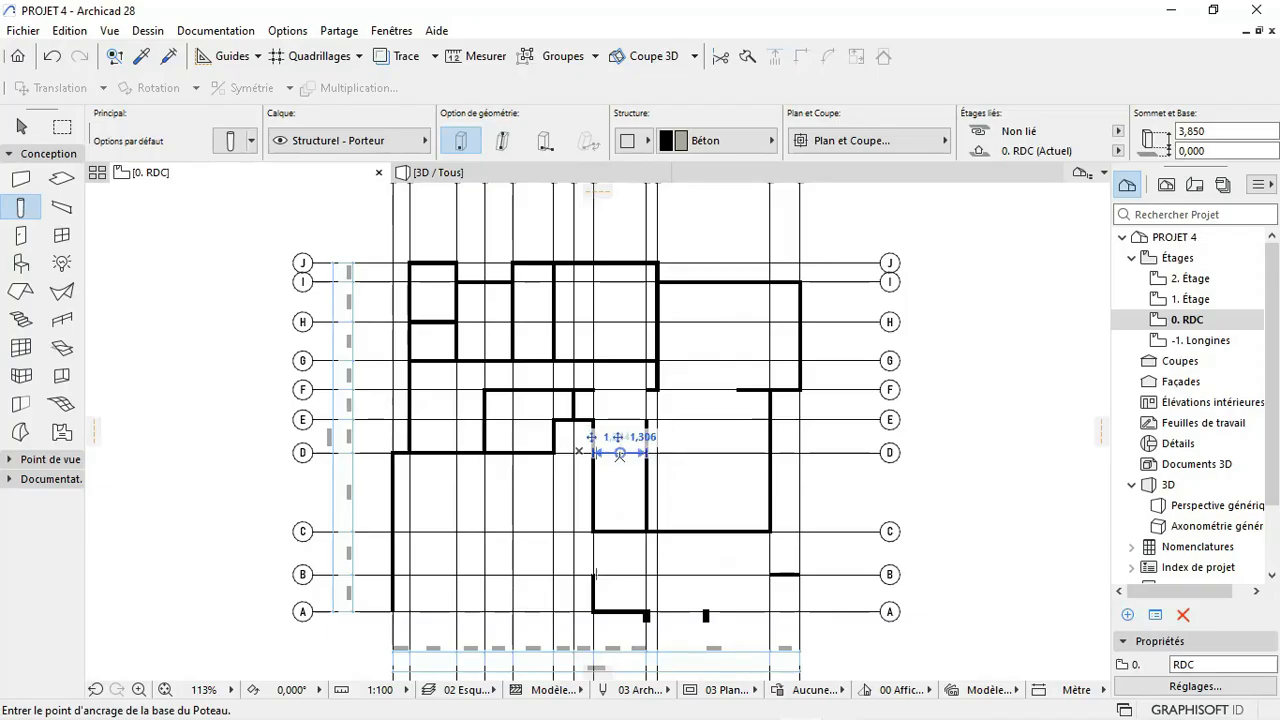
scroll(617, 456, up, 1)
scroll(531, 560, down, 1)
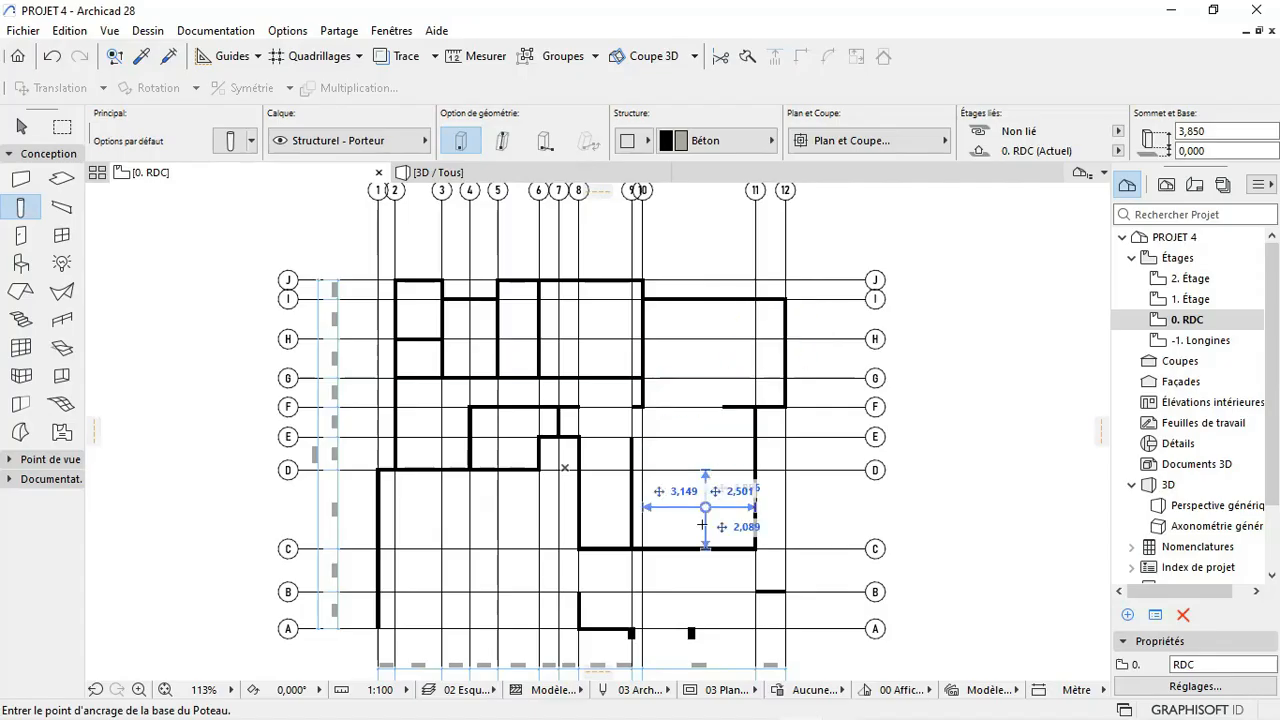
scroll(620, 500, down, 4)
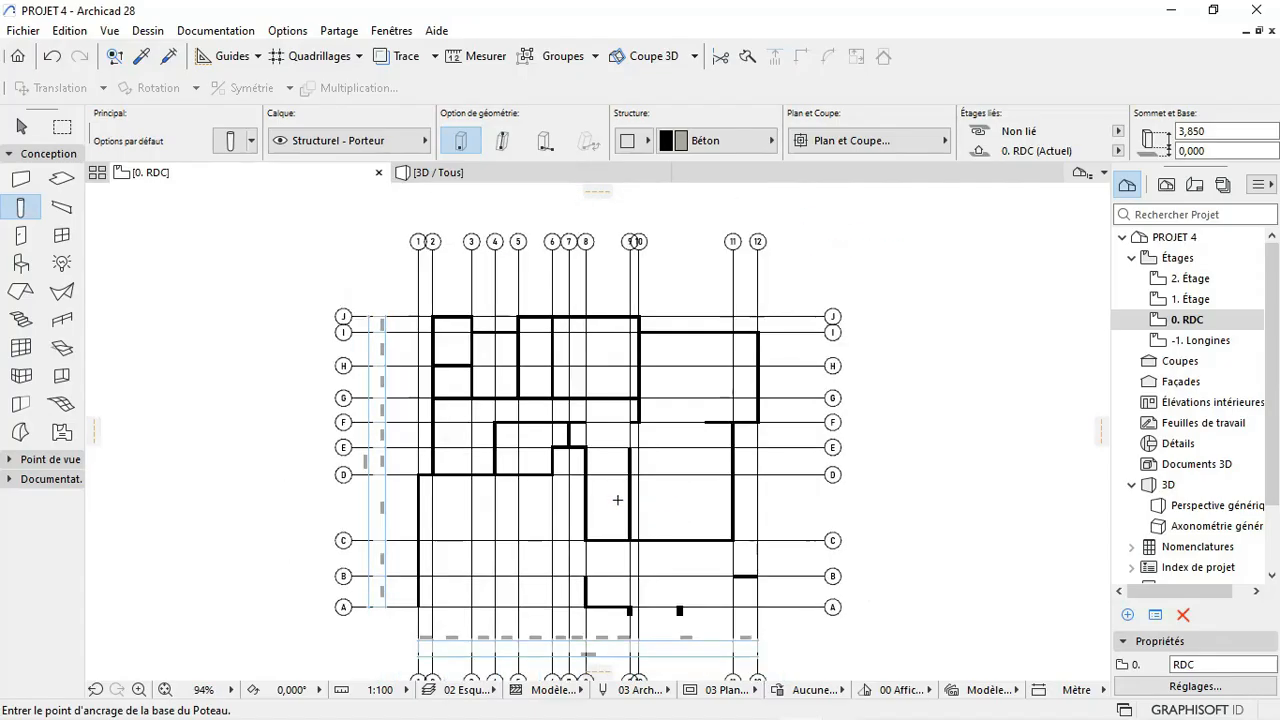
scroll(509, 404, up, 2)
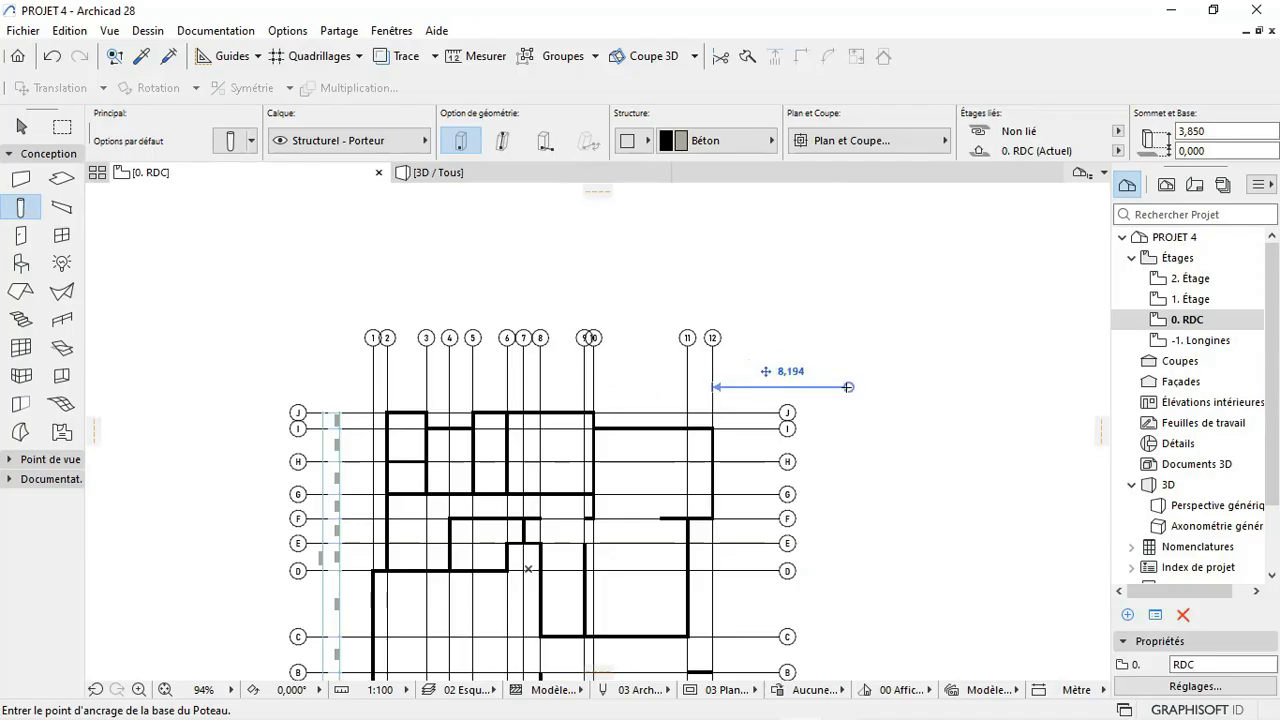
scroll(813, 334, up, 2)
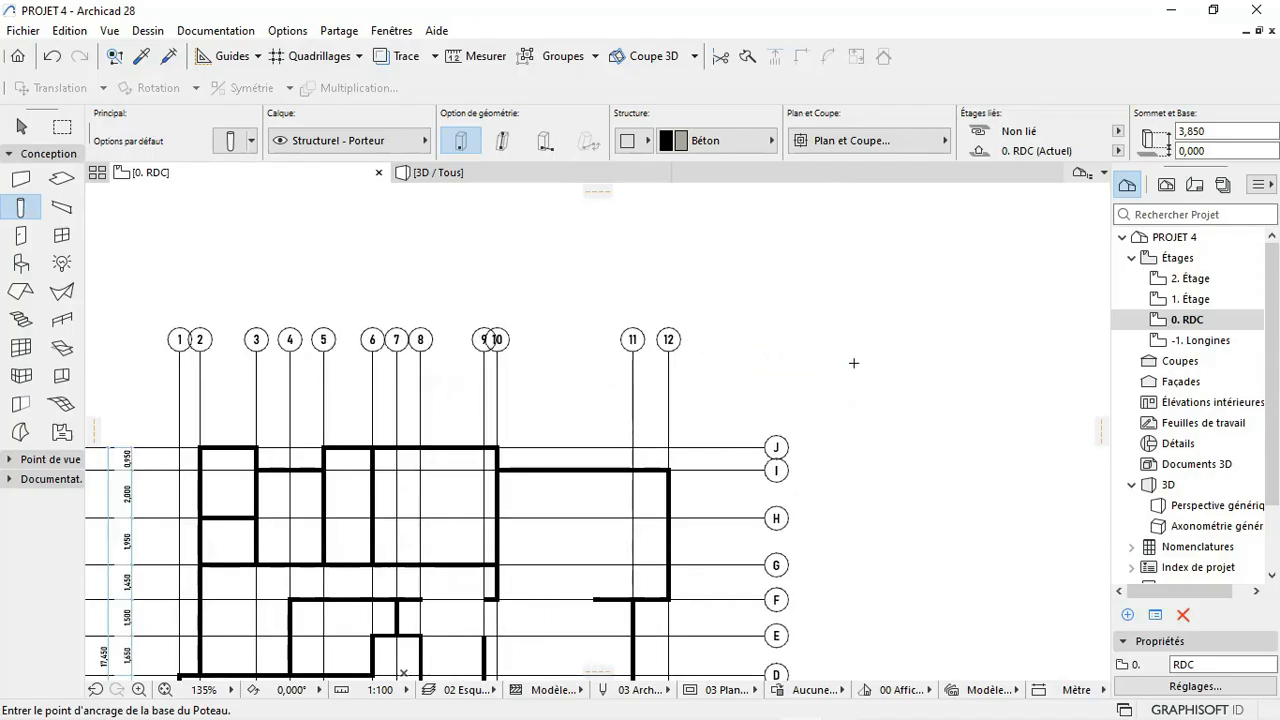
Step: Undo the stray column placed outside the ground-floor plan
scroll(851, 364, down, 1)
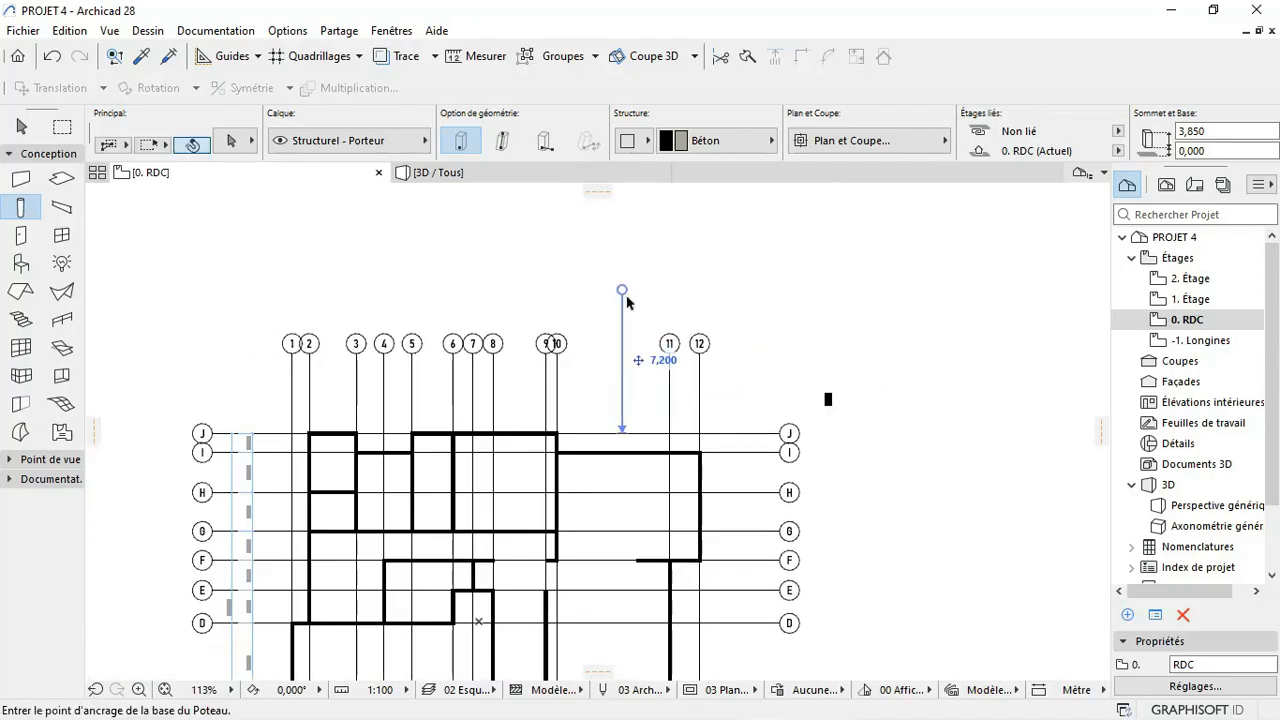
key(ctrl+z)
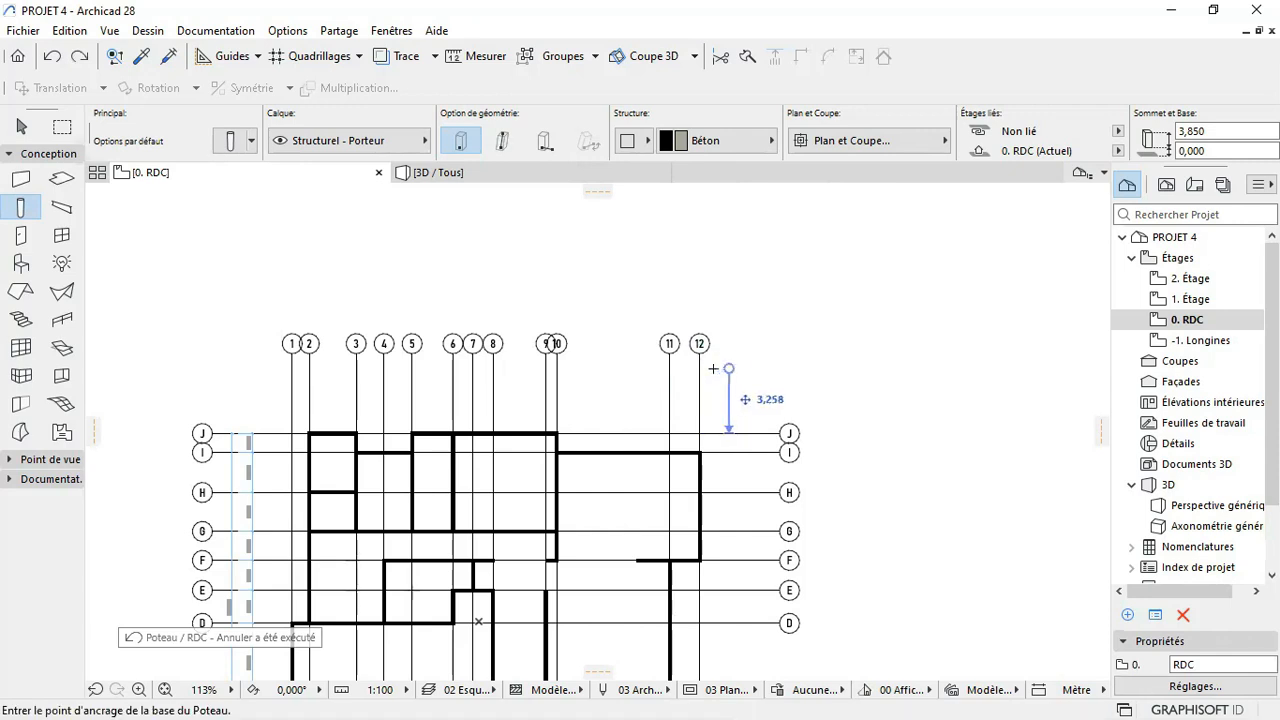
Step: Hide the Structurel - Grille layer by way of grid line 12
right_click(737, 351)
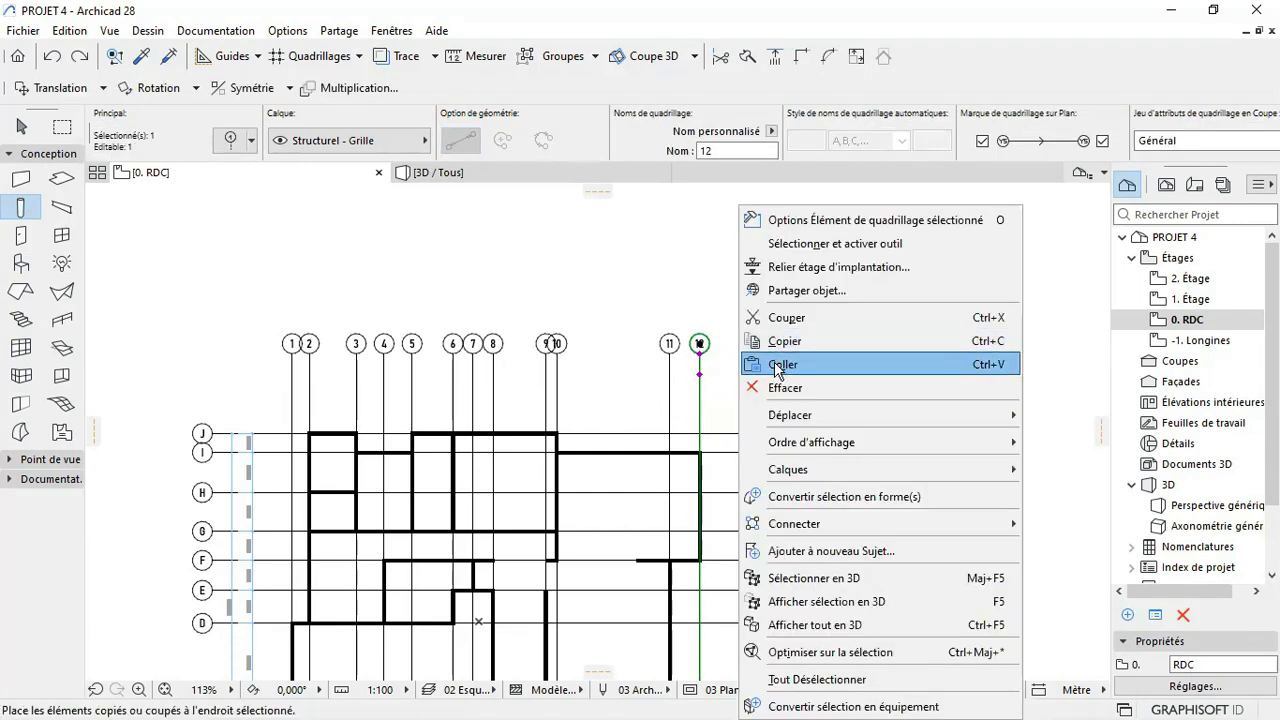
mouse_move(799, 474)
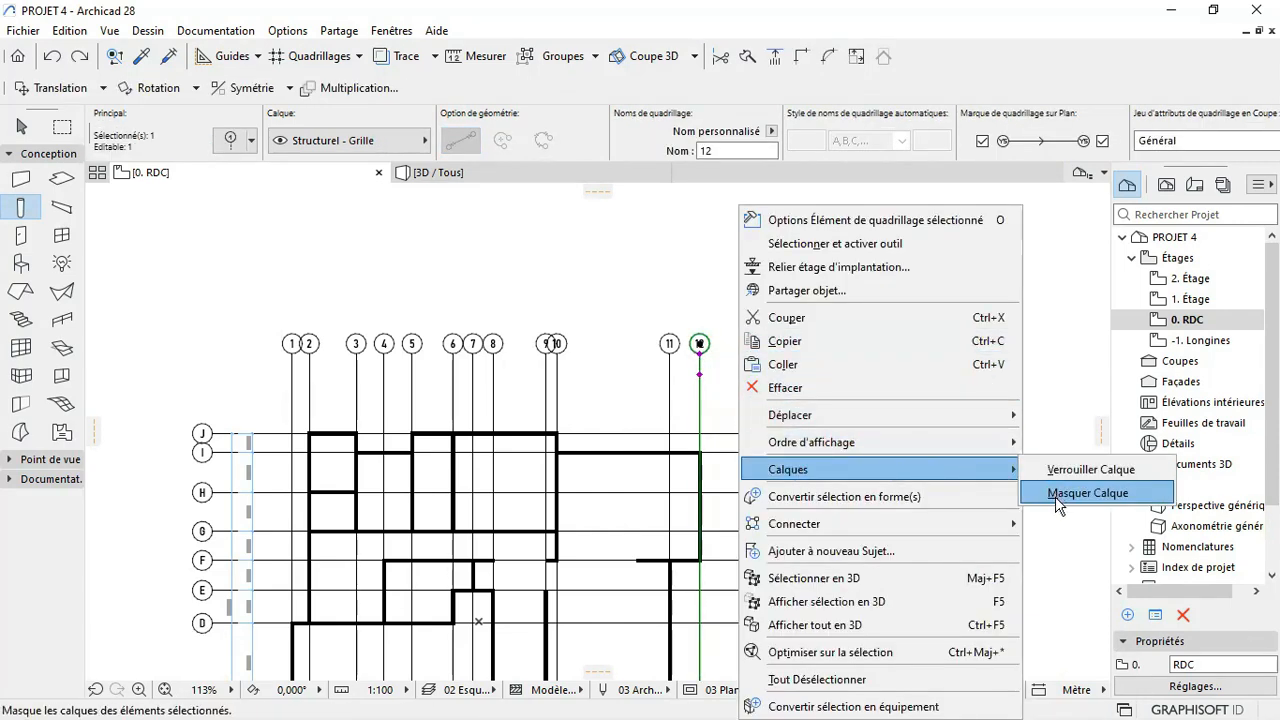
click(1055, 496)
Step: Hide the Cotations - Général layer by way of the vertical dimension chain beside the plan
scroll(687, 408, down, 4)
scroll(494, 477, up, 1)
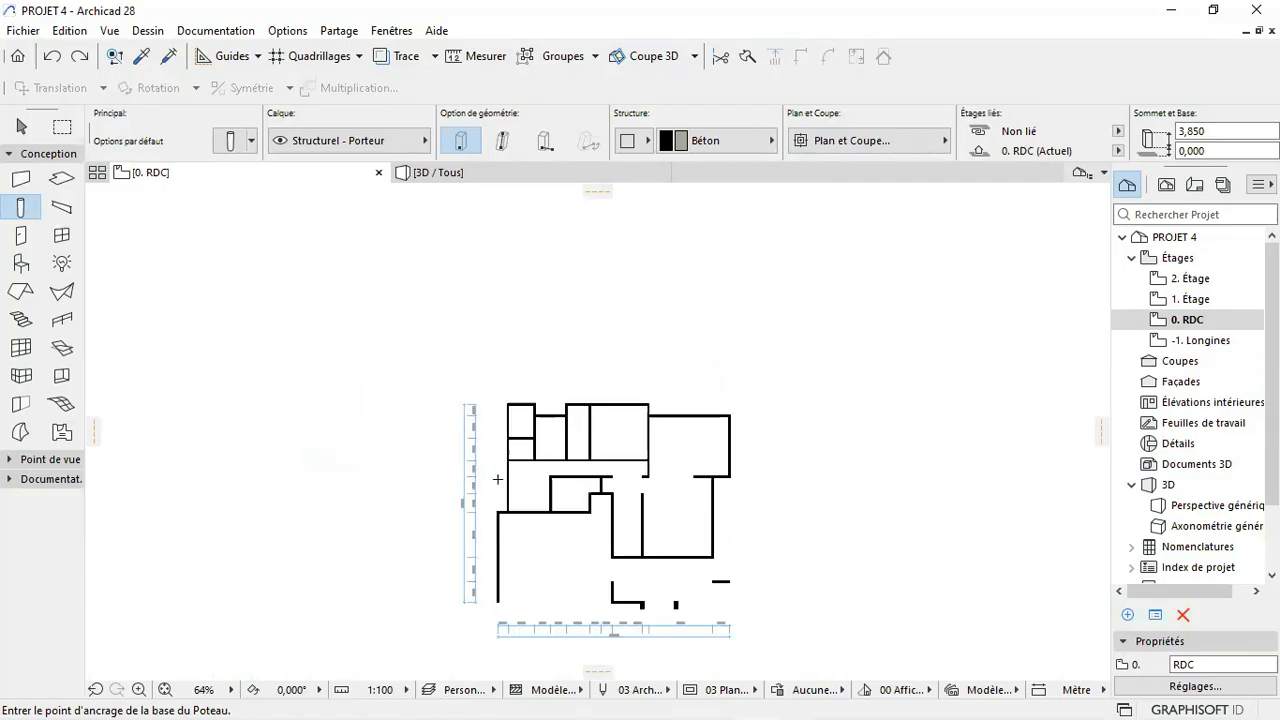
scroll(484, 488, up, 4)
scroll(473, 520, up, 1)
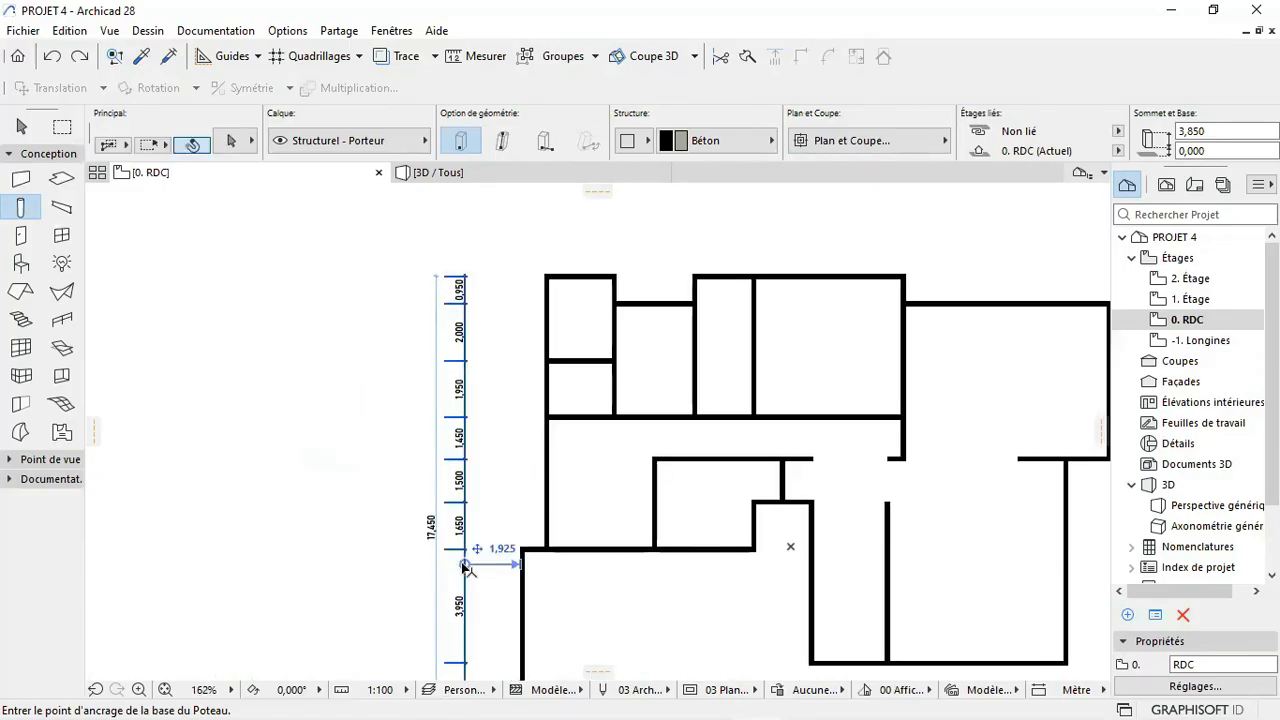
click(462, 563)
right_click(462, 563)
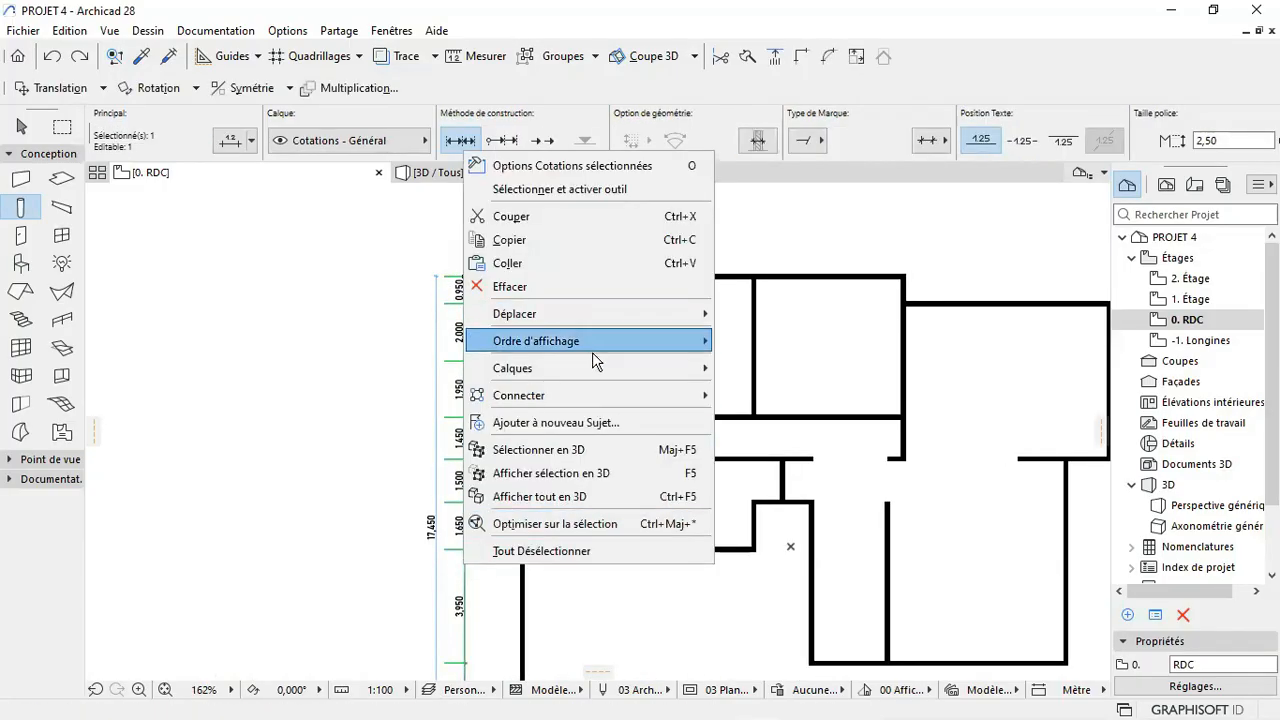
mouse_move(594, 370)
click(766, 391)
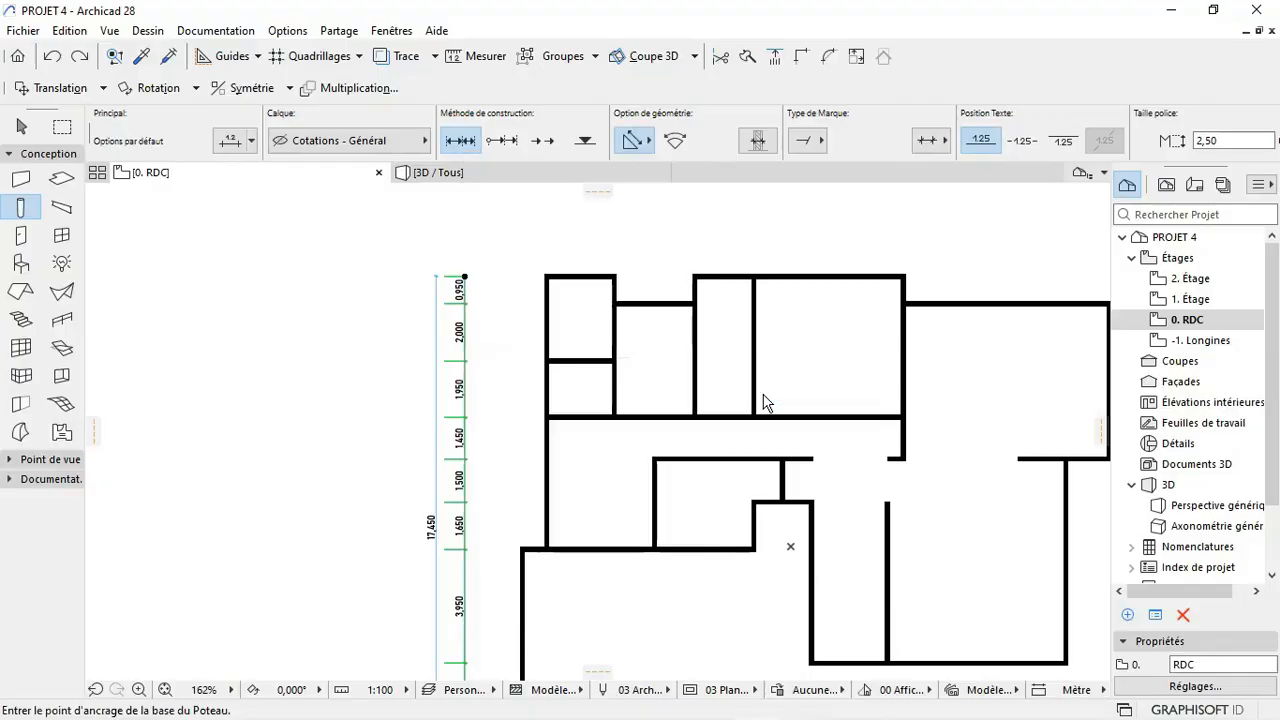
Step: Examine the walls and columns of the ground-floor plan without grid lines and dimensions
scroll(386, 380, down, 3)
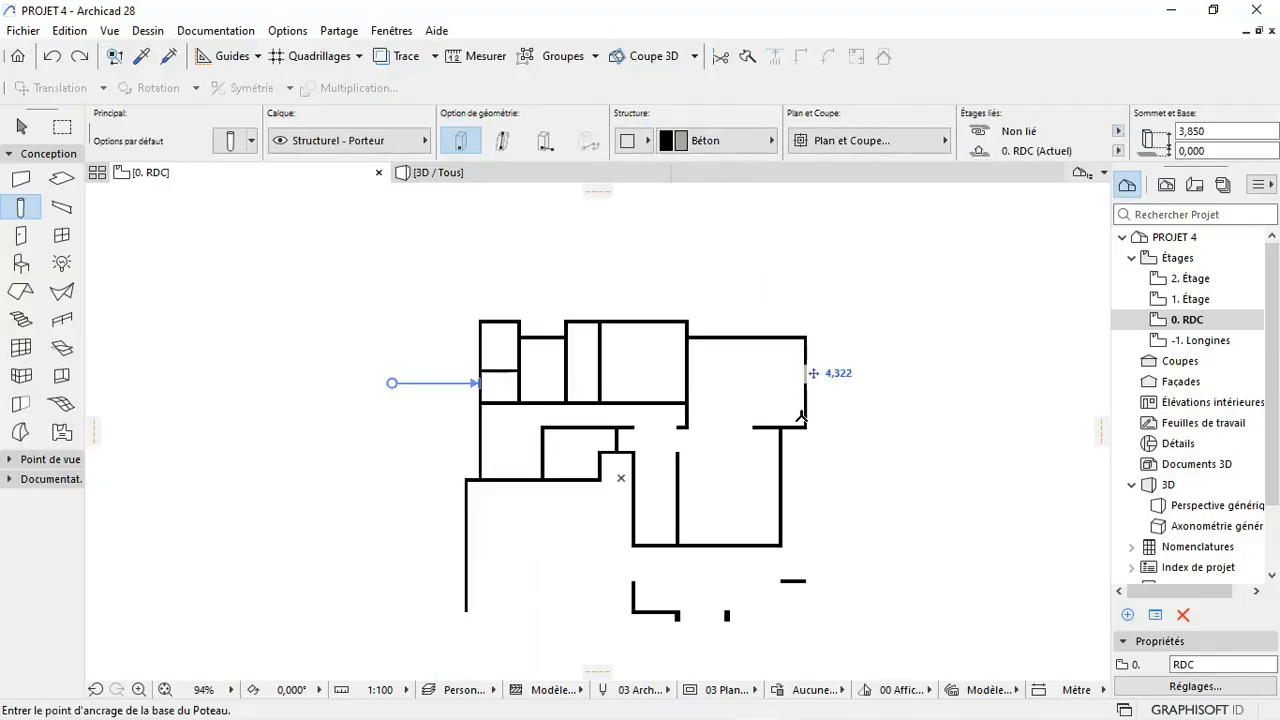
scroll(797, 357, up, 2)
scroll(786, 390, down, 2)
scroll(785, 361, up, 3)
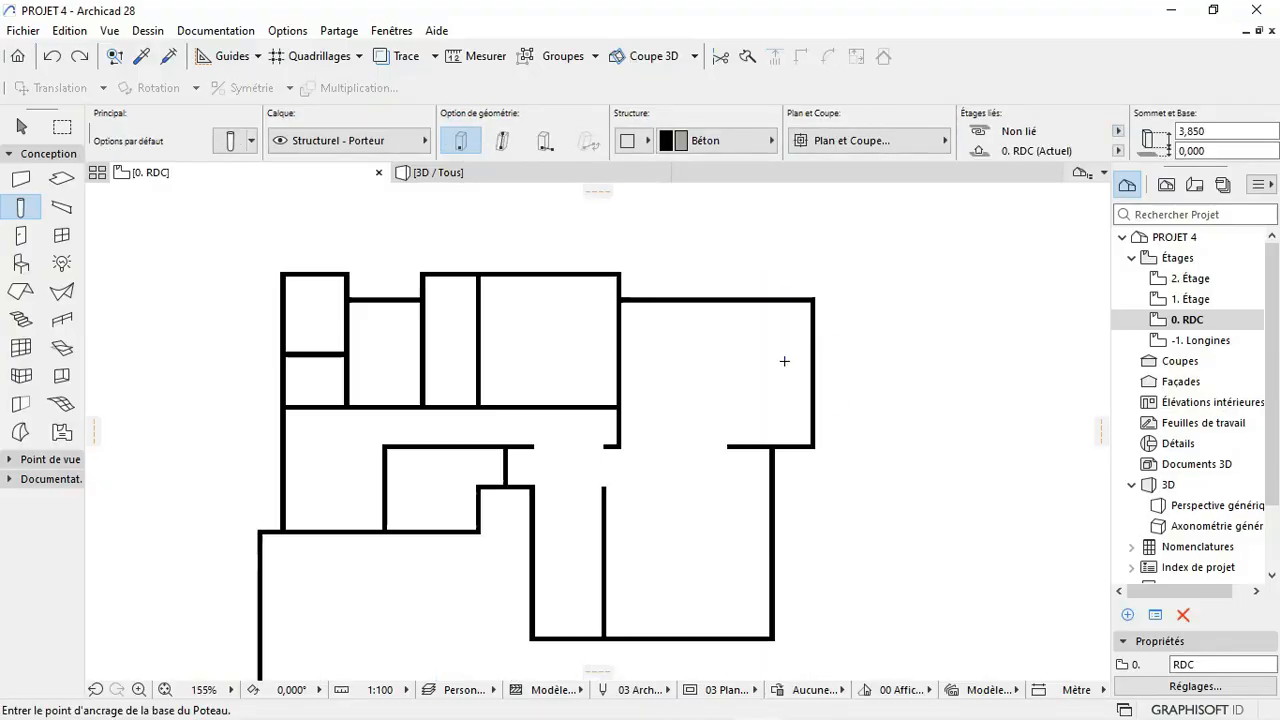
scroll(745, 363, down, 1)
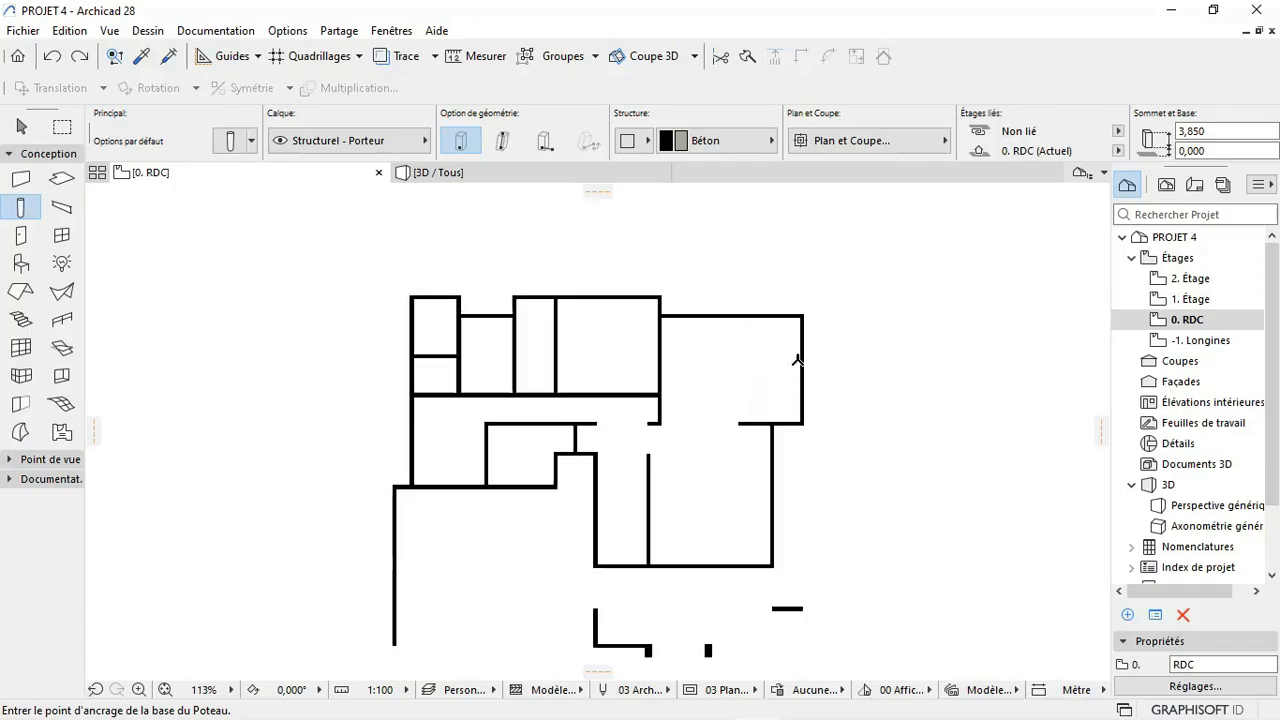
scroll(790, 432, down, 3)
scroll(750, 427, up, 2)
scroll(737, 305, up, 2)
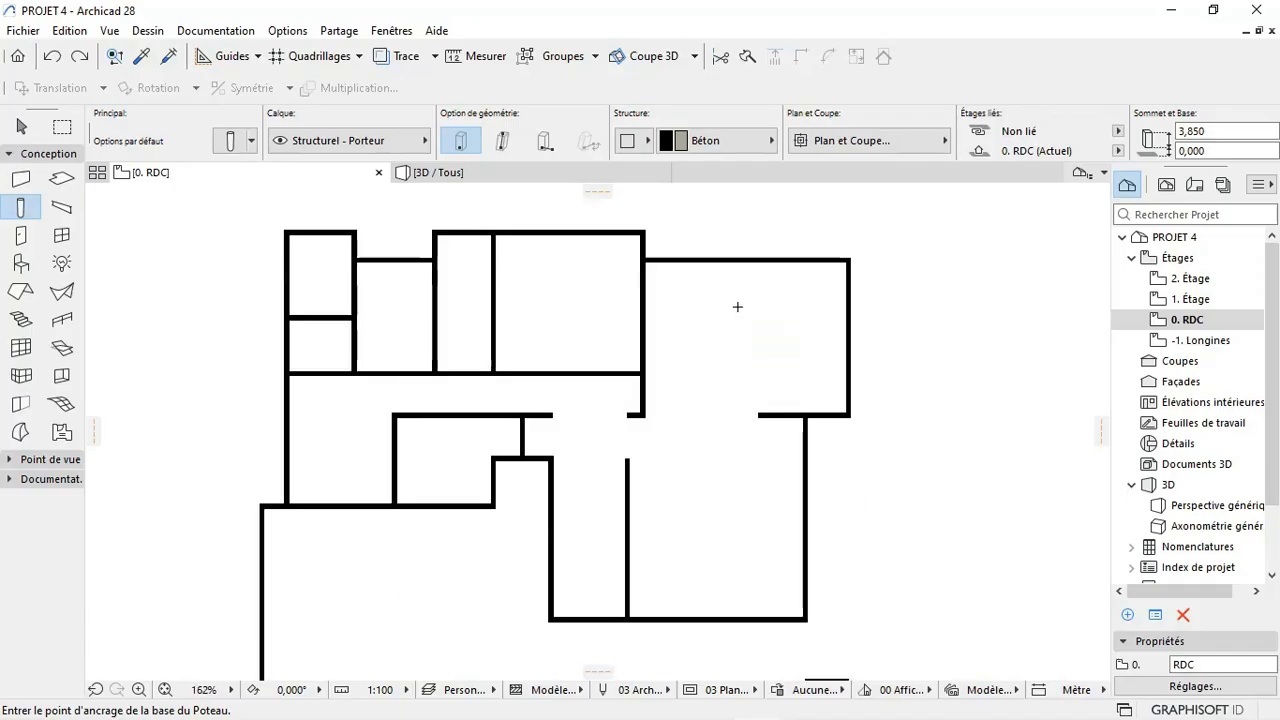
scroll(741, 395, down, 2)
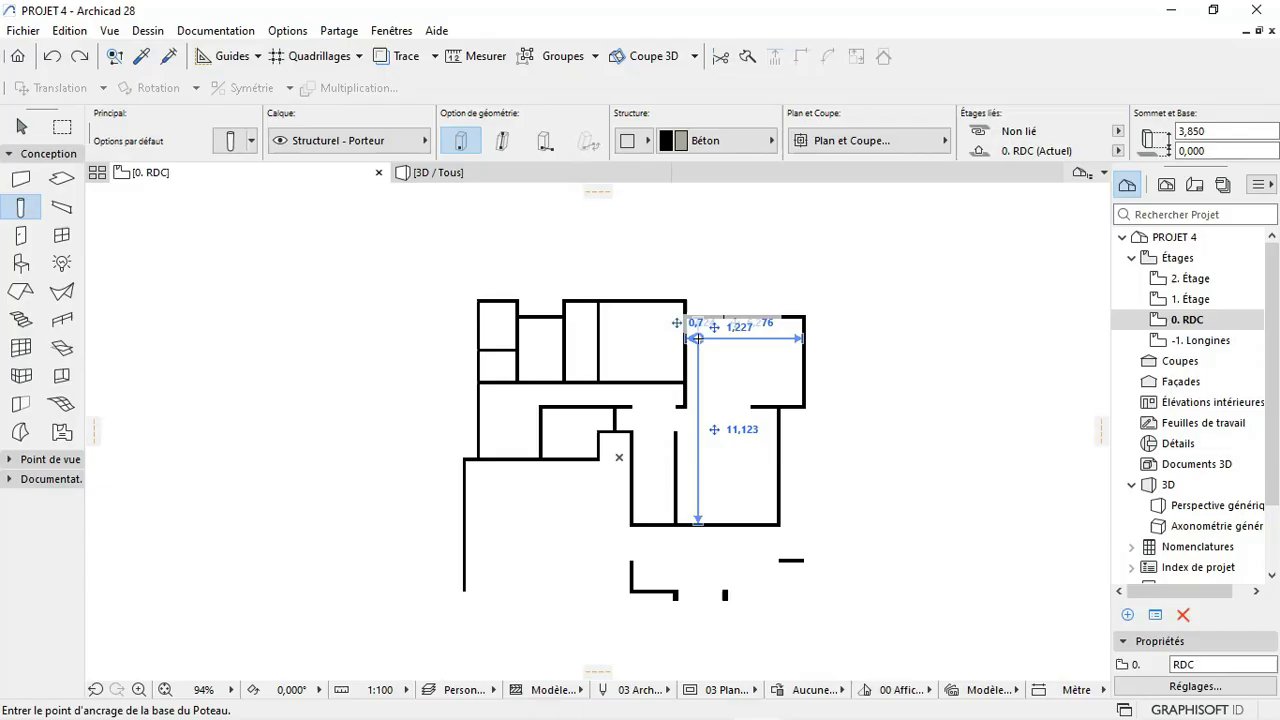
key(ctrl+l)
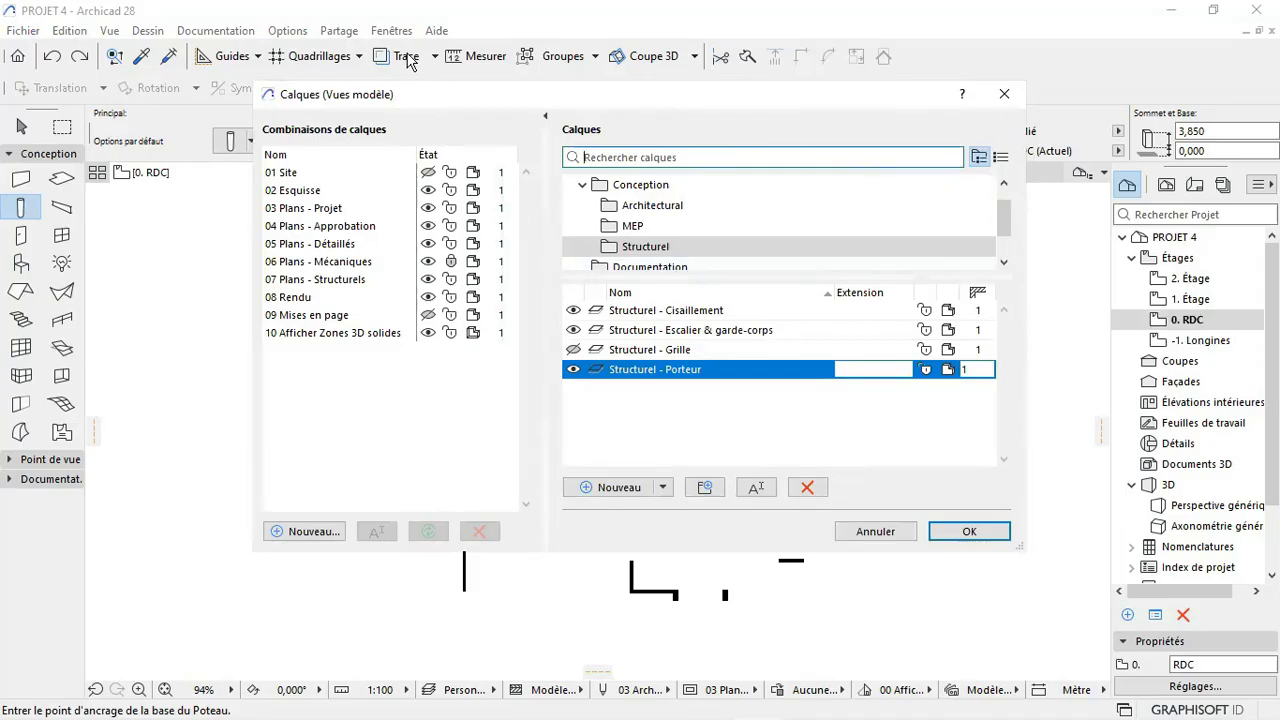
click(1005, 93)
click(285, 31)
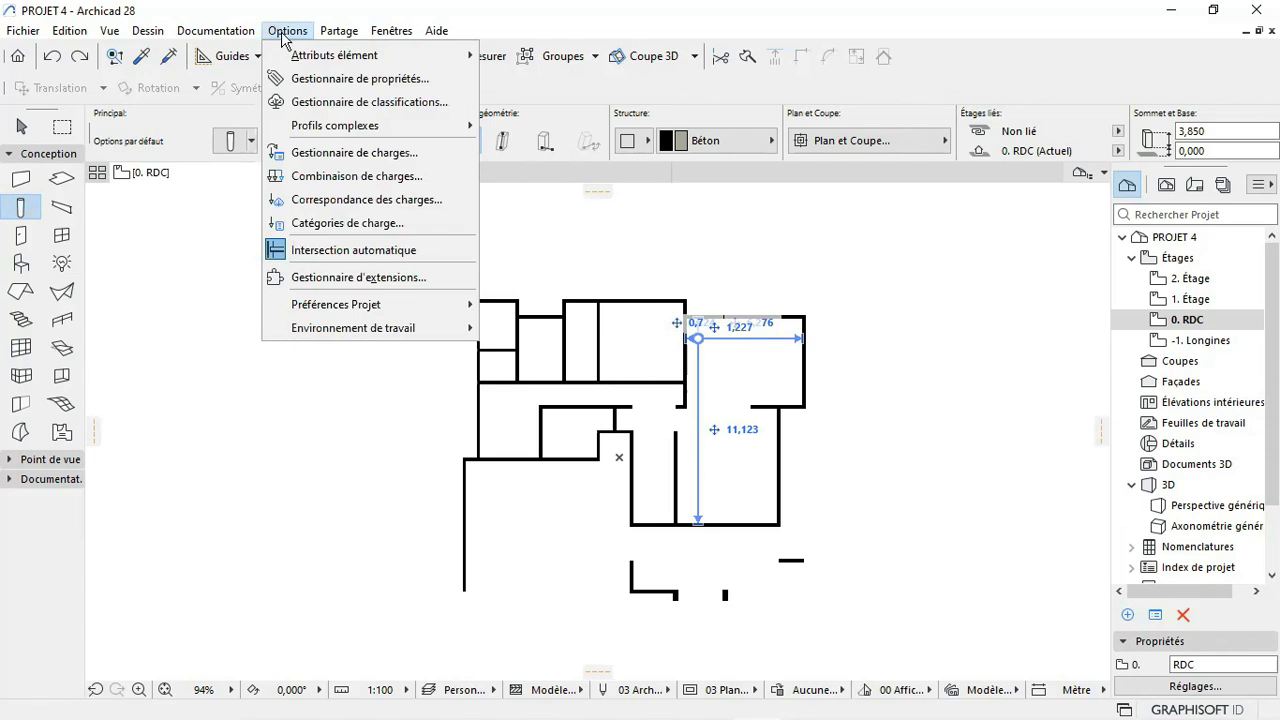
mouse_move(316, 58)
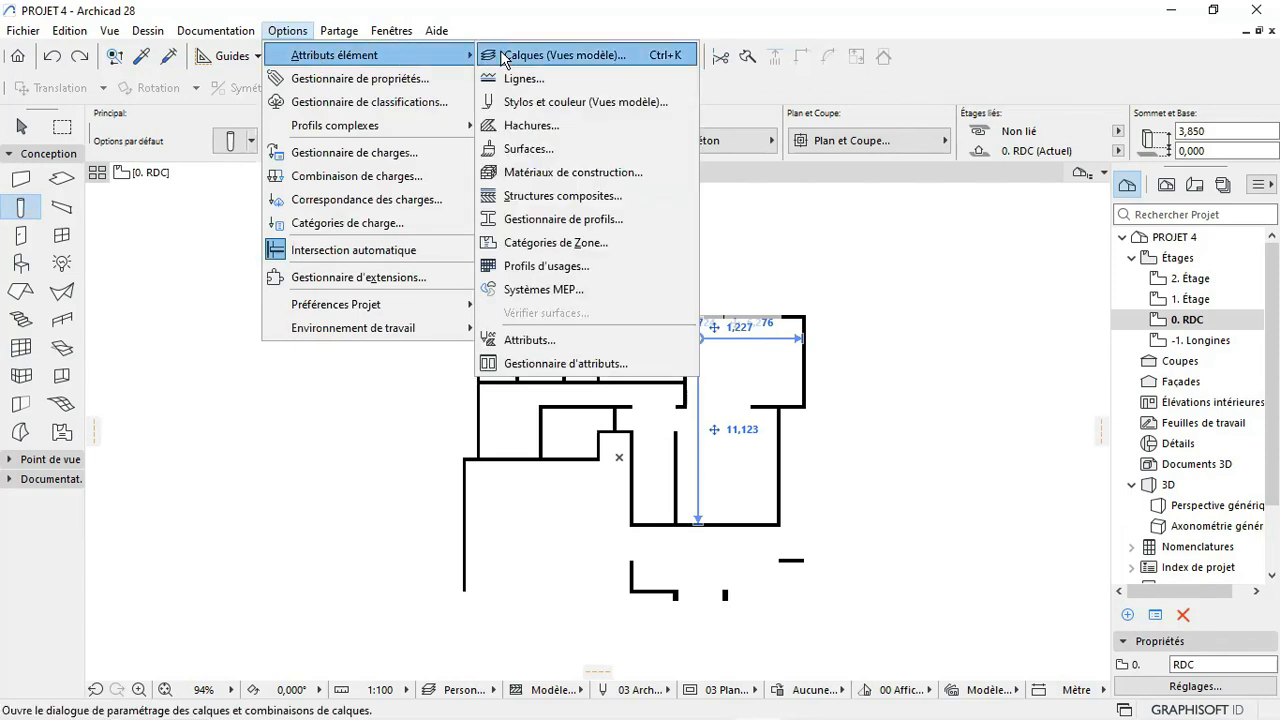
click(310, 500)
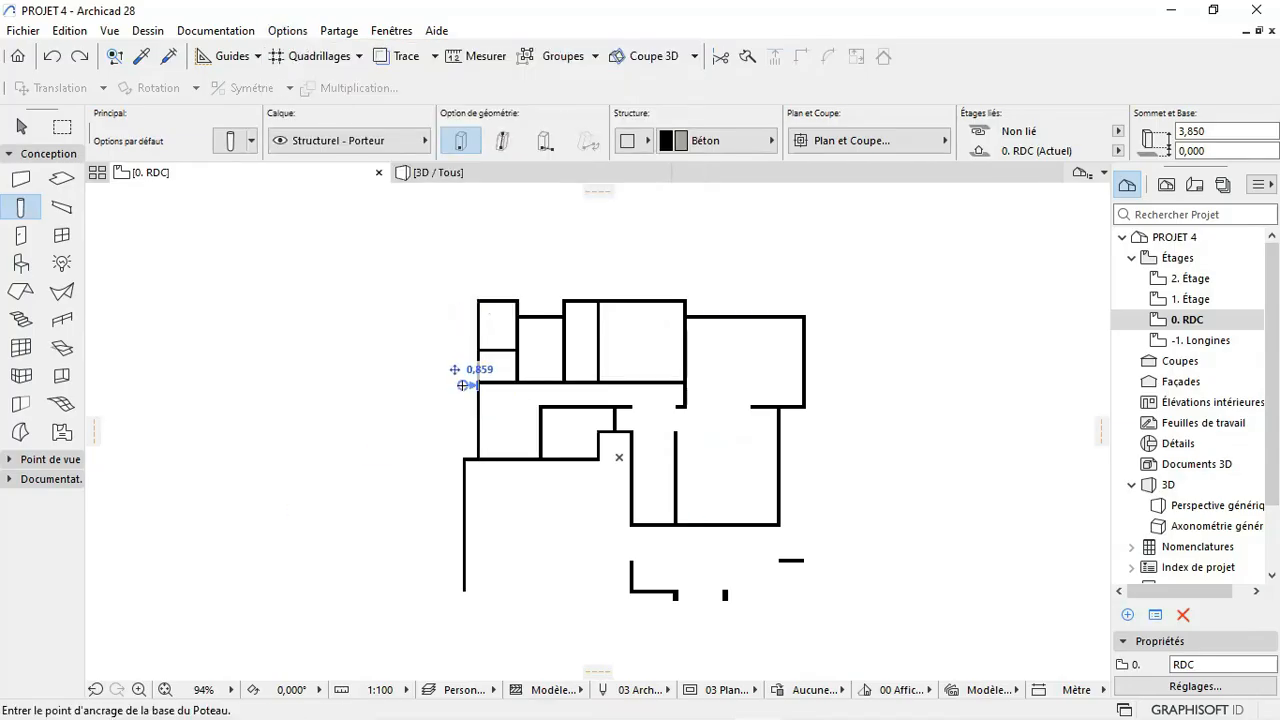
Step: Create a layer in the Structurel folder of the layer settings and name it "______Archi Murs RDC"
key(ctrl+l)
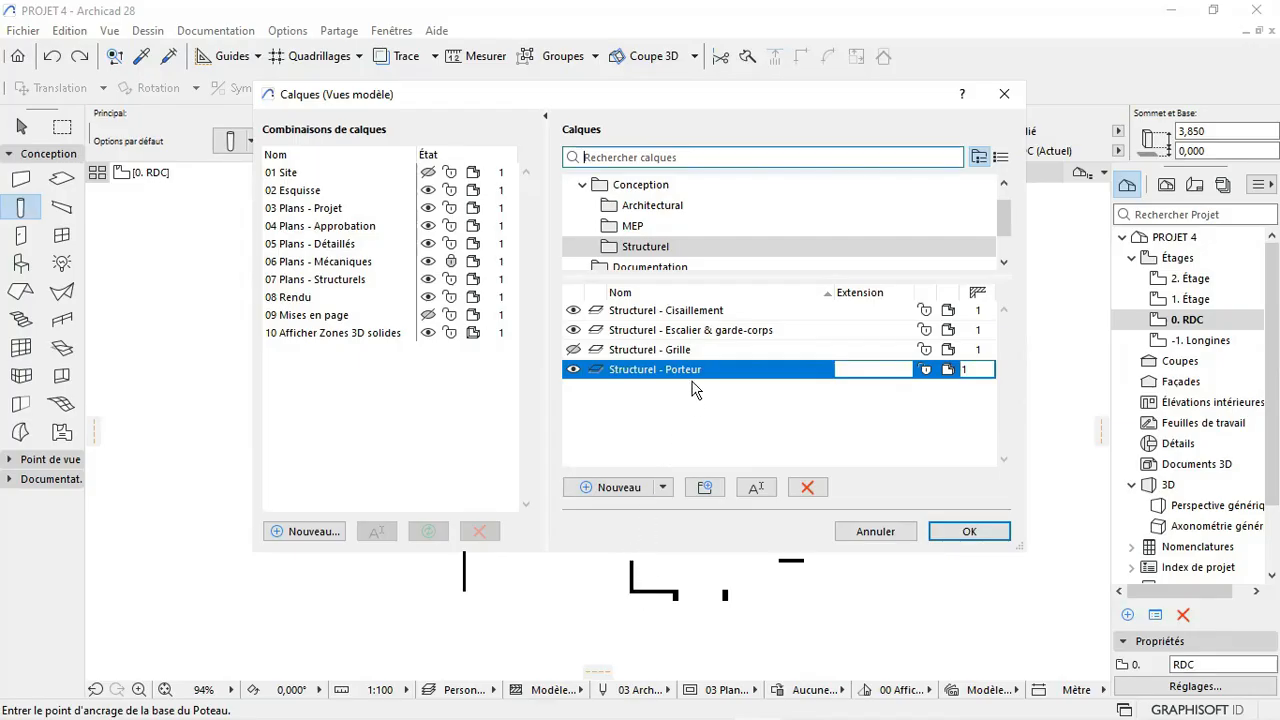
click(628, 490)
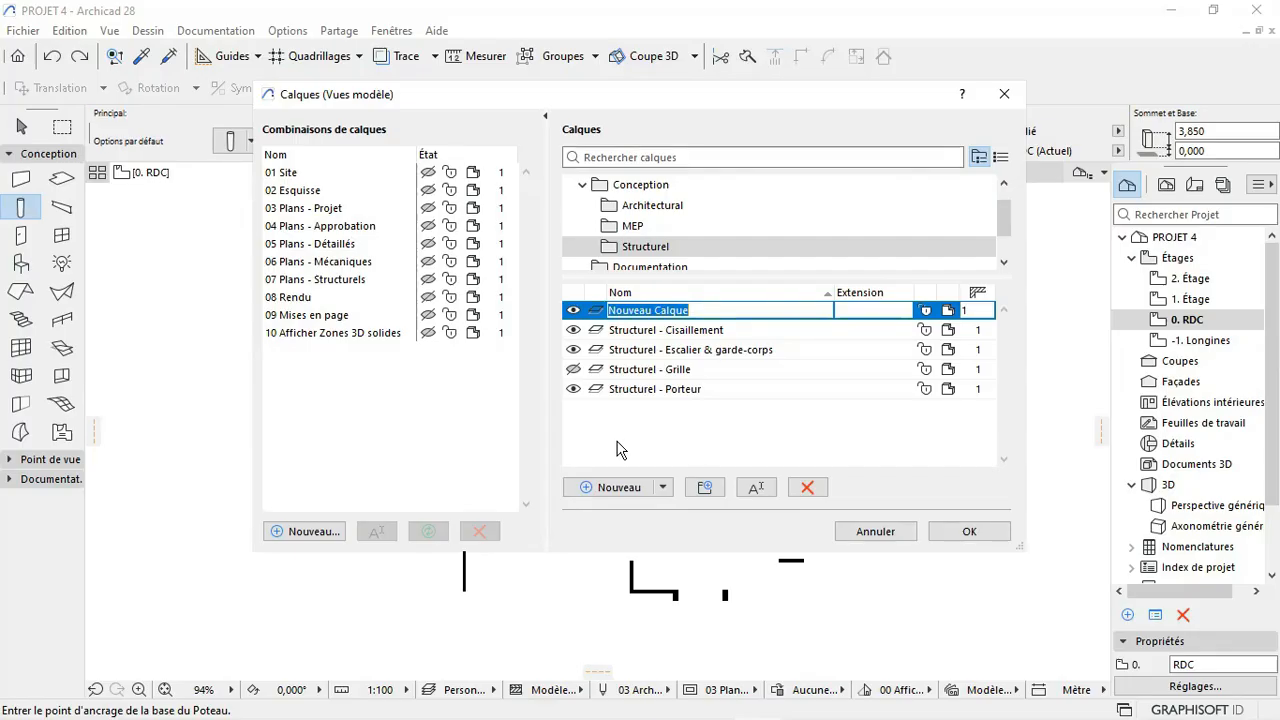
key(BackSpace)
text(_)
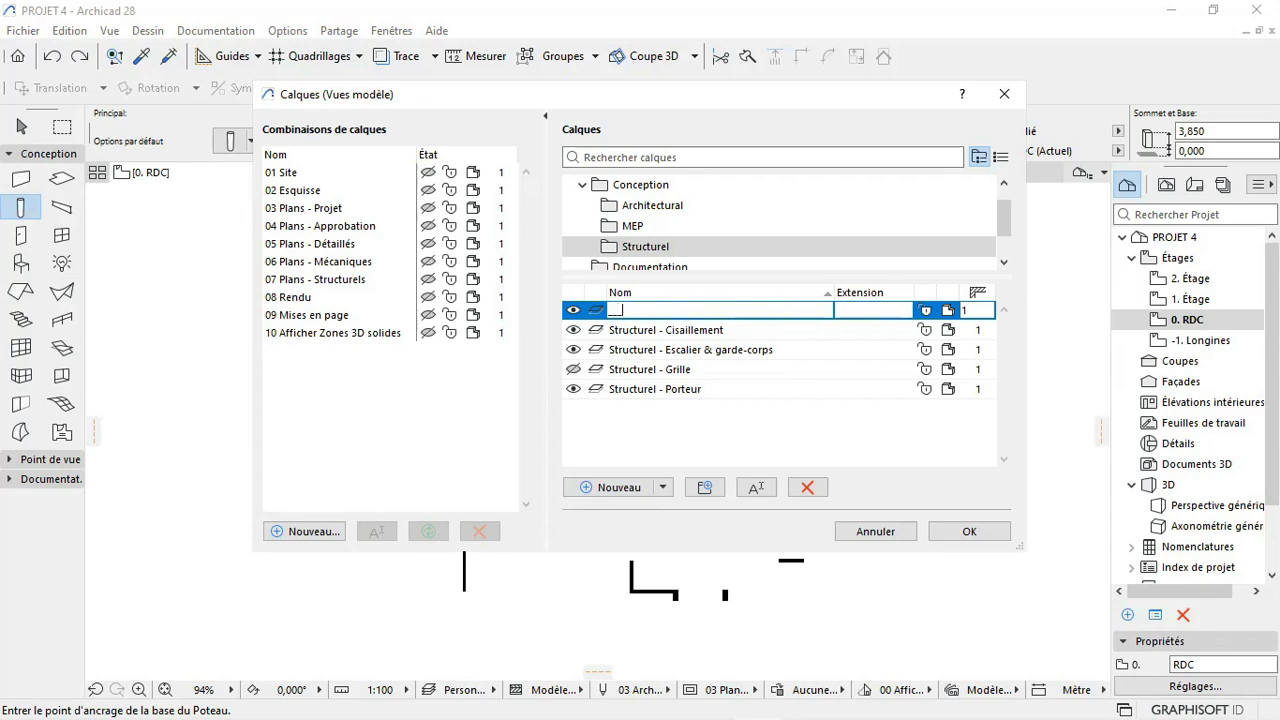
text(_____)
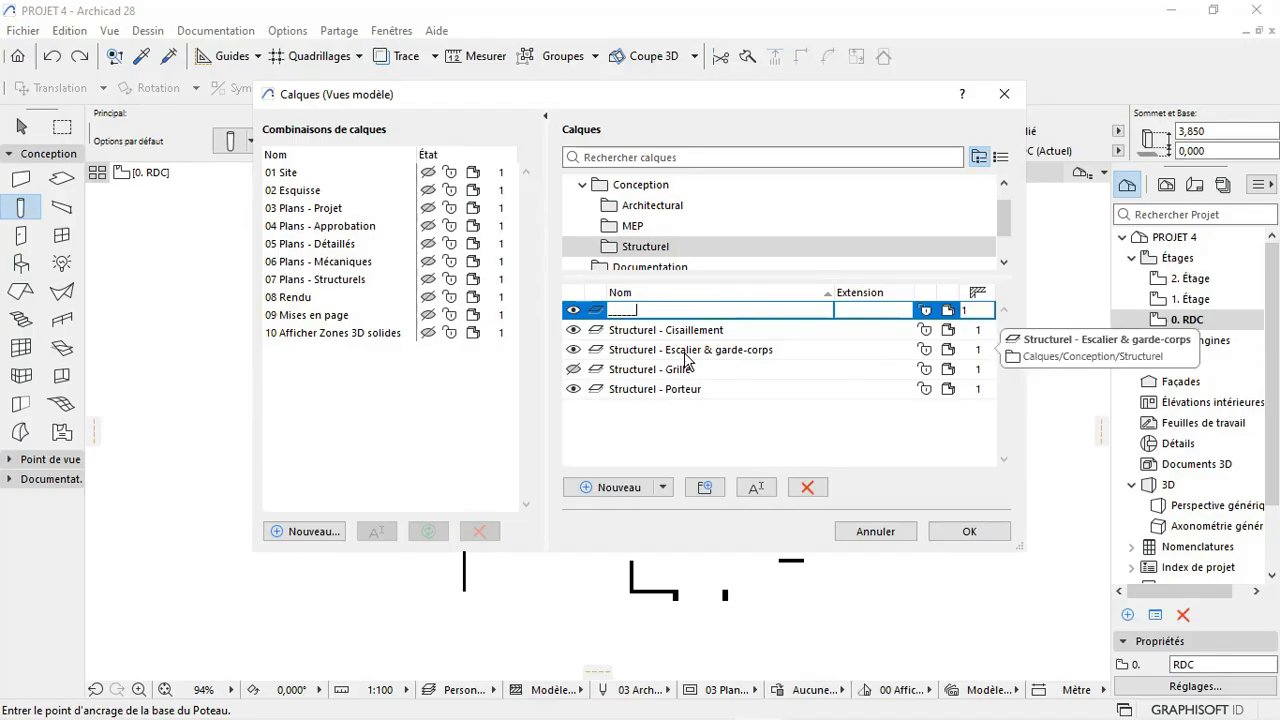
text(a)
key(BackSpace)
text(AR)
key(BackSpace)
text(rchi Murs)
text(RDC)
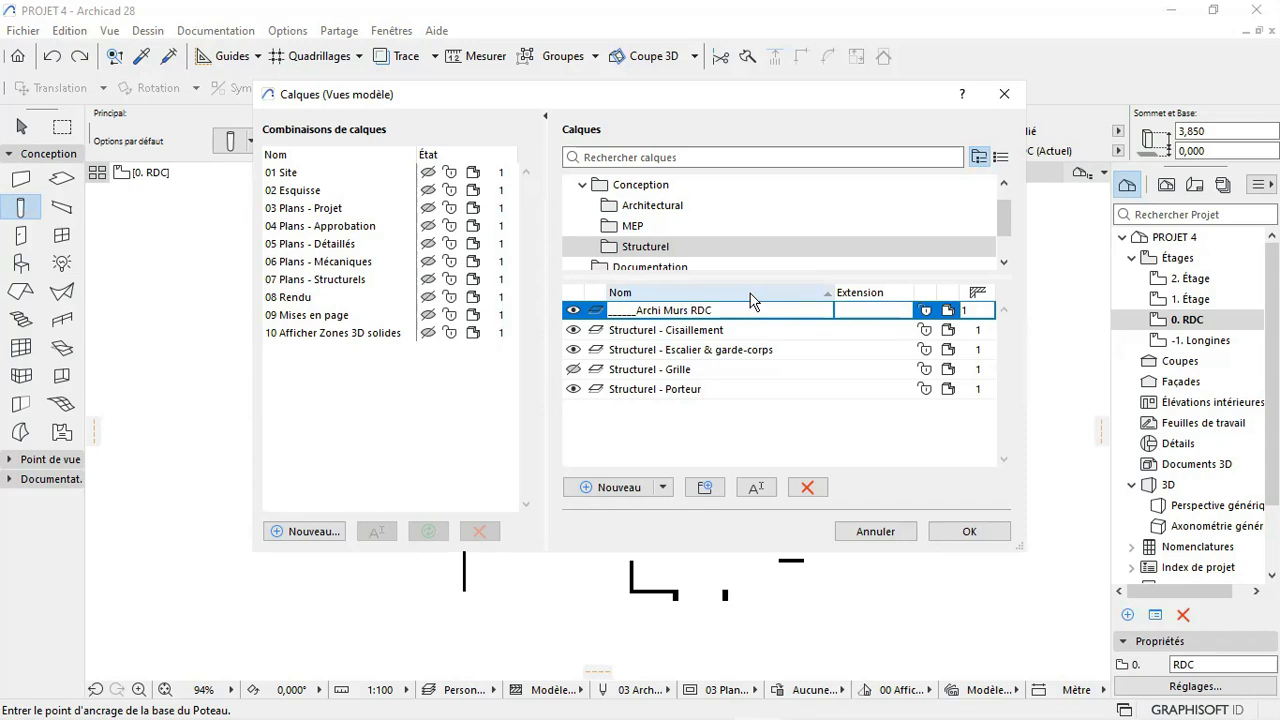
Step: Extend the new wall layer's name to "______Archi Murs Batiment RDC"
text(Batiment)
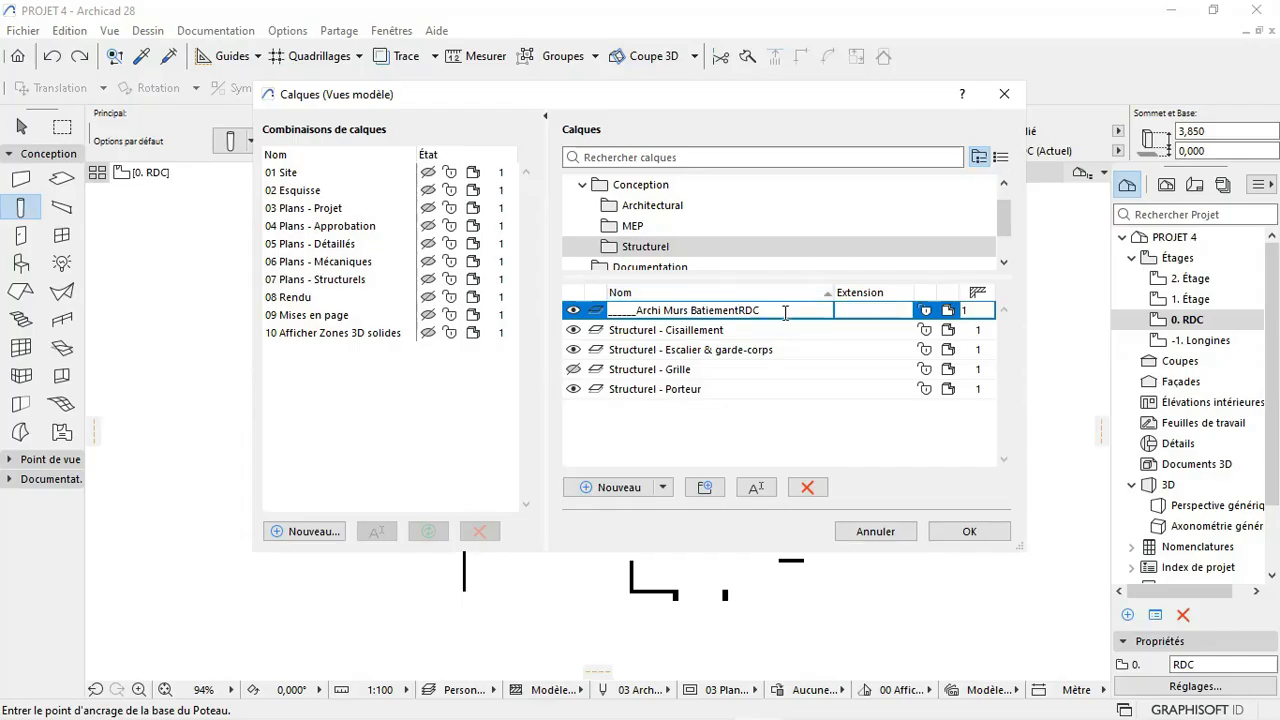
click(718, 311)
key(BackSpace)
drag(763, 310, 596, 312)
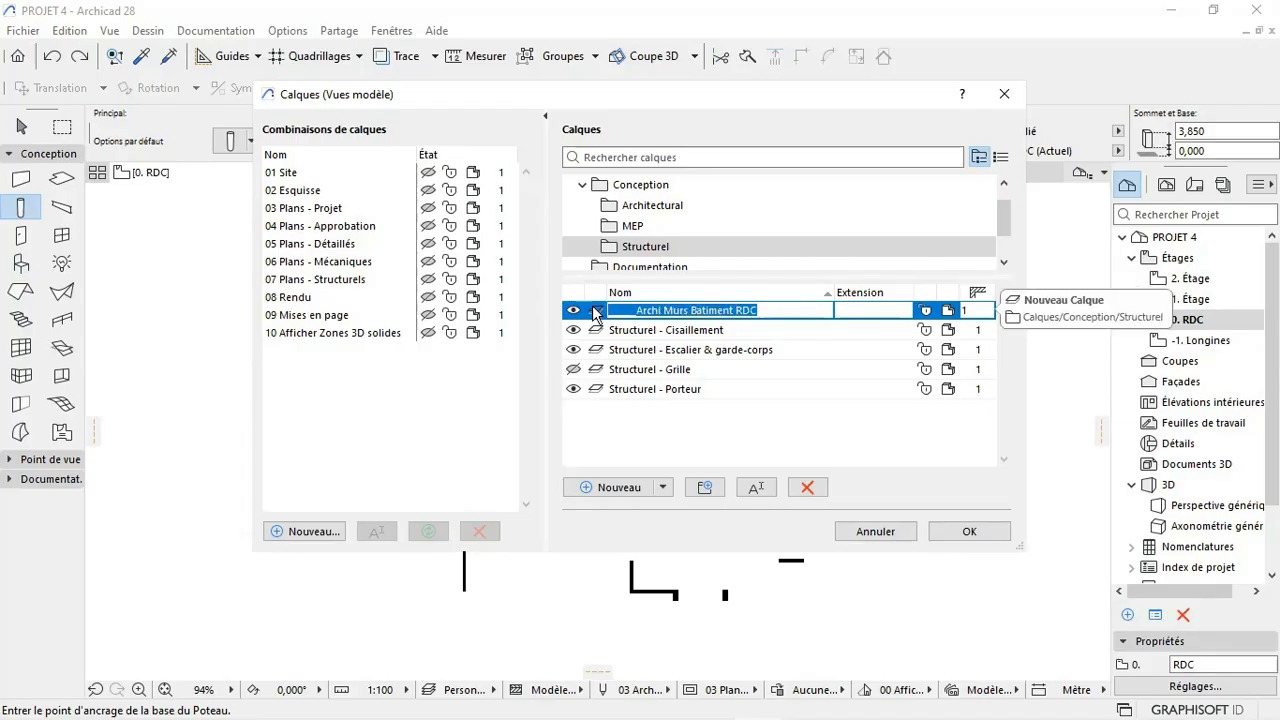
click(668, 310)
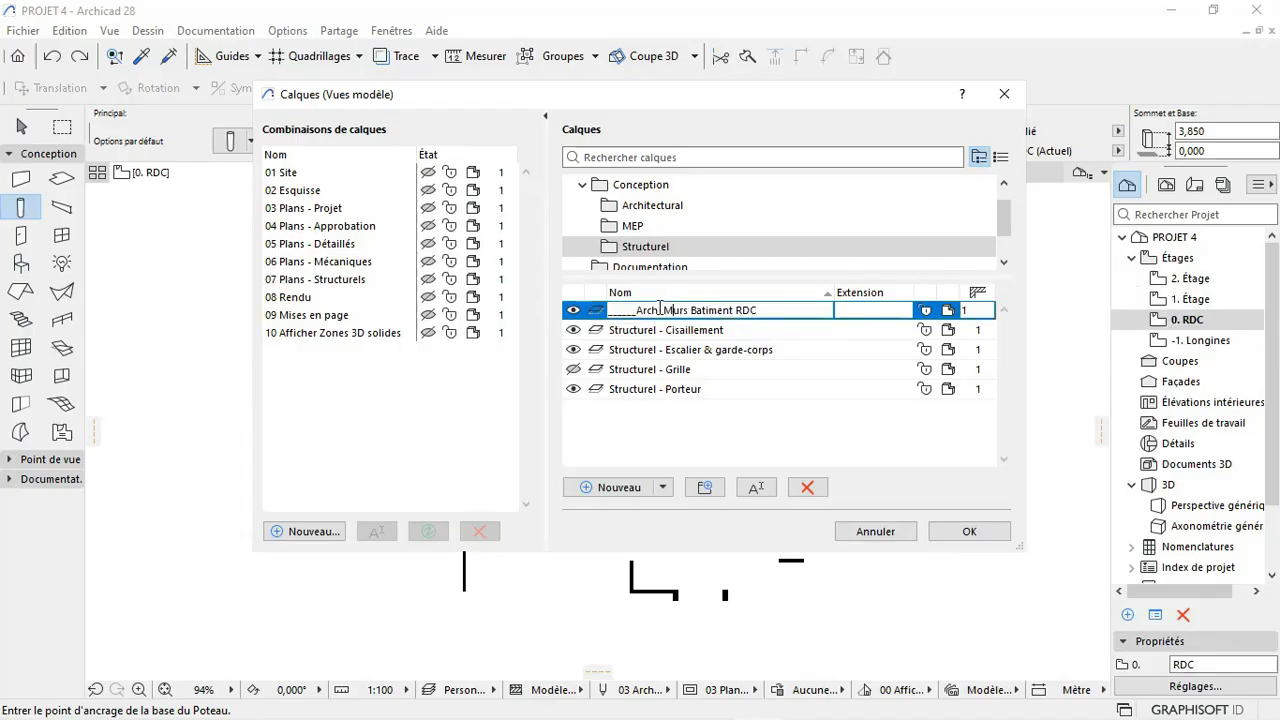
drag(660, 310, 597, 322)
click(661, 310)
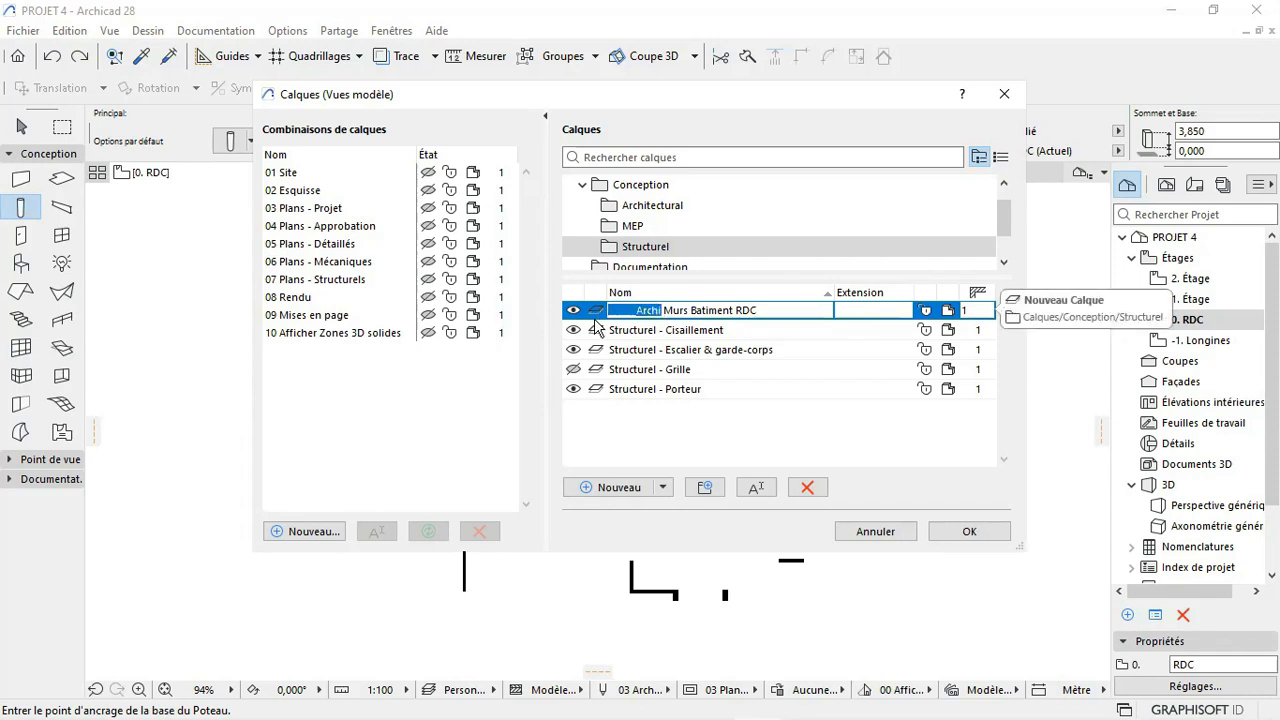
click(643, 443)
Step: Add two more layers to the Structurel folder, named "______Archi Poteaux" and "______Archi Axes"
click(630, 487)
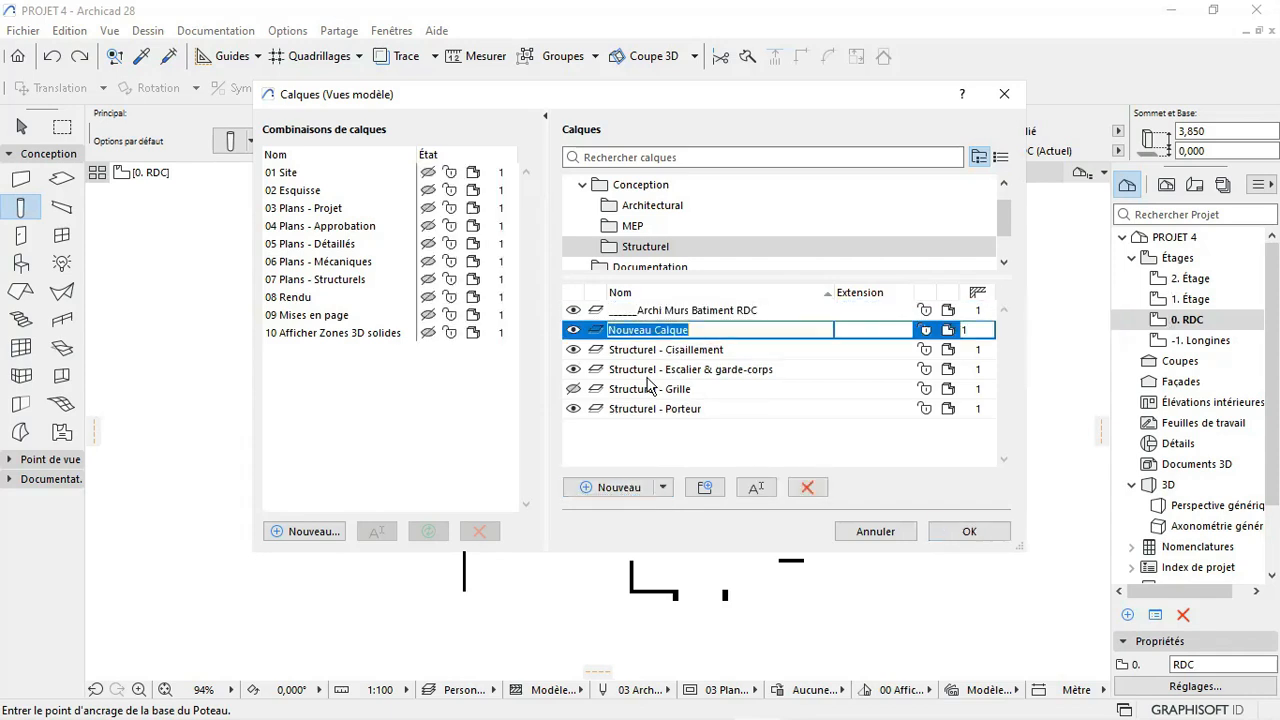
text(_____Archi)
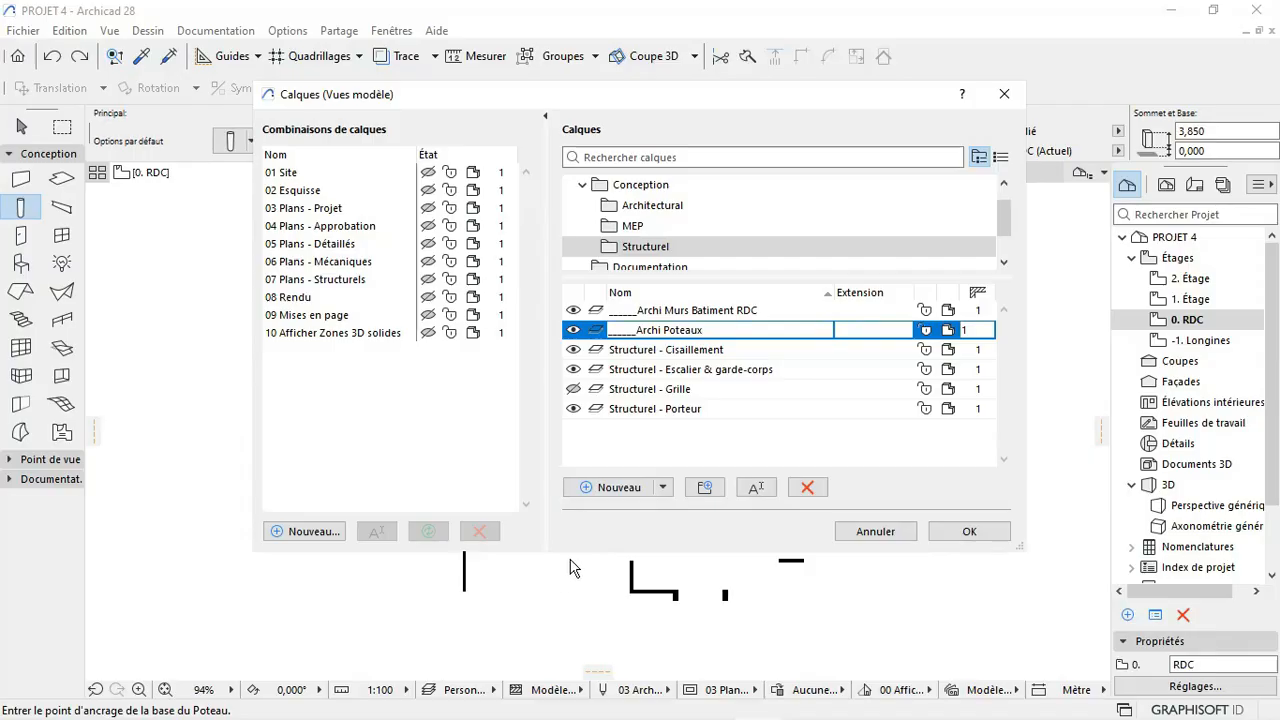
click(608, 489)
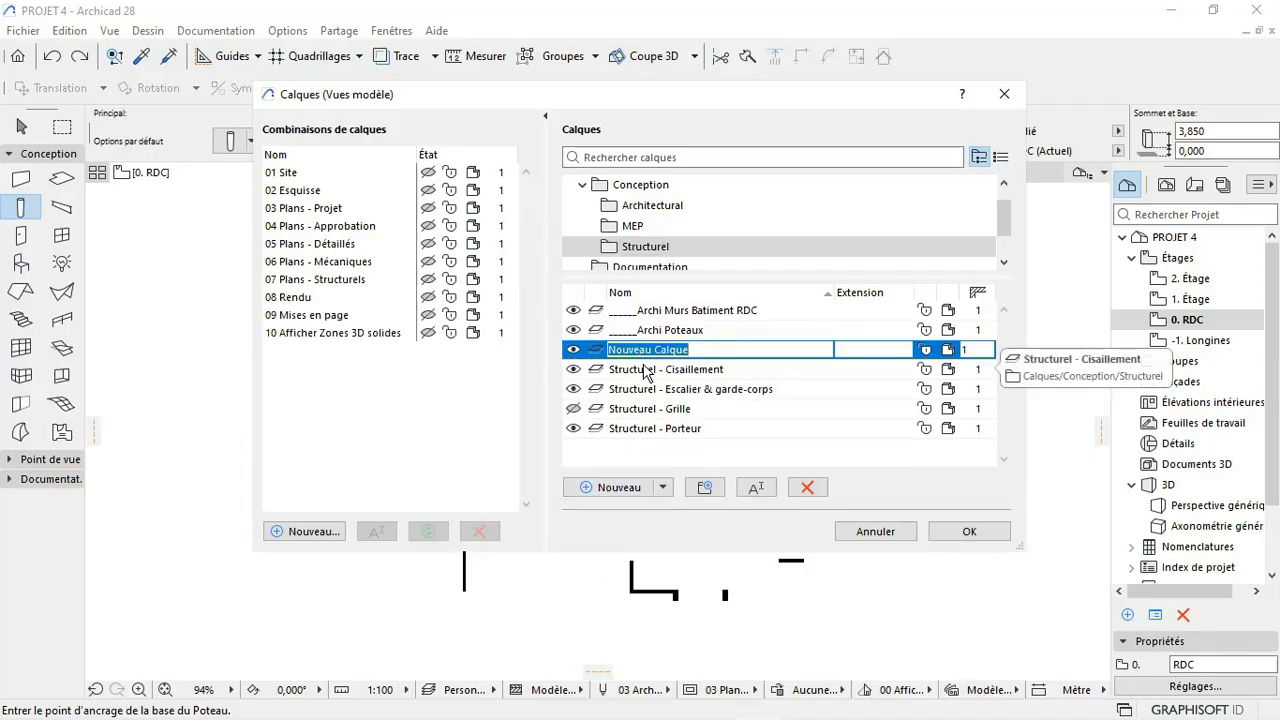
text(_____Archi Axes)
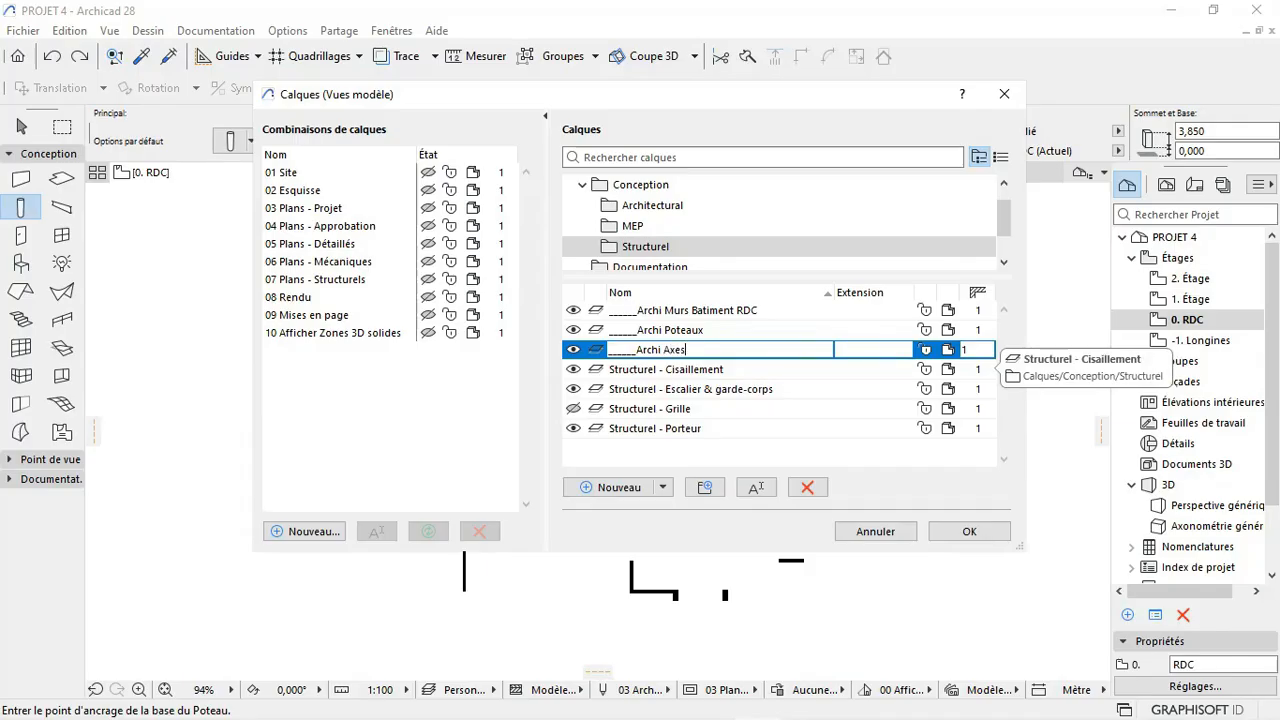
click(686, 458)
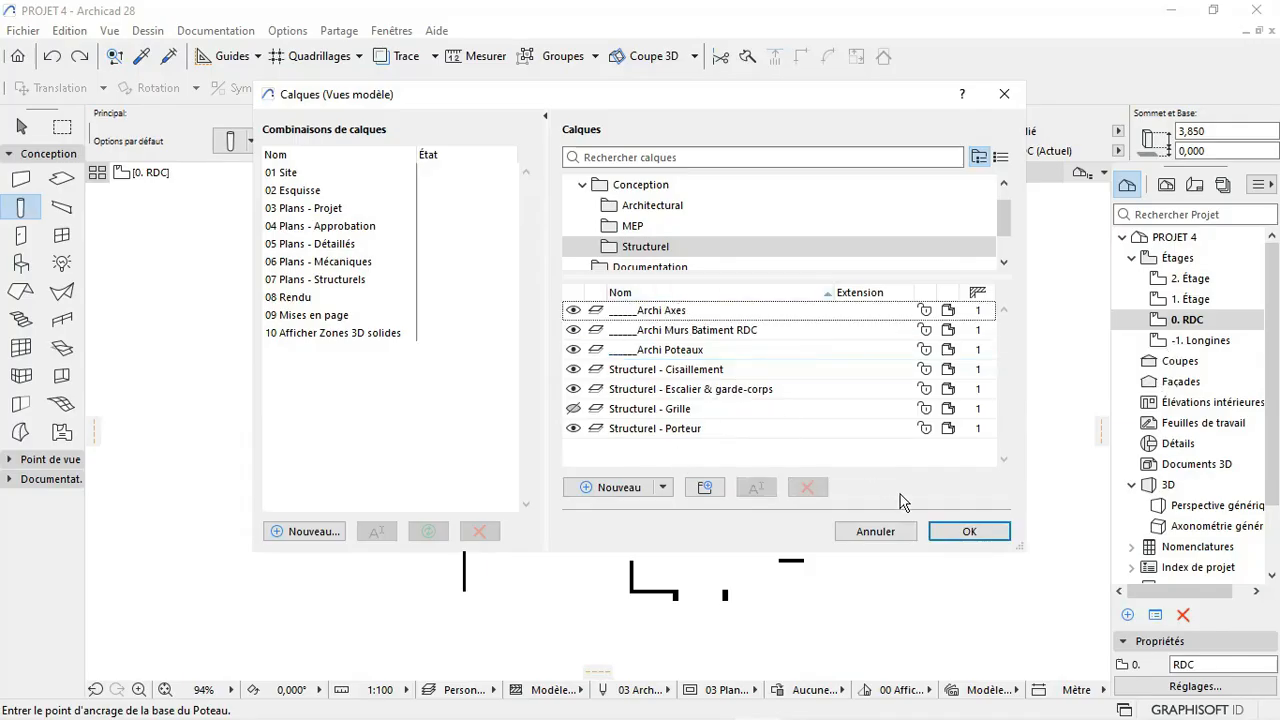
click(705, 415)
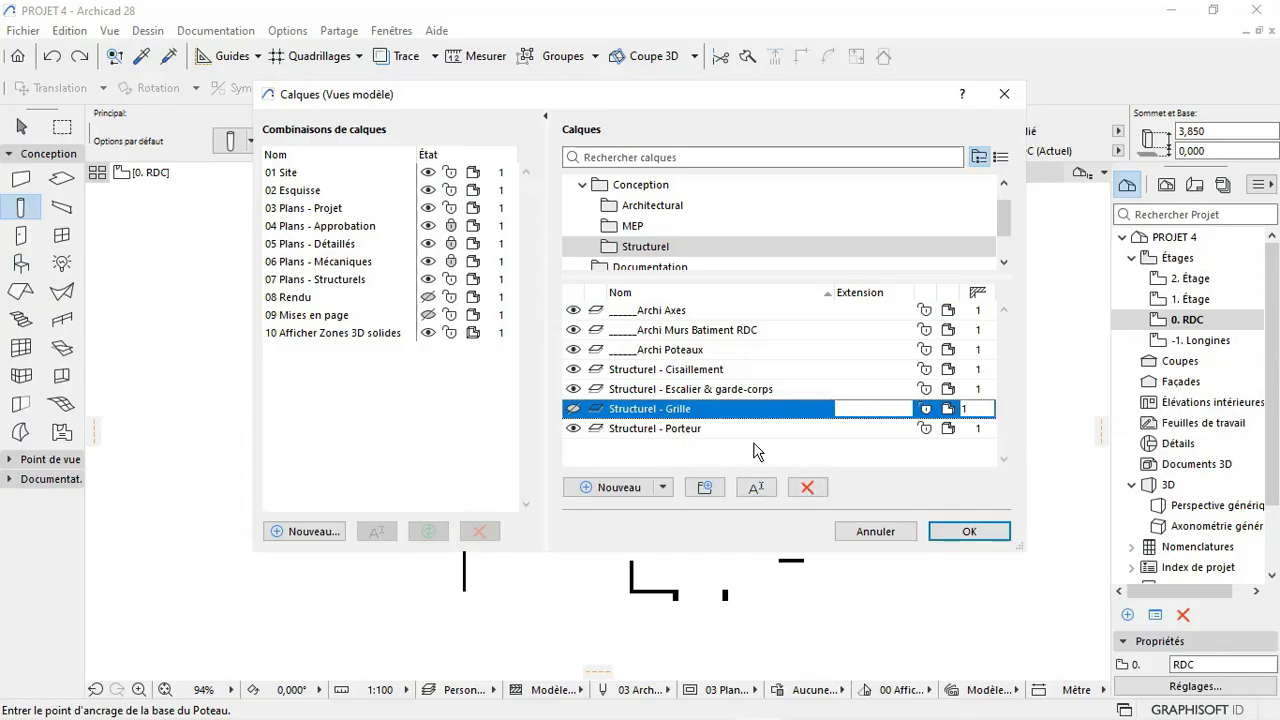
click(806, 488)
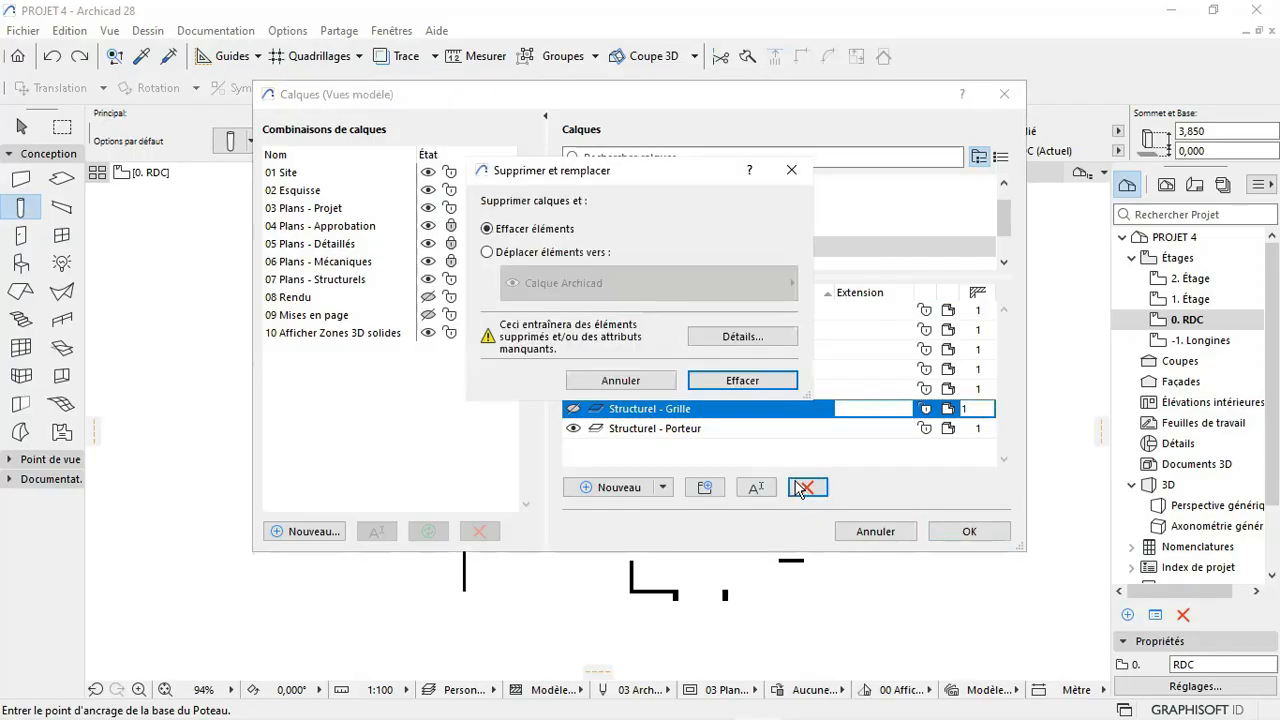
click(566, 254)
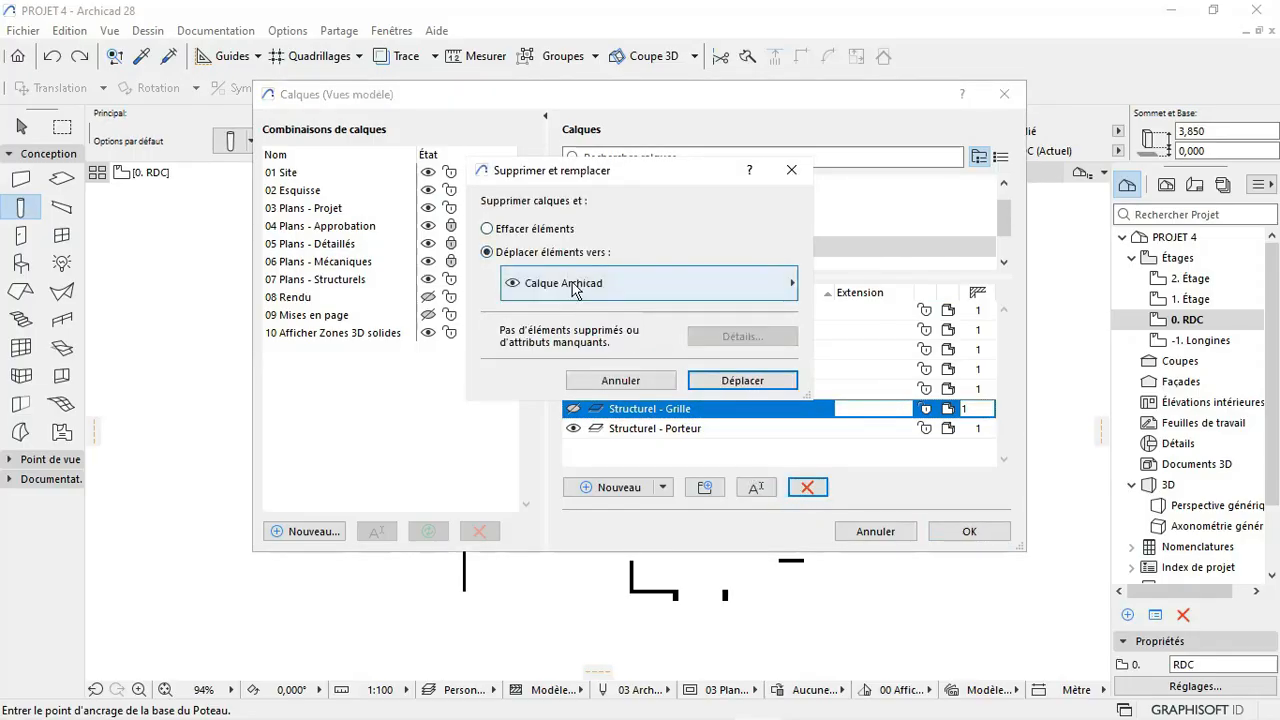
click(574, 285)
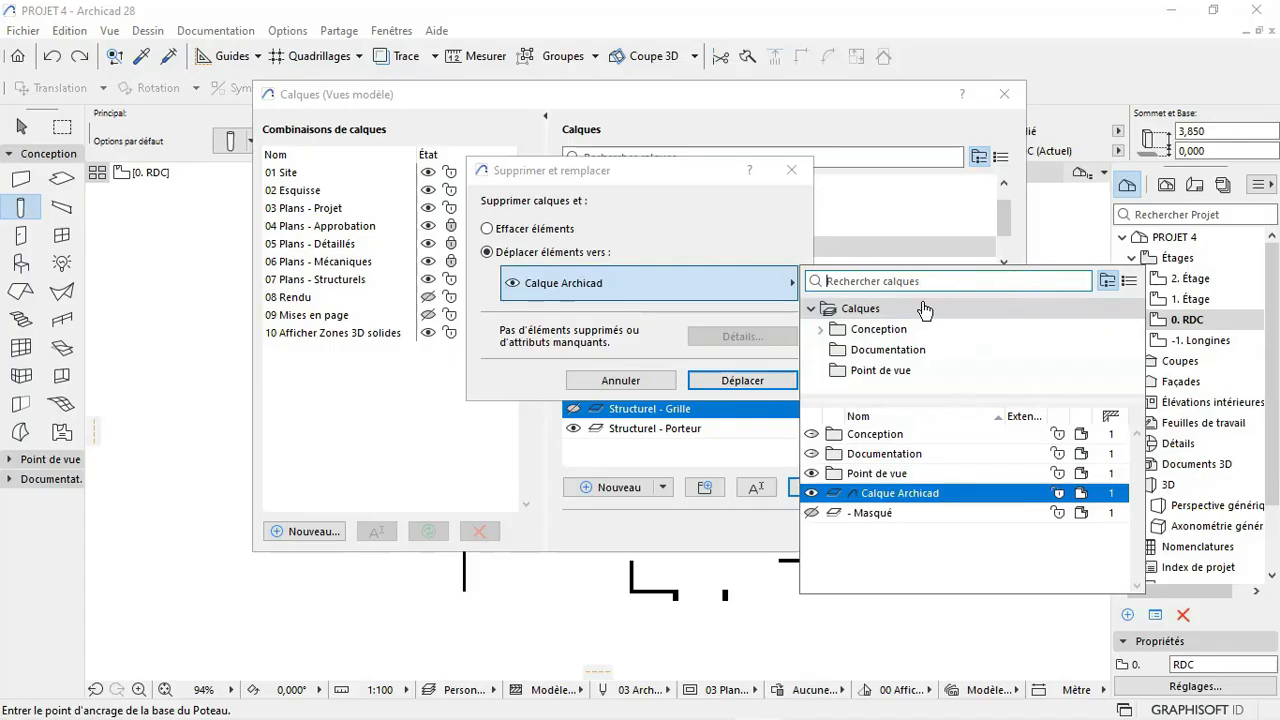
click(822, 329)
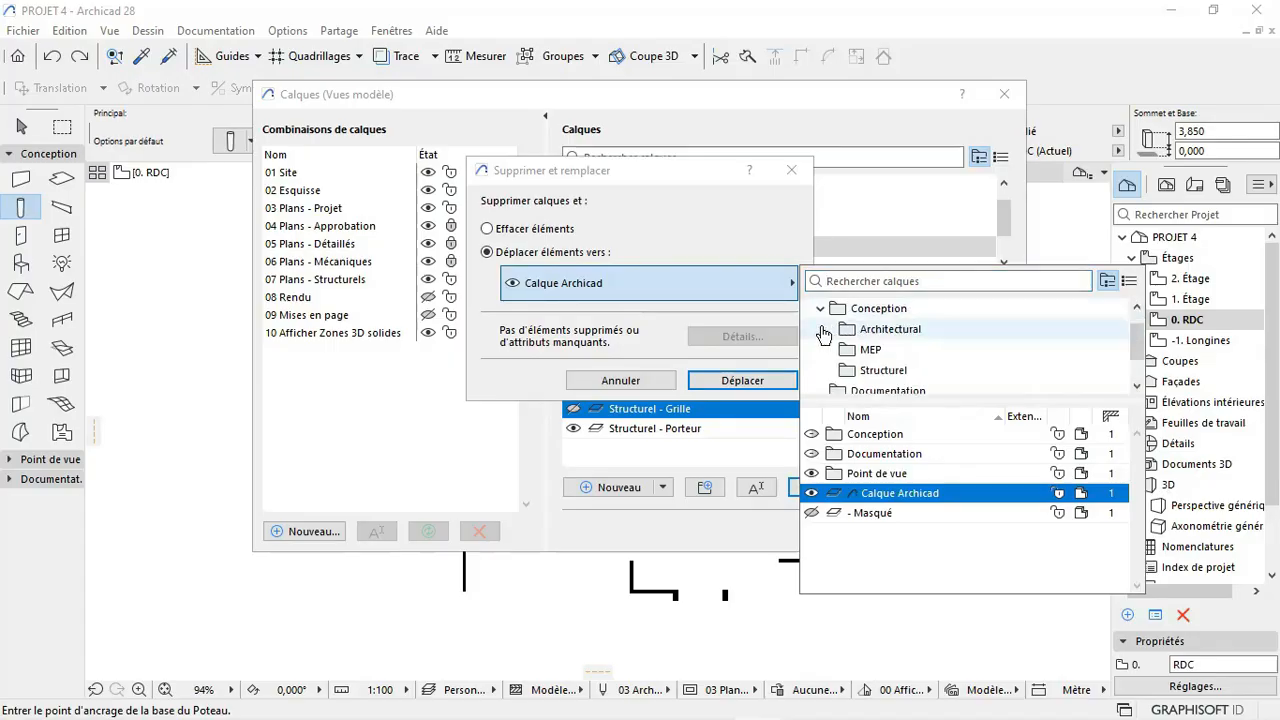
click(820, 308)
click(856, 434)
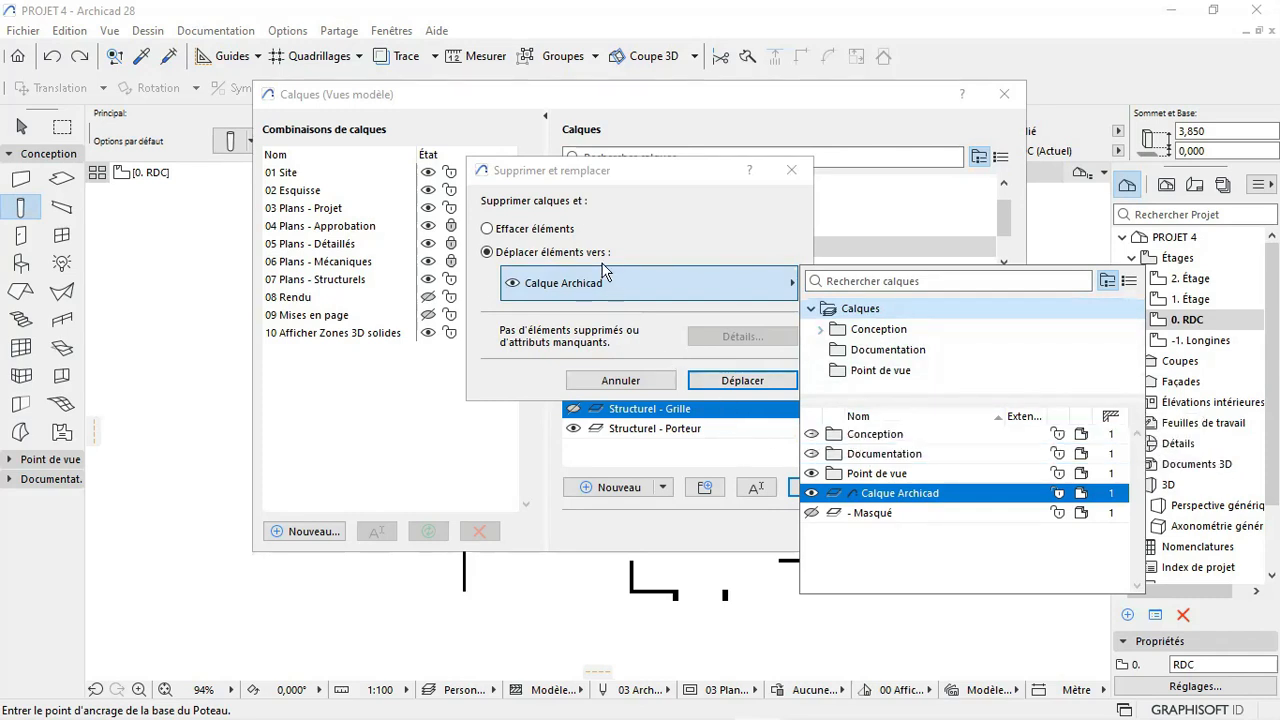
click(864, 514)
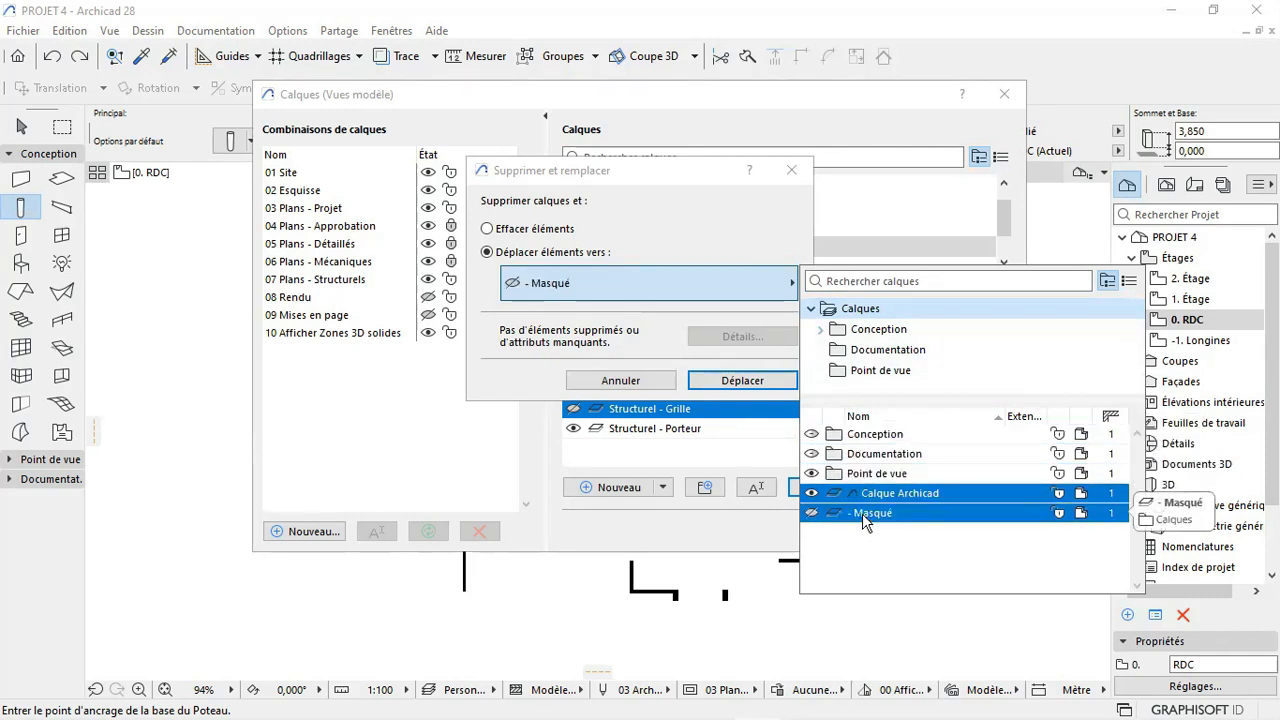
click(860, 496)
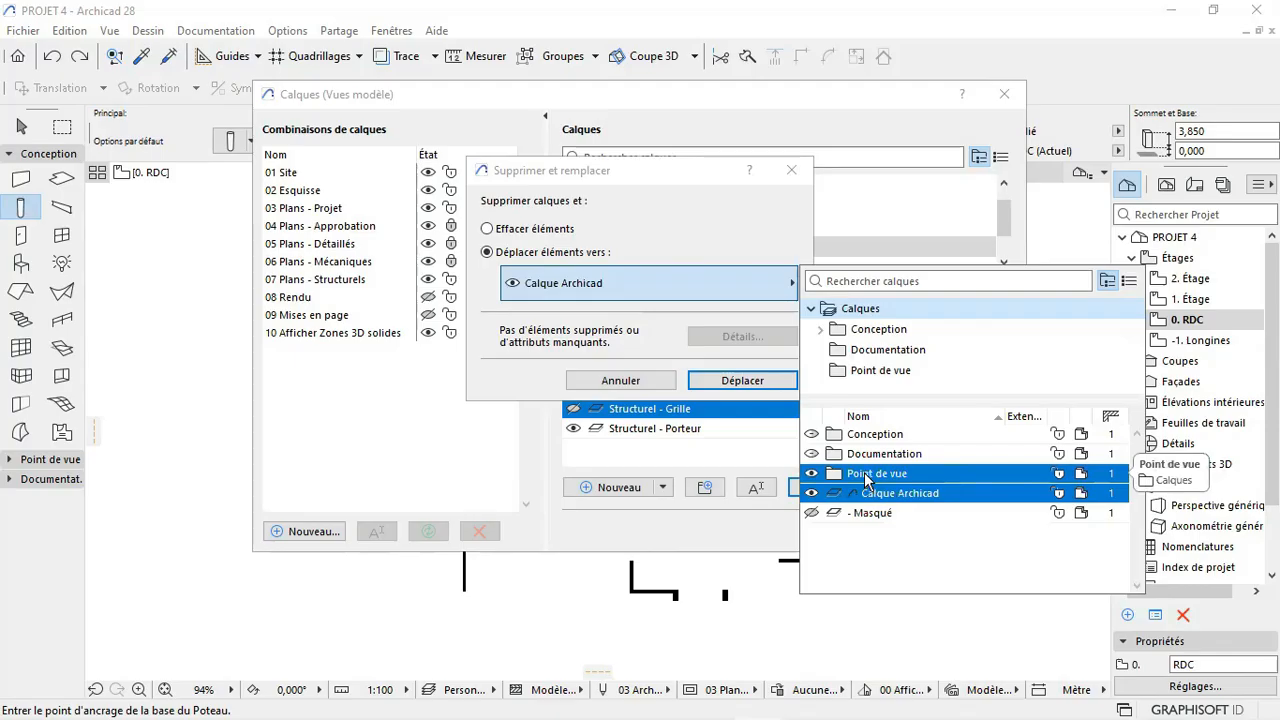
double_click(866, 435)
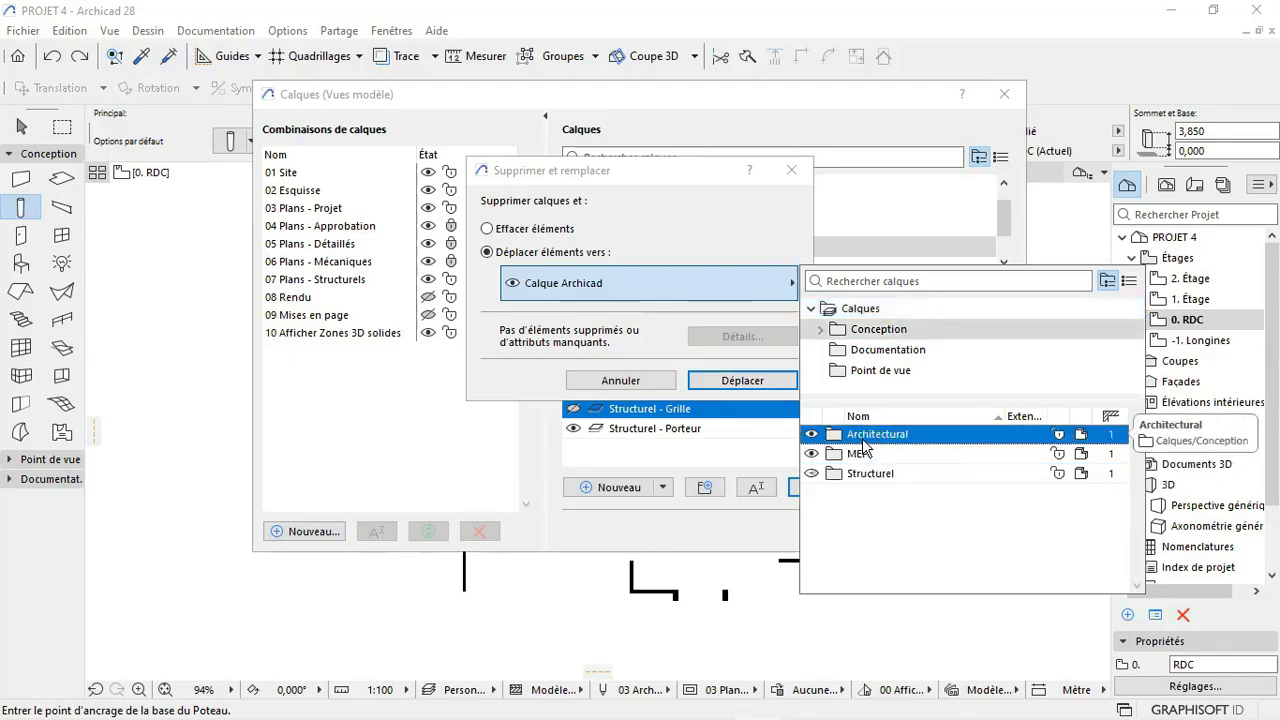
double_click(864, 443)
click(874, 551)
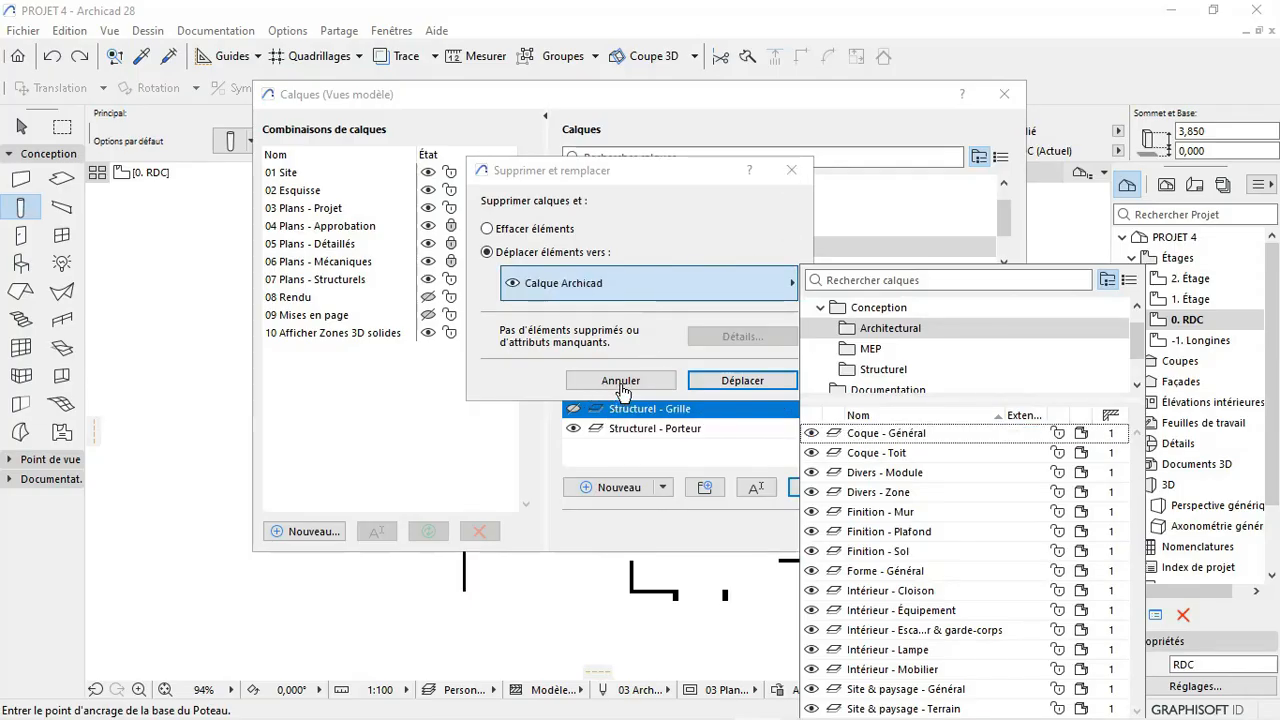
click(805, 232)
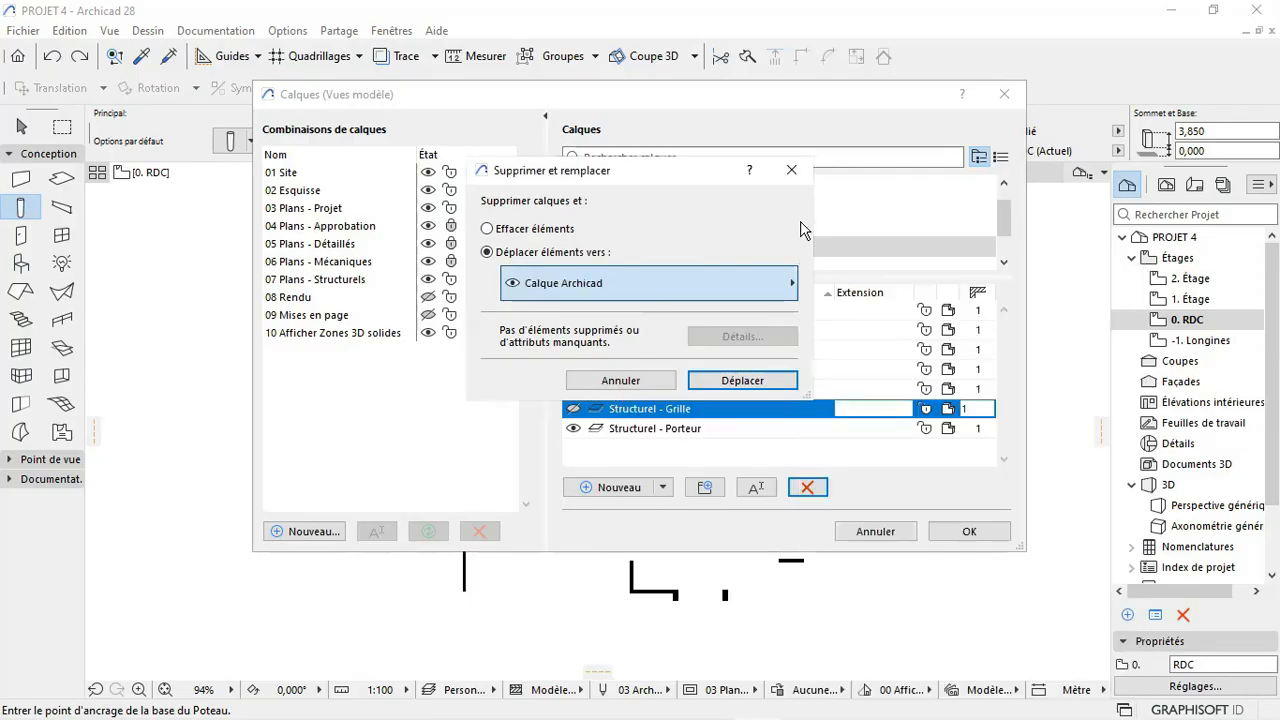
click(791, 170)
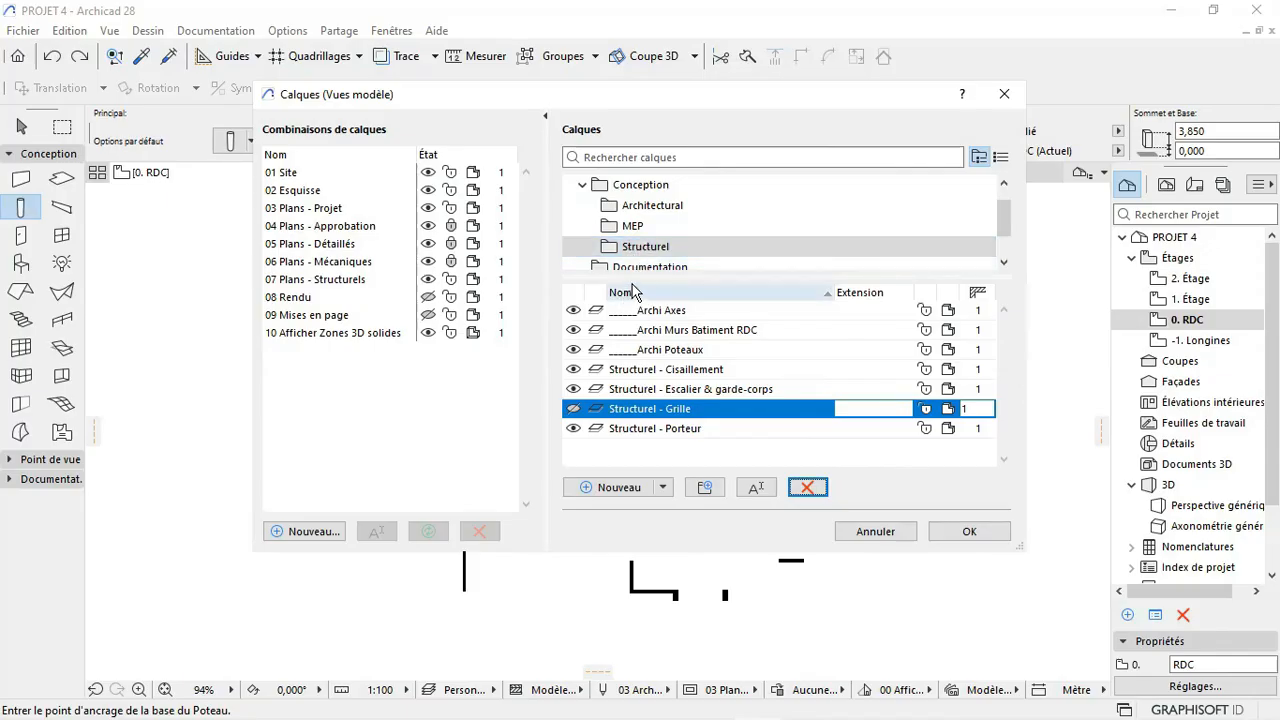
Step: Delete all layers in the Architectural folder together with the elements on them
scroll(652, 205, up, 1)
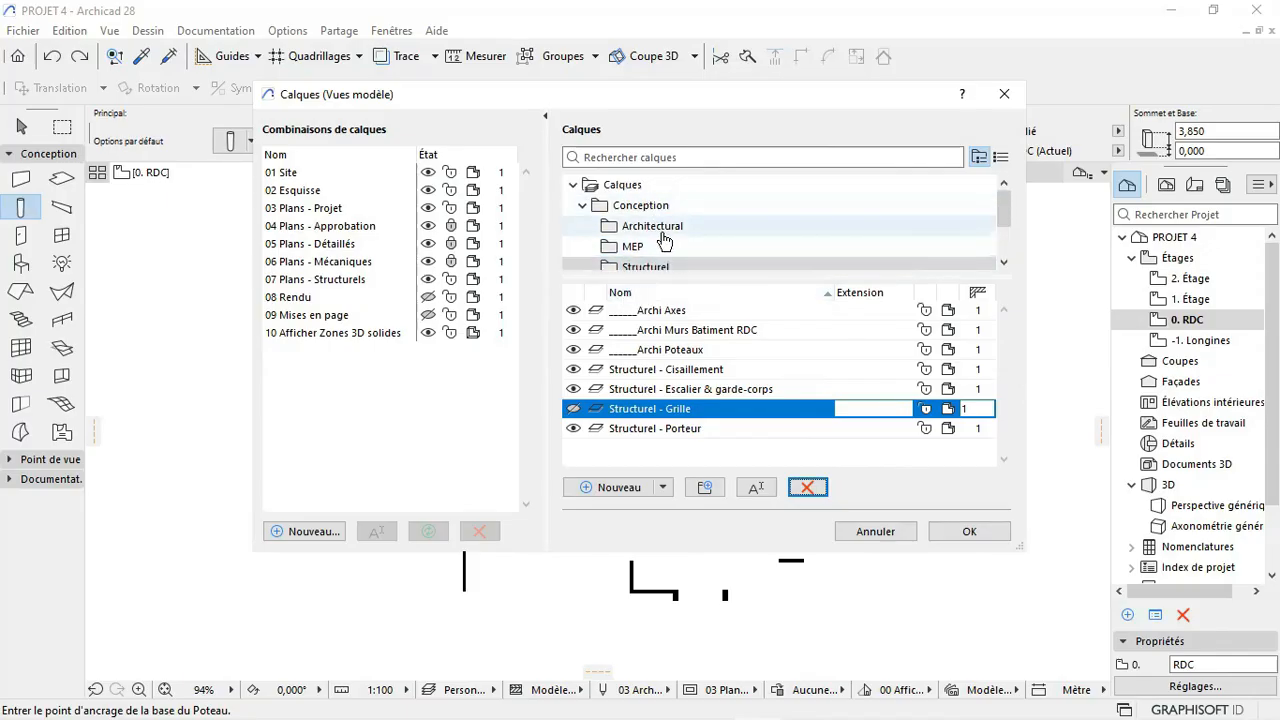
click(652, 226)
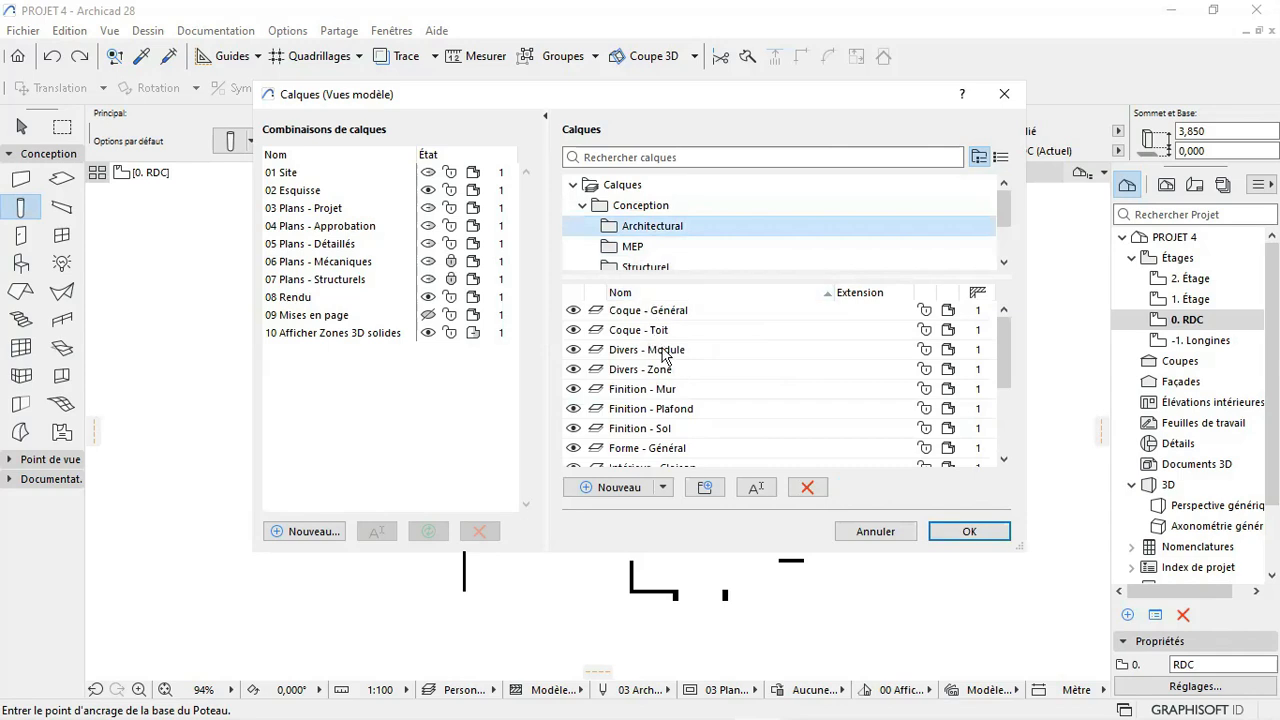
scroll(664, 355, down, 3)
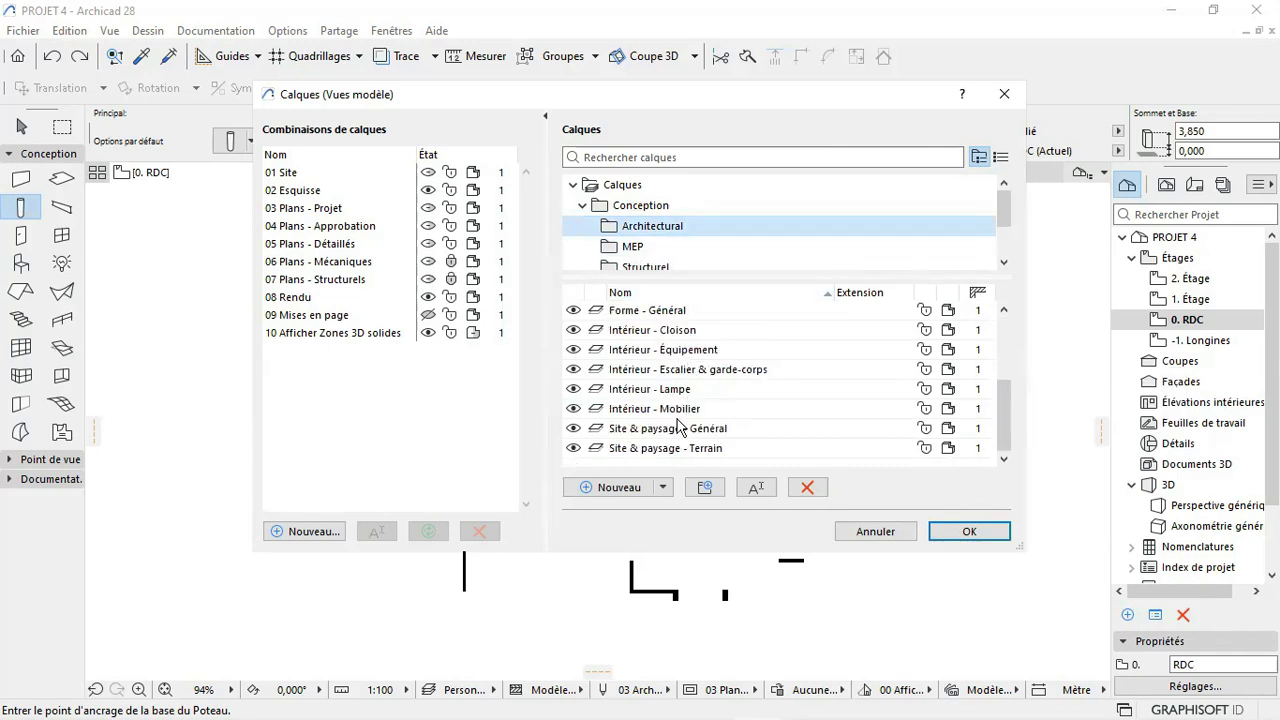
click(674, 450)
key(ctrl+a)
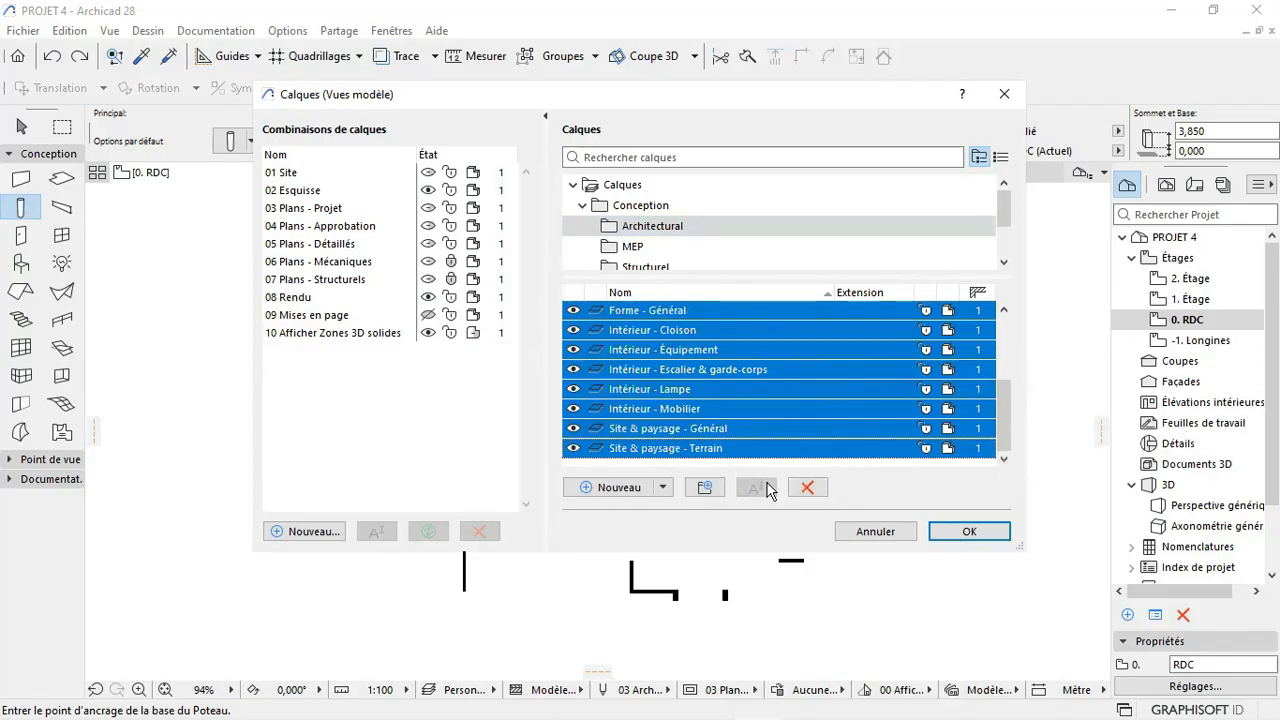
click(807, 487)
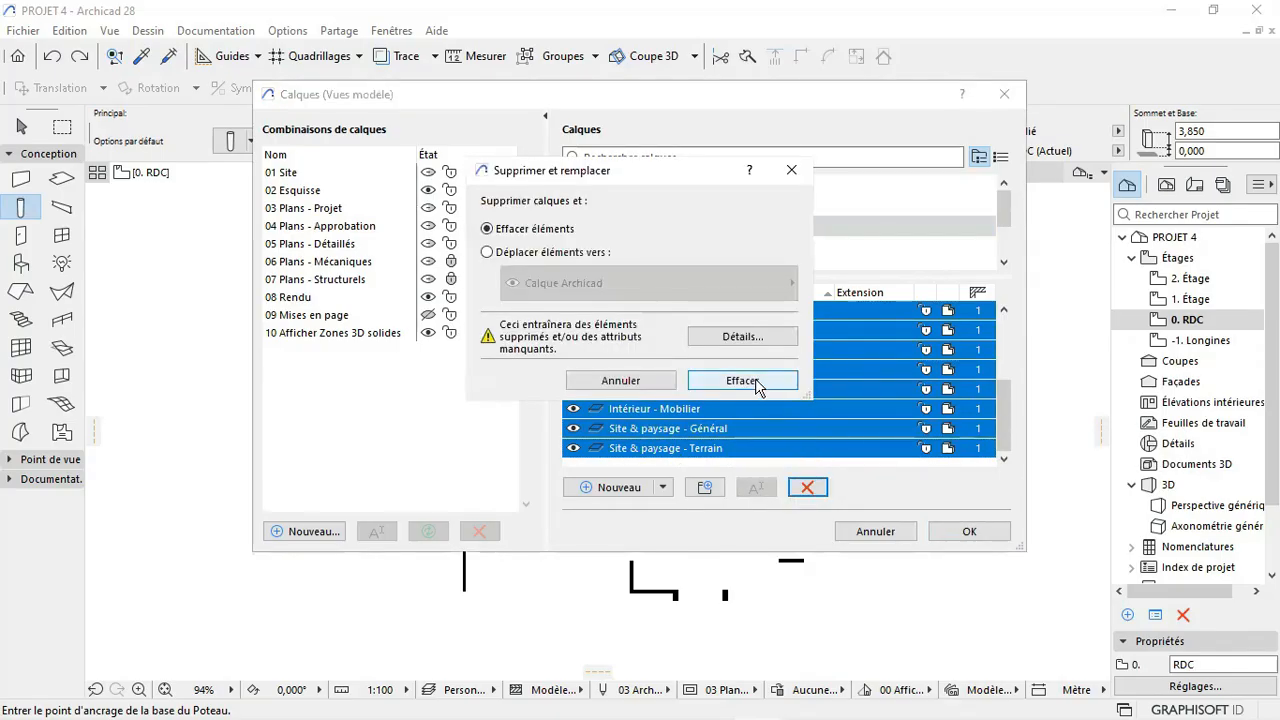
click(742, 381)
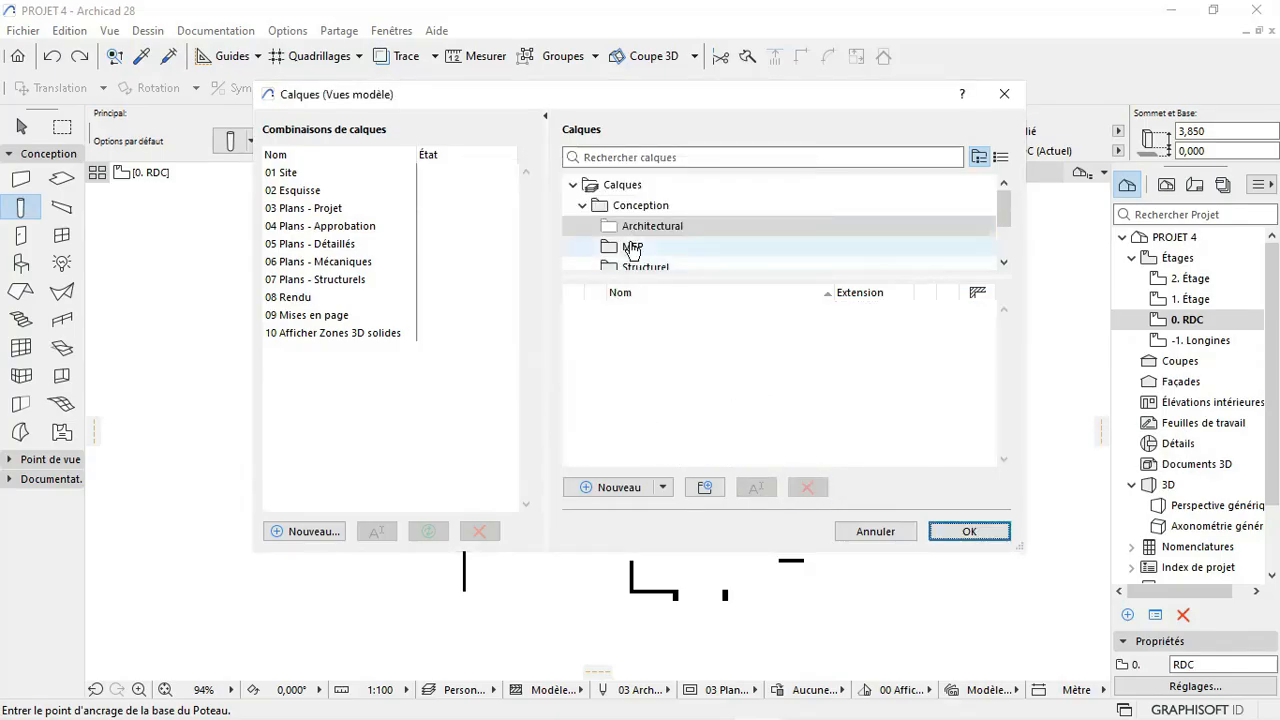
click(652, 266)
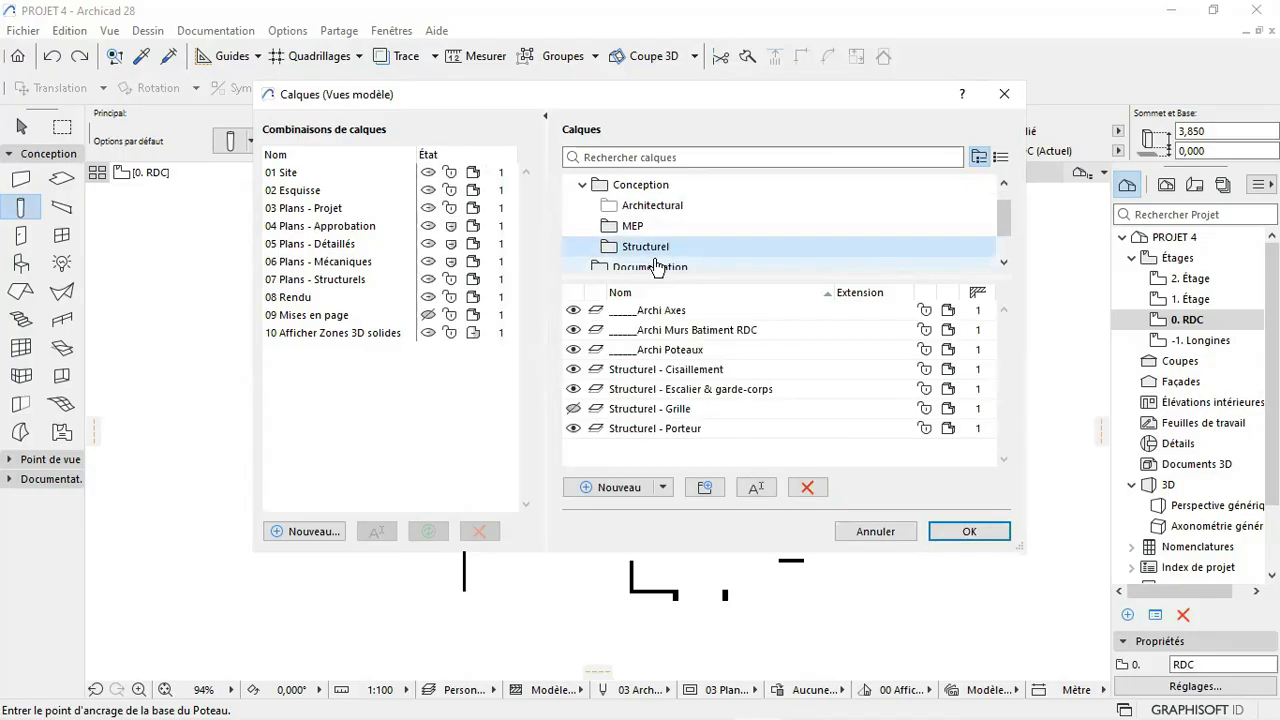
click(665, 352)
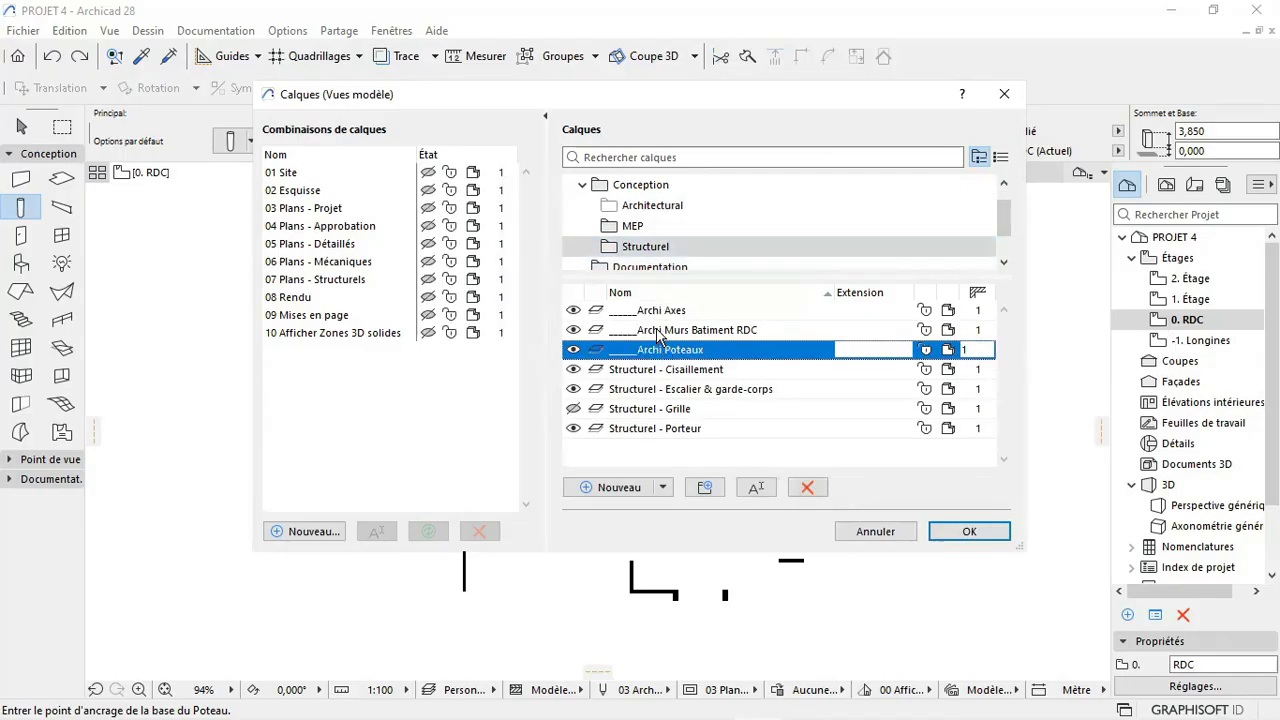
ctrl+click(657, 333)
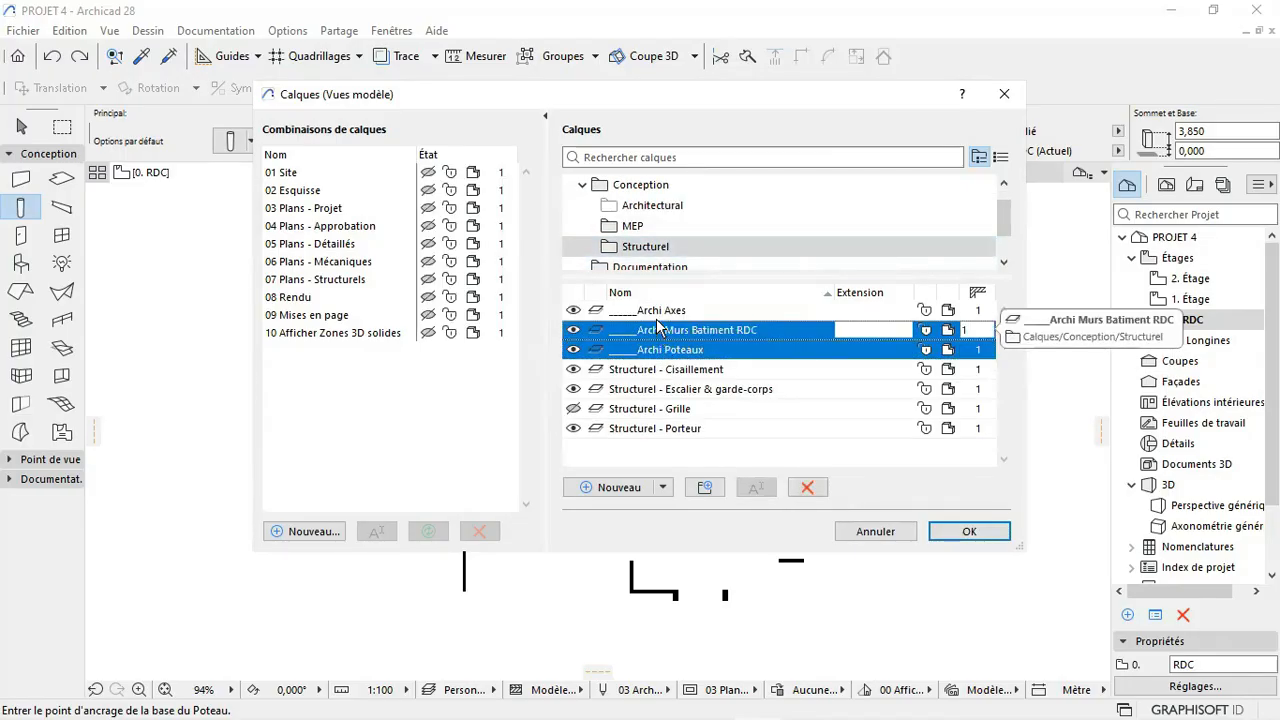
ctrl+click(658, 314)
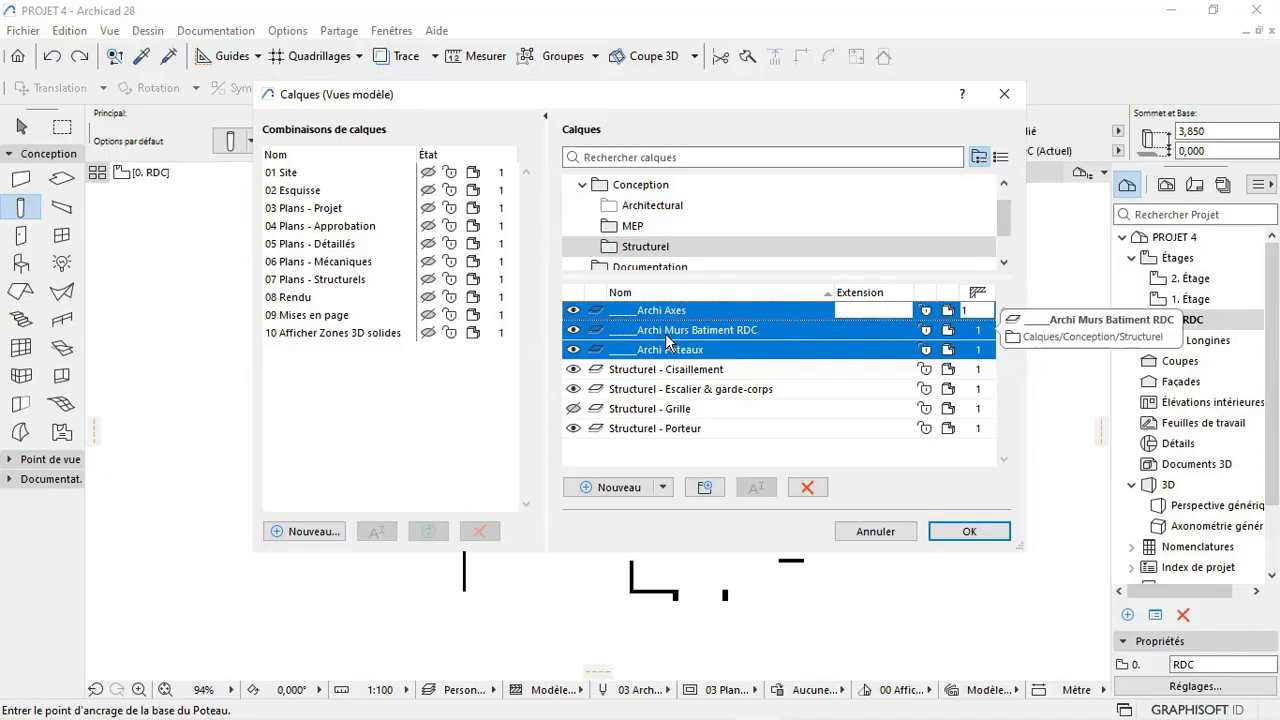
click(655, 205)
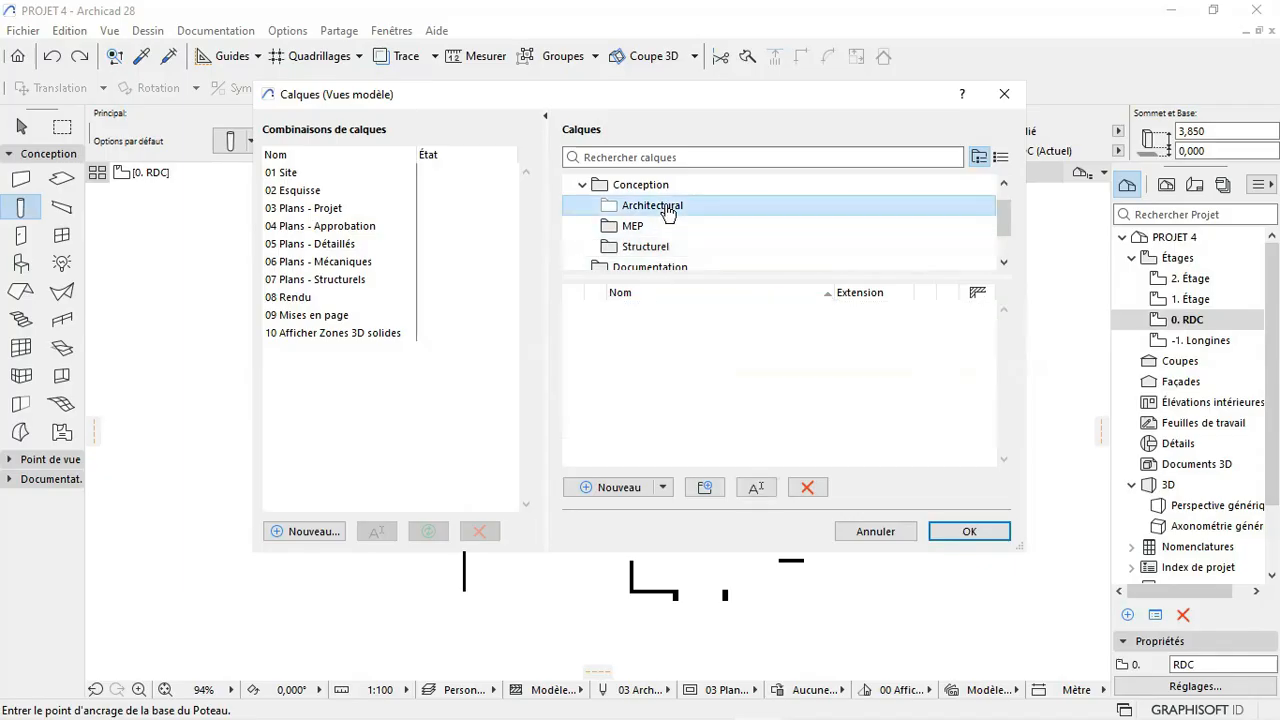
click(663, 327)
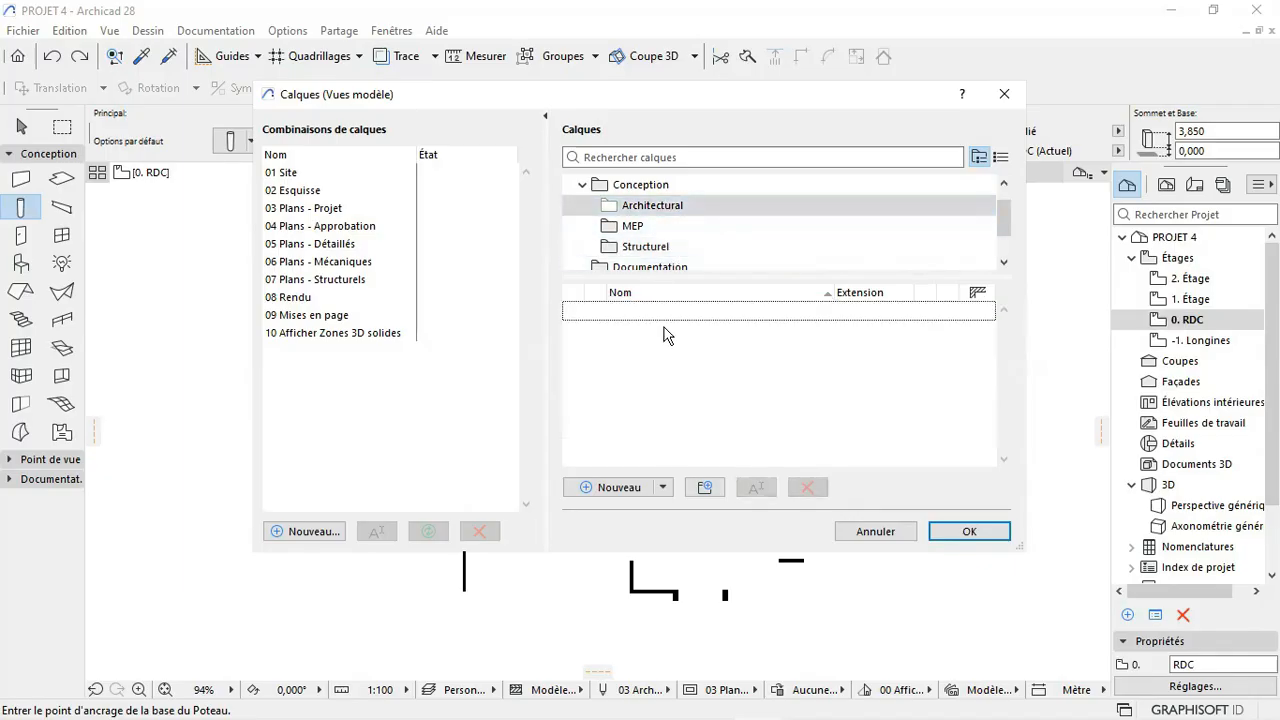
Step: Copy the name of the "______Archi Murs Batiment RDC" layer in the Structurel folder
click(653, 250)
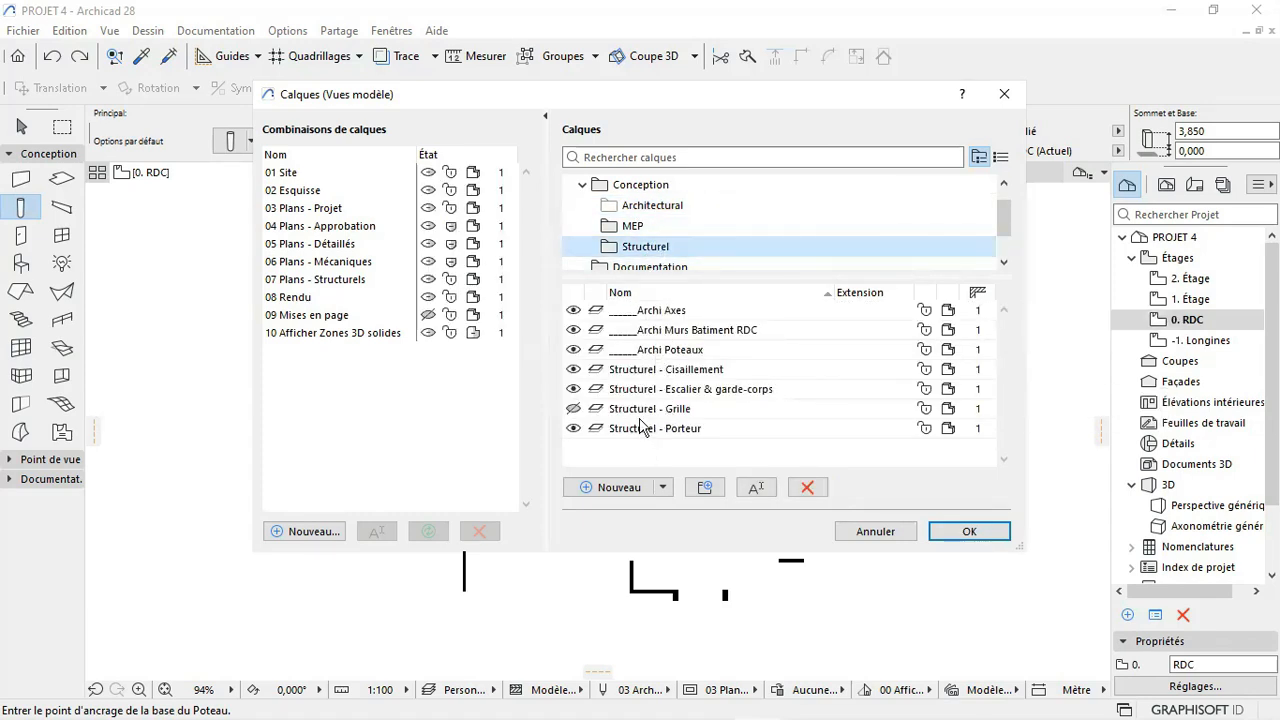
click(689, 332)
click(727, 329)
key(ctrl+c)
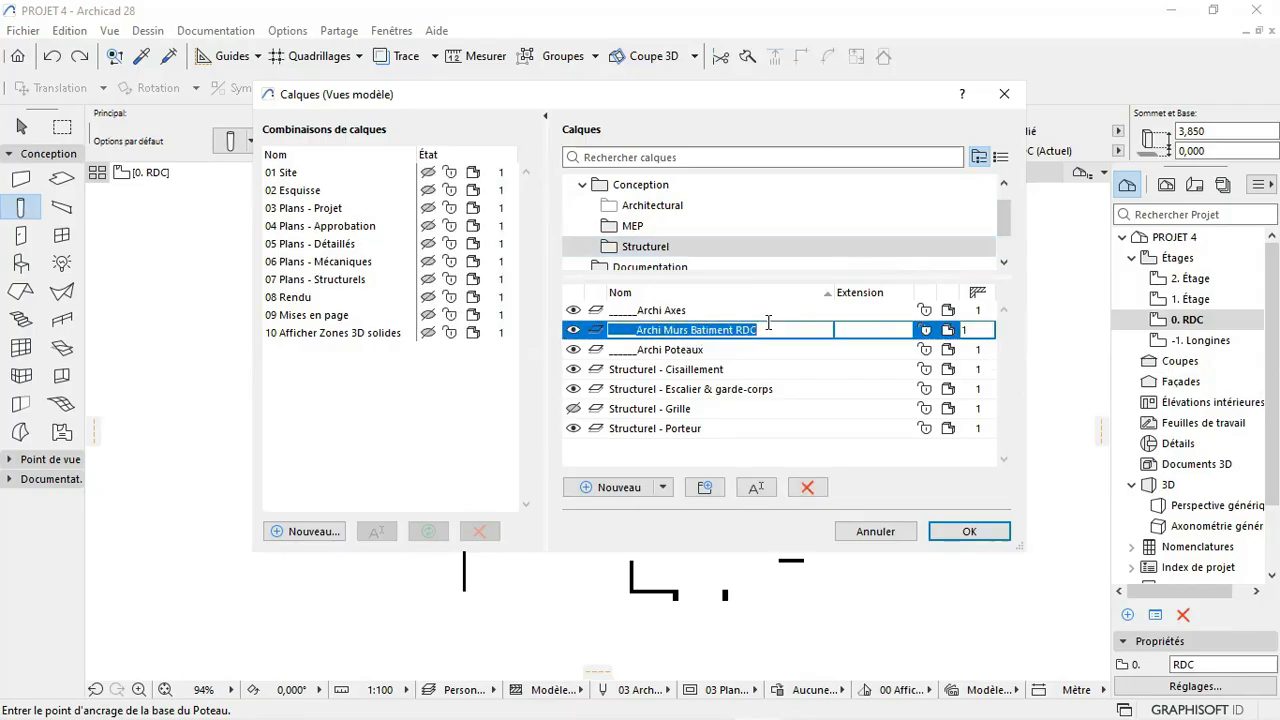
click(682, 455)
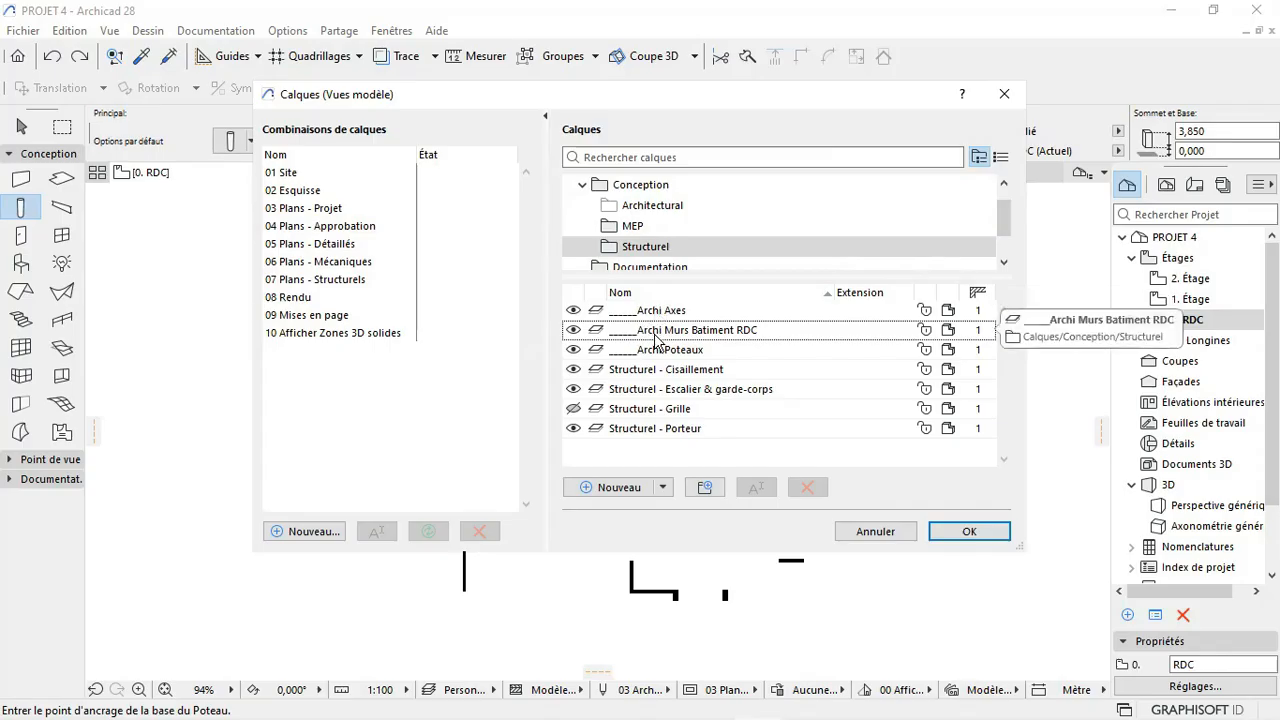
Step: Try to create a layer in the Architectural folder with the copied name "______Archi Murs Batiment RDC"
click(662, 247)
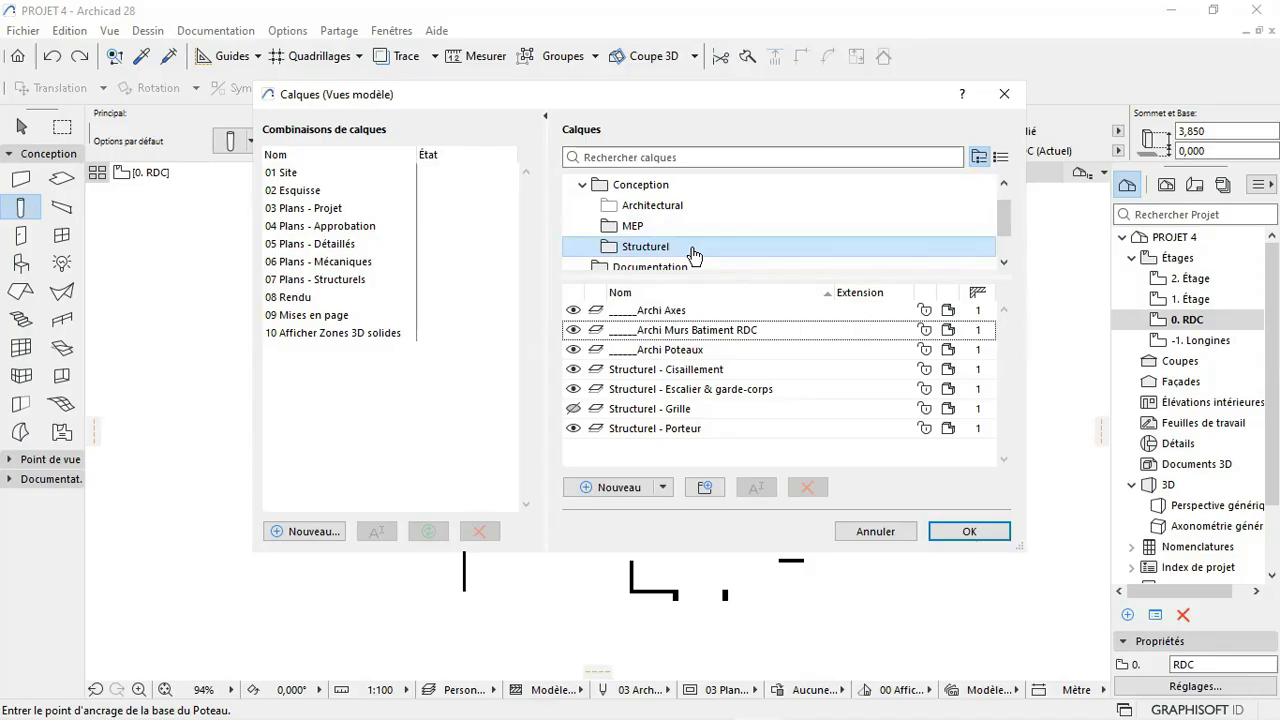
click(666, 210)
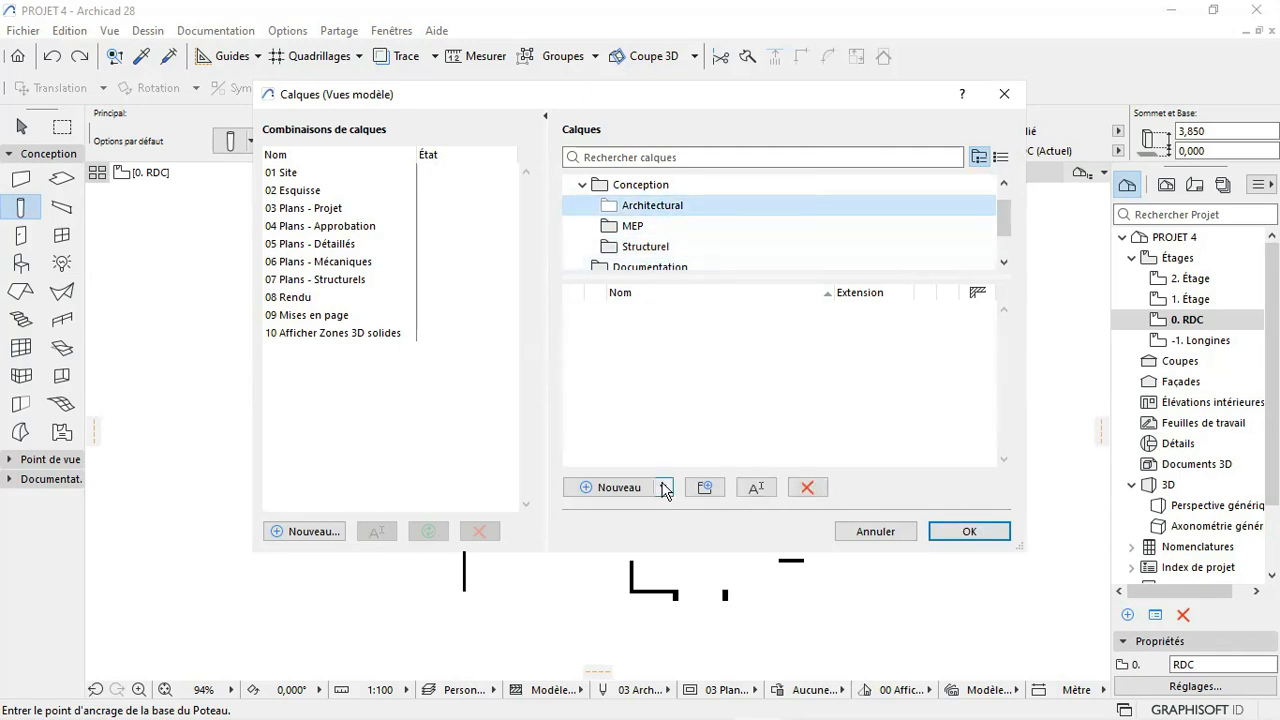
click(613, 488)
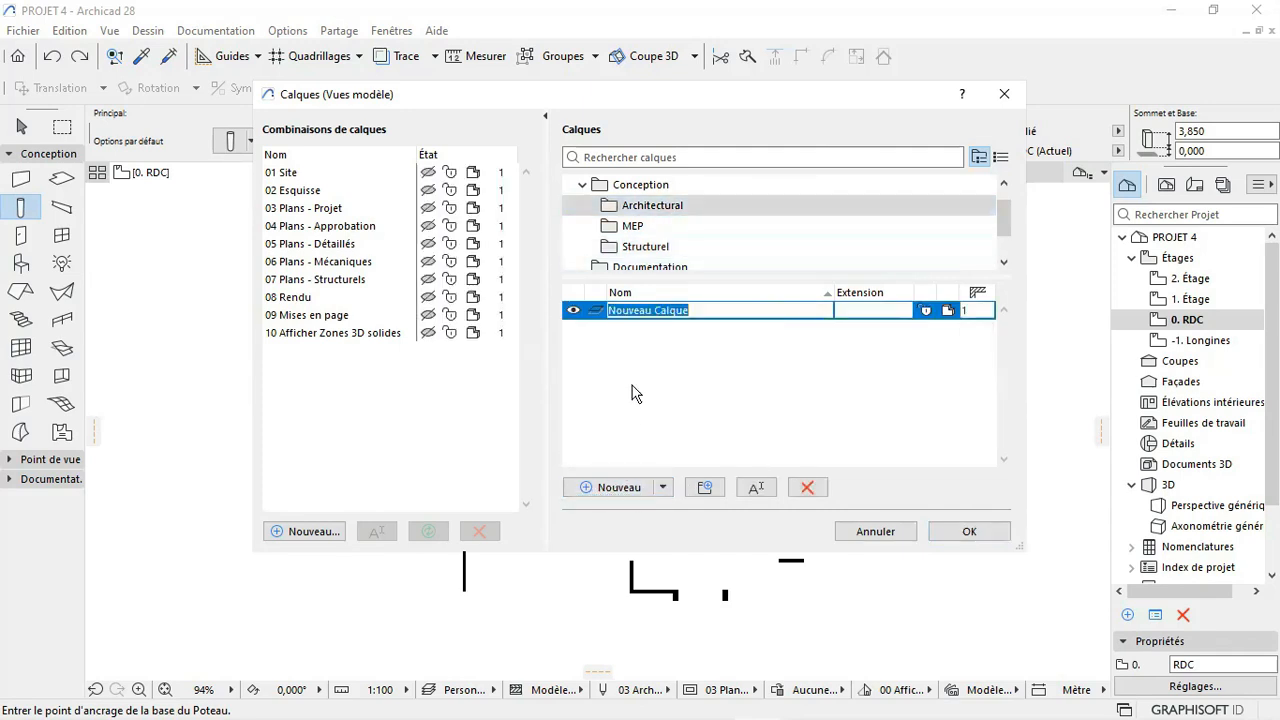
key(ctrl+v)
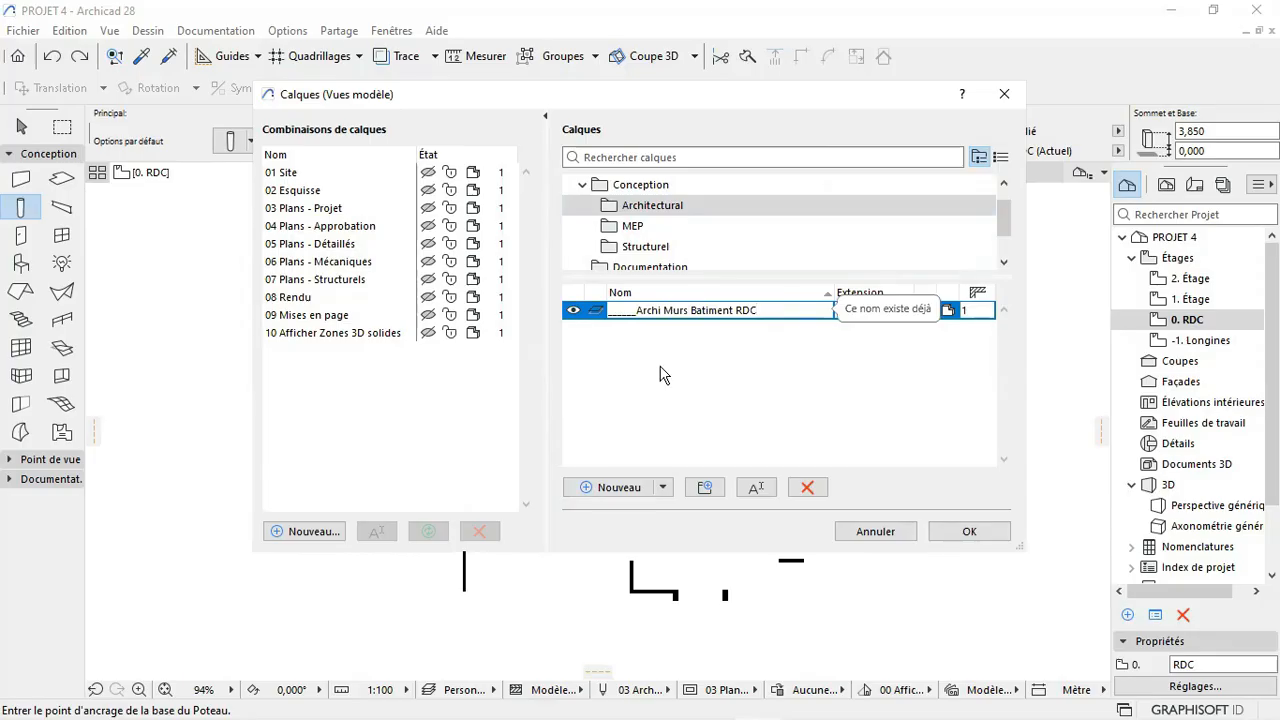
click(660, 374)
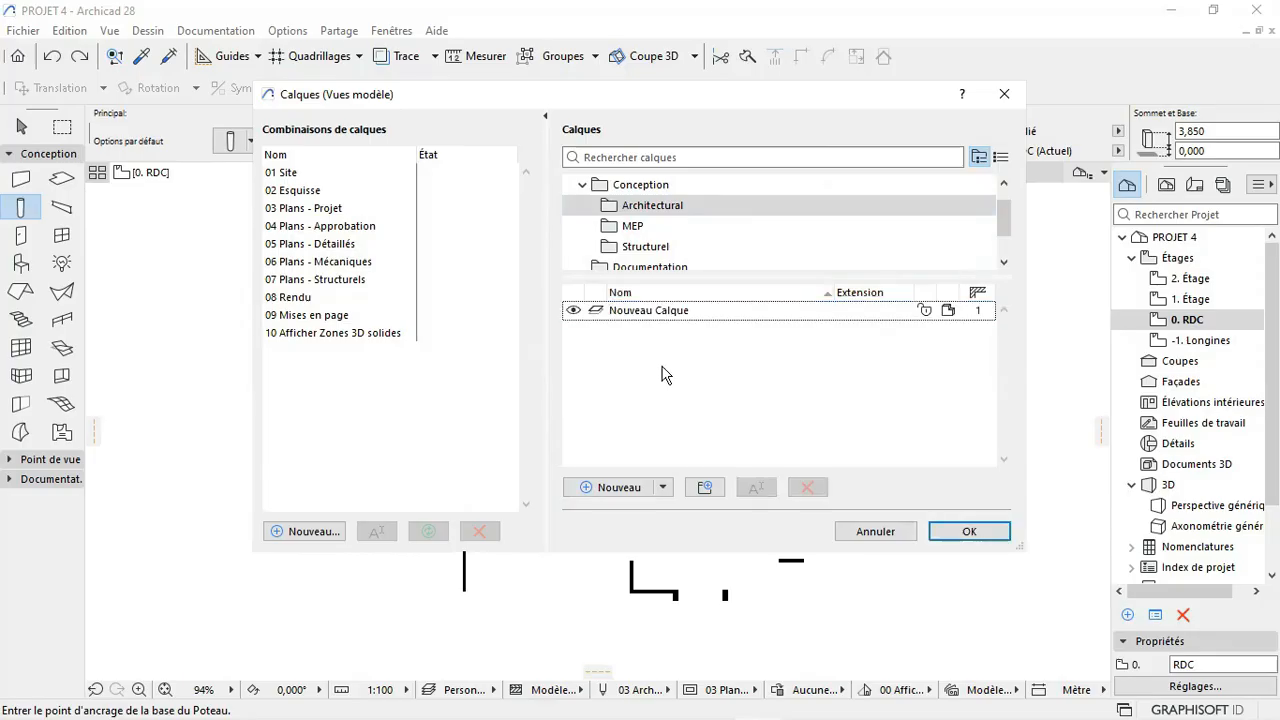
Step: Delete the newly added layer from the Architectural folder and return to the Structurel folder's layers
click(656, 310)
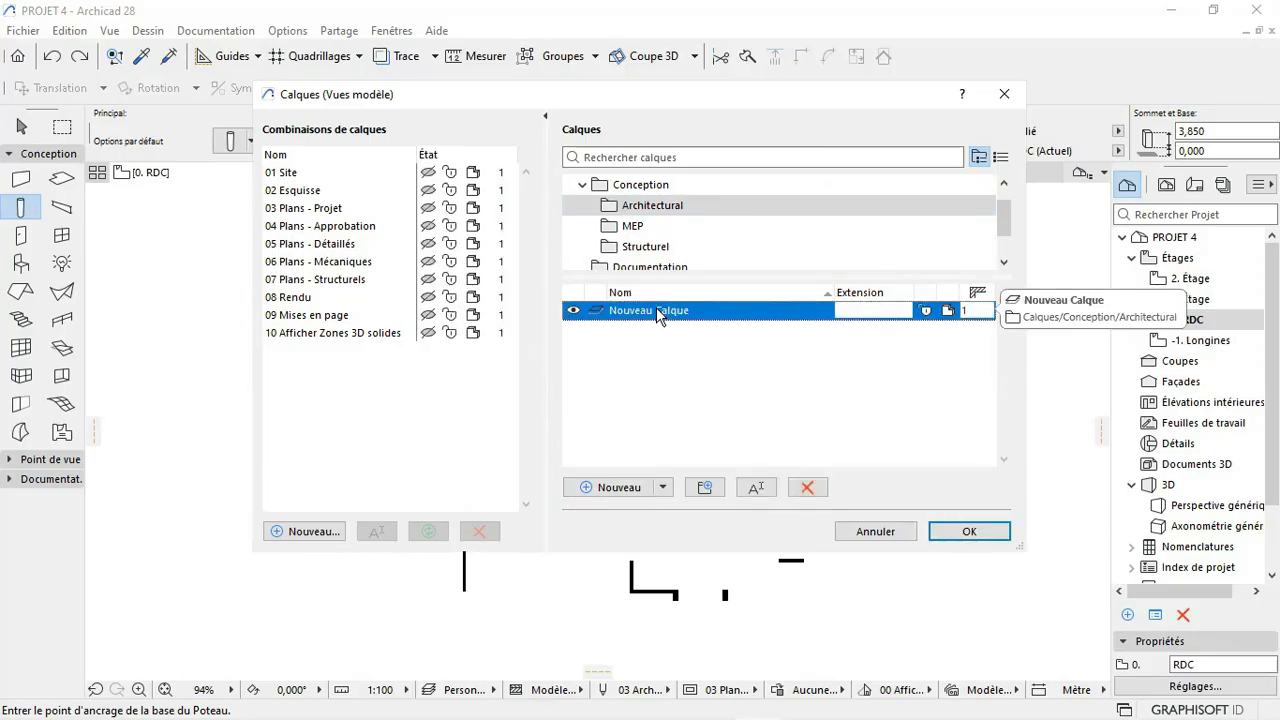
click(807, 487)
click(716, 270)
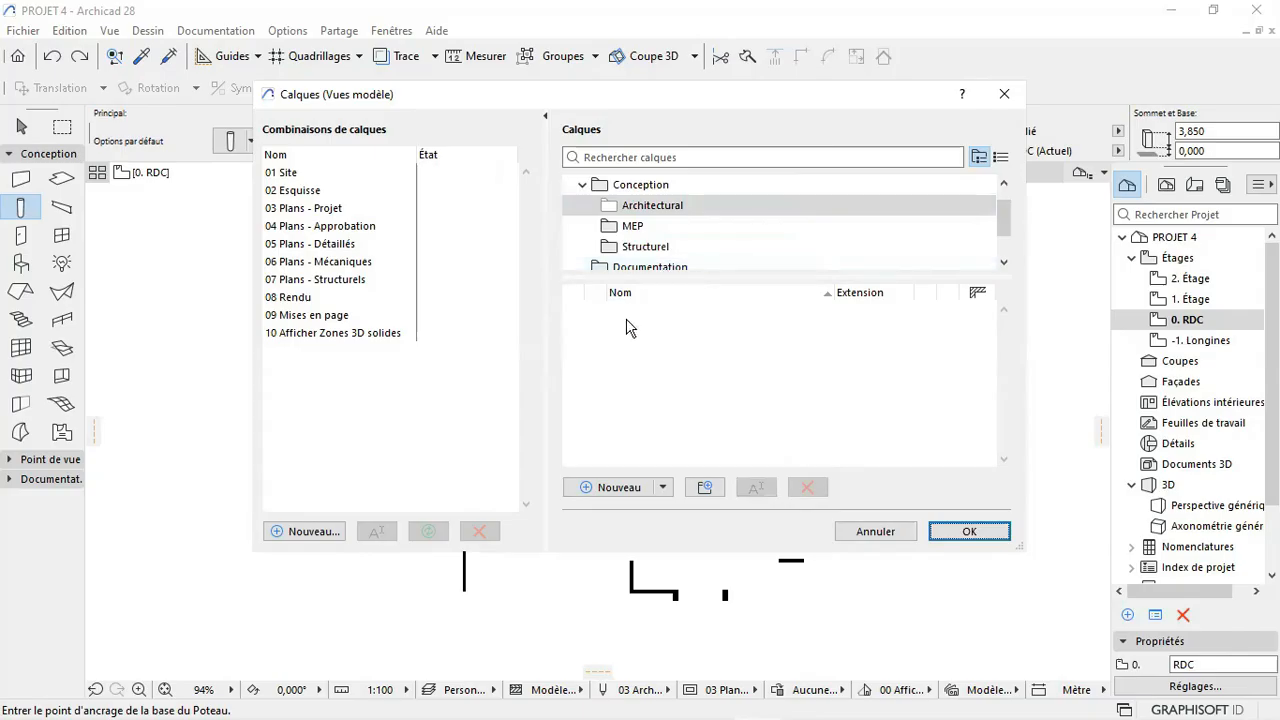
click(660, 250)
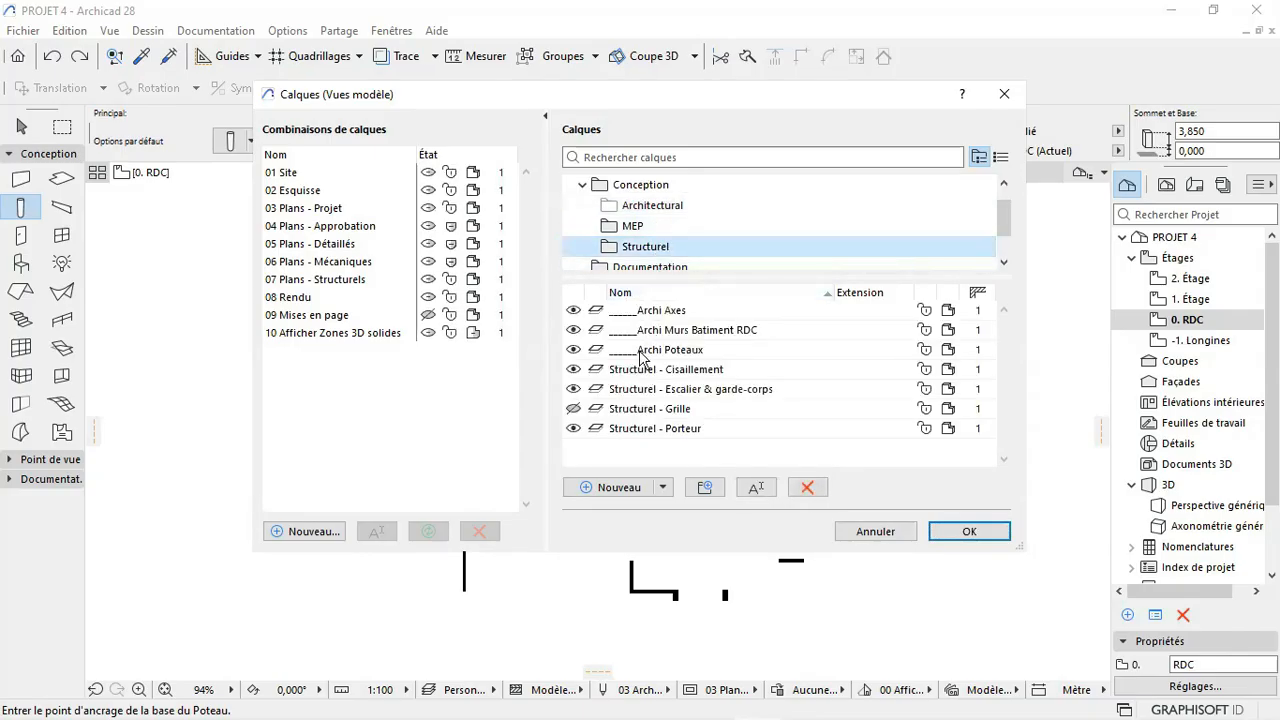
Step: Delete the "Archi Axes", "Archi Murs Batiment RDC" and "Archi Poteaux" layers from the Structurel folder
click(640, 312)
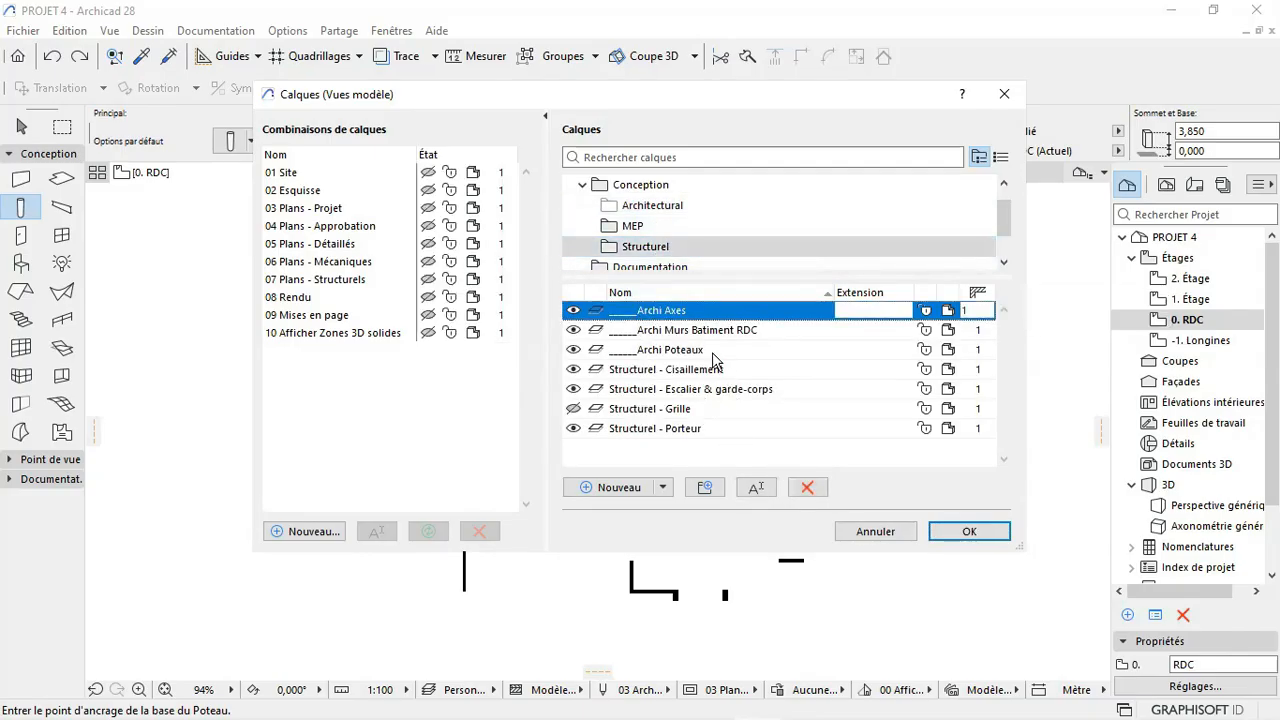
shift+click(698, 335)
shift+click(700, 350)
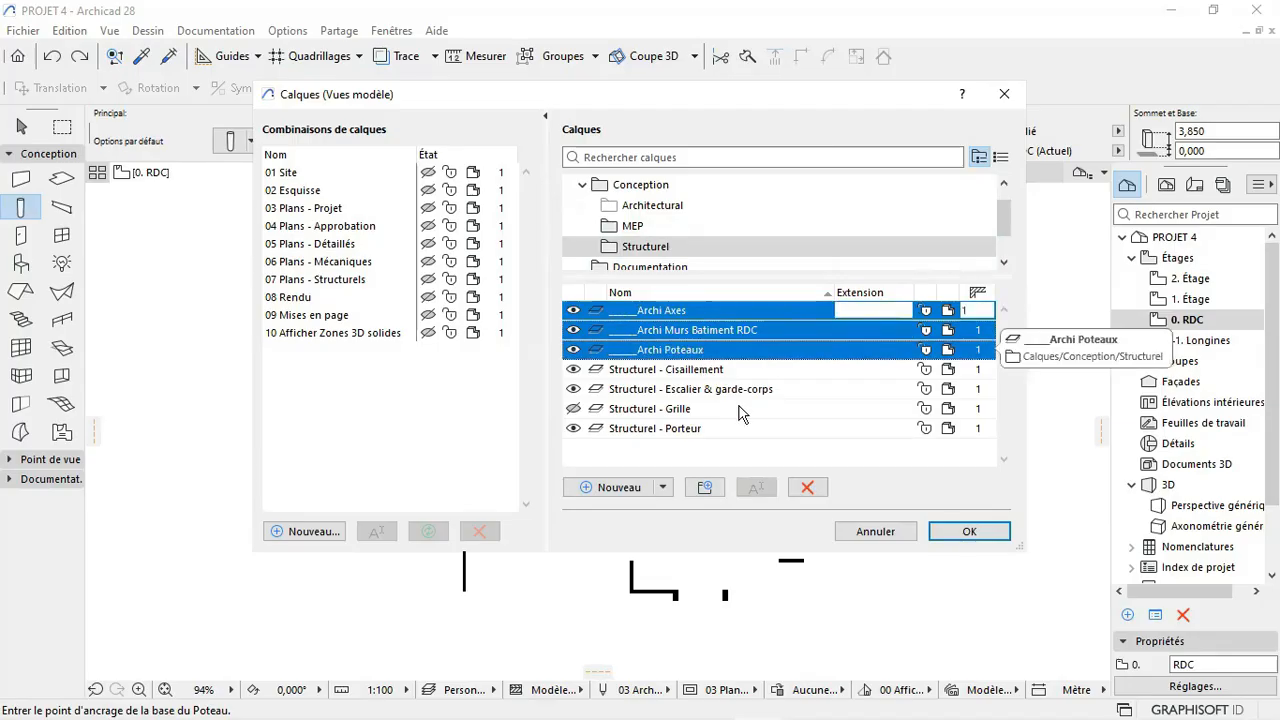
click(806, 487)
click(740, 267)
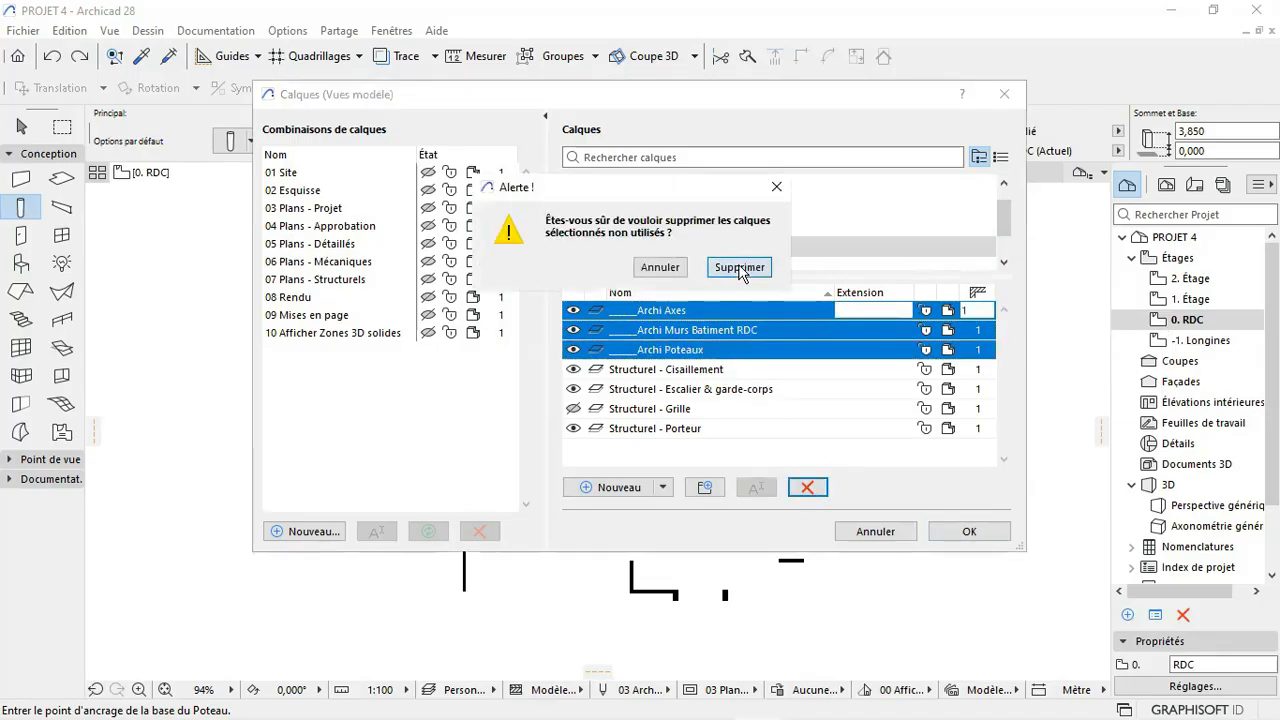
Step: Create a layer named "______Archi Murs Batiment RDC" in the Architectural folder
click(663, 210)
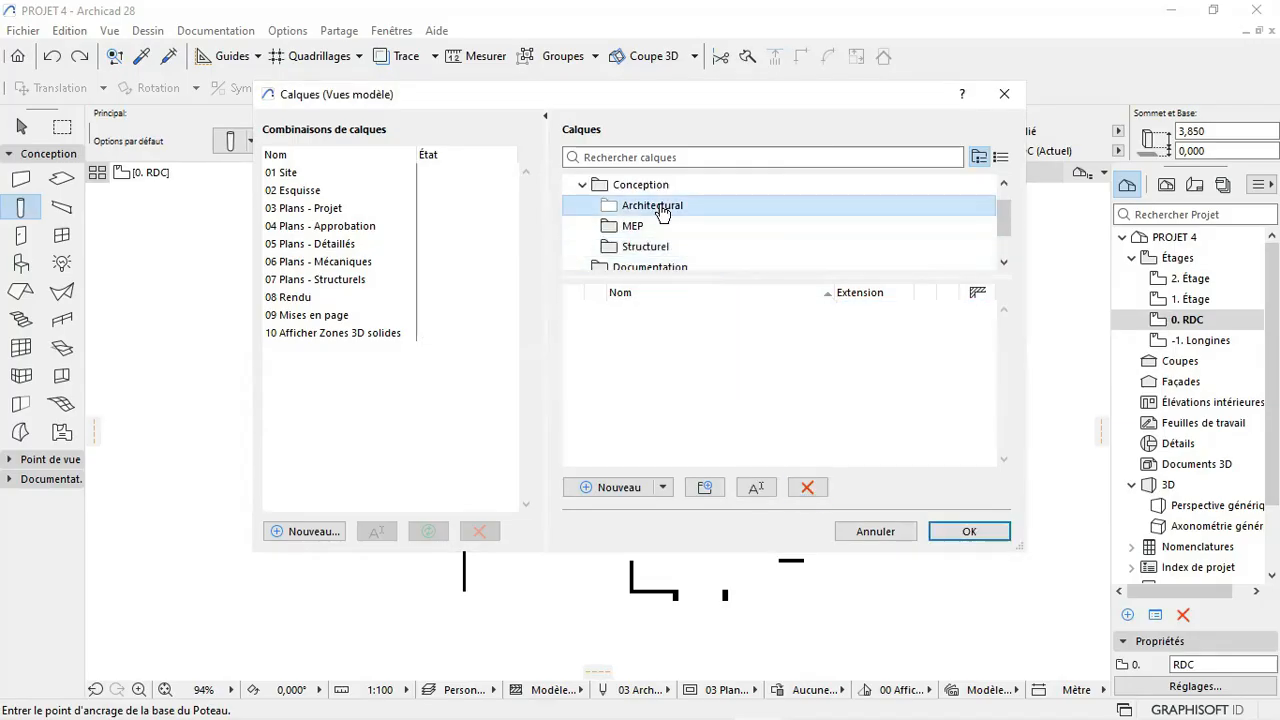
click(638, 487)
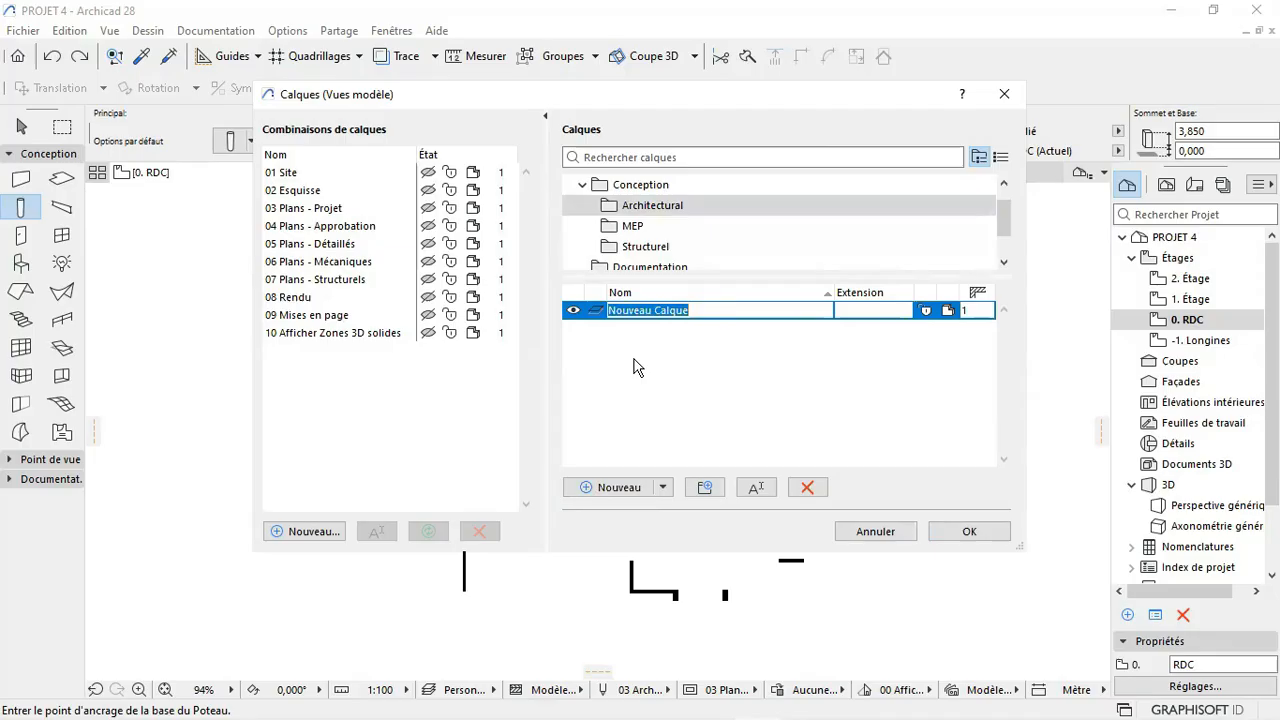
text(_____Archi Murs Batiment RDC)
key(Return)
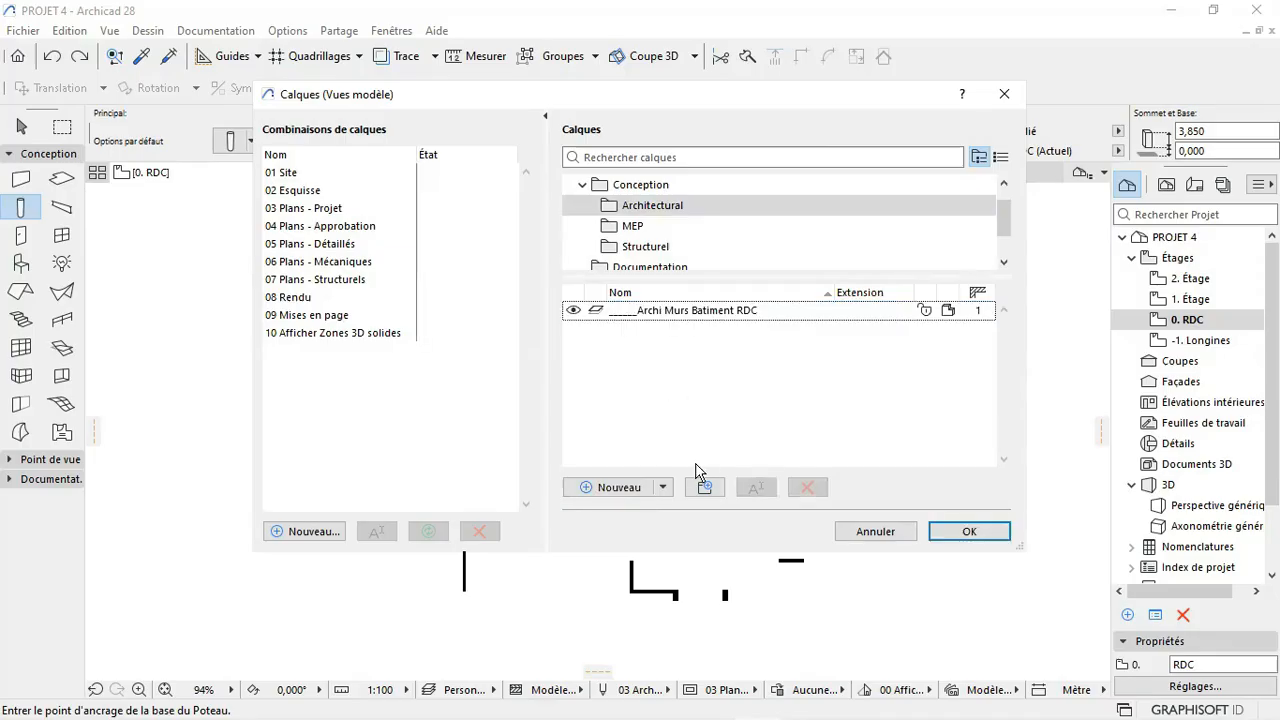
Step: Add a layer named "______Archi Murs Poteaux" to the Architectural folder, reusing the copied wall layer name
click(619, 486)
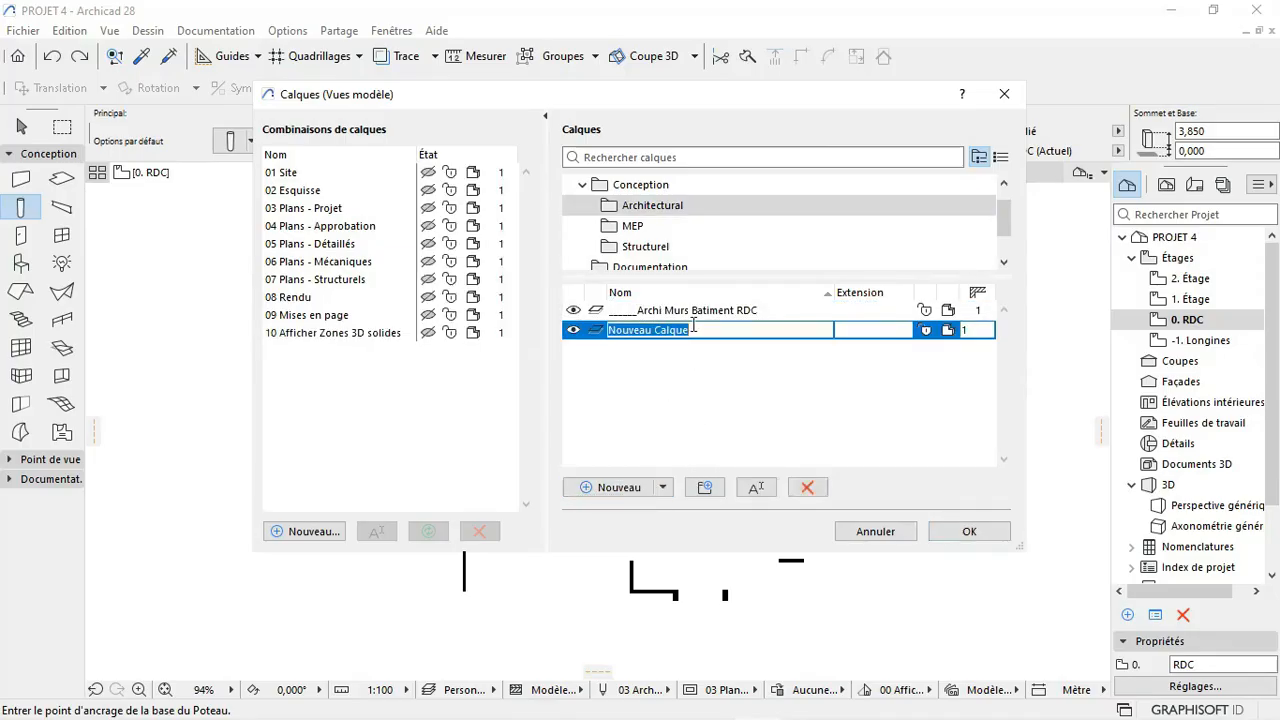
text(_____Archi Murs Batiment RDC)
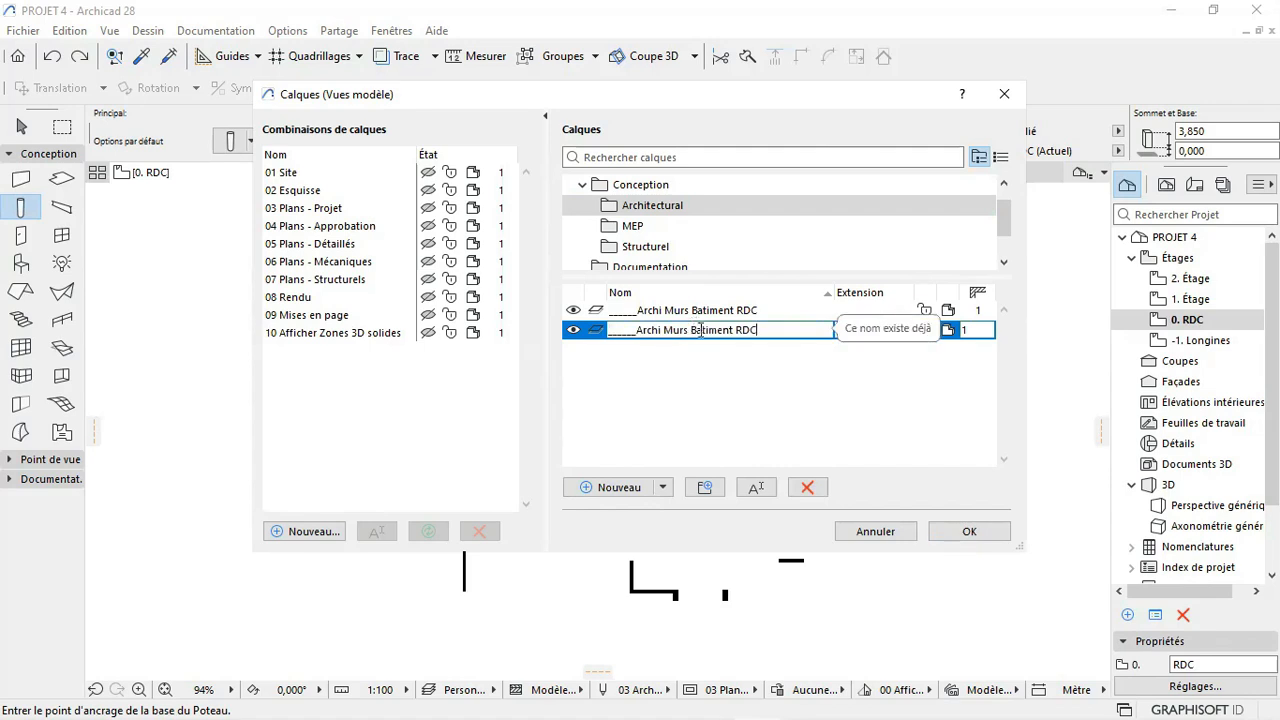
drag(691, 330, 791, 329)
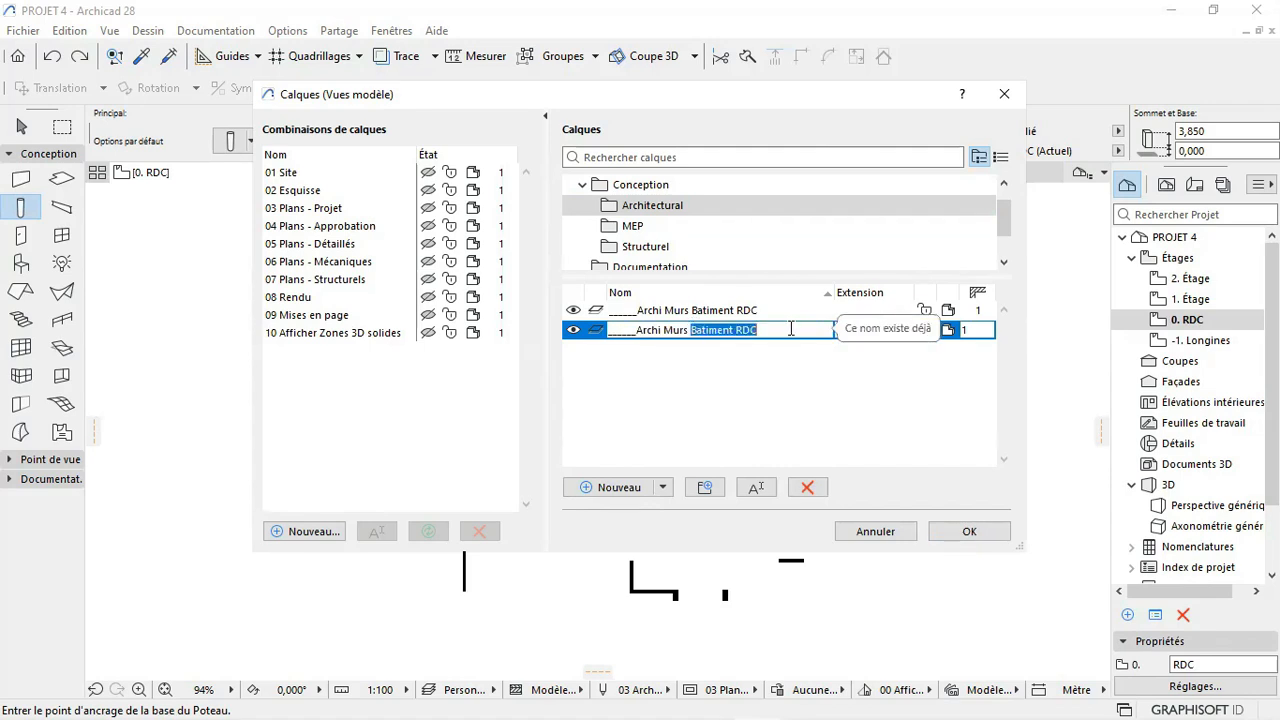
text(Poteaux)
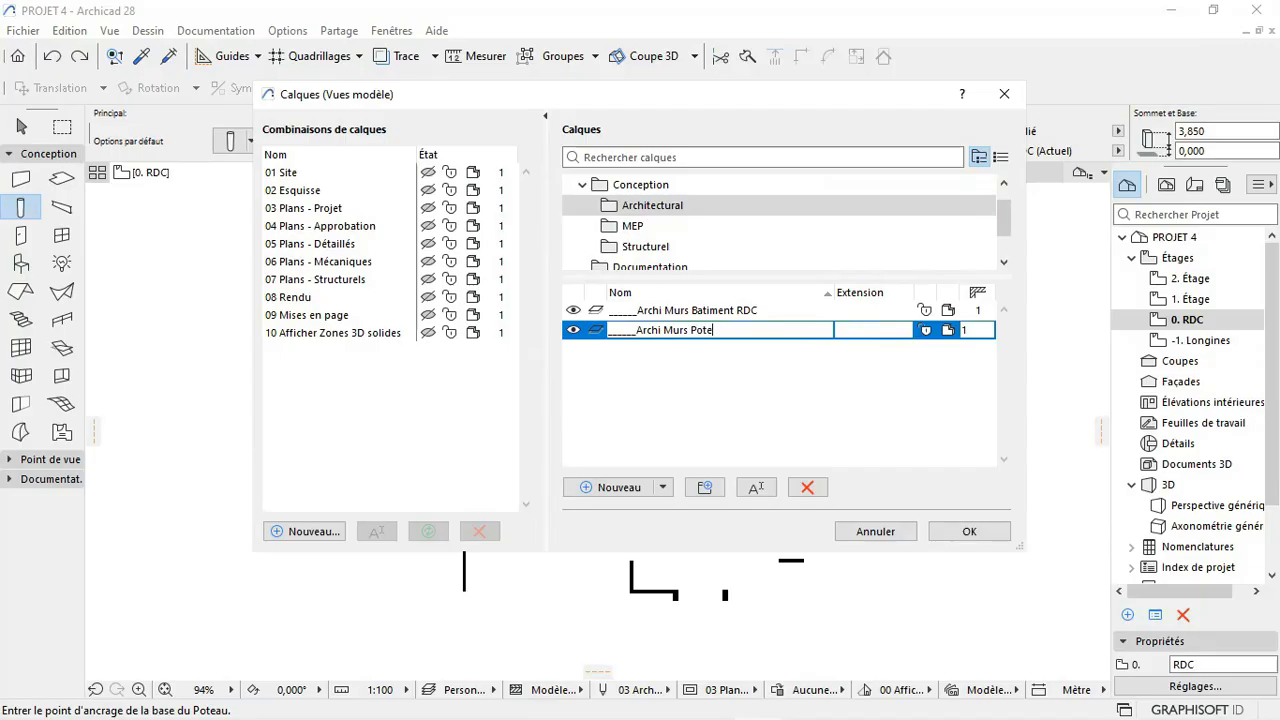
click(743, 395)
Step: Add a layer named "______Archi Murs Dalle" to the Architectural folder, reusing the copied wall layer name
click(635, 488)
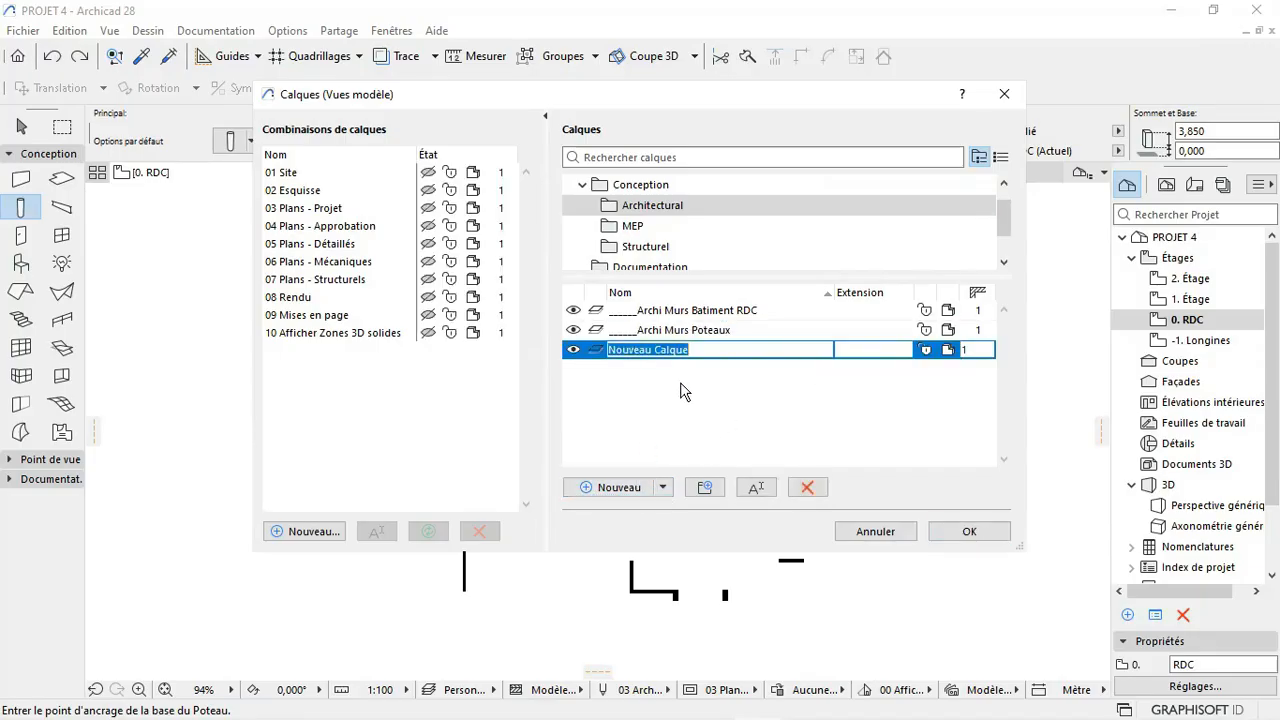
text(_____Archi Murs Batiment RDC)
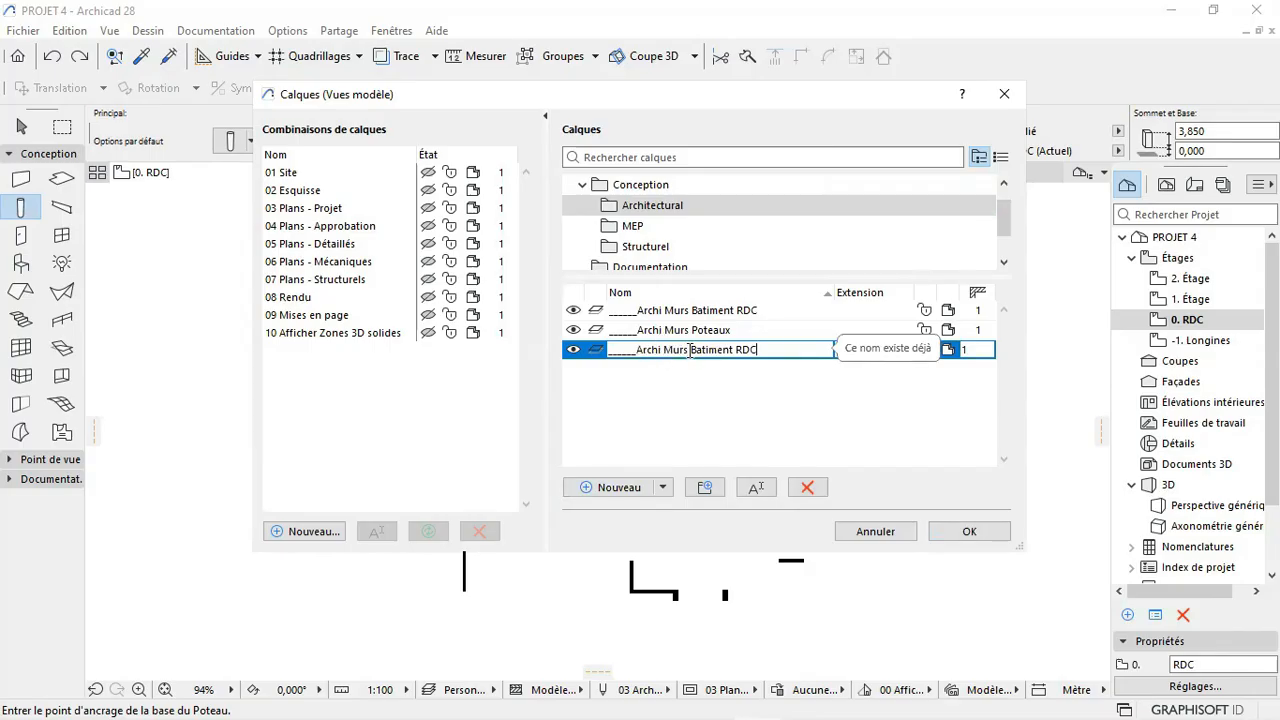
drag(691, 349, 797, 349)
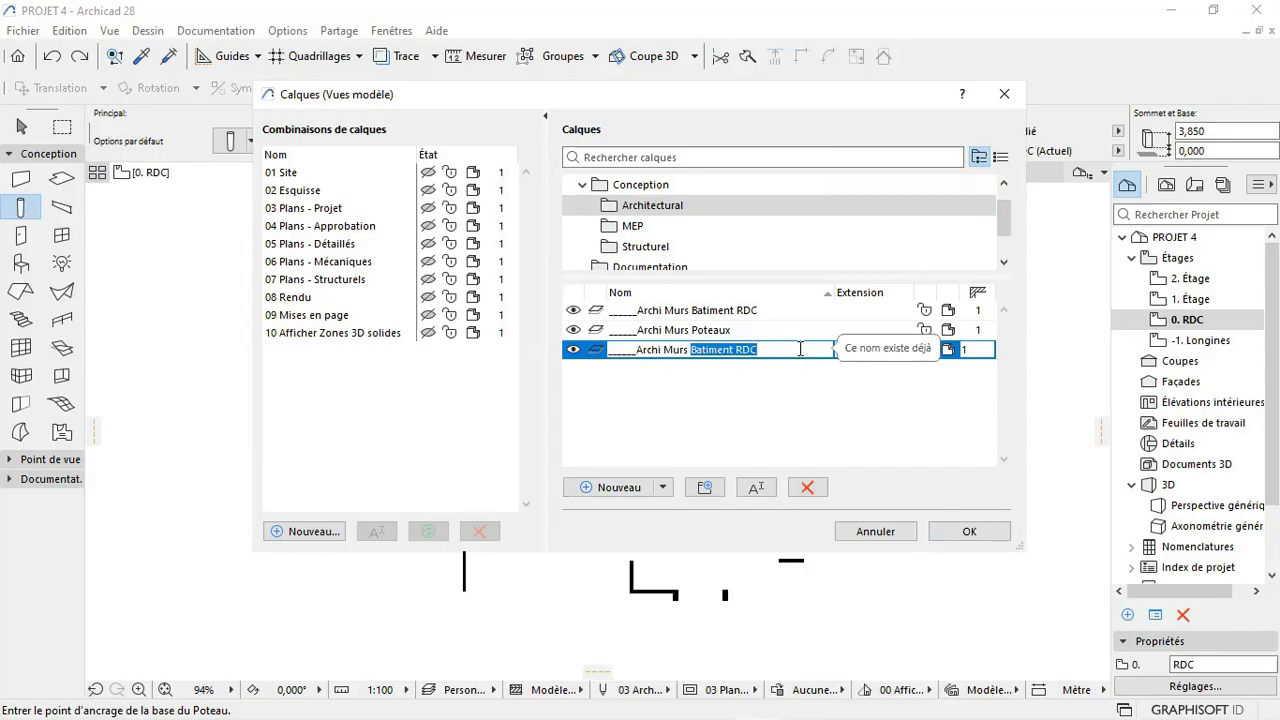
text(Dall)
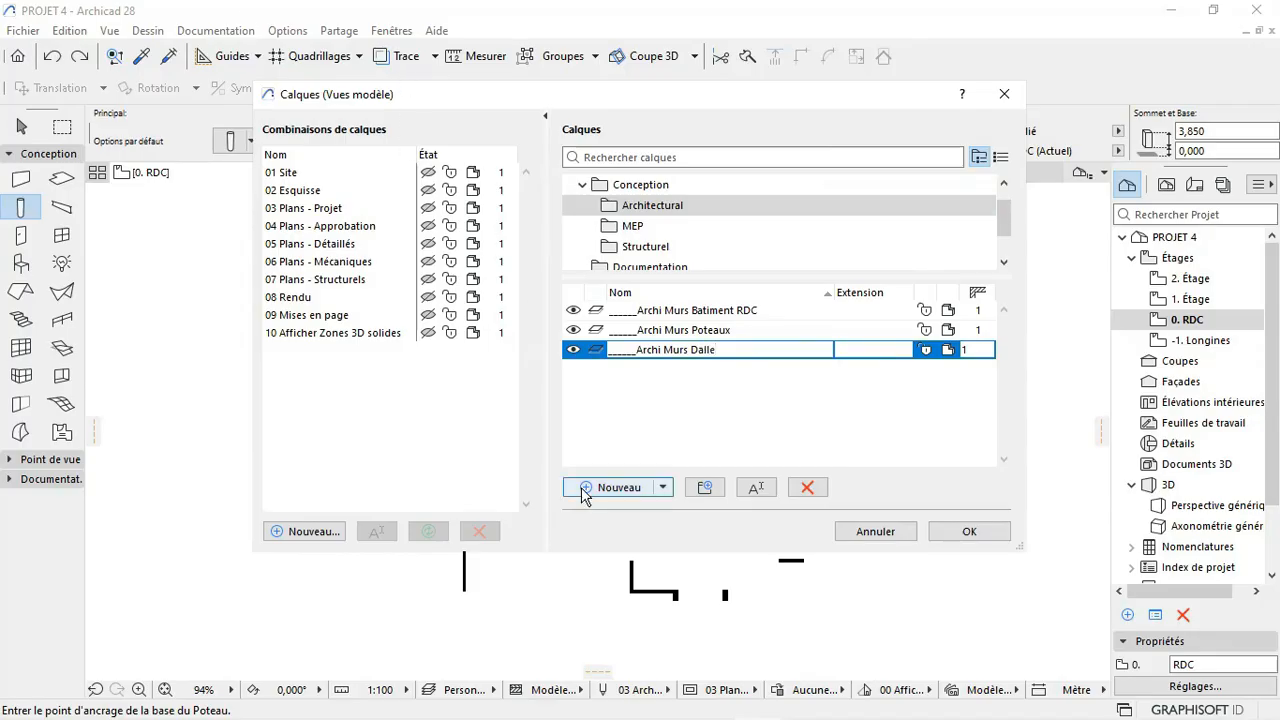
Step: Add a layer named "______Archi Axes" to the Architectural folder, reusing the copied wall layer name
click(612, 487)
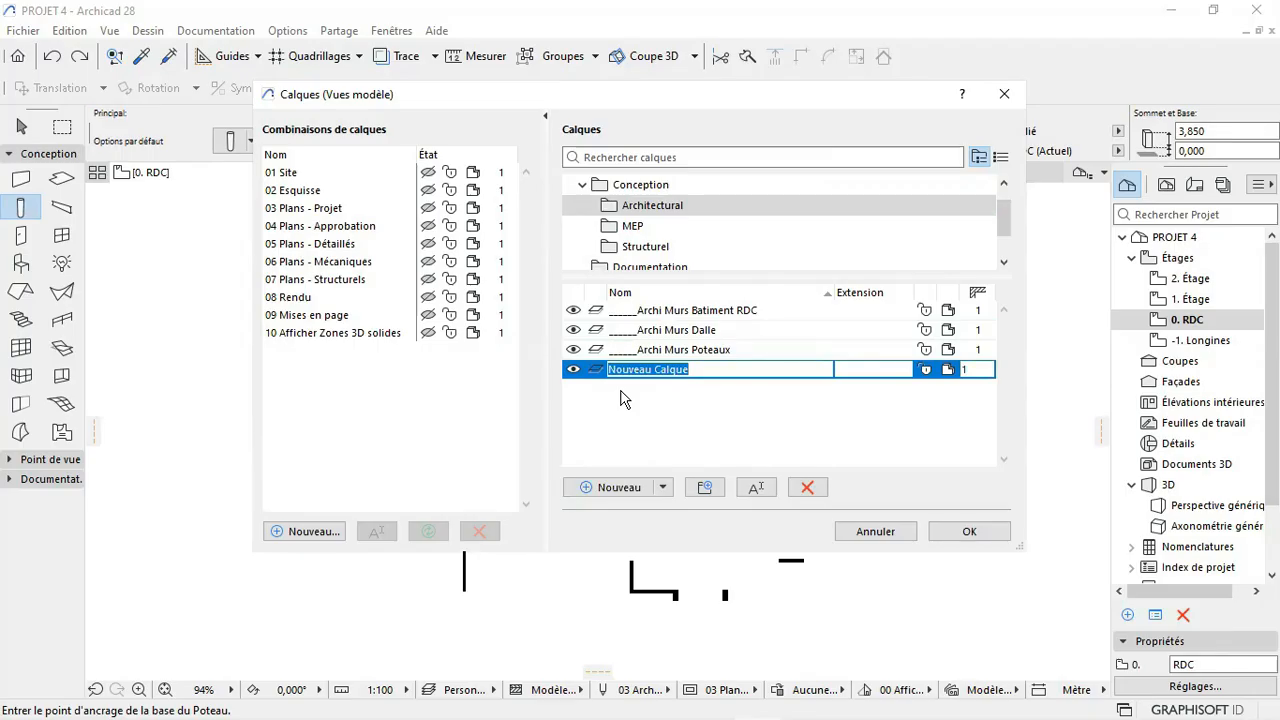
text(_____Archi Murs Batiment RDC)
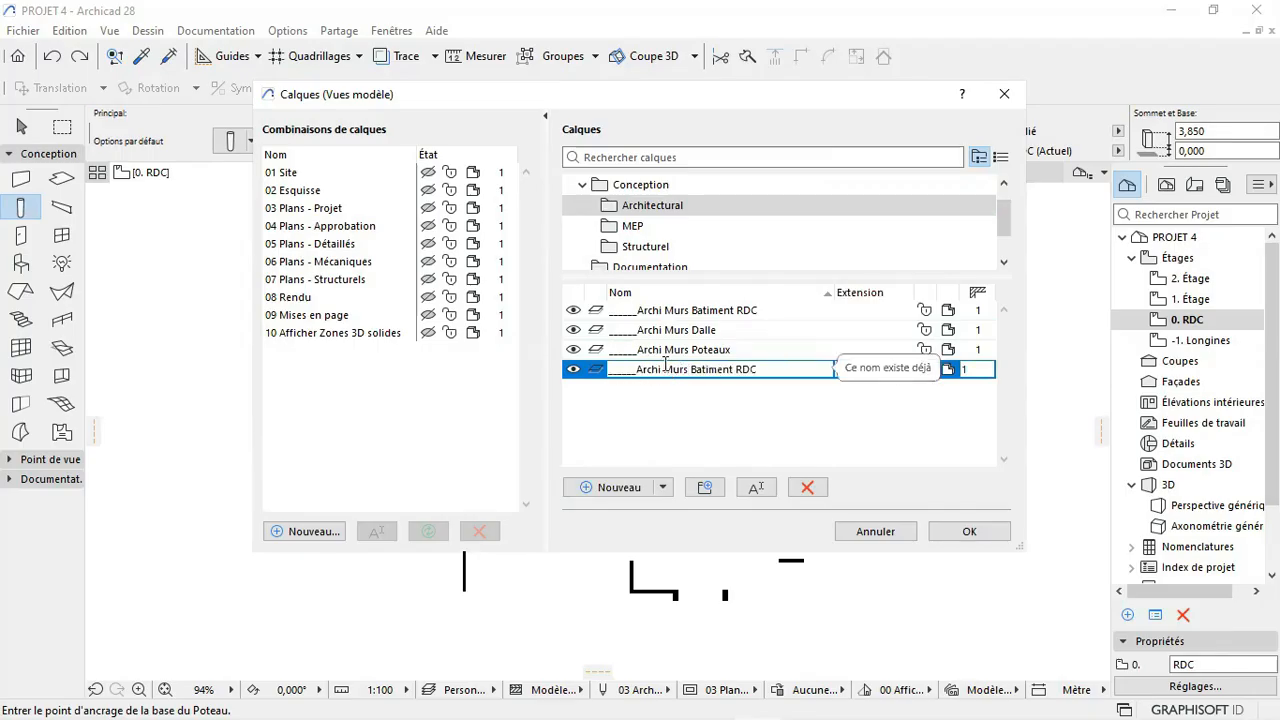
drag(664, 369, 798, 368)
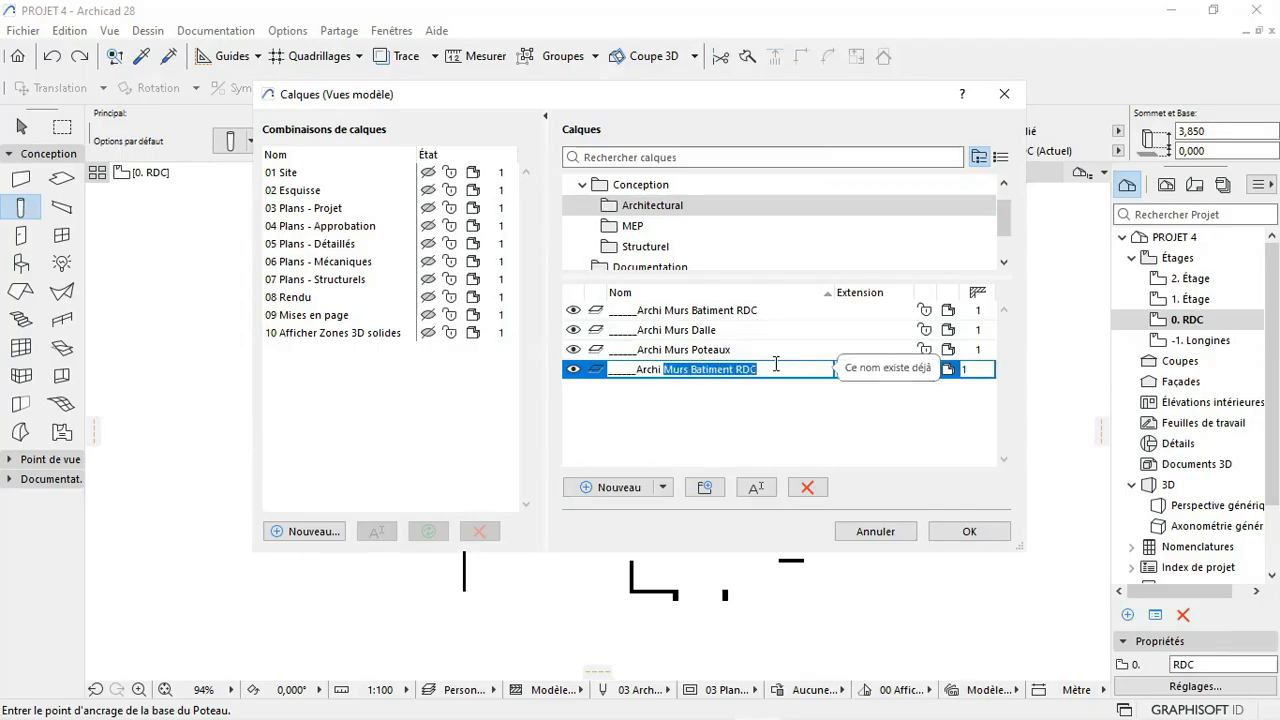
text(Archi Axes)
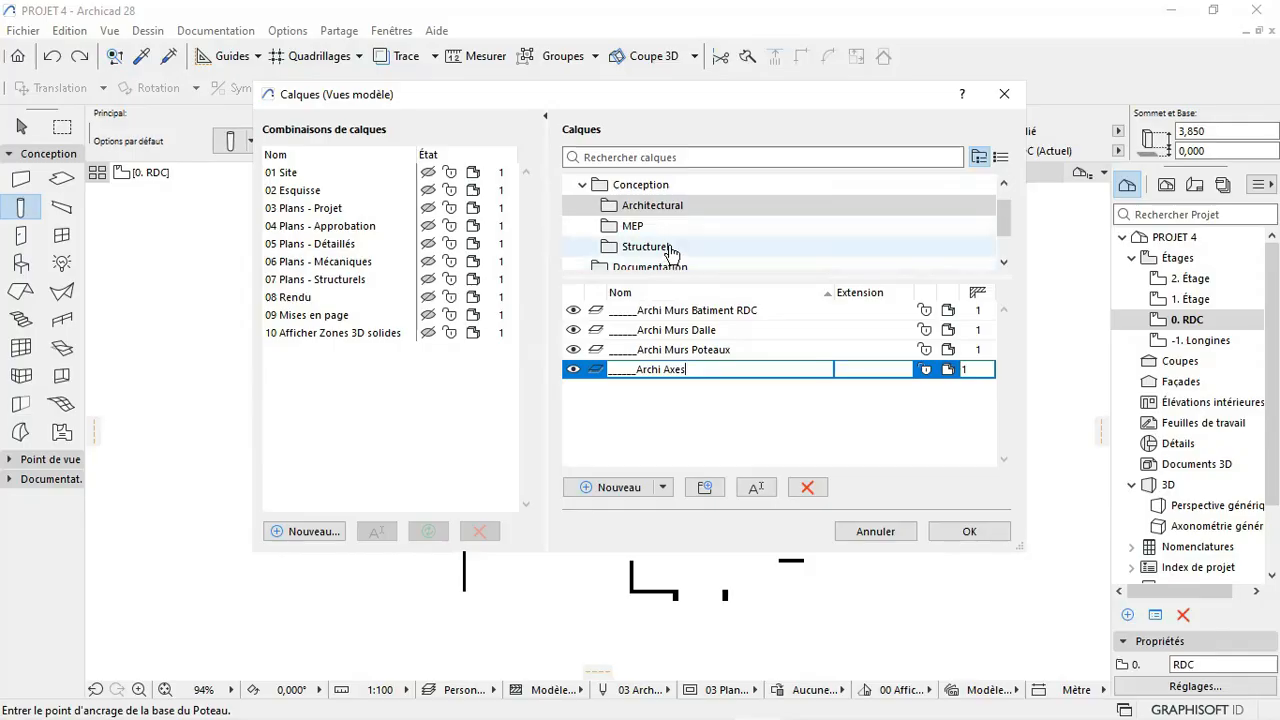
Step: Delete the "Structurel - Grille" layer from the Structurel folder, moving its elements to the "Archi Axes" layer in the Architectural folder
click(646, 247)
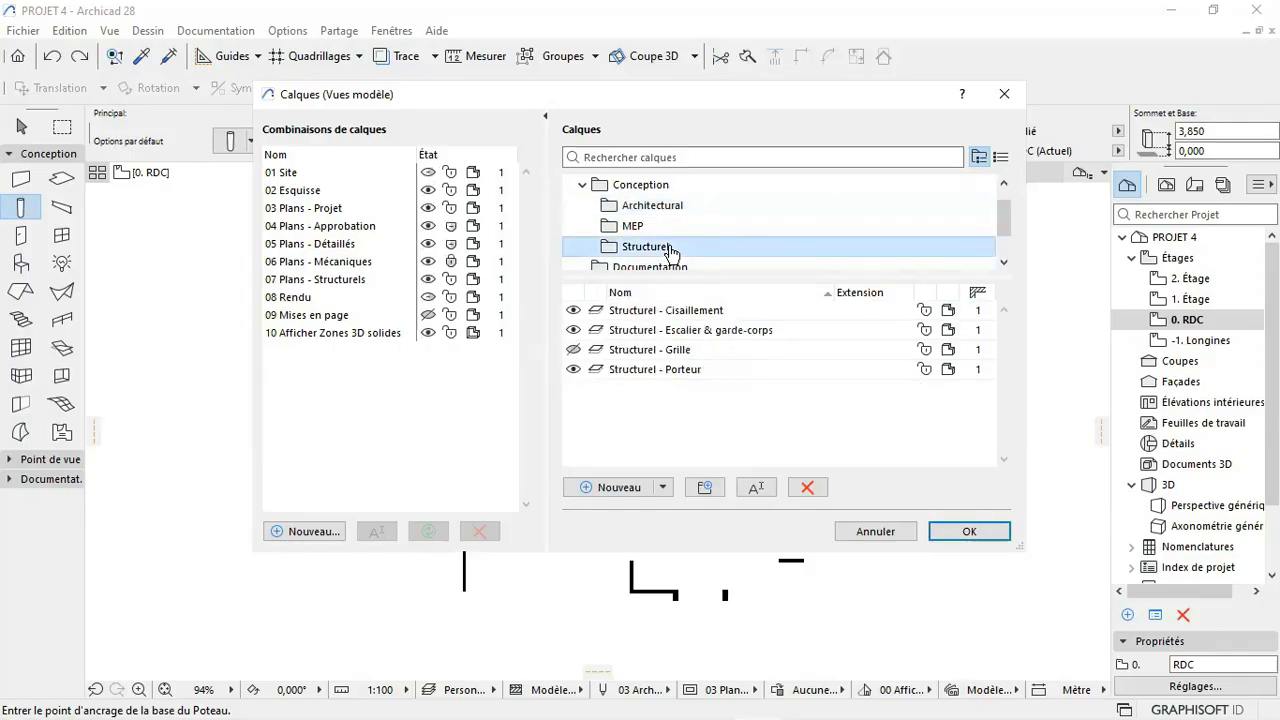
click(680, 350)
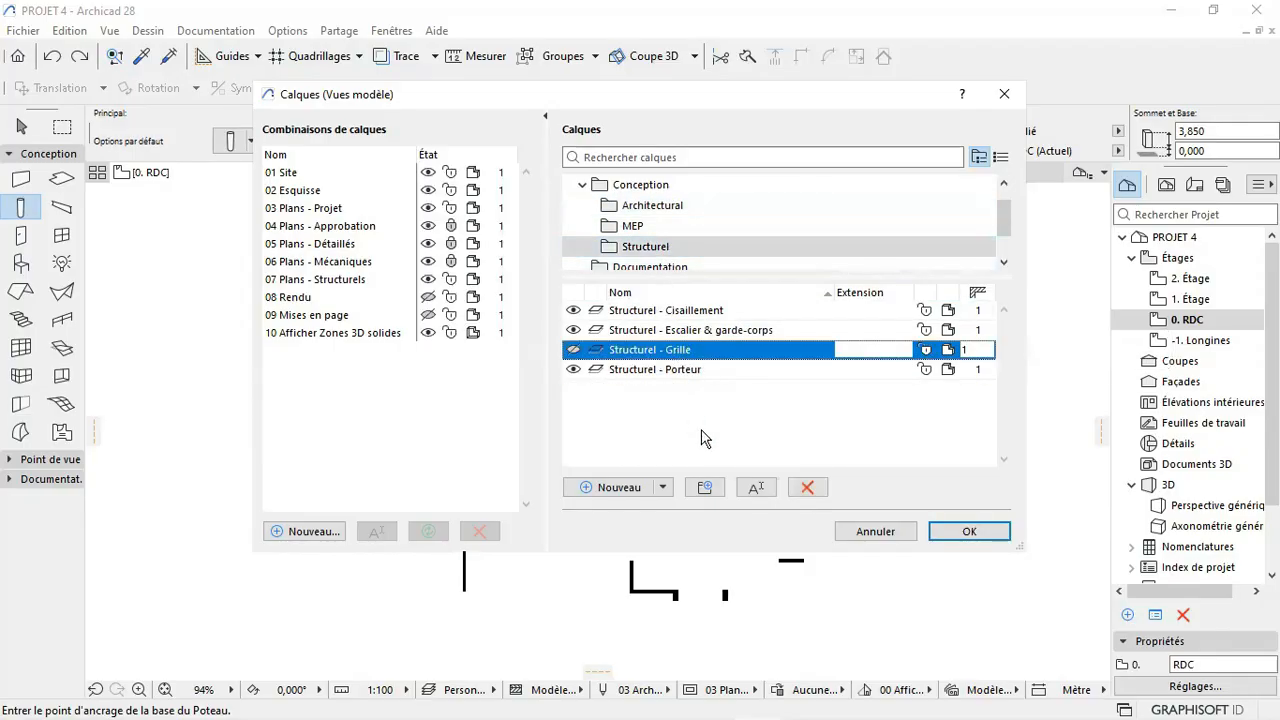
click(807, 487)
click(575, 254)
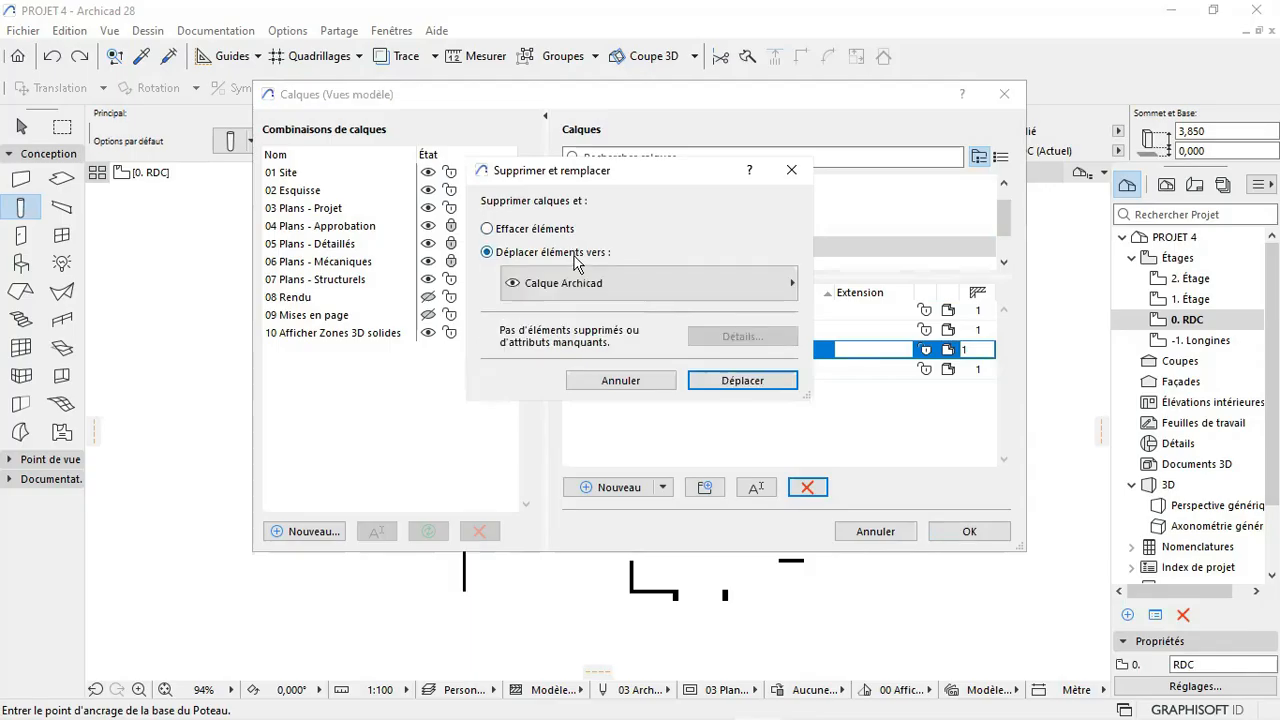
click(586, 285)
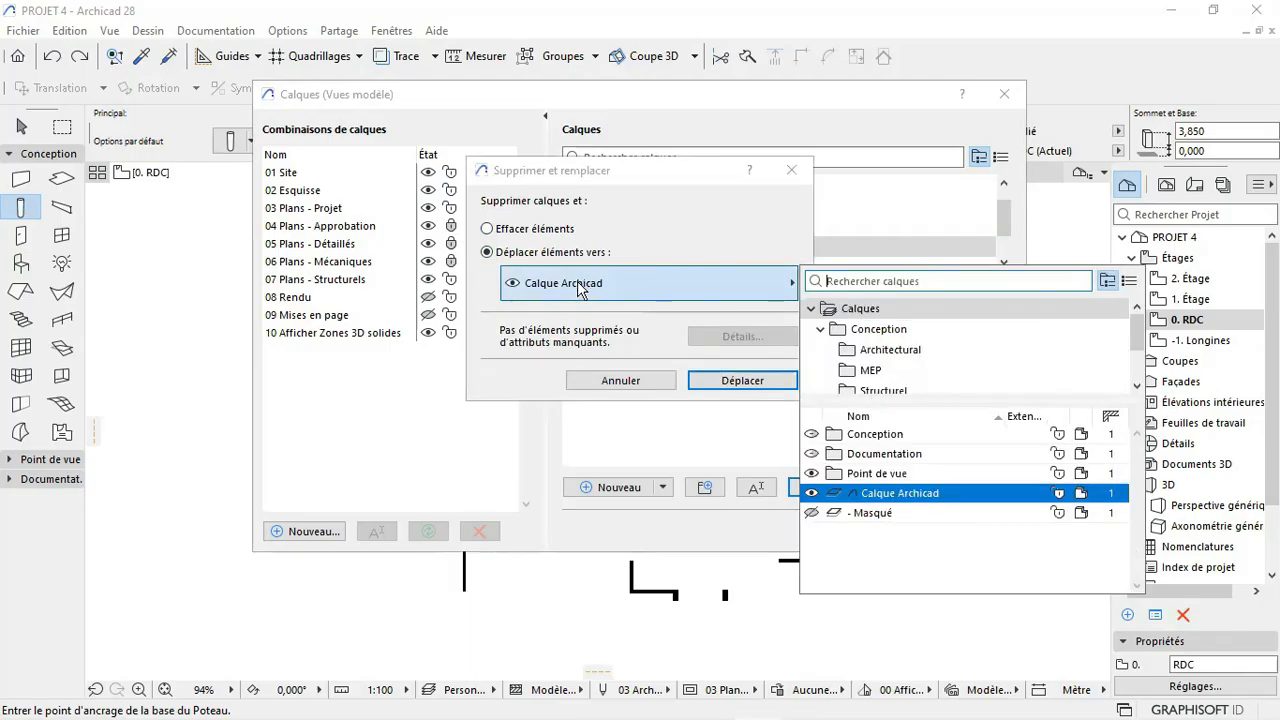
click(890, 349)
click(913, 436)
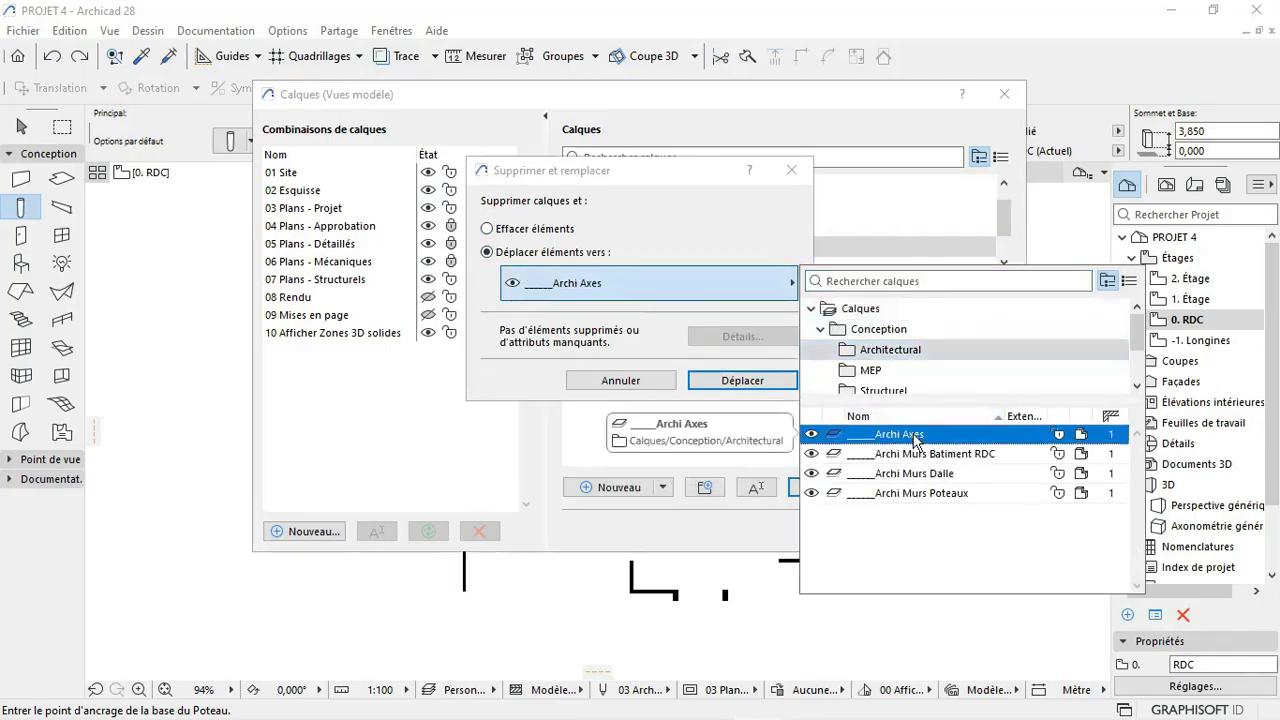
click(742, 381)
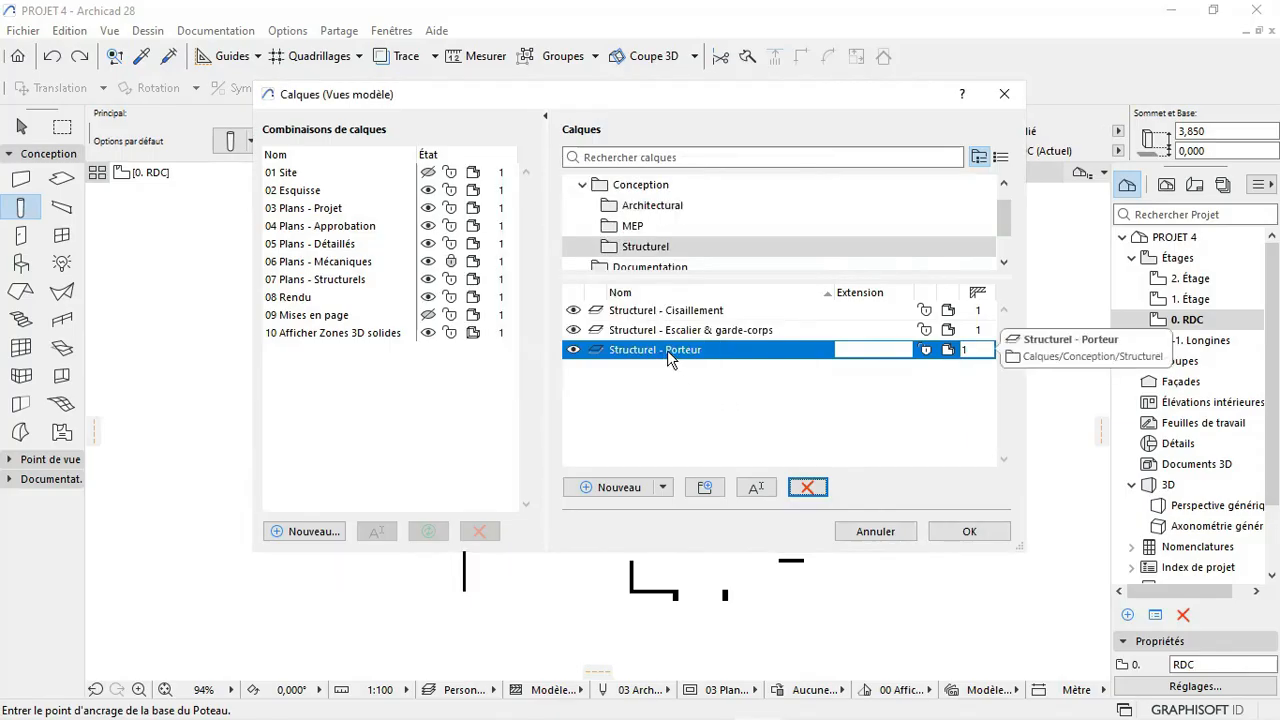
Step: Delete the "Structurel - Porteur" layer, moving its elements to the "Archi Murs Batiment RDC" layer
click(808, 490)
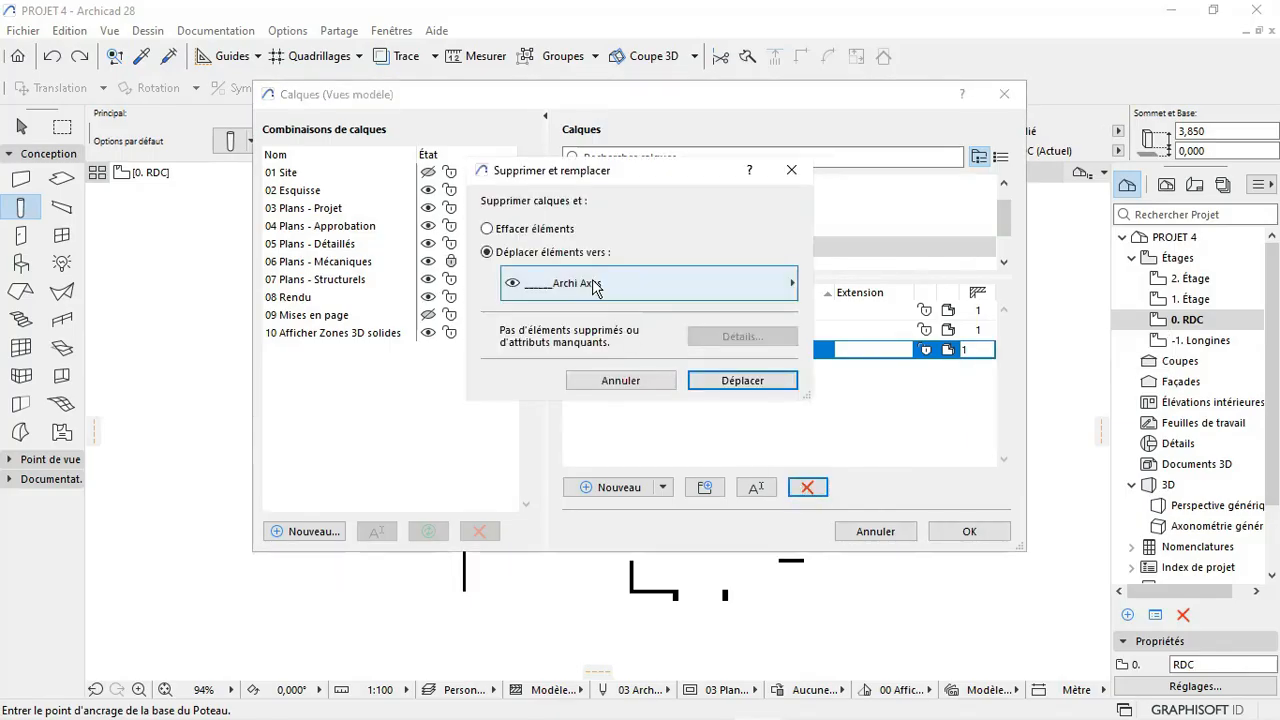
click(782, 284)
click(922, 452)
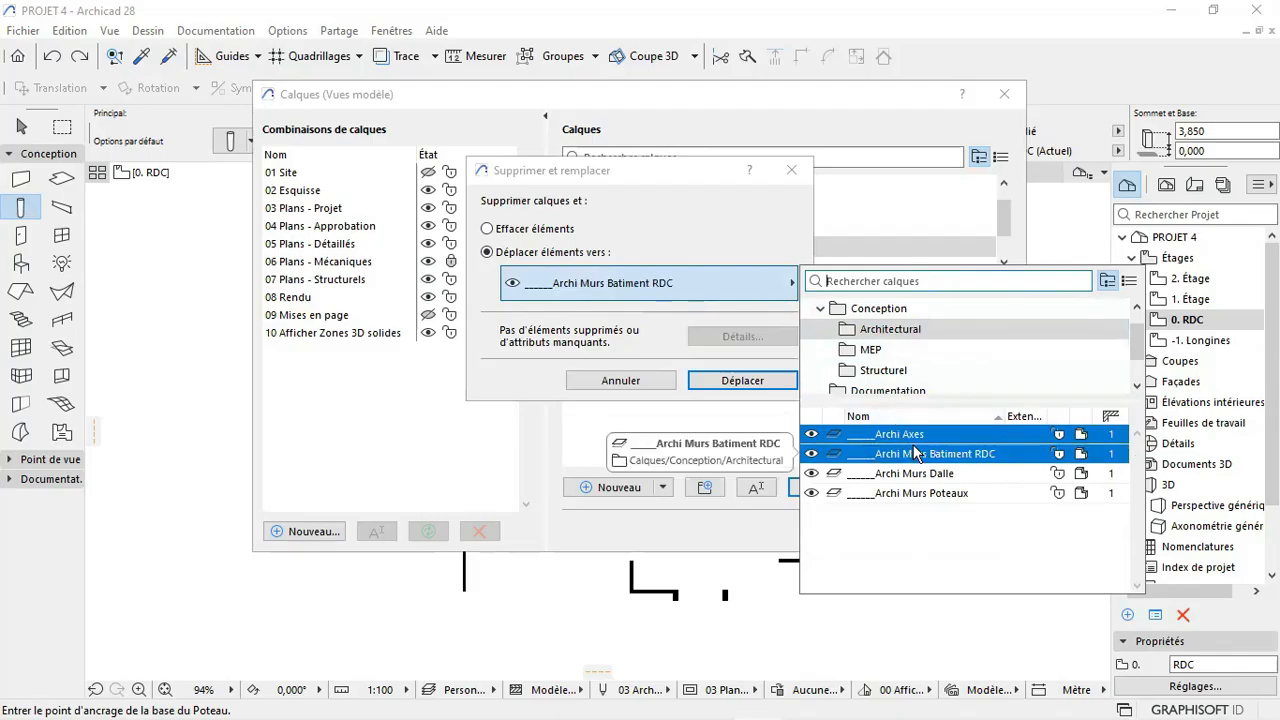
click(924, 452)
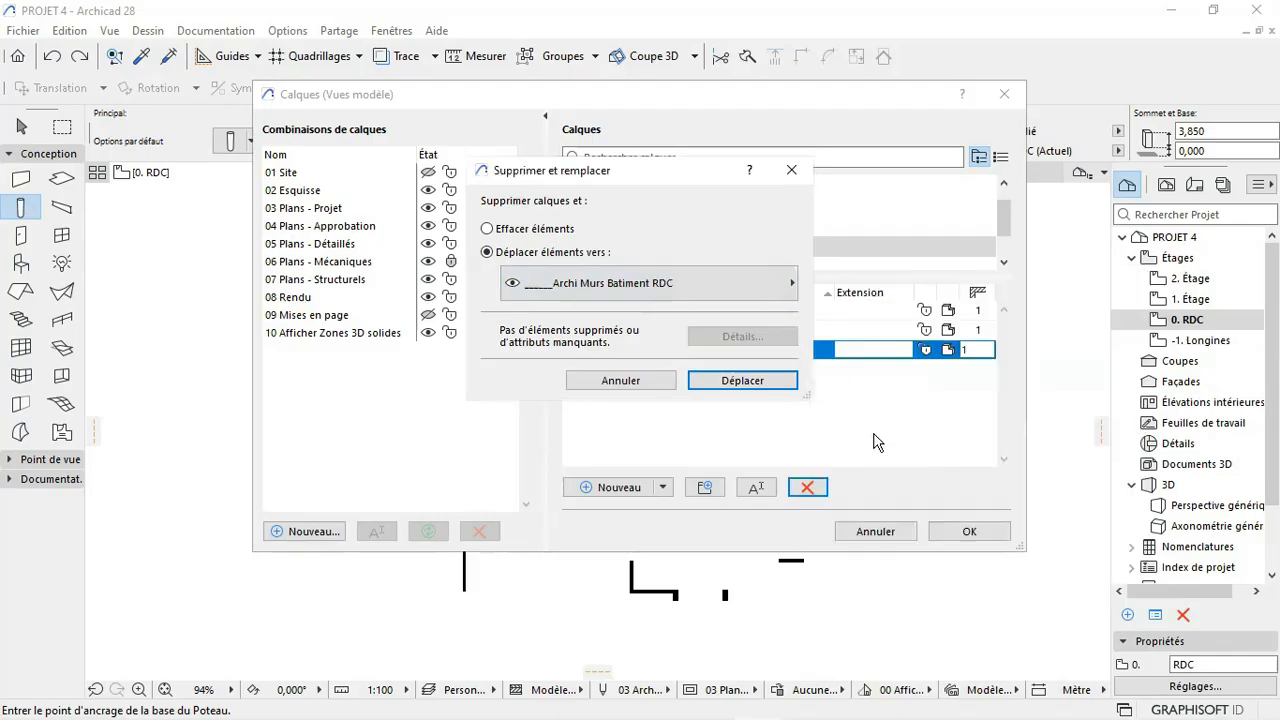
click(772, 388)
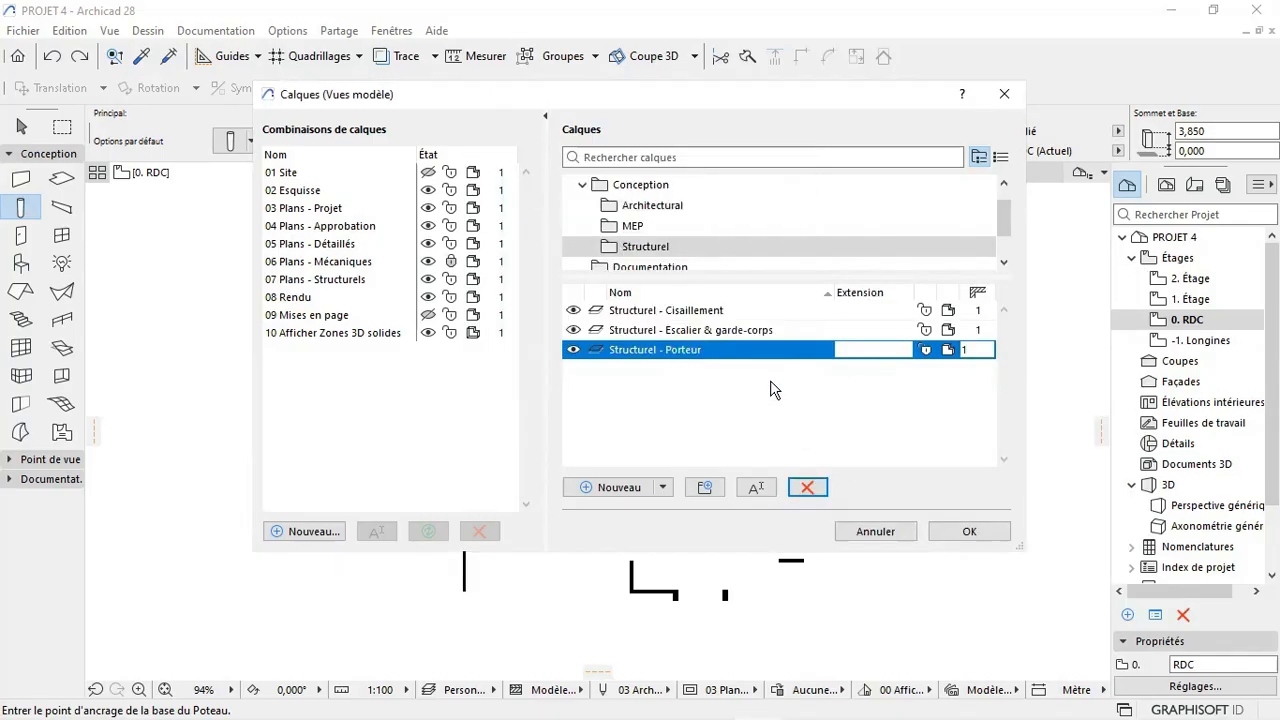
Step: Delete the "Structurel - Cisaillement" and "Structurel - Escalier & garde-corps" layers together with their elements, and apply the layer changes
shift+click(684, 312)
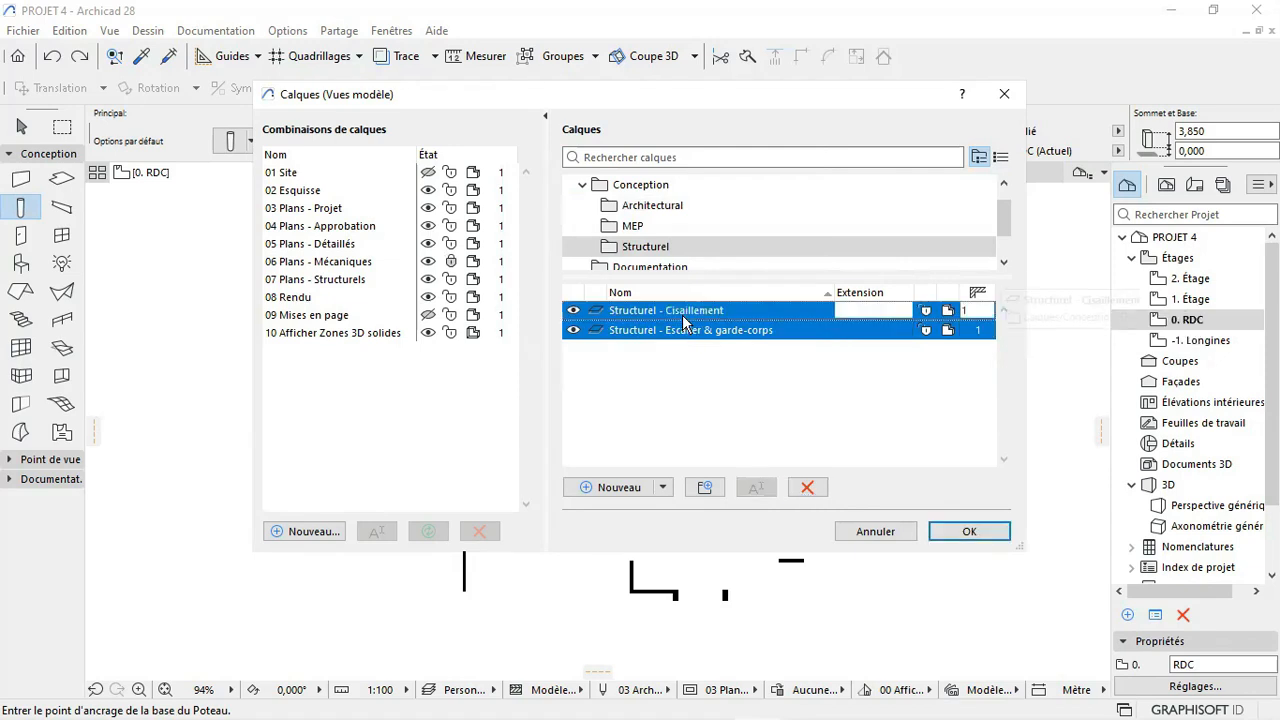
click(806, 486)
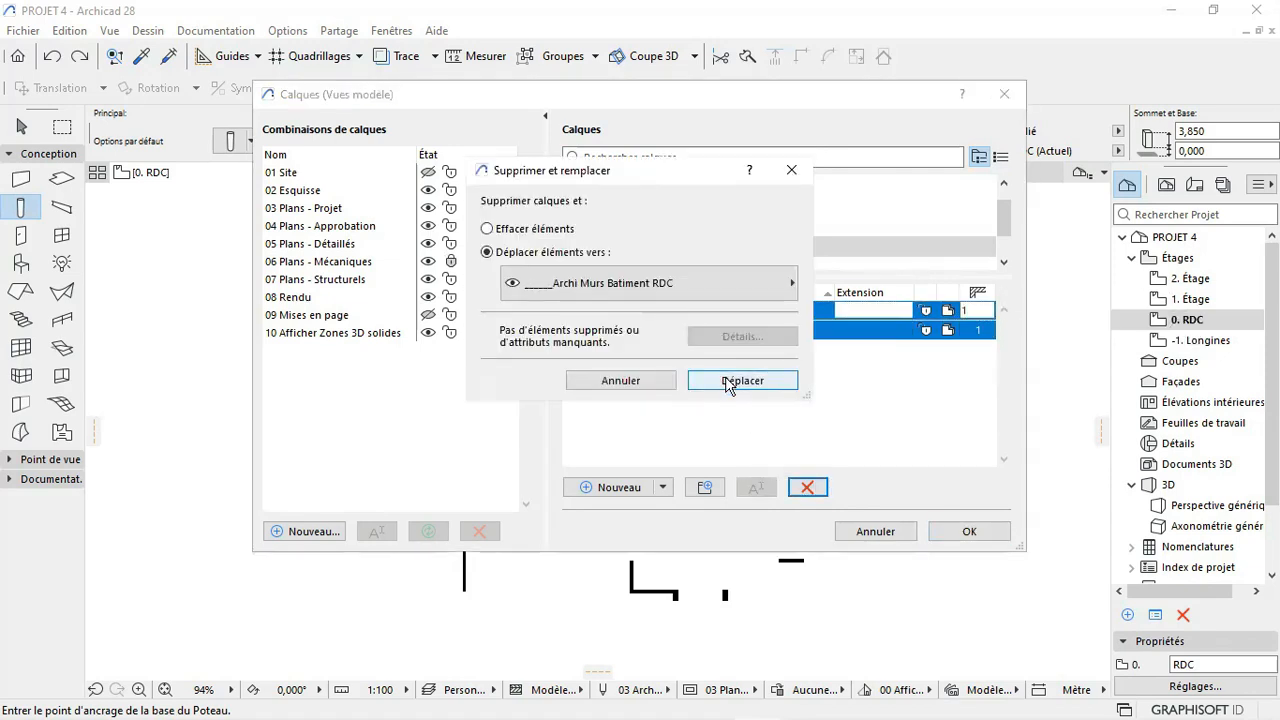
click(487, 229)
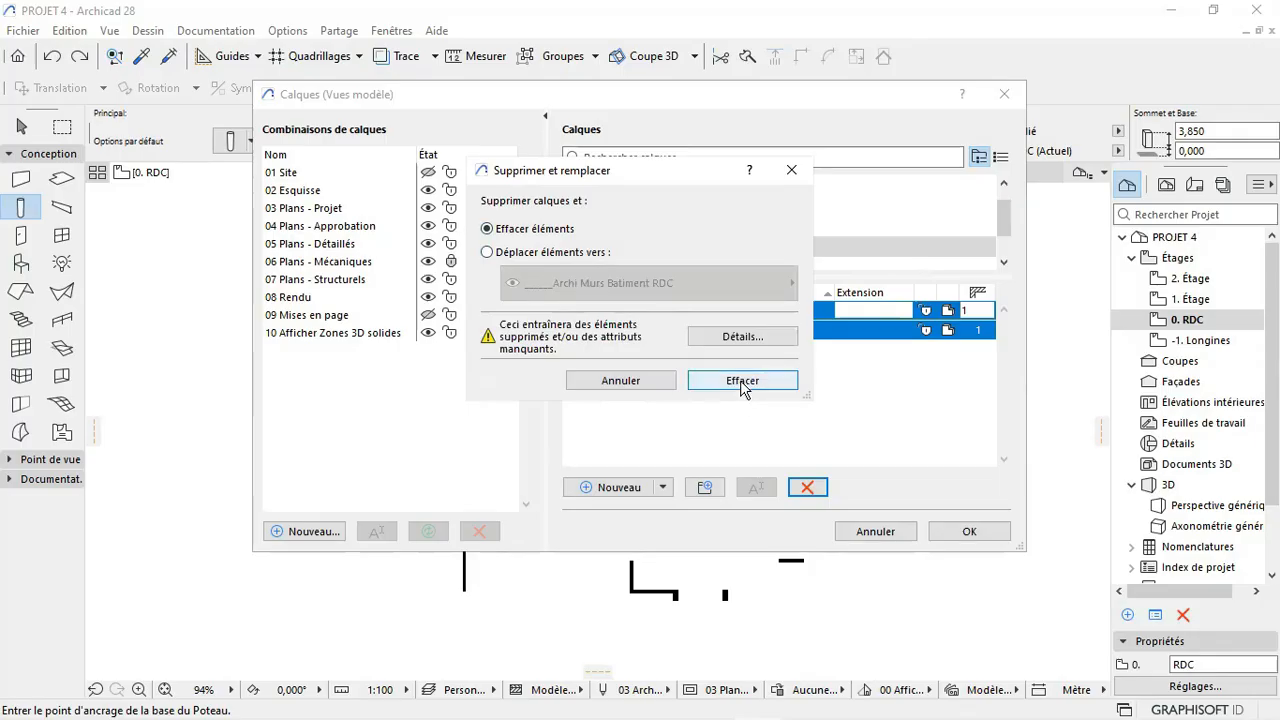
click(742, 381)
click(952, 531)
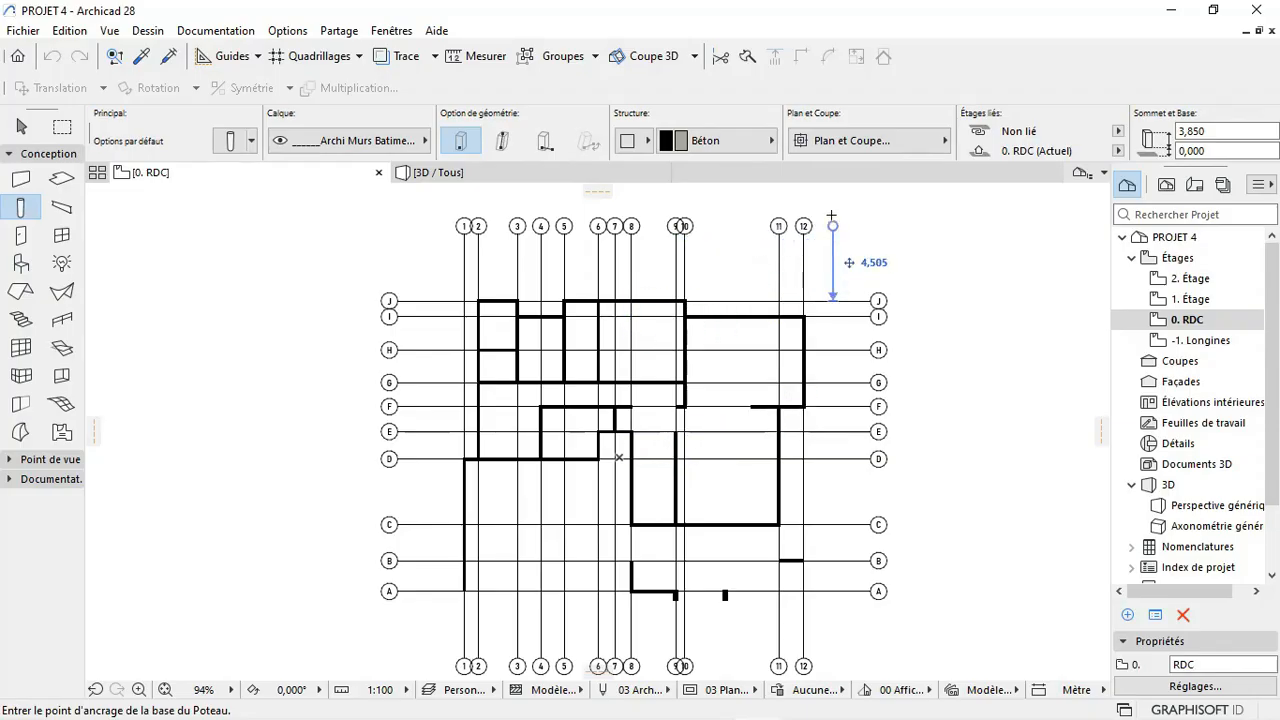
Step: Check which layer grid axis 12 is assigned to on the ground-floor plan
right_click(845, 252)
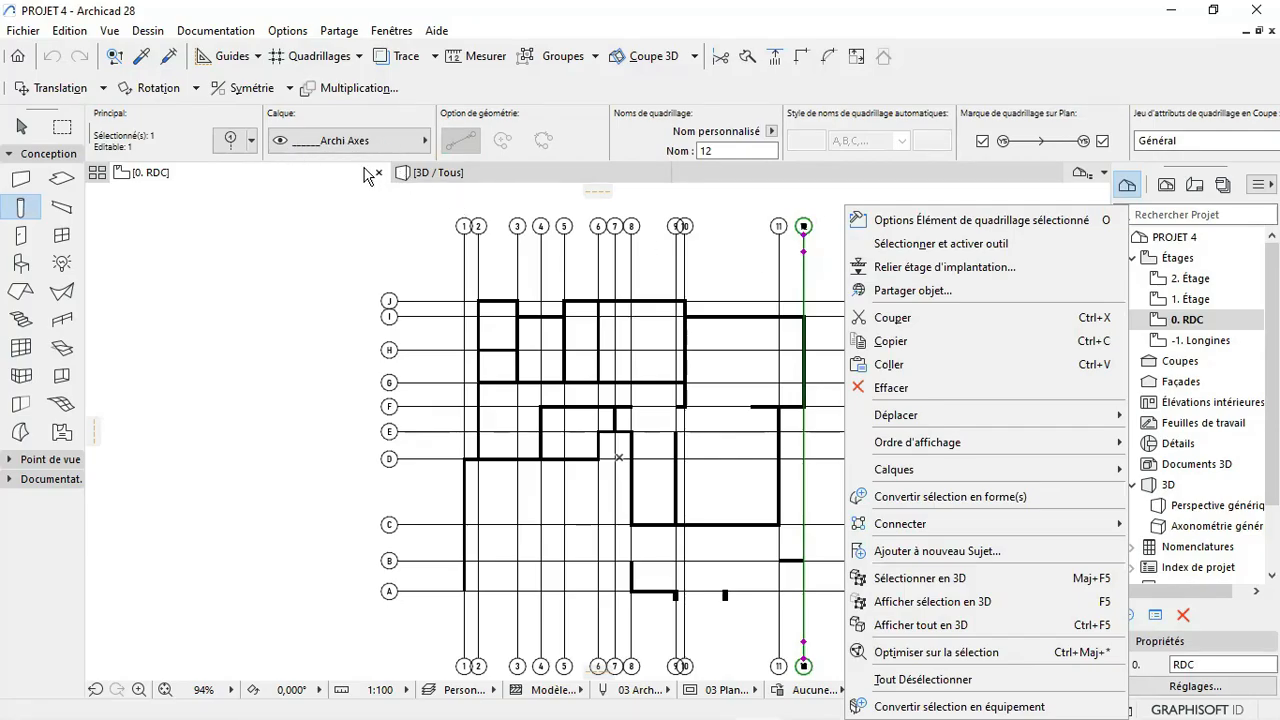
click(341, 207)
key(Escape)
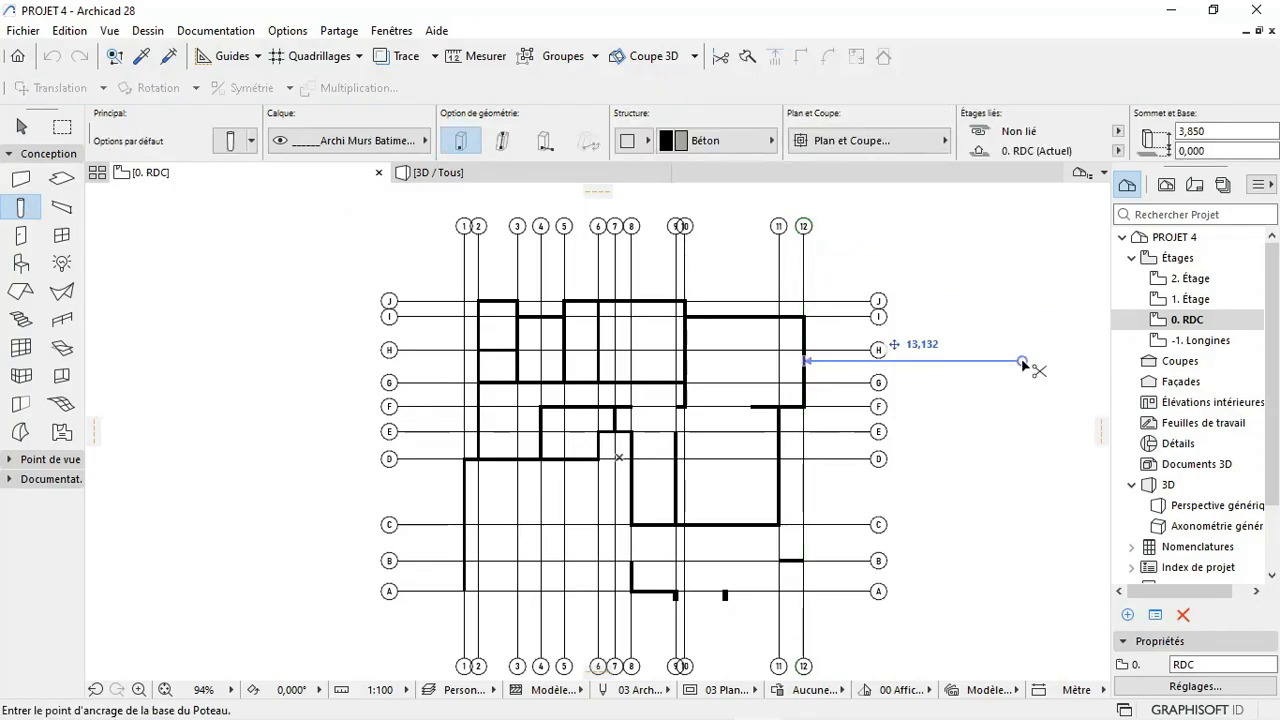
Step: Review the custom Archi layers stored in the Architectural folder of the model view layer settings
key(ctrl+l)
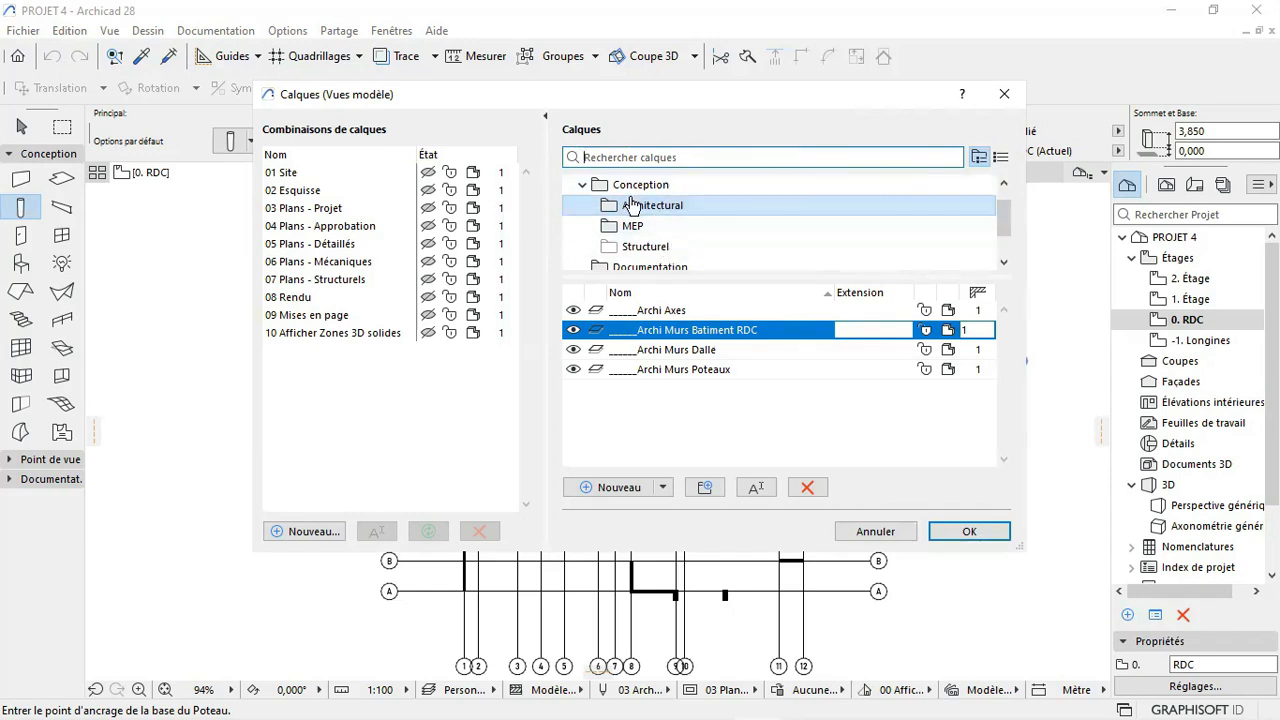
click(688, 208)
right_click(689, 208)
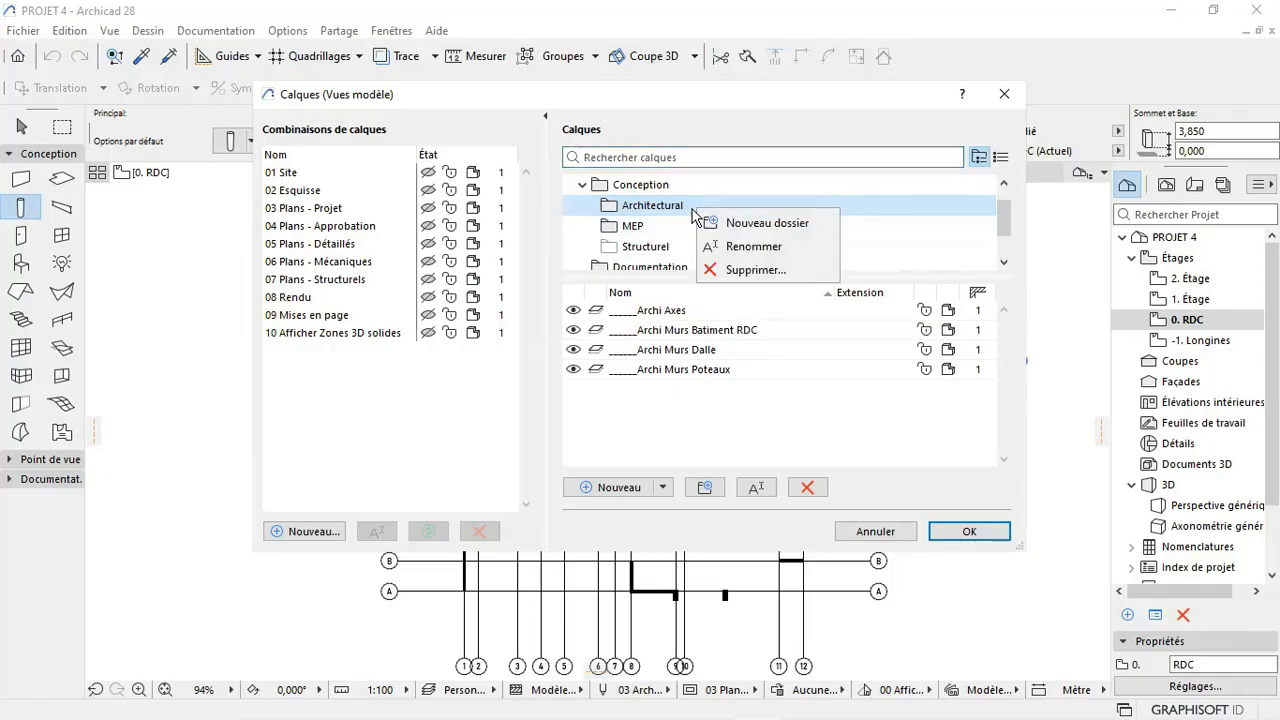
click(679, 204)
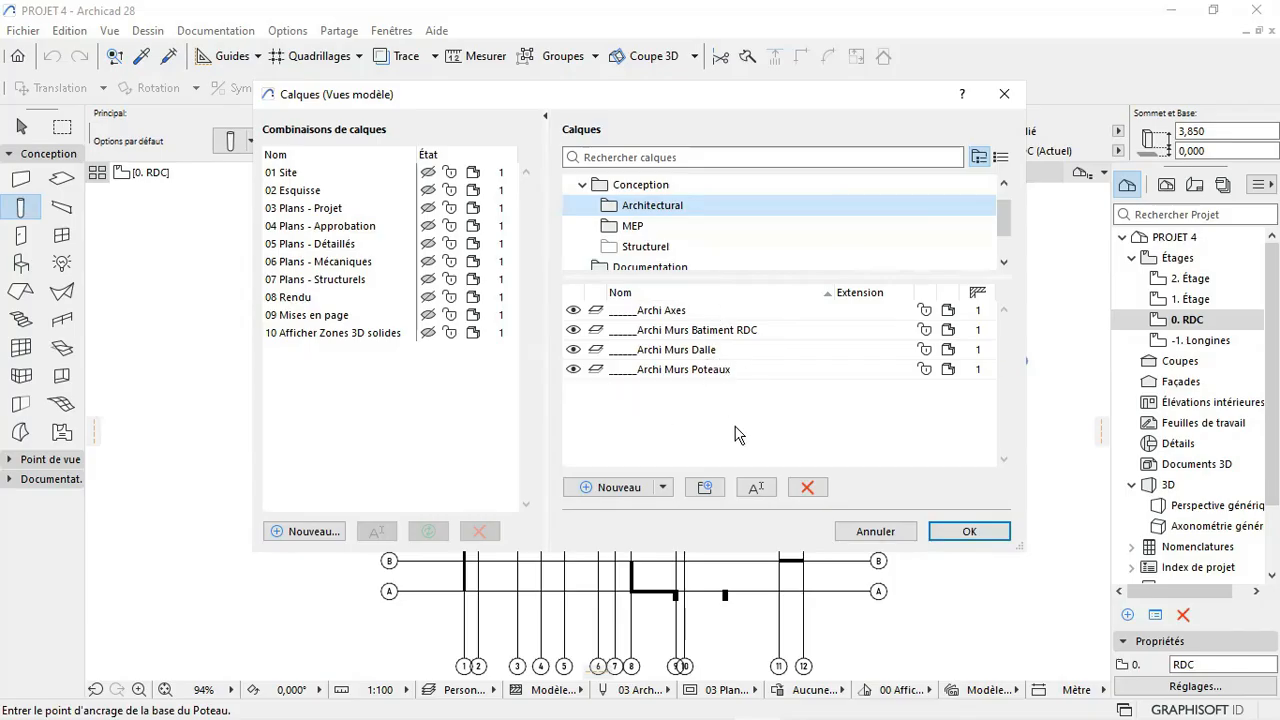
click(968, 531)
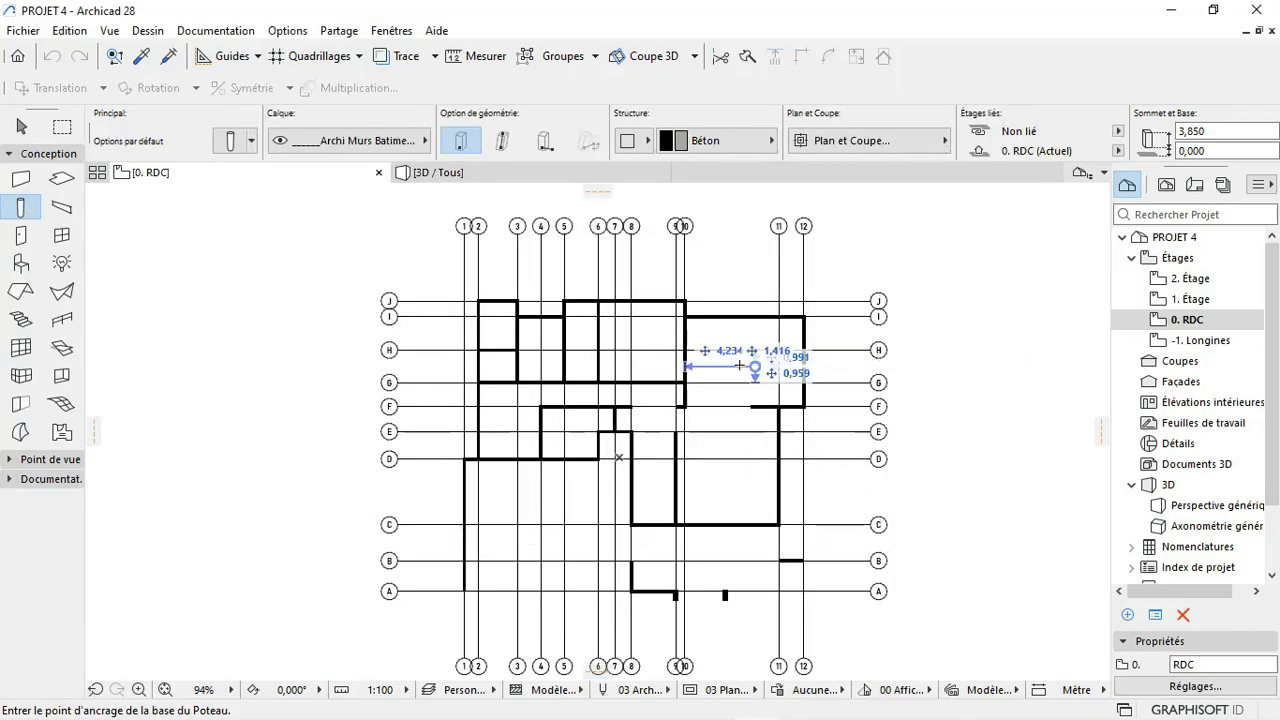
Step: Select all the walls on the ground-floor plan and check which layer they are assigned to
click(21, 179)
key(ctrl+a)
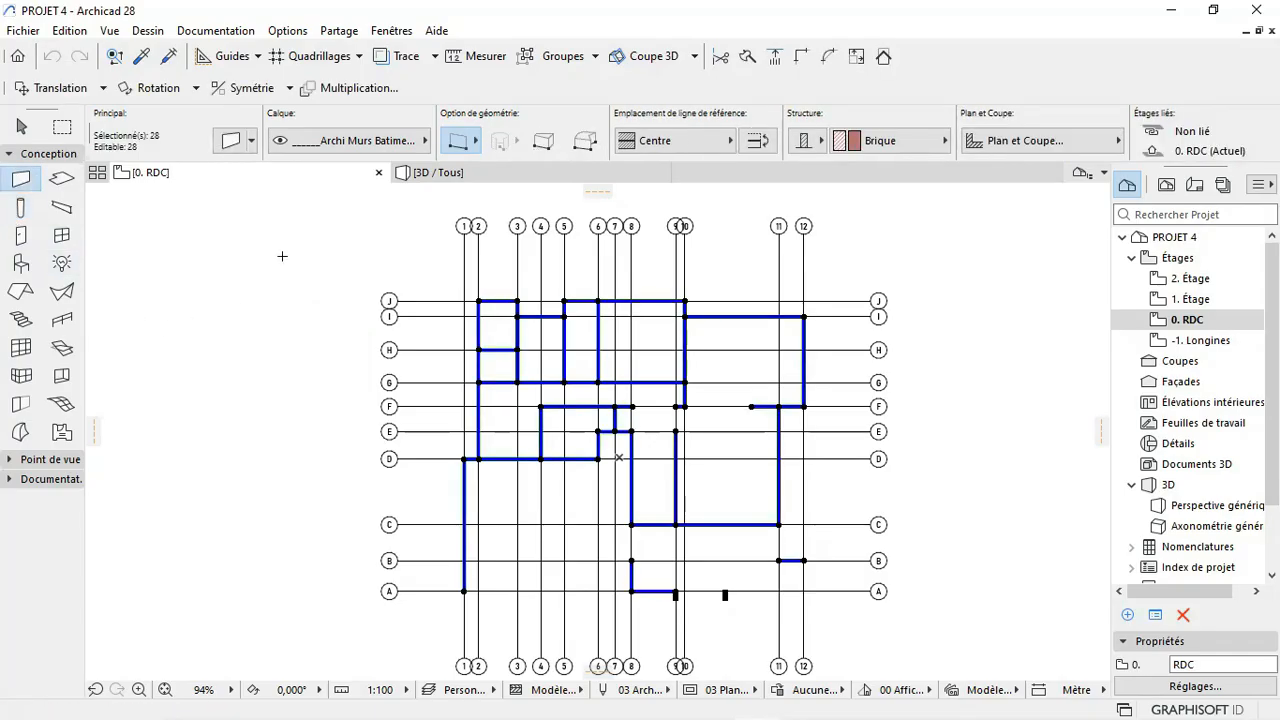
click(340, 141)
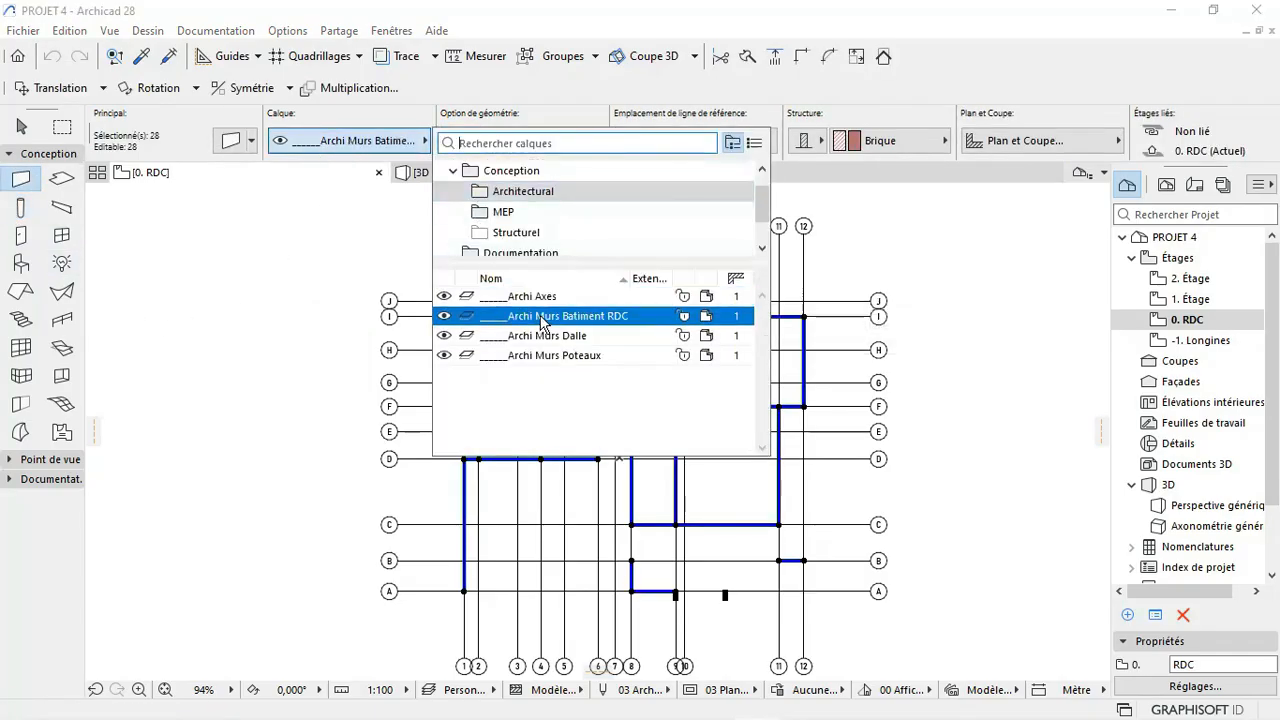
click(259, 399)
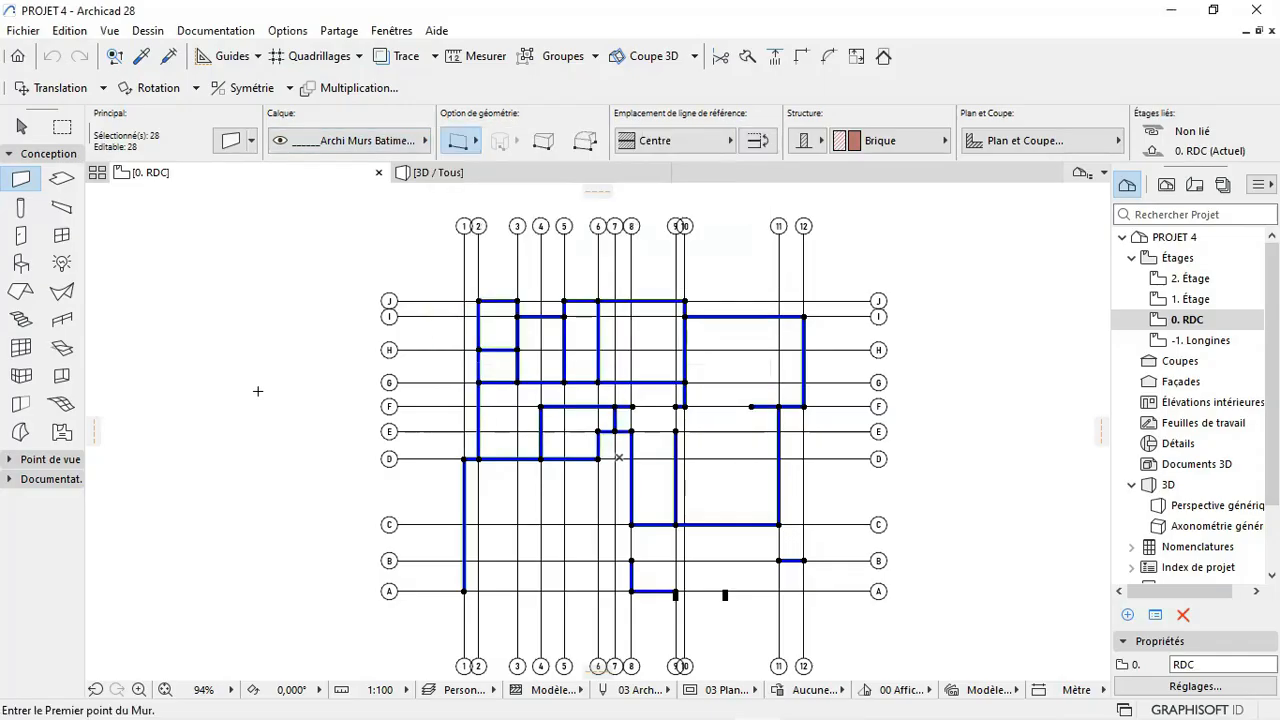
key(Escape)
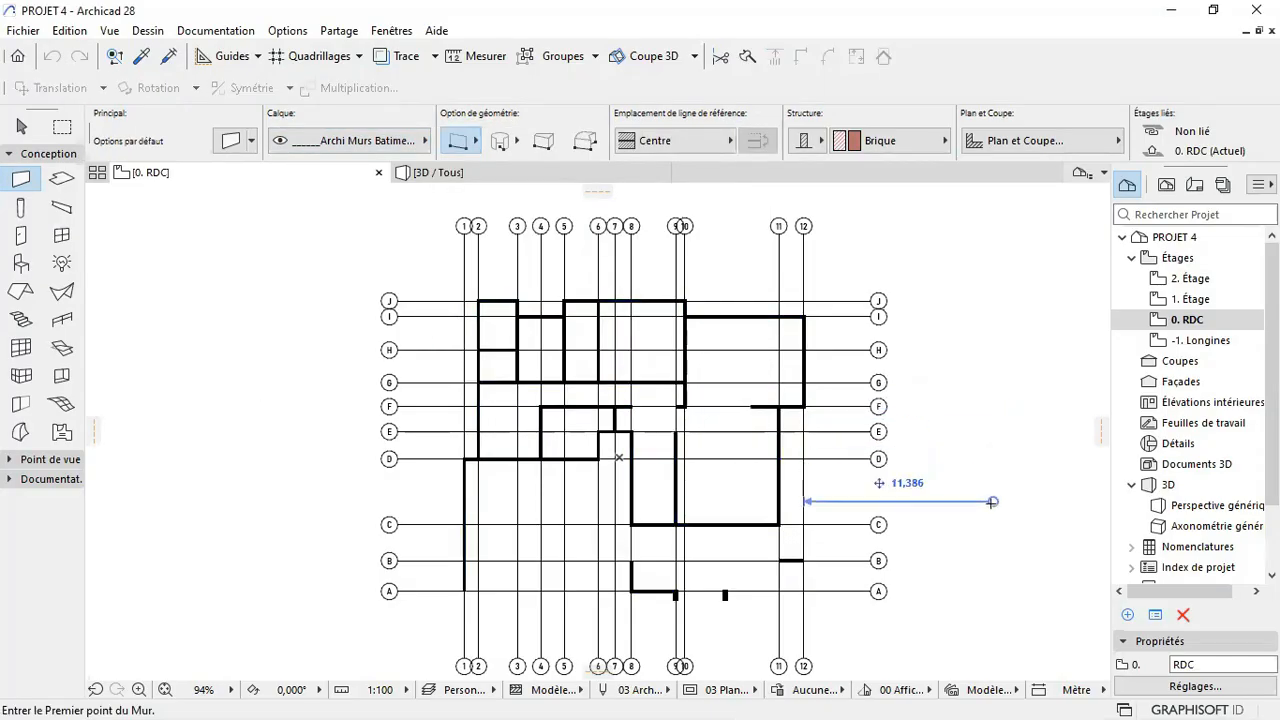
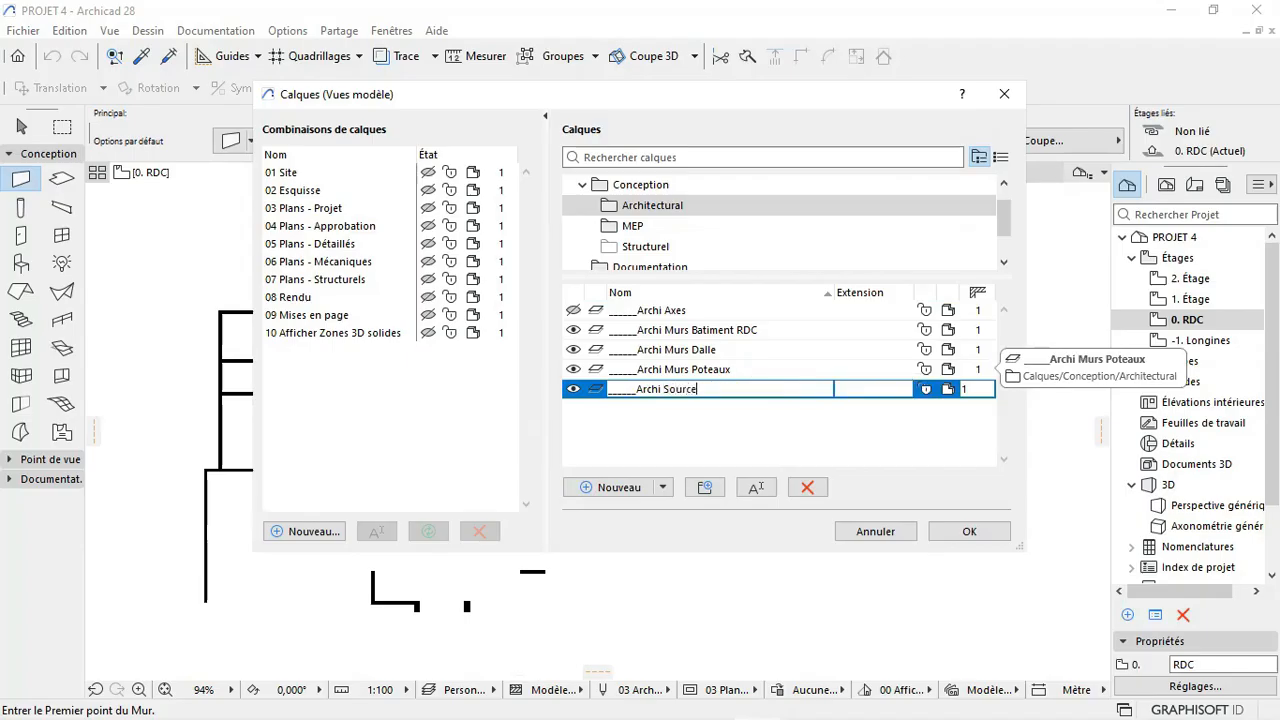
Step: Finish adding the "______Archi Source" layer to the Architectural folder and apply the layer changes
click(751, 453)
click(966, 530)
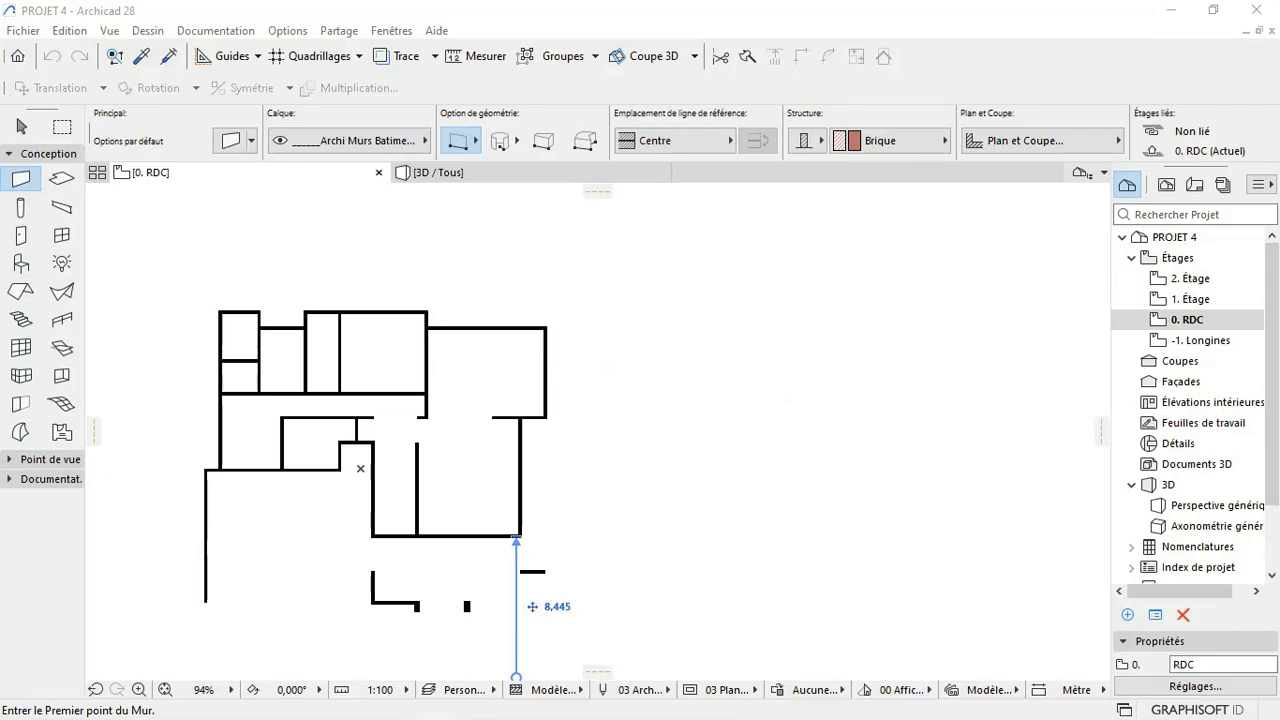
Step: Place the GROUND FLOOR PLAN reference image on the plan and move it closer to the east side of the drawn walls
drag(1279, 700, 865, 488)
scroll(723, 457, down, 3)
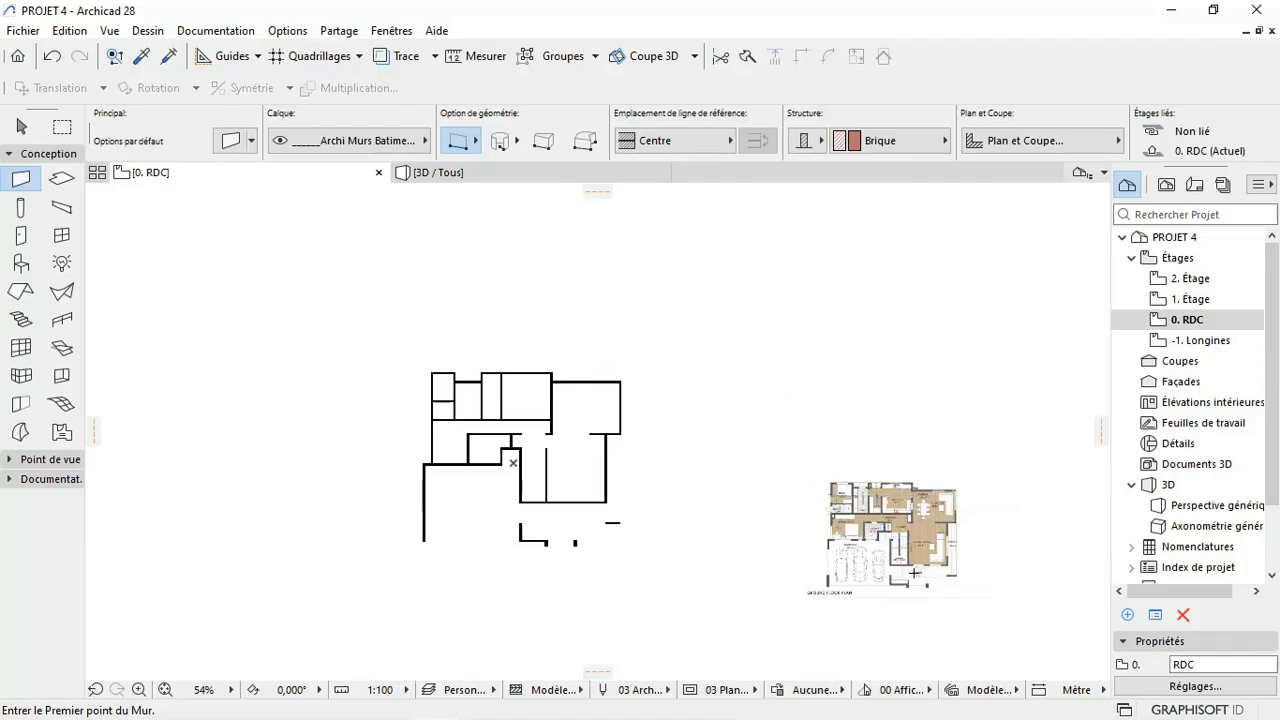
shift+click(892, 545)
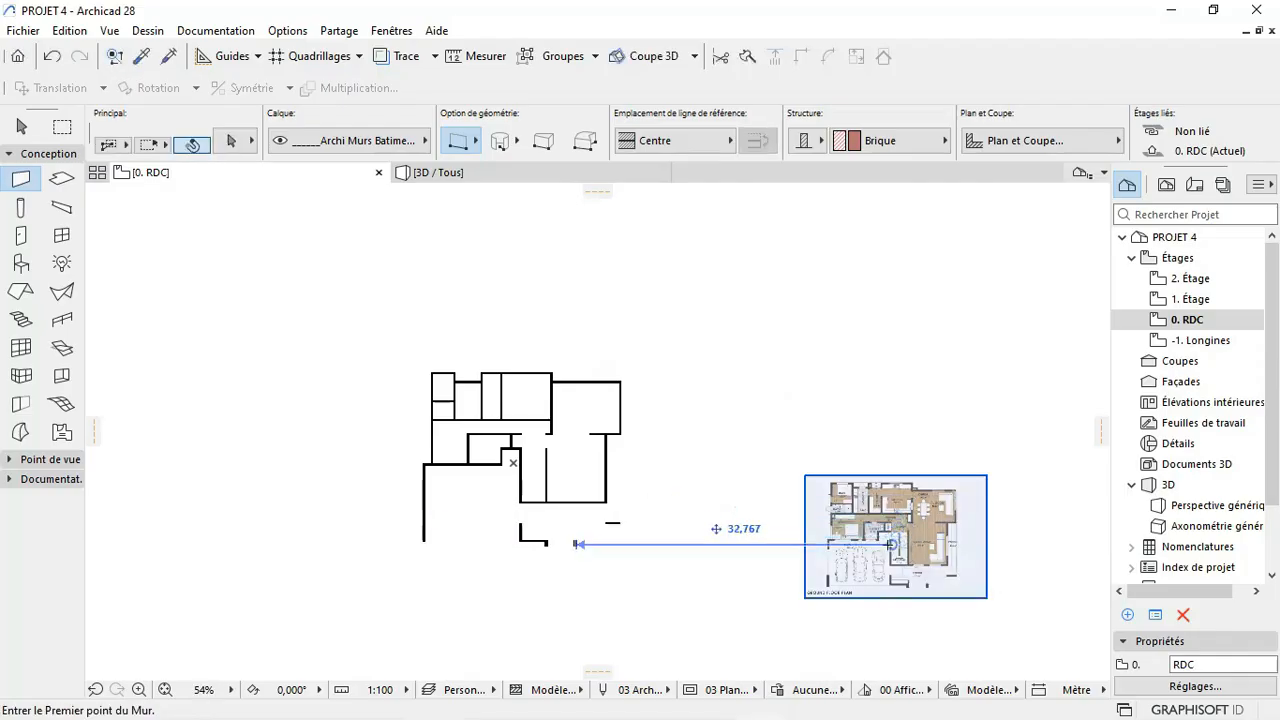
key(Escape)
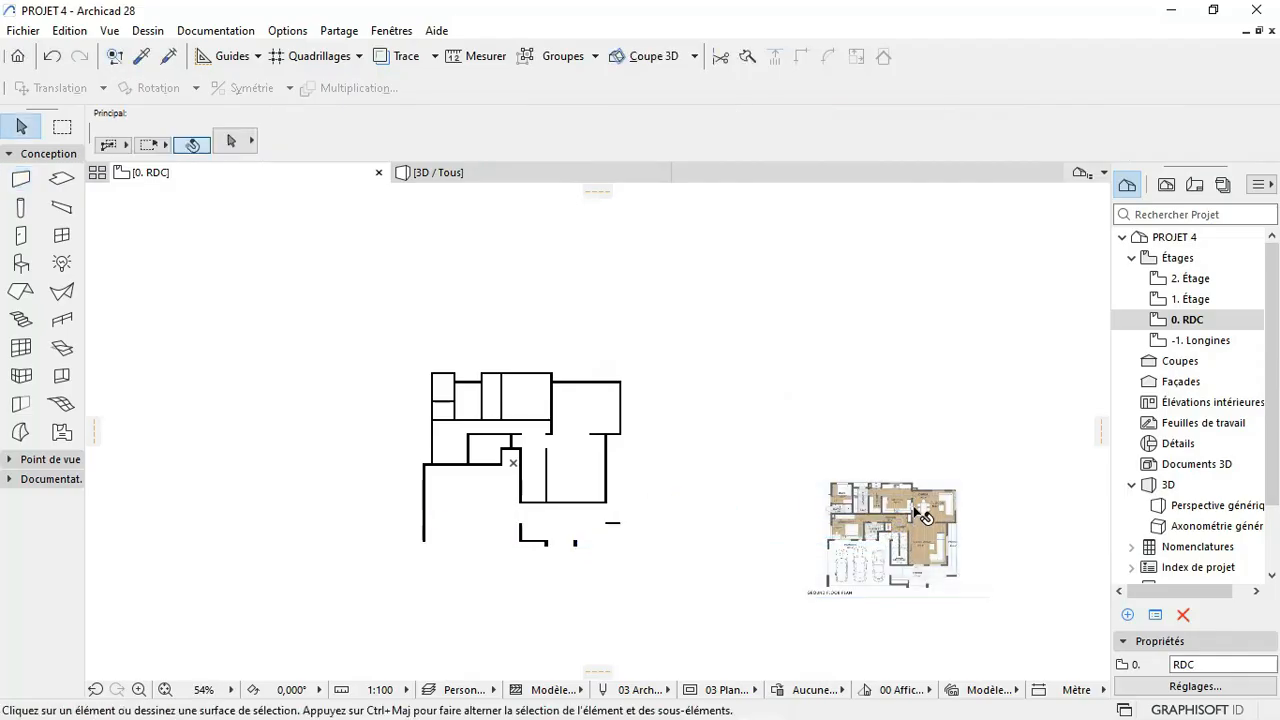
click(984, 600)
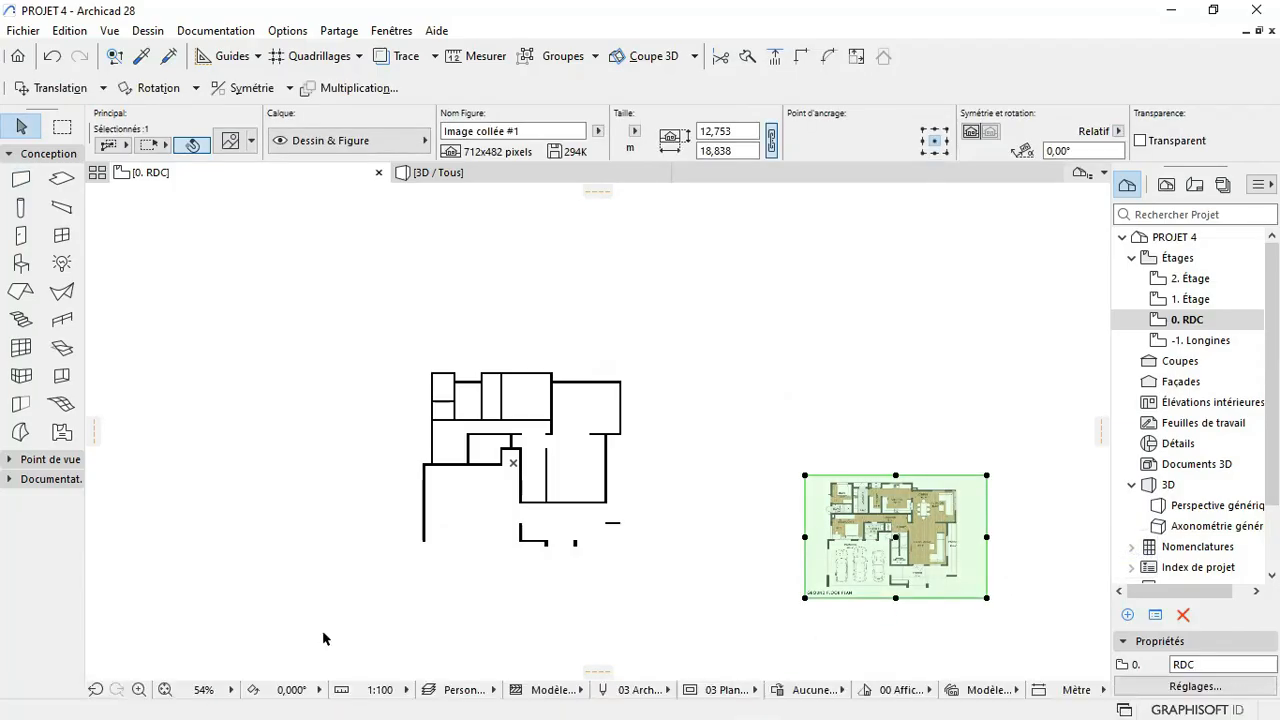
click(897, 537)
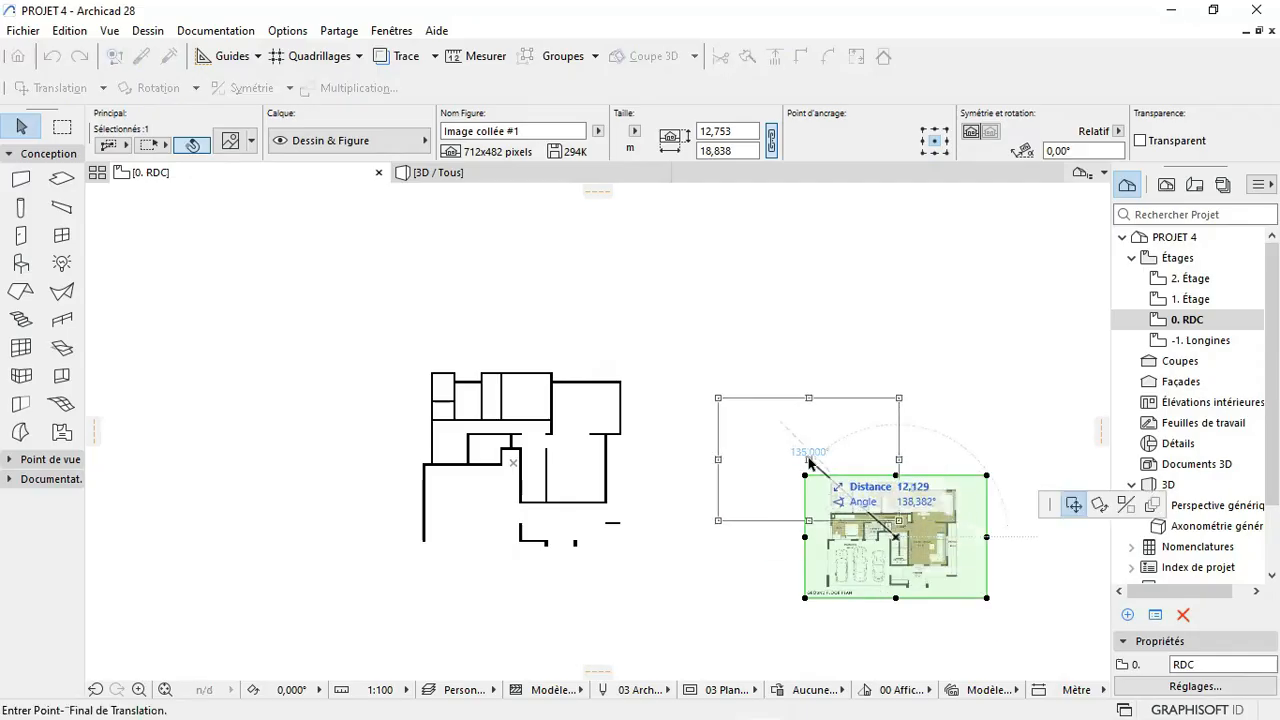
click(736, 449)
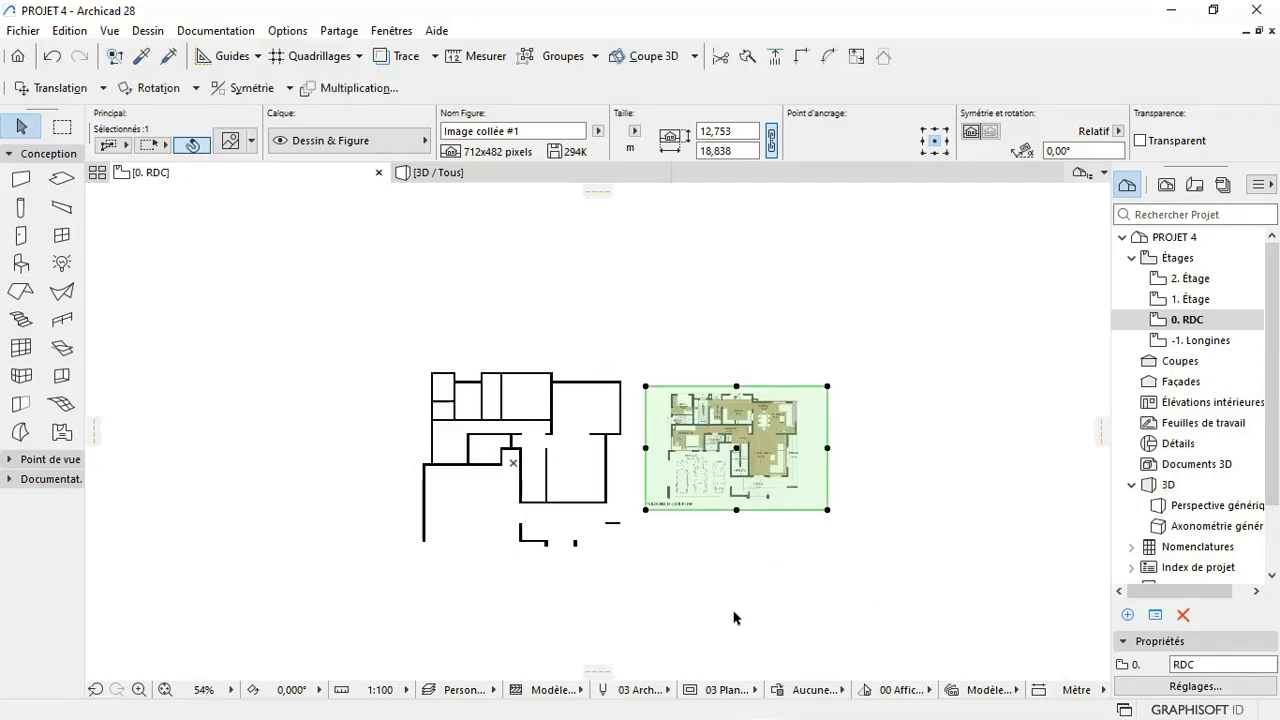
click(721, 585)
Step: With the Wall tool active, examine the maid room, bath and laundry on the reference image against the drawn walls
scroll(500, 486, up, 5)
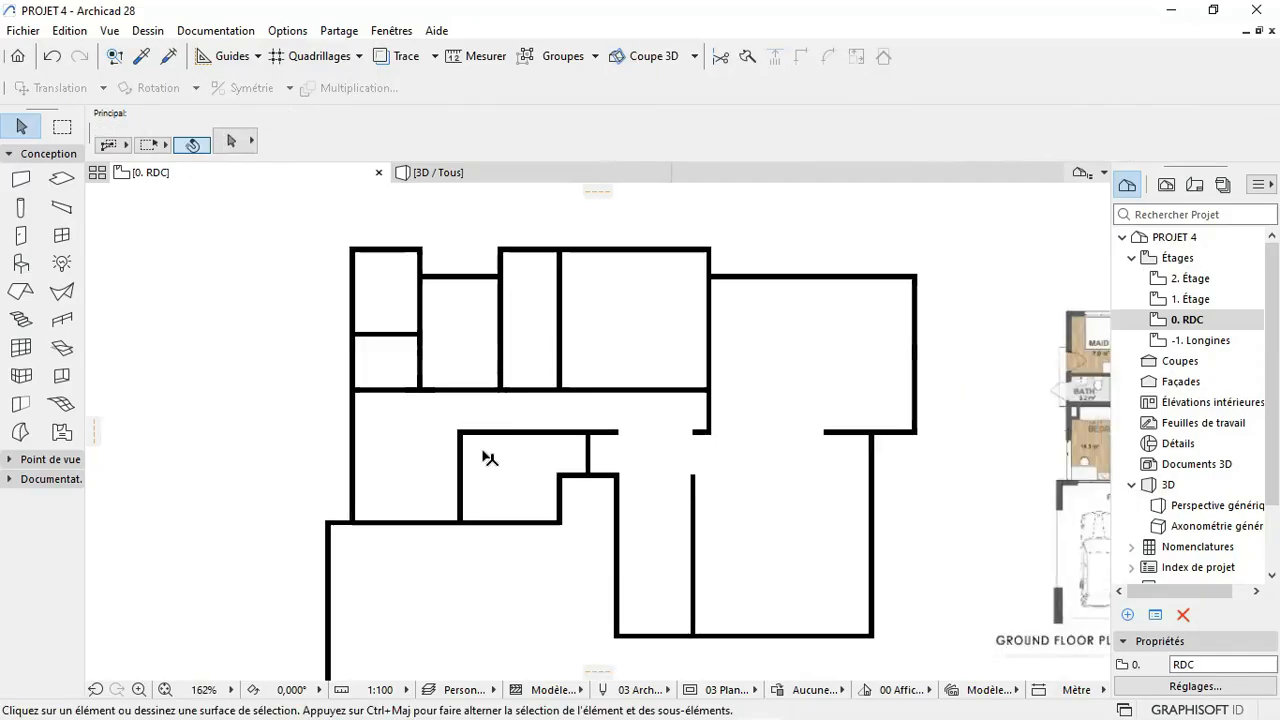
scroll(491, 457, down, 4)
scroll(541, 407, up, 2)
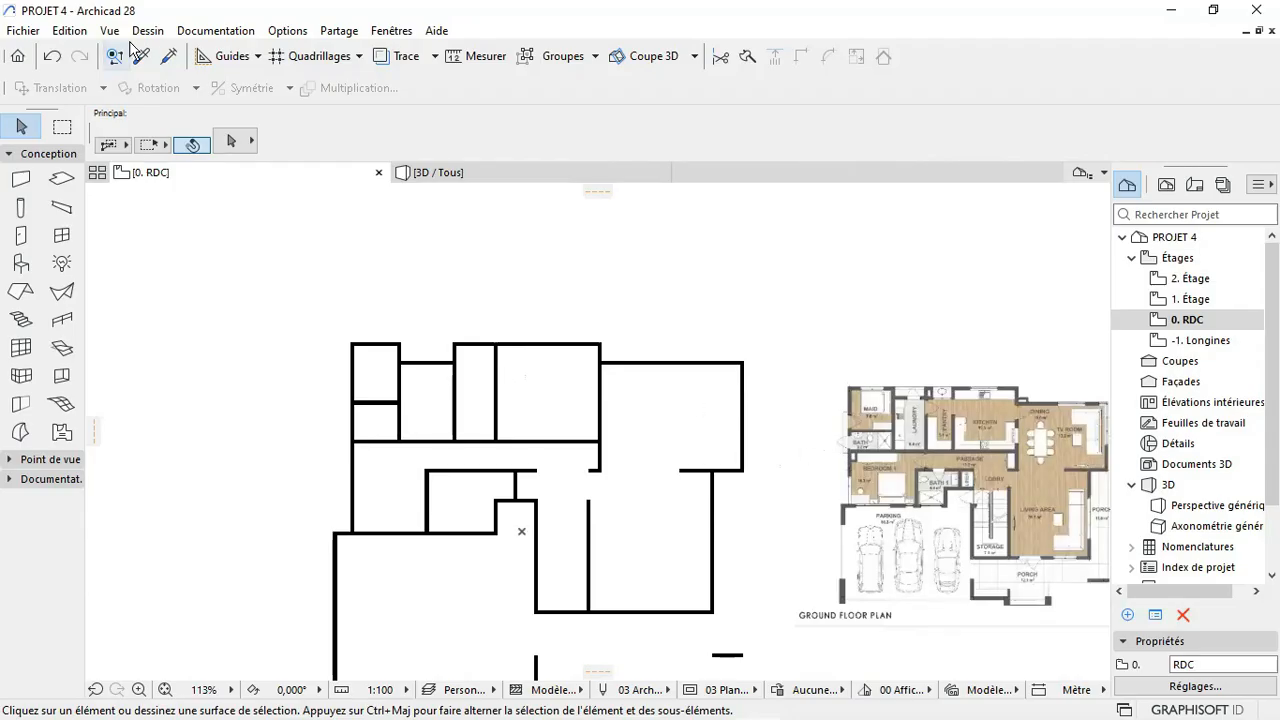
click(21, 180)
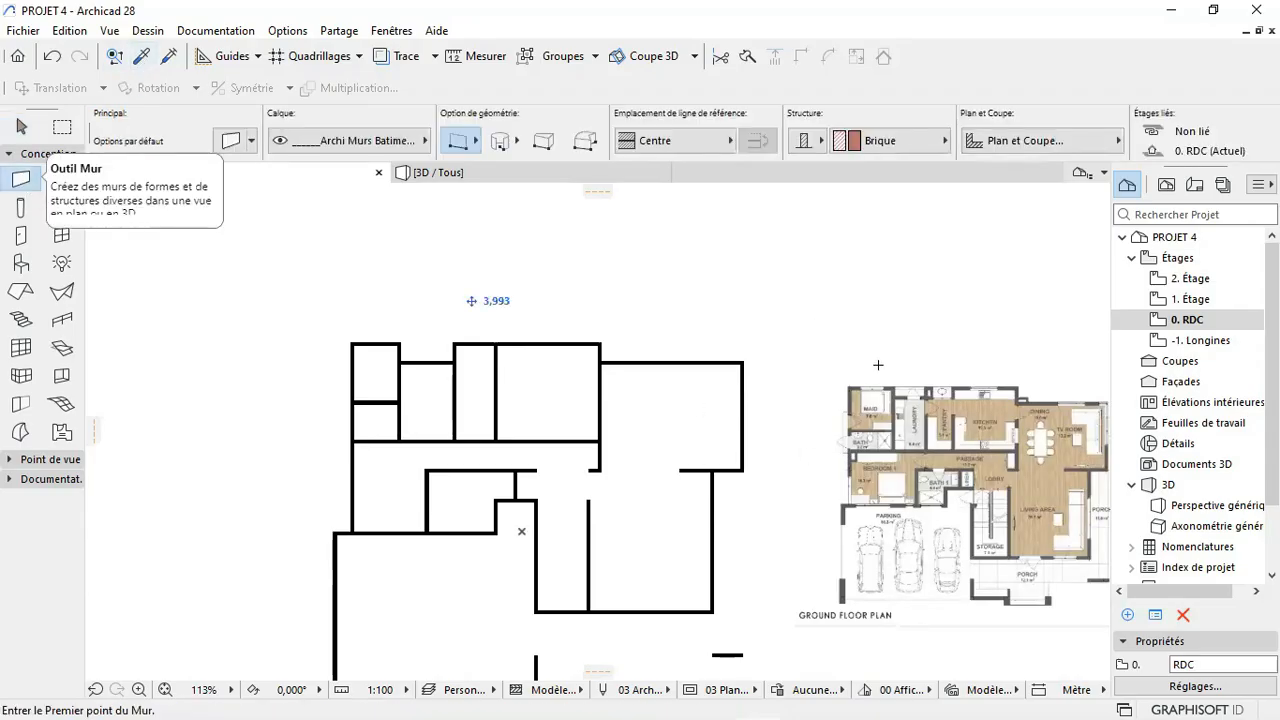
scroll(866, 404, up, 5)
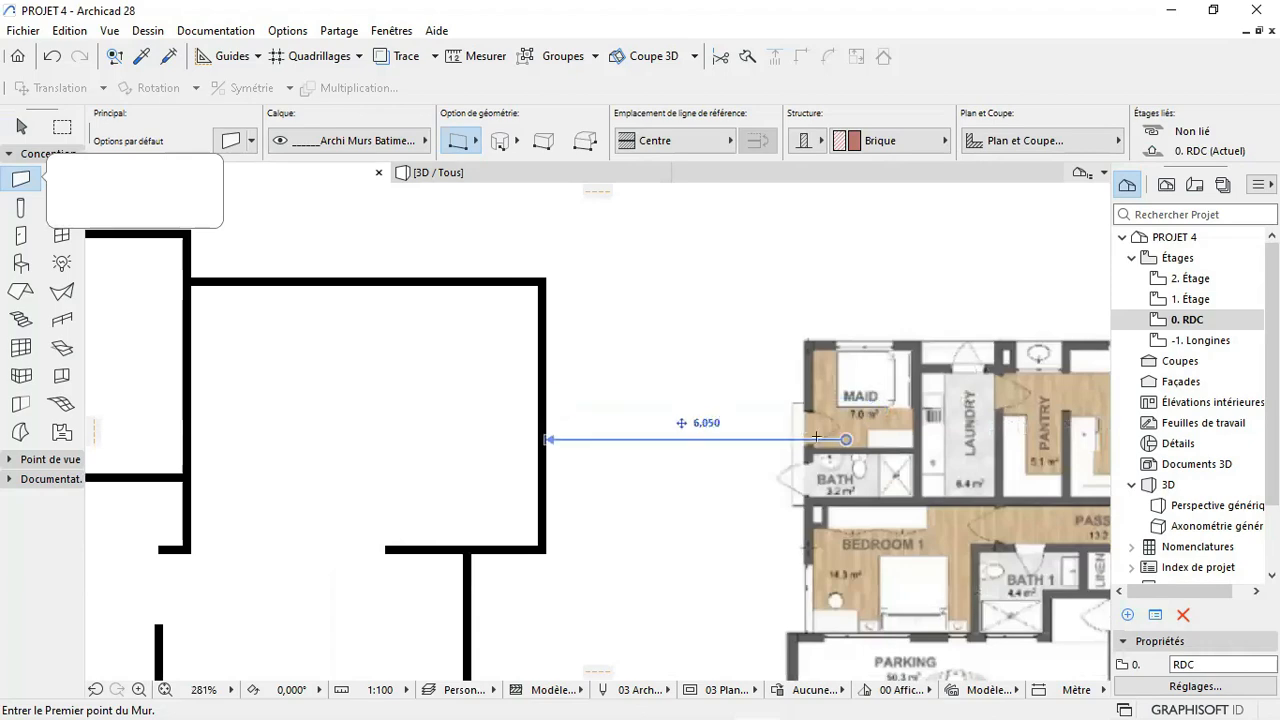
scroll(879, 421, down, 2)
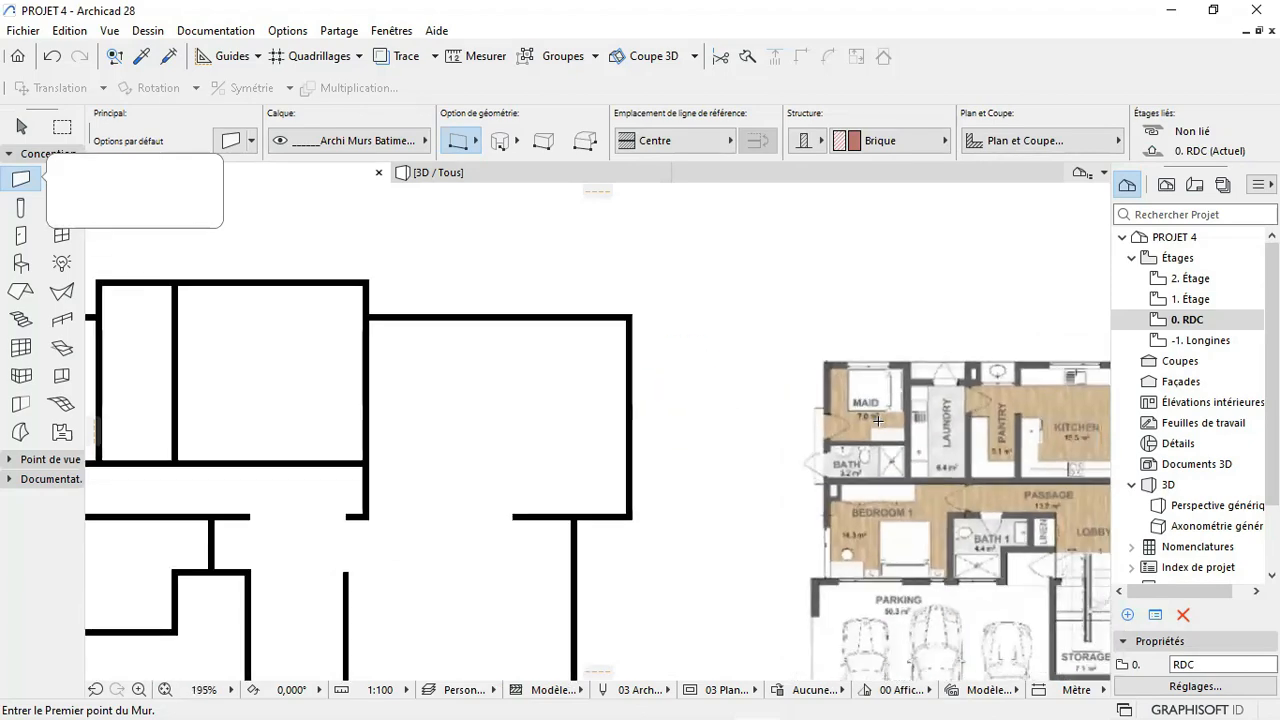
scroll(912, 425, up, 2)
scroll(912, 425, down, 2)
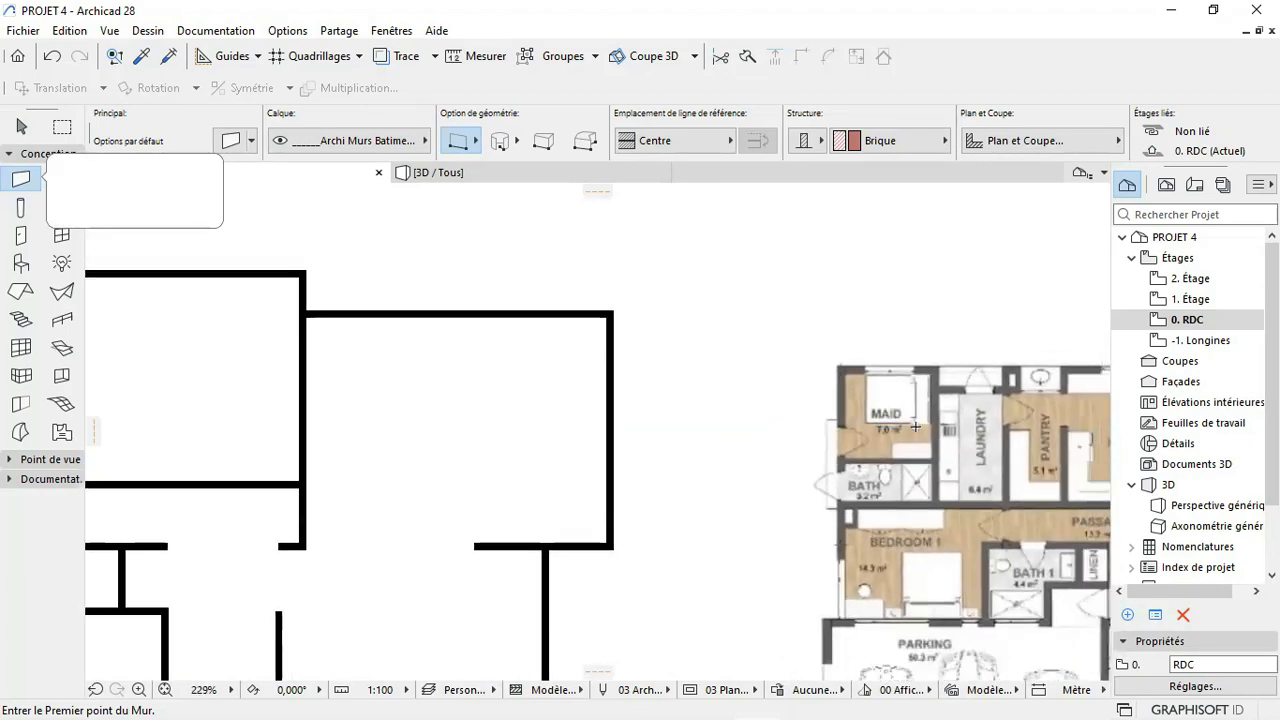
scroll(889, 416, up, 4)
scroll(889, 414, down, 9)
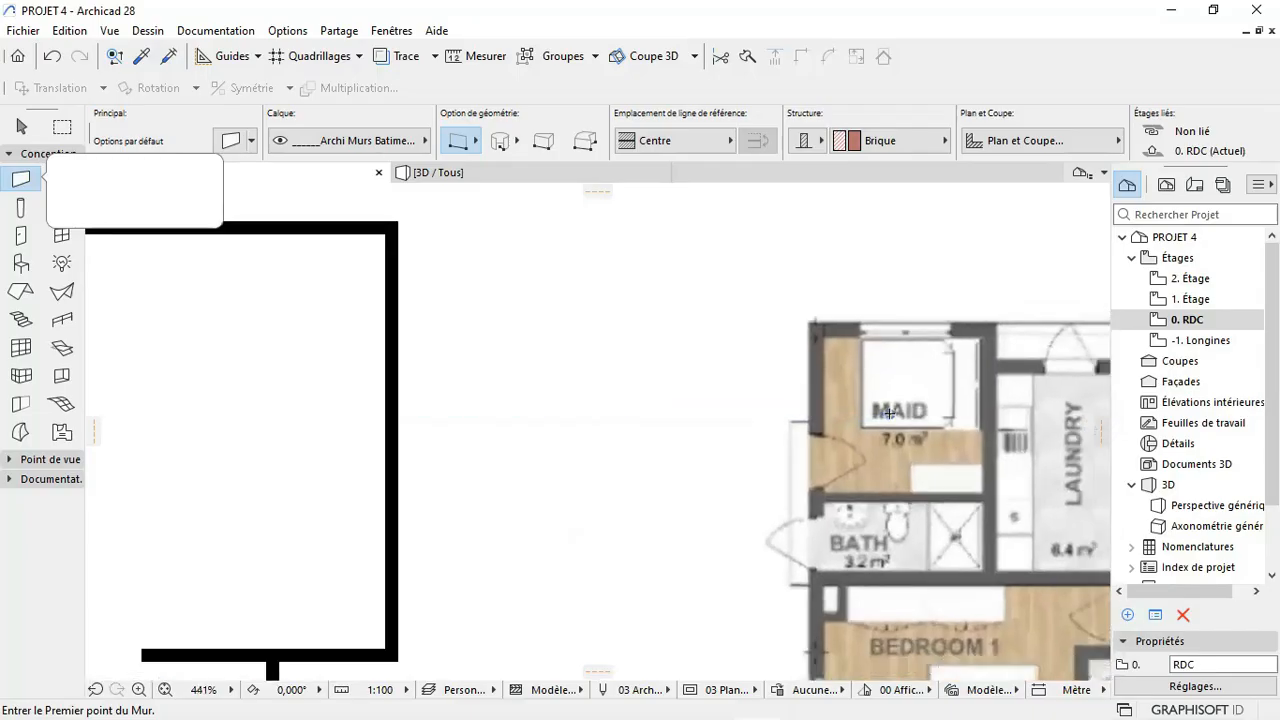
scroll(887, 413, up, 7)
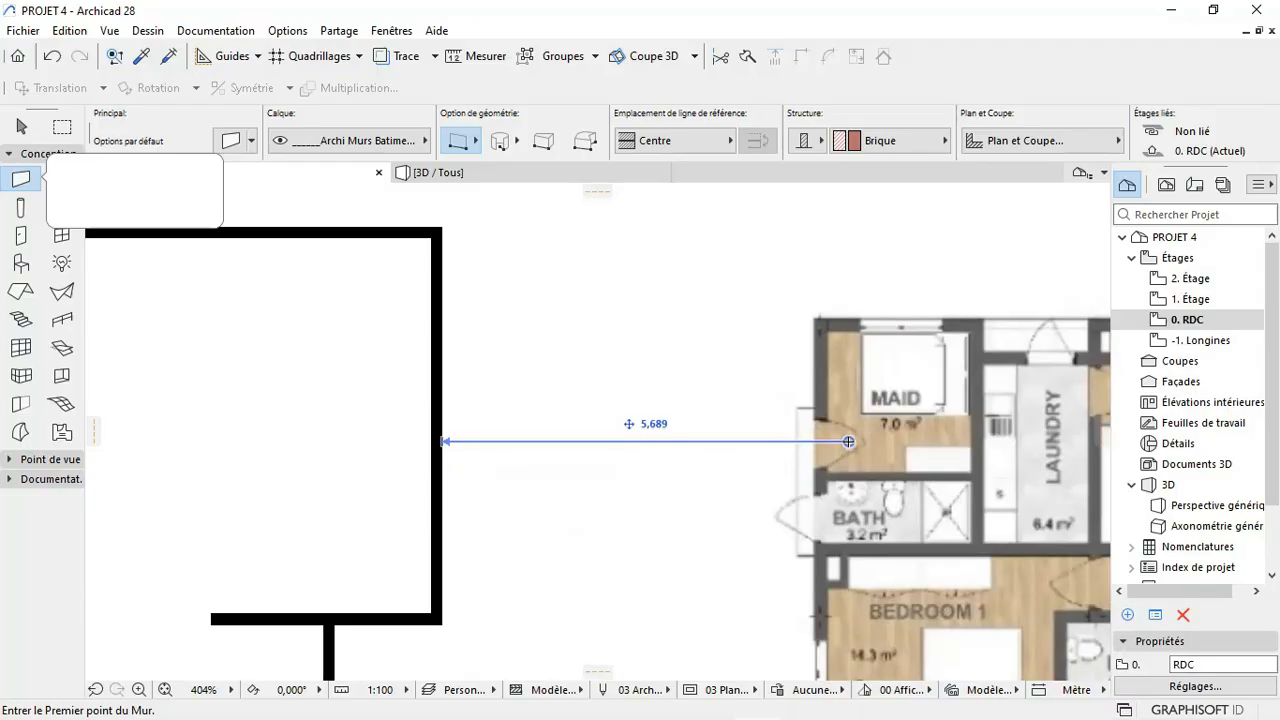
scroll(848, 441, down, 5)
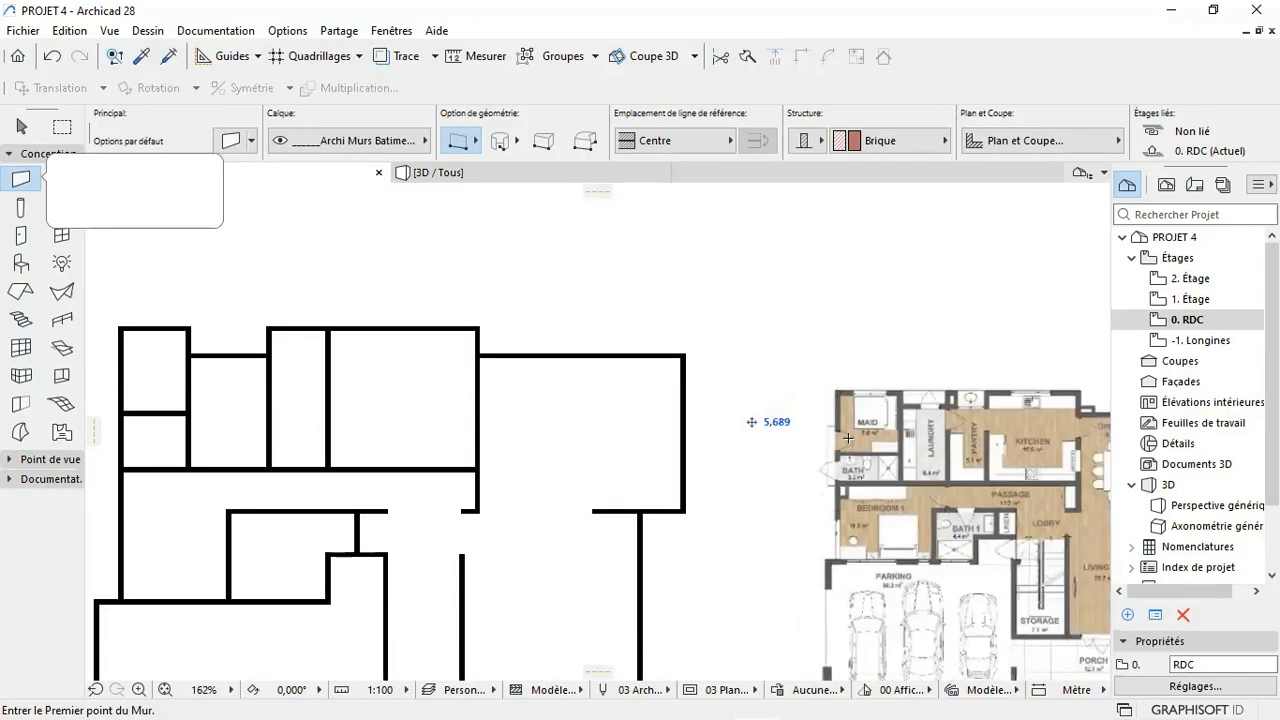
scroll(848, 440, down, 3)
Step: Check the inner wall-to-wall distances of the maid room and laundry on the drawn plan, comparing them with the reference image
scroll(343, 371, up, 5)
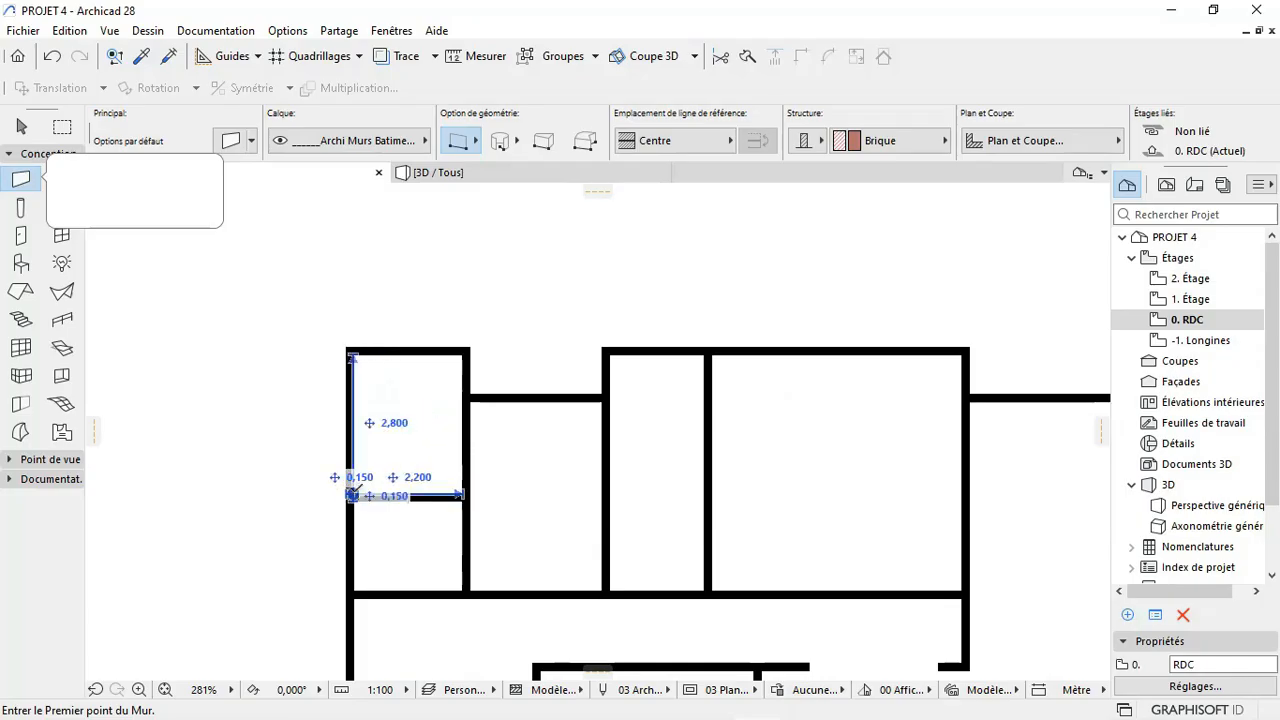
scroll(352, 495, up, 3)
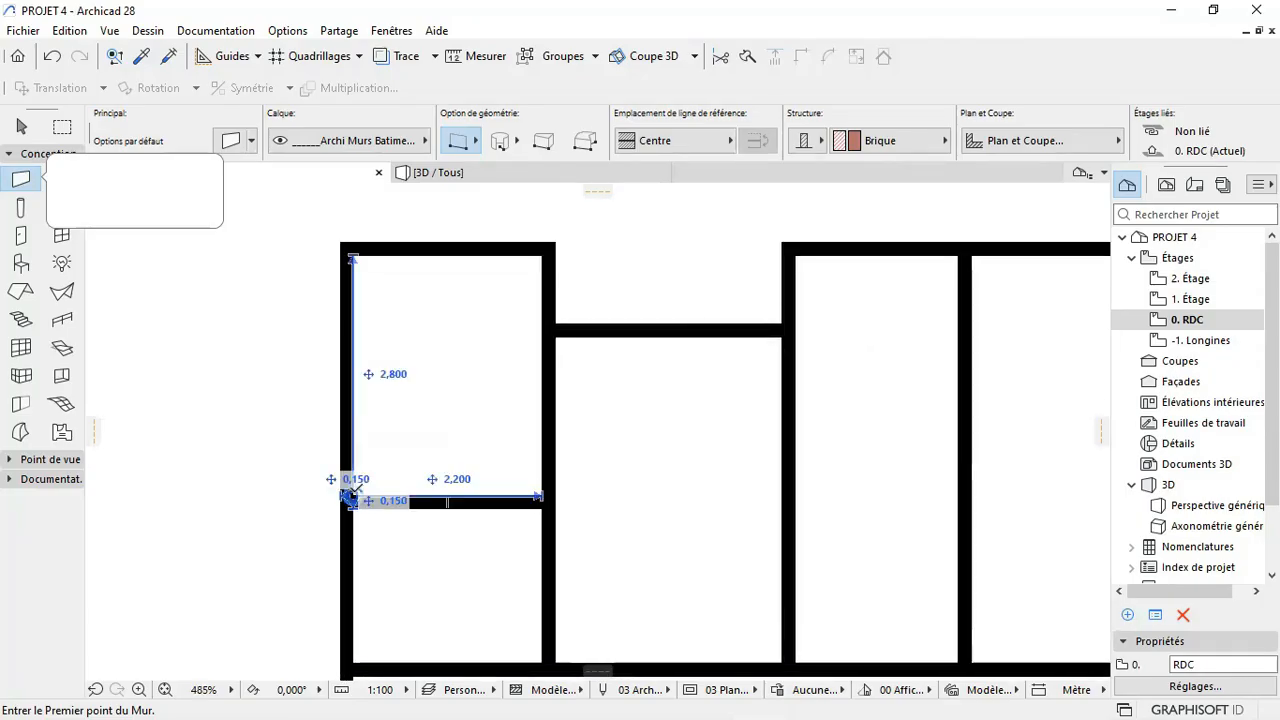
scroll(352, 495, down, 8)
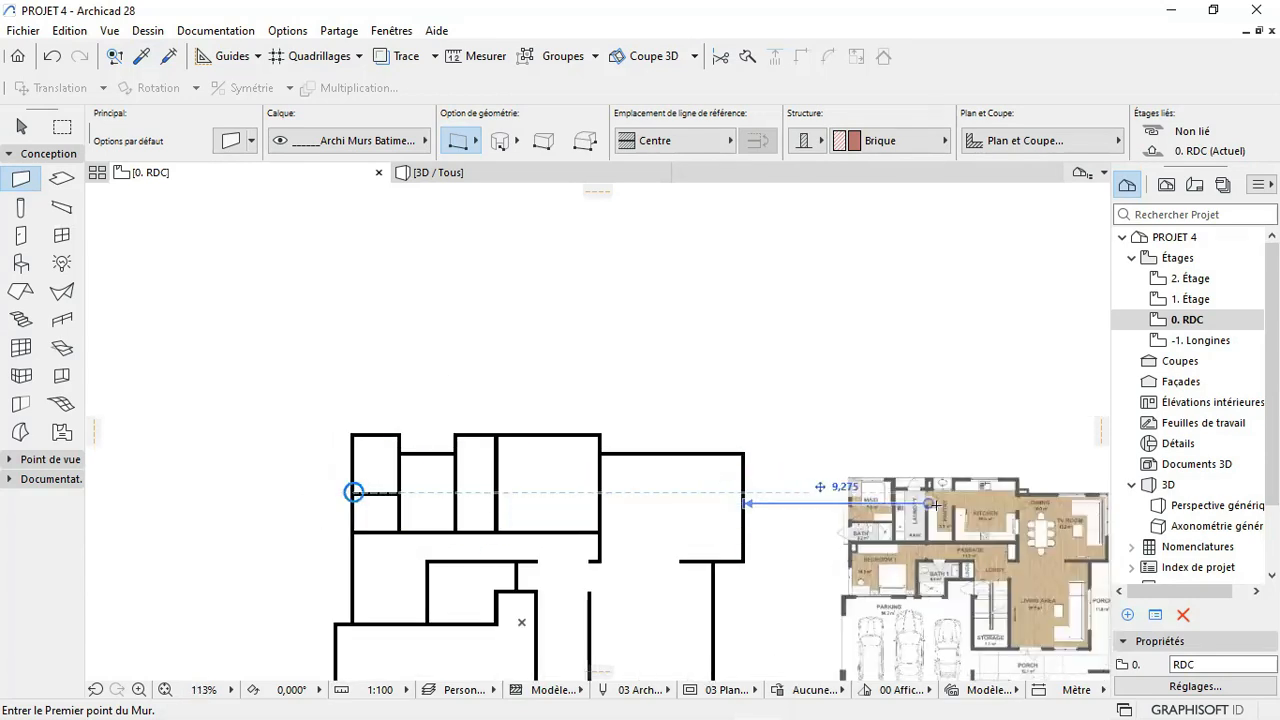
scroll(419, 505, up, 1)
scroll(419, 505, up, 6)
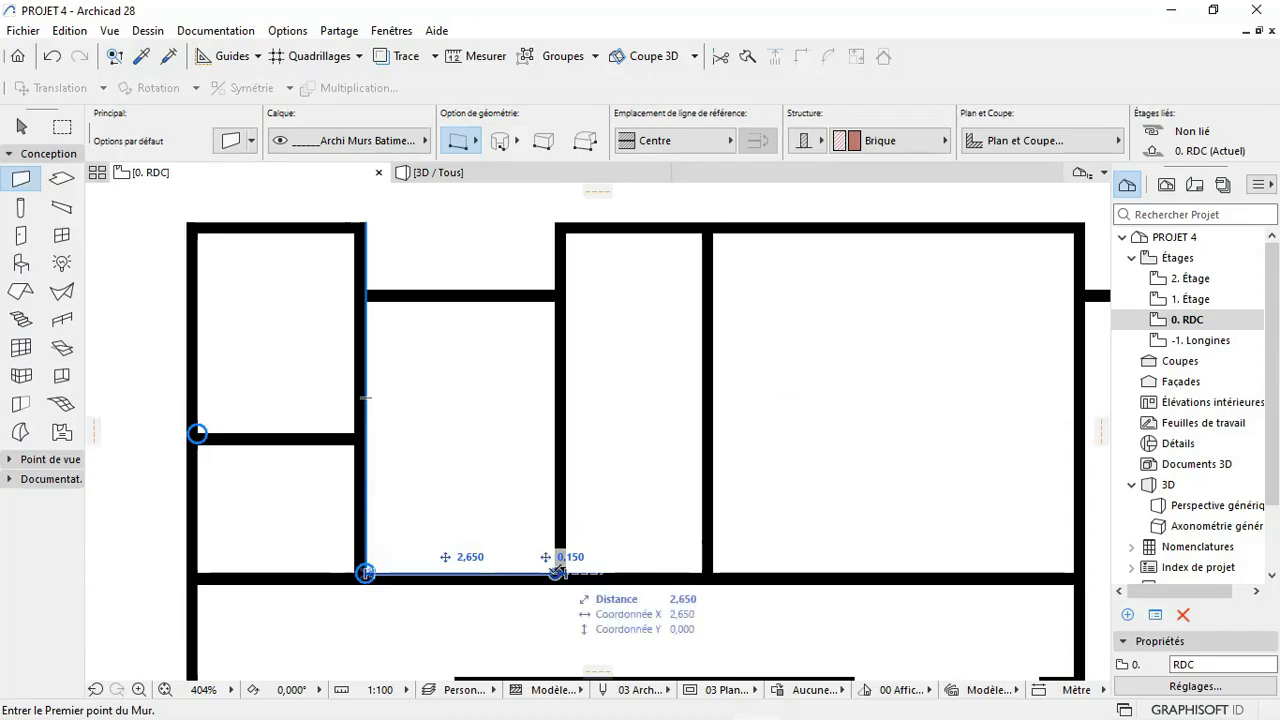
scroll(557, 572, up, 3)
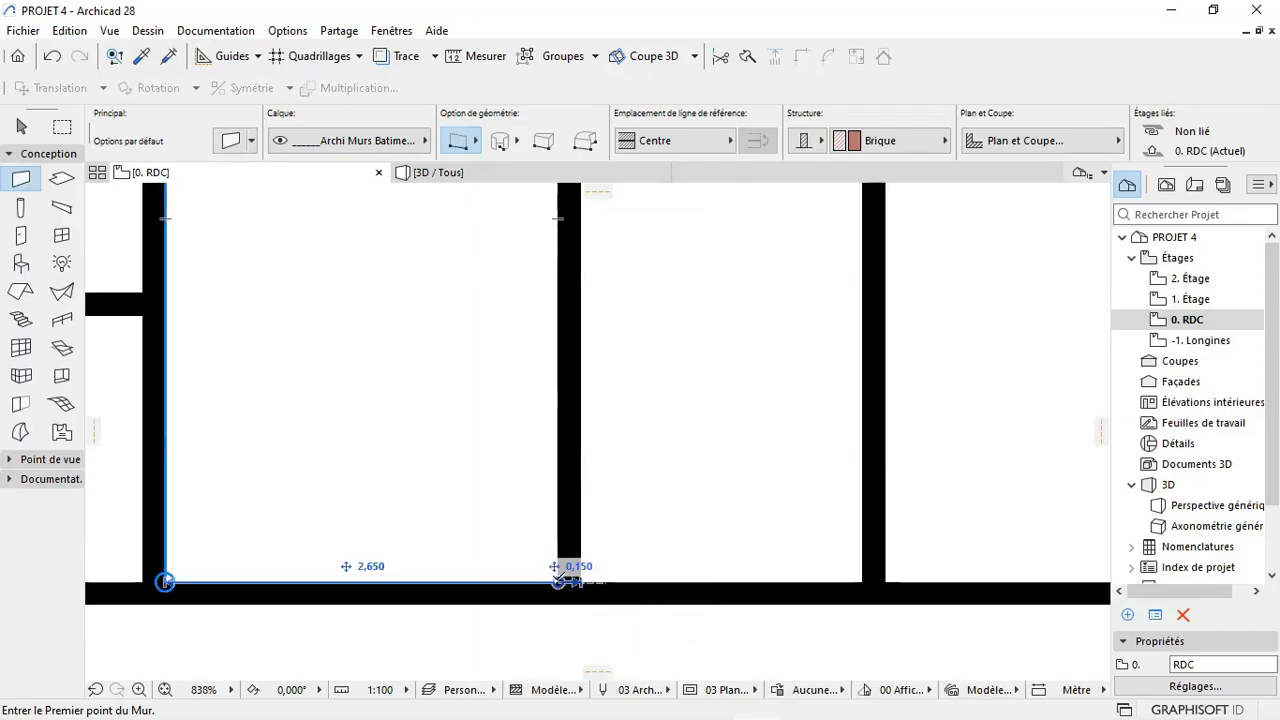
scroll(562, 575, down, 3)
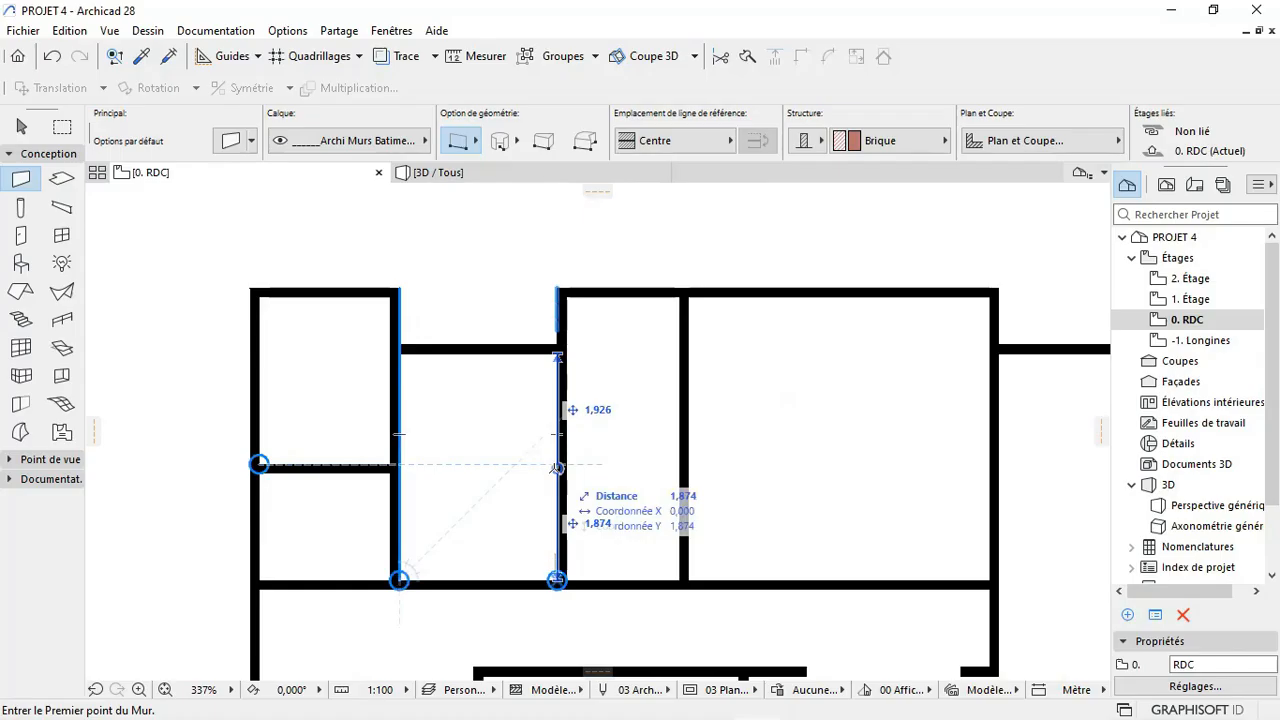
scroll(557, 468, up, 2)
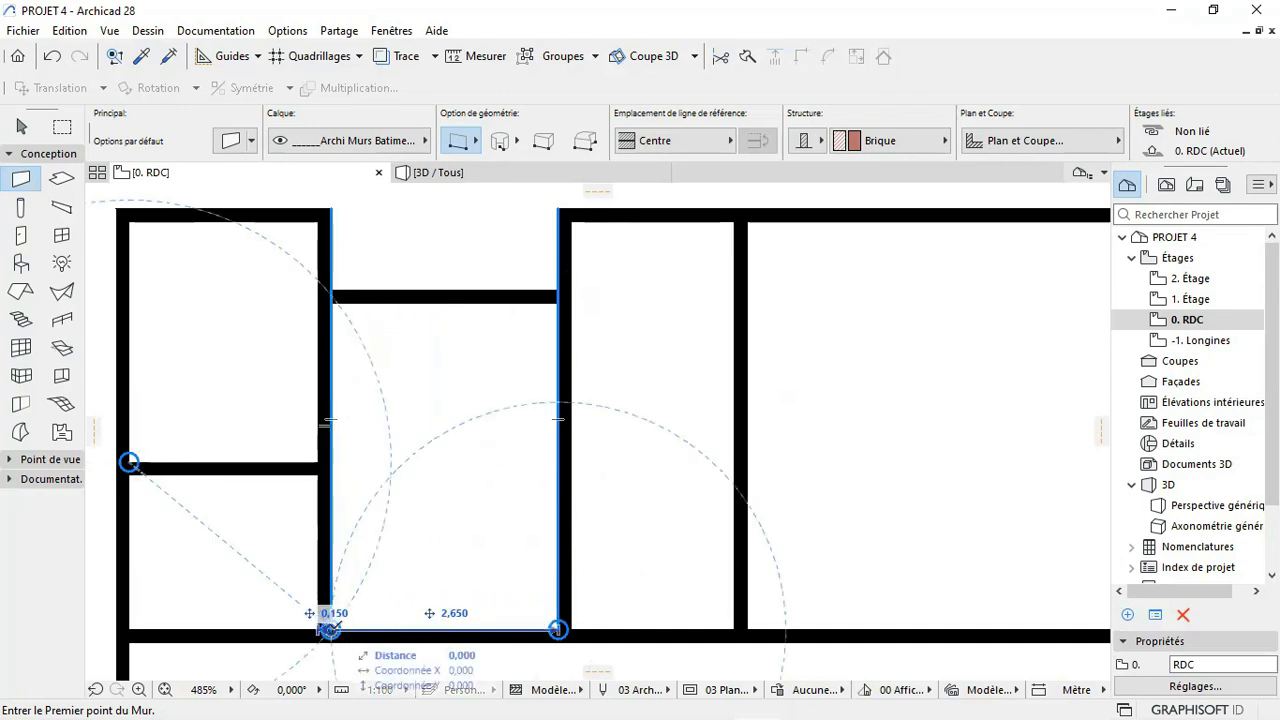
scroll(458, 575, down, 3)
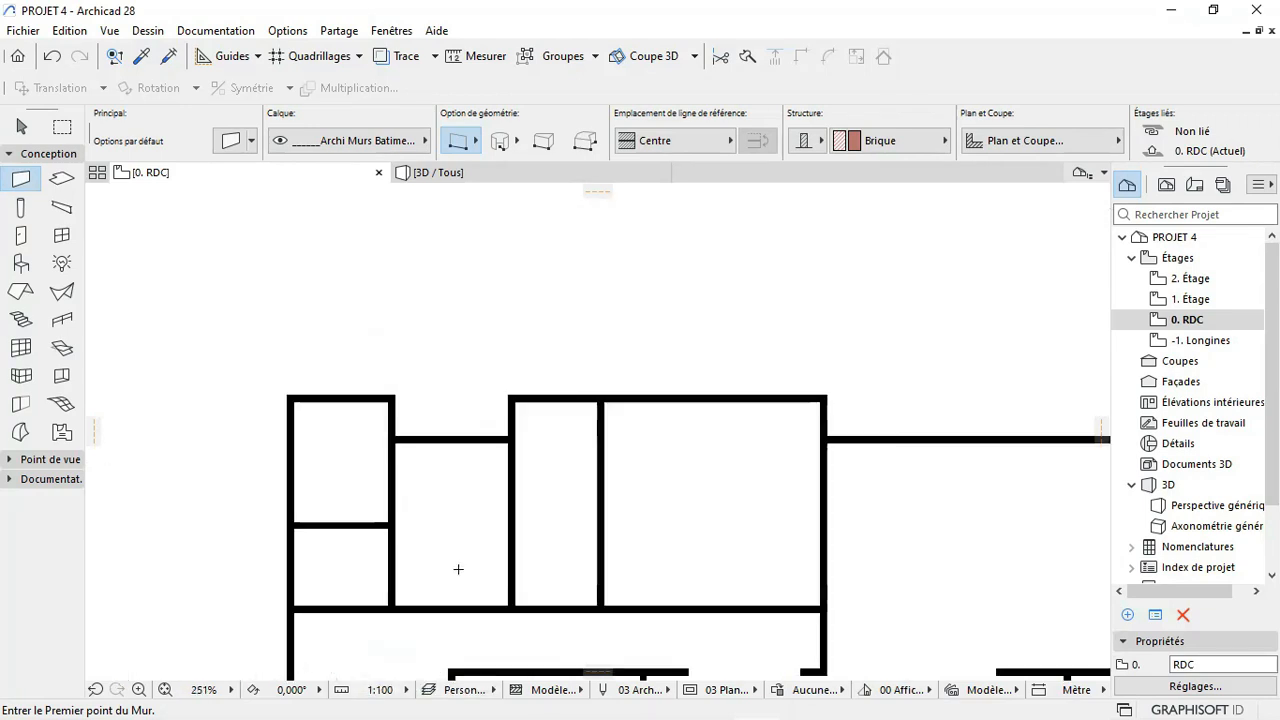
scroll(371, 457, down, 5)
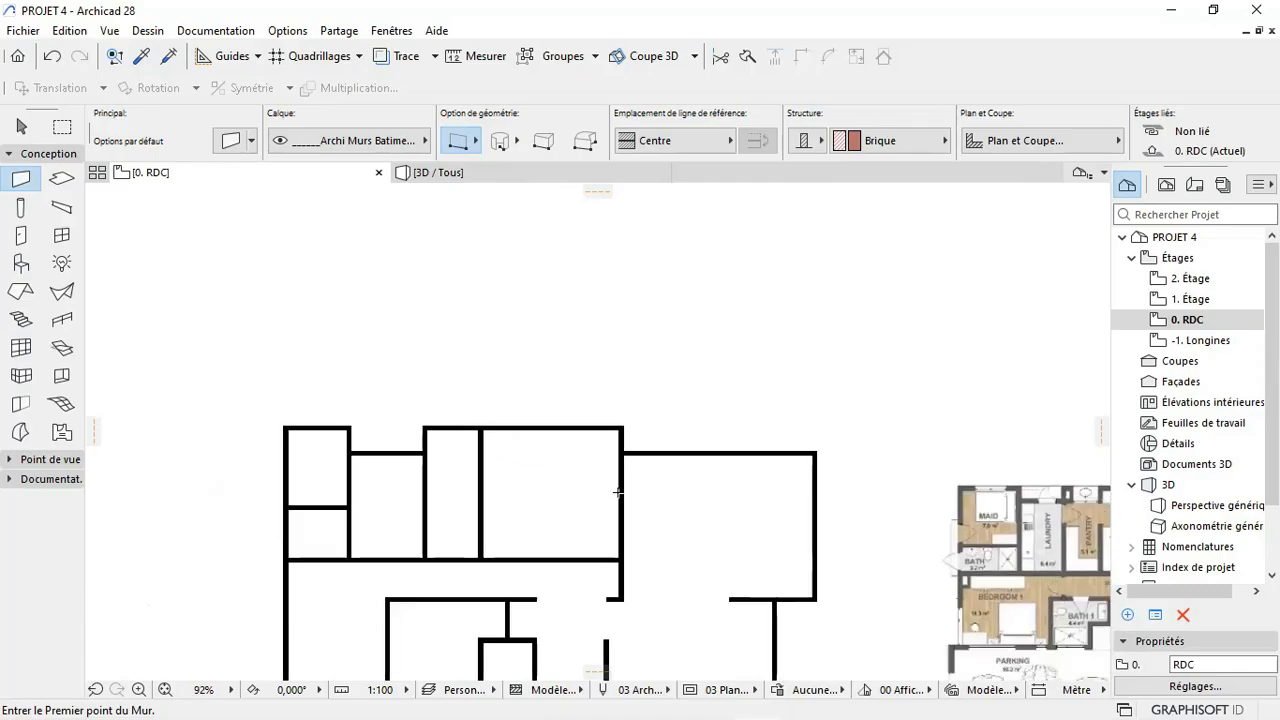
scroll(808, 494, up, 6)
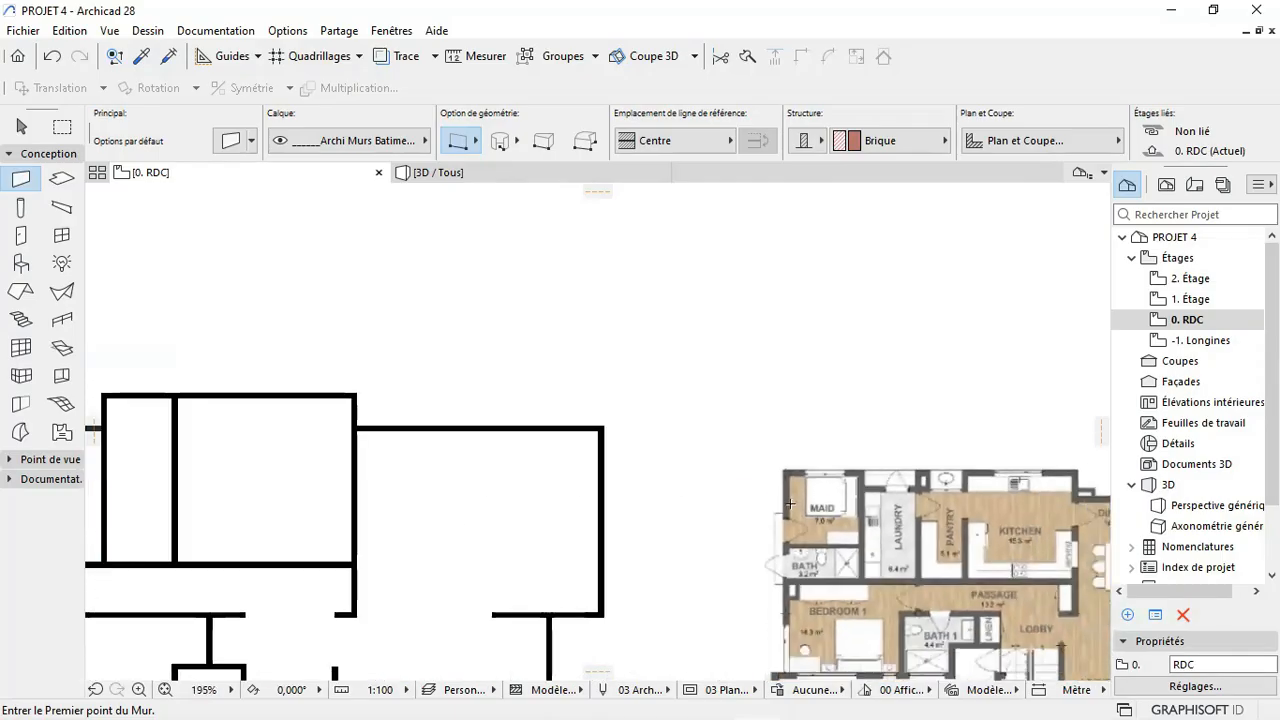
Step: Measure the maid room's inner width along the wall dividing it from the bath
scroll(822, 509, down, 4)
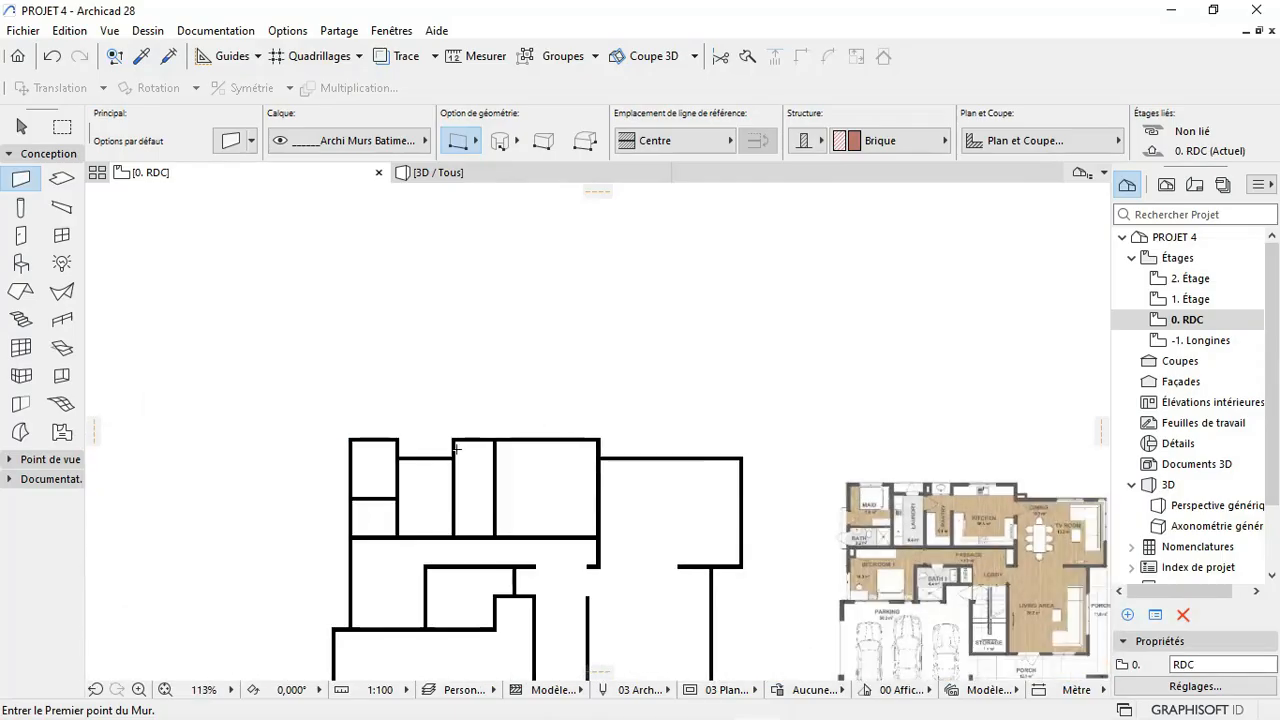
scroll(361, 425, up, 2)
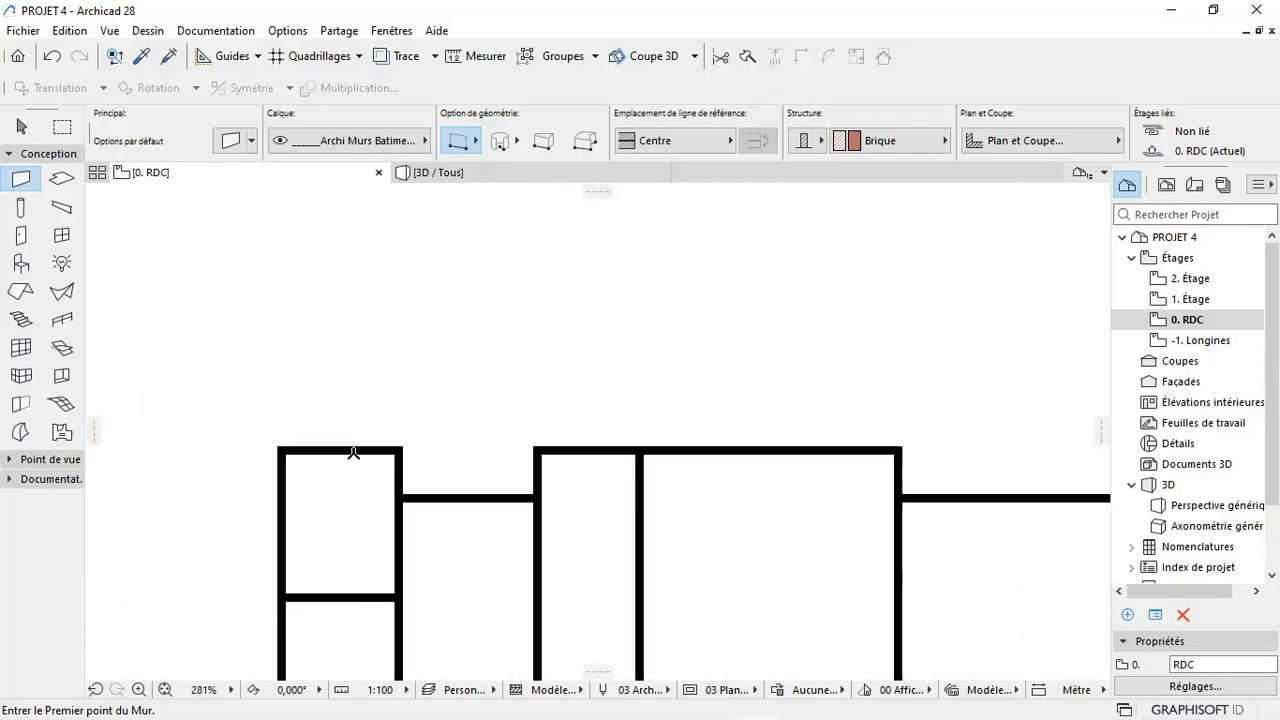
click(463, 58)
scroll(286, 598, up, 4)
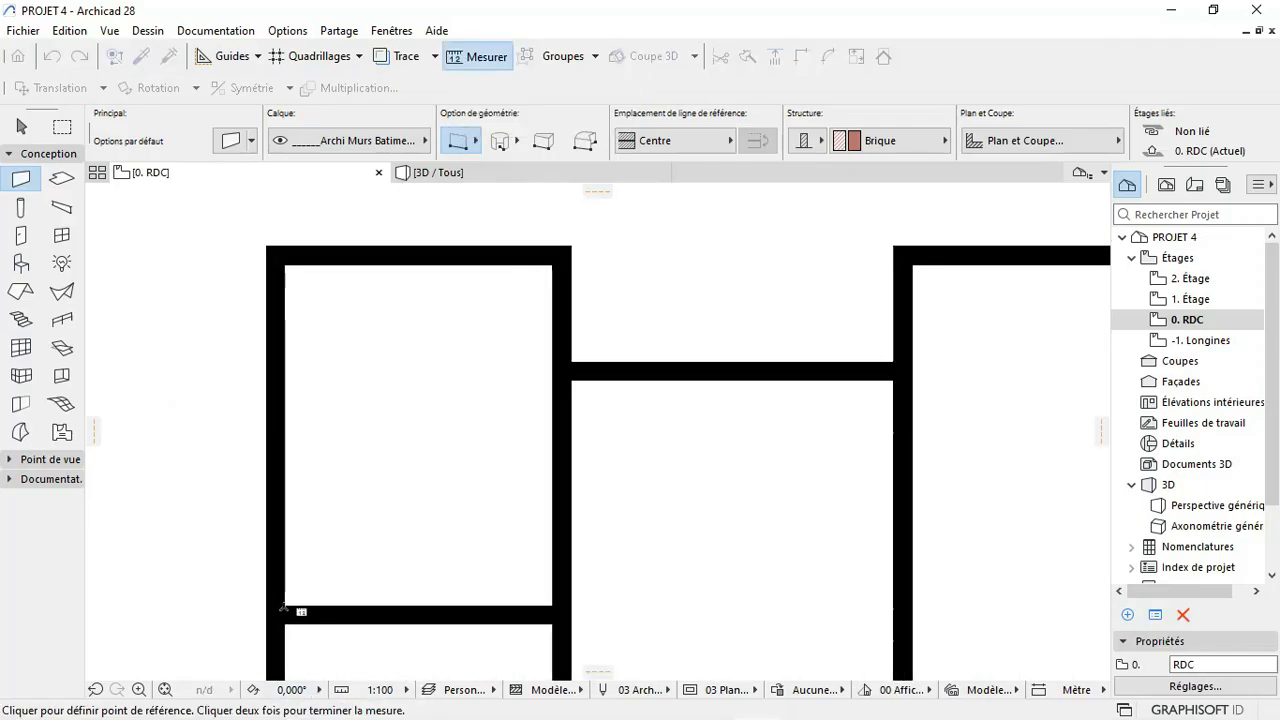
click(284, 605)
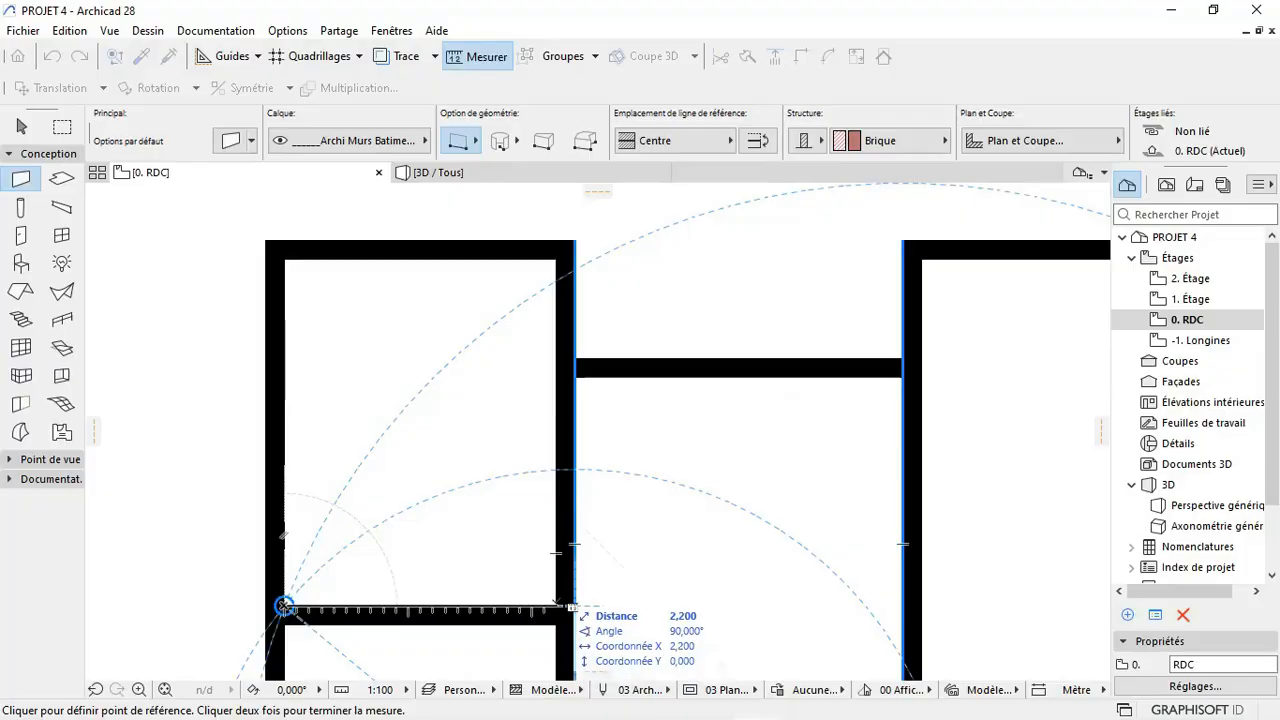
key(Escape)
scroll(513, 540, down, 3)
scroll(513, 540, down, 5)
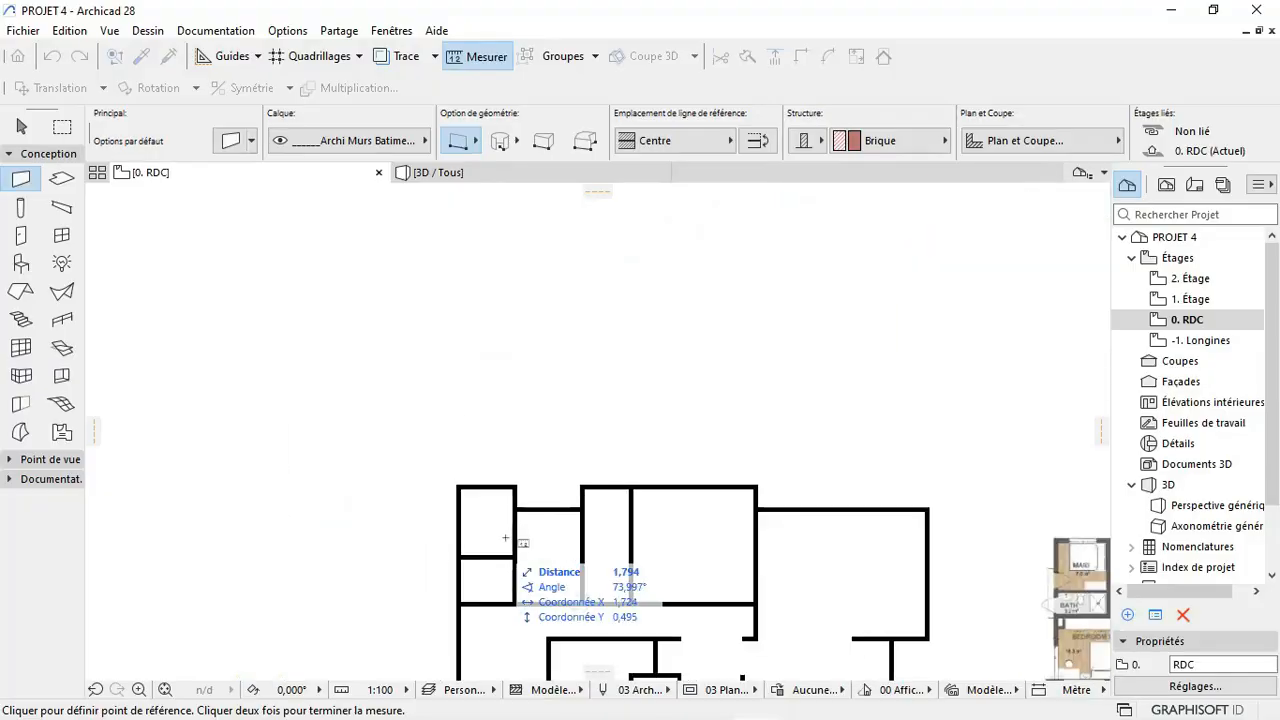
key(Escape)
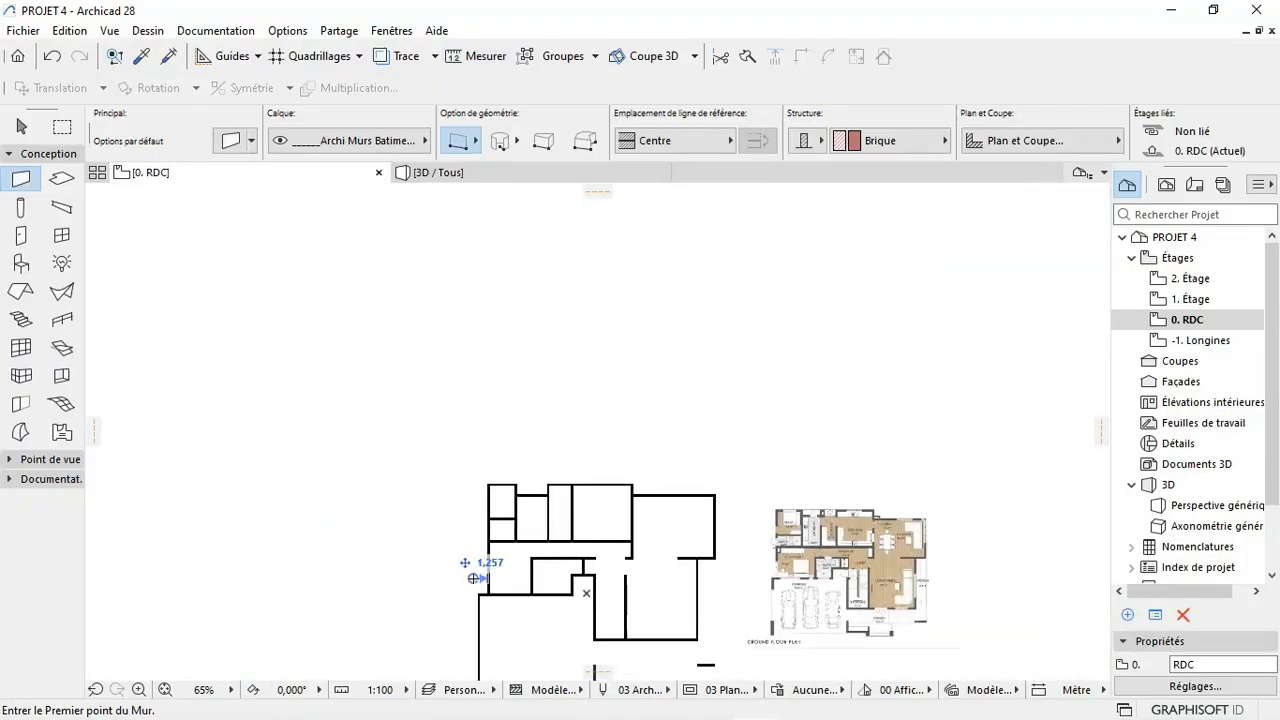
key(Escape)
Step: Move the west walls of the maid room and the parking together 0.8 m to the west
scroll(486, 528, up, 2)
scroll(510, 484, down, 2)
scroll(509, 484, up, 4)
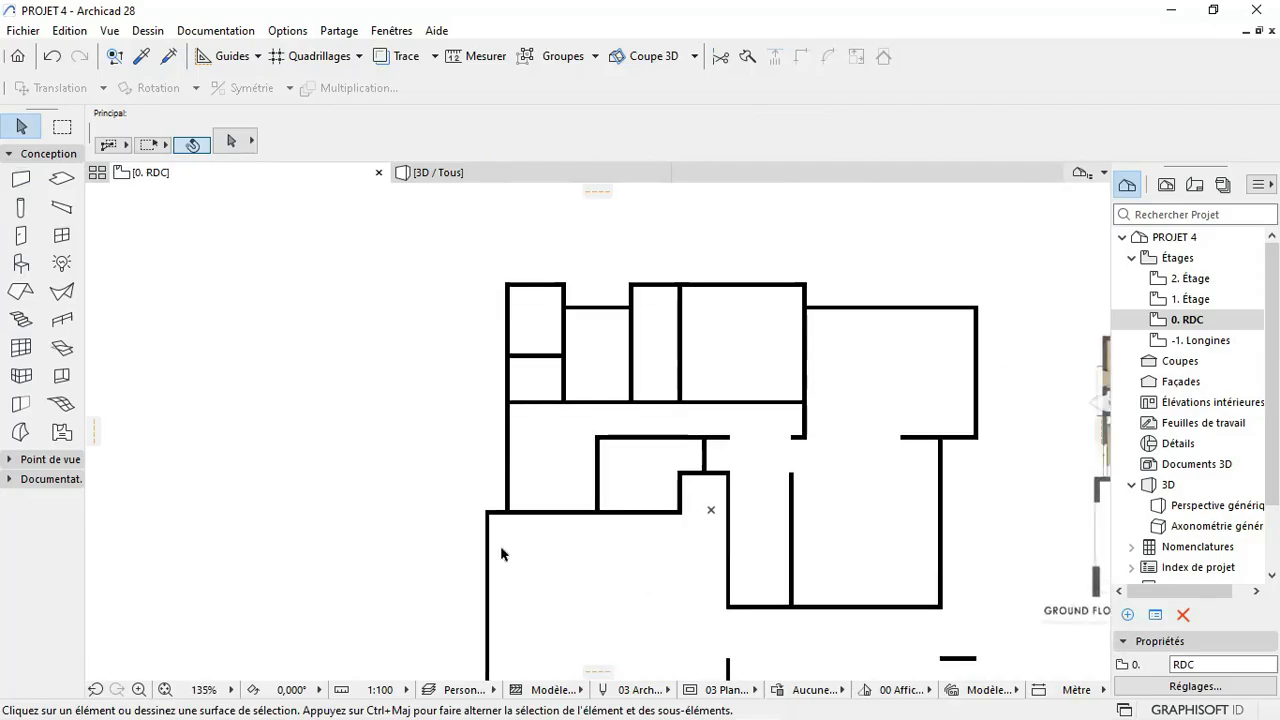
click(488, 550)
shift+click(504, 491)
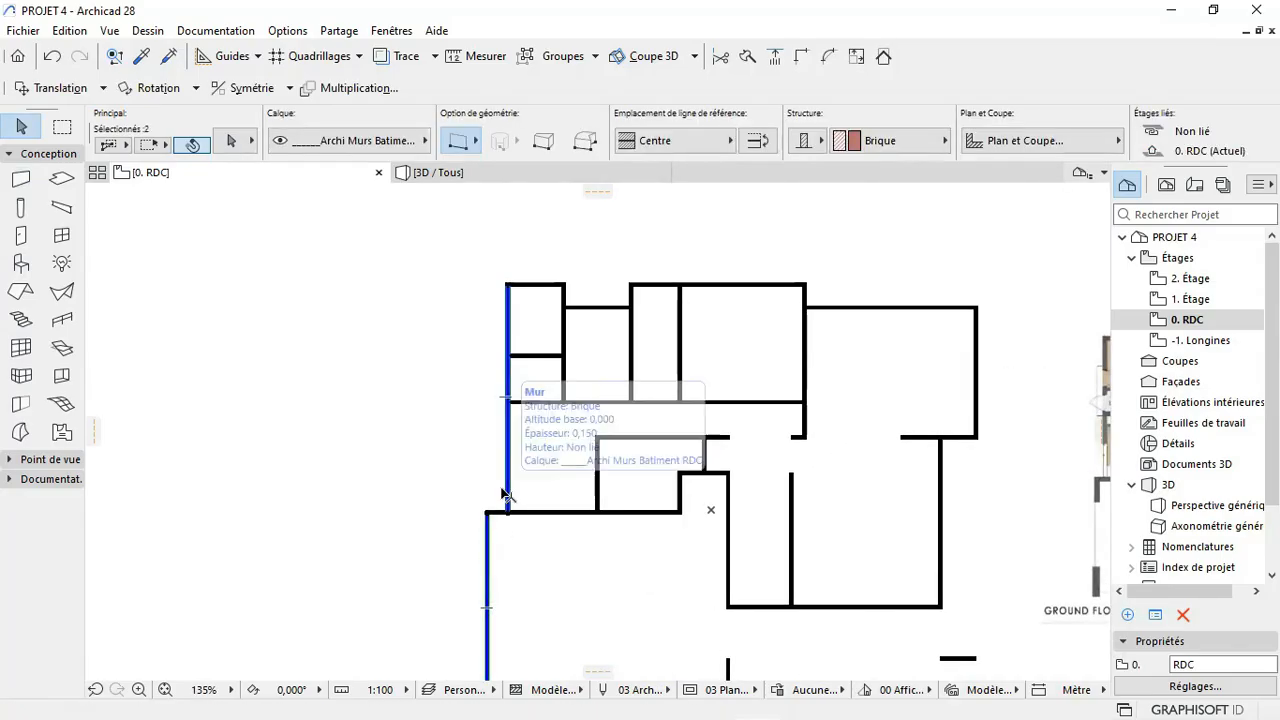
key(ctrl+d)
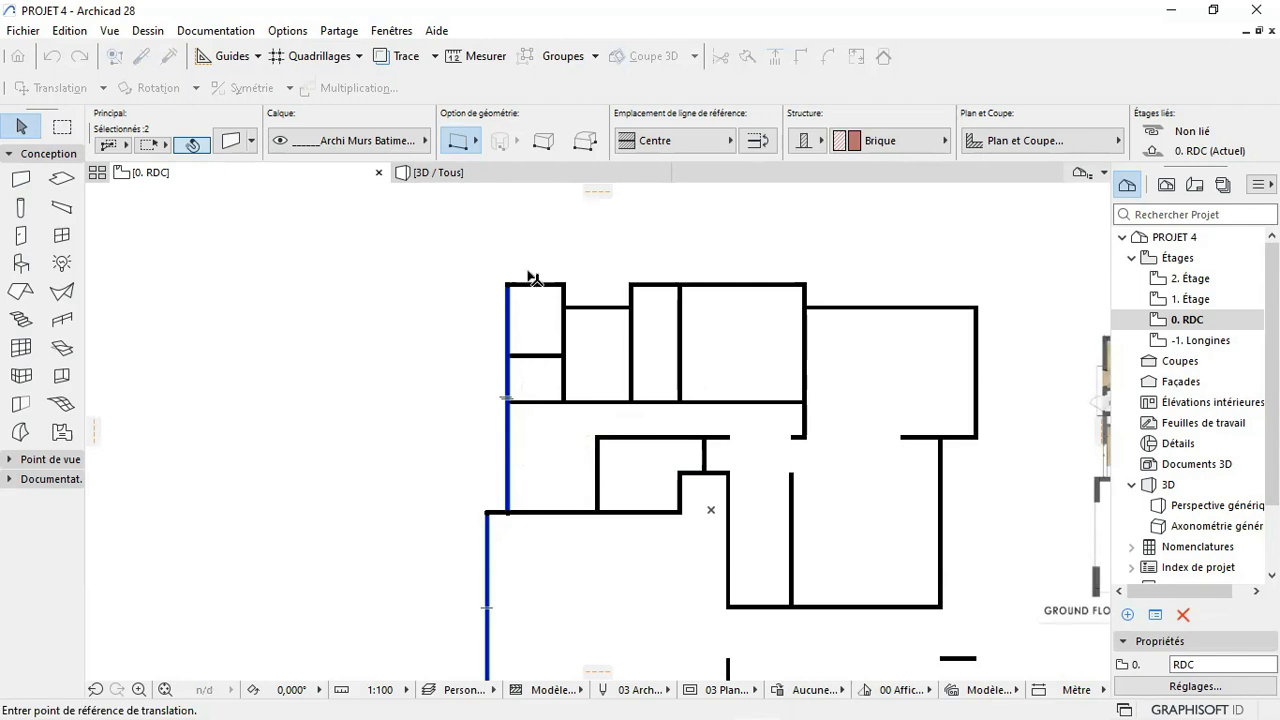
scroll(533, 278, up, 6)
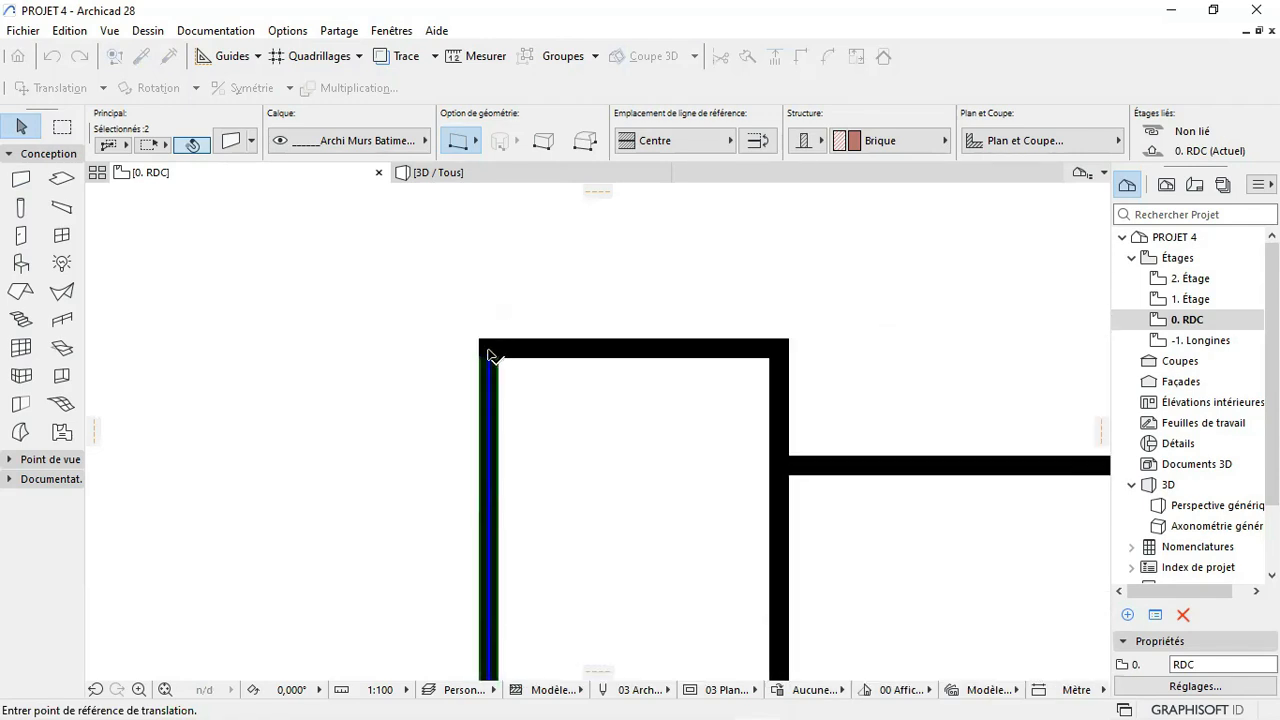
click(488, 349)
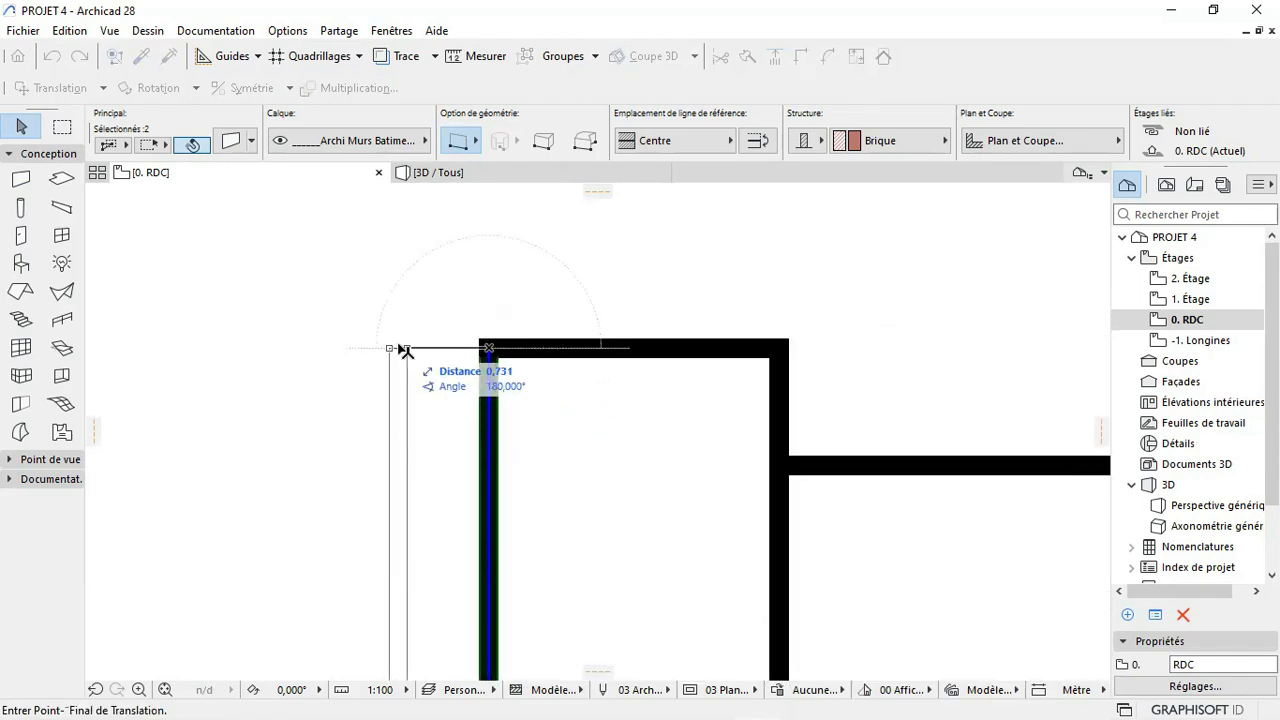
text(0,8)
key(Return)
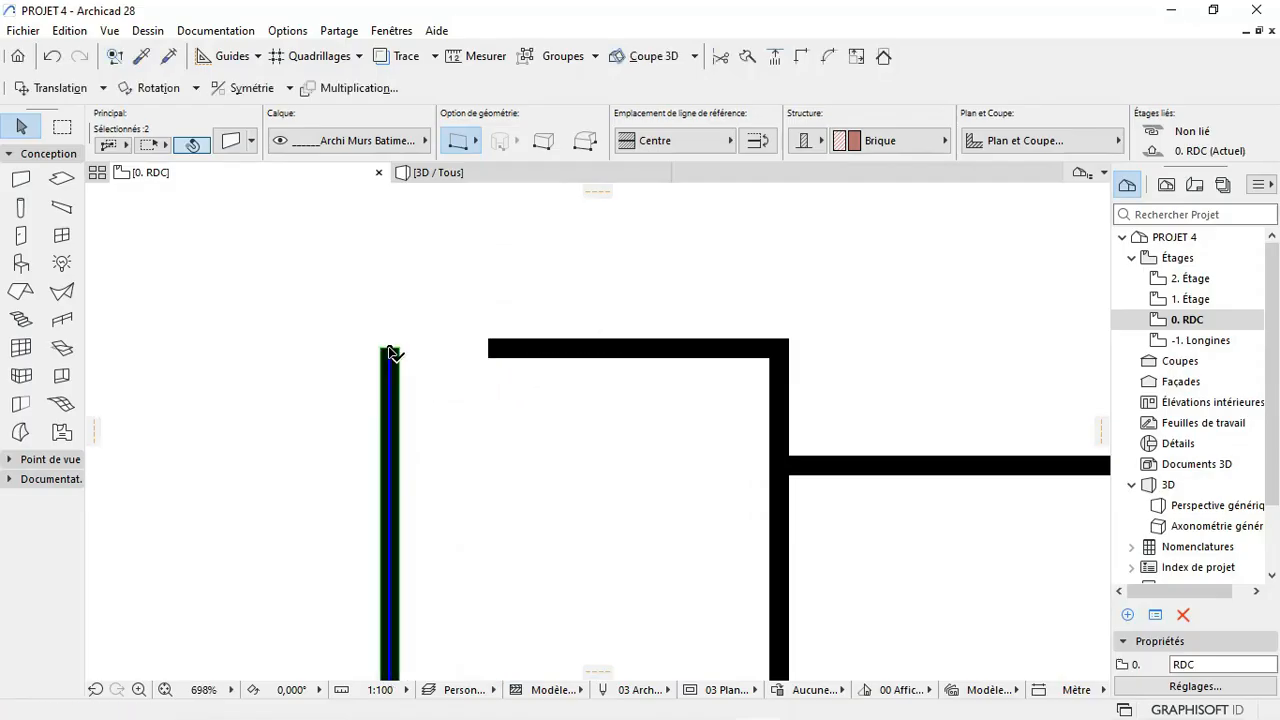
Step: Join the maid room's north wall to the shifted west wall with Intersect so they form a closed corner
click(566, 386)
drag(566, 383, 279, 298)
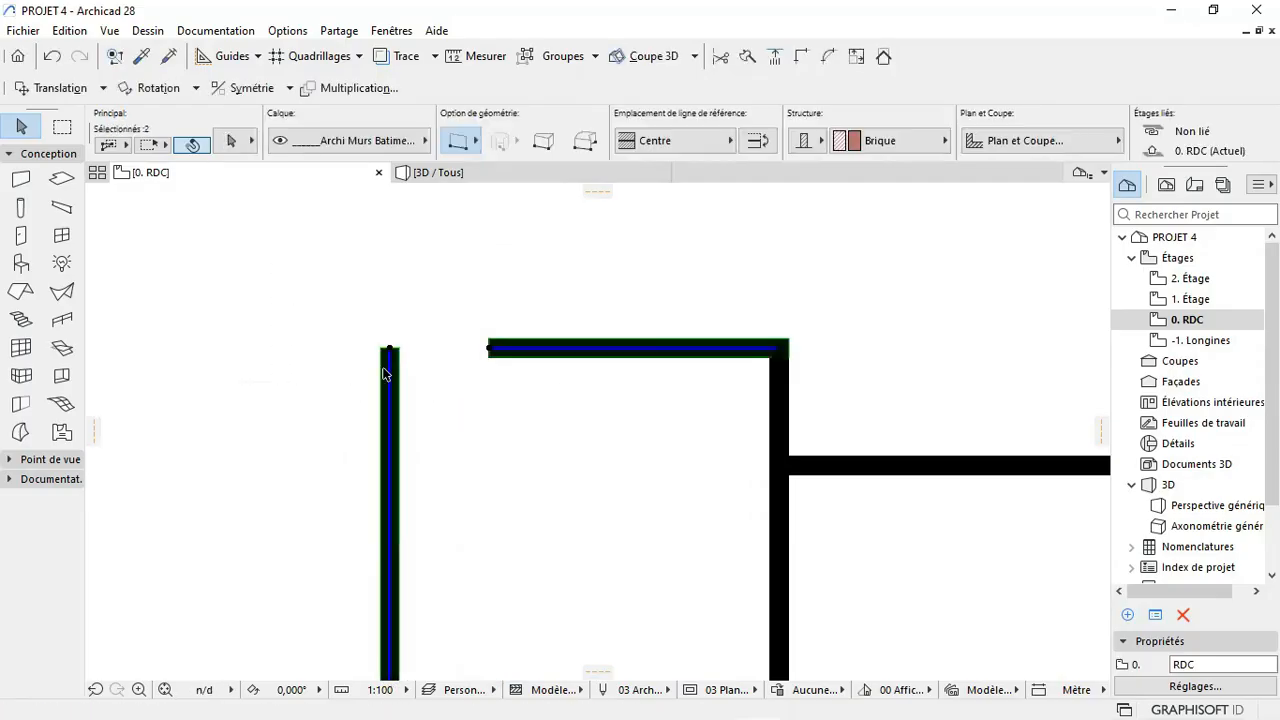
click(806, 57)
scroll(490, 353, down, 4)
scroll(500, 400, down, 2)
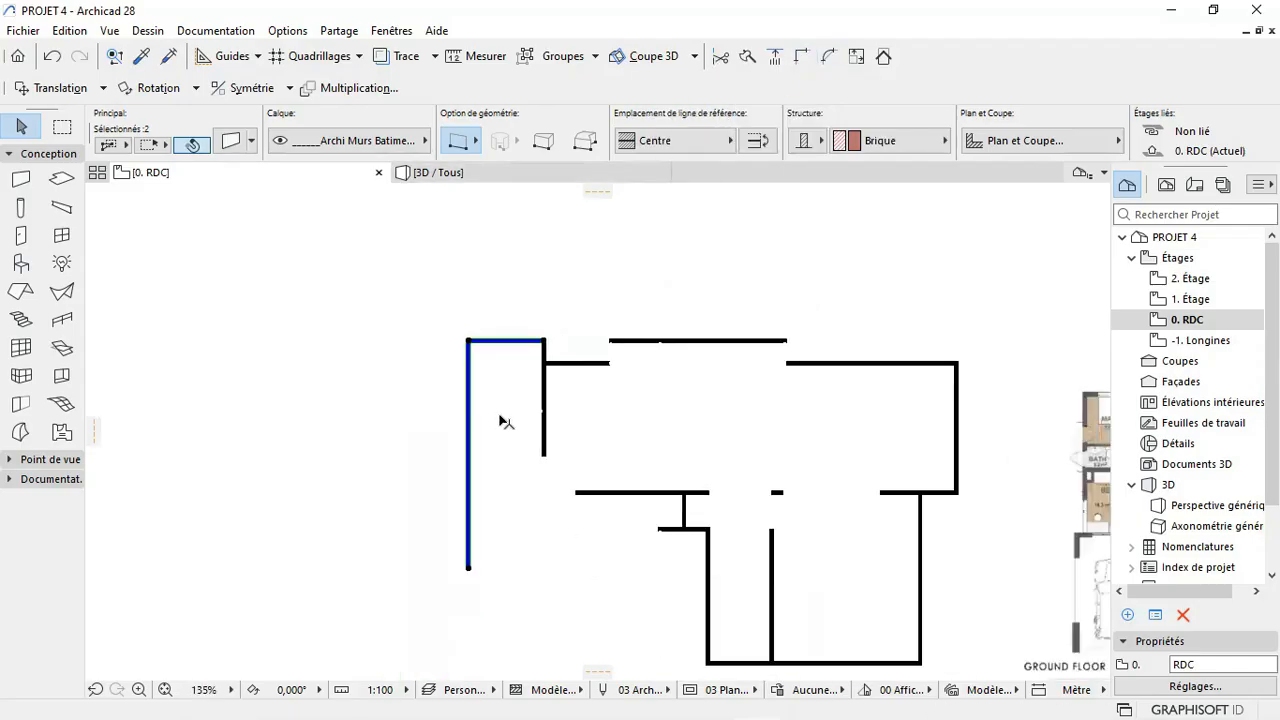
scroll(495, 427, up, 4)
key(Escape)
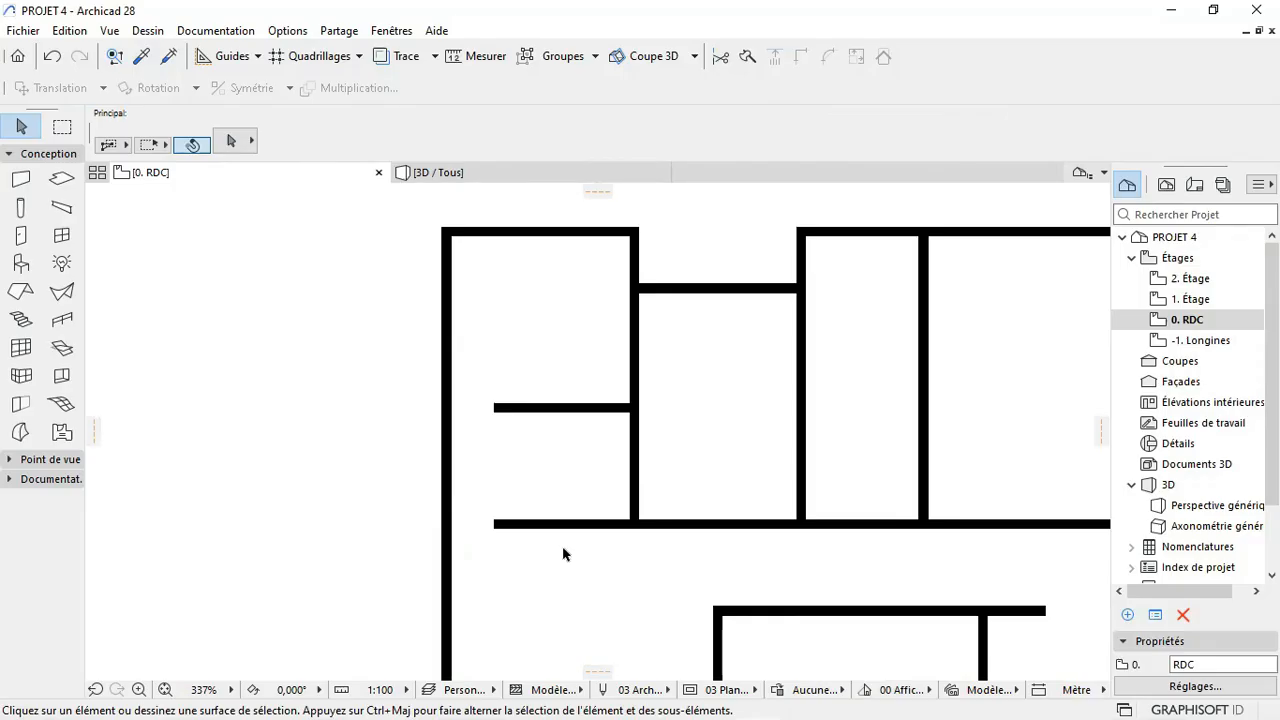
drag(561, 573, 489, 342)
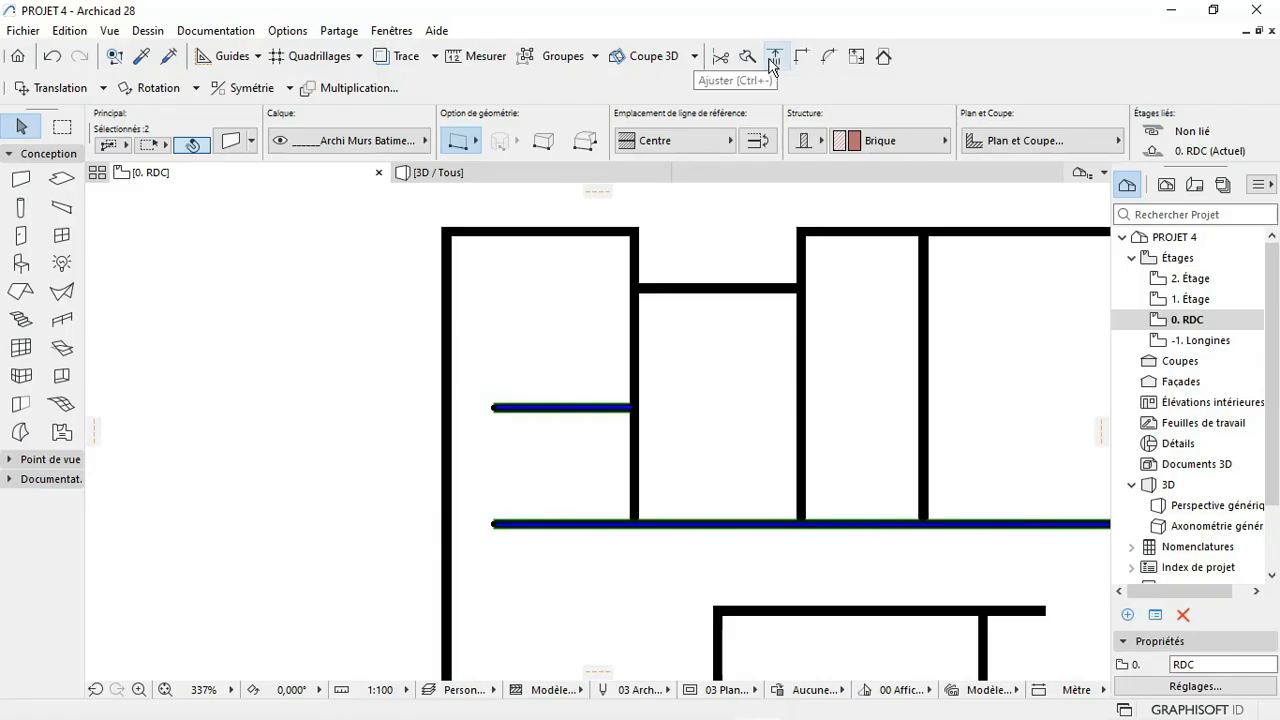
scroll(510, 427, up, 3)
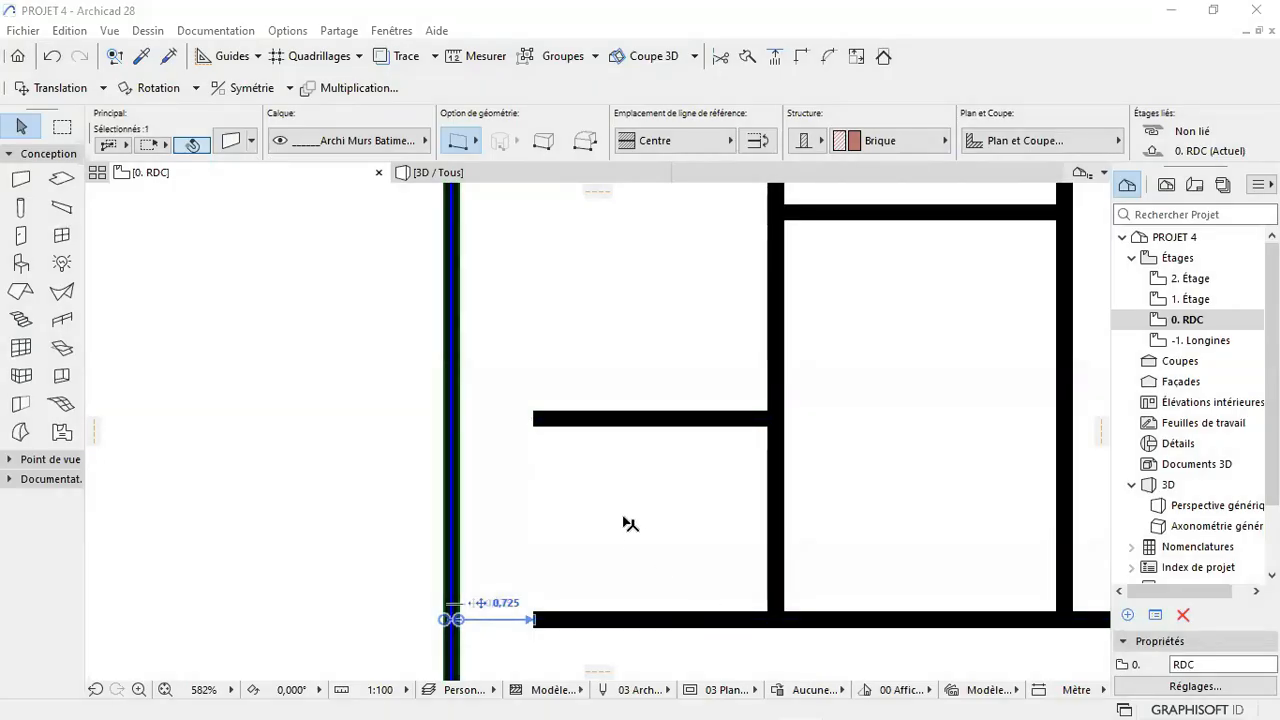
scroll(632, 535, down, 3)
scroll(600, 590, up, 3)
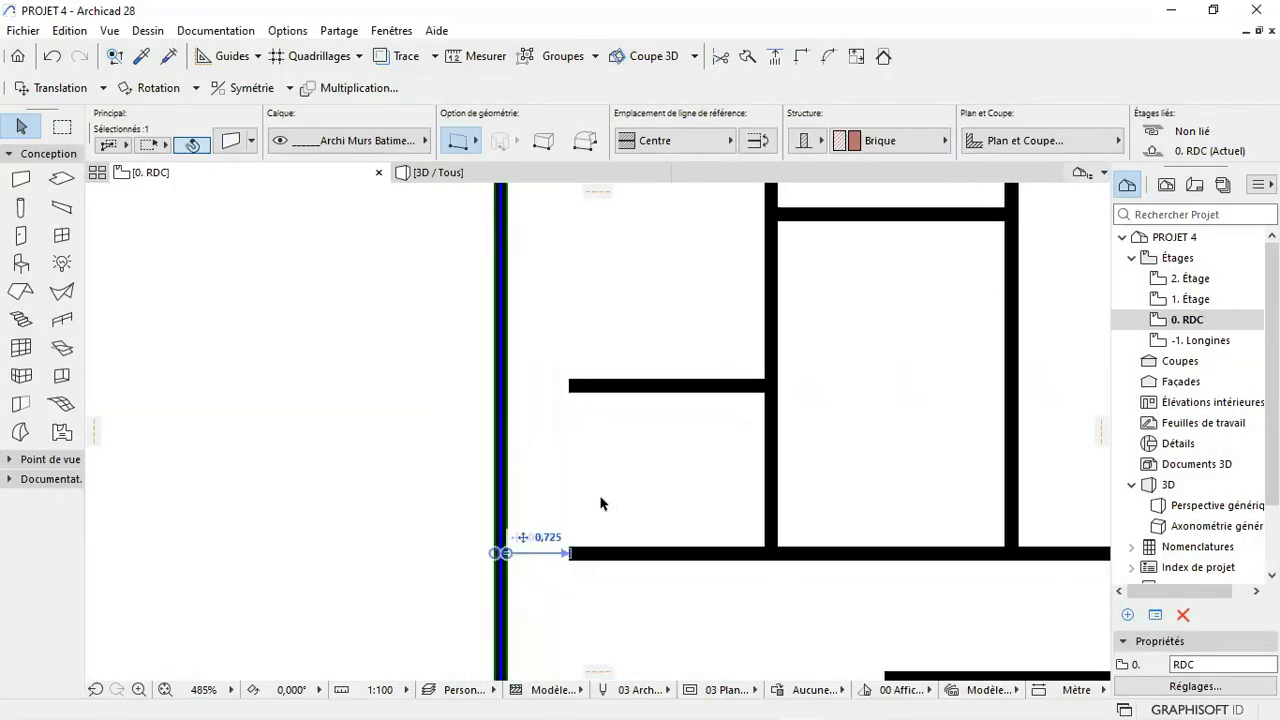
scroll(610, 565, down, 1)
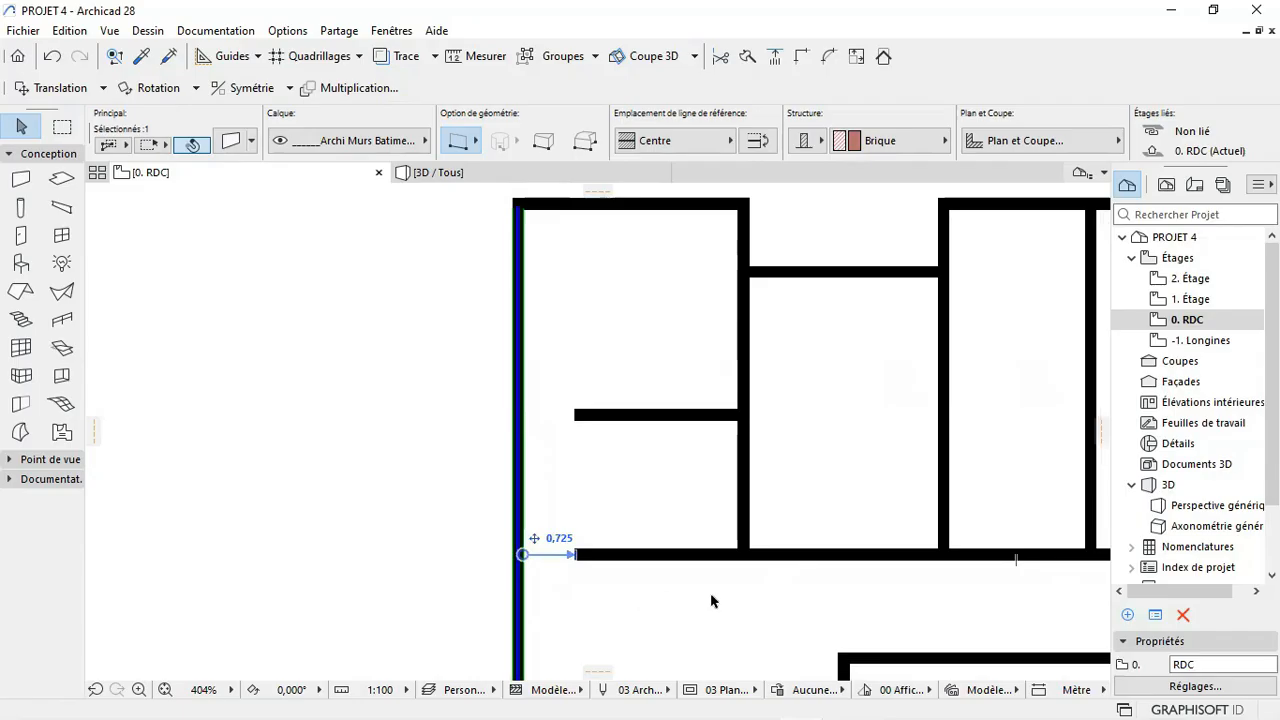
Step: Extend the maid room/bath dividing wall and the bath's south wall to the shifted west wall with Adjust
click(646, 594)
drag(646, 594, 549, 369)
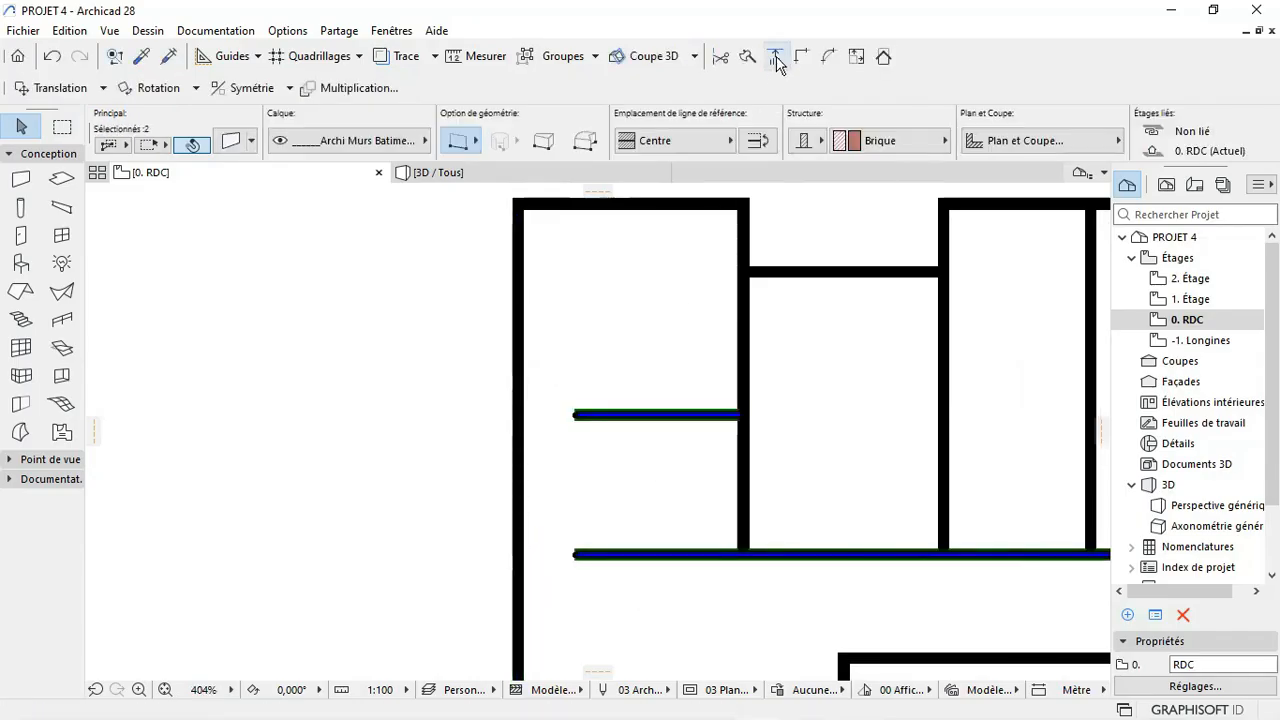
click(776, 58)
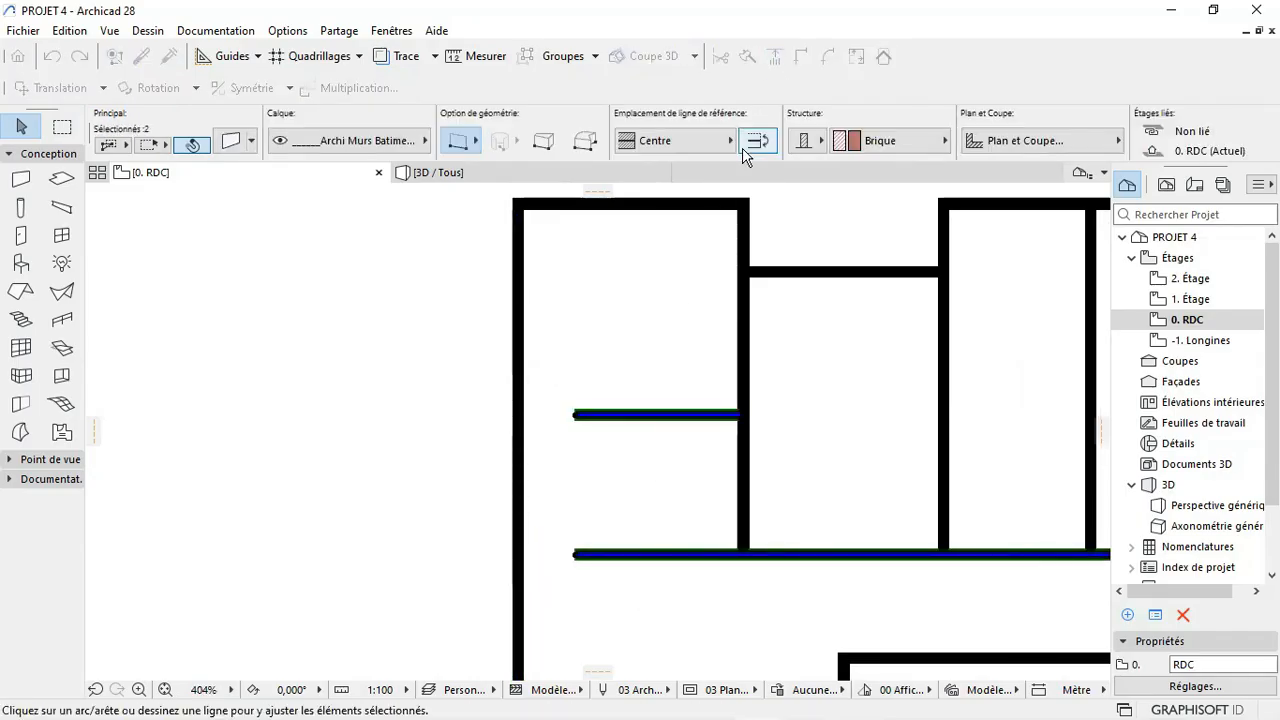
click(521, 418)
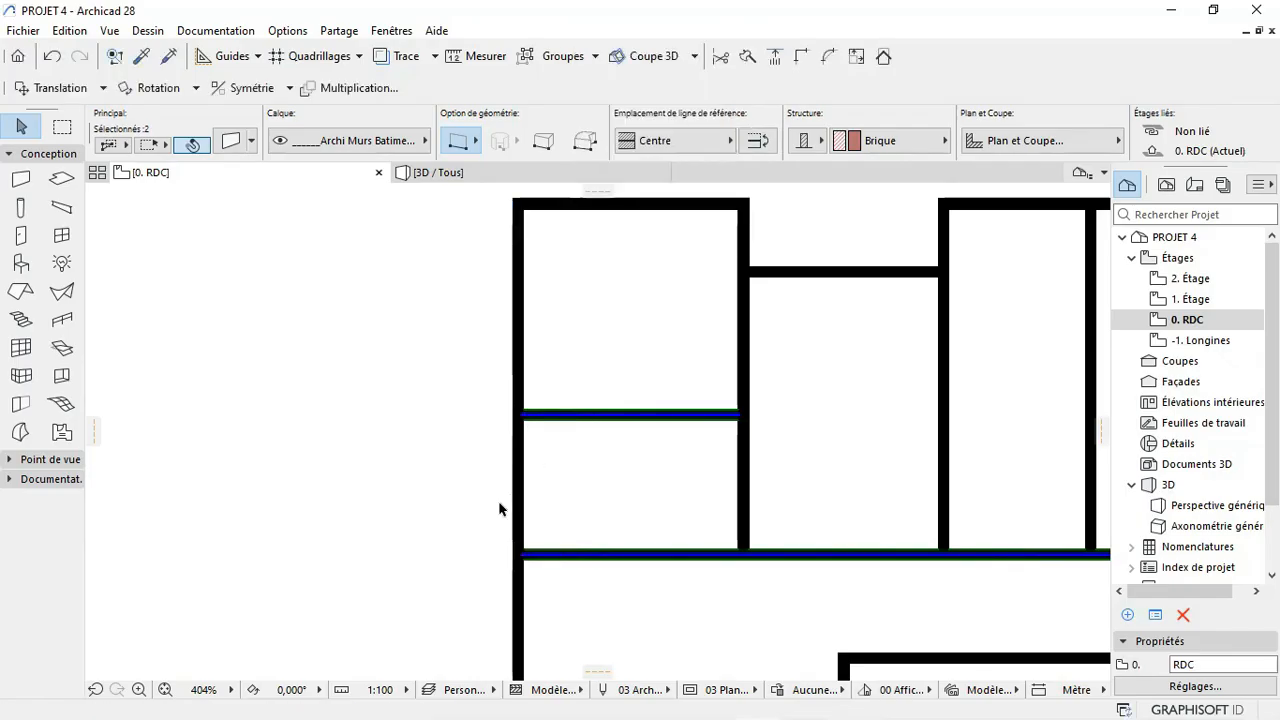
click(600, 478)
Step: Examine the widened maid room and bath against the reference plan and check distances from their dividing wall
scroll(591, 434, down, 4)
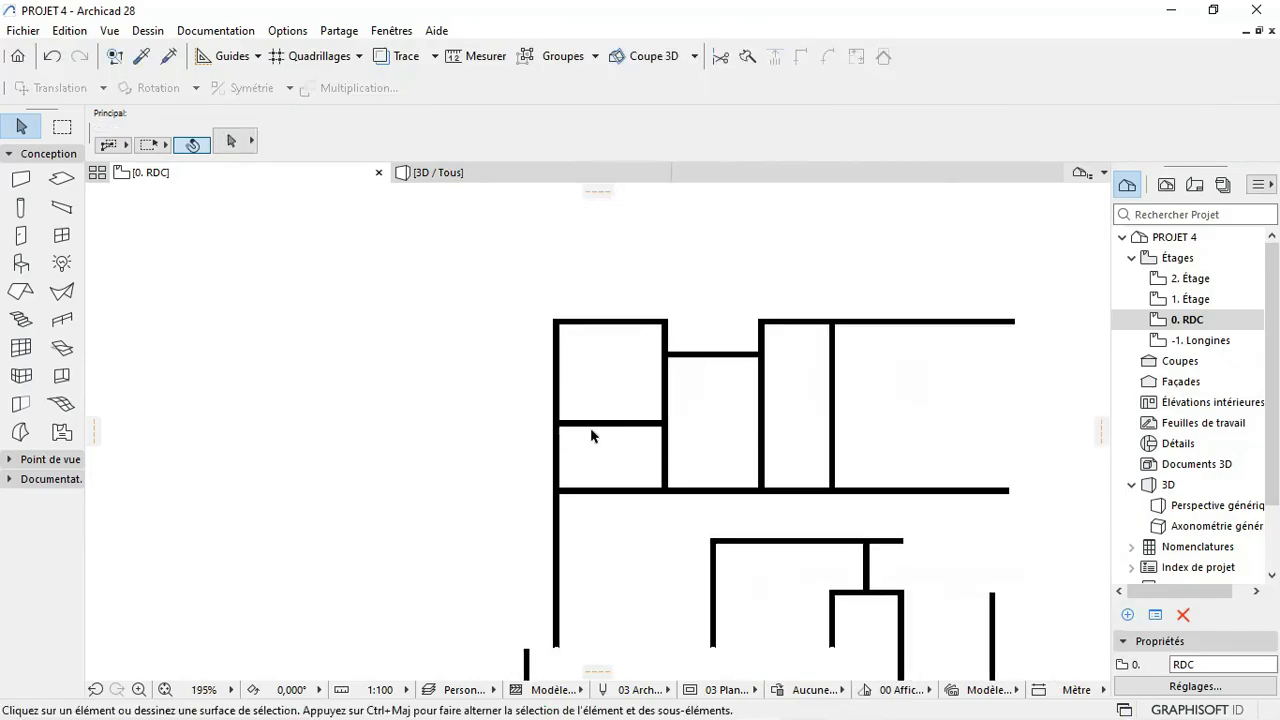
scroll(600, 420, up, 2)
scroll(505, 413, down, 4)
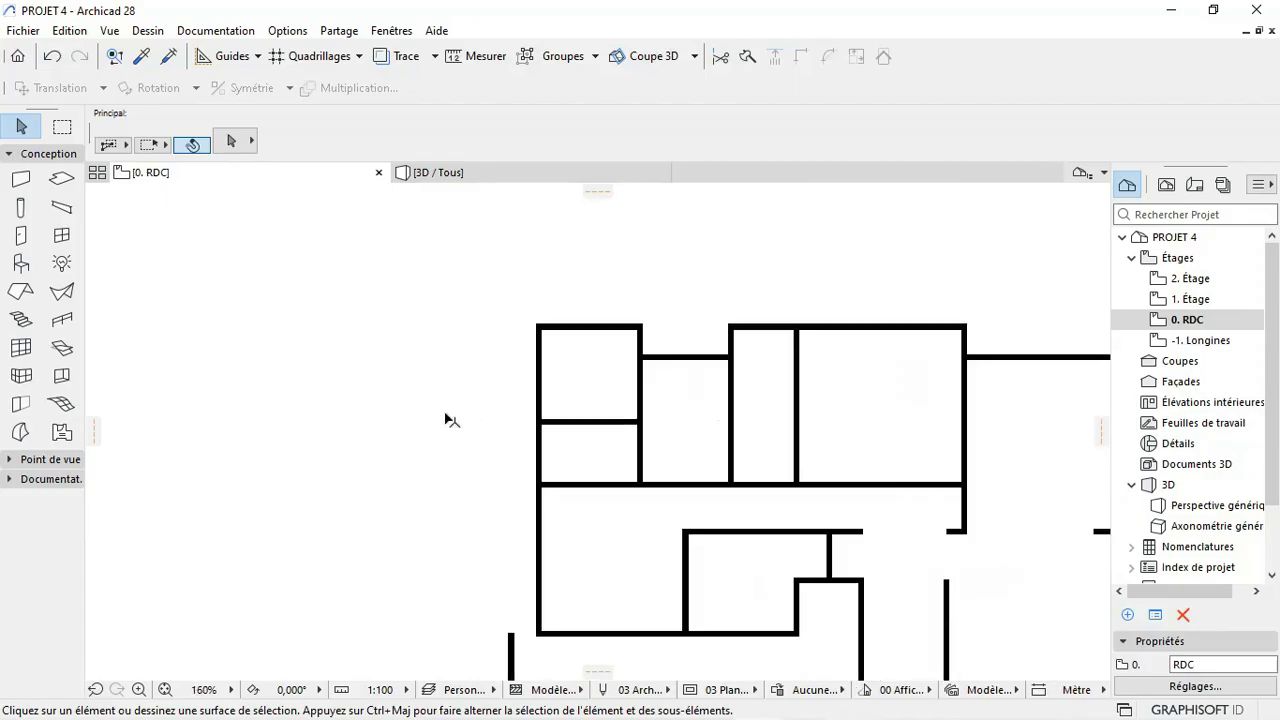
scroll(890, 428, up, 4)
scroll(786, 443, down, 3)
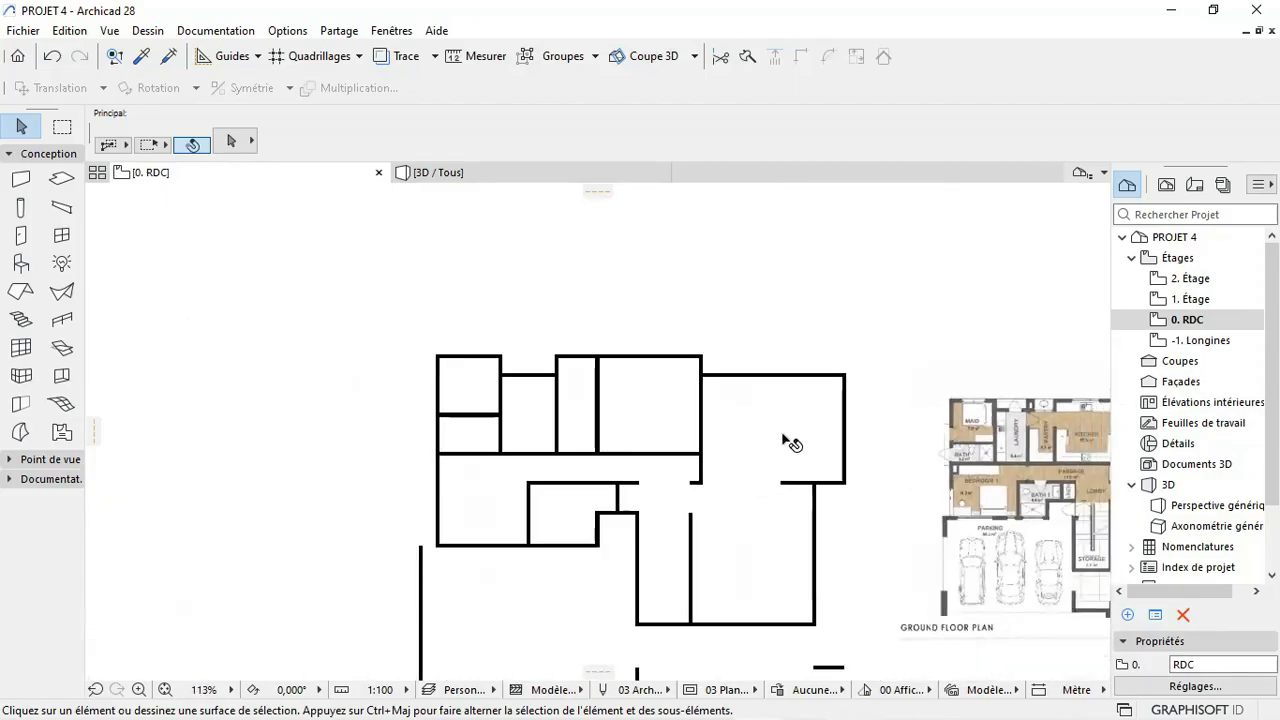
scroll(503, 409, up, 6)
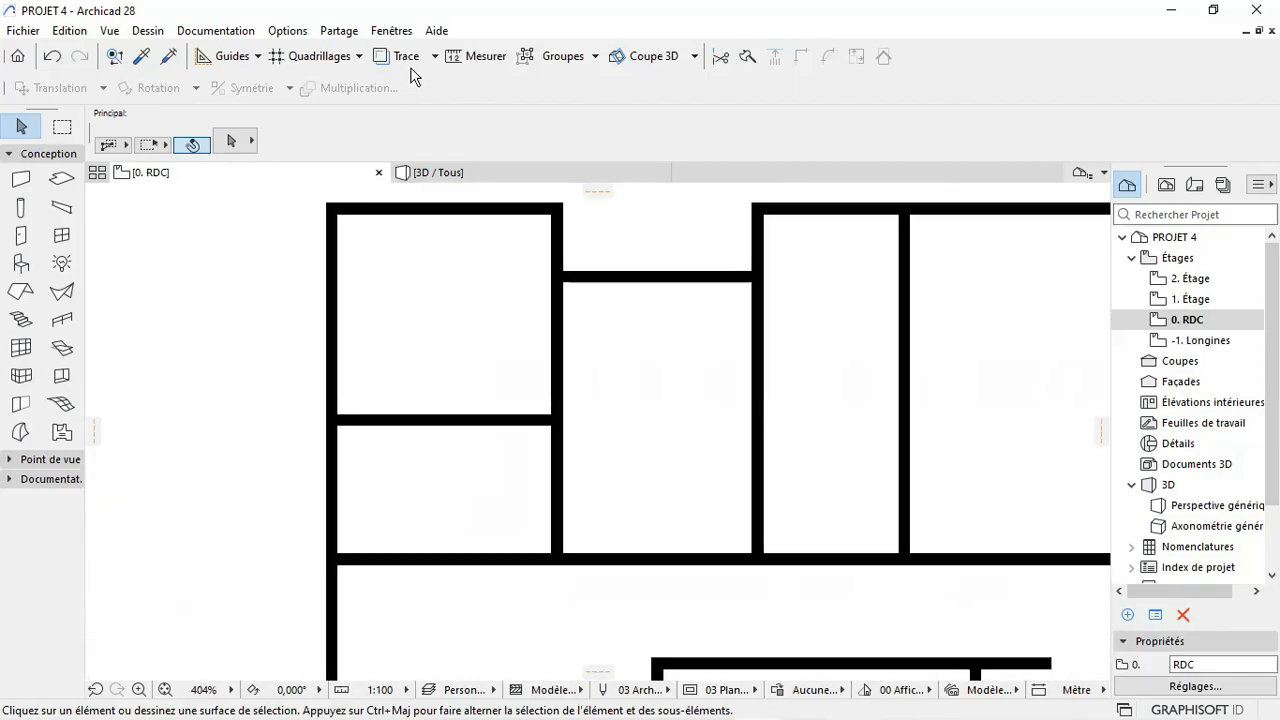
click(478, 60)
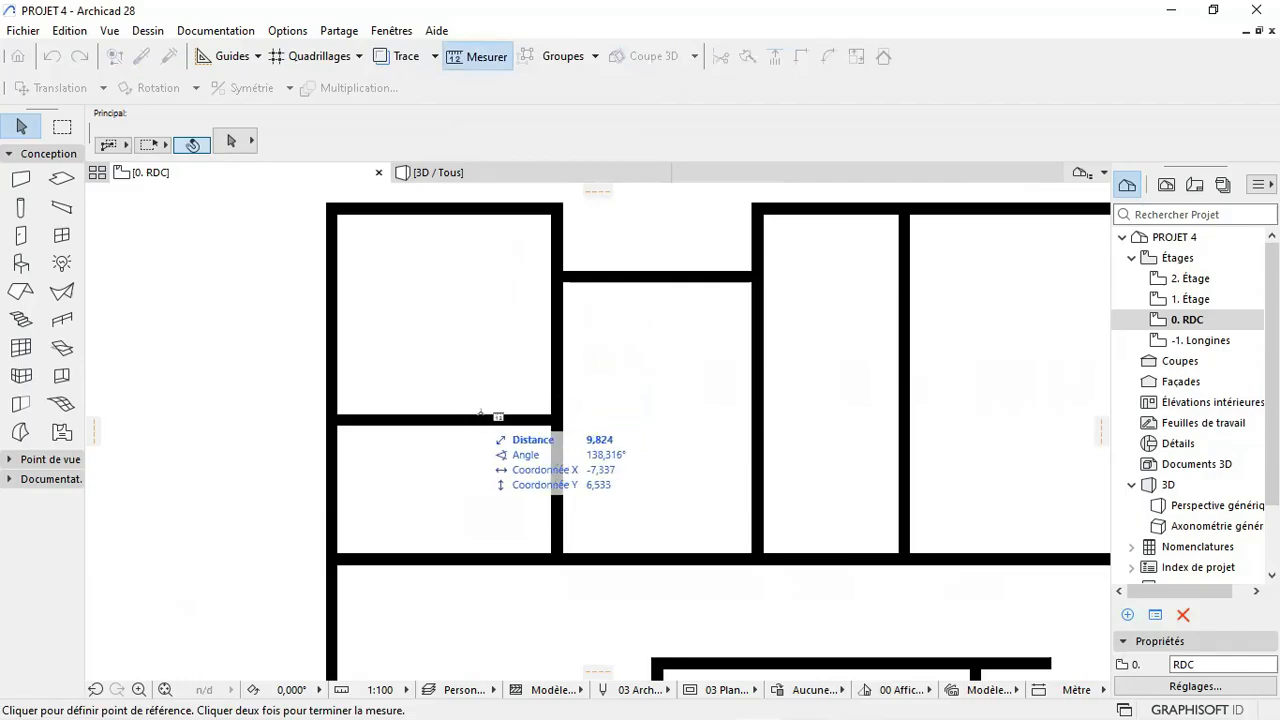
click(537, 418)
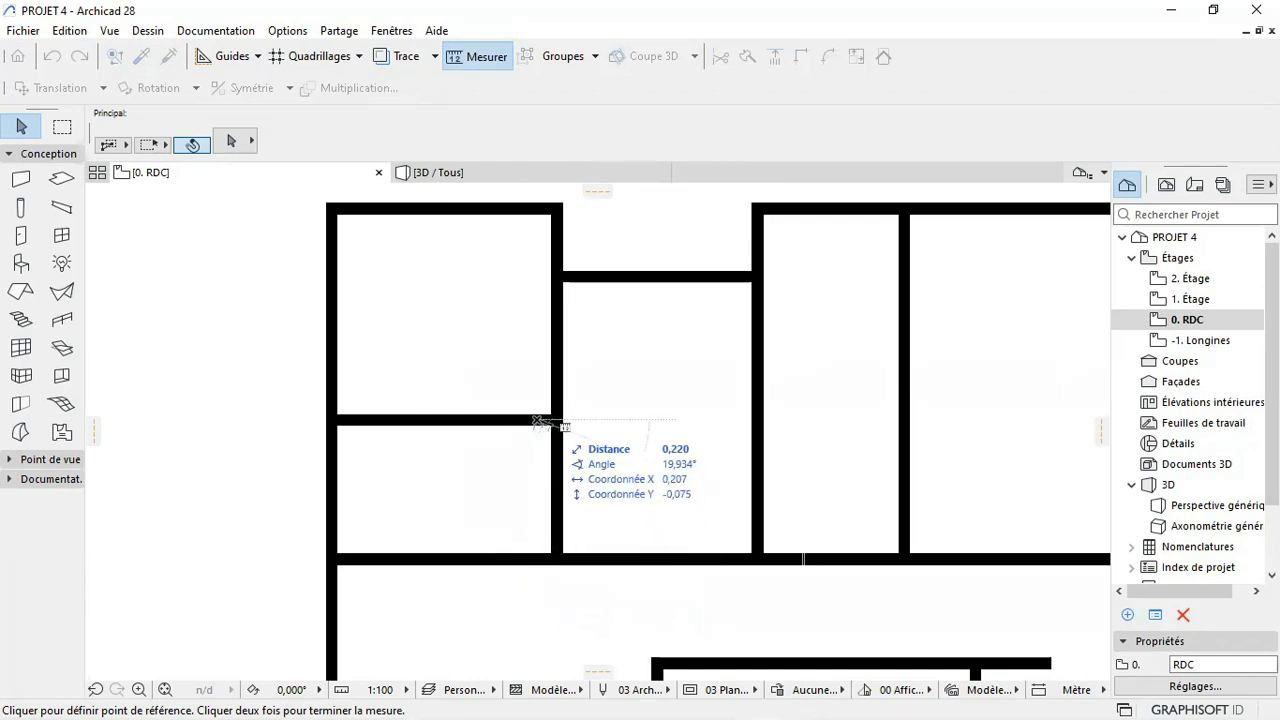
key(Escape)
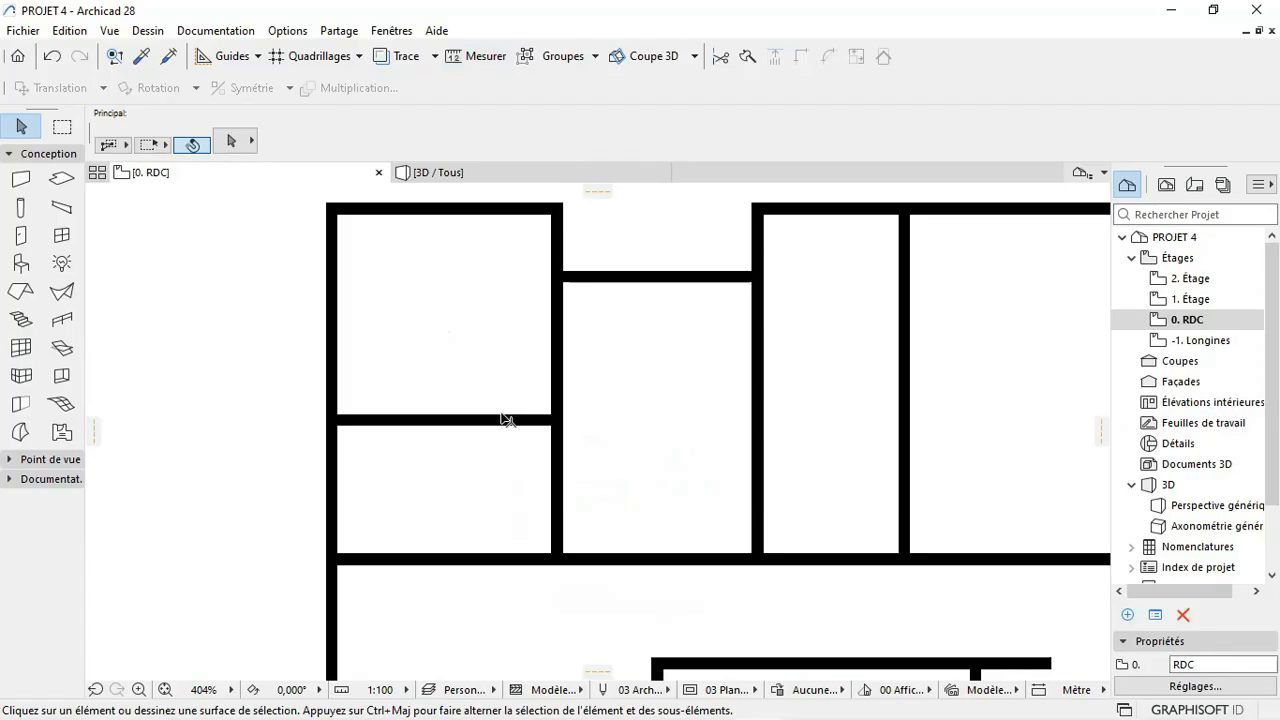
Step: Move the wall dividing the maid room and bath 0.35 m south
click(505, 420)
key(ctrl+d)
scroll(555, 440, up, 1)
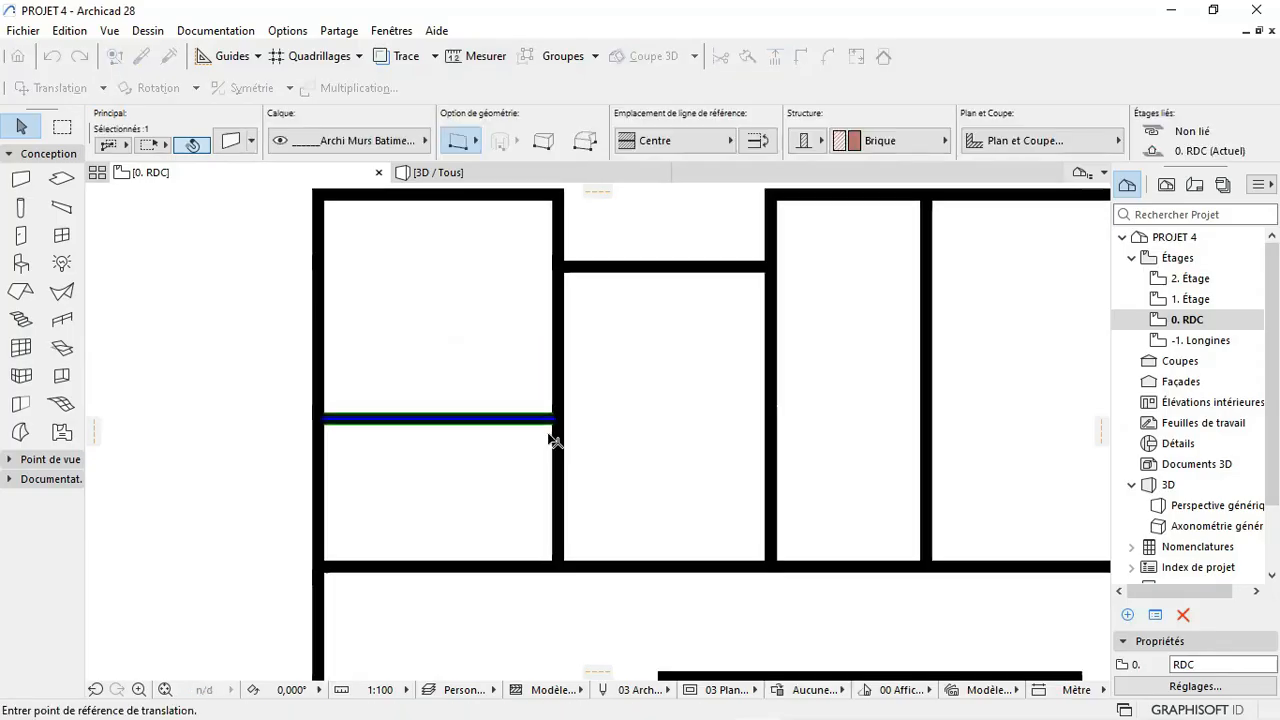
scroll(555, 440, up, 2)
click(564, 409)
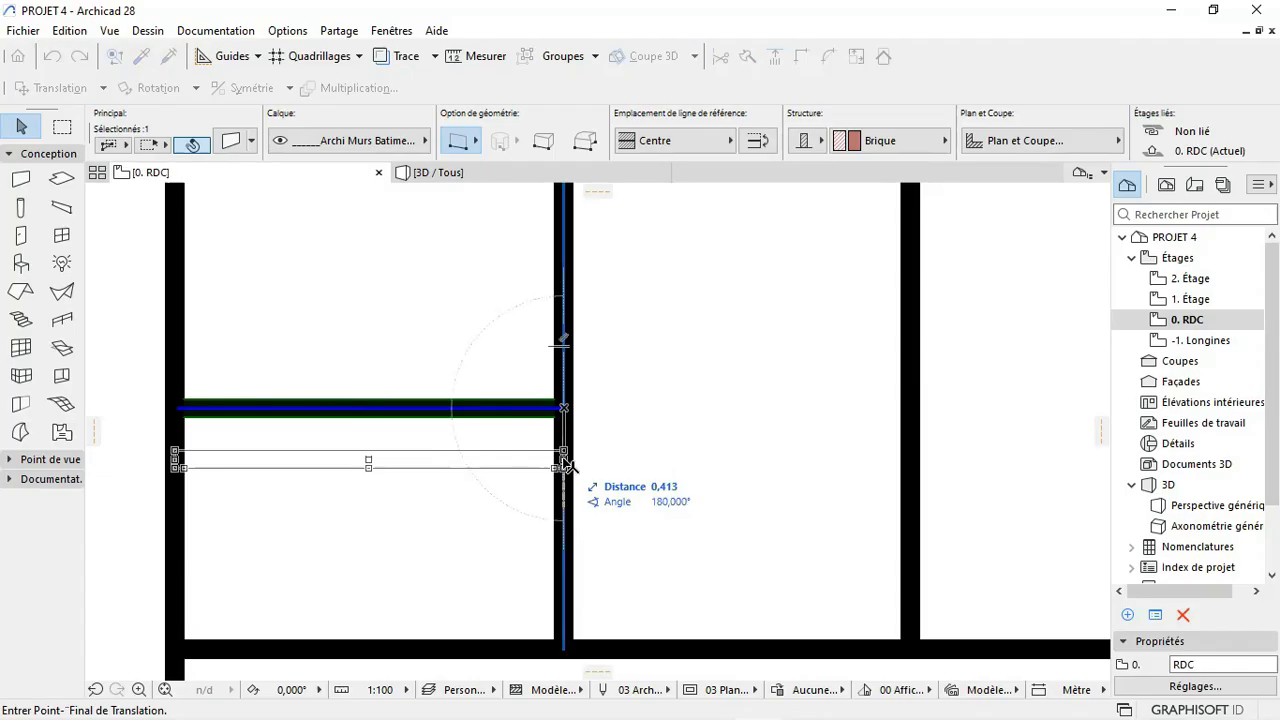
text(0,35)
key(Return)
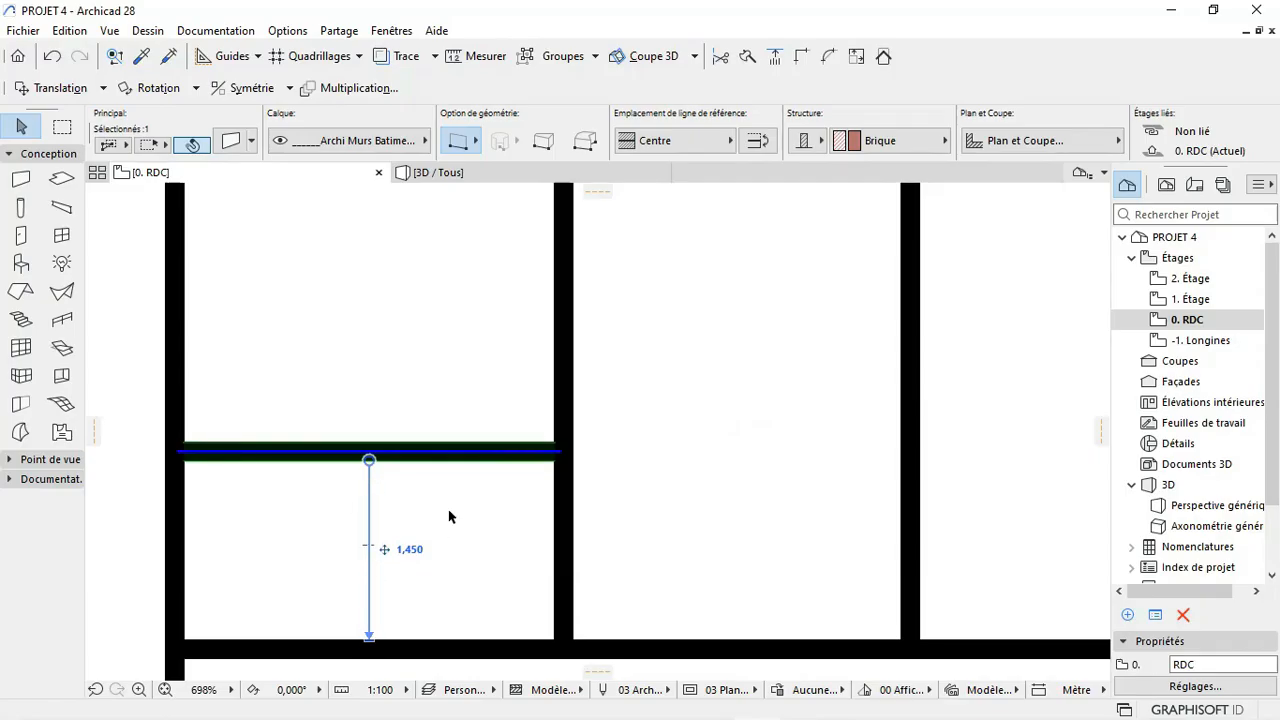
Step: Move the wall dividing the maid room and bath back north by 0.1 m
key(ctrl+d)
click(564, 457)
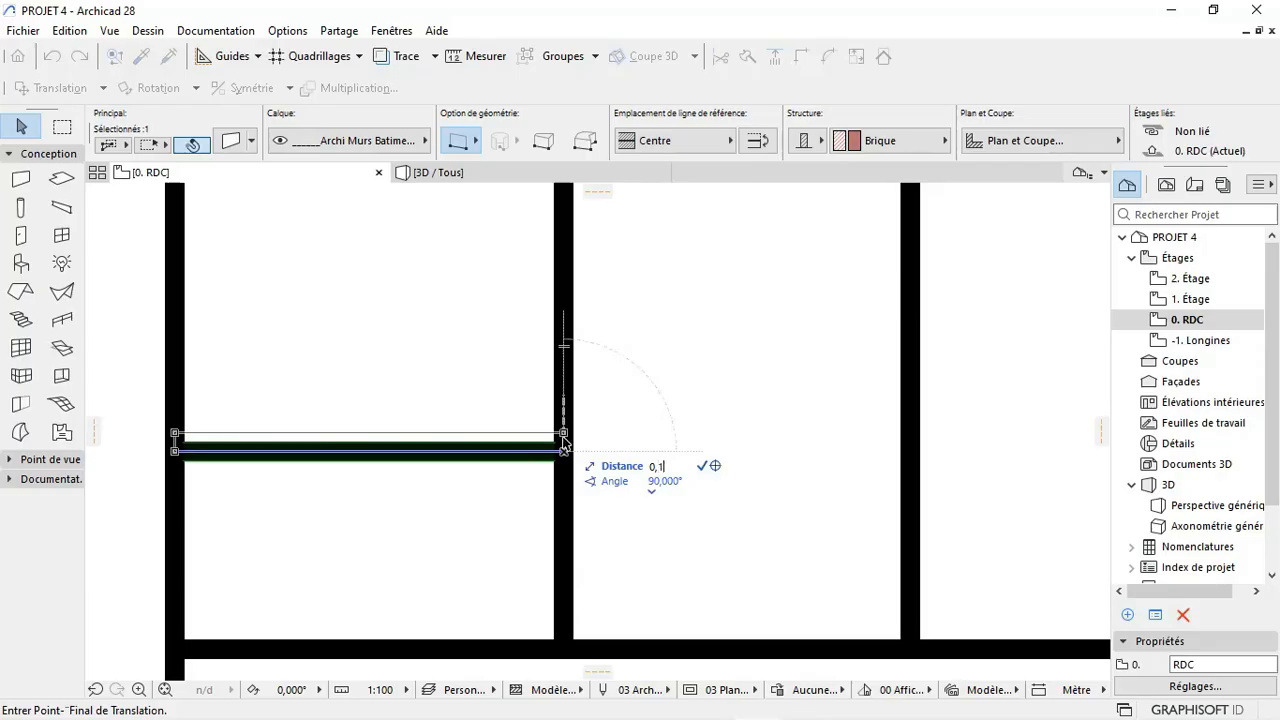
text(0,1)
key(Return)
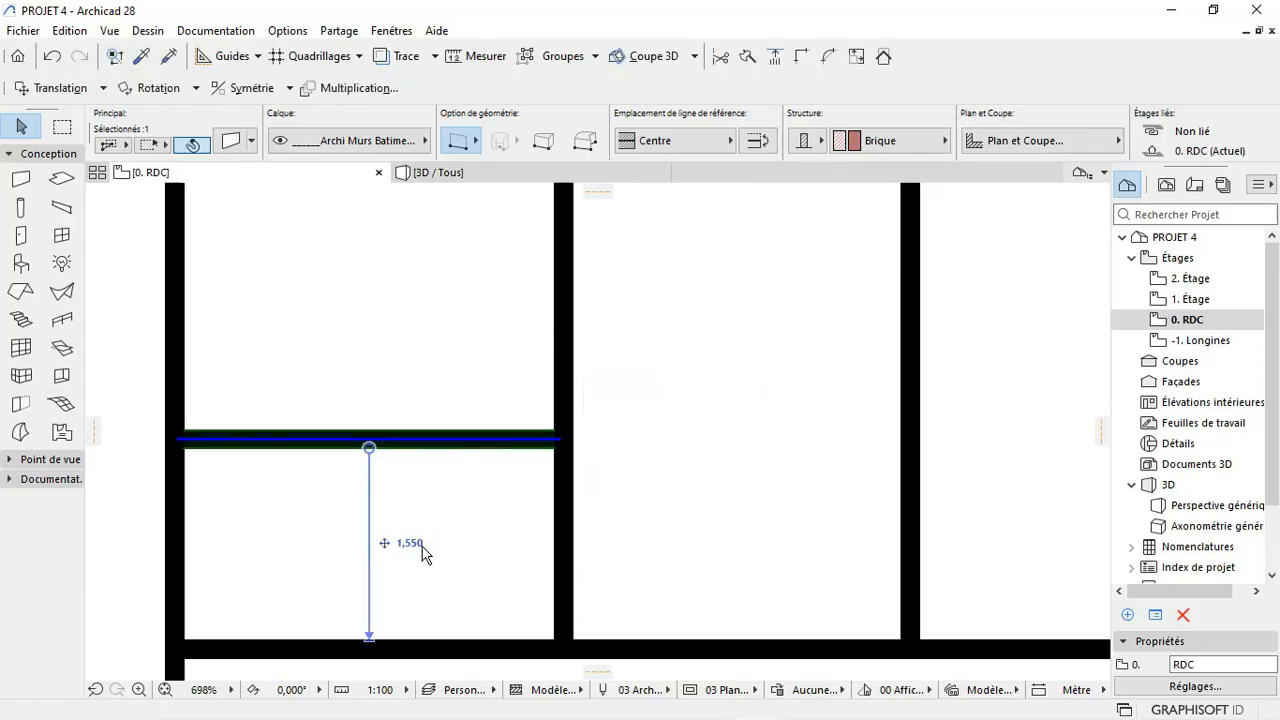
key(Escape)
scroll(472, 518, down, 6)
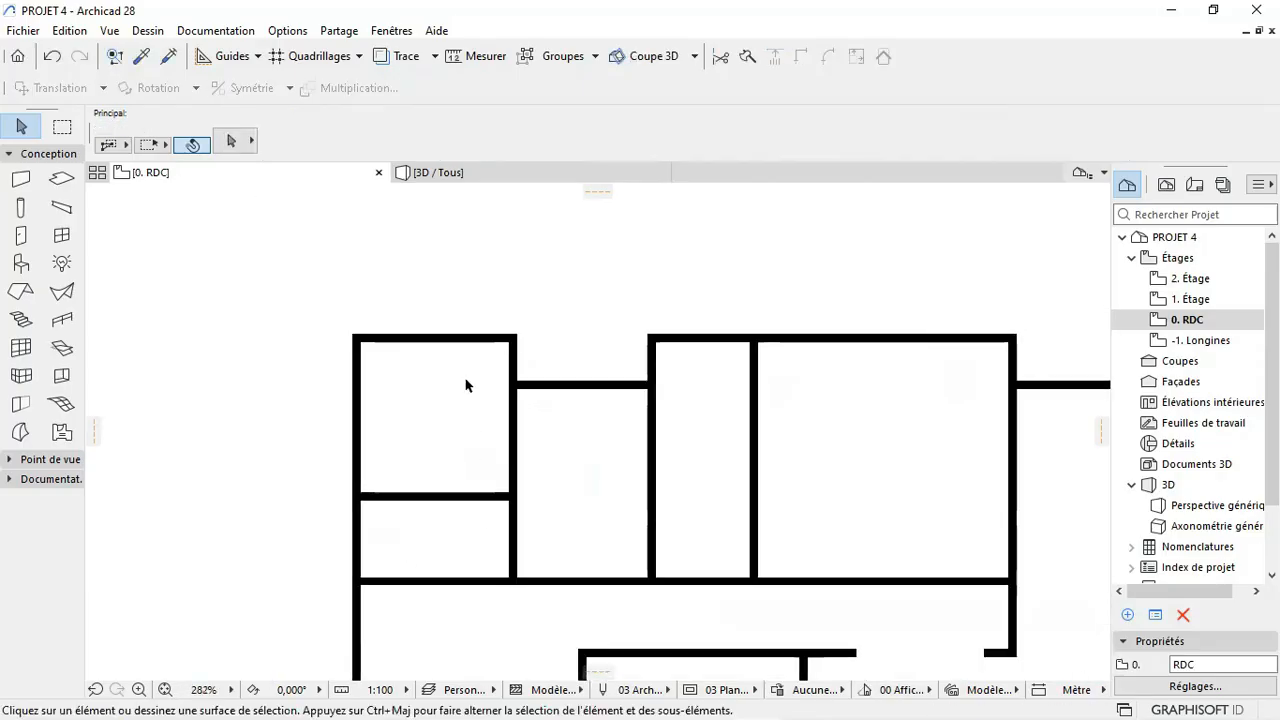
Step: Check the maid room's inner distances from its dividing wall with the Wall tool and compare the room with the reference plan
scroll(449, 353, up, 4)
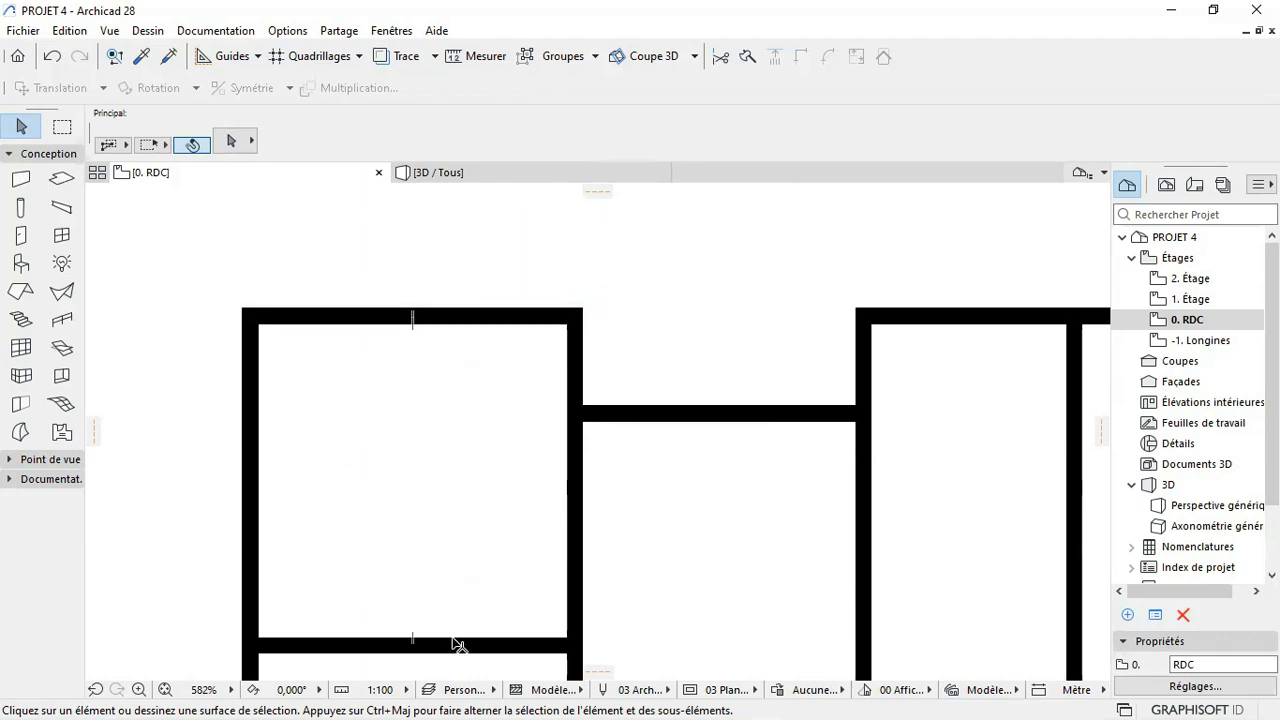
click(20, 179)
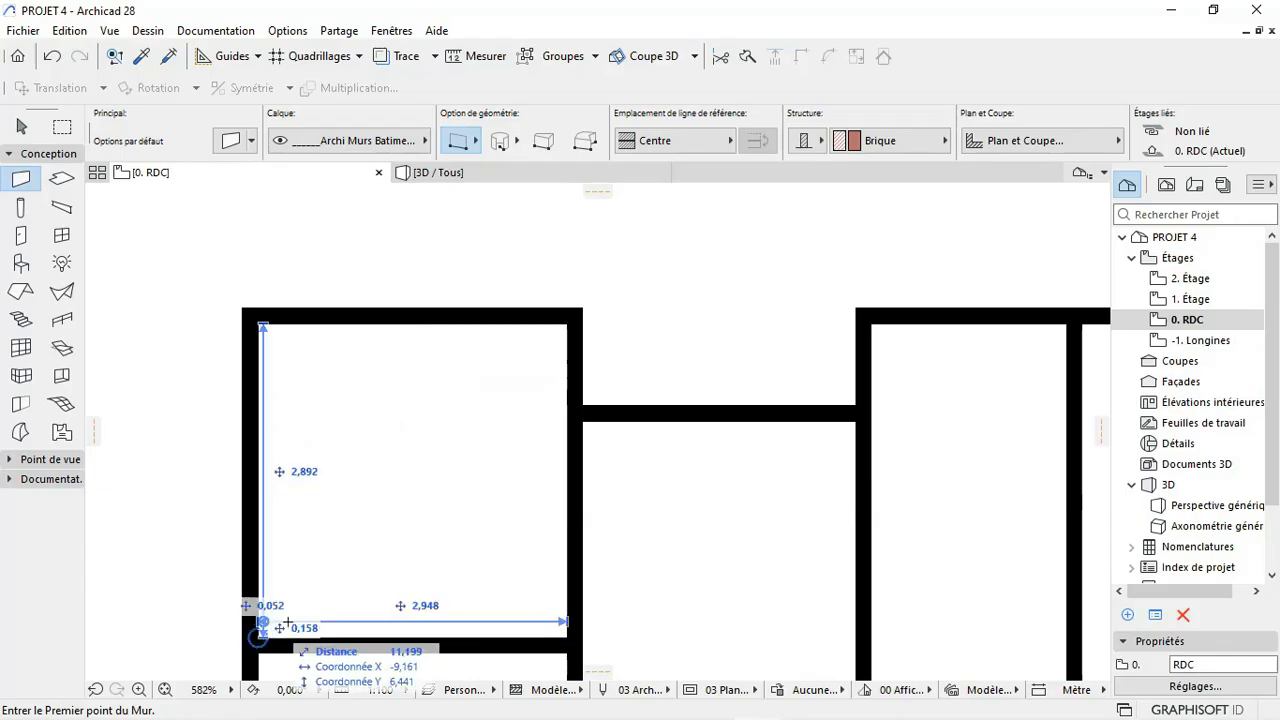
scroll(295, 505, down, 5)
scroll(295, 500, down, 3)
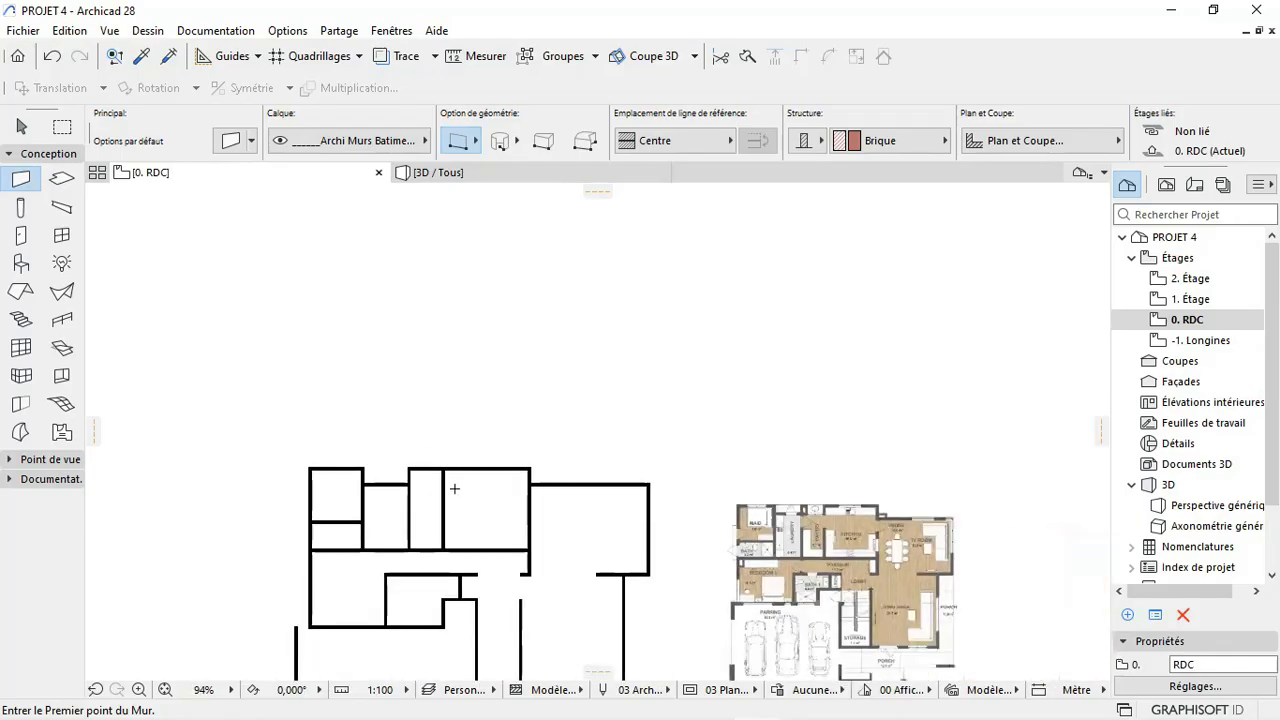
scroll(325, 525, up, 3)
scroll(334, 431, down, 2)
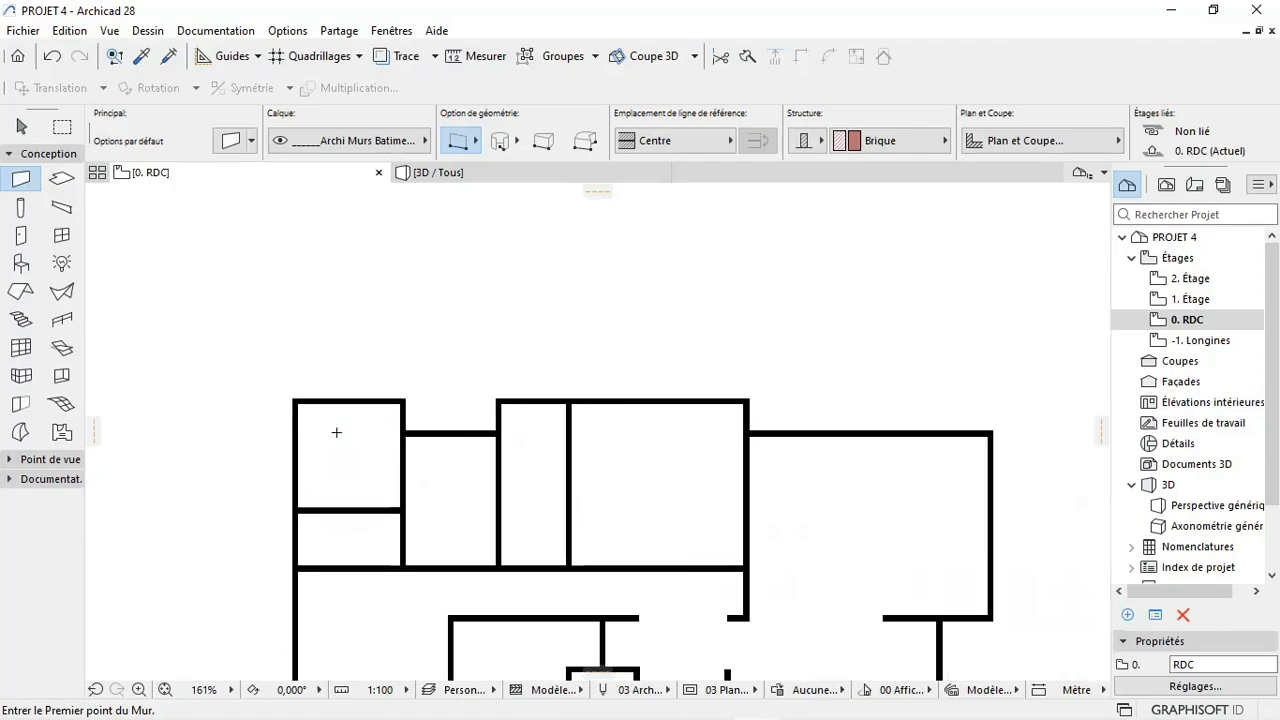
scroll(567, 535, up, 1)
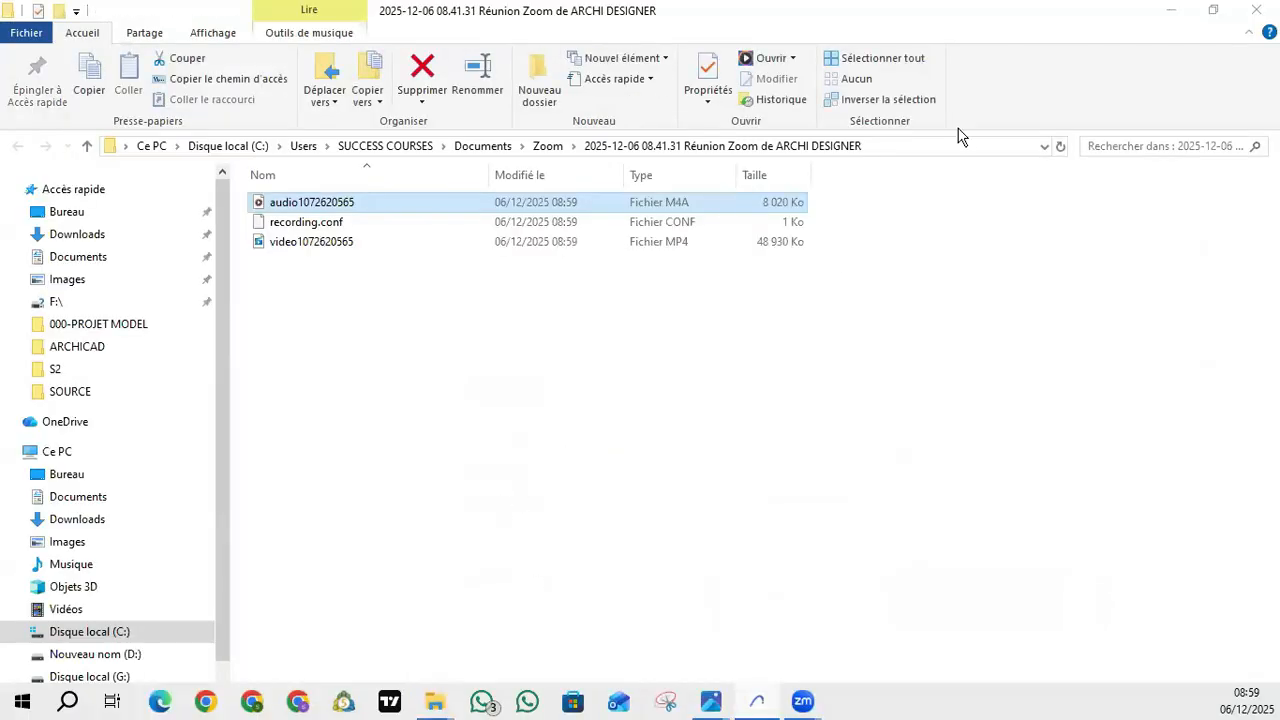
Step: Close the file explorer window showing the meeting recording folder and return to the Archicad ground-floor plan
click(1172, 12)
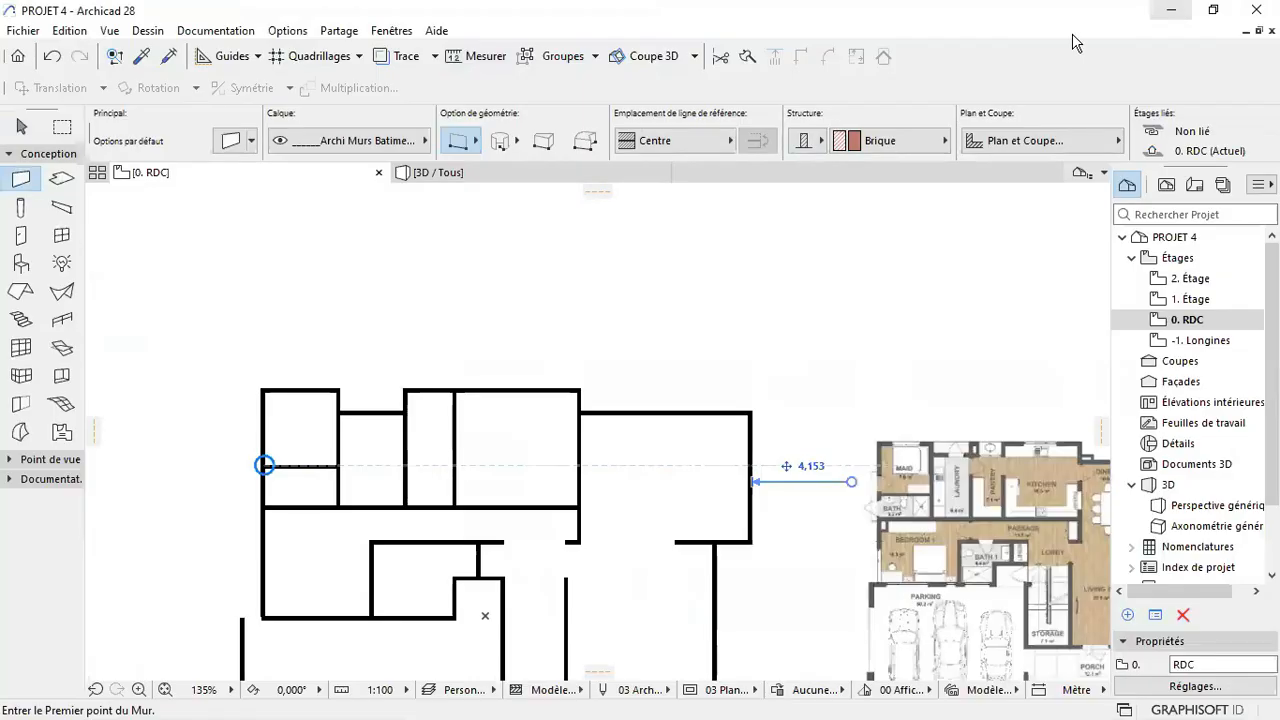
scroll(428, 423, down, 2)
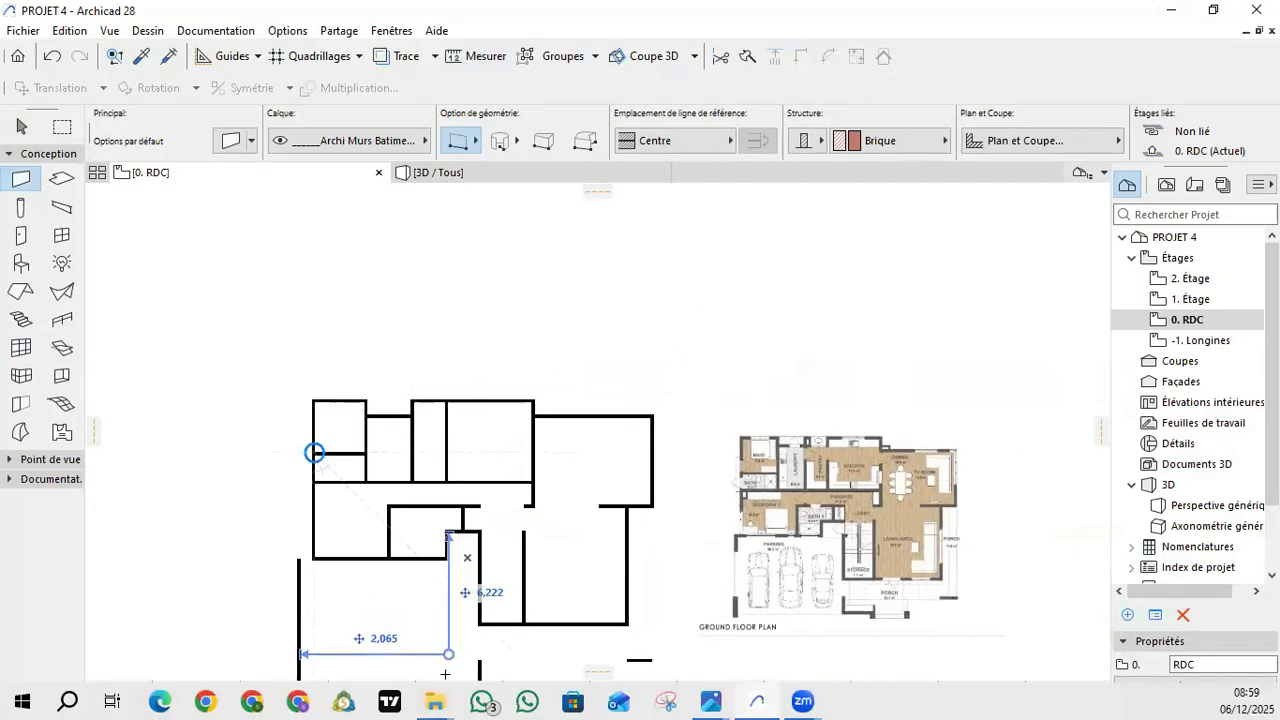
mouse_move(435, 701)
click(579, 594)
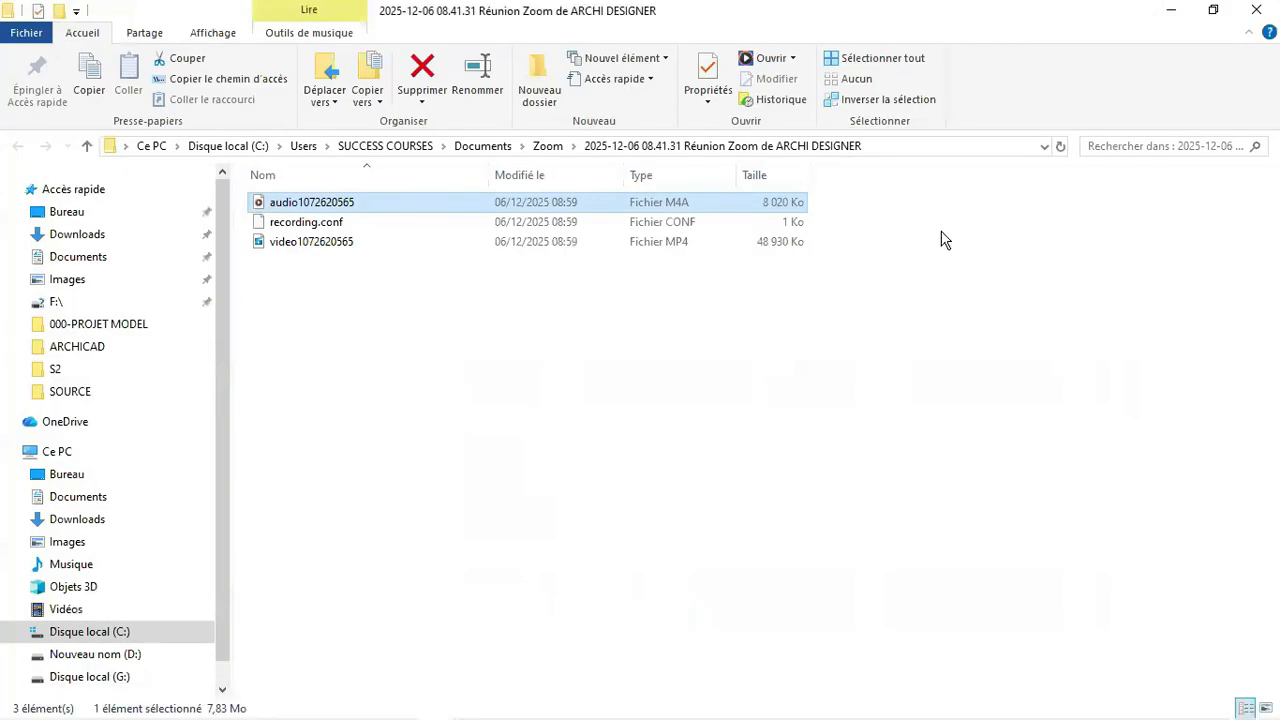
click(1256, 10)
Step: Compare the drawn bath, laundry and pantry spaces with the reference ground-floor plan
scroll(443, 519, down, 2)
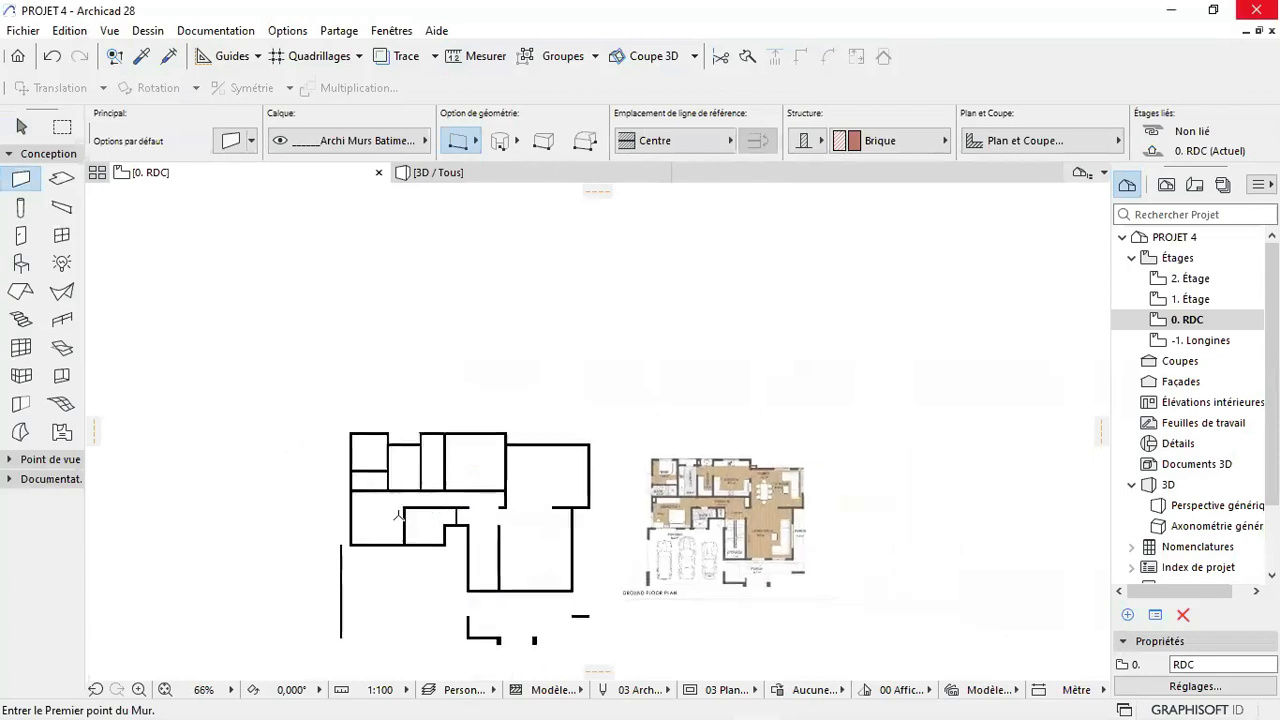
scroll(443, 519, up, 4)
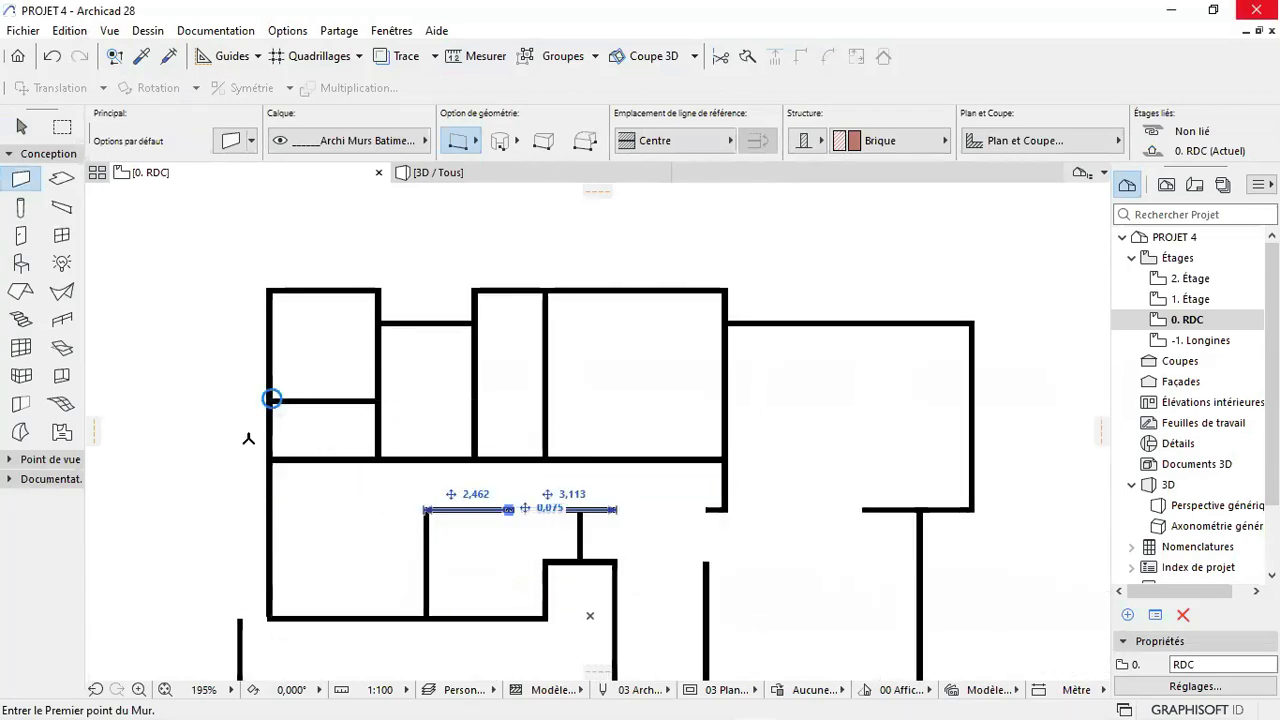
scroll(715, 300, down, 3)
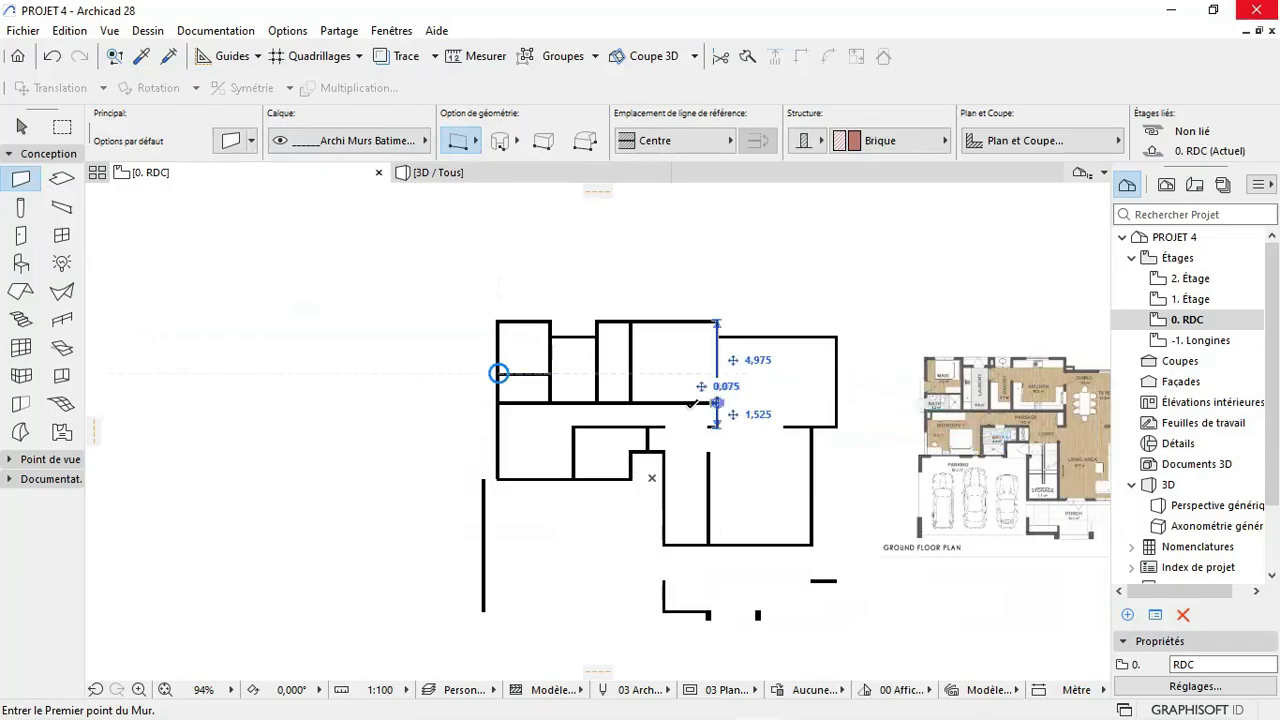
scroll(1010, 335, up, 2)
scroll(941, 383, up, 3)
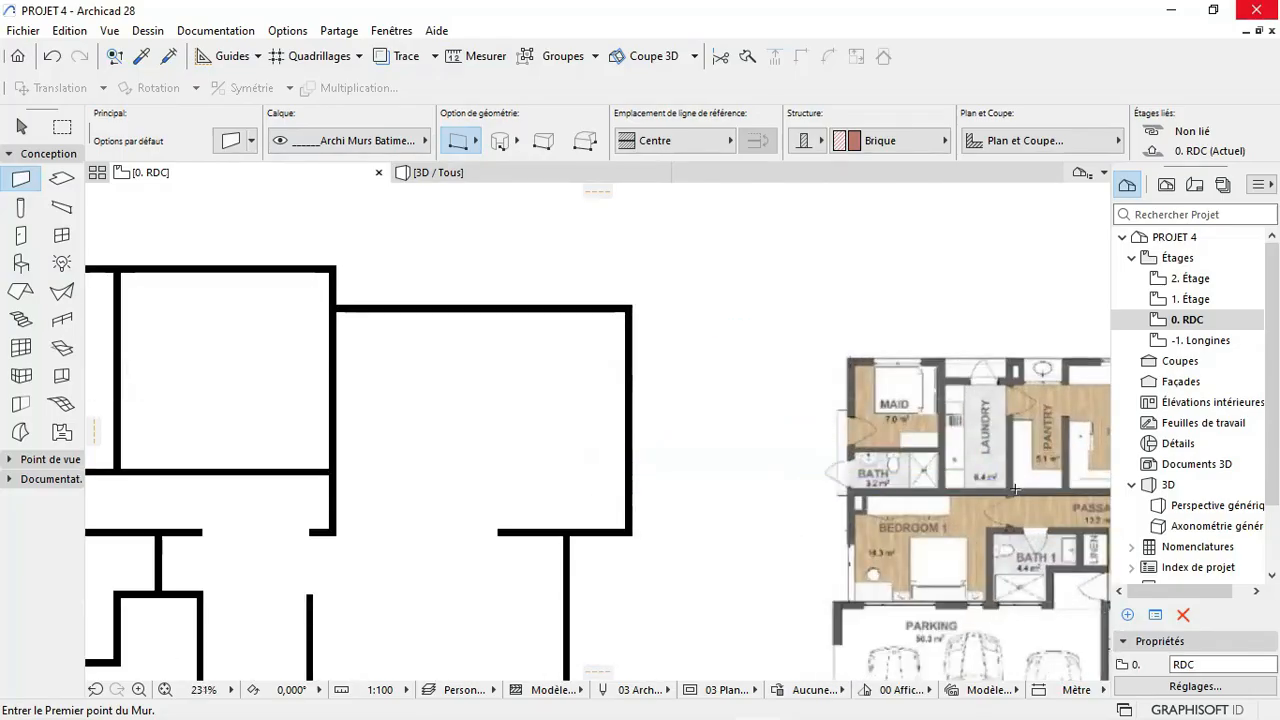
scroll(997, 490, down, 2)
scroll(655, 455, down, 2)
scroll(366, 420, up, 5)
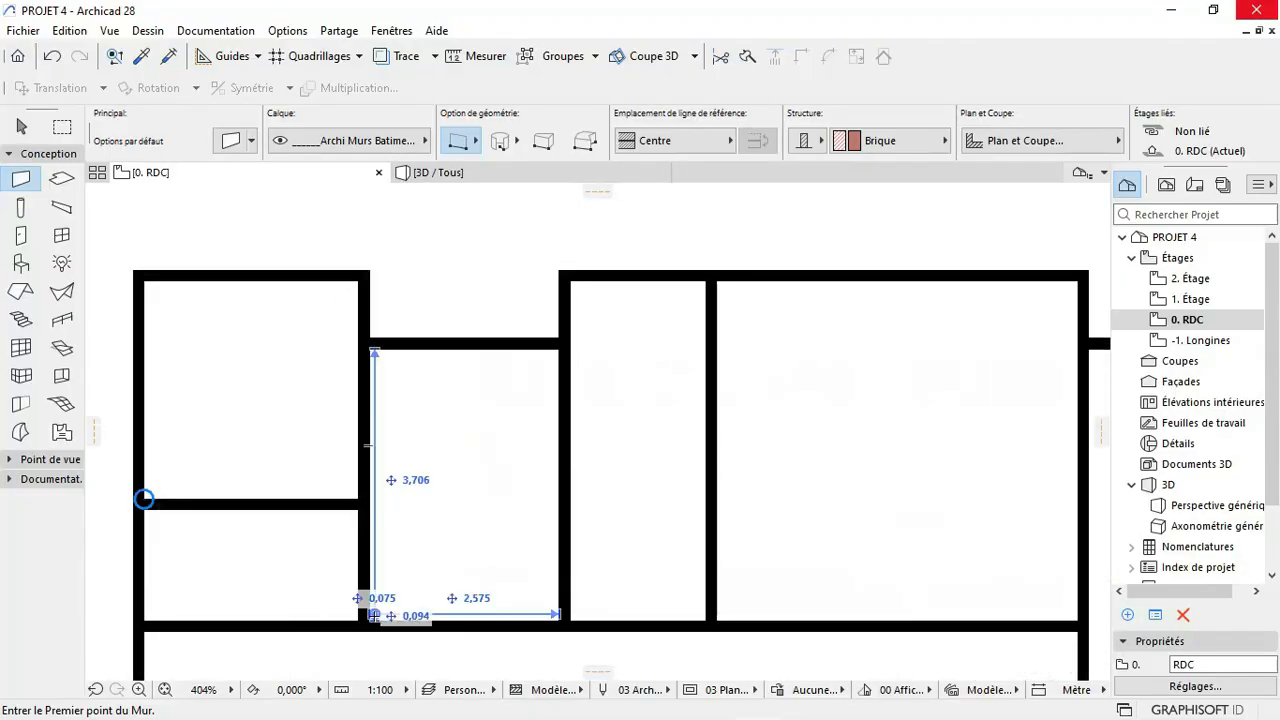
Step: Measure the laundry room's depth and width between its inner wall faces
click(498, 64)
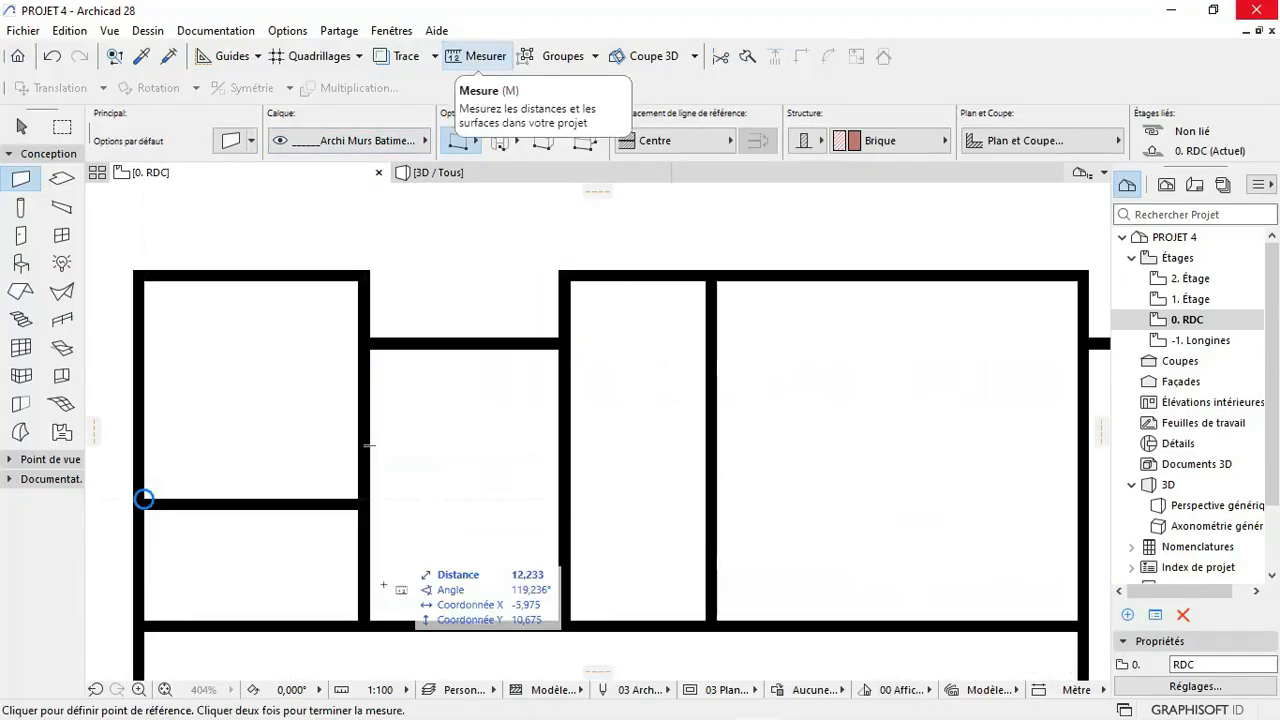
click(369, 622)
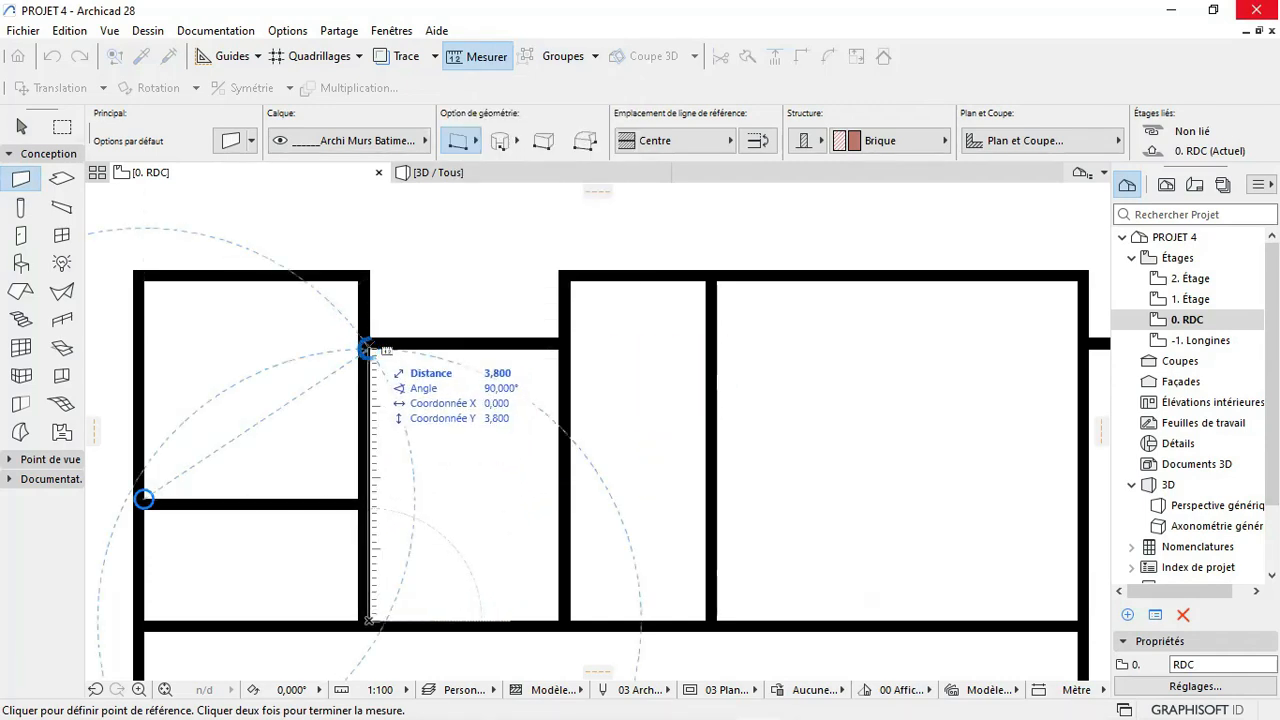
click(368, 348)
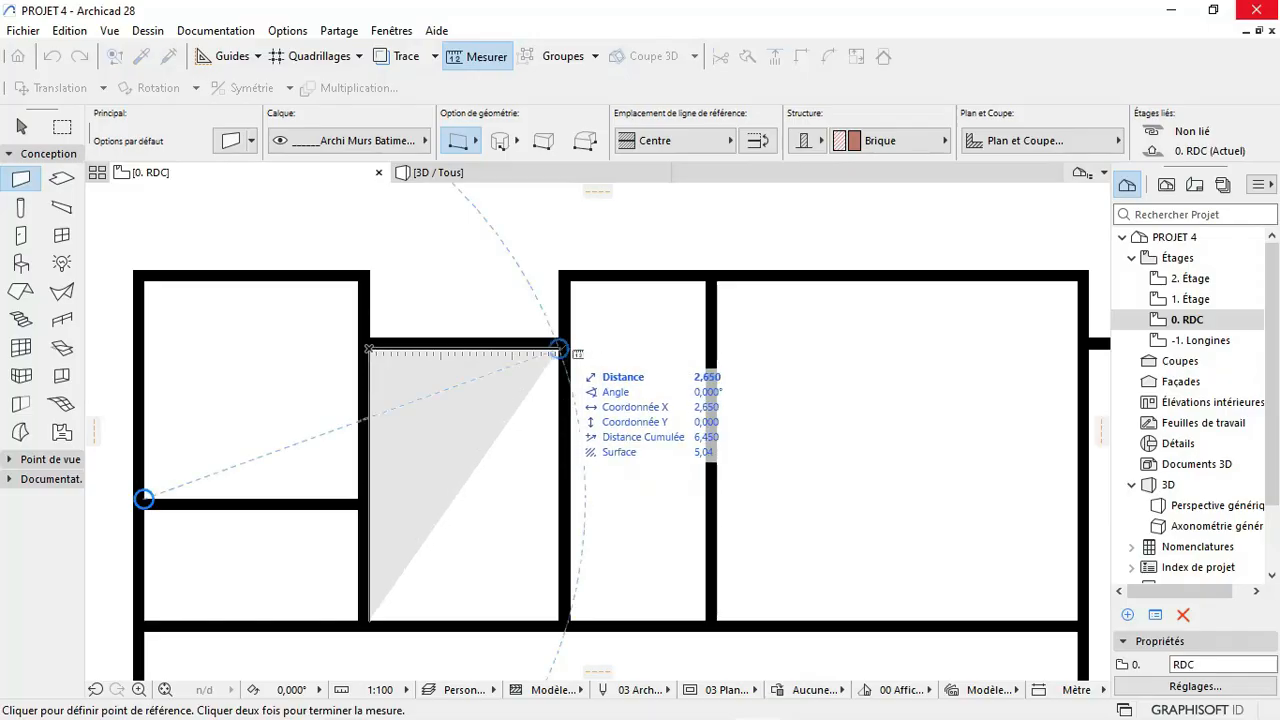
key(Escape)
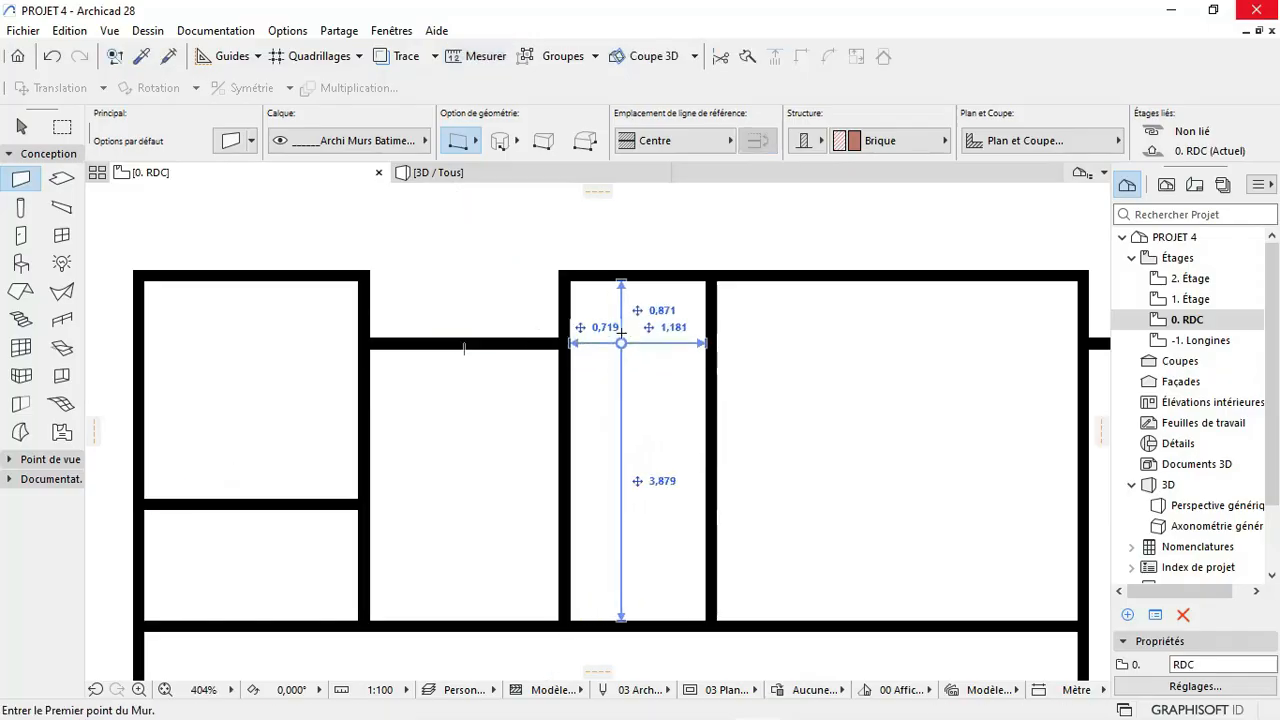
key(Escape)
Step: Examine the maid room, laundry and pantry proportions on the reference plan against the drawn walls
scroll(334, 380, down, 2)
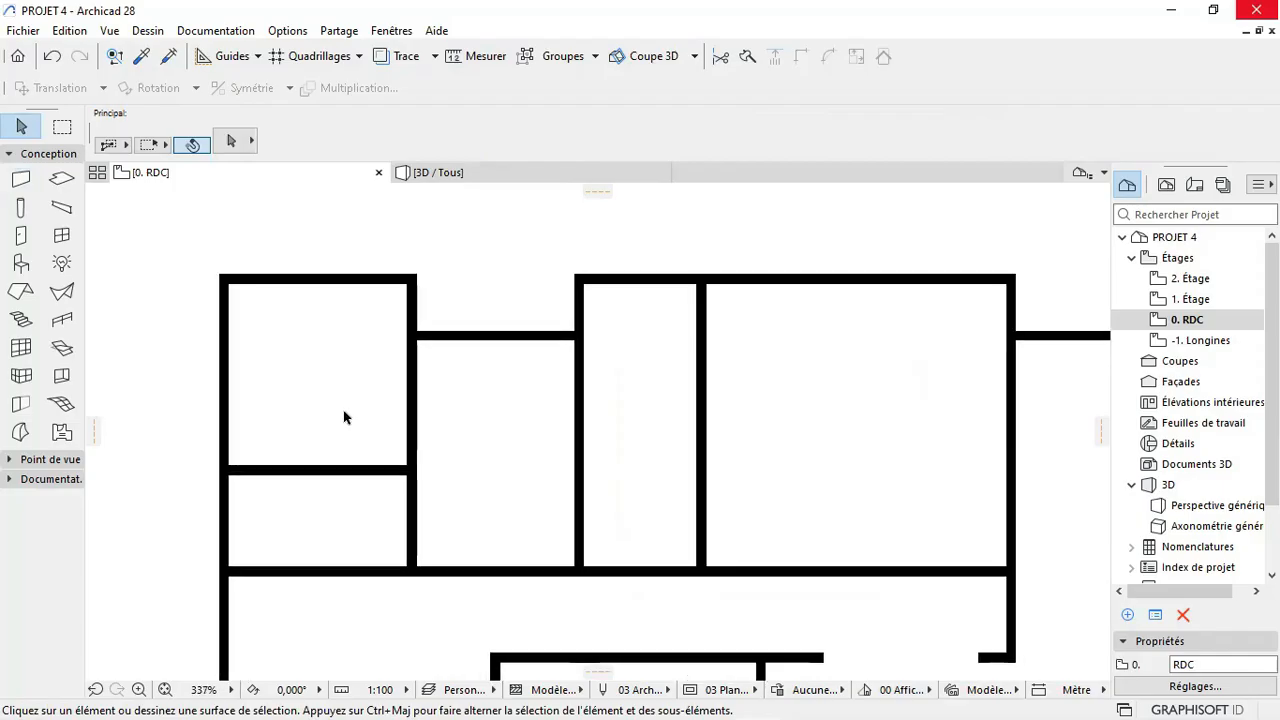
scroll(416, 418, down, 10)
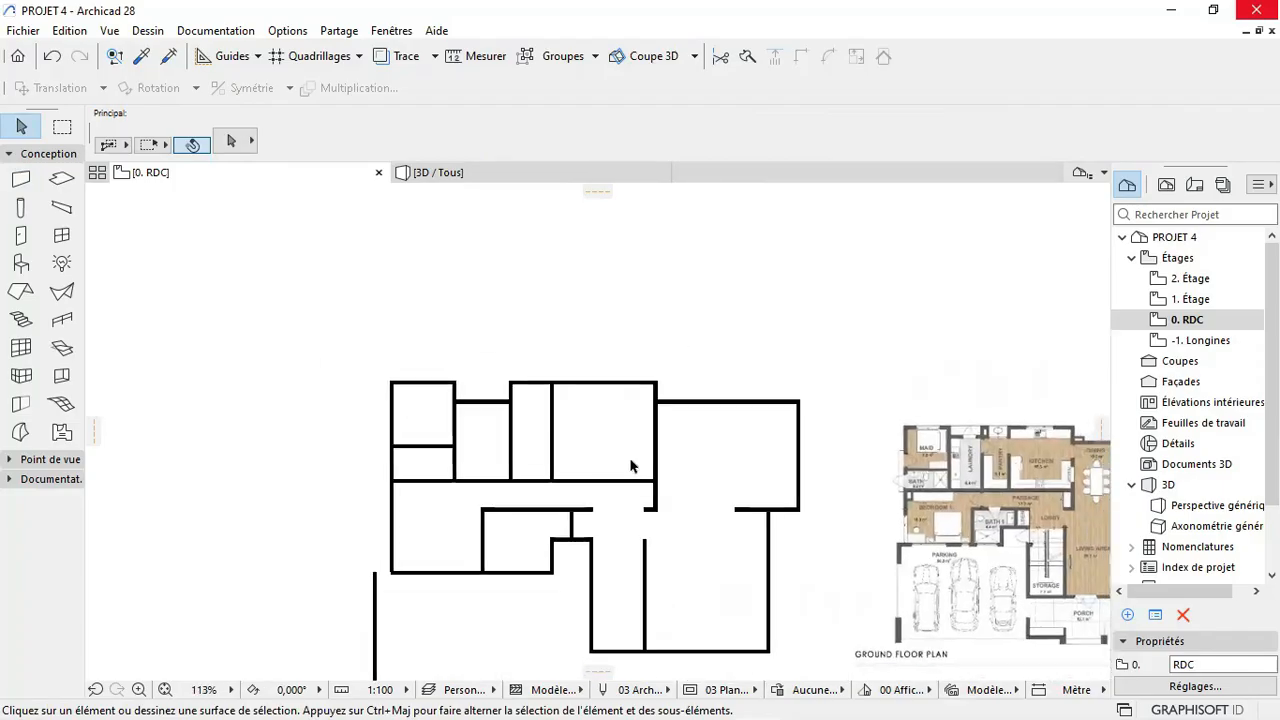
scroll(965, 468, up, 8)
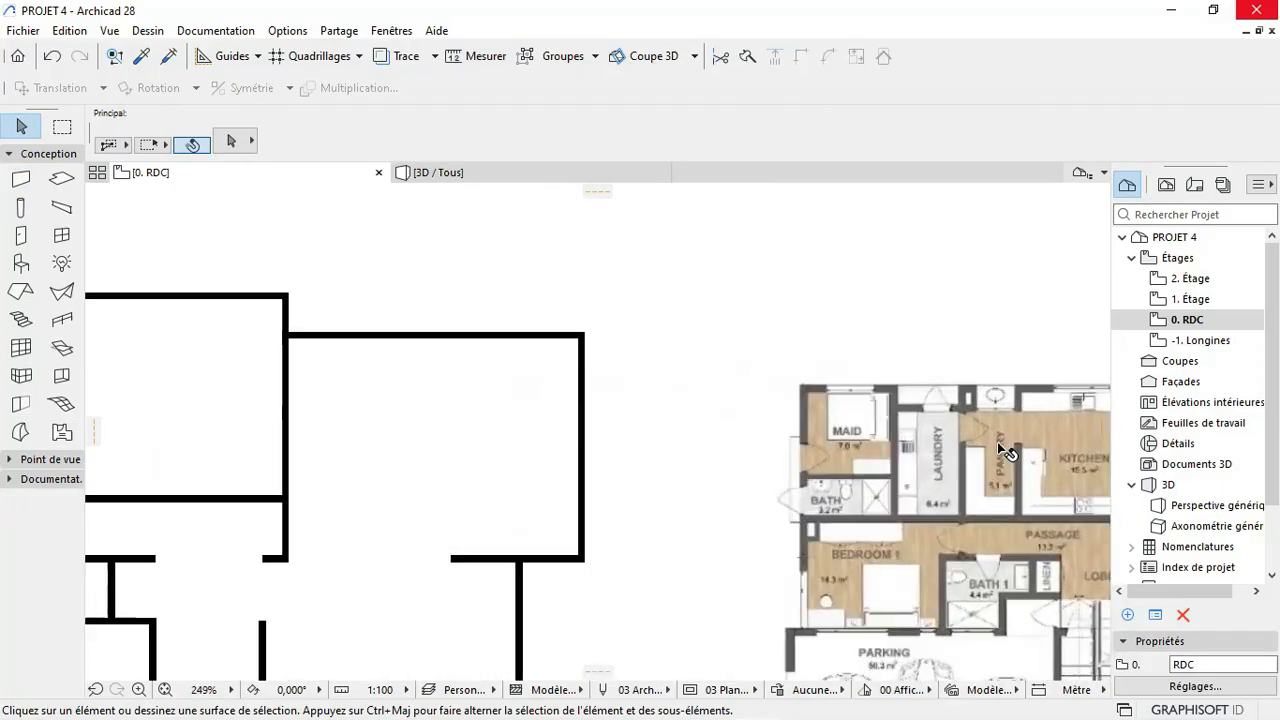
scroll(952, 452, down, 3)
scroll(937, 436, up, 3)
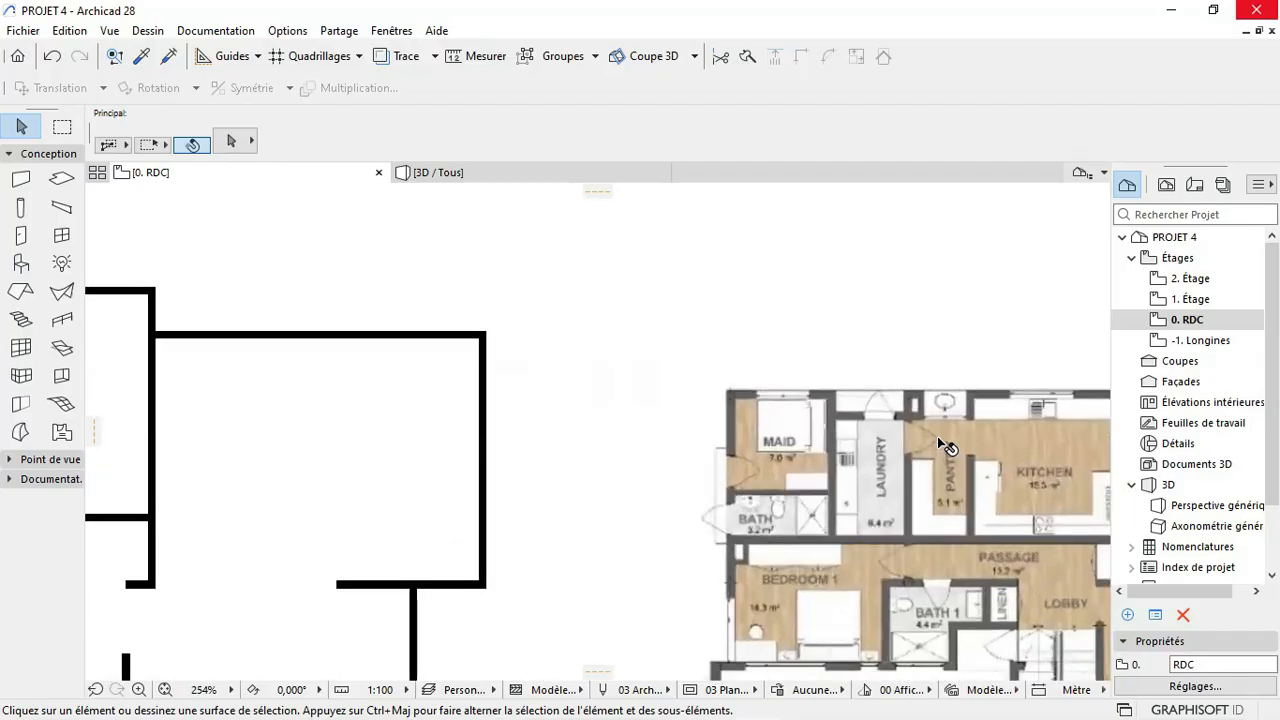
scroll(937, 434, down, 3)
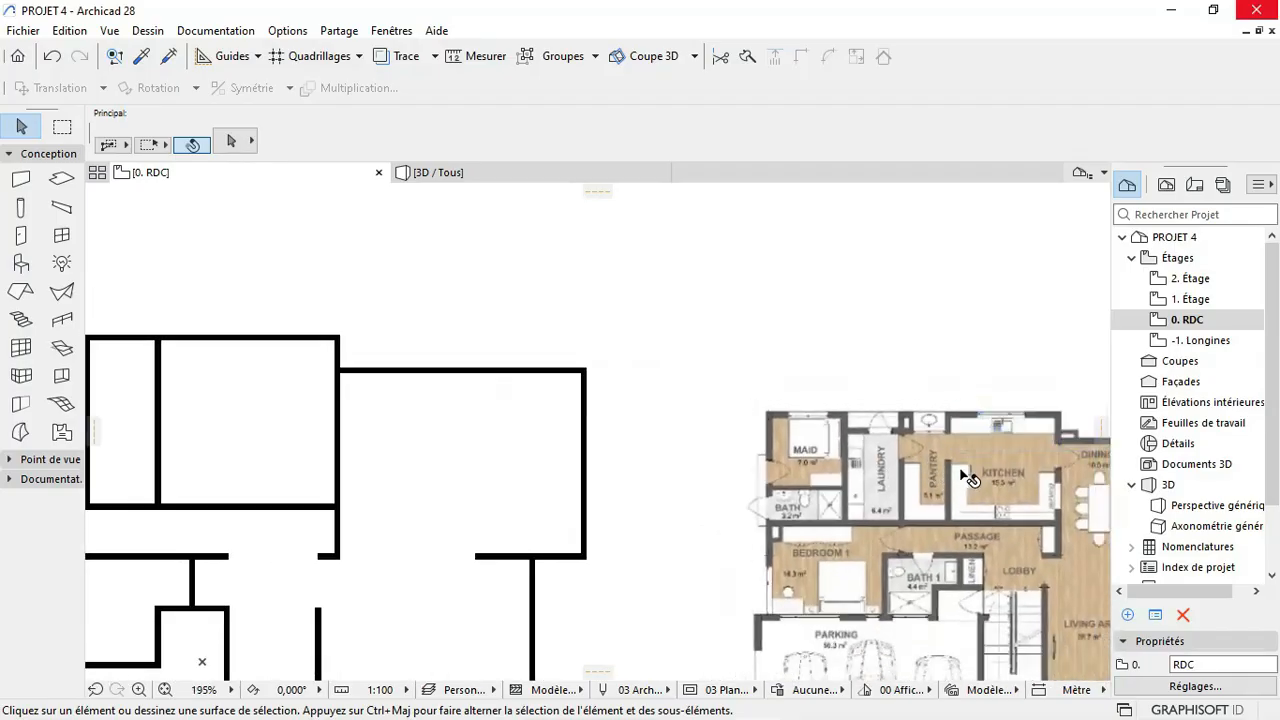
scroll(965, 450, down, 5)
scroll(440, 432, up, 9)
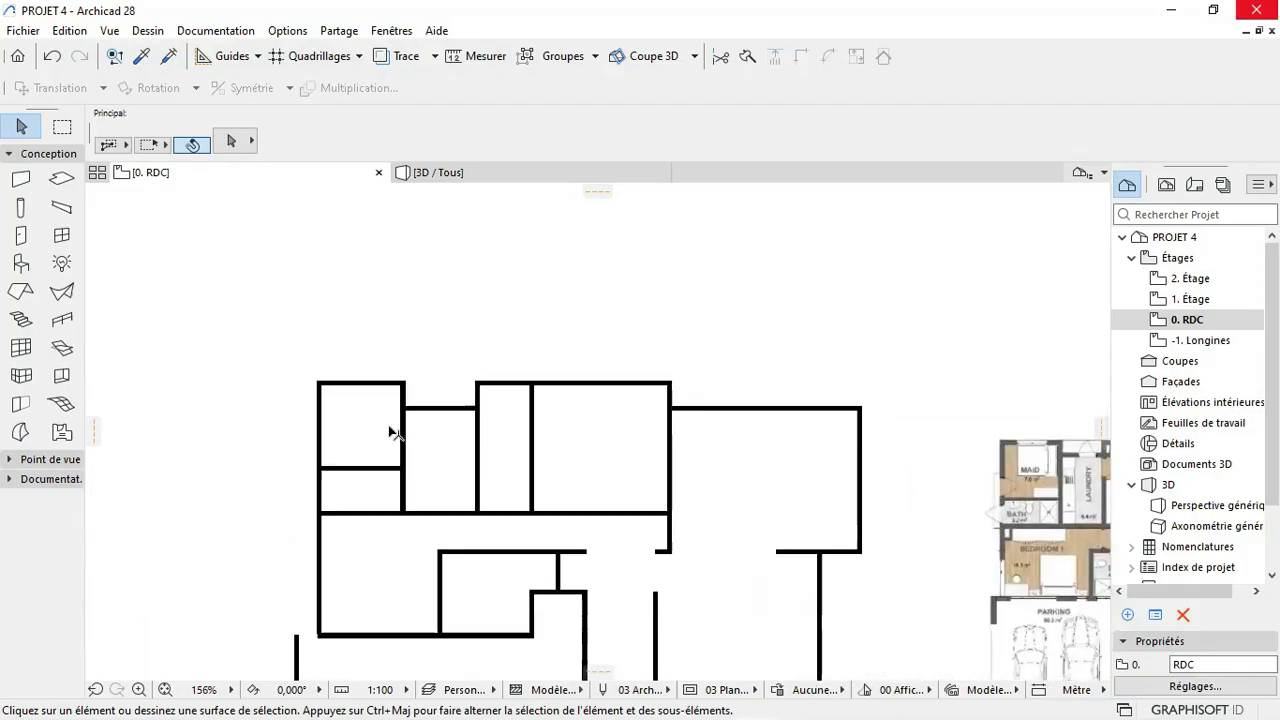
Step: Move the wall between the maid room and the laundry 0.3 m east
scroll(440, 430, up, 2)
click(374, 451)
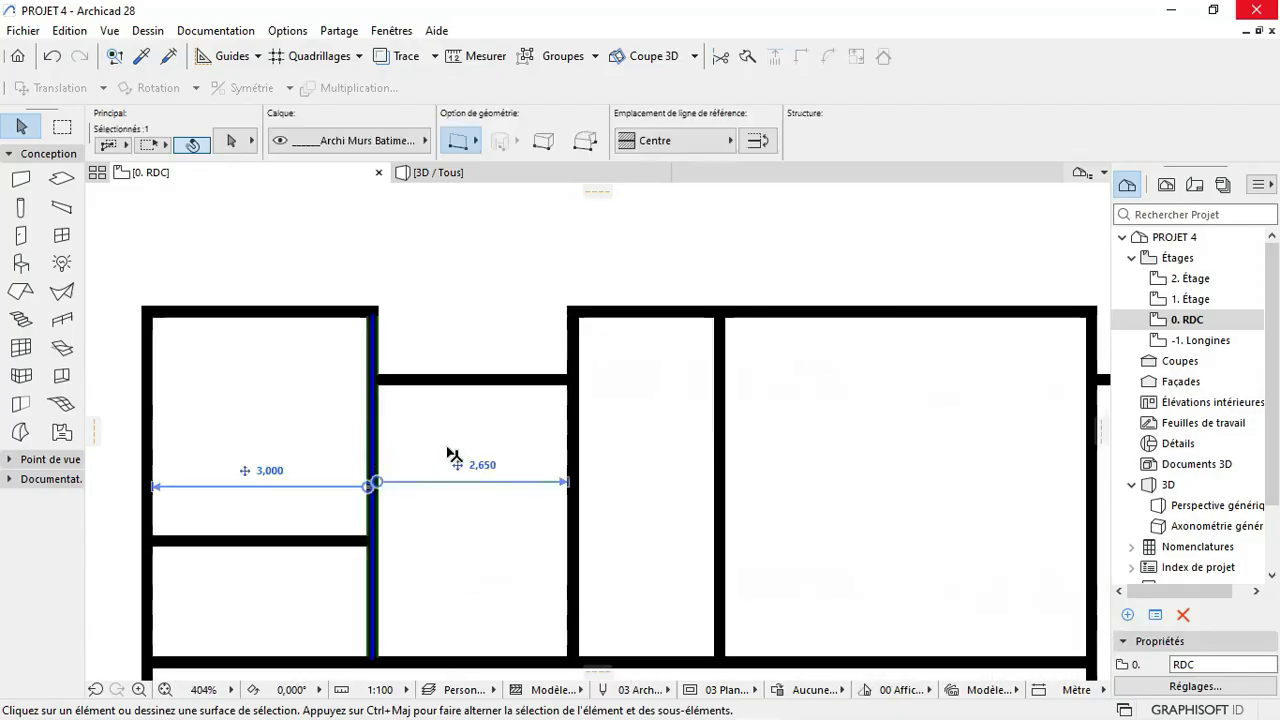
key(ctrl+d)
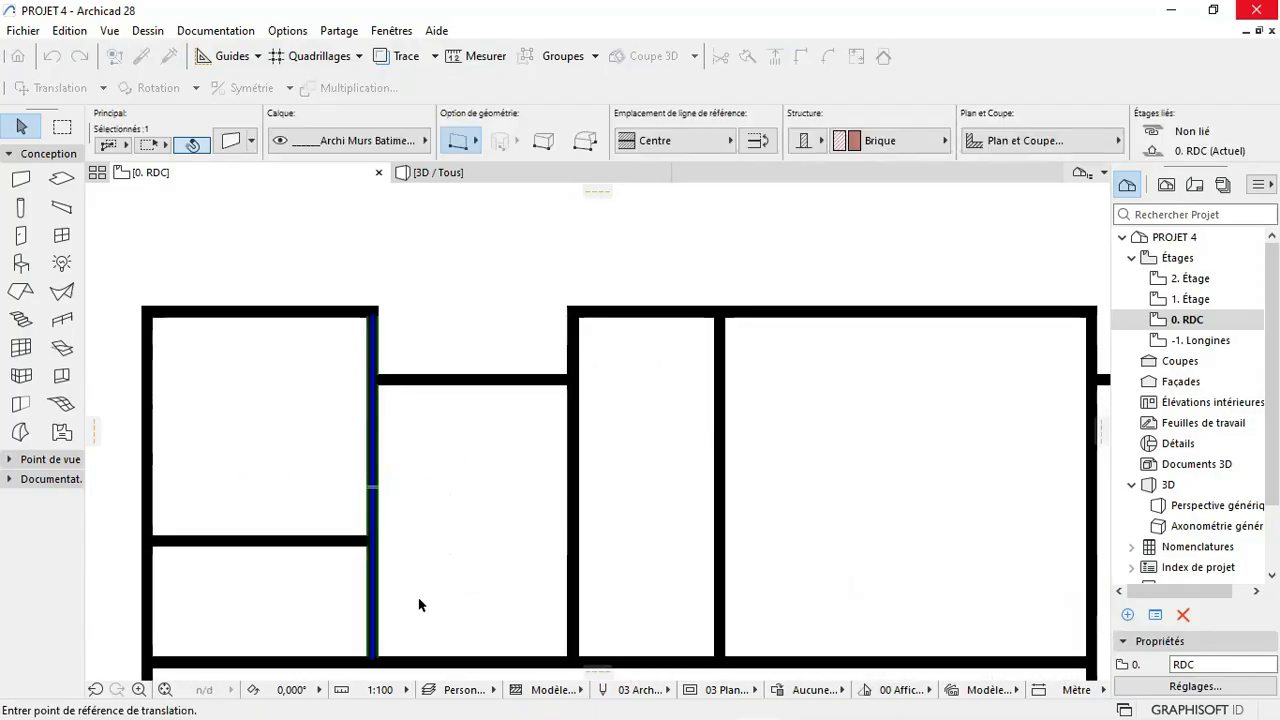
click(372, 664)
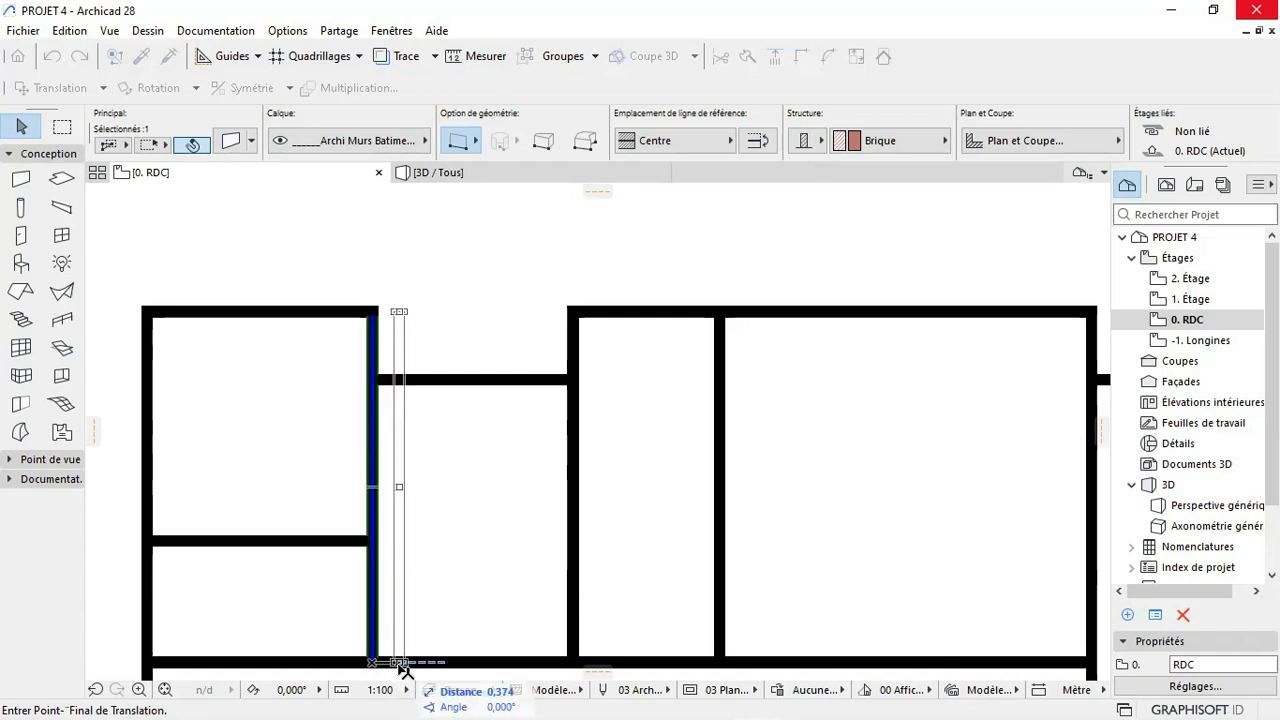
text(0,)
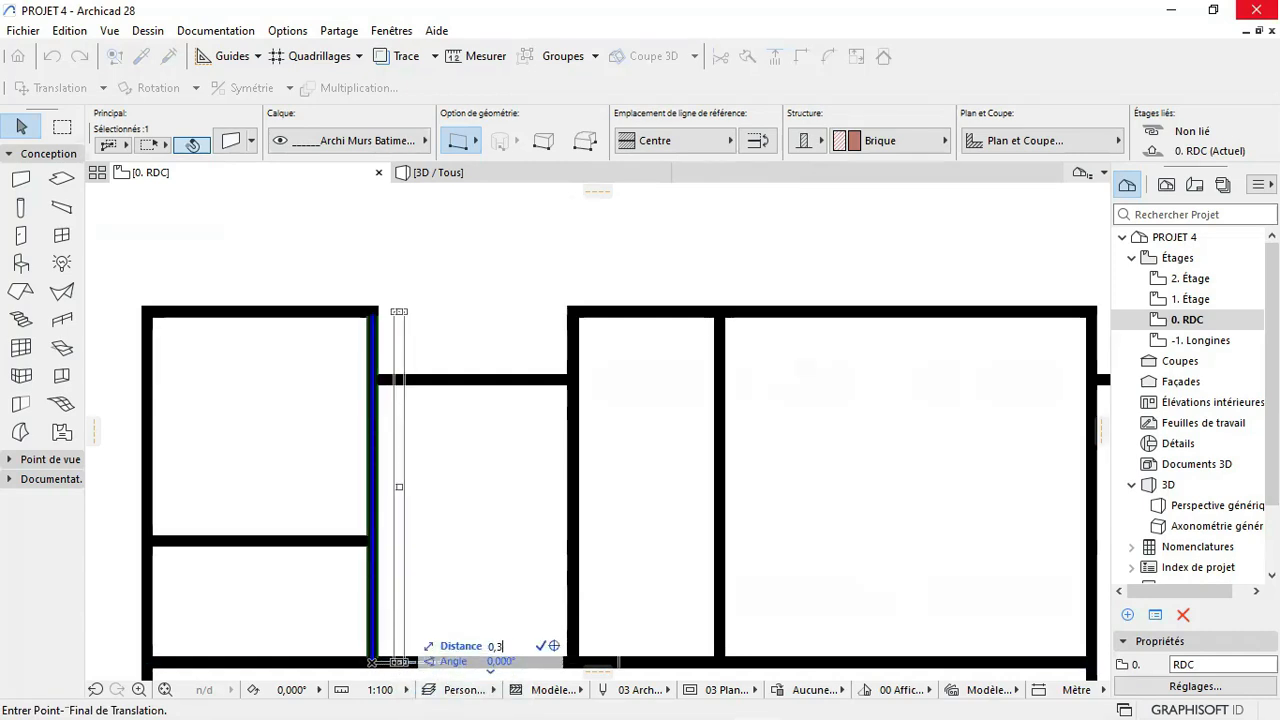
text(3)
key(Return)
click(449, 578)
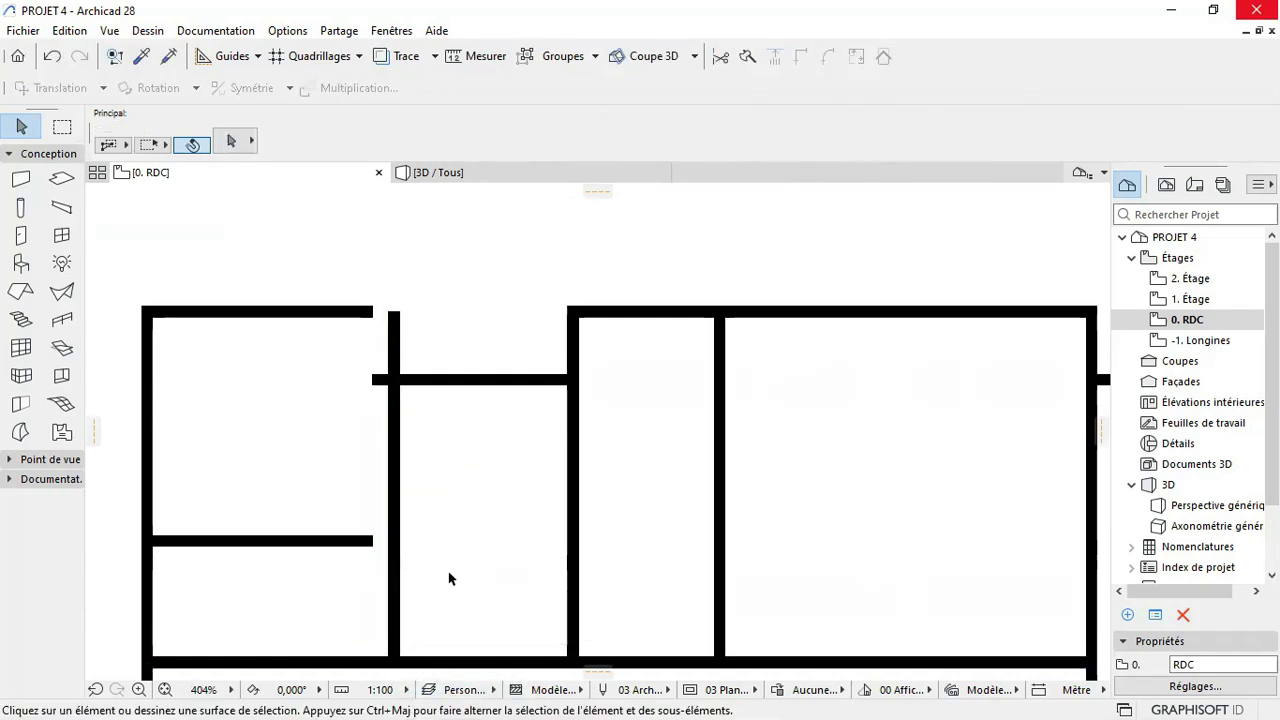
Step: Extend the maid room's north wall and the maid room/bath dividing wall to the shifted east wall with Adjust, and trim the laundry wall's overhang
drag(353, 556, 280, 257)
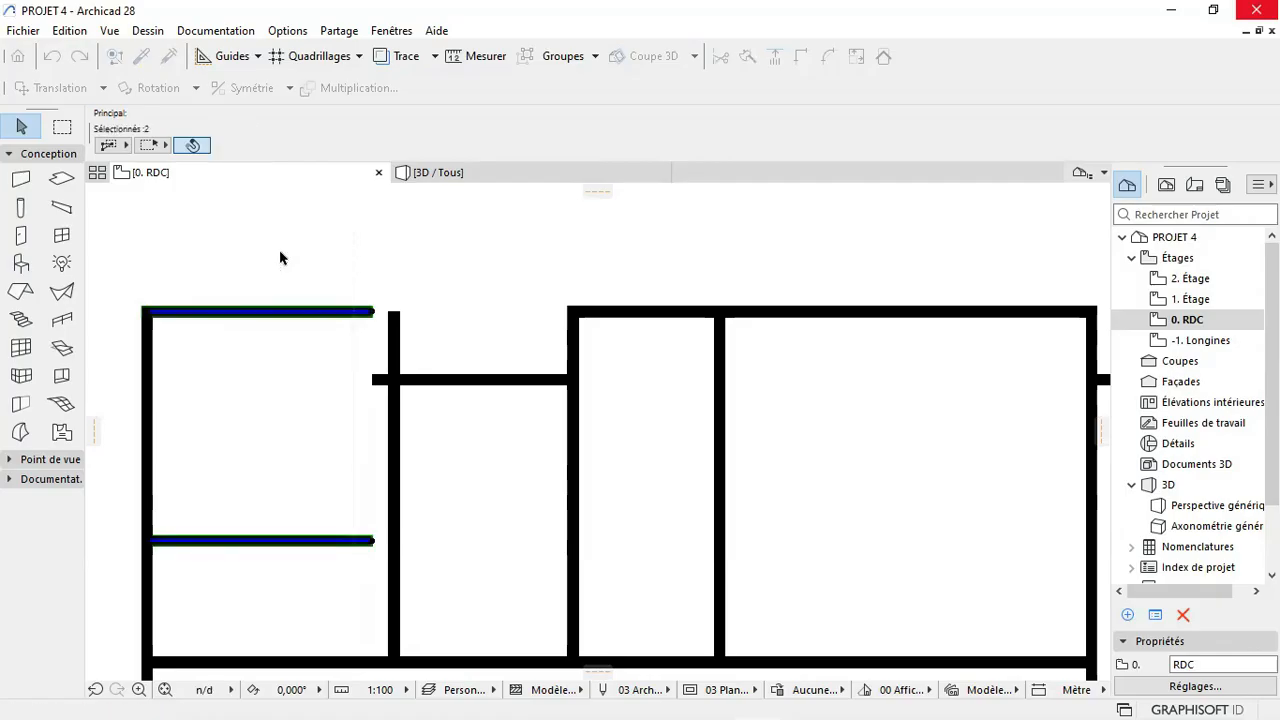
click(775, 55)
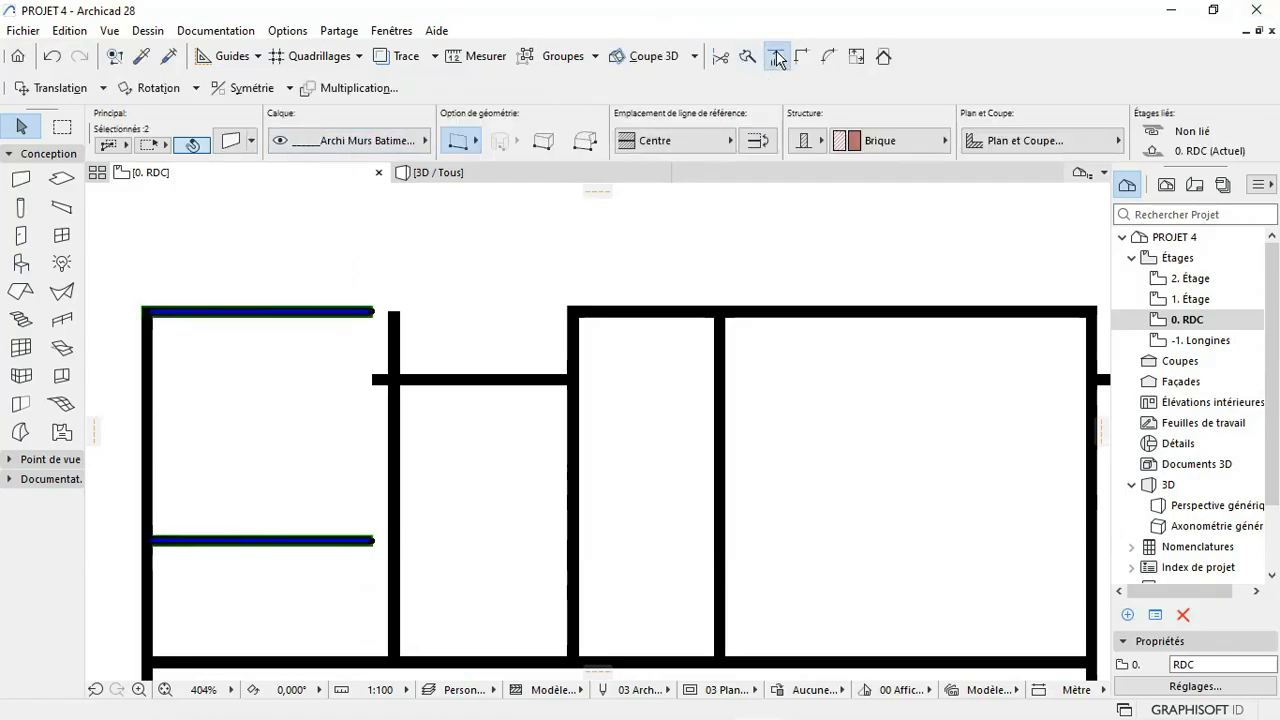
click(393, 312)
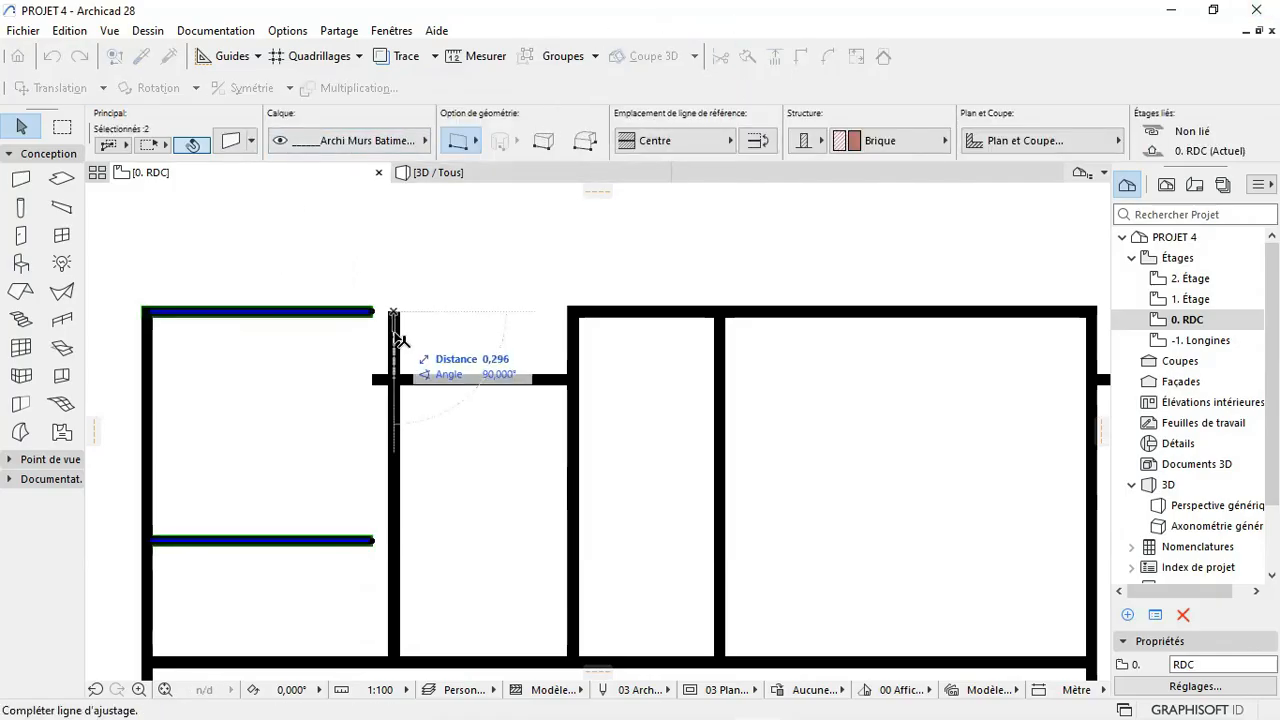
click(397, 340)
click(448, 336)
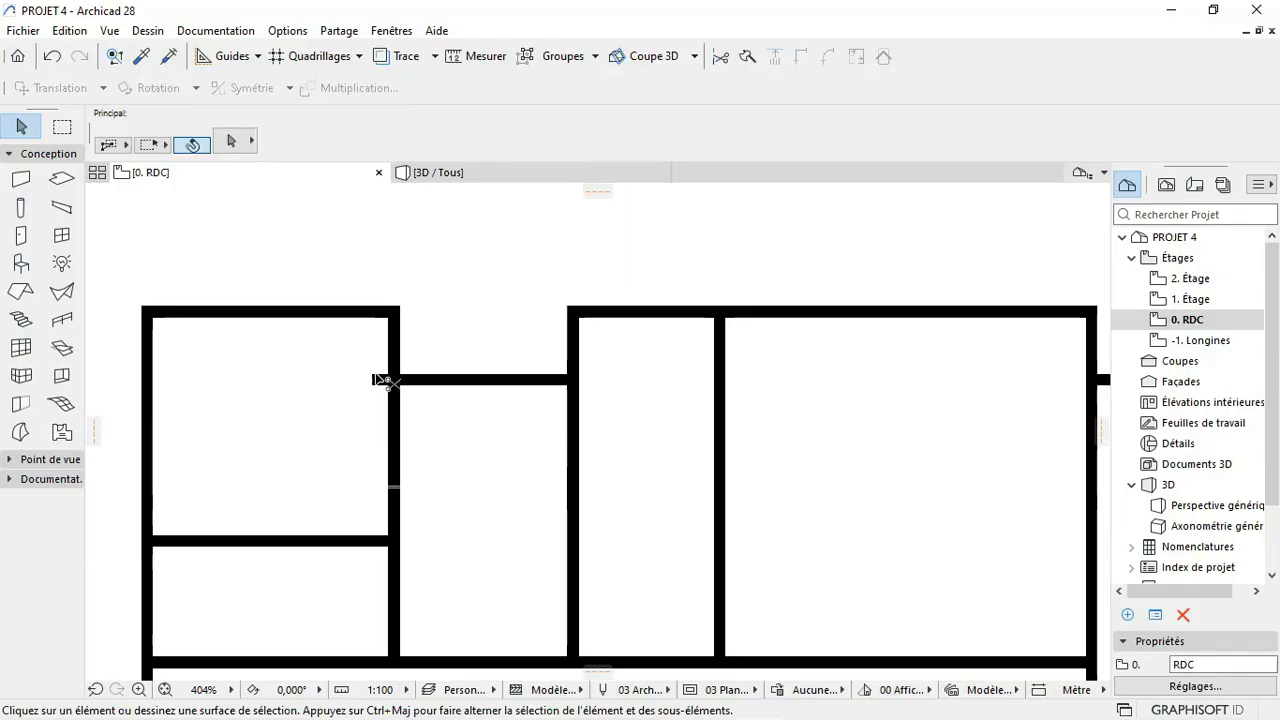
Step: Examine the laundry, pantry and kitchen layout on the reference plan against the drawn walls
scroll(376, 379, down, 5)
scroll(557, 446, up, 3)
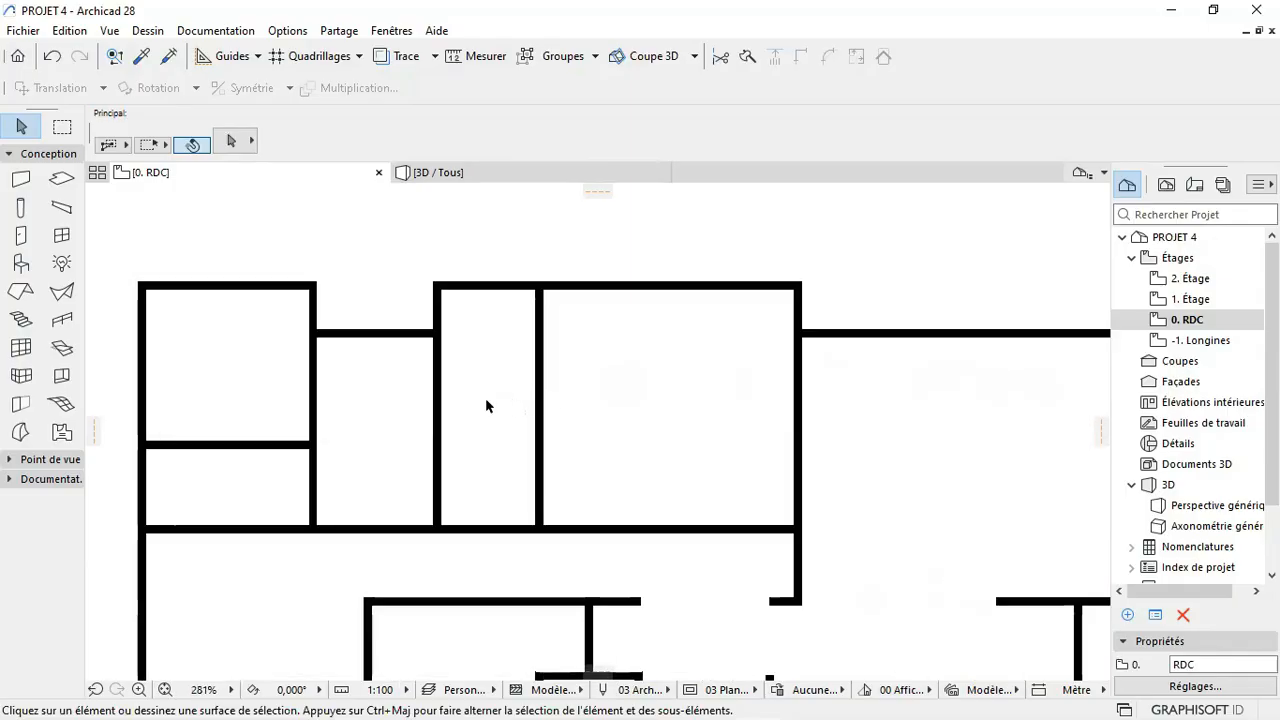
scroll(489, 403, down, 3)
scroll(830, 464, down, 3)
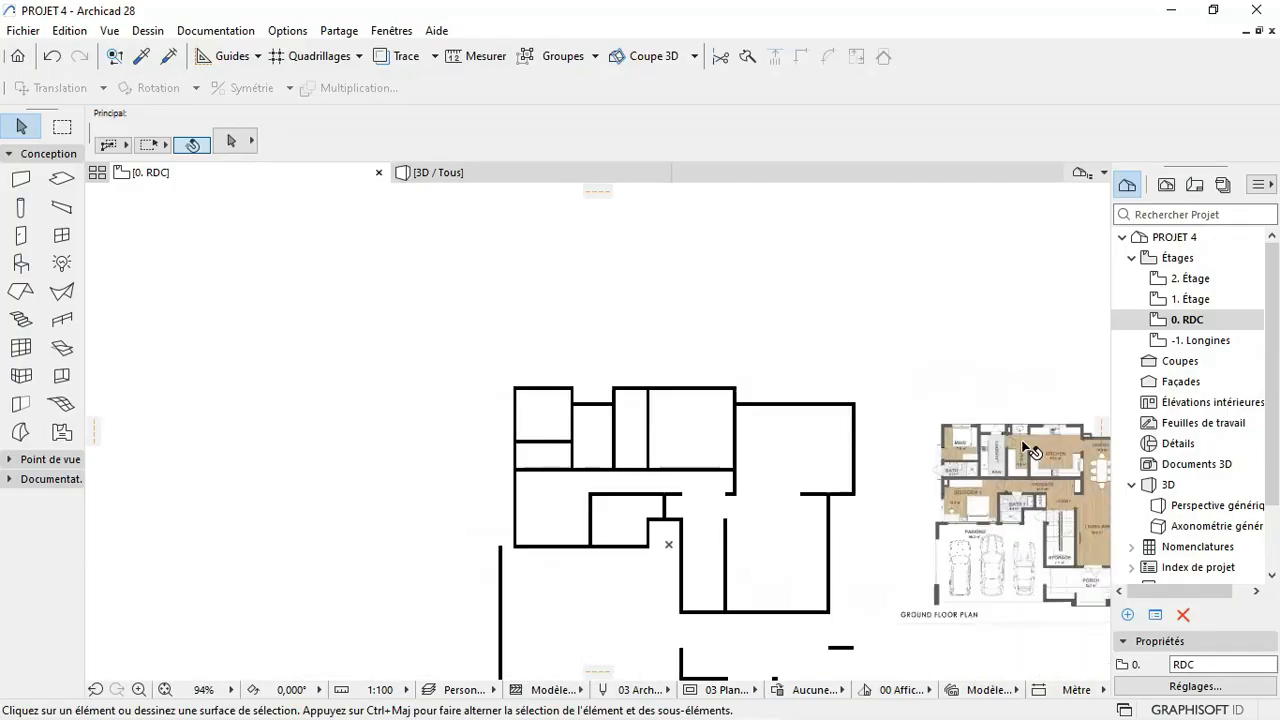
scroll(1031, 447, up, 4)
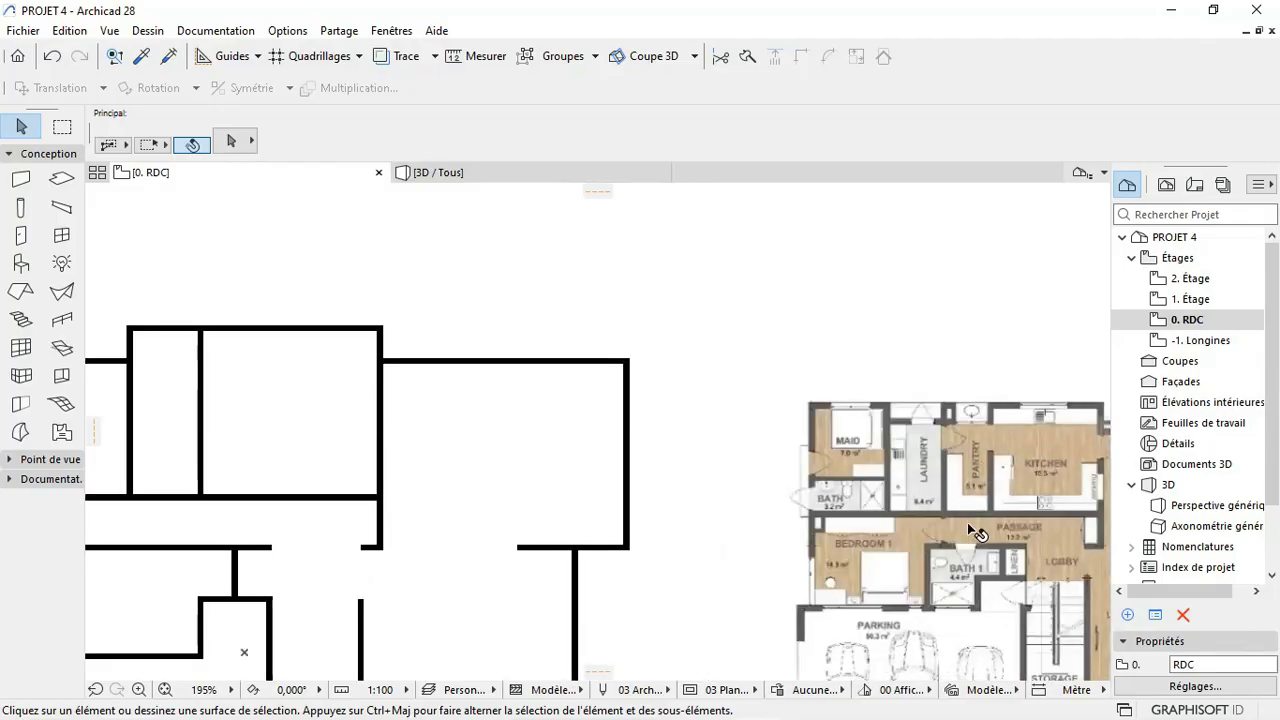
scroll(967, 524, down, 2)
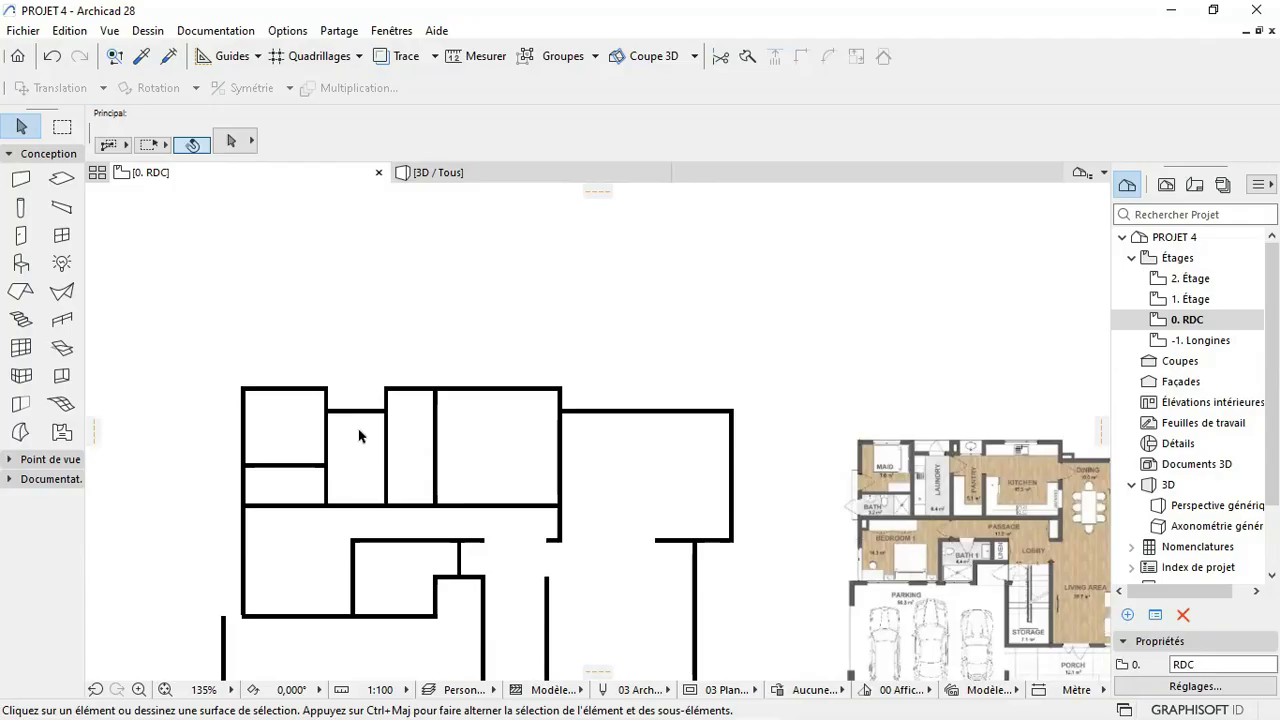
scroll(360, 436, up, 1)
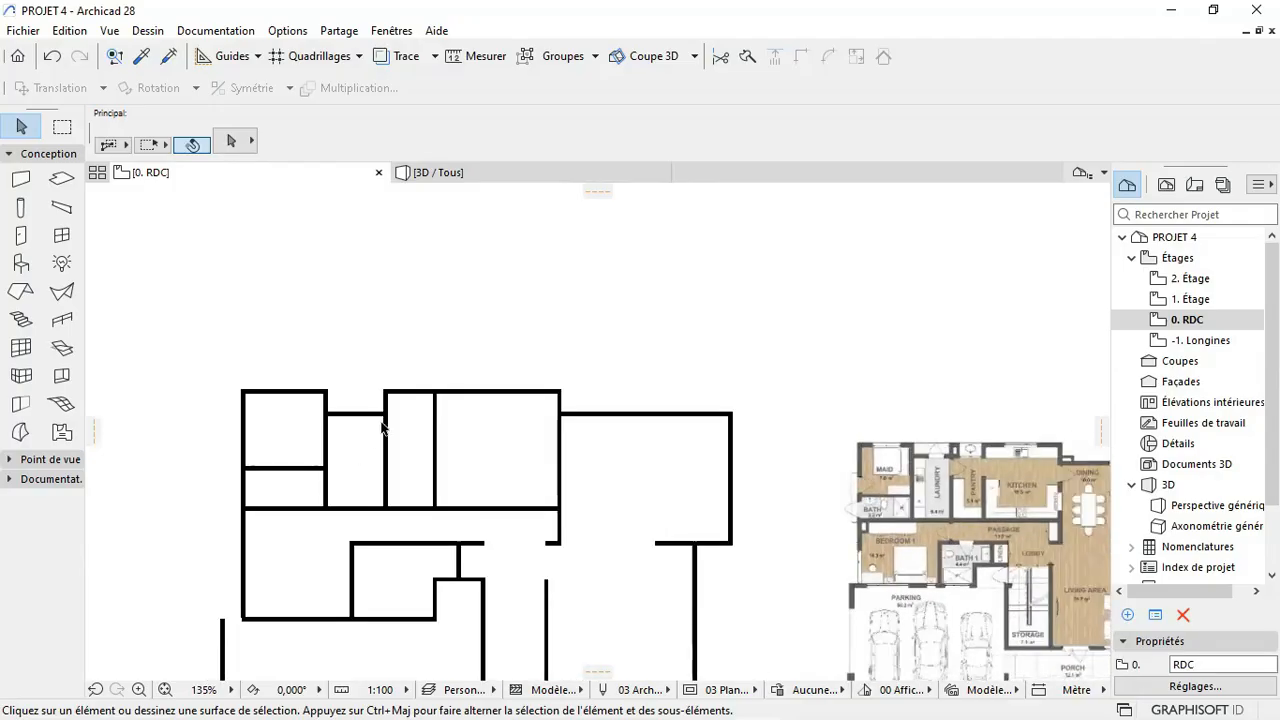
scroll(377, 381, up, 2)
scroll(385, 426, down, 2)
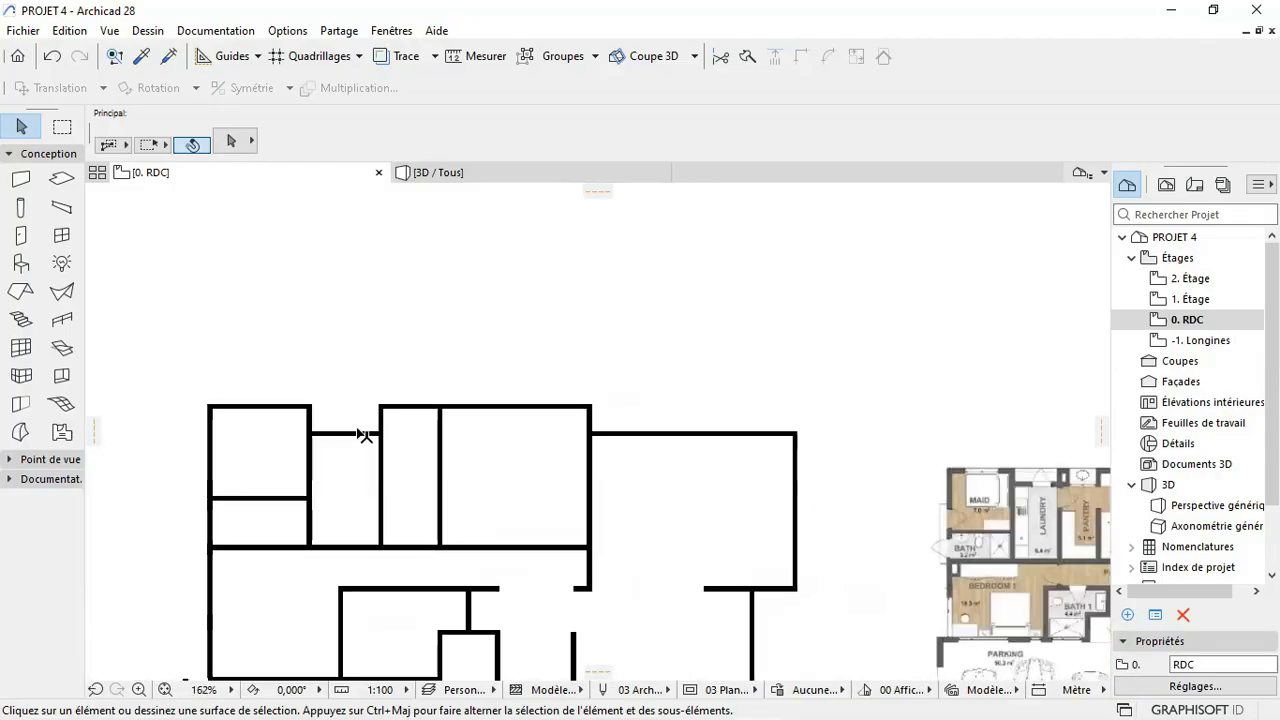
scroll(434, 438, down, 3)
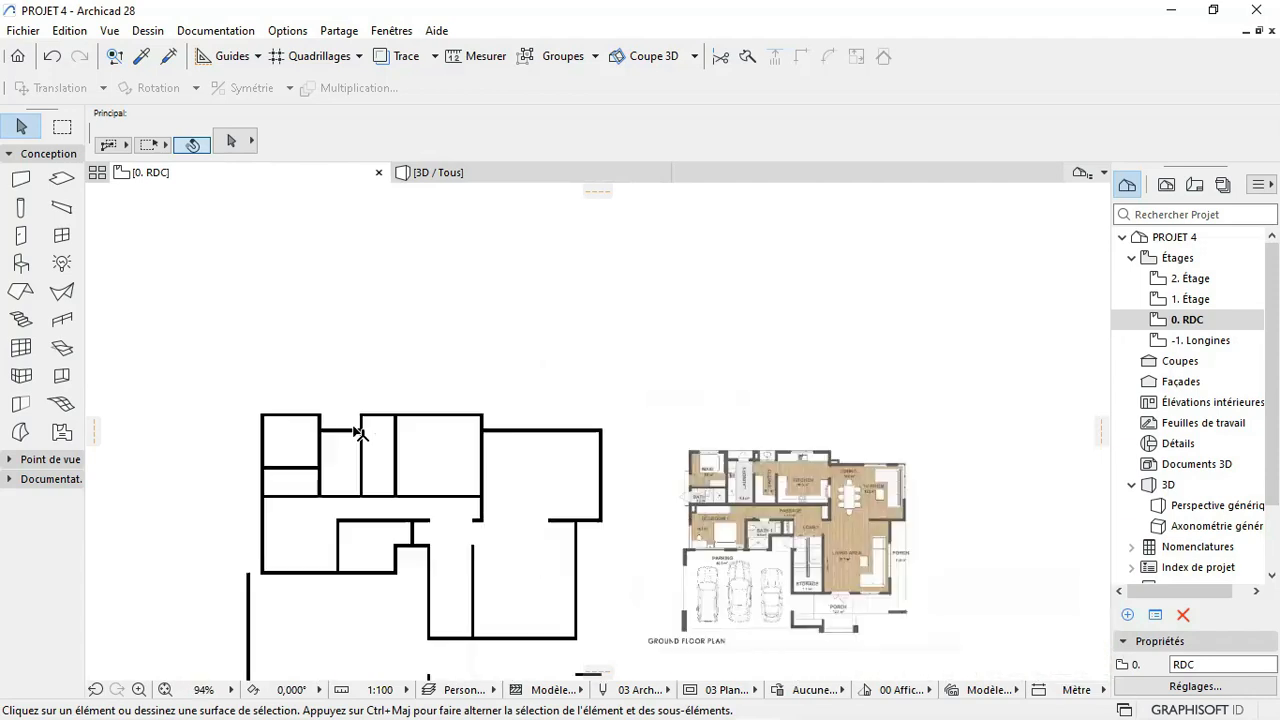
scroll(456, 465, up, 2)
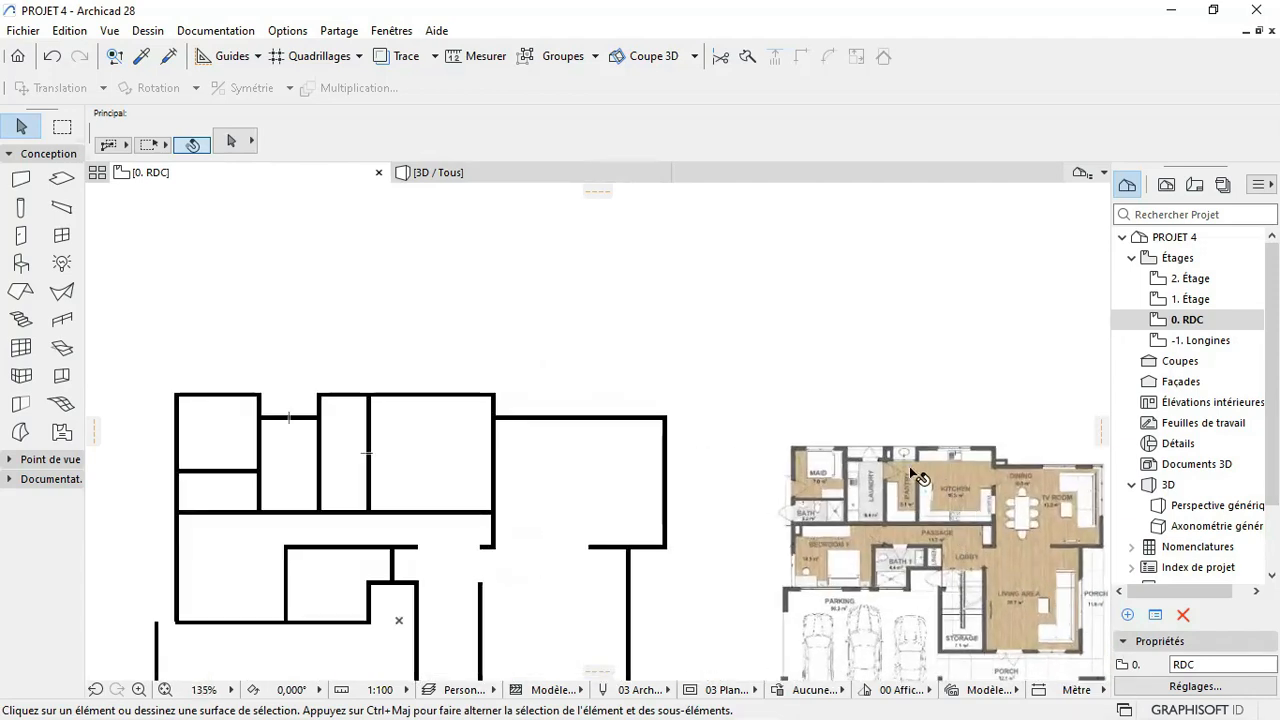
scroll(385, 415, up, 2)
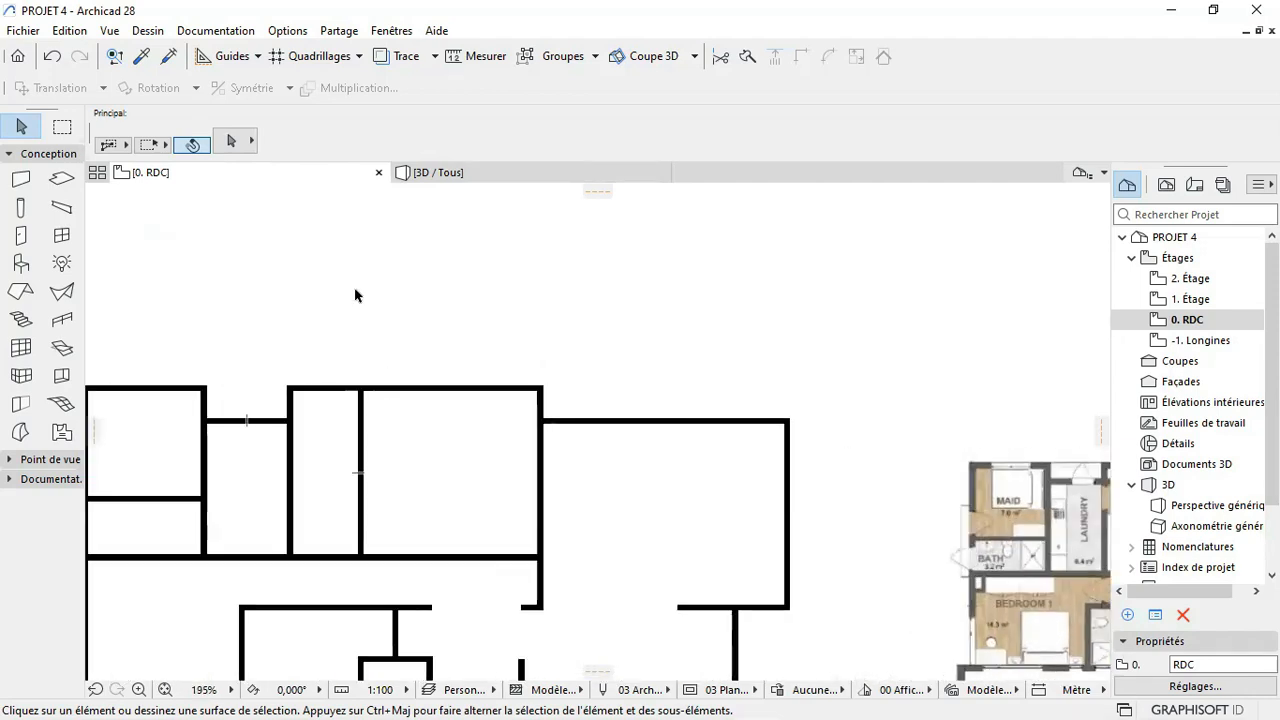
Step: Measure the kitchen's width along its south wall, from the pantry wall to the kitchen's east wall
click(481, 56)
scroll(365, 500, up, 2)
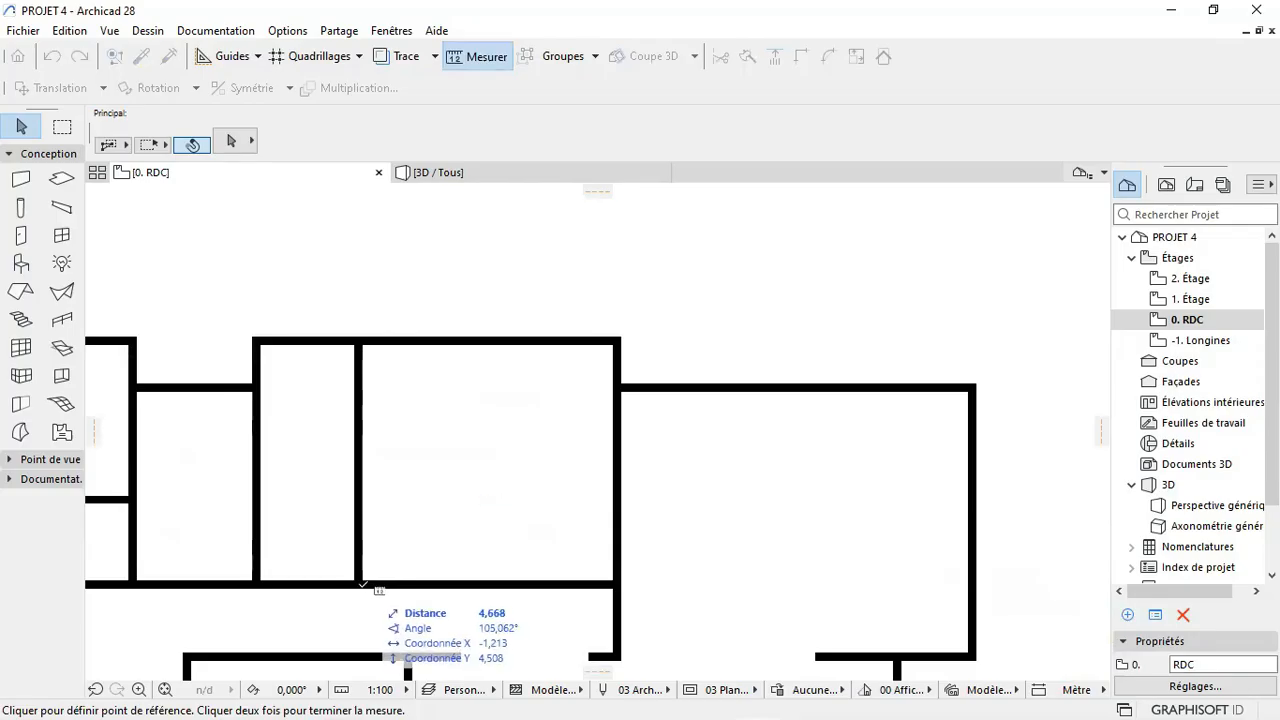
click(359, 583)
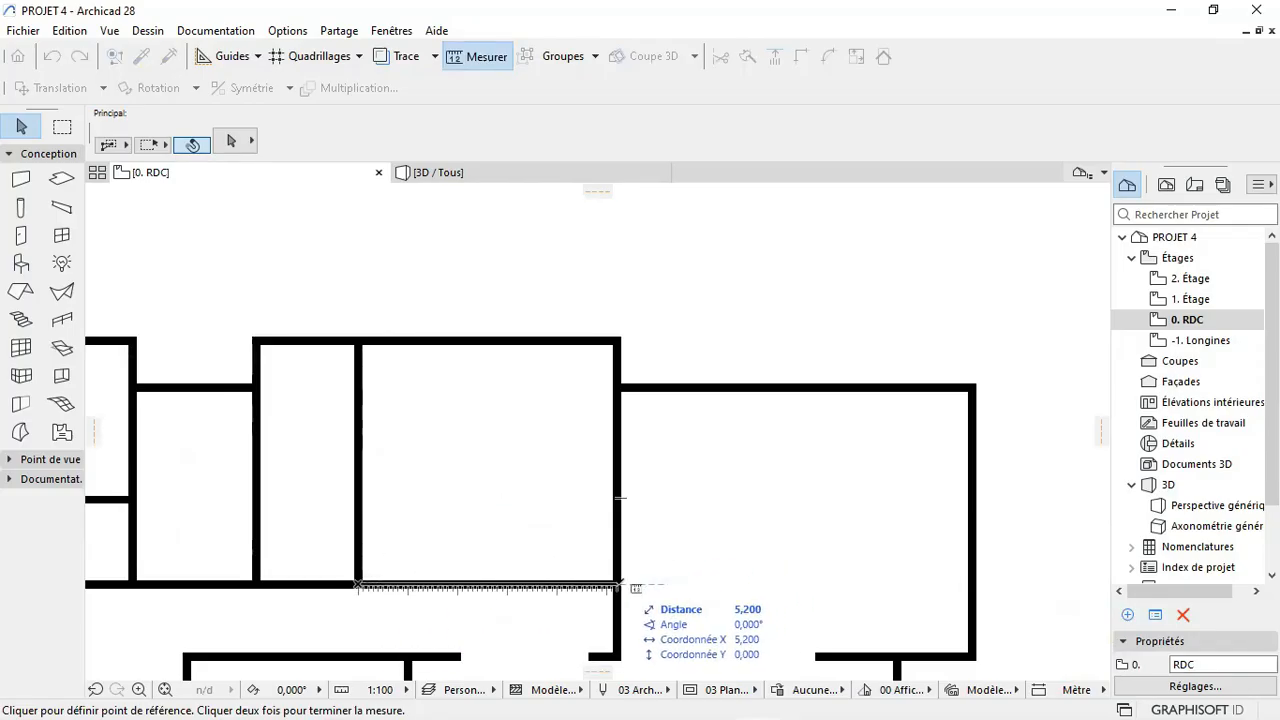
click(619, 583)
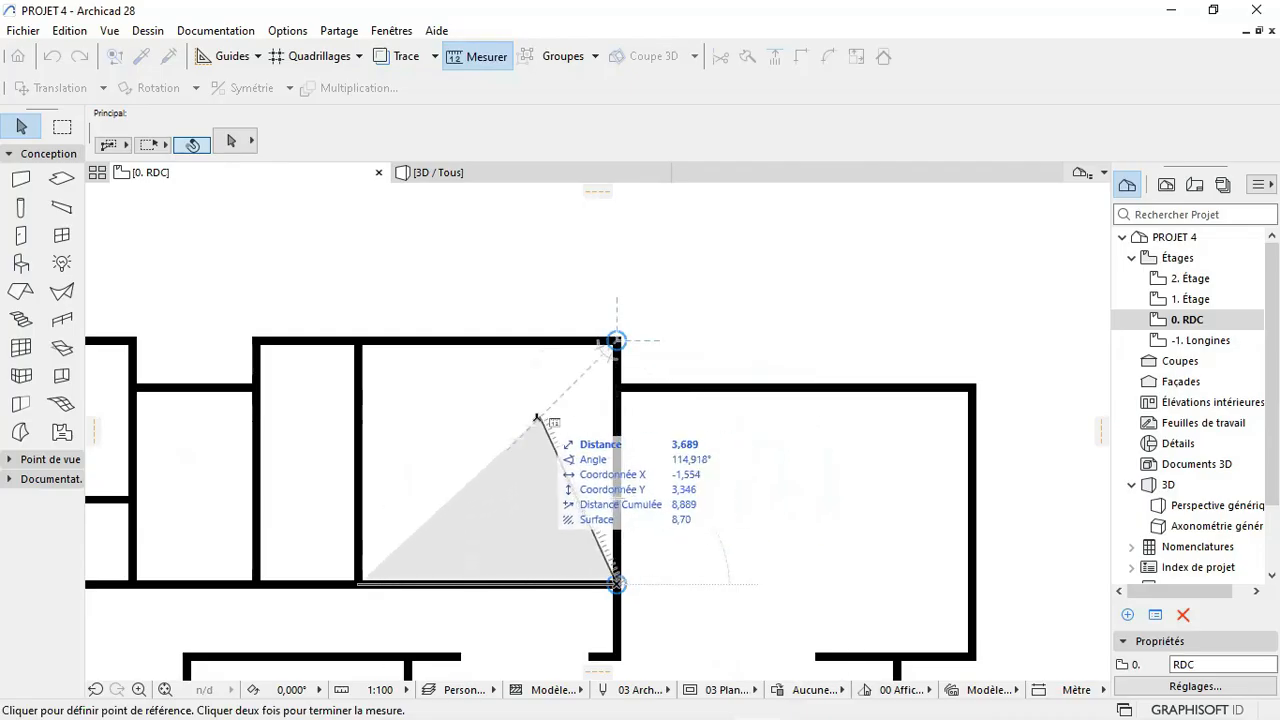
key(Escape)
Step: Measure the living area's width from the staircase-side wall to its east wall
scroll(535, 420, down, 4)
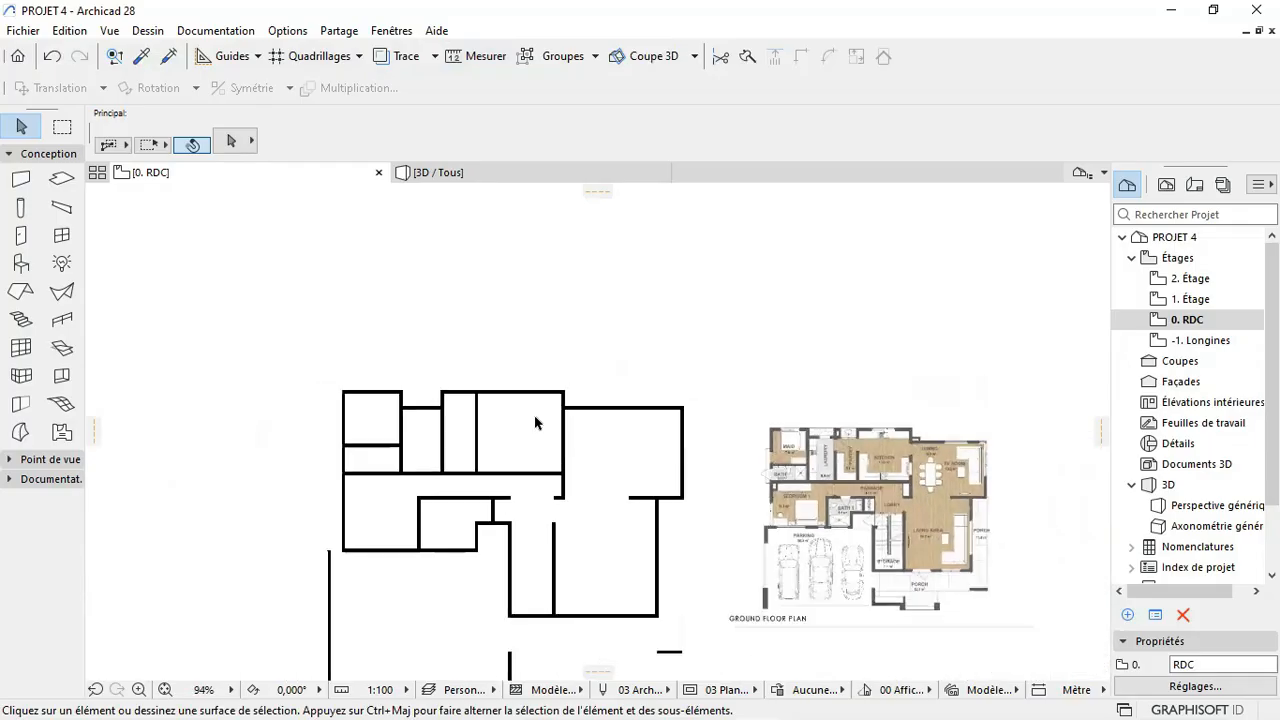
scroll(786, 441, up, 1)
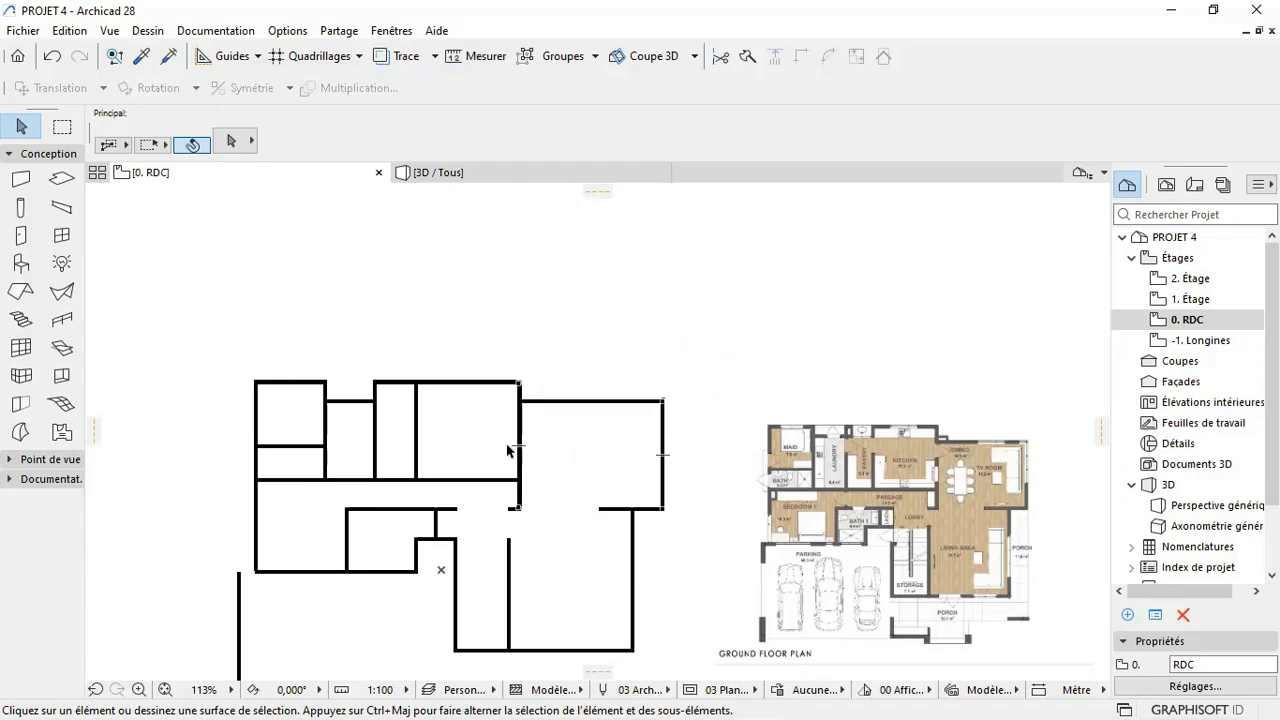
scroll(507, 451, up, 2)
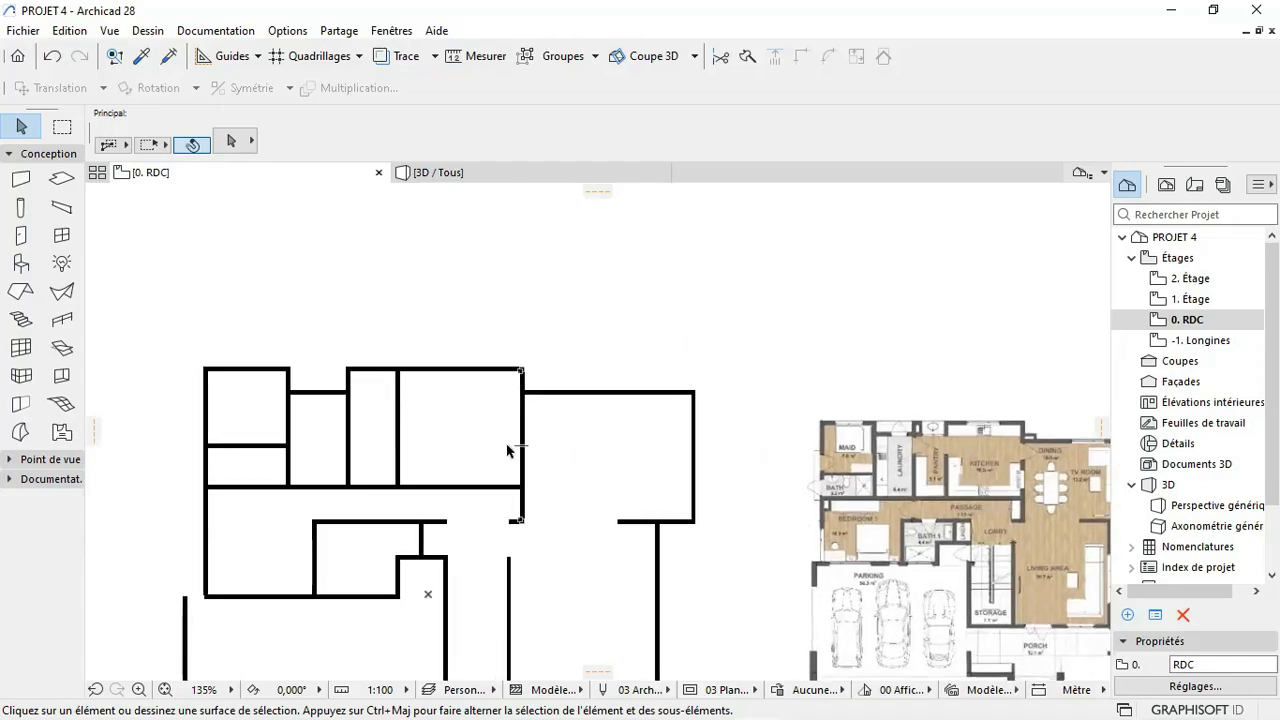
scroll(582, 455, down, 2)
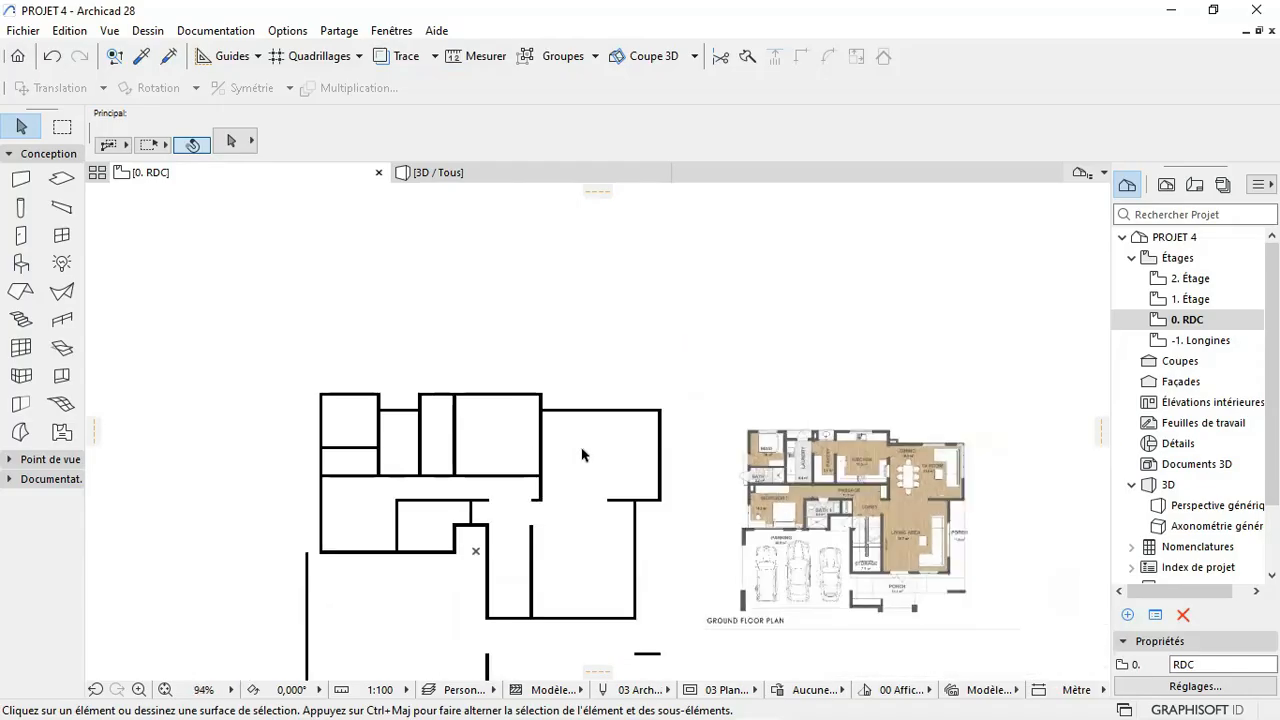
scroll(571, 430, up, 1)
scroll(562, 445, down, 2)
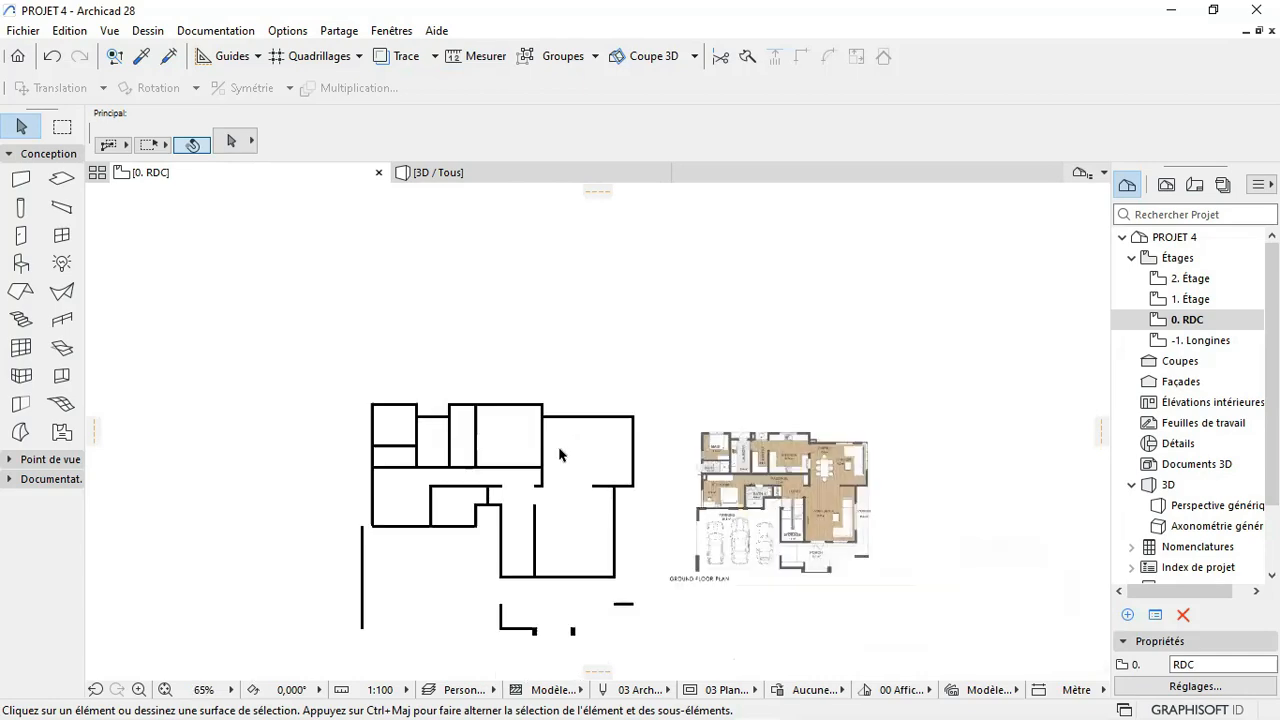
scroll(582, 508, up, 3)
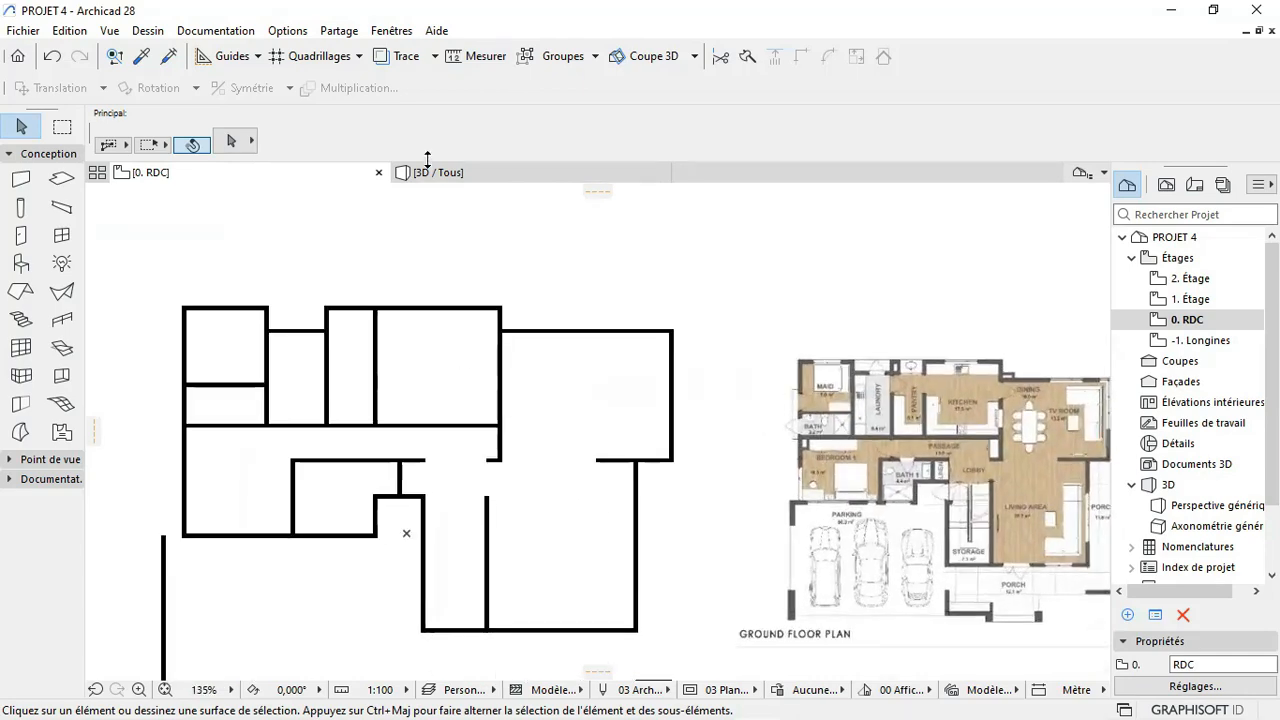
click(475, 58)
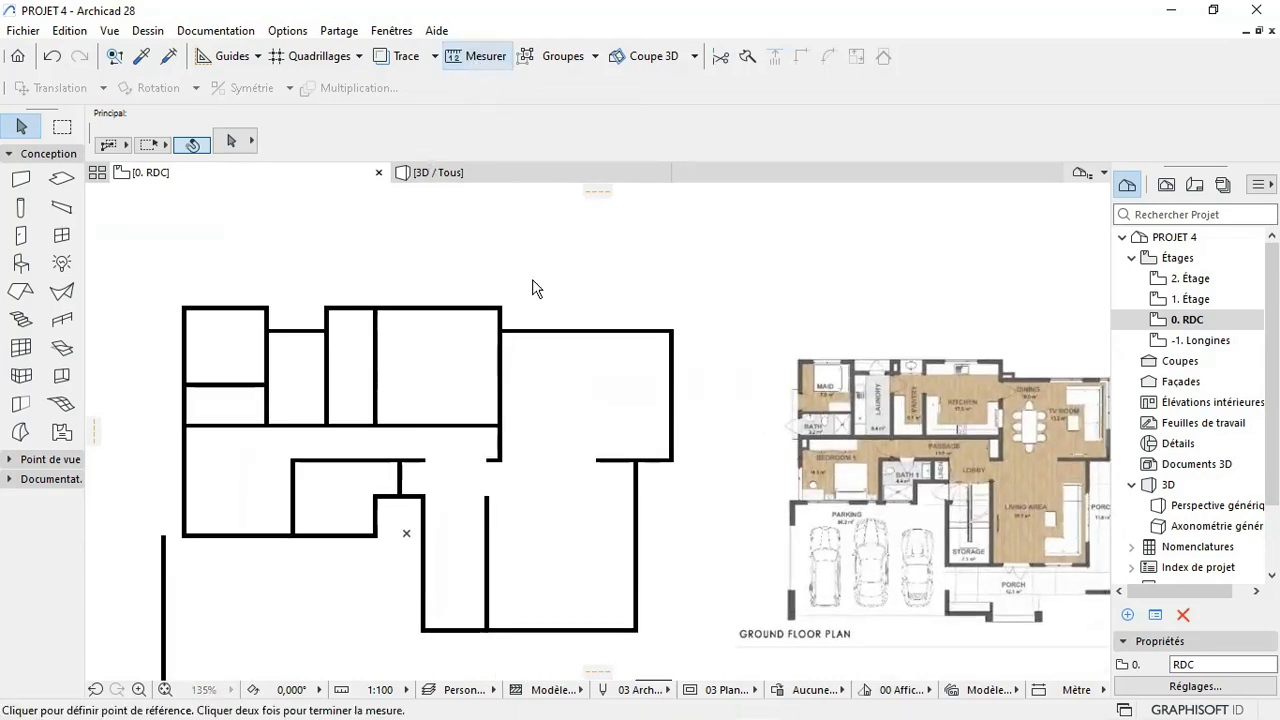
scroll(492, 551, up, 2)
click(484, 551)
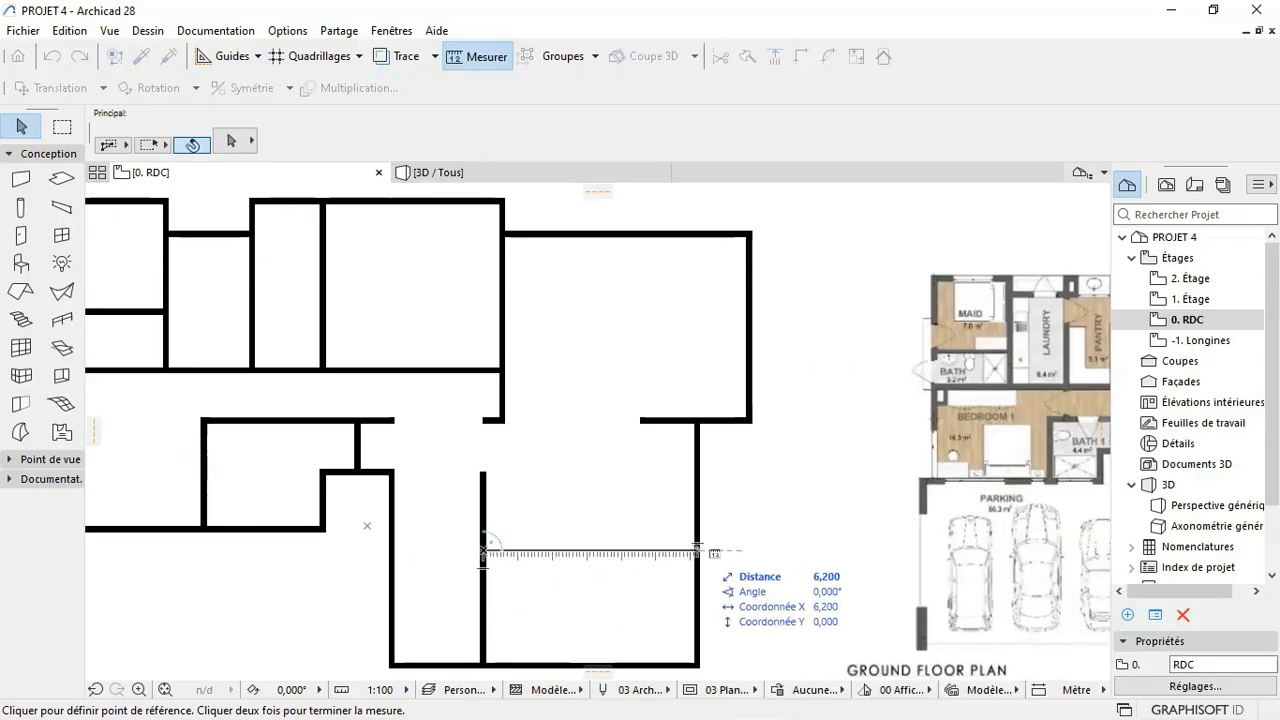
key(Escape)
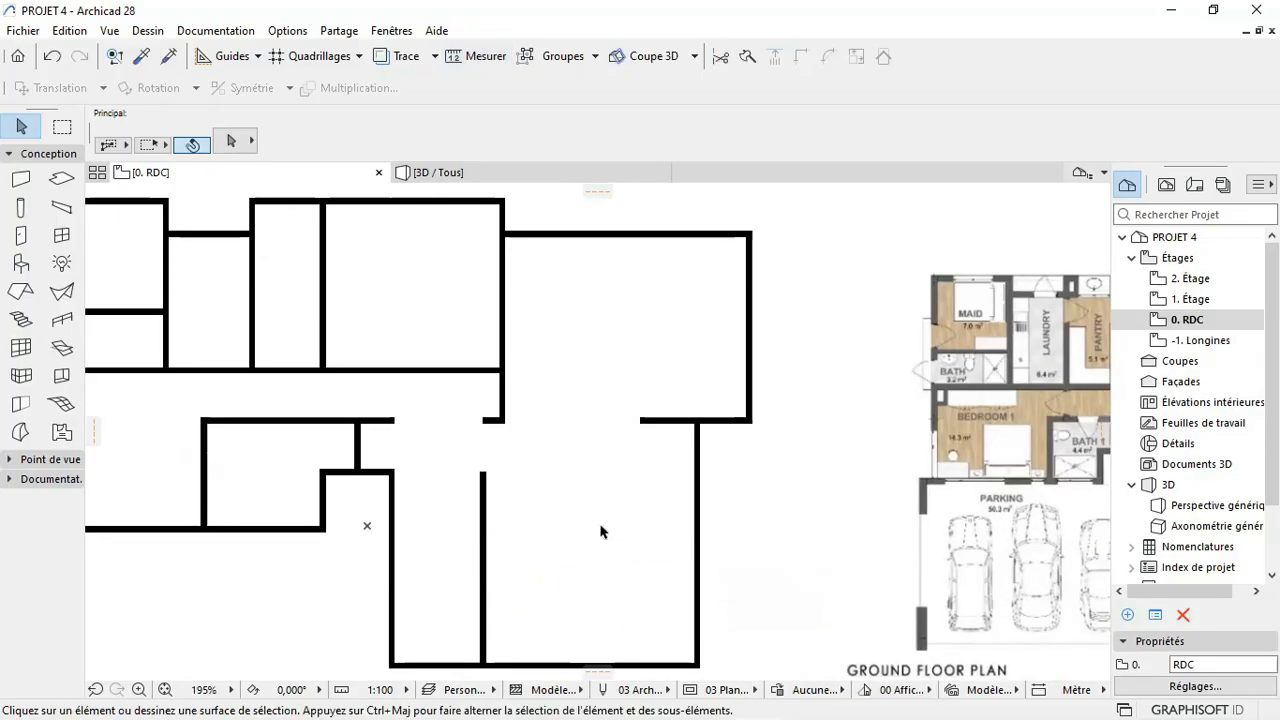
Step: Select the outer walls enclosing the dining/TV room and the living area on the east side of the house
scroll(600, 531, down, 2)
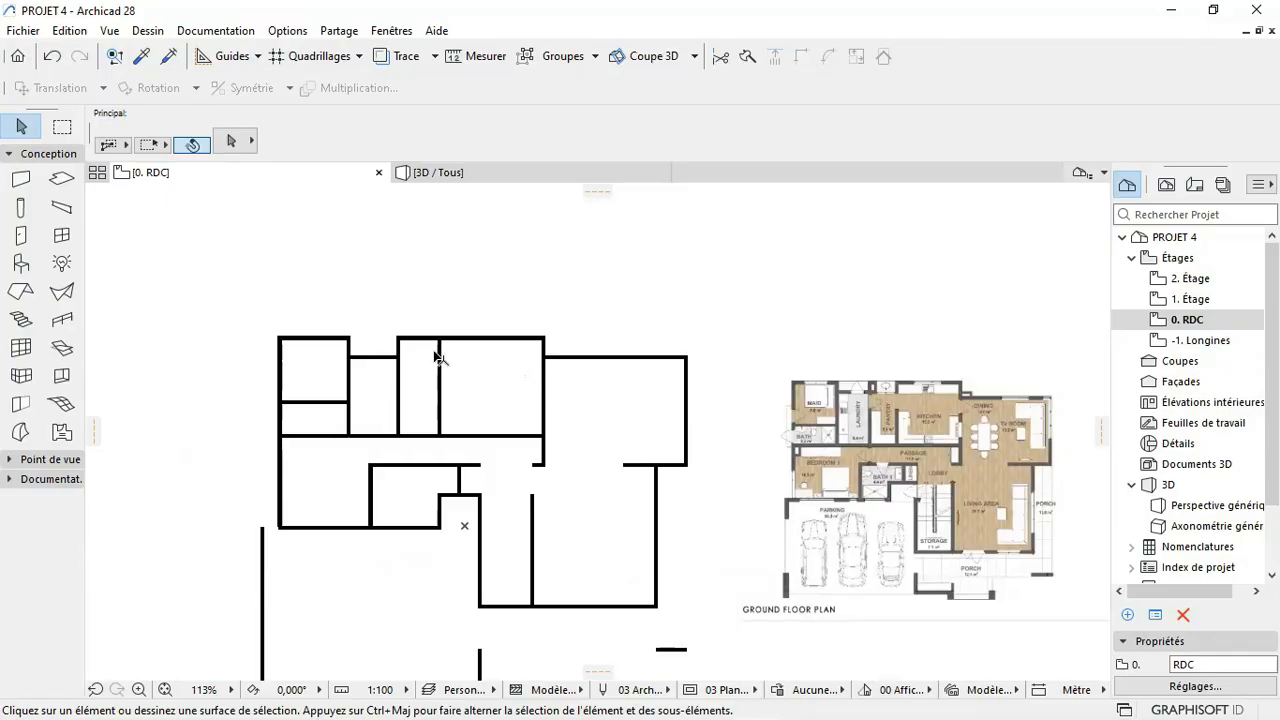
scroll(437, 357, up, 1)
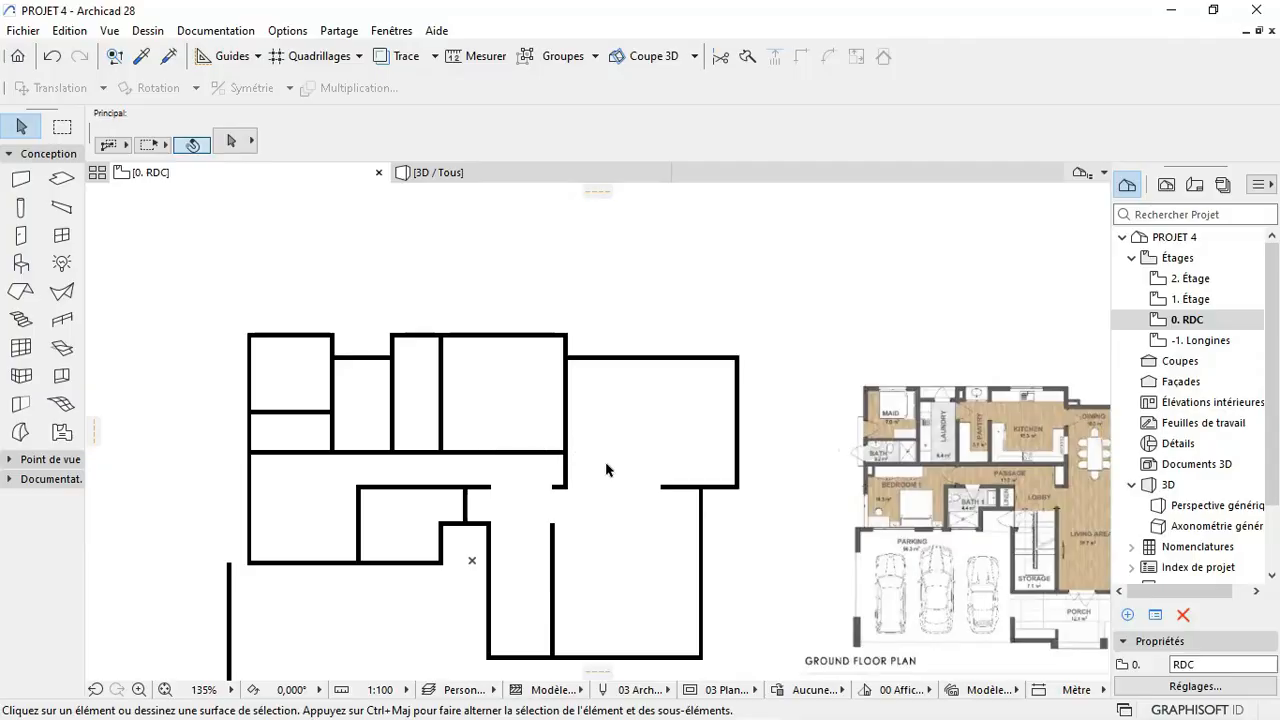
scroll(674, 472, down, 1)
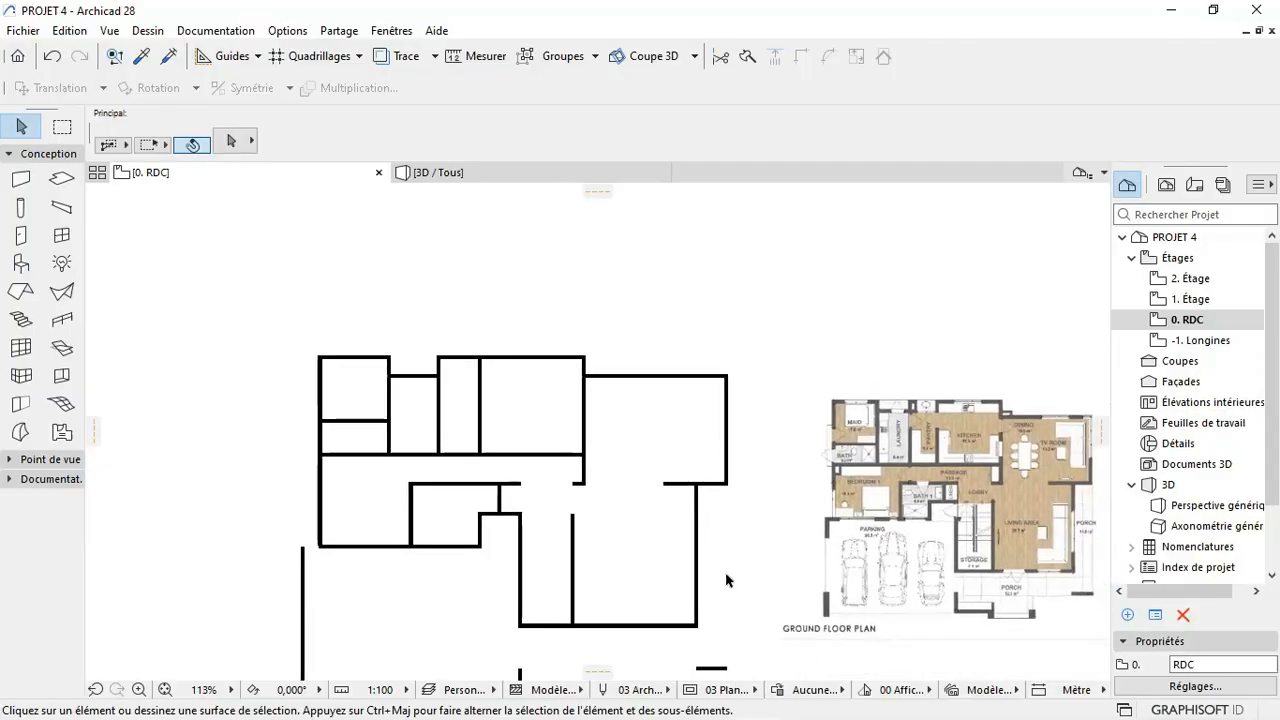
scroll(723, 614, down, 2)
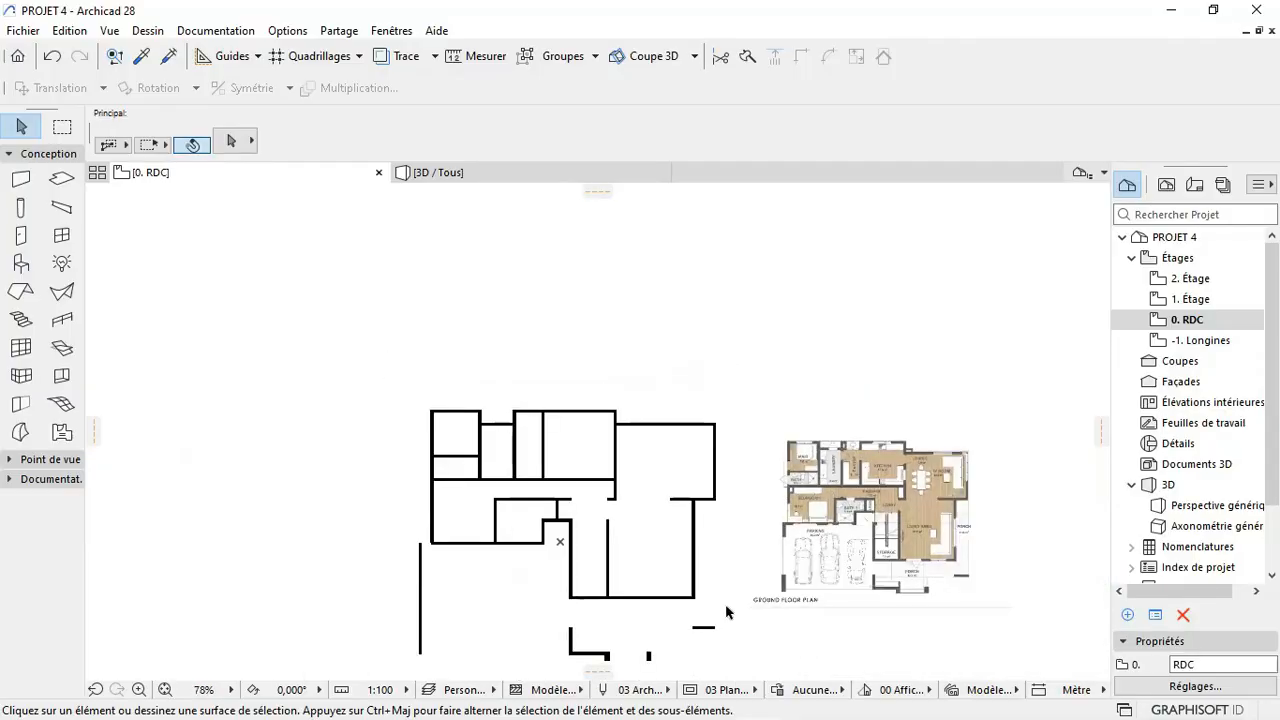
drag(727, 608, 655, 360)
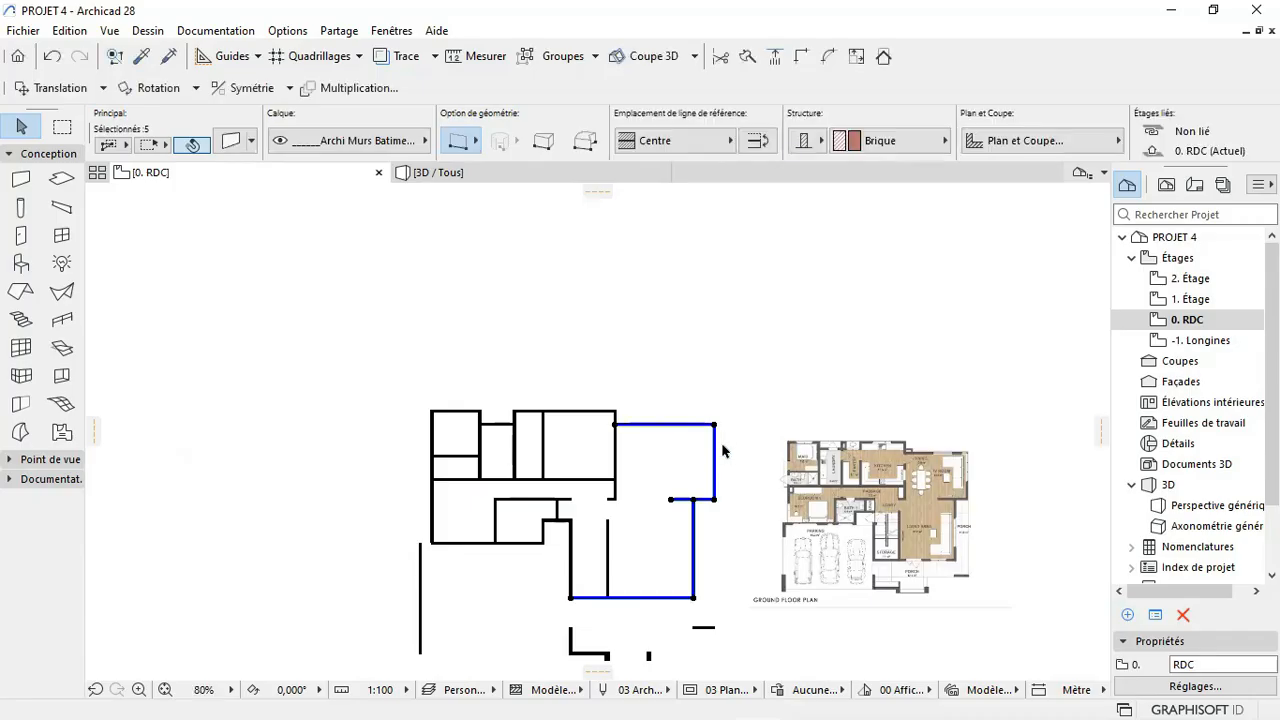
Step: Compare the selected dining, TV room and living area walls with the reference plan, and clear the selection
scroll(720, 425, up, 3)
scroll(560, 470, down, 5)
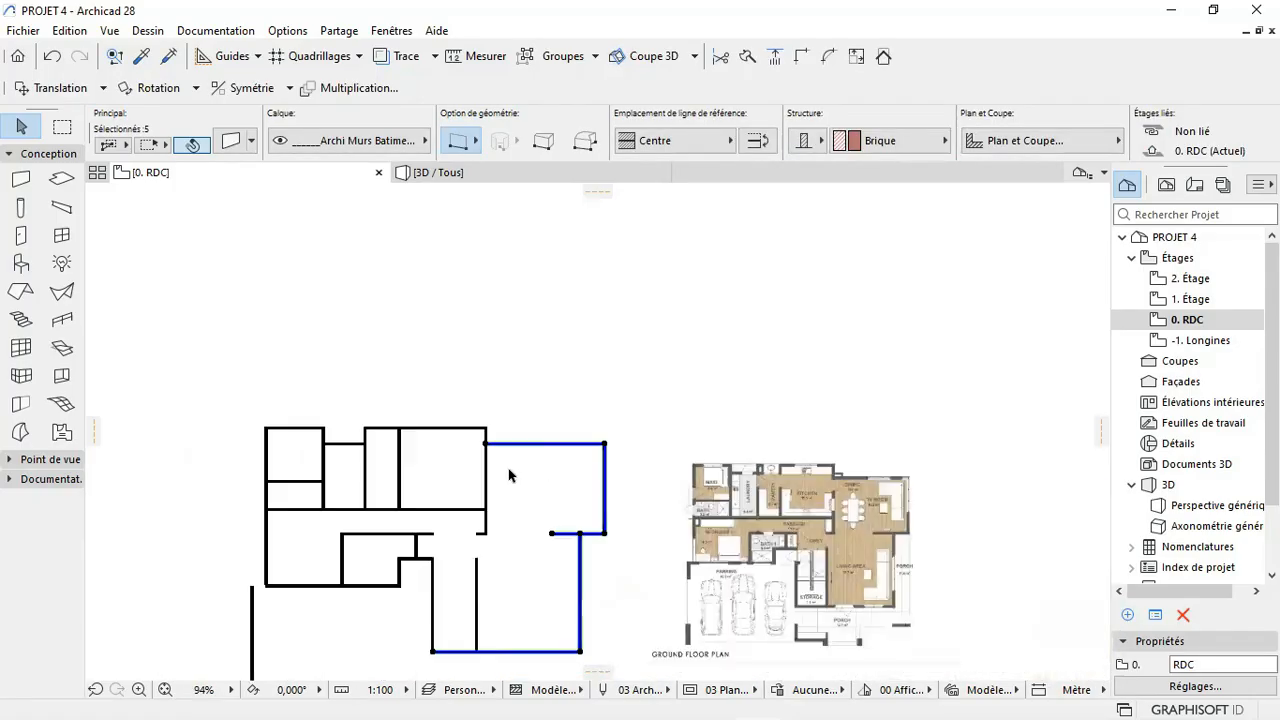
scroll(877, 492, up, 4)
scroll(916, 520, up, 2)
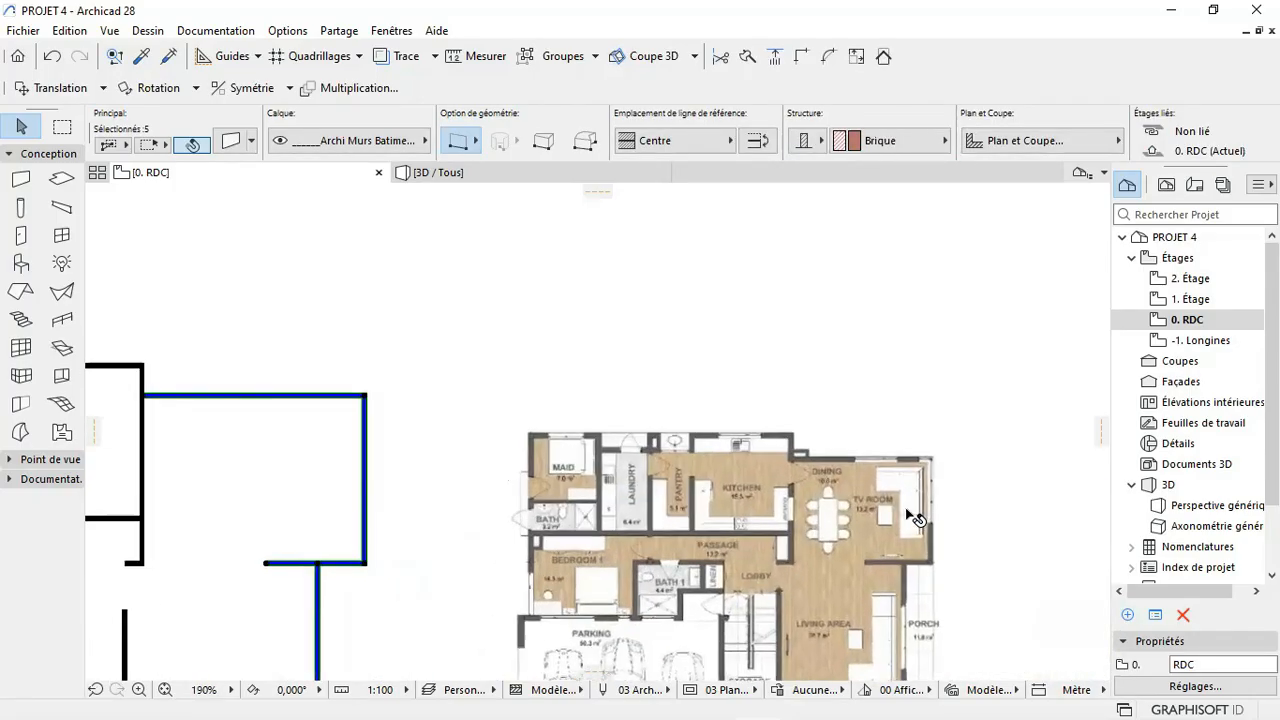
scroll(900, 505, down, 2)
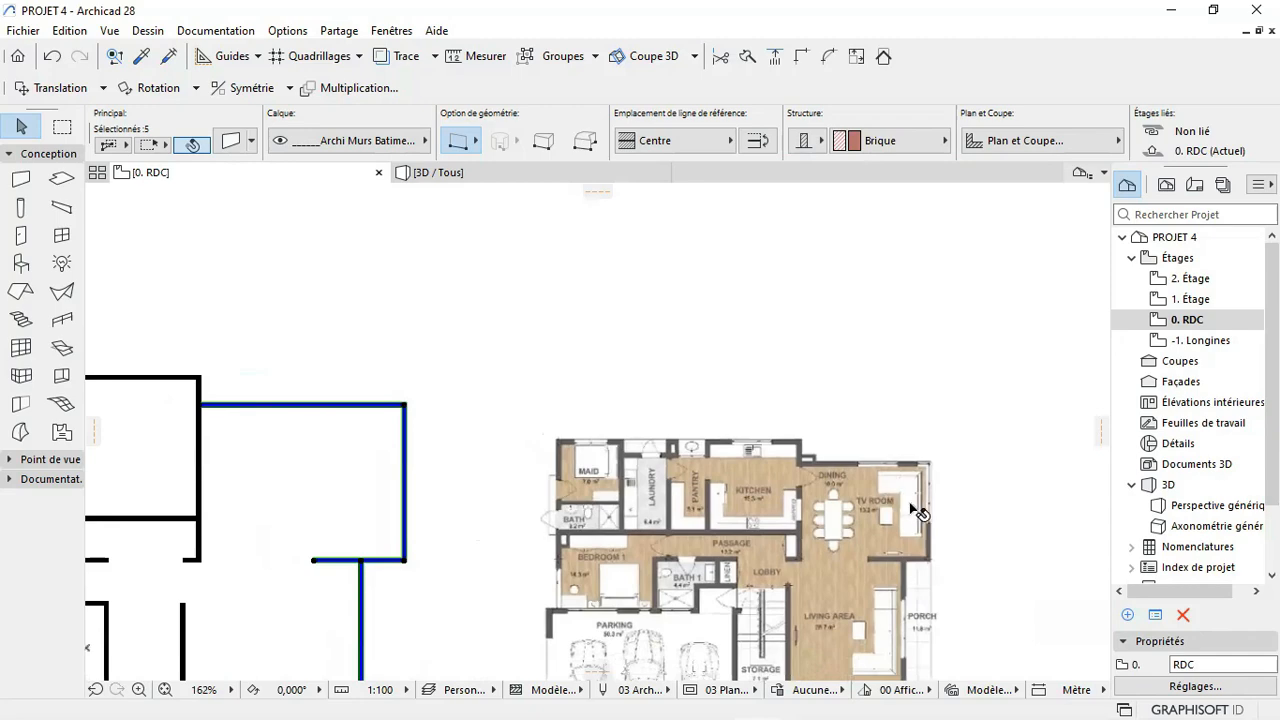
scroll(905, 507, down, 1)
scroll(894, 496, up, 2)
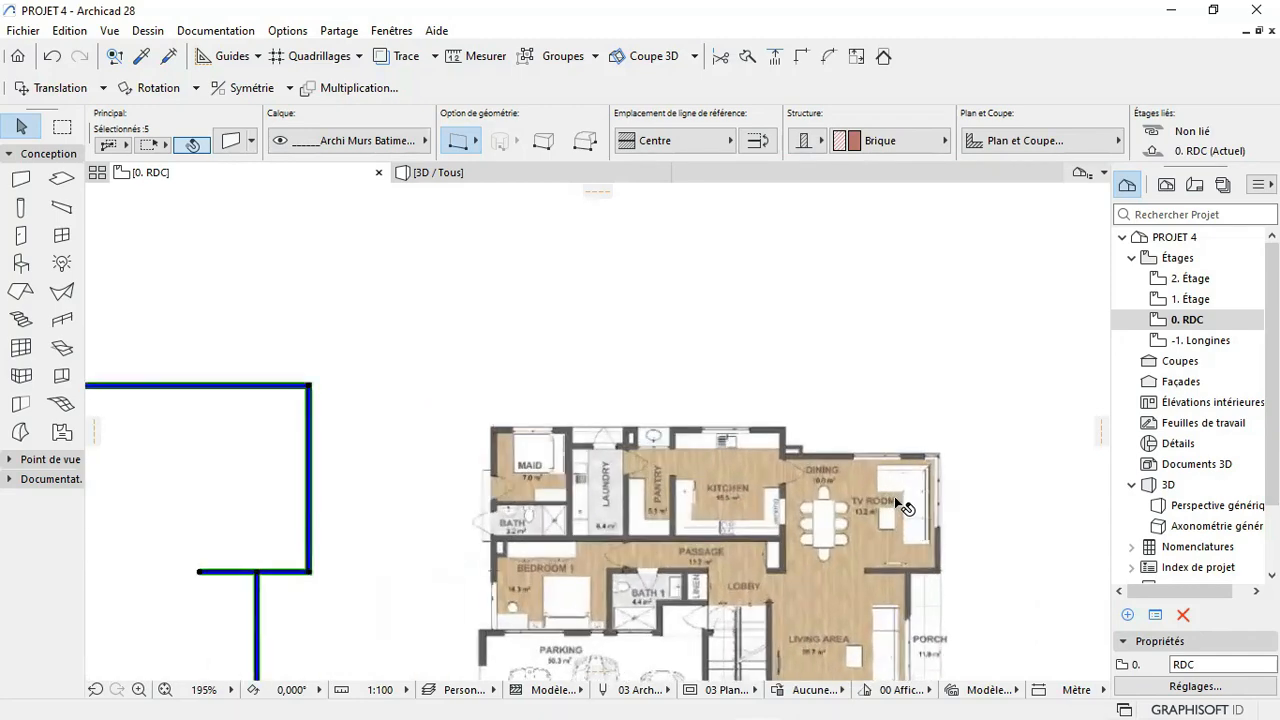
scroll(910, 505, down, 4)
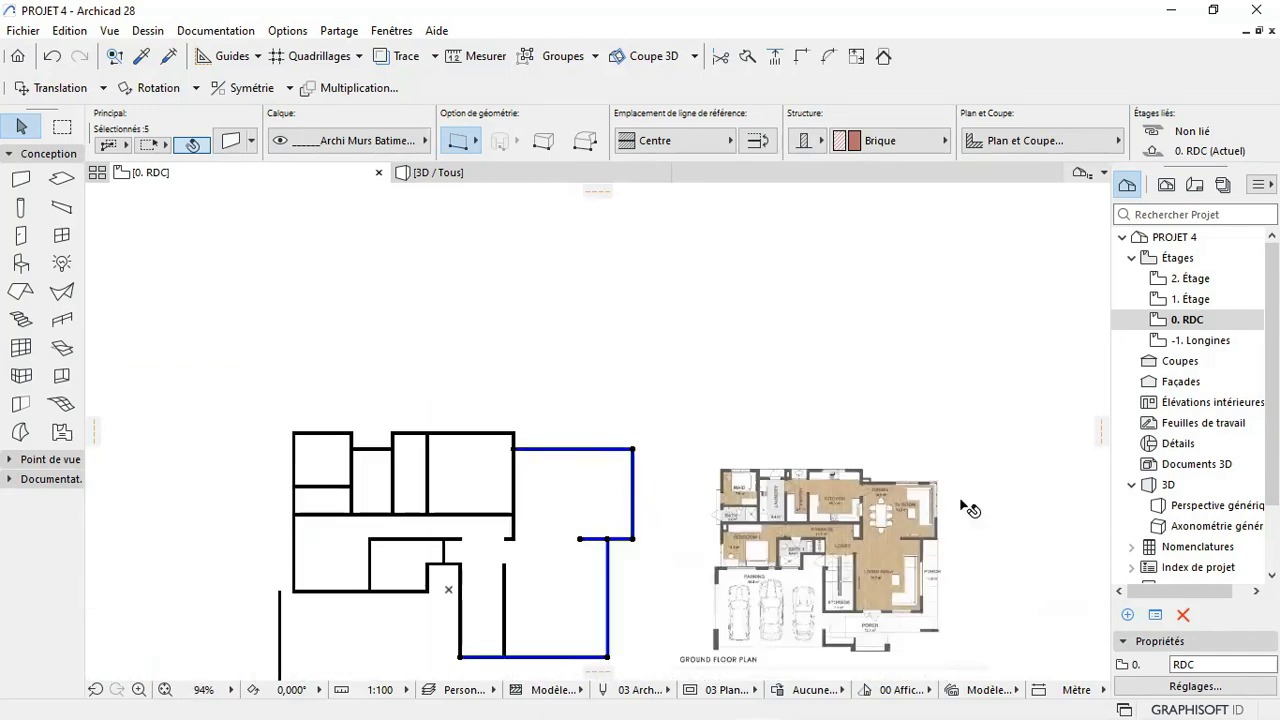
scroll(929, 514, up, 2)
scroll(943, 534, down, 1)
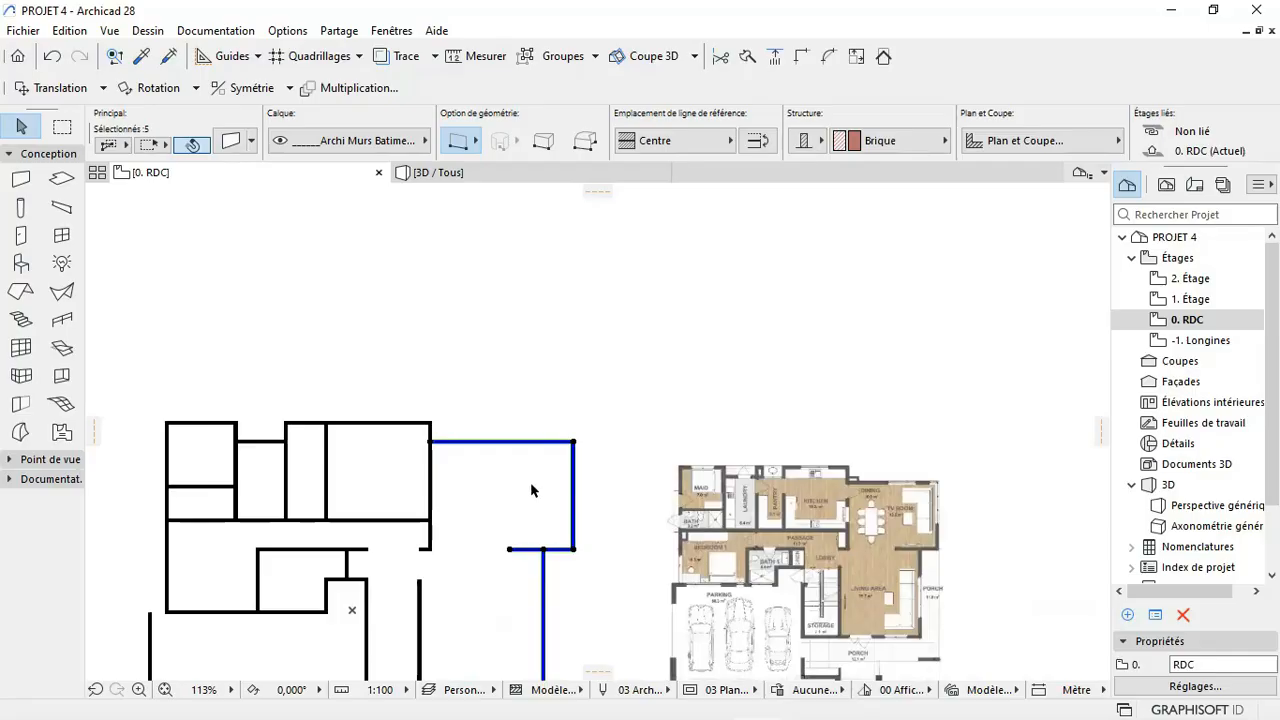
scroll(468, 464, down, 1)
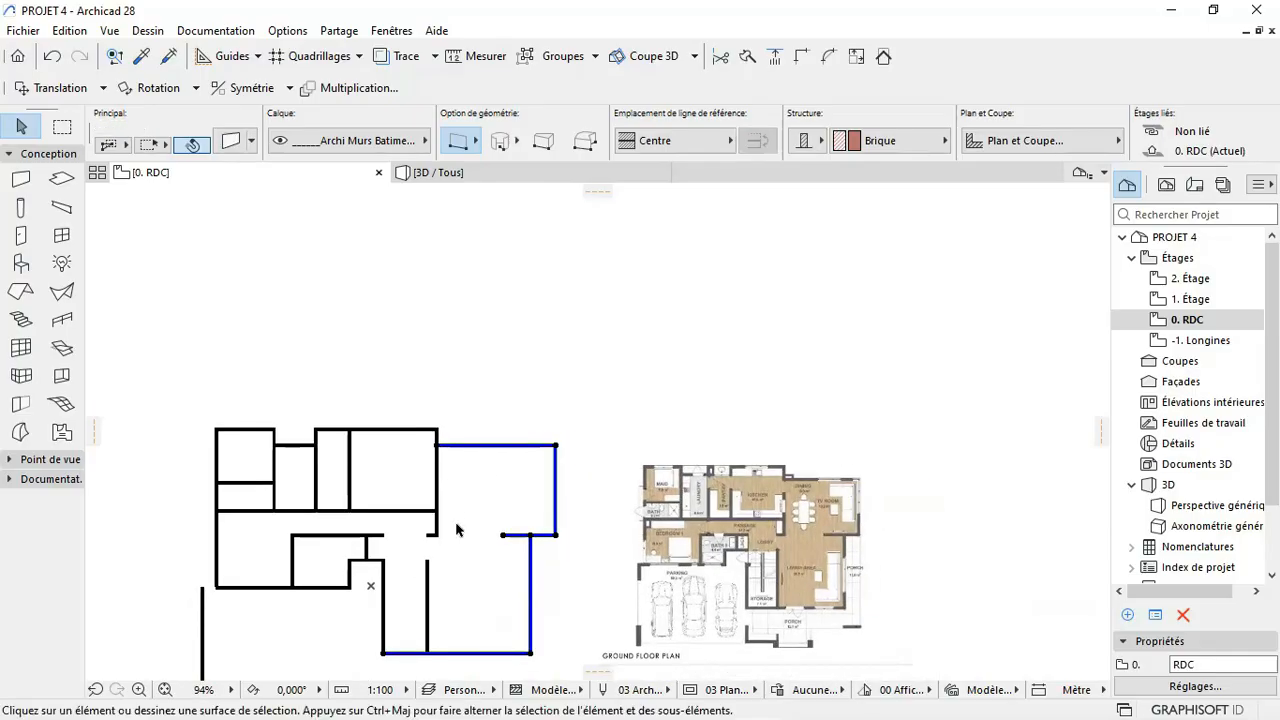
key(Escape)
Step: Select the dining/TV room and living area outer walls, plus the kitchen's east wall and the short stub at its south end
click(542, 664)
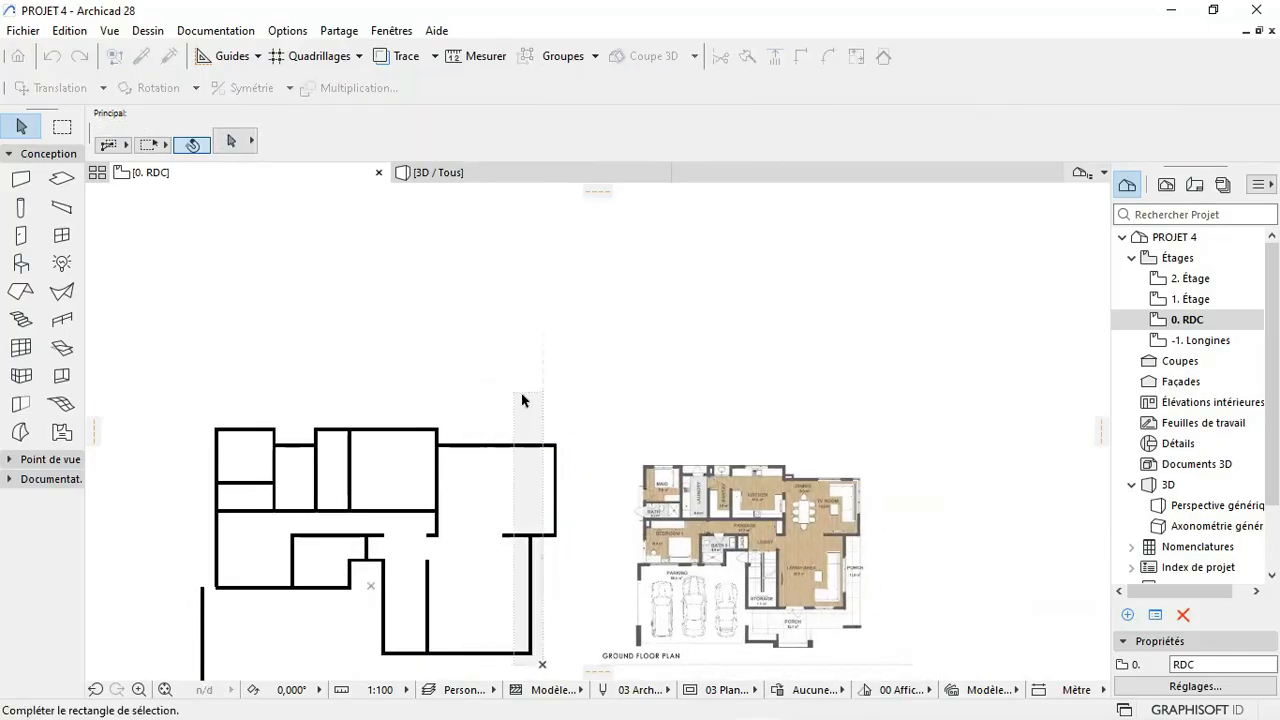
click(570, 539)
click(566, 660)
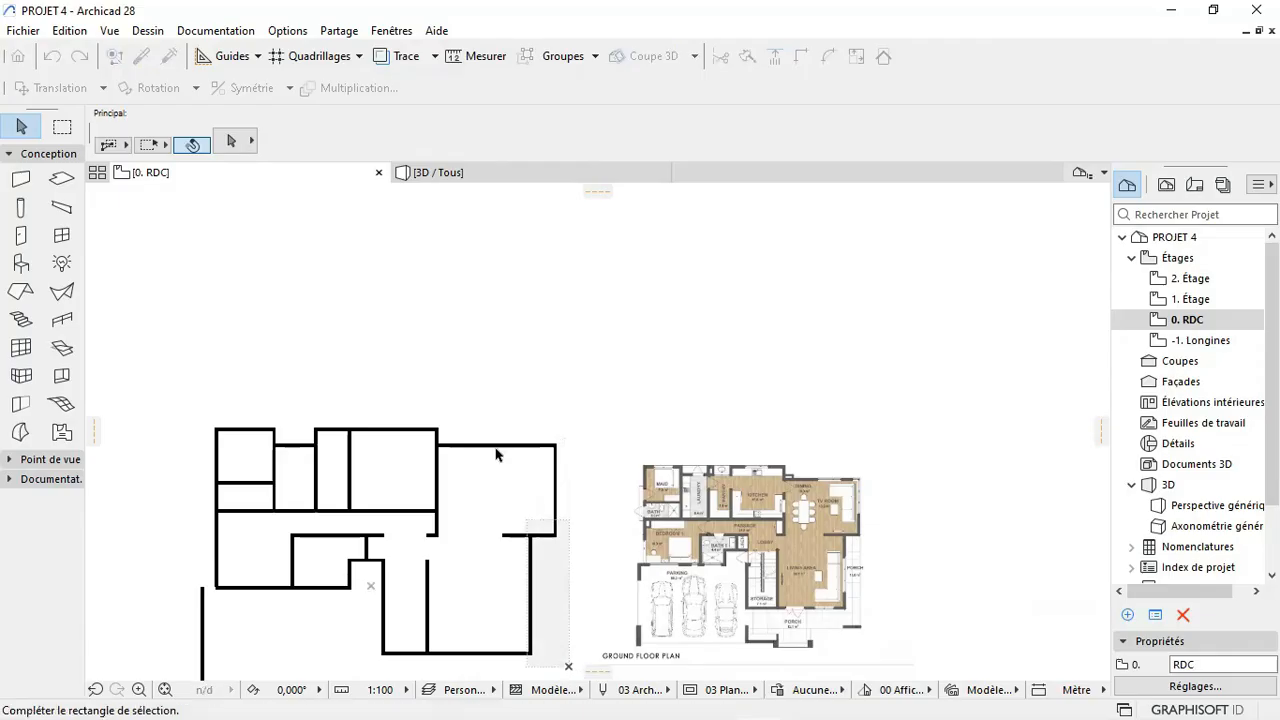
click(468, 390)
shift+click(440, 468)
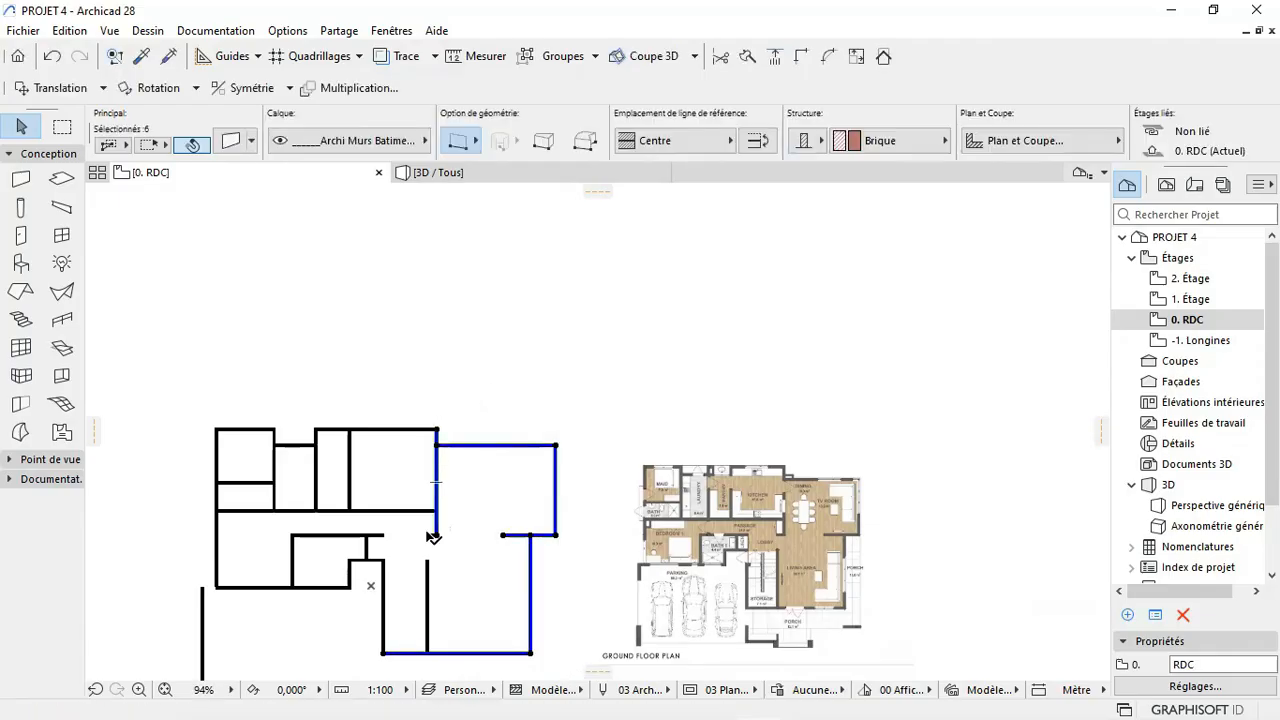
shift+click(428, 533)
Step: Move the selected kitchen, dining/TV room and living area walls 1.2 m west from the kitchen's northeast corner
key(ctrl+d)
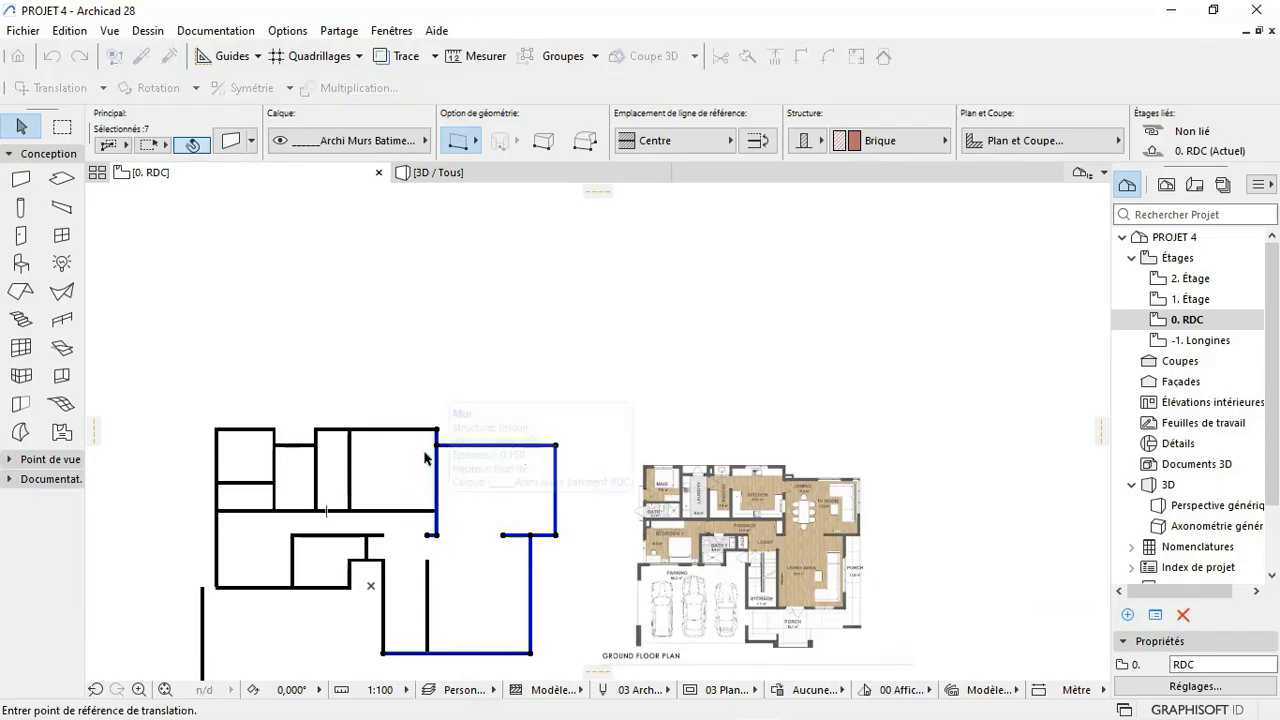
scroll(425, 458, up, 5)
click(462, 412)
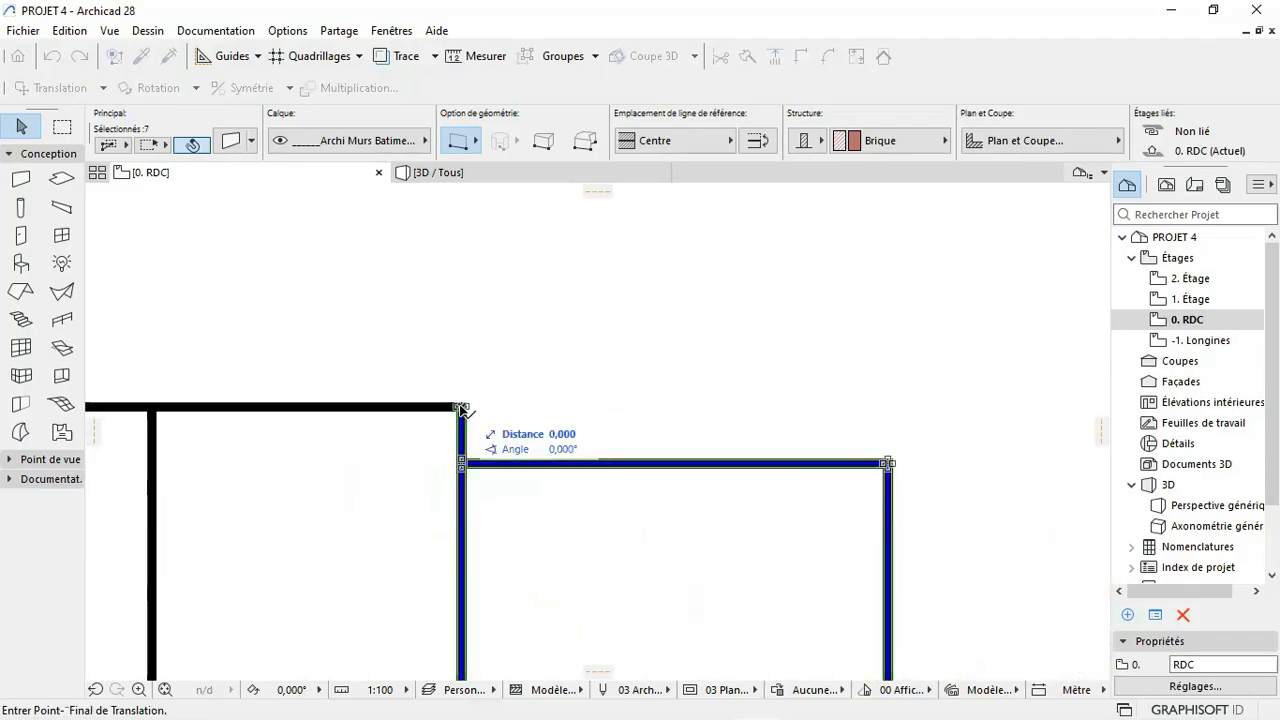
scroll(420, 410, down, 3)
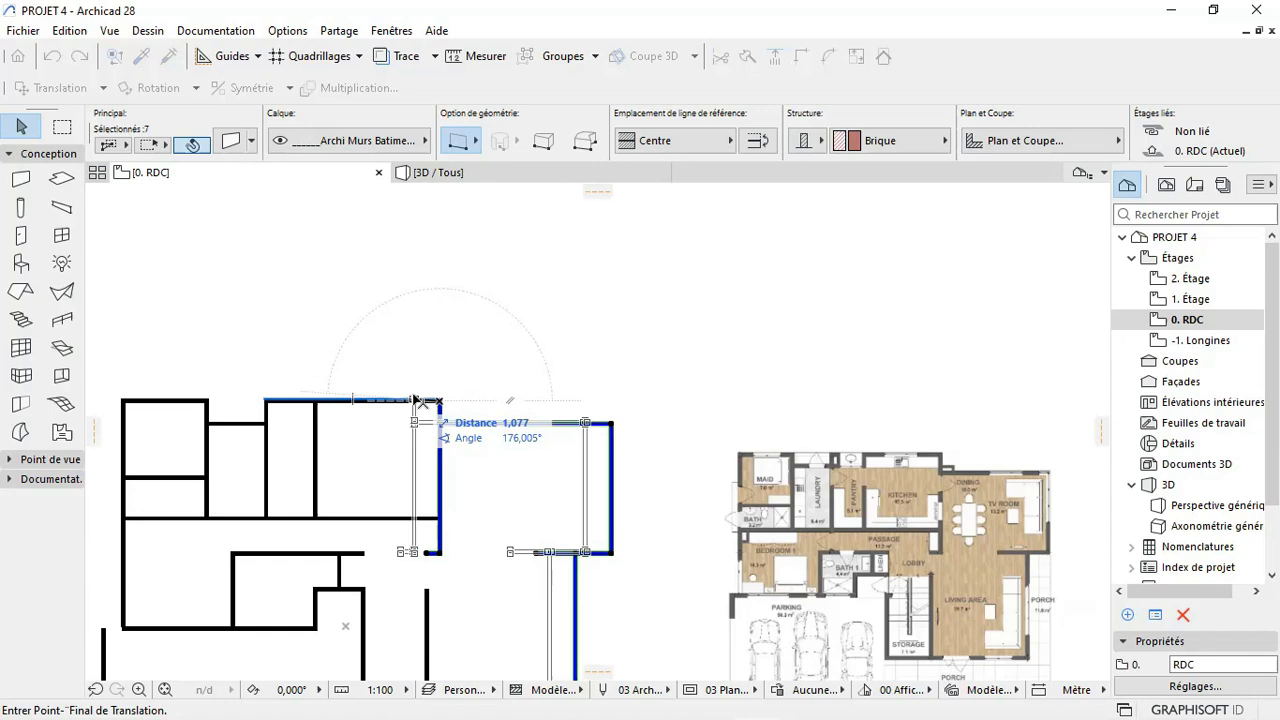
text(1,2)
key(Return)
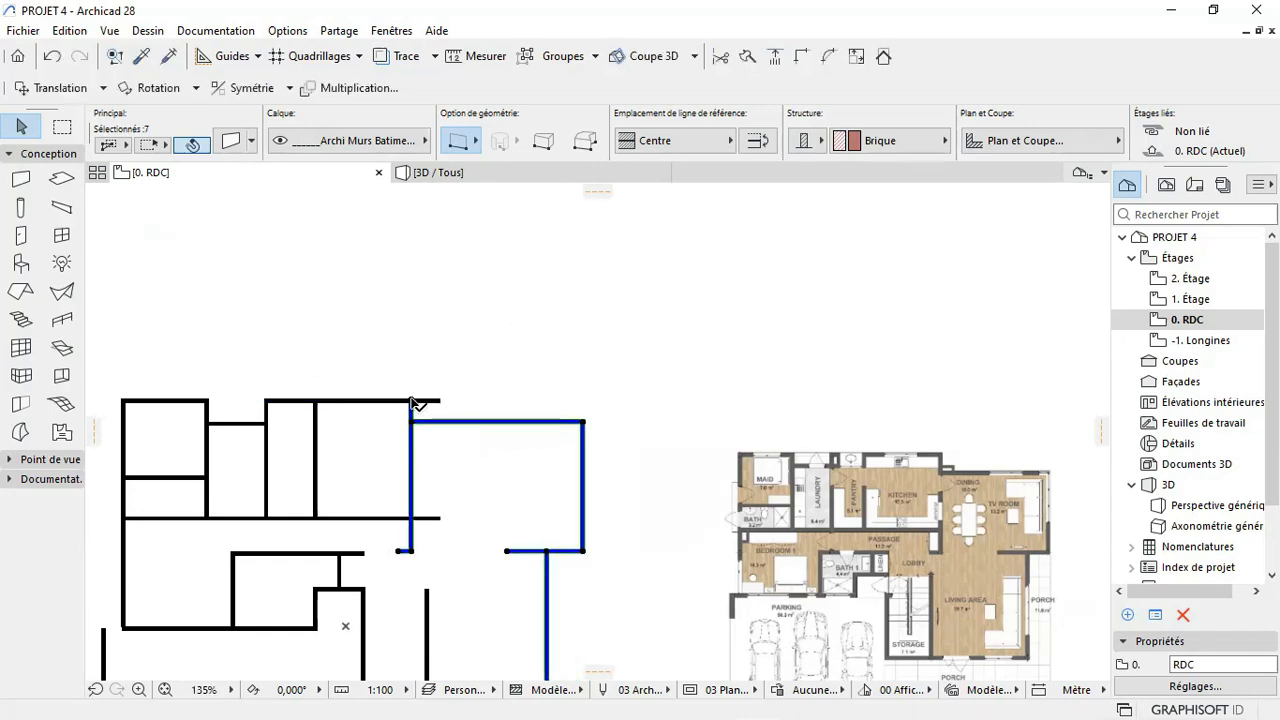
key(Escape)
scroll(480, 420, down, 2)
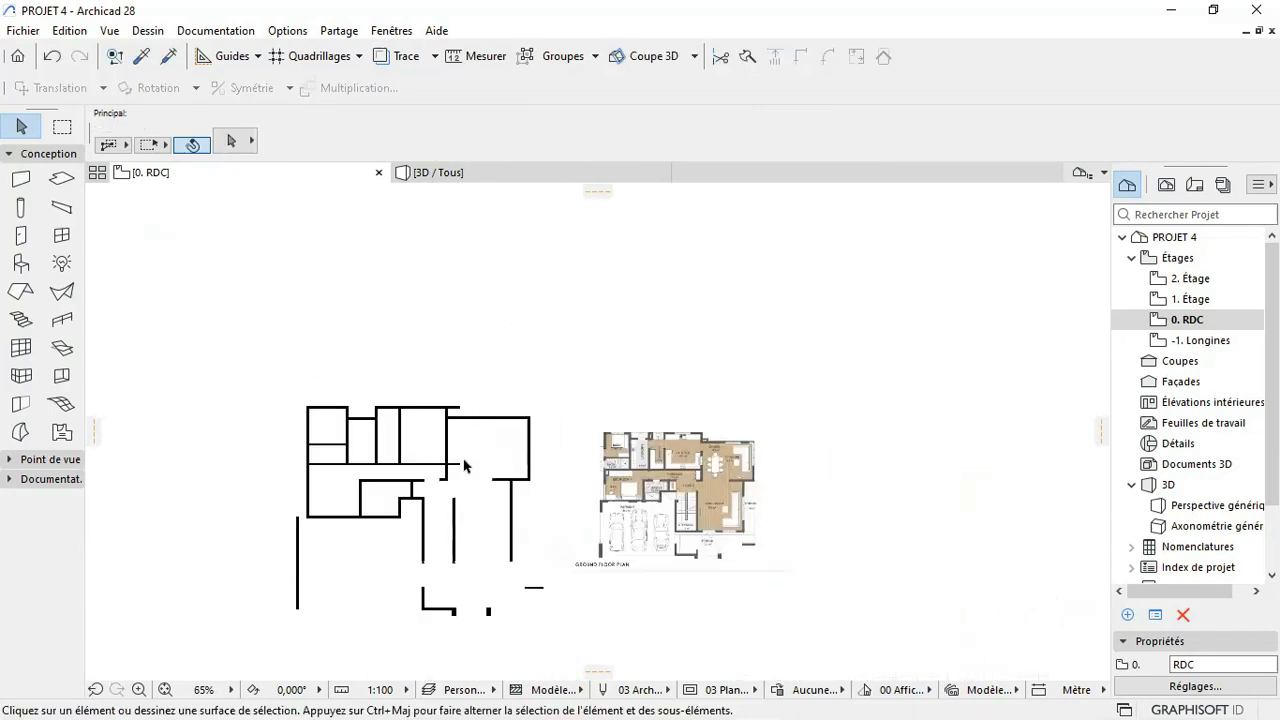
Step: Trim the kitchen's north wall where it extends past the kitchen's east wall
scroll(462, 478, down, 2)
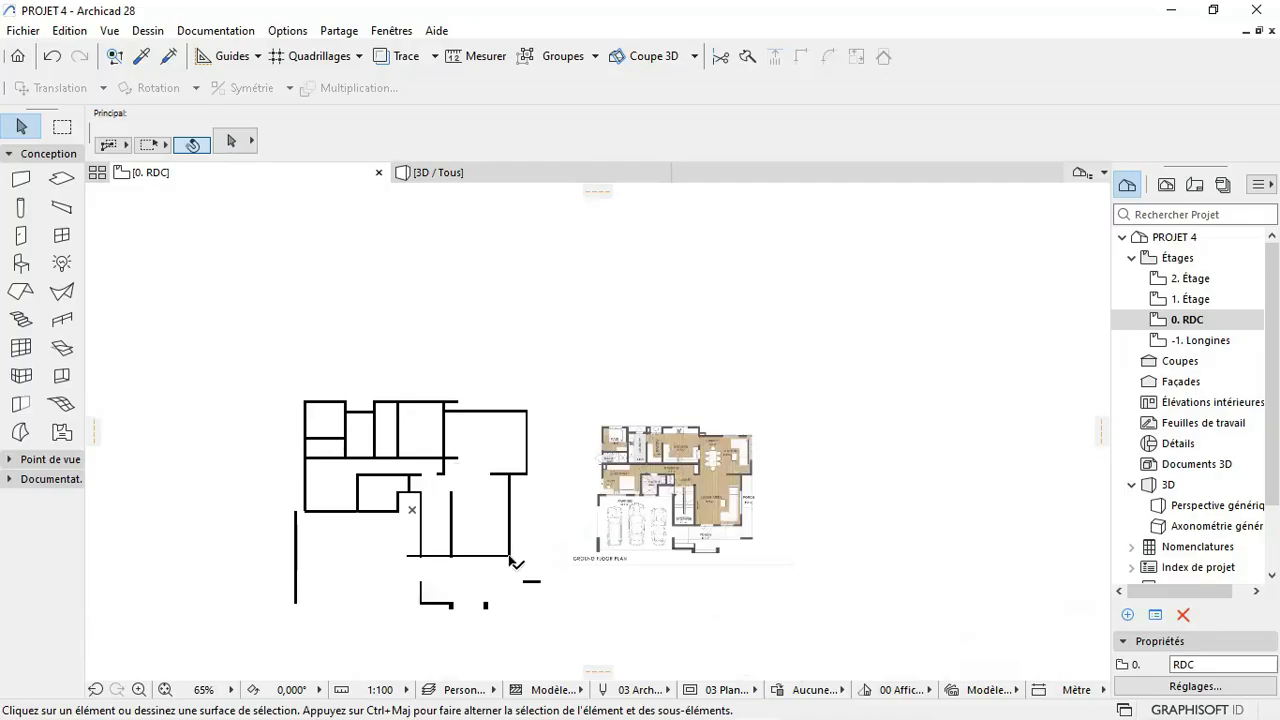
scroll(515, 566, up, 1)
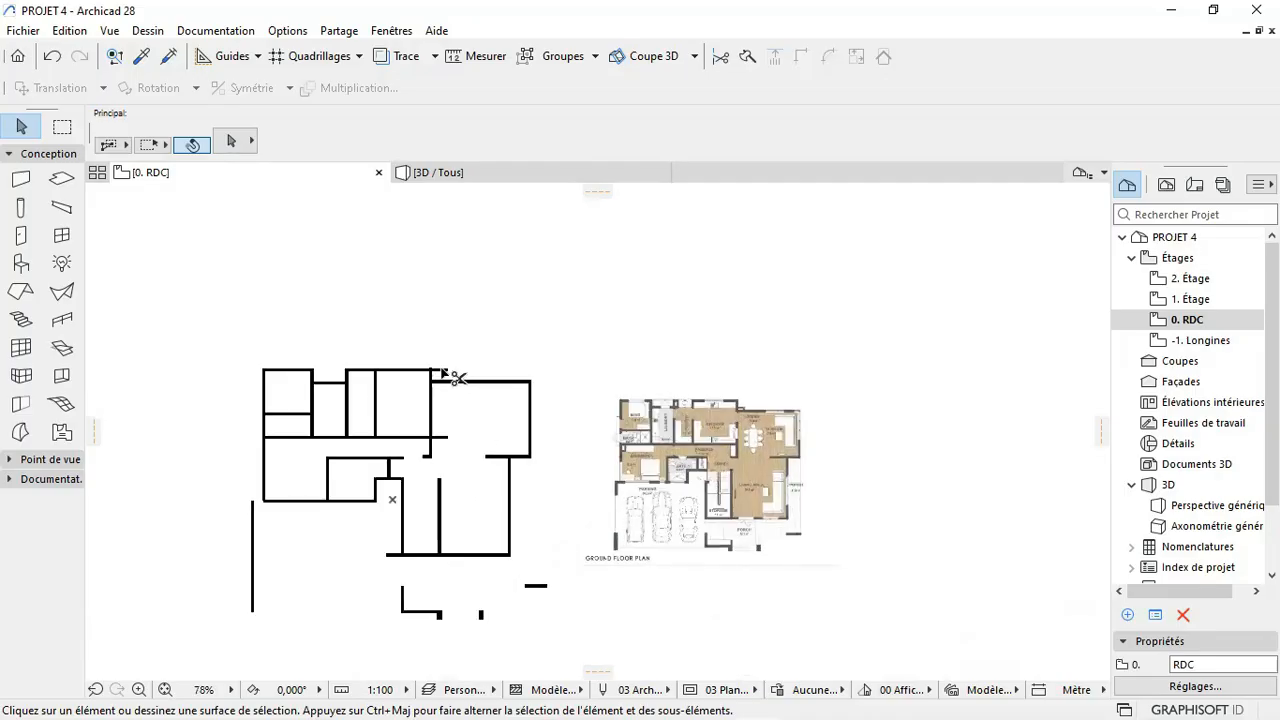
scroll(440, 372, up, 5)
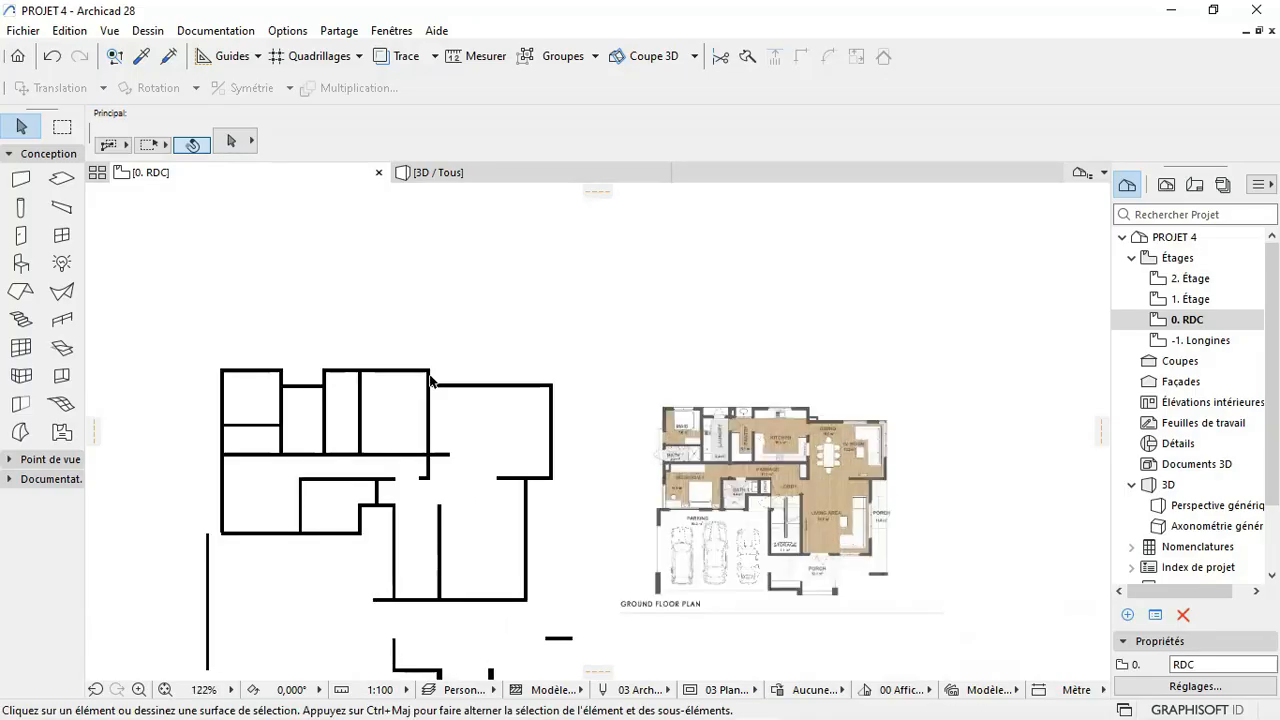
scroll(428, 368, down, 4)
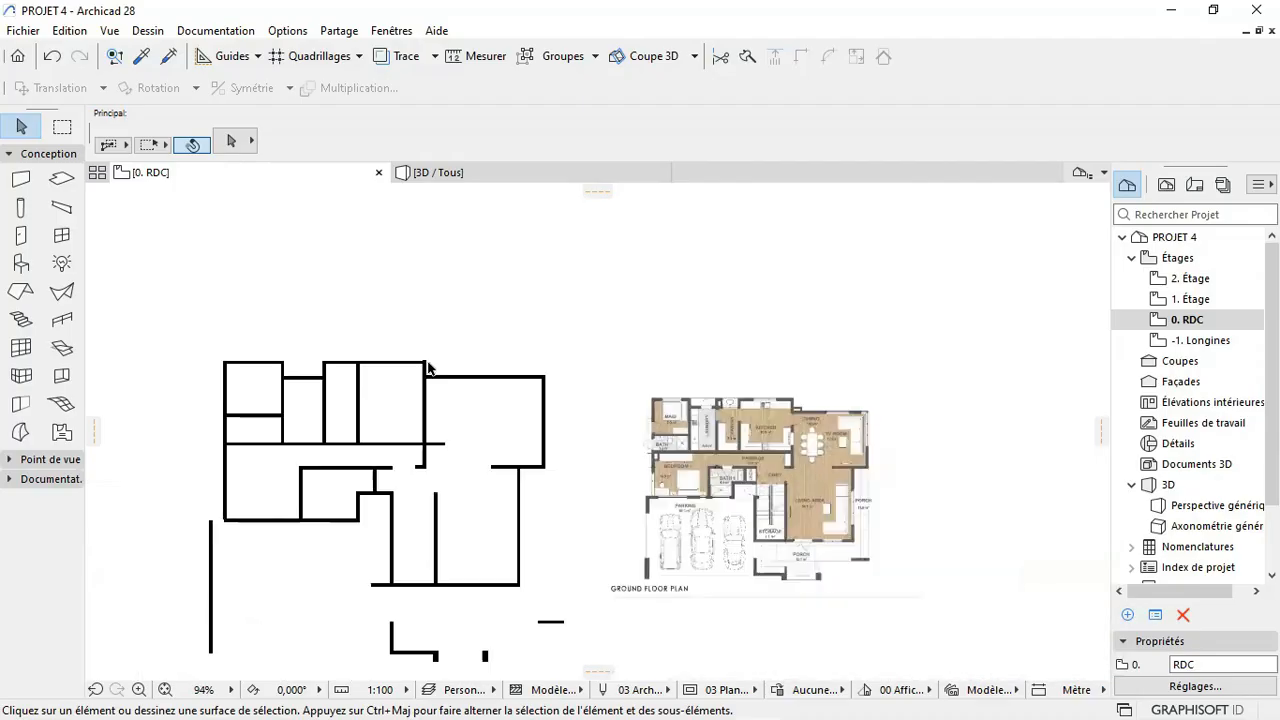
scroll(424, 380, up, 5)
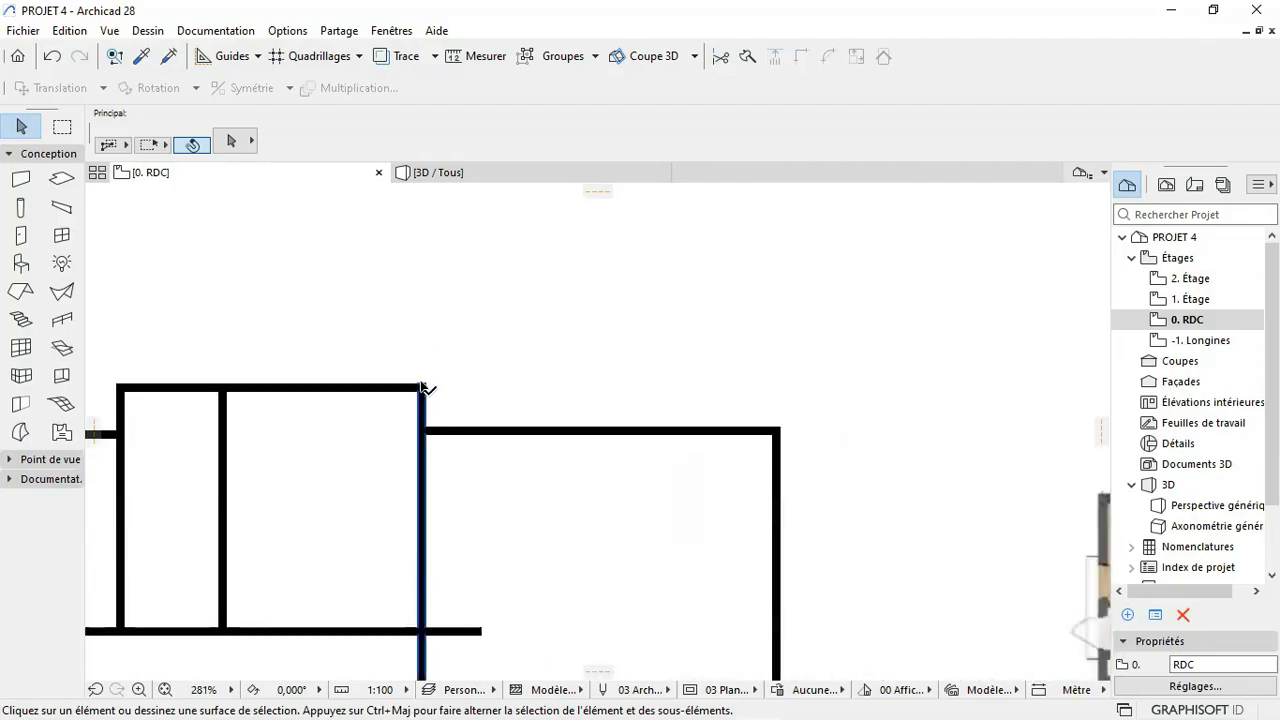
click(422, 395)
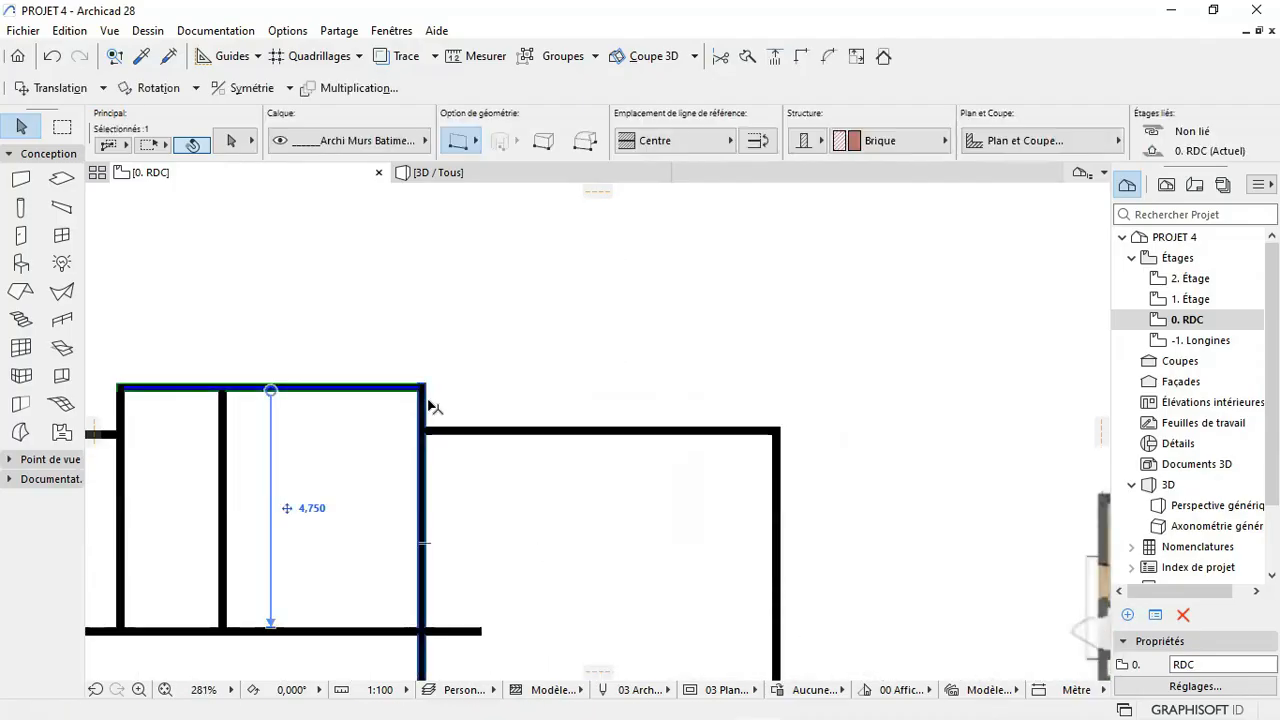
Step: Undo the kitchen north wall trim and the move of the eastern walls
key(ctrl+z)
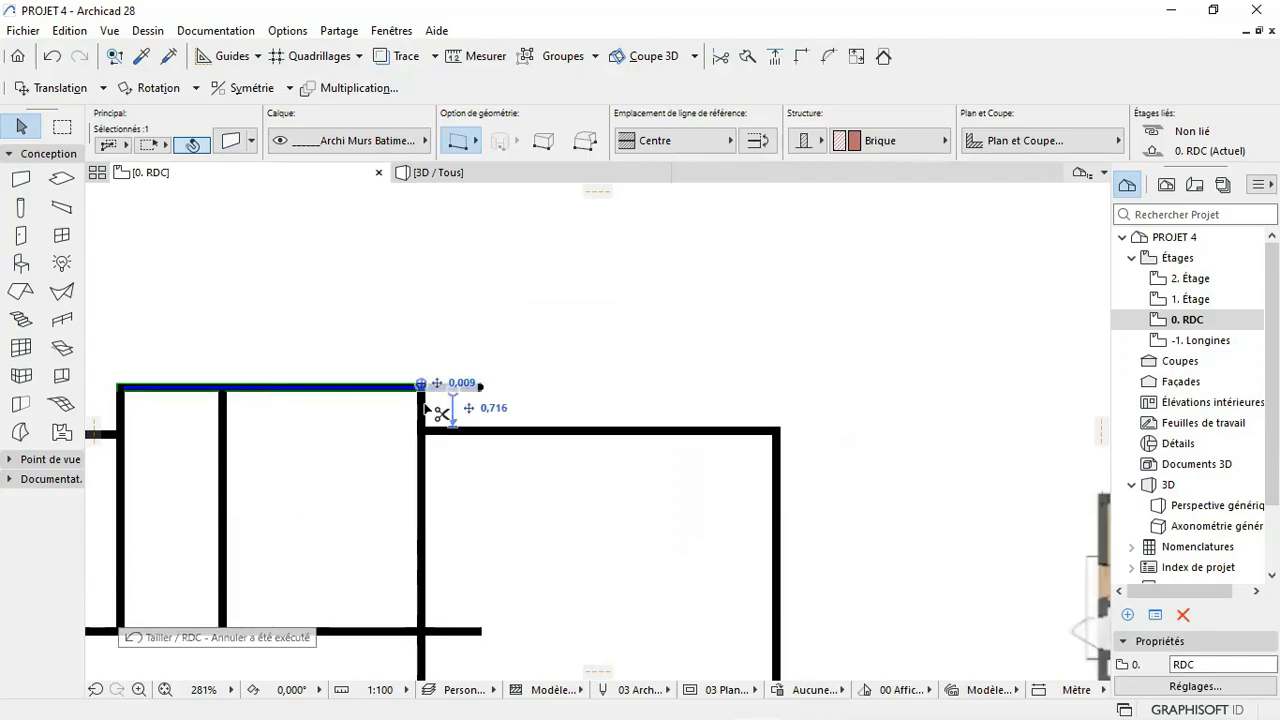
key(ctrl+z)
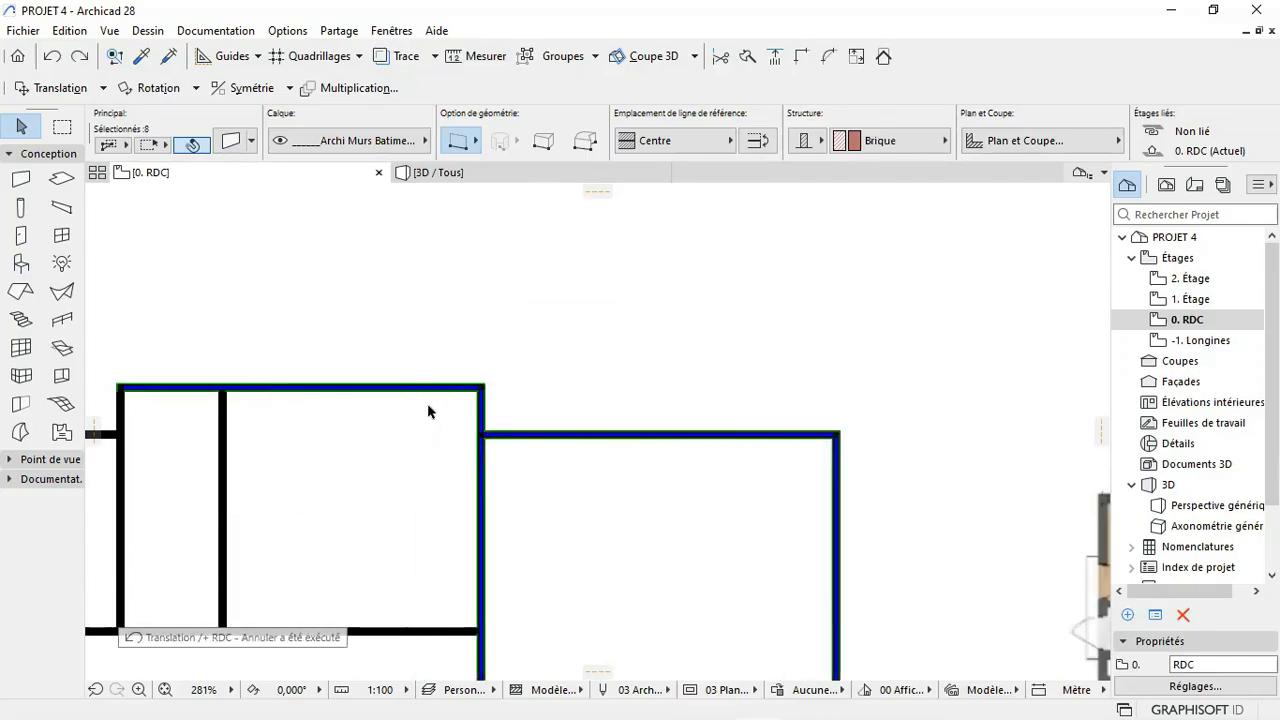
key(ctrl+d)
click(484, 392)
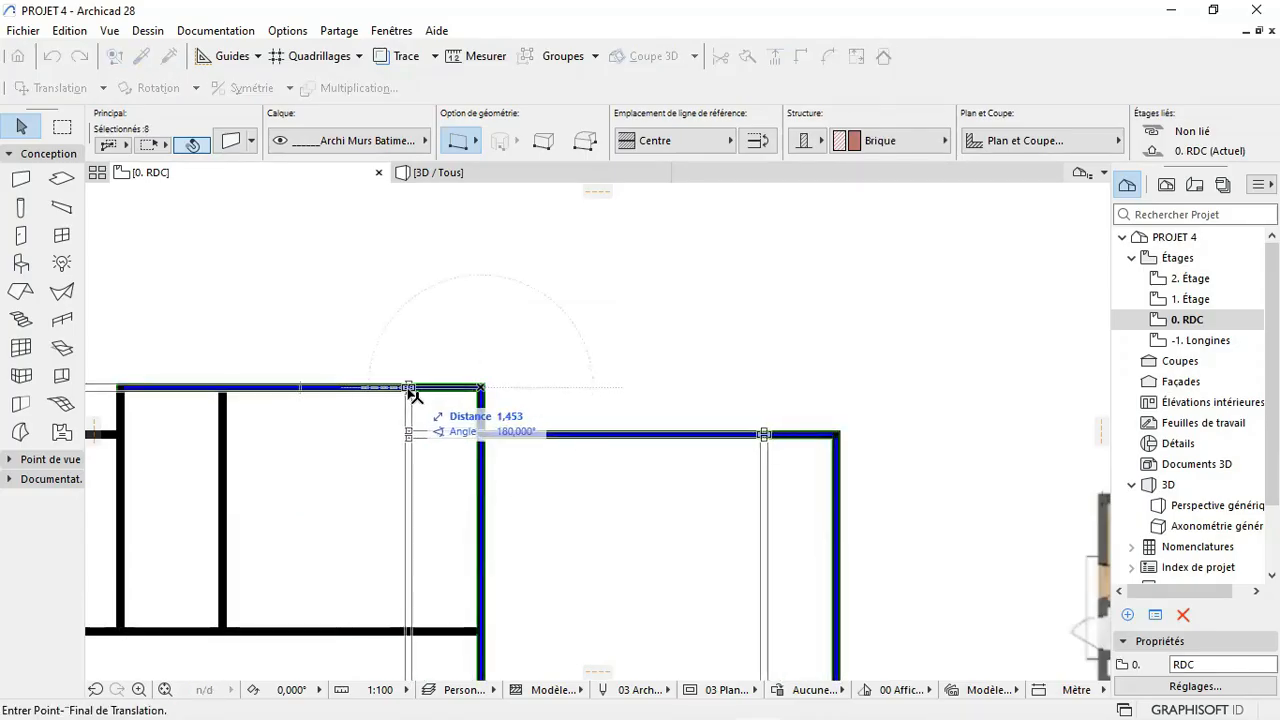
scroll(428, 398, down, 2)
key(Escape)
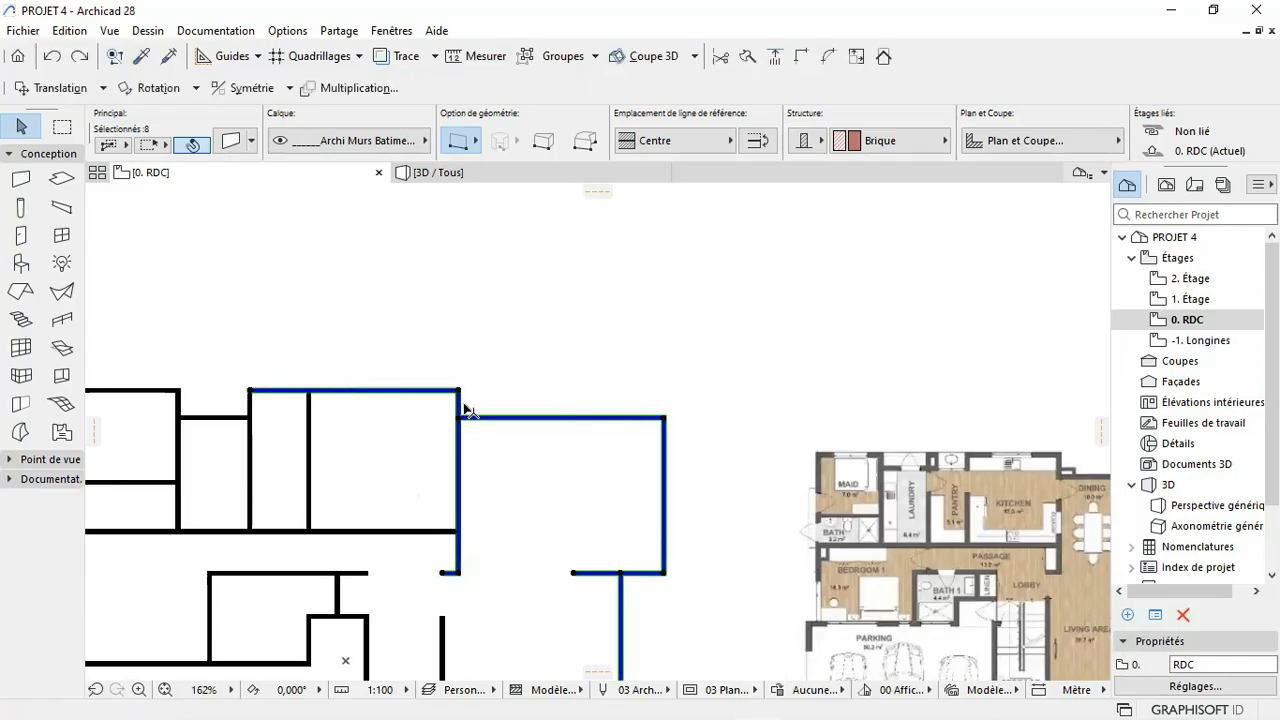
Step: Exclude the kitchen's north wall from the selection and move the remaining kitchen, dining/TV room and living area walls 1.2 m west
shift+click(433, 392)
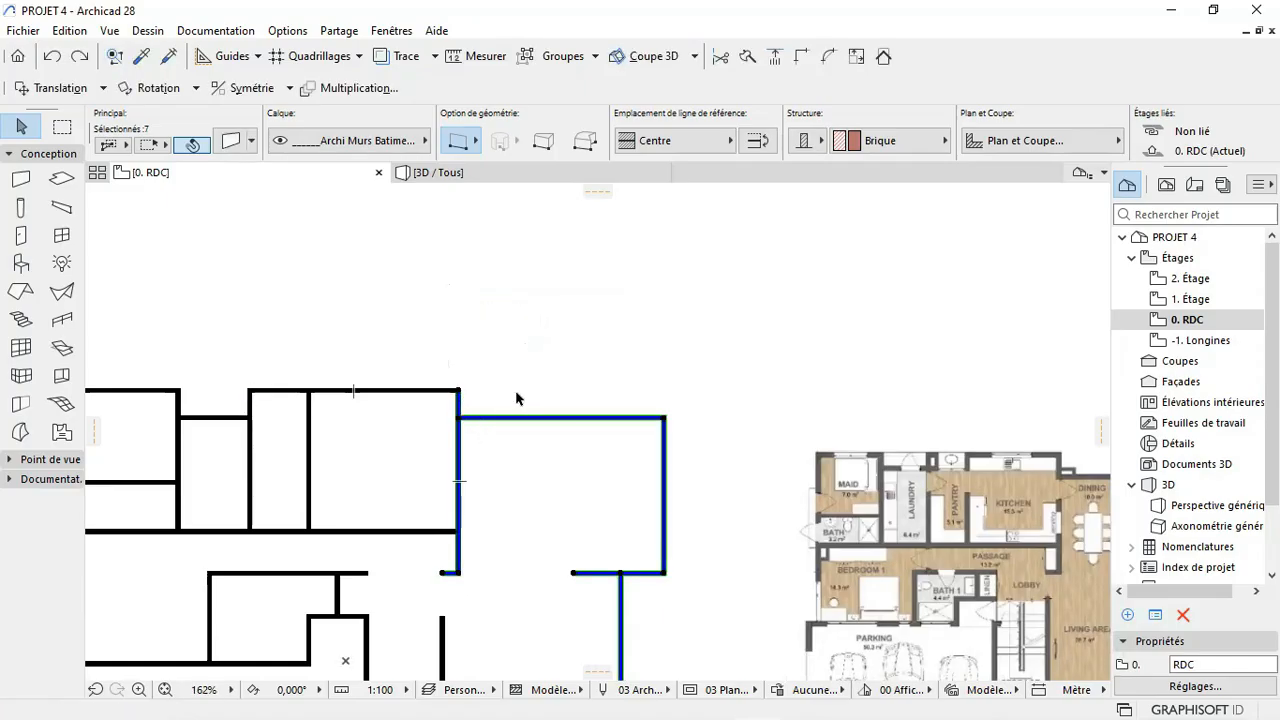
key(ctrl+d)
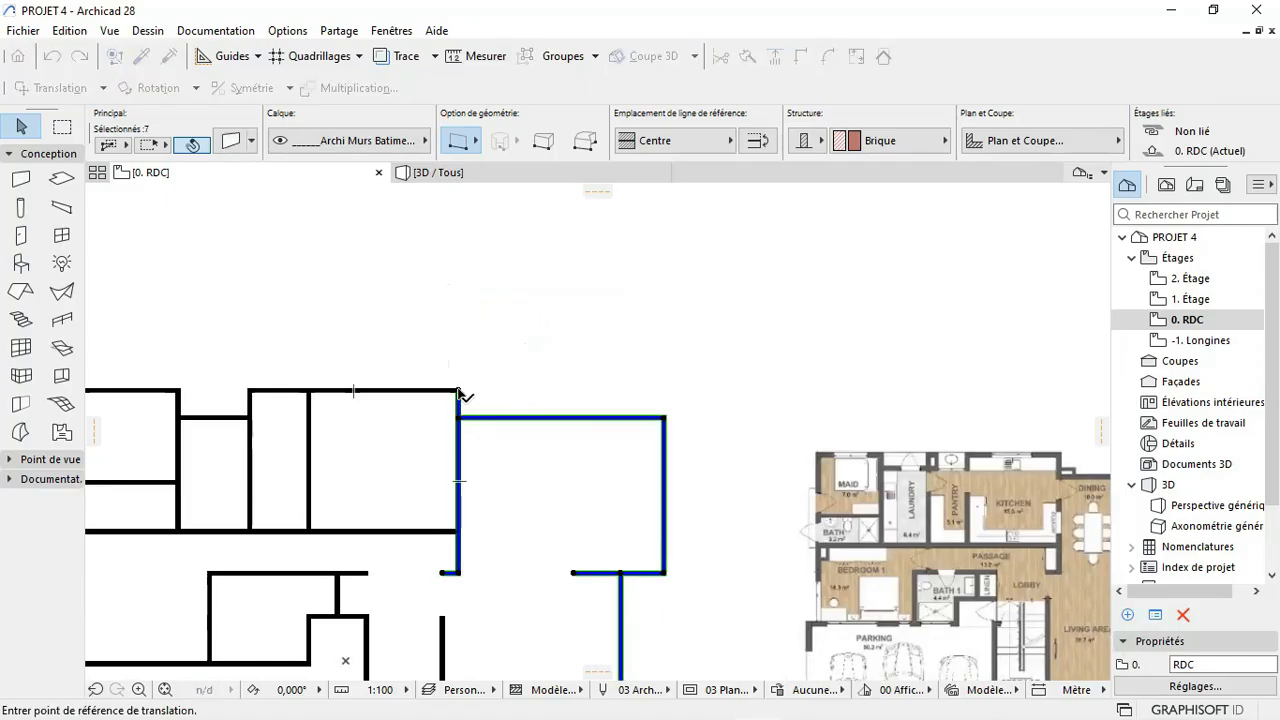
click(457, 390)
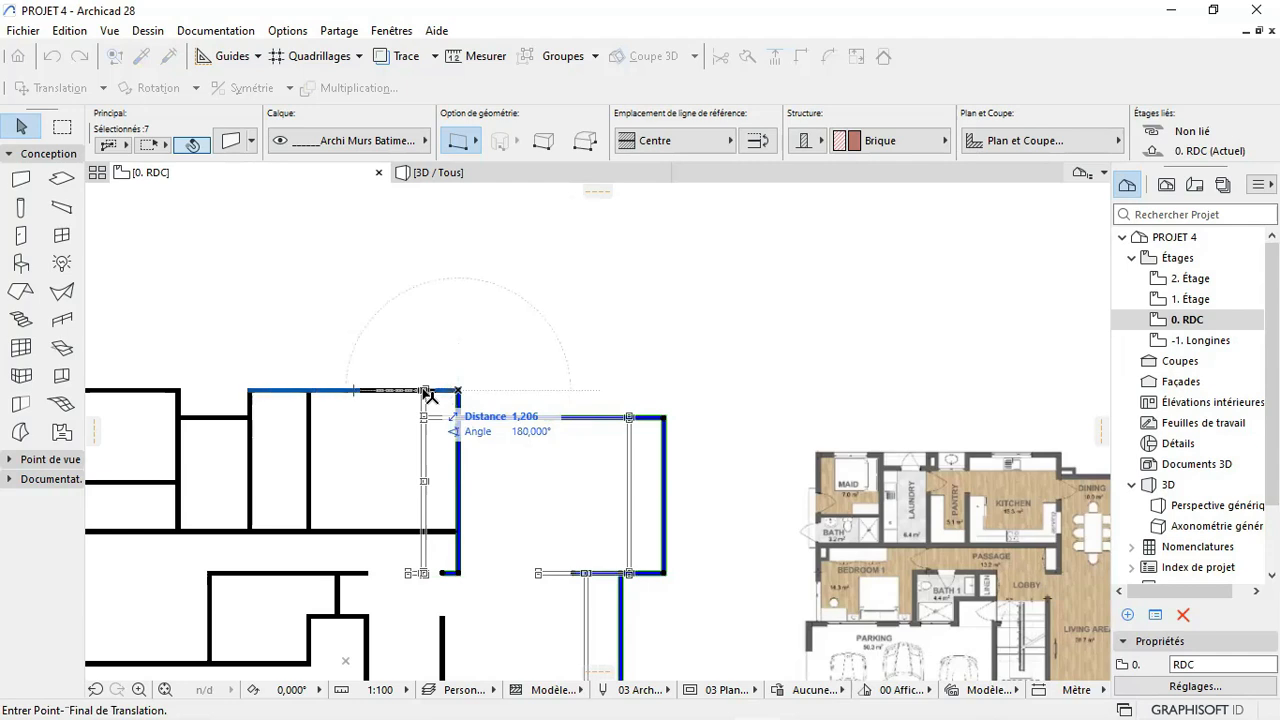
text(1)
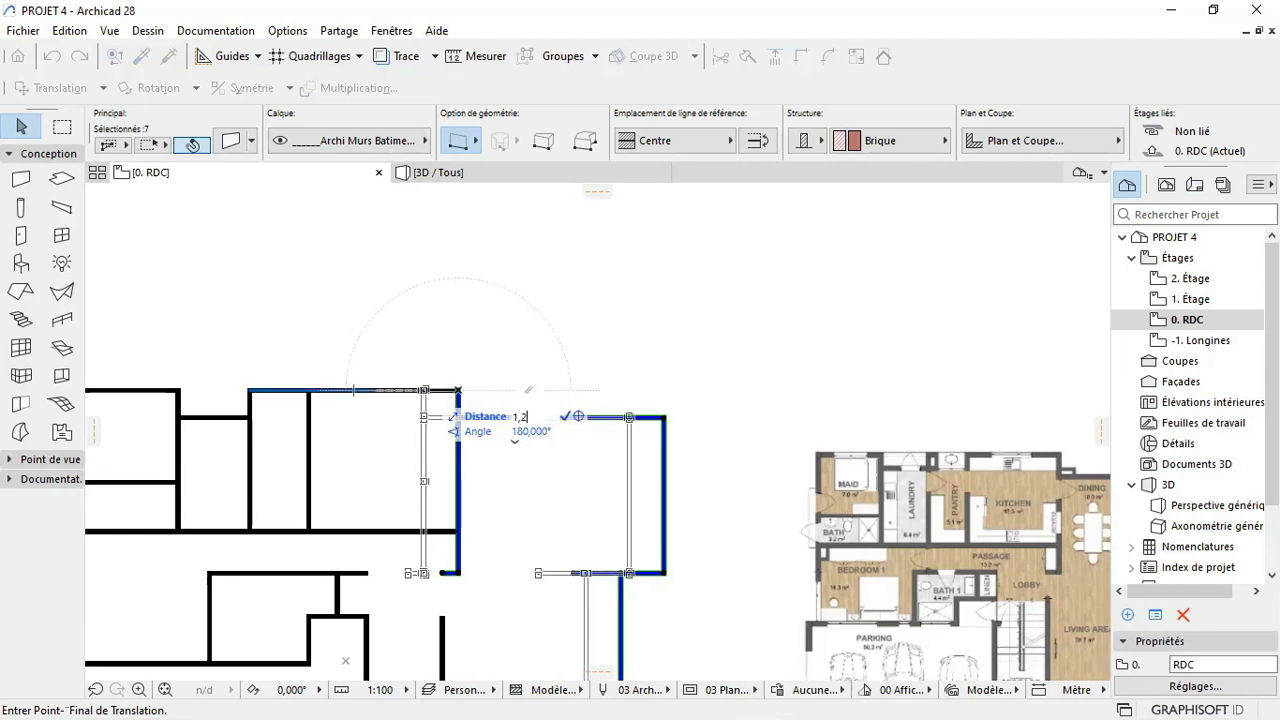
text(,2)
key(Return)
click(440, 432)
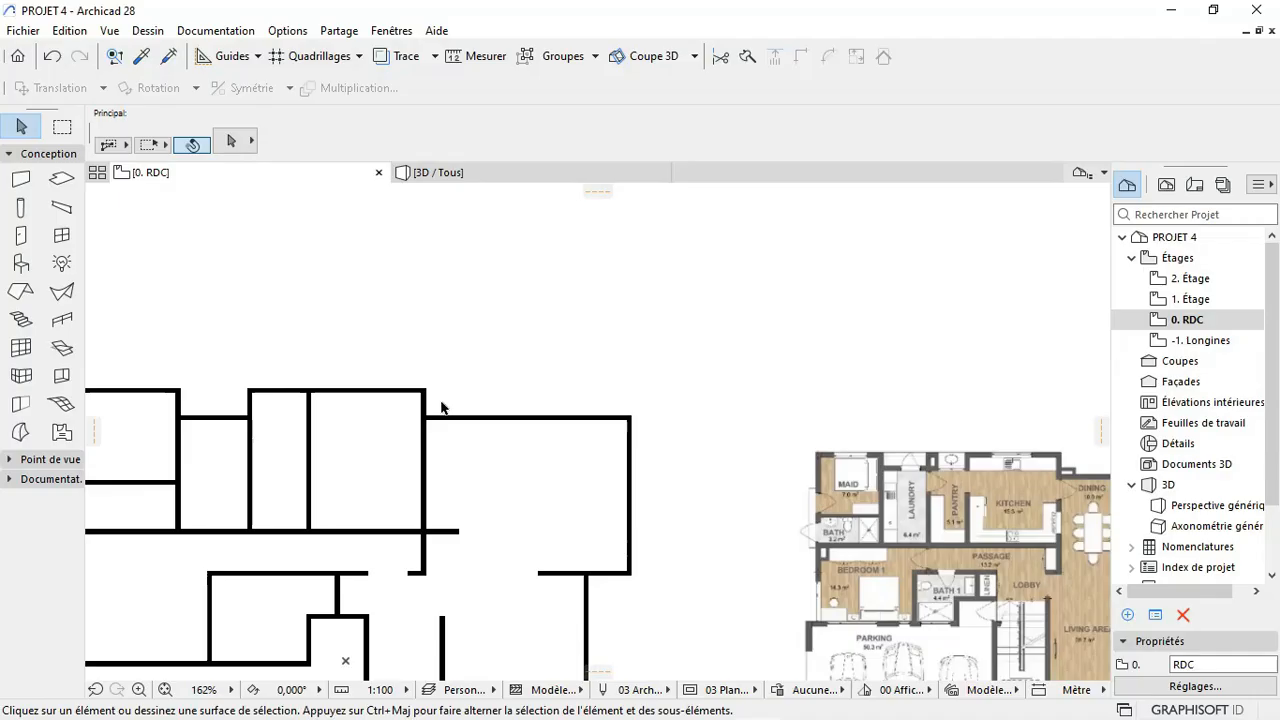
Step: Clean up the kitchen's northeast wall corner and trim the passage's north wall flush with the kitchen's east wall
drag(441, 407, 366, 334)
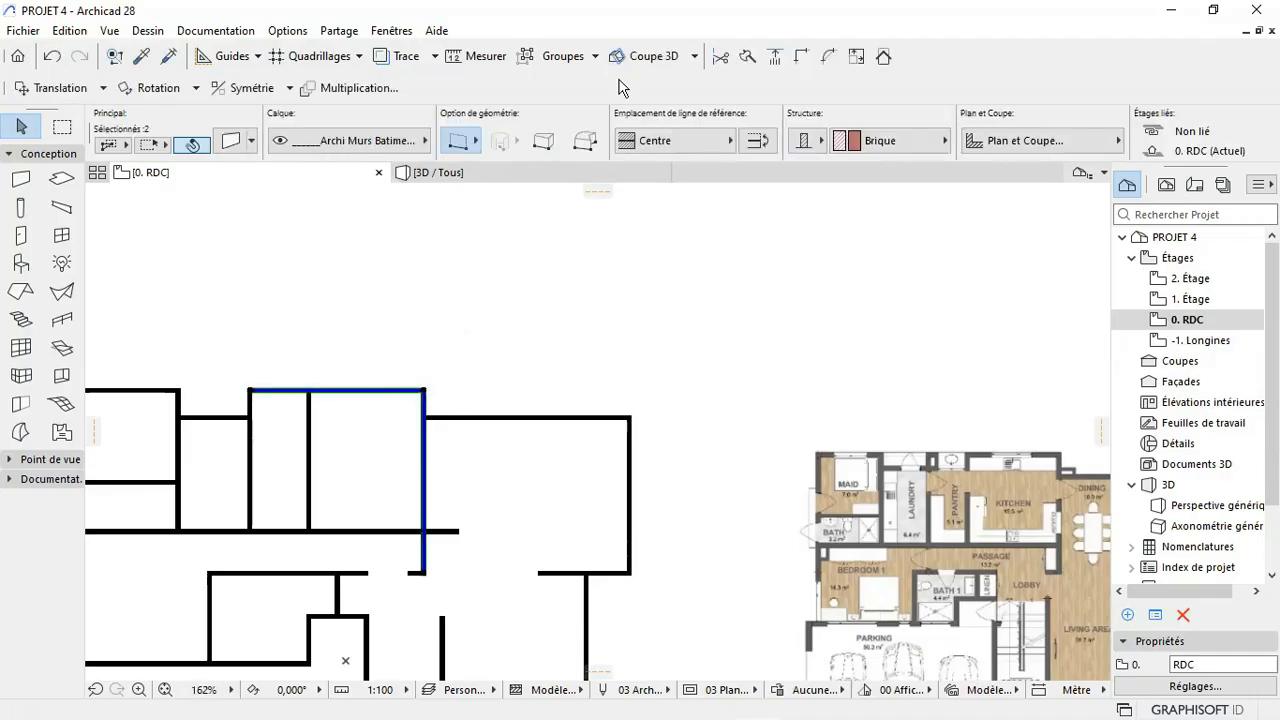
click(779, 54)
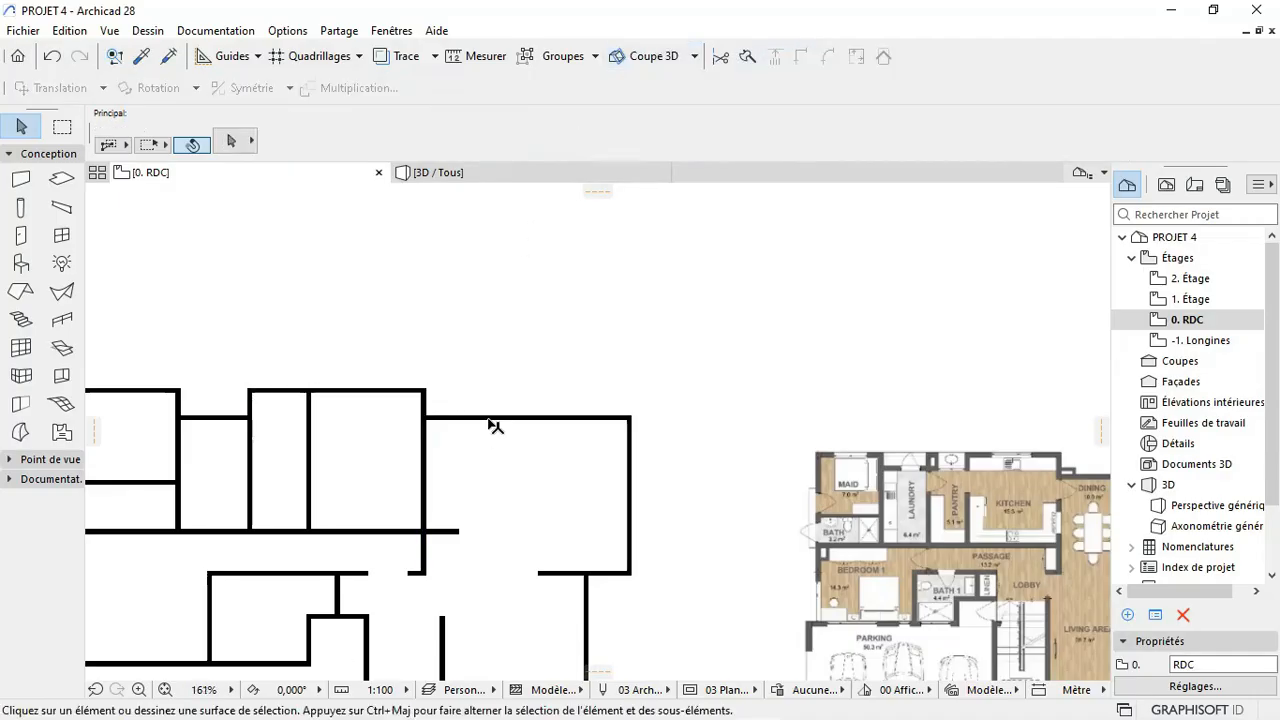
scroll(492, 425, down, 3)
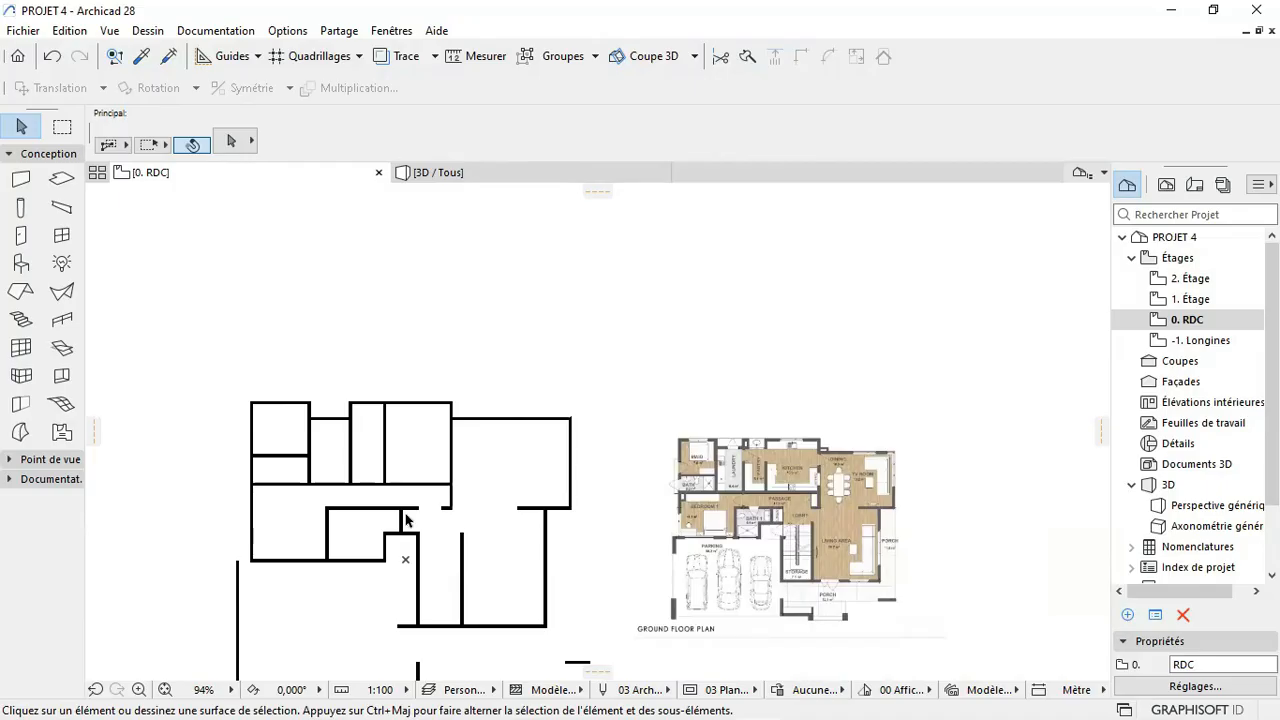
scroll(405, 518, up, 3)
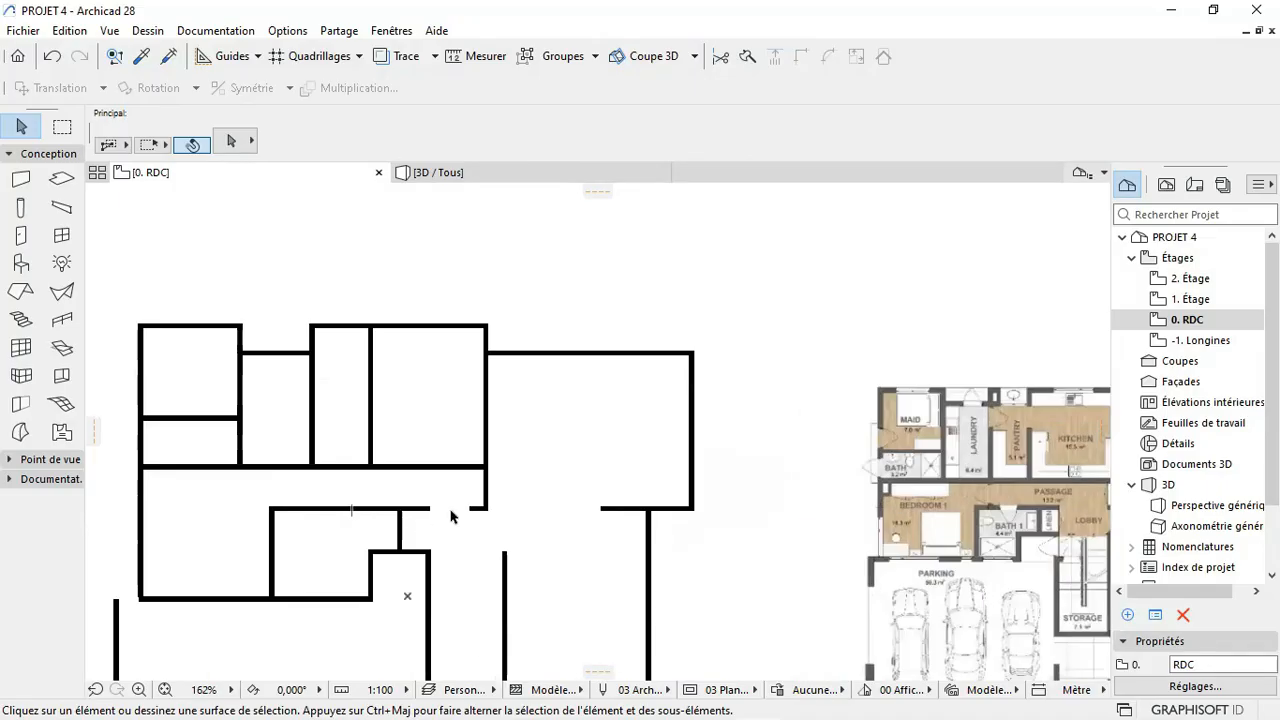
Step: Move the short porch wall horizontally west so its east end aligns with the dining/TV room's east wall
scroll(451, 516, down, 4)
scroll(486, 606, up, 2)
scroll(491, 543, down, 2)
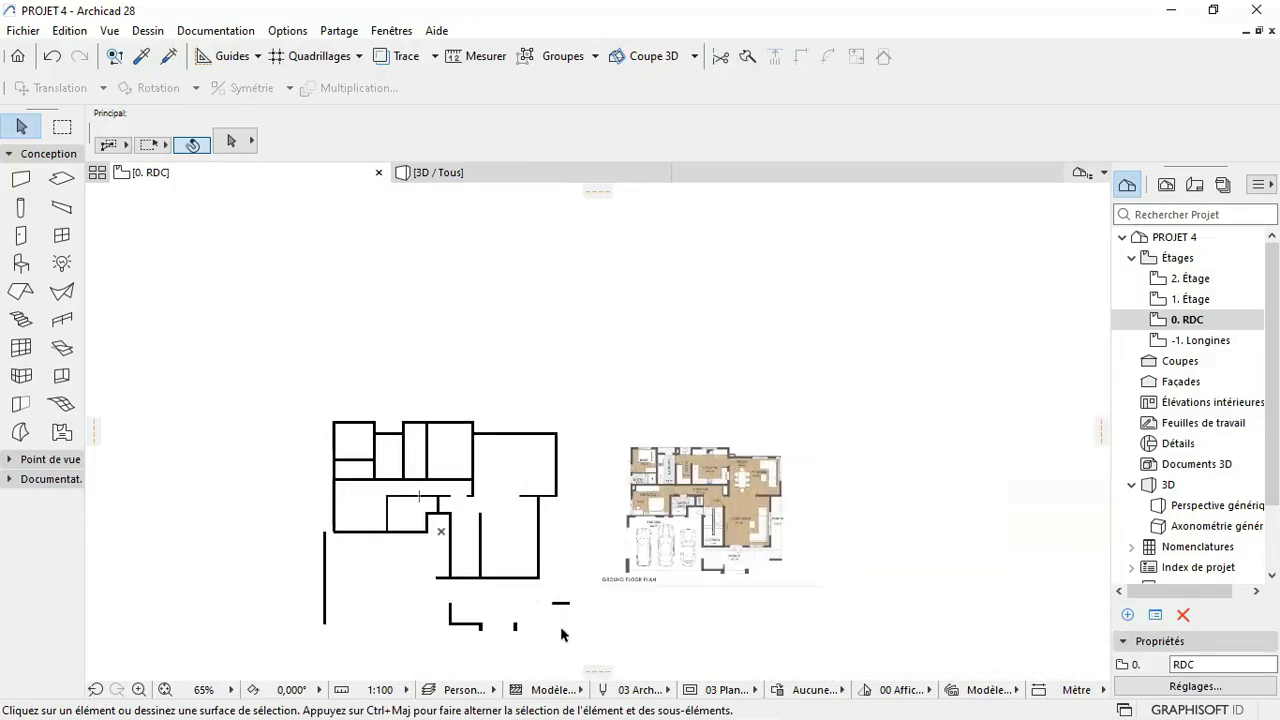
scroll(561, 634, up, 3)
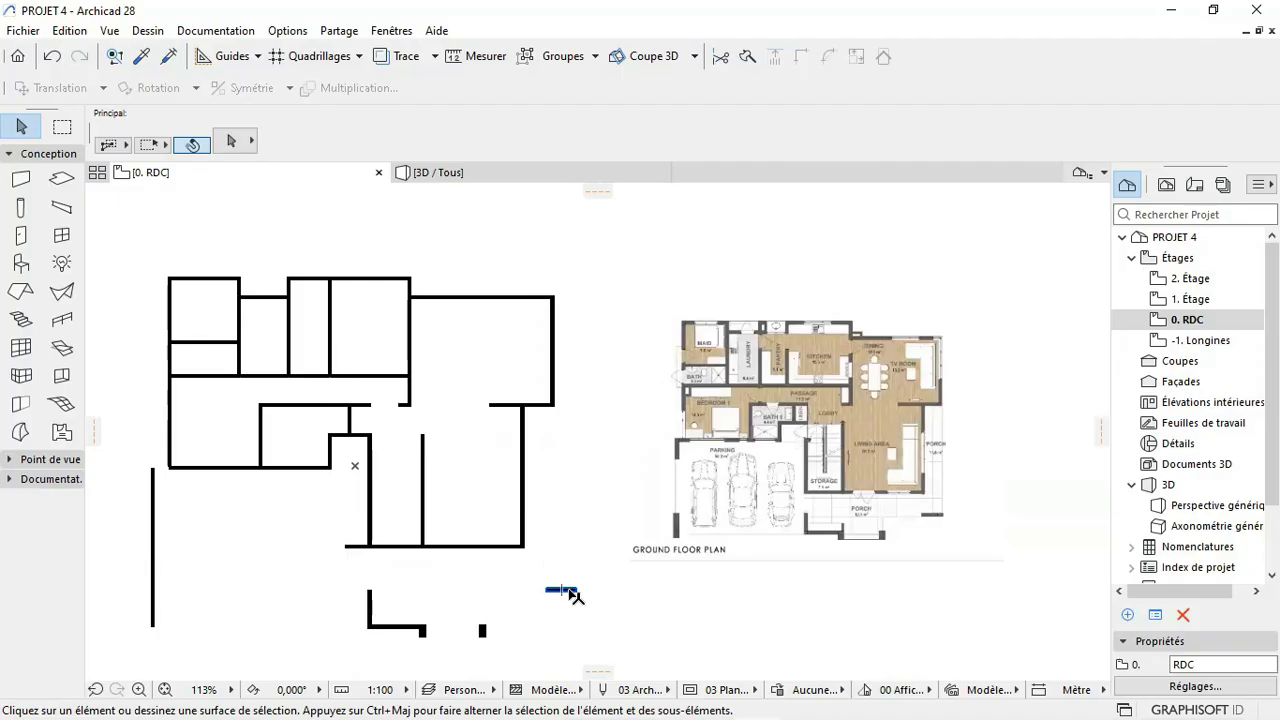
click(574, 594)
key(ctrl+d)
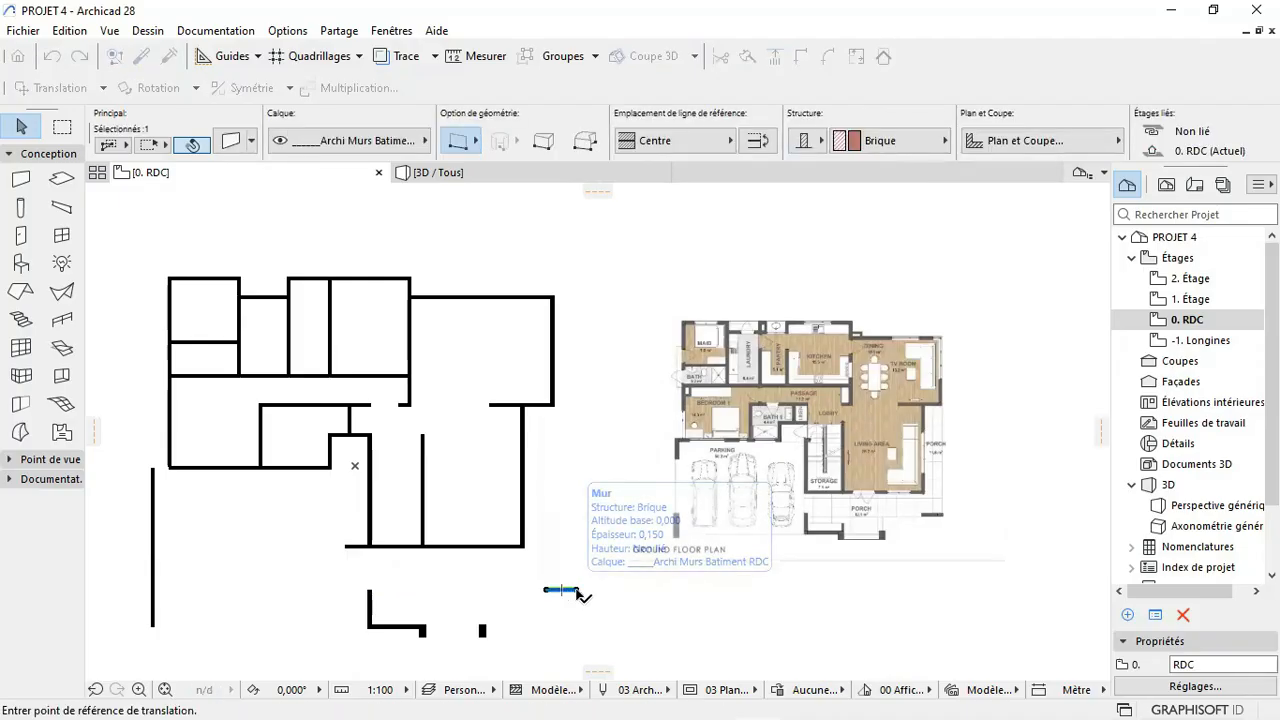
click(577, 589)
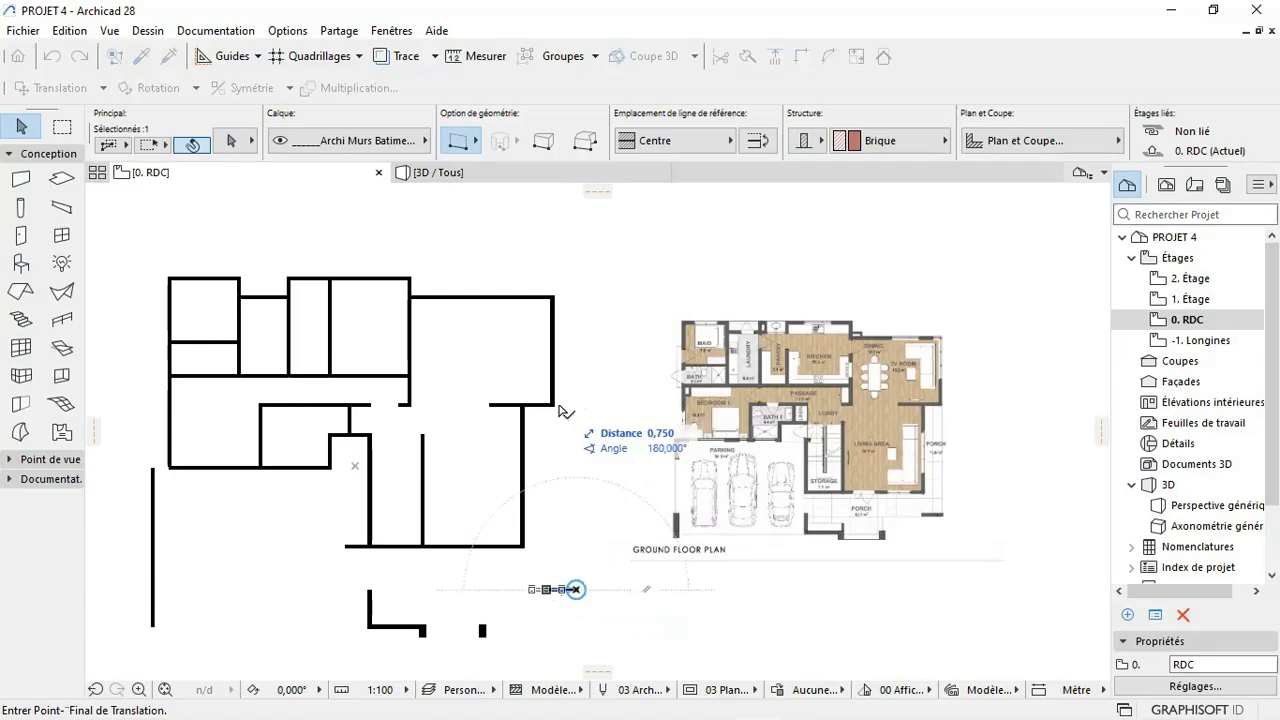
click(557, 407)
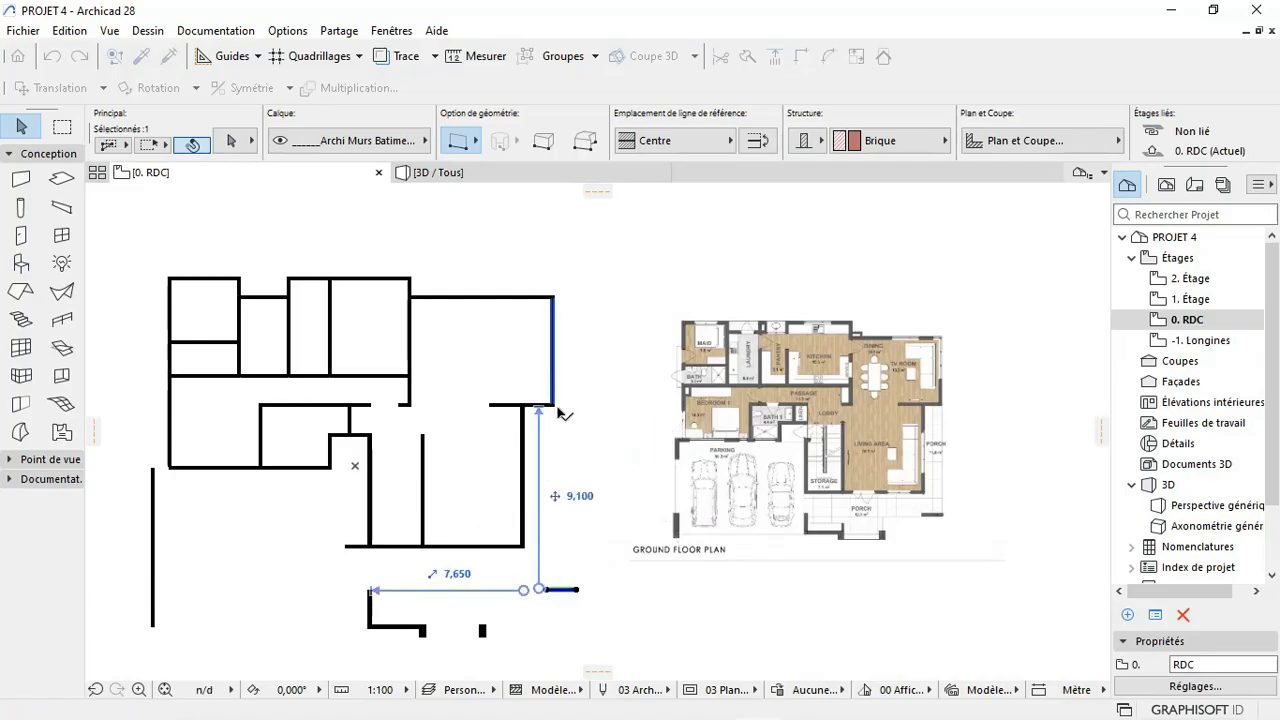
click(548, 534)
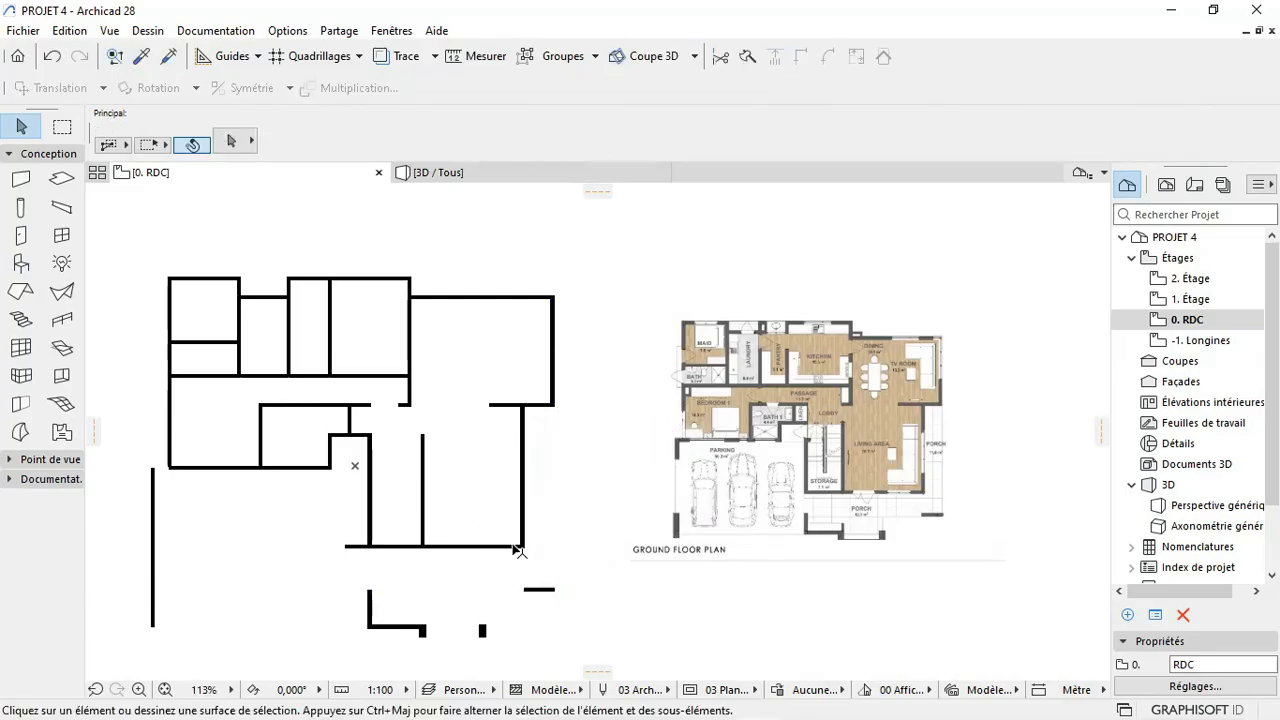
Step: Measure the wall between the pantry and kitchen from the north wall to the passage wall
scroll(486, 480, up, 2)
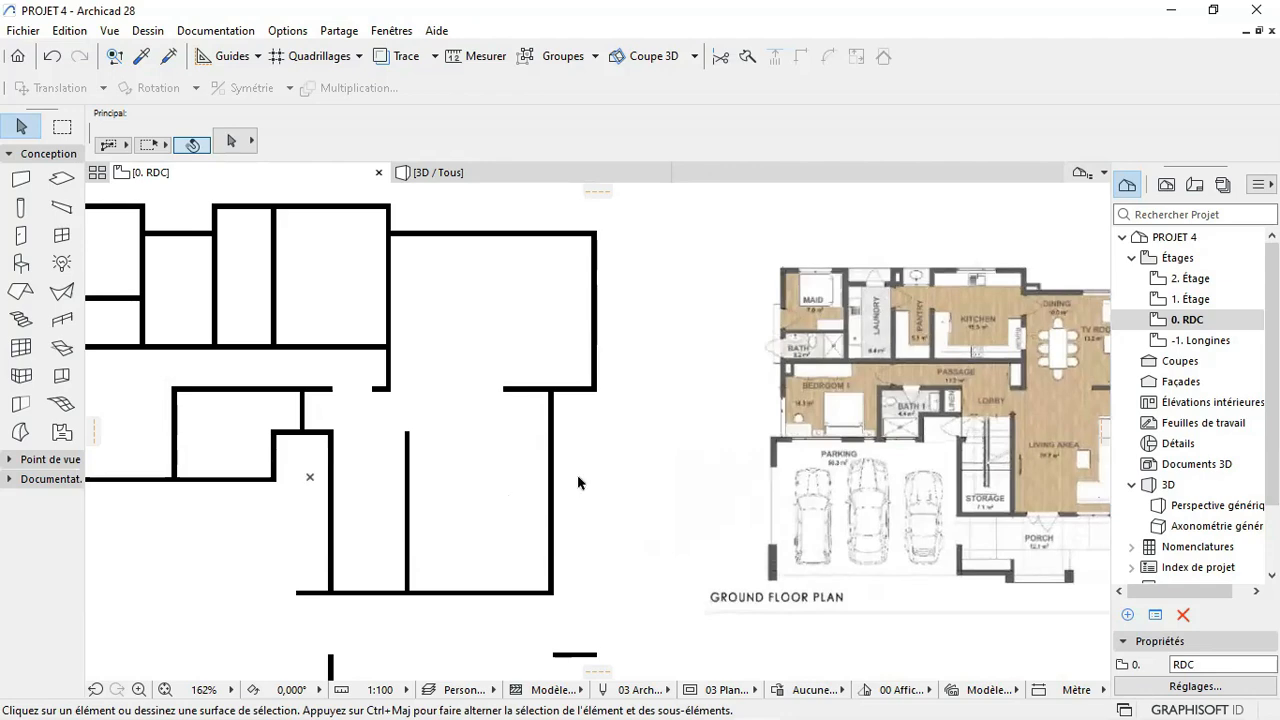
scroll(583, 478, down, 4)
click(487, 54)
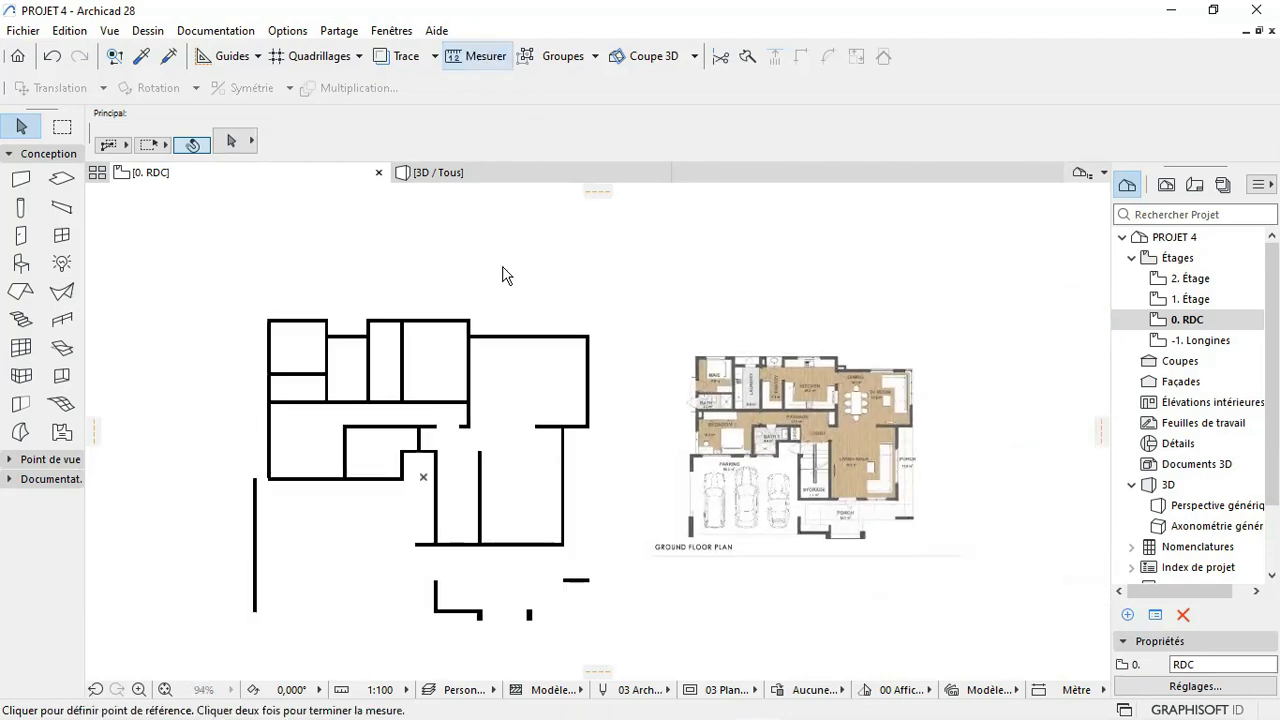
scroll(400, 320, up, 5)
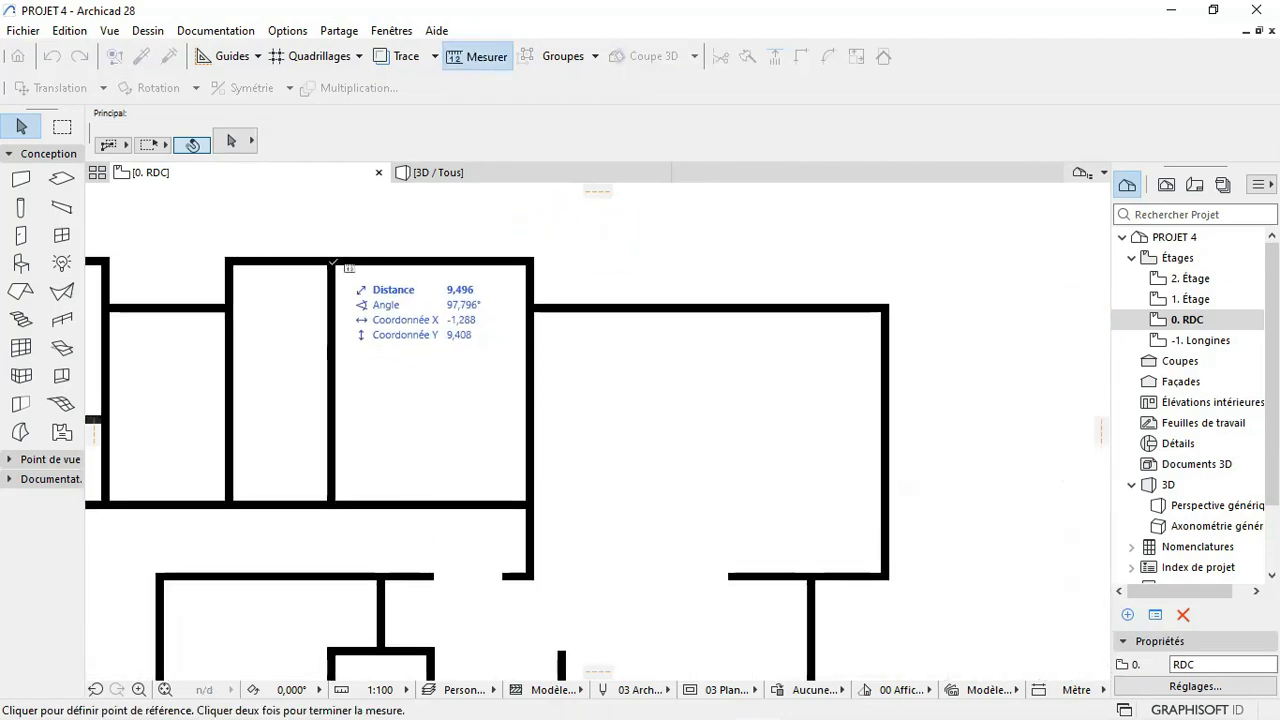
click(330, 261)
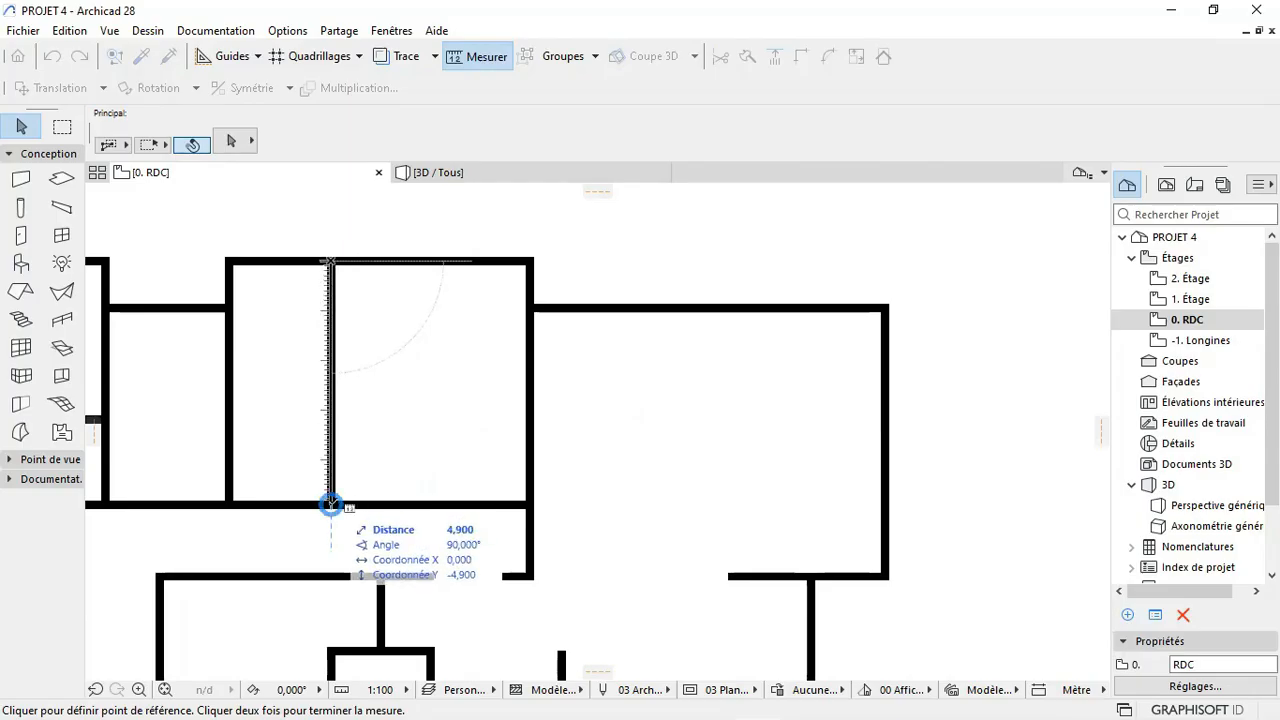
click(331, 503)
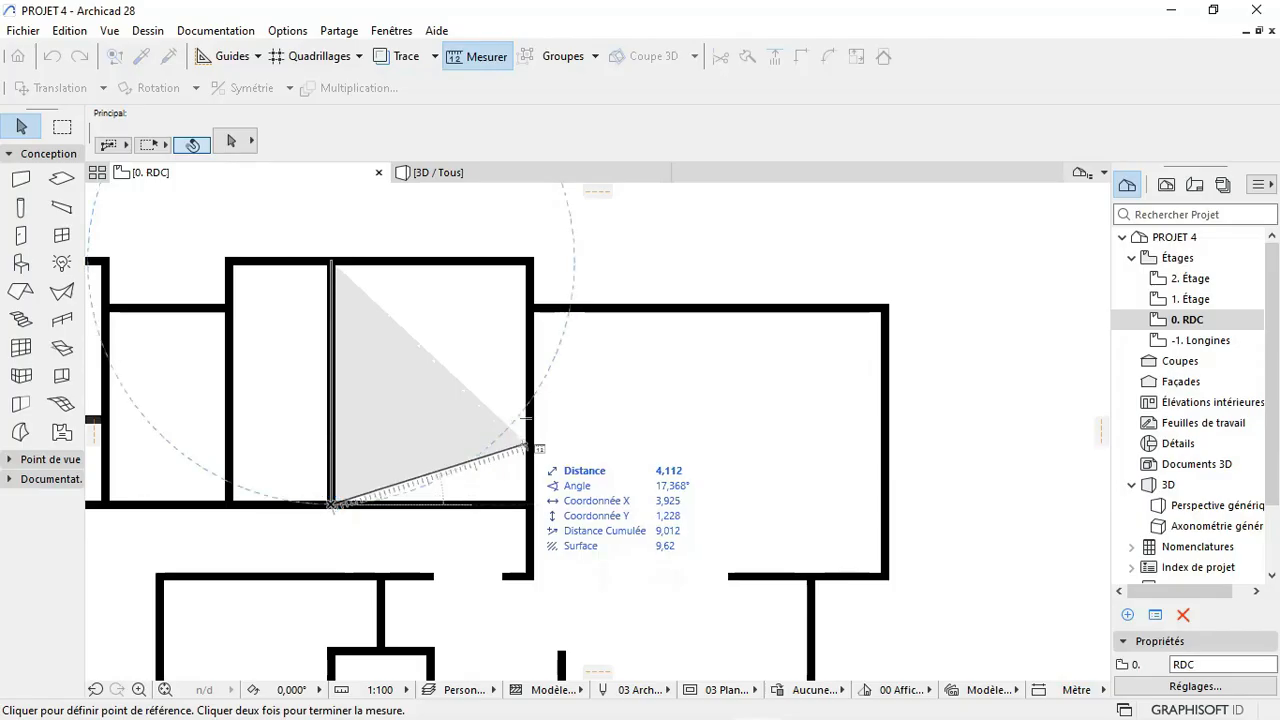
scroll(527, 446, down, 5)
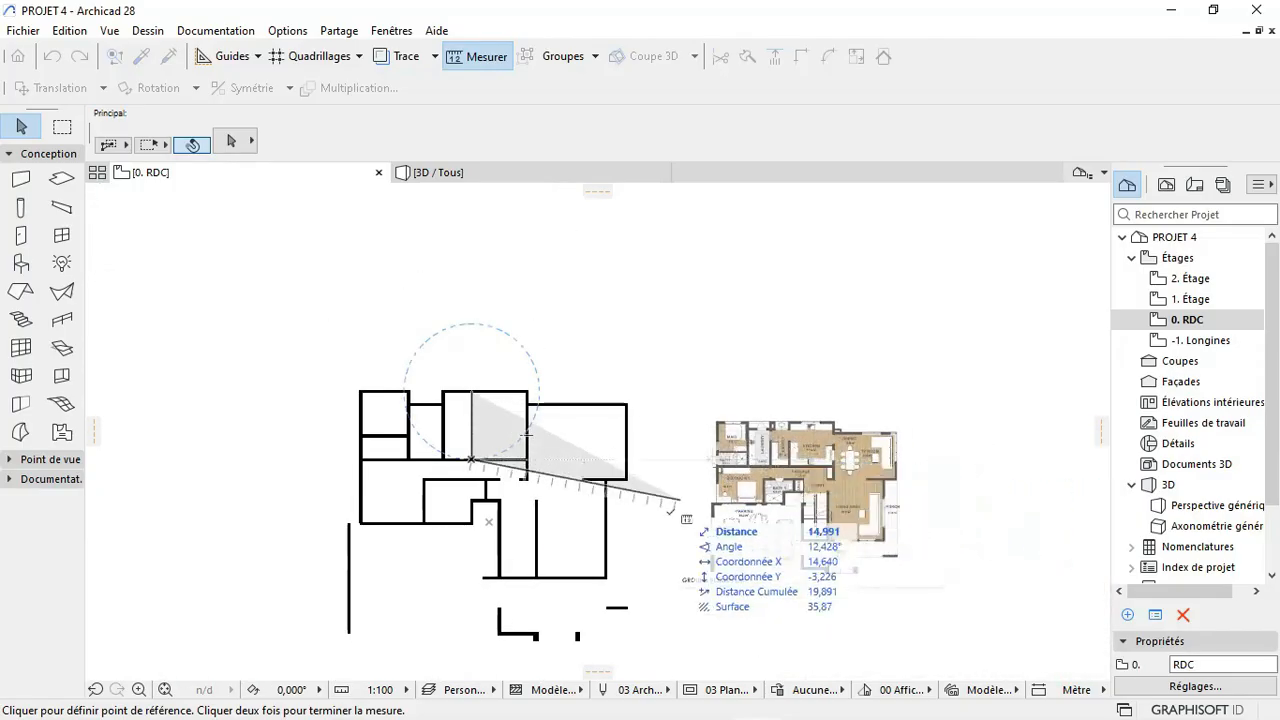
key(Escape)
Step: Compare the kitchen, service rooms and dining/TV room walls with the reference ground floor plan
scroll(822, 440, up, 10)
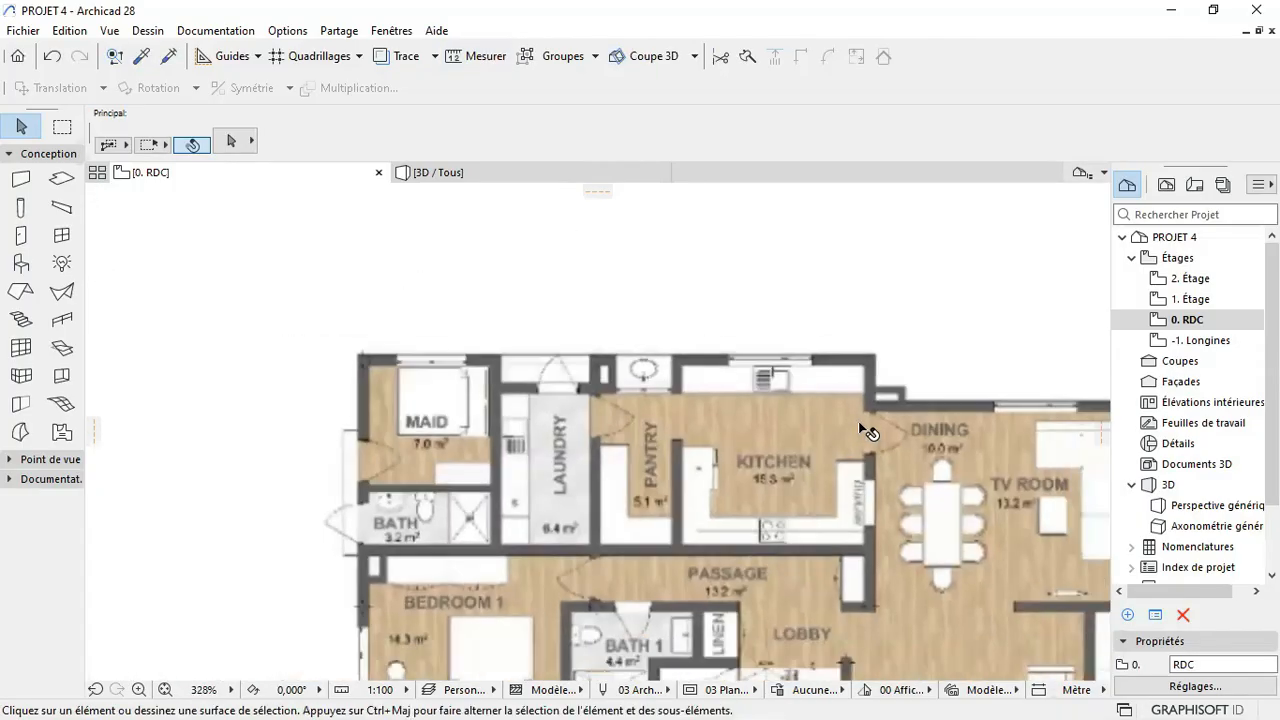
scroll(858, 421, down, 6)
scroll(540, 440, up, 3)
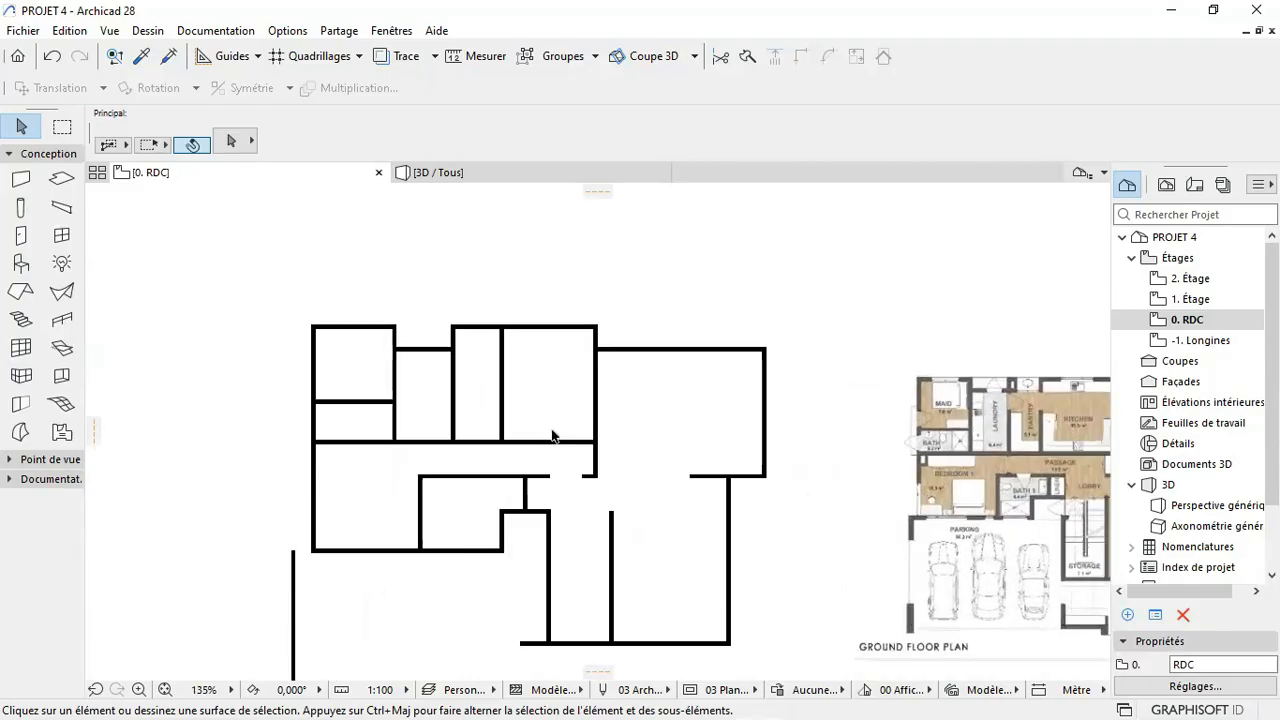
scroll(553, 436, up, 1)
scroll(551, 434, down, 2)
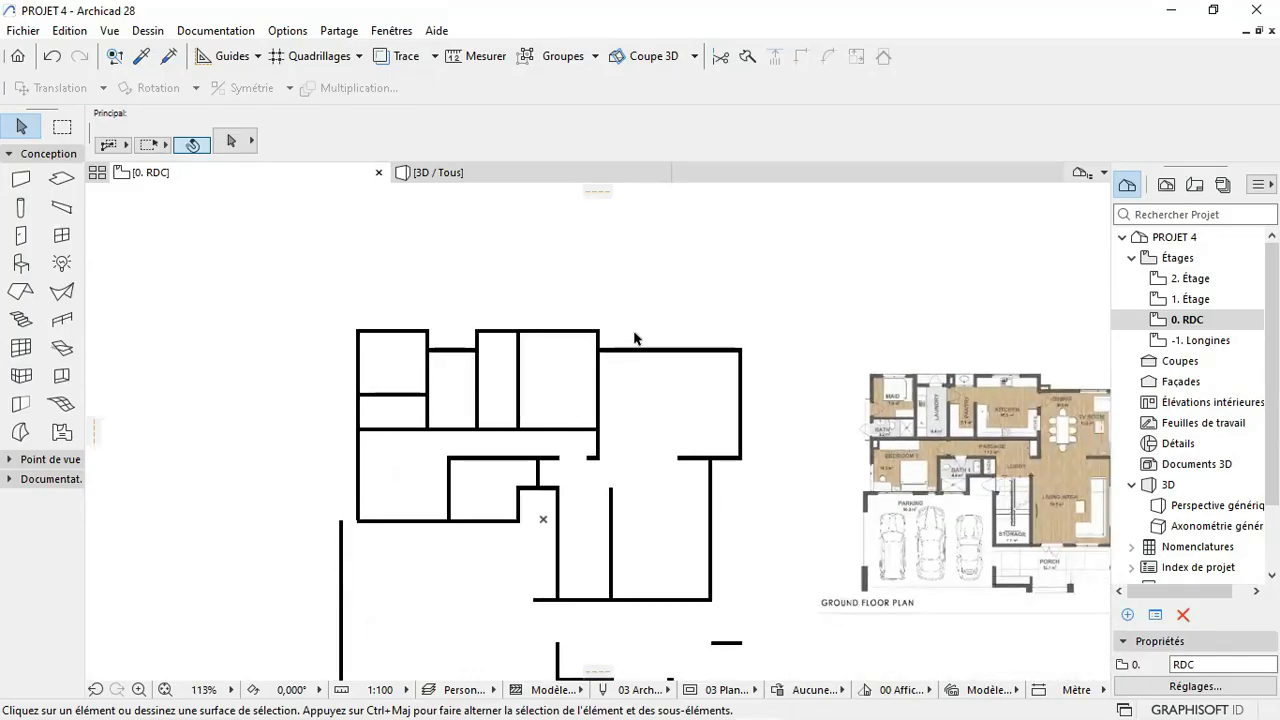
scroll(557, 420, down, 2)
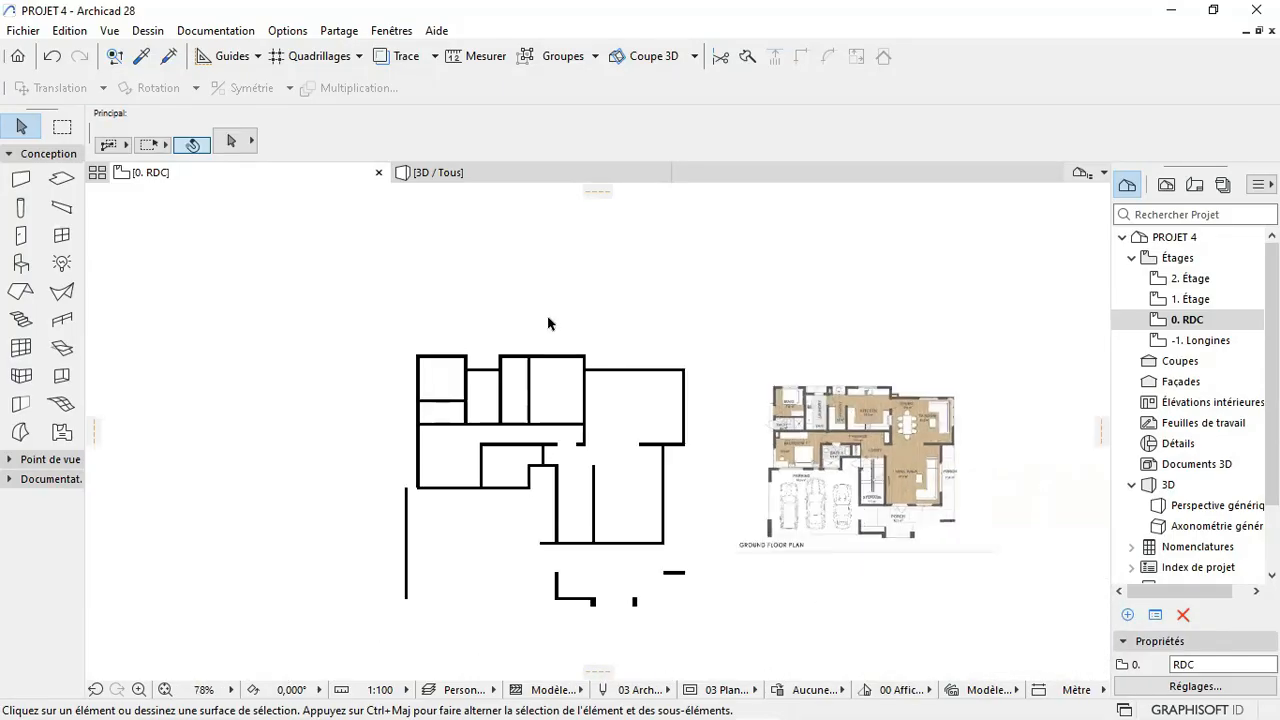
scroll(537, 400, up, 5)
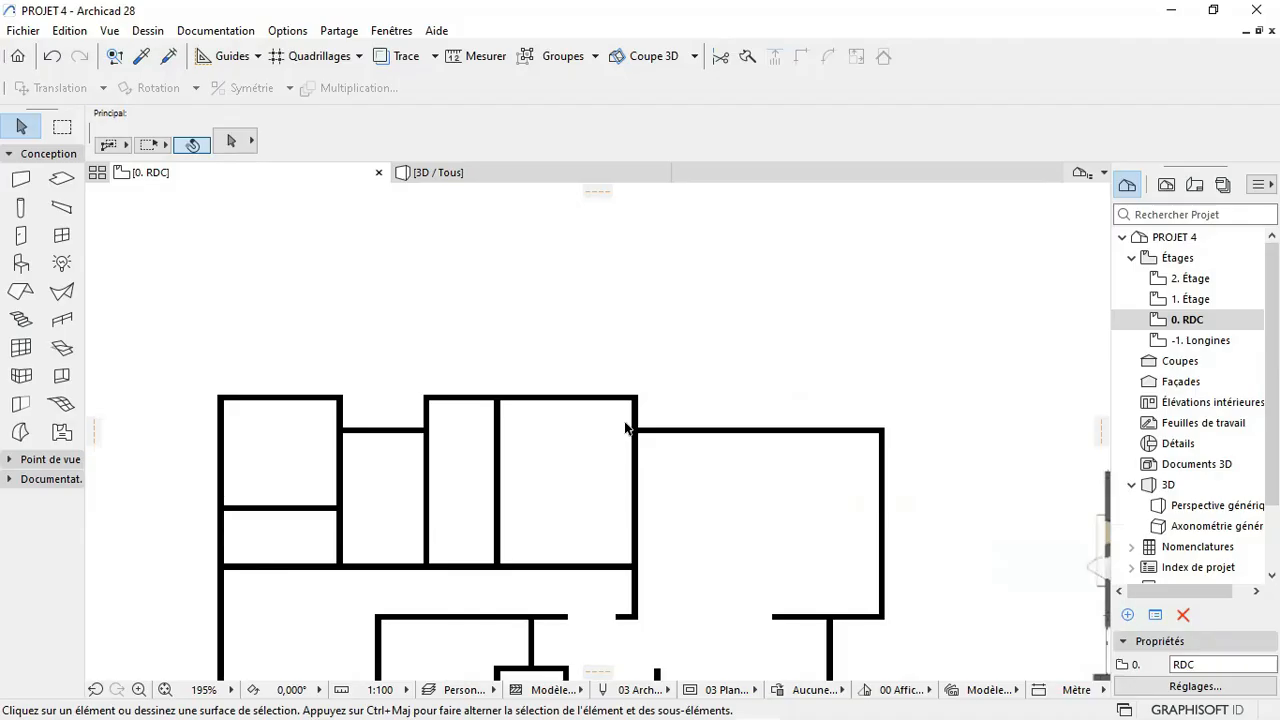
scroll(633, 428, down, 1)
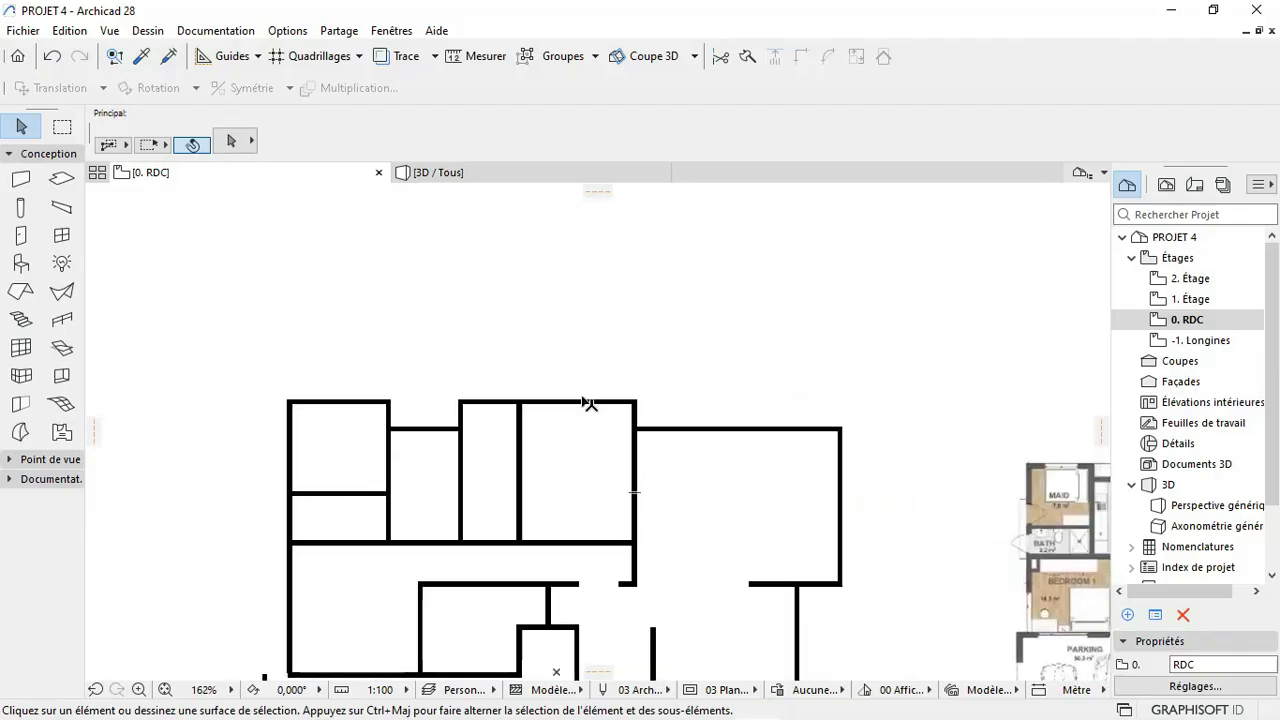
click(791, 428)
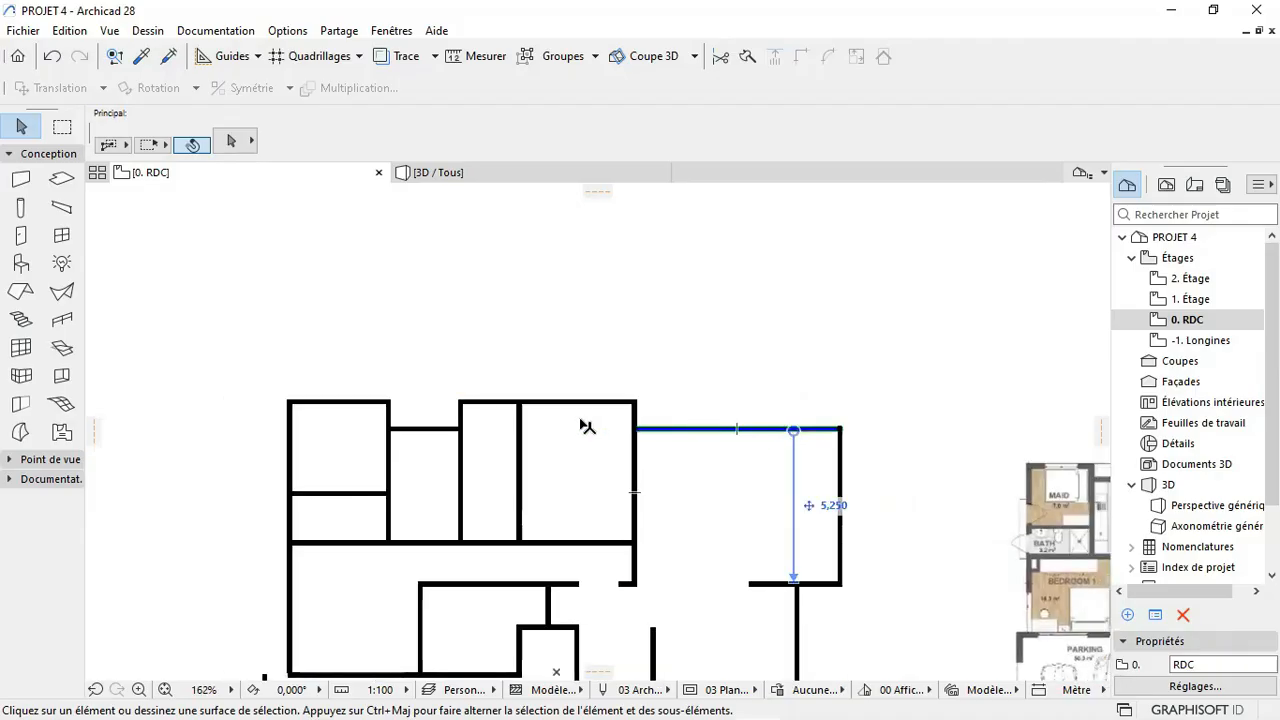
shift+click(592, 402)
shift+click(455, 430)
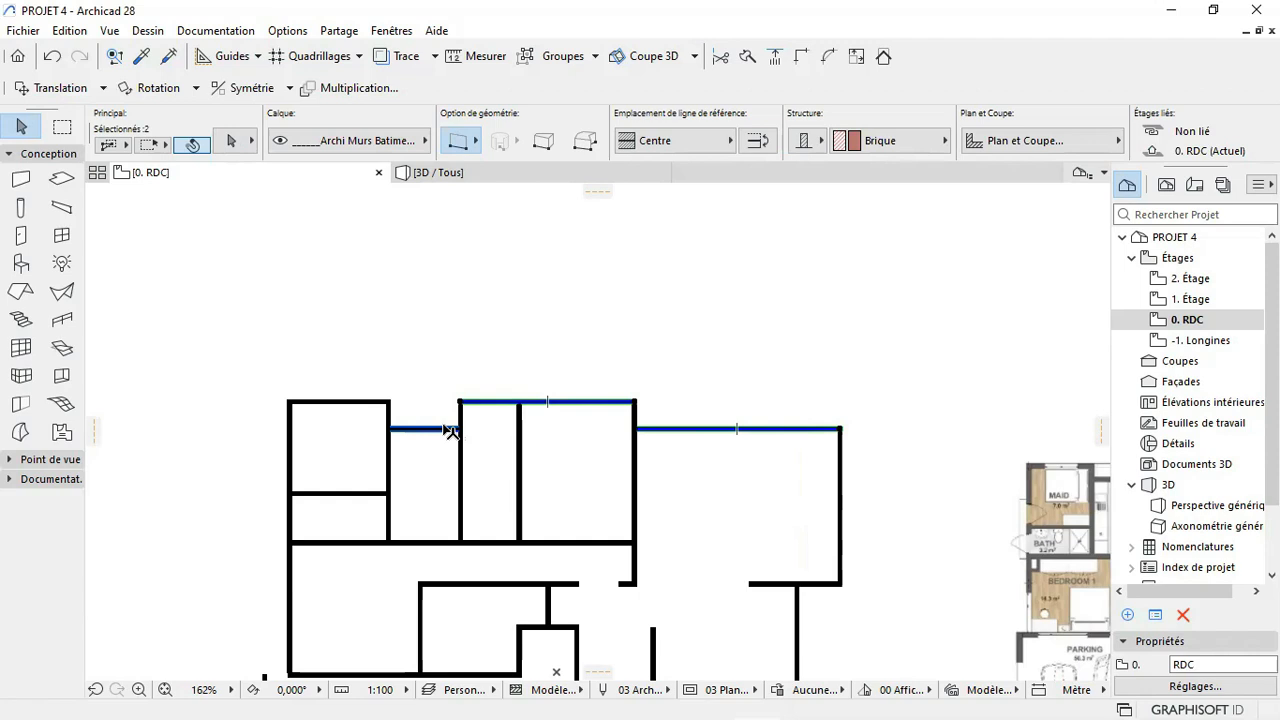
shift+click(376, 404)
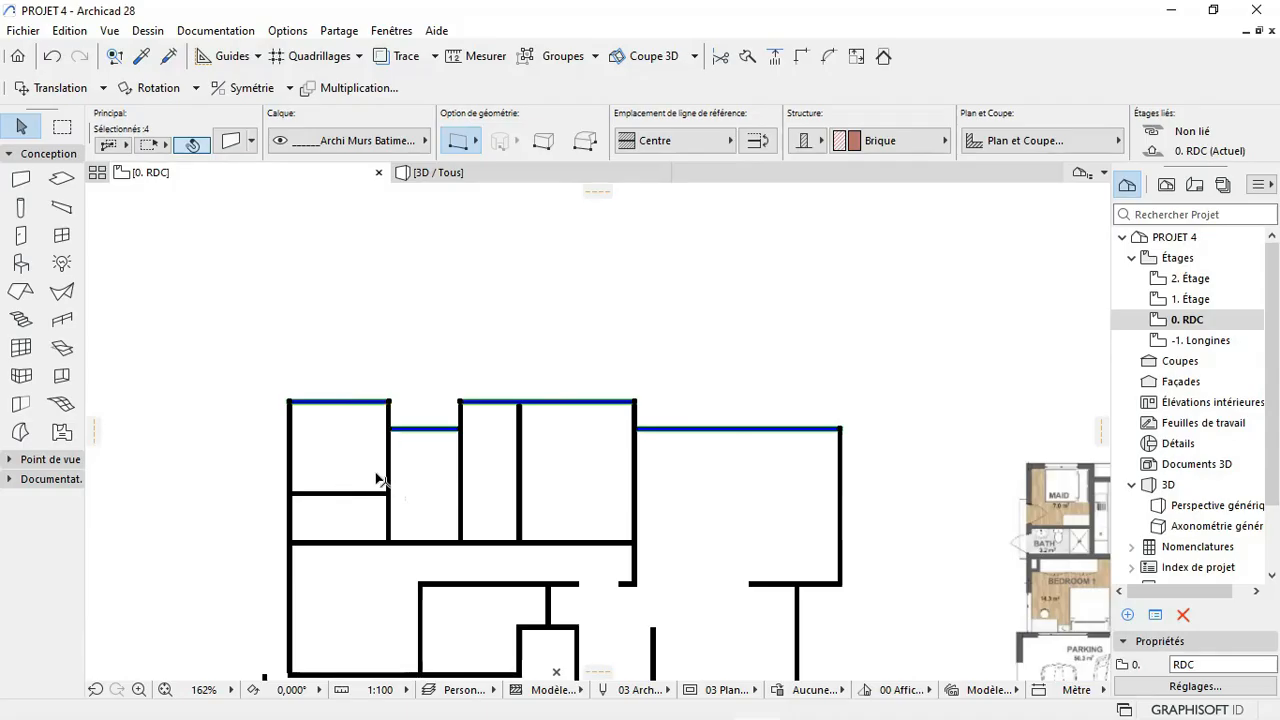
scroll(345, 442, down, 2)
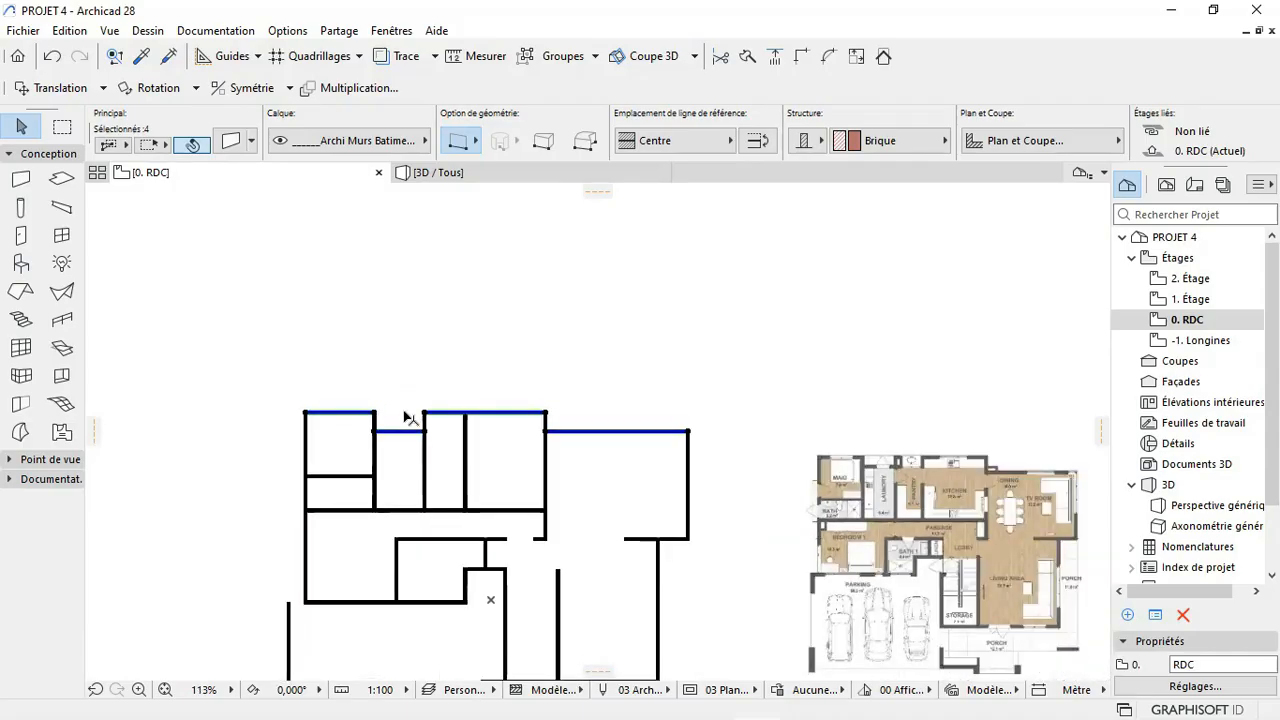
scroll(412, 418, up, 5)
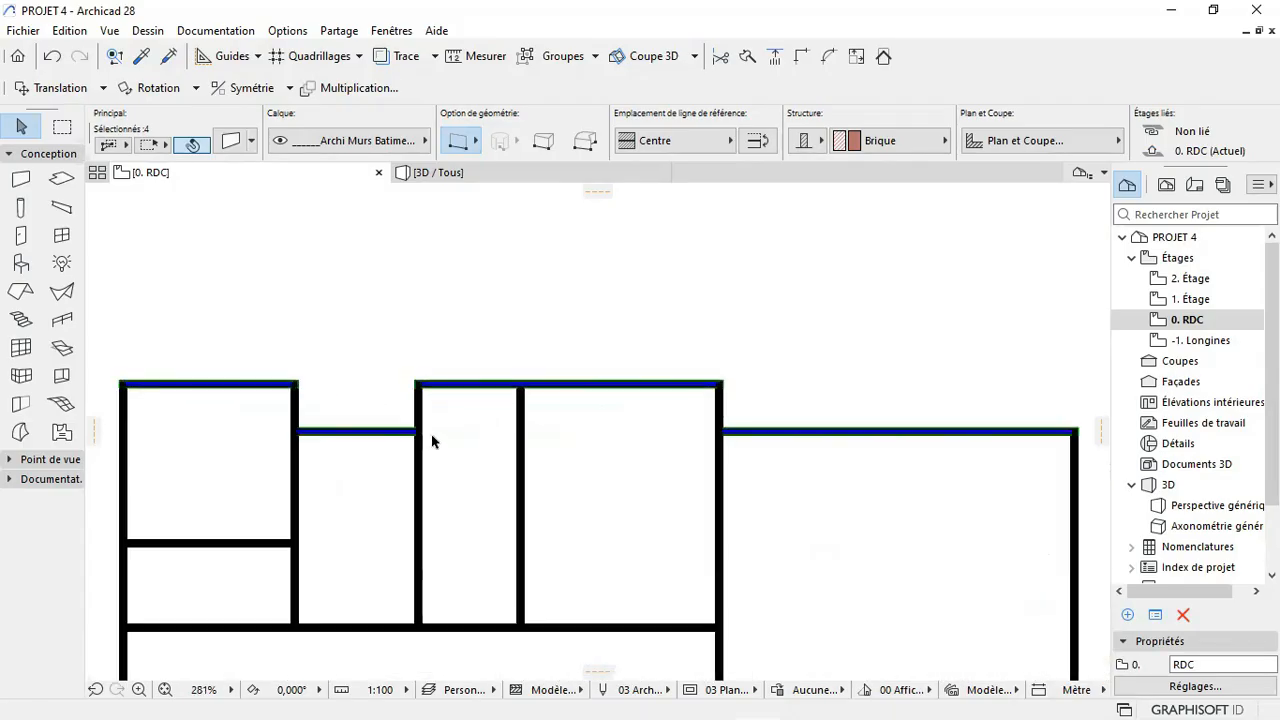
scroll(430, 441, down, 1)
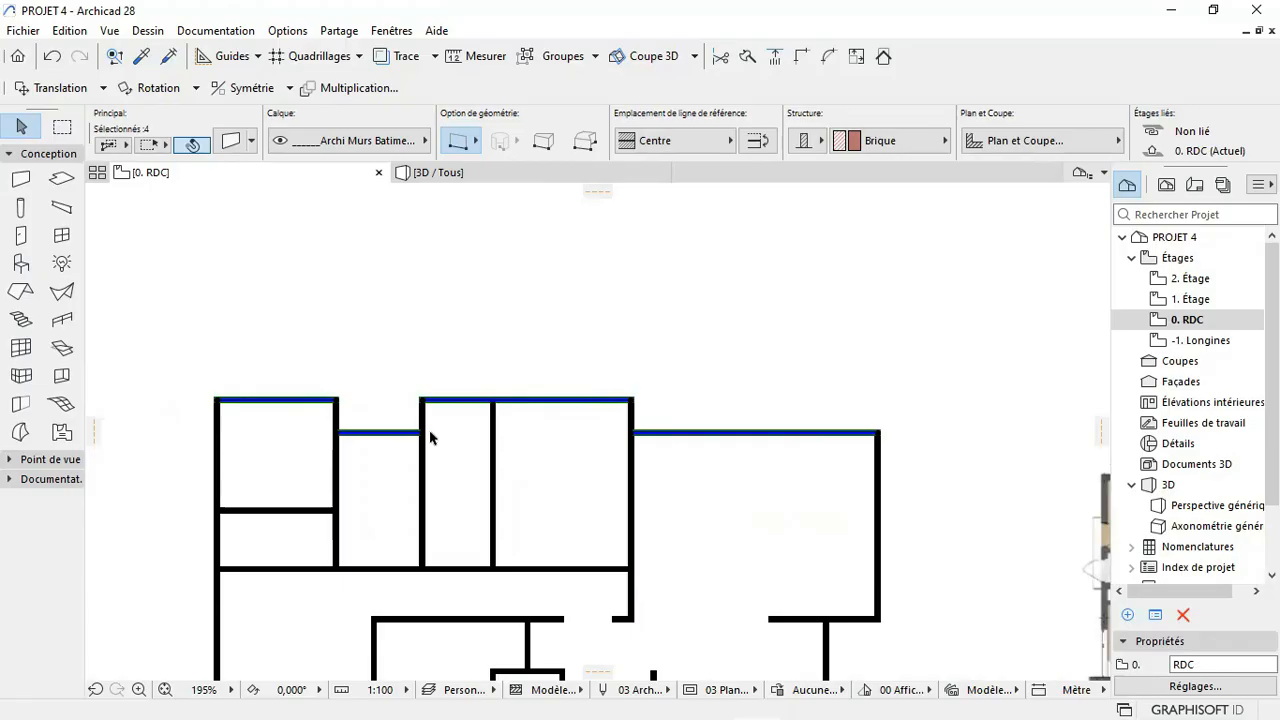
scroll(430, 437, down, 1)
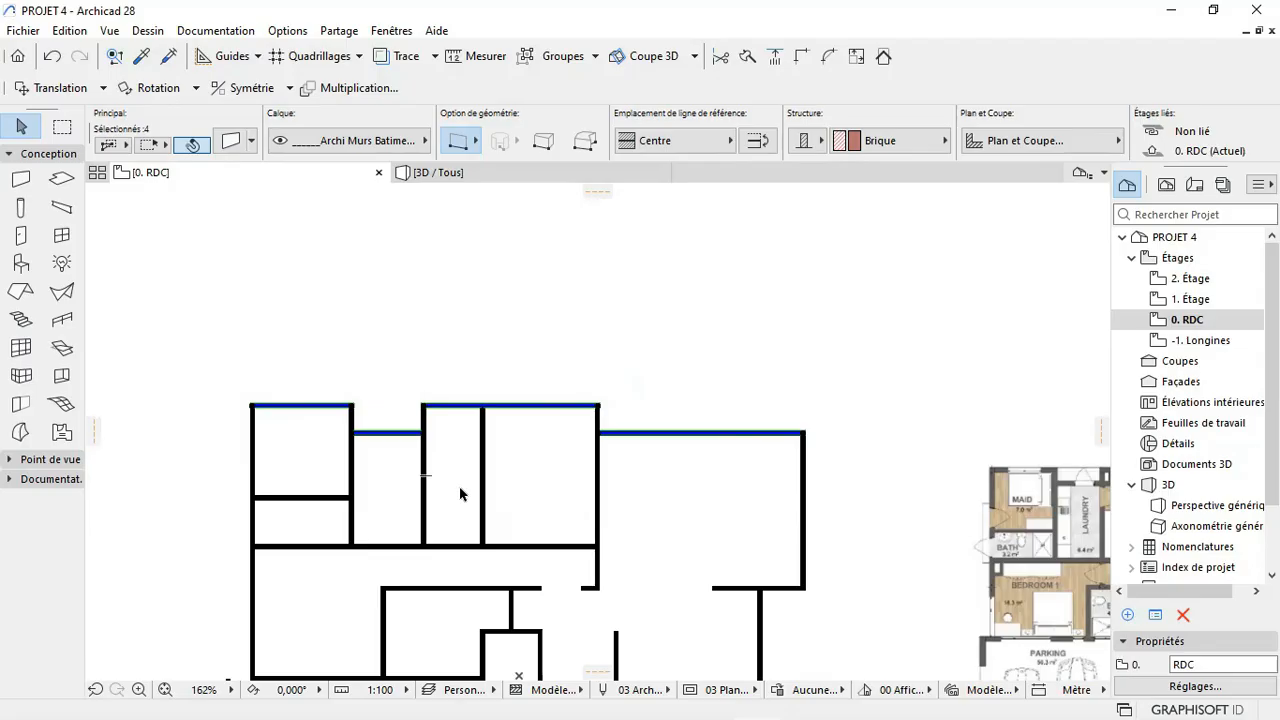
scroll(406, 492, down, 2)
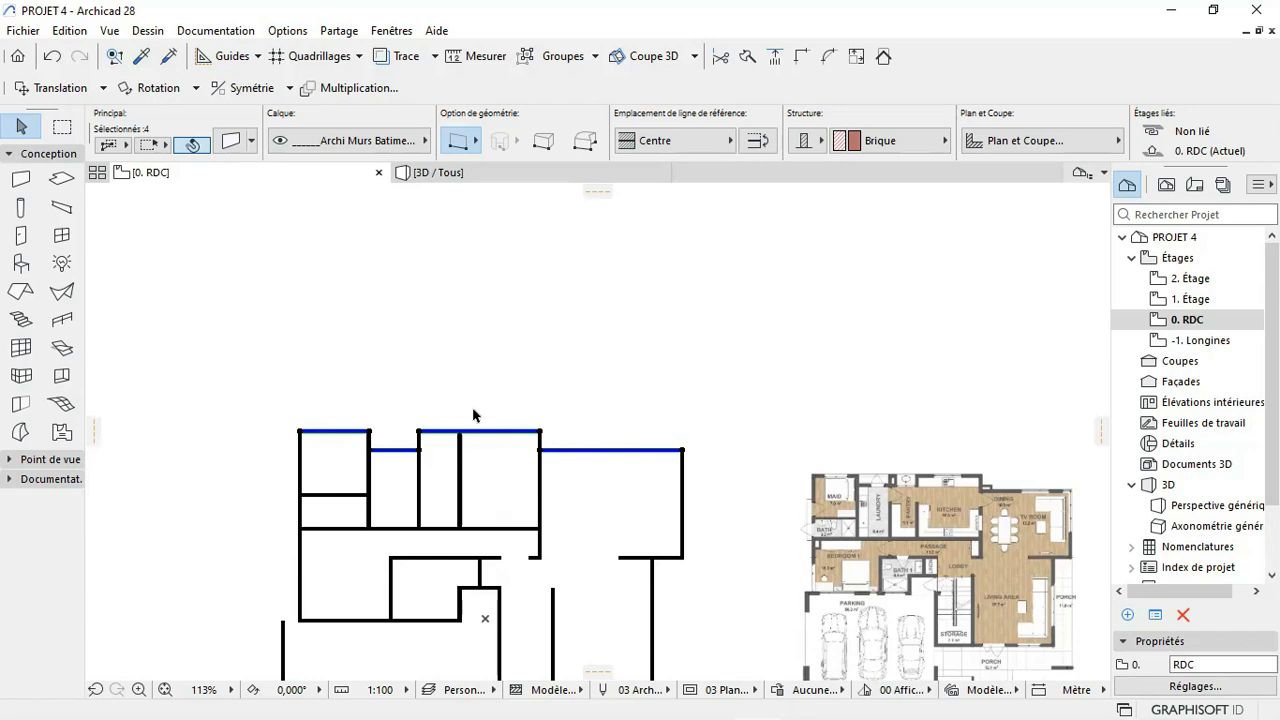
click(560, 388)
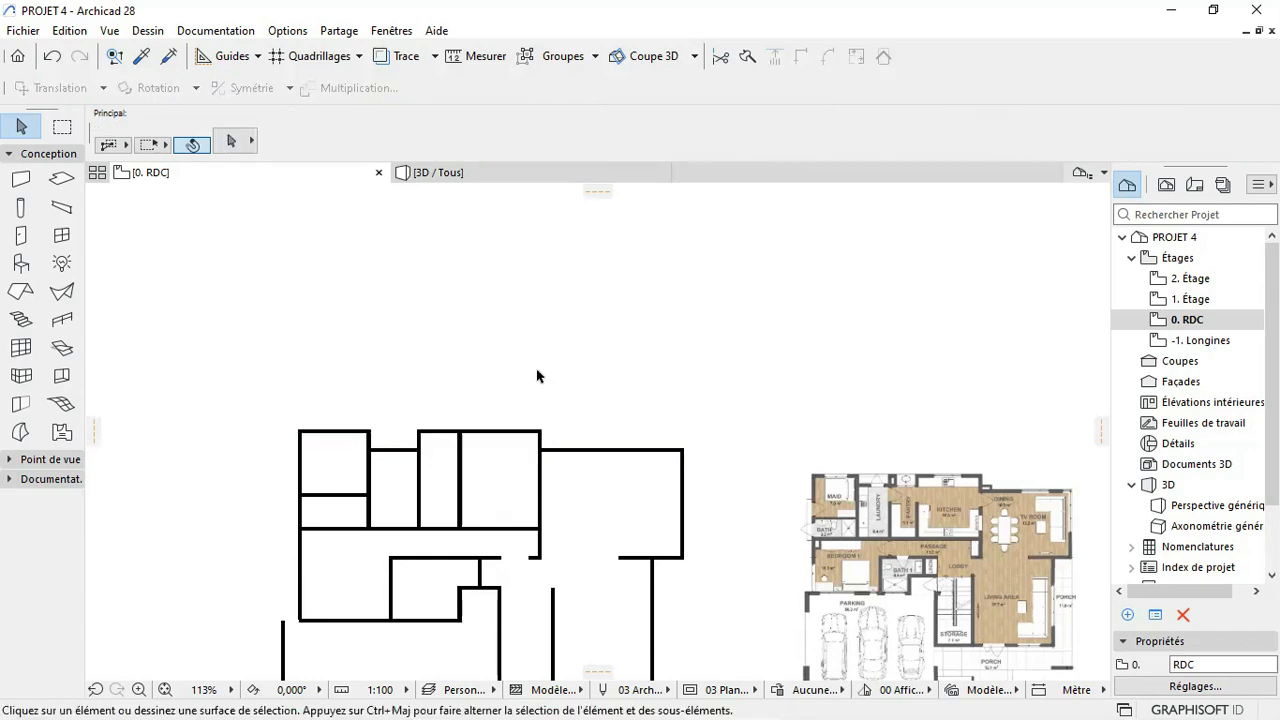
Step: Intersect the bedroom's south wall with the parking's west wall so they meet in a corner
scroll(537, 371, down, 3)
scroll(811, 466, up, 2)
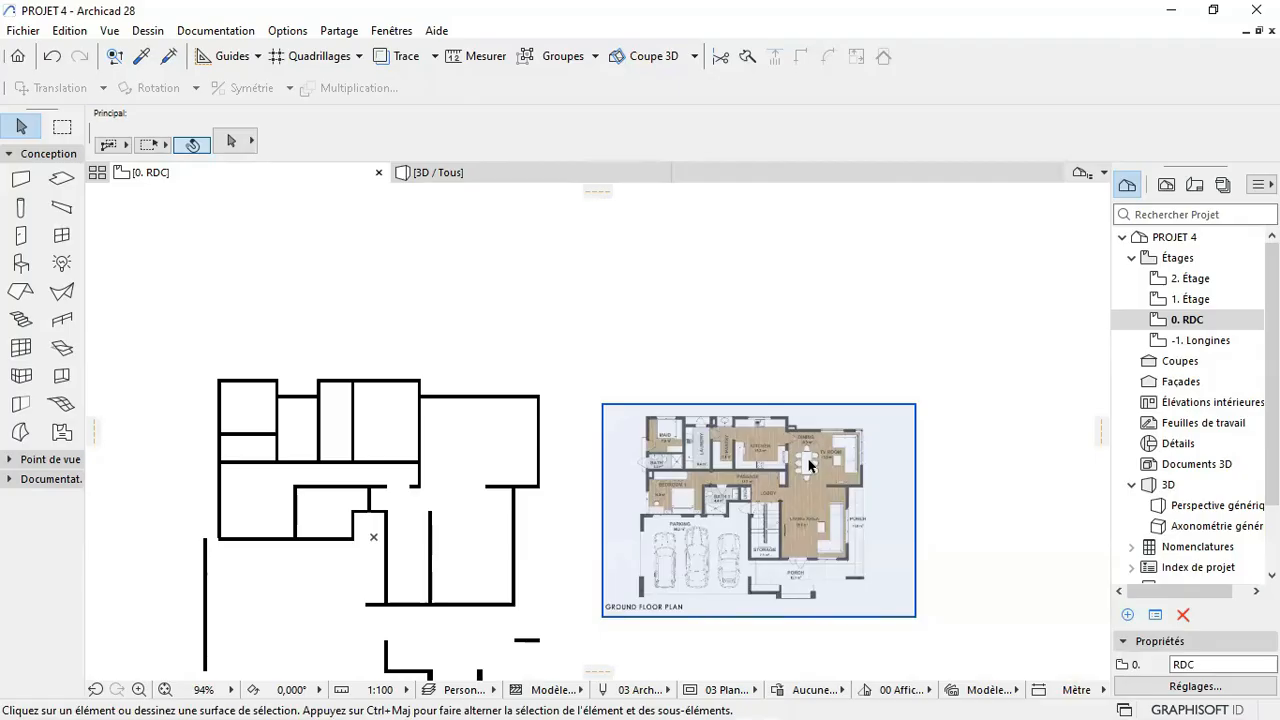
click(551, 483)
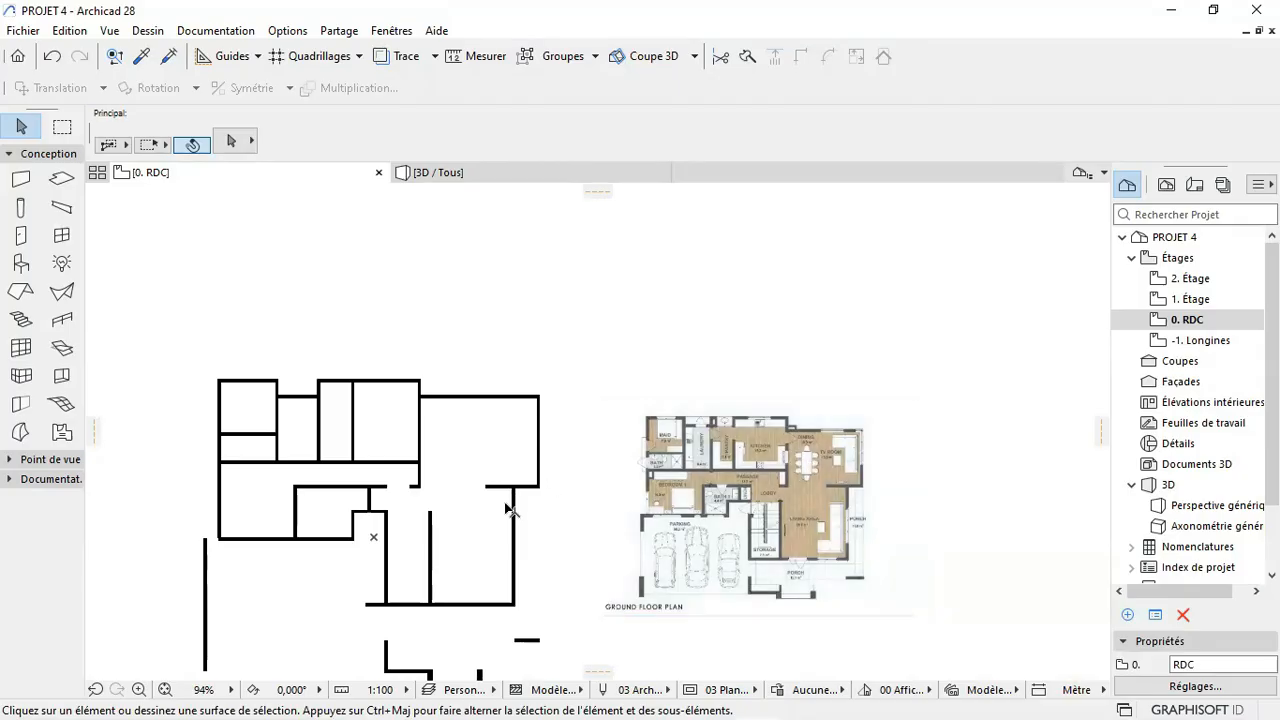
scroll(490, 558, down, 2)
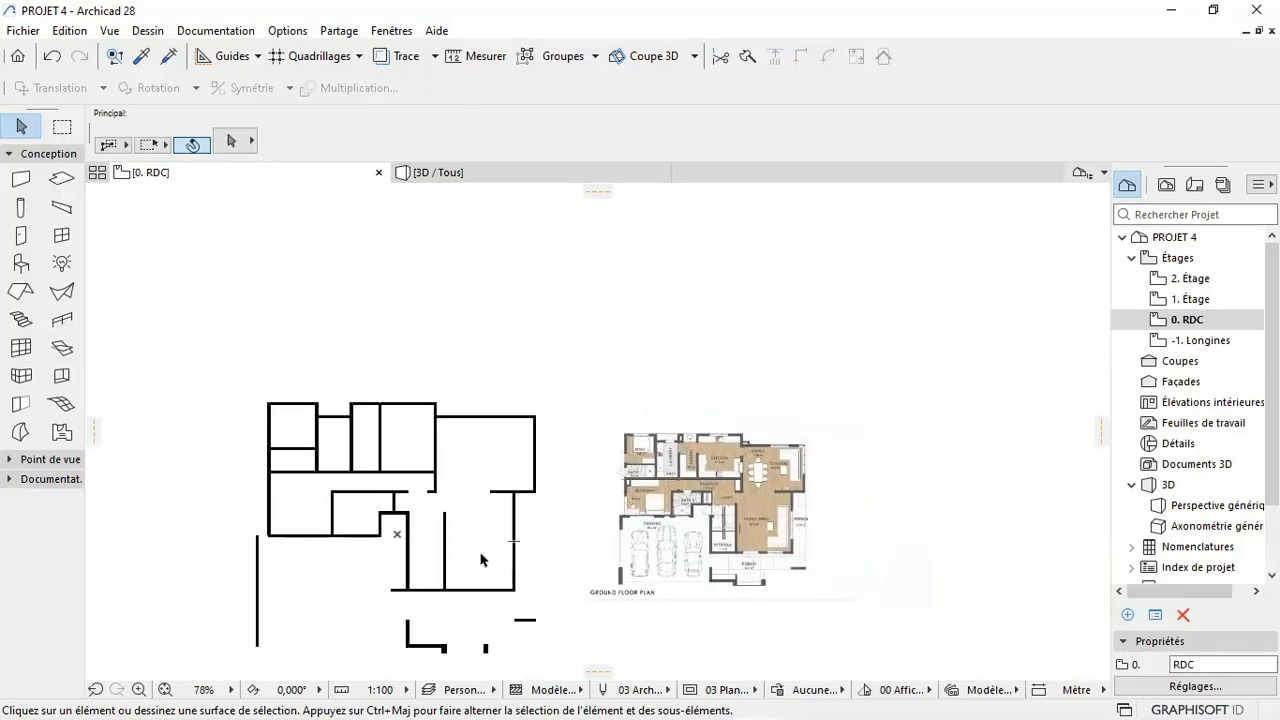
scroll(313, 534, up, 6)
click(270, 556)
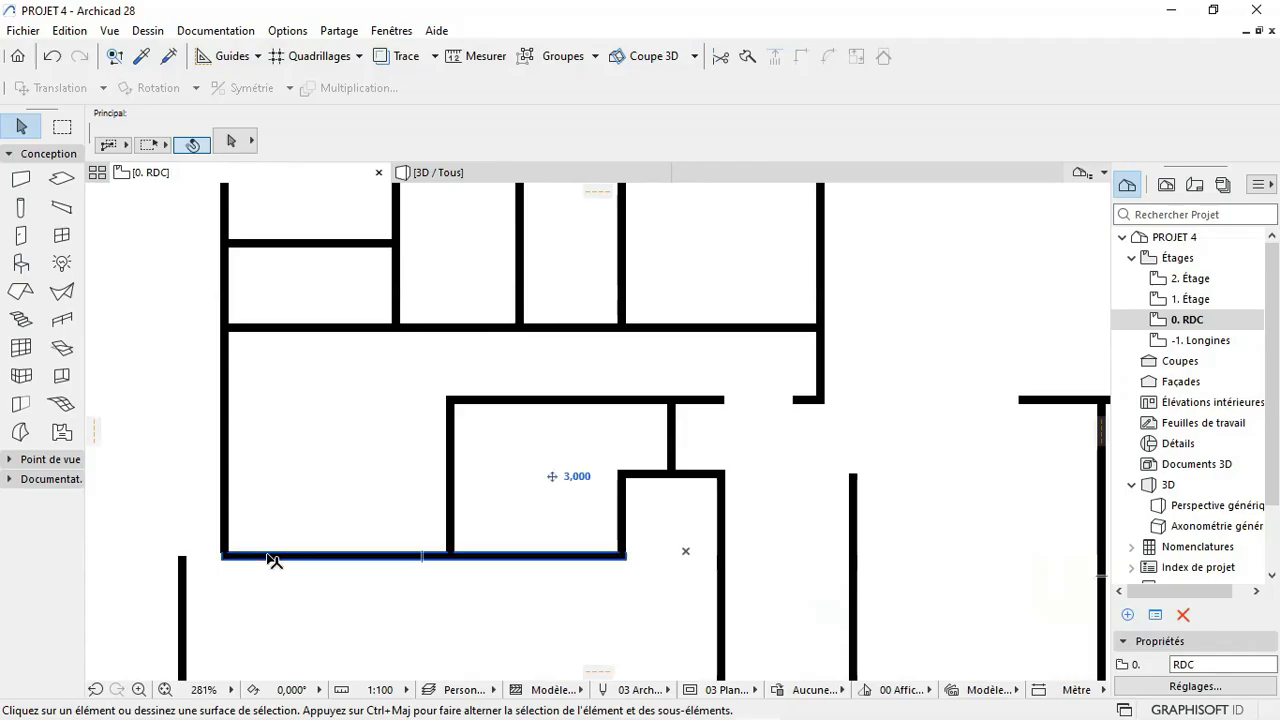
shift+click(183, 588)
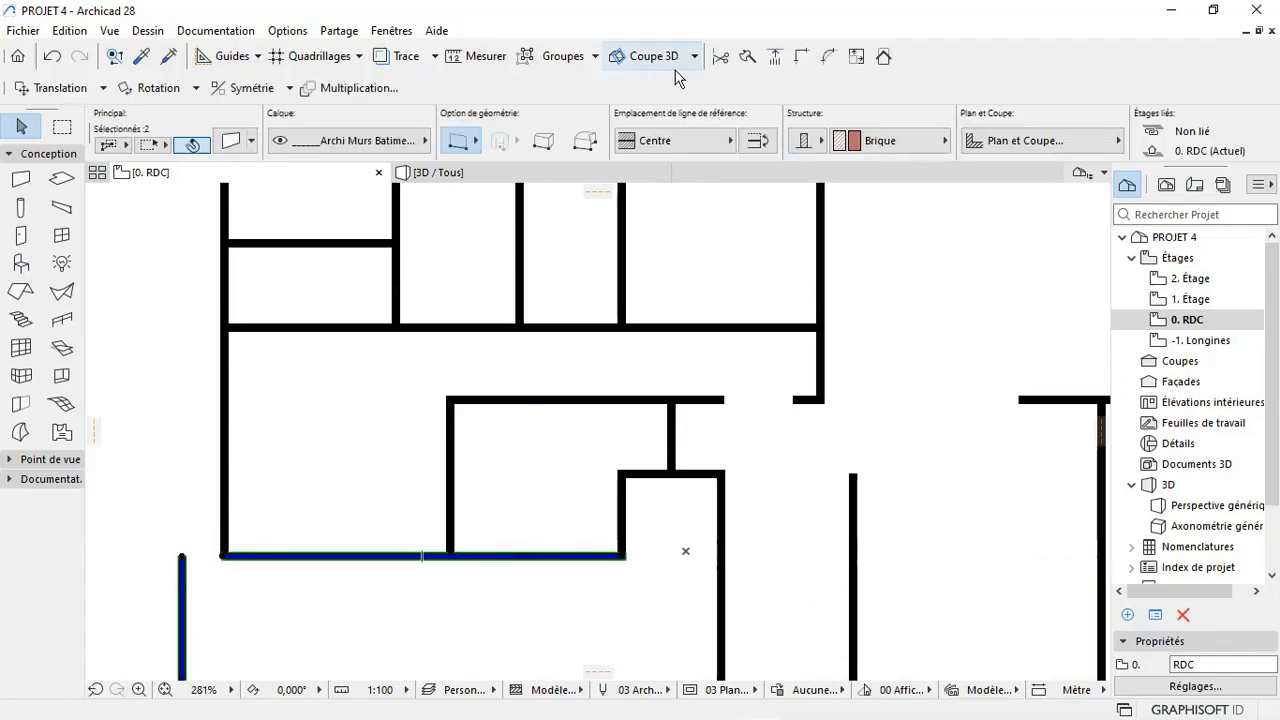
click(802, 57)
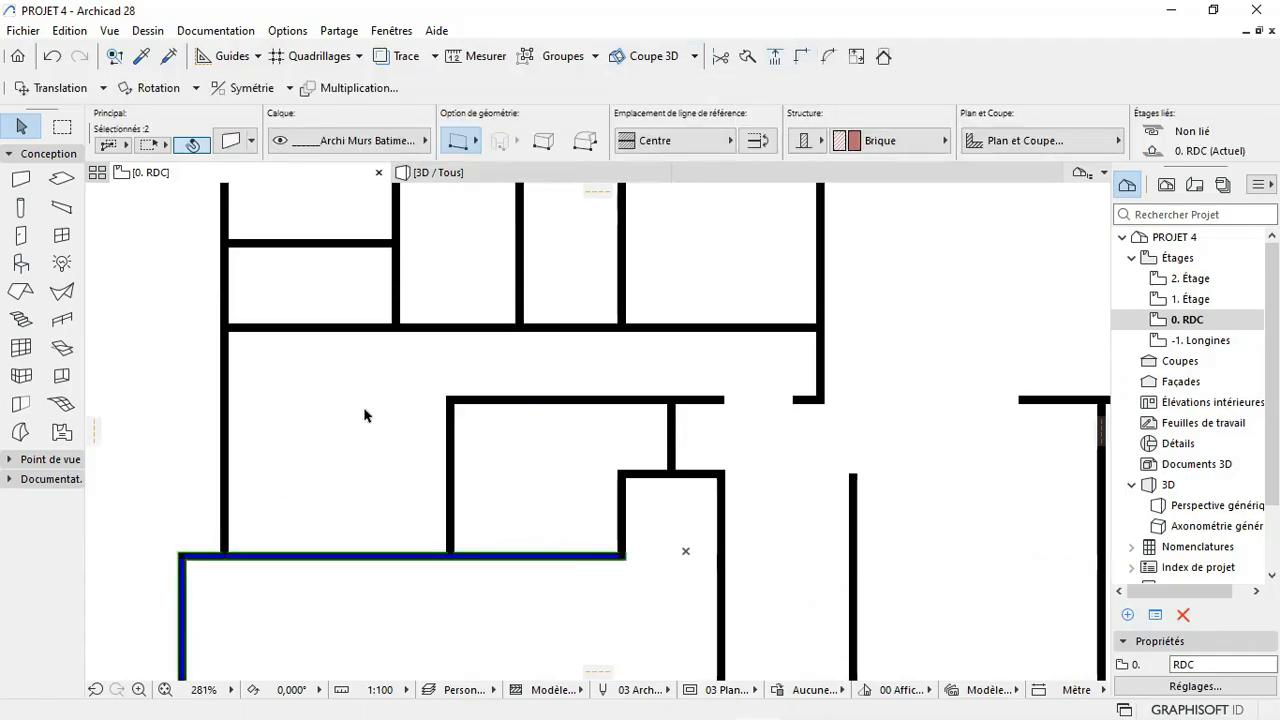
Step: Activate the Line tool and set its default pen to black pen 21, keeping the Plein line type
scroll(370, 368, down, 4)
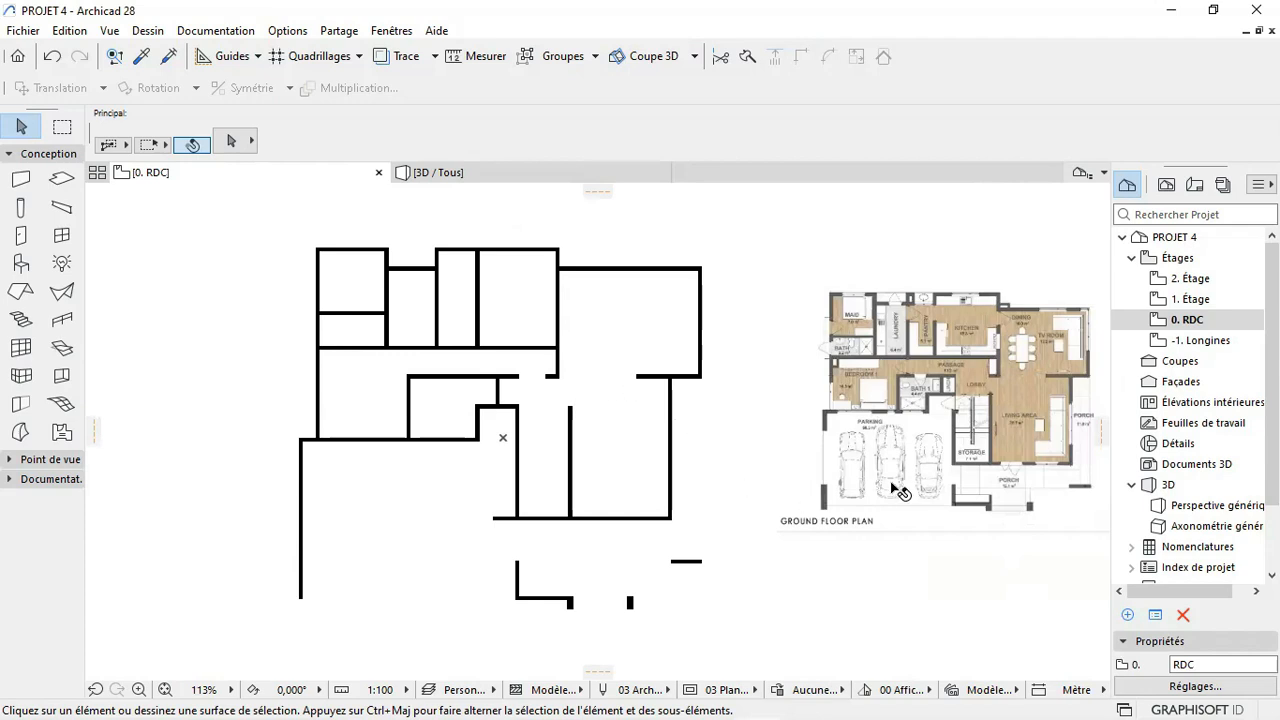
click(55, 482)
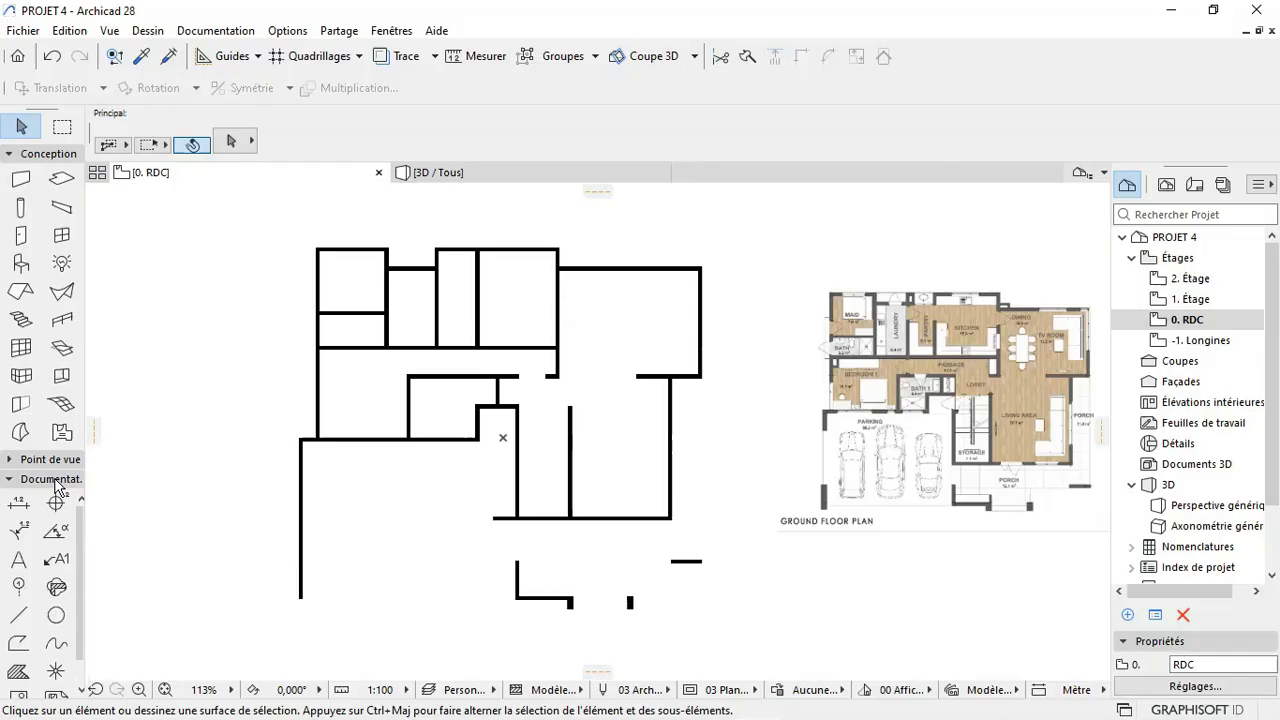
click(24, 616)
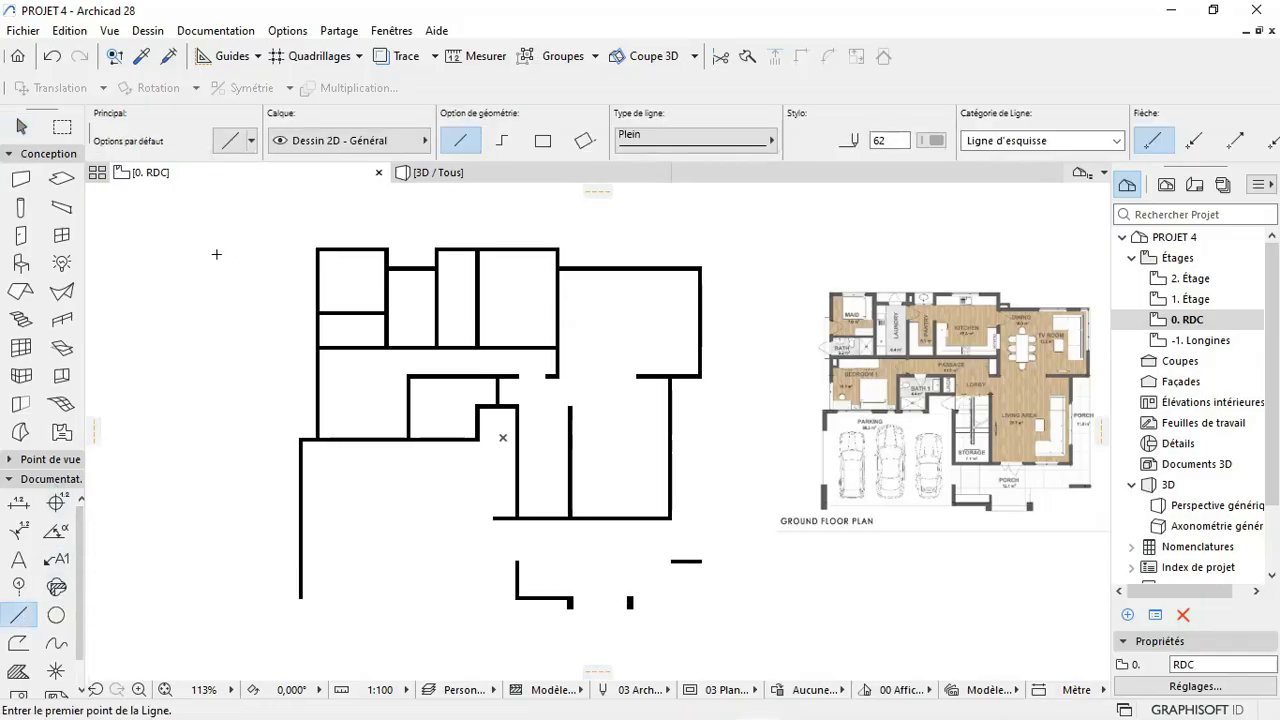
double_click(22, 614)
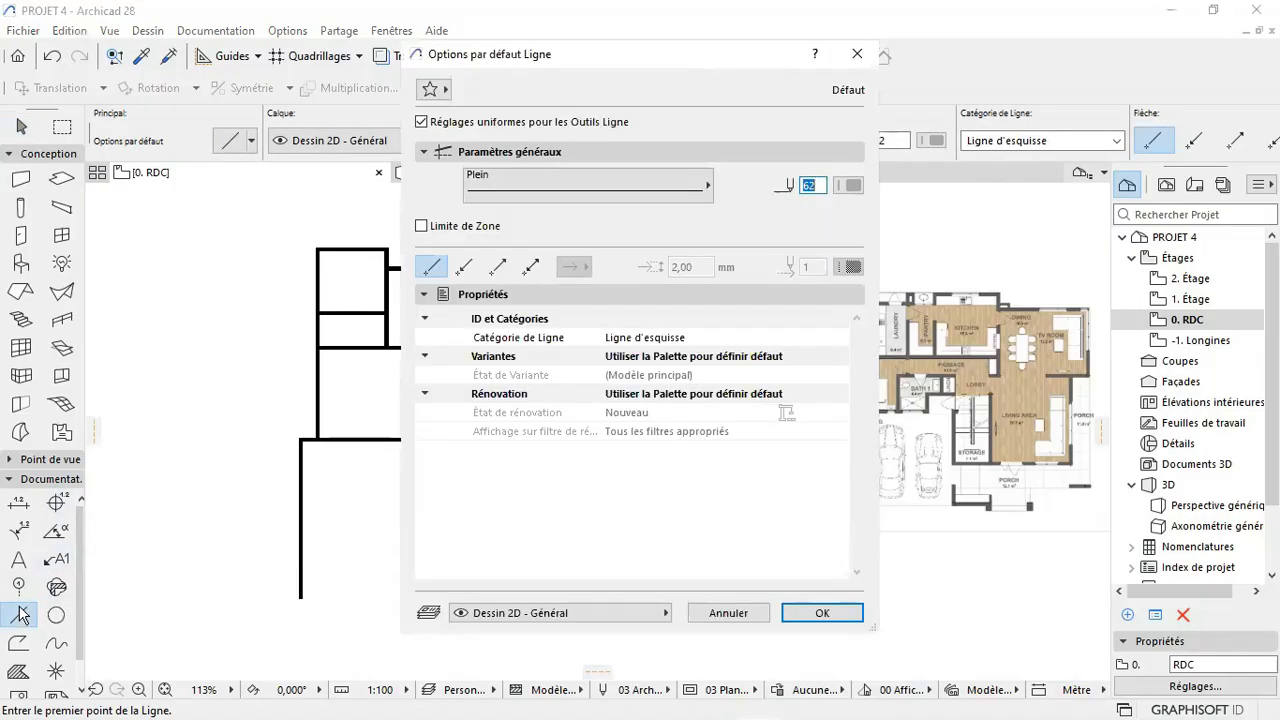
click(540, 188)
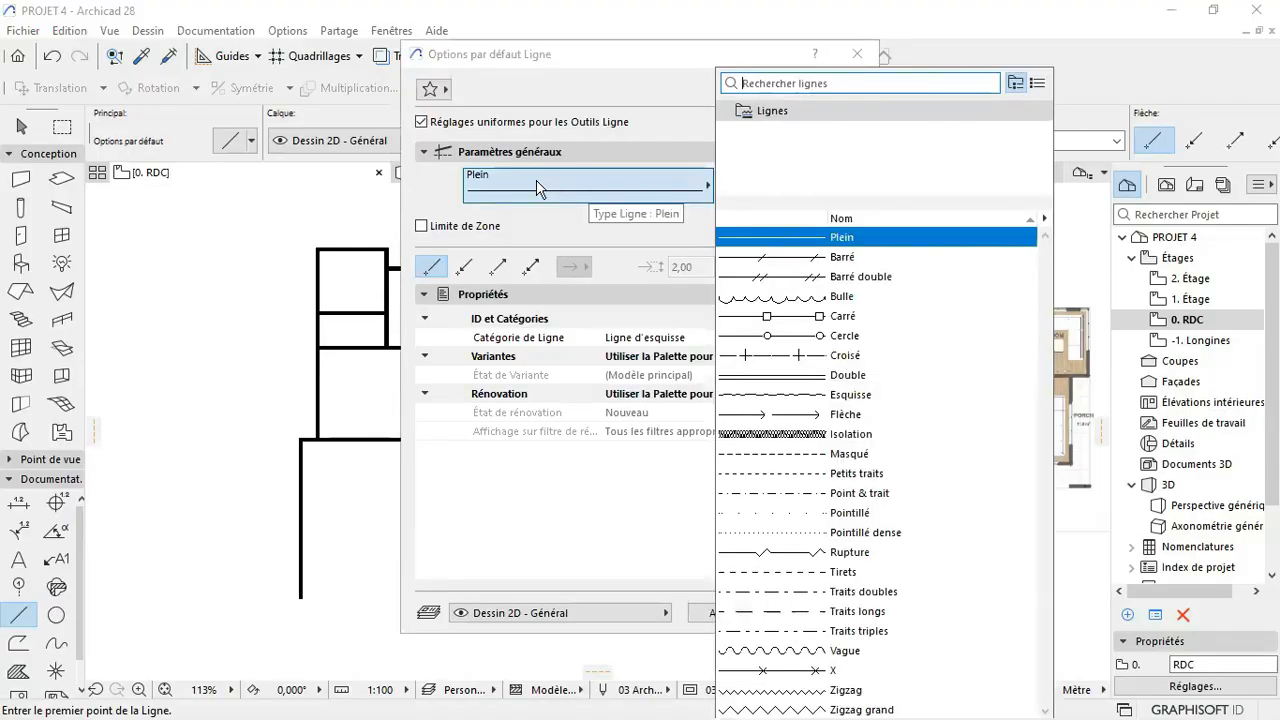
click(537, 188)
click(849, 185)
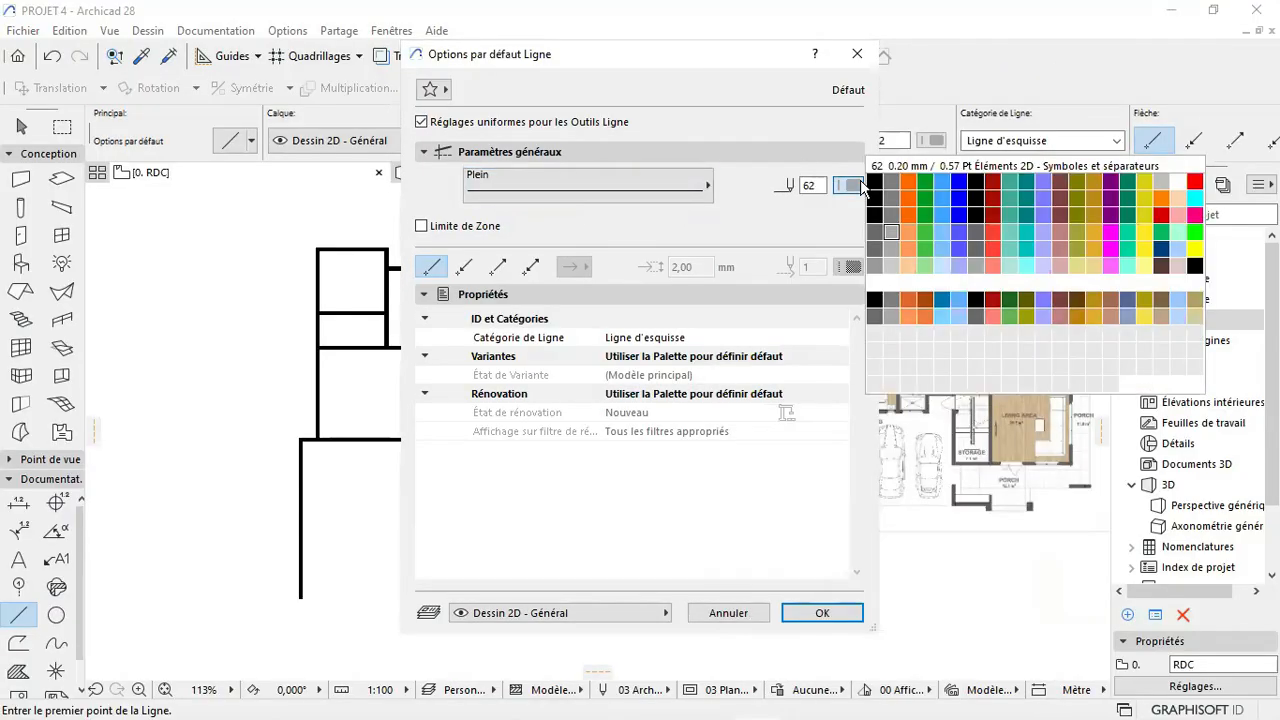
click(876, 201)
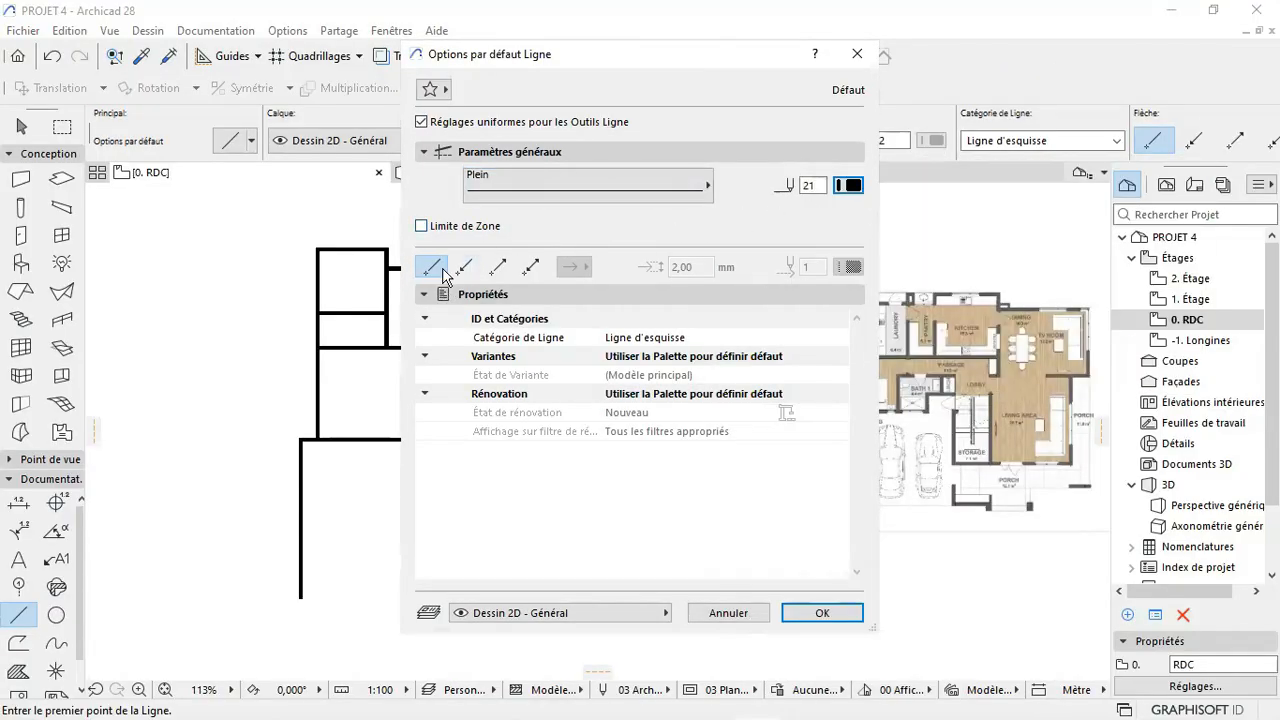
click(822, 613)
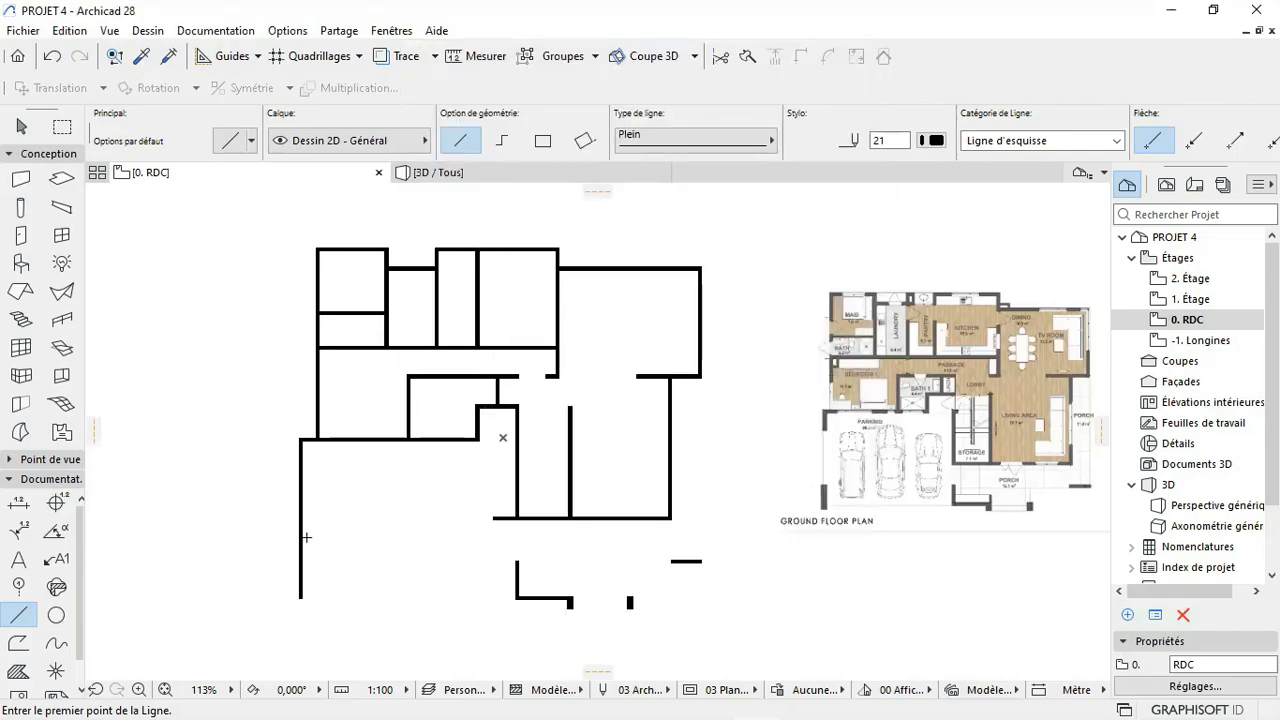
Step: Split the parking's west wall into two segments at about its middle
scroll(301, 540, up, 3)
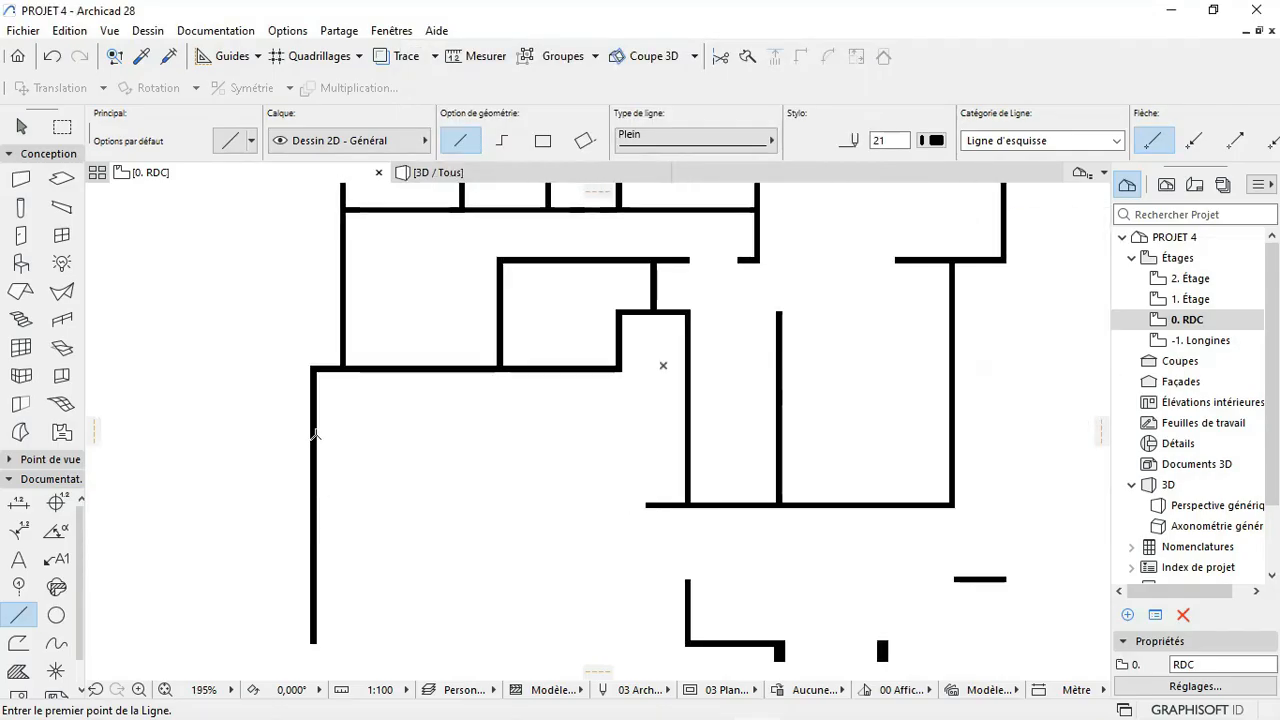
key(shift)
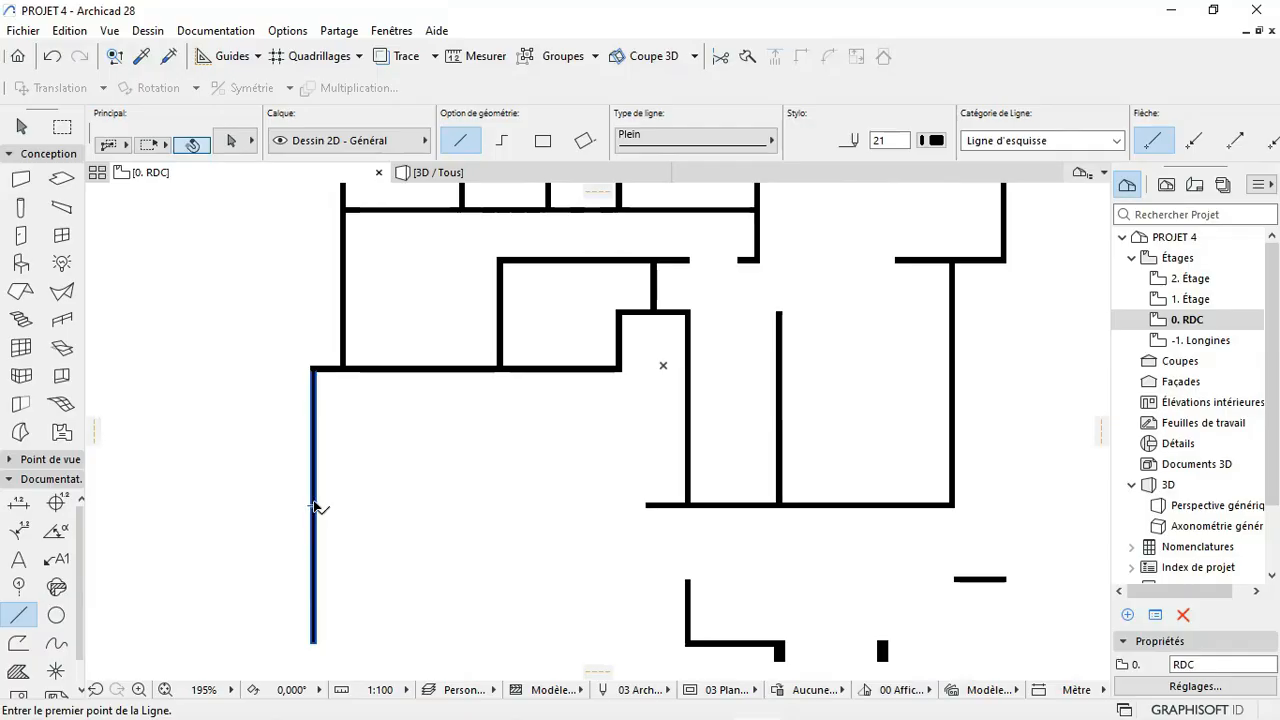
shift+click(316, 508)
scroll(316, 508, up, 3)
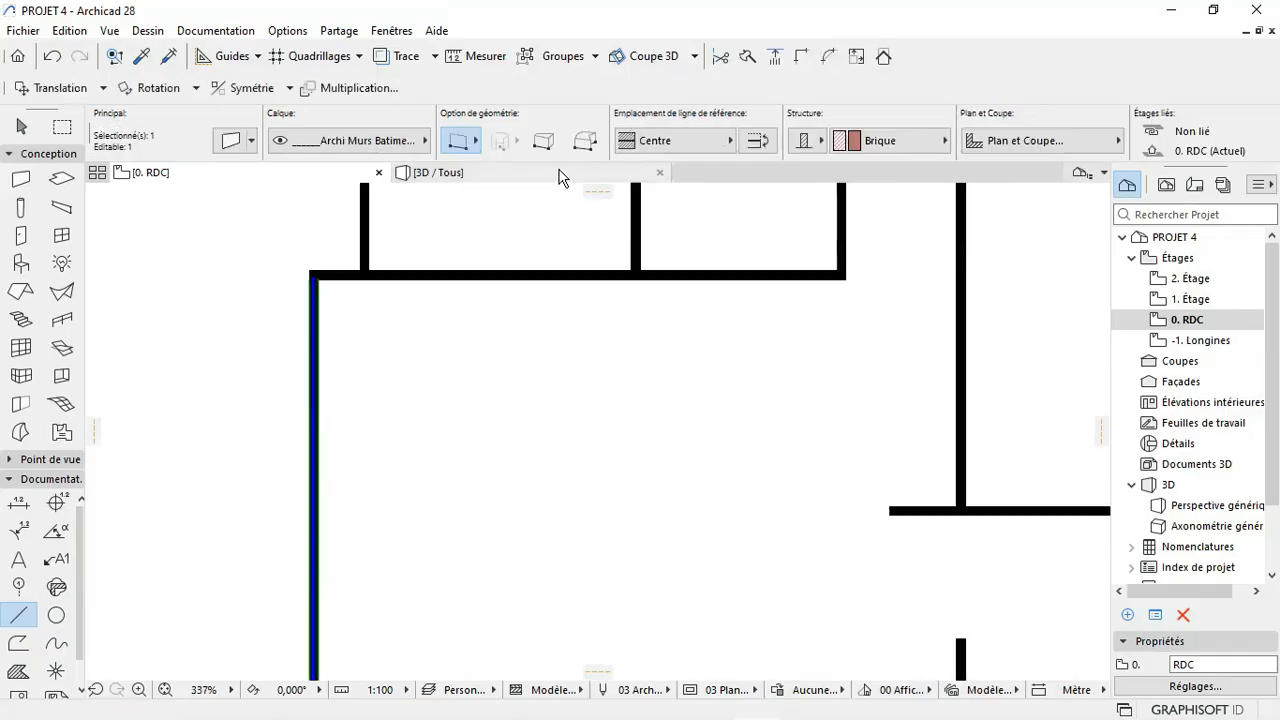
click(748, 58)
click(342, 512)
click(238, 512)
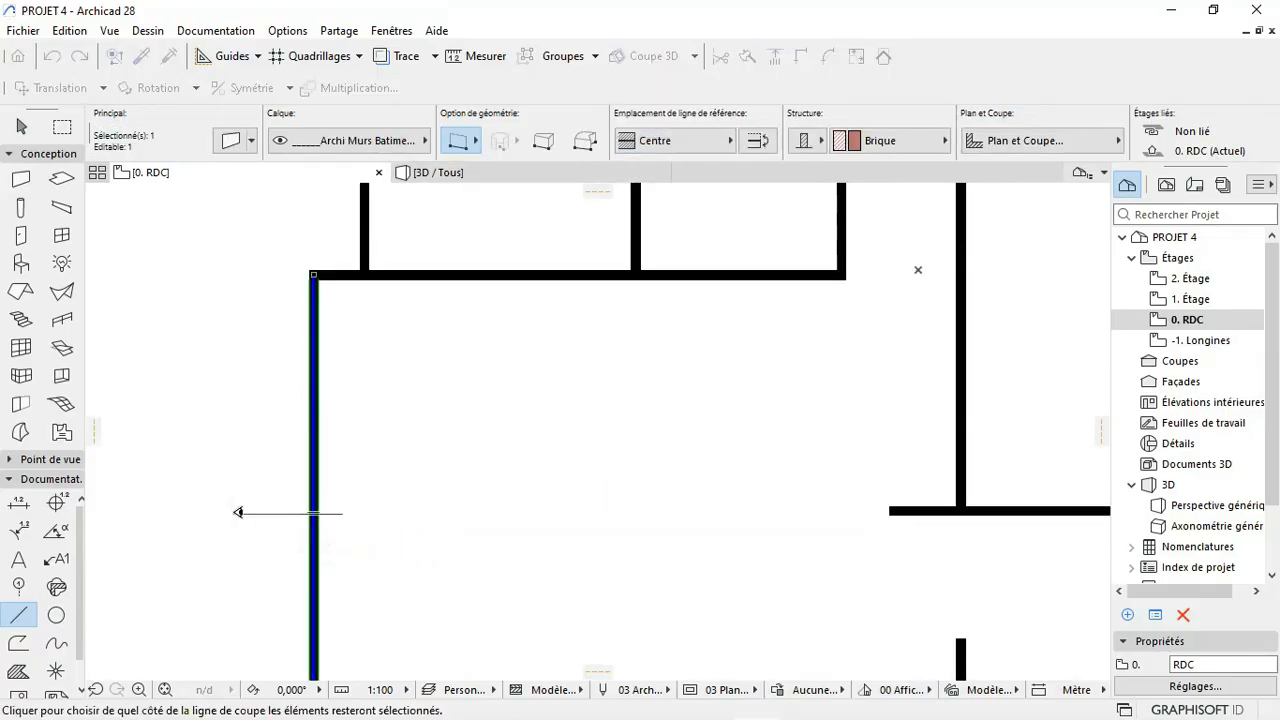
click(242, 507)
key(Escape)
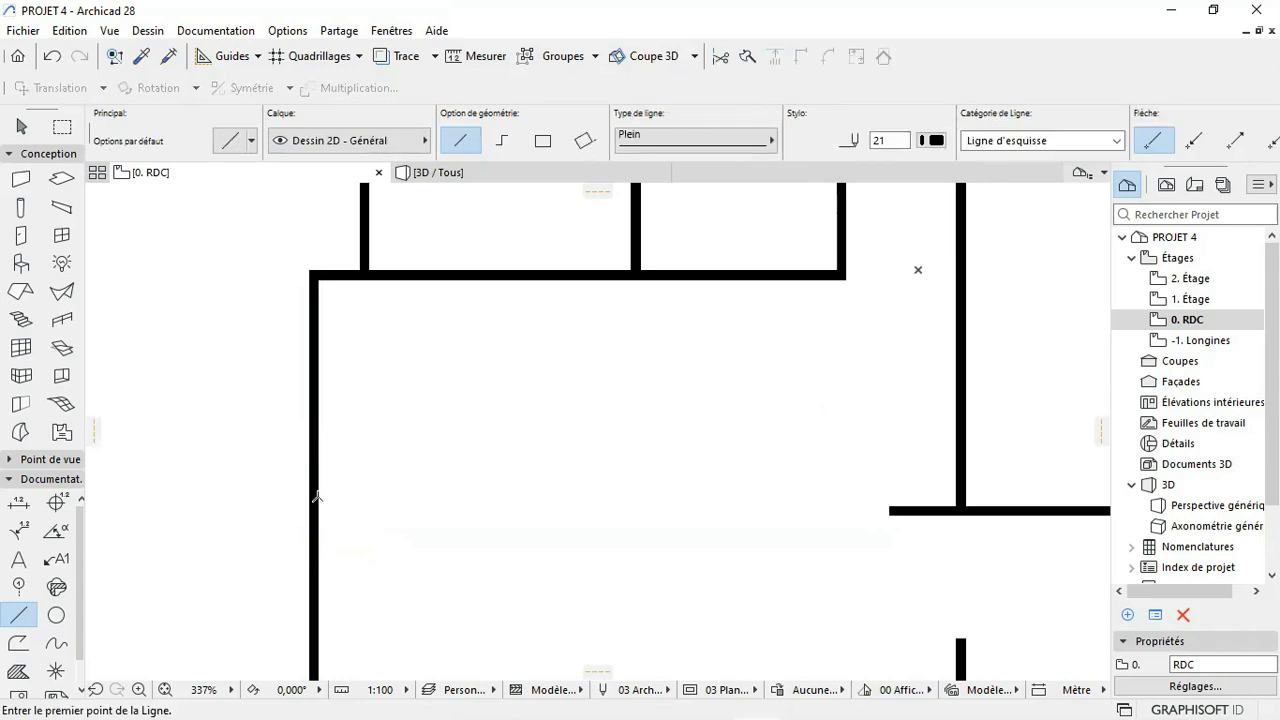
Step: Shorten the northern segment of the parking's west wall to half its length, keeping its corner end fixed
shift+click(317, 509)
click(317, 509)
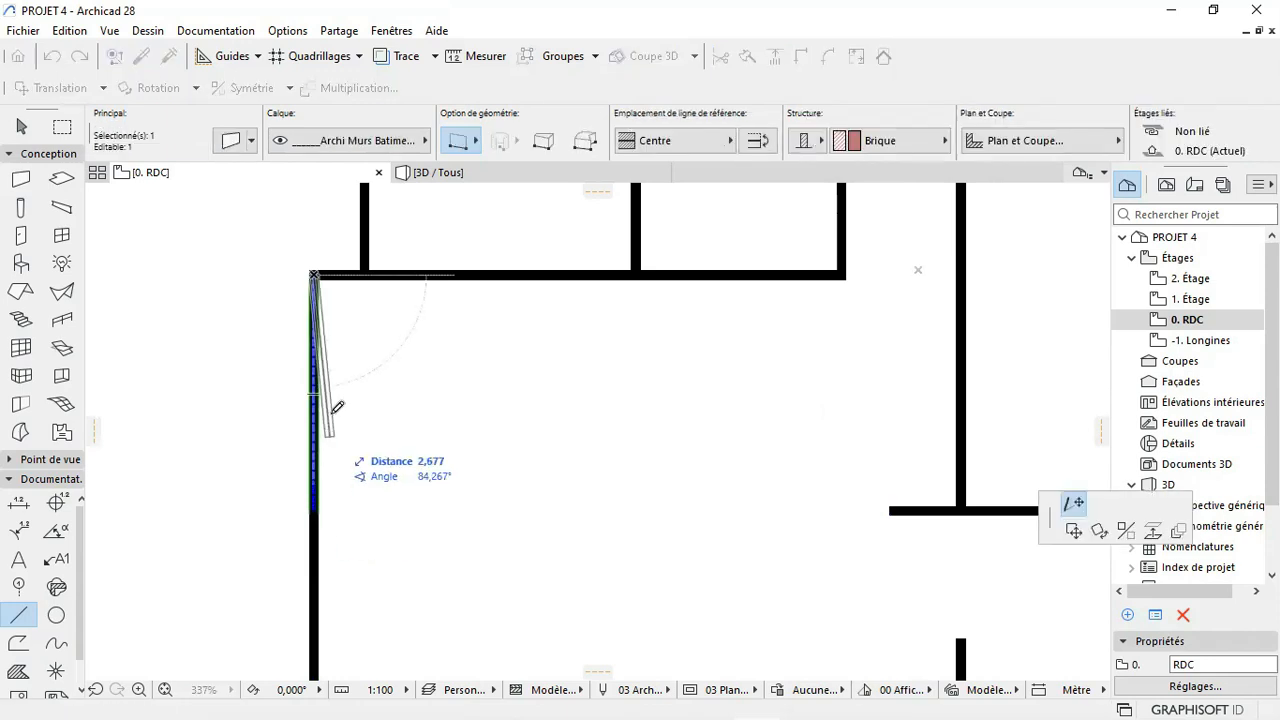
click(315, 392)
scroll(325, 385, down, 5)
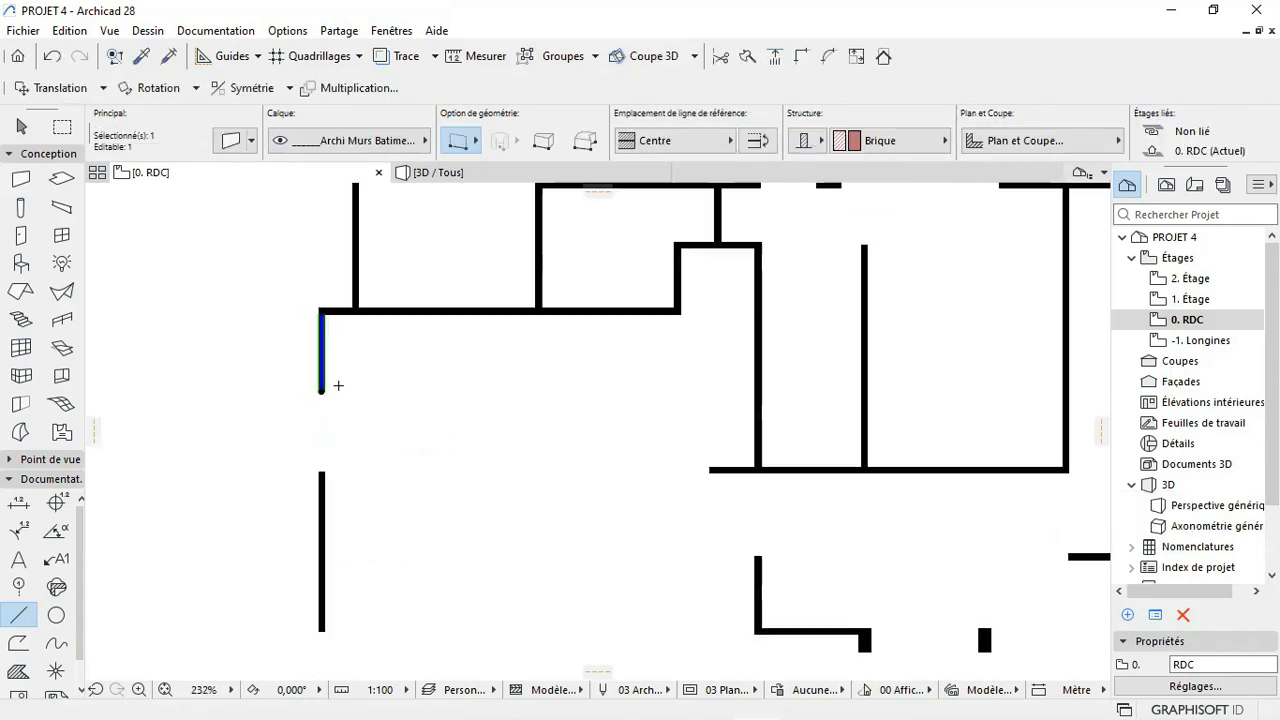
scroll(330, 370, up, 4)
key(Escape)
Step: Shorten the southern segment of the parking's west wall to half its length, keeping its south end fixed
shift+click(330, 432)
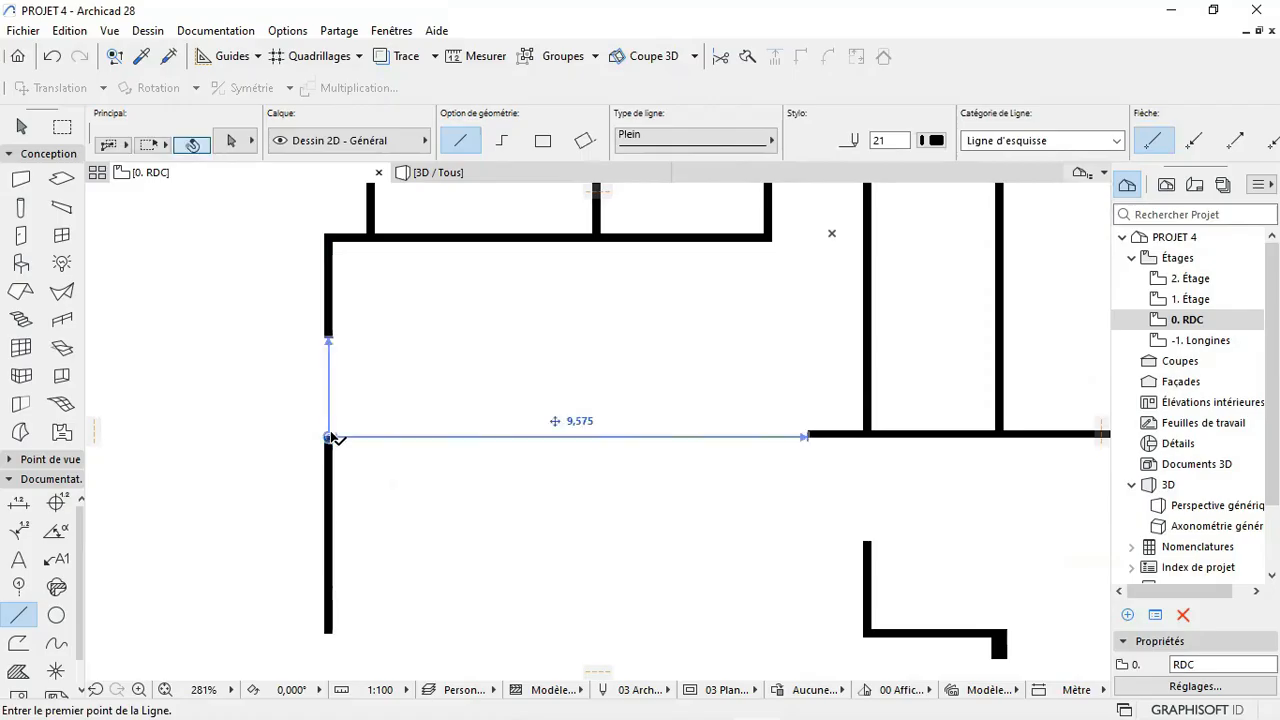
click(330, 436)
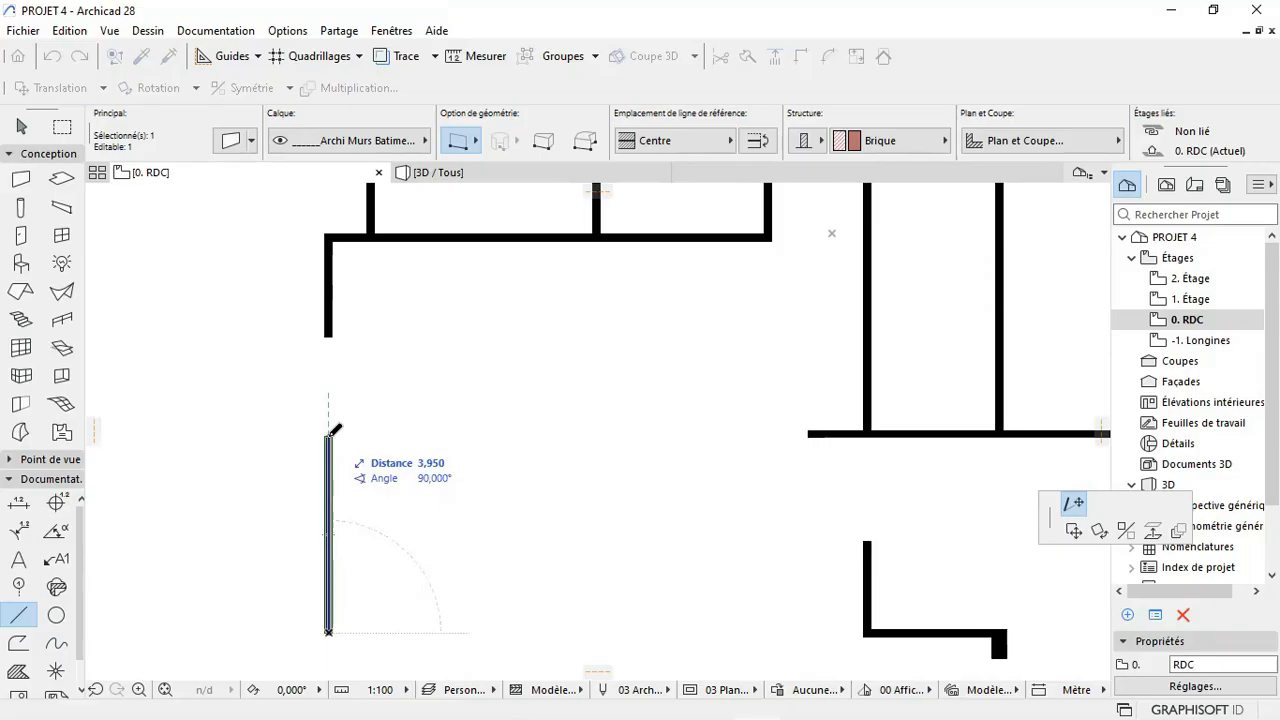
click(330, 530)
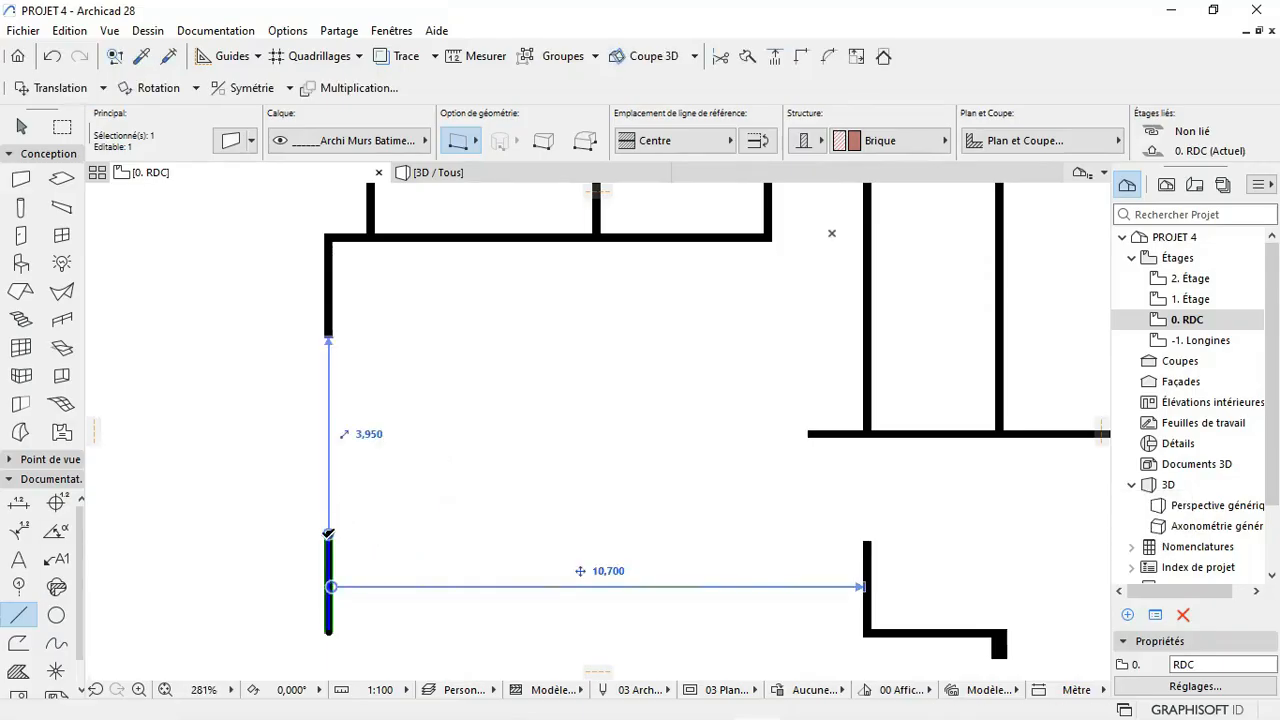
key(Escape)
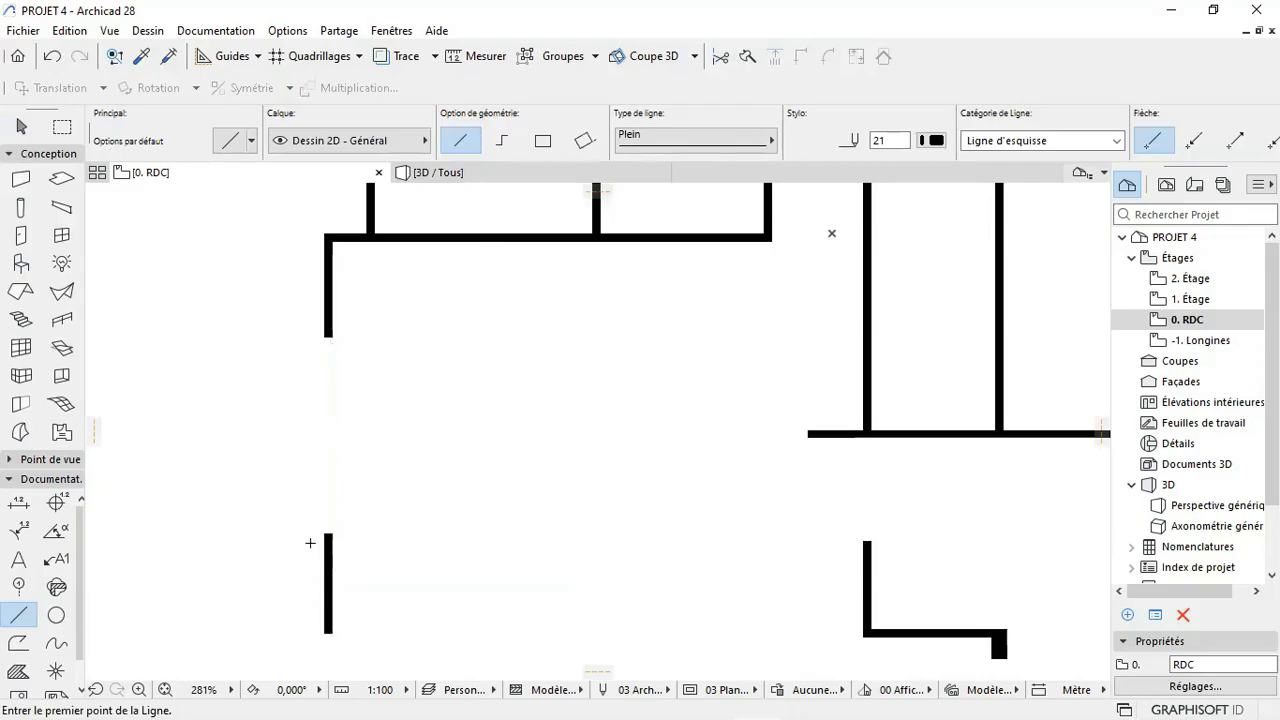
Step: Draw a vertical line along the outer face between the two segments of the parking's west wall, about 3.95 m long
scroll(320, 532, up, 3)
click(322, 600)
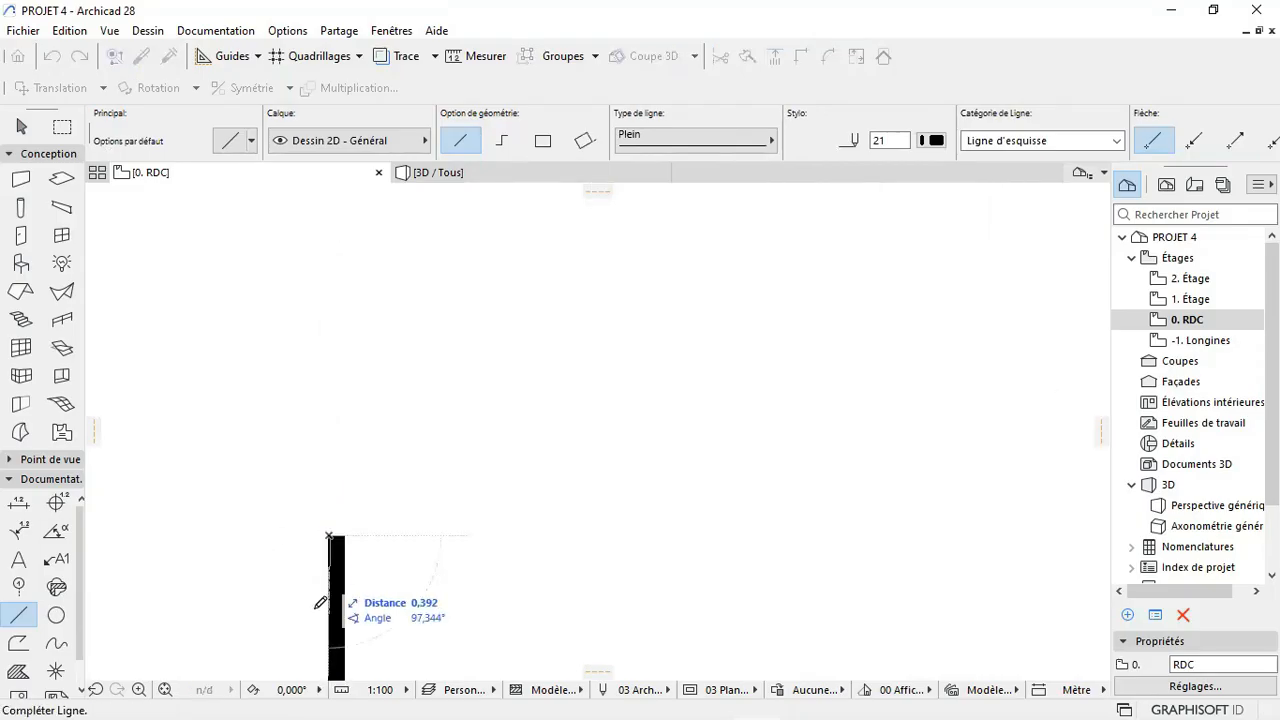
scroll(345, 500, down, 3)
scroll(326, 424, up, 2)
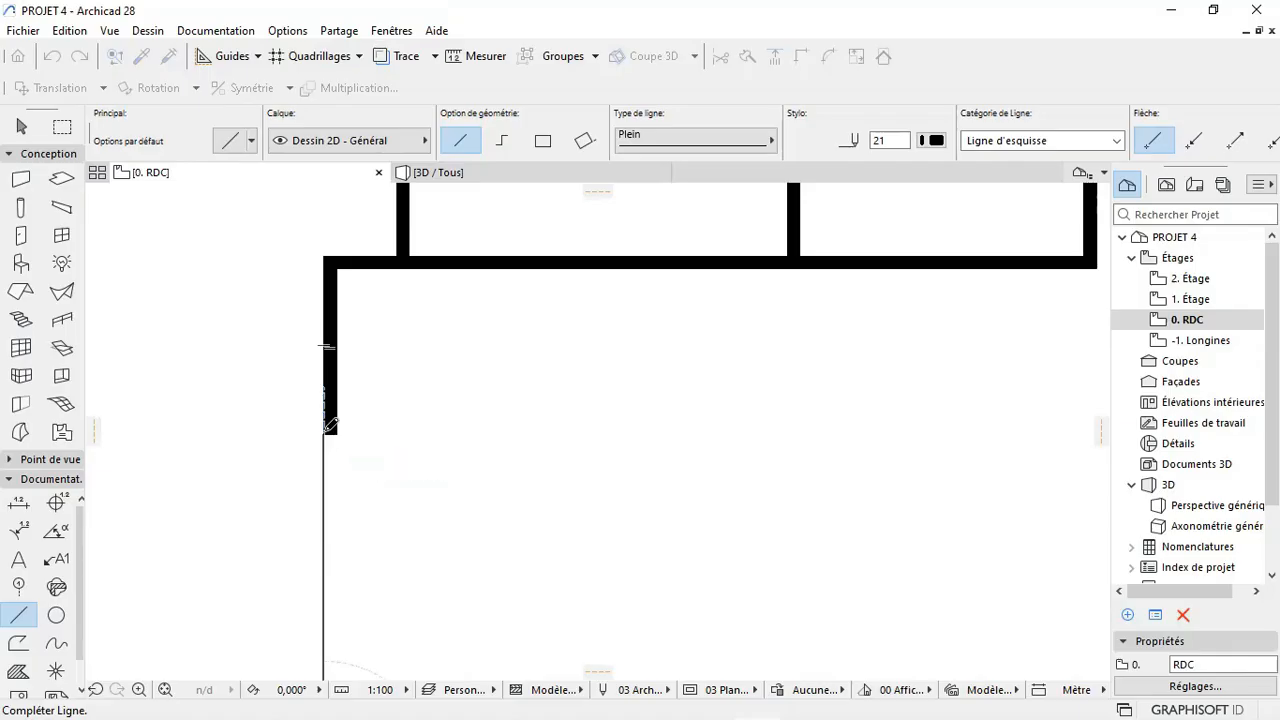
click(328, 424)
scroll(329, 425, down, 3)
scroll(421, 434, down, 2)
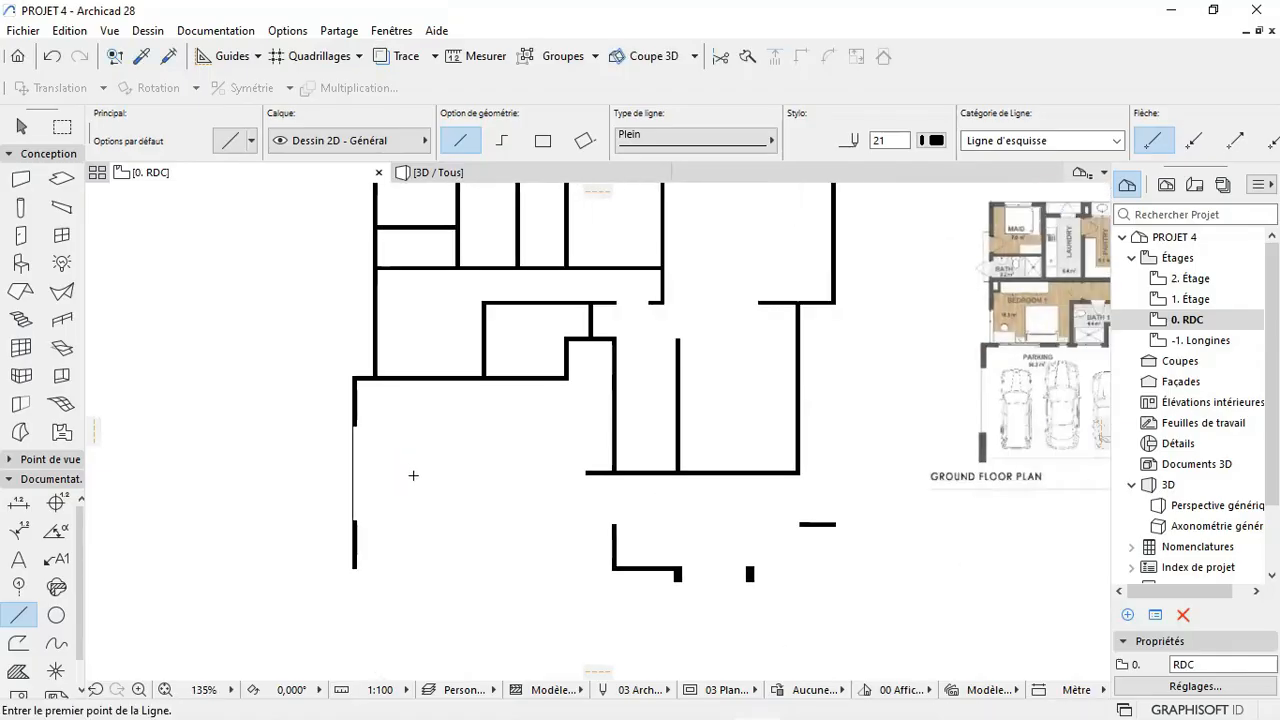
Step: Extend the southern segment of the parking's west wall about 0.5 m south, level with the porch column's south face
scroll(476, 484, down, 2)
scroll(416, 540, up, 4)
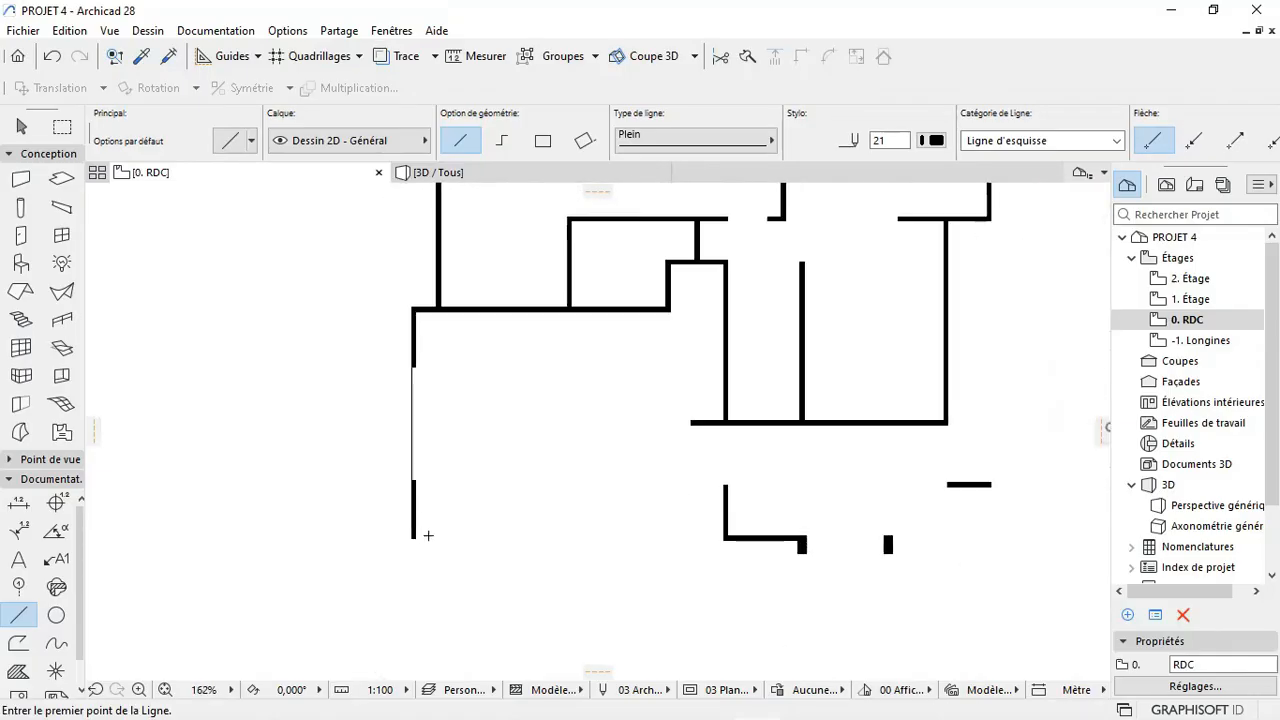
shift+click(415, 530)
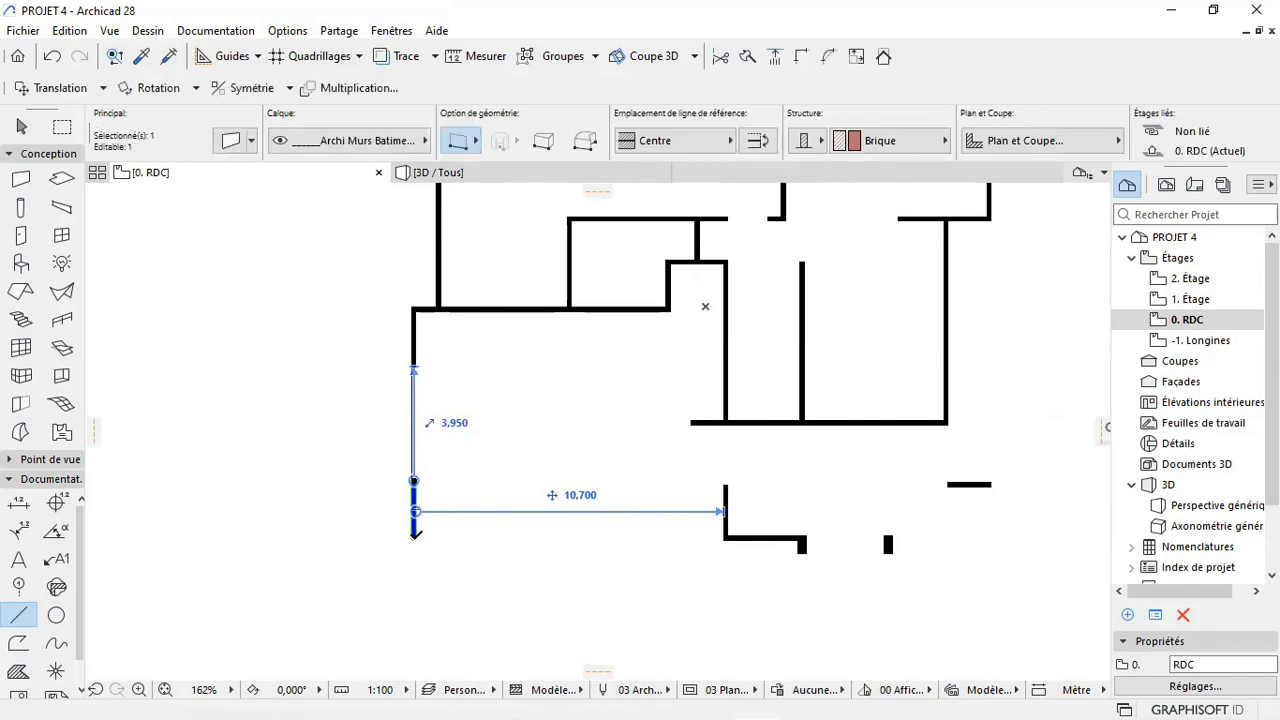
click(414, 538)
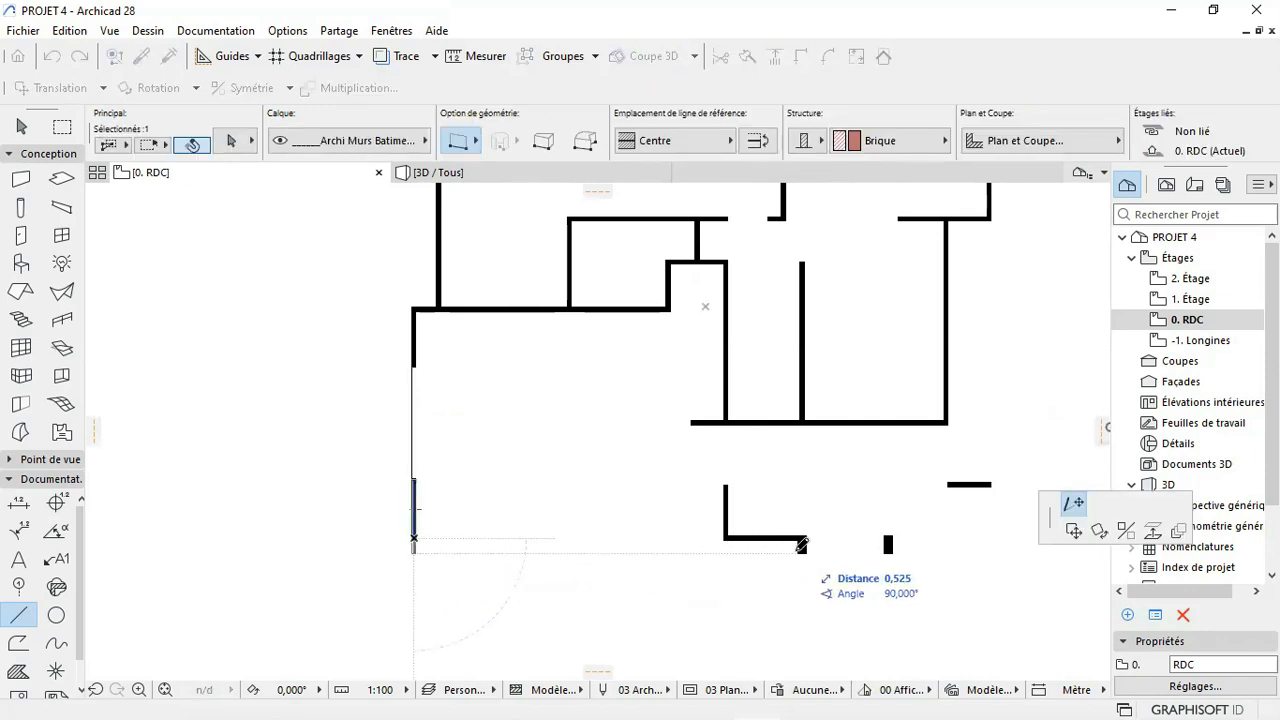
key(Escape)
key(Escape)
Step: Draw a horizontal line along the parking's south side from the porch wall's southwest corner to the parking's west wall
scroll(423, 523, down, 3)
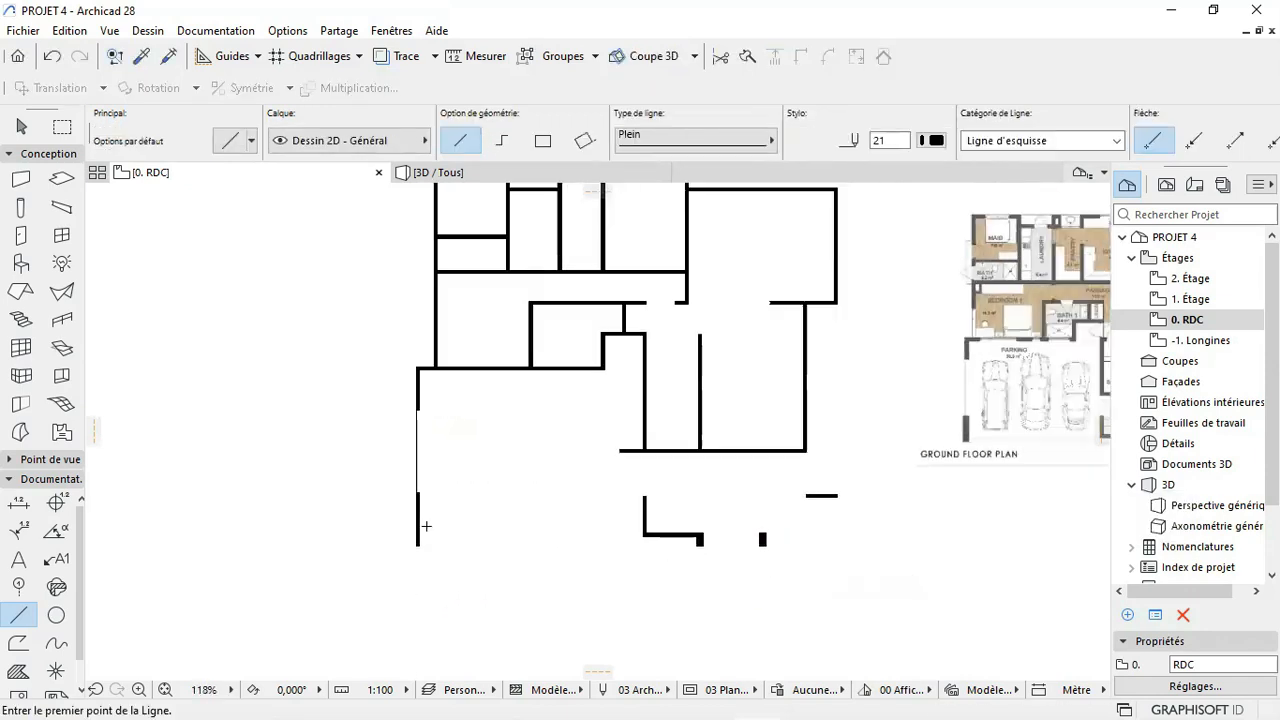
scroll(882, 424, up, 3)
scroll(340, 406, down, 2)
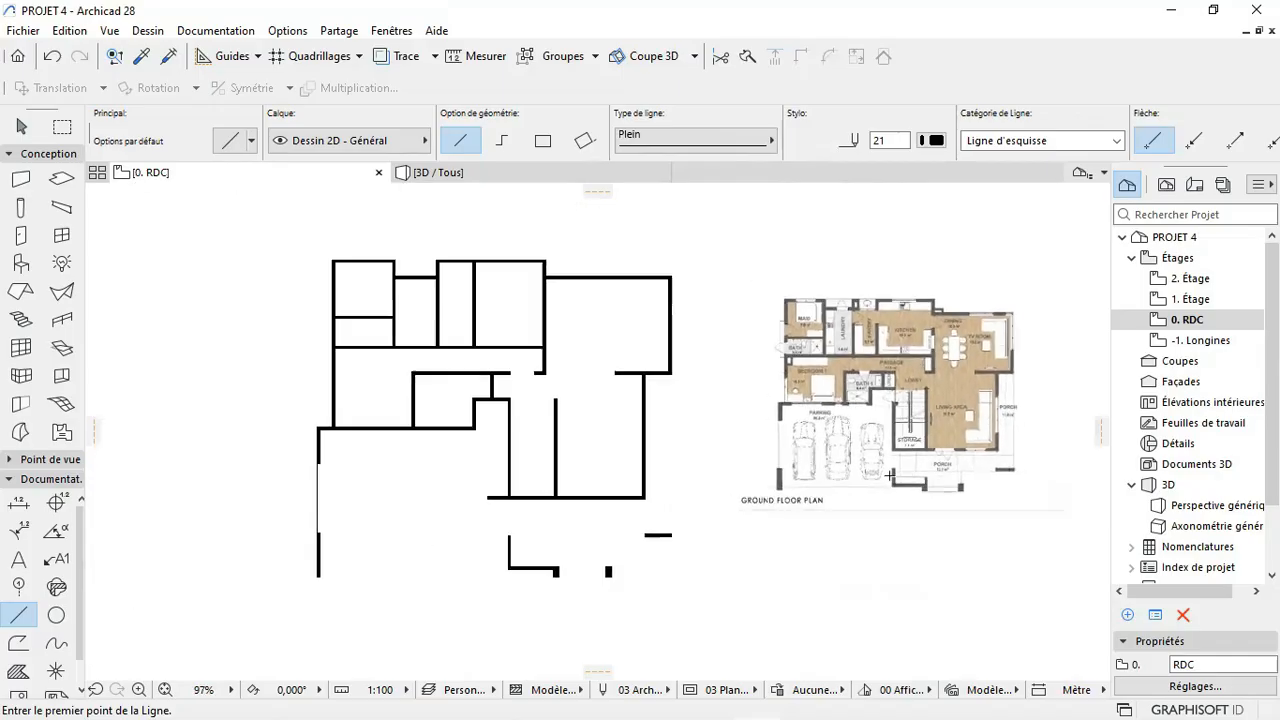
scroll(521, 550, up, 5)
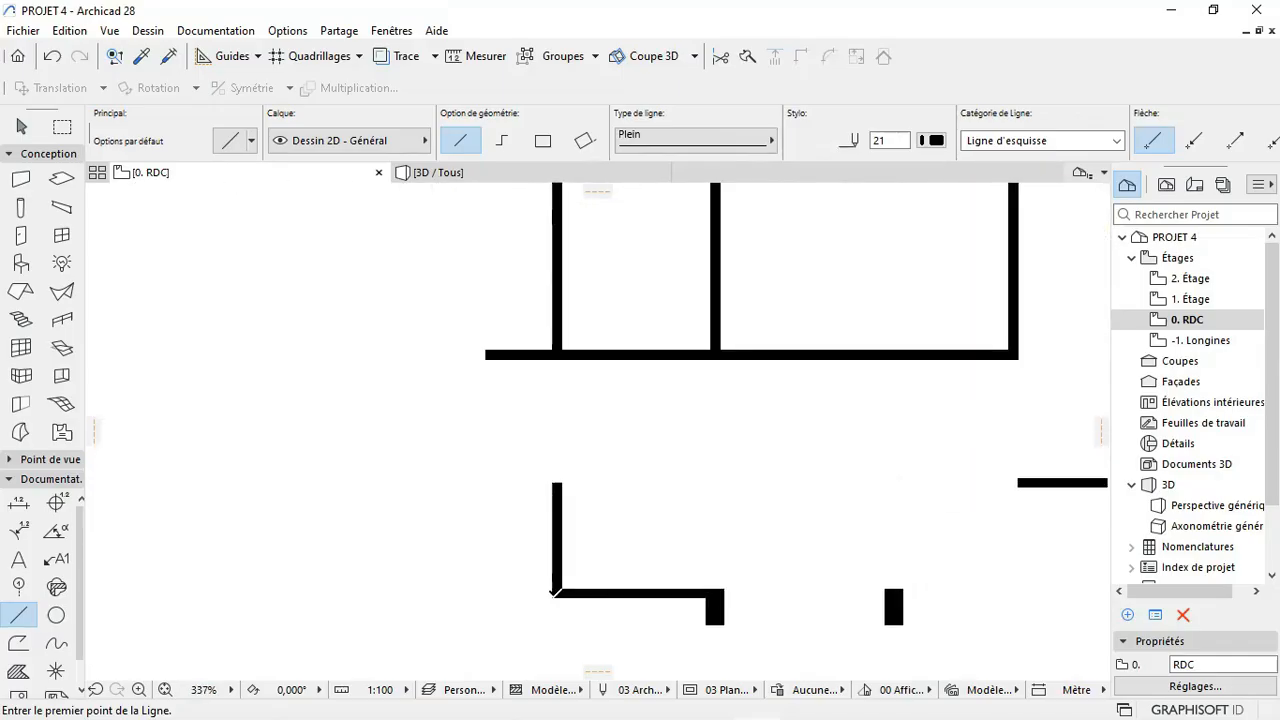
click(555, 592)
scroll(622, 523, down, 2)
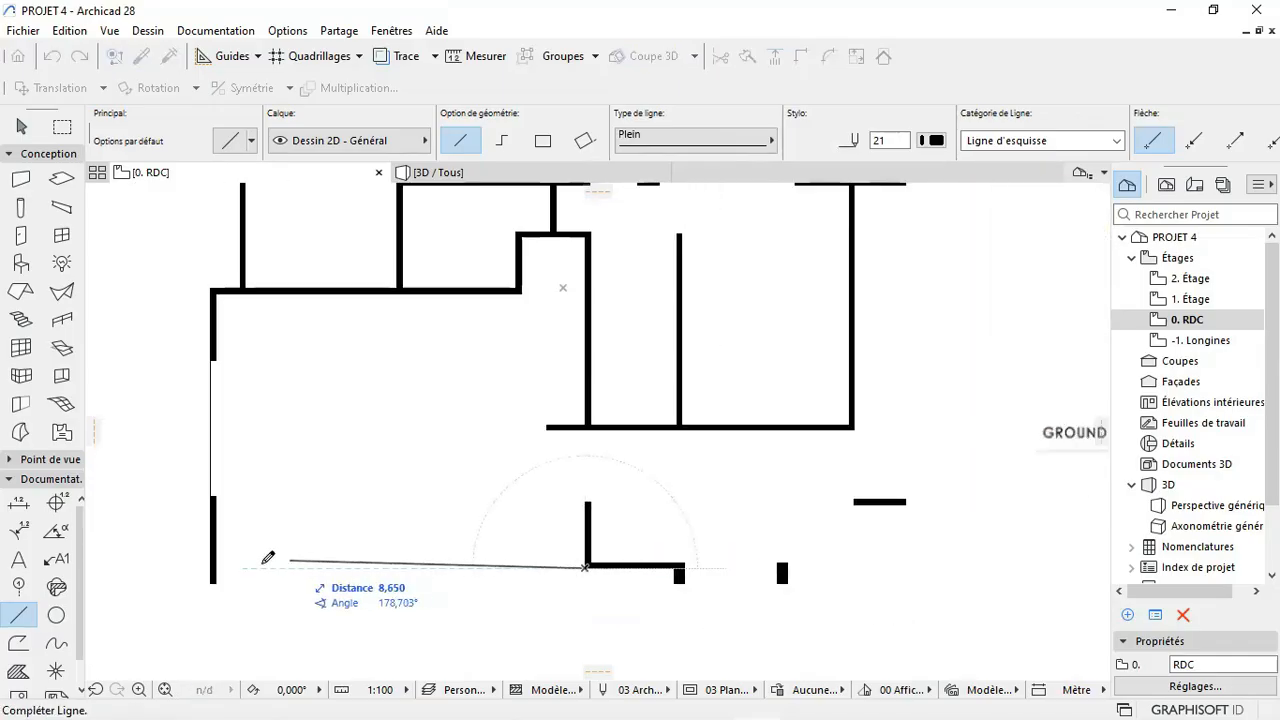
scroll(240, 558, up, 3)
click(178, 574)
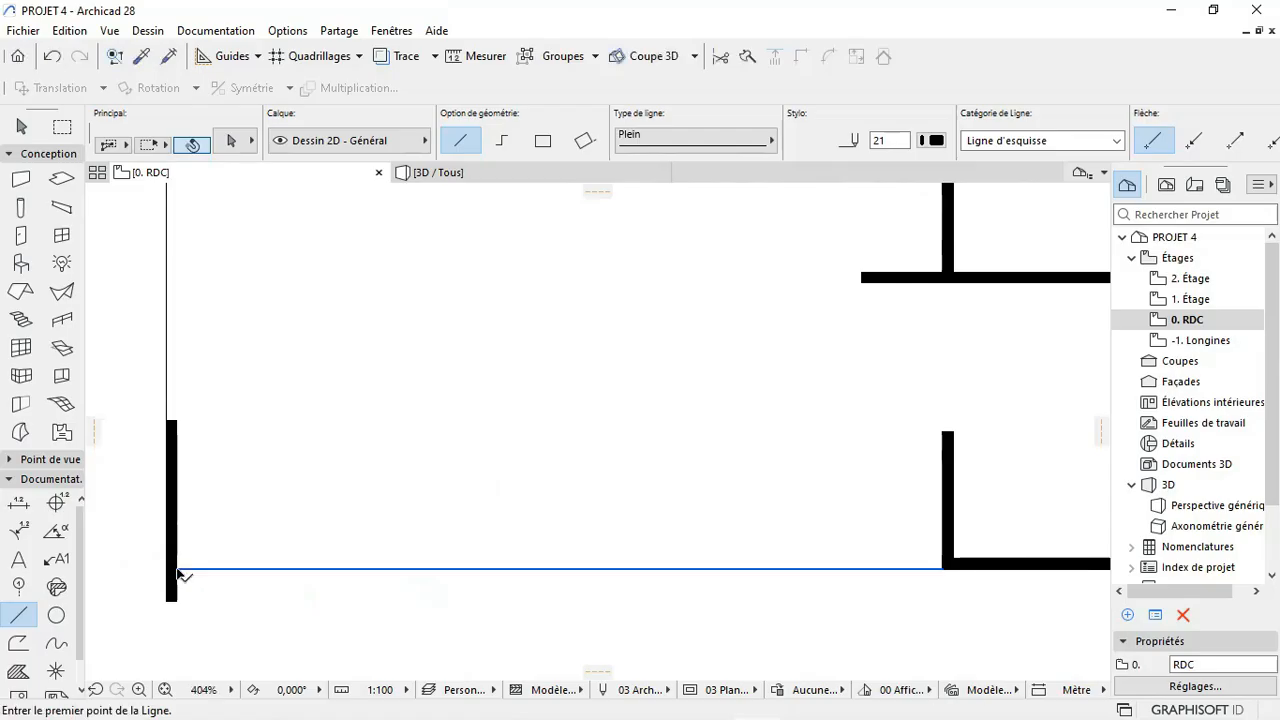
Step: Add a 0.6 m wall running north from the porch column beside the south wall, using that wall's settings and the Face extérieure reference line
scroll(263, 523, down, 4)
scroll(530, 513, down, 1)
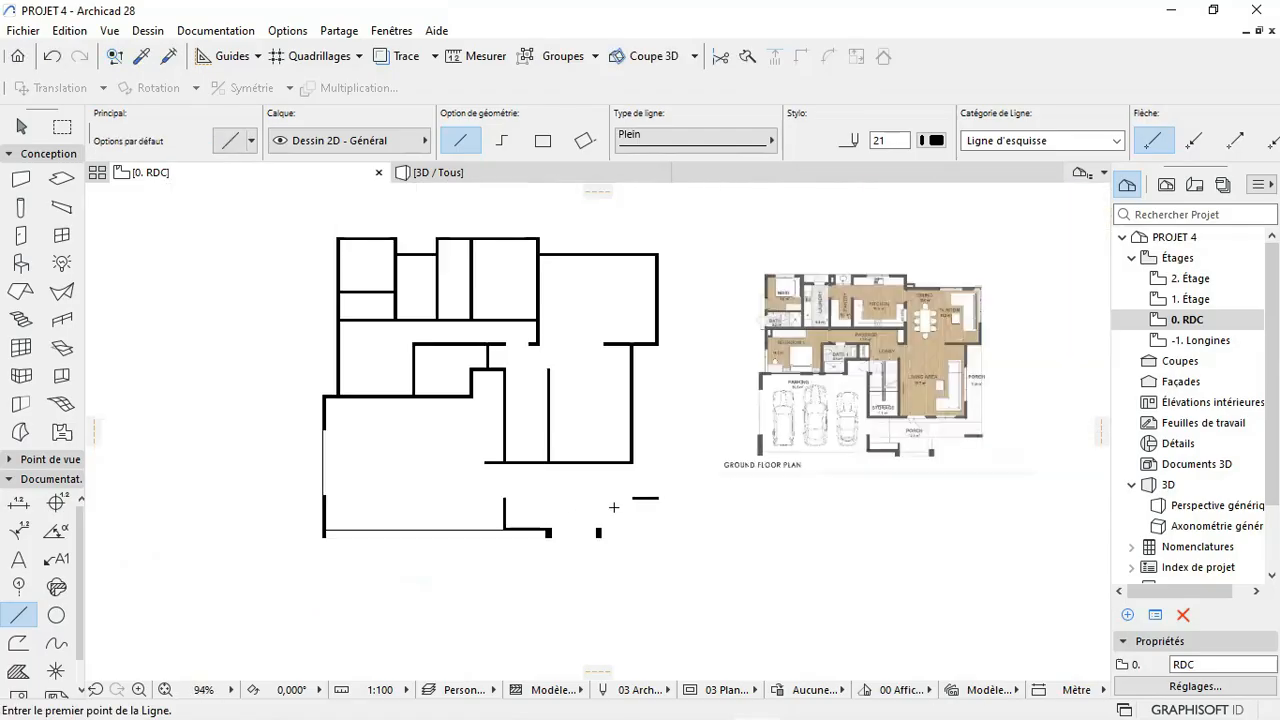
scroll(884, 443, up, 3)
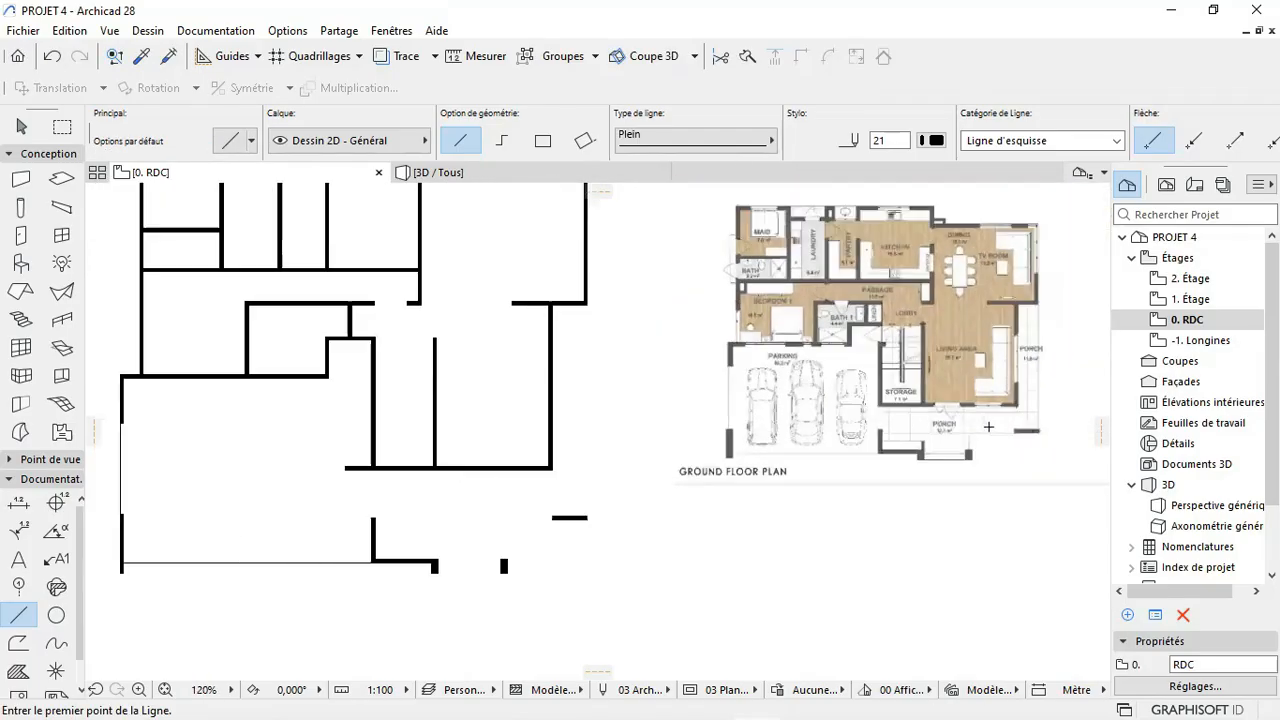
scroll(593, 496, down, 2)
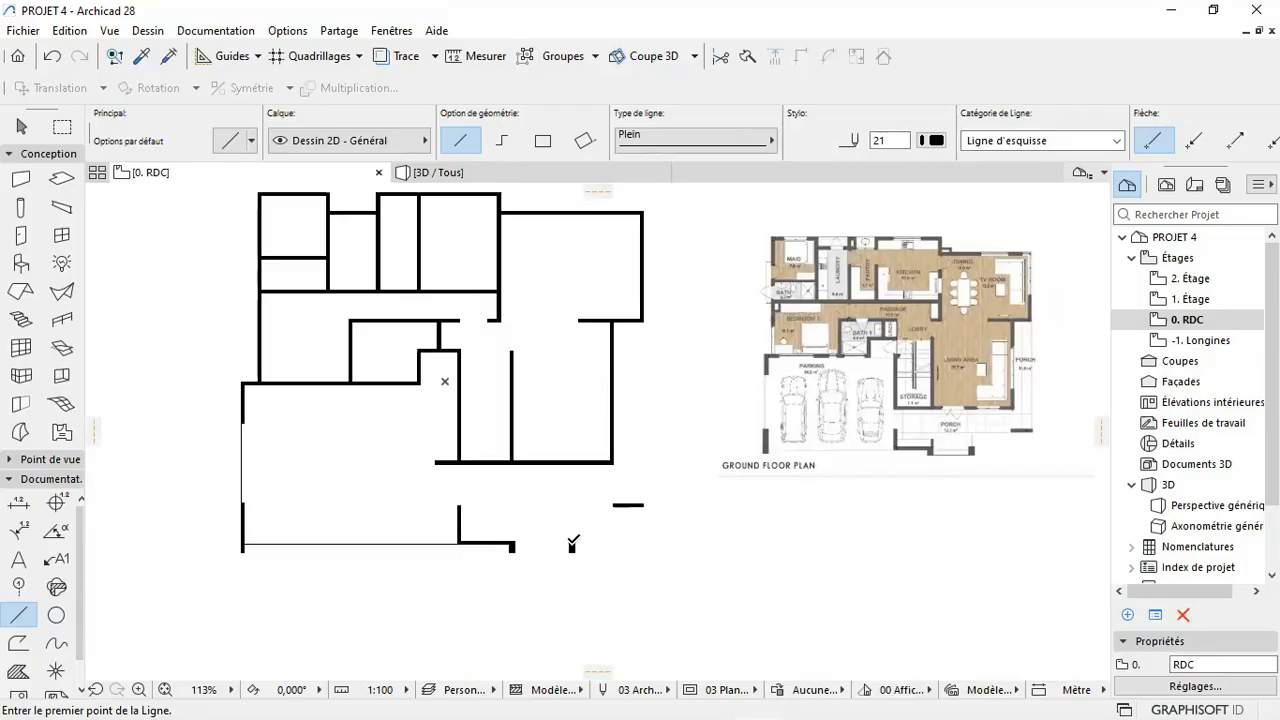
scroll(572, 543, up, 4)
key(shift)
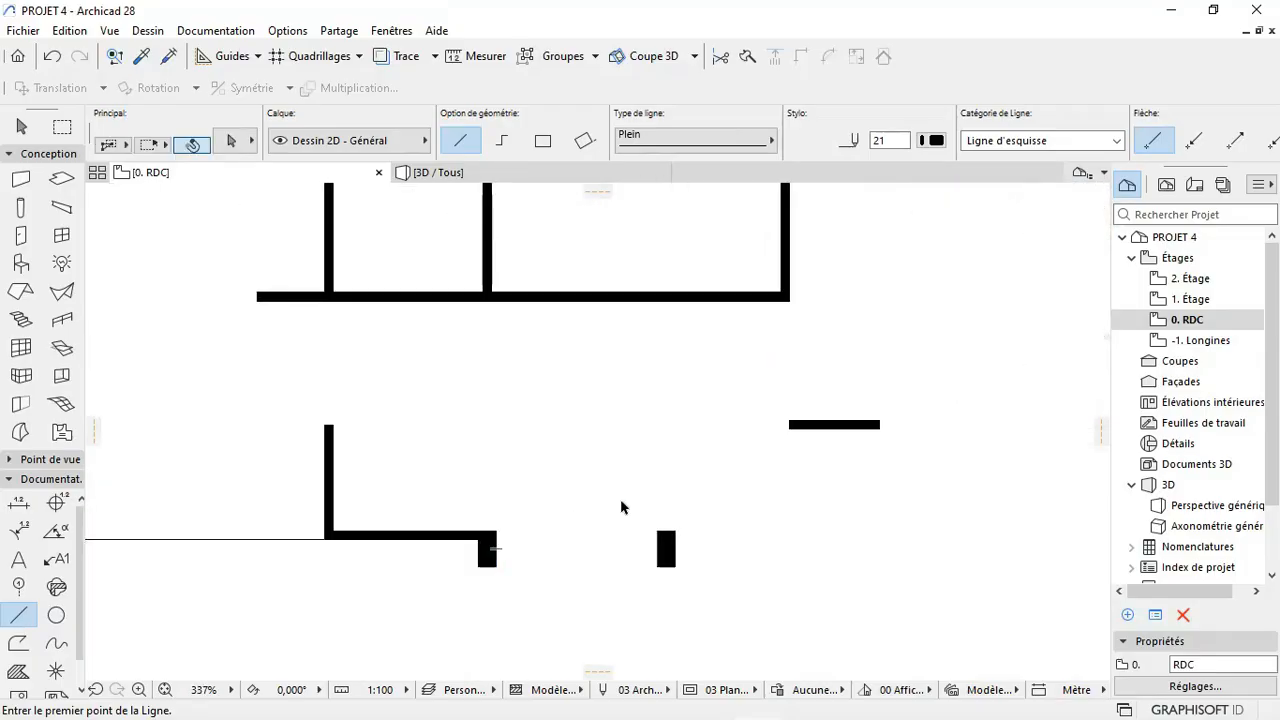
key(alt)
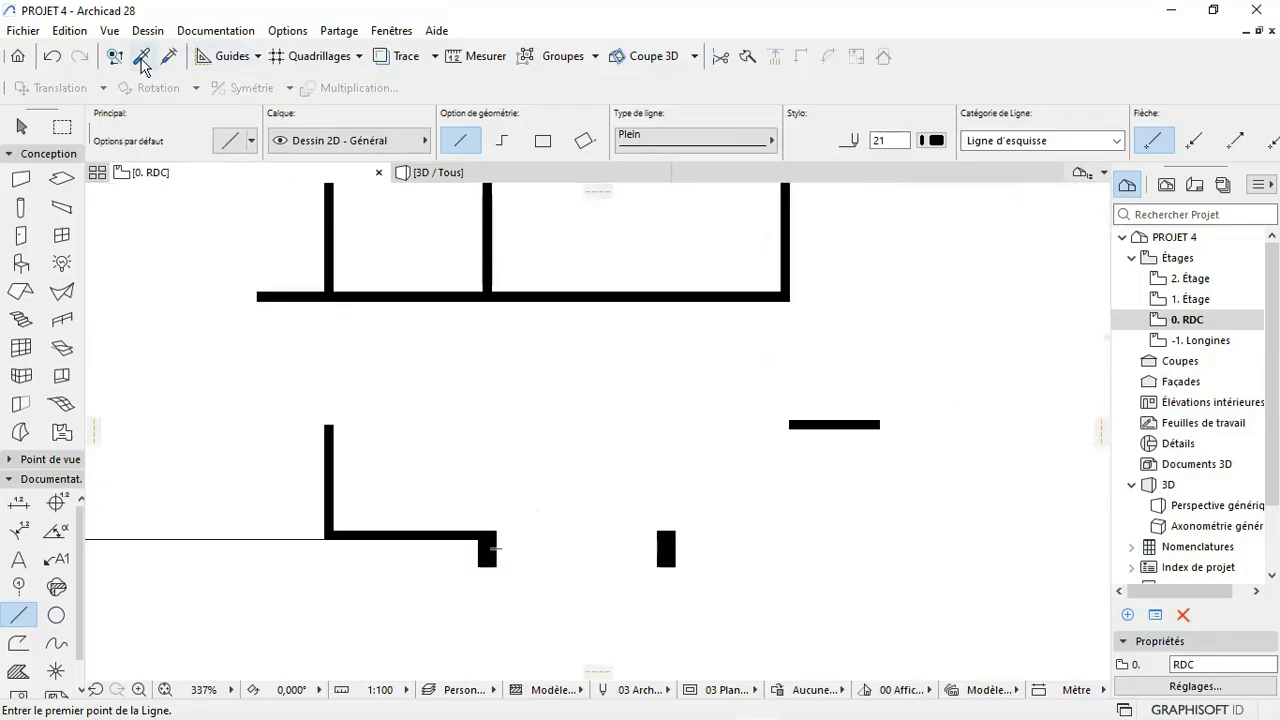
alt+click(416, 533)
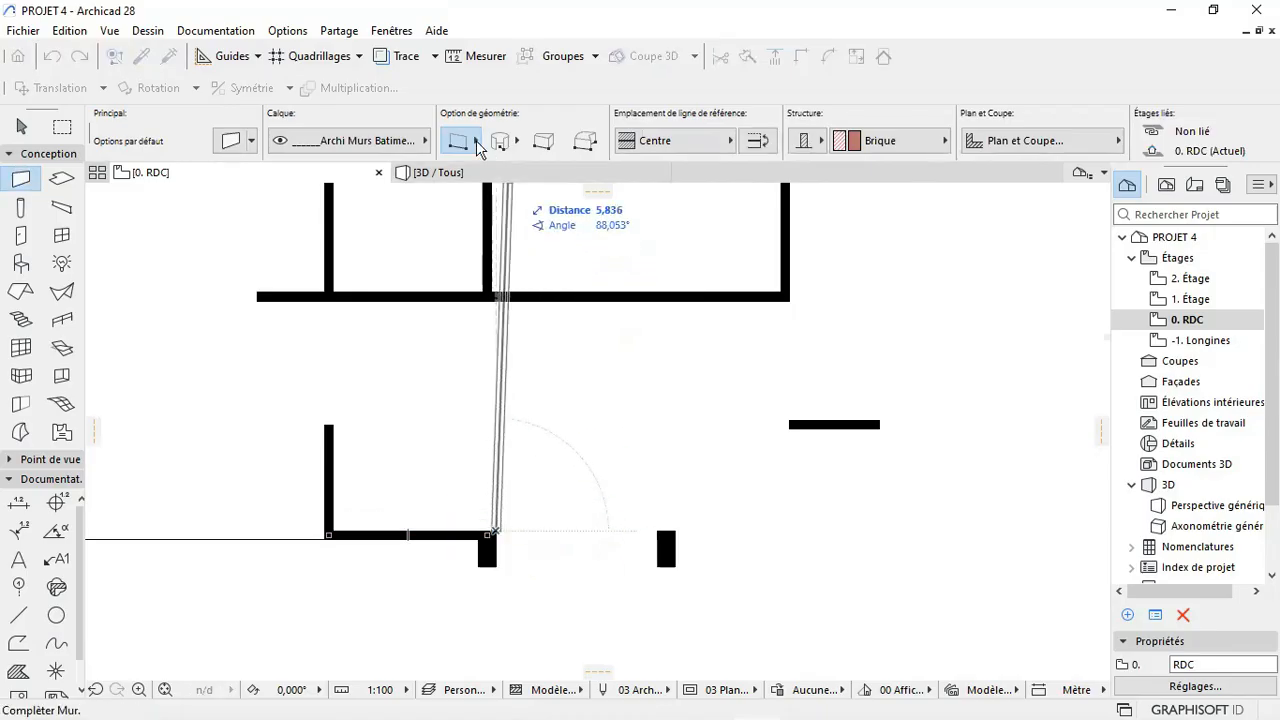
click(724, 140)
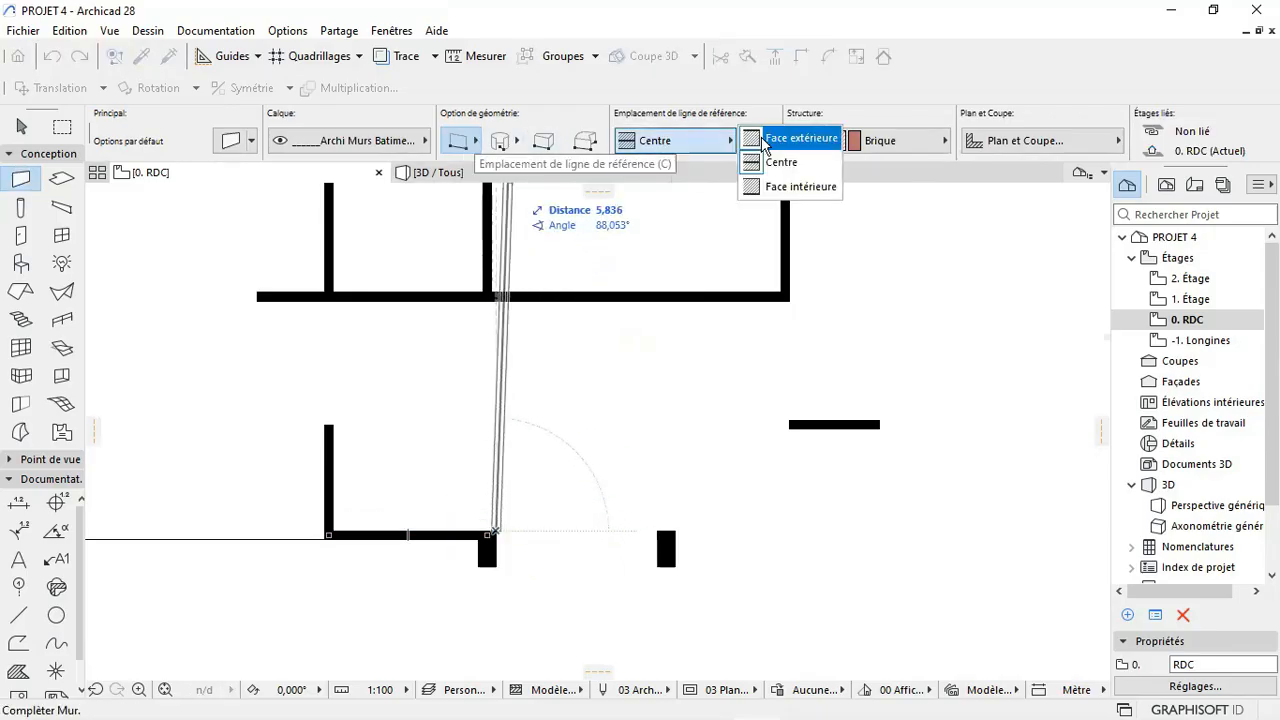
click(760, 136)
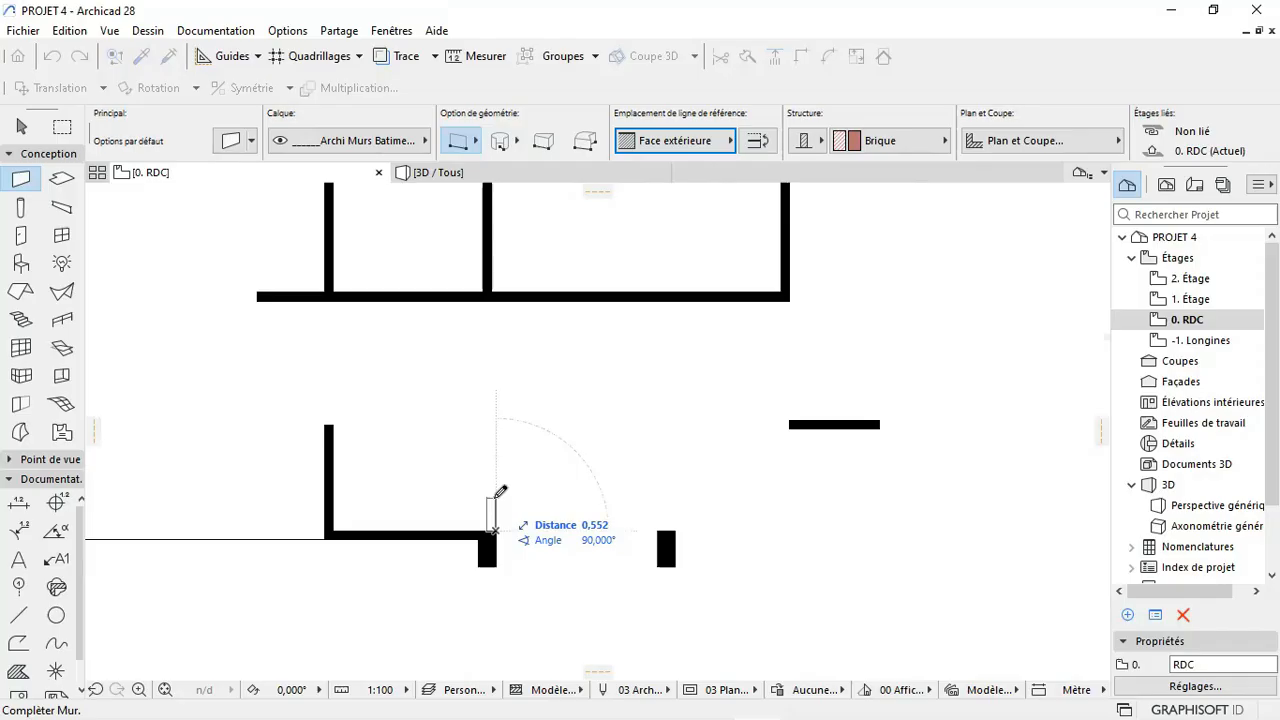
text(0,6)
key(Return)
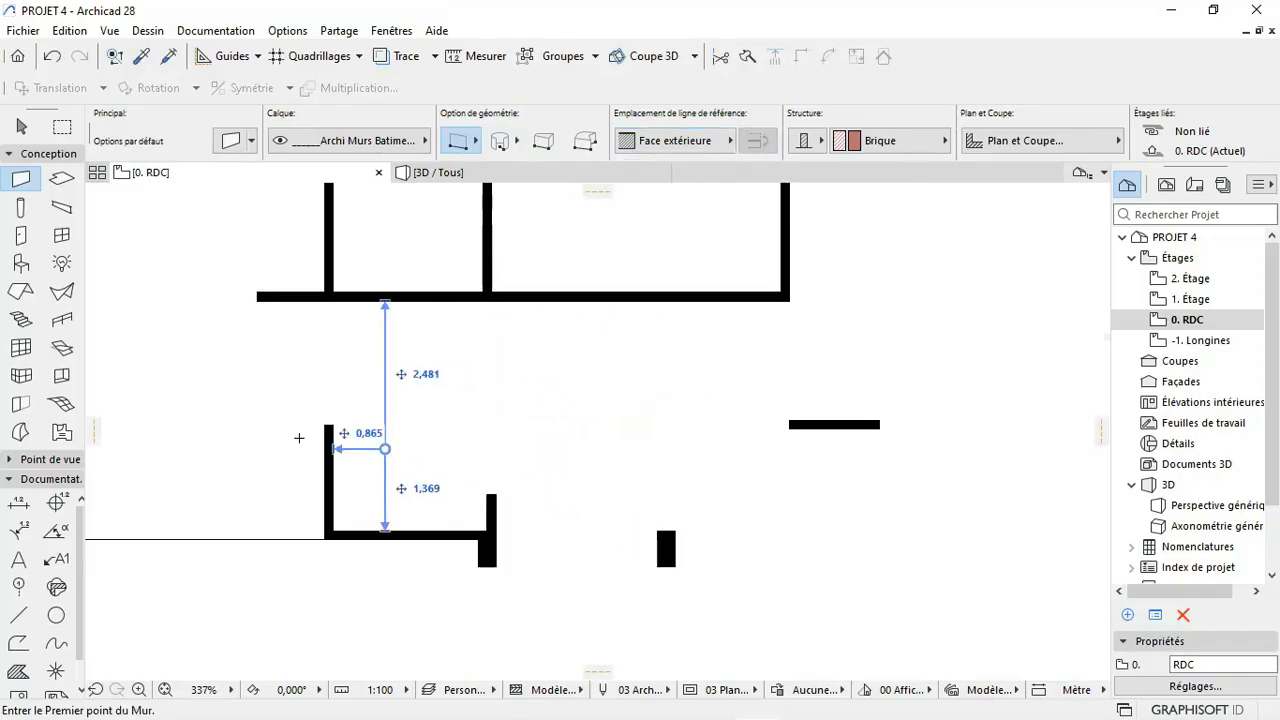
Step: Draw a horizontal line from the north end of the short porch wall to the porch's west wall
click(19, 615)
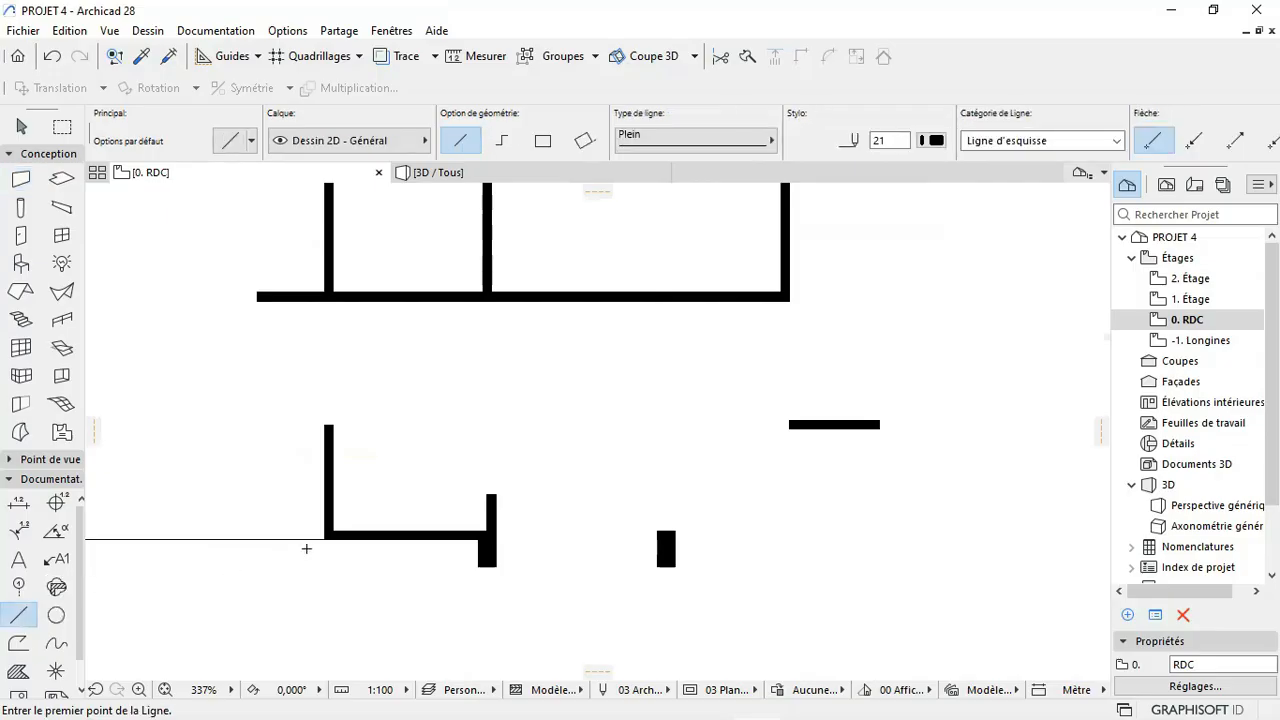
click(494, 494)
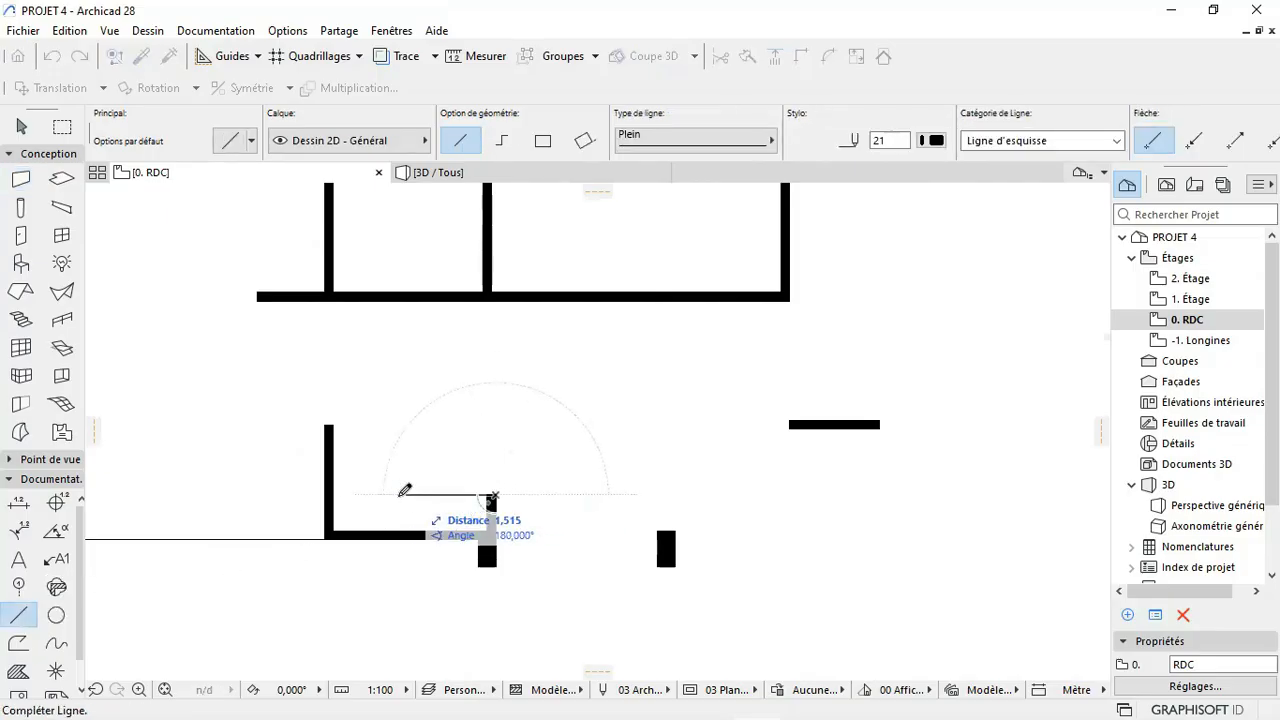
click(337, 487)
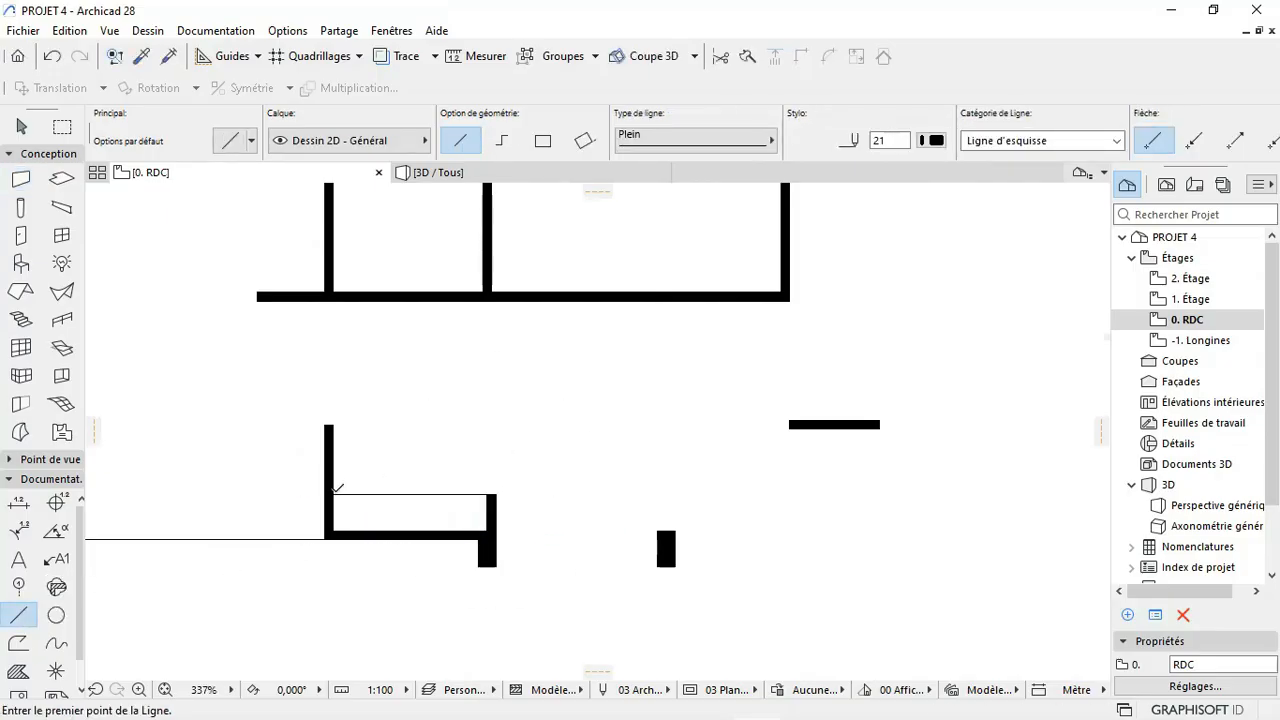
scroll(491, 507, down, 5)
scroll(384, 426, up, 2)
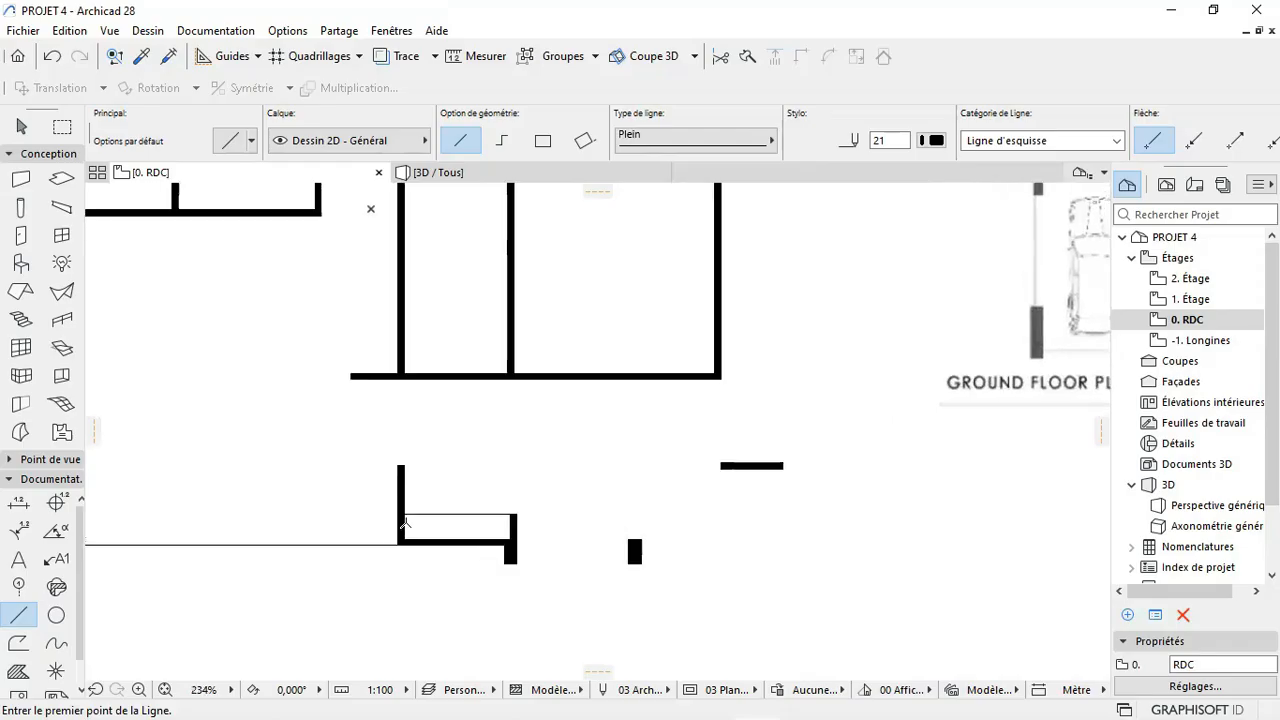
Step: Draw two crossing trial lines in the open parking area and undo both
scroll(406, 523, up, 4)
scroll(503, 505, down, 2)
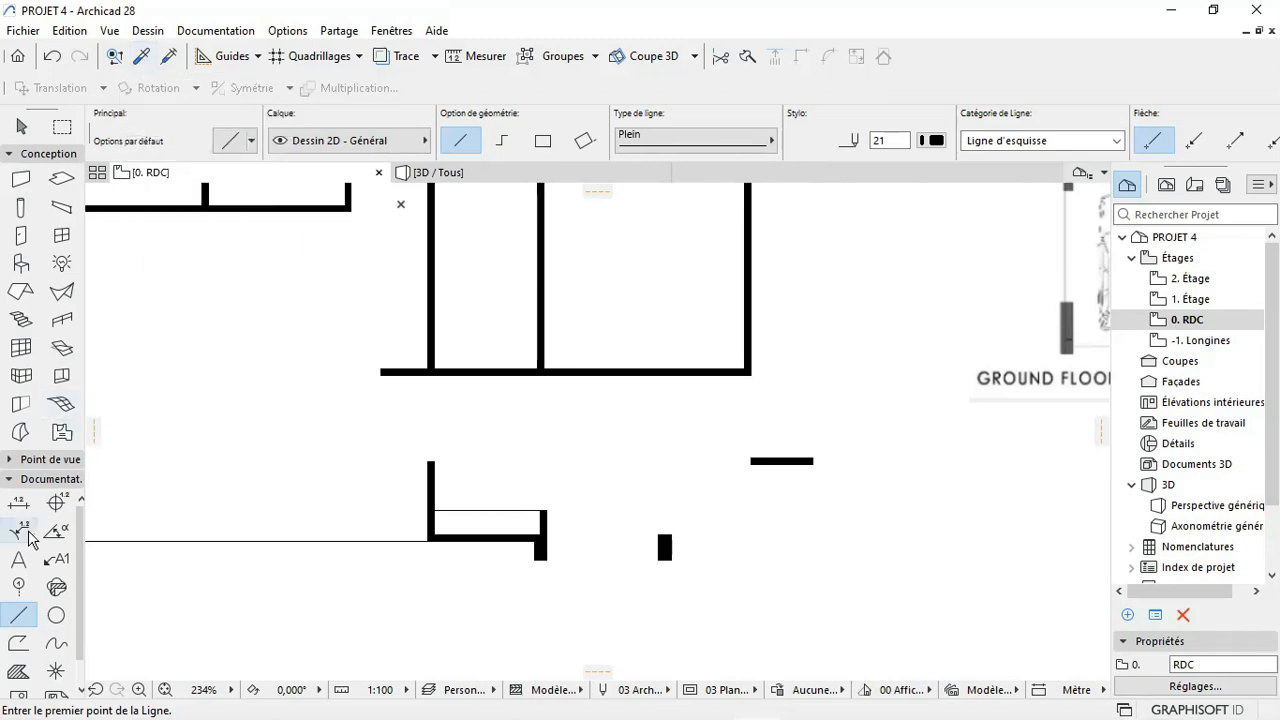
click(214, 501)
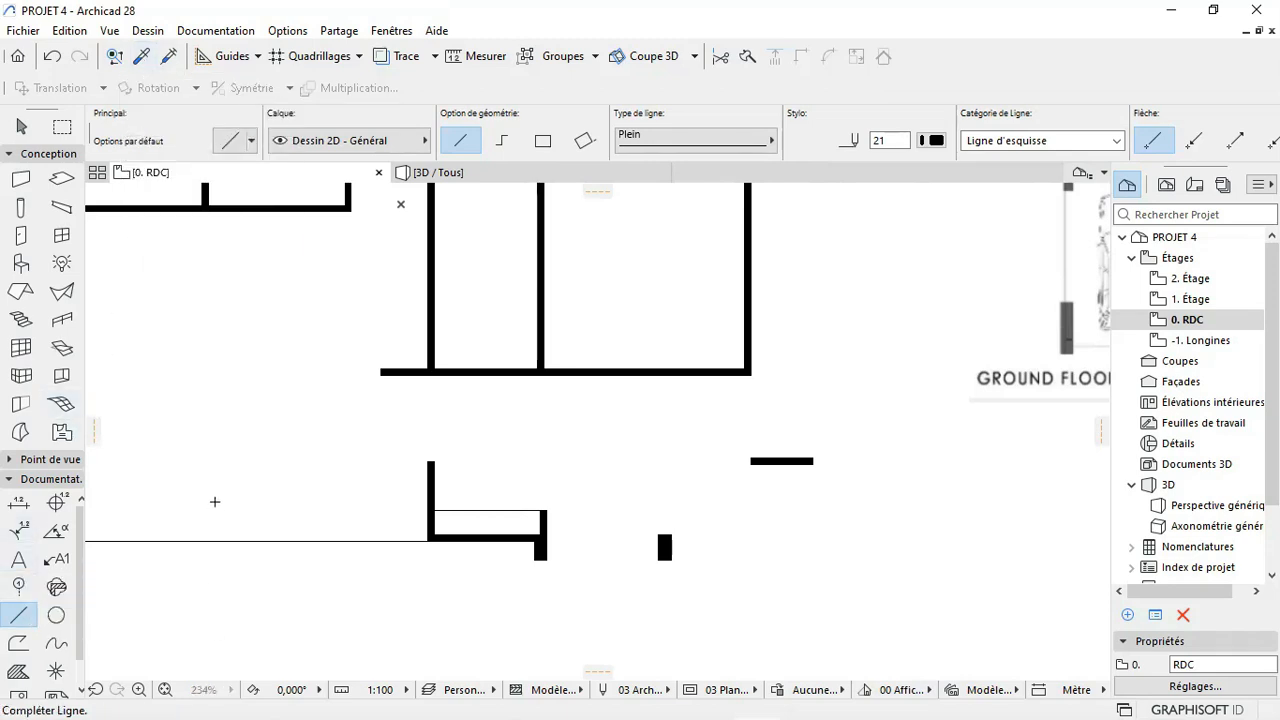
click(309, 365)
click(218, 297)
click(339, 449)
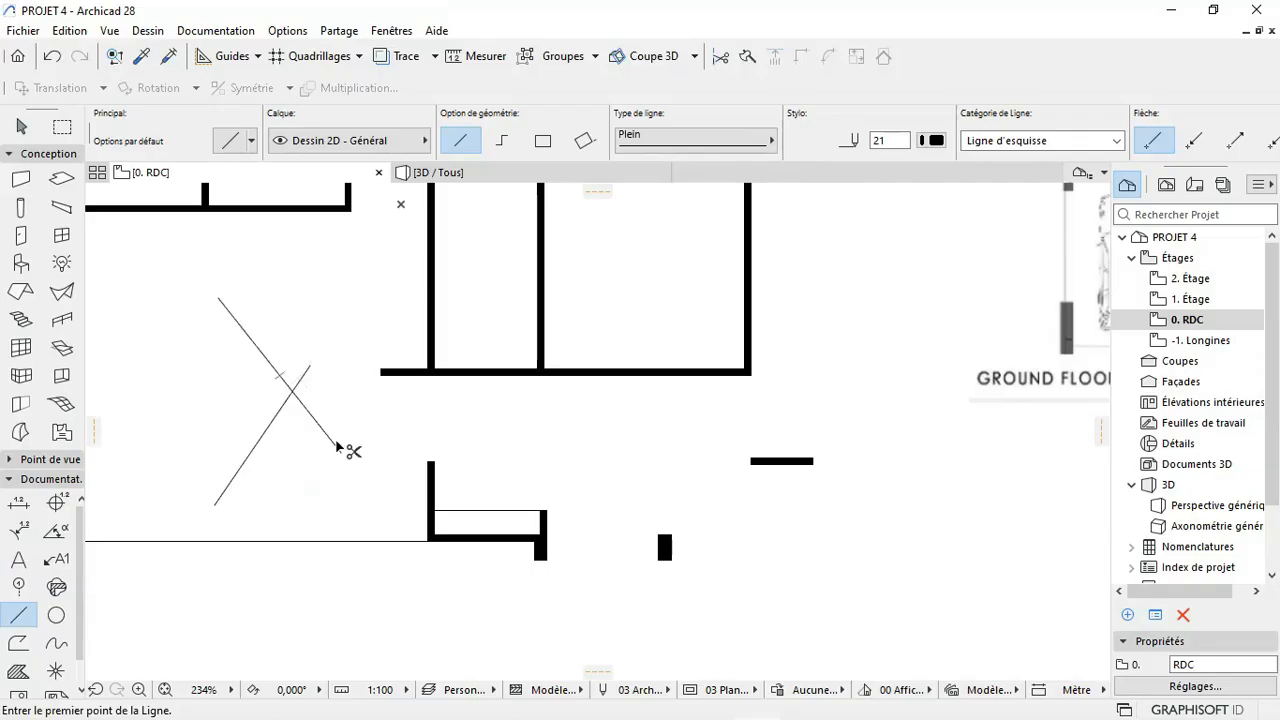
key(ctrl+z)
key(ctrl+z)
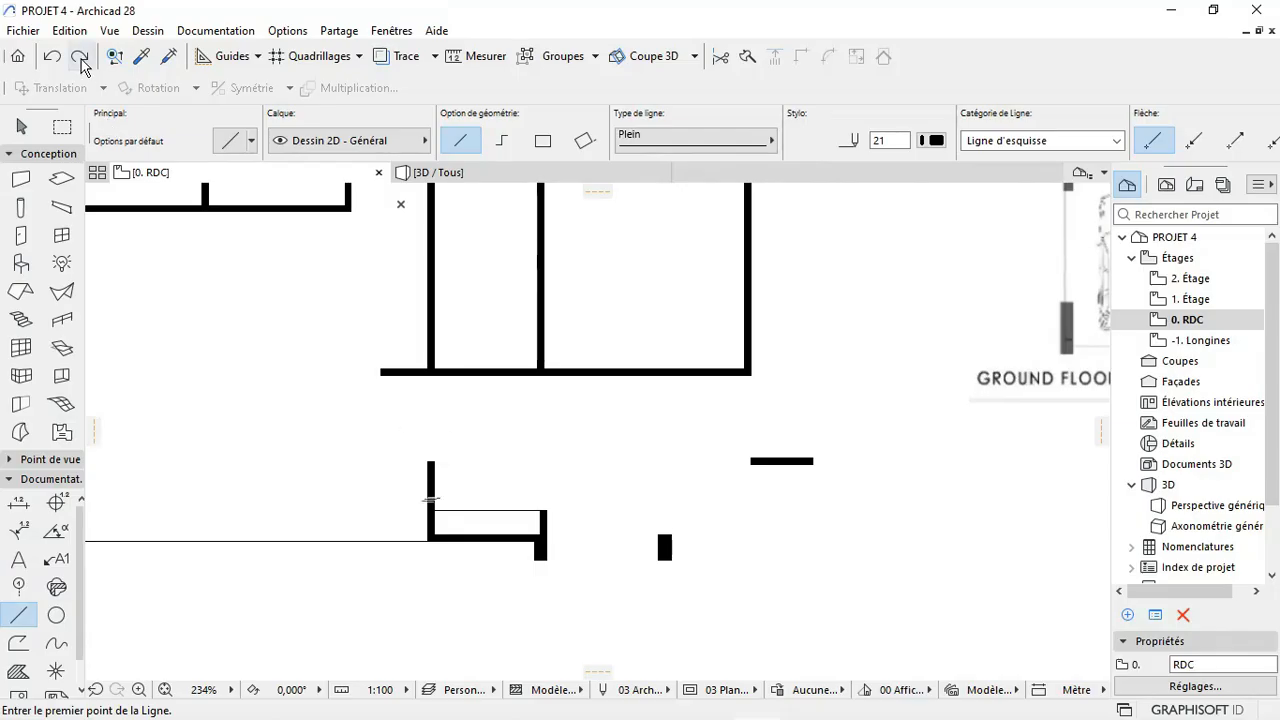
Step: Pick up the settings of the porch's west wall, draw two crossing trial walls in the parking area and undo both
click(137, 58)
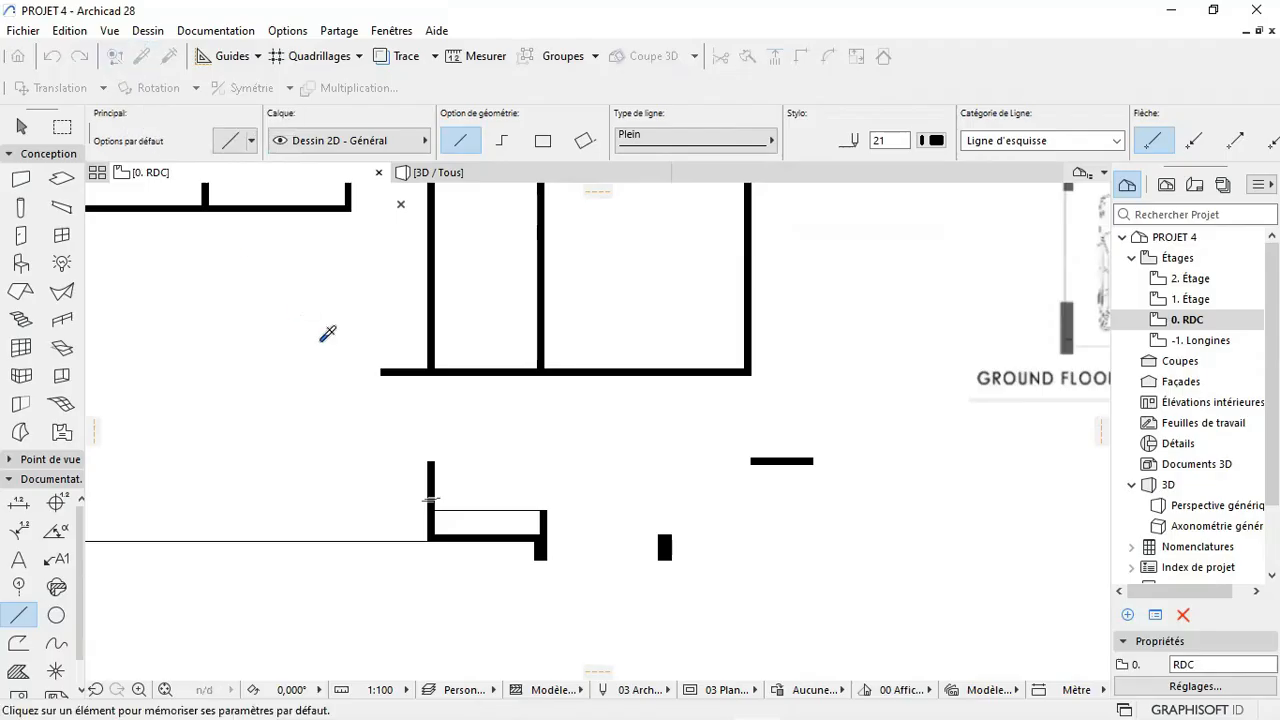
click(440, 455)
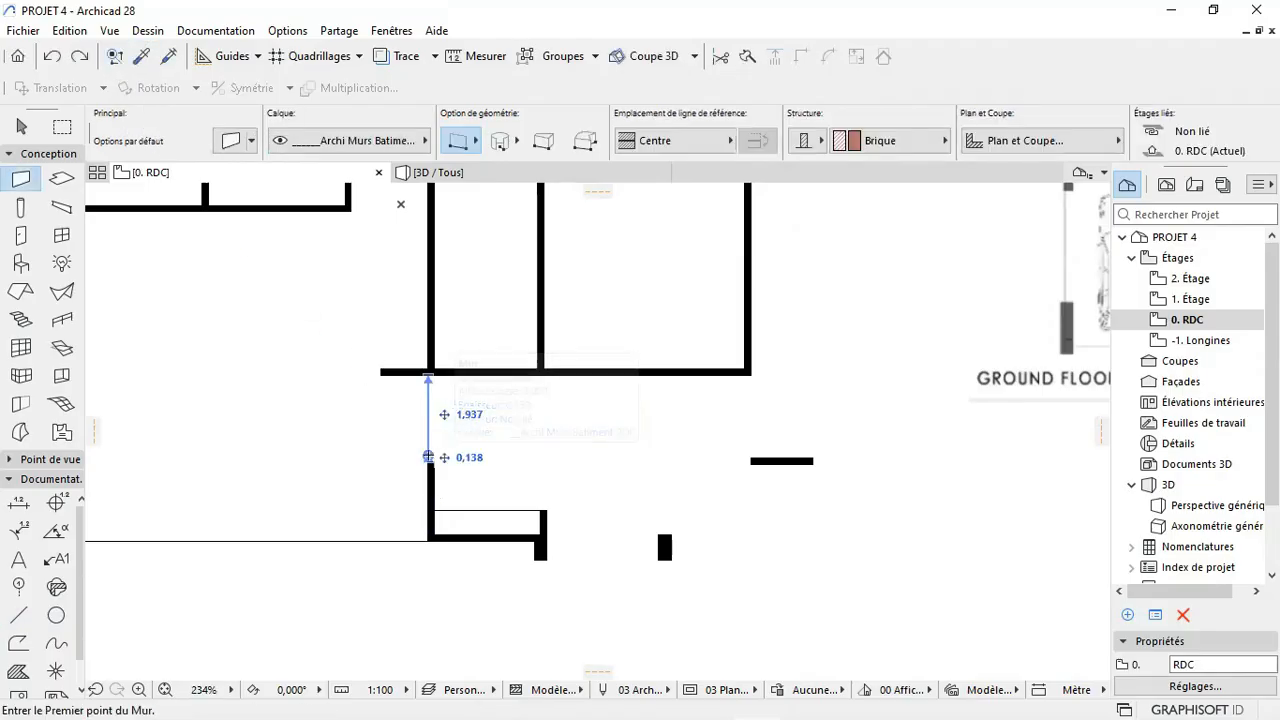
click(219, 442)
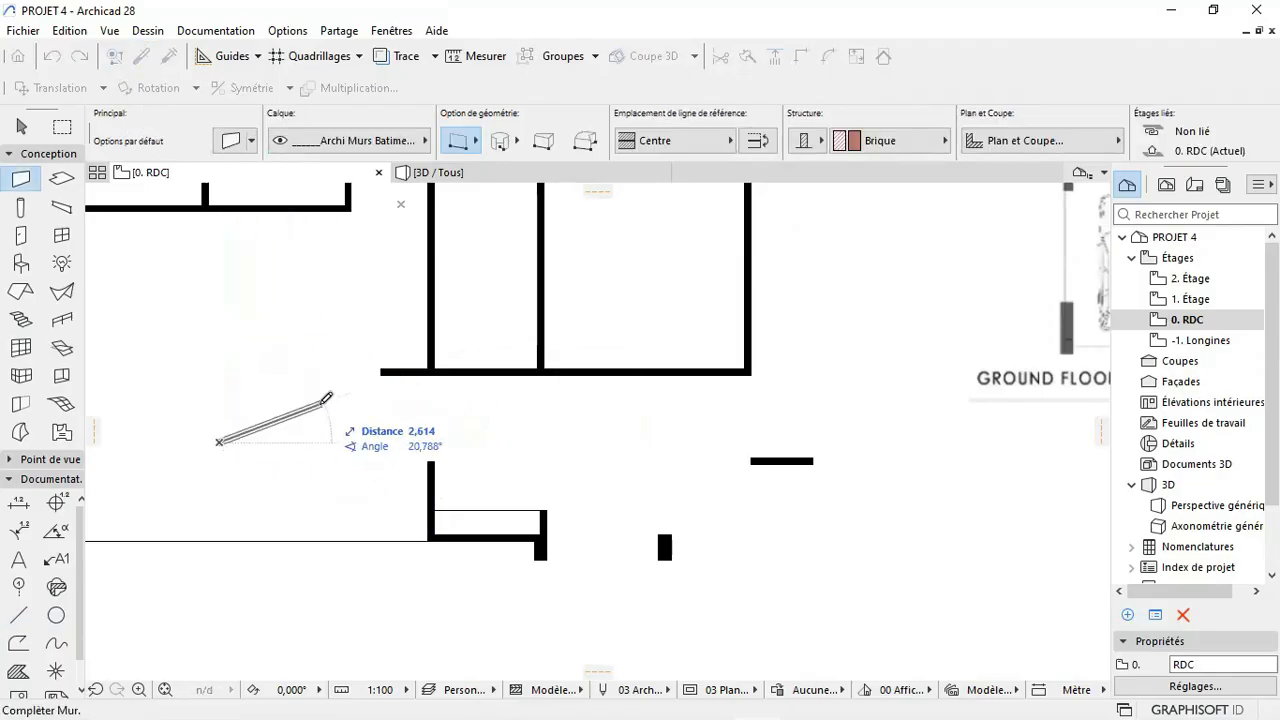
click(320, 404)
click(328, 453)
click(229, 368)
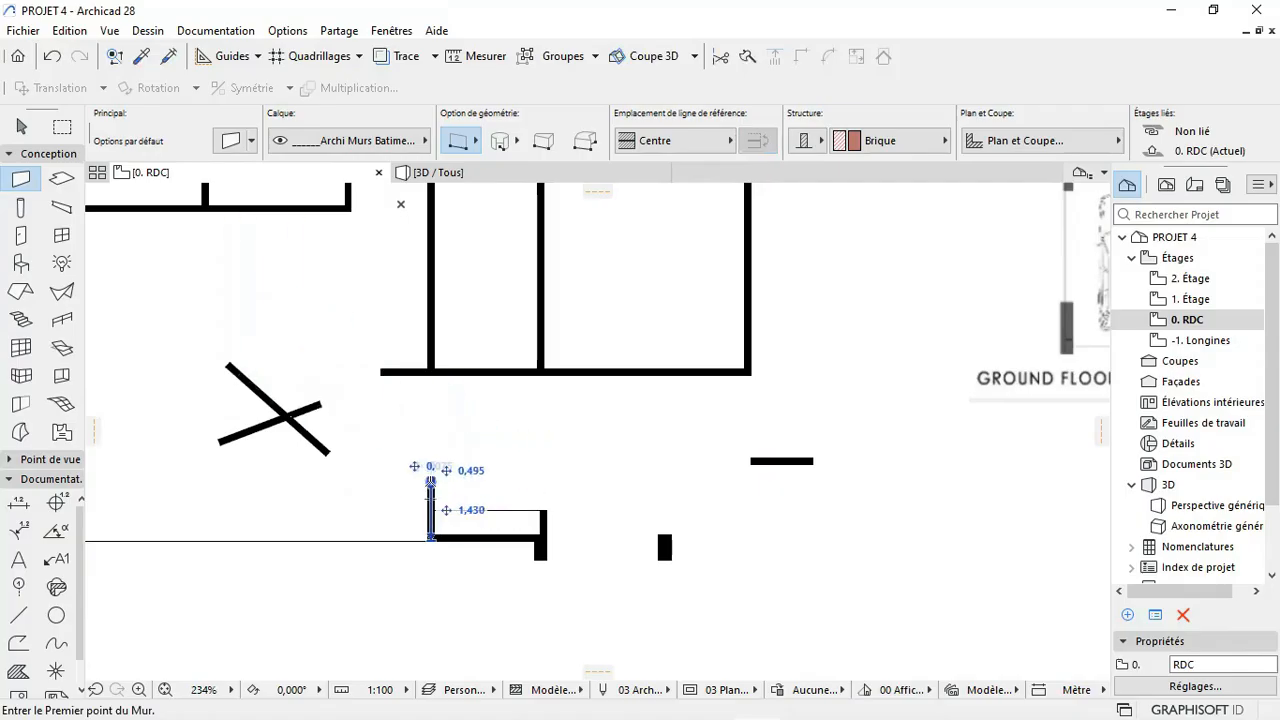
key(ctrl+z)
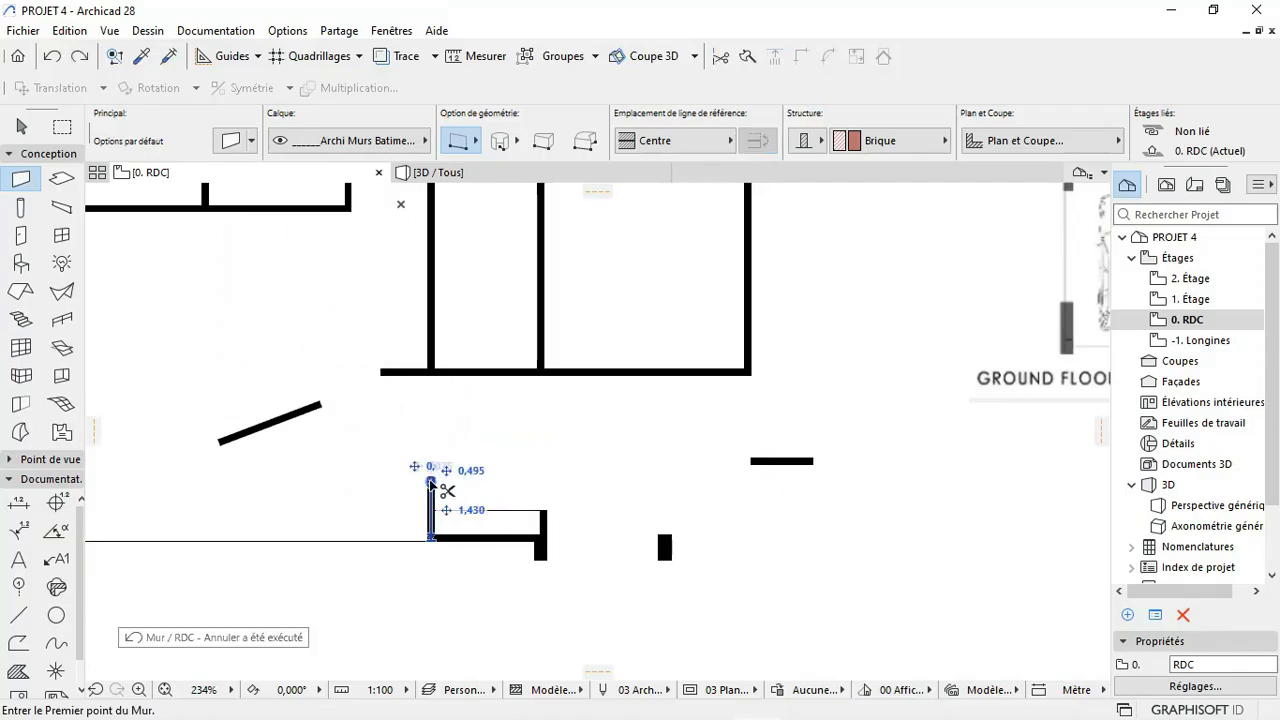
key(ctrl+z)
scroll(409, 522, down, 2)
scroll(409, 522, down, 3)
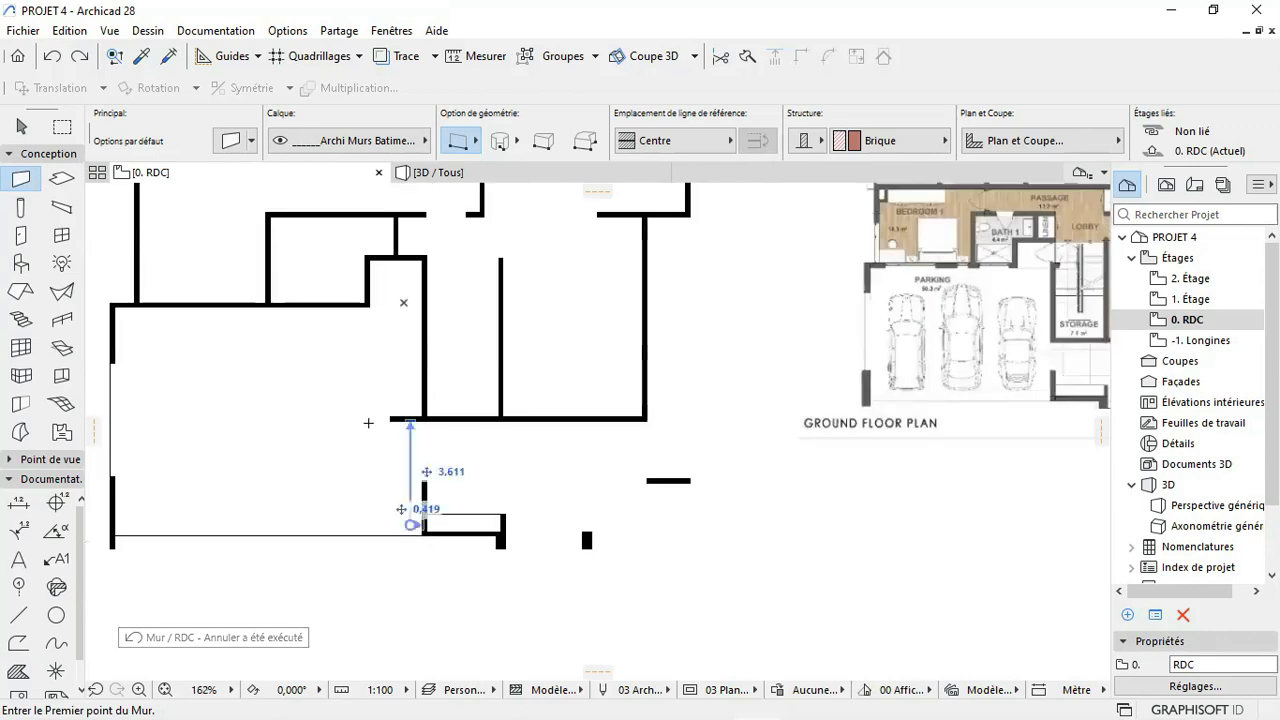
scroll(457, 449, up, 6)
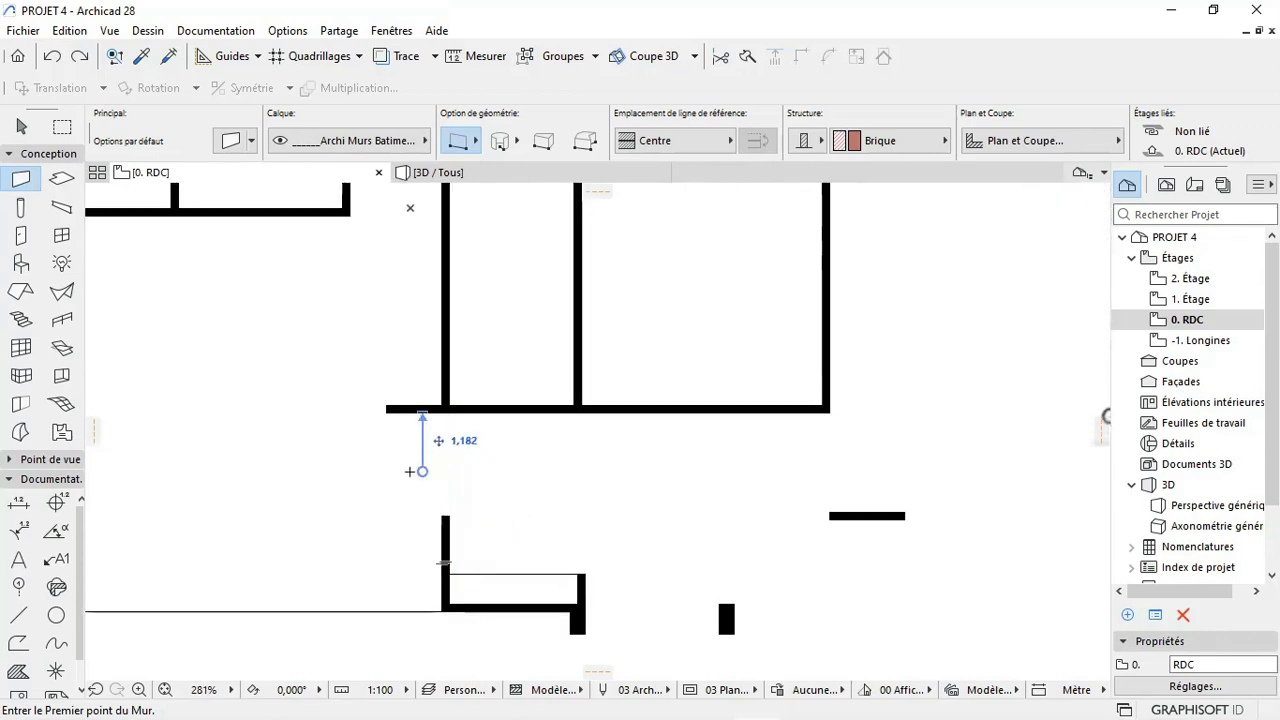
scroll(409, 466, down, 4)
scroll(476, 537, up, 1)
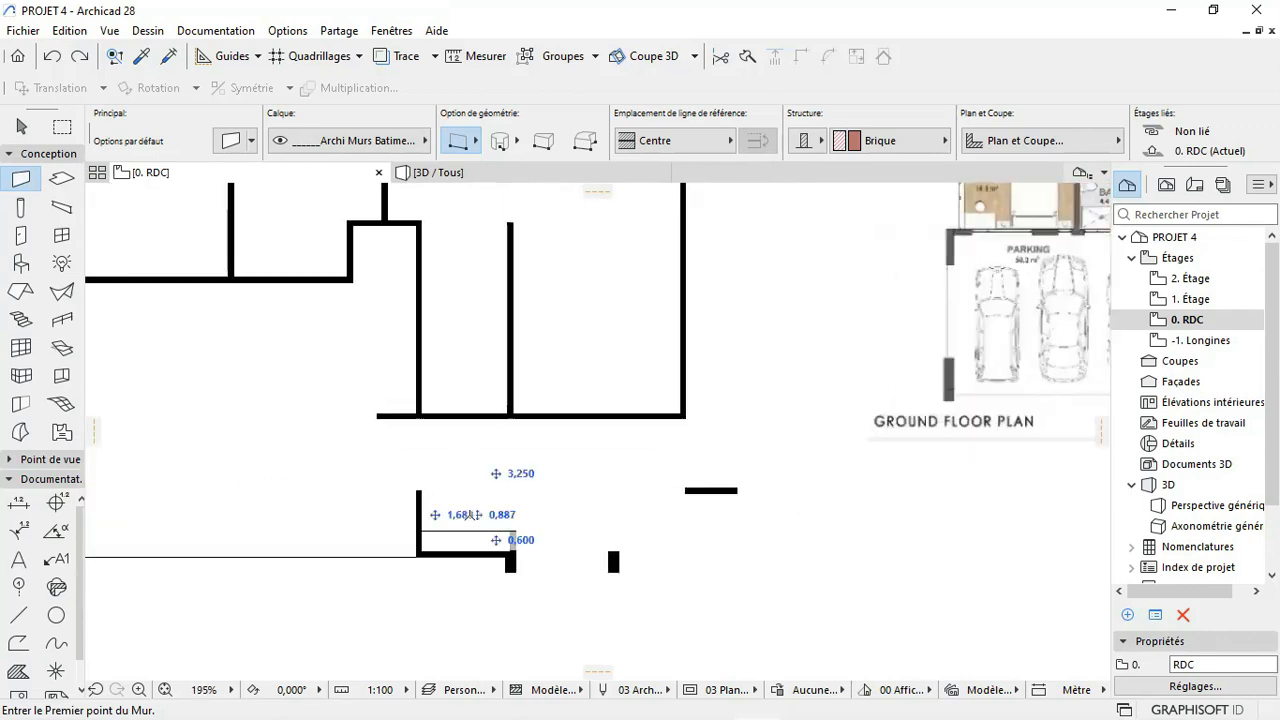
Step: Draw a horizontal line between the two porch columns along their south faces, using the settings of the parking's west-side line
scroll(436, 526, down, 3)
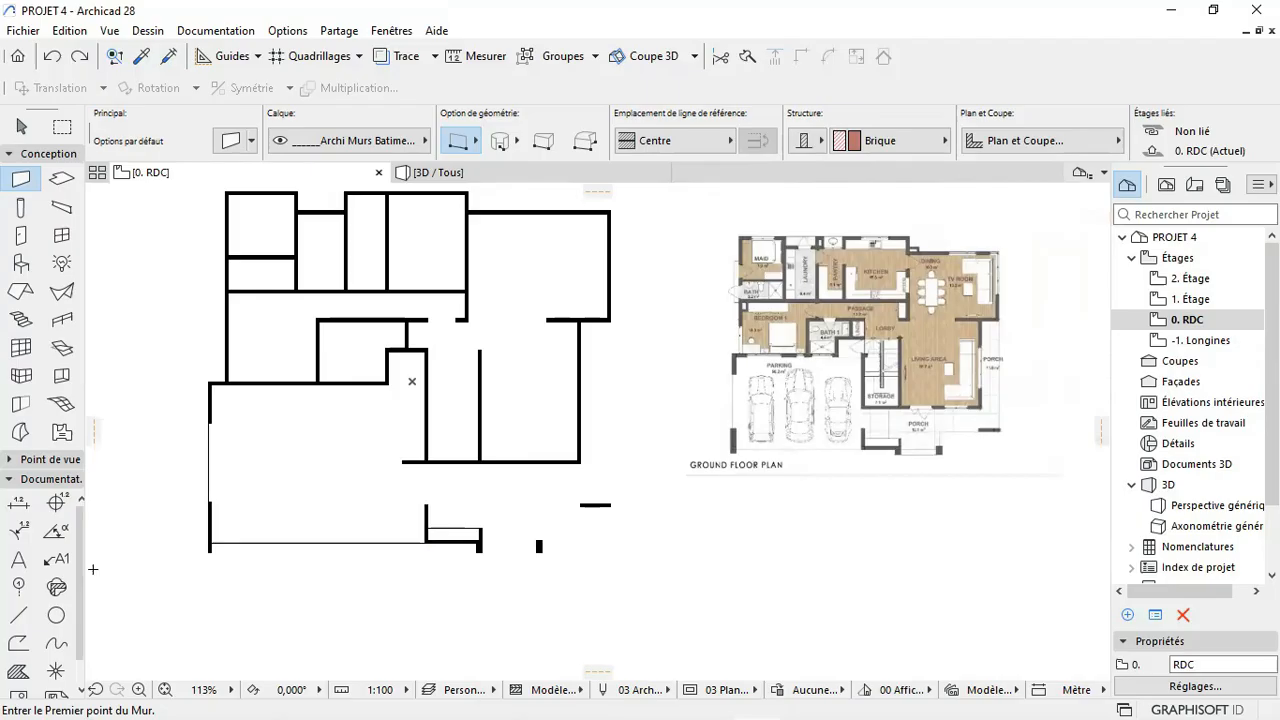
click(141, 56)
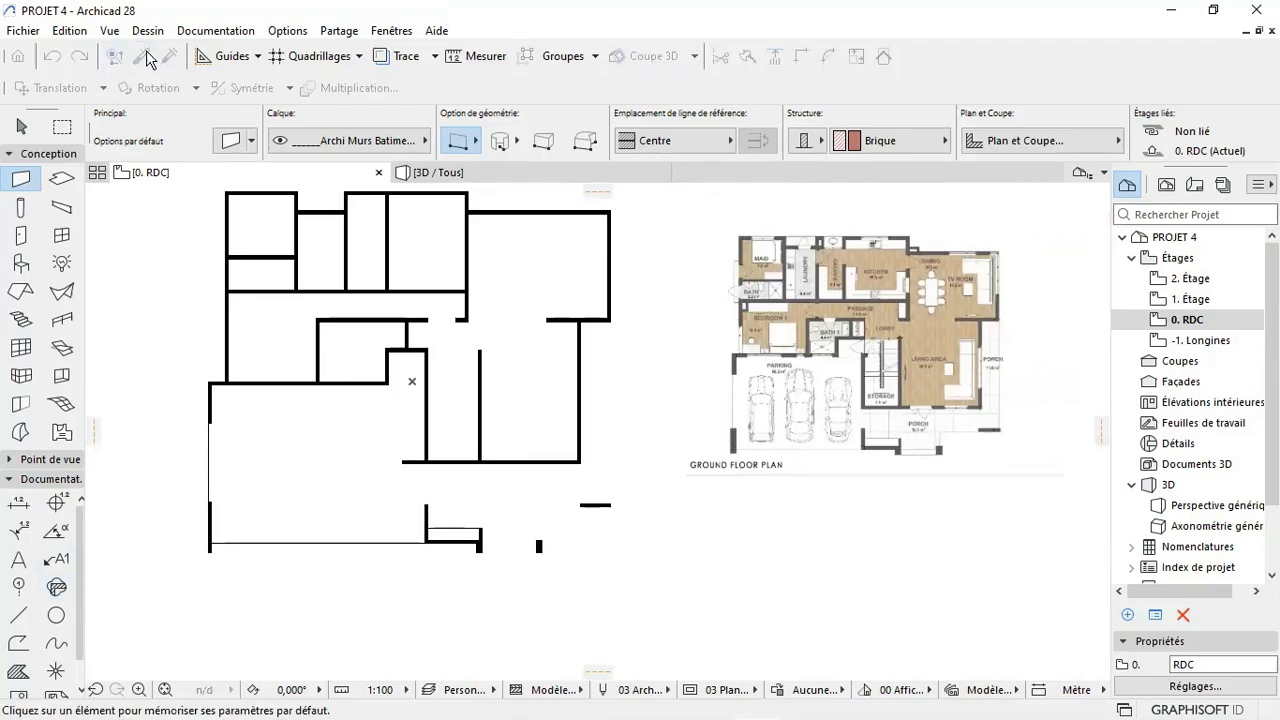
click(209, 455)
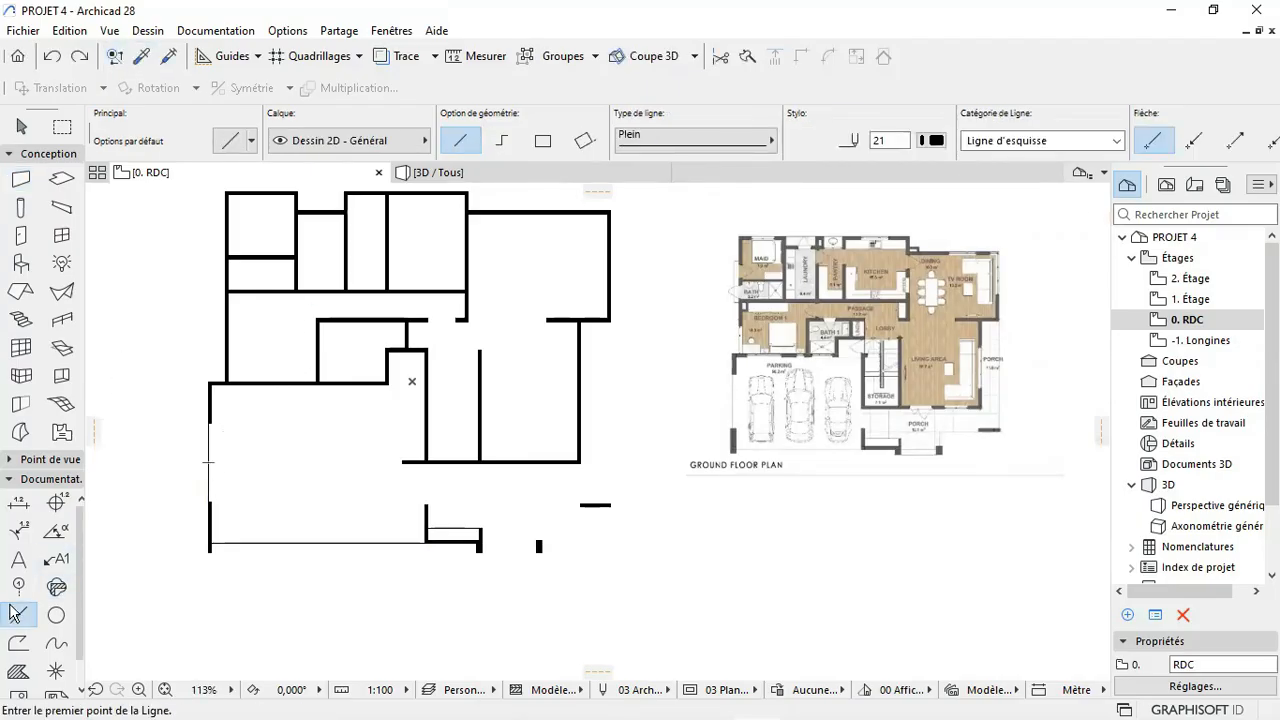
scroll(503, 588, up, 6)
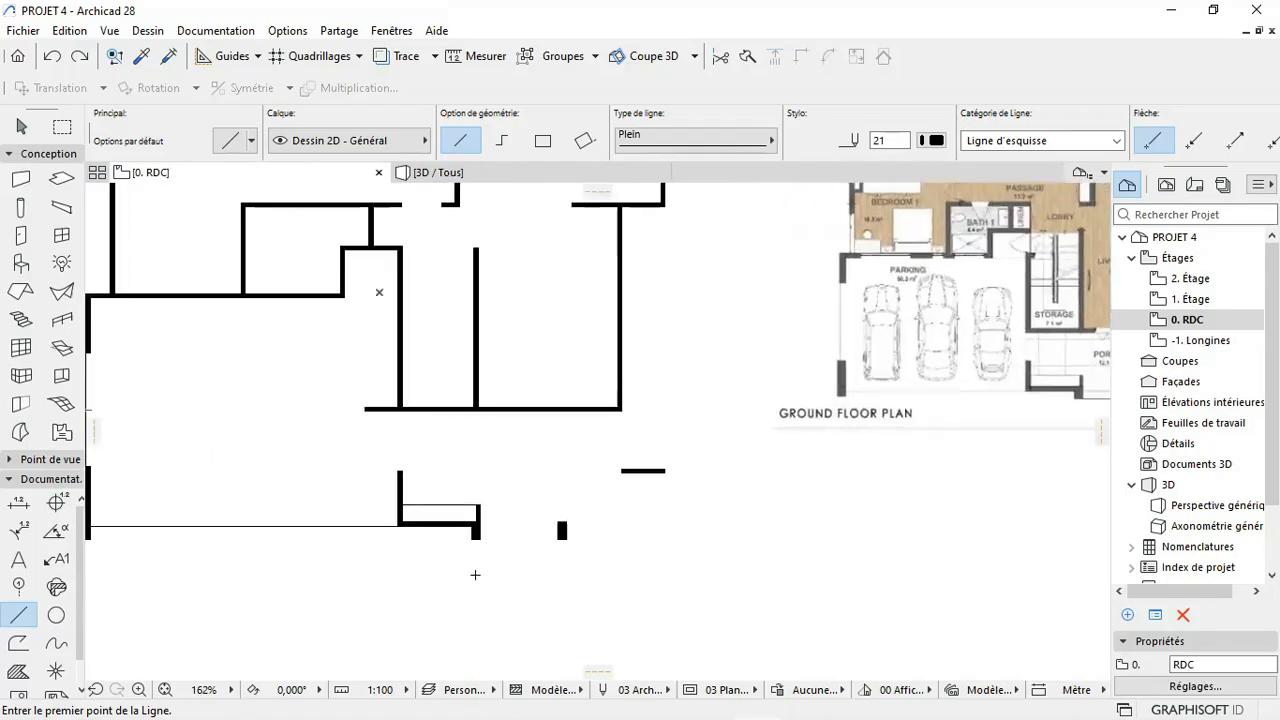
click(486, 500)
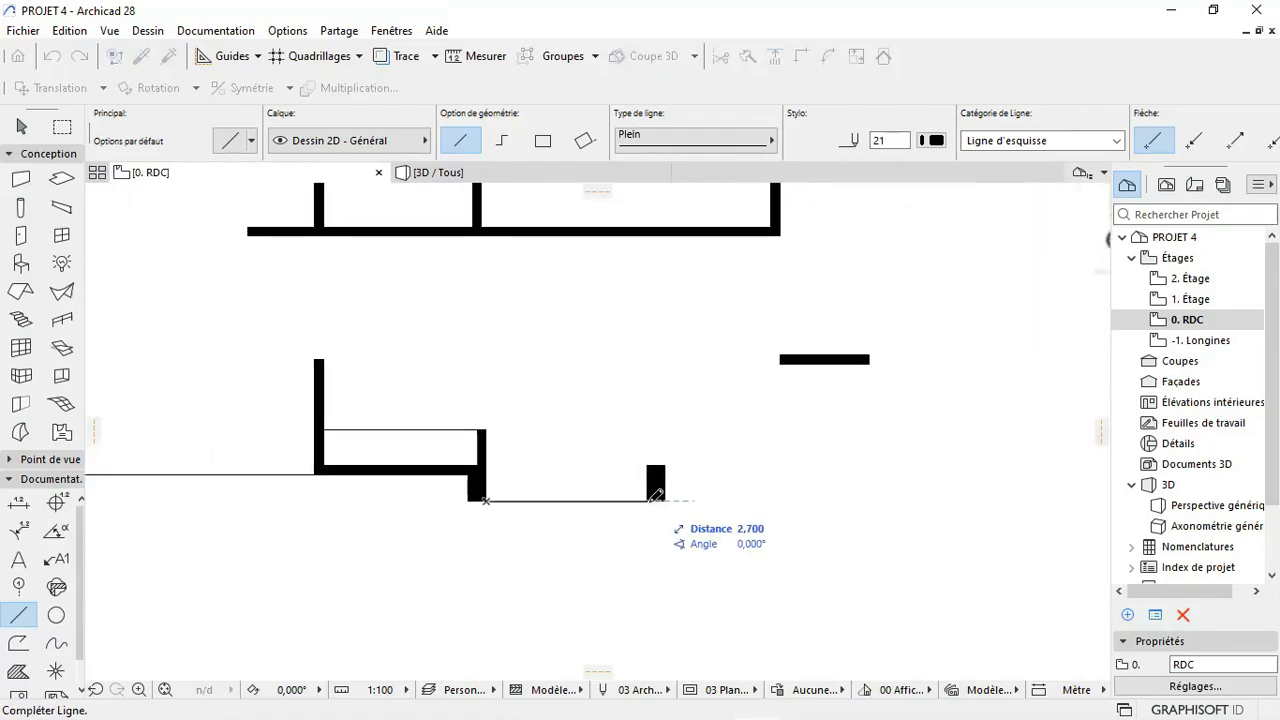
click(647, 500)
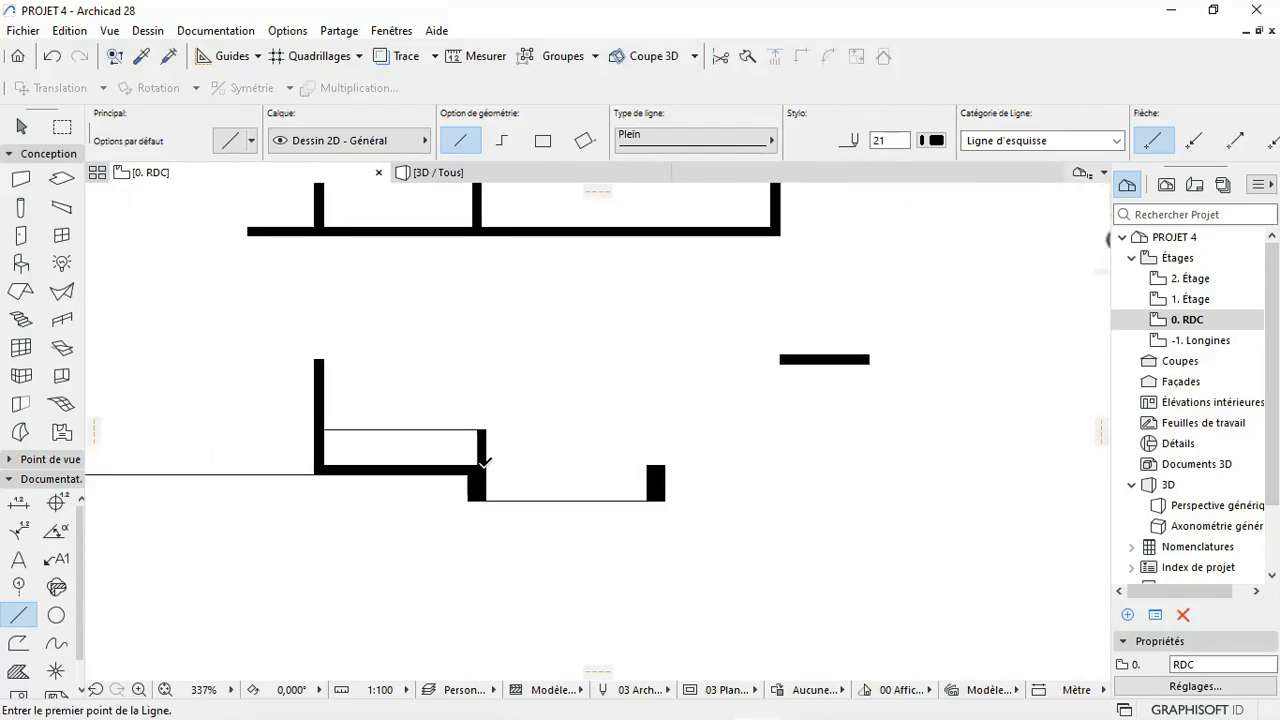
Step: Draw a second horizontal line between the two porch columns, level with their north faces
click(485, 465)
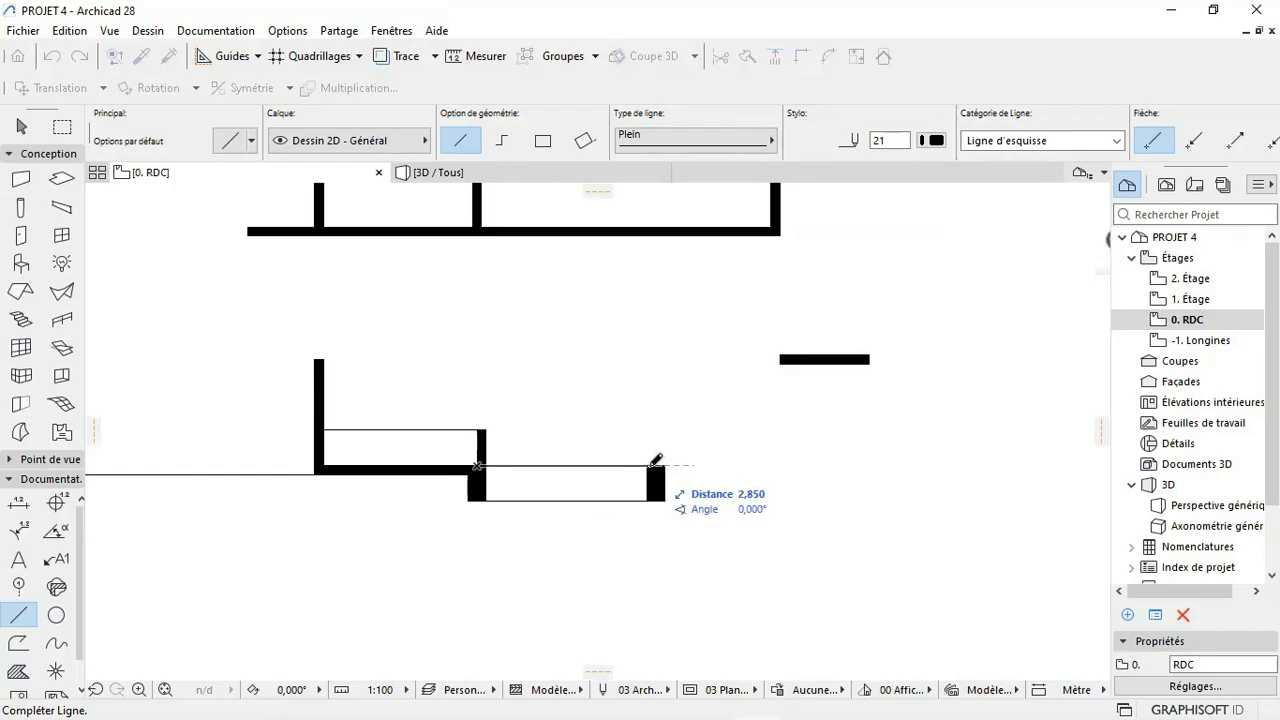
Step: Finish the horizontal line between the upper corners of the two porch pillars, about 2.85 m long
click(650, 465)
scroll(541, 497, down, 5)
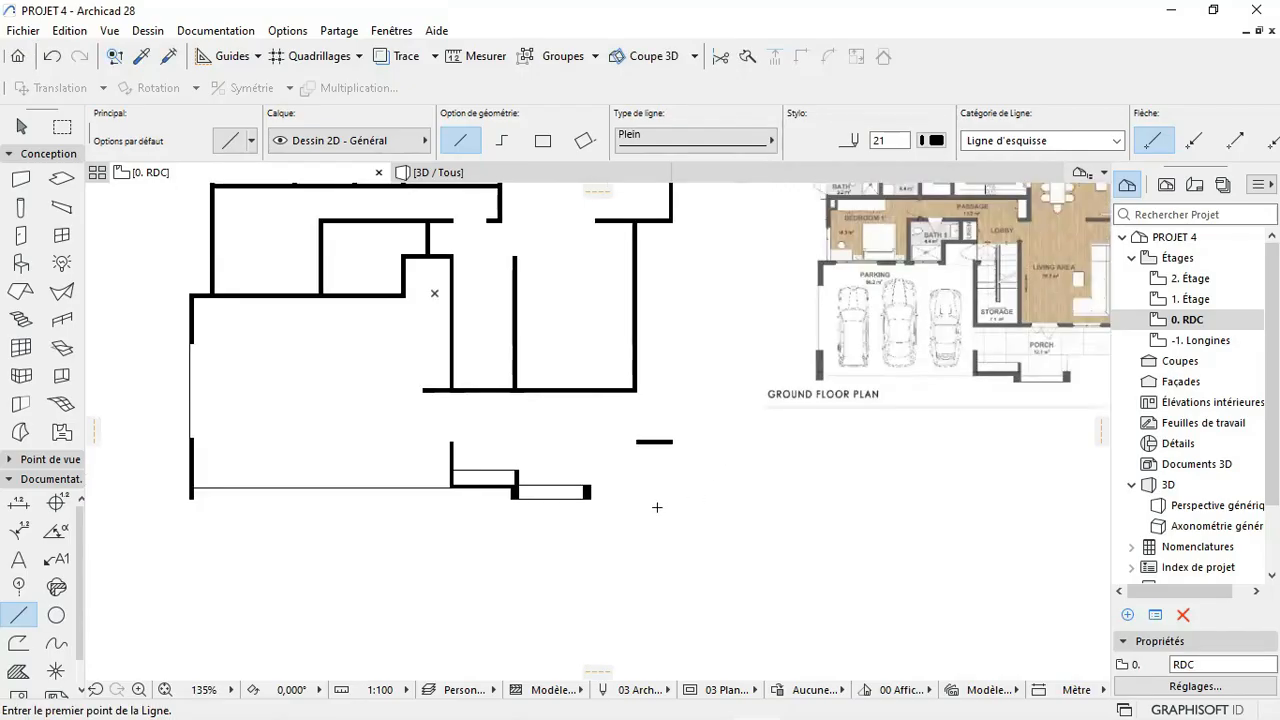
scroll(657, 507, down, 1)
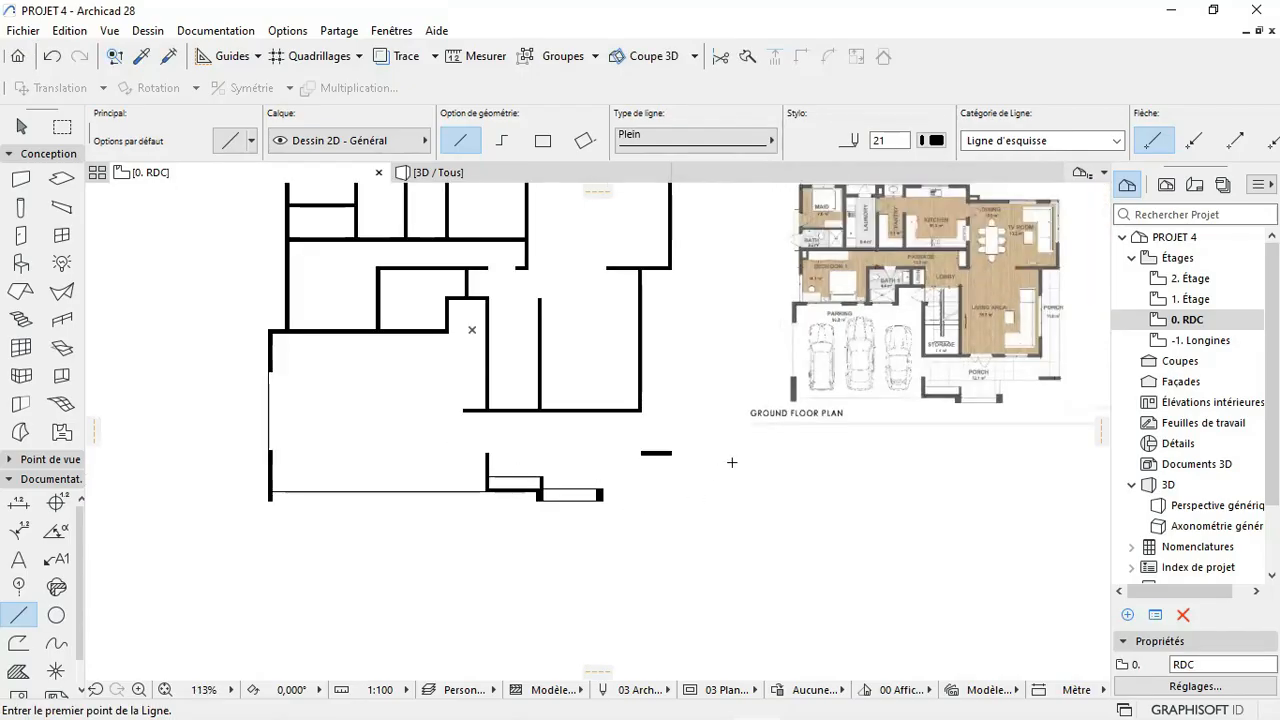
Step: Draw a vertical line about 1.78 m long from the outer porch pillar's upper corner up to the level of the short isolated wall
scroll(634, 458, up, 3)
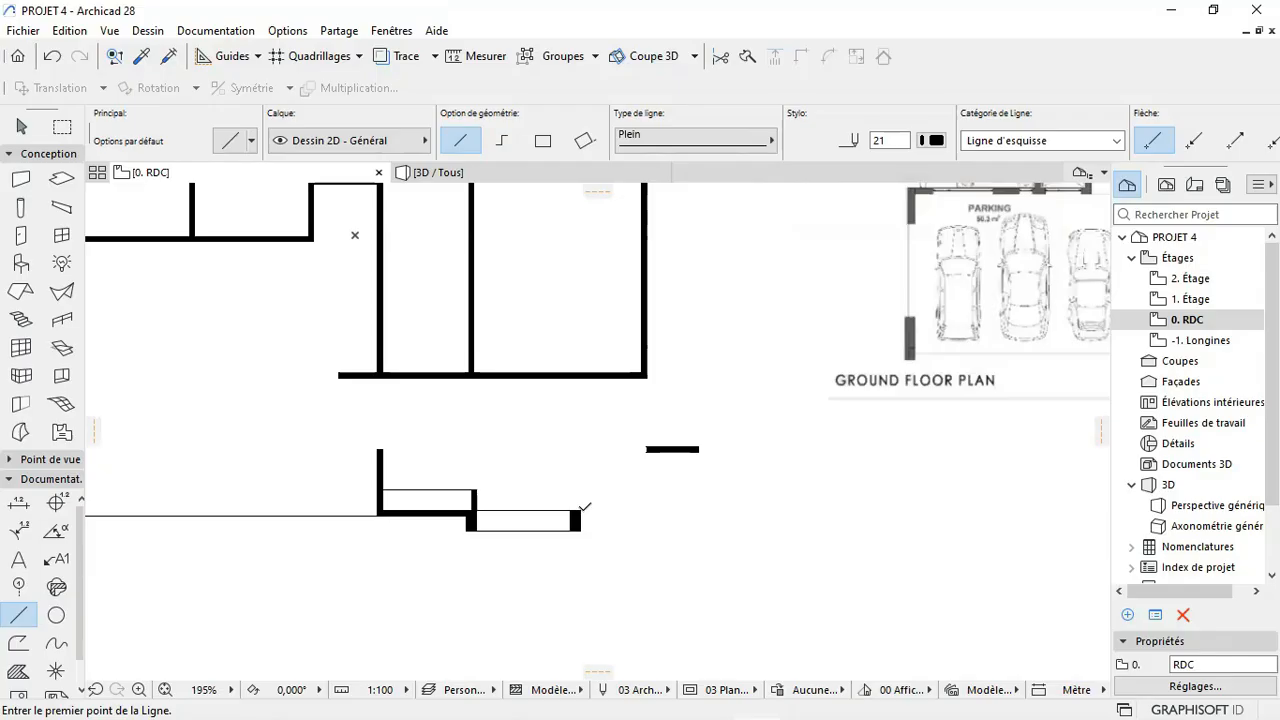
click(581, 510)
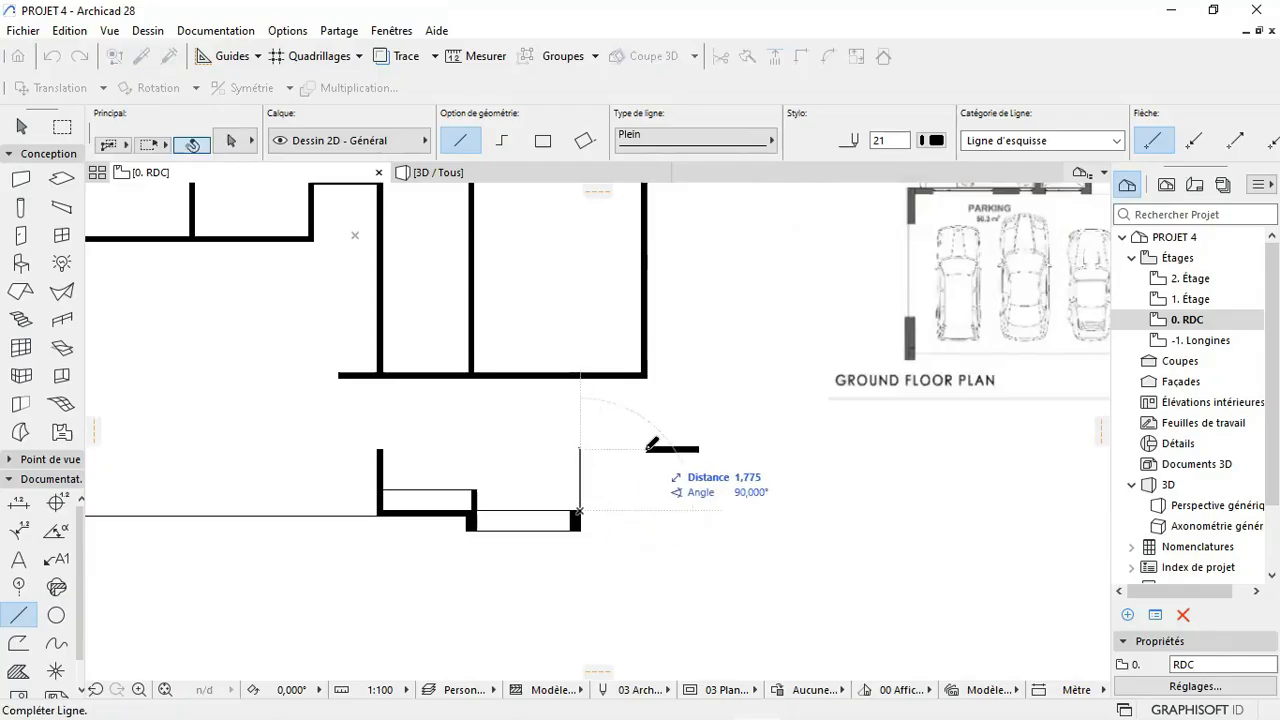
scroll(648, 449, up, 5)
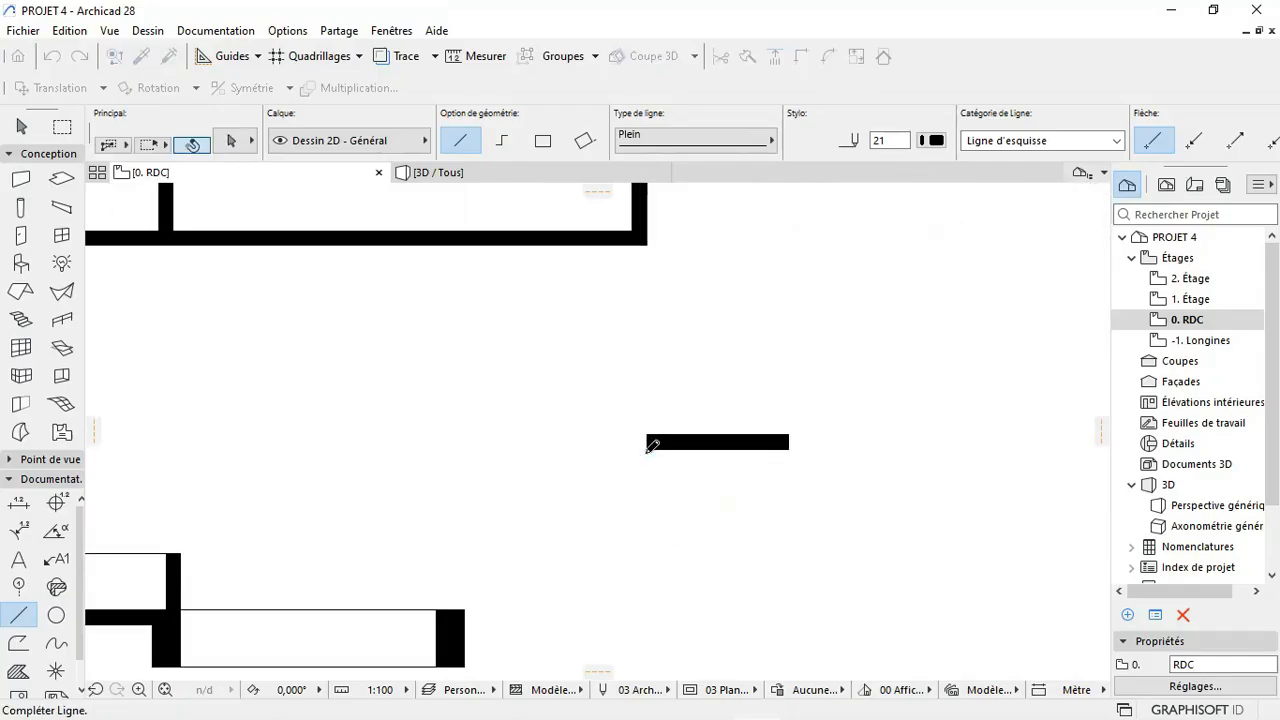
click(646, 442)
scroll(629, 462, down, 7)
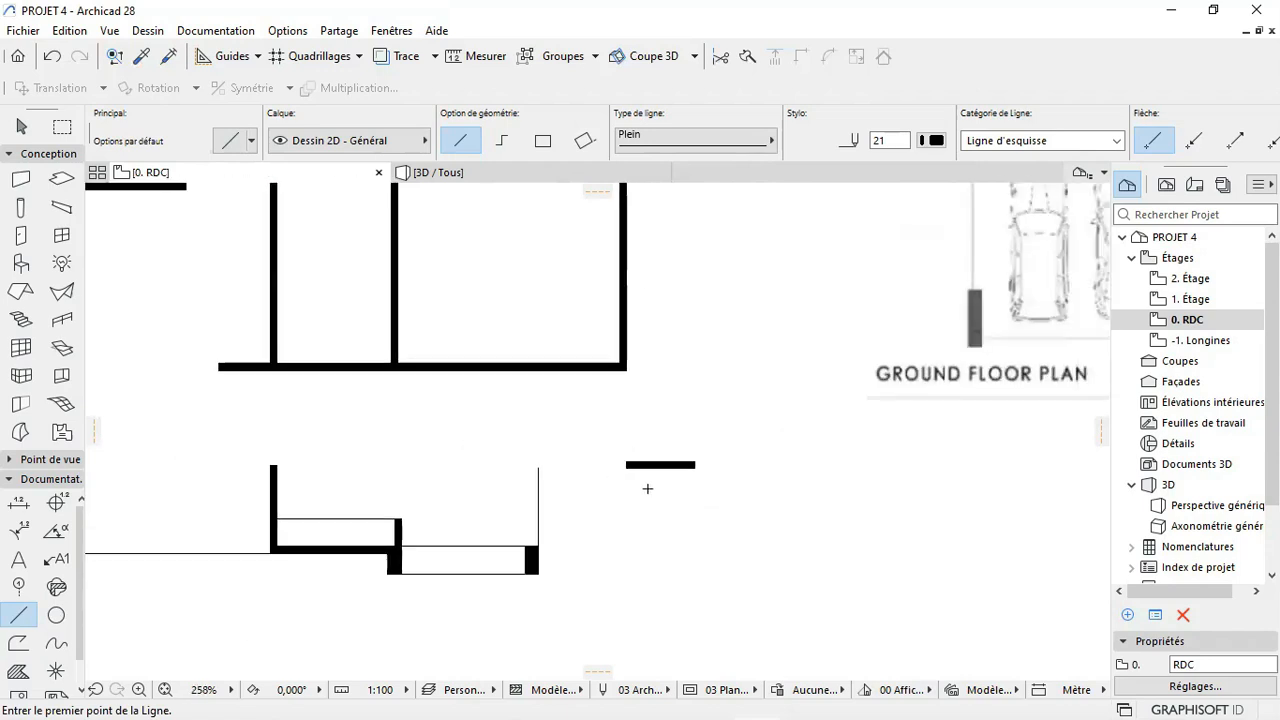
Step: Draw a line about 1.93 m long from the vertical porch line's upper end to the near end of the short isolated wall
scroll(631, 463, up, 2)
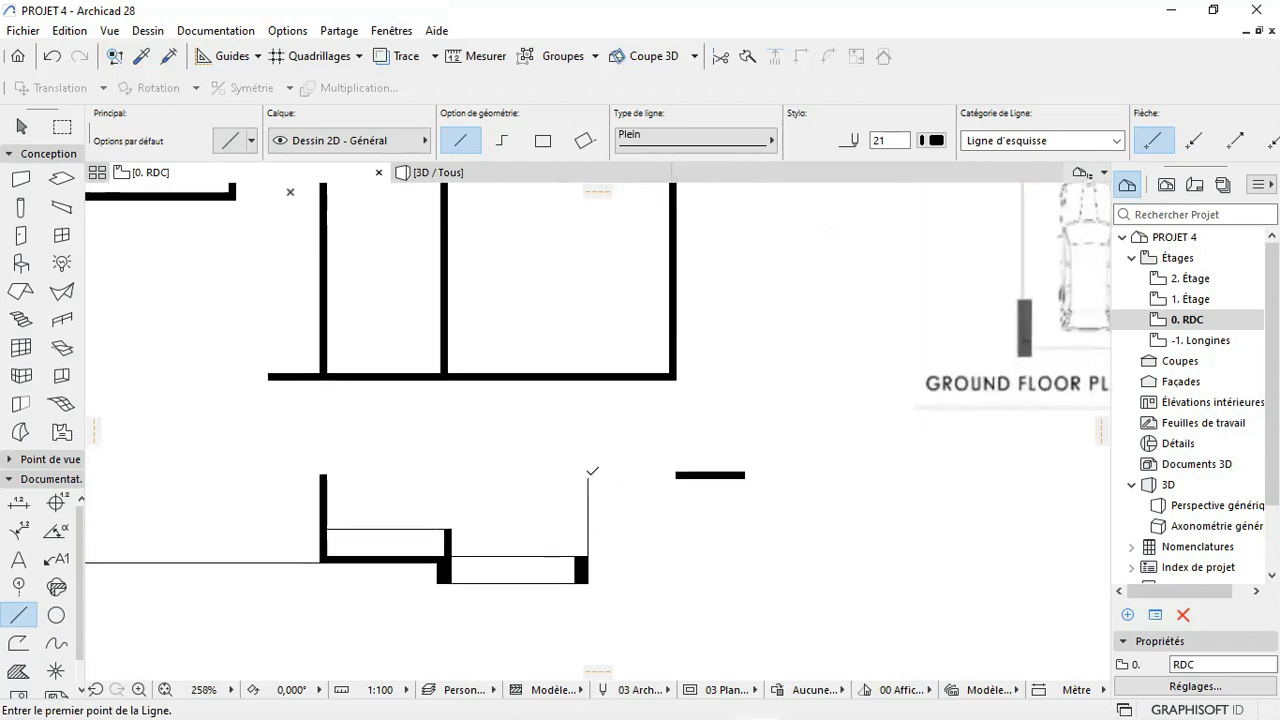
click(588, 478)
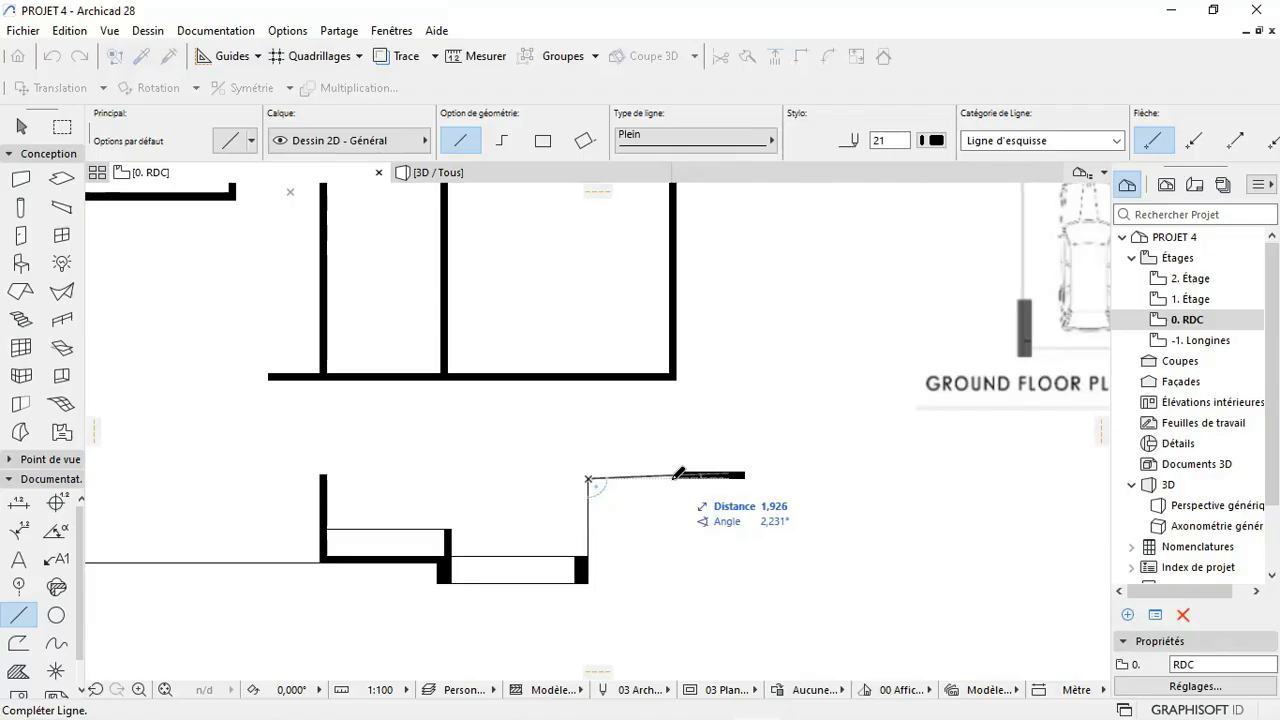
click(680, 476)
scroll(595, 523, down, 5)
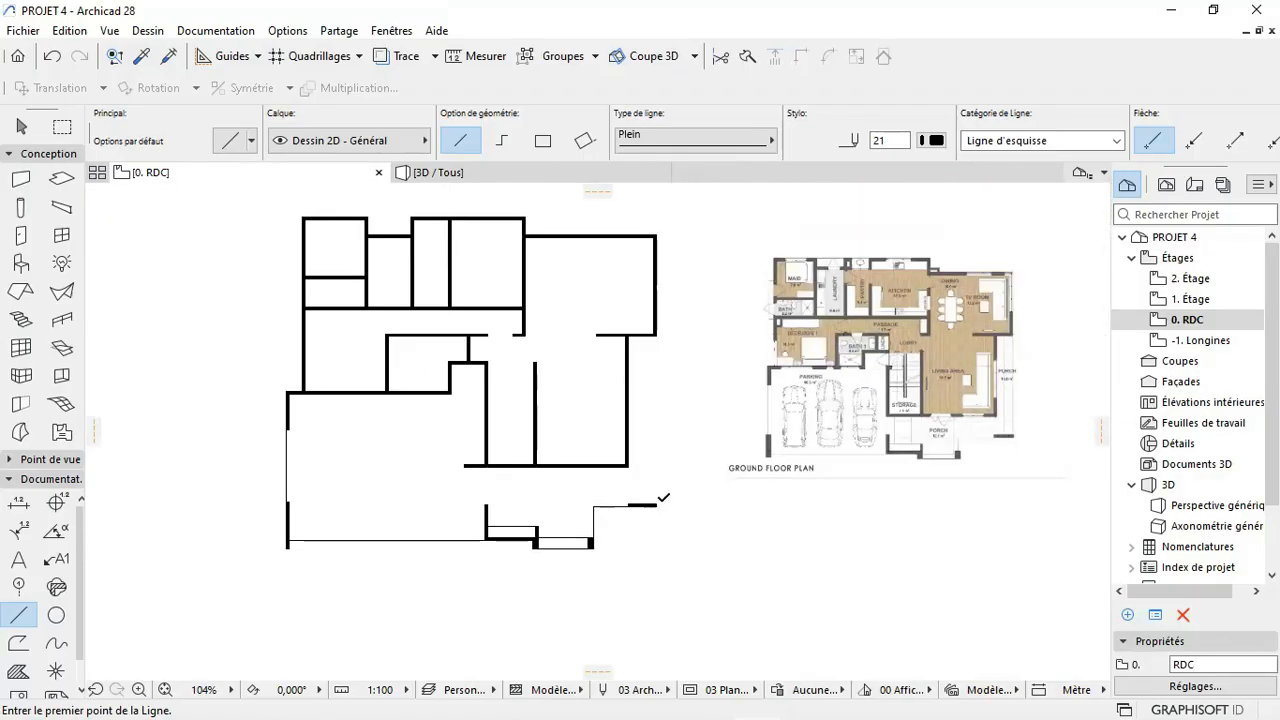
scroll(668, 327, up, 5)
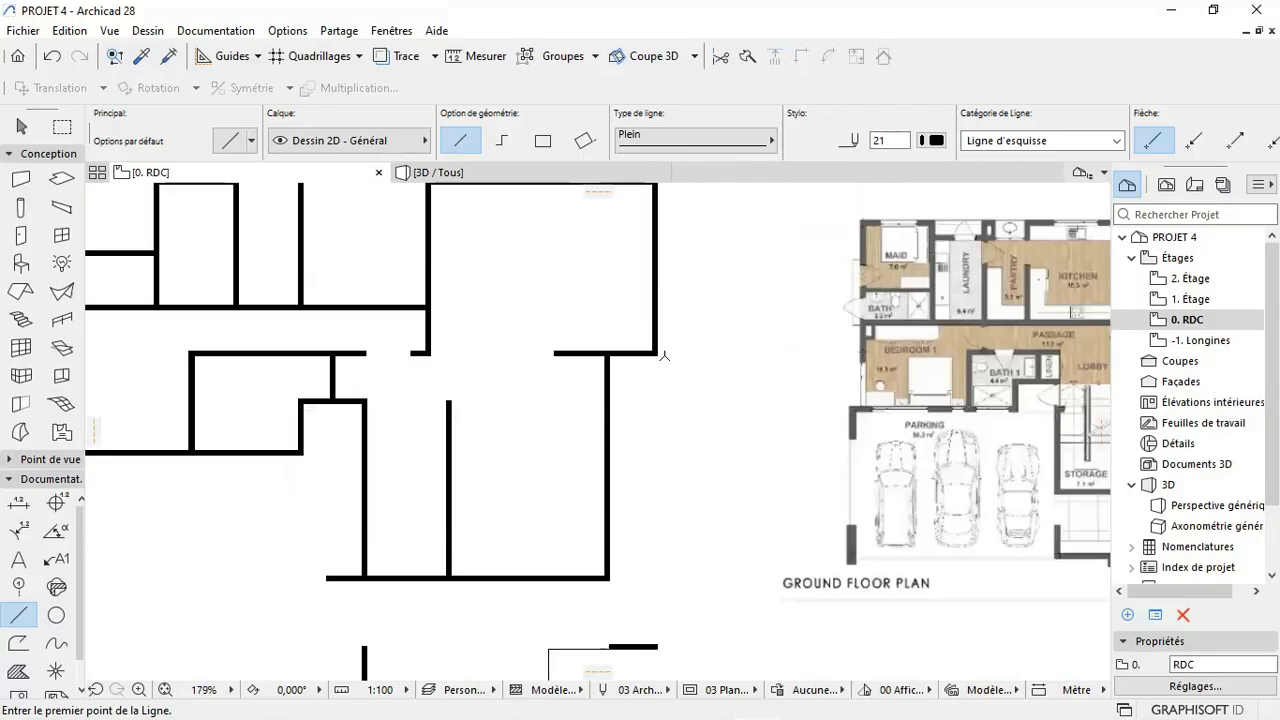
click(650, 351)
scroll(680, 352, down, 5)
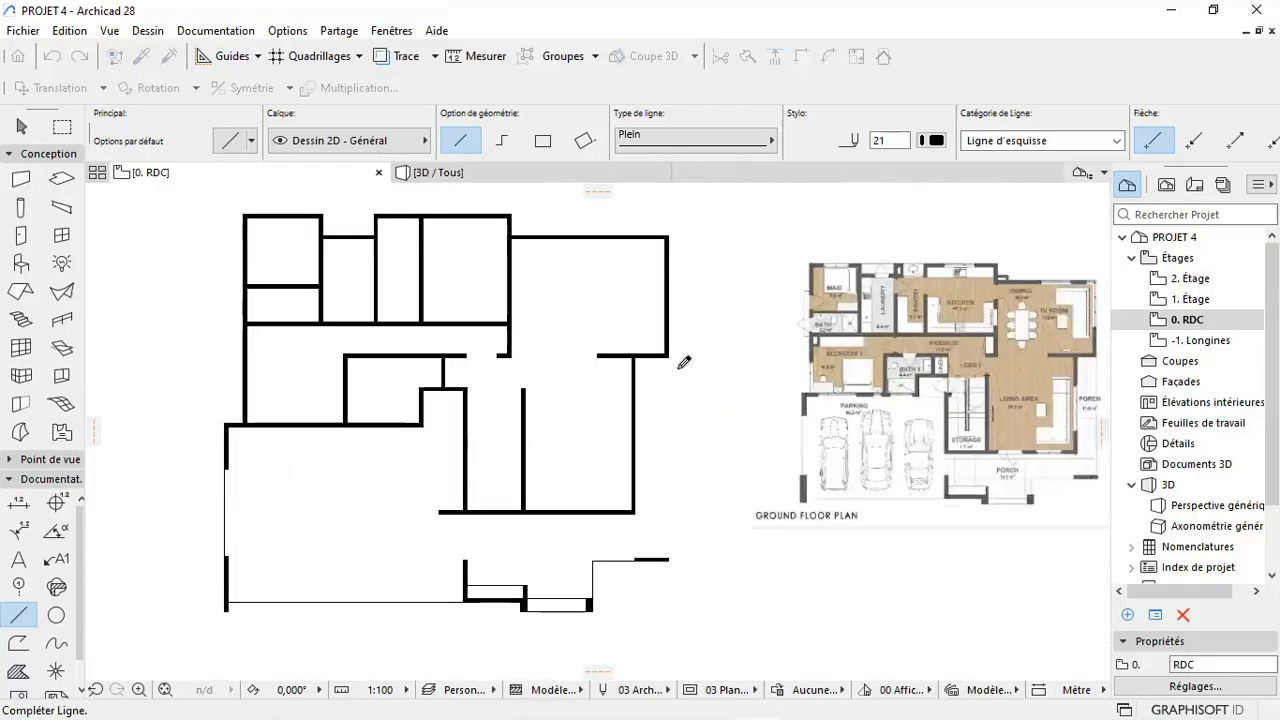
click(677, 357)
Step: Draw the side porch's outer edge line from the short wall's outer end up to the corner of the TV room's wall
scroll(666, 571, up, 5)
scroll(662, 580, up, 1)
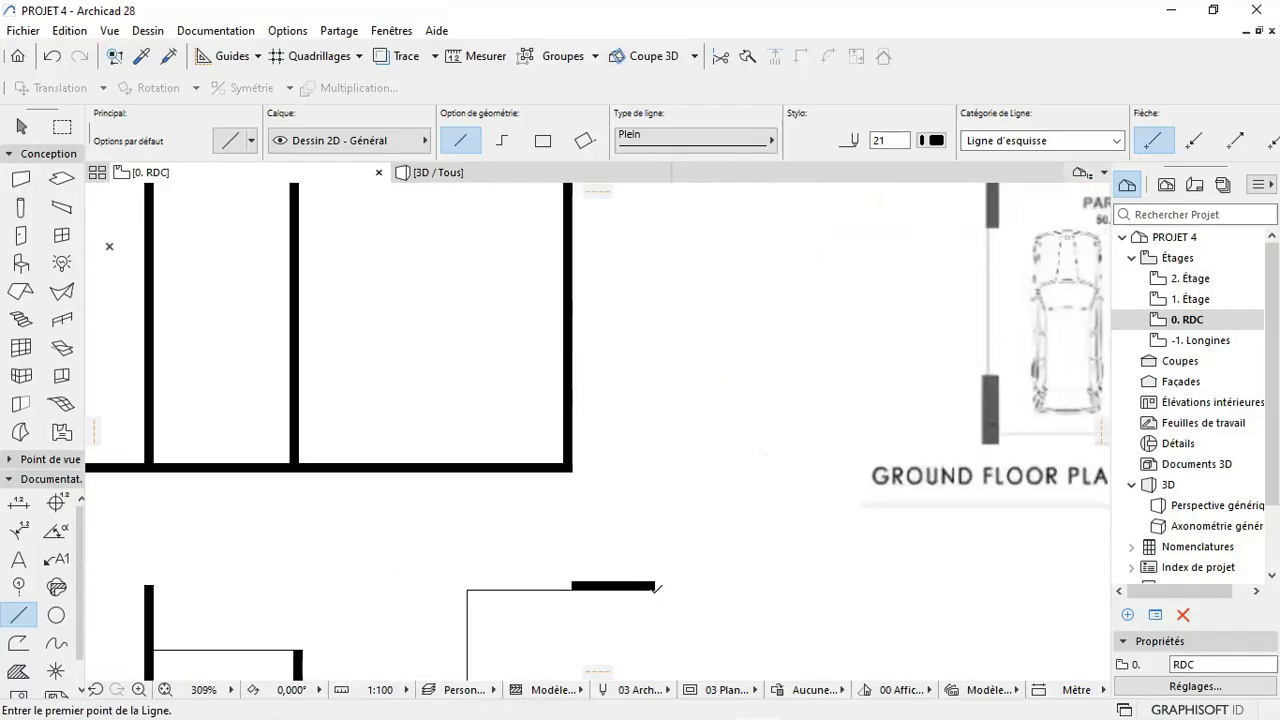
click(657, 585)
scroll(668, 578, down, 3)
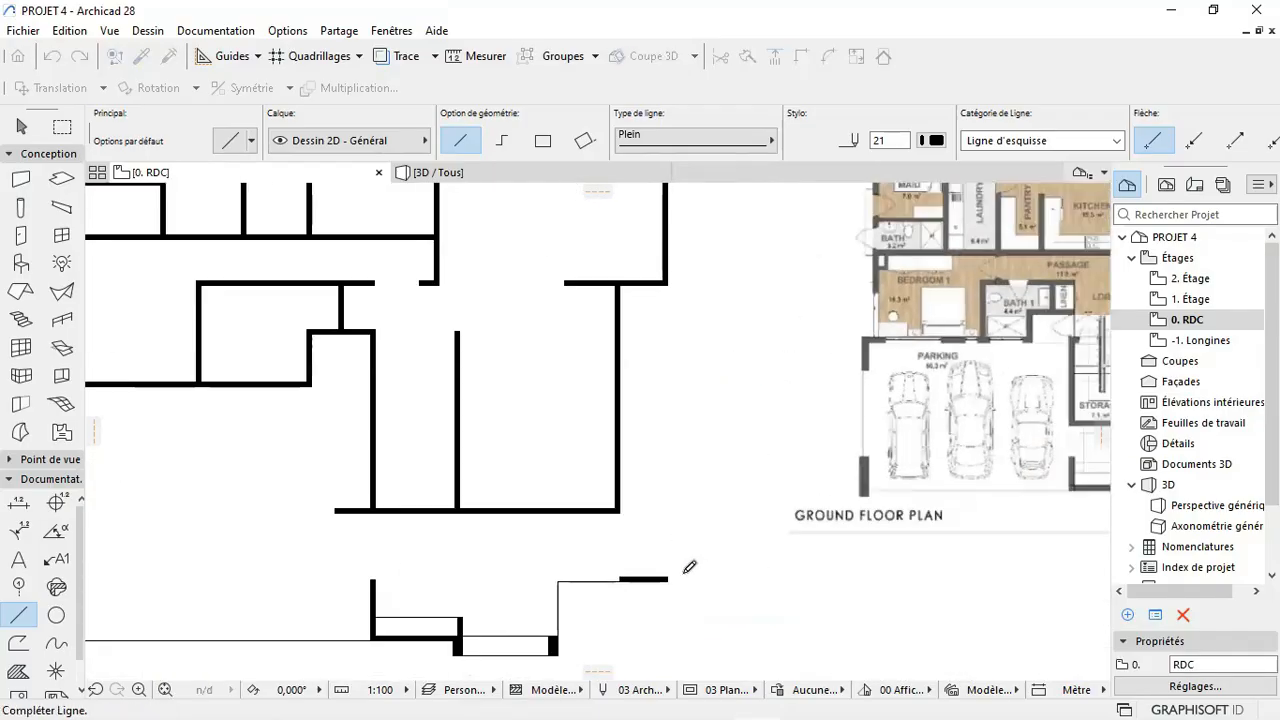
scroll(677, 580, up, 3)
scroll(646, 583, down, 1)
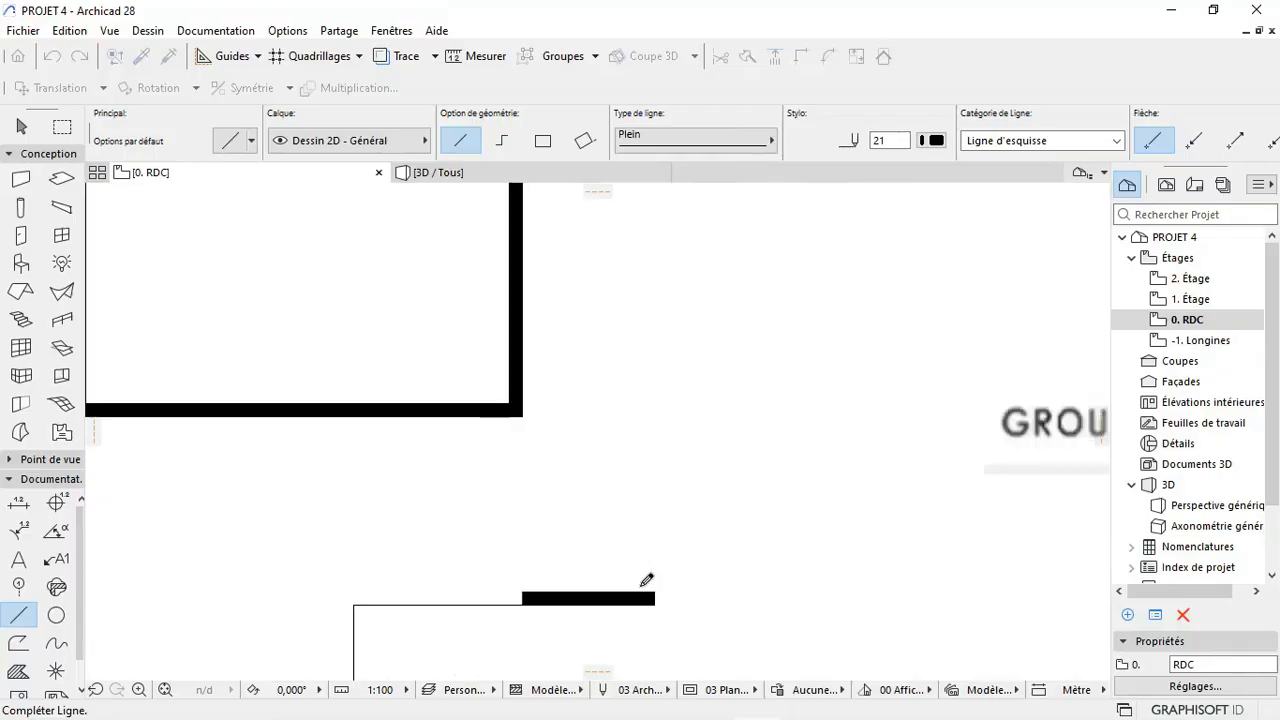
scroll(648, 590, down, 1)
scroll(655, 390, down, 3)
scroll(657, 280, up, 5)
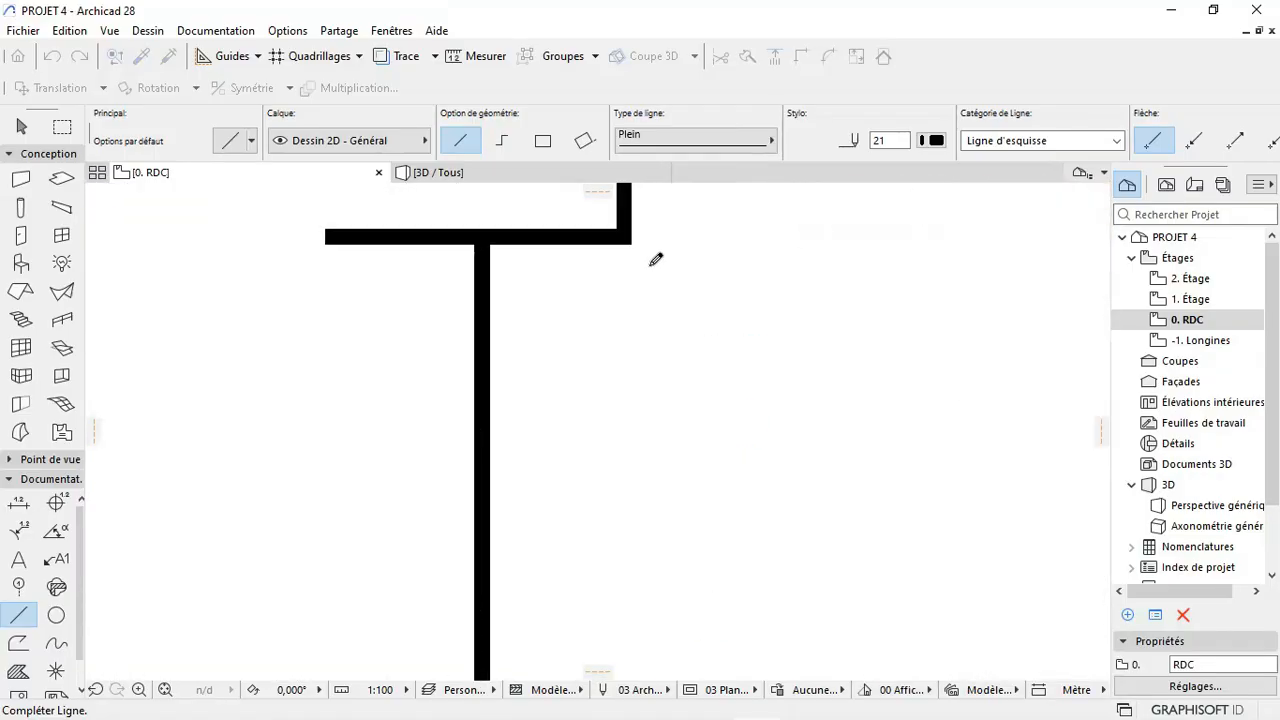
click(634, 241)
scroll(757, 369, down, 4)
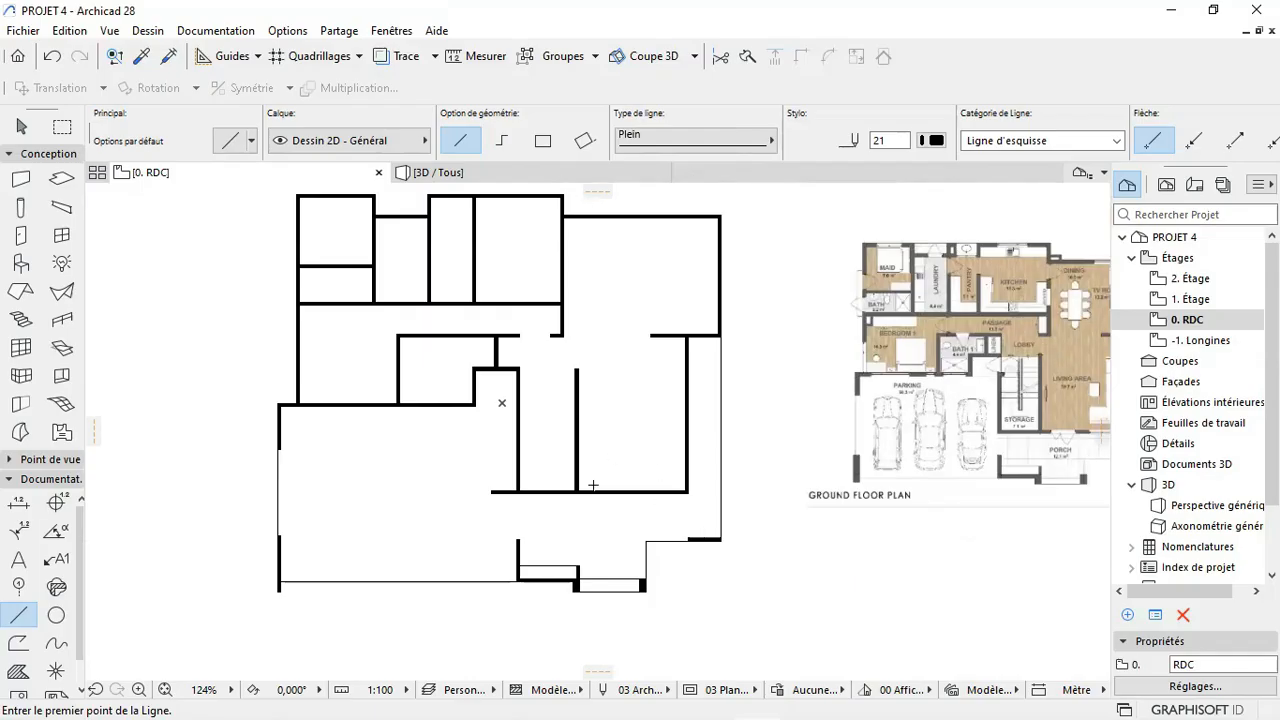
Step: Start the measuring tool and compare the drawn parking area with the parking on the reference ground floor plan
scroll(590, 490, down, 1)
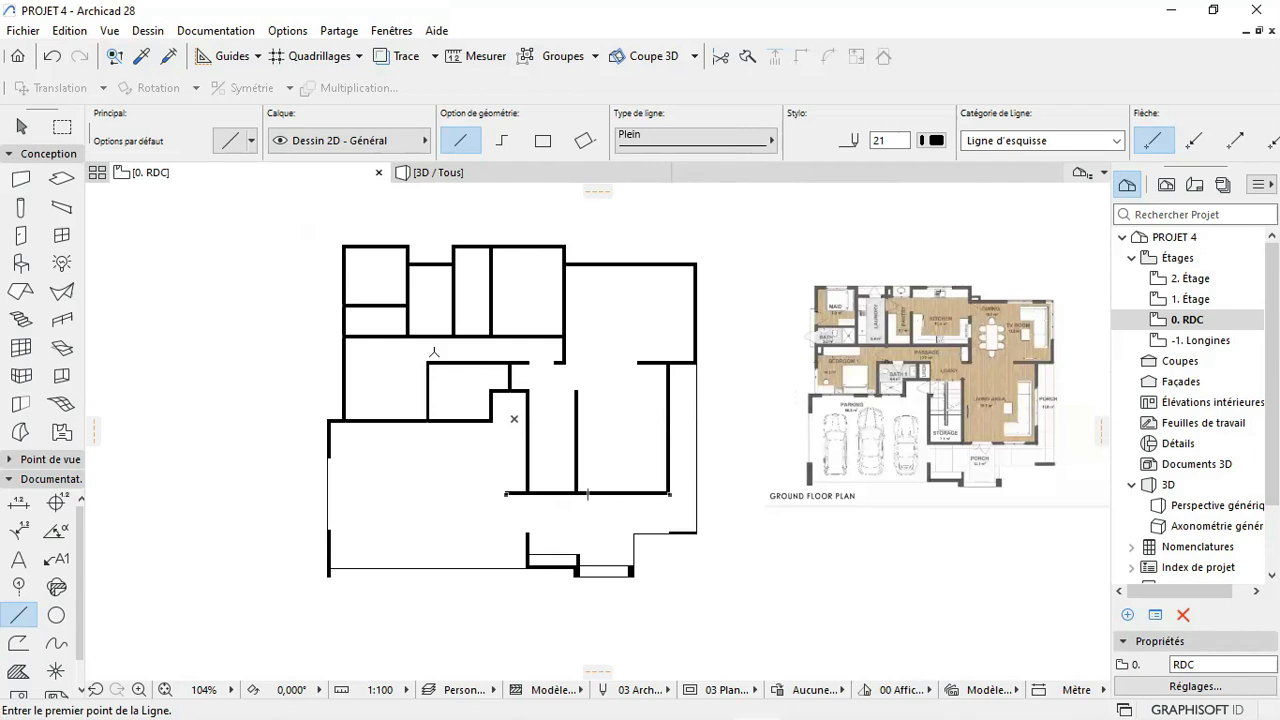
scroll(433, 352, up, 3)
click(472, 56)
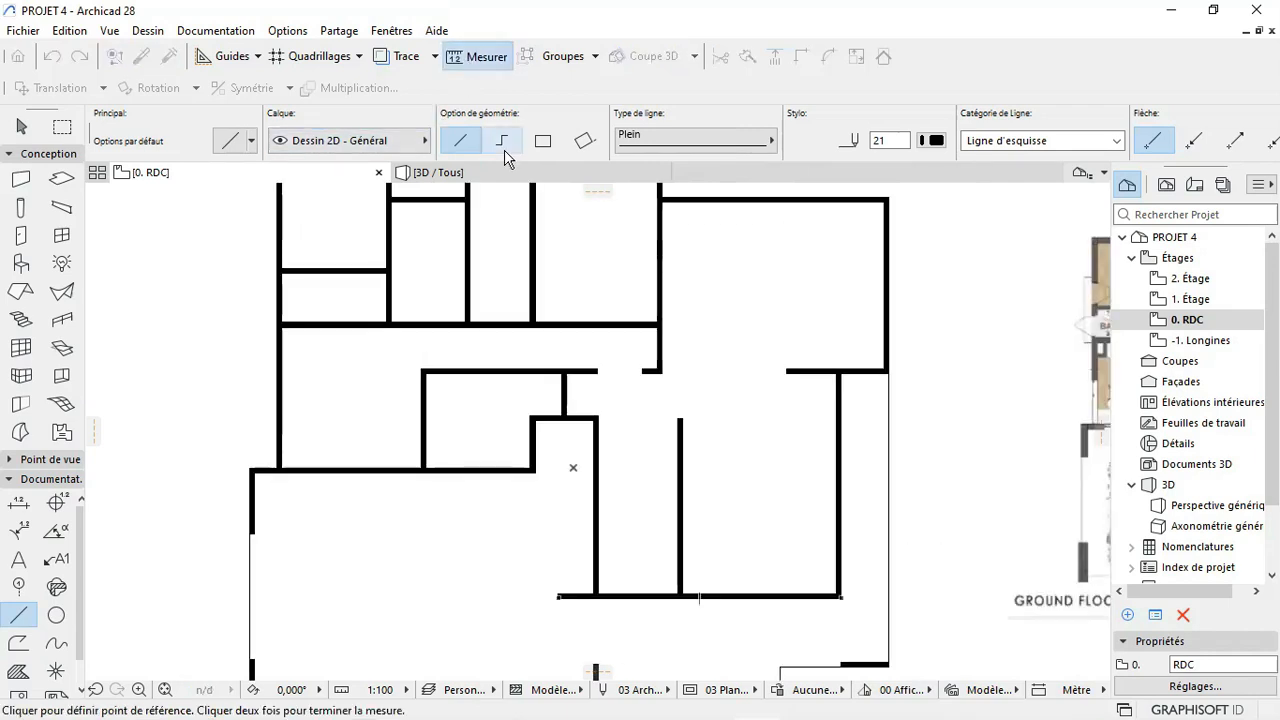
scroll(505, 158, down, 3)
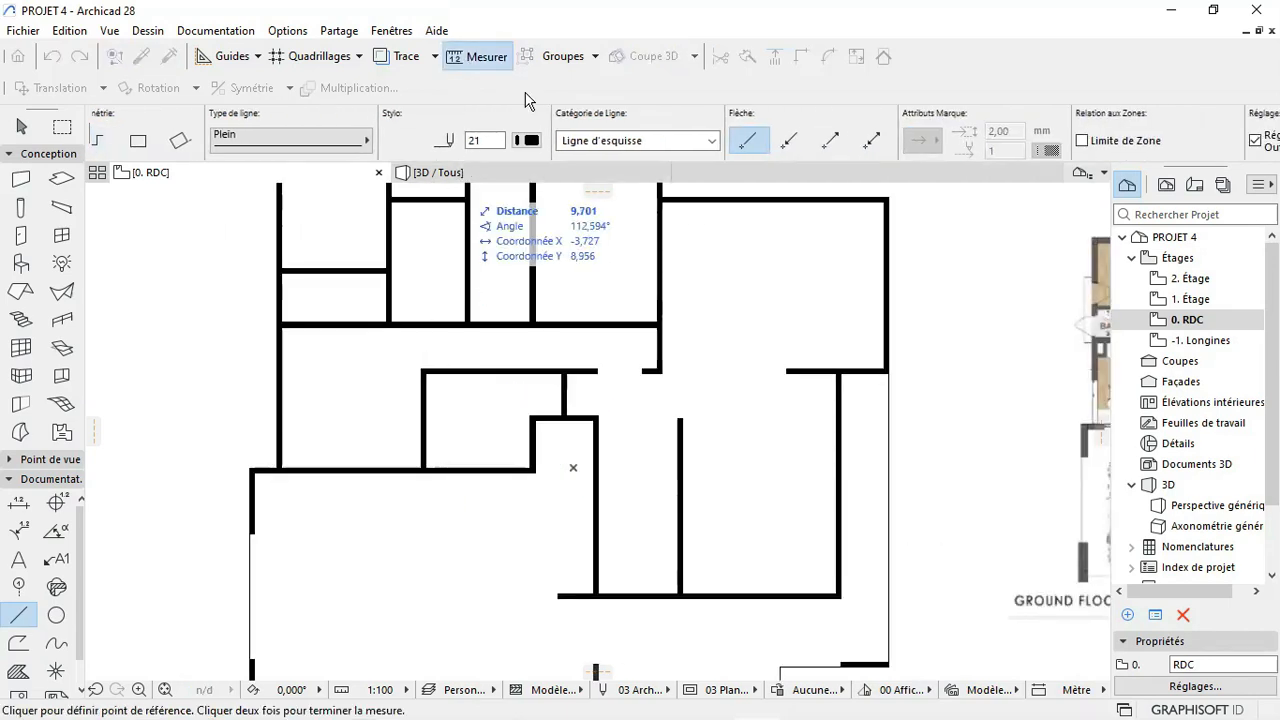
scroll(530, 125, up, 3)
scroll(534, 130, down, 6)
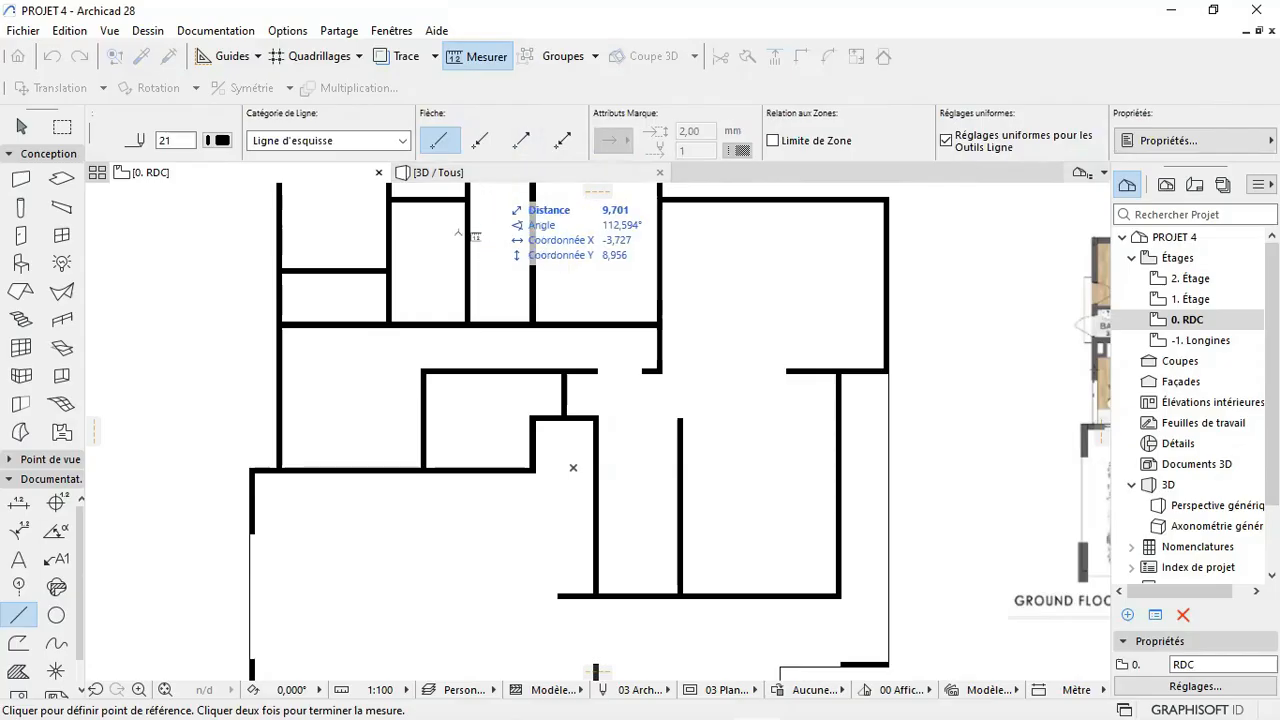
scroll(460, 234, down, 3)
scroll(520, 330, up, 3)
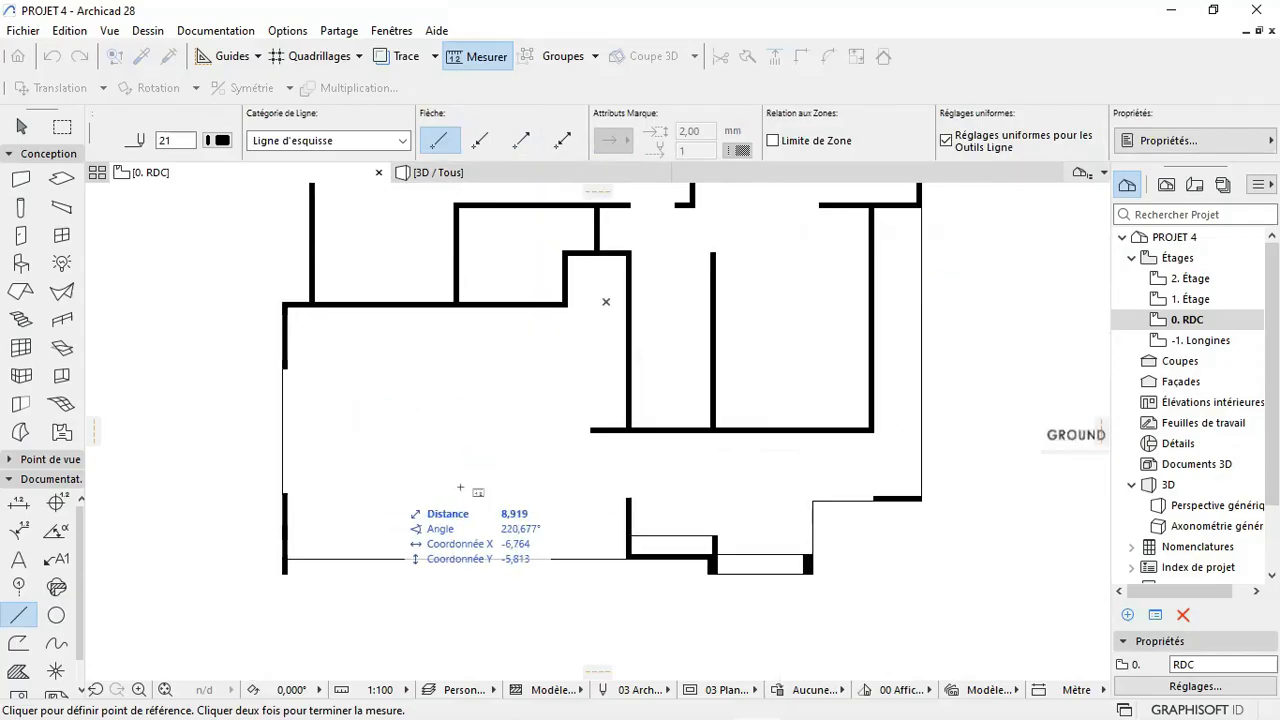
scroll(790, 580, down, 5)
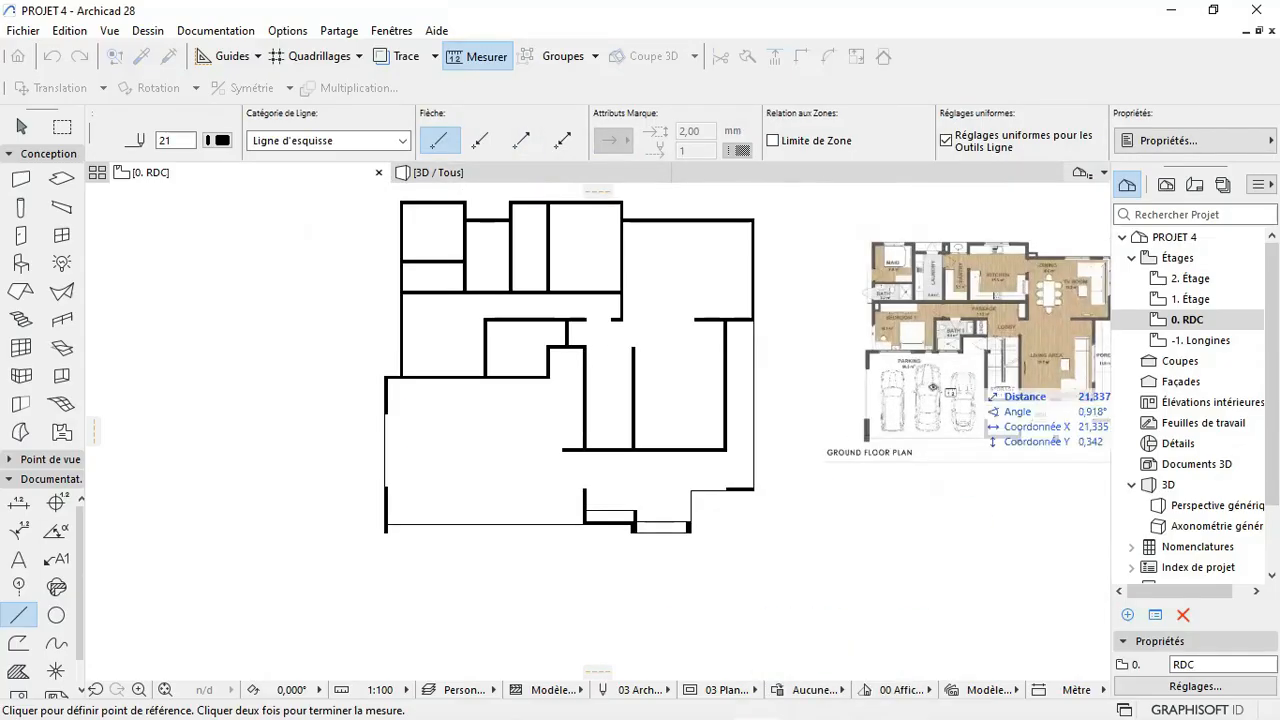
scroll(932, 386, up, 5)
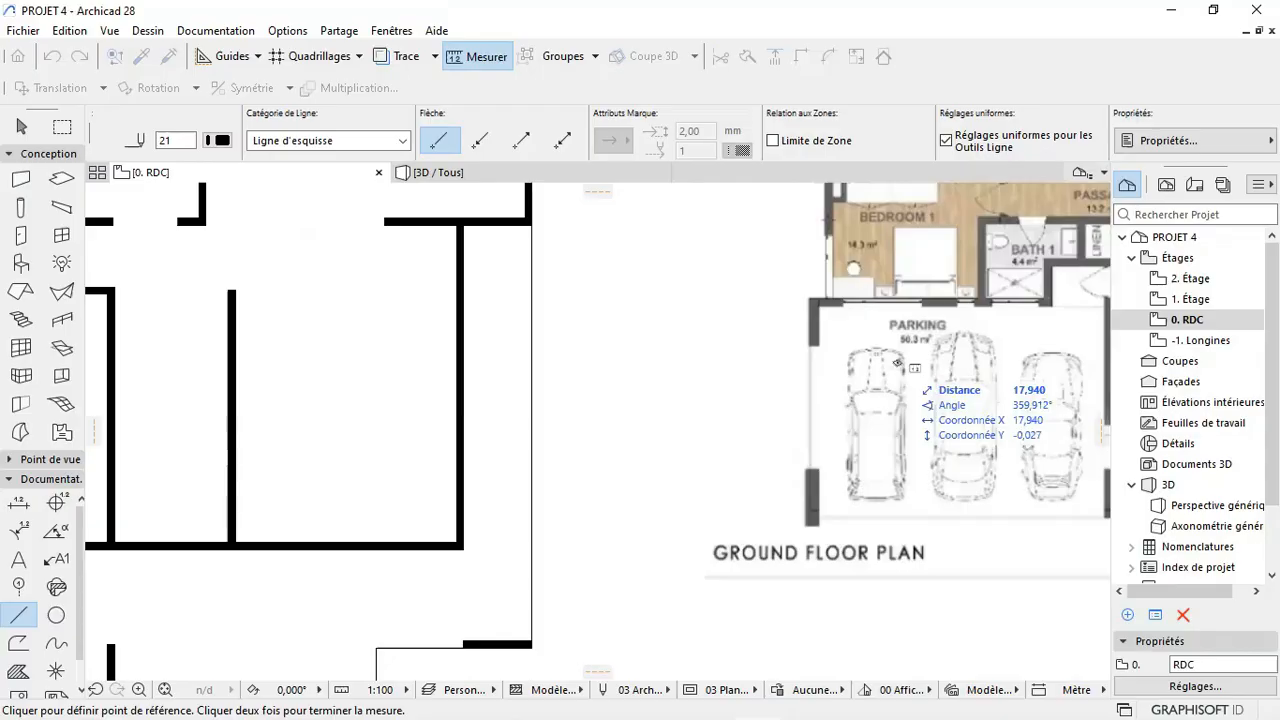
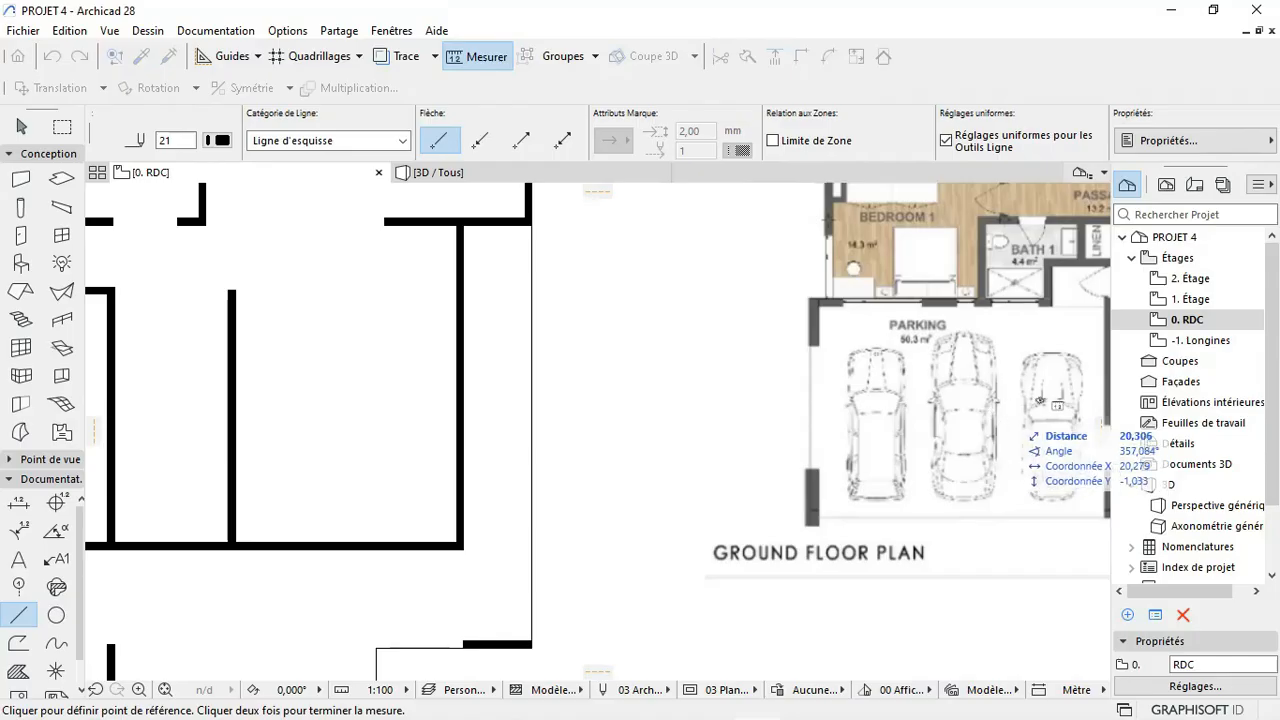
scroll(1024, 421, down, 1)
scroll(1024, 421, down, 3)
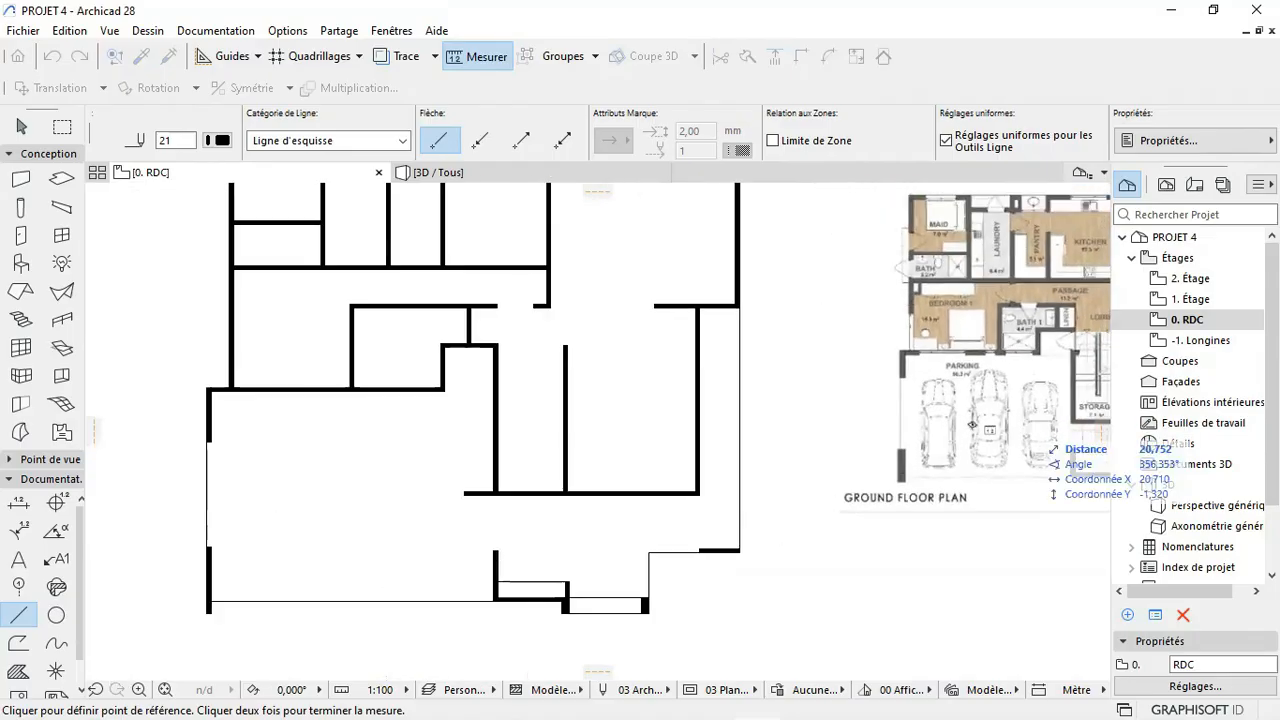
Step: Measure the parking area's width from the inner face of its outer wall across to the staircase wall
scroll(192, 411, up, 3)
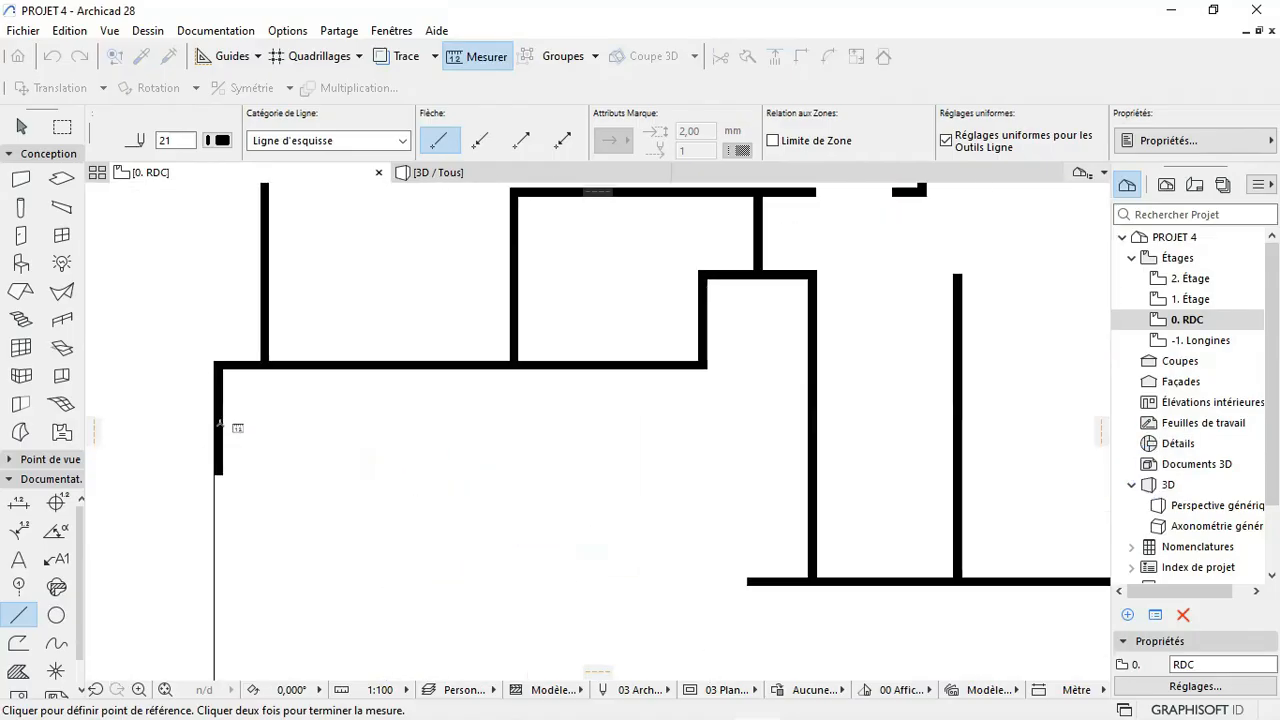
click(222, 405)
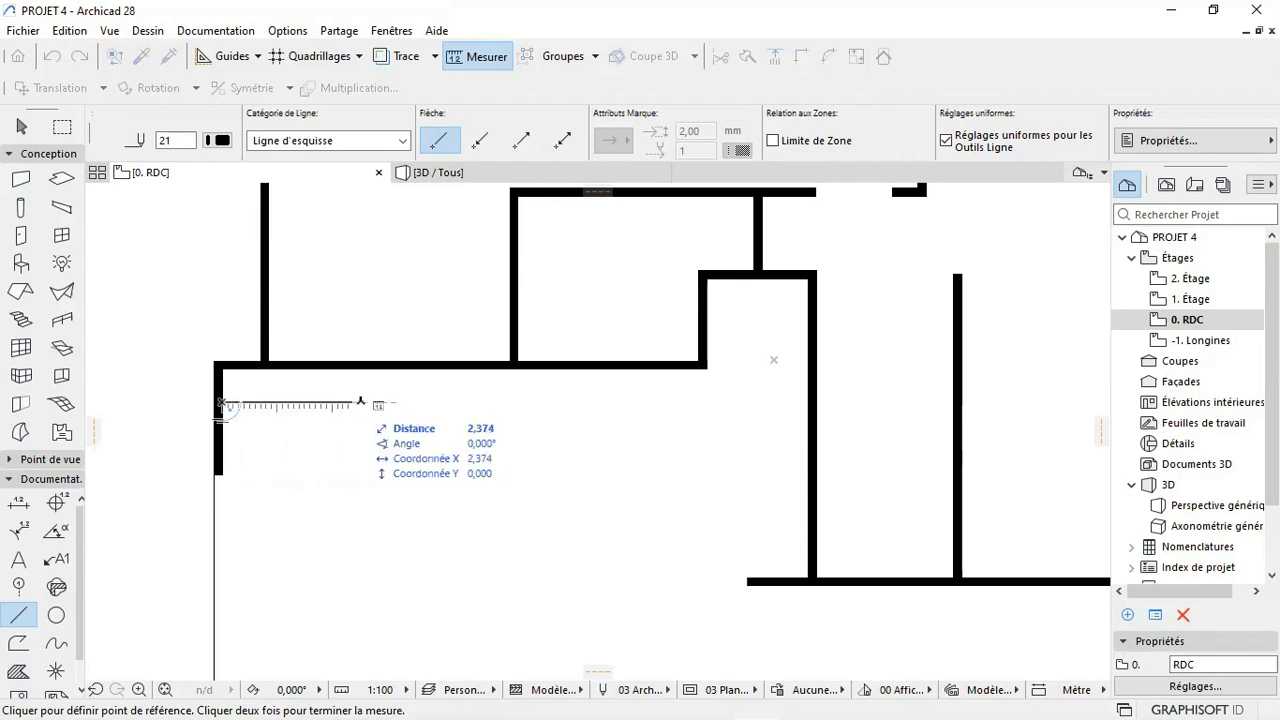
scroll(359, 405, down, 3)
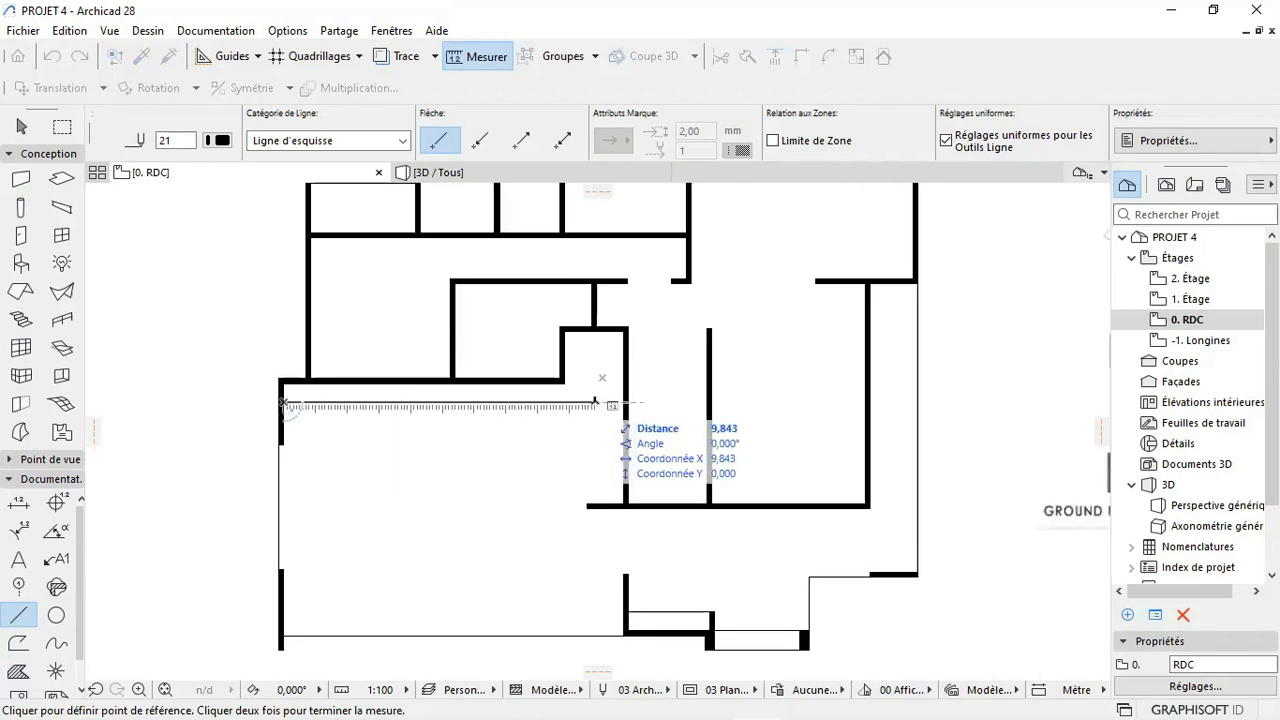
scroll(596, 402, down, 4)
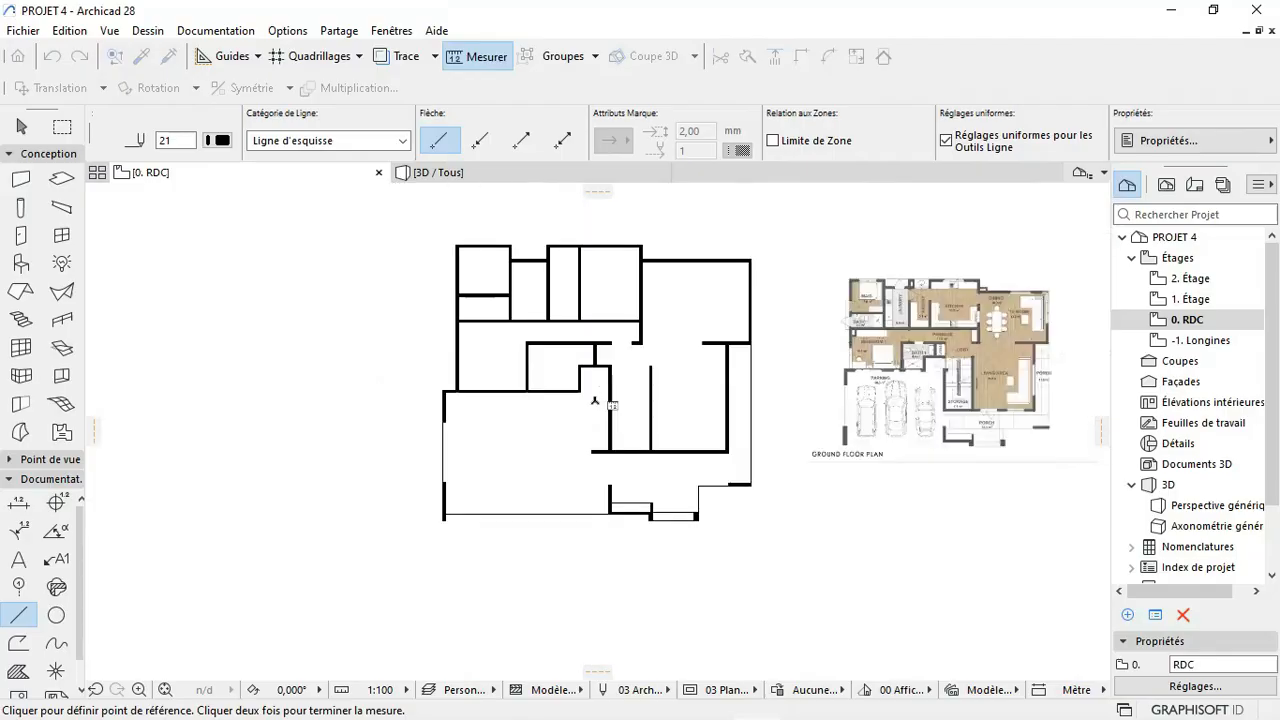
scroll(597, 401, up, 3)
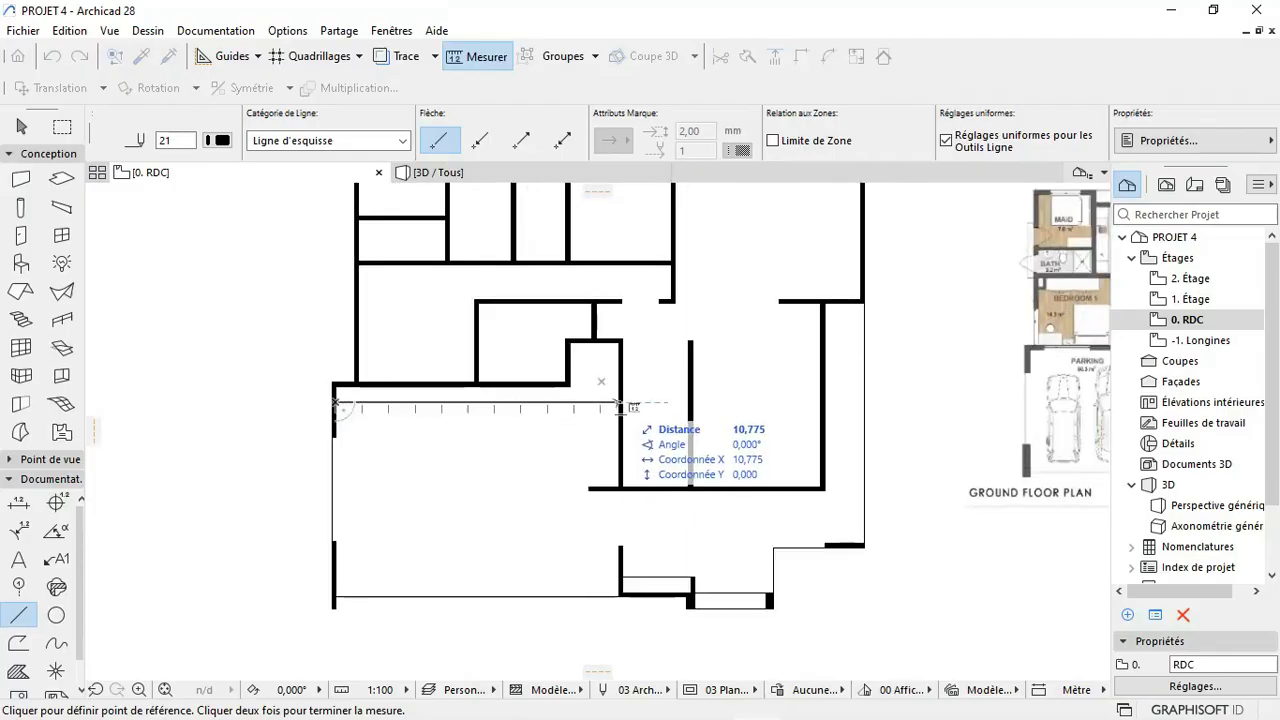
double_click(610, 413)
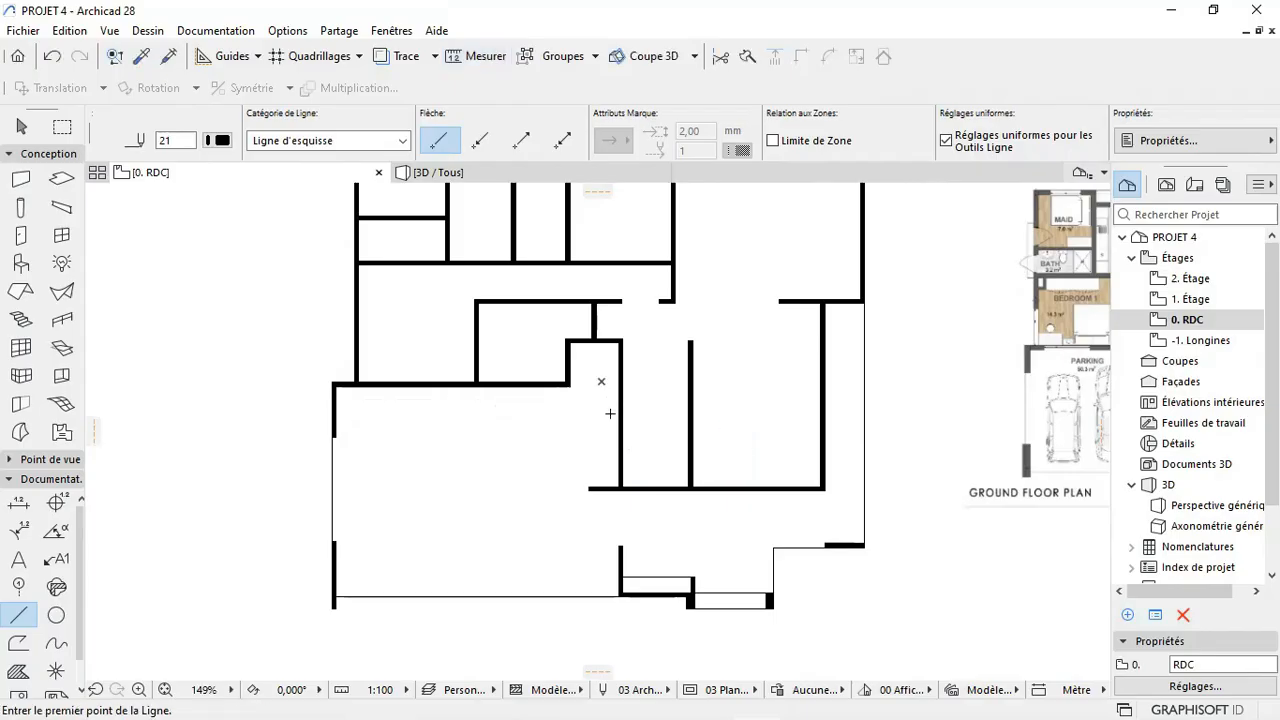
Step: Measure the parking area's depth from its front line up to the inner corner of its back wall
scroll(588, 504, up, 1)
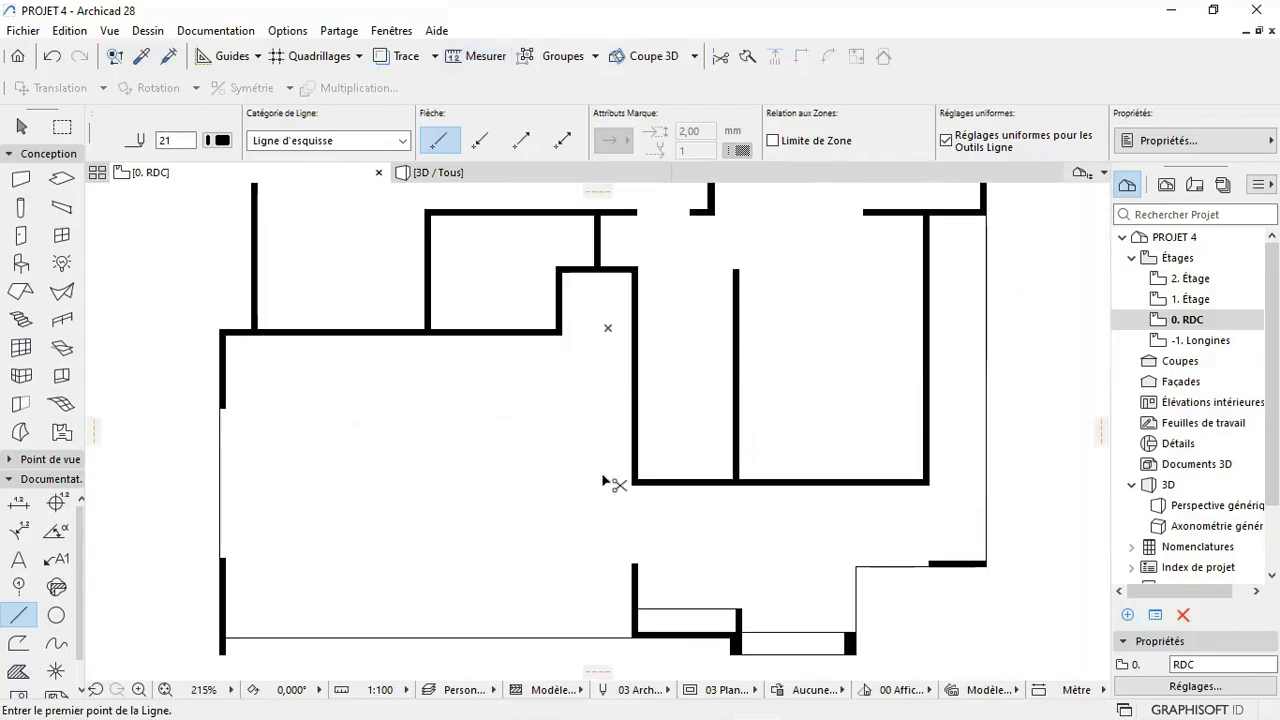
scroll(599, 471, down, 4)
scroll(518, 492, up, 3)
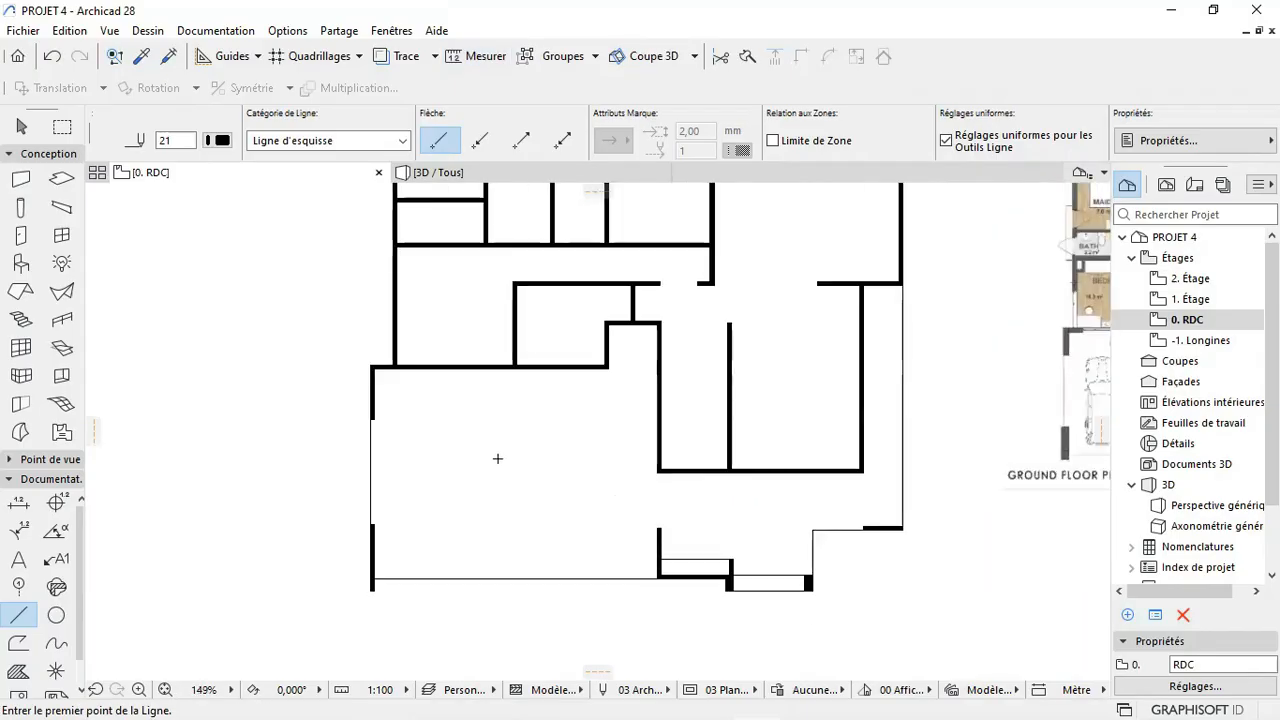
click(474, 56)
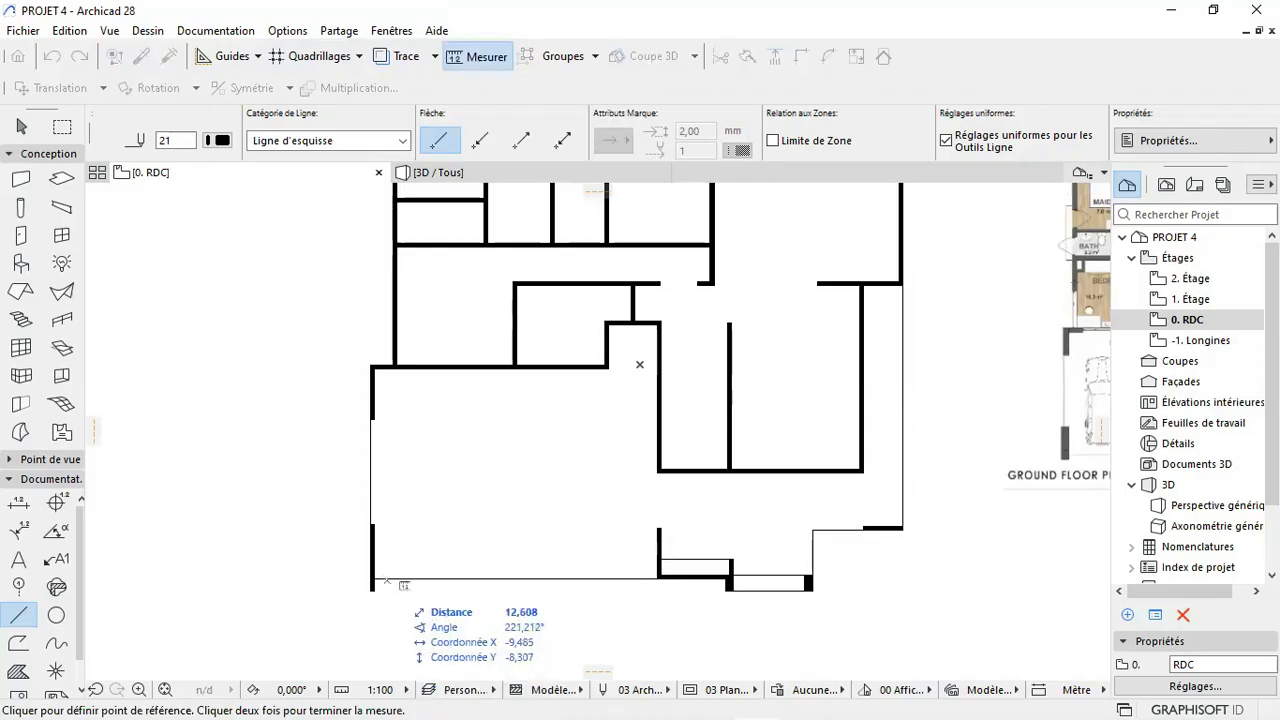
scroll(392, 575, up, 2)
click(367, 580)
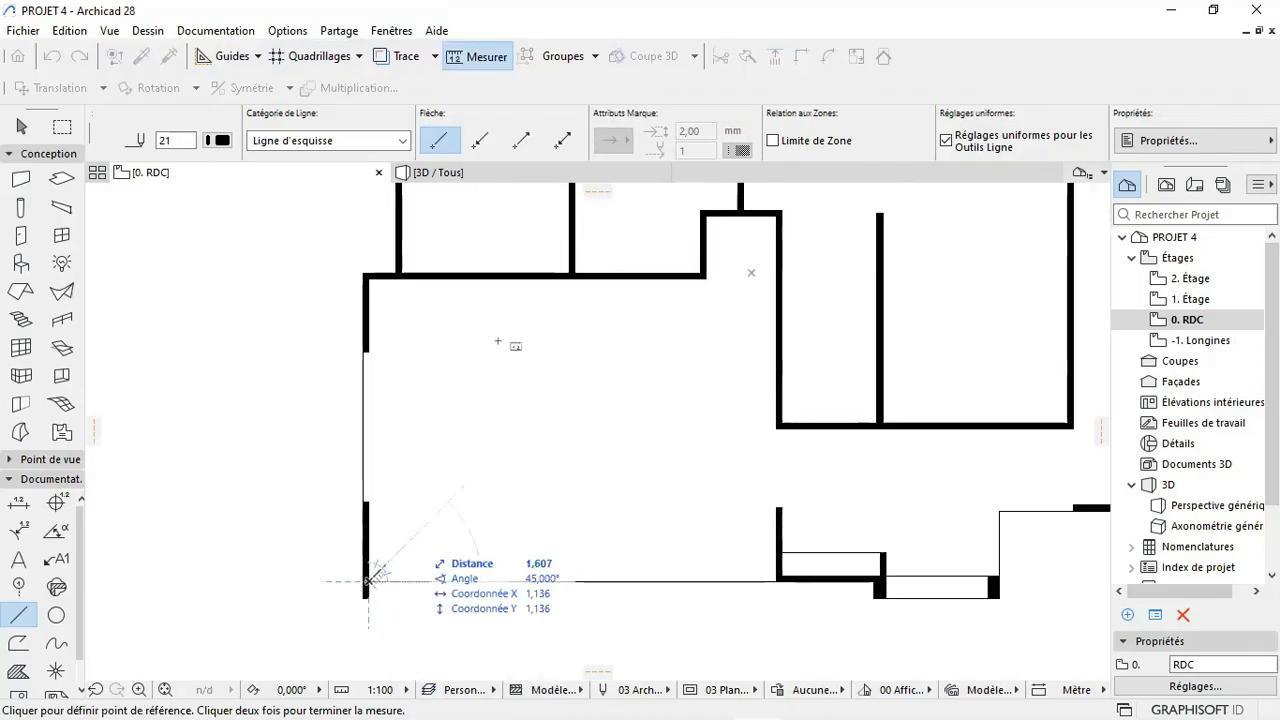
click(367, 277)
scroll(367, 512, down, 3)
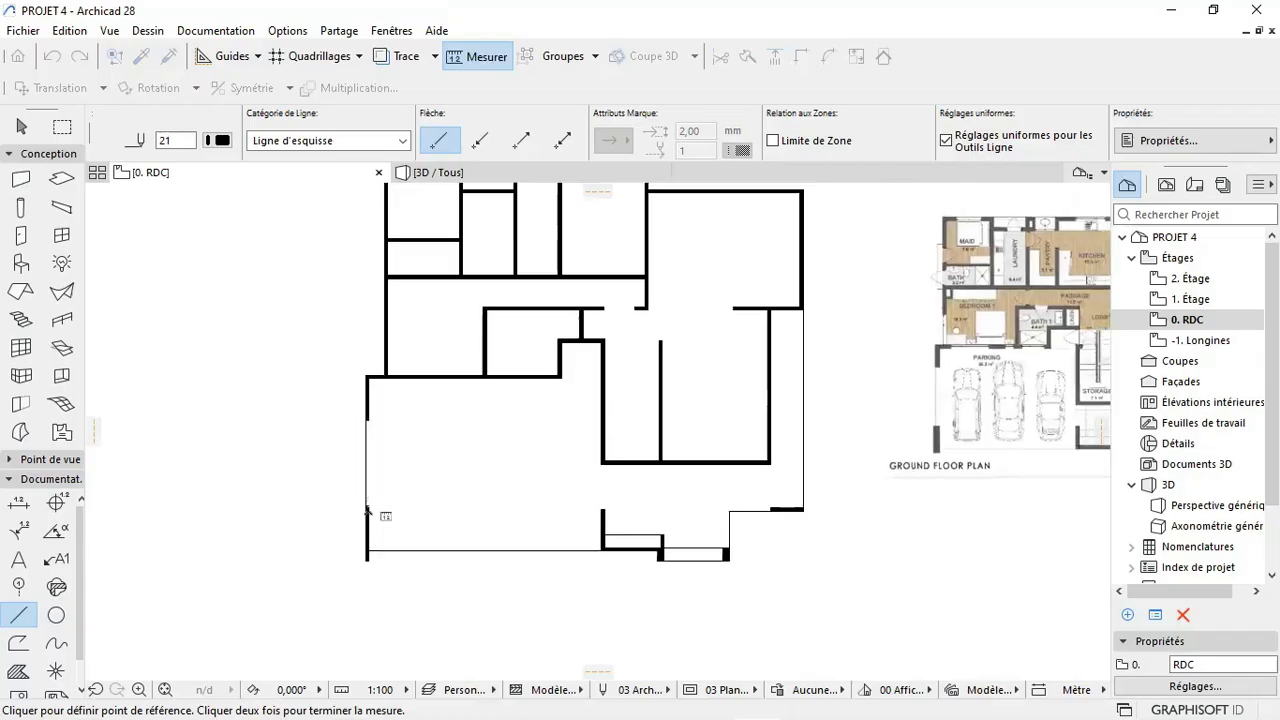
scroll(367, 512, down, 2)
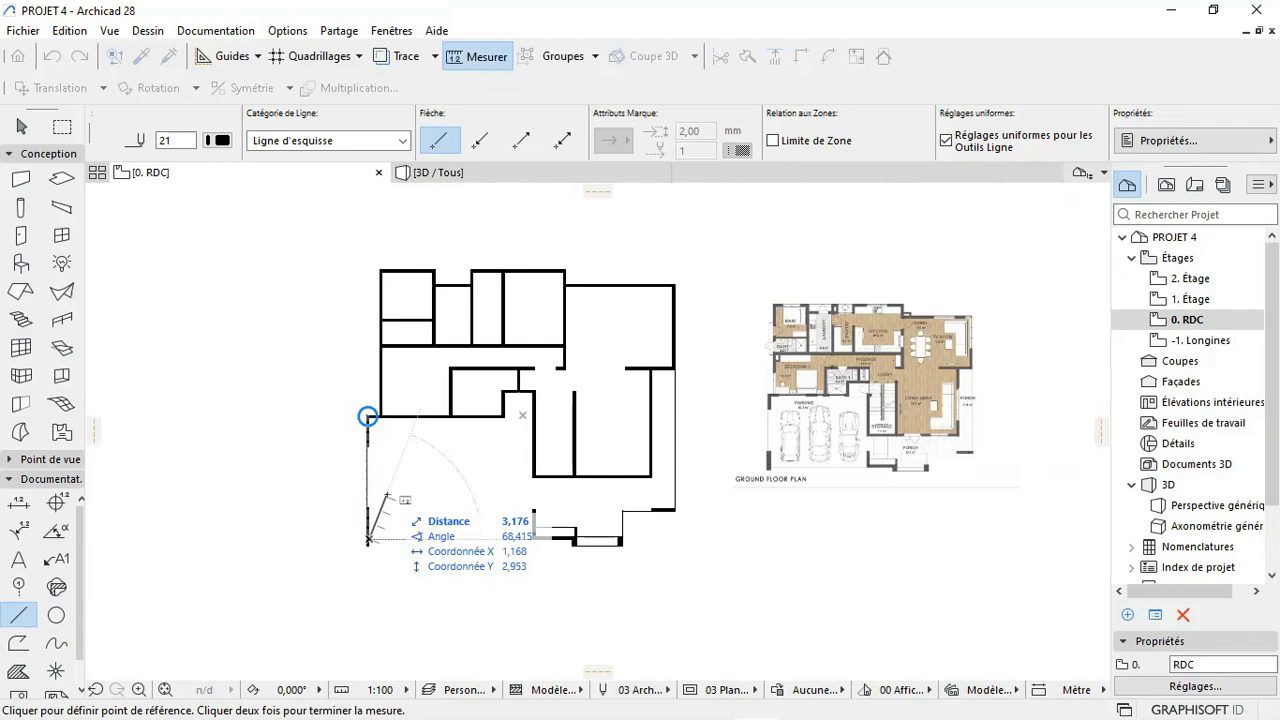
key(Escape)
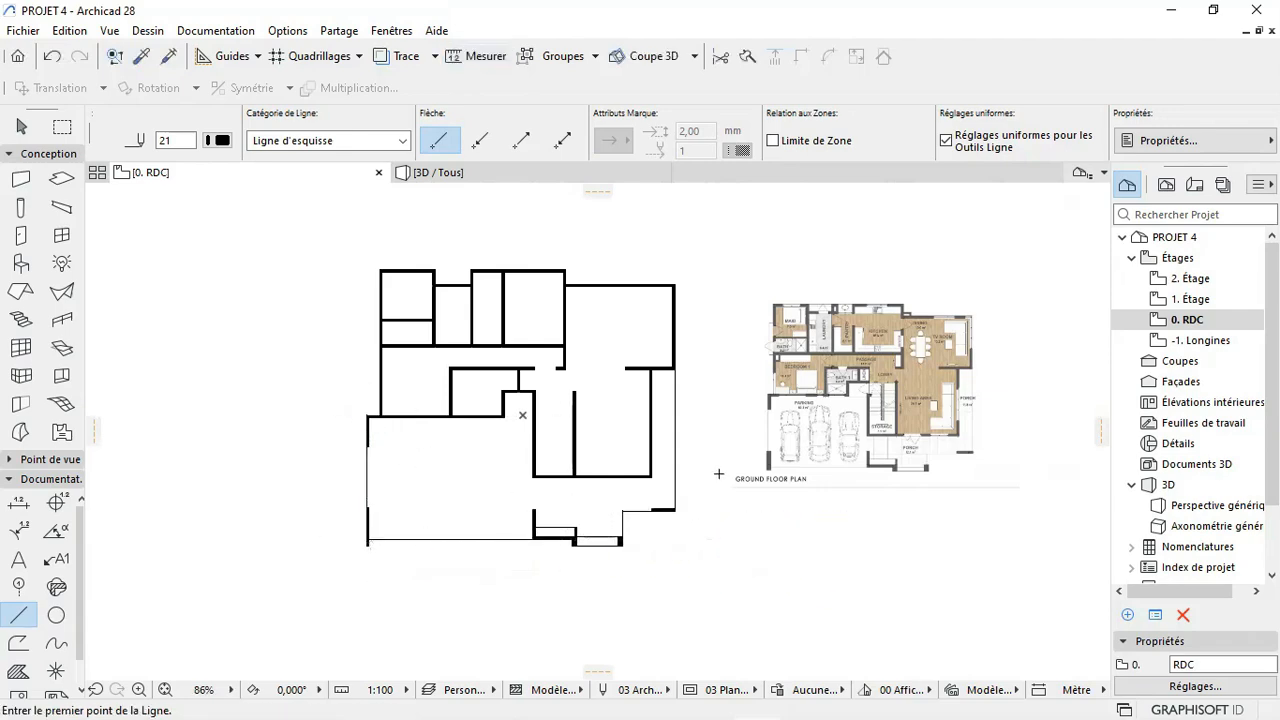
Step: Examine the parking on the reference plan and measure along the drawn plan's front edge from the parking to the porch
scroll(818, 453, up, 6)
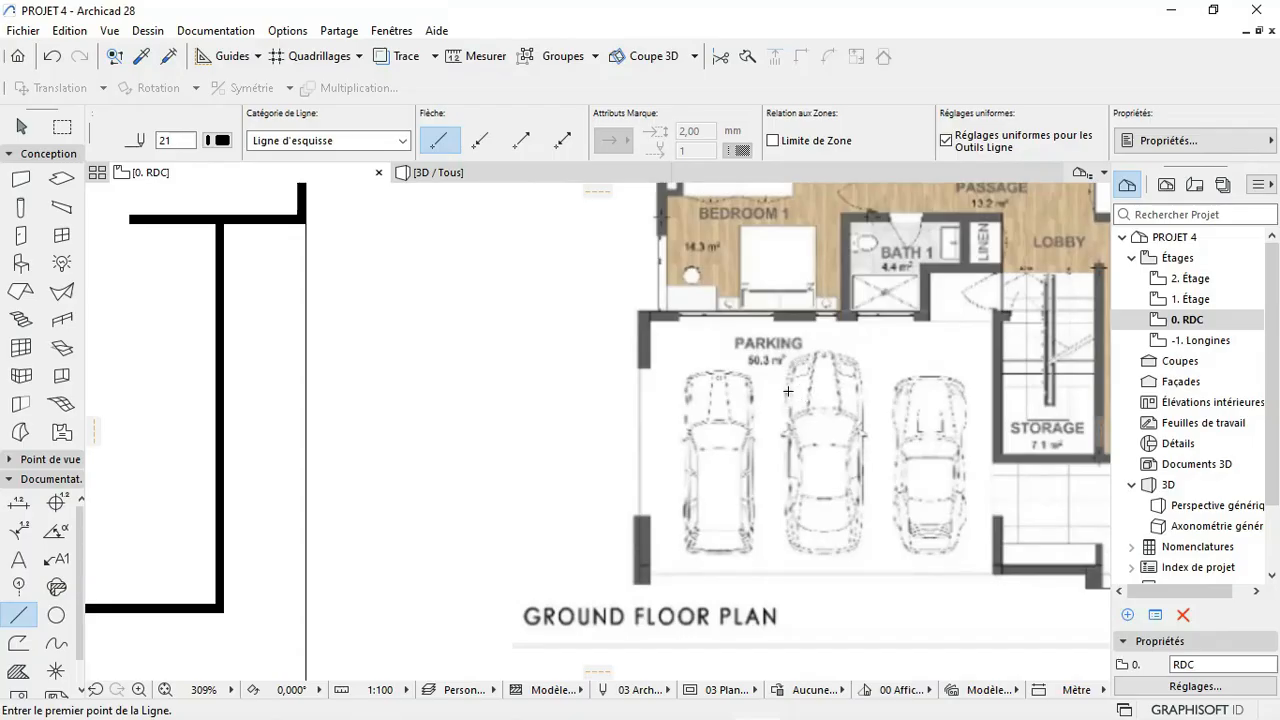
scroll(822, 547, down, 5)
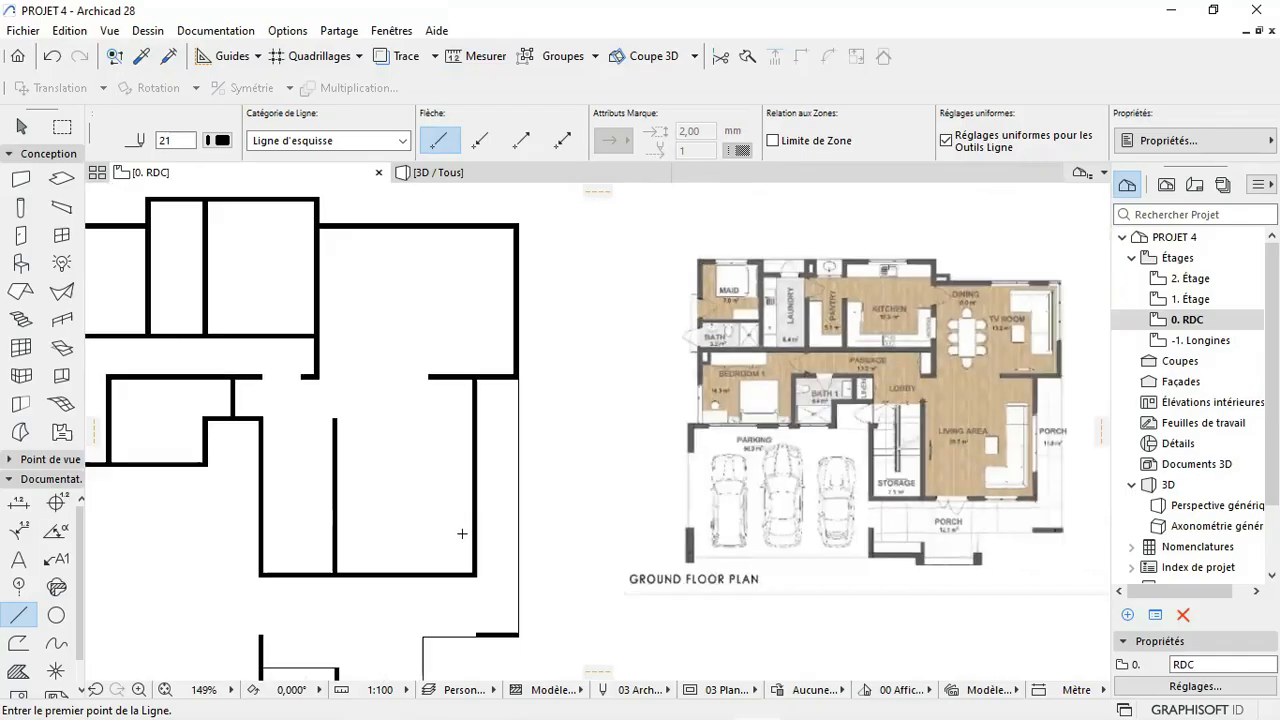
click(463, 60)
click(164, 635)
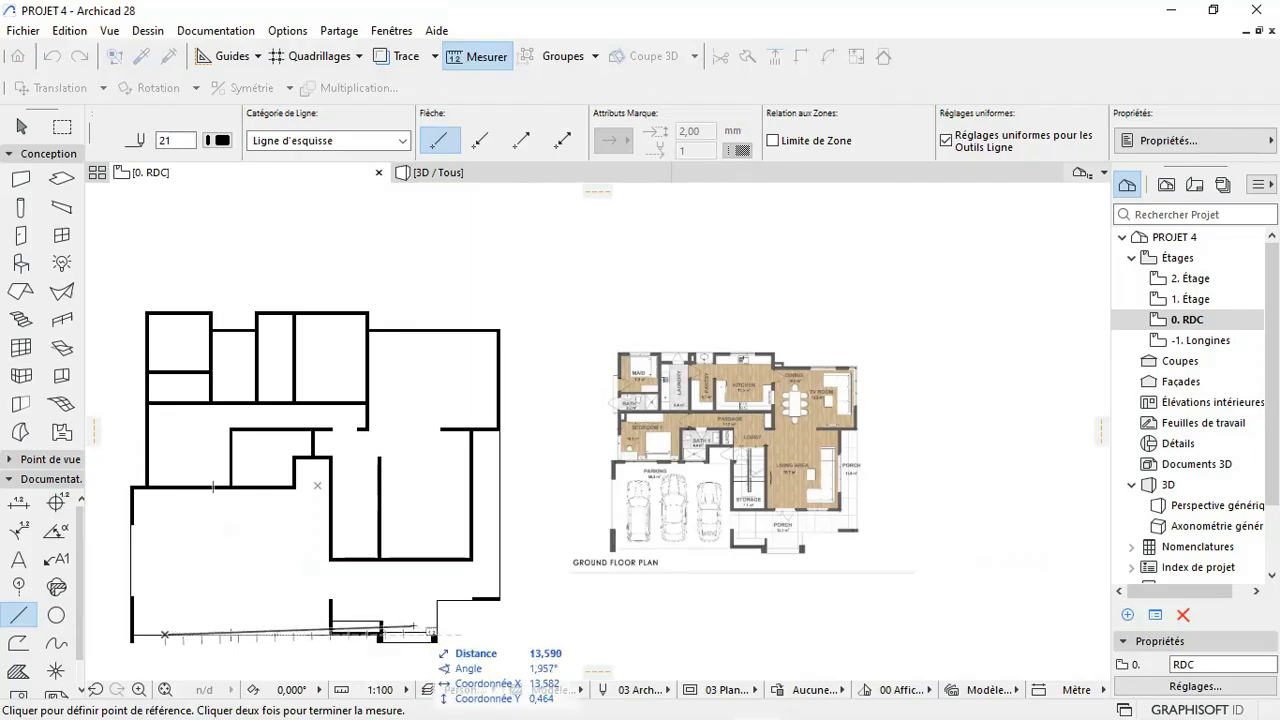
double_click(410, 630)
scroll(600, 580, down, 3)
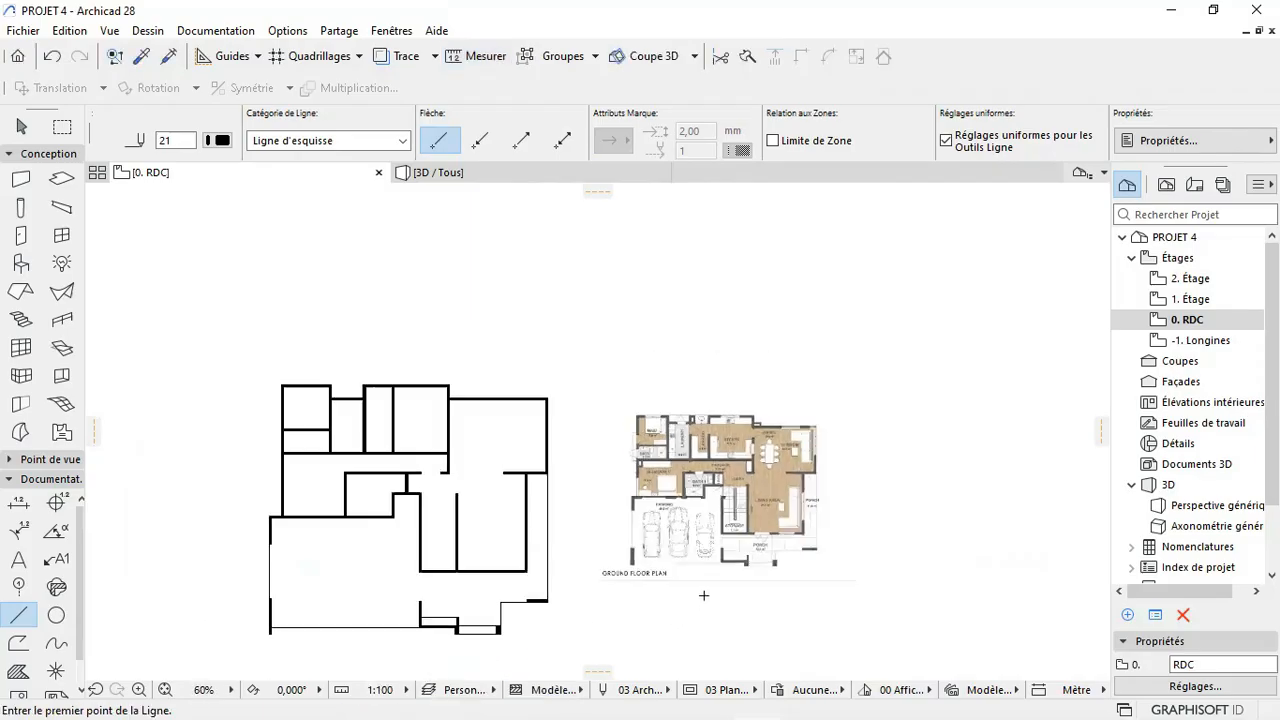
Step: Review the whole drawn ground floor against the reference plan, checking the room walls and openings
scroll(522, 539, up, 2)
scroll(522, 539, down, 1)
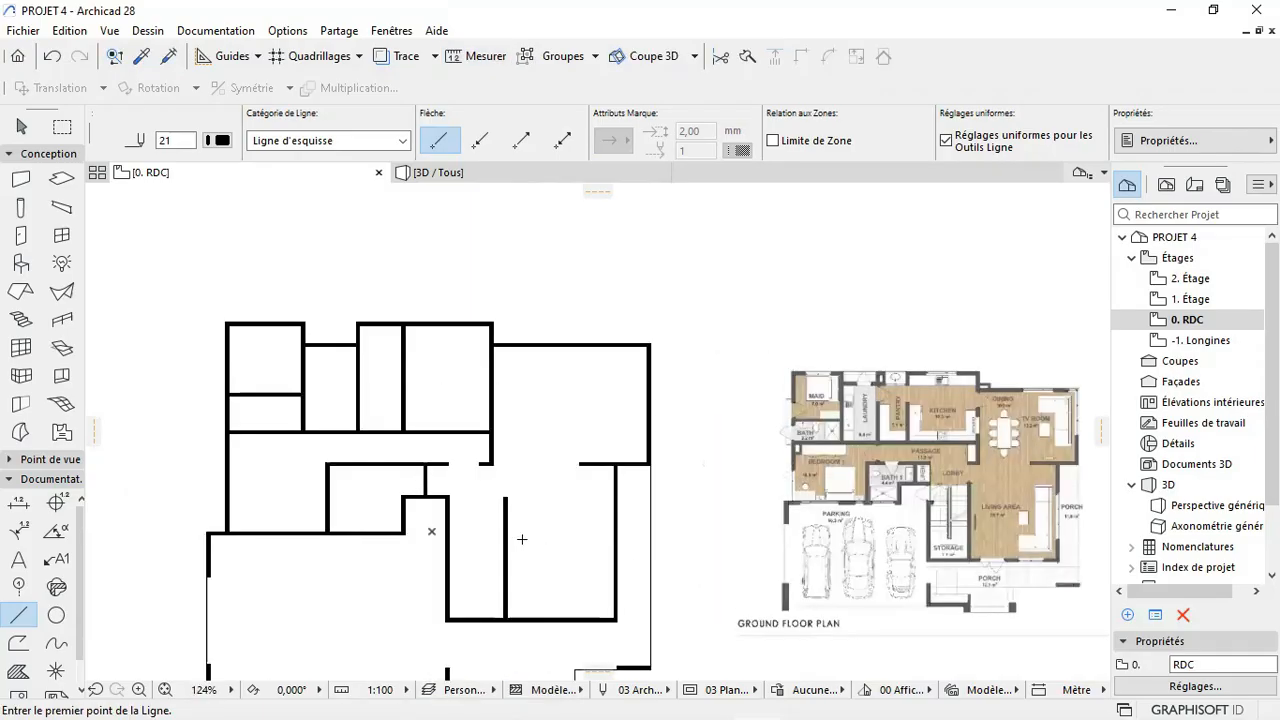
scroll(482, 539, up, 4)
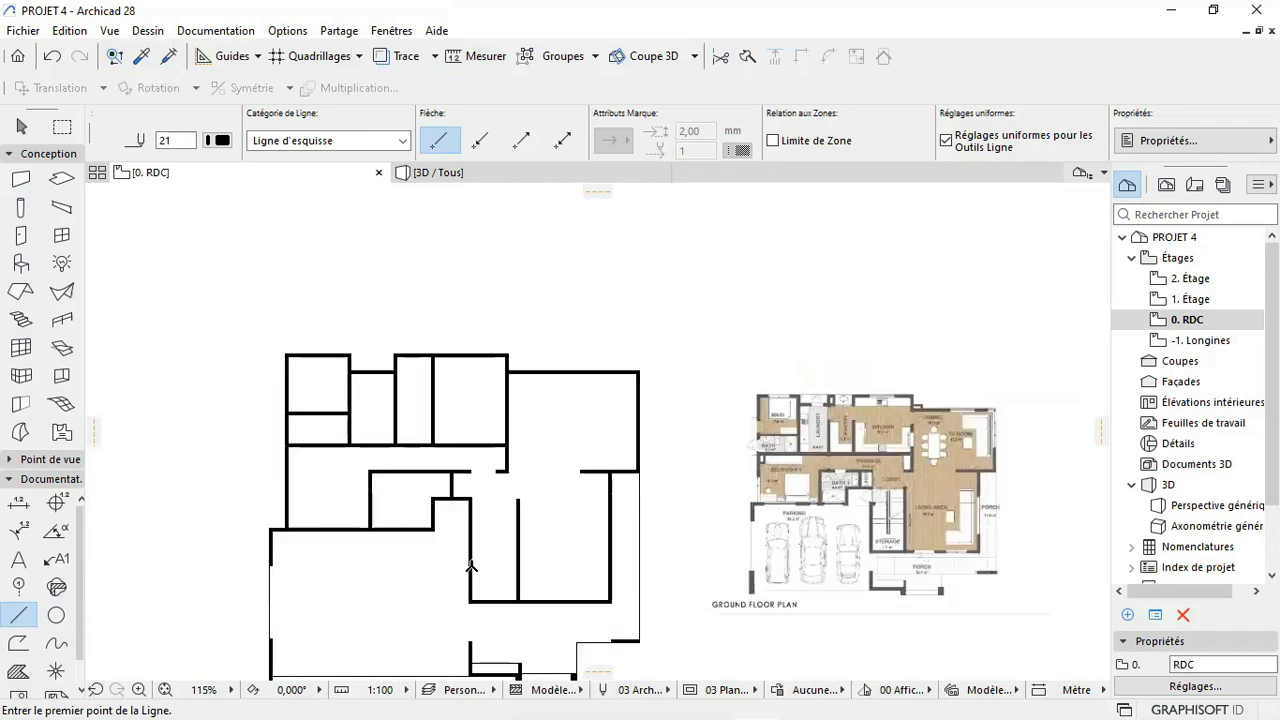
scroll(580, 537, down, 2)
scroll(398, 460, up, 4)
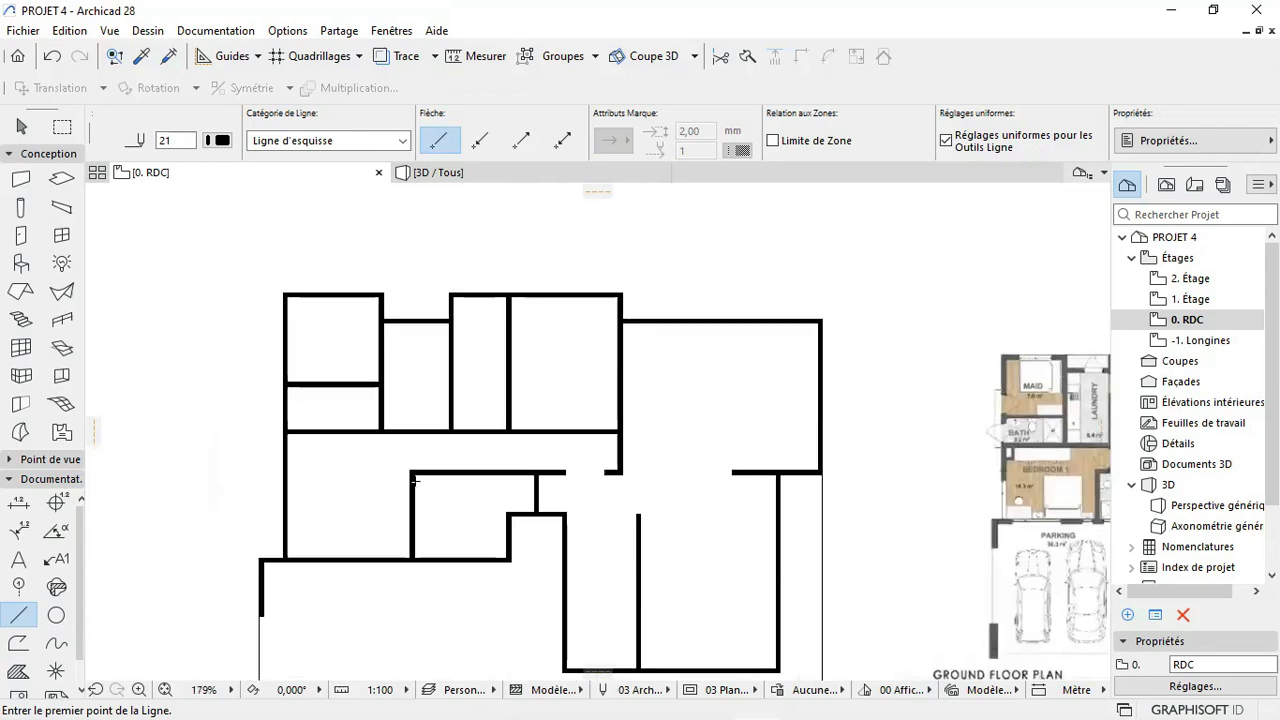
scroll(470, 500, down, 2)
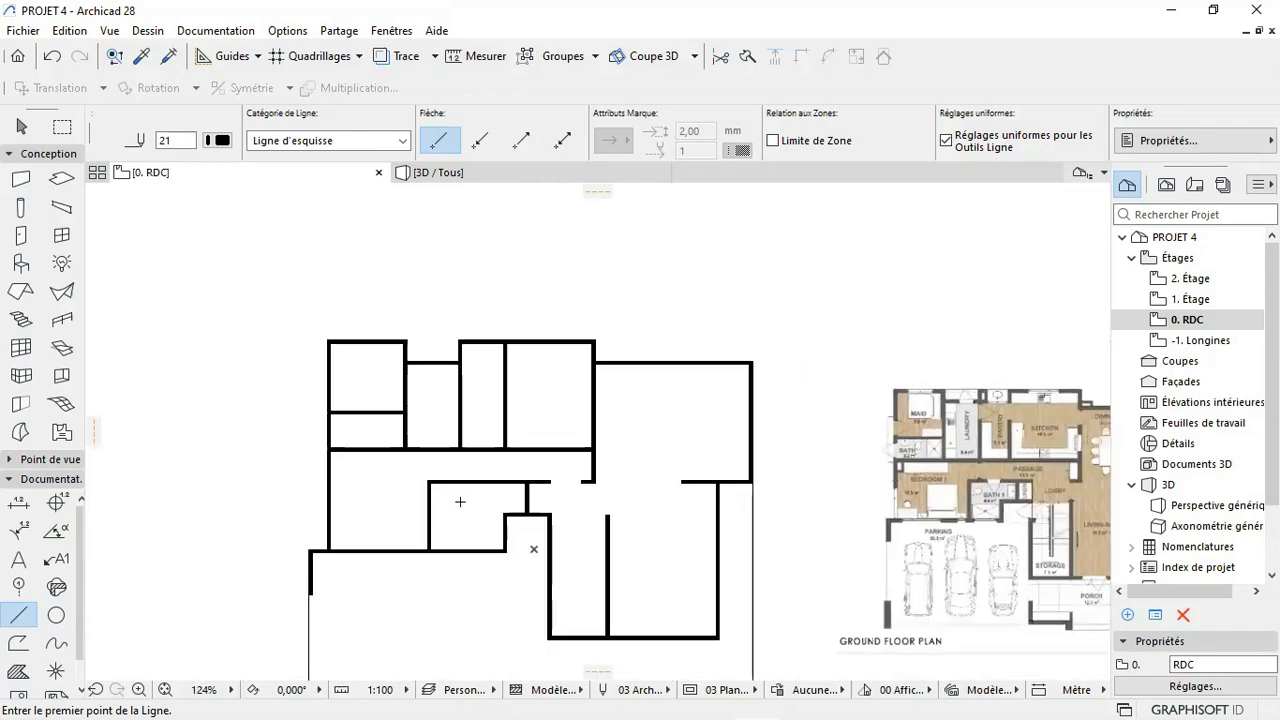
scroll(505, 495, down, 6)
scroll(497, 612, up, 6)
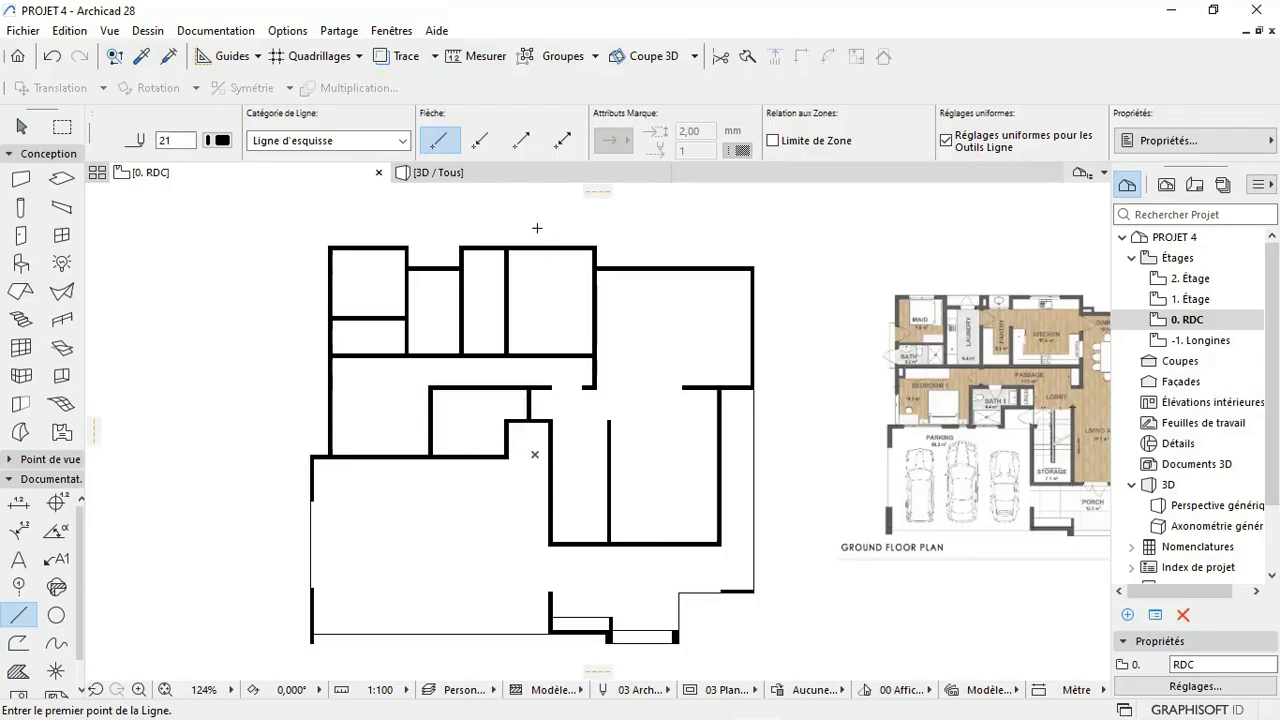
Step: Try to show all elements in the 3D view and fit them to the window, and return to the floor plan
click(494, 176)
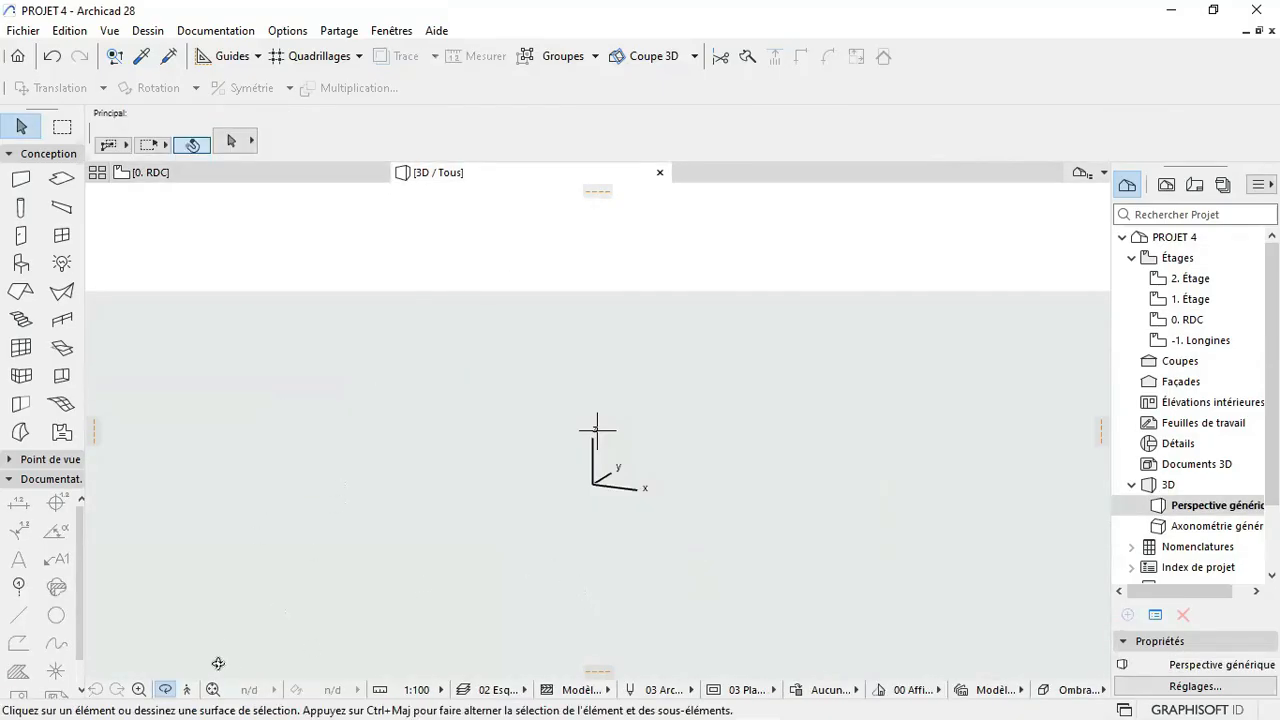
right_click(410, 436)
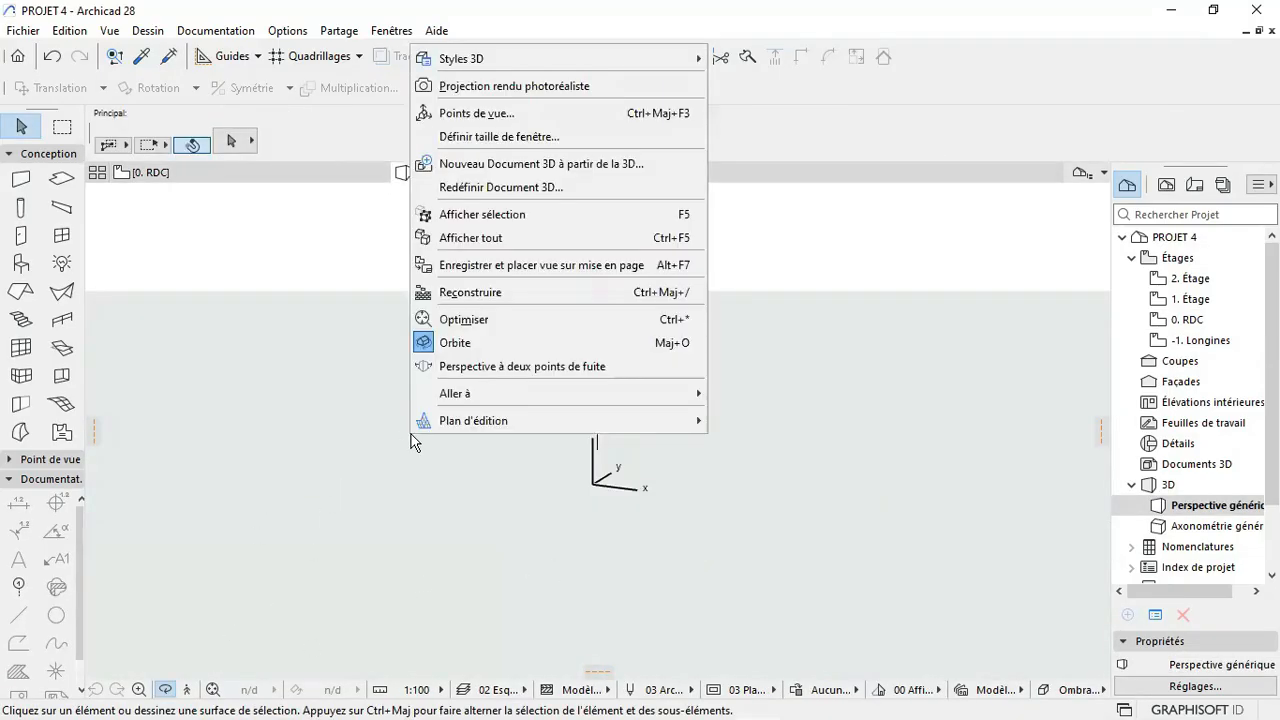
click(529, 237)
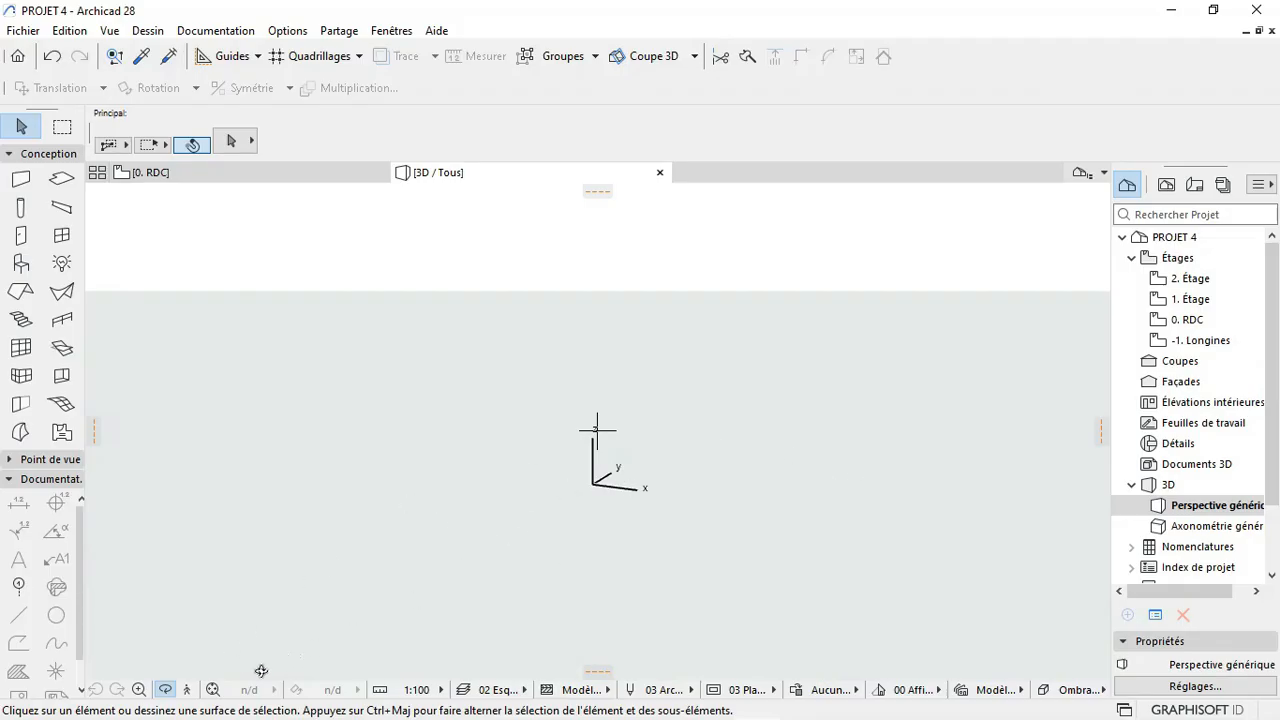
click(212, 689)
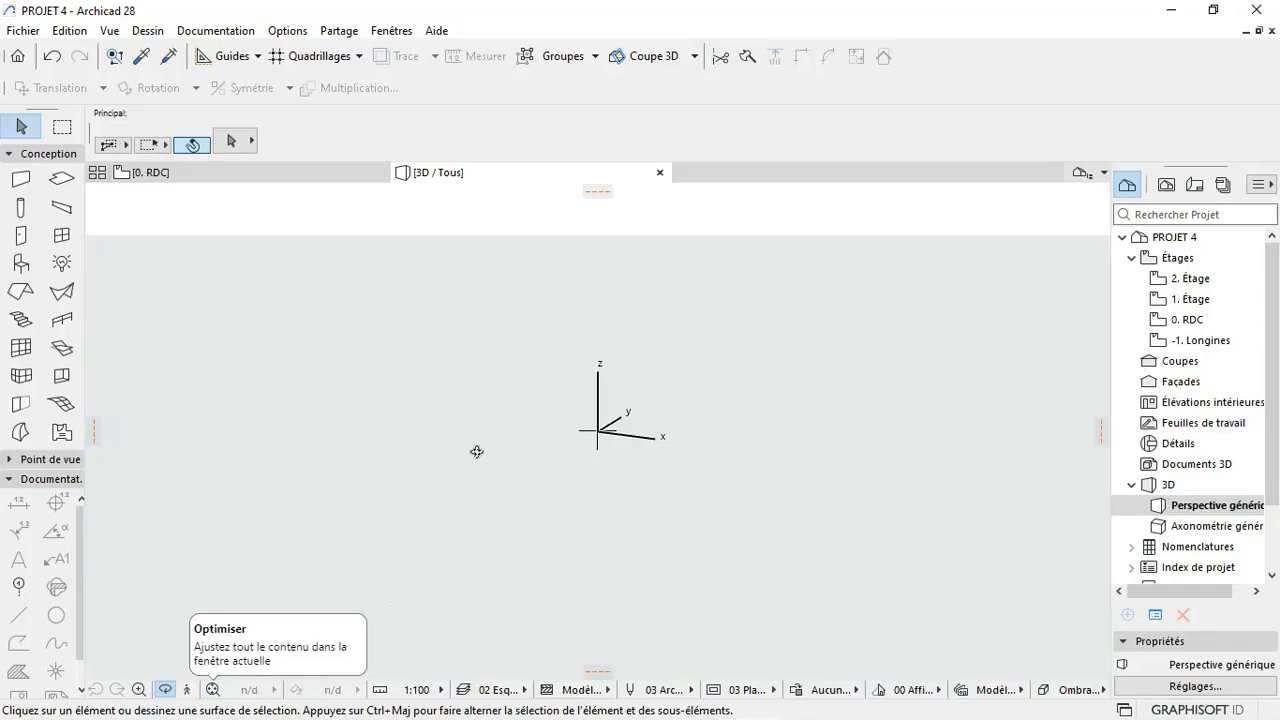
click(290, 172)
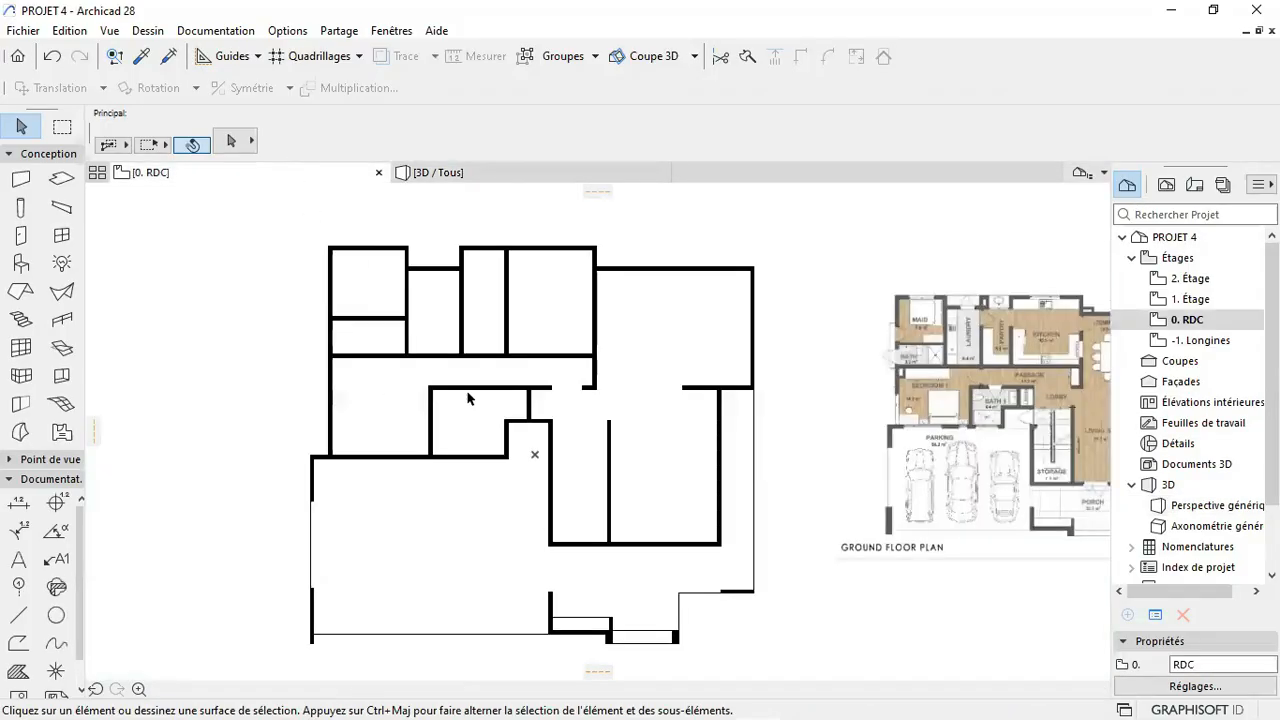
Step: Show the whole ground floor plan in 3D and examine the walls and porch columns from above and from the front
right_click(258, 376)
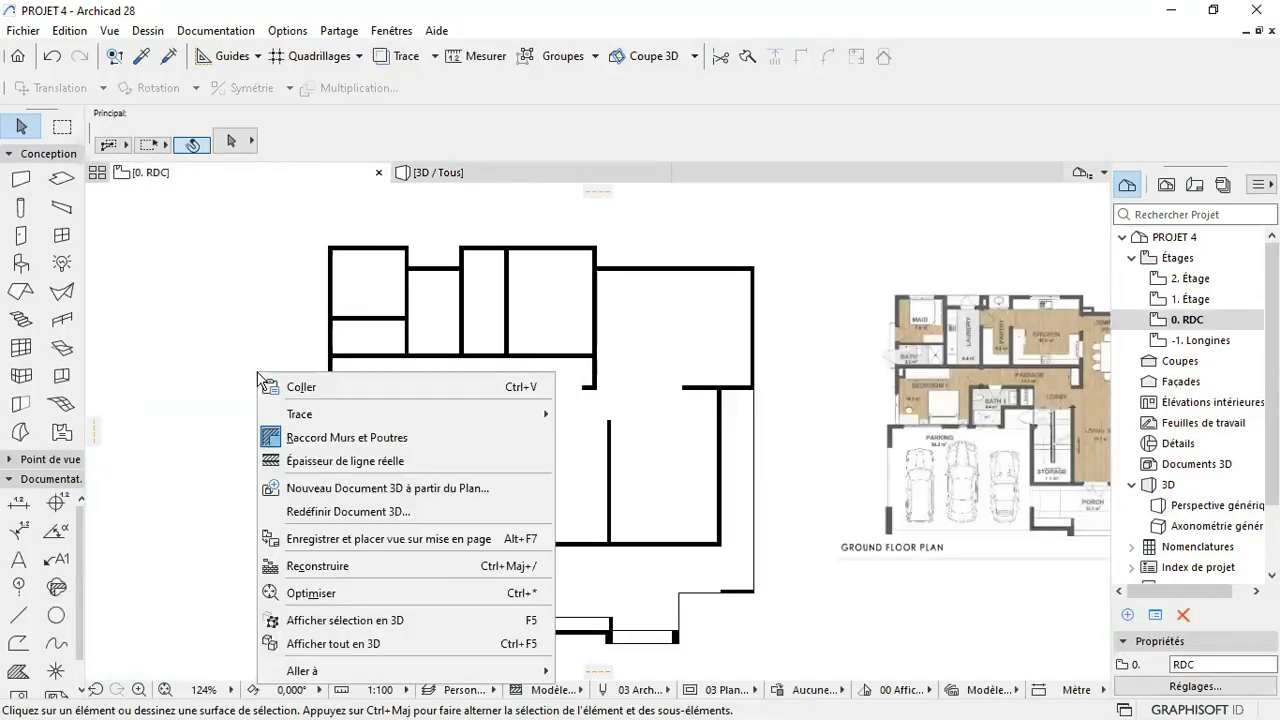
click(384, 643)
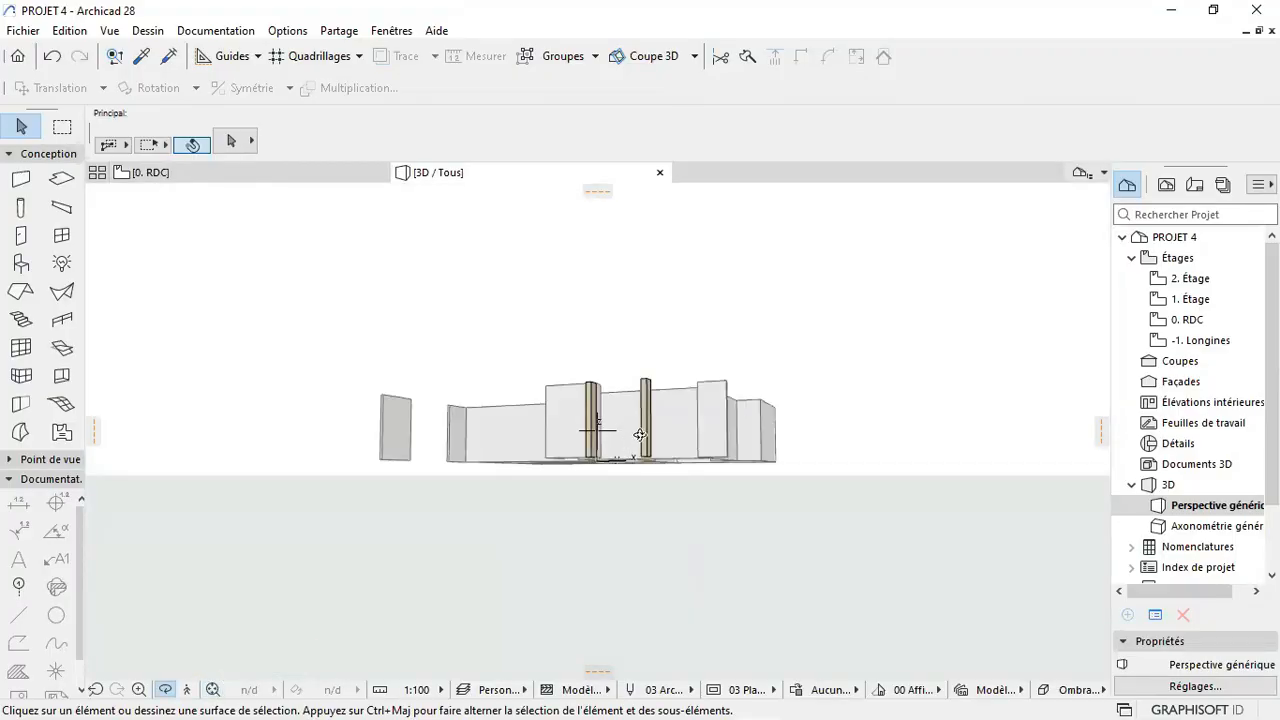
drag(640, 435, 566, 487)
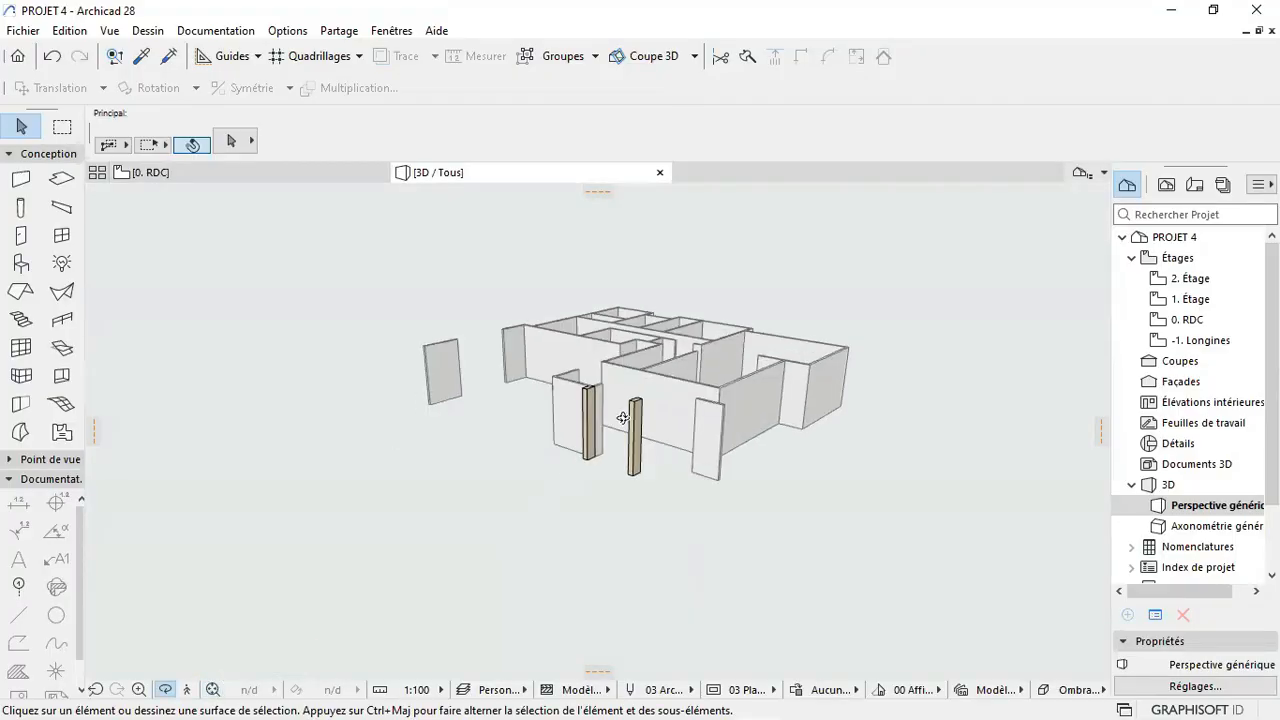
scroll(470, 505, down, 2)
scroll(732, 291, up, 2)
scroll(563, 419, up, 2)
drag(574, 530, 531, 465)
scroll(531, 465, up, 1)
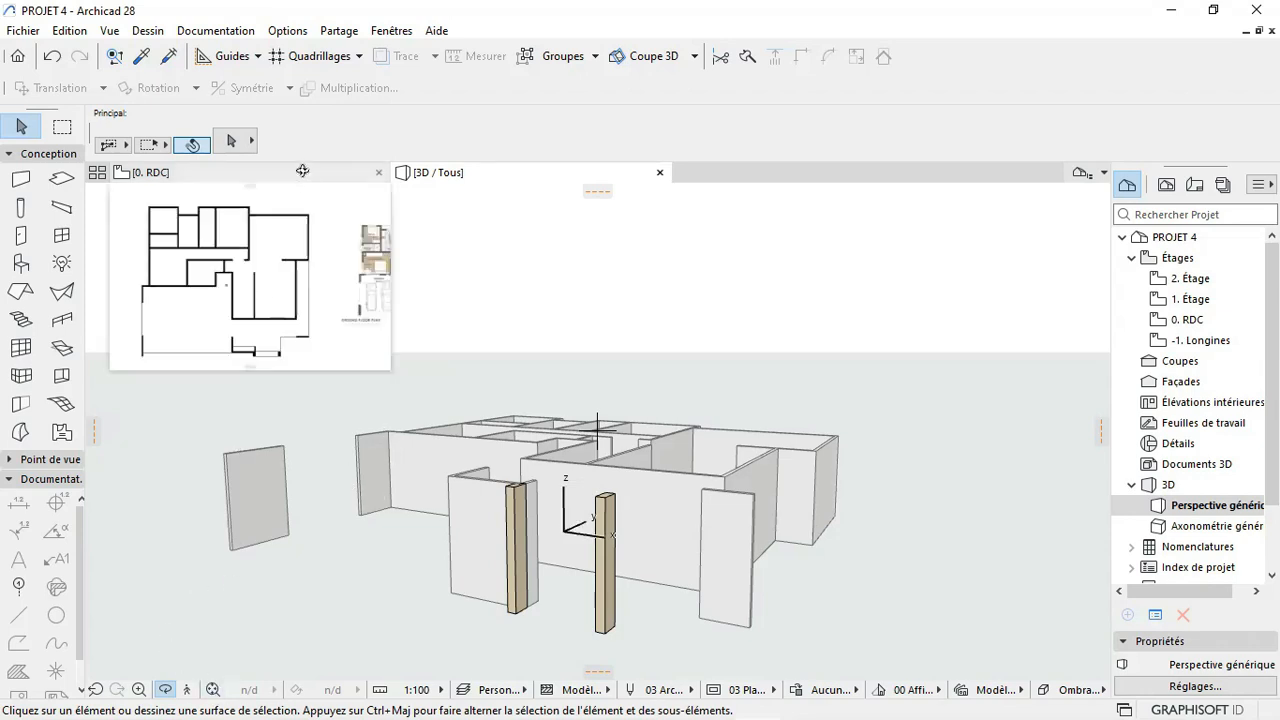
Step: Return to the 0. RDC floor plan and set the default slab structure to basic
click(304, 180)
scroll(430, 390, down, 2)
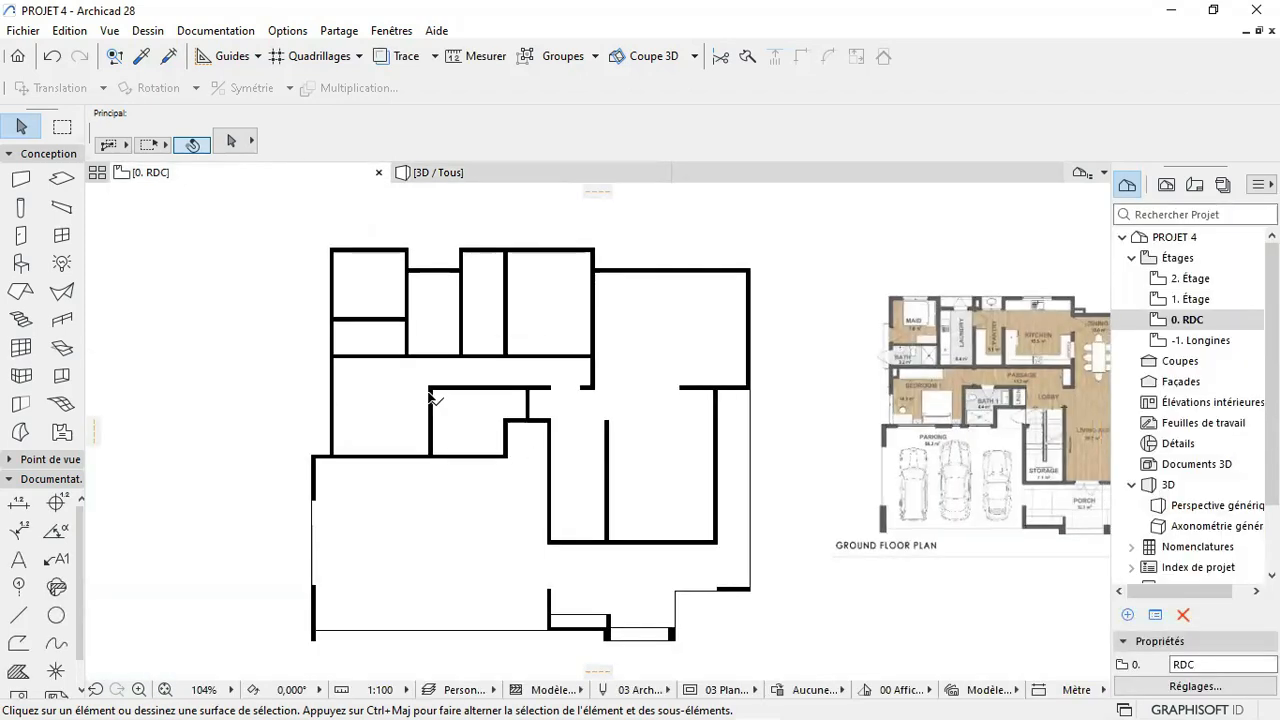
scroll(519, 355, up, 3)
scroll(529, 374, down, 1)
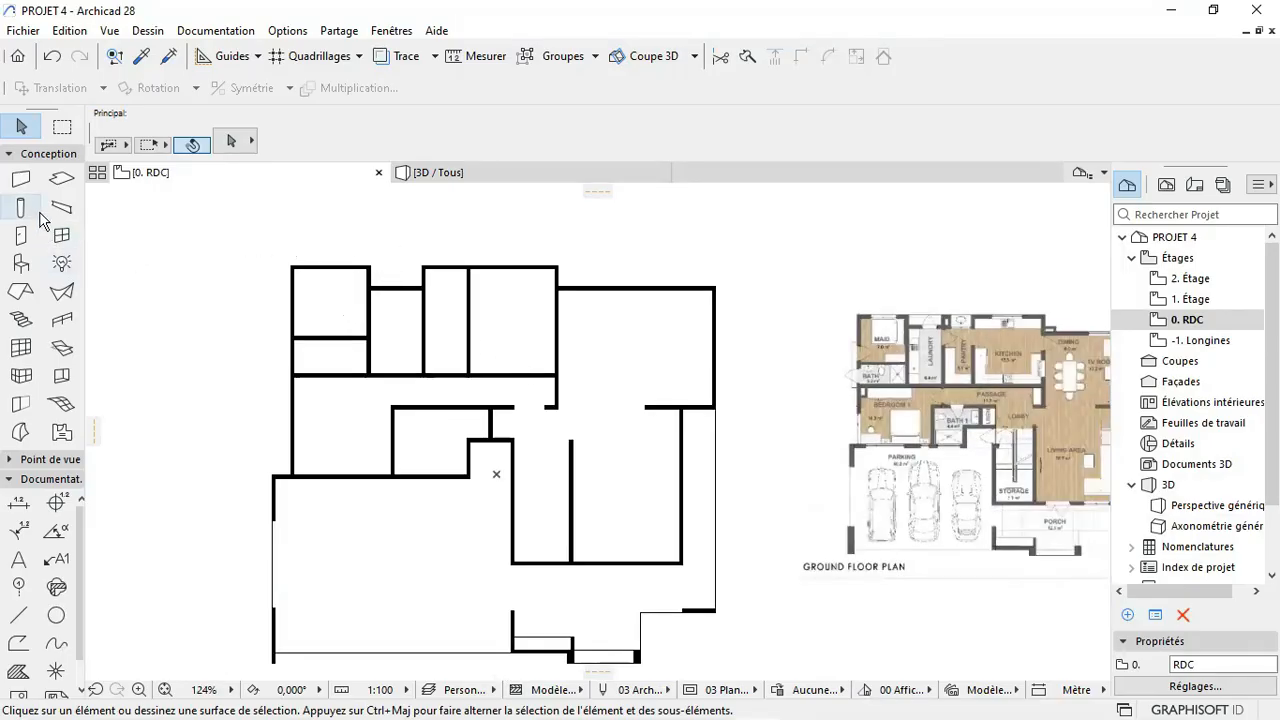
double_click(62, 180)
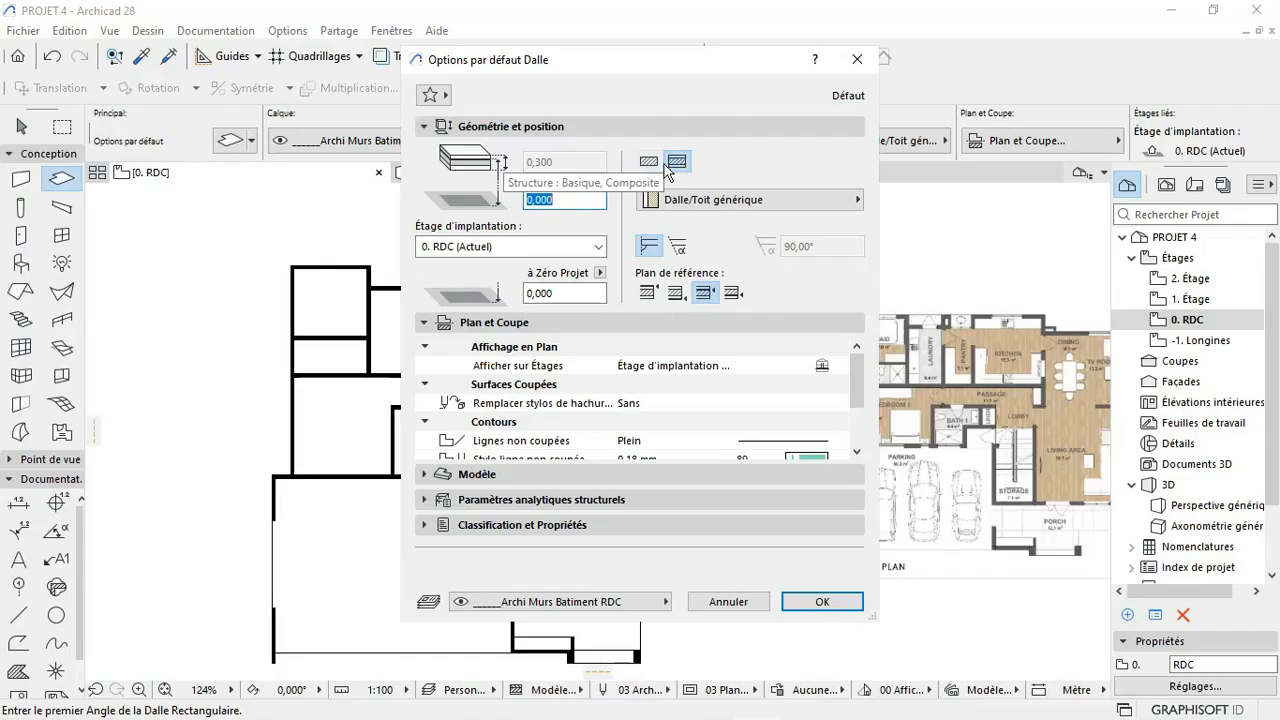
click(648, 161)
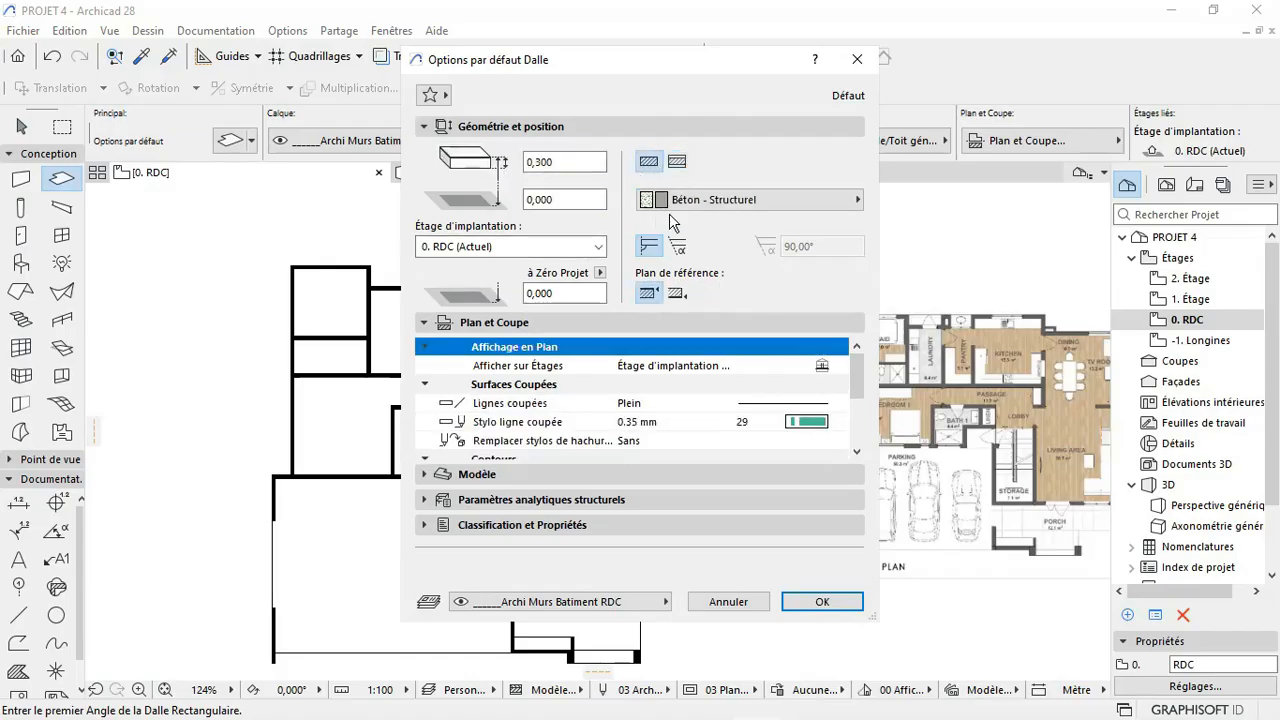
Step: Set the default slab's building material to Béton from the Remplissage externe category
click(703, 200)
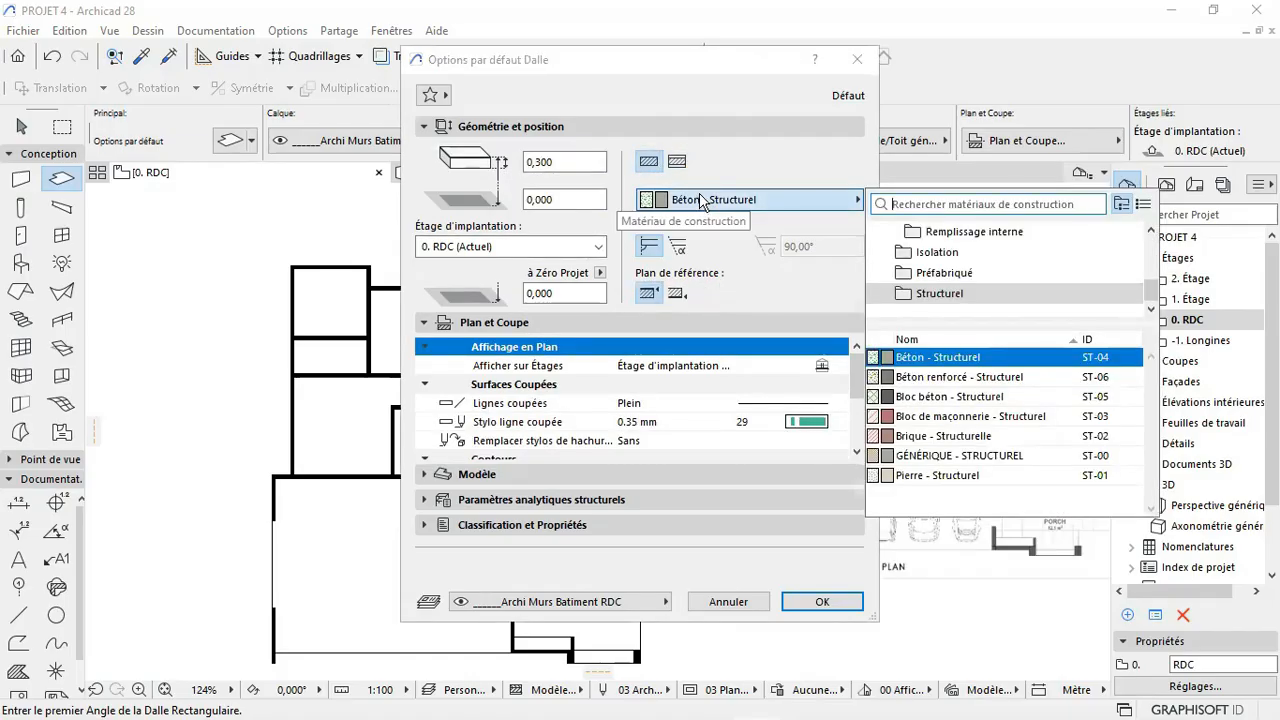
mouse_move(910, 368)
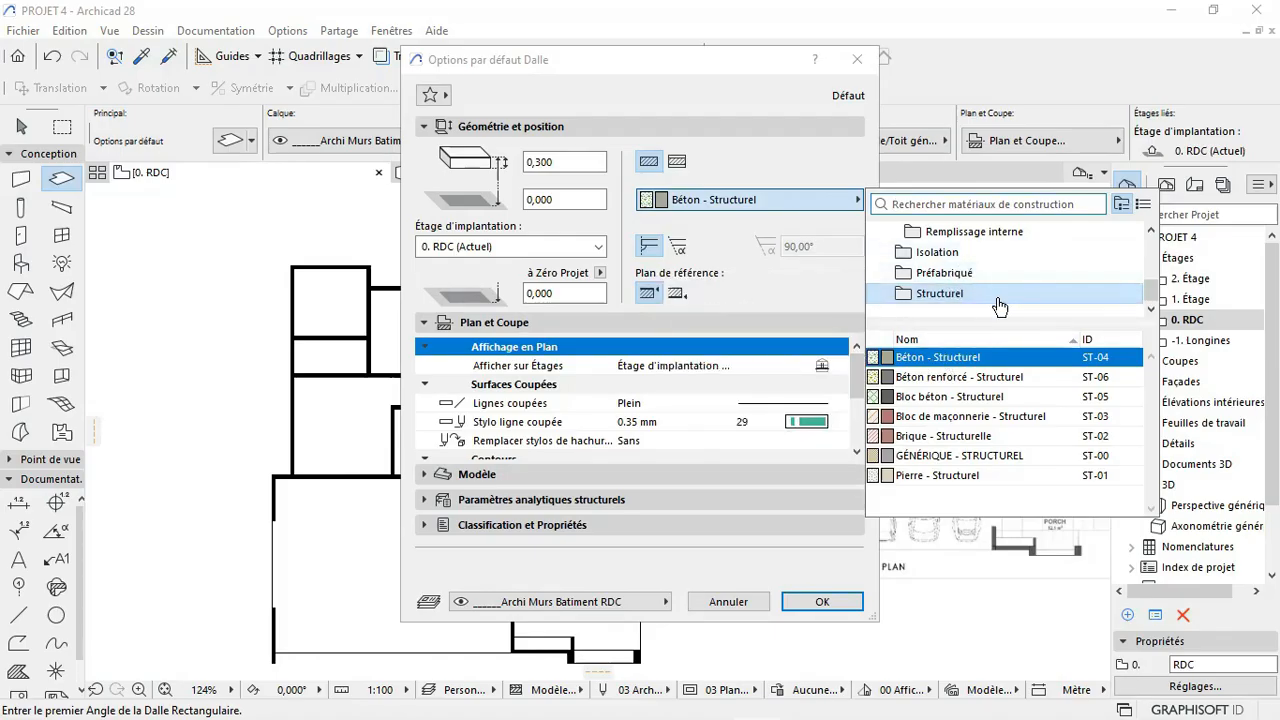
scroll(980, 285, up, 1)
scroll(980, 285, up, 2)
click(960, 255)
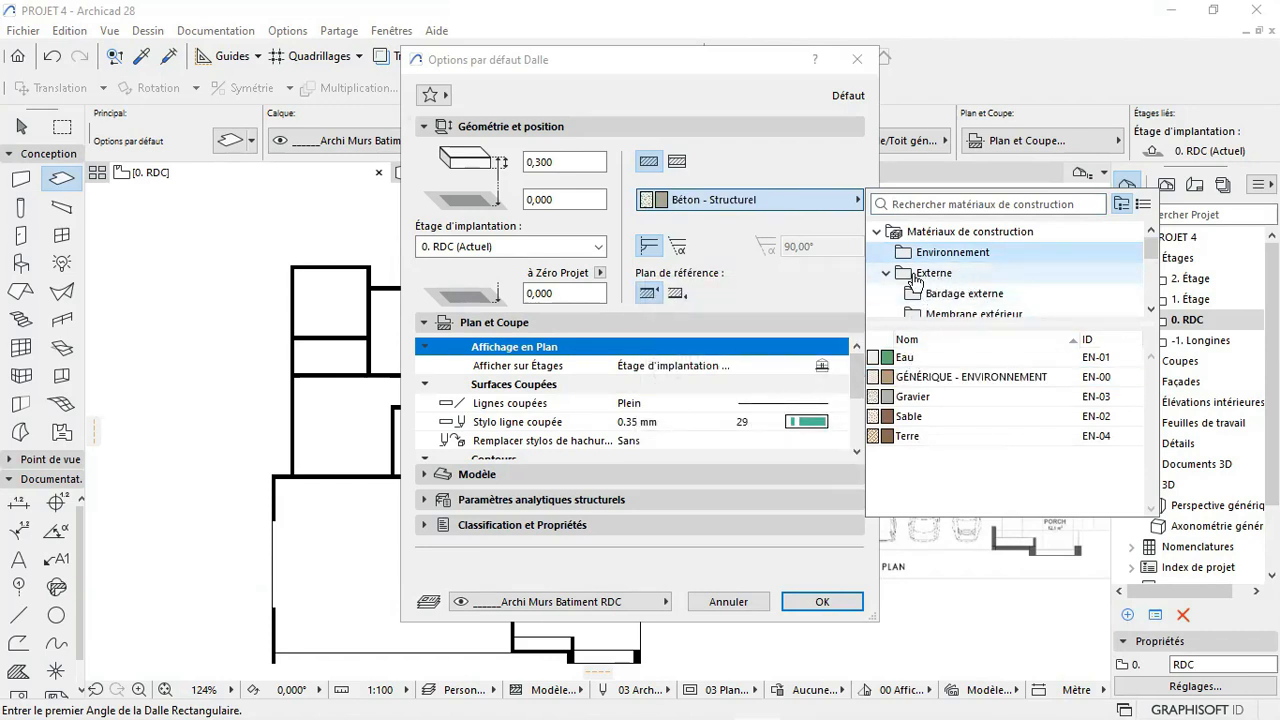
scroll(930, 285, down, 1)
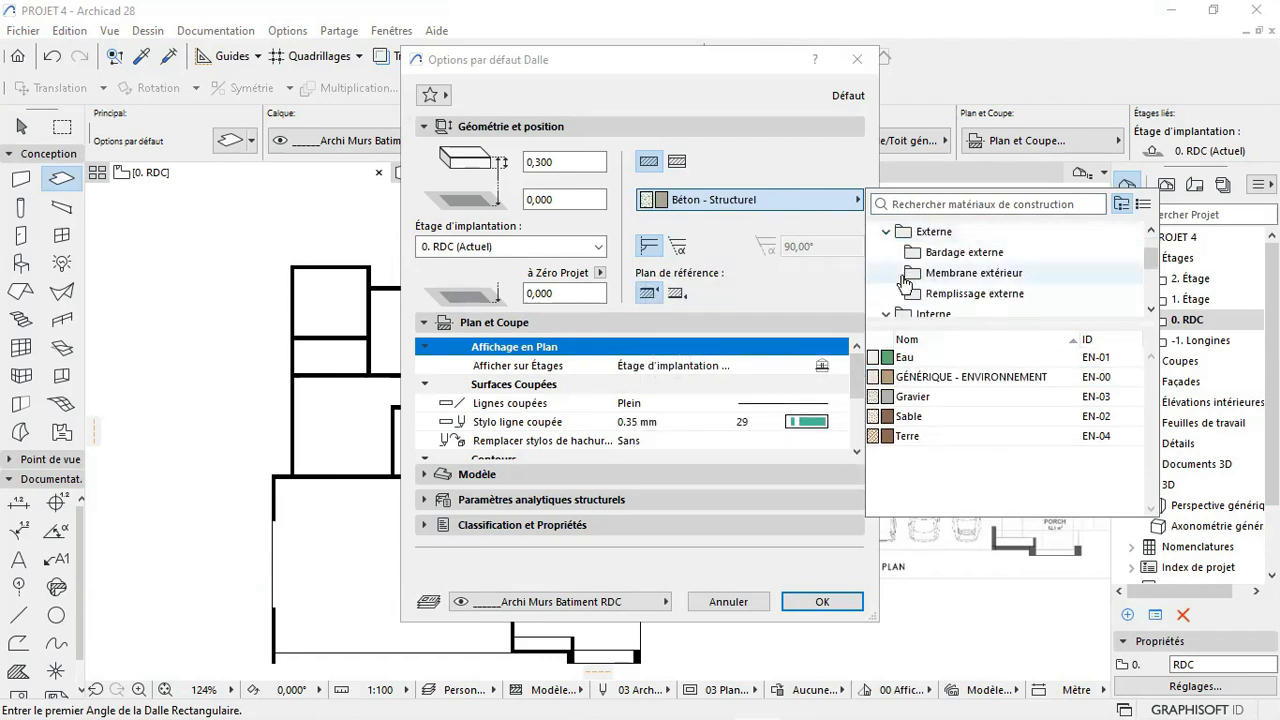
click(975, 258)
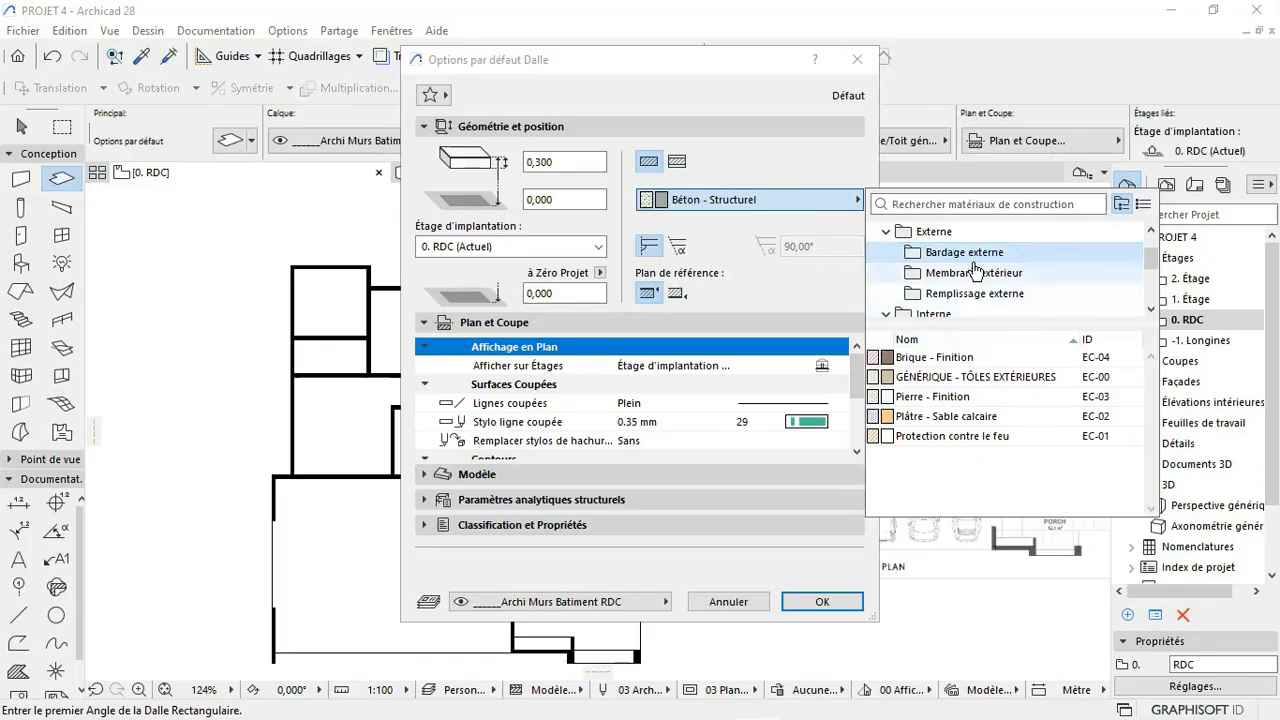
click(975, 275)
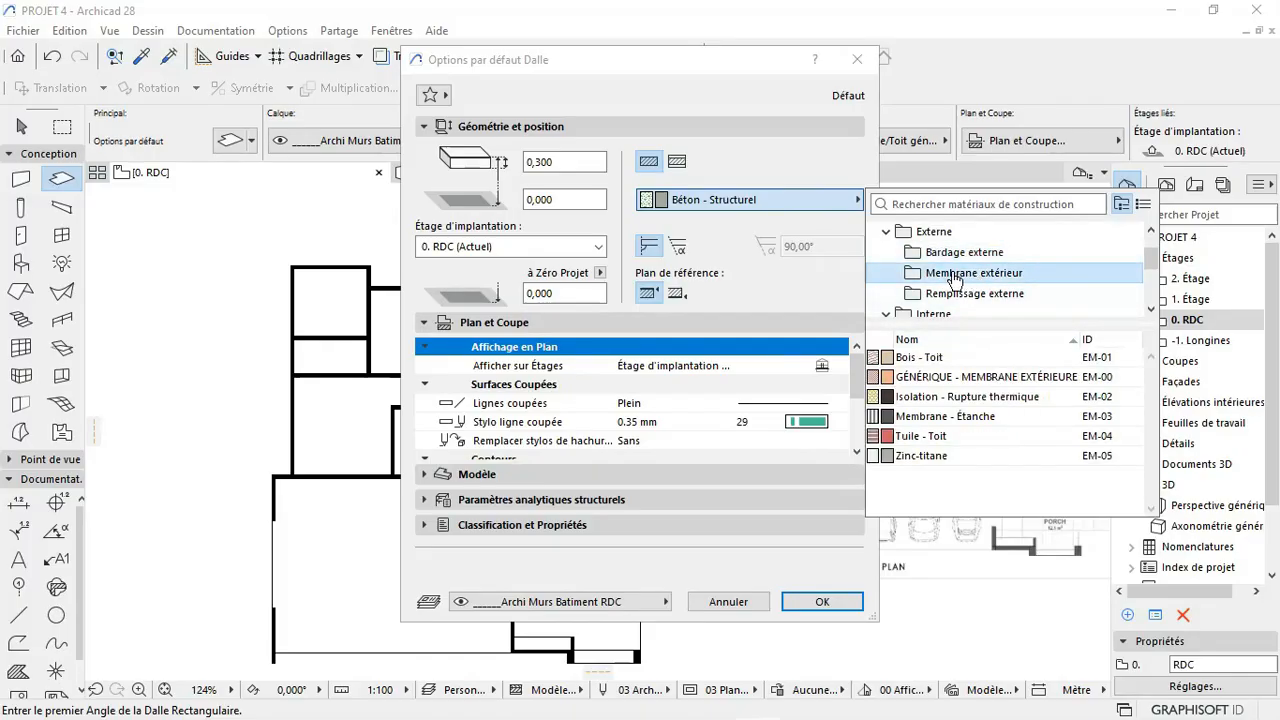
scroll(955, 280, down, 1)
click(940, 234)
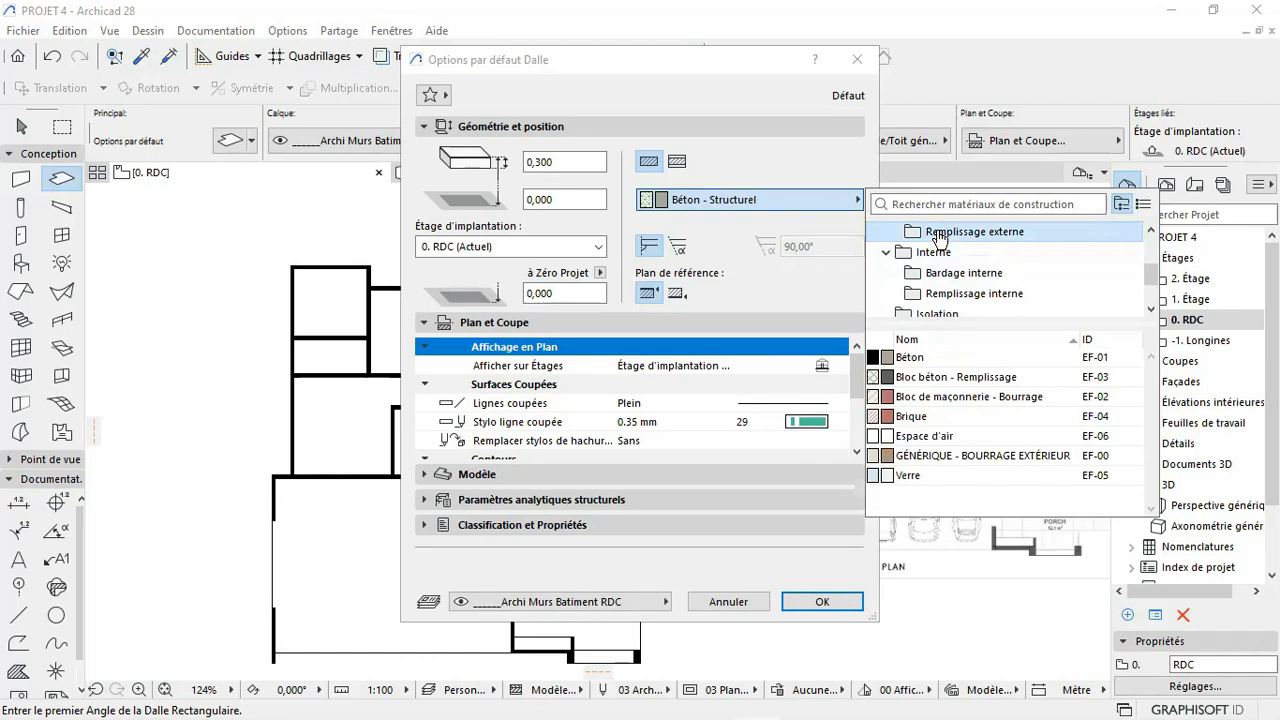
click(945, 377)
click(932, 358)
click(932, 358)
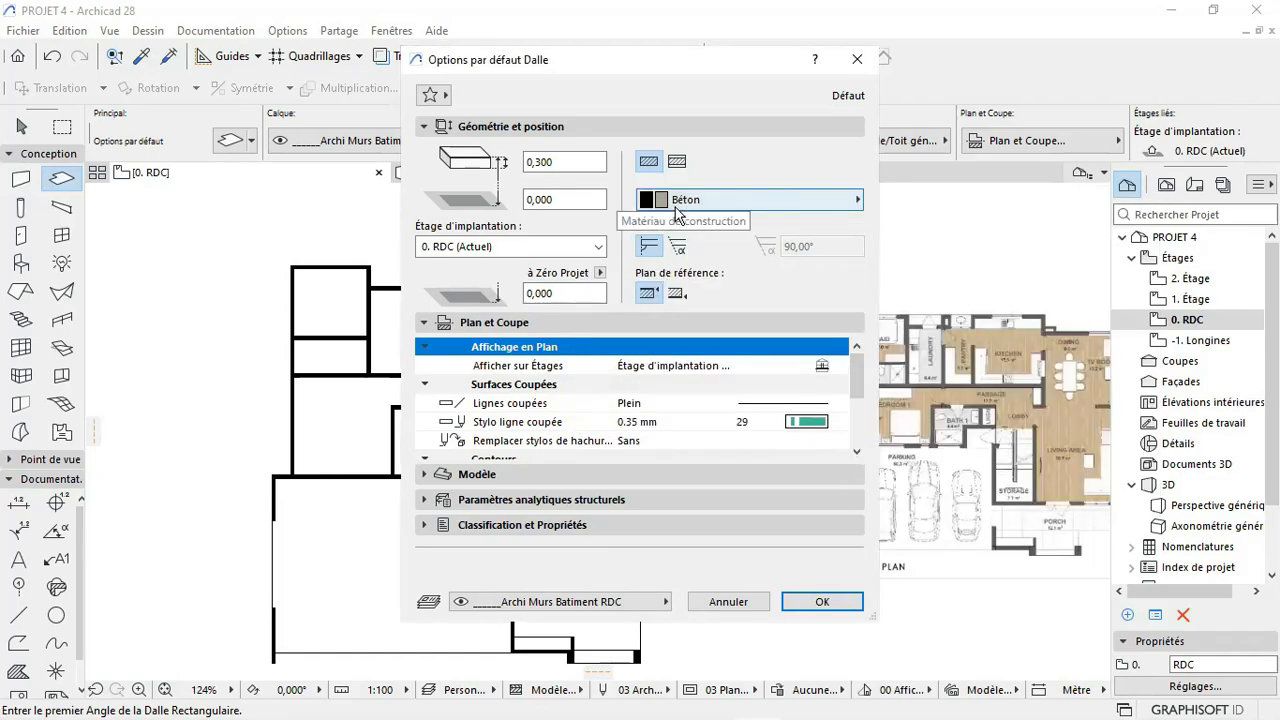
Step: Set the default slab's cut line pen to the black pen 21
click(808, 423)
click(856, 441)
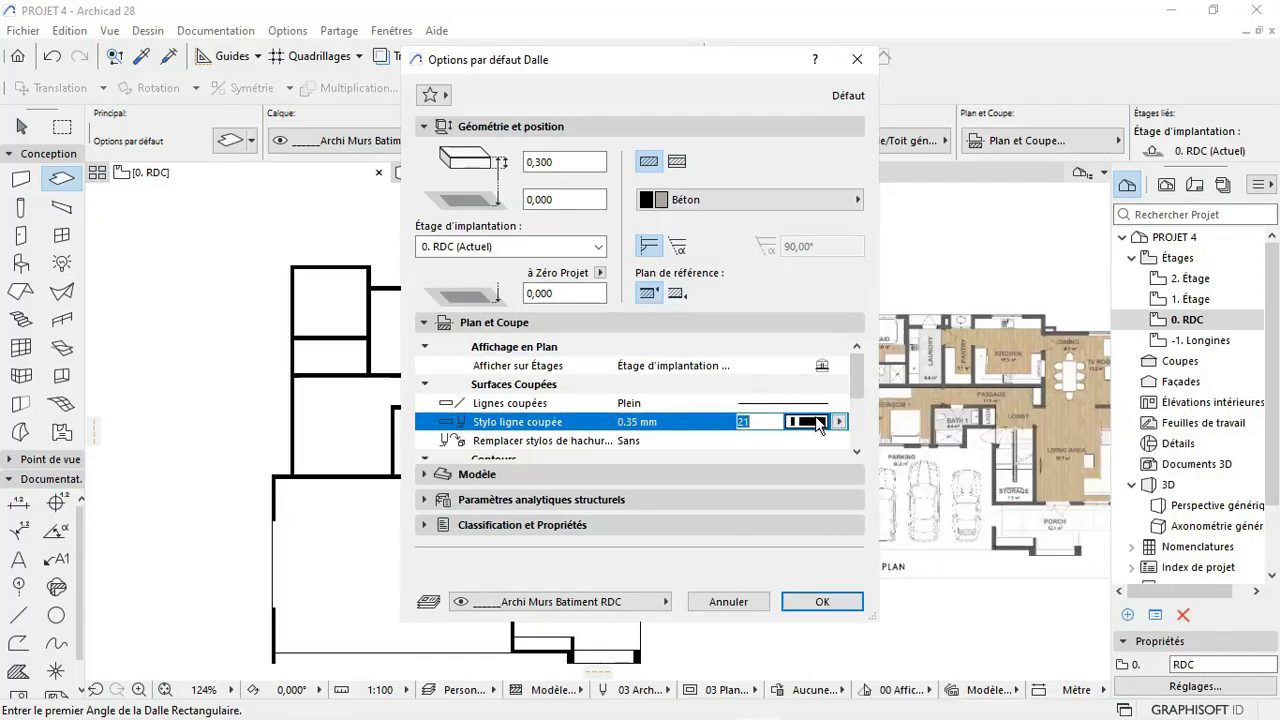
scroll(800, 398, down, 3)
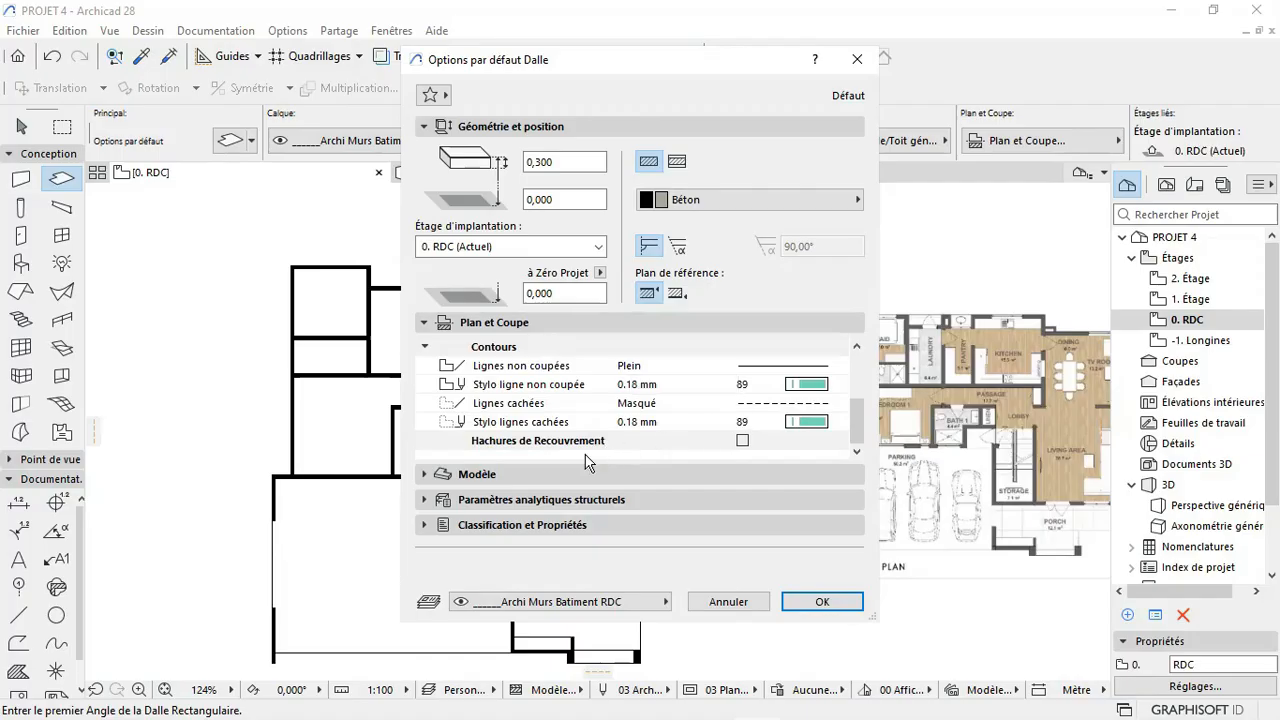
Step: Enable the surface overrides for the top, edge and bottom faces of the default slab
click(550, 474)
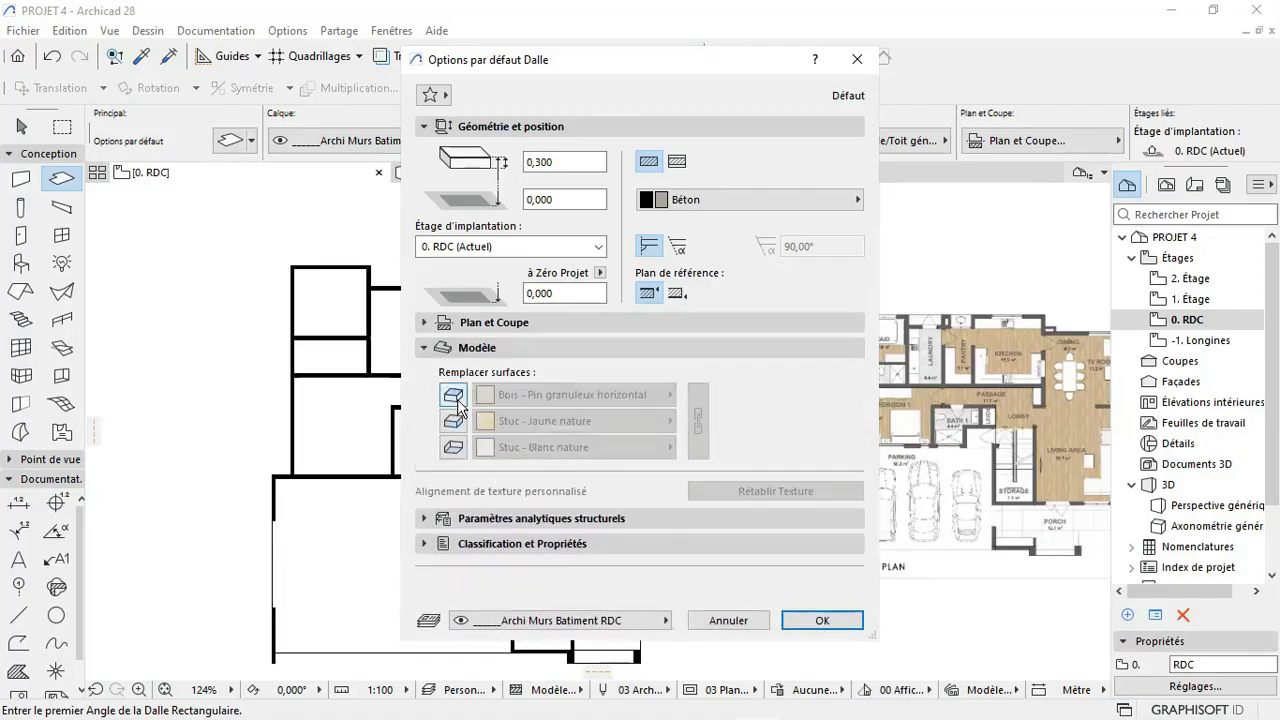
click(453, 395)
click(453, 421)
click(453, 447)
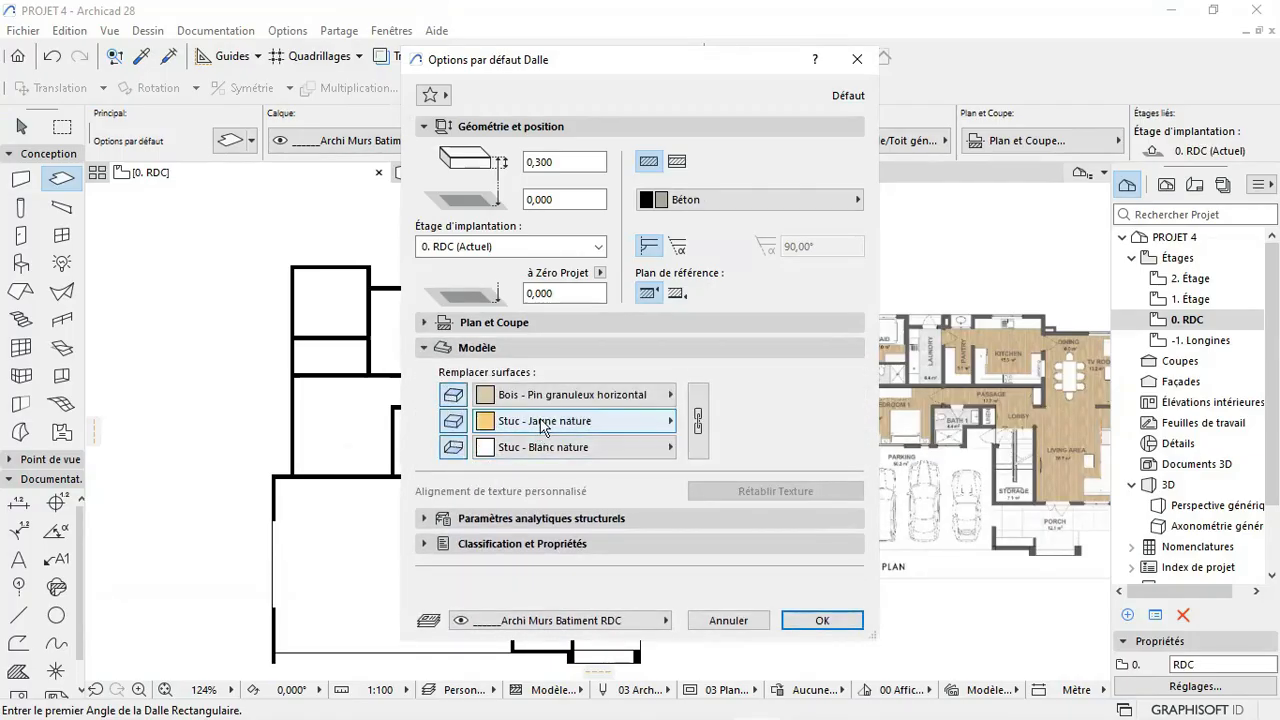
Step: Set the default slab's edge surface to Peinture - Brillante blanche
click(532, 421)
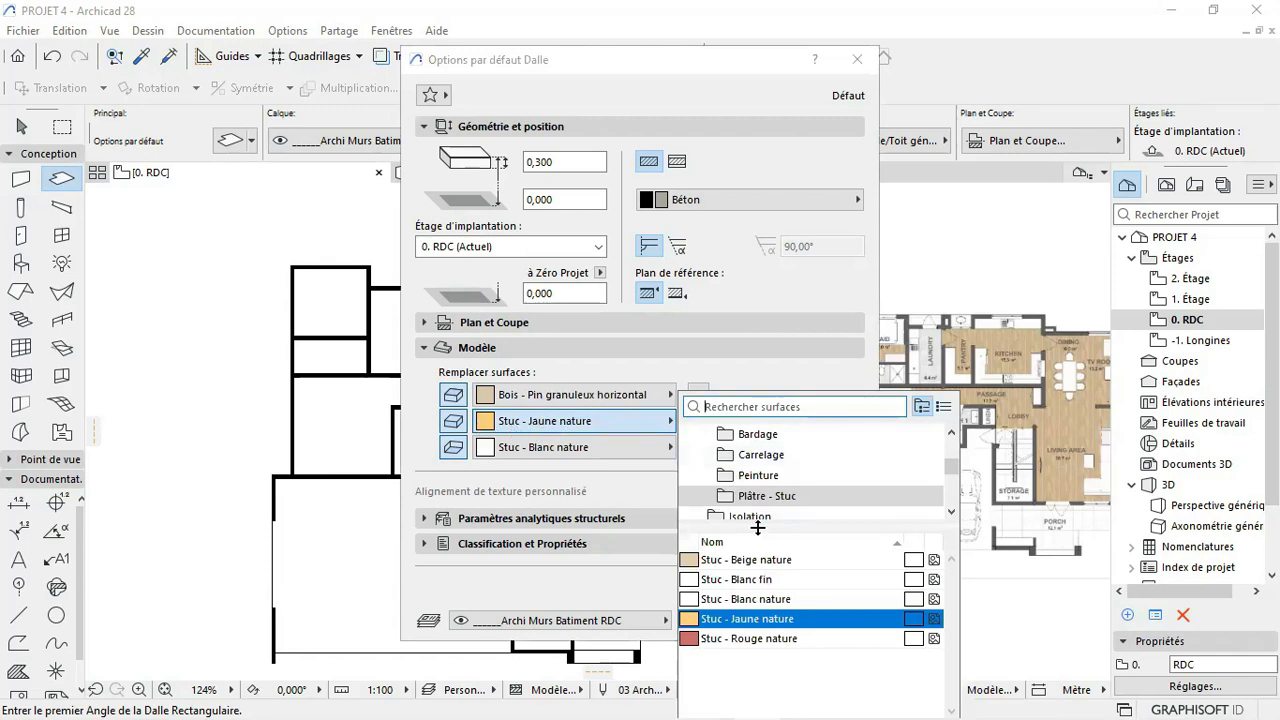
click(758, 476)
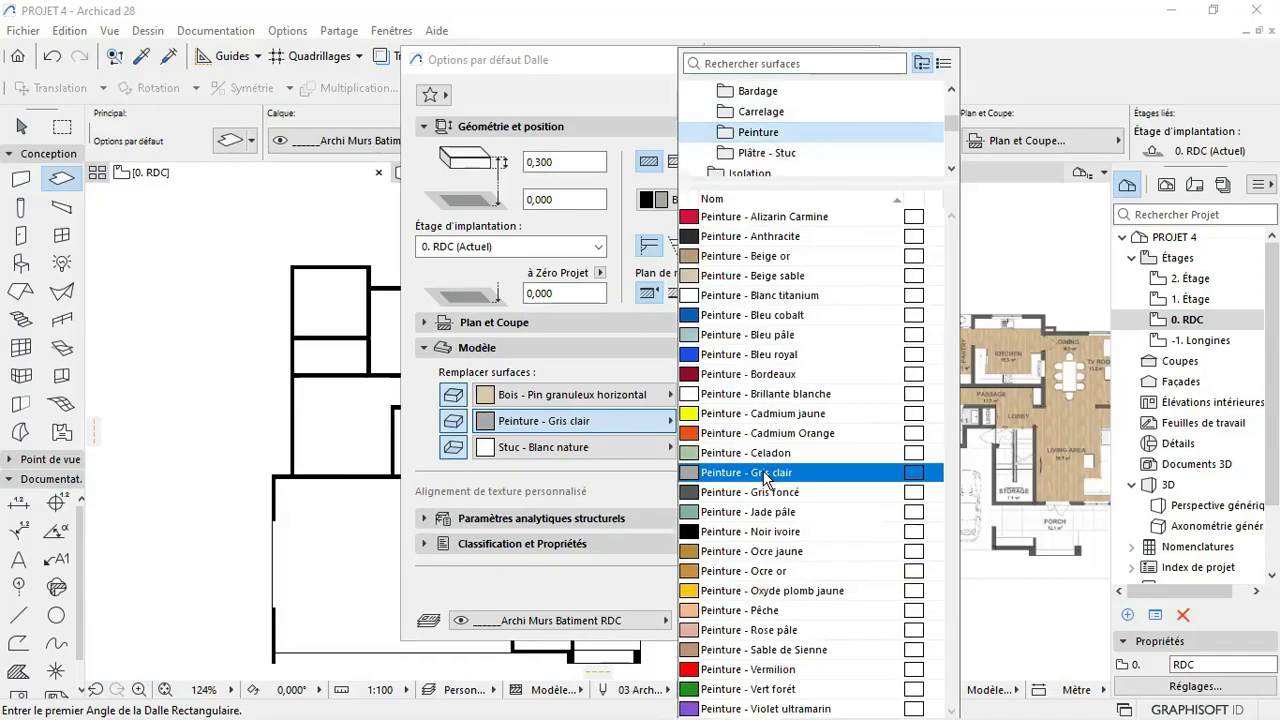
click(776, 396)
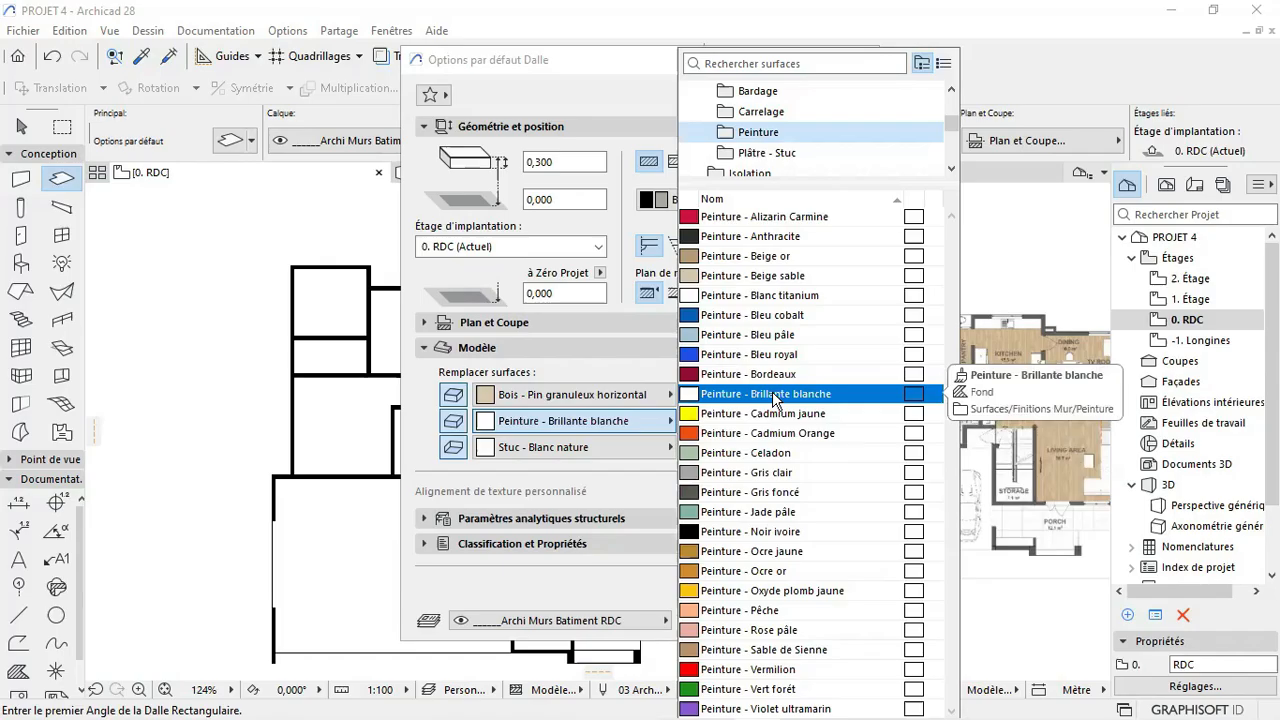
click(771, 396)
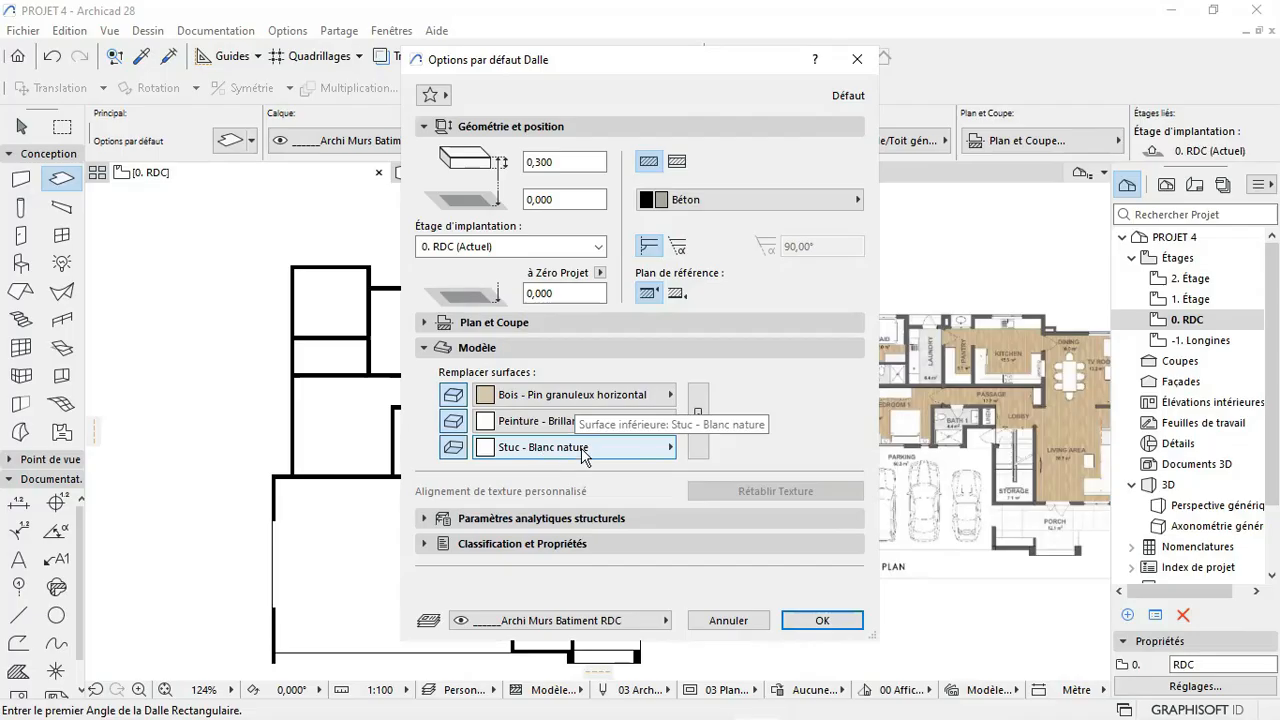
Step: Set the default slab's top surface to Carreaux - Brun clair 15x15 from the Carrelage wall finishes, and apply the slab defaults
click(557, 400)
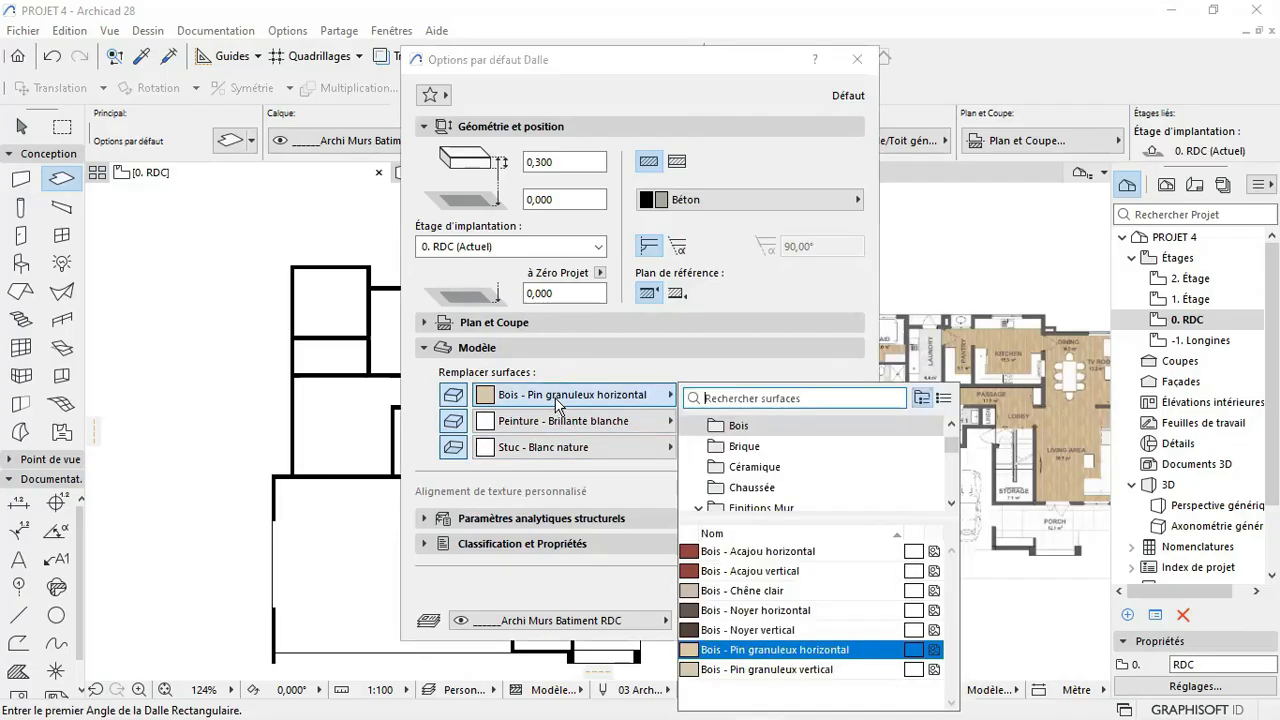
scroll(764, 488, up, 1)
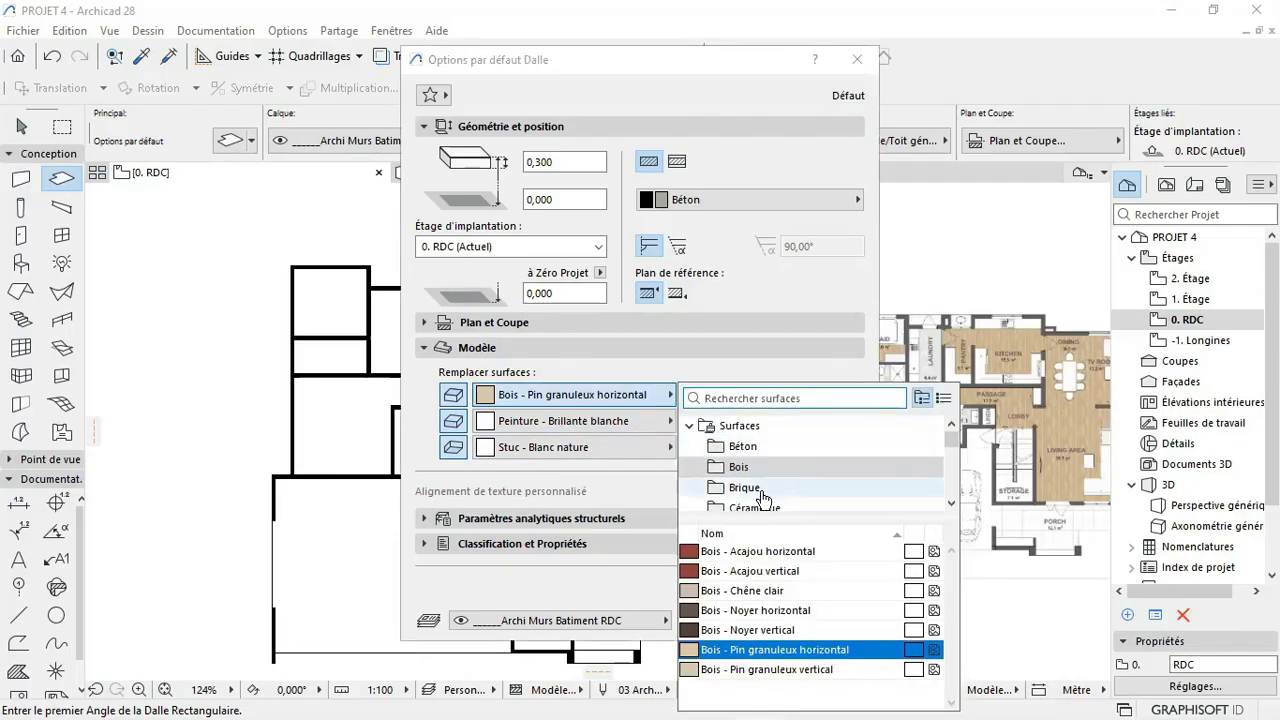
scroll(760, 490, down, 1)
click(762, 447)
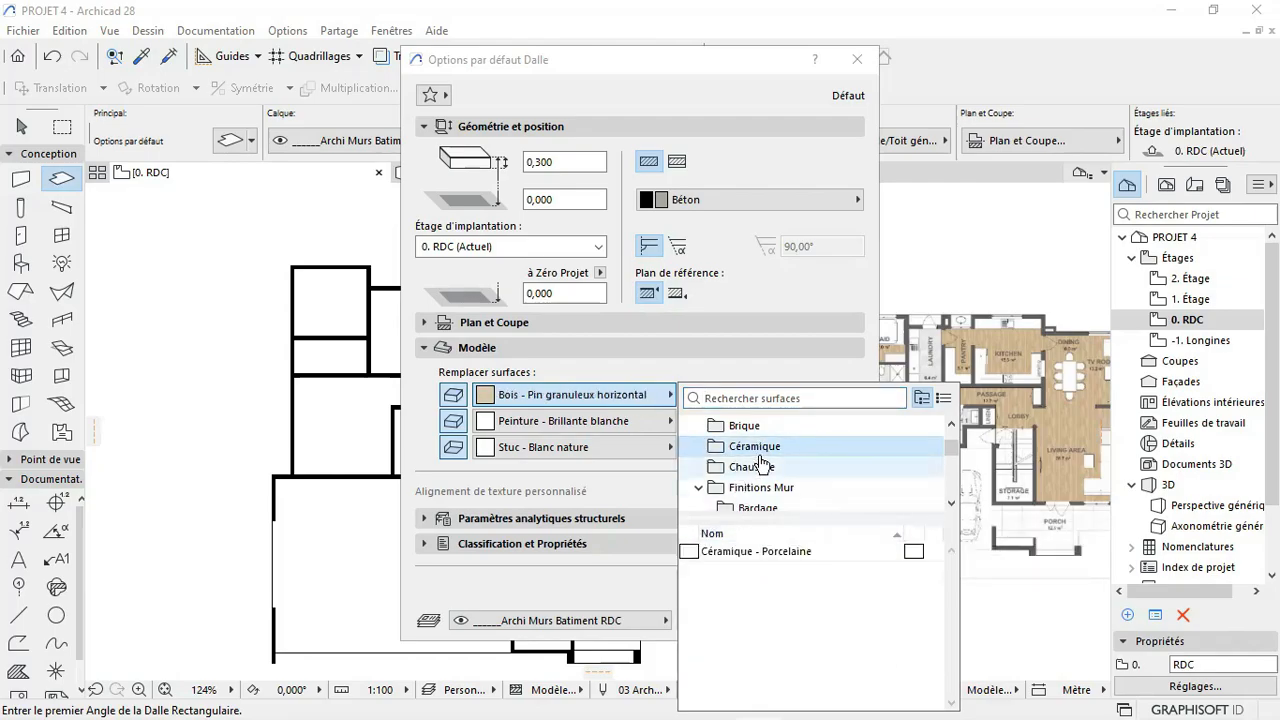
scroll(760, 463, up, 1)
scroll(757, 457, down, 2)
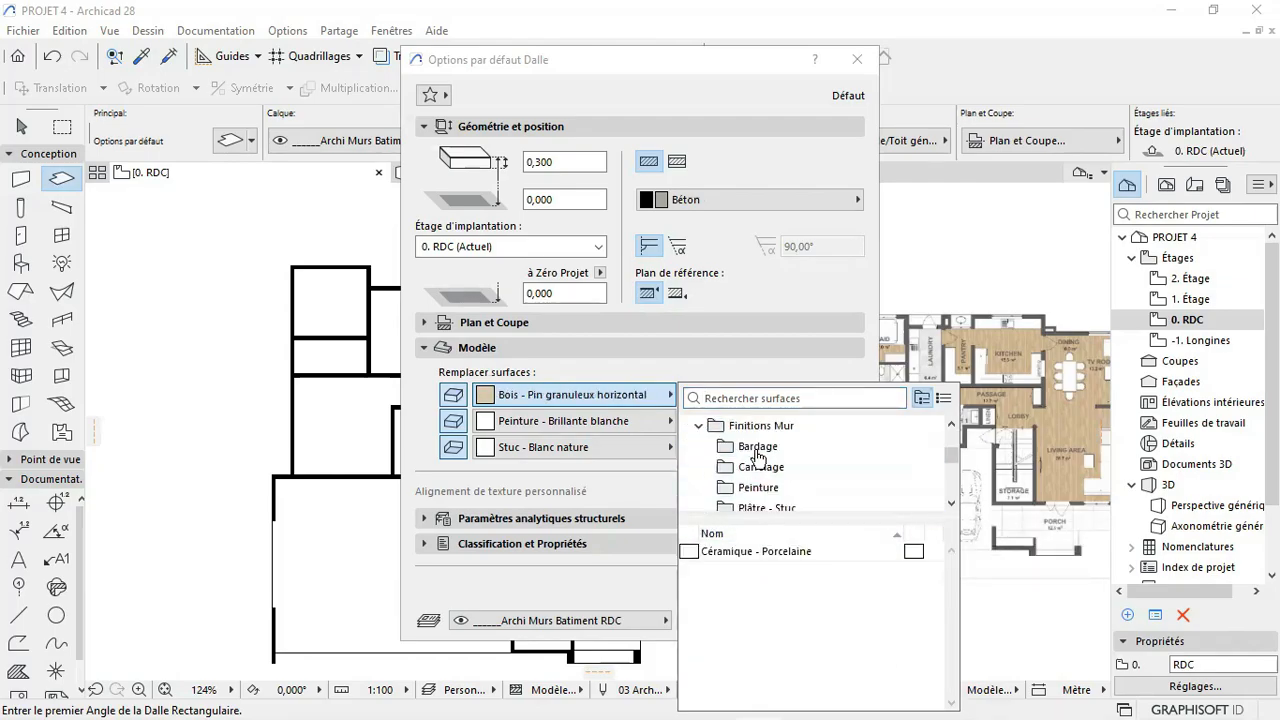
scroll(780, 490, down, 1)
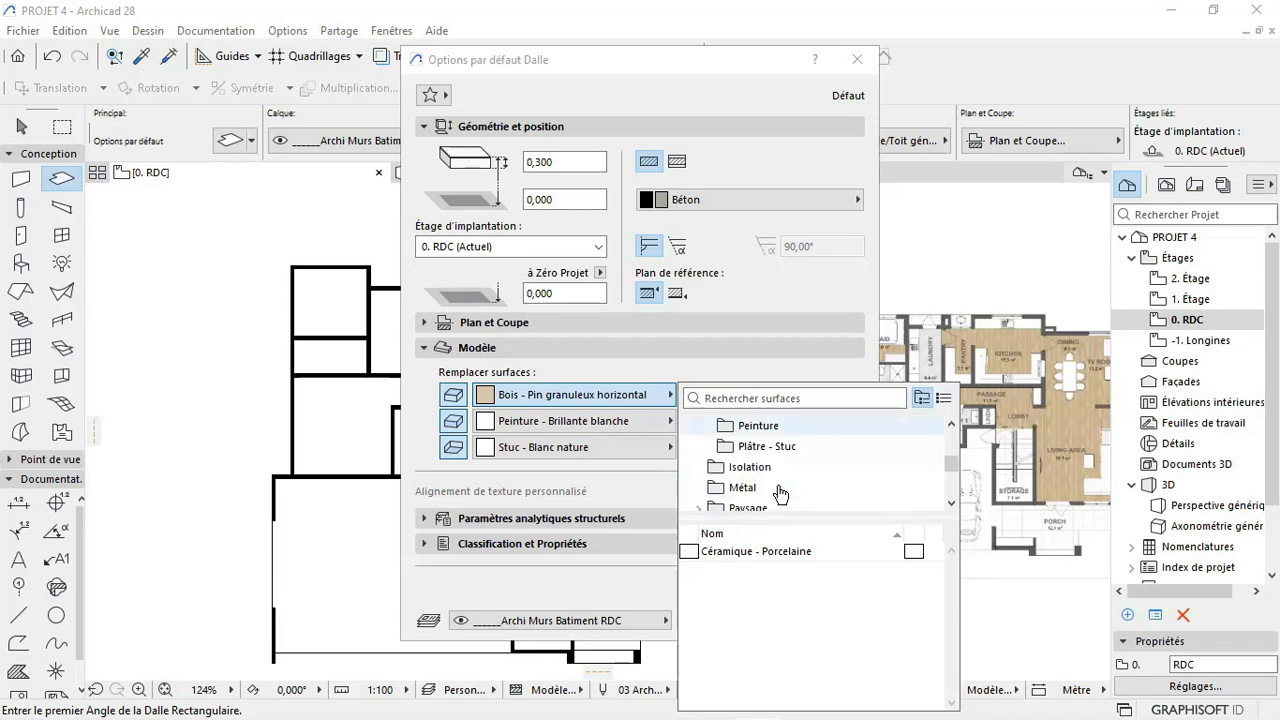
scroll(778, 490, down, 2)
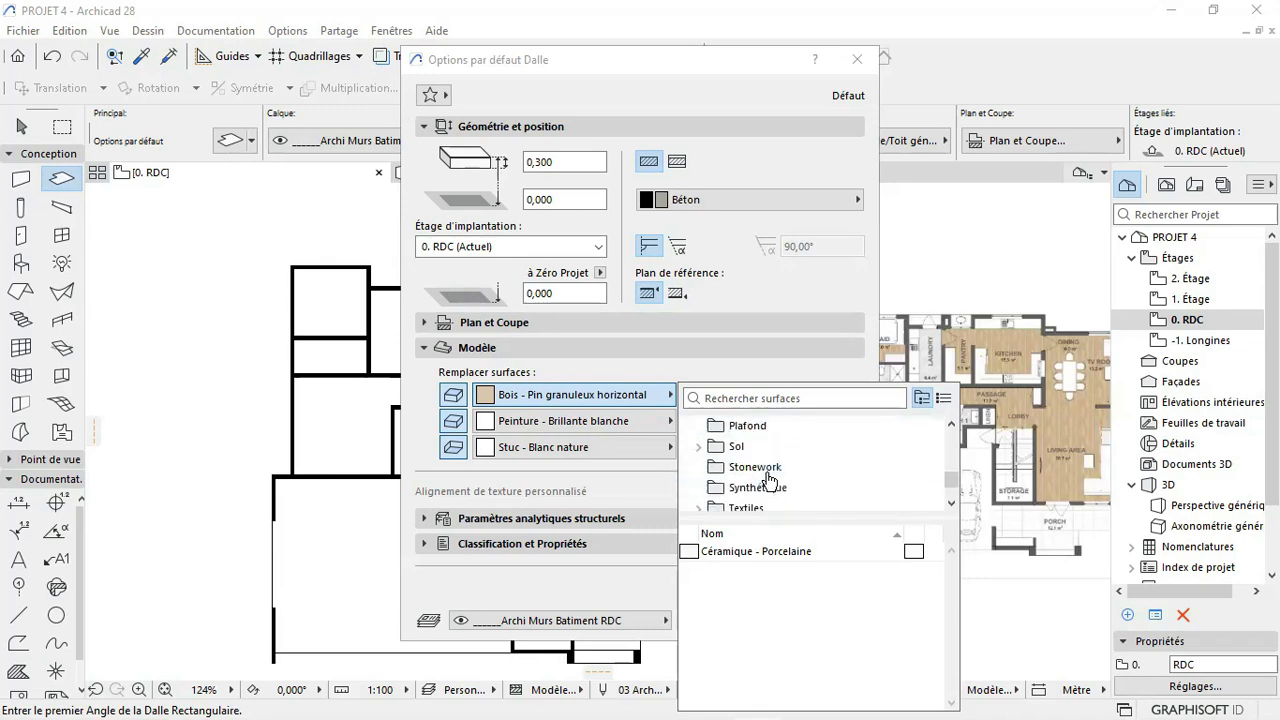
scroll(766, 483, up, 1)
scroll(760, 486, down, 1)
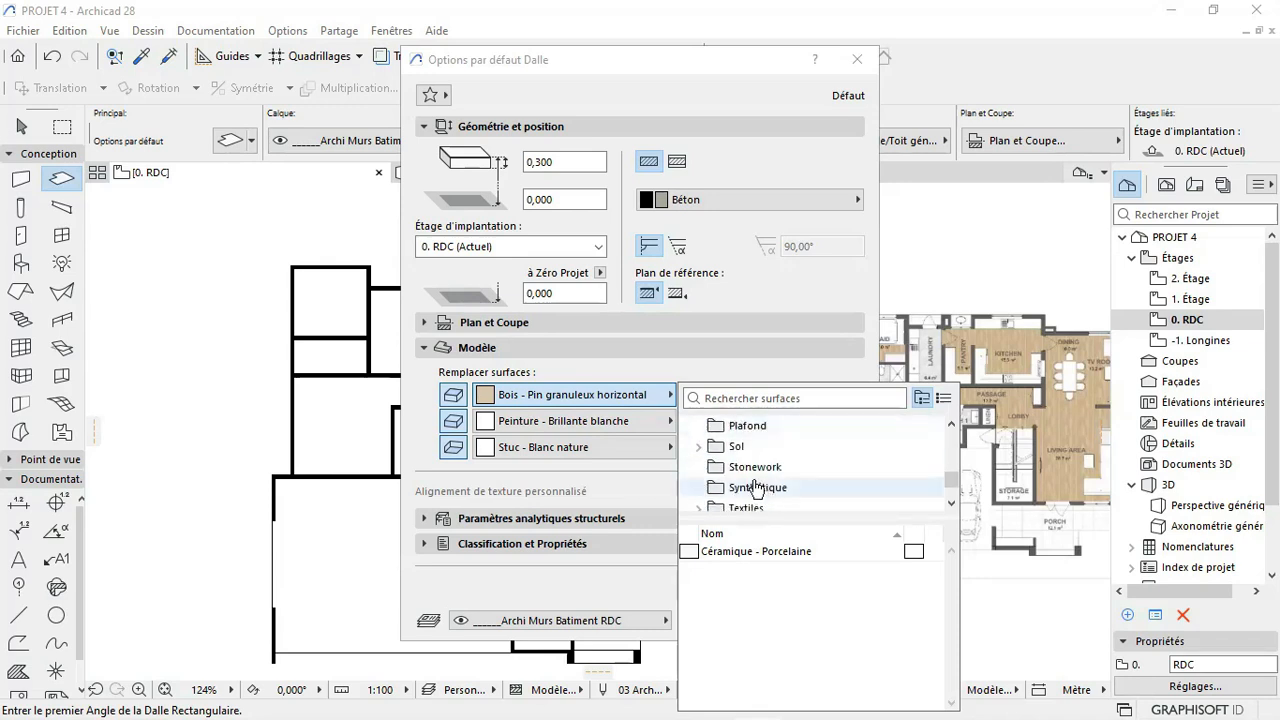
click(727, 452)
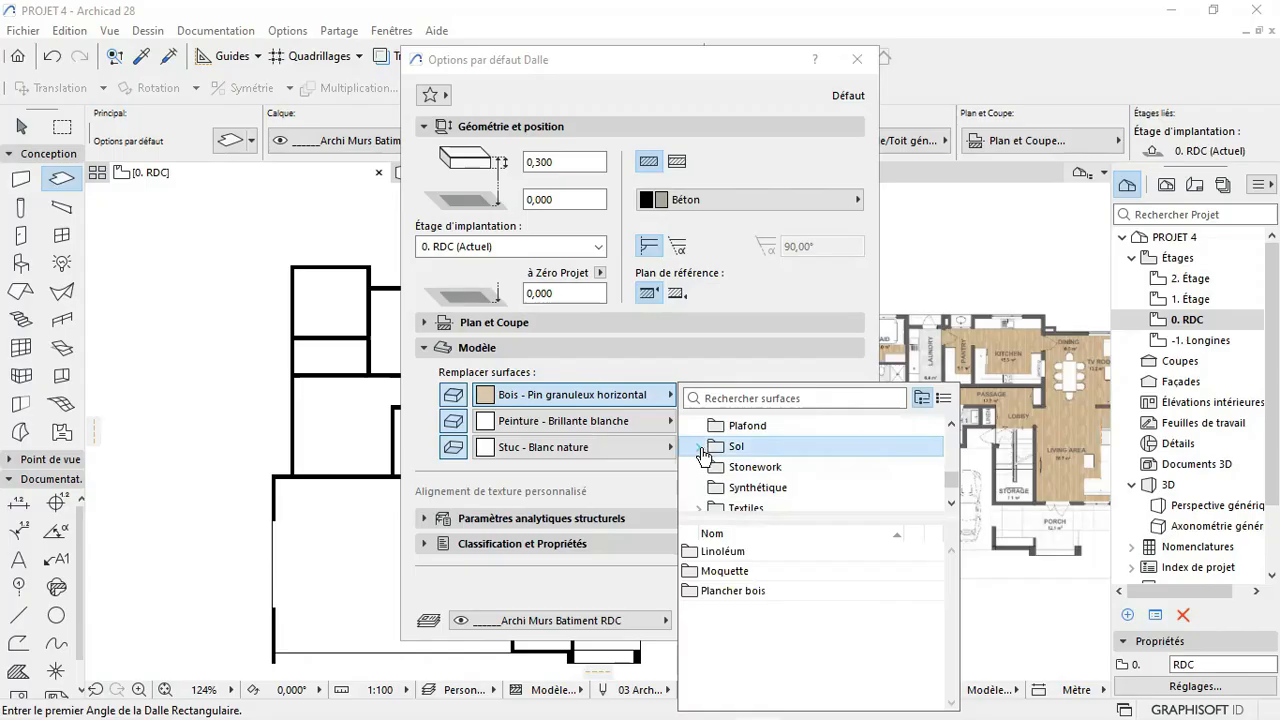
click(700, 447)
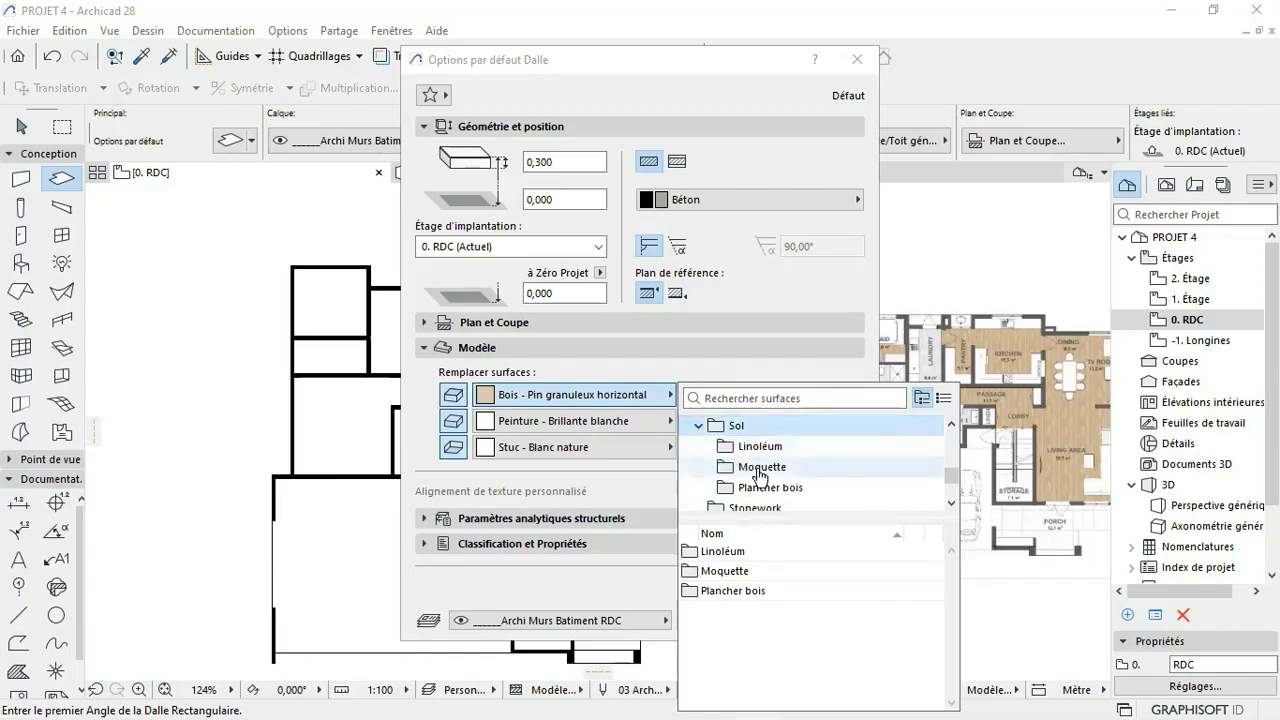
scroll(765, 477, down, 3)
scroll(740, 466, up, 2)
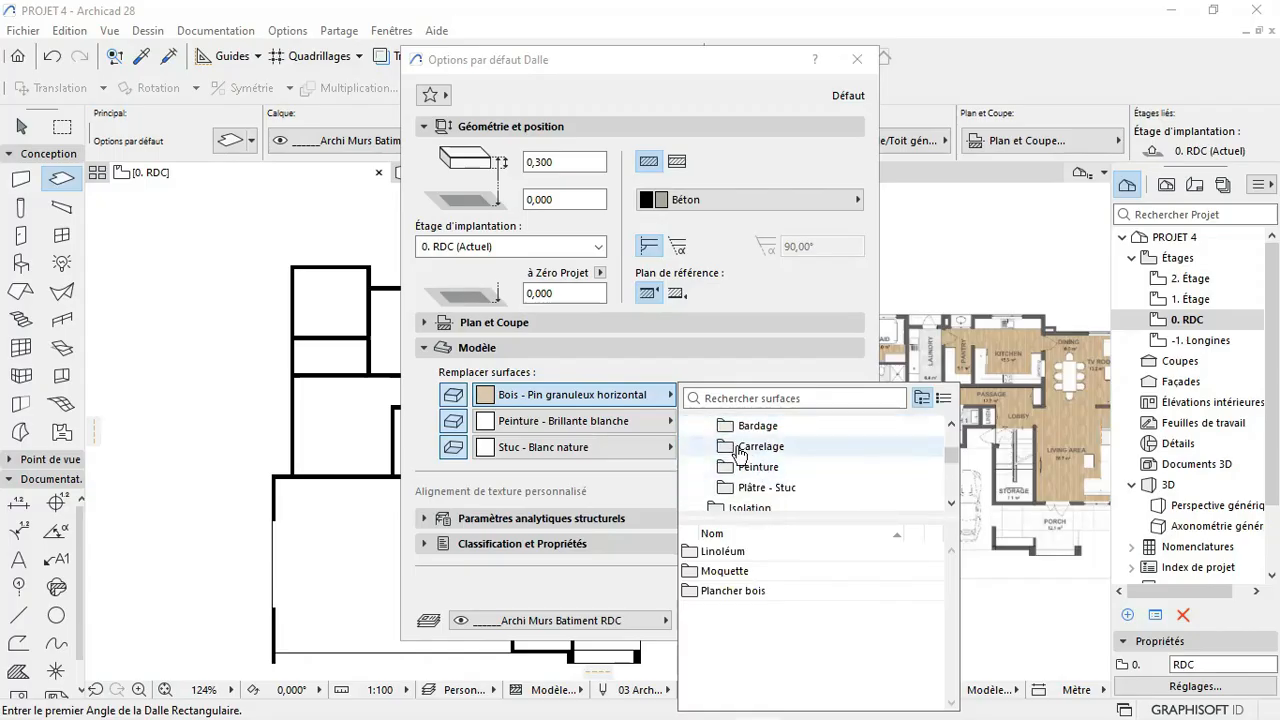
click(738, 450)
click(711, 554)
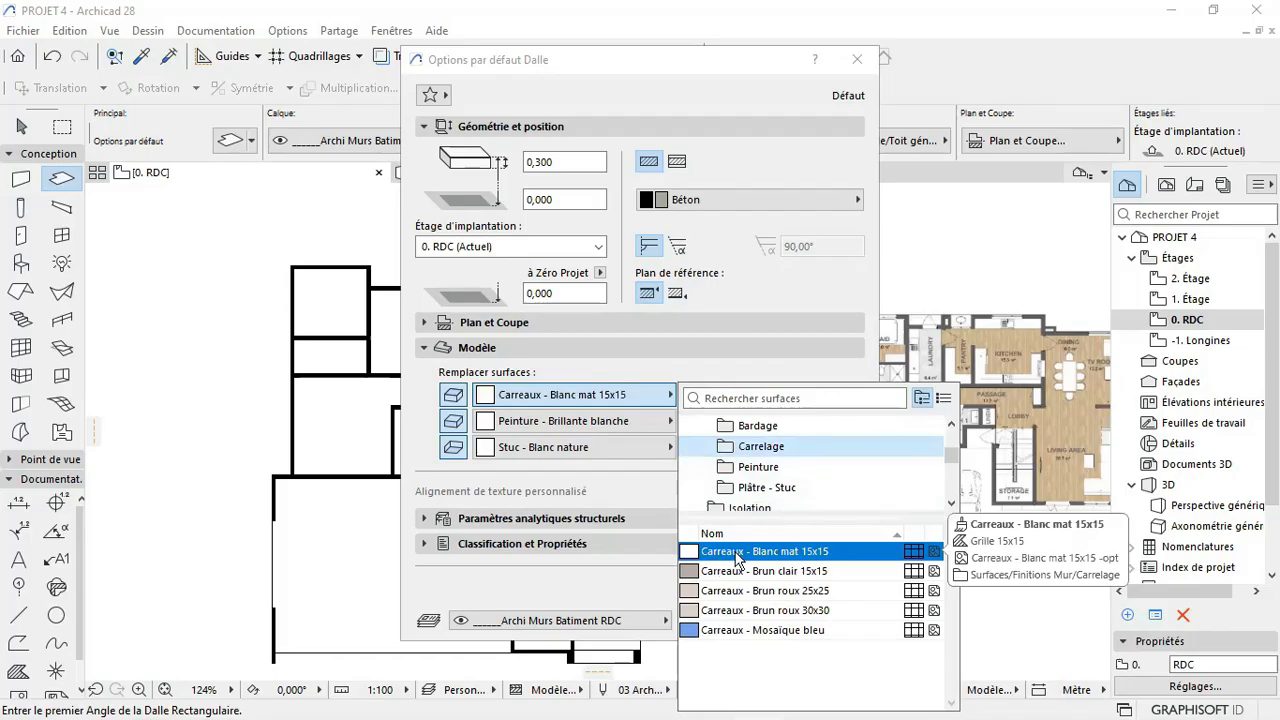
click(743, 572)
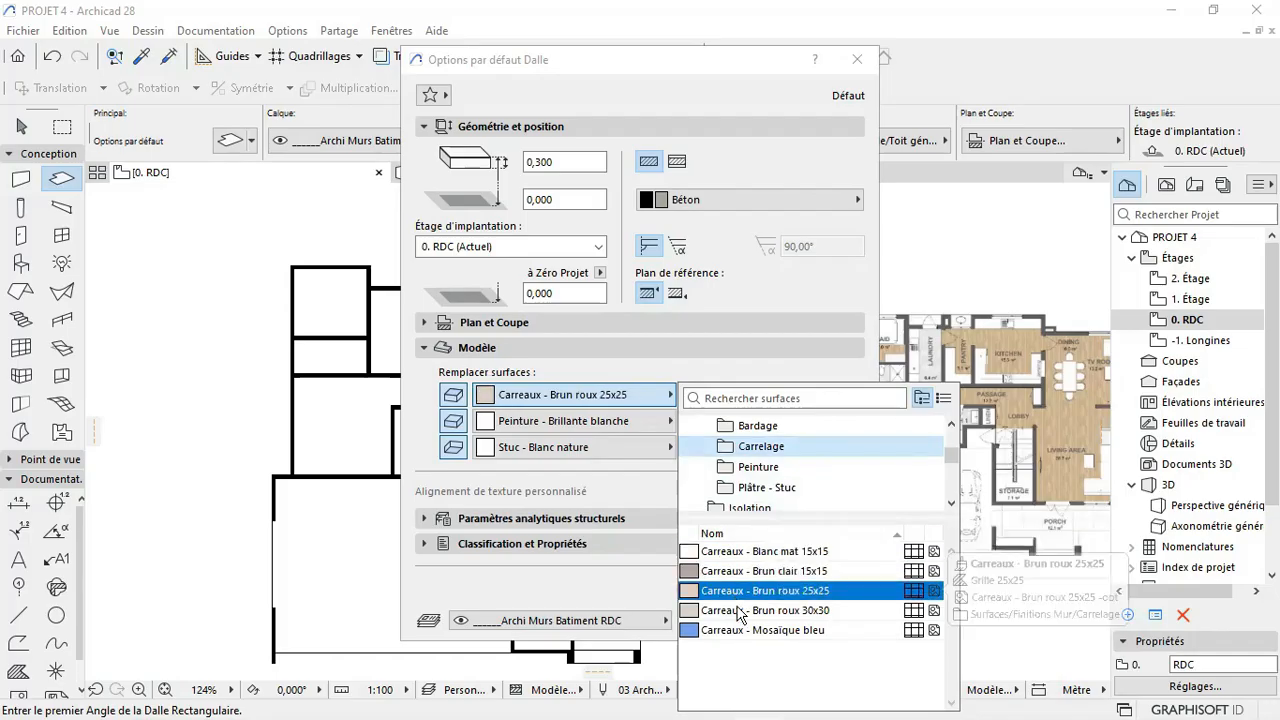
click(745, 576)
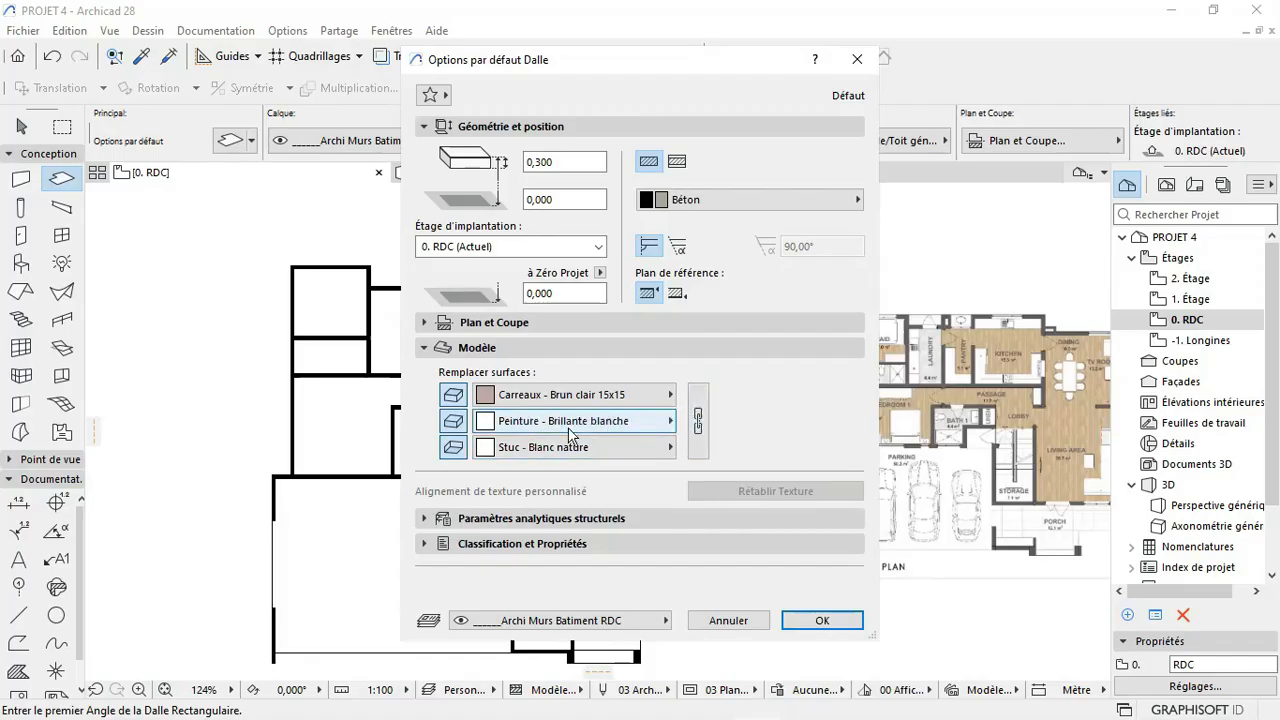
click(822, 620)
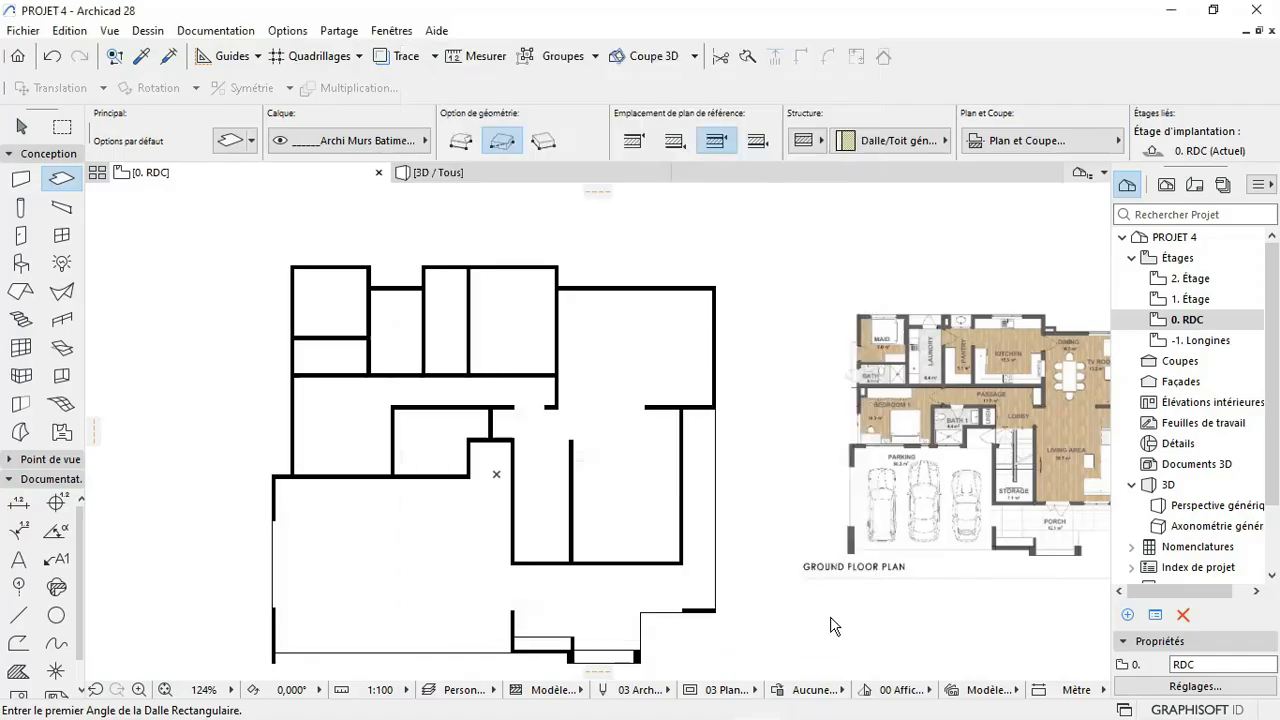
Step: Set the default slab's thickness to 0,450 and its offset from the home story to 0,450
double_click(62, 180)
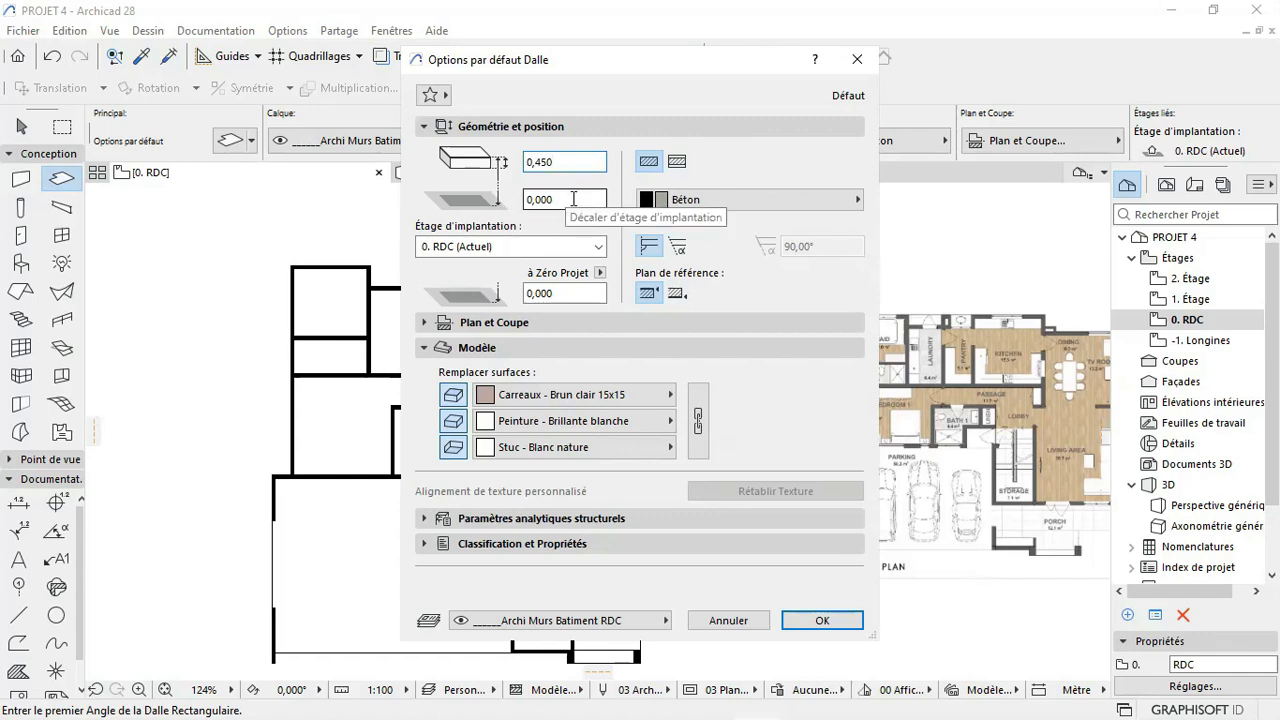
key(Tab)
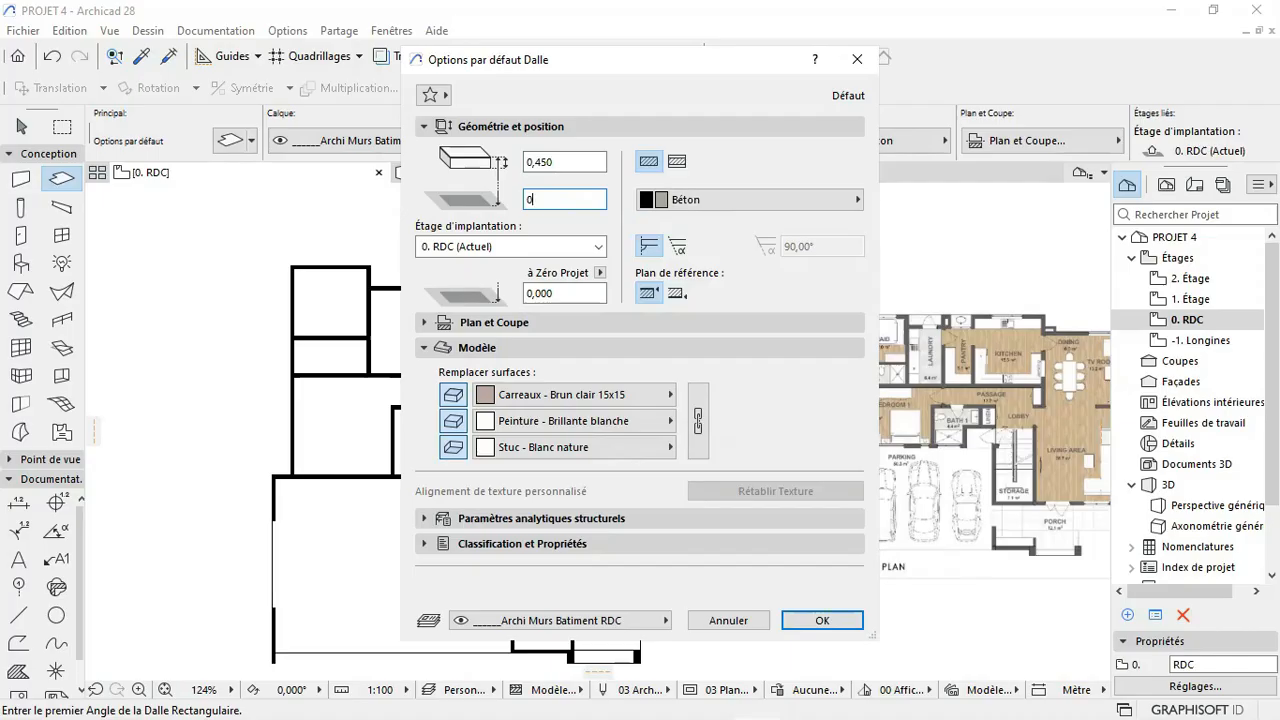
text(0,450)
click(806, 622)
Step: Start a polygonal slab at the house's upper-left outer corner, tracing the room's top wall and its right wall down to the recess
scroll(378, 260, up, 7)
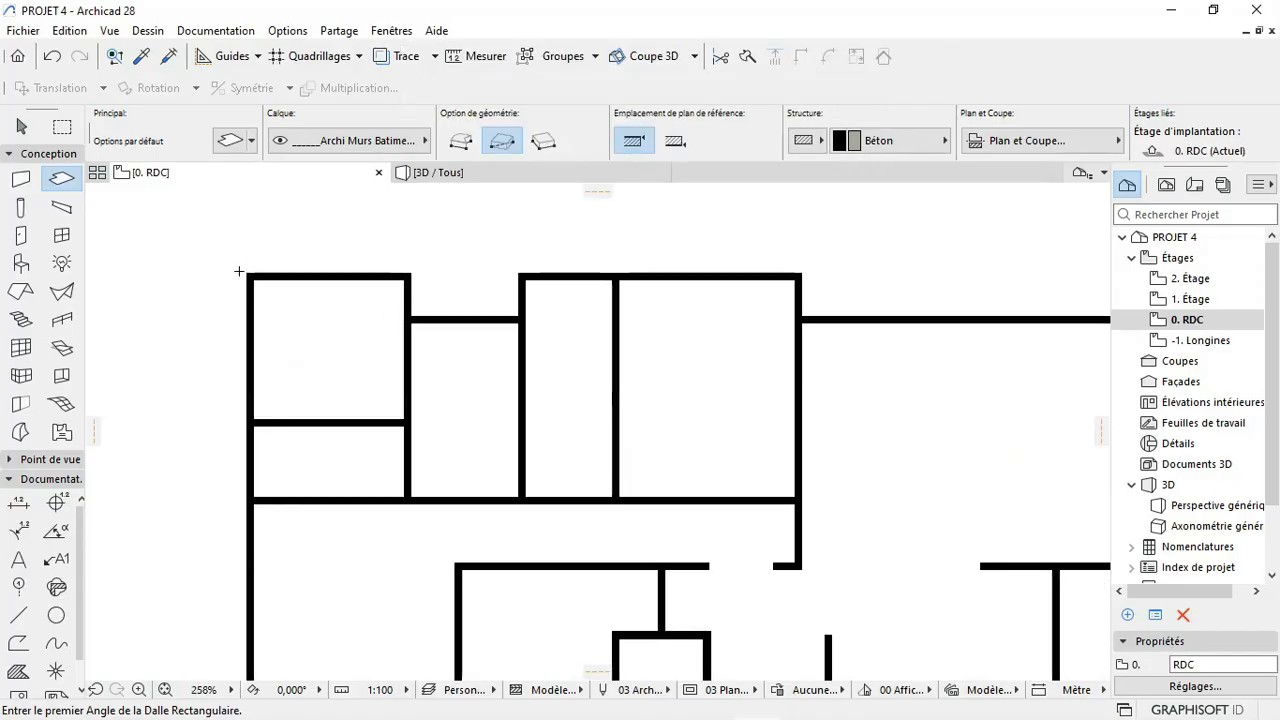
click(265, 283)
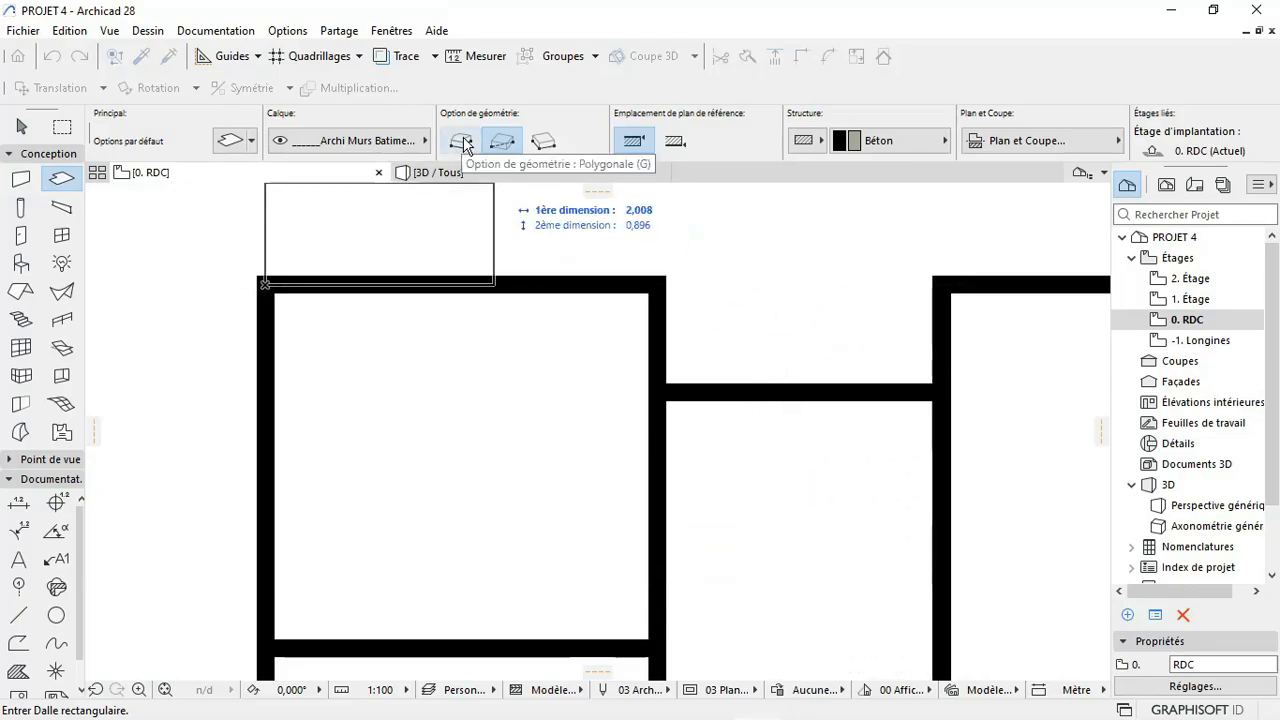
click(463, 145)
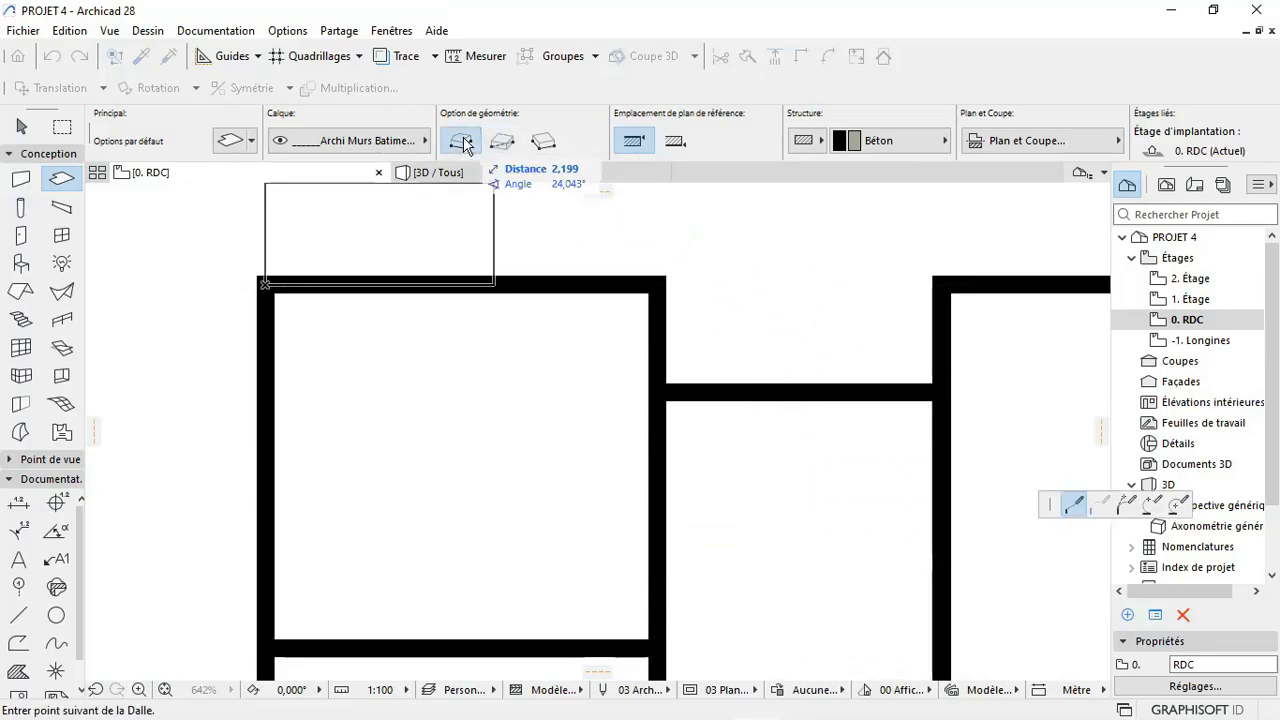
click(657, 284)
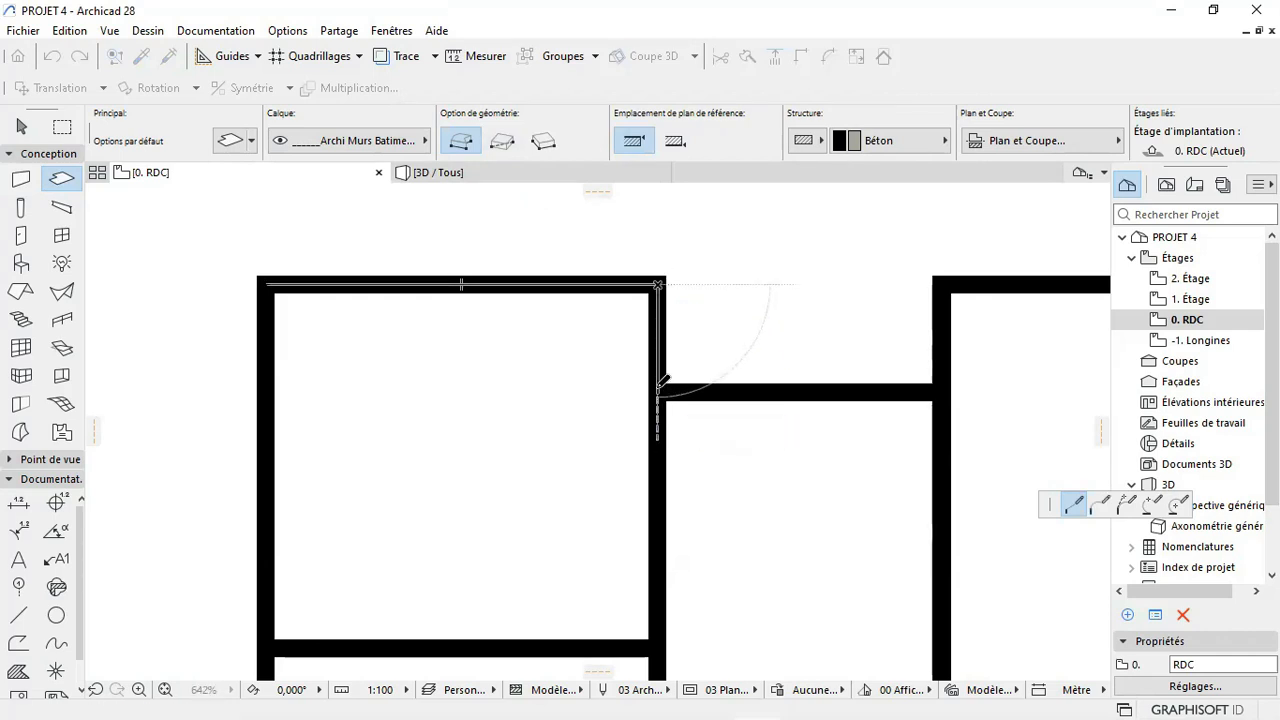
click(657, 390)
Step: Continue the slab outline along the recessed wall, up to the next block, and about 6.05 m along that block's top wall
scroll(512, 408, down, 3)
scroll(720, 390, up, 2)
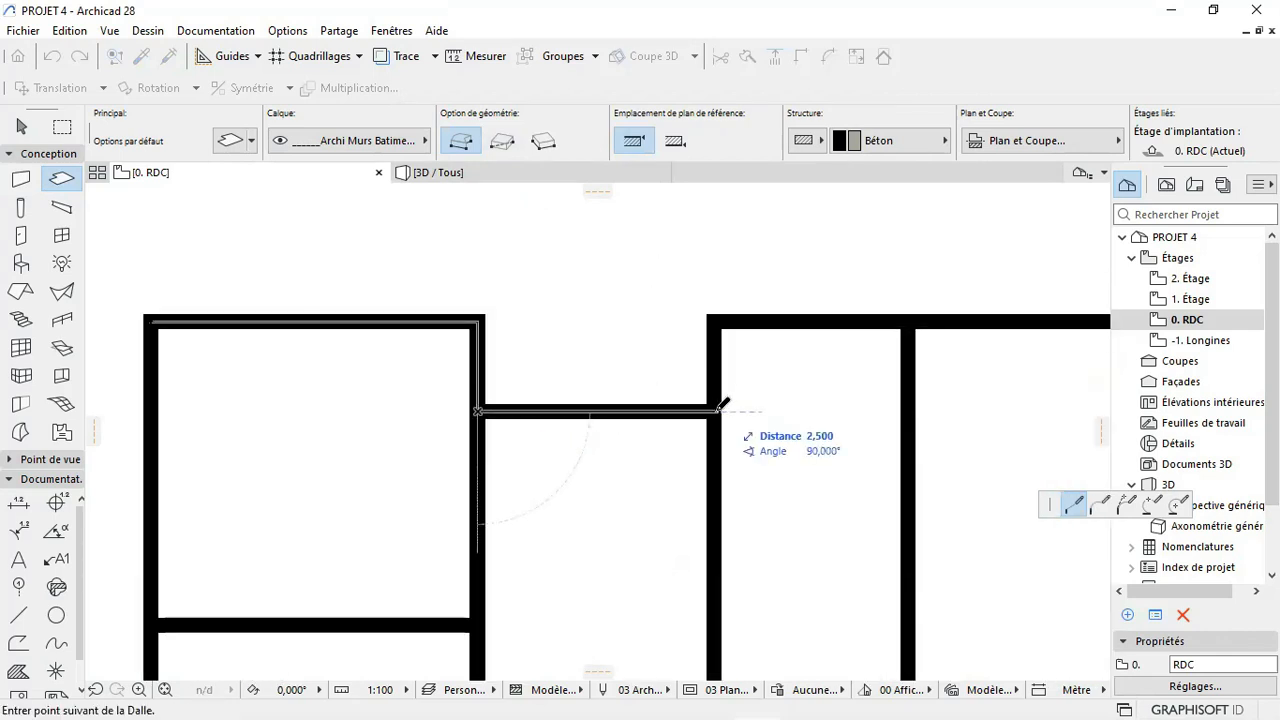
click(713, 408)
click(716, 319)
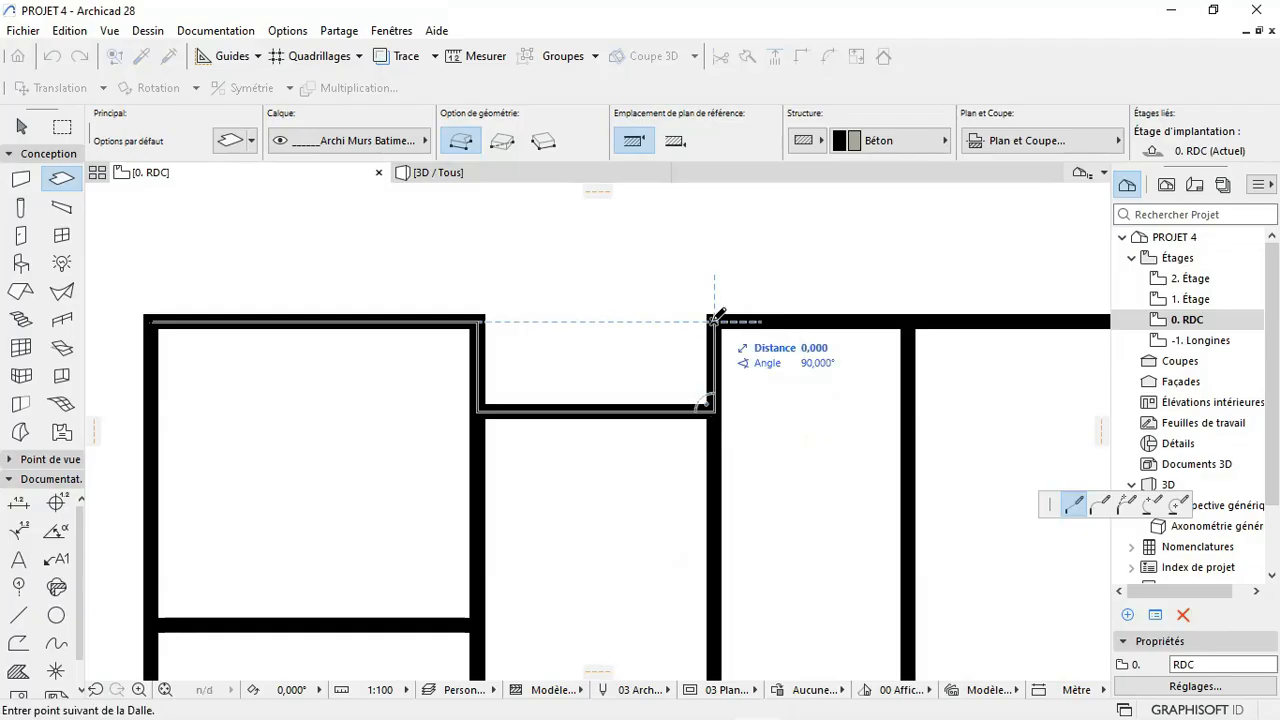
scroll(520, 363, down, 3)
scroll(509, 357, up, 3)
scroll(849, 349, up, 3)
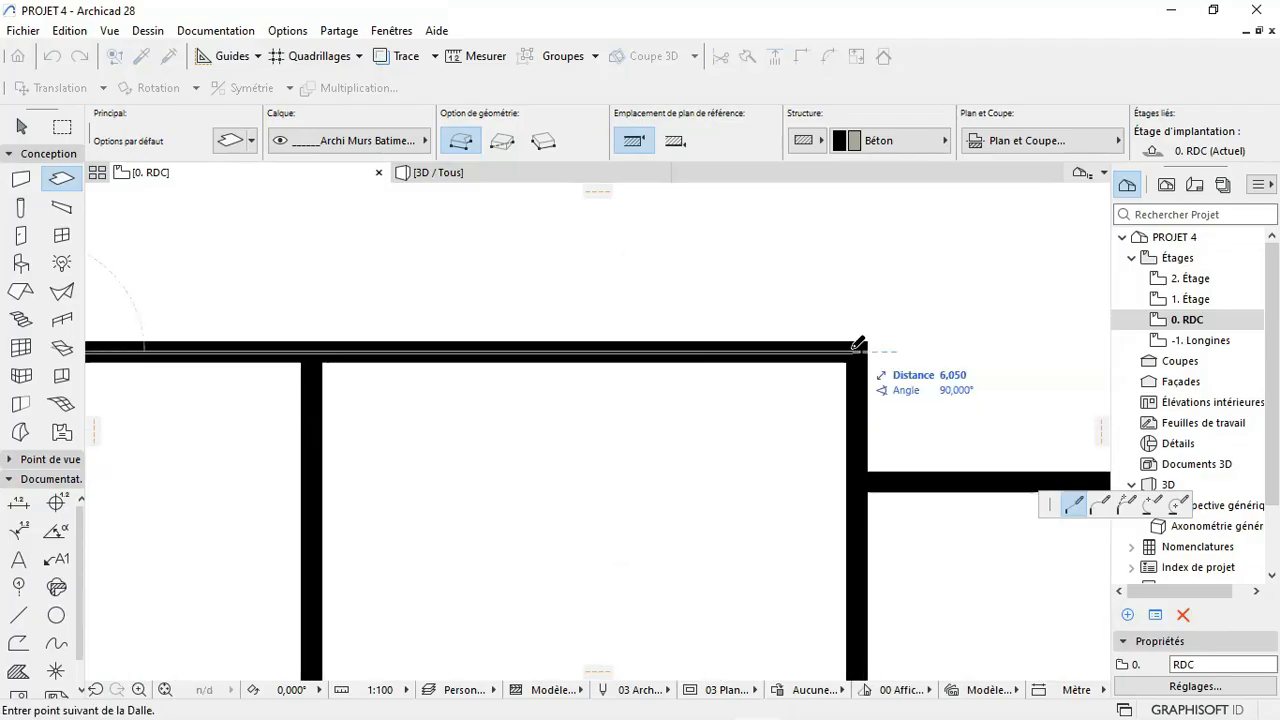
click(858, 349)
Step: Continue the slab outline down to the large right-hand room's top wall and about 7.15 m along it to the outer corner
scroll(810, 400, down, 4)
scroll(845, 410, up, 3)
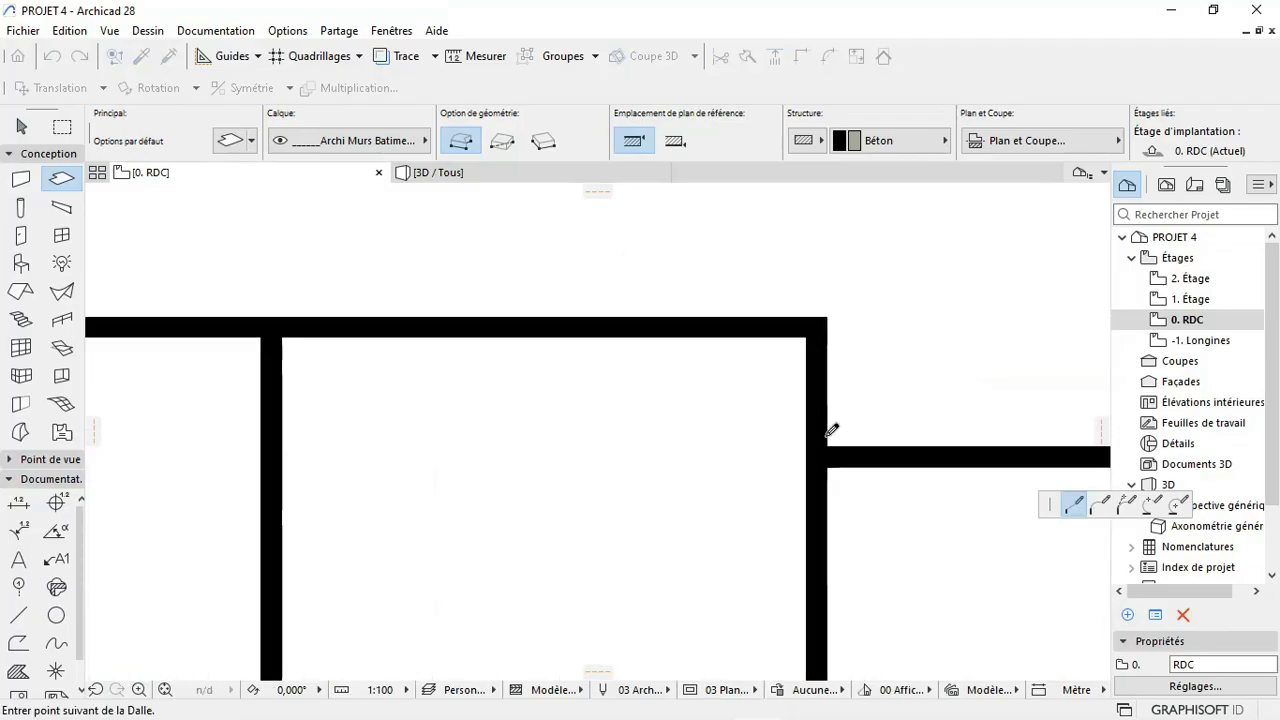
scroll(635, 443, down, 1)
scroll(635, 443, down, 3)
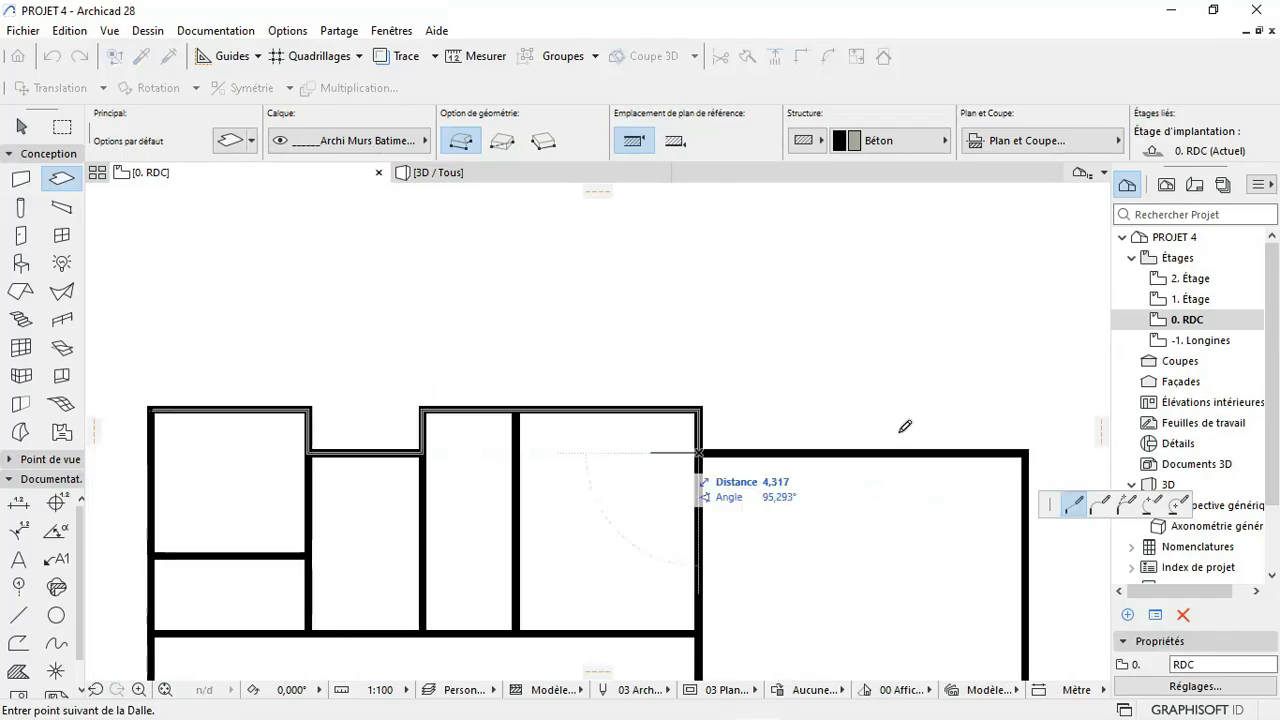
scroll(988, 449, up, 4)
click(1083, 445)
scroll(877, 441, down, 3)
scroll(878, 440, up, 4)
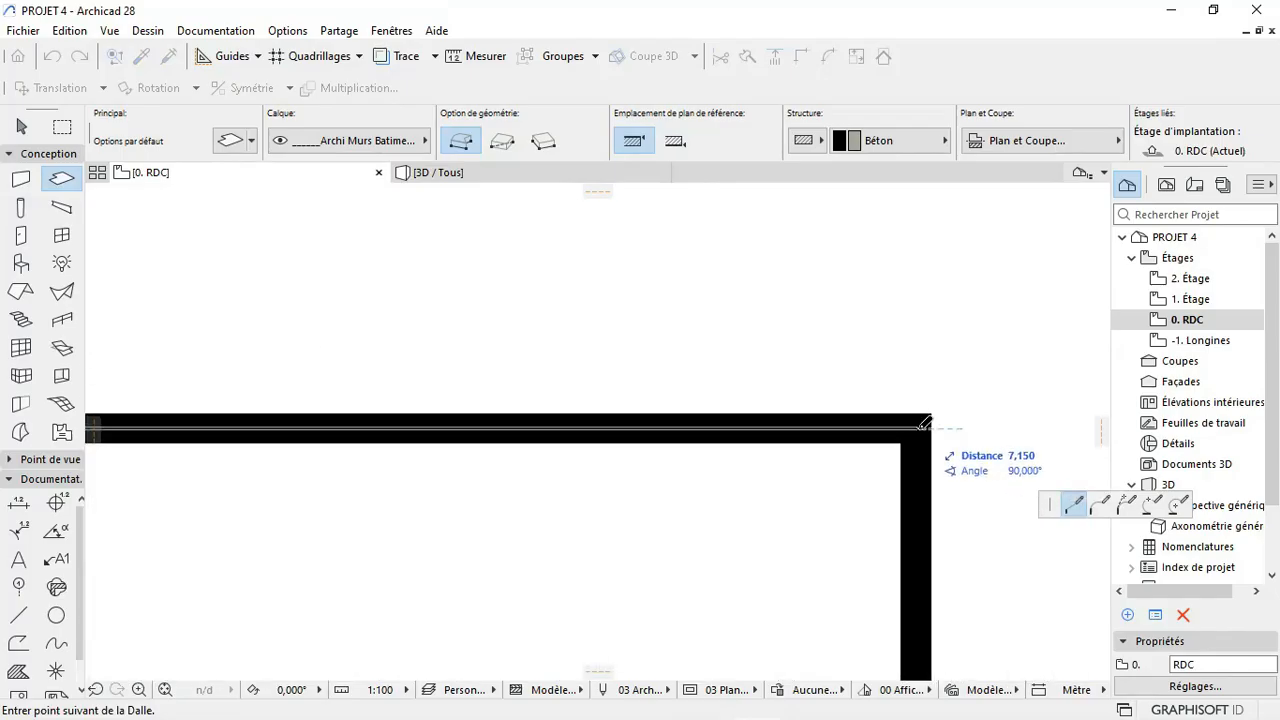
Step: Extend the slab outline down the right outer wall to its lower corner, to the inner wall junction and back to that corner
scroll(923, 357, down, 6)
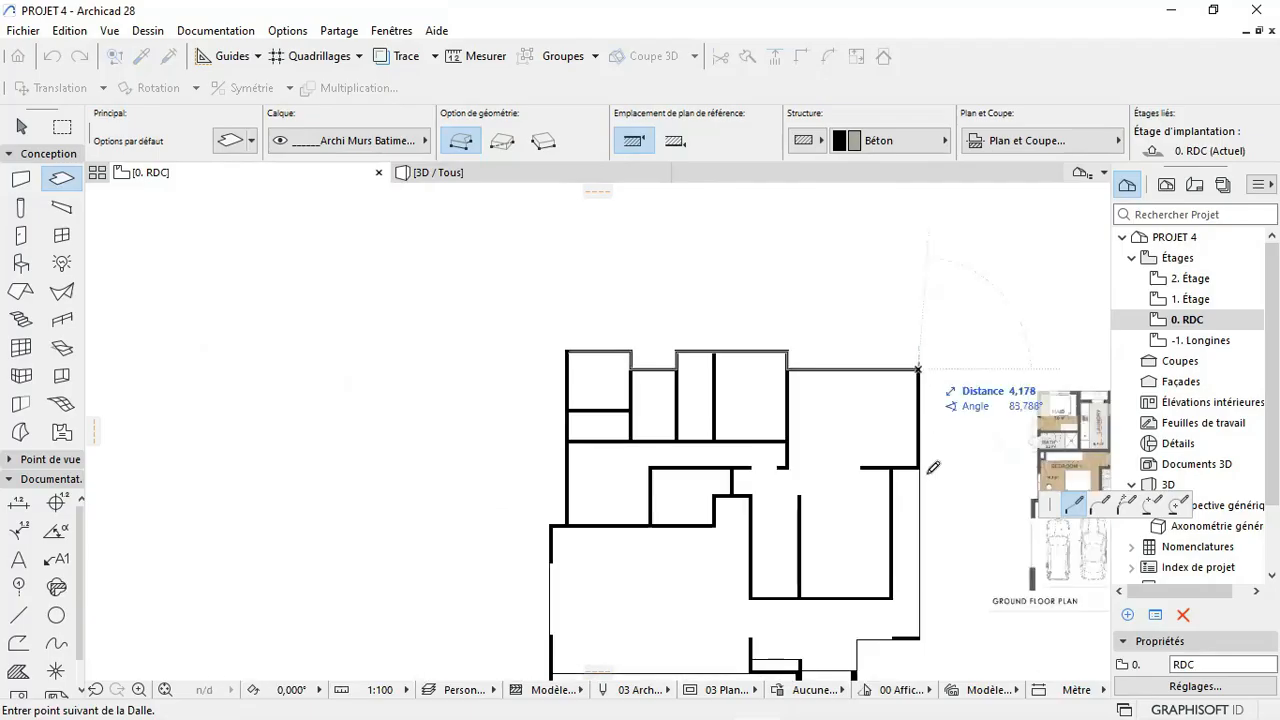
scroll(932, 467, up, 6)
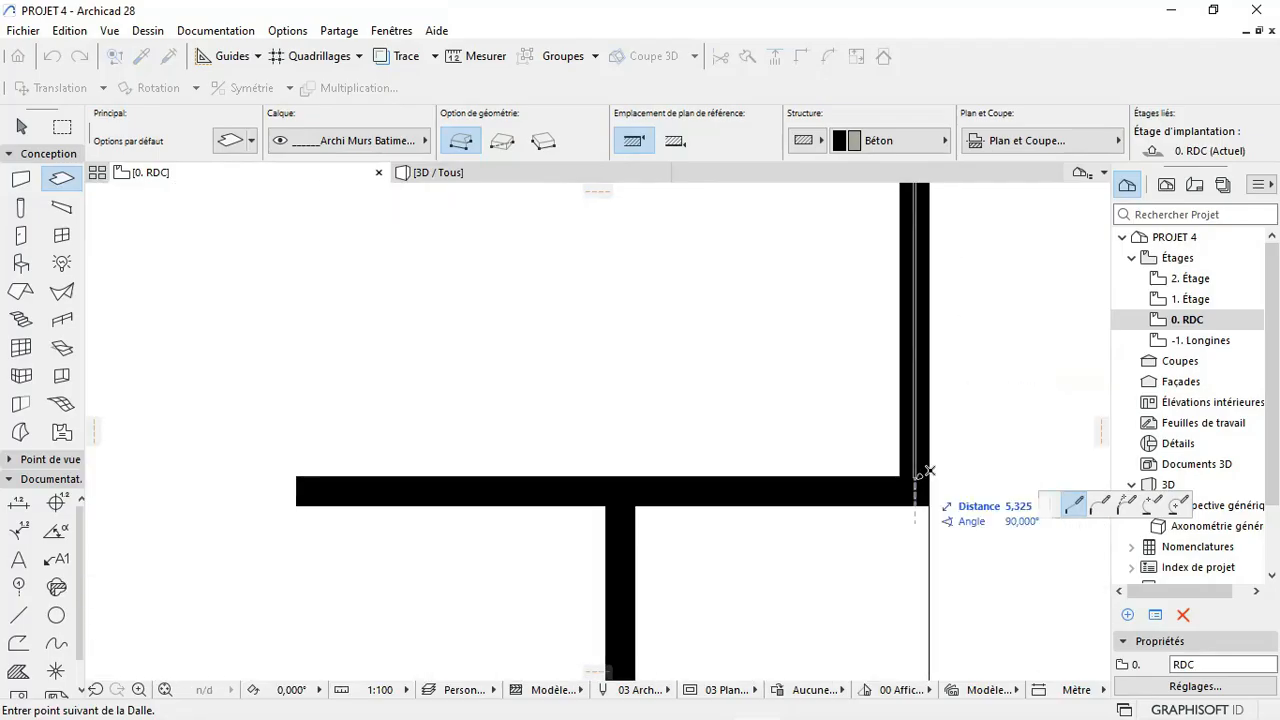
click(915, 491)
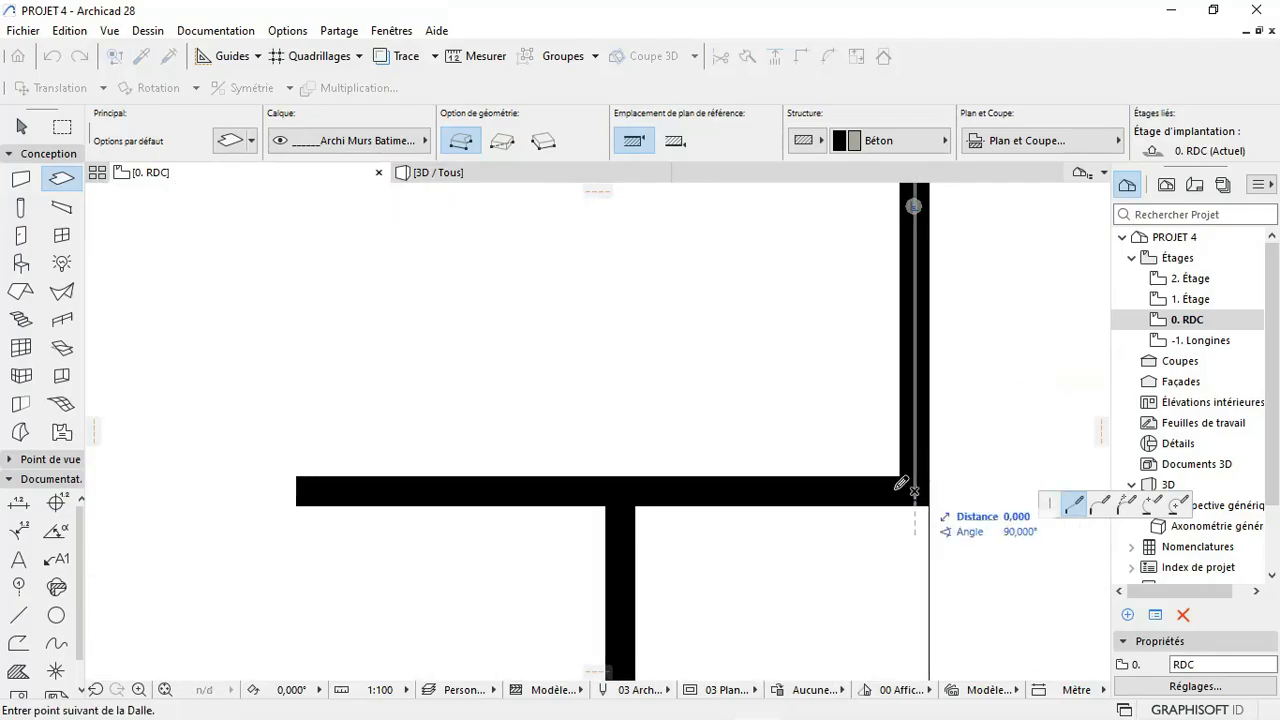
click(627, 492)
scroll(650, 450, down, 3)
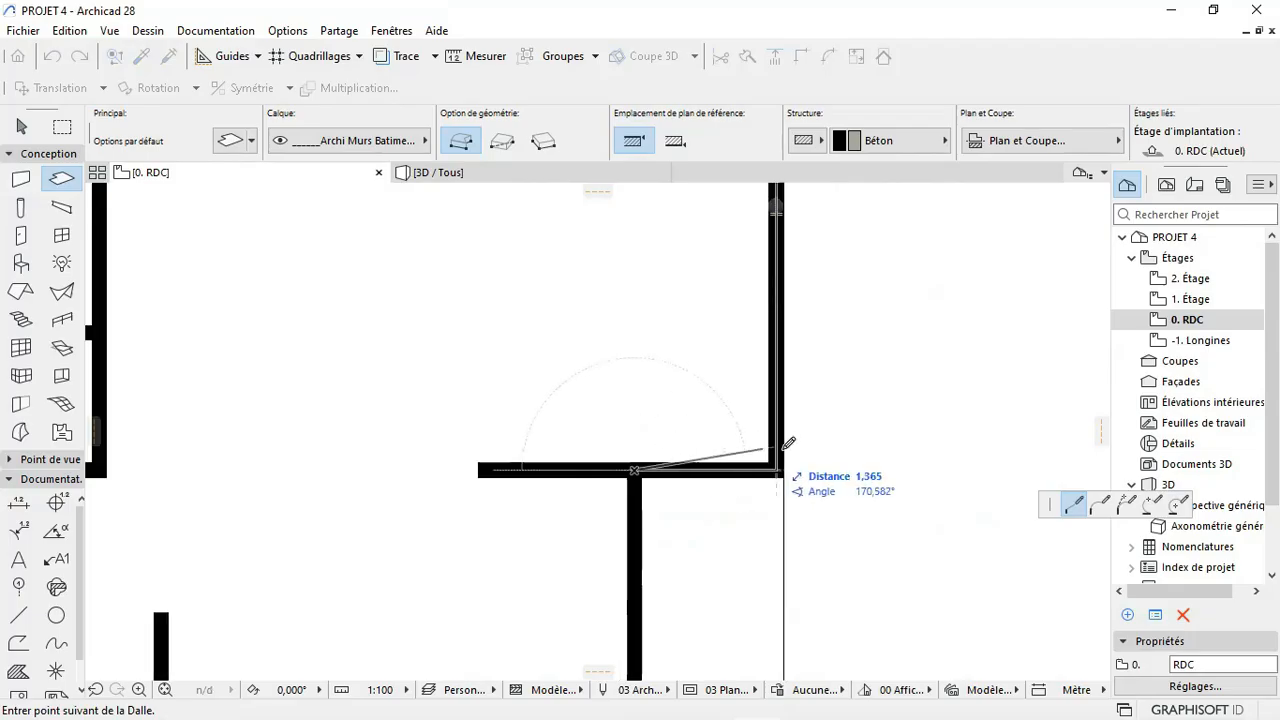
scroll(788, 445, up, 3)
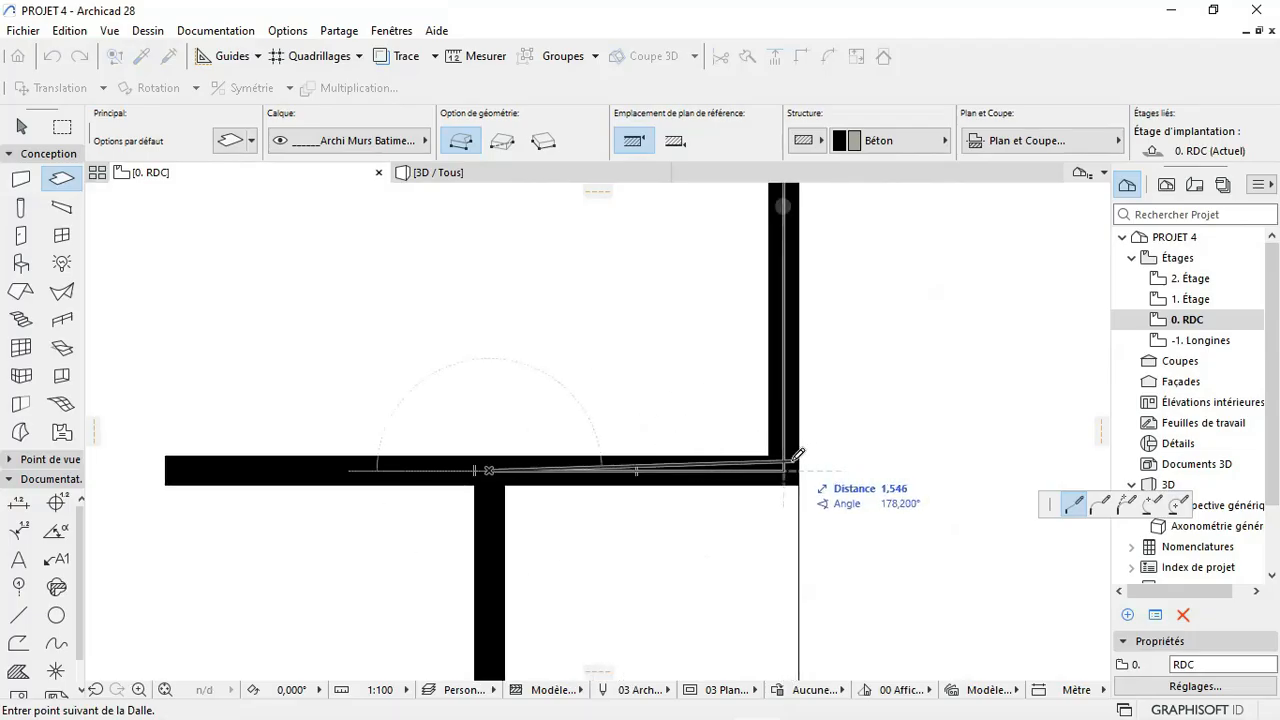
click(784, 470)
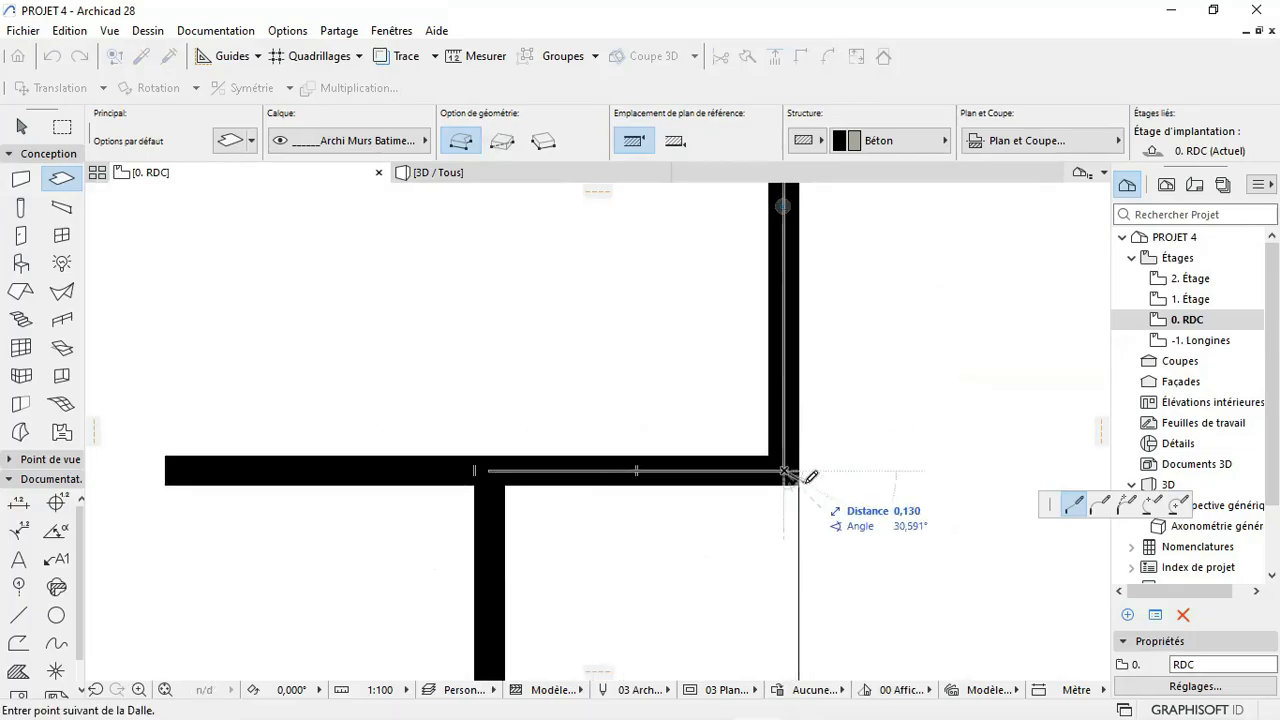
Step: Extend the slab outline to the short lower-right wall segment and along its upper face to its left end
scroll(790, 455, down, 5)
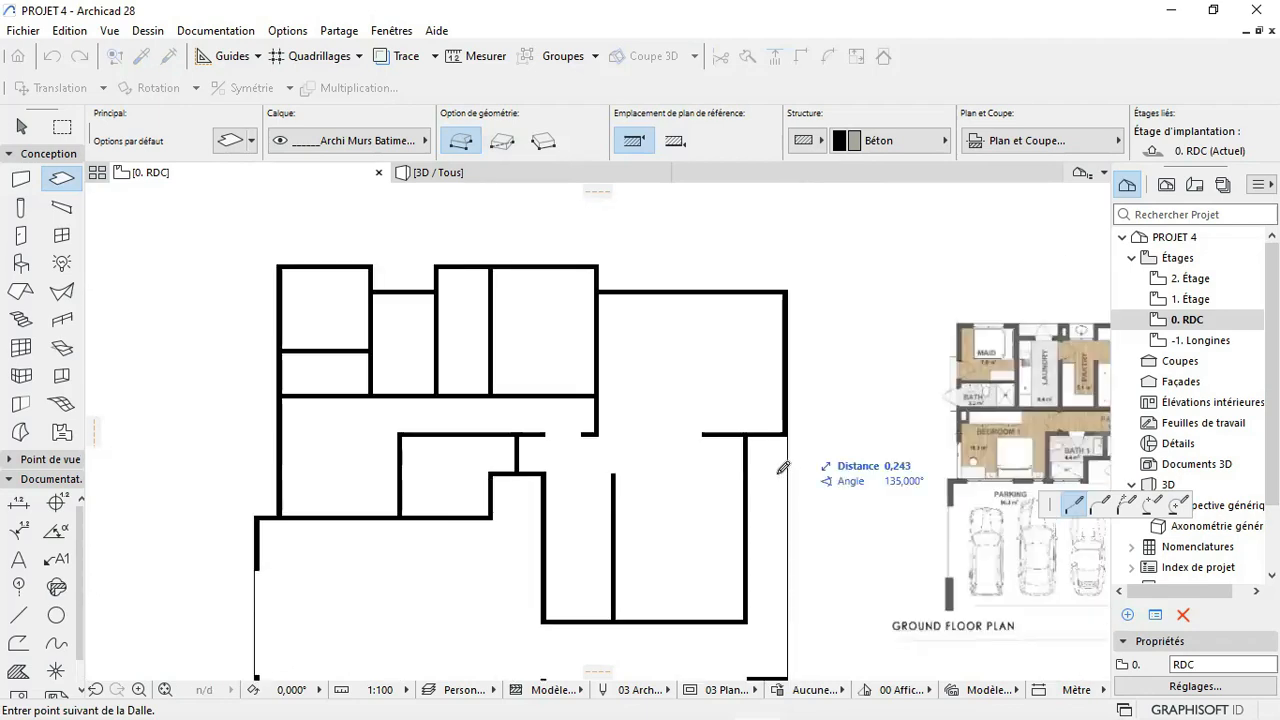
scroll(790, 580, up, 5)
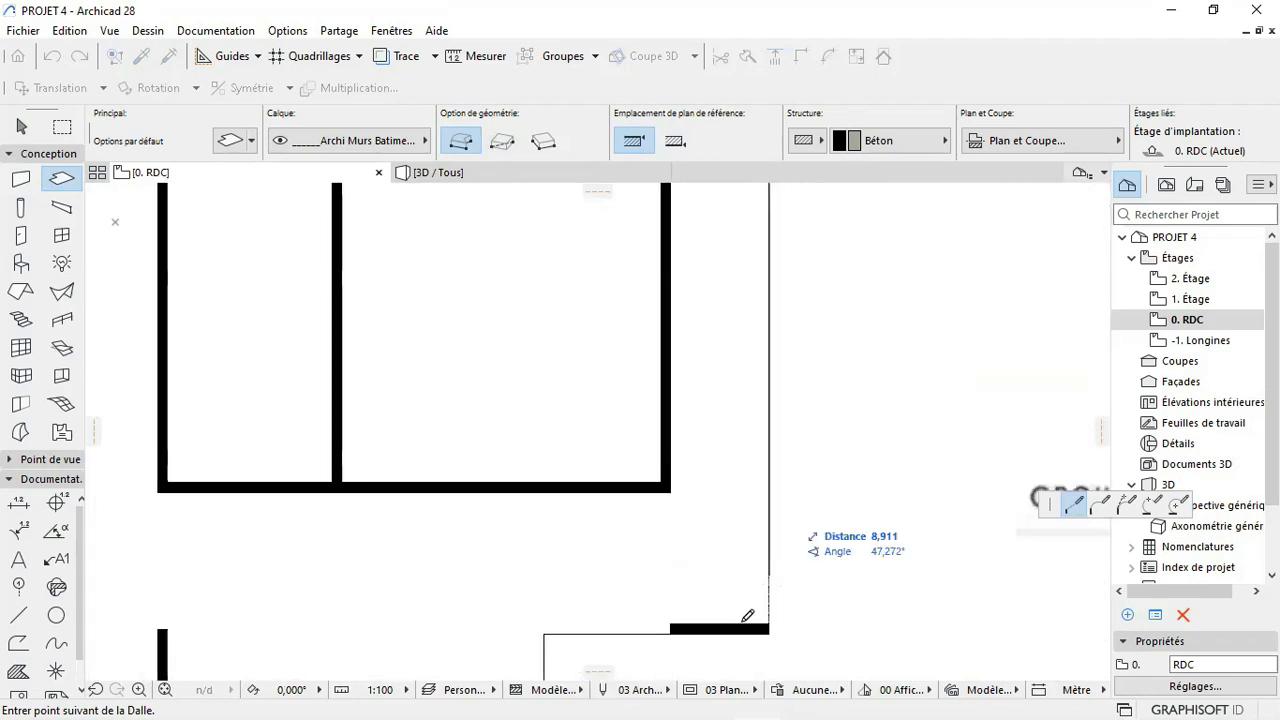
scroll(766, 615, up, 2)
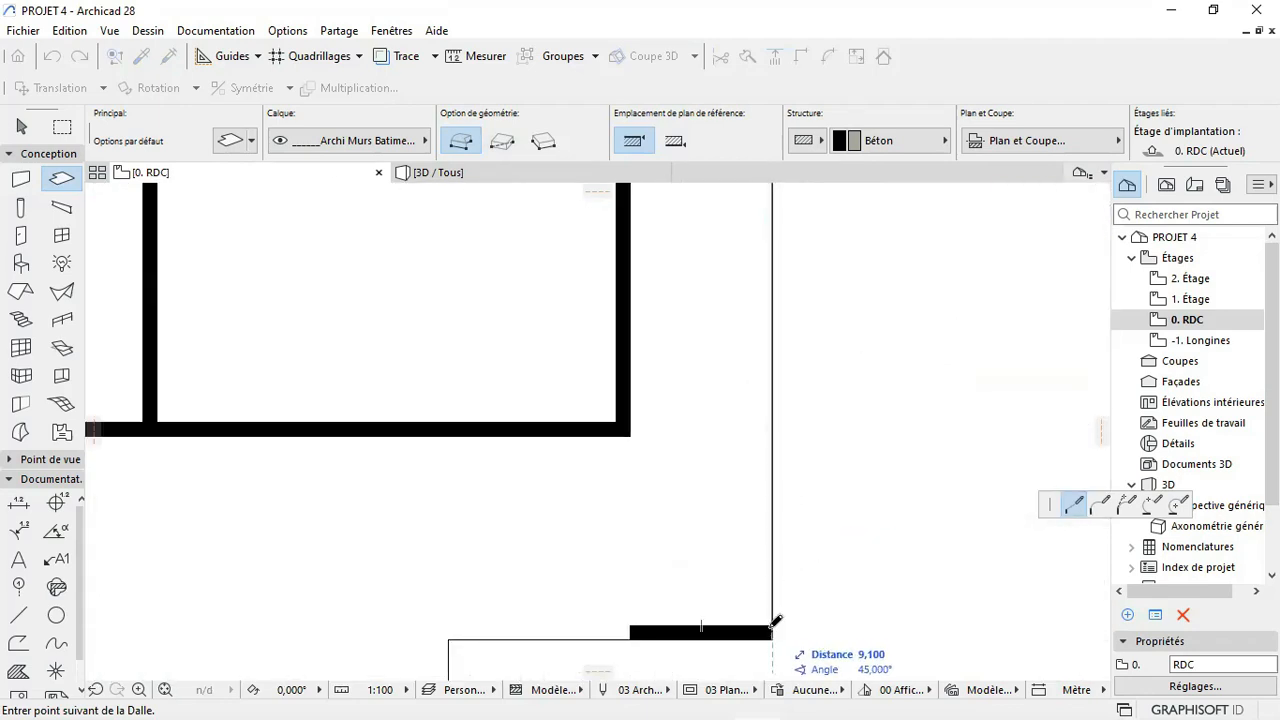
click(773, 626)
scroll(789, 560, down, 3)
scroll(749, 580, up, 3)
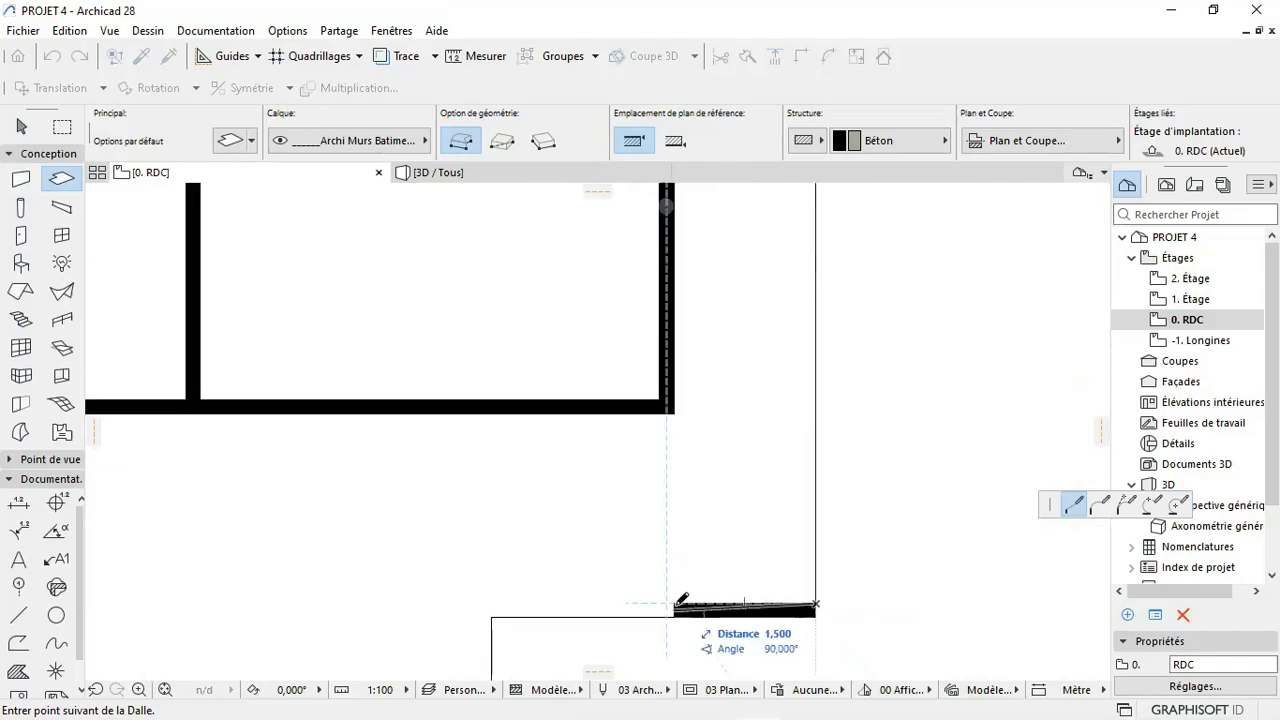
click(676, 604)
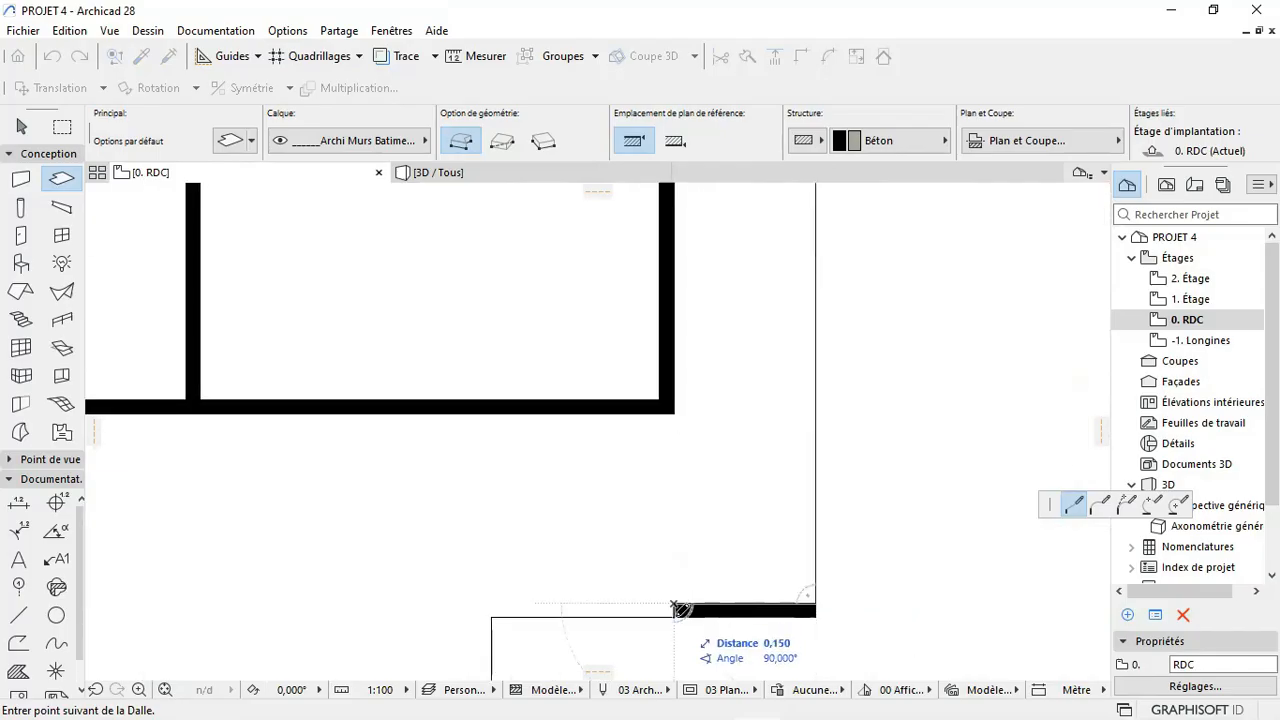
Step: Carry the slab outline along the thin terrace edge, down to the porch's right pillar, and around the pillar's top and inner faces
scroll(676, 607, up, 2)
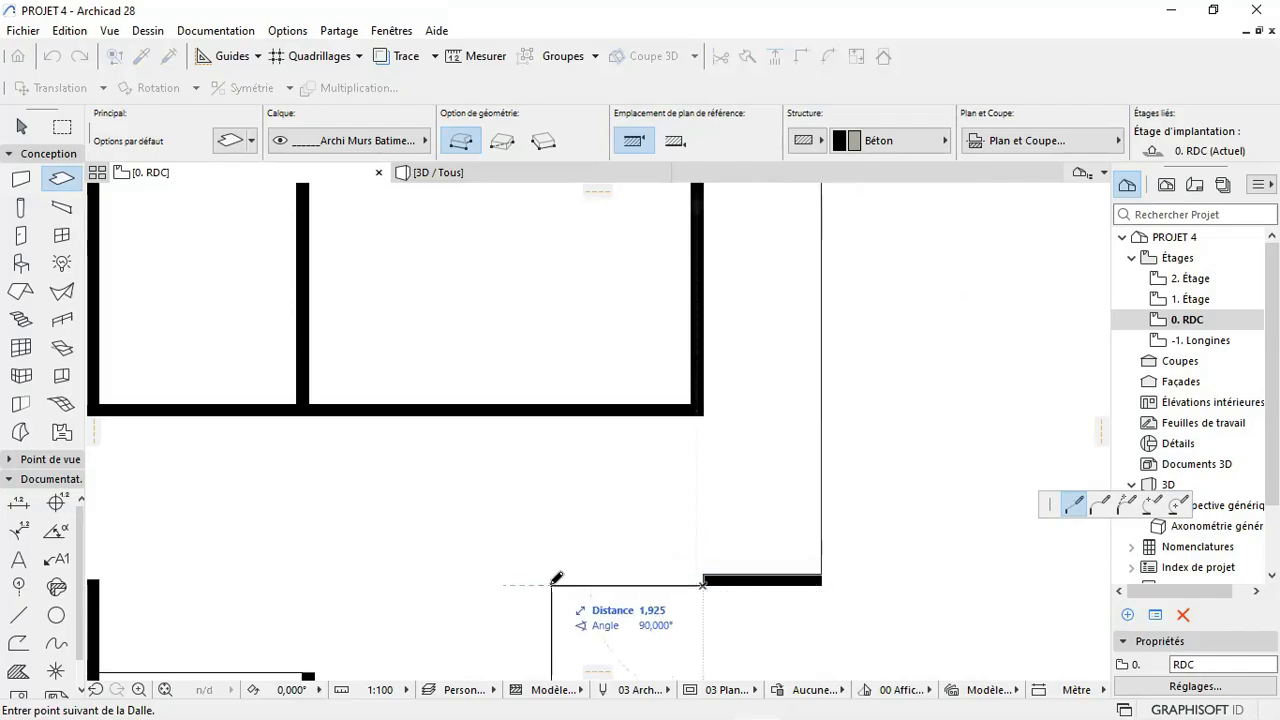
scroll(640, 520, down, 3)
scroll(635, 576, up, 5)
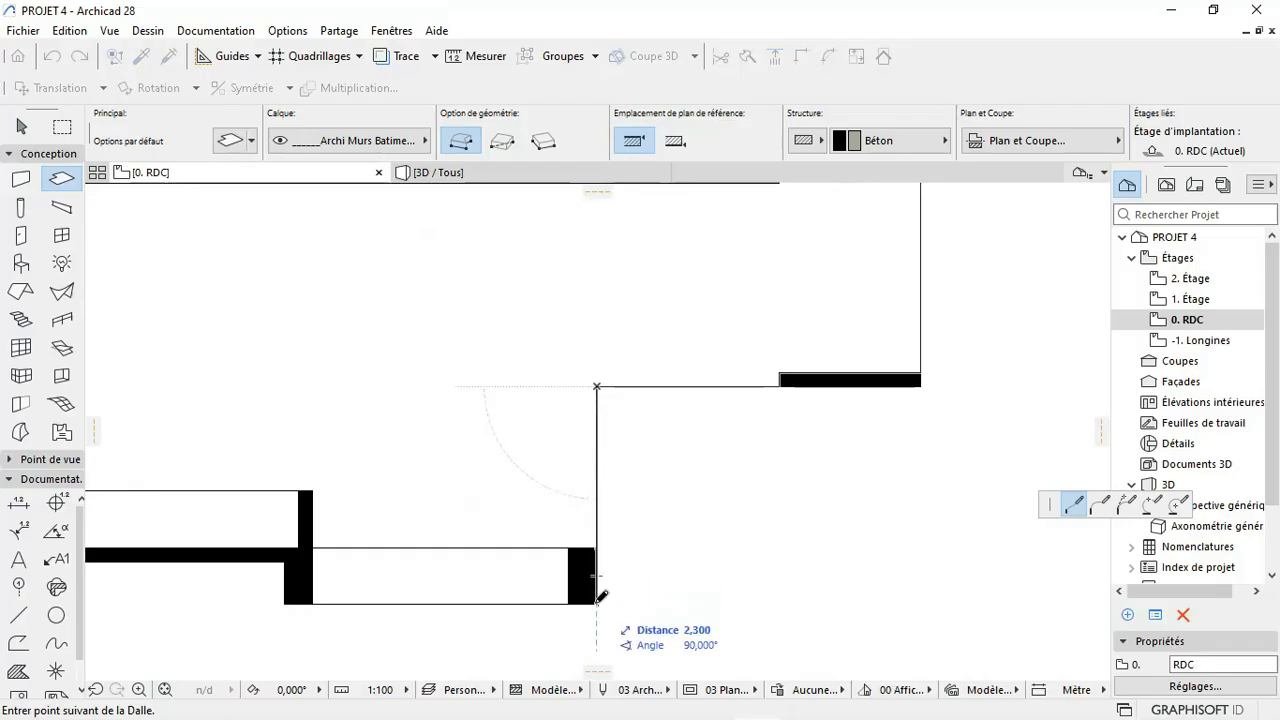
click(597, 548)
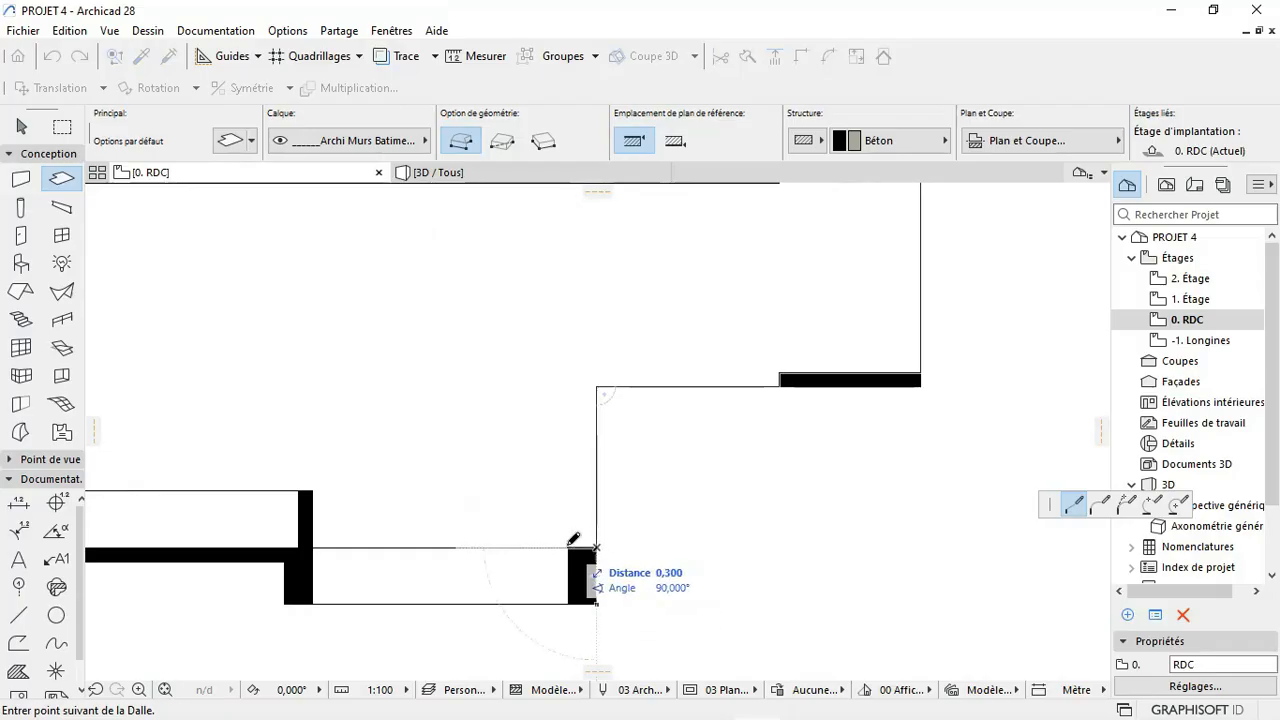
click(568, 548)
click(568, 604)
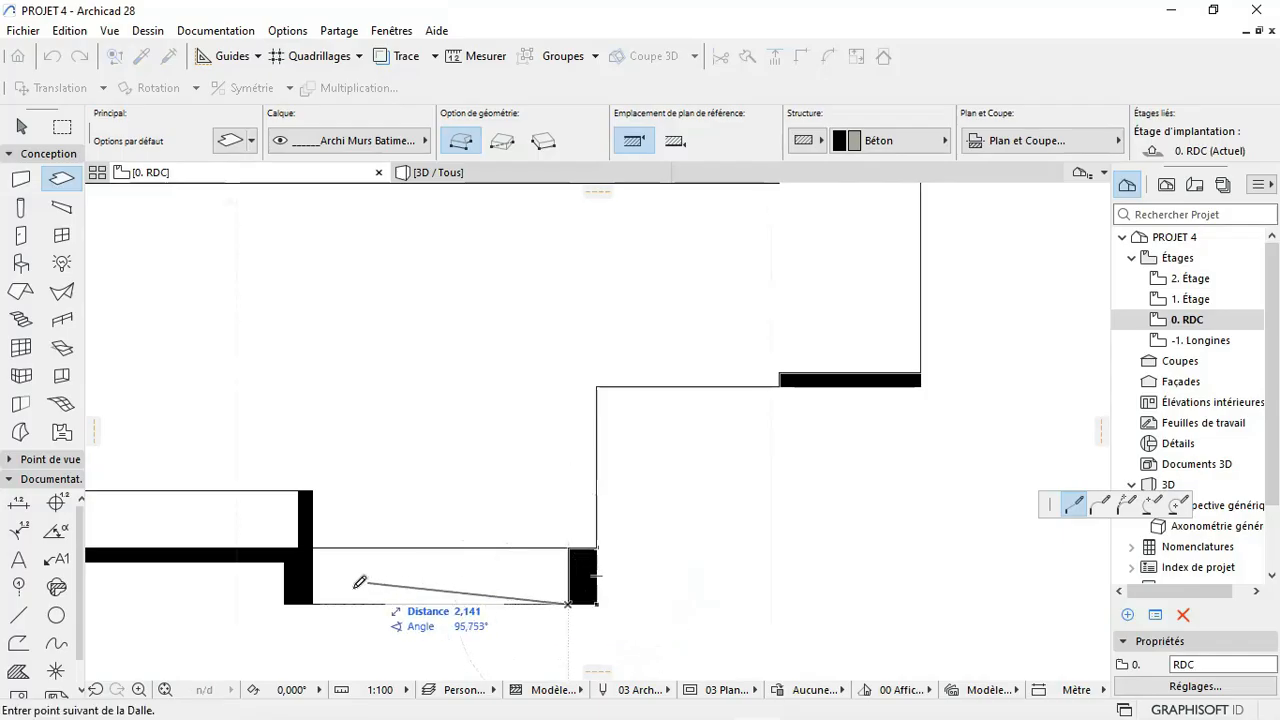
Step: Trace the slab outline along the porch's front edge, up its left pillar, and along the front wall to that wall's left corner
click(312, 604)
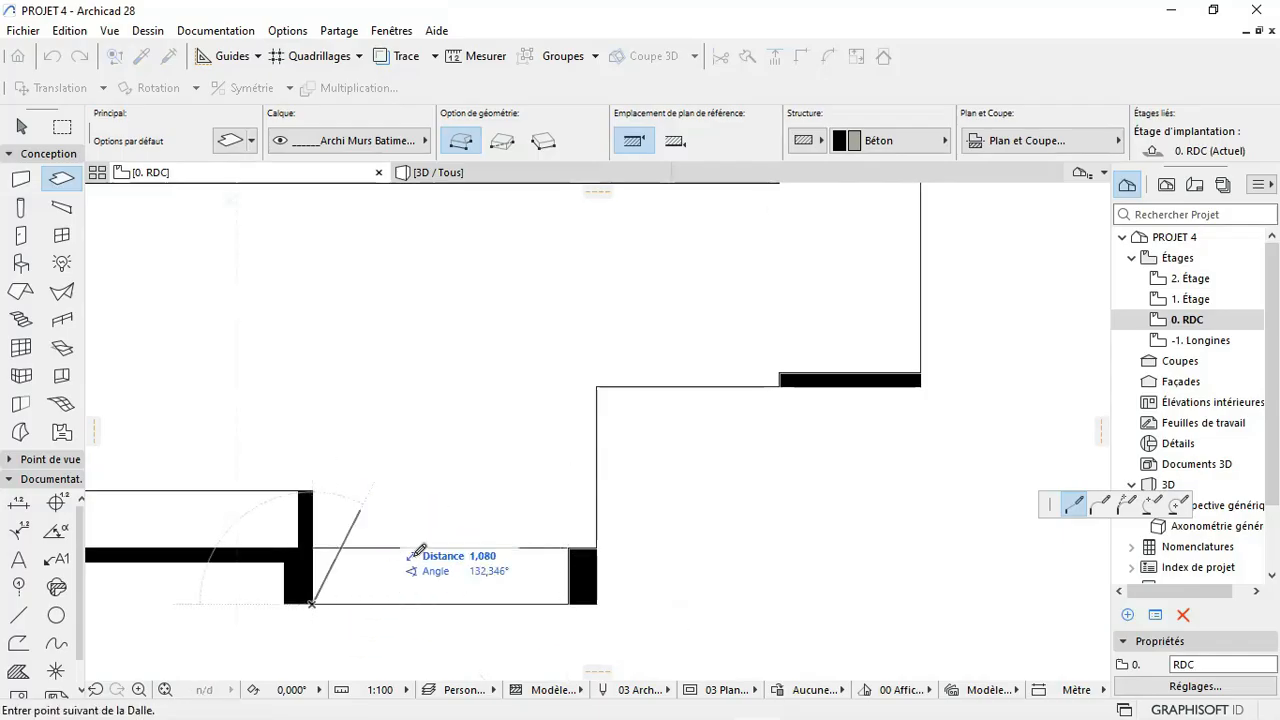
scroll(366, 540, down, 2)
scroll(357, 543, up, 3)
click(312, 548)
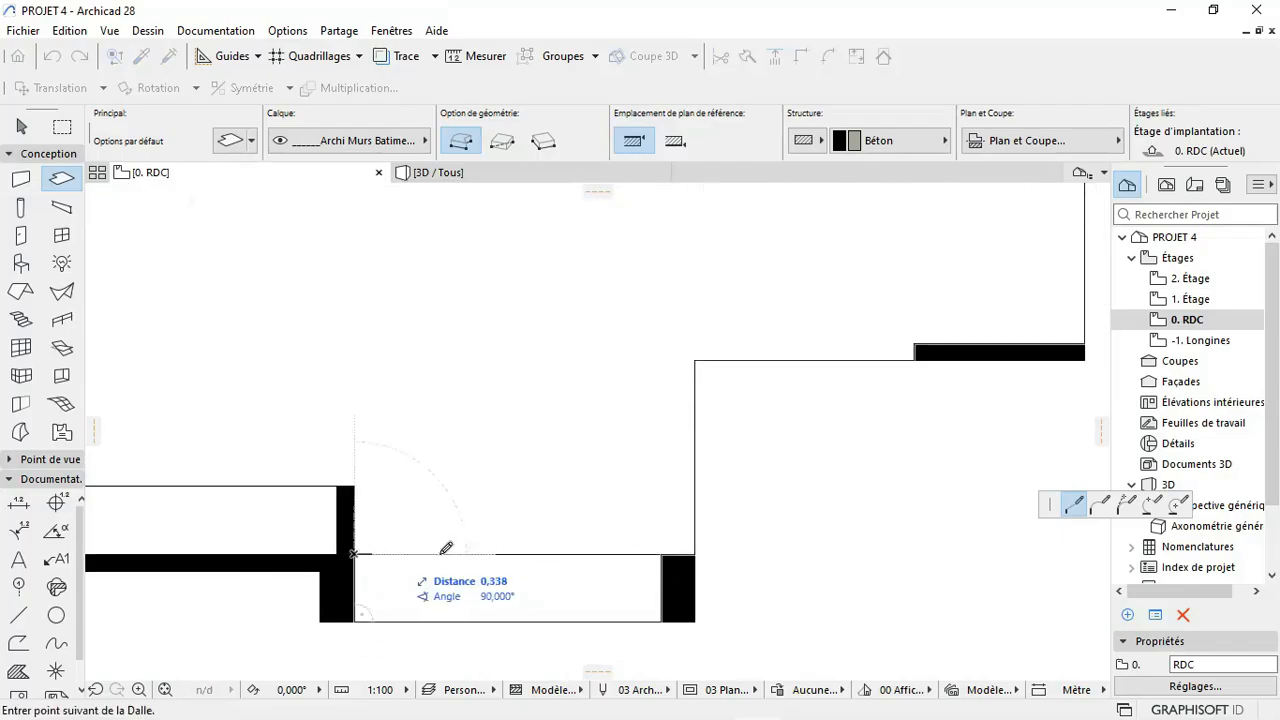
scroll(446, 548, down, 2)
scroll(354, 543, up, 2)
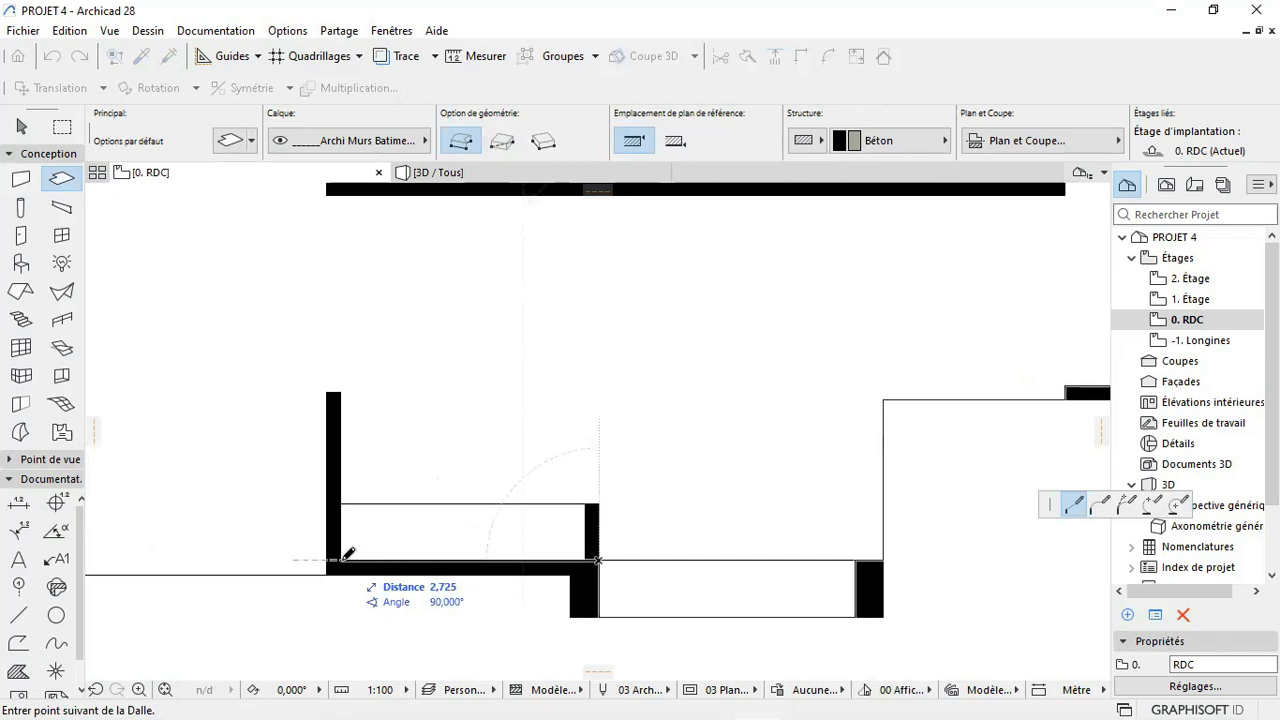
click(329, 571)
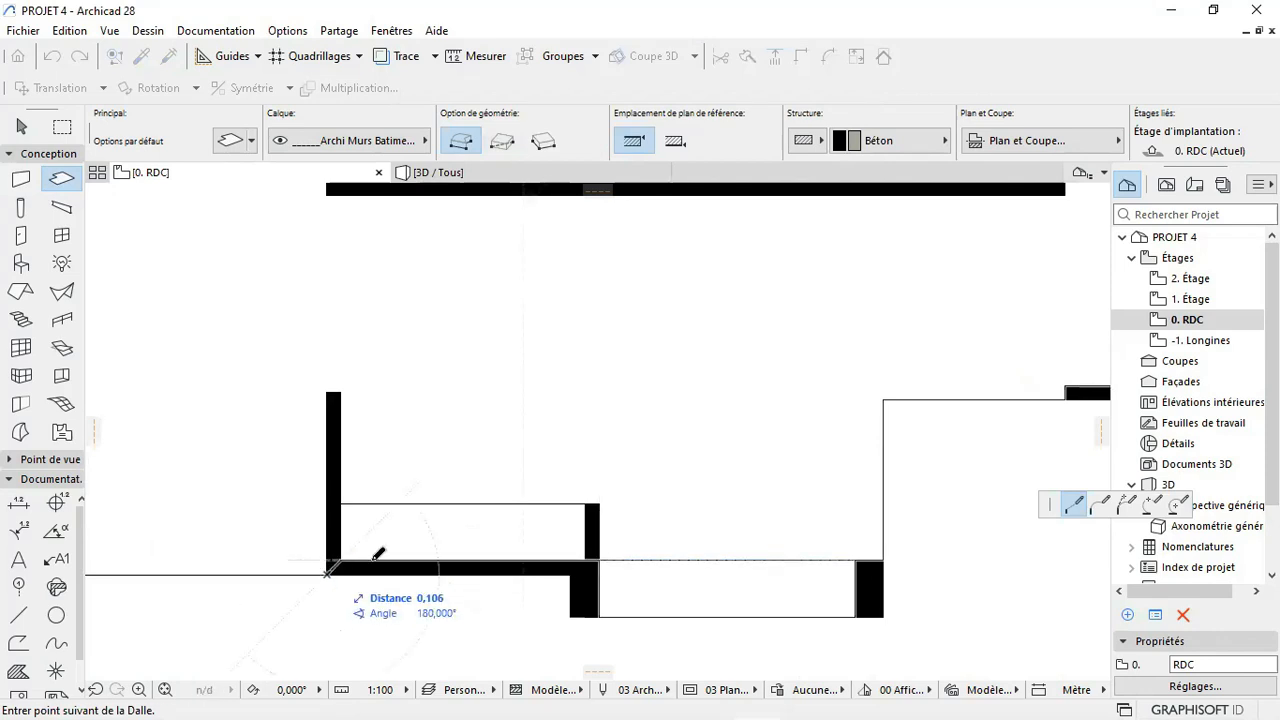
Step: Extend the slab outline along the parking area's front edge and up the inner face of the lower-left wall segment to its top
scroll(571, 523, down, 3)
scroll(371, 530, up, 2)
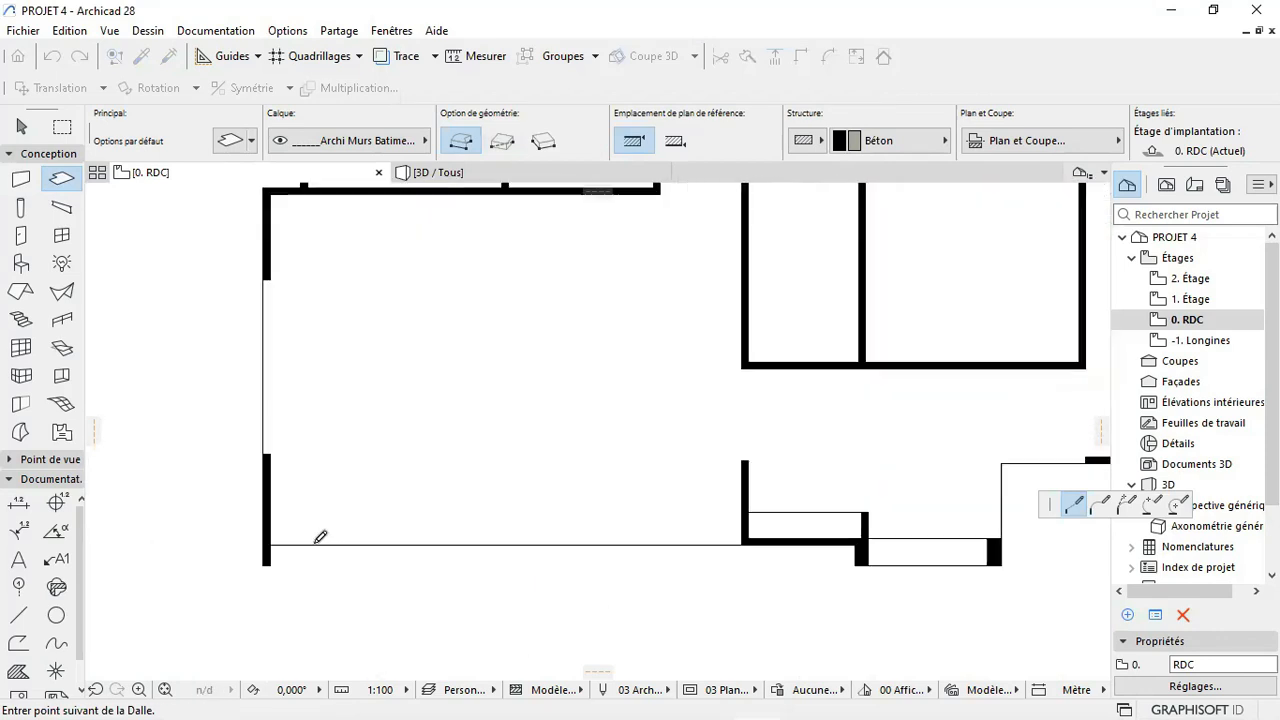
scroll(318, 540, up, 2)
click(231, 545)
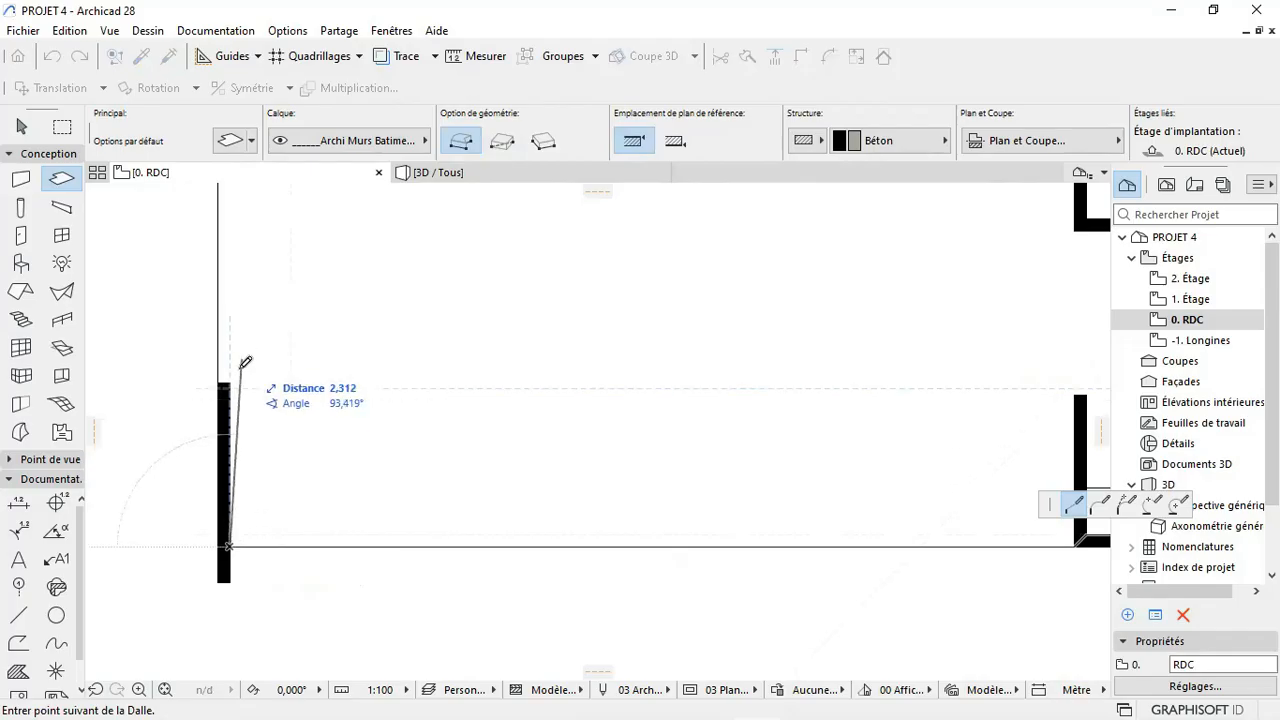
click(229, 383)
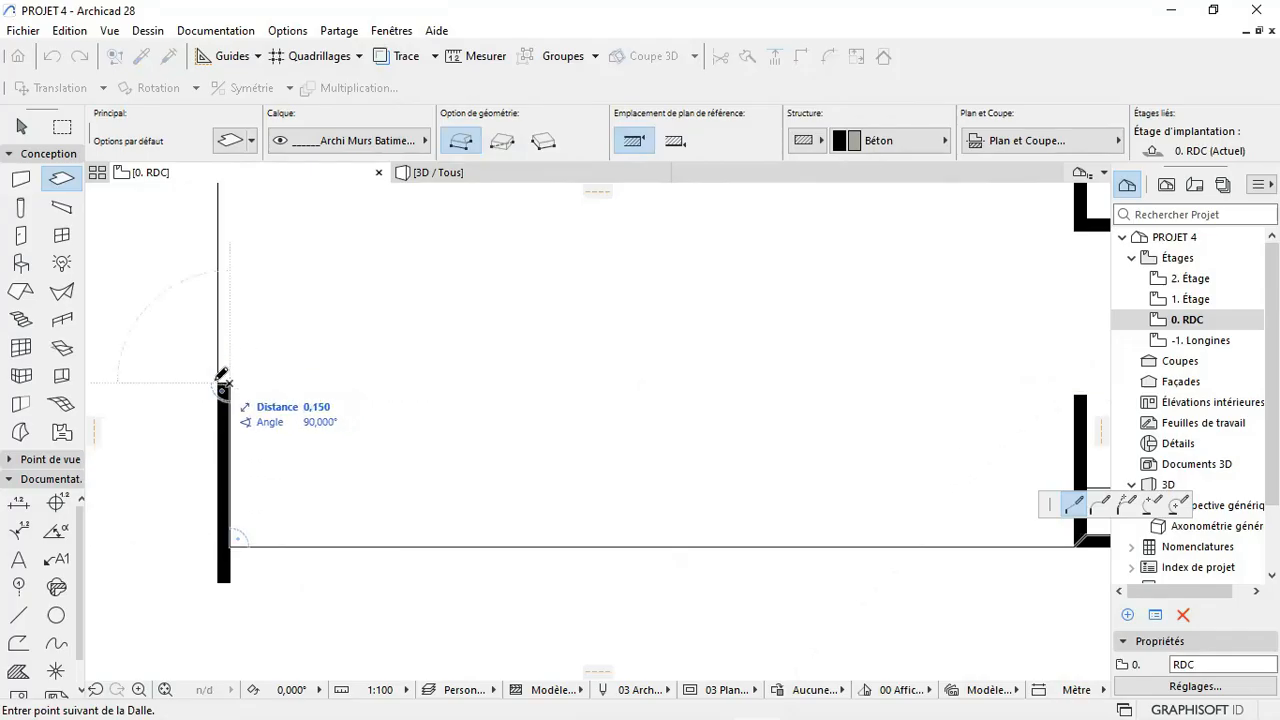
Step: Extend the slab outline about 3.95 m up the parking area's open left side to the lower end of the upper-left wall segment
scroll(300, 505, down, 4)
scroll(283, 417, up, 3)
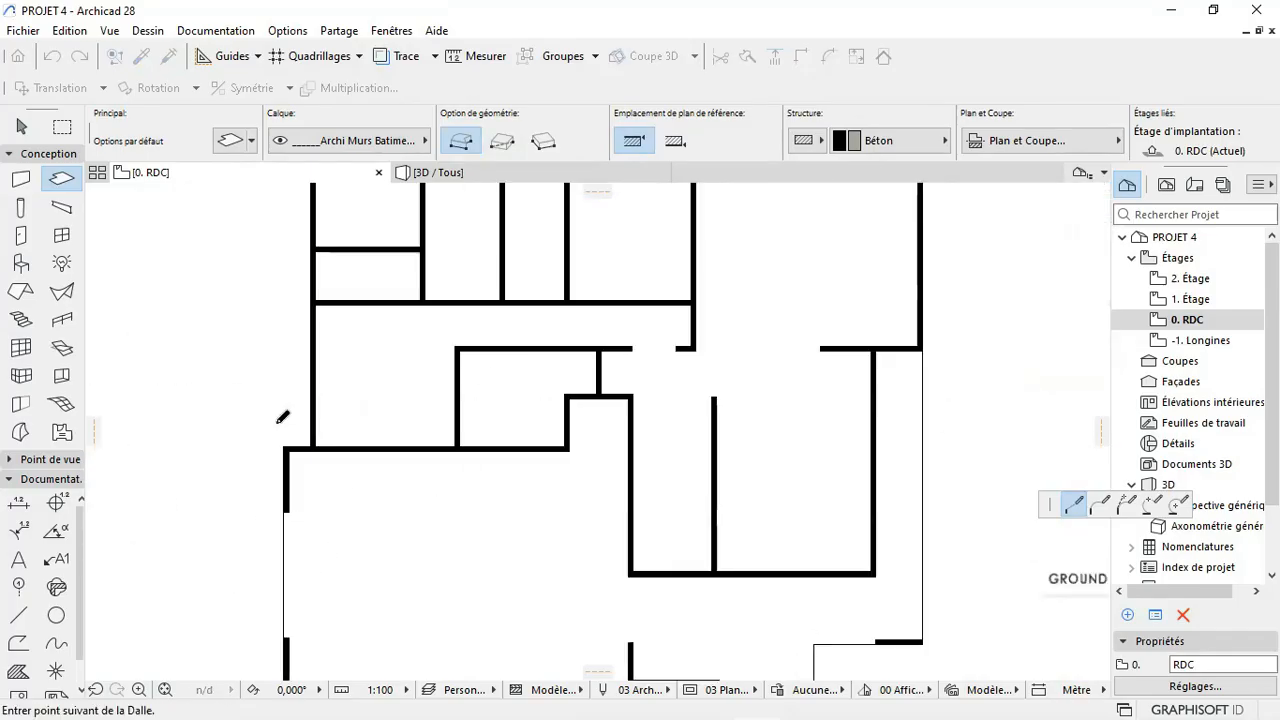
scroll(285, 430, up, 2)
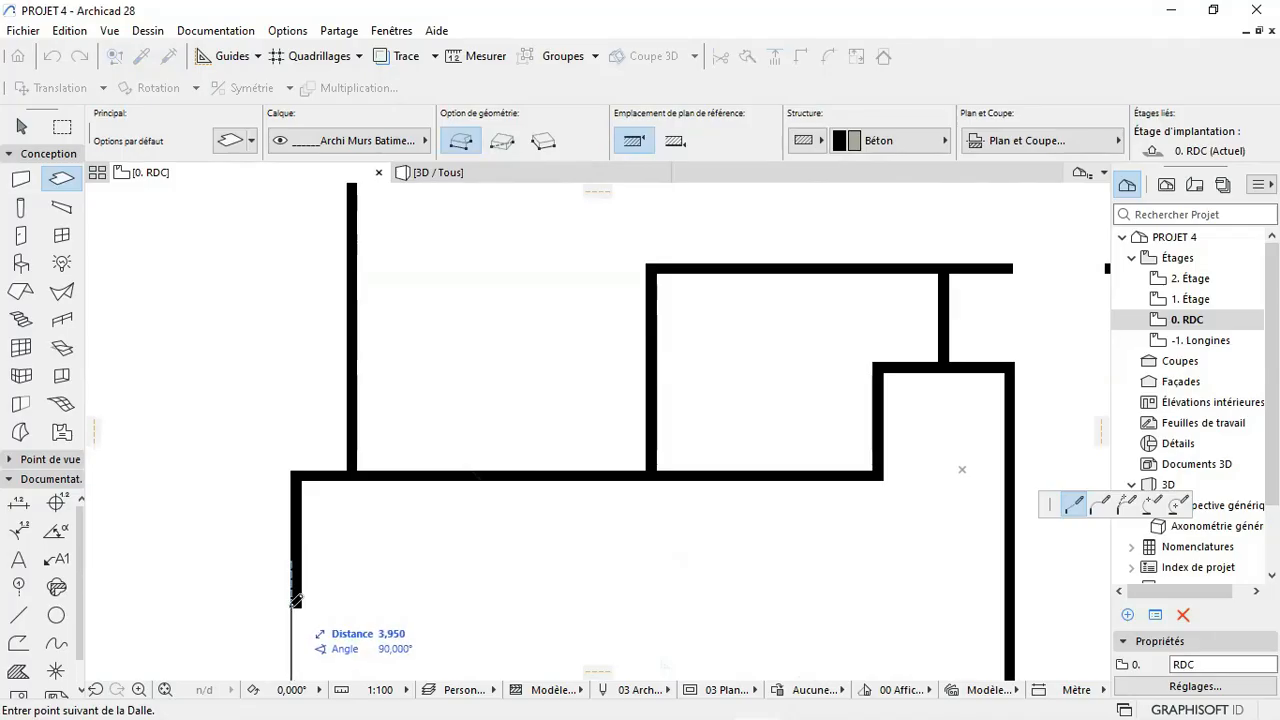
click(296, 600)
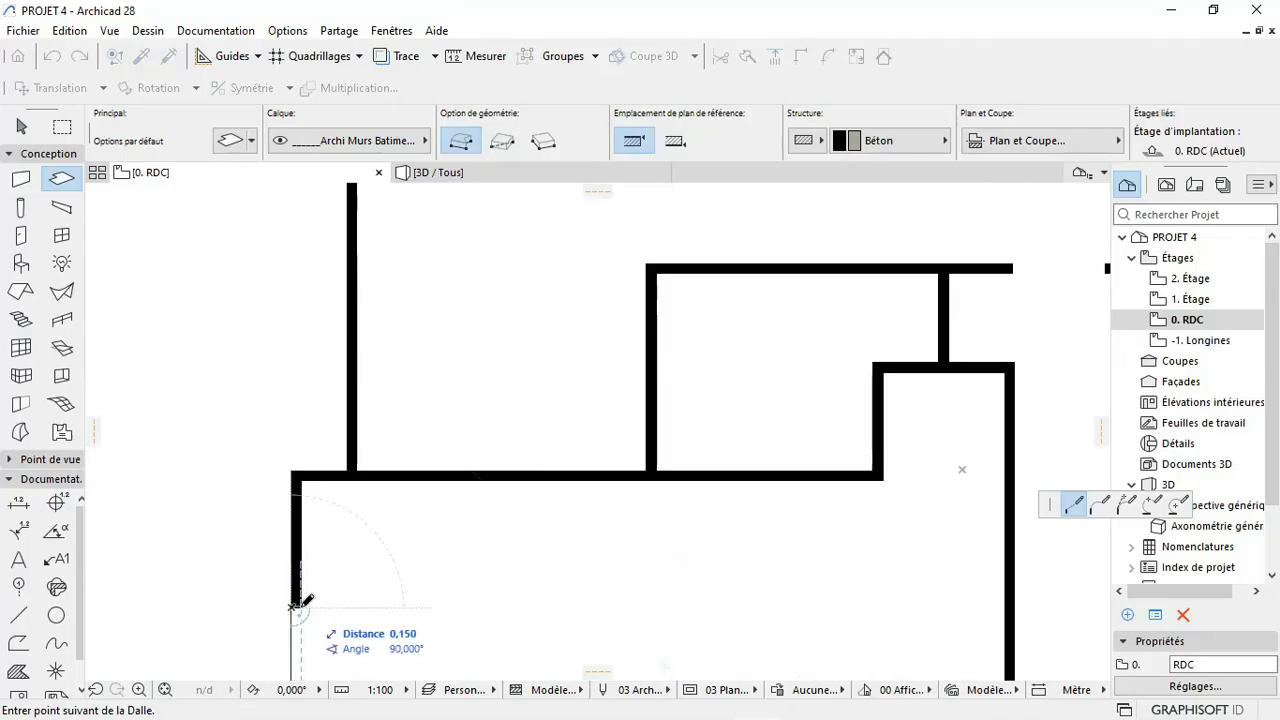
Step: Carry the slab outline up the upper-left wall segment, across to the house's left wall, and close it at the house's upper-left corner
click(298, 479)
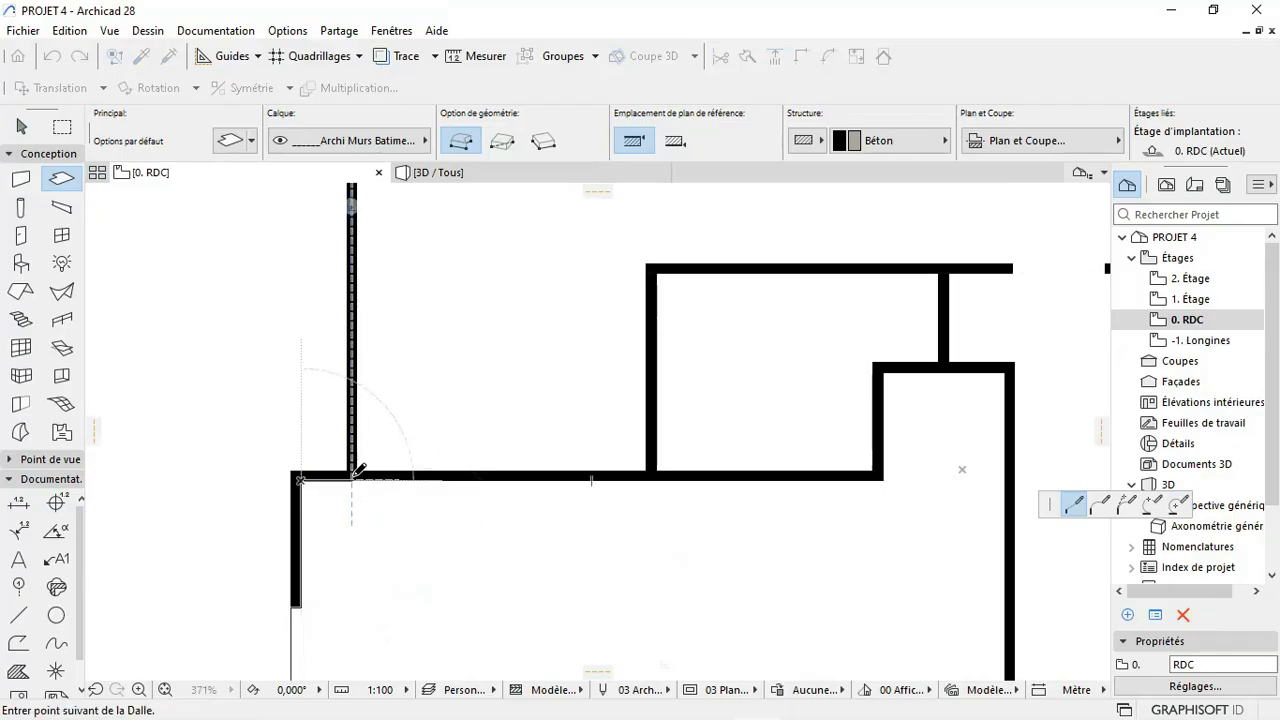
scroll(362, 500, down, 2)
scroll(366, 277, down, 2)
scroll(357, 238, up, 5)
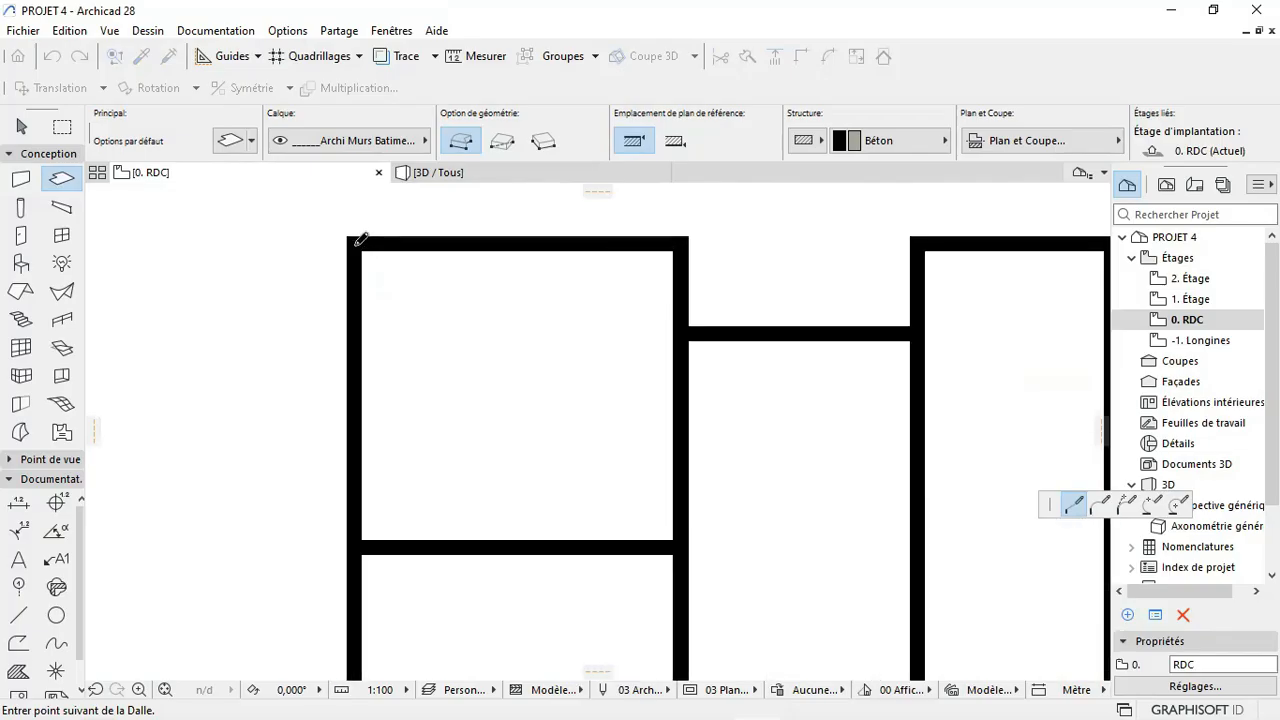
click(354, 241)
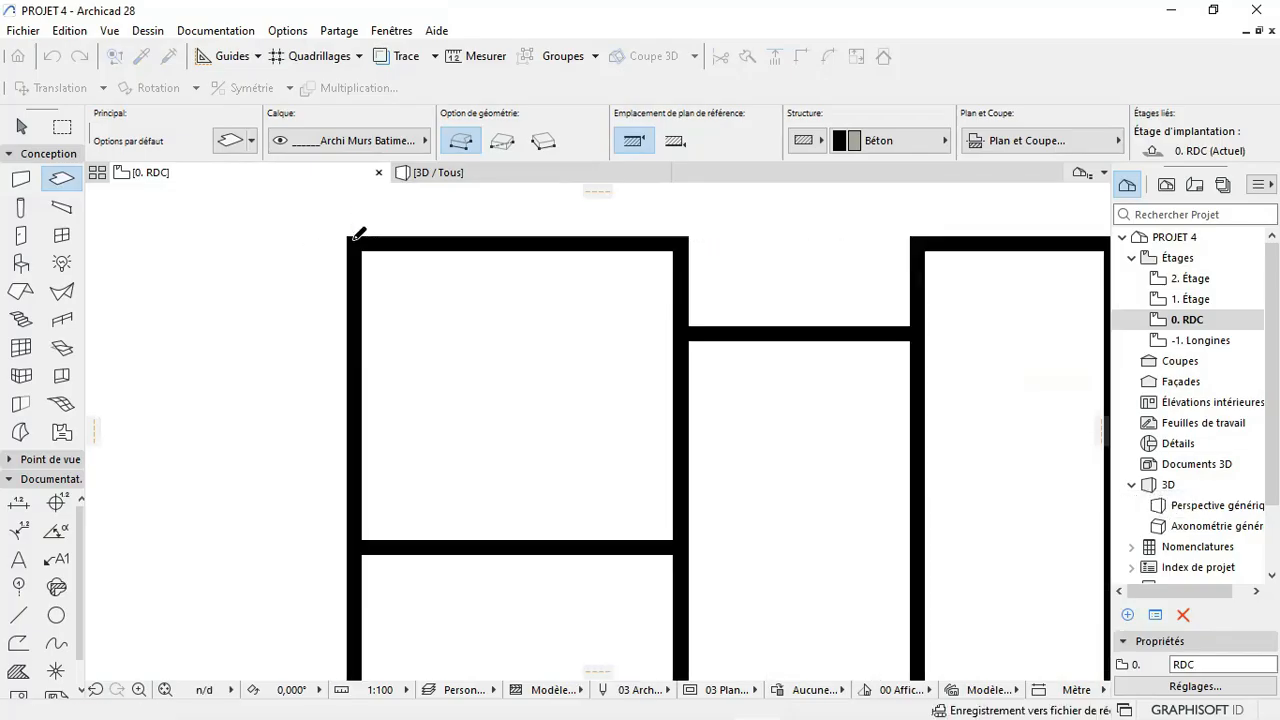
Step: Inspect the floor slab in the 3D view from several sides around the porch and parking, and return to the RDC plan
click(500, 173)
scroll(575, 605, up, 3)
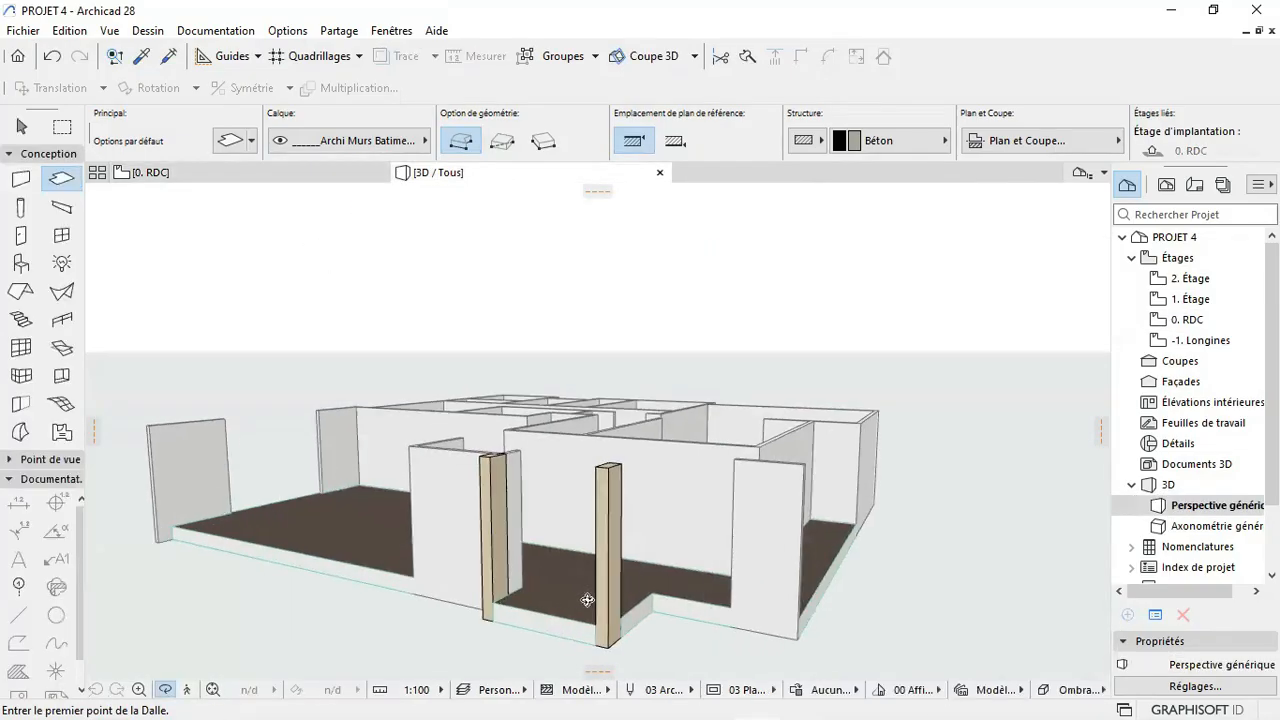
scroll(569, 615, up, 3)
shift+middle_drag(591, 554, 647, 553)
scroll(647, 553, down, 6)
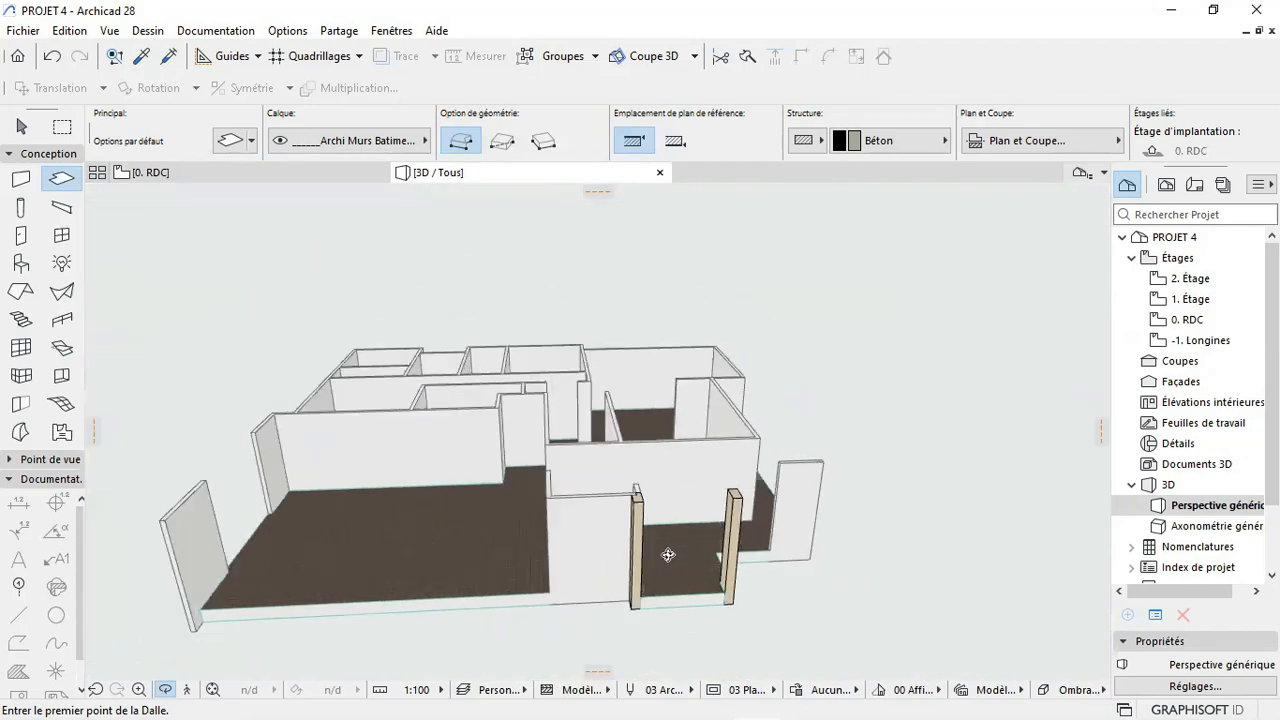
shift+middle_drag(742, 551, 620, 490)
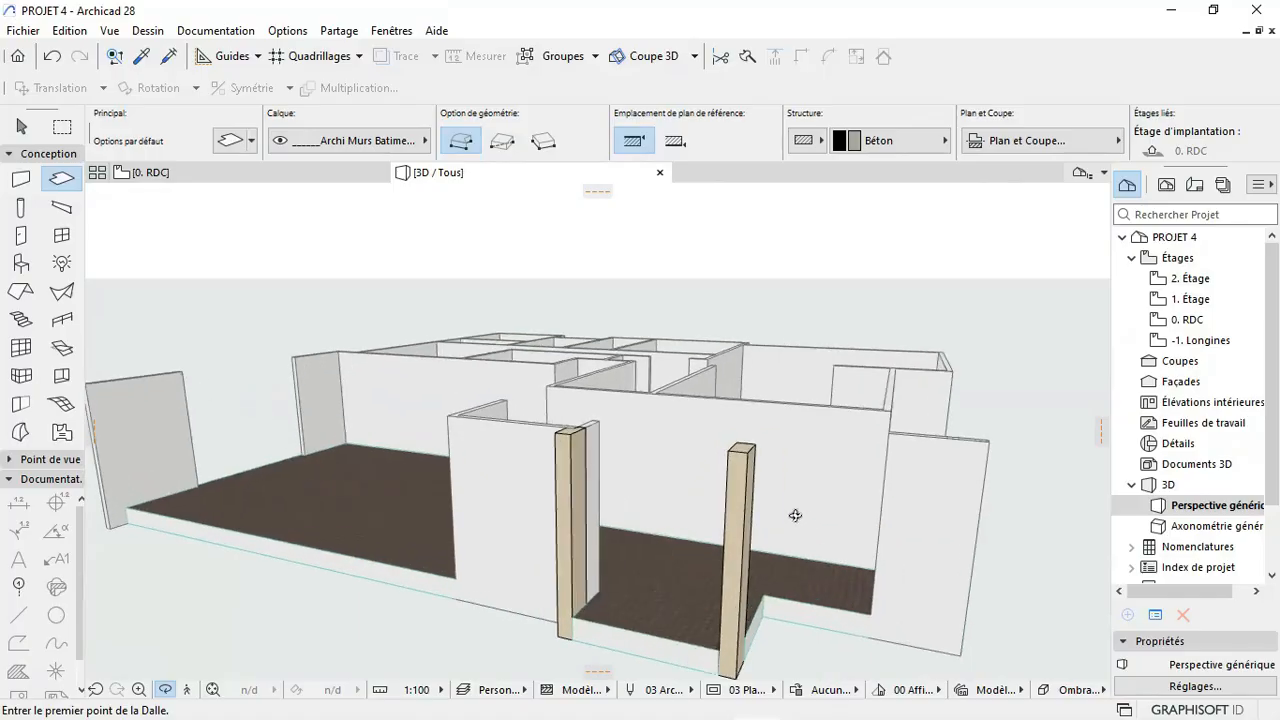
scroll(385, 566, down, 1)
shift+middle_drag(385, 566, 338, 528)
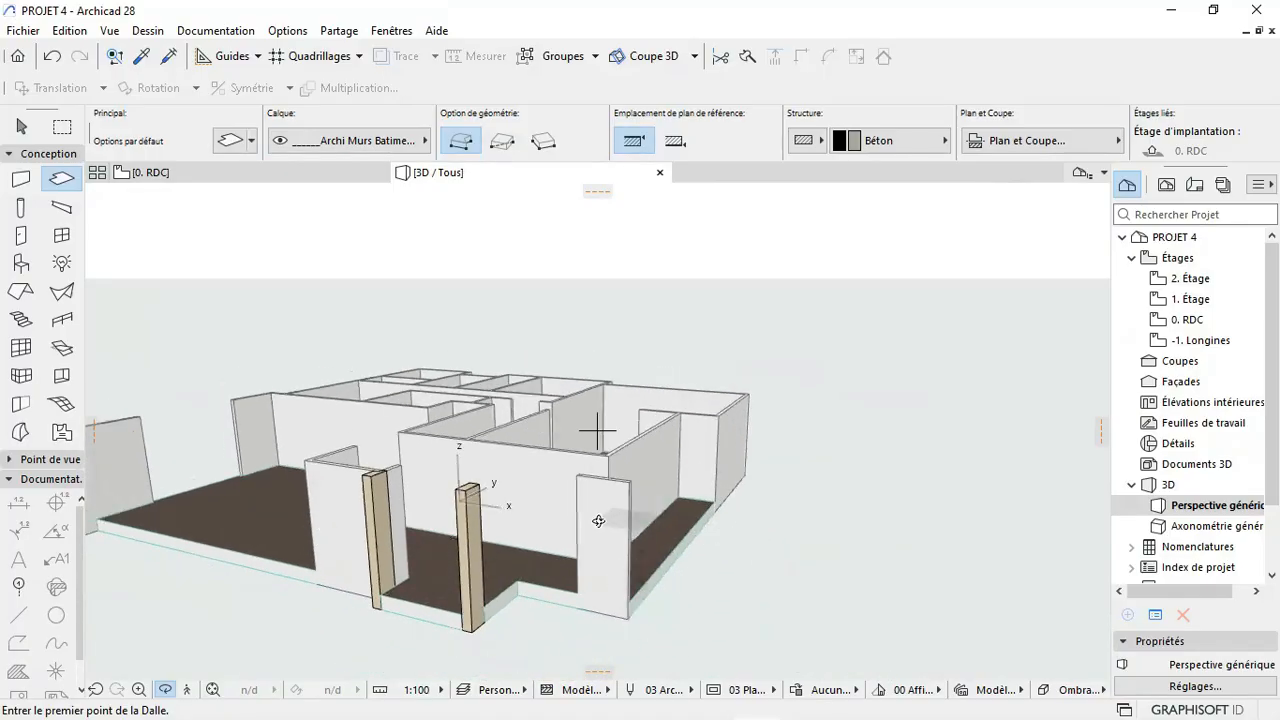
shift+middle_drag(600, 521, 373, 371)
click(250, 178)
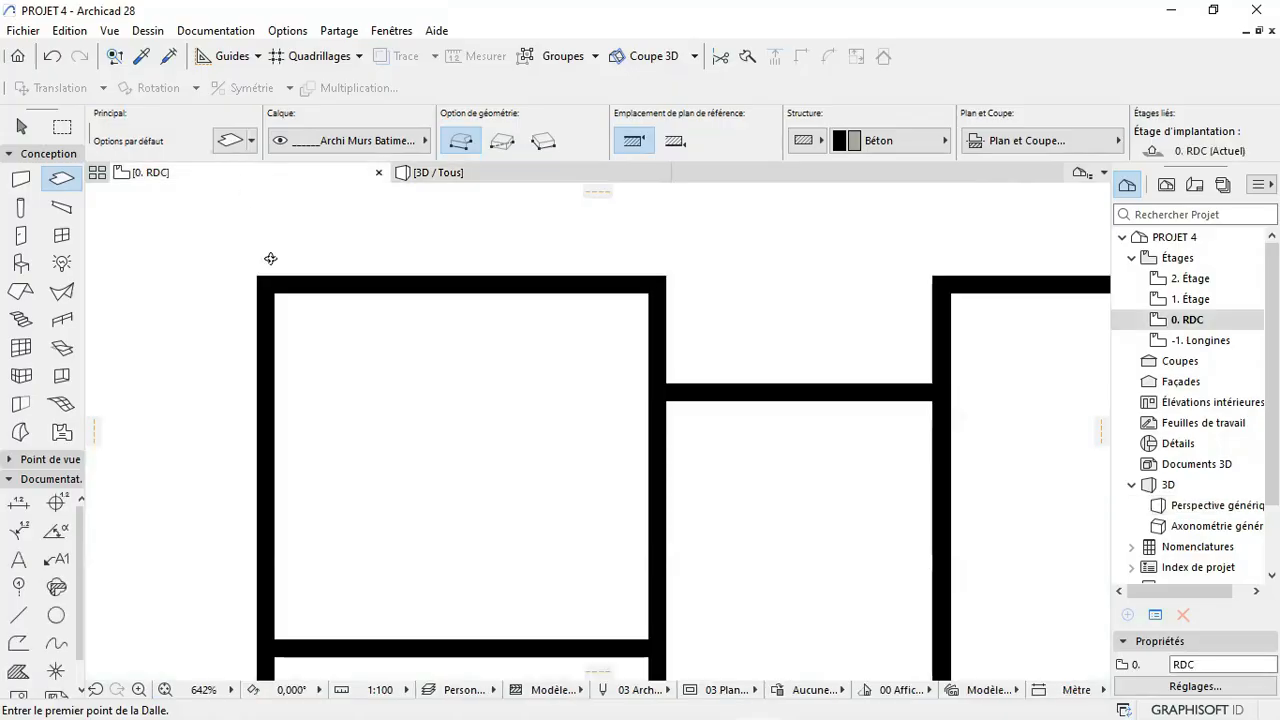
Step: Place the exterior rendering of the house beside the reference ground floor plan and examine its facade
scroll(379, 365, down, 8)
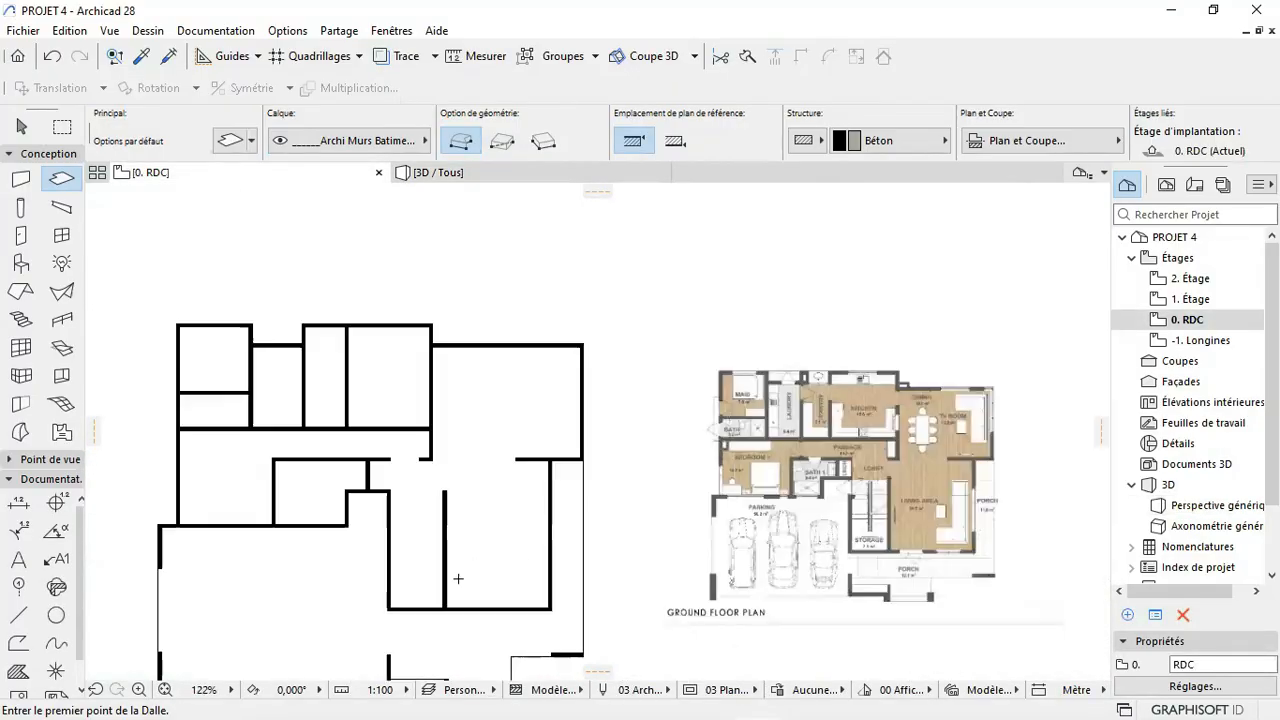
scroll(738, 528, down, 1)
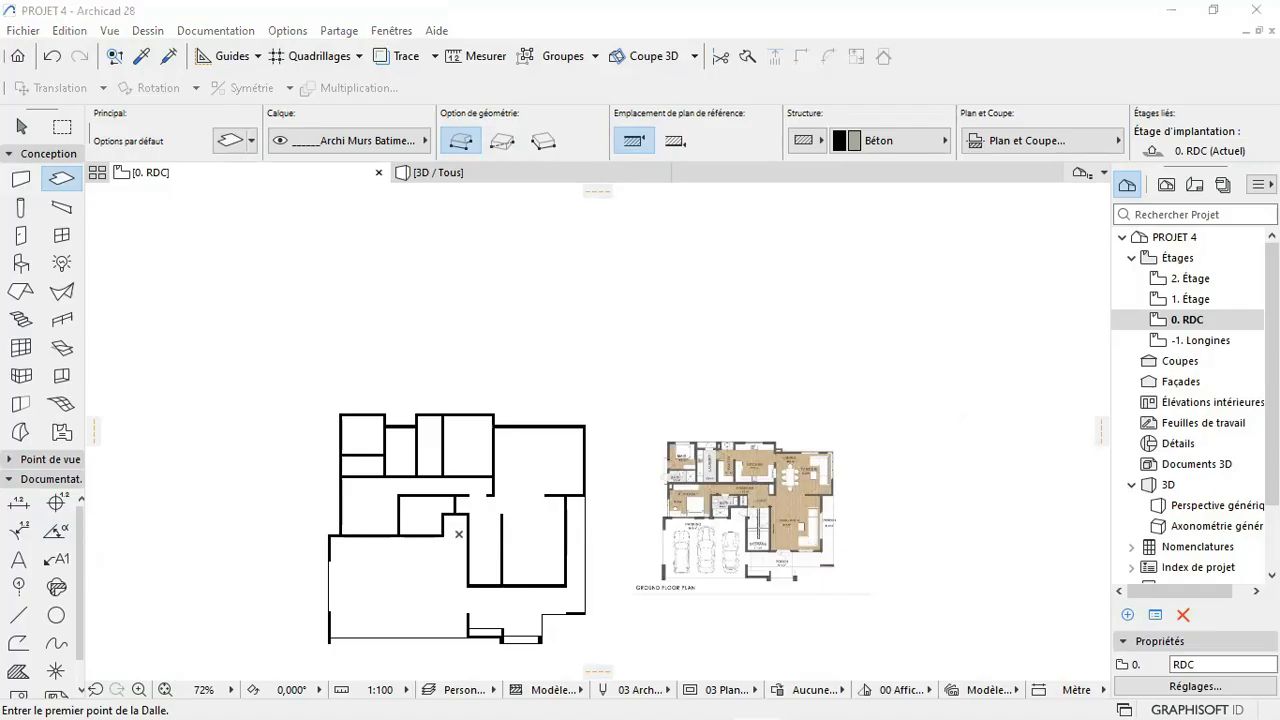
drag(237, 442, 857, 311)
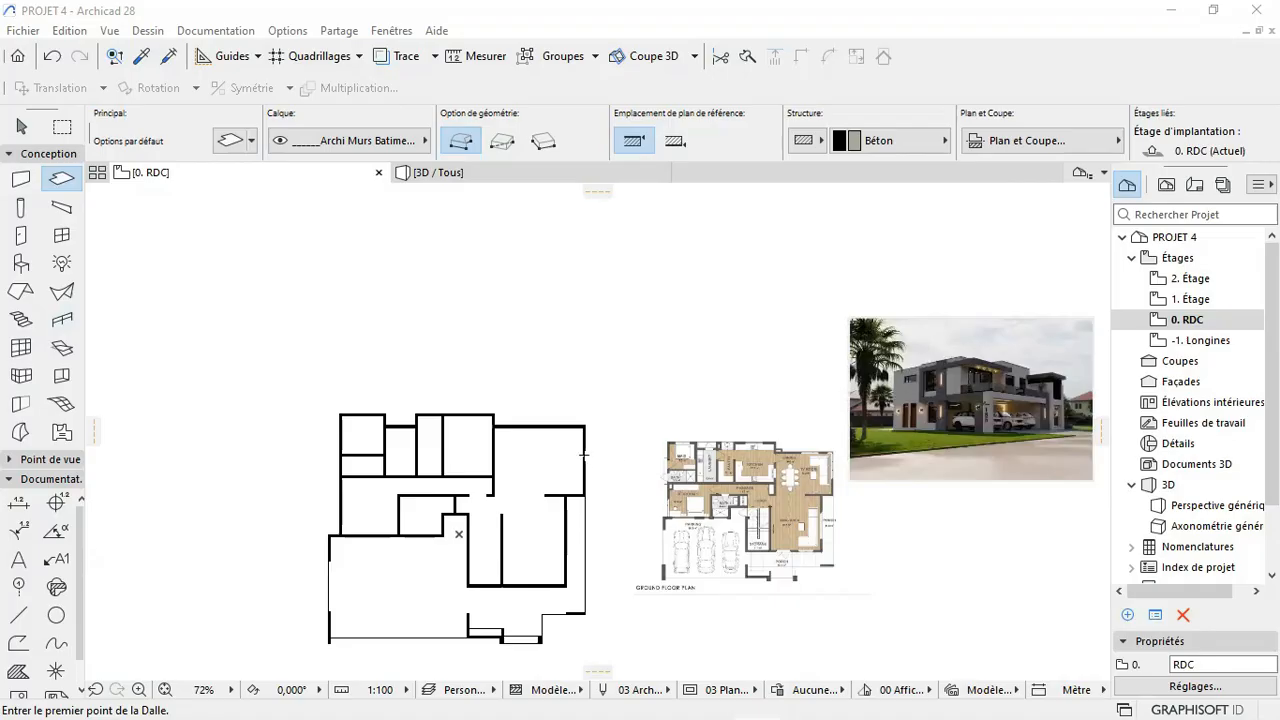
scroll(584, 455, down, 4)
scroll(850, 430, up, 11)
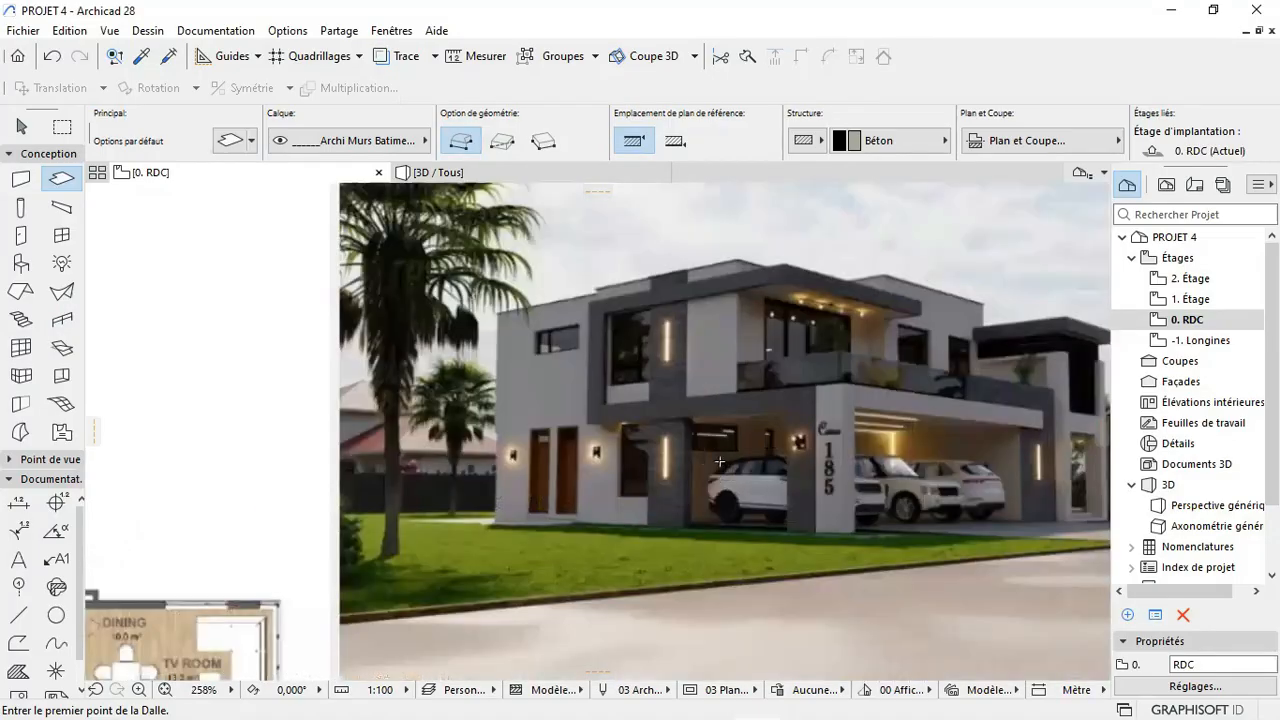
scroll(720, 462, down, 3)
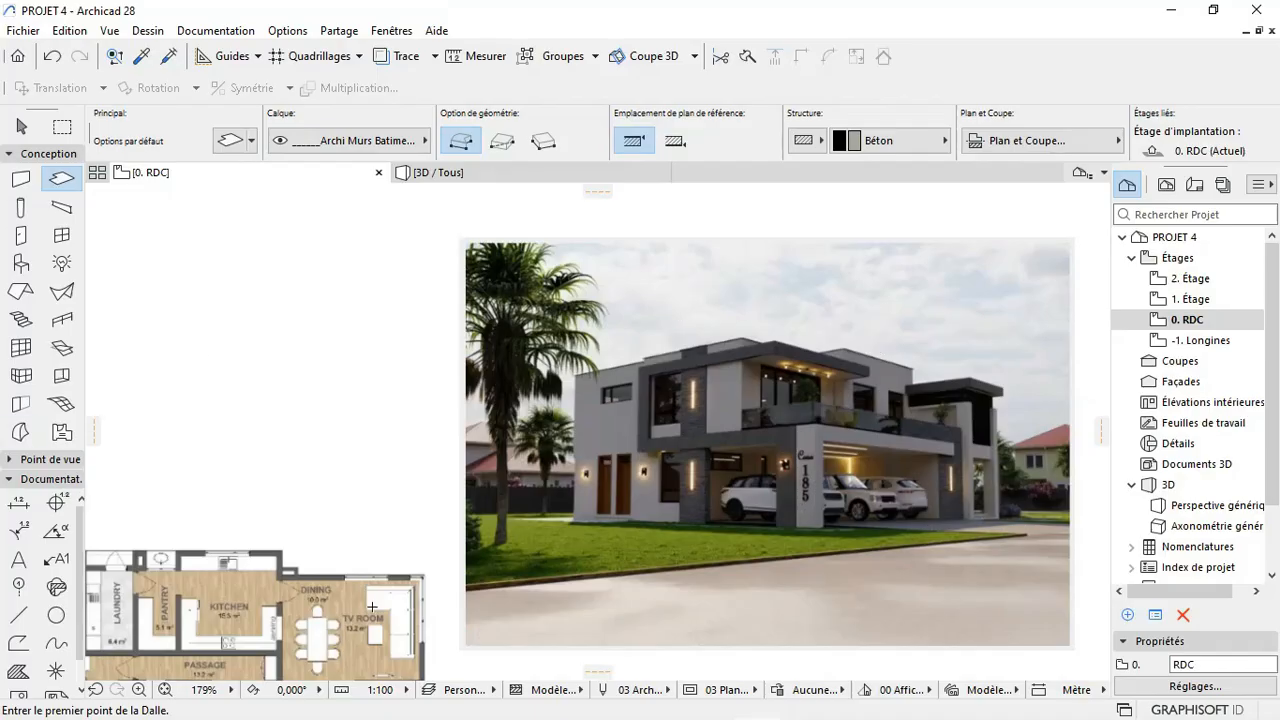
Step: Browse the reference images from 01.PNG to 06.PNG in the photo viewer, examining the exterior facades, and return to Archicad
mouse_move(995, 708)
mouse_move(718, 706)
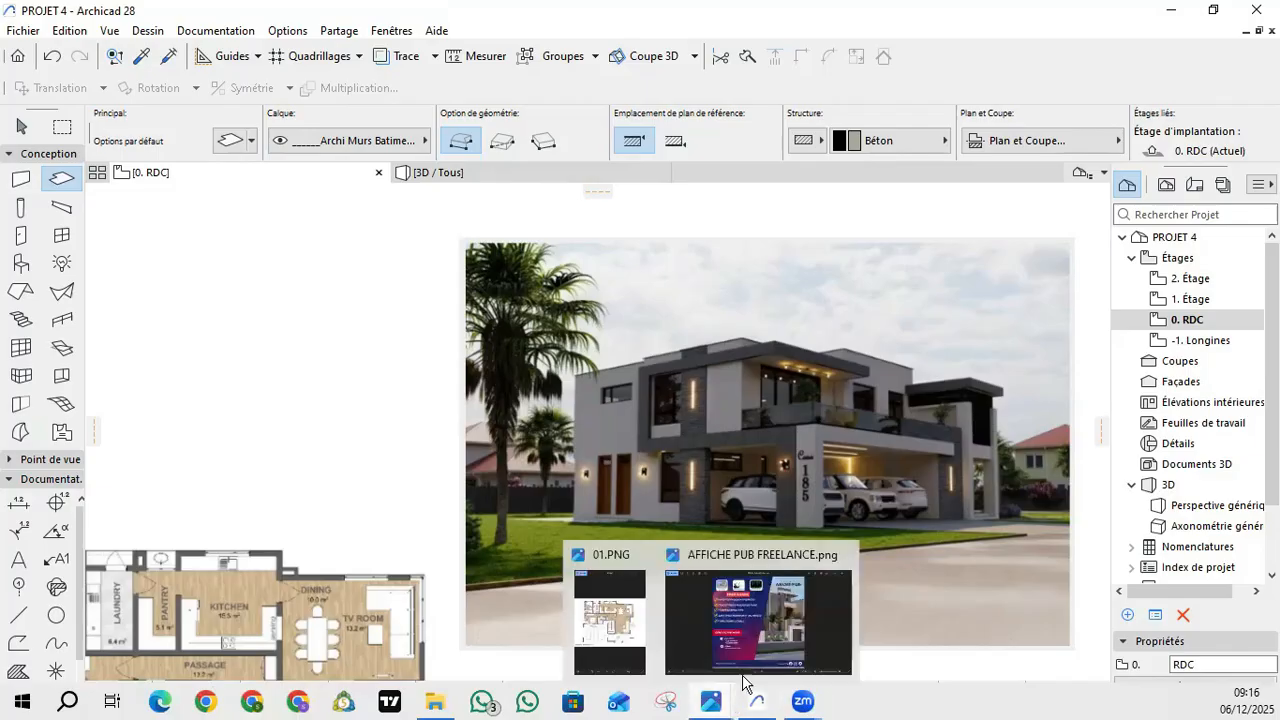
click(612, 622)
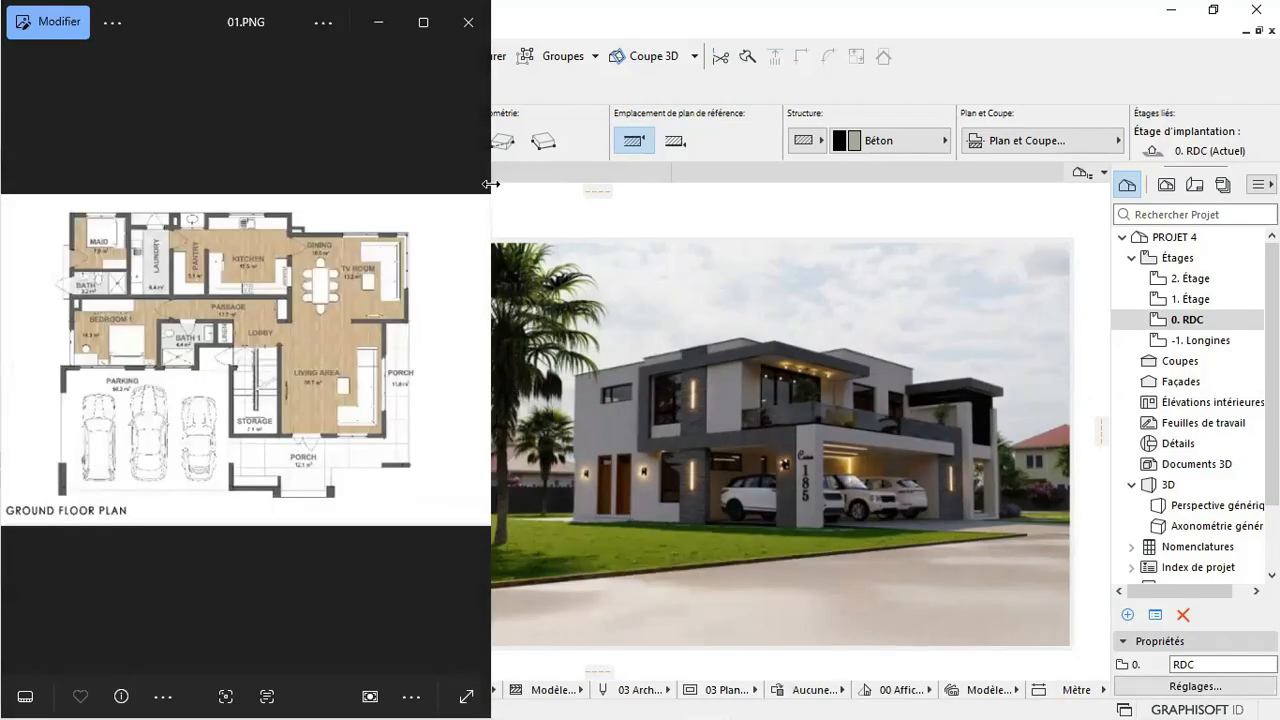
click(423, 22)
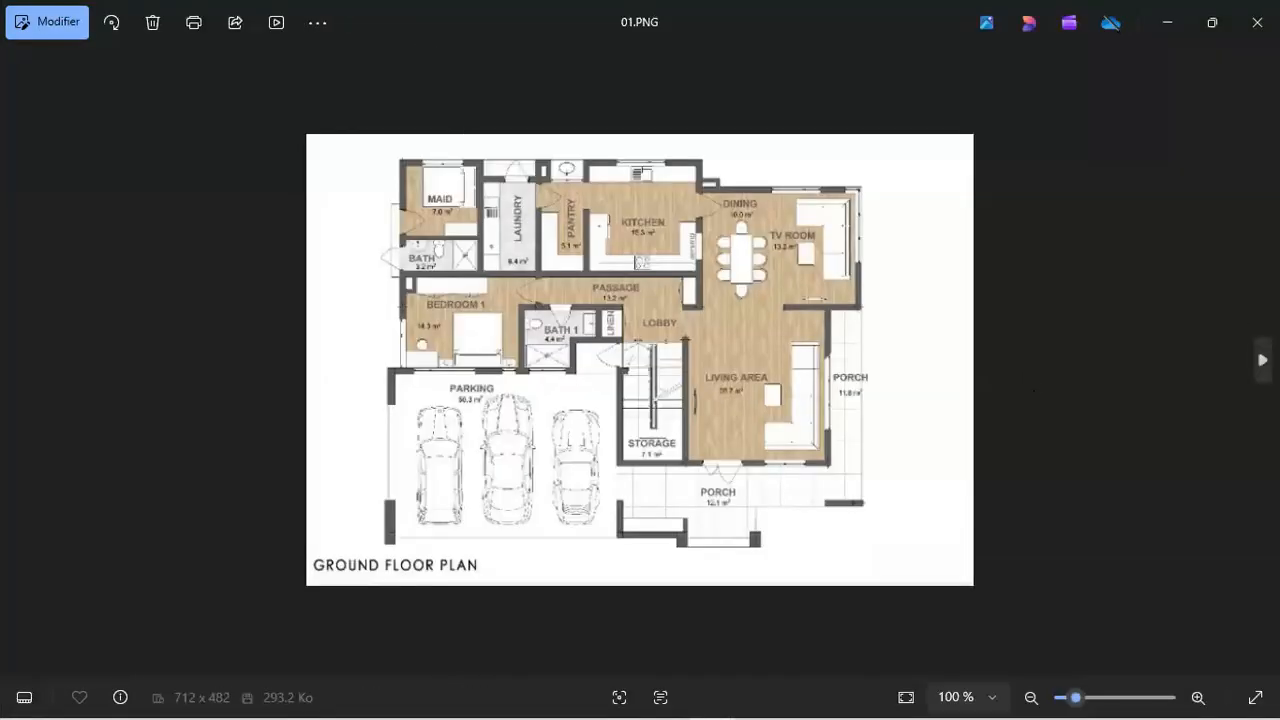
click(1262, 360)
click(1262, 360)
click(1262, 360)
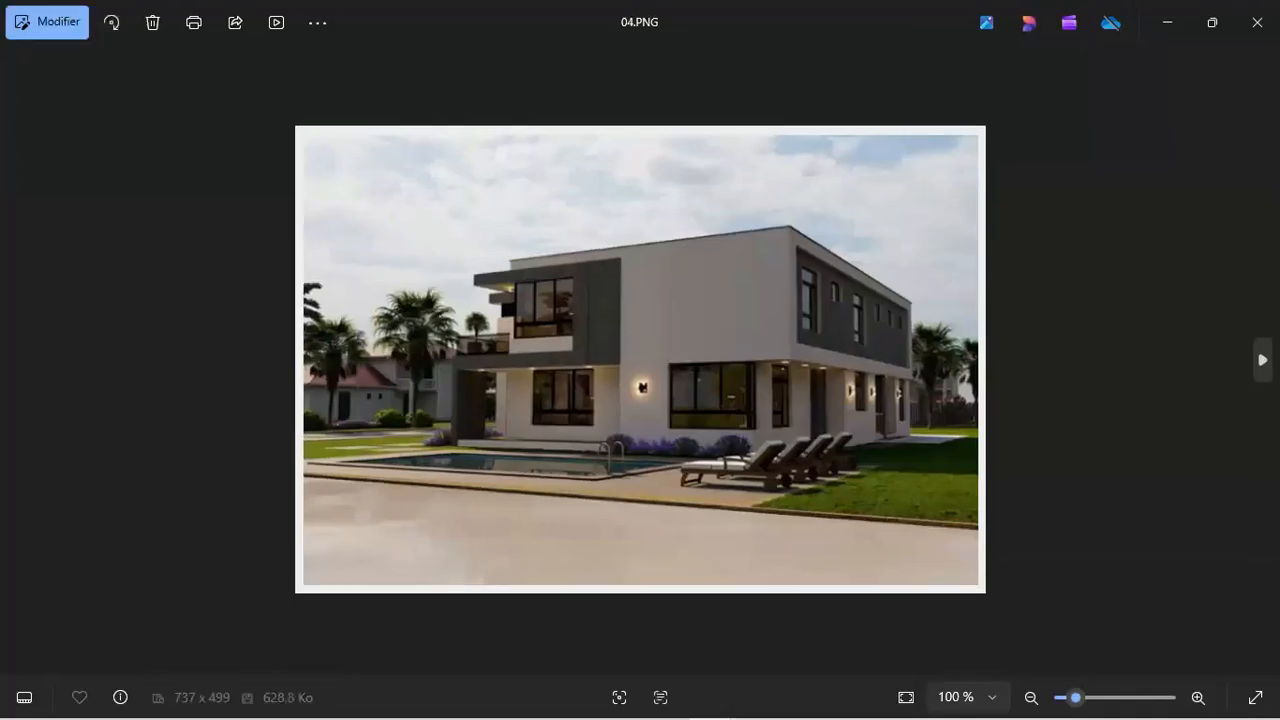
click(1262, 360)
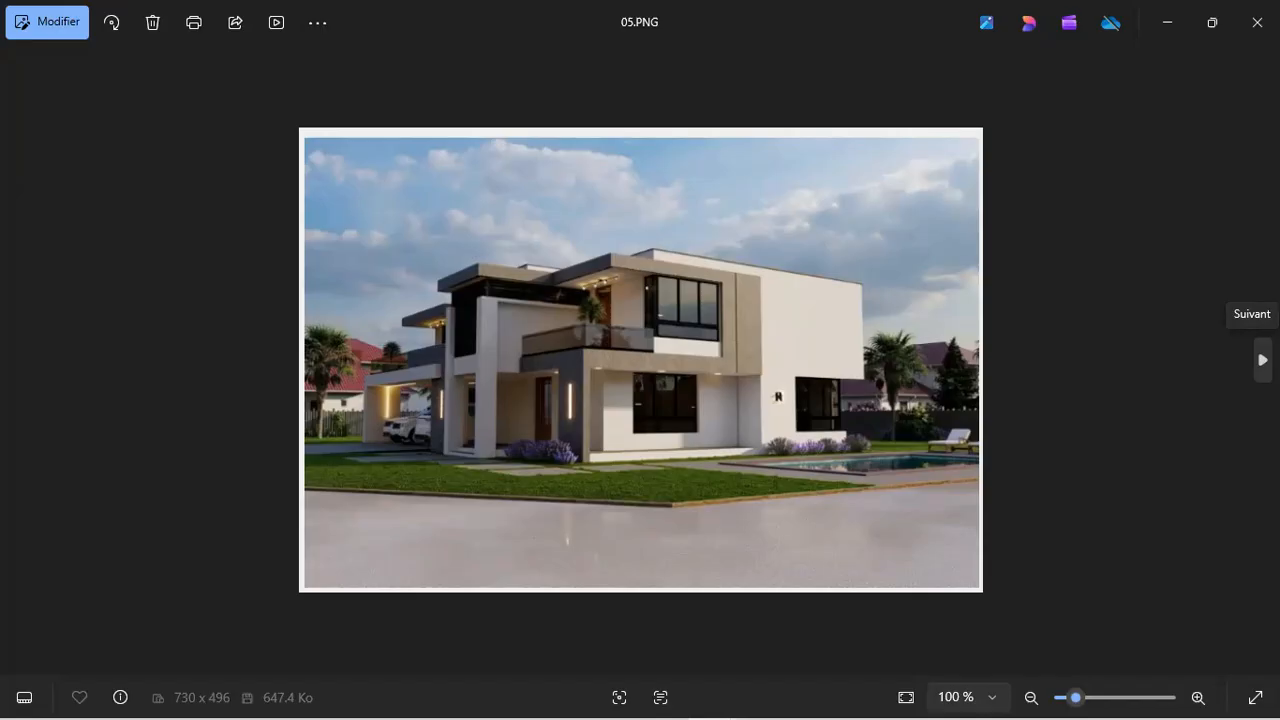
click(1262, 360)
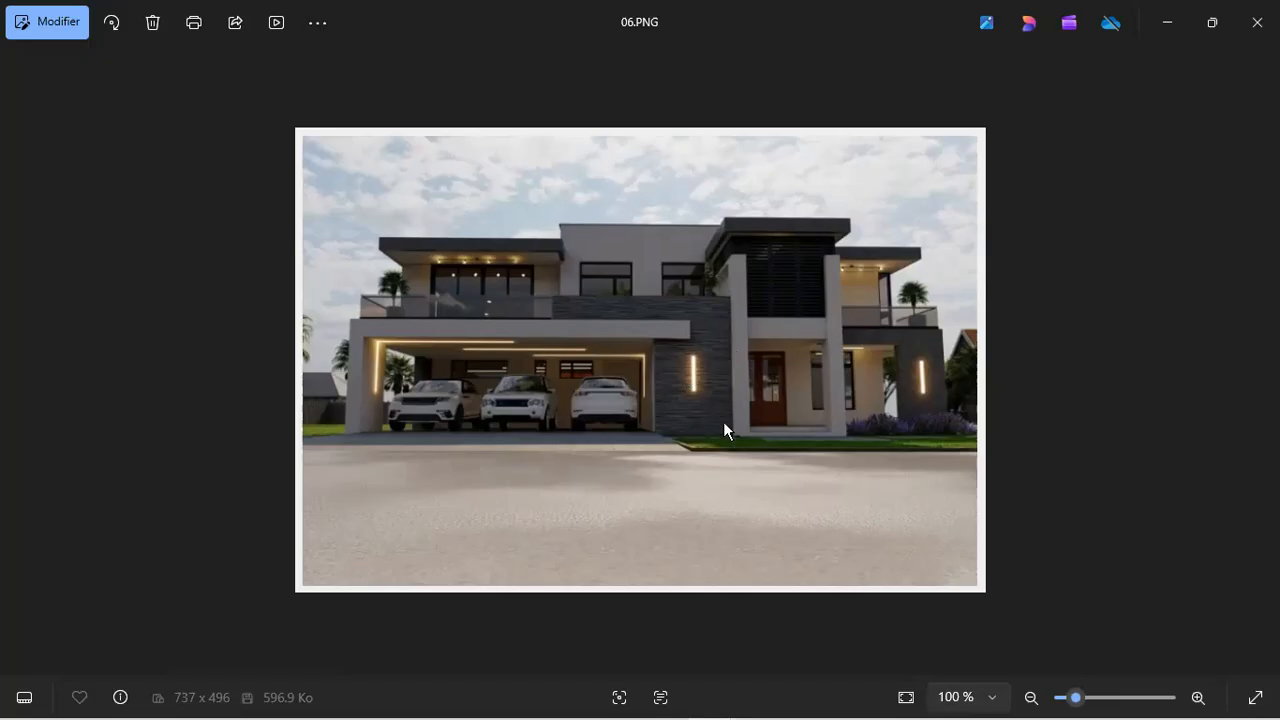
mouse_move(715, 706)
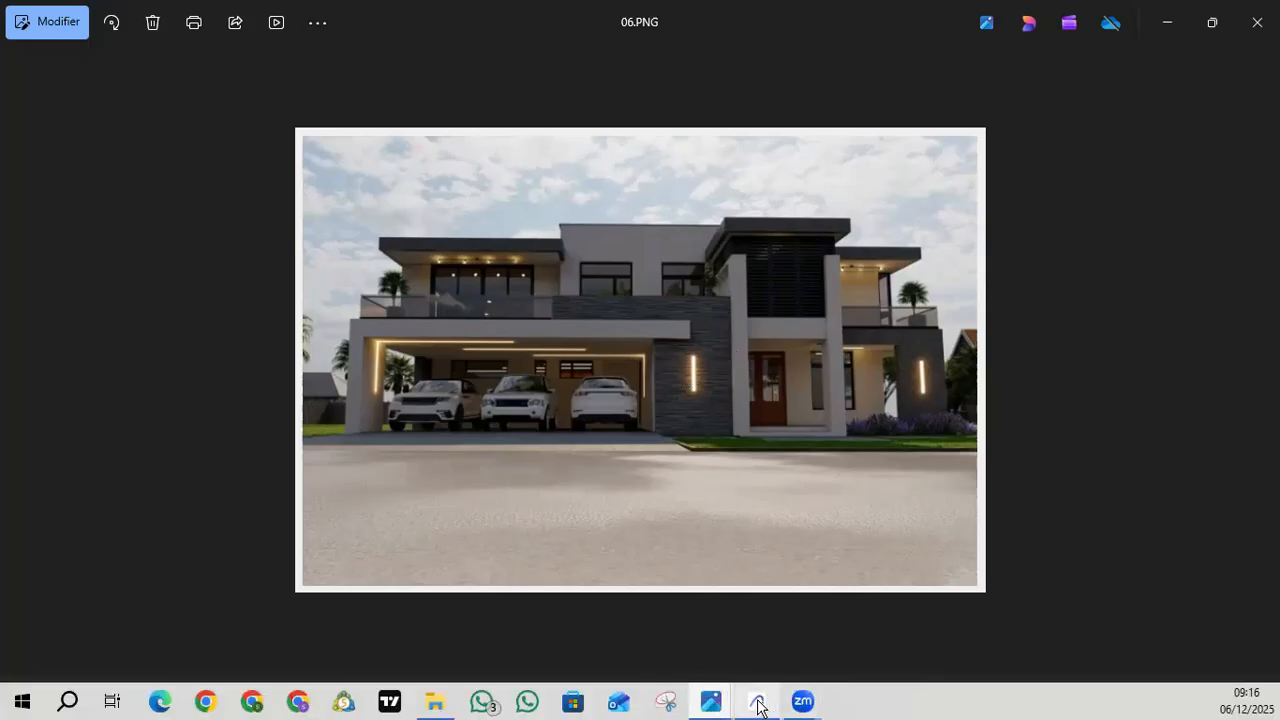
click(757, 701)
scroll(534, 418, down, 6)
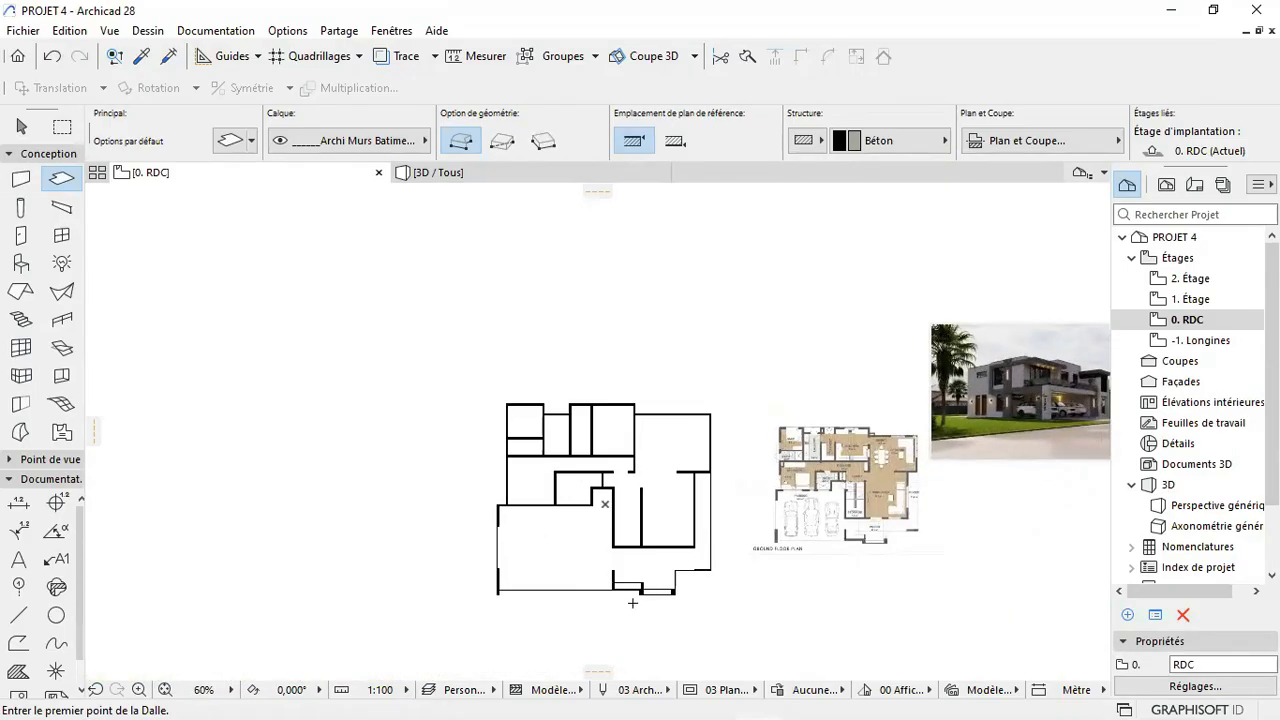
scroll(610, 592, up, 7)
scroll(653, 604, up, 3)
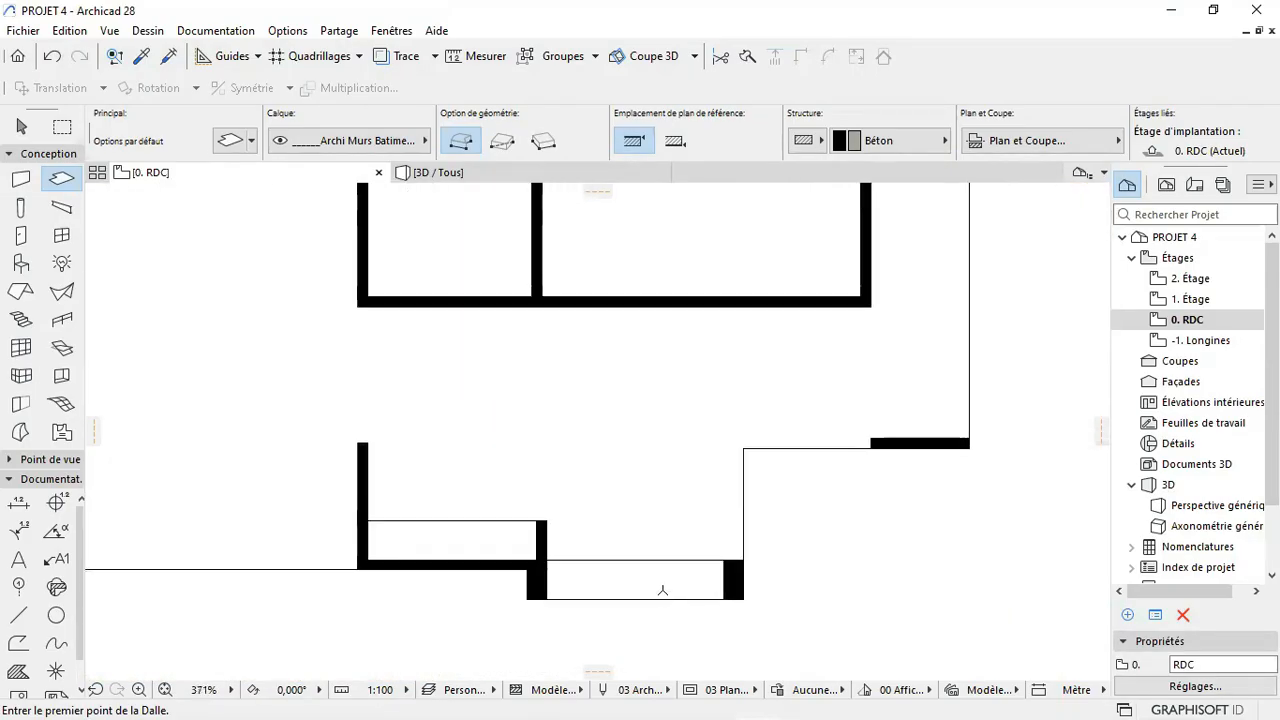
scroll(686, 565, down, 4)
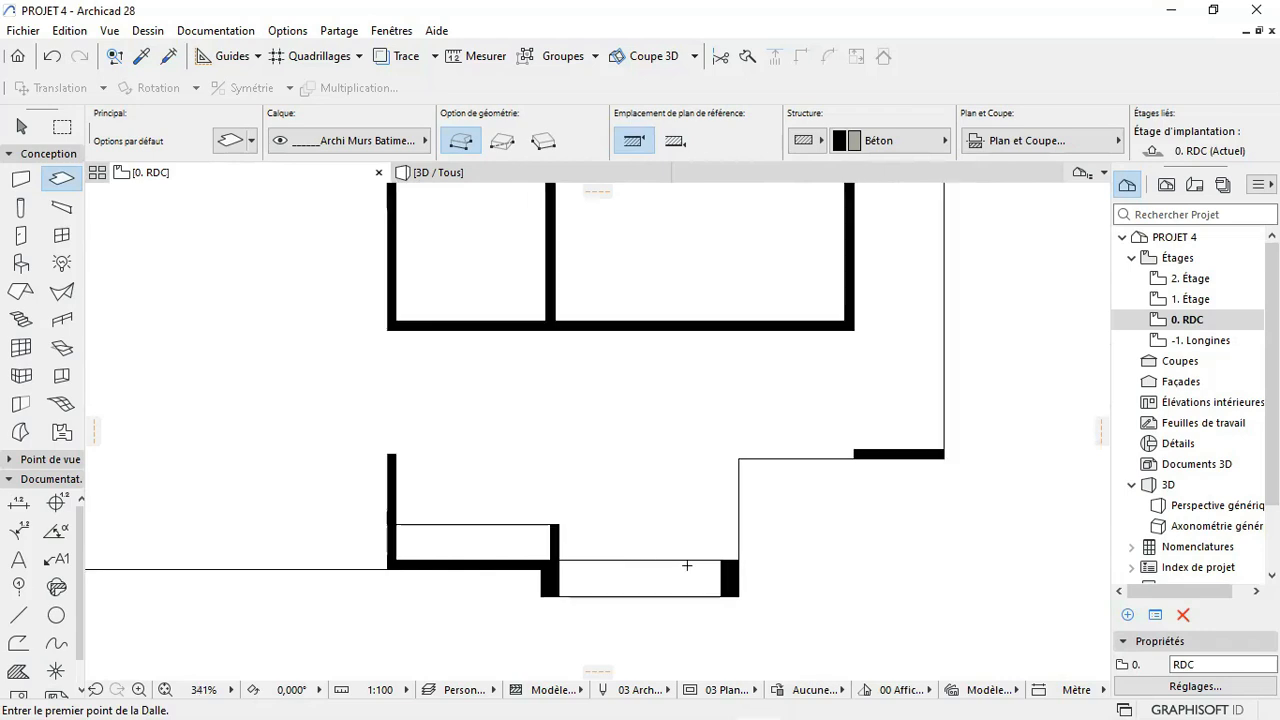
scroll(666, 590, up, 5)
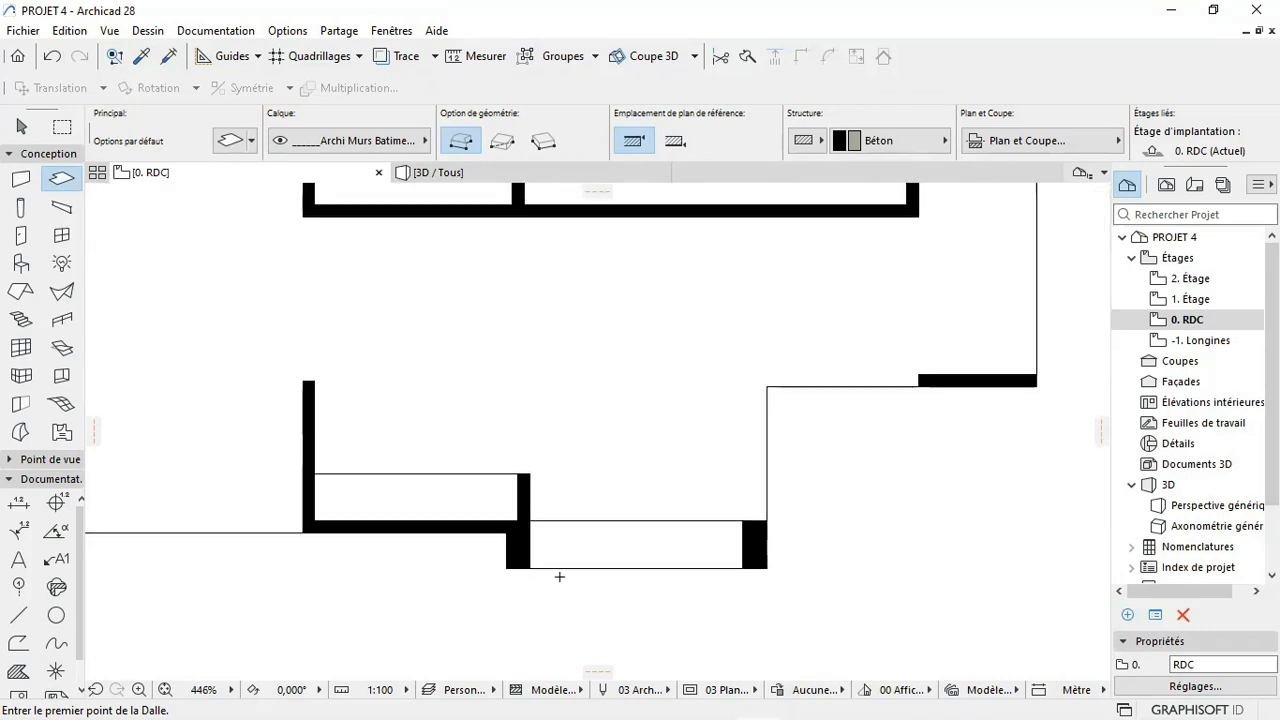
shift+click(508, 568)
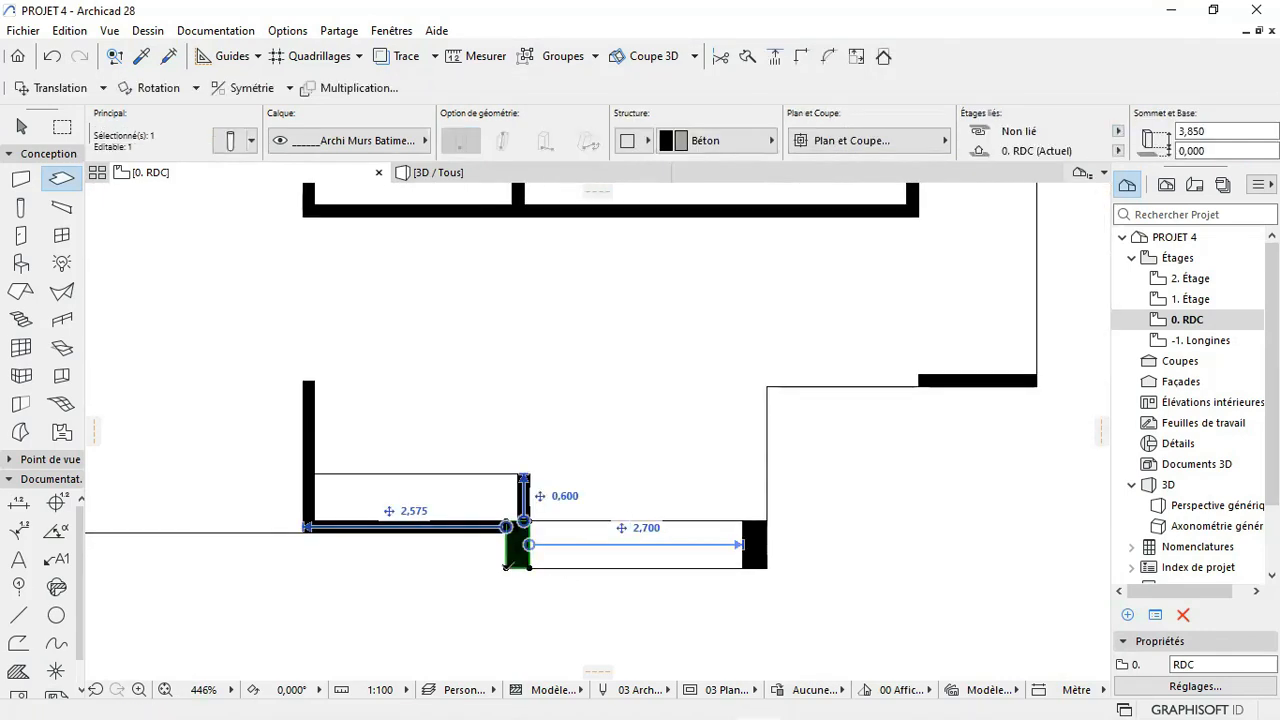
click(506, 568)
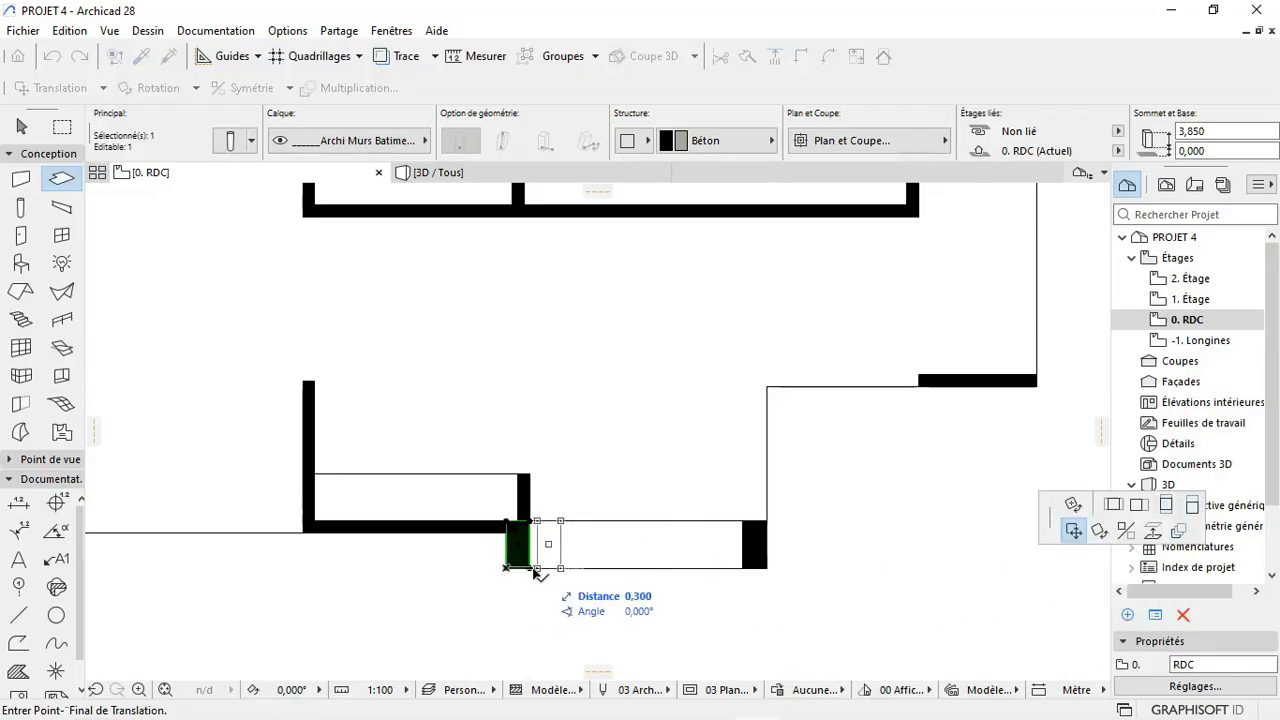
click(1140, 506)
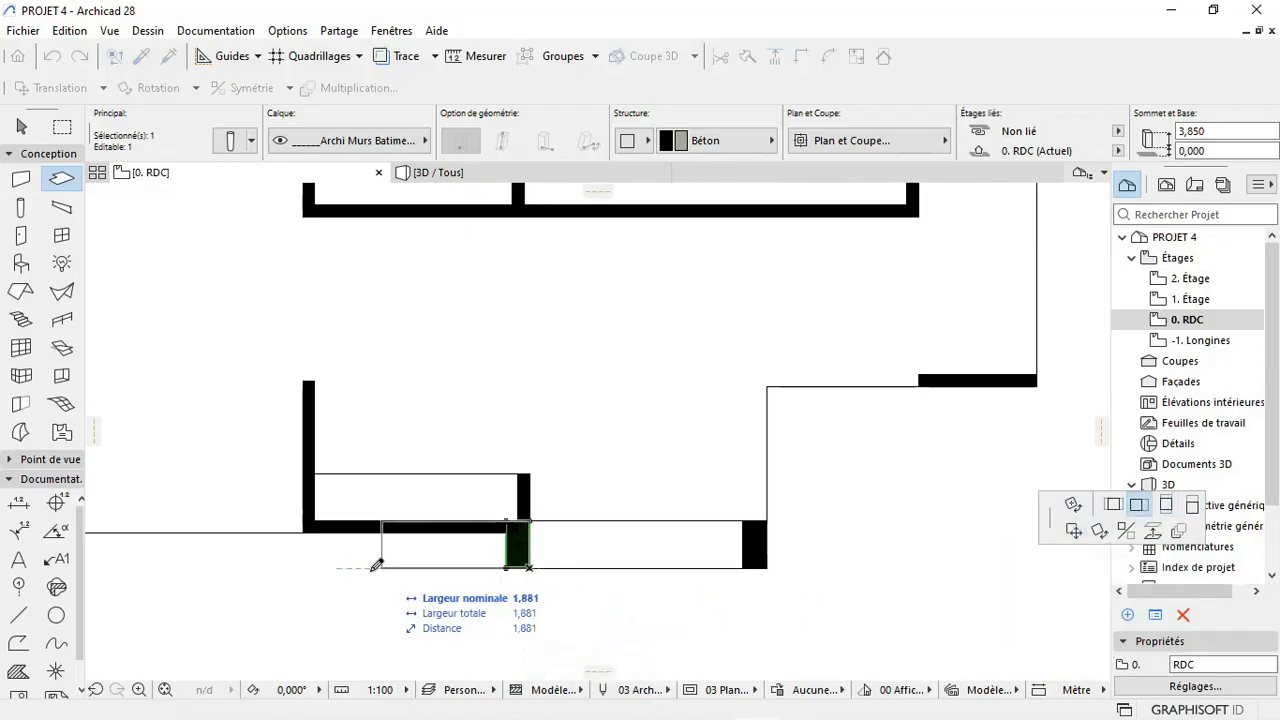
click(1192, 504)
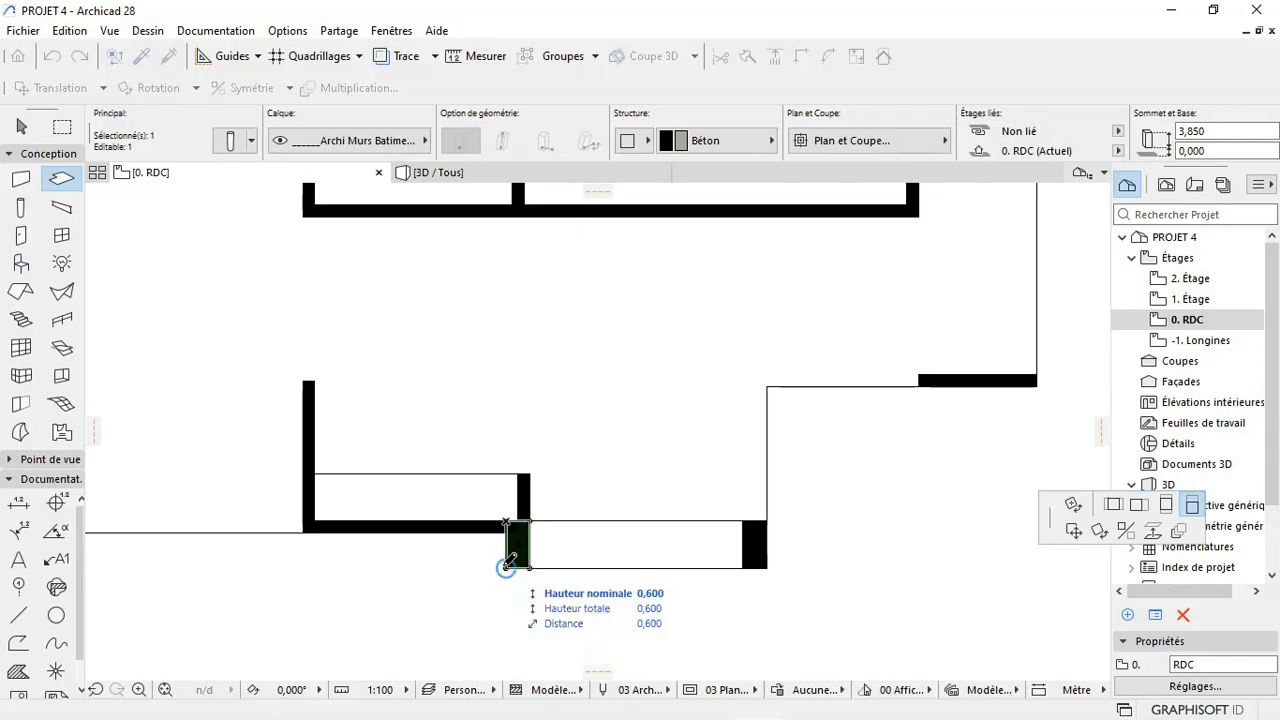
click(506, 566)
key(Escape)
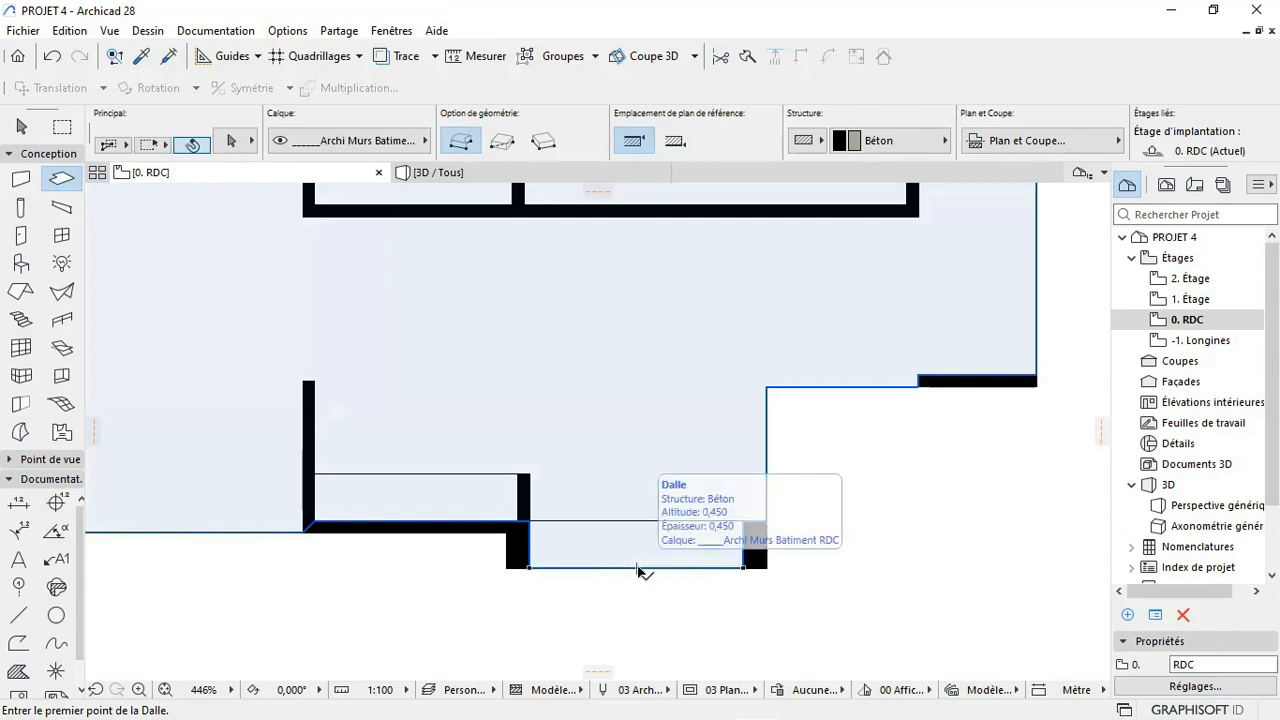
Step: Offset the slab's front edge between the two porch pillars back to the line joining the pillars' rear faces
click(639, 567)
click(640, 568)
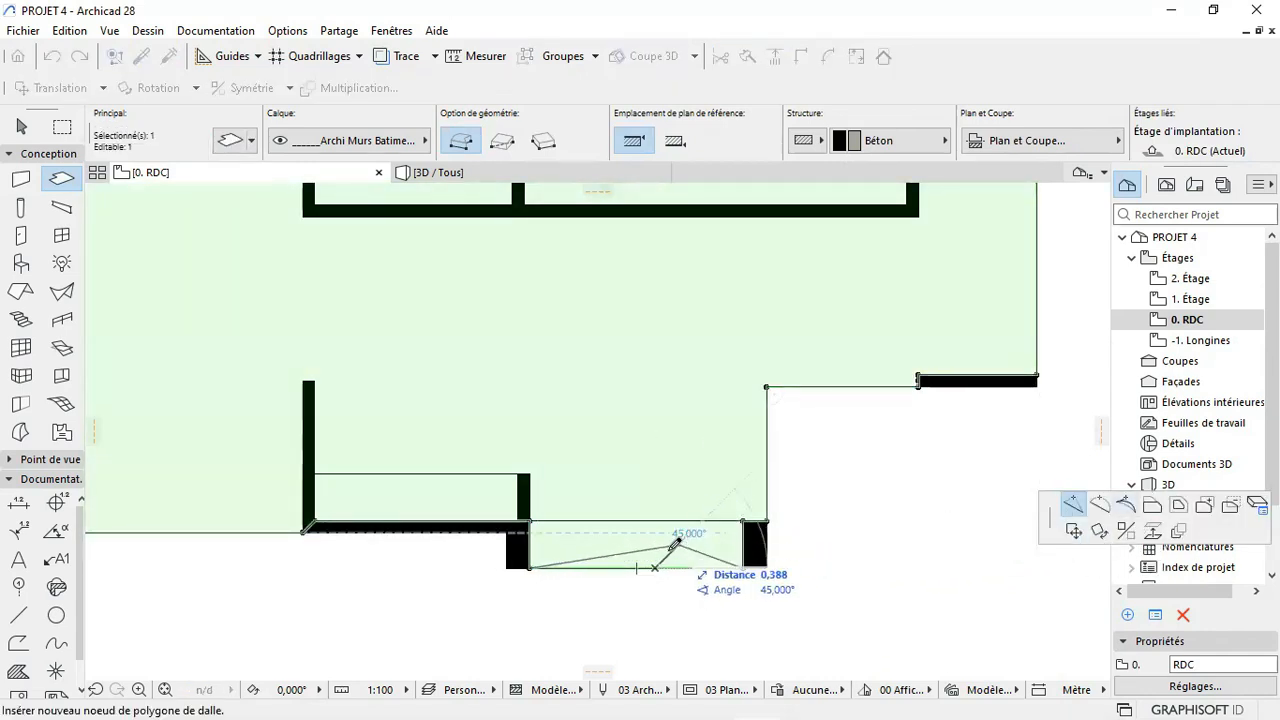
click(1153, 507)
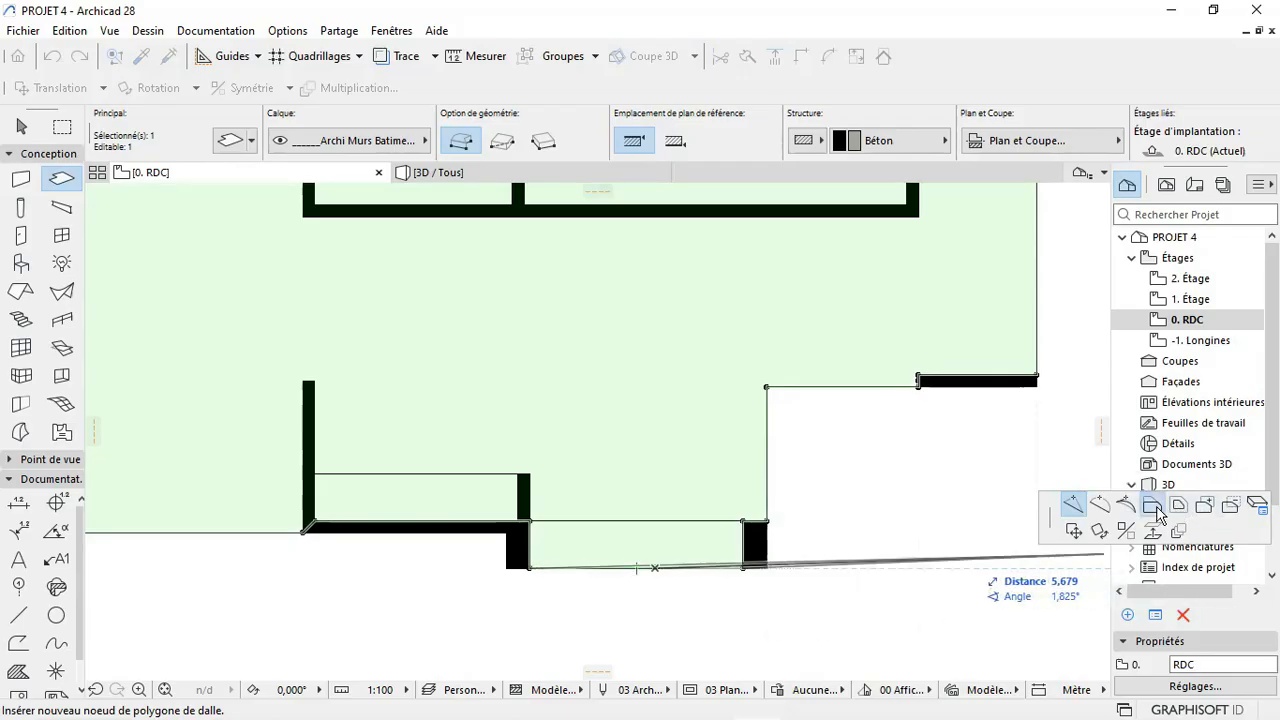
click(752, 512)
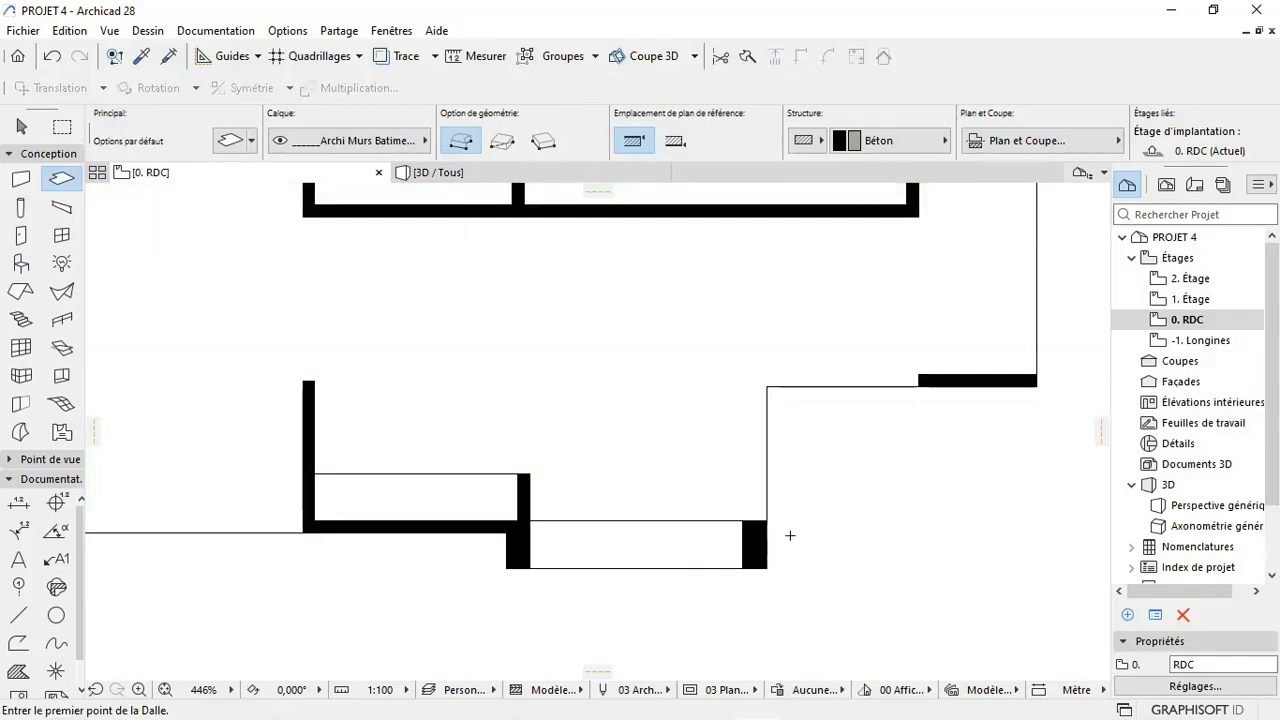
key(Escape)
Step: Copy the porch's front sketch line about 0.3 m back, to the middle of the pillars' depth
shift+click(700, 568)
key(ctrl+d)
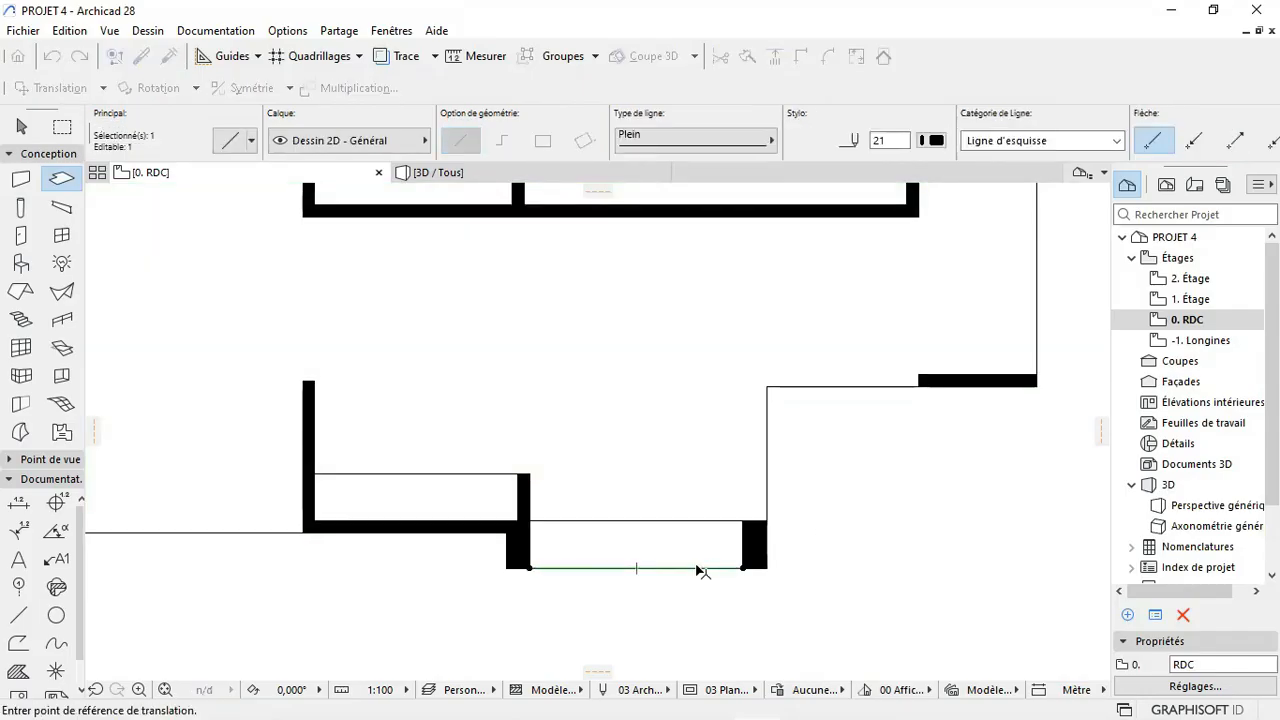
key(ctrl)
click(742, 568)
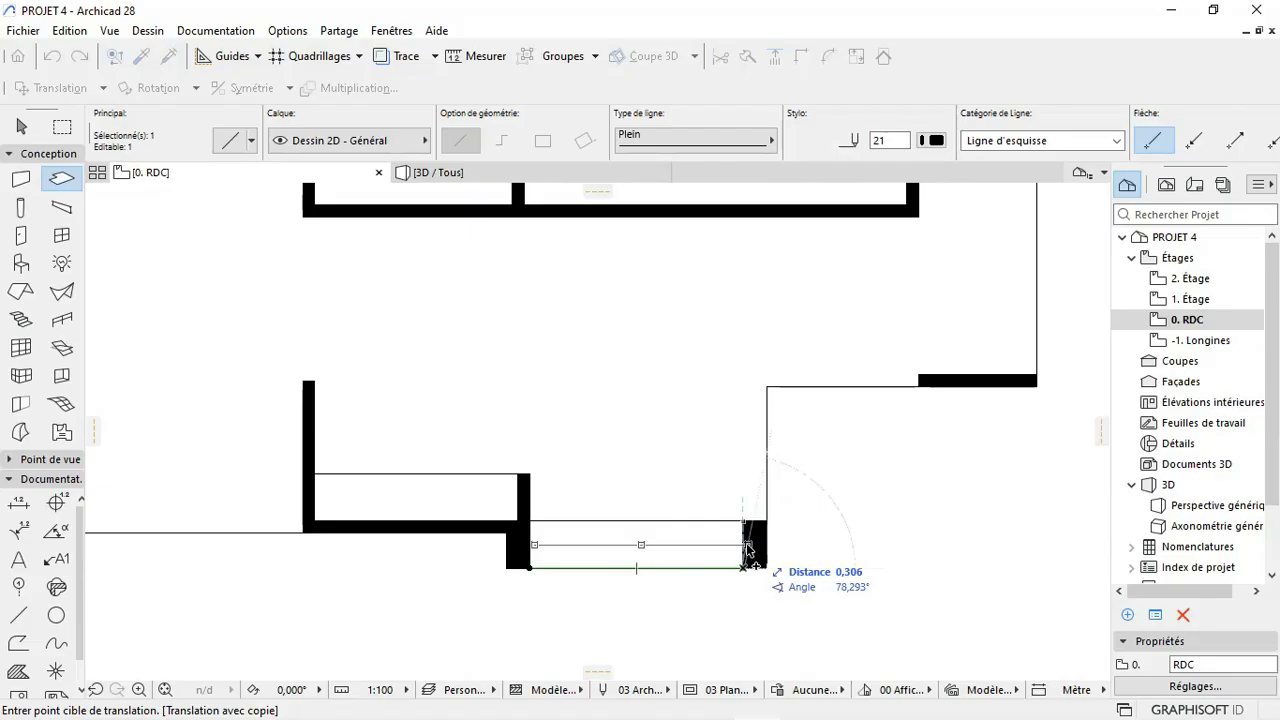
click(743, 545)
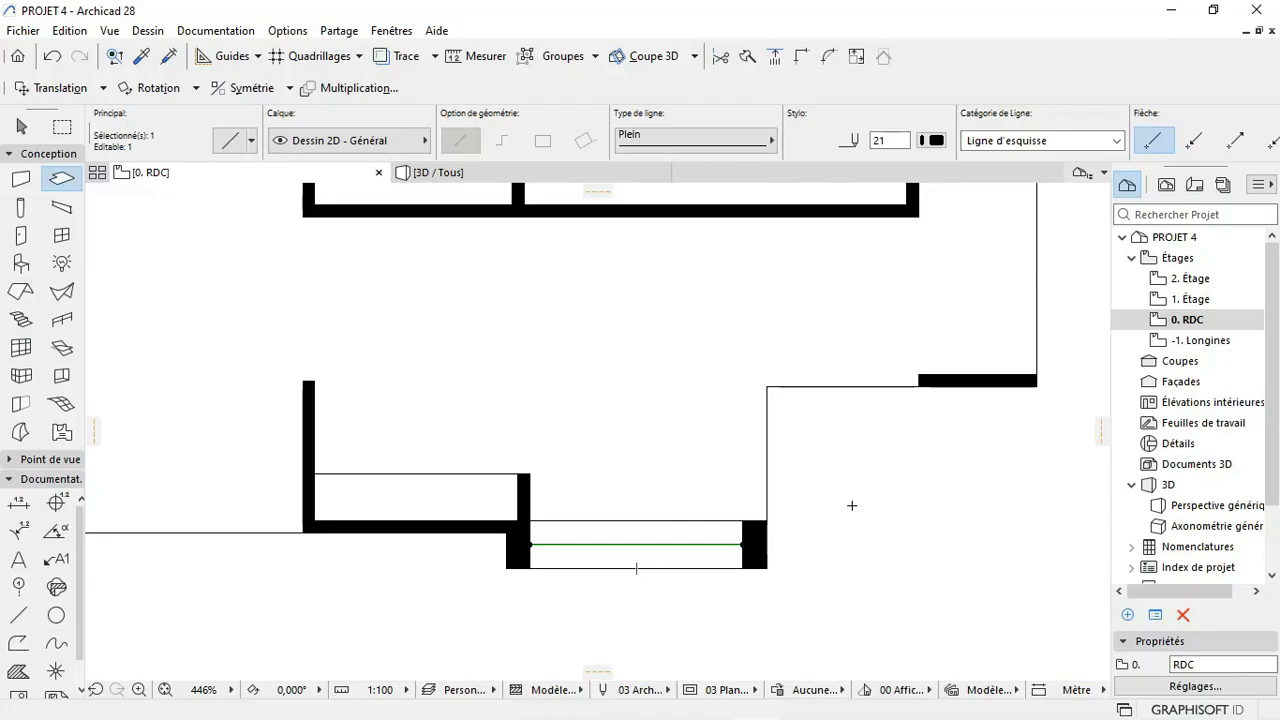
Step: Set the slab defaults to a thickness of 0.3 m and an elevation of 0.3 m
key(Escape)
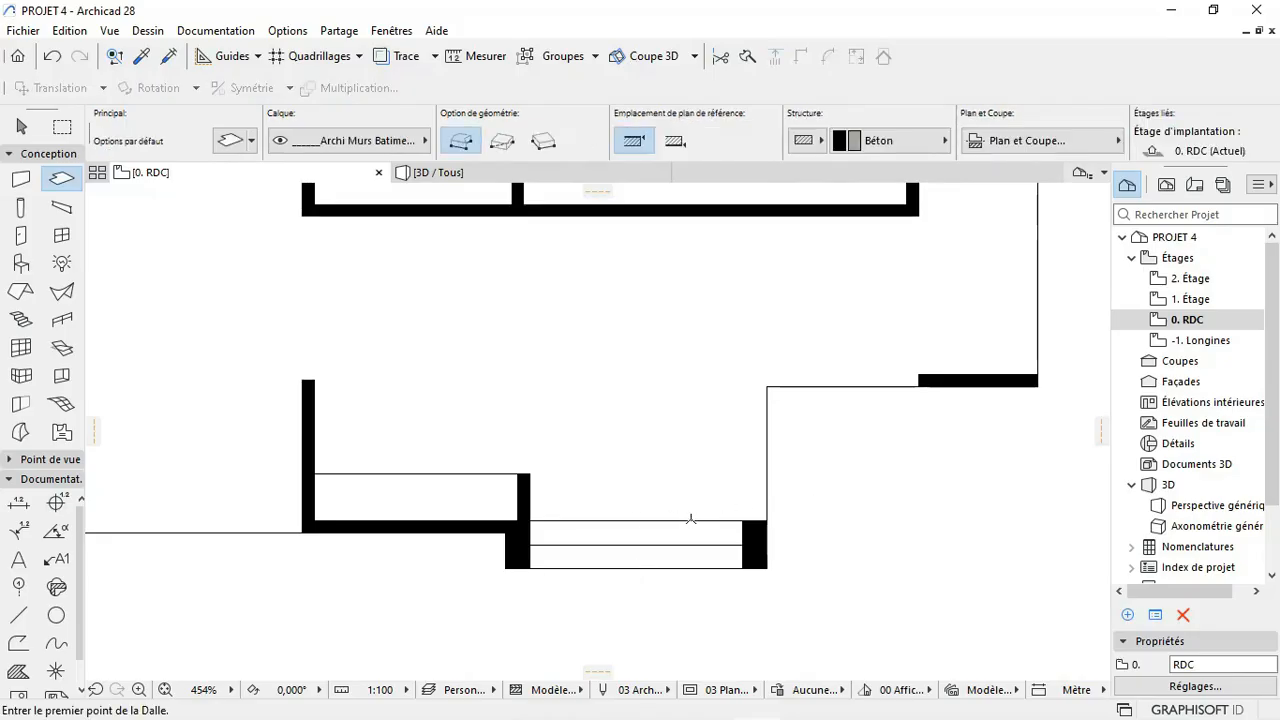
scroll(690, 521, up, 1)
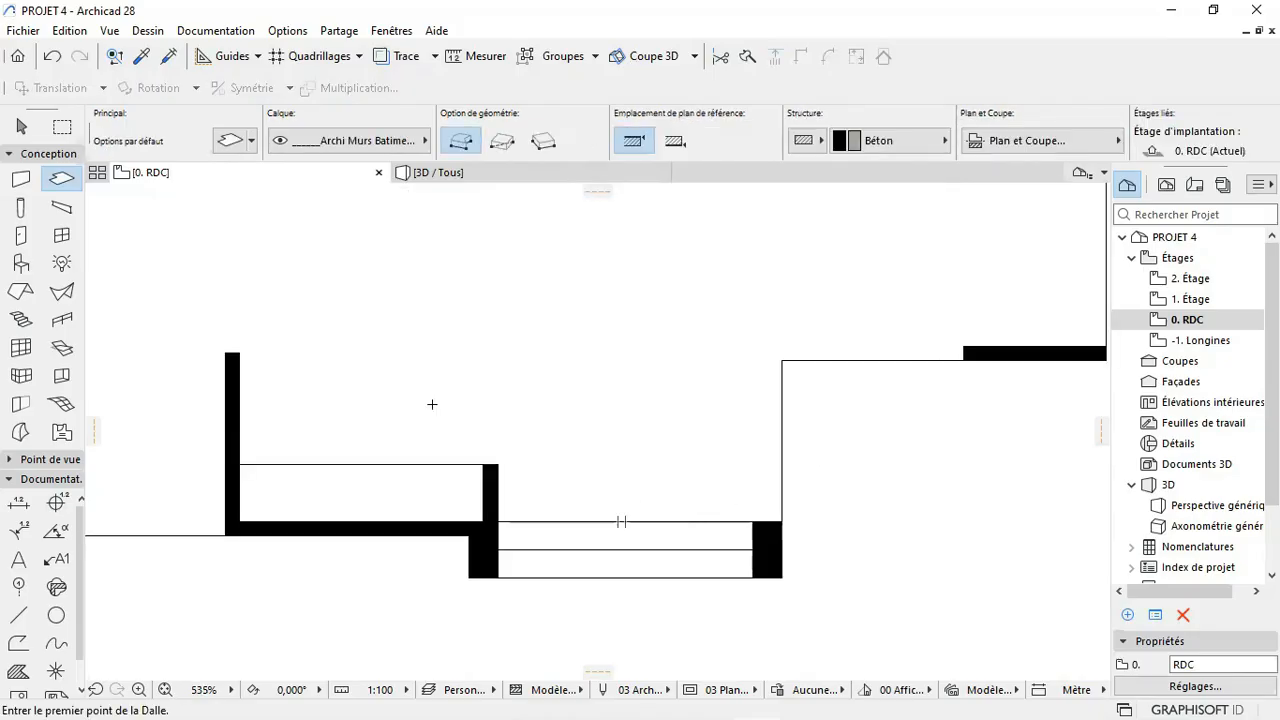
double_click(57, 183)
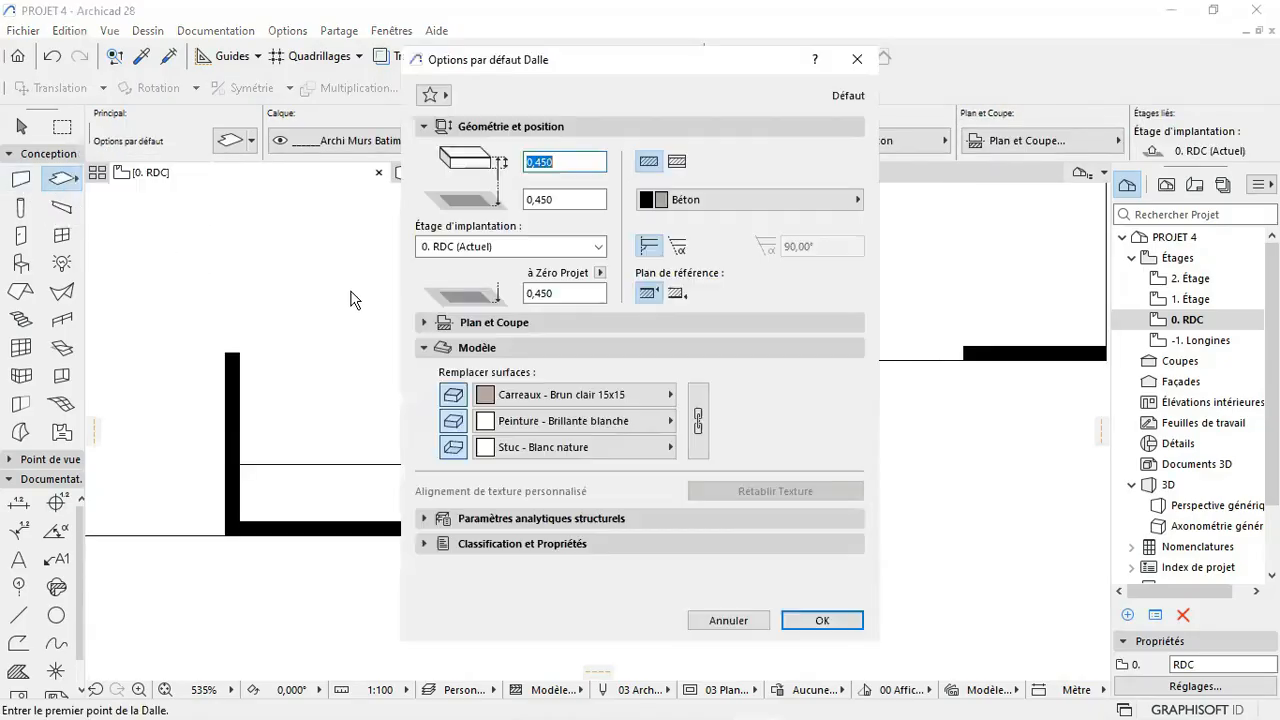
click(564, 162)
key(BackSpace)
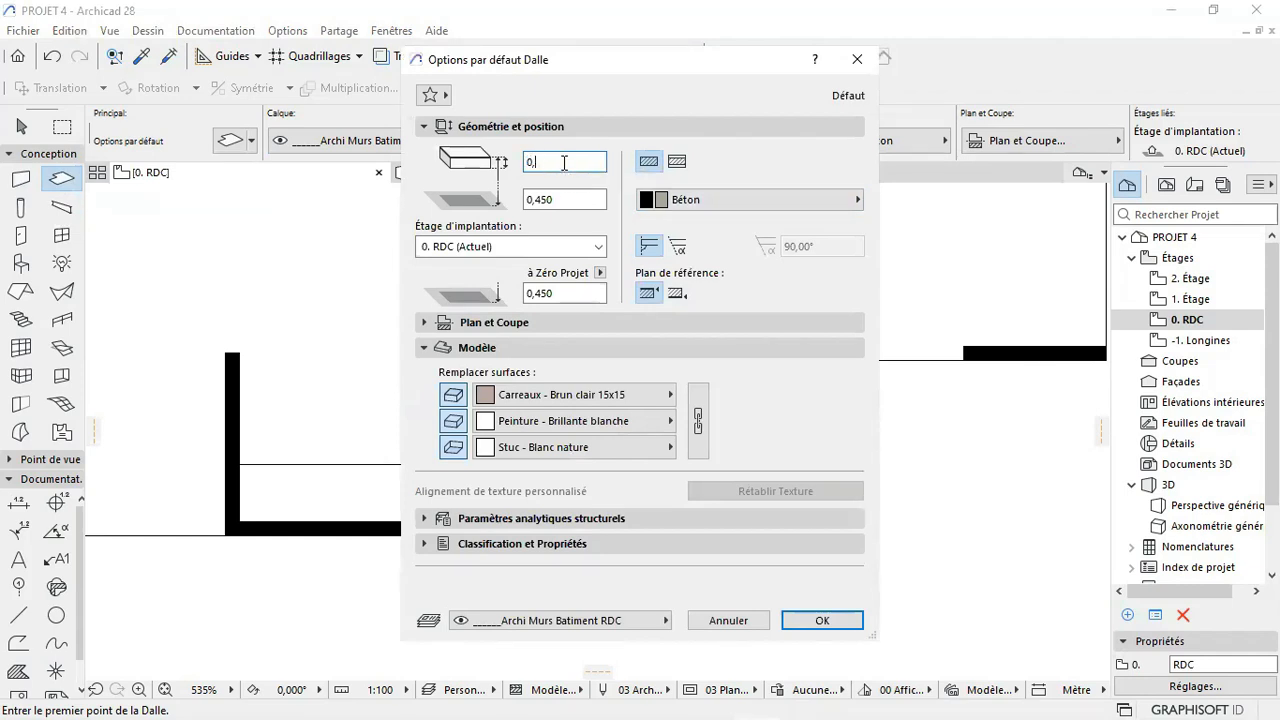
click(575, 201)
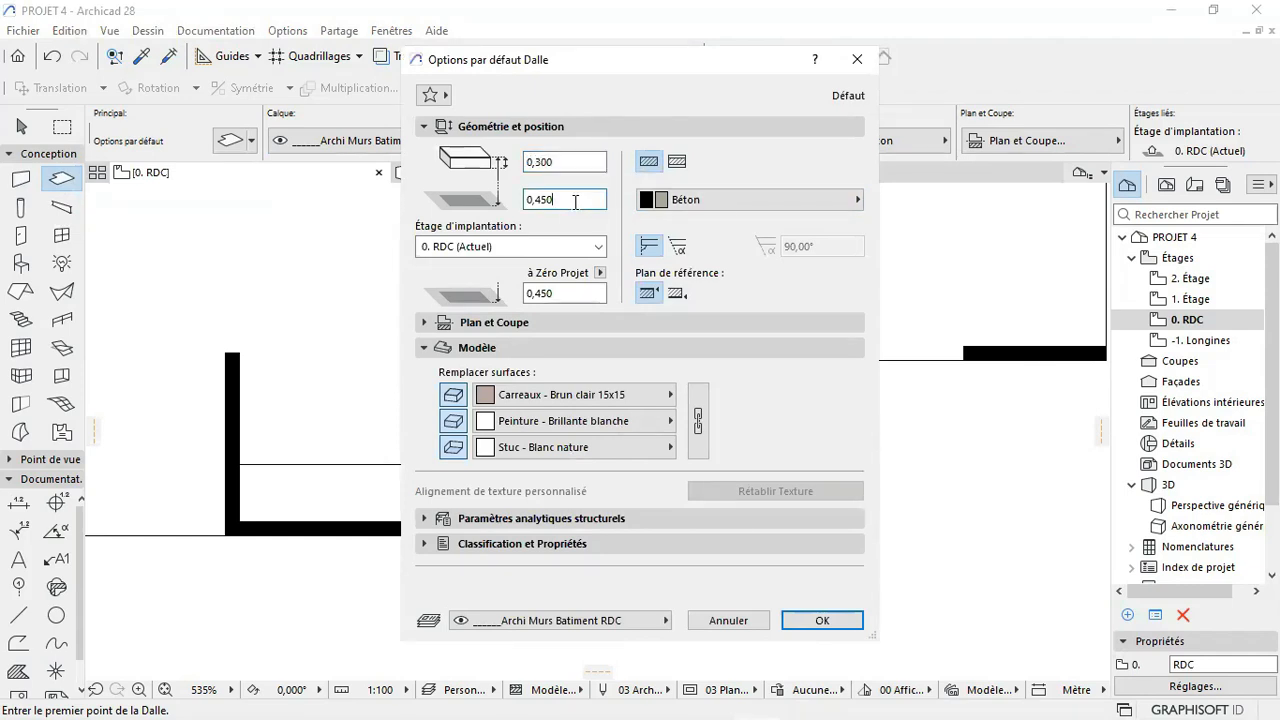
key(BackSpace)
key(BackSpace)
text(3)
click(800, 620)
Step: Draw a rectangular slab between the two porch pillars, from the middle sketch line back to the floor slab's edge, as the upper step
scroll(501, 530, up, 1)
scroll(501, 538, up, 1)
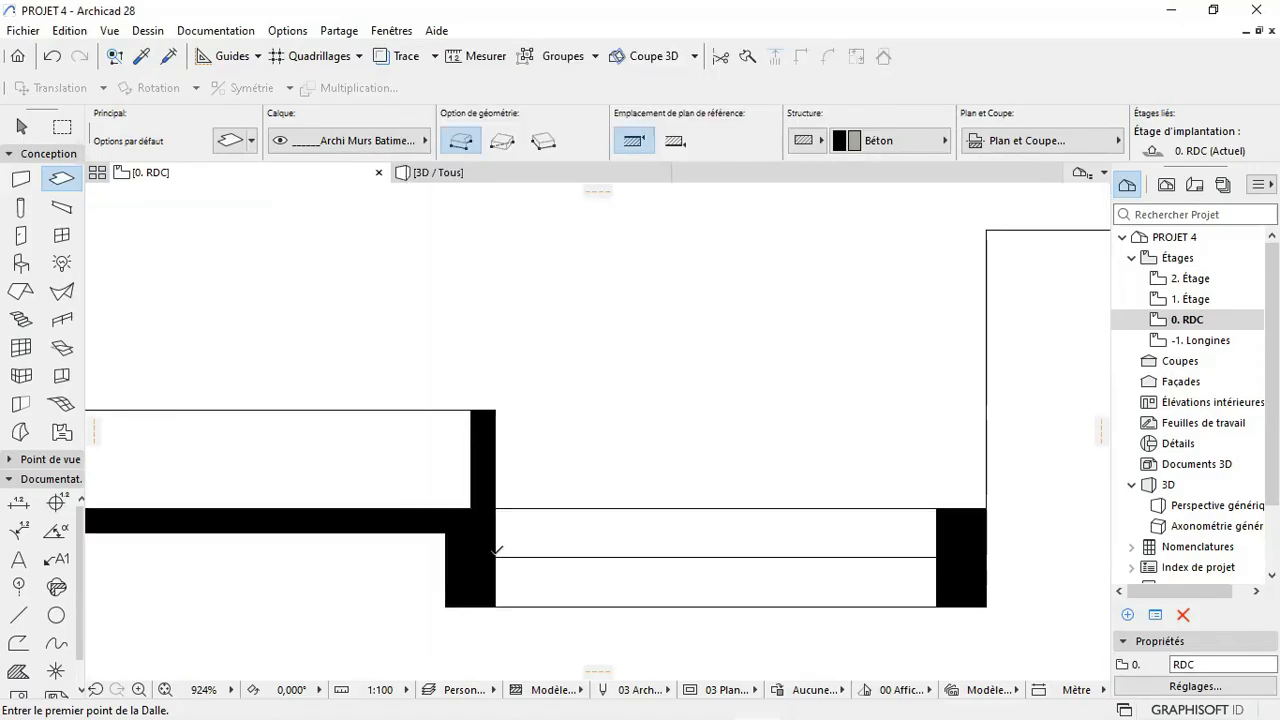
click(495, 556)
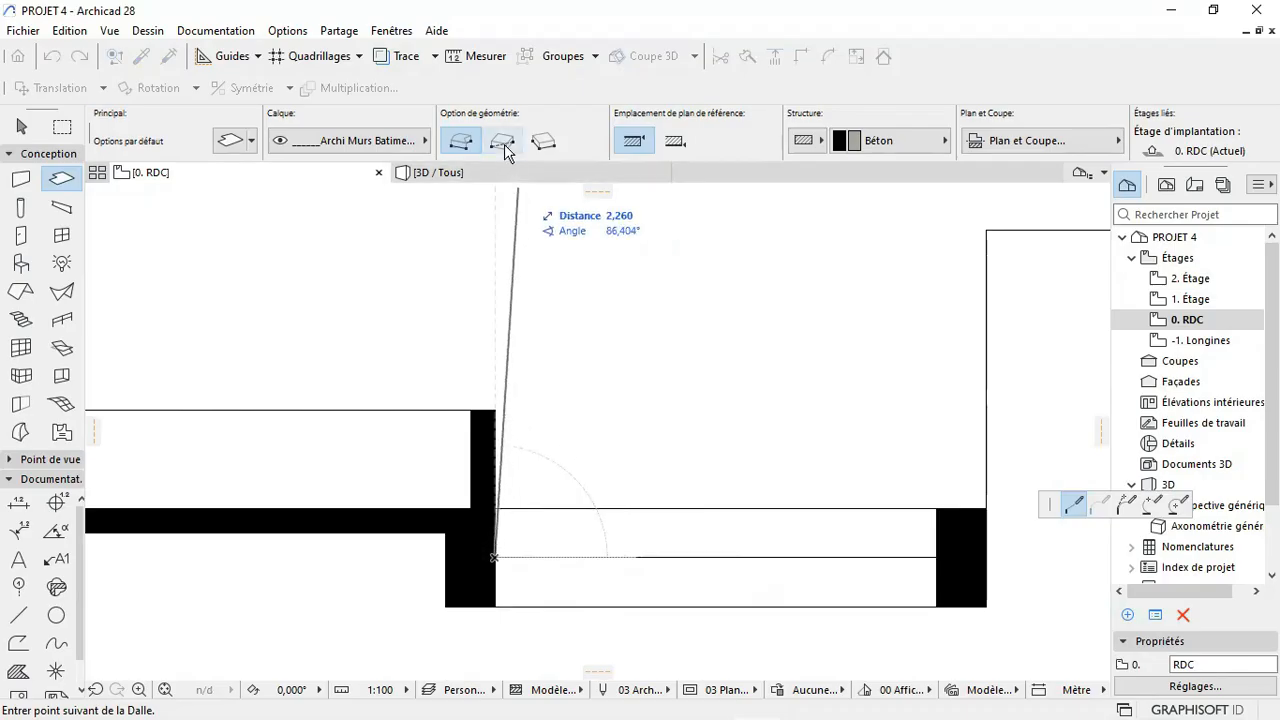
click(503, 142)
click(495, 556)
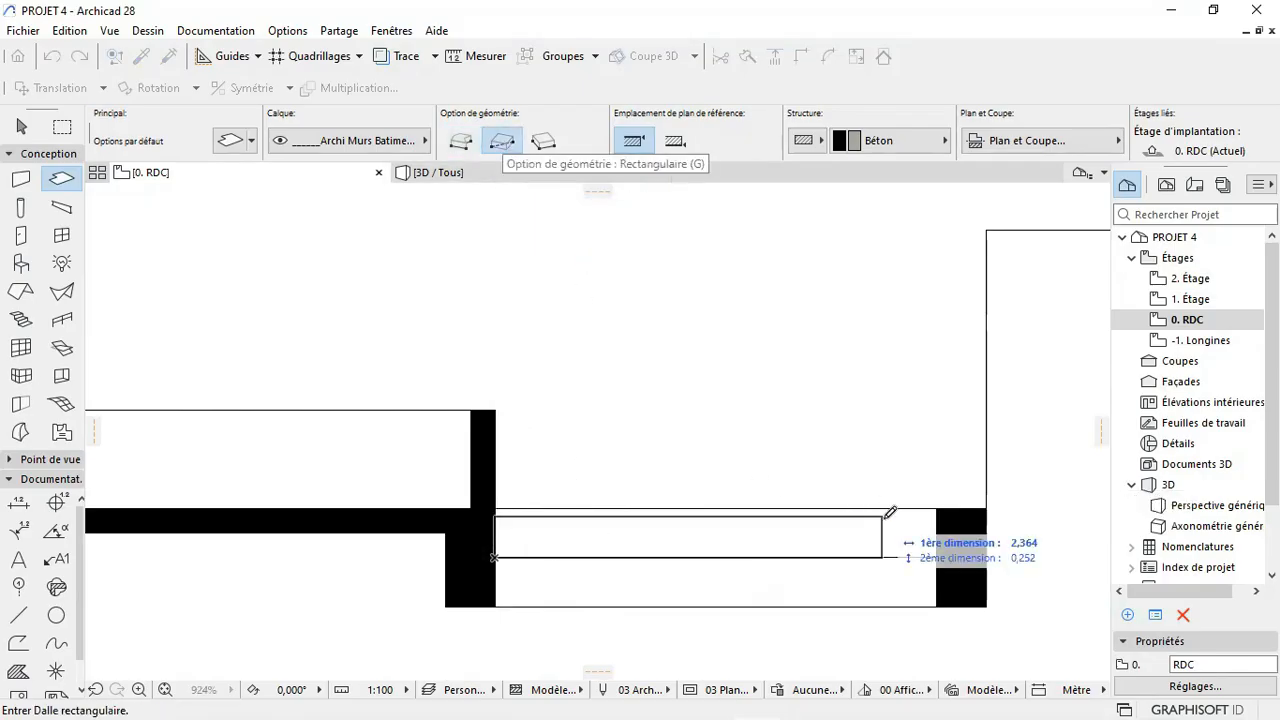
click(938, 508)
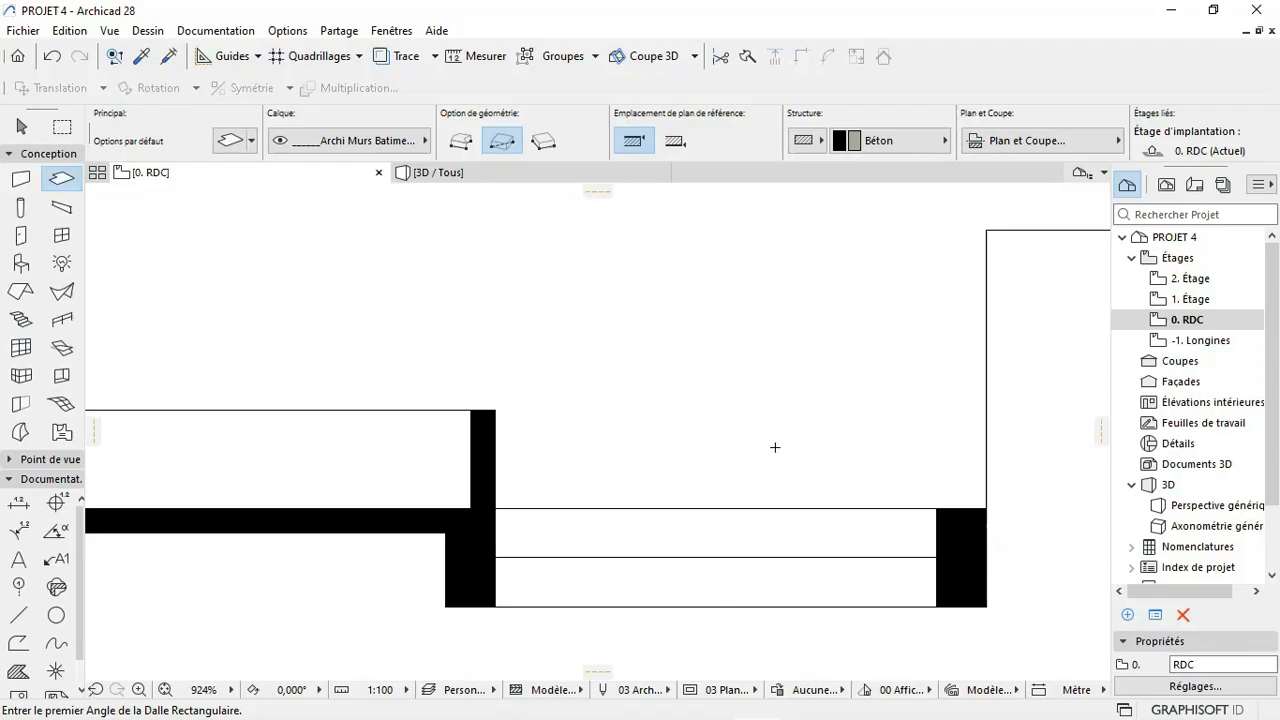
Step: Set the default slab thickness to 0.15 m and lower its elevation for the bottom step
double_click(61, 177)
click(573, 161)
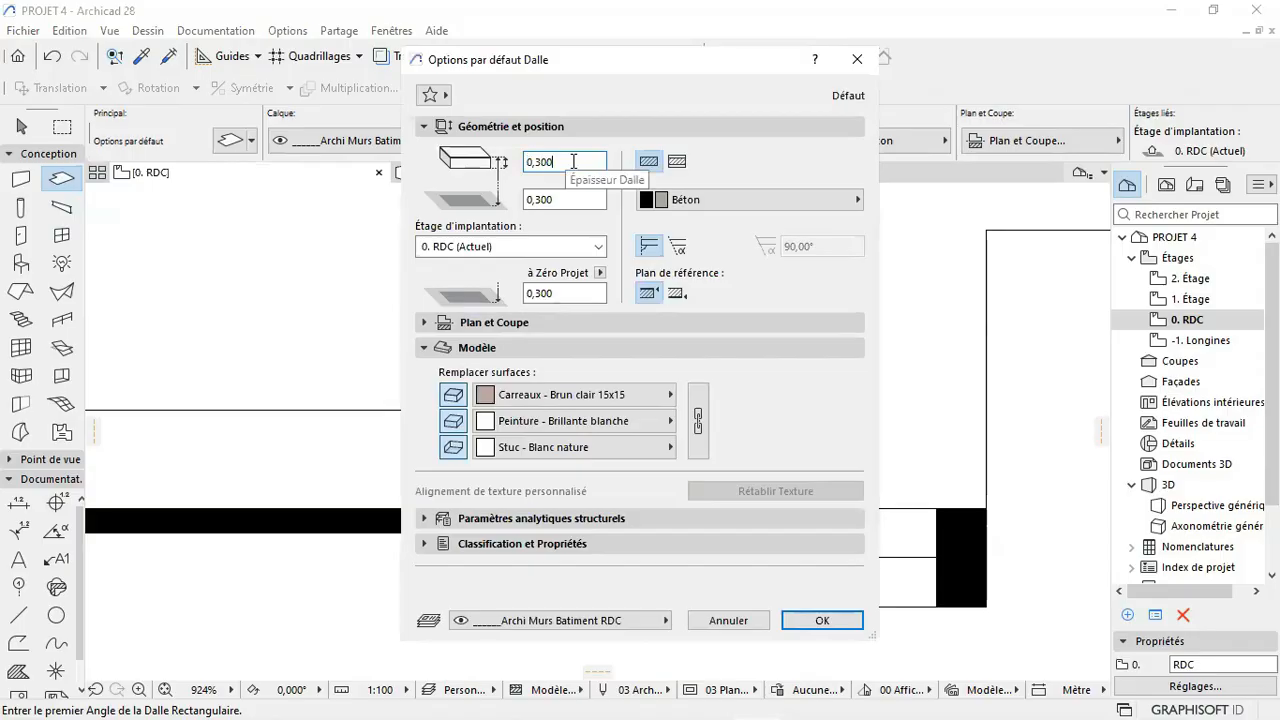
key(BackSpace)
key(BackSpace)
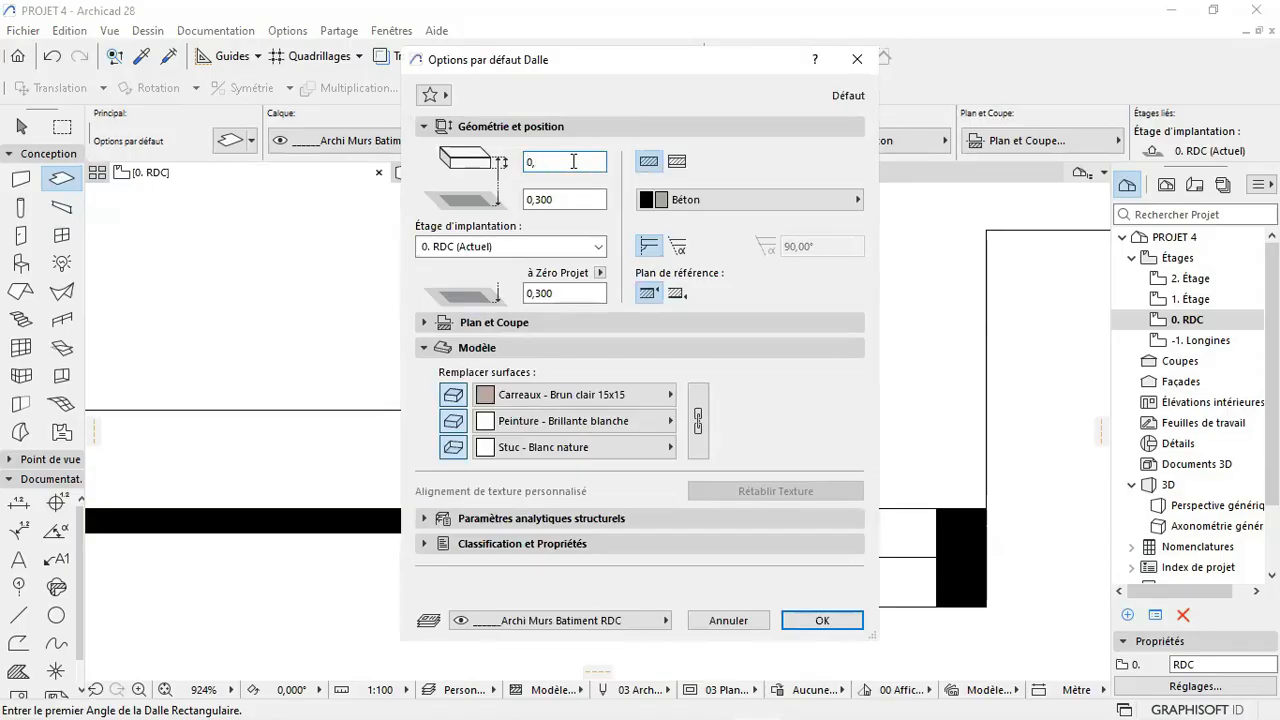
text(15)
click(588, 199)
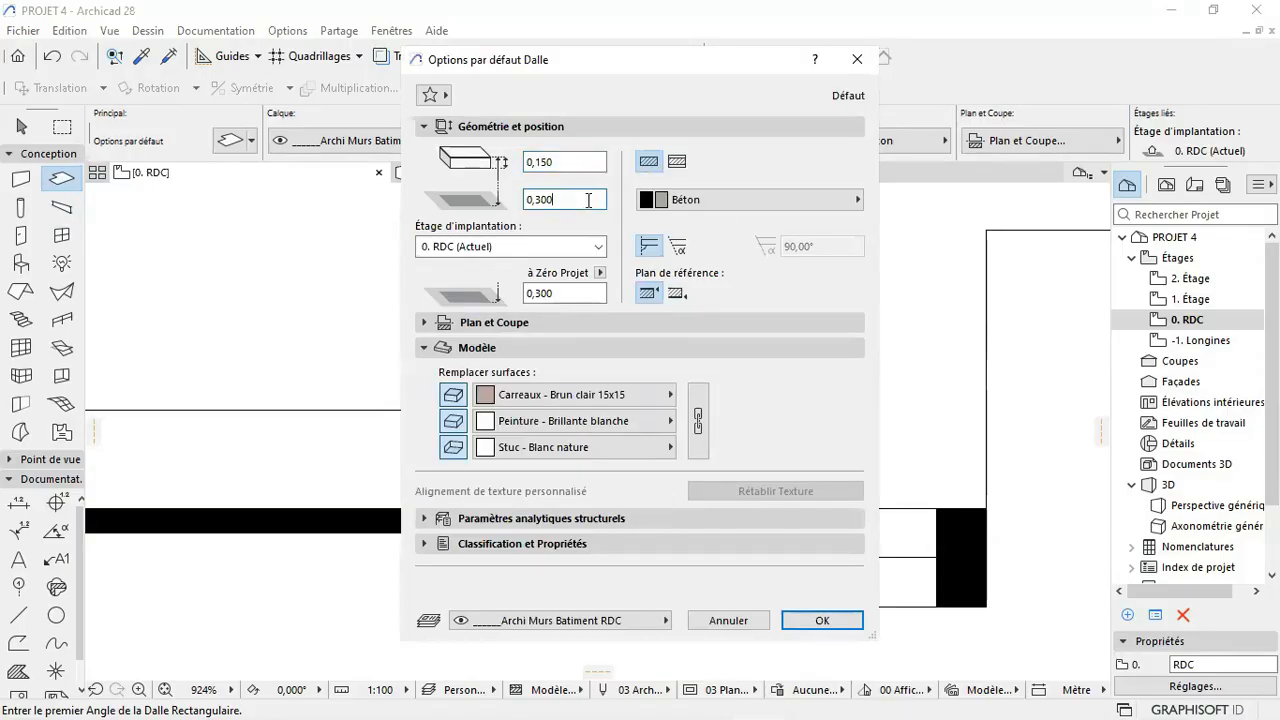
key(BackSpace)
key(BackSpace)
key(BackSpace)
click(812, 620)
Step: Draw the lower step as a rectangular slab between the pillars, from their front faces to the middle sketch line
click(494, 605)
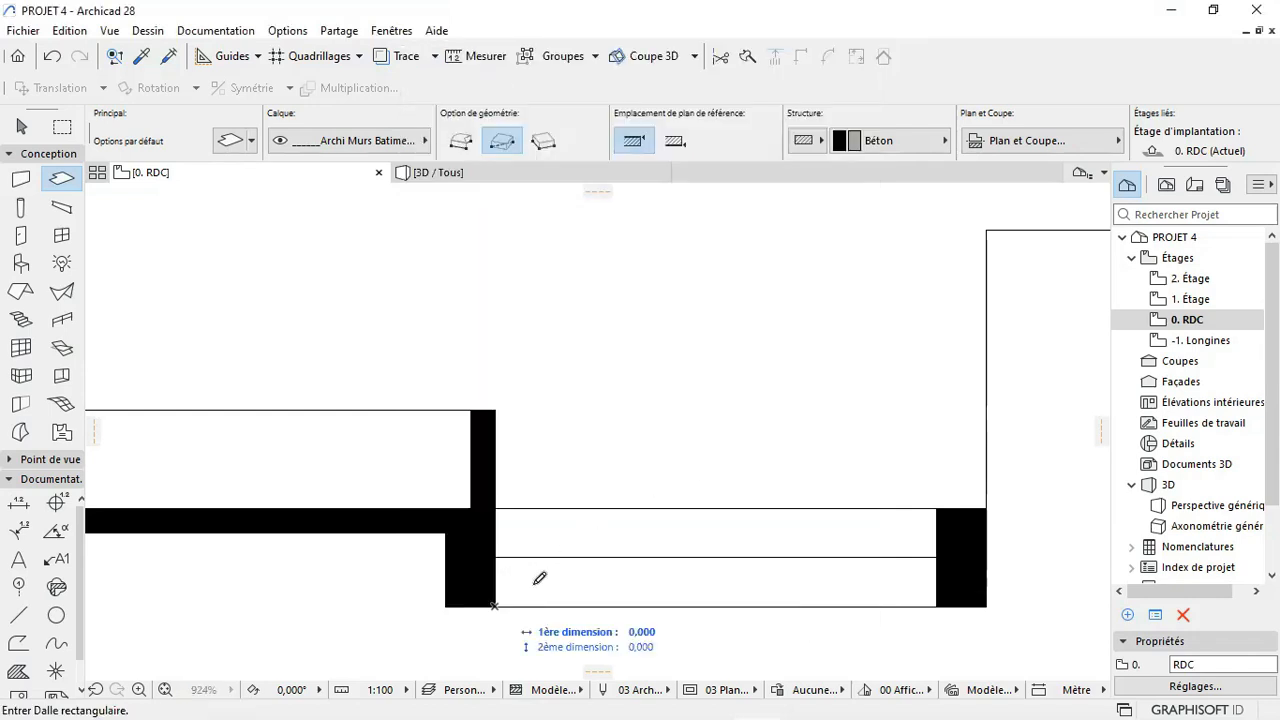
click(935, 557)
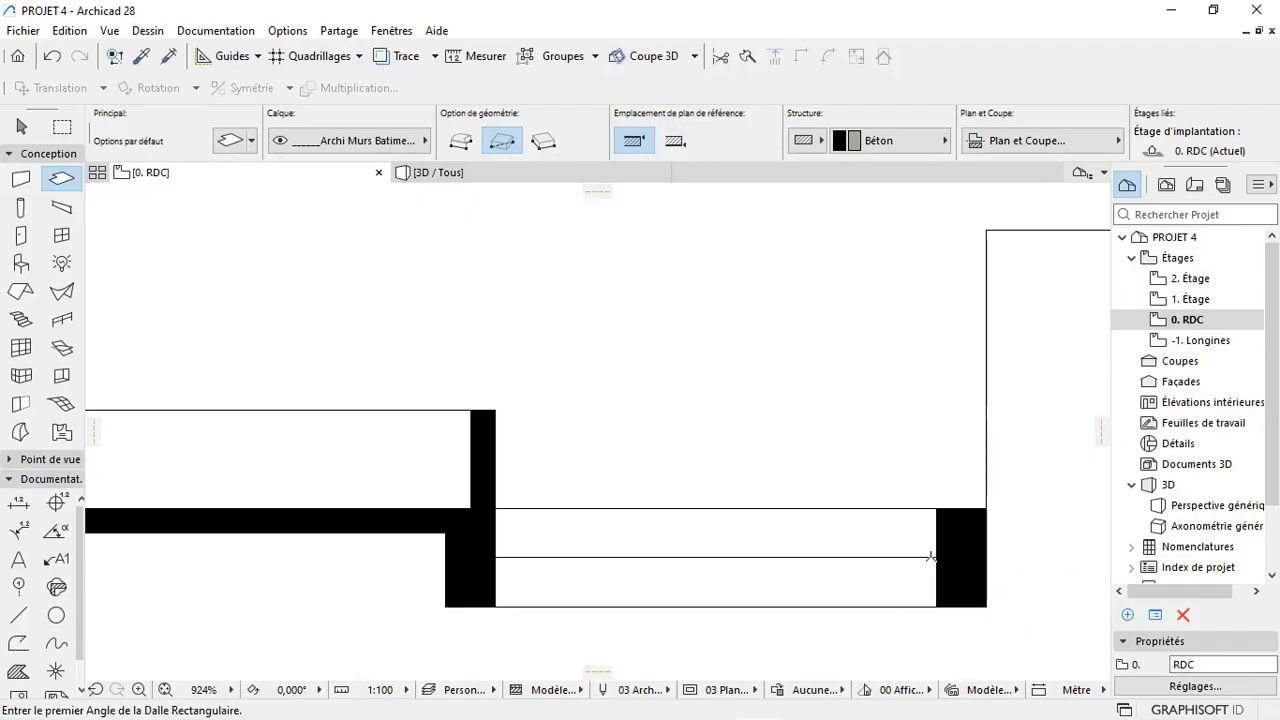
scroll(591, 556, down, 1)
Step: Examine the porch's front steps between the pillars in the 3D view, close up and from a distance
click(486, 177)
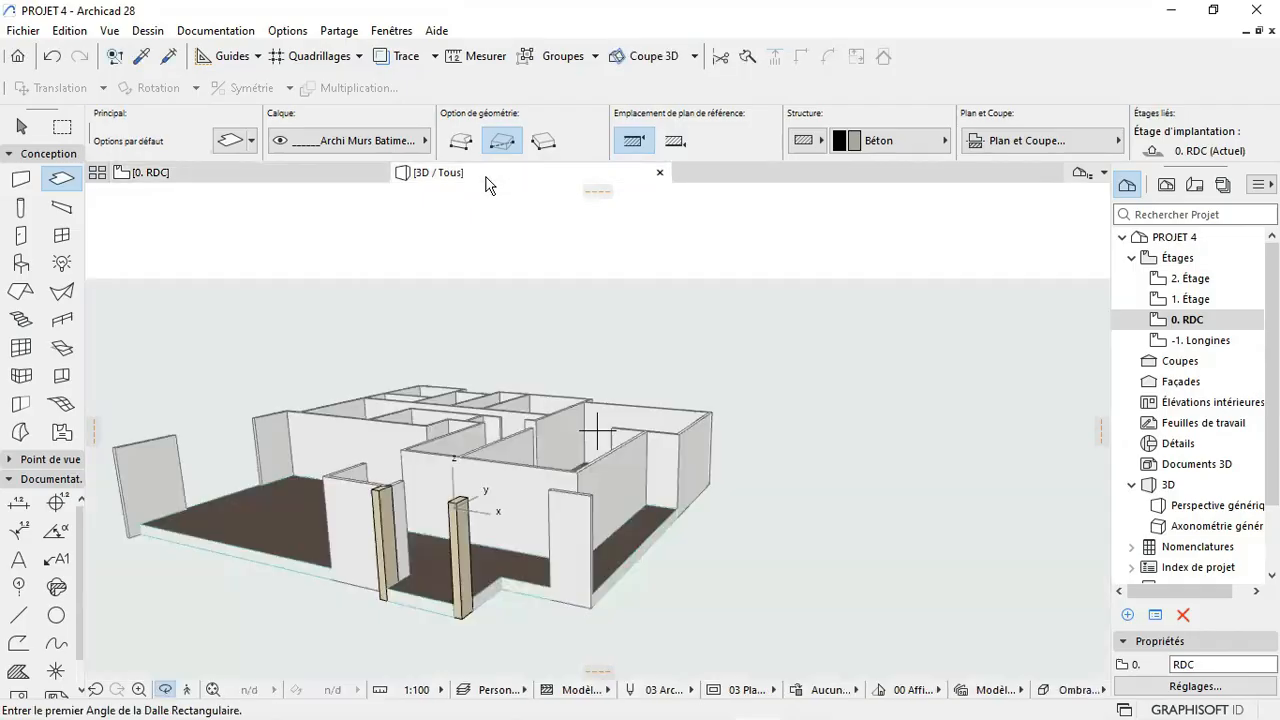
scroll(420, 611, up, 1)
shift+middle_drag(420, 611, 701, 575)
scroll(586, 628, up, 3)
scroll(626, 594, down, 3)
scroll(730, 567, down, 1)
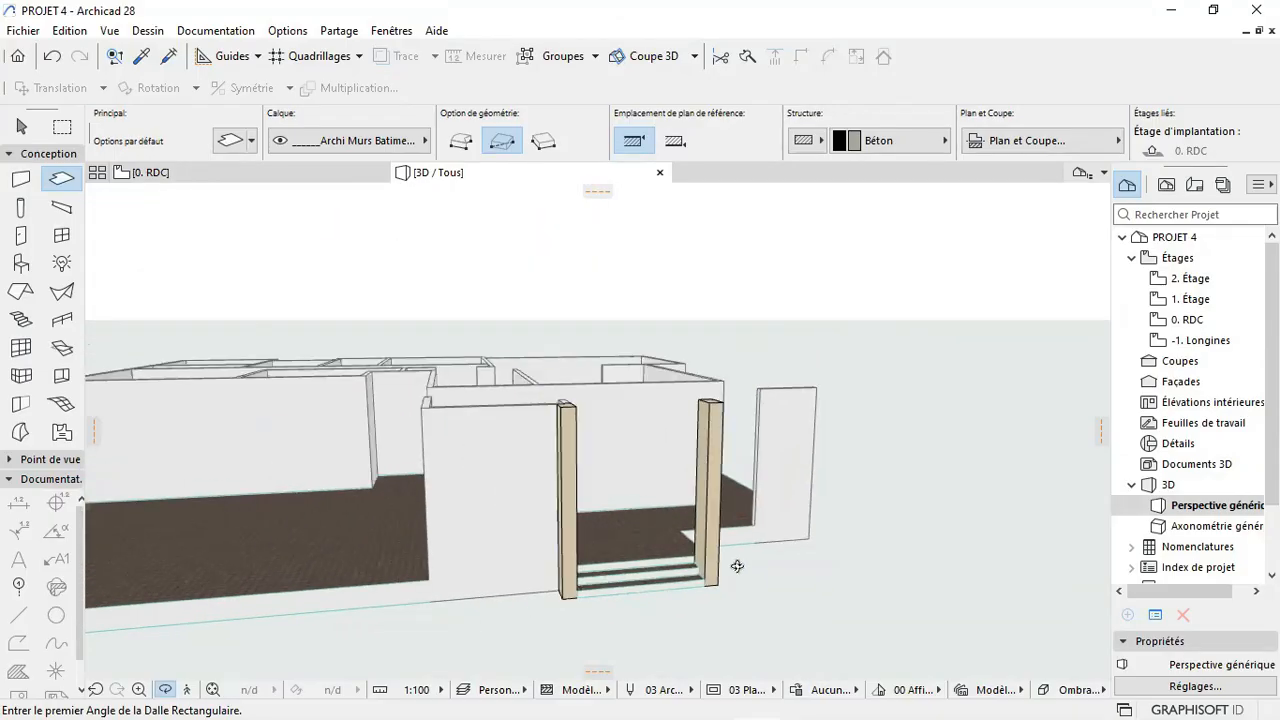
scroll(652, 590, up, 6)
scroll(741, 565, down, 5)
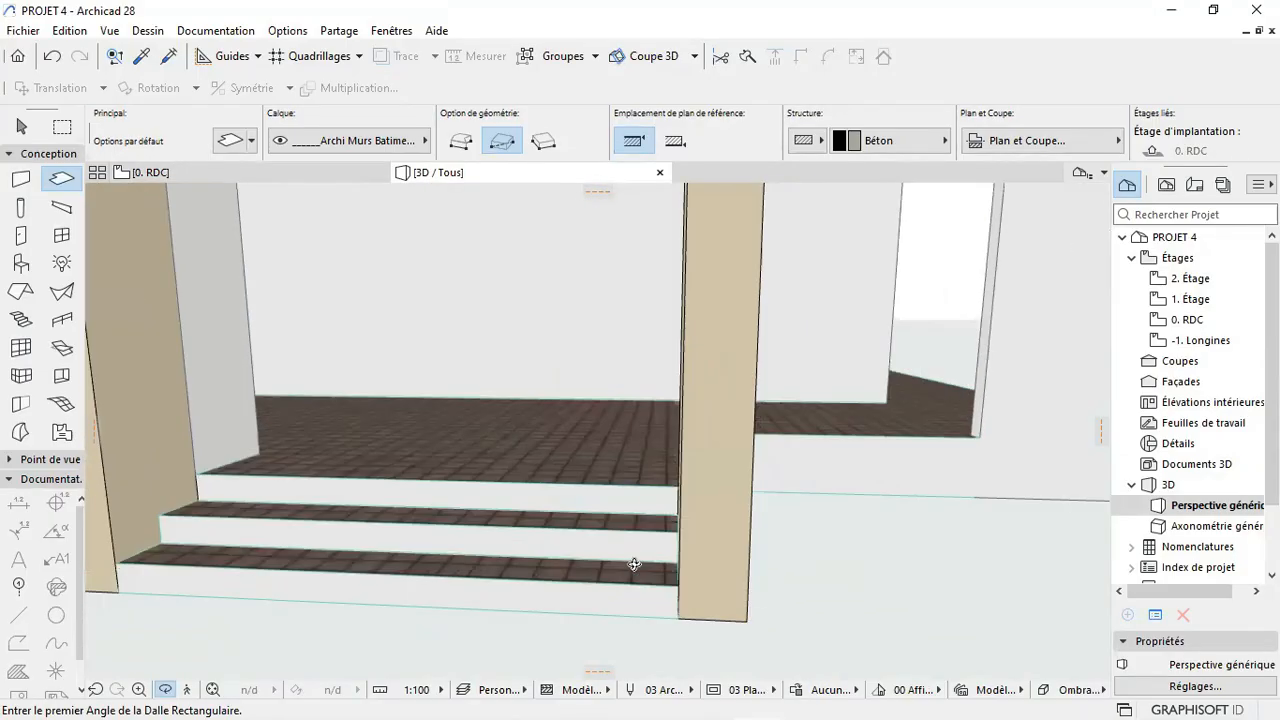
scroll(664, 547, down, 1)
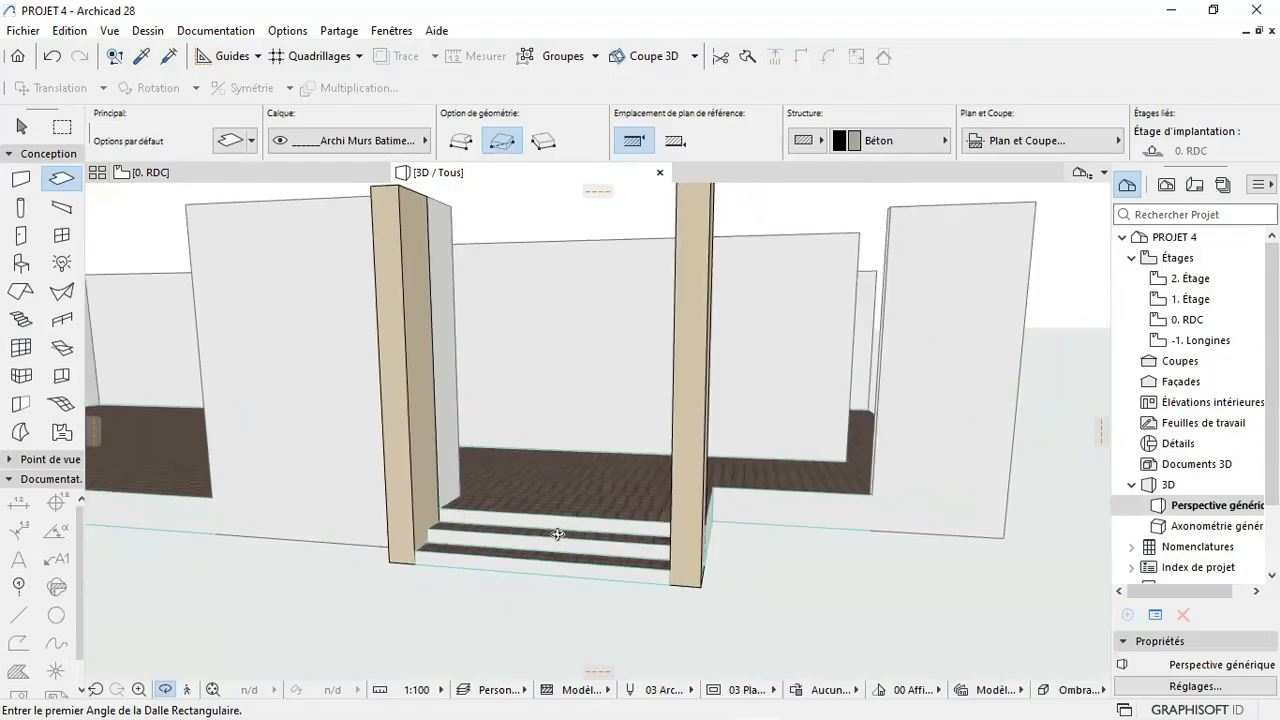
scroll(493, 605, down, 3)
scroll(500, 602, down, 2)
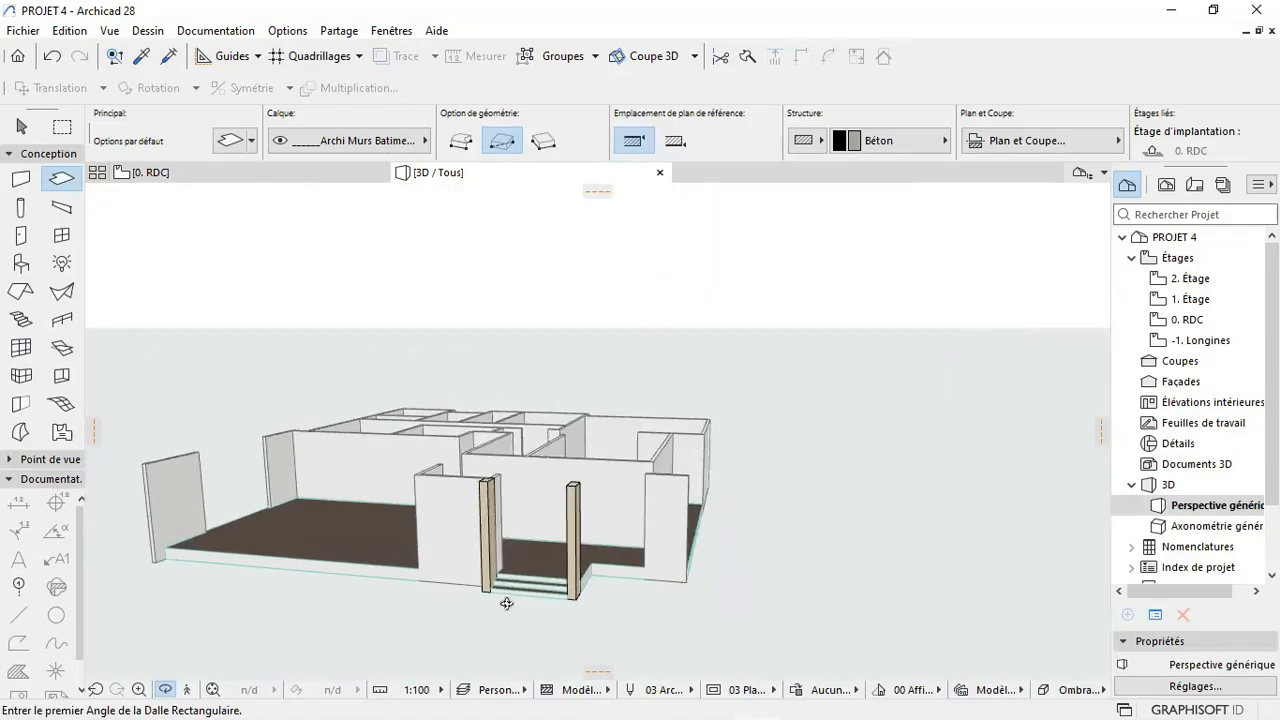
Step: Switch to the photo viewer to examine the front facade in 06.PNG, and return to Archicad
mouse_move(757, 700)
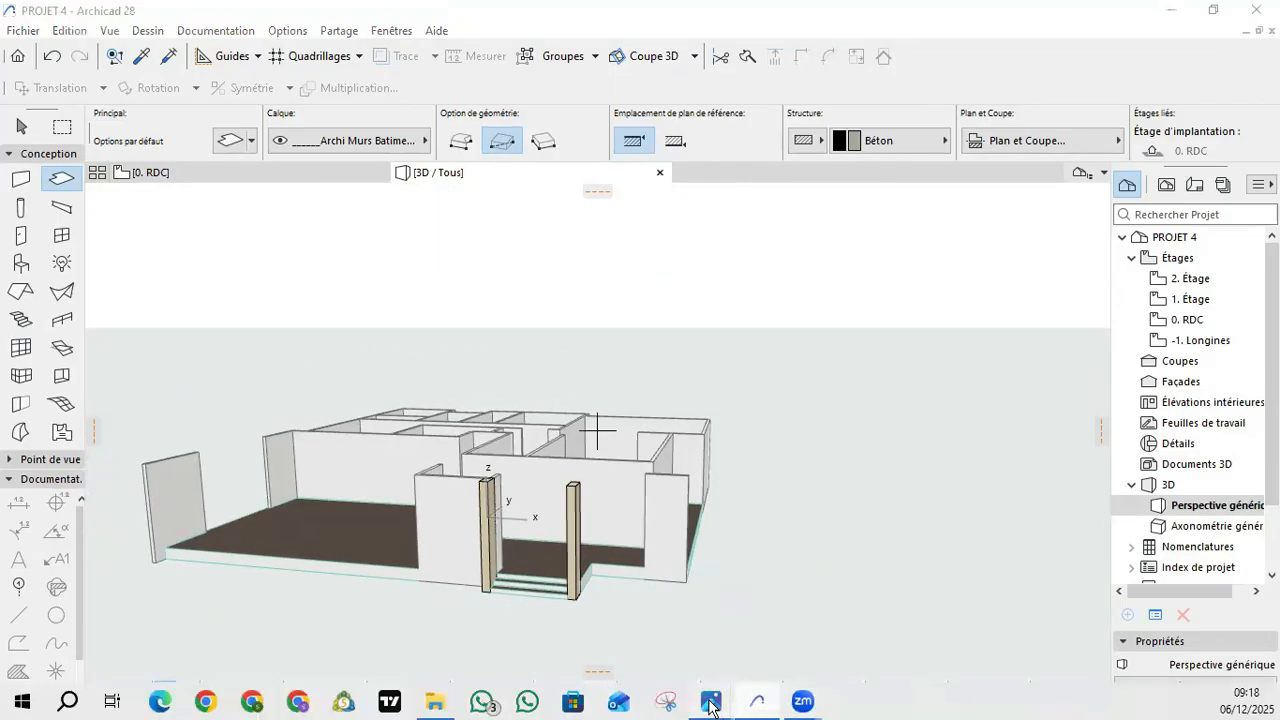
mouse_move(711, 700)
click(610, 610)
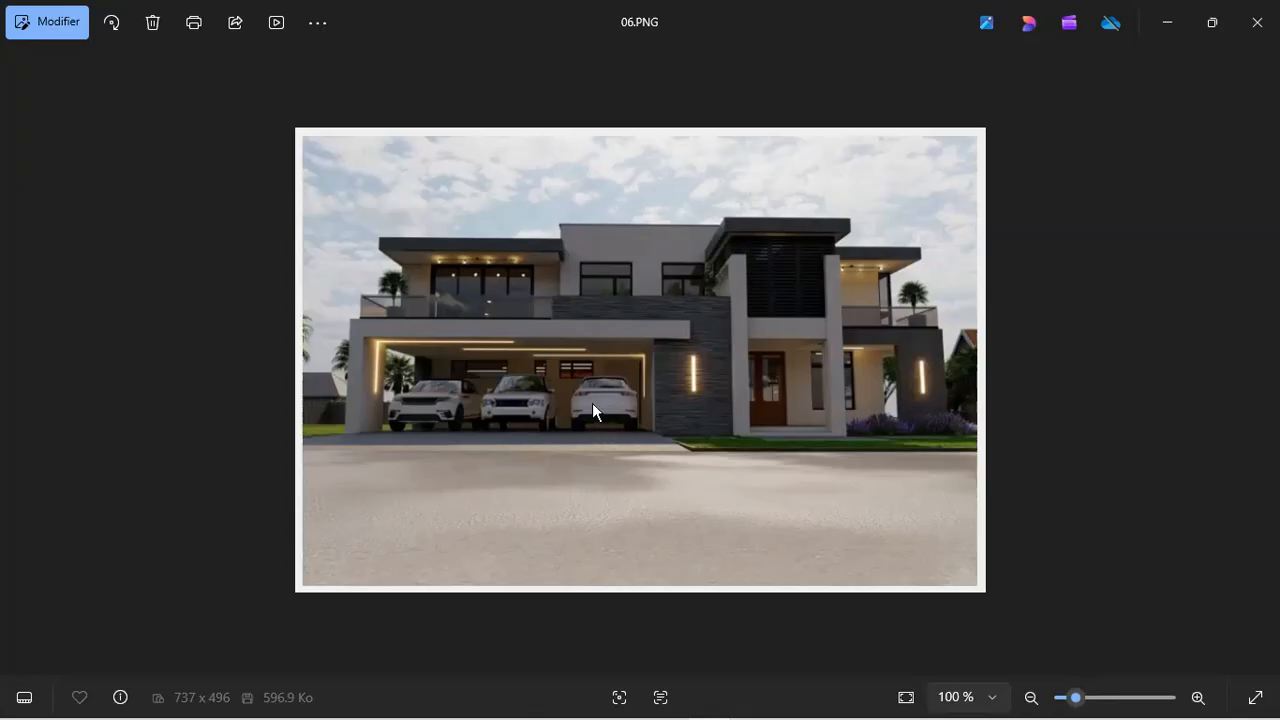
click(1167, 22)
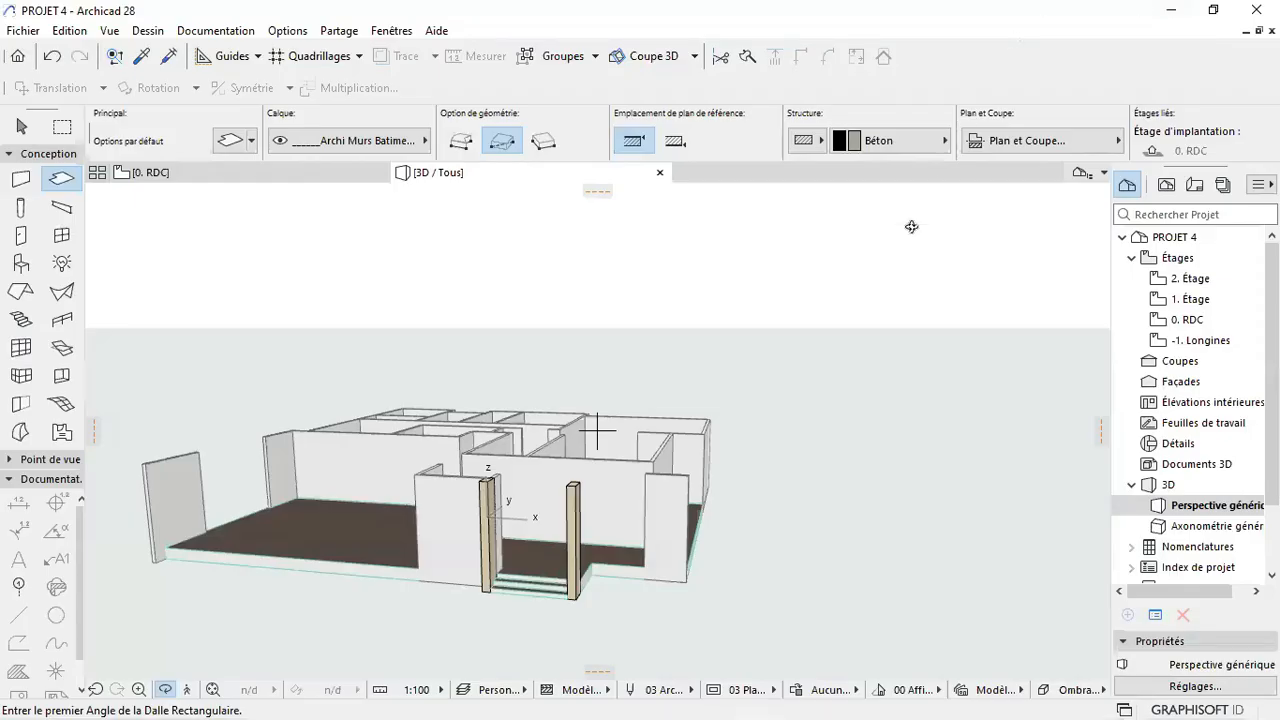
Step: Examine the ground floor model in 3D from the porch front and from the parking side
scroll(591, 585, up, 5)
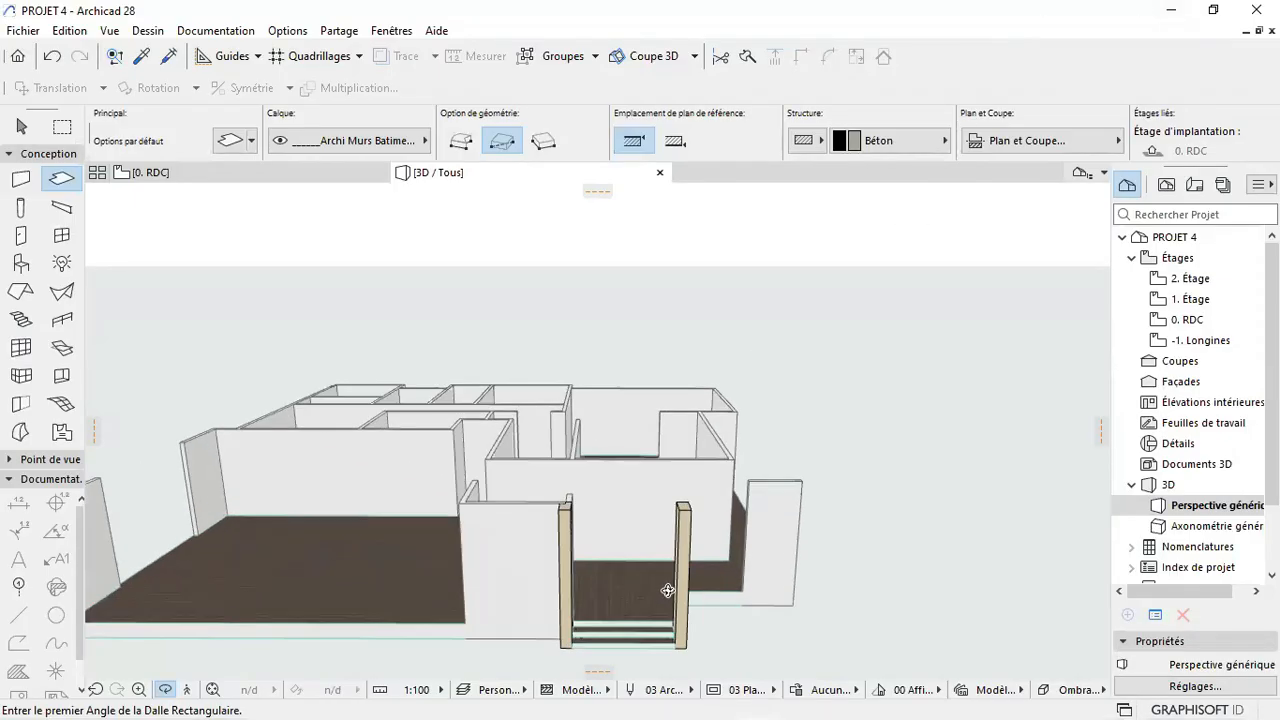
mouse_move(664, 562)
shift+middle_down()
mouse_move(728, 556)
mouse_move(683, 514)
mouse_move(572, 573)
mouse_move(758, 588)
mouse_move(502, 568)
mouse_move(634, 587)
mouse_move(664, 570)
shift+middle_up()
scroll(542, 530, down, 2)
scroll(541, 529, up, 6)
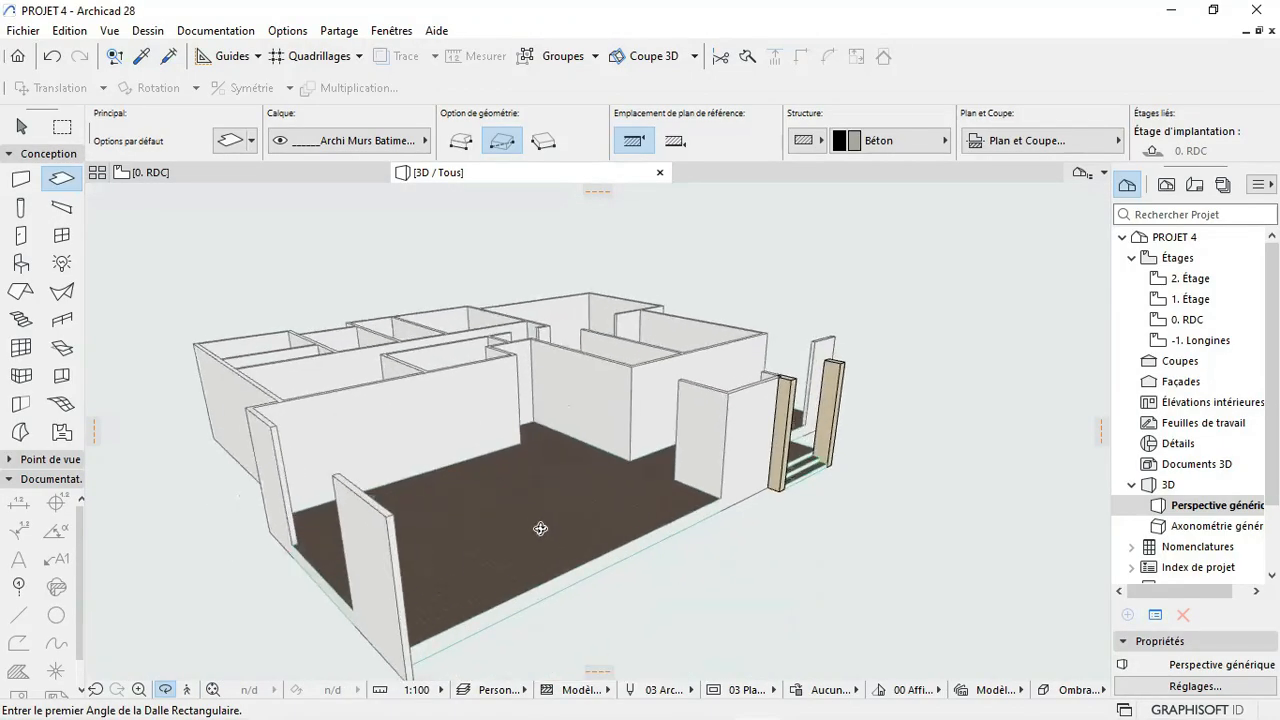
scroll(600, 540, down, 5)
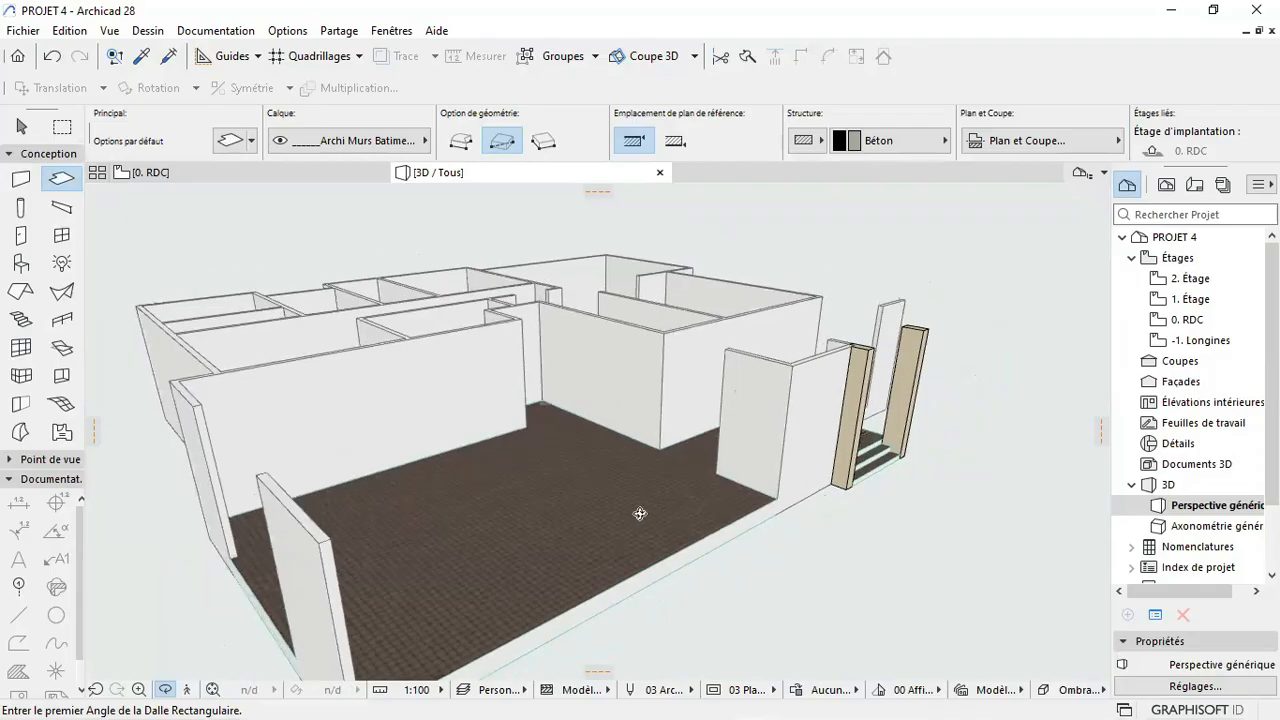
shift+middle_drag(571, 534, 778, 470)
shift+middle_drag(524, 512, 714, 410)
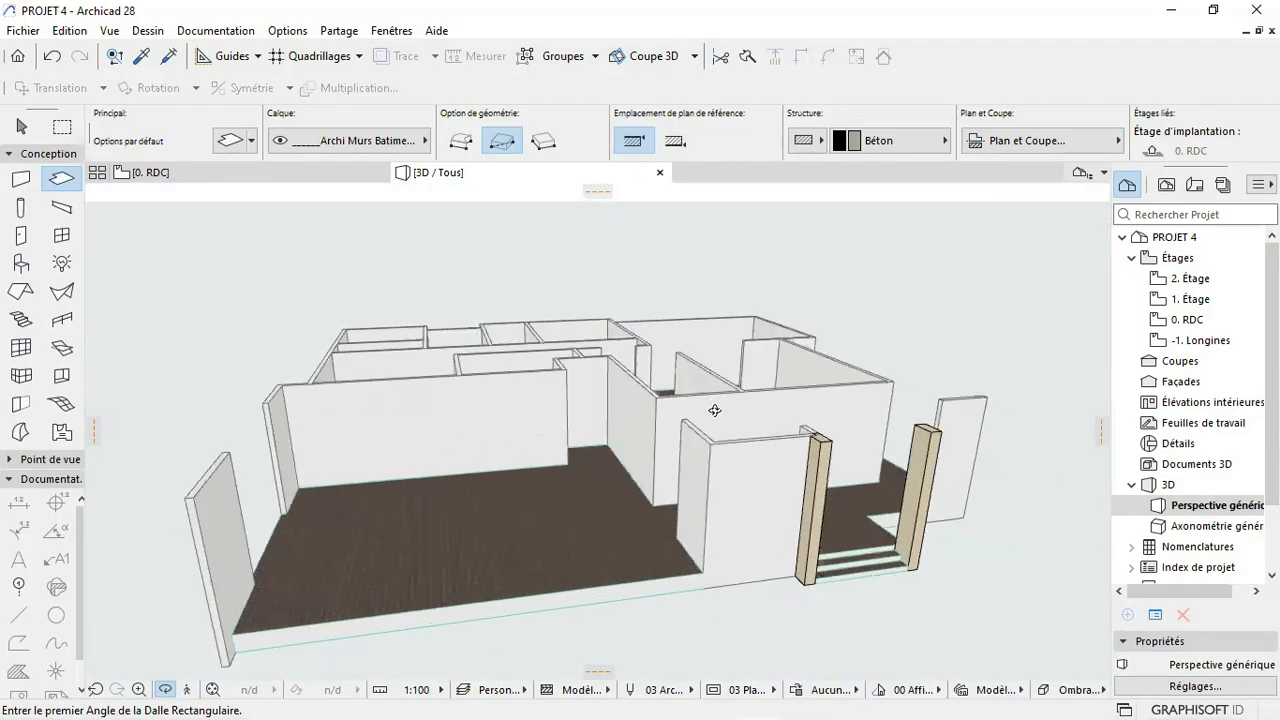
Step: Return to the 0. RDC floor plan and open the default settings of the Door tool
click(308, 180)
scroll(313, 192, down, 15)
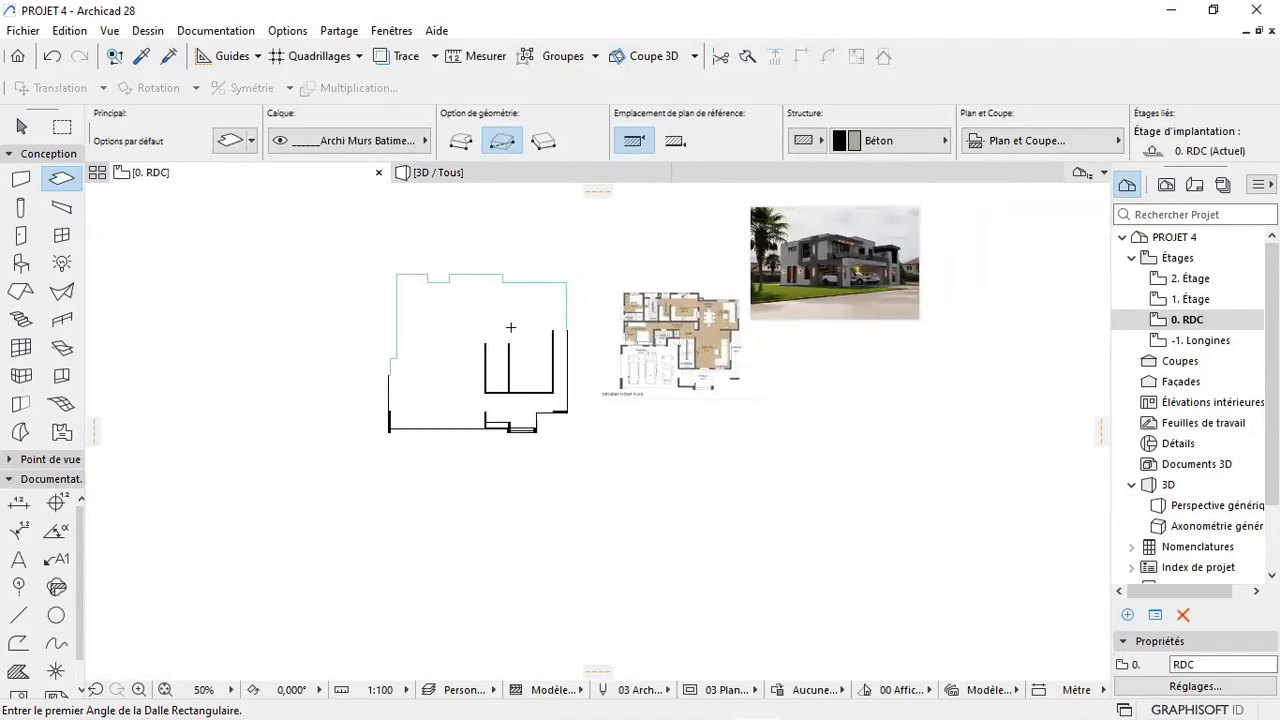
scroll(431, 273, up, 3)
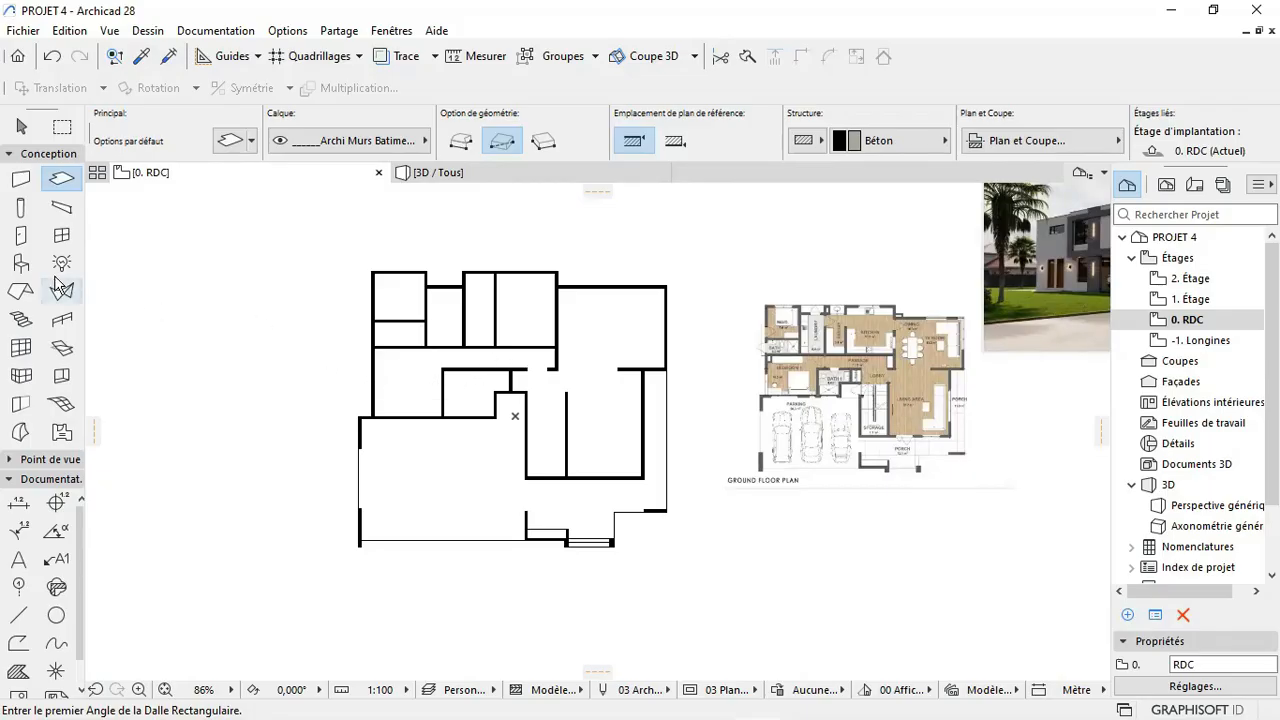
click(20, 236)
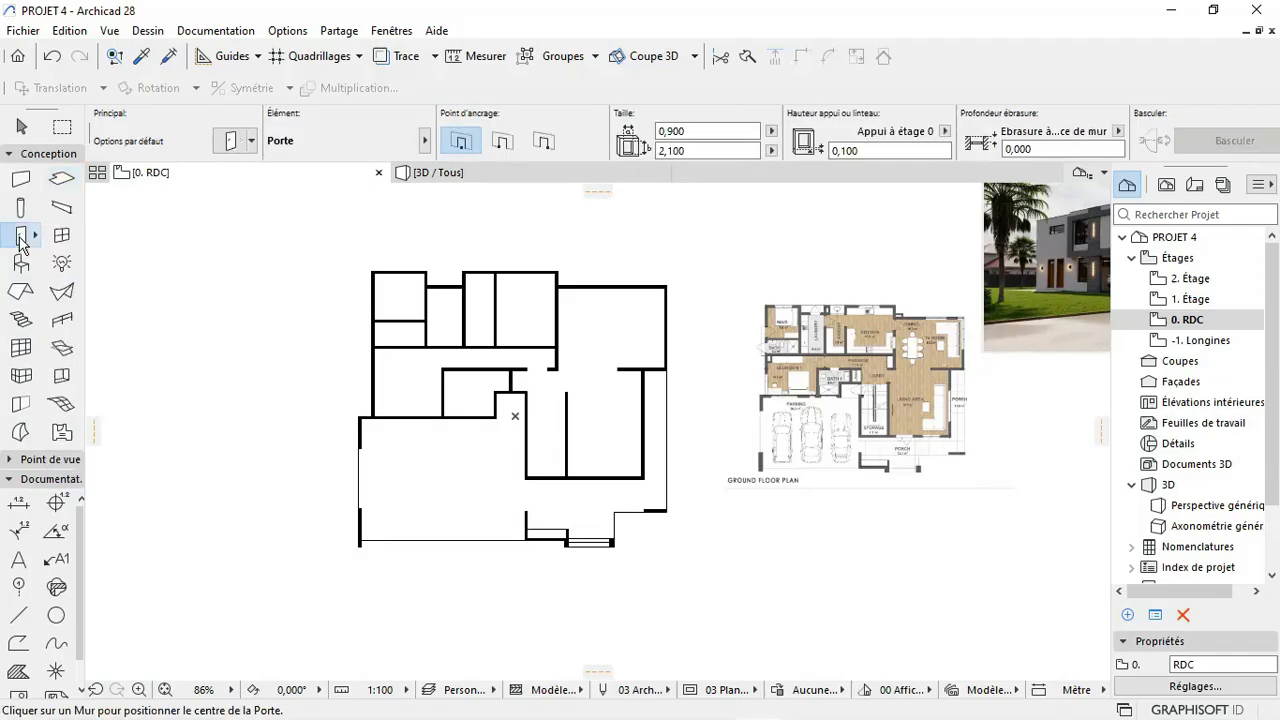
double_click(20, 238)
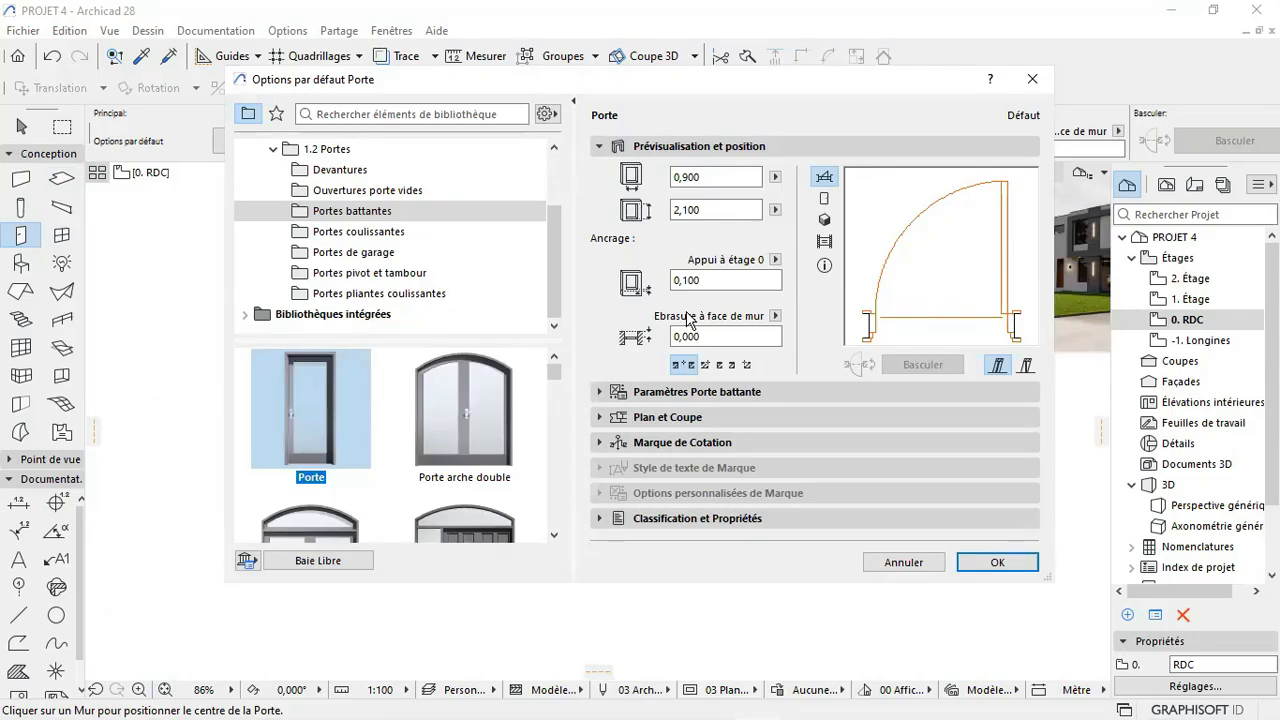
Step: Browse the hinged door models, trying Porte métallique before going back to the plain Porte model
scroll(328, 455, down, 1)
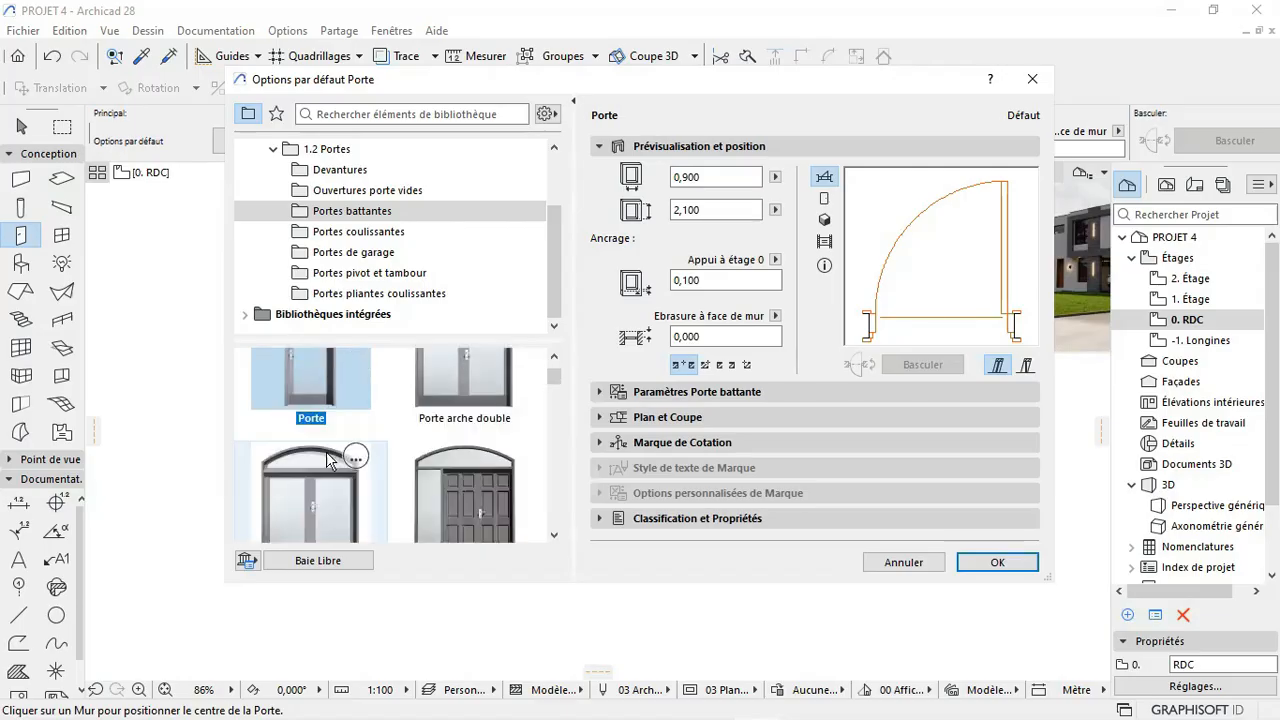
scroll(326, 455, down, 5)
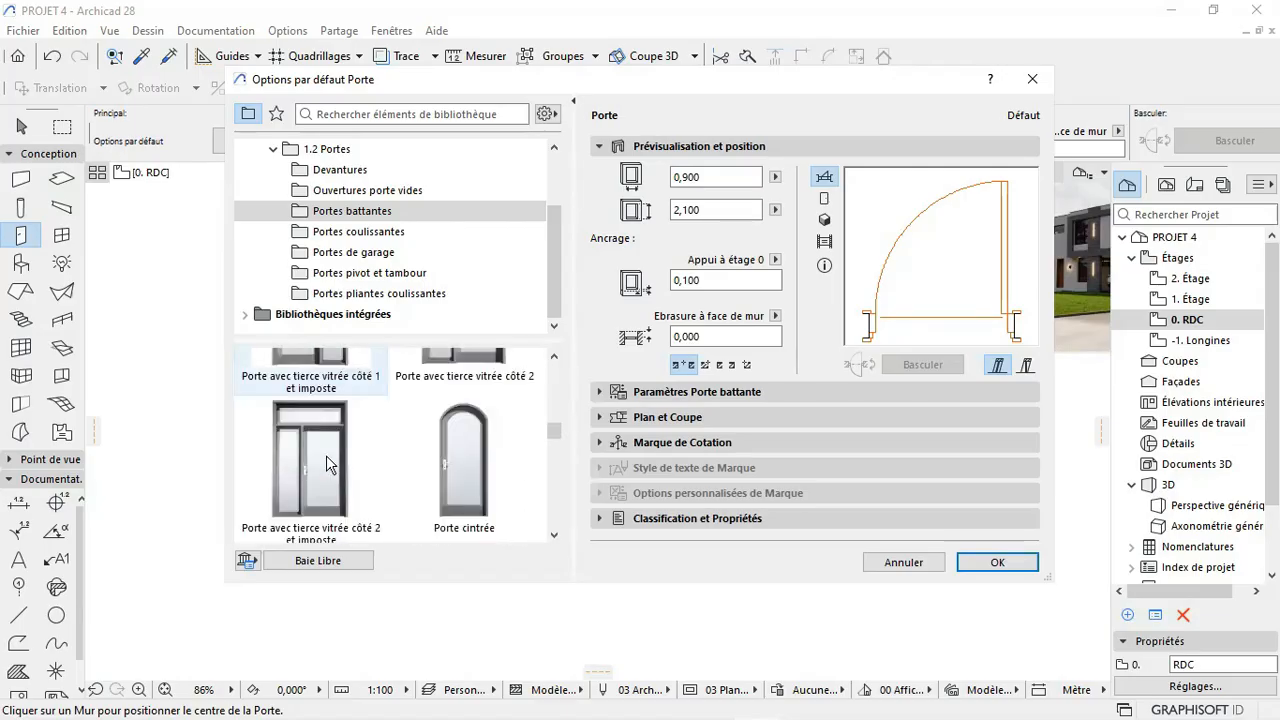
scroll(326, 455, down, 4)
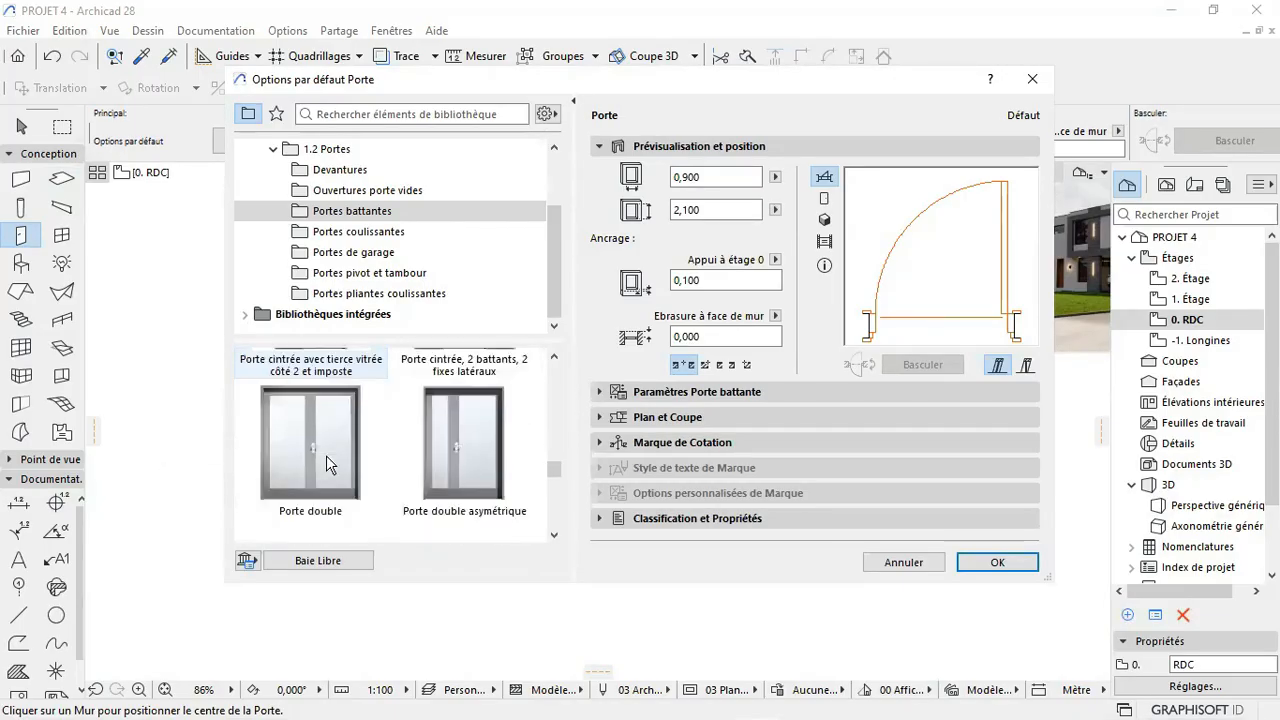
scroll(327, 456, down, 4)
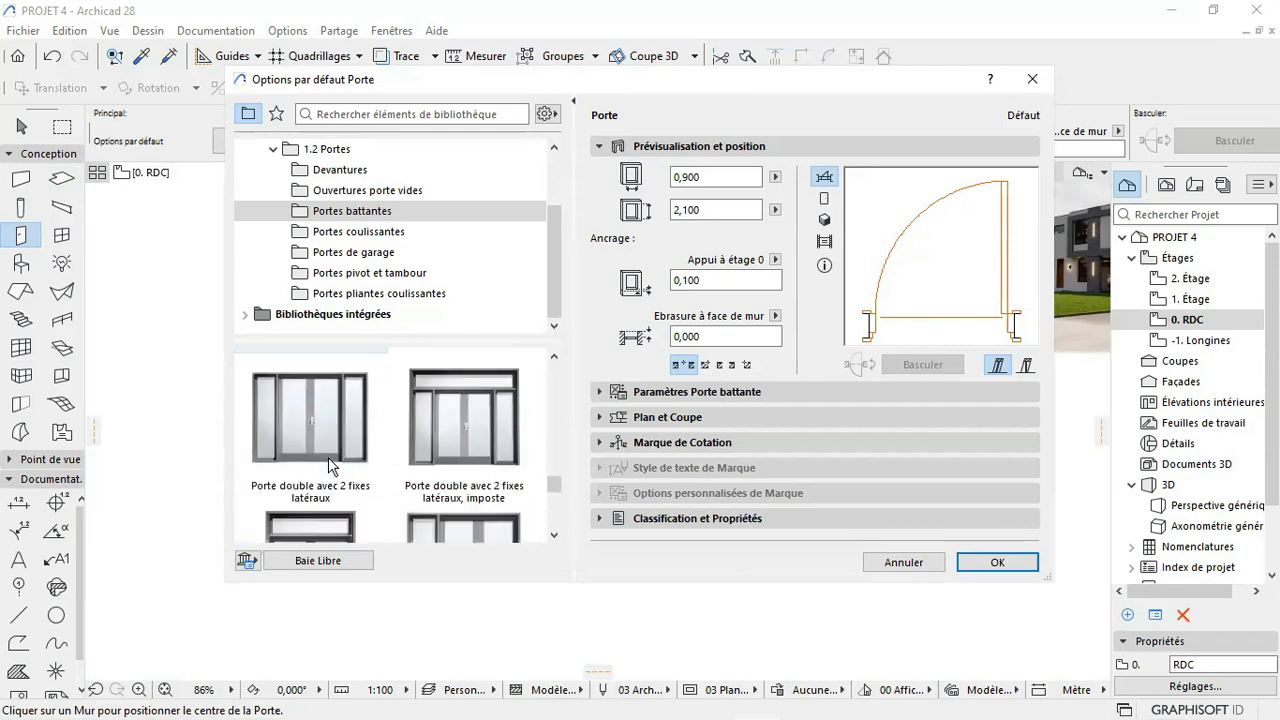
scroll(328, 457, down, 4)
click(465, 478)
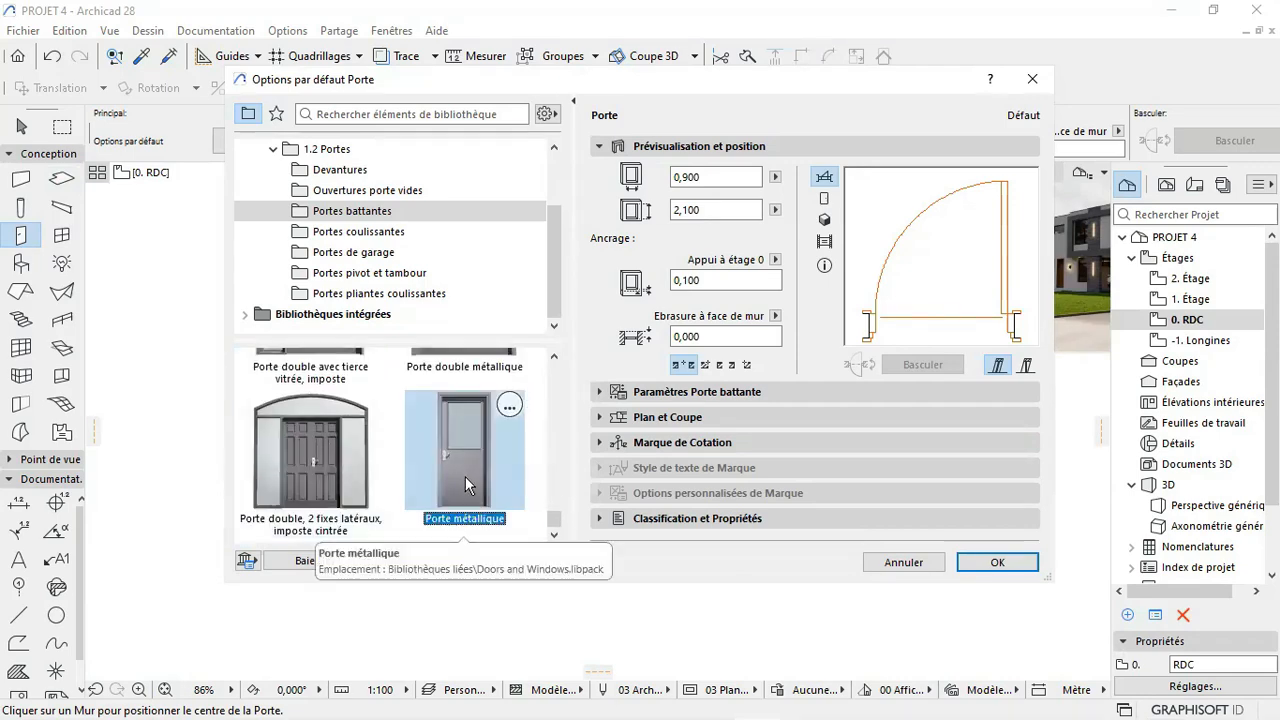
scroll(461, 476, down, 4)
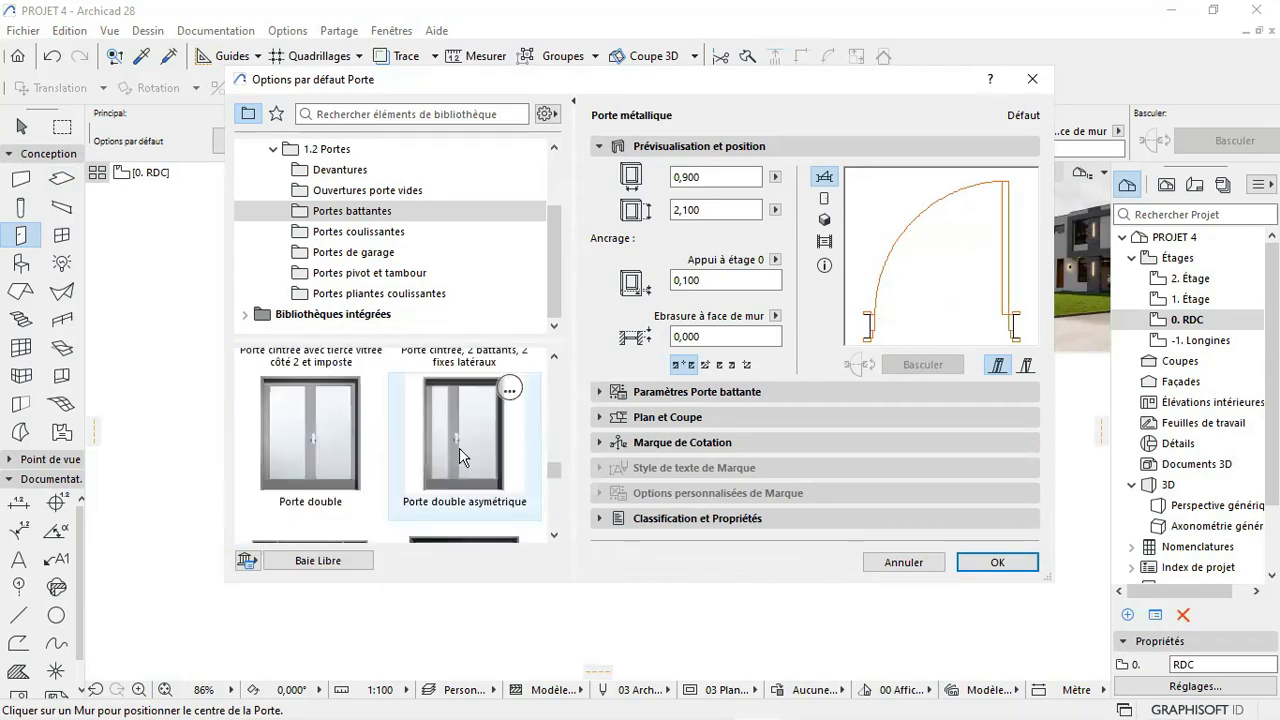
scroll(455, 442, up, 8)
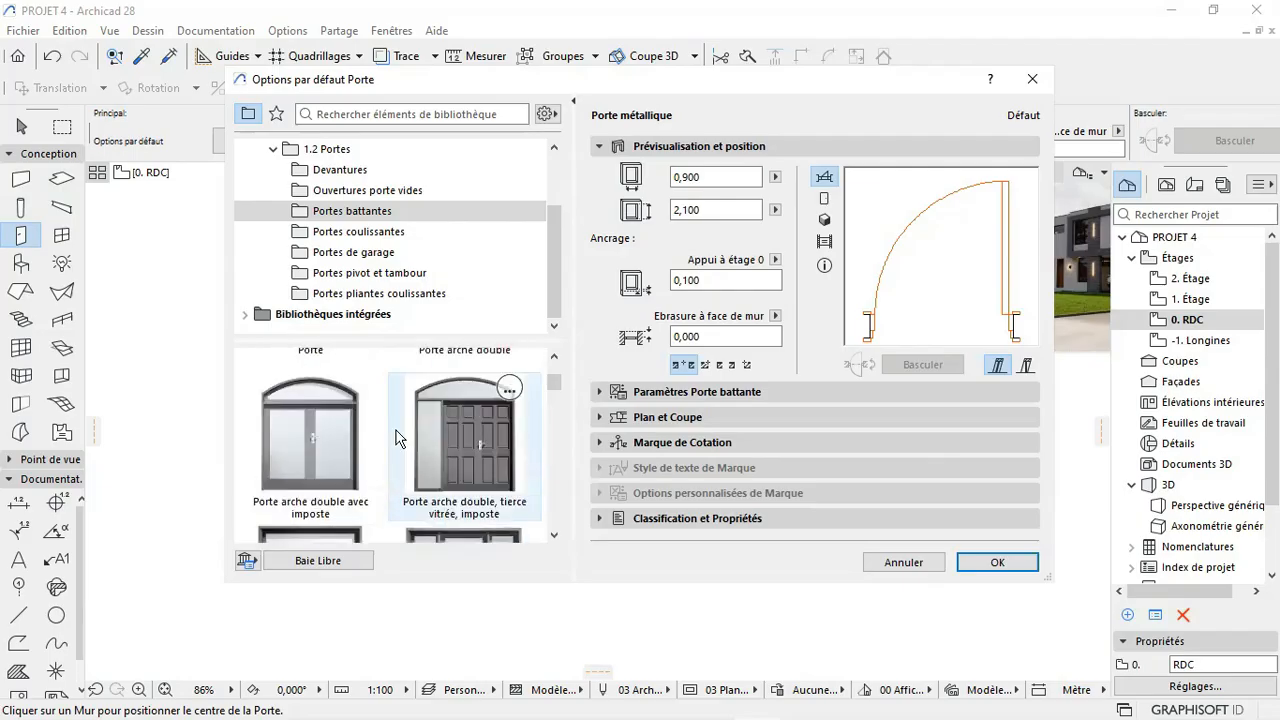
click(313, 430)
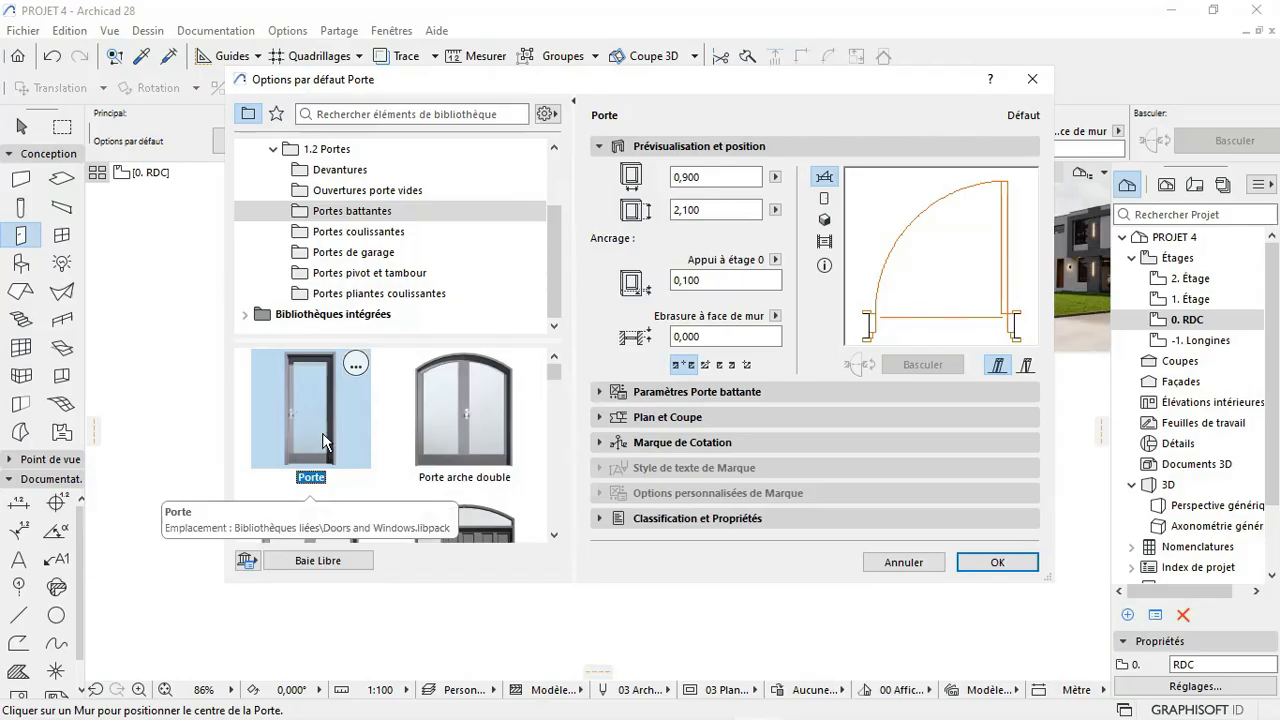
Step: Set the default door's height to 2,200 and its sill to 0,450 above storey 0
click(723, 177)
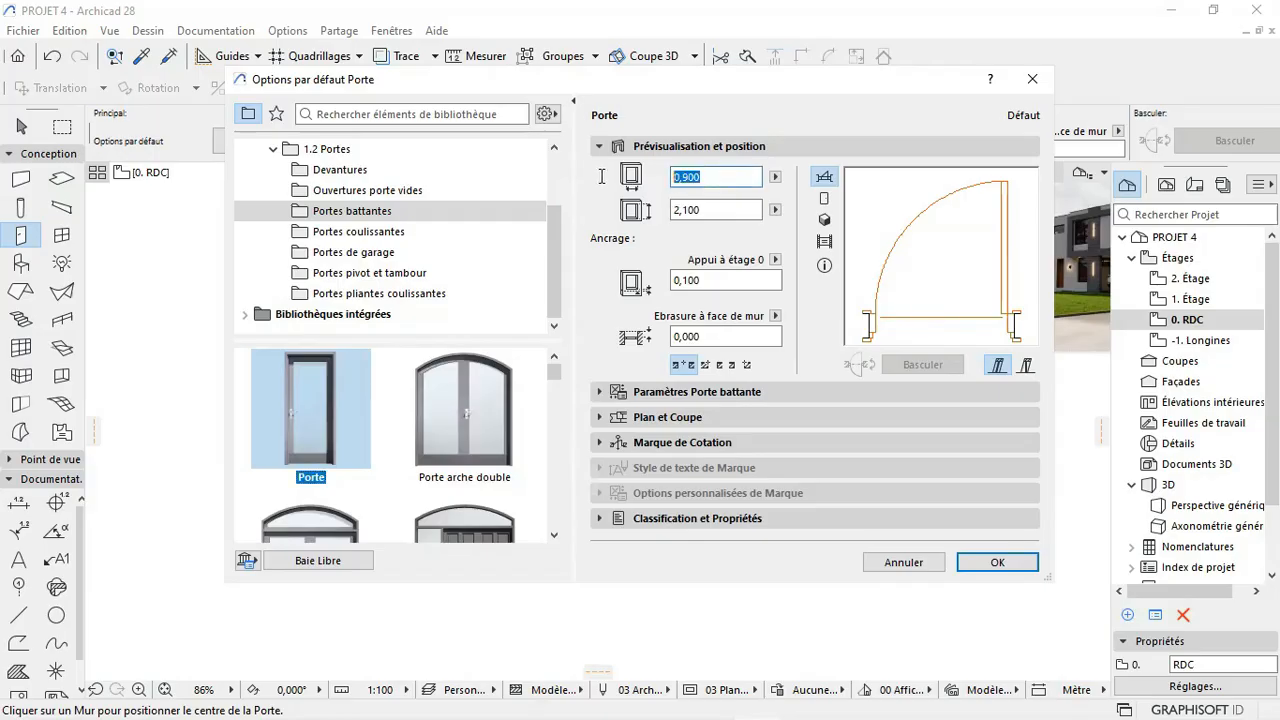
click(708, 211)
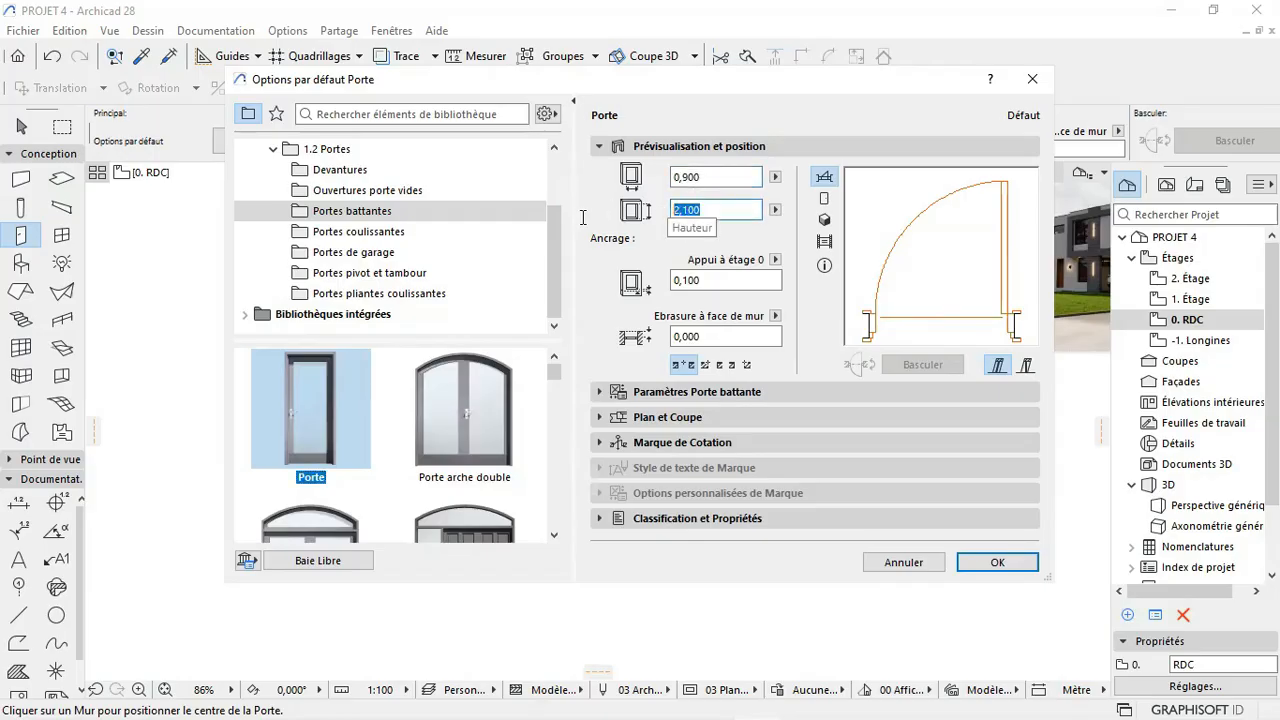
text(2,2)
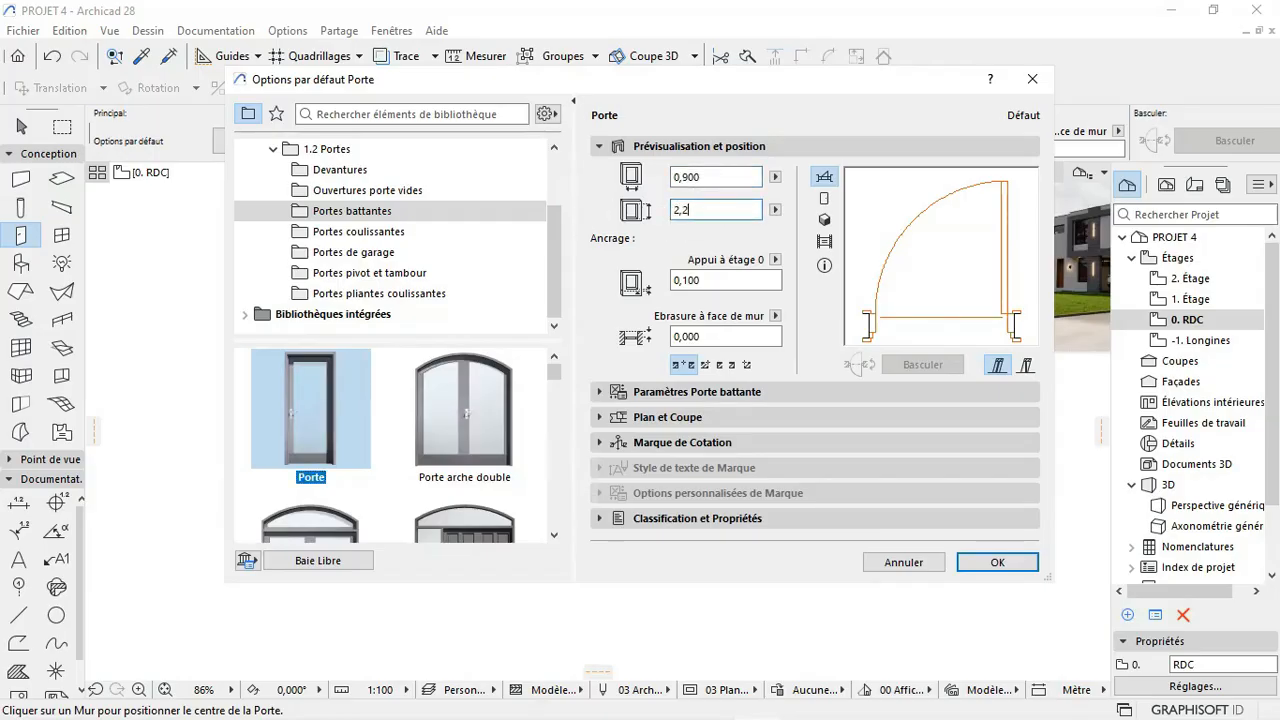
key(Tab)
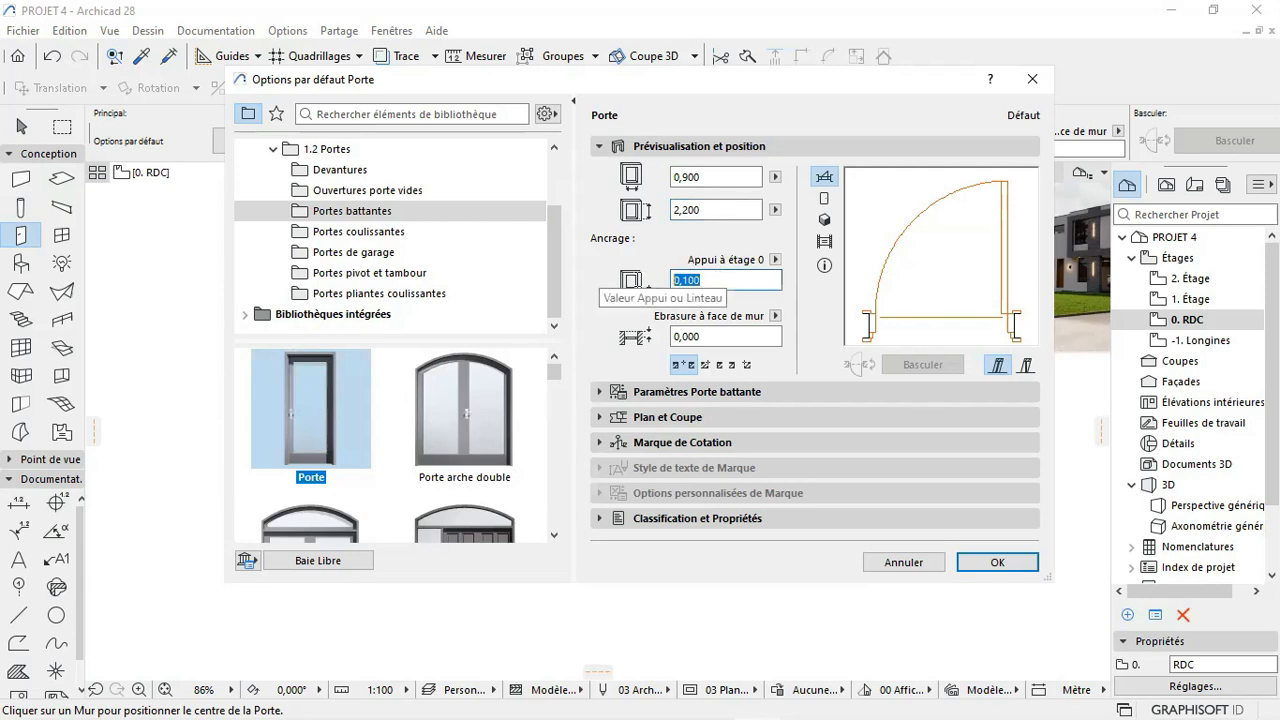
text(0,)
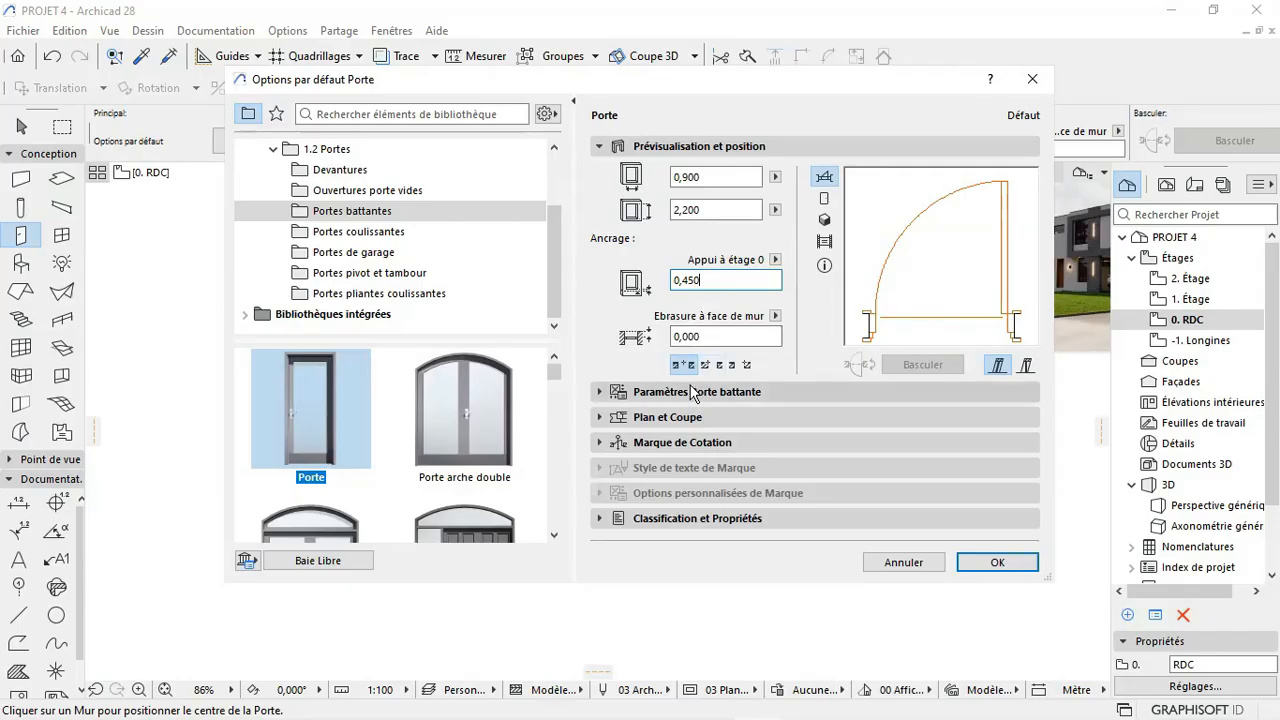
Step: Open the hinged door parameters, look through the leaf styles, check the front door in the photo viewer's 06.PNG, and return to Archicad
click(693, 392)
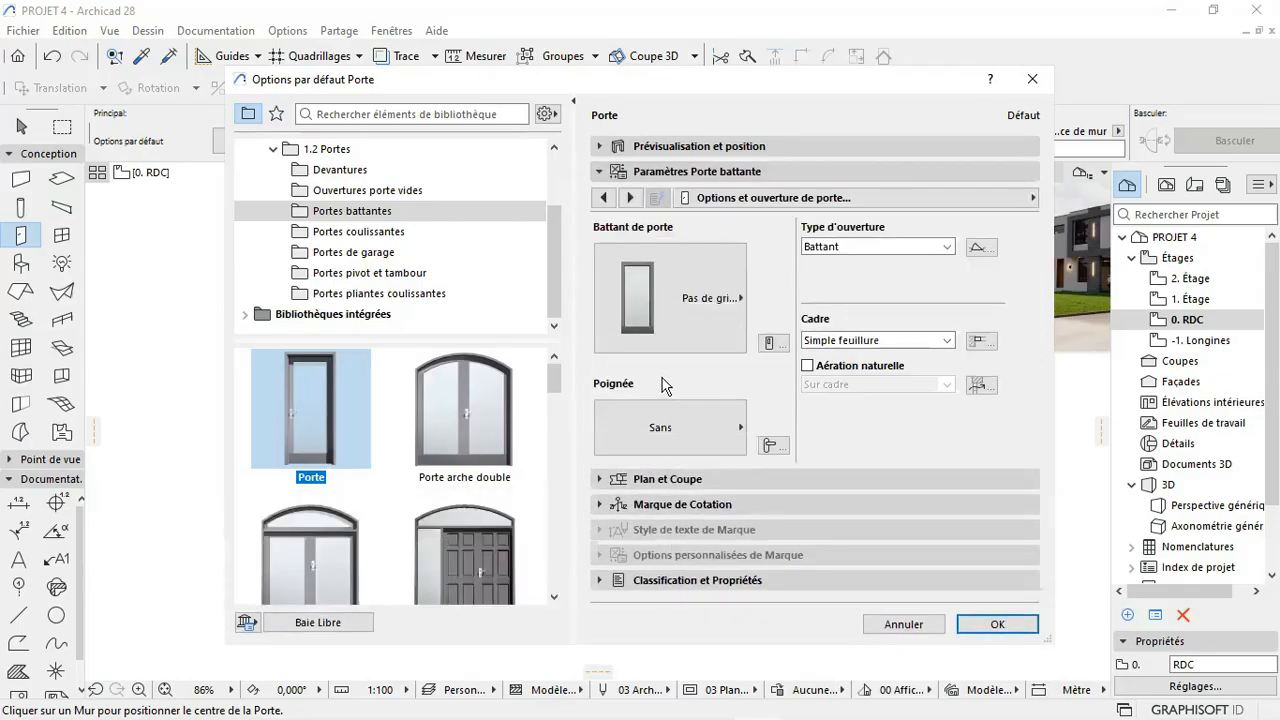
click(713, 293)
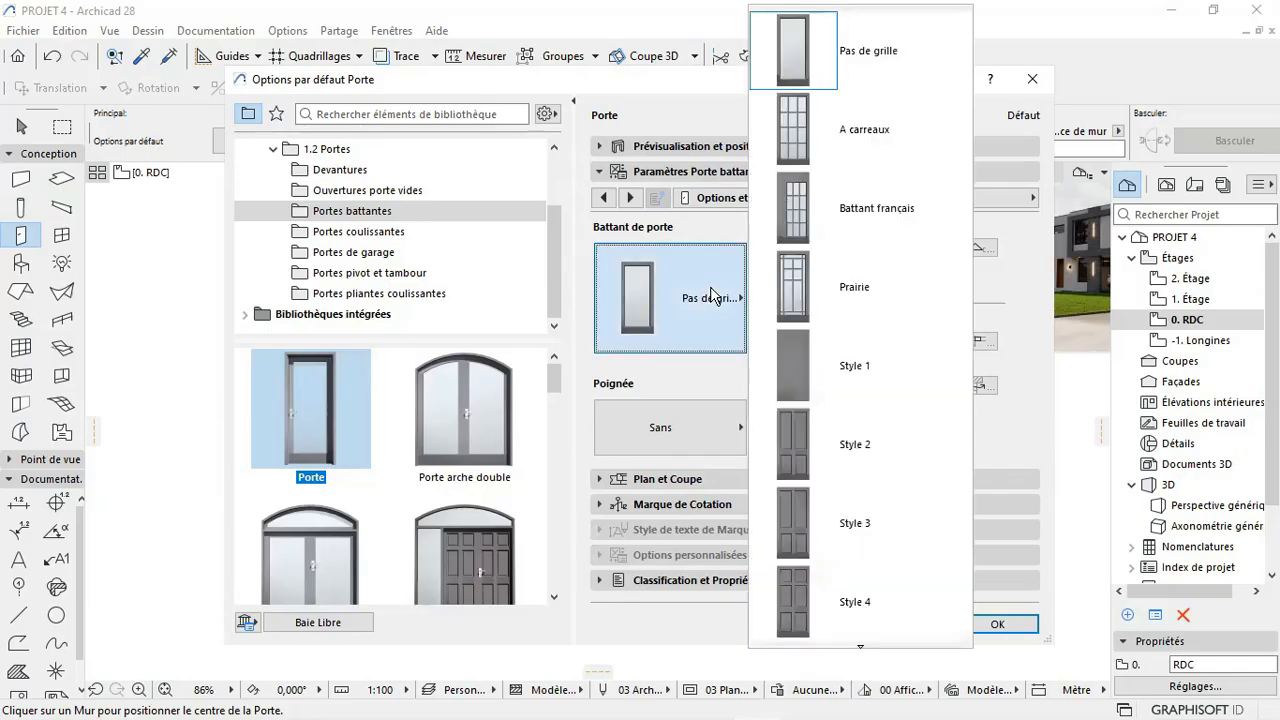
scroll(828, 366, down, 5)
scroll(815, 368, down, 4)
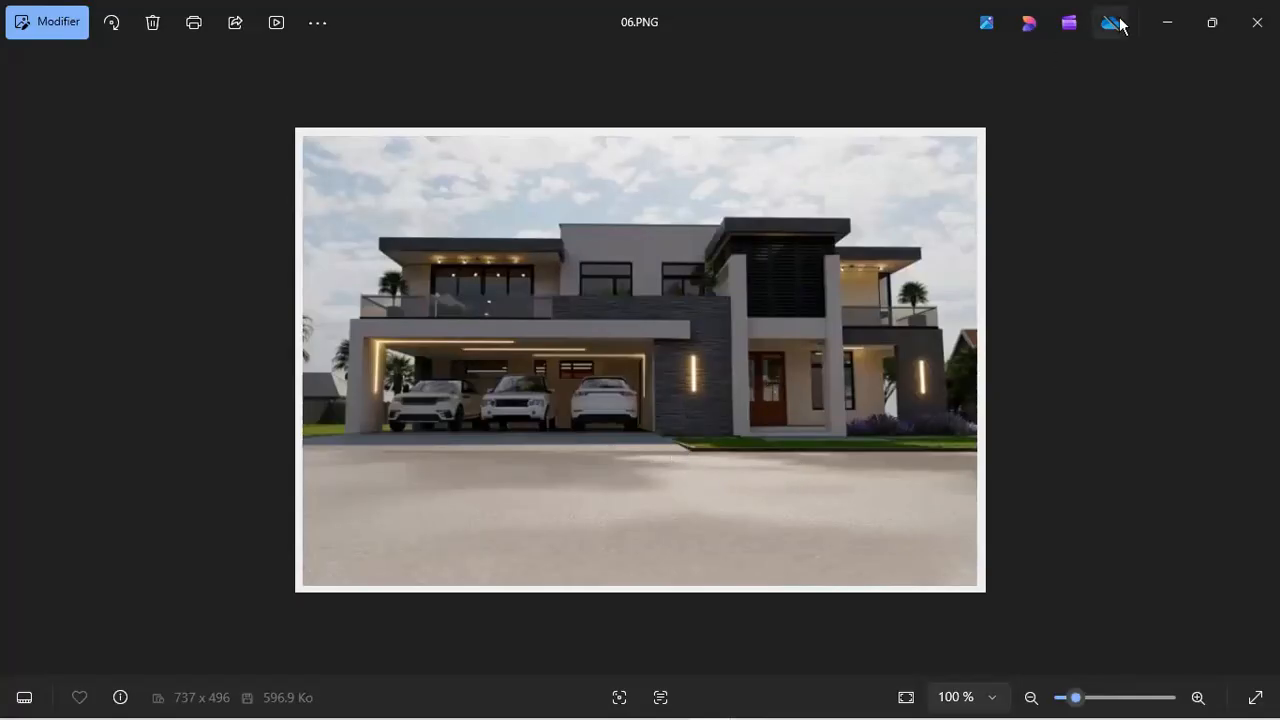
click(1166, 22)
Step: Try Style 26 as the door leaf
click(712, 305)
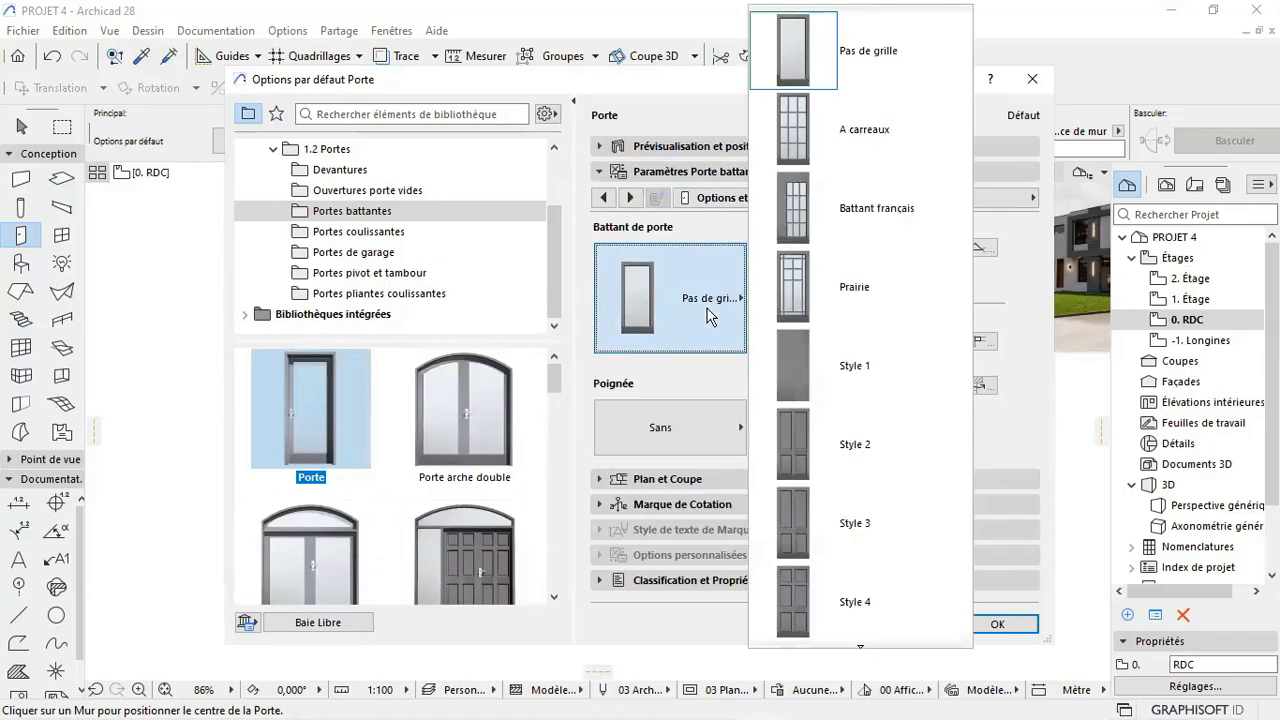
scroll(826, 300, down, 3)
scroll(826, 312, down, 5)
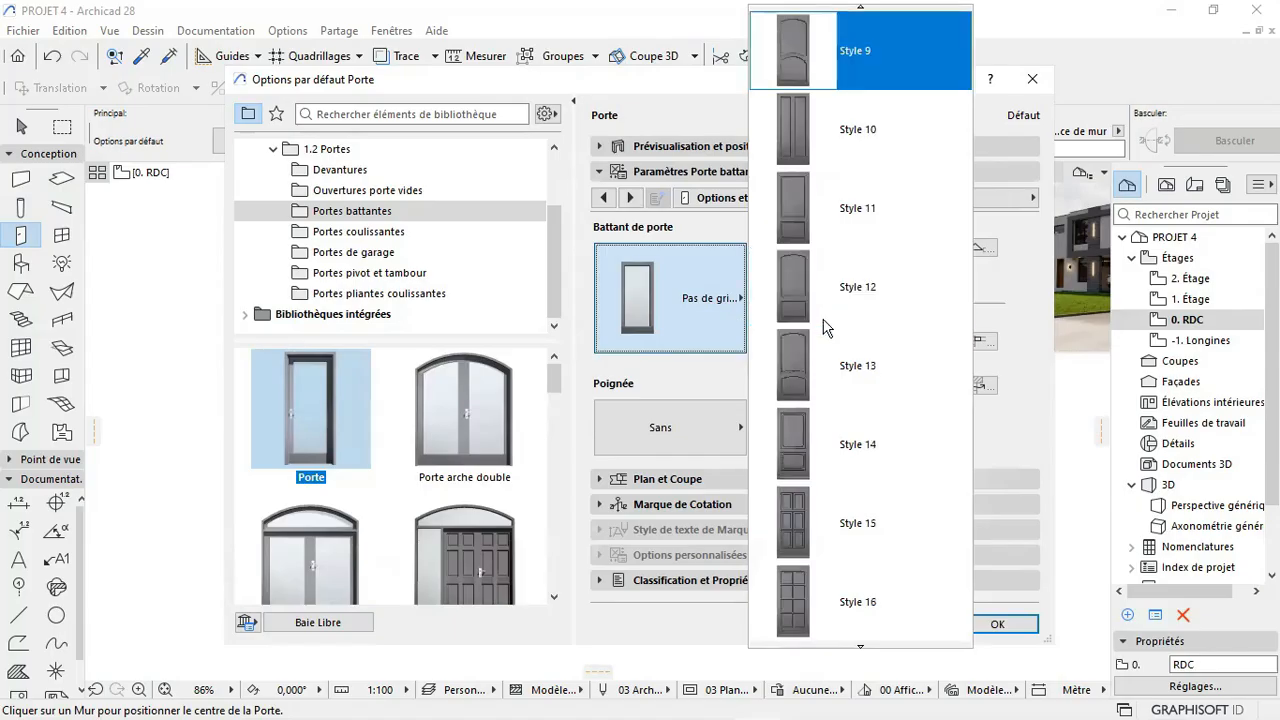
scroll(810, 385, down, 2)
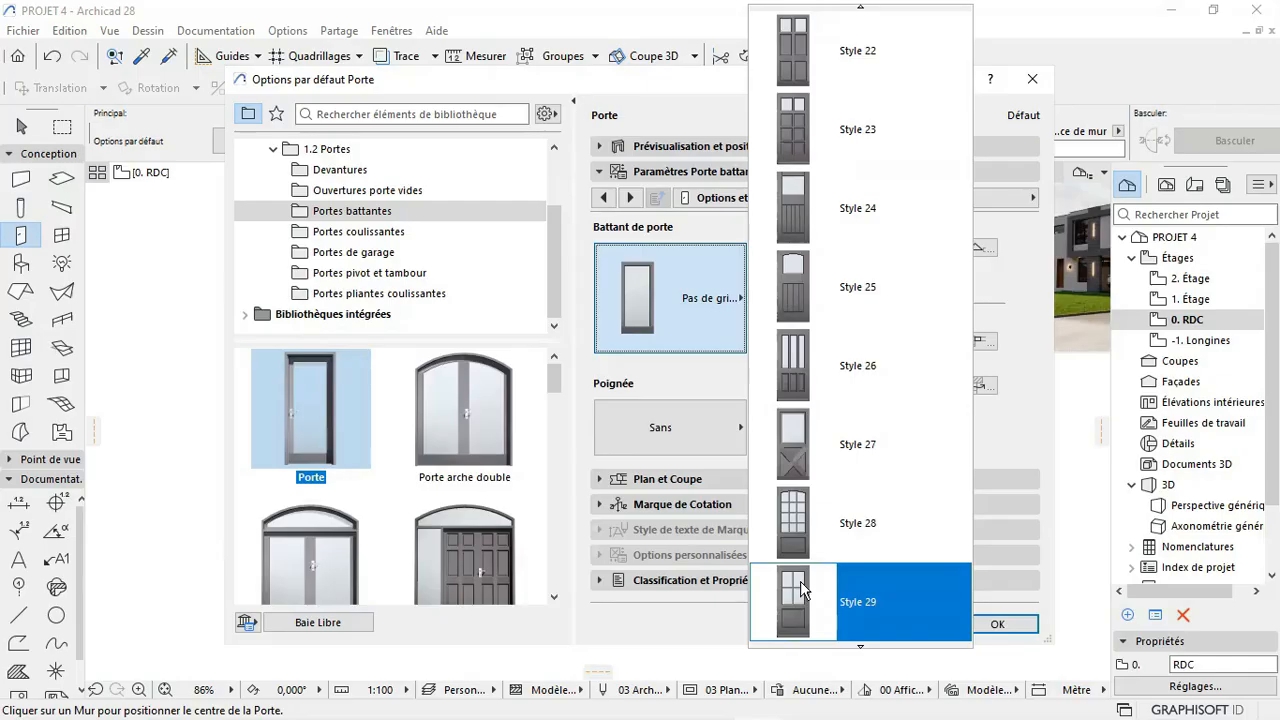
click(803, 372)
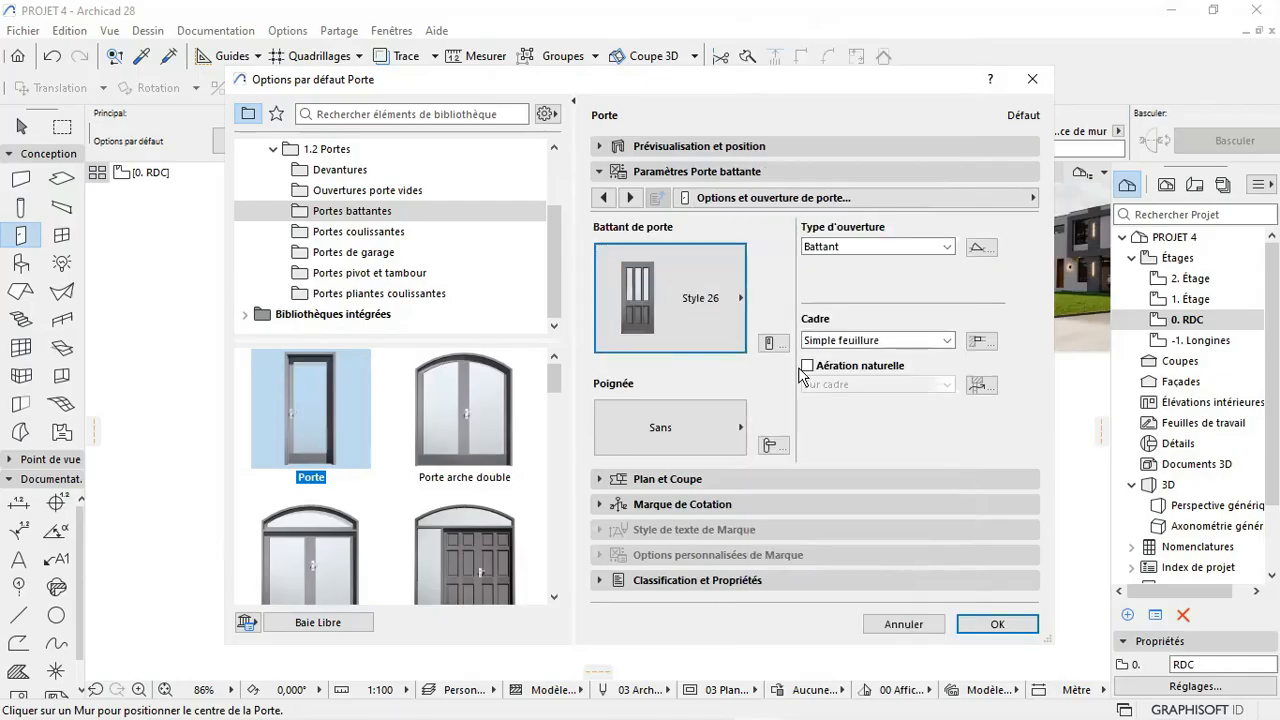
Step: Set the door leaf to Style 34 and fit it with the Poignée 7 handle
click(713, 300)
scroll(832, 430, down, 5)
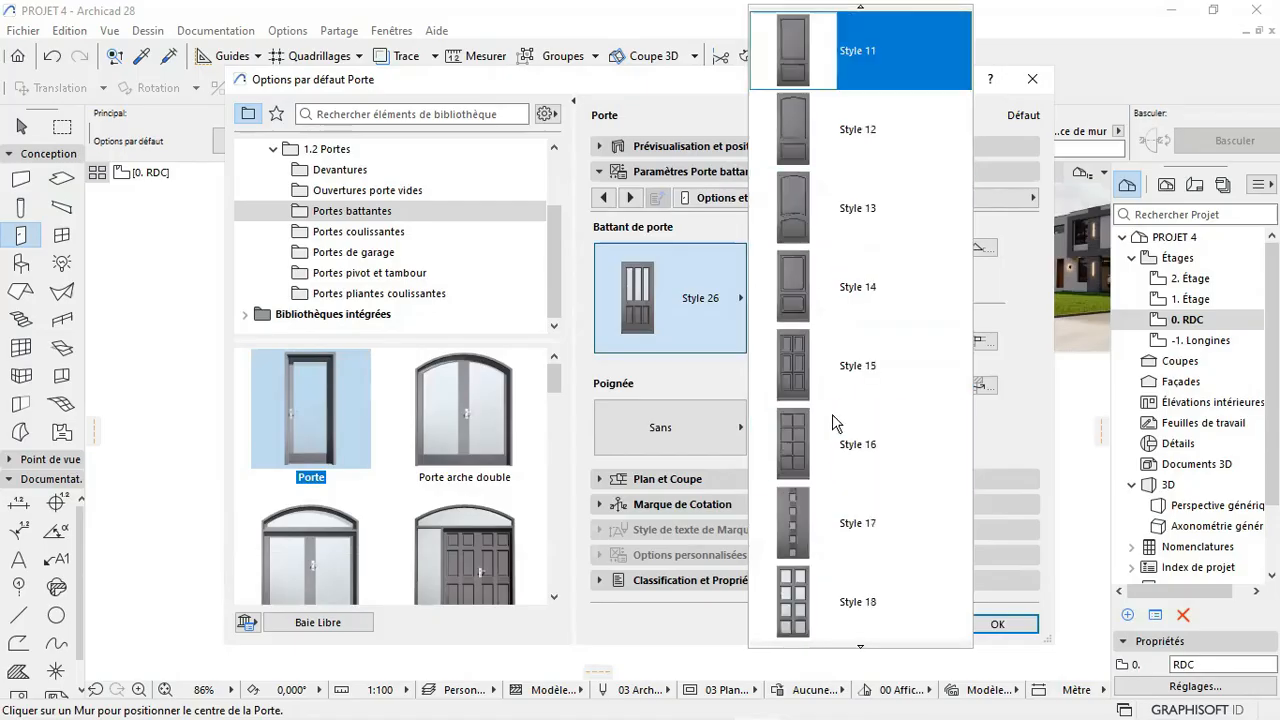
scroll(832, 414, down, 5)
scroll(832, 414, down, 5)
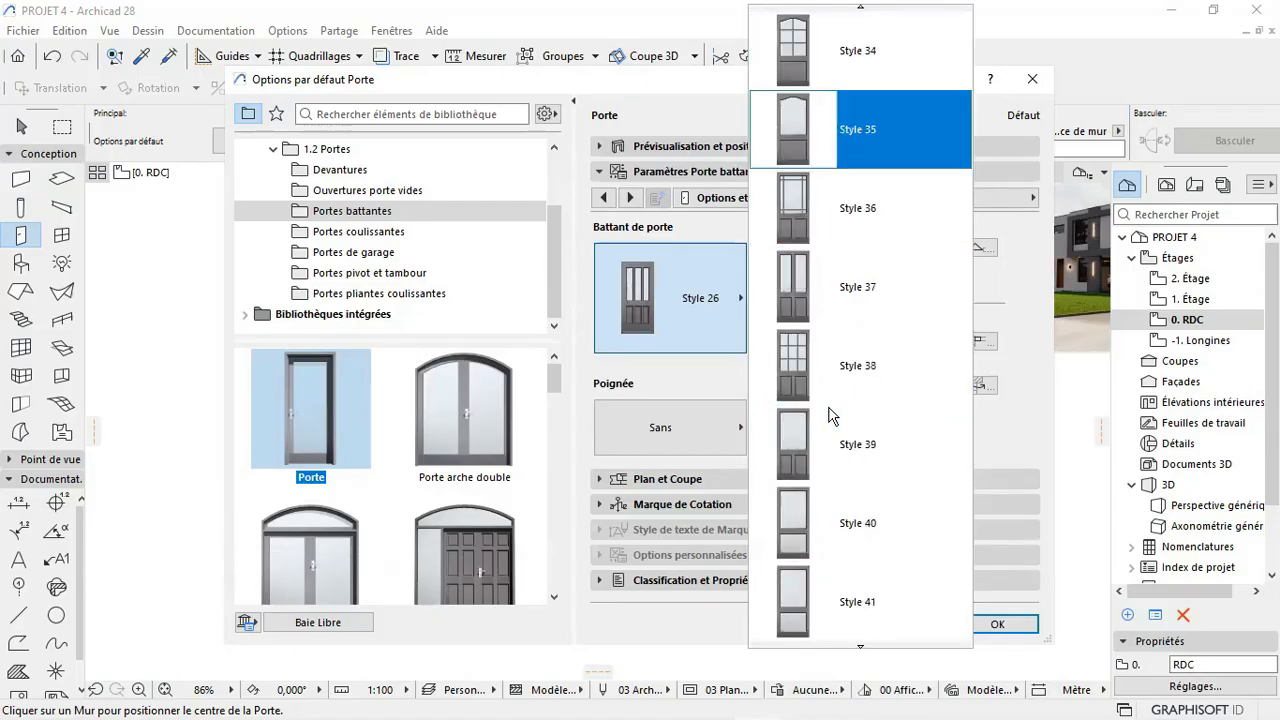
scroll(824, 290, up, 1)
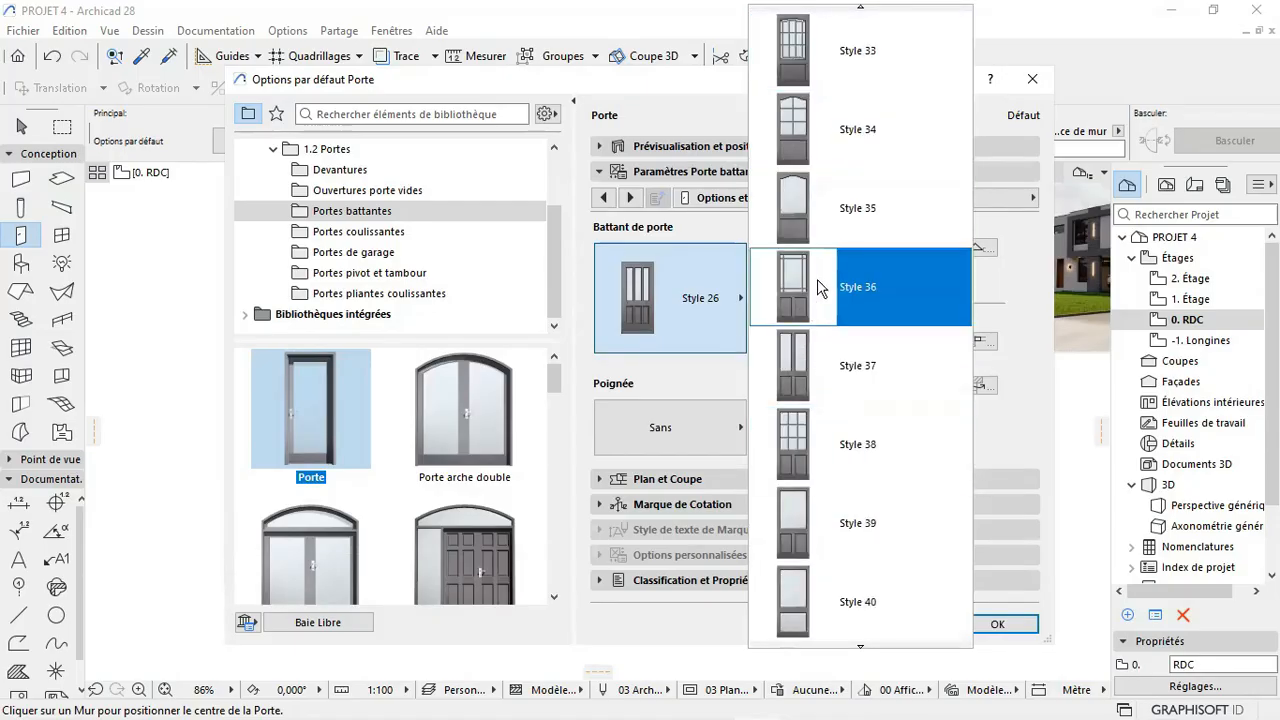
click(787, 130)
click(670, 405)
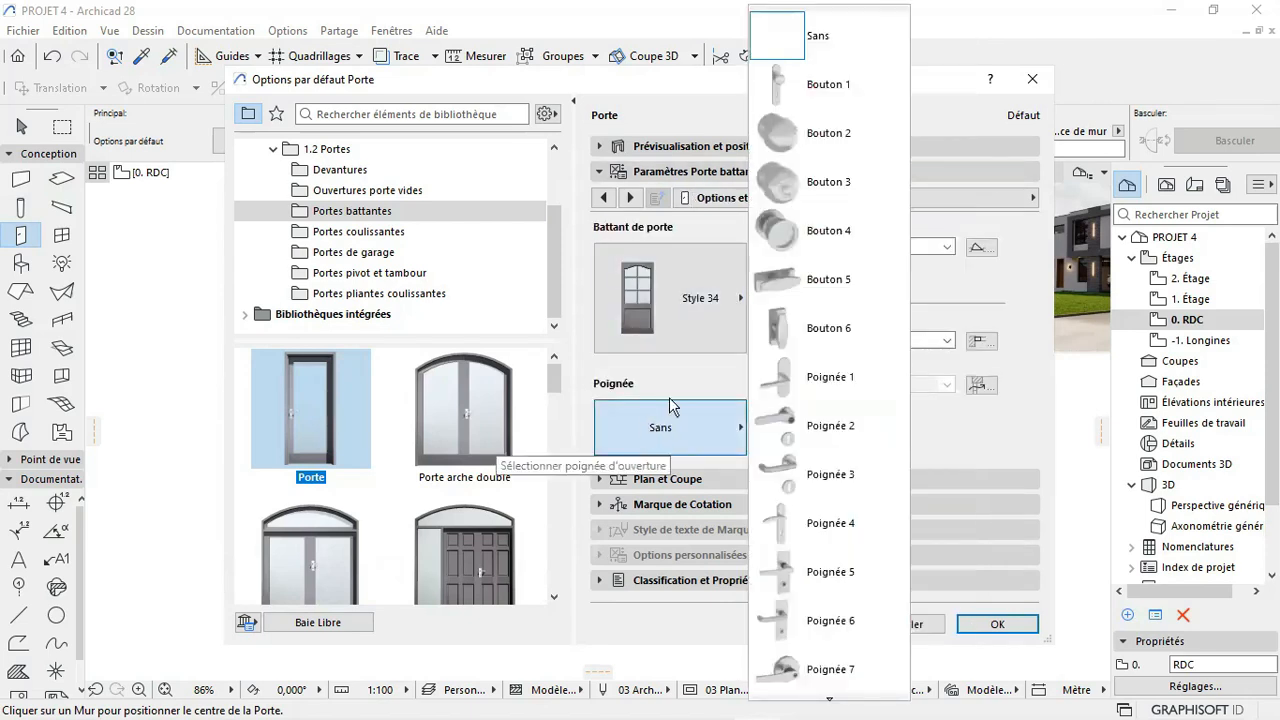
click(802, 669)
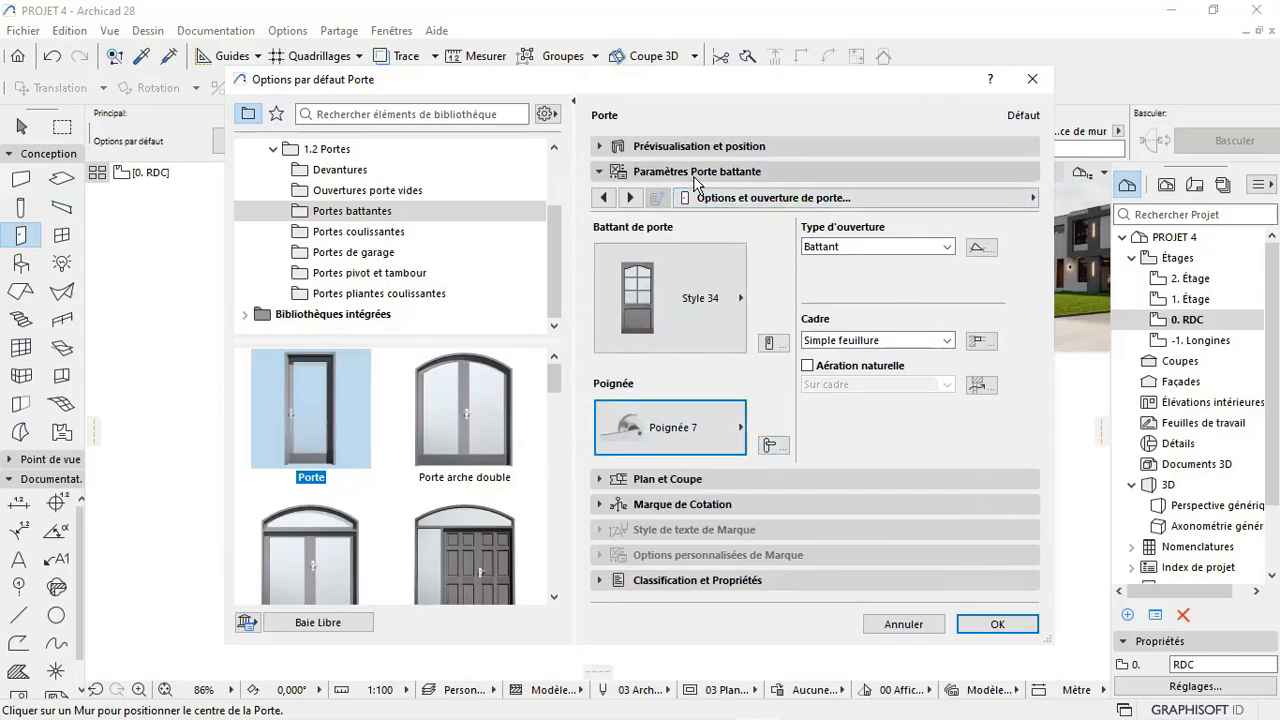
Step: Set the door's uniform frame width to 0,050 in the frame and leaf settings
click(630, 197)
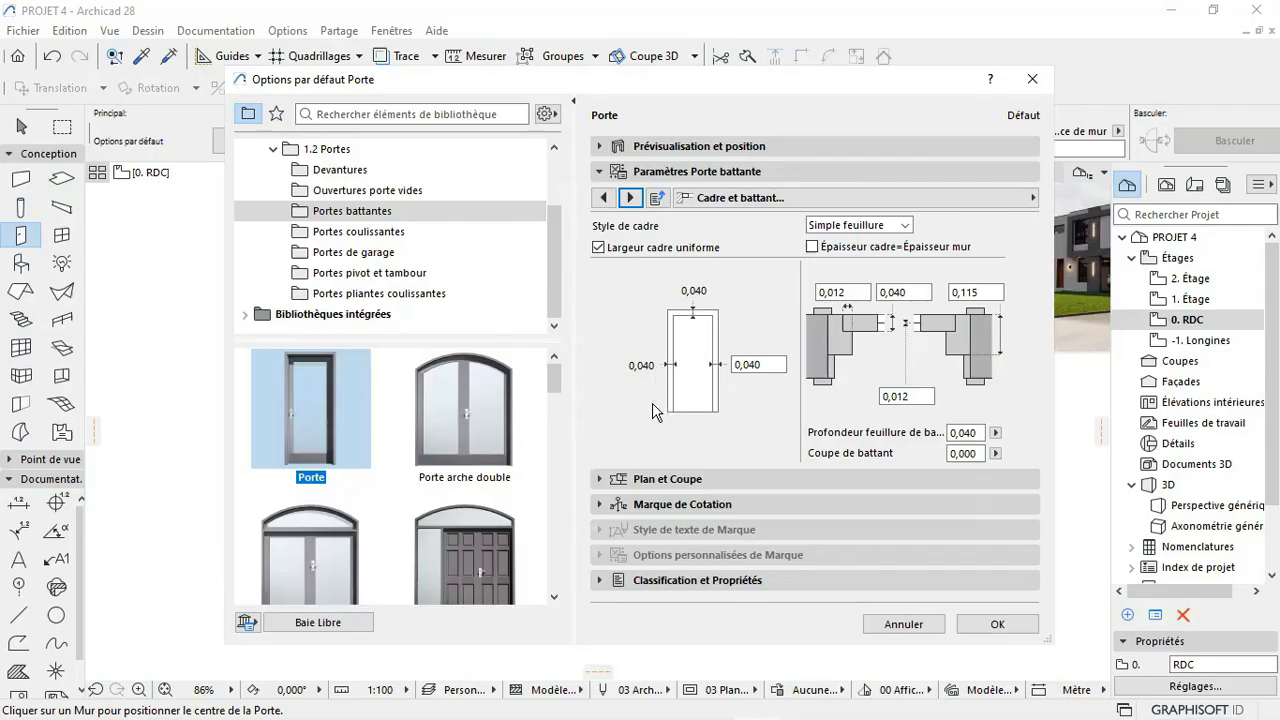
click(750, 365)
text(5)
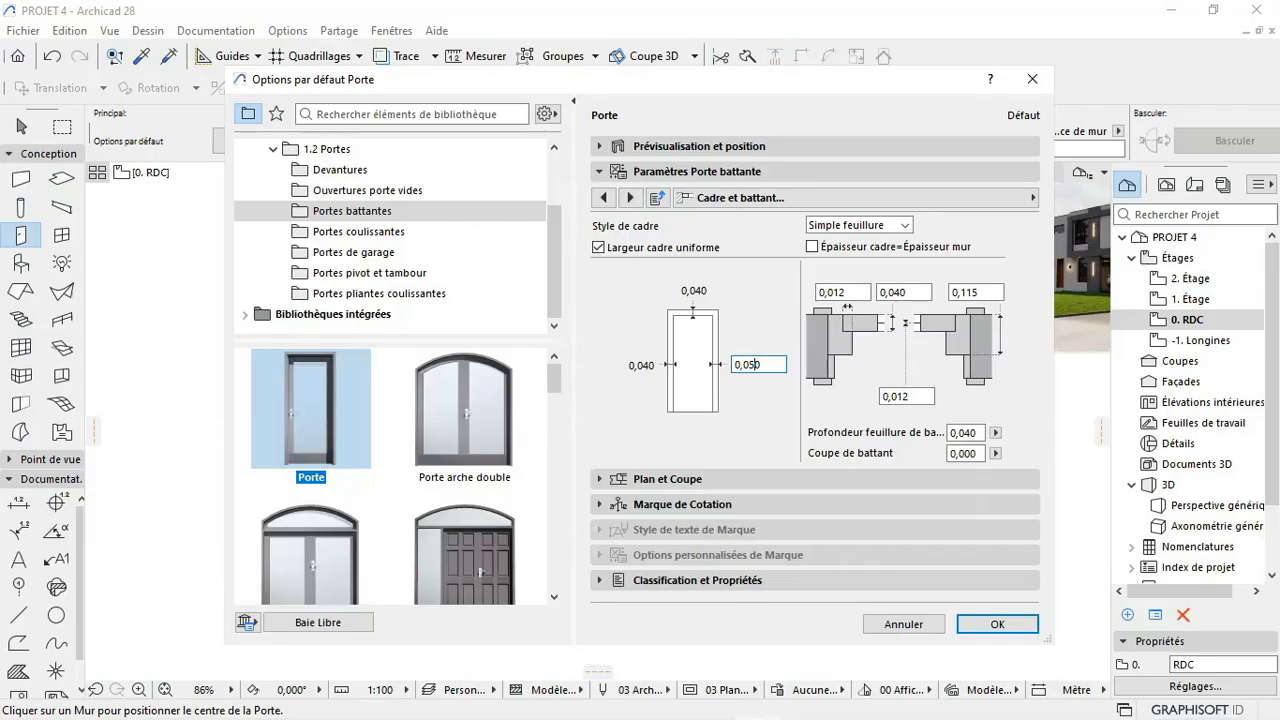
key(Return)
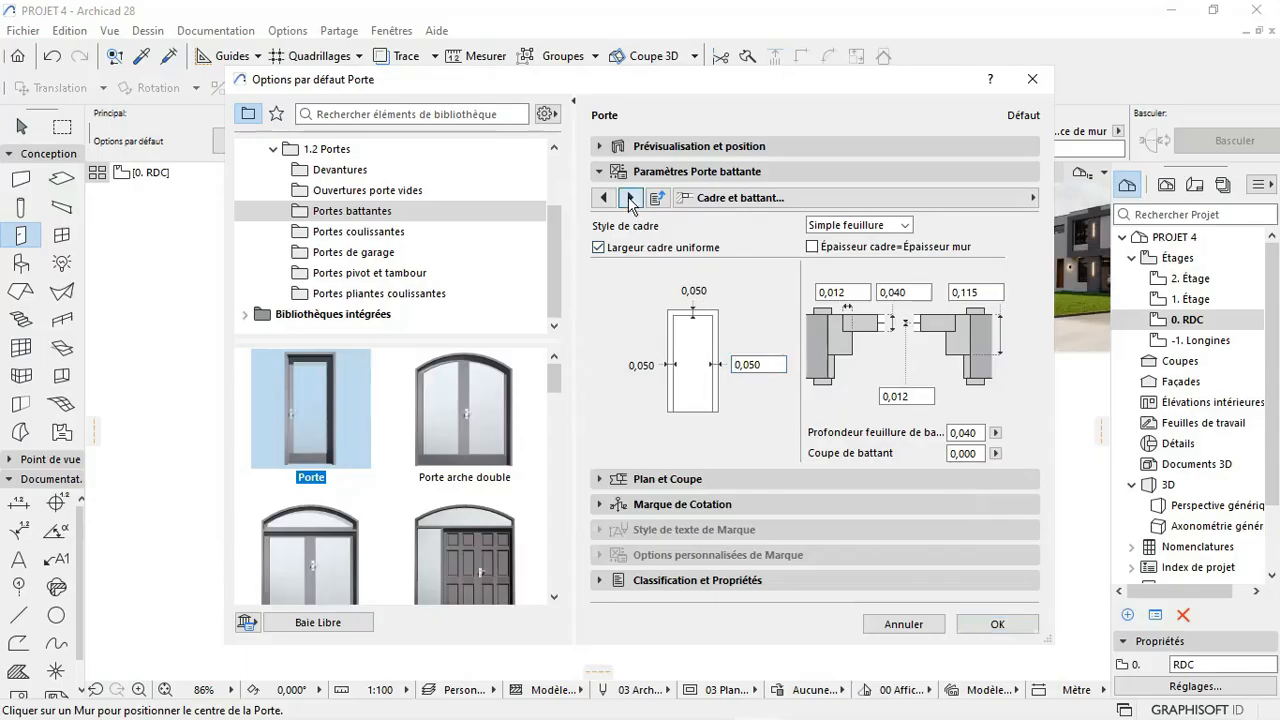
Step: Set the door leaf to Style 49 in the door leaf type settings
click(630, 198)
click(630, 198)
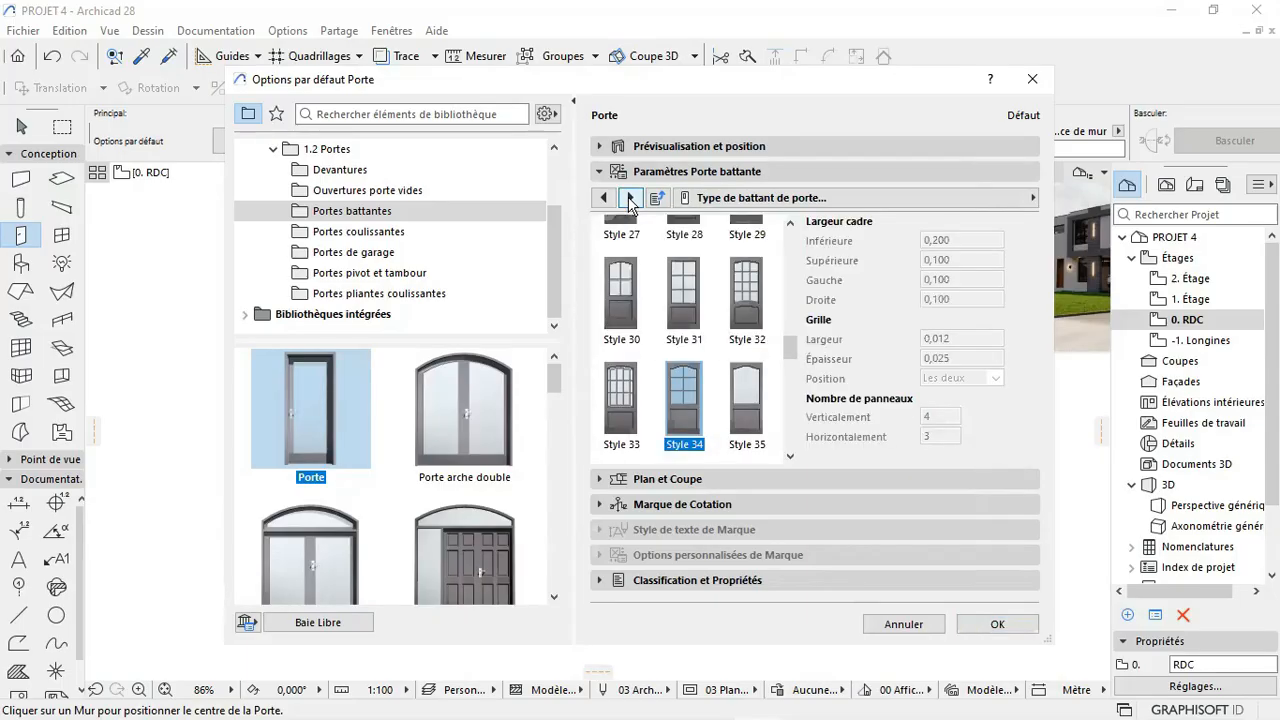
scroll(741, 374, down, 1)
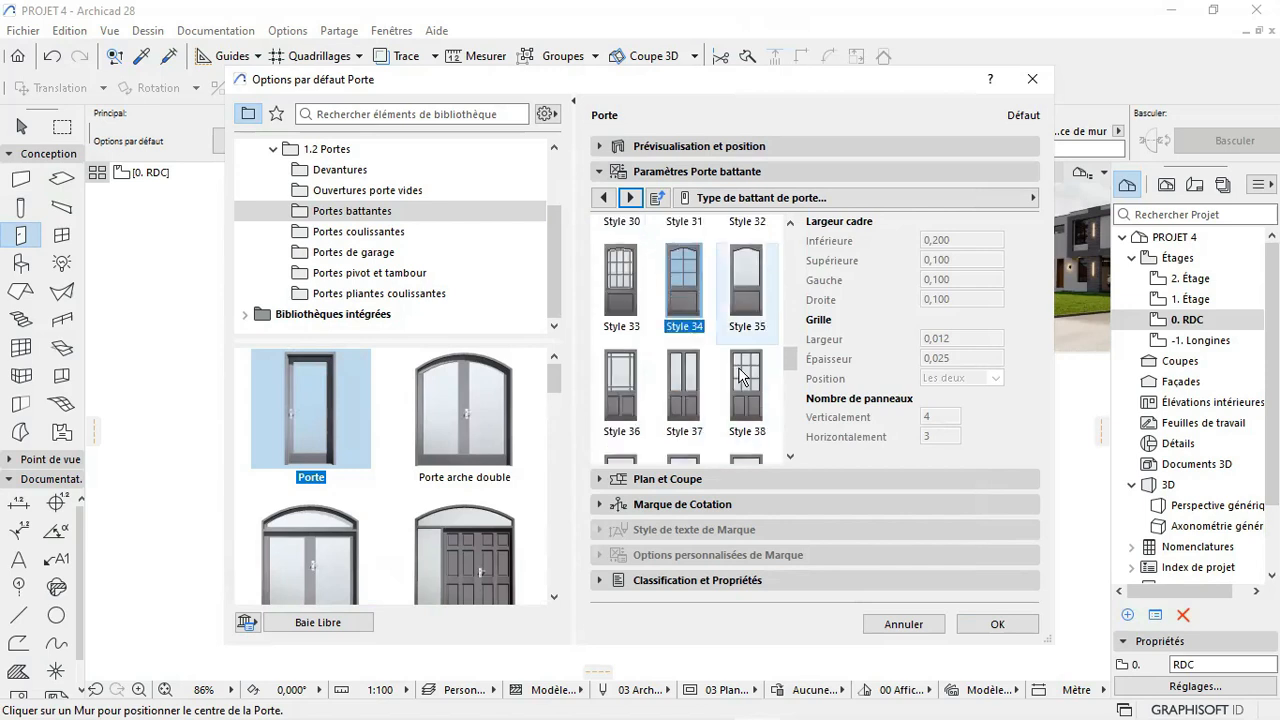
scroll(741, 374, down, 2)
scroll(740, 372, down, 4)
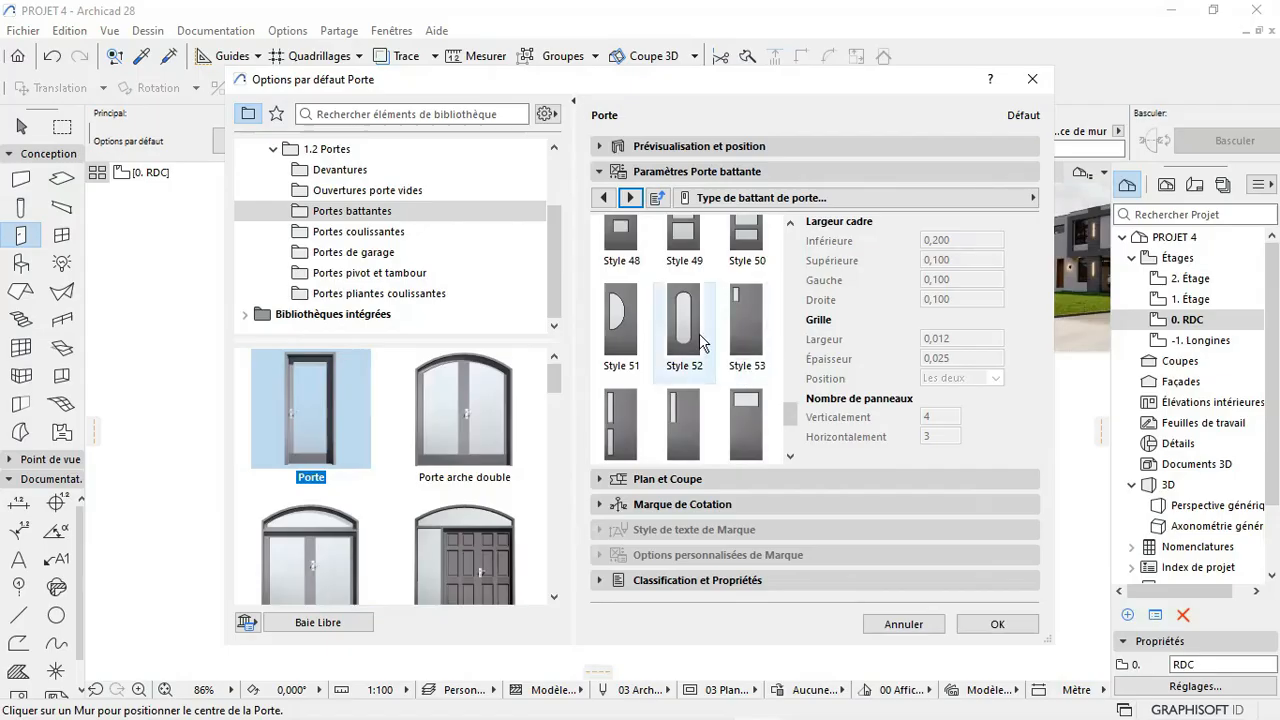
scroll(693, 345, up, 2)
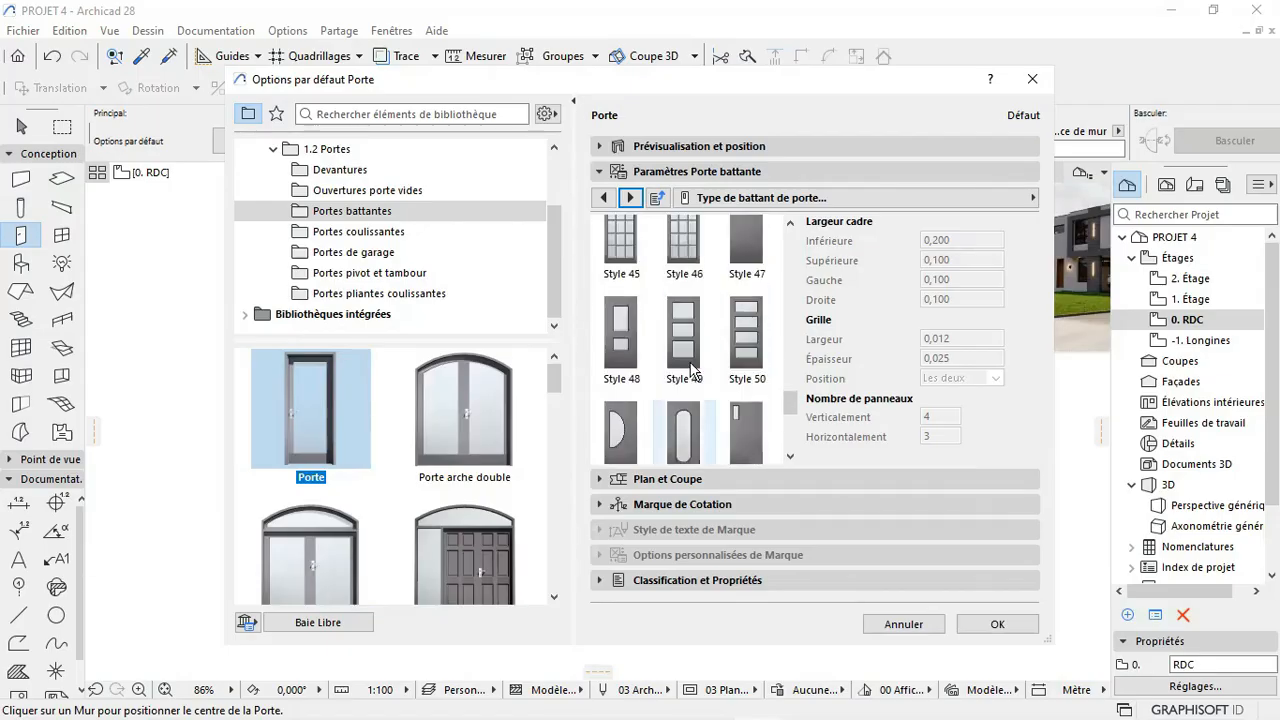
click(689, 345)
scroll(689, 345, up, 1)
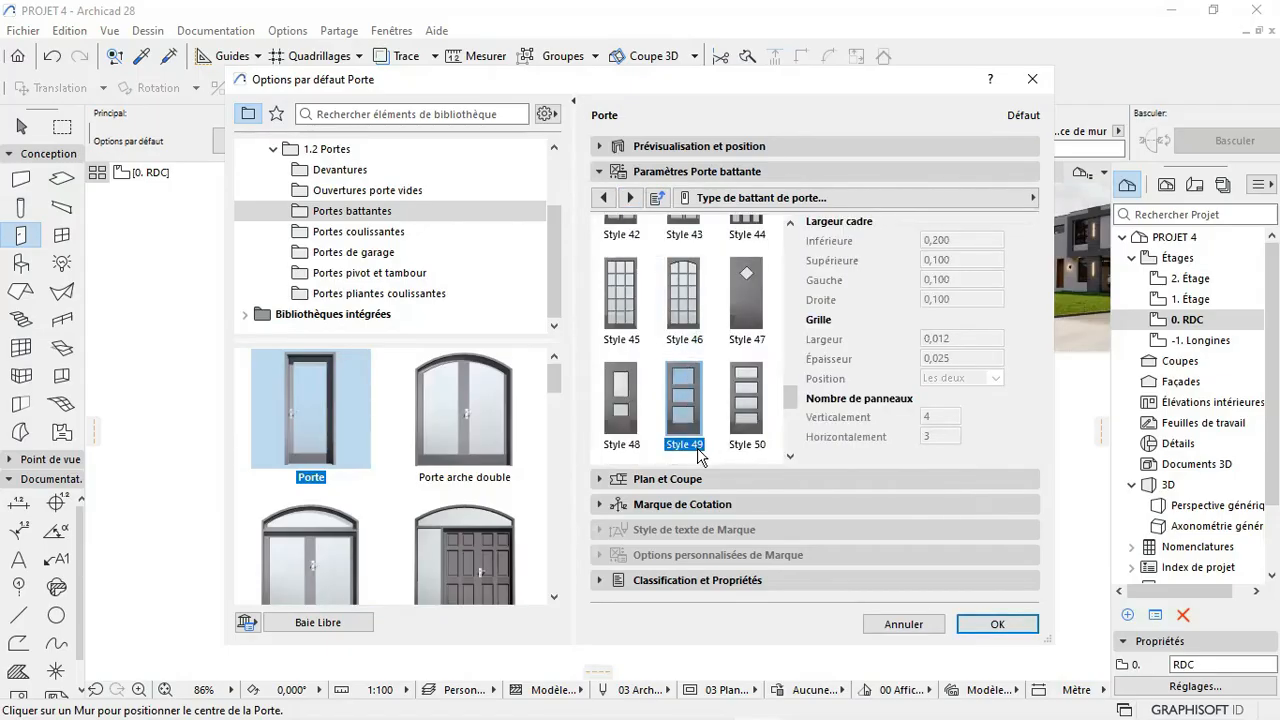
Step: Apply Bois - Acajou horizontal uniformly to the door's frame and leaf surfaces, and set the leaf glass to Verre - Bleu
click(630, 198)
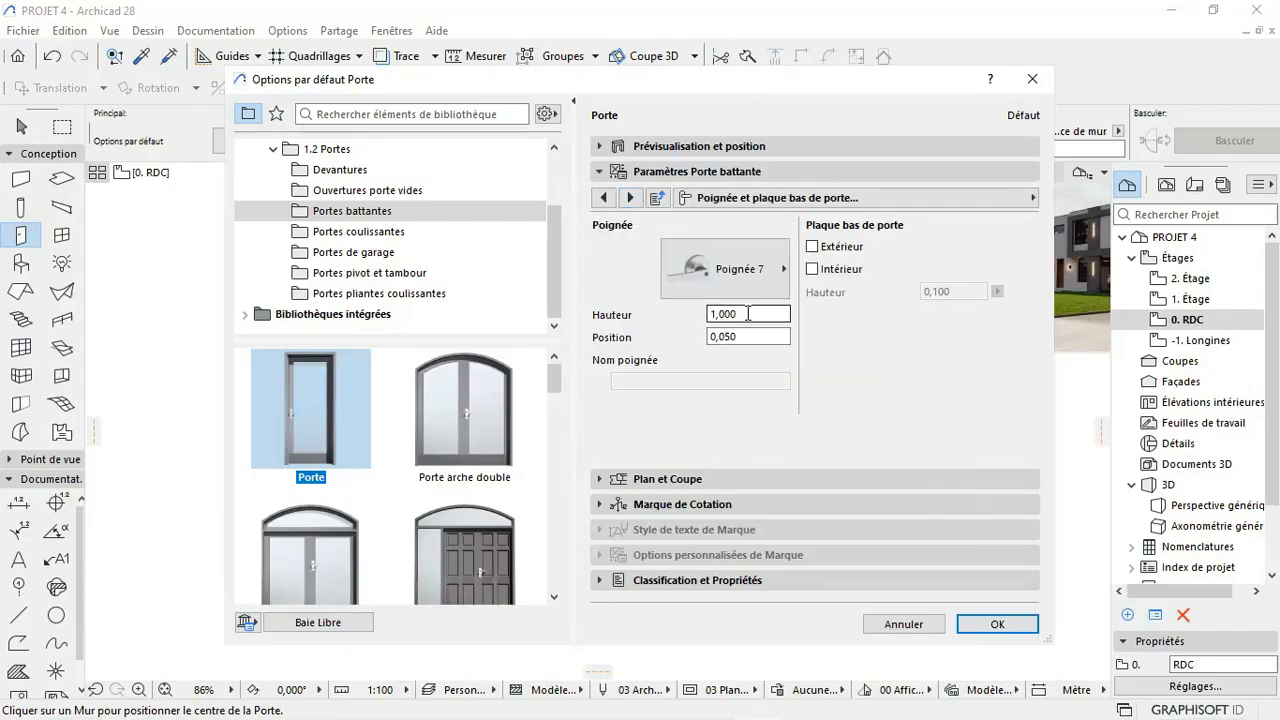
click(631, 202)
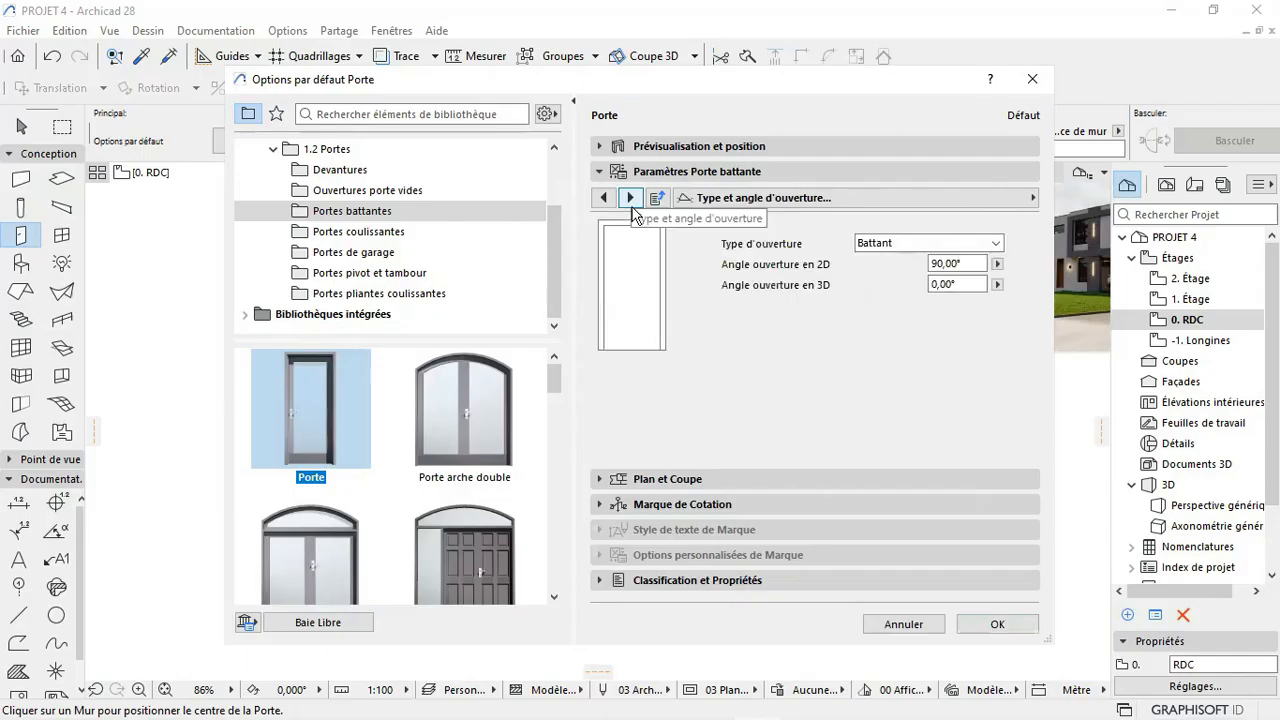
click(631, 200)
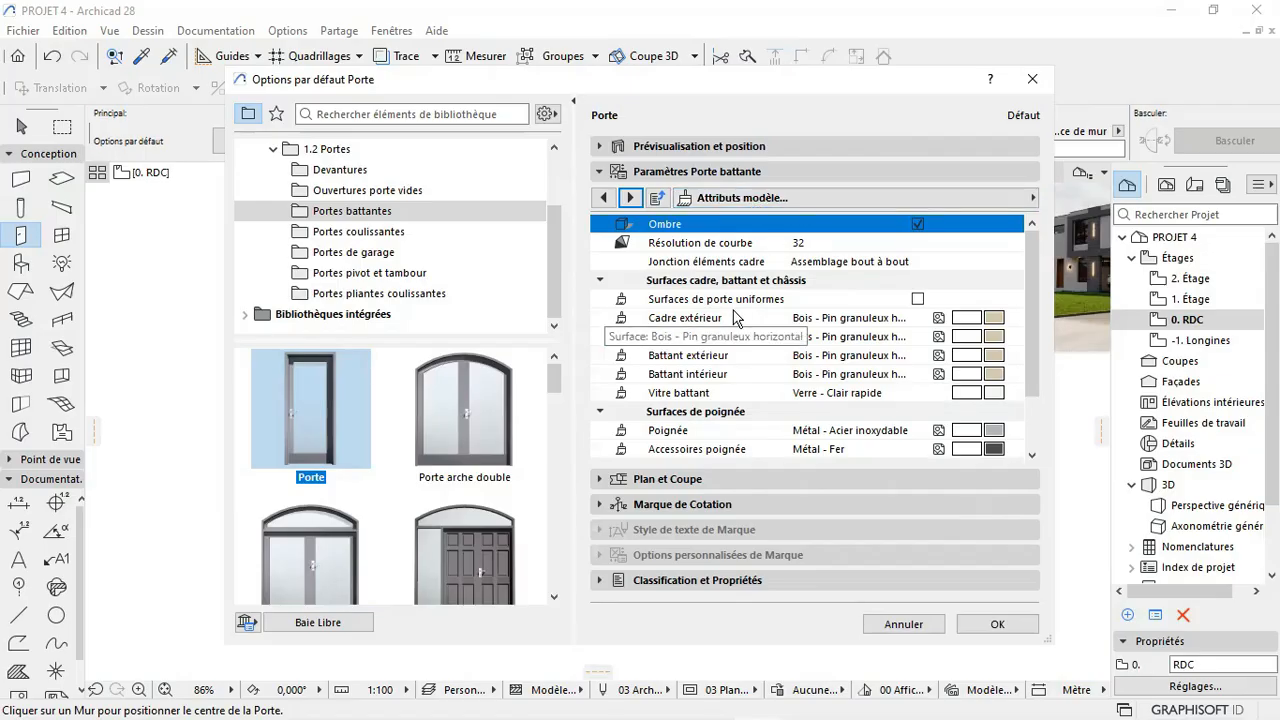
click(990, 321)
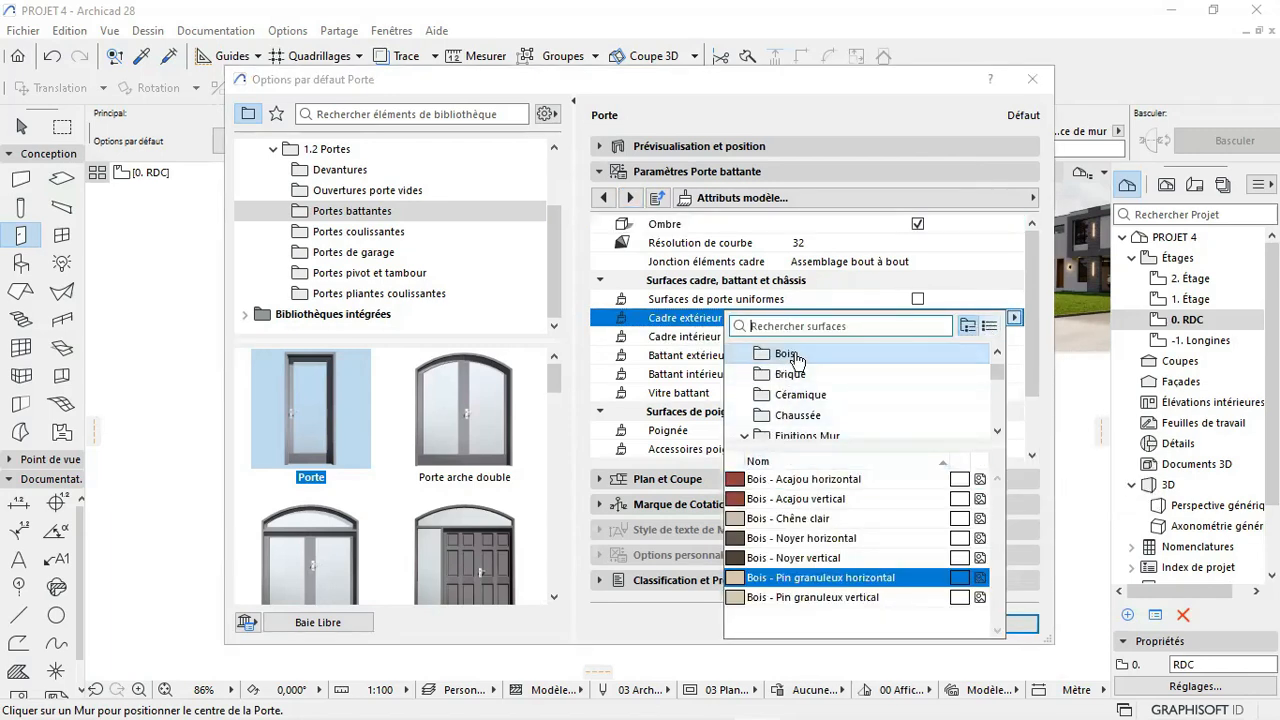
click(800, 483)
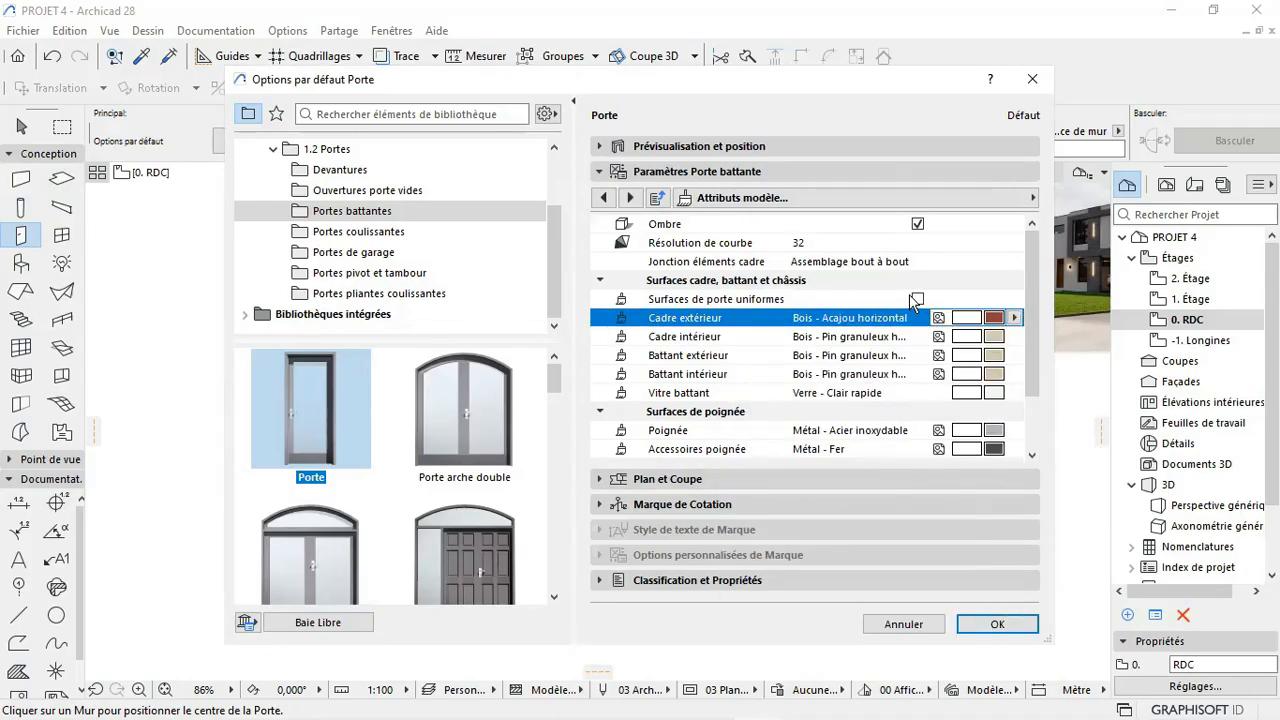
click(916, 300)
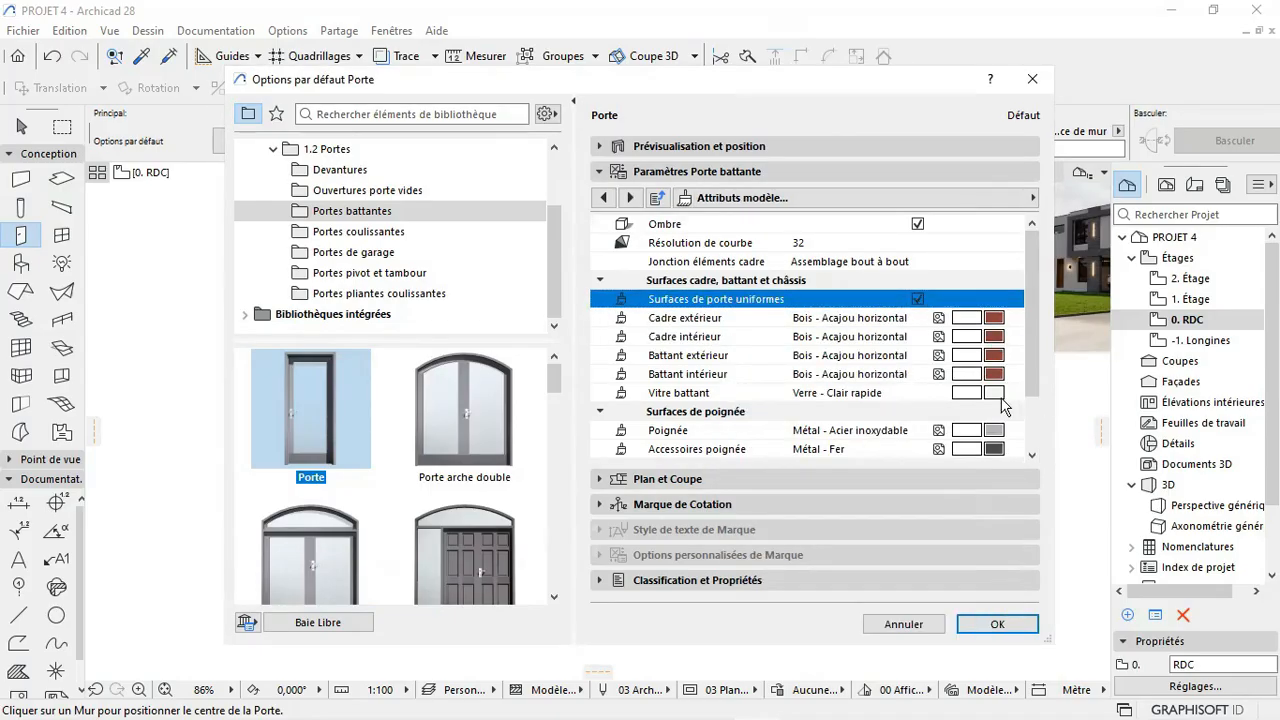
click(995, 393)
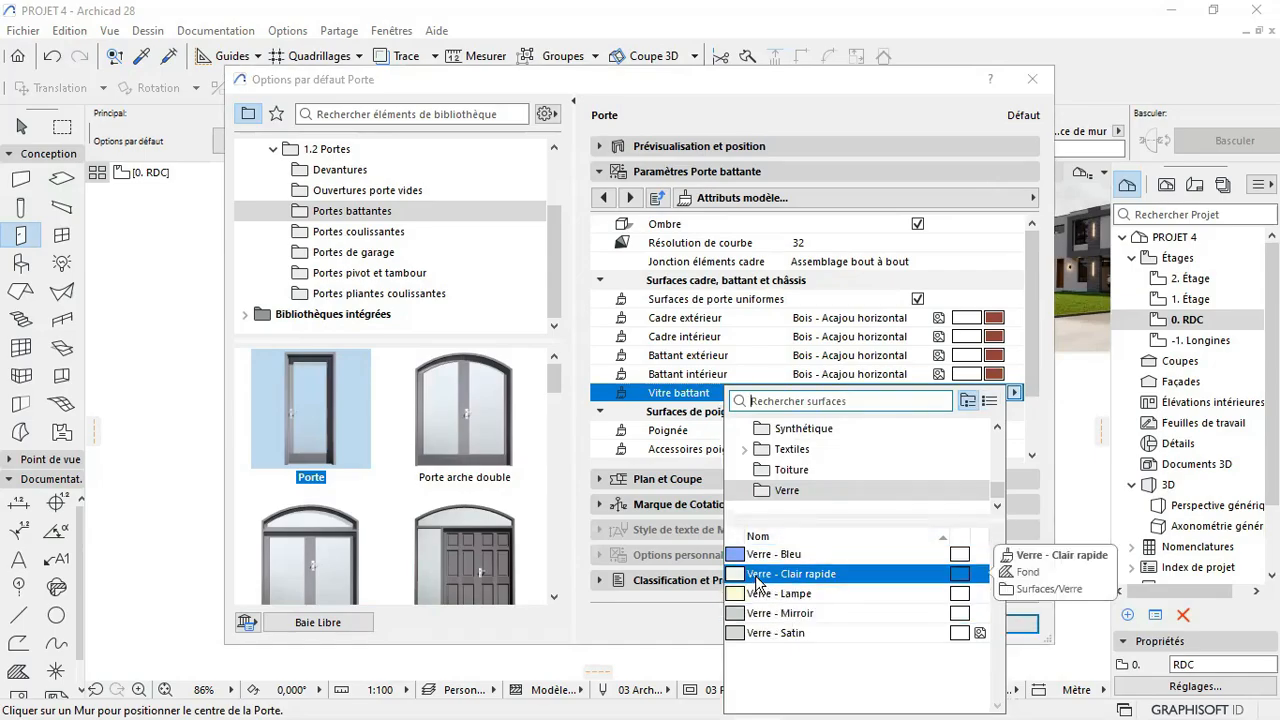
click(764, 555)
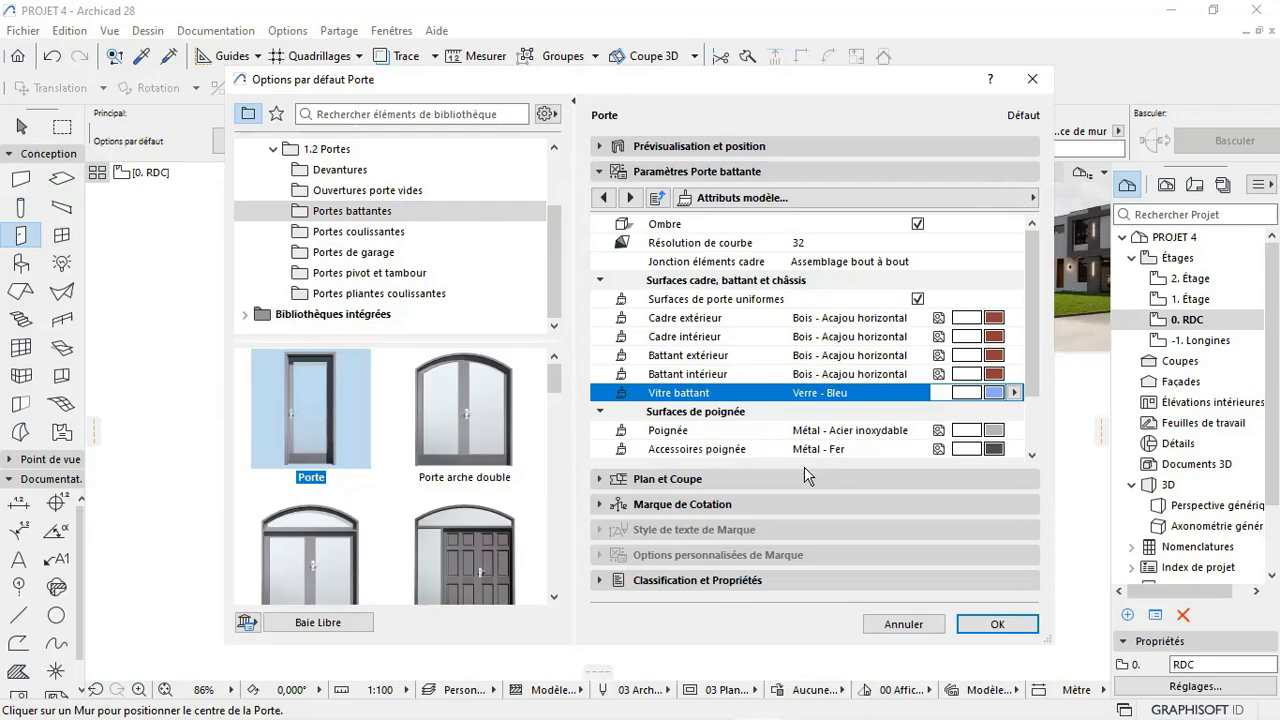
Step: Review the door's wall opening, reveal, masonry arch, exterior and interior casing, and shutter settings, including the available interior casing types
click(630, 197)
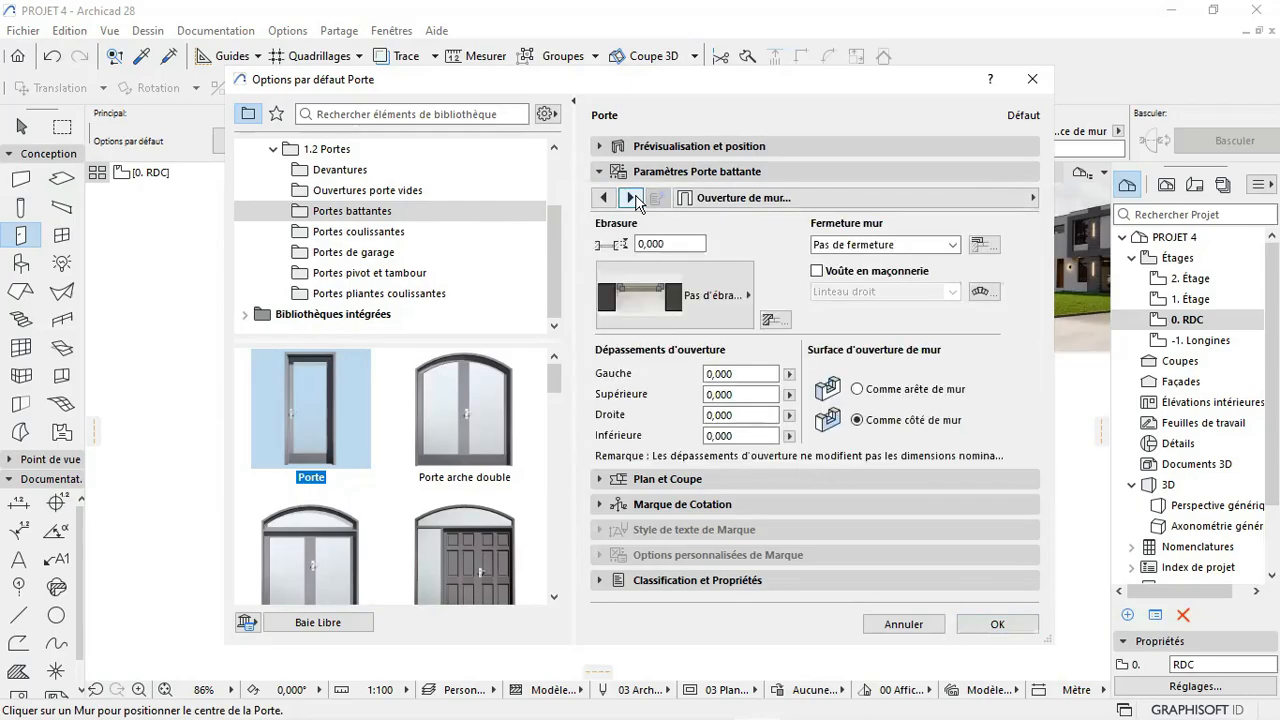
click(630, 197)
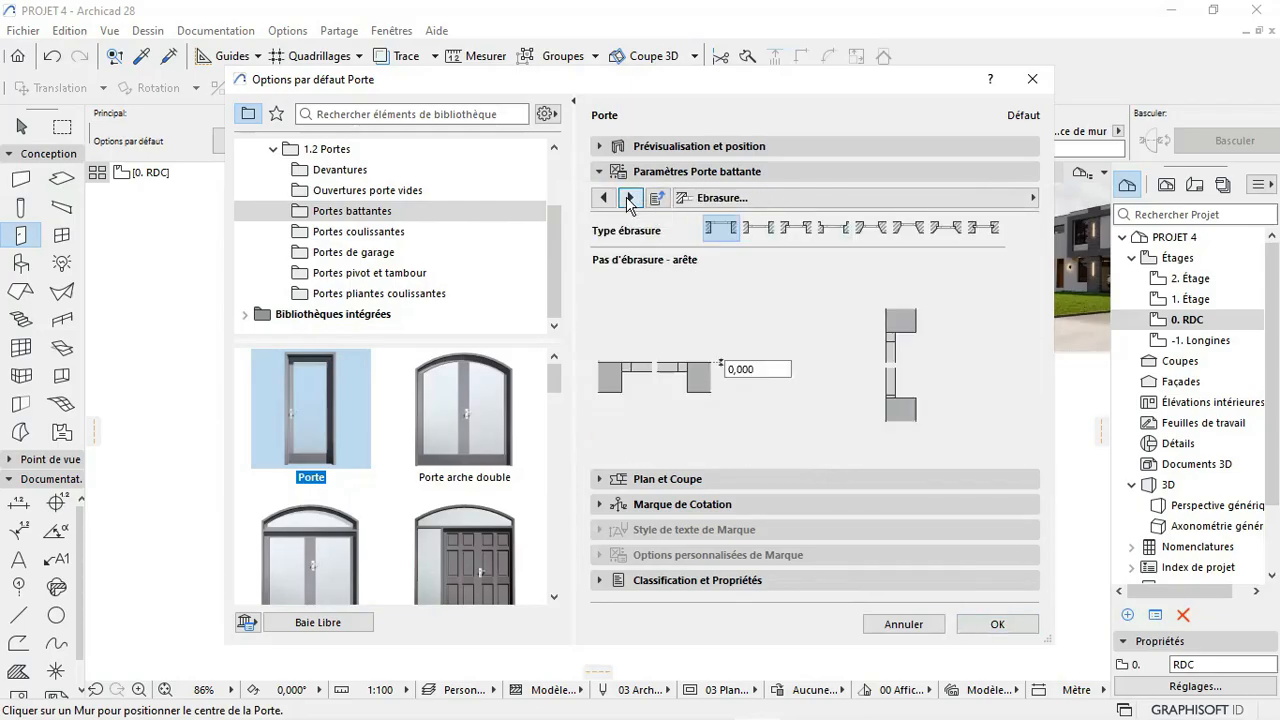
click(630, 197)
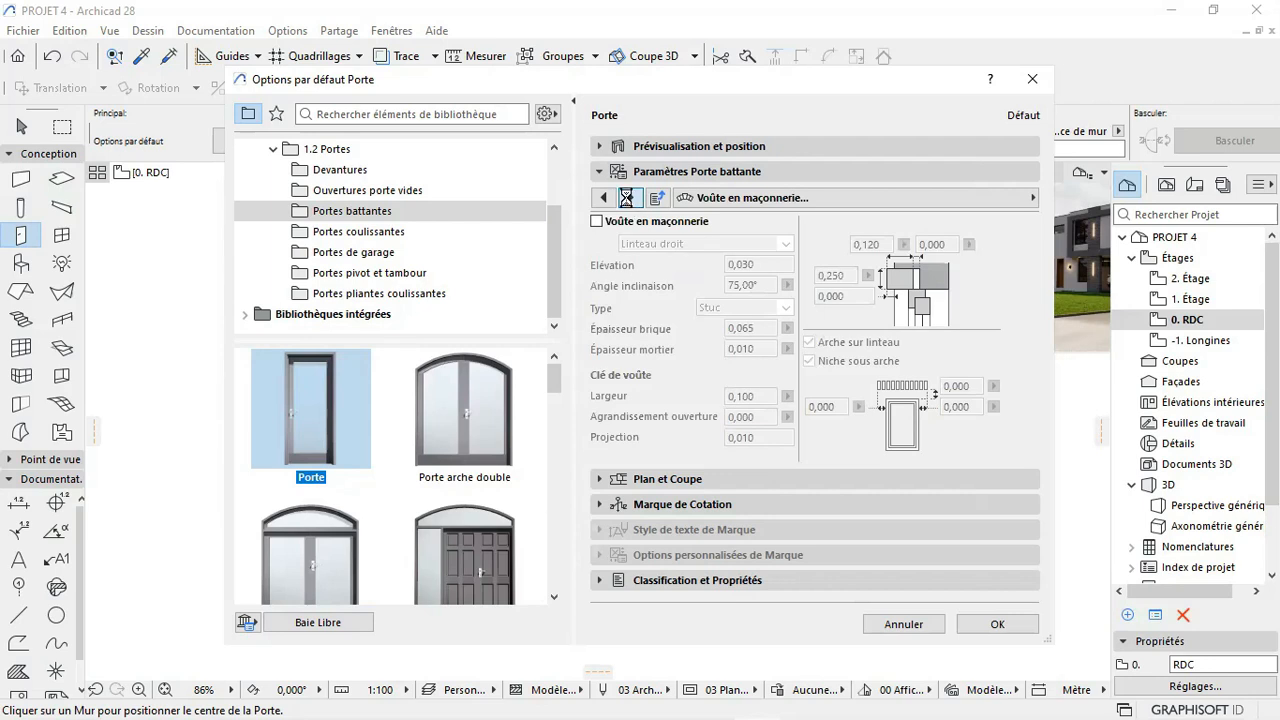
click(630, 197)
click(630, 197)
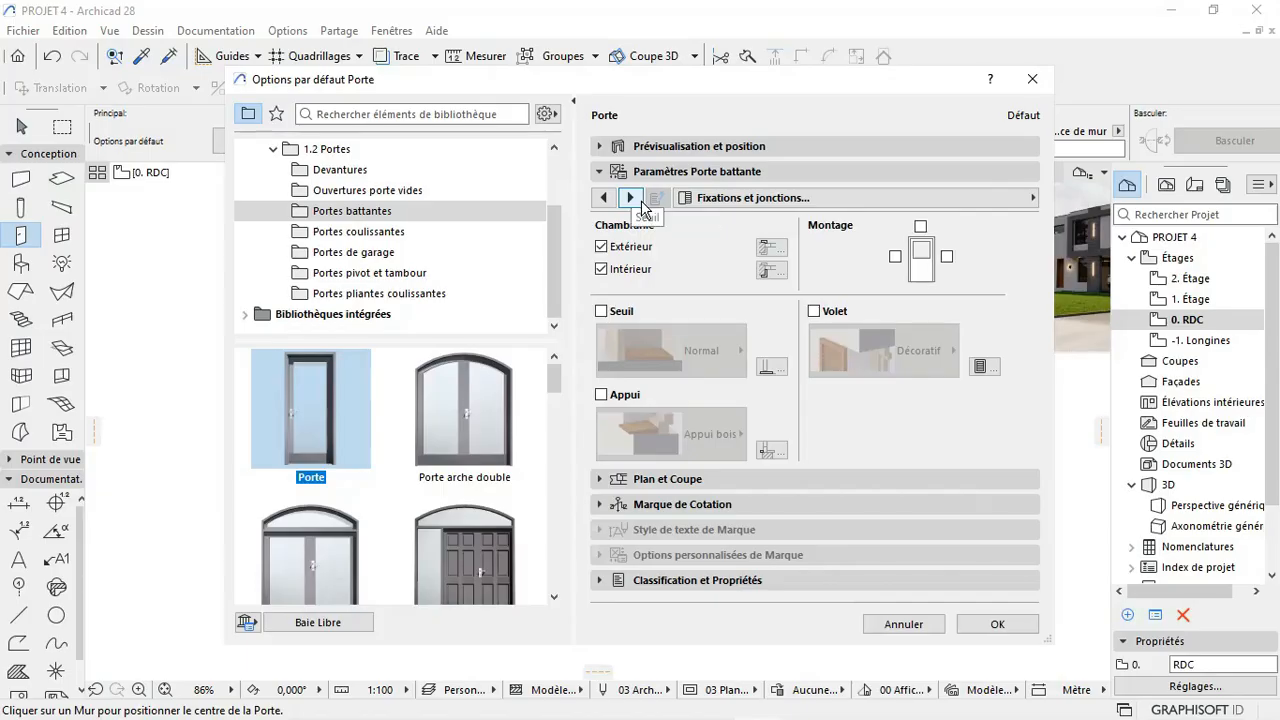
click(638, 199)
click(638, 199)
click(642, 201)
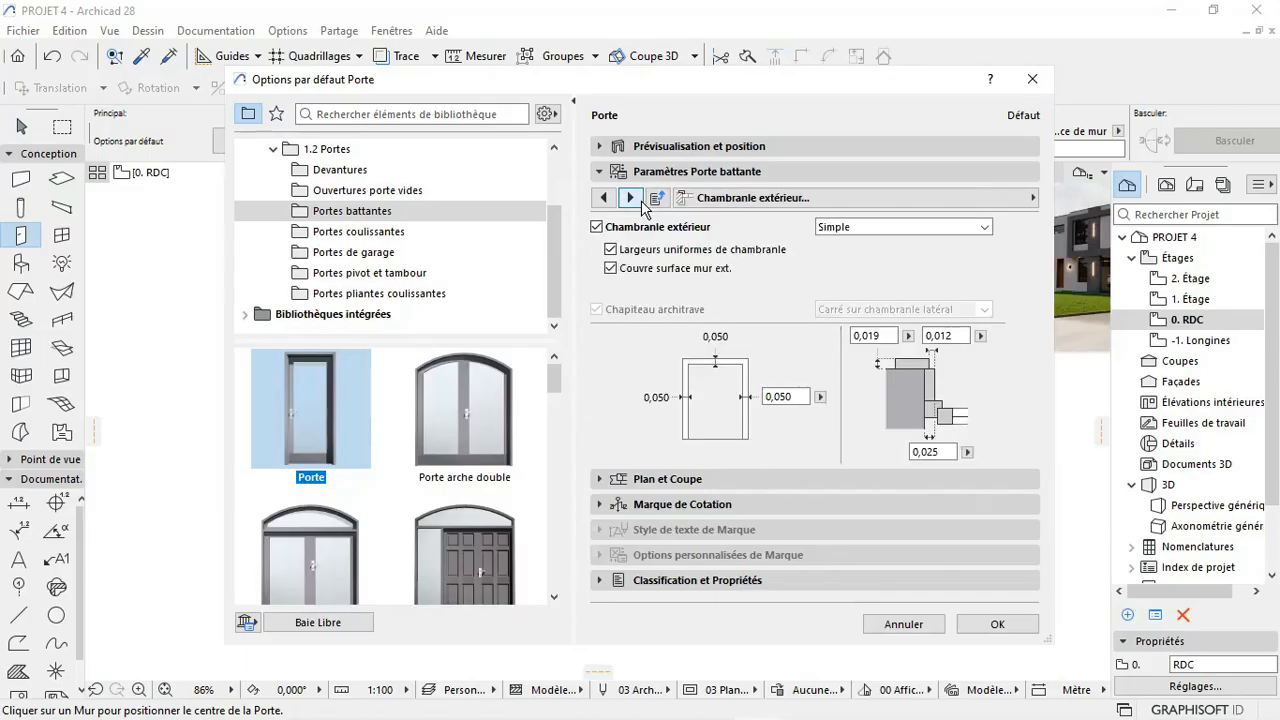
click(632, 198)
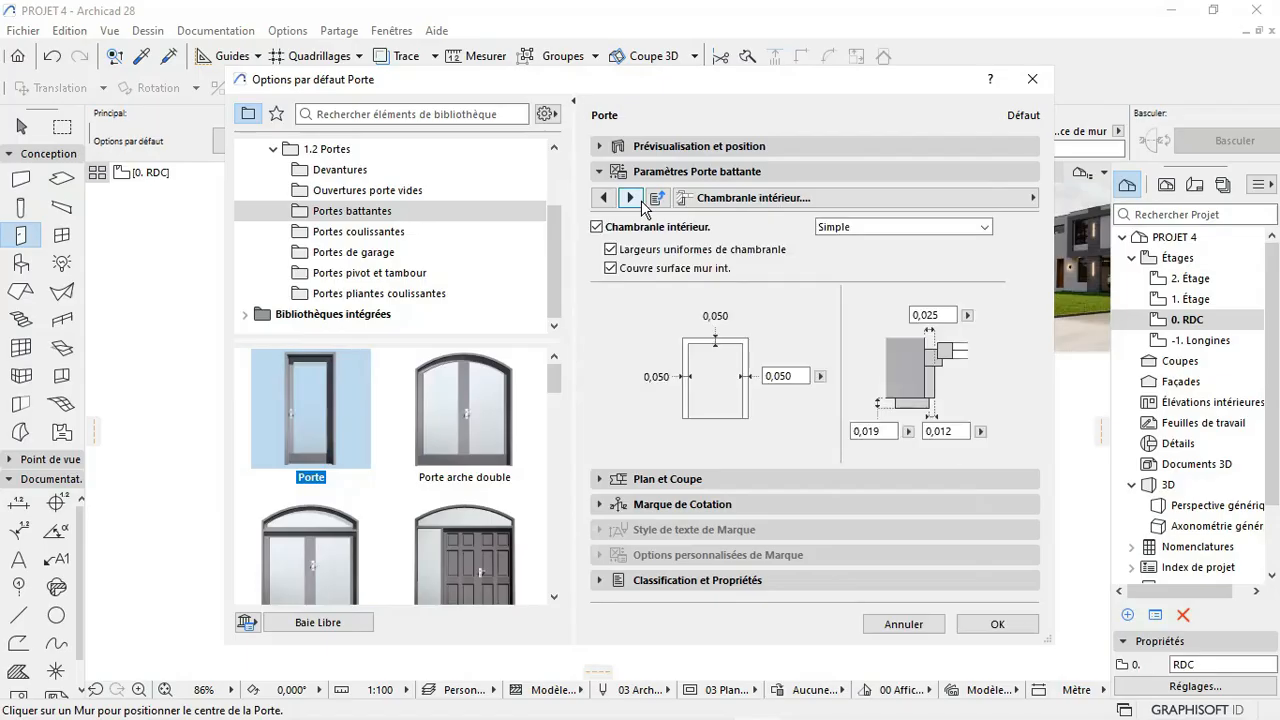
click(638, 200)
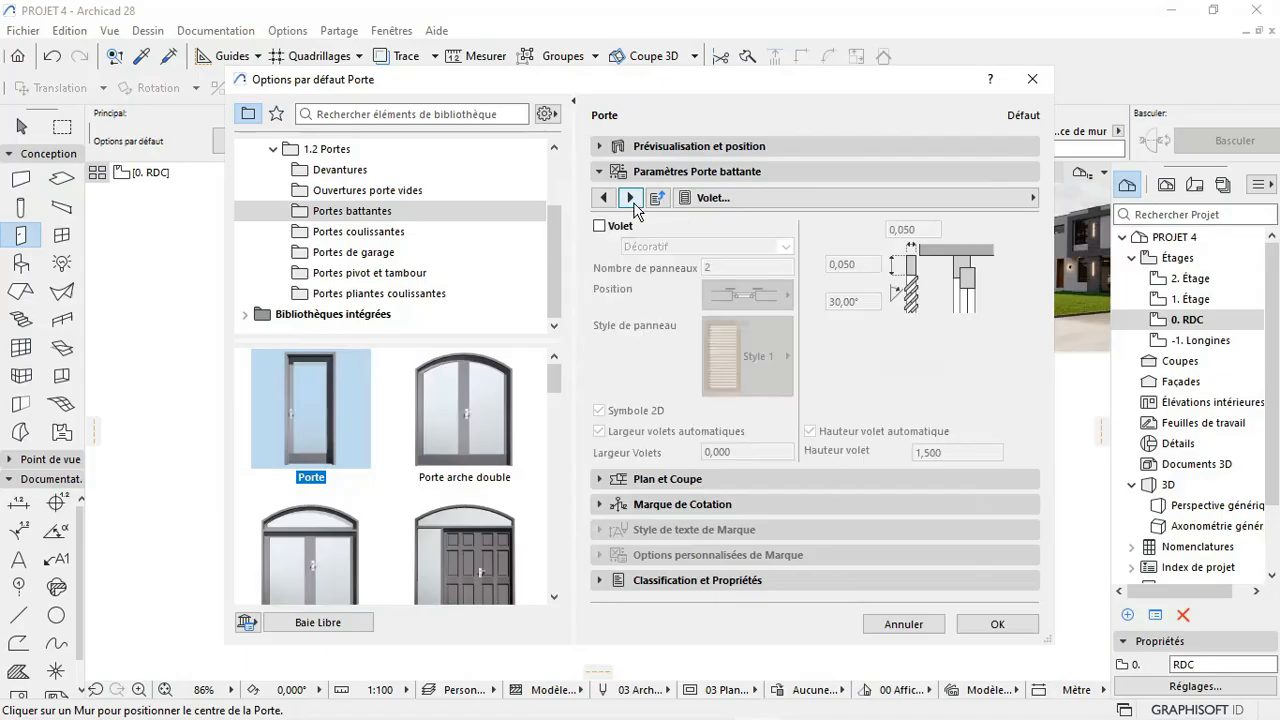
click(603, 198)
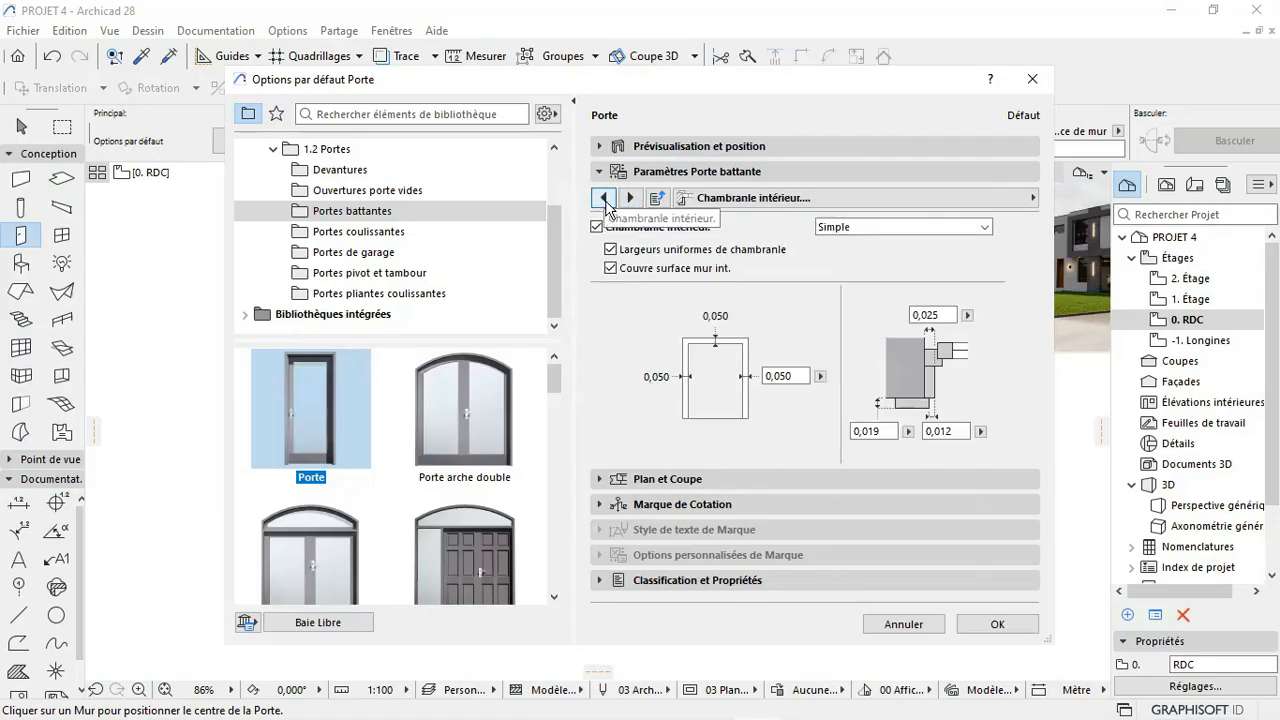
click(905, 227)
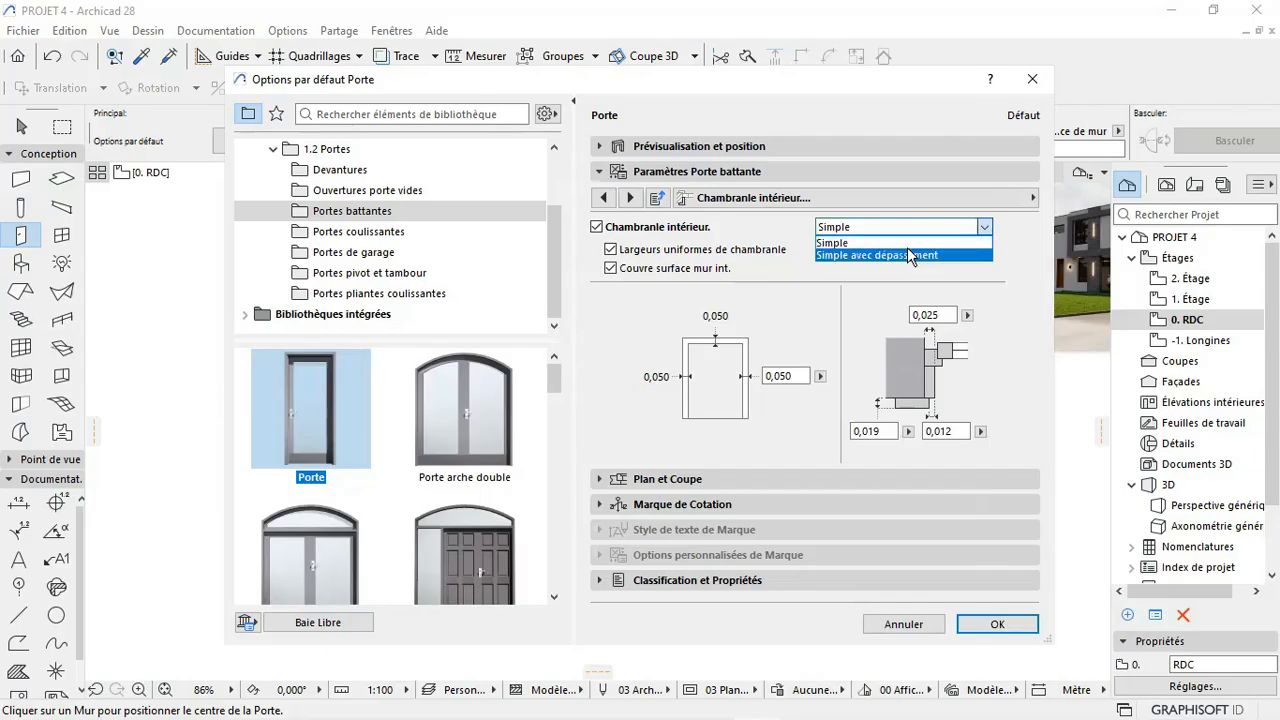
click(630, 200)
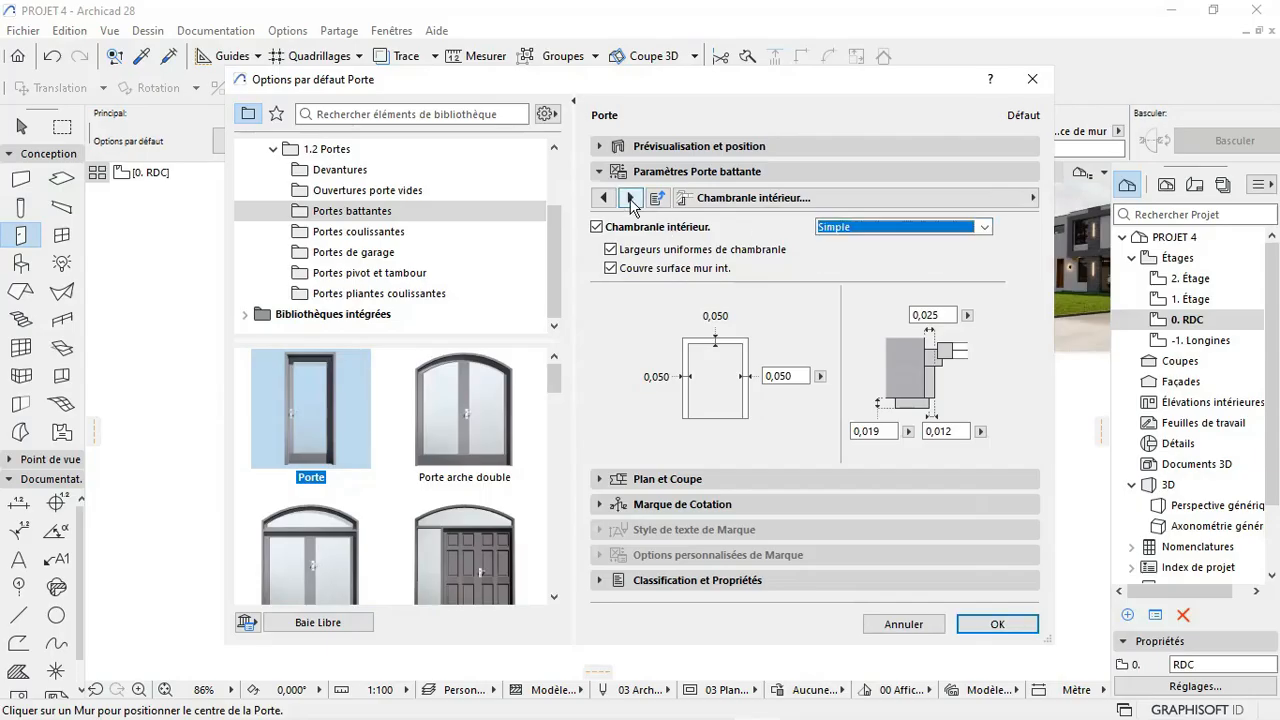
Step: Set the uniform exterior and interior casing surfaces to Bois - Acajou horizontal
click(630, 199)
click(630, 199)
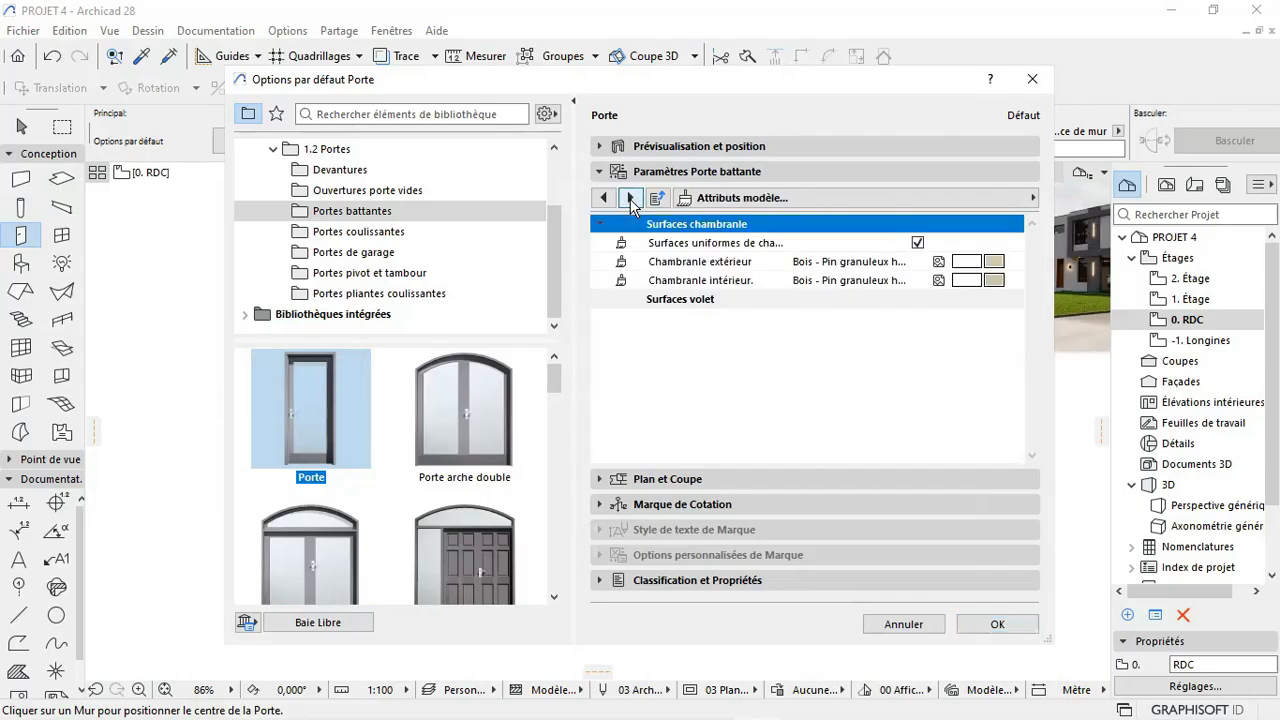
click(995, 263)
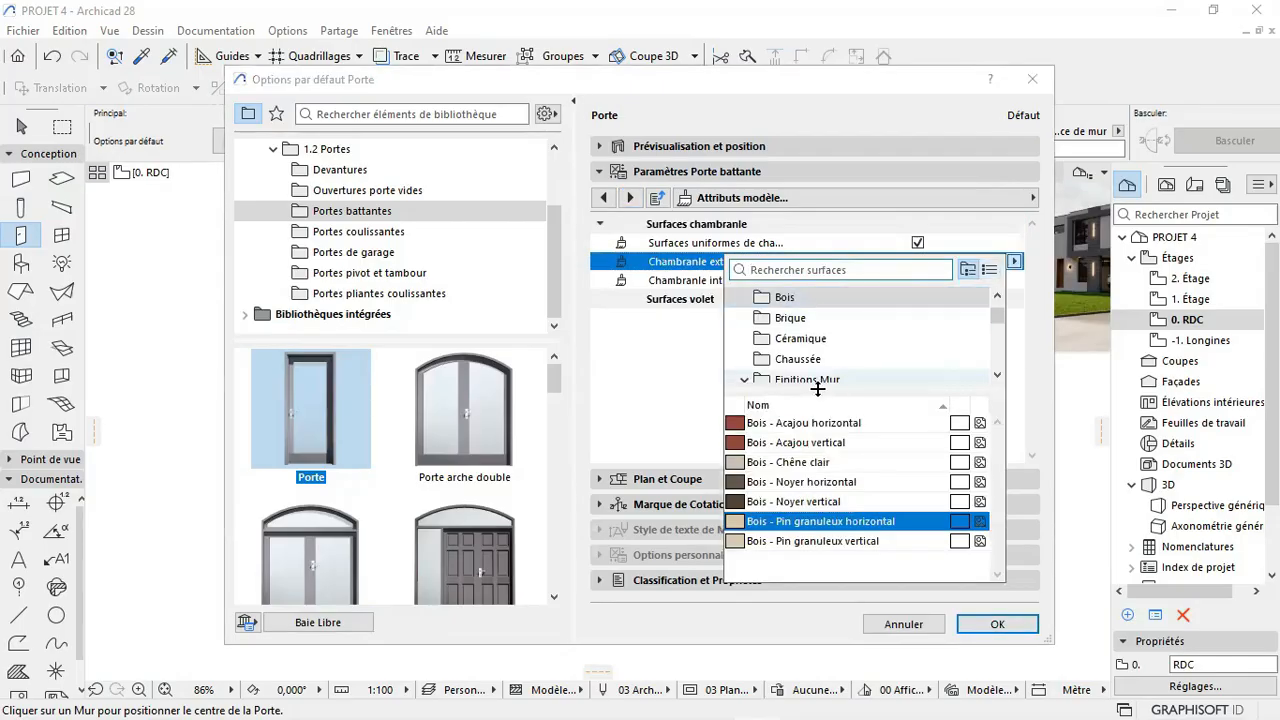
click(790, 510)
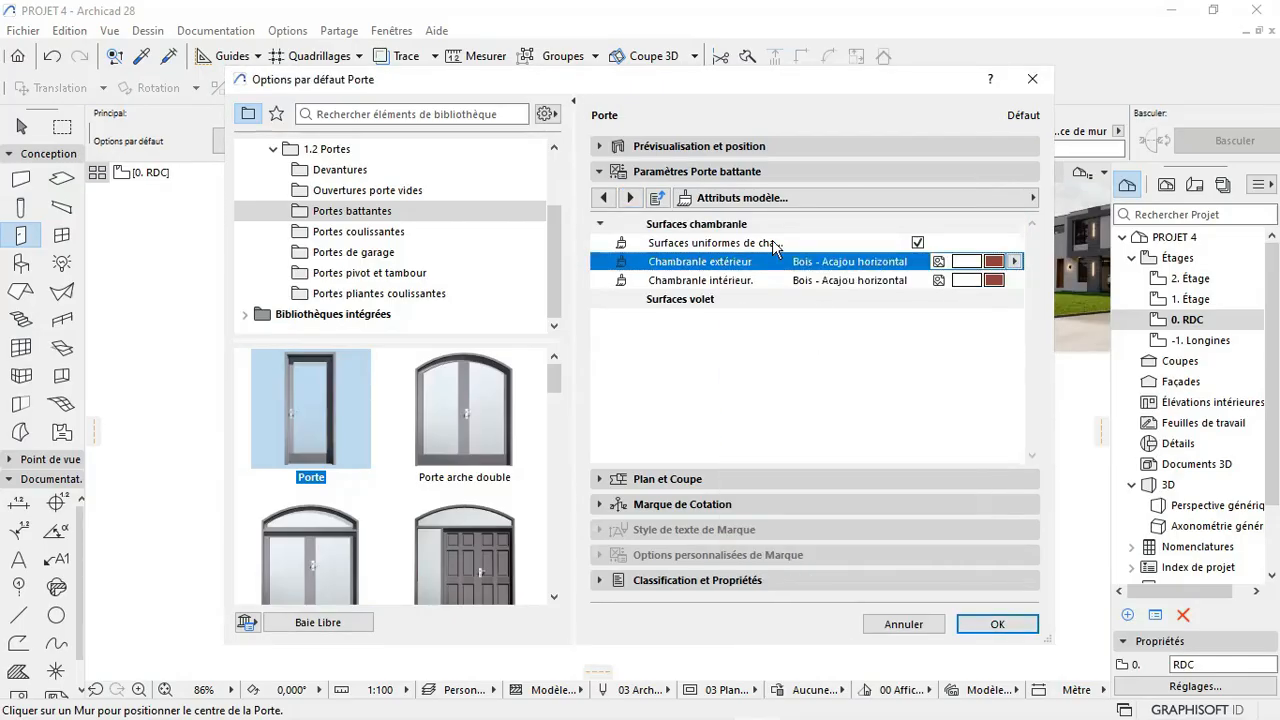
Step: Set the door's cut line pen to the dark red pen 28 (0.35 mm) in the plan and section settings
click(631, 198)
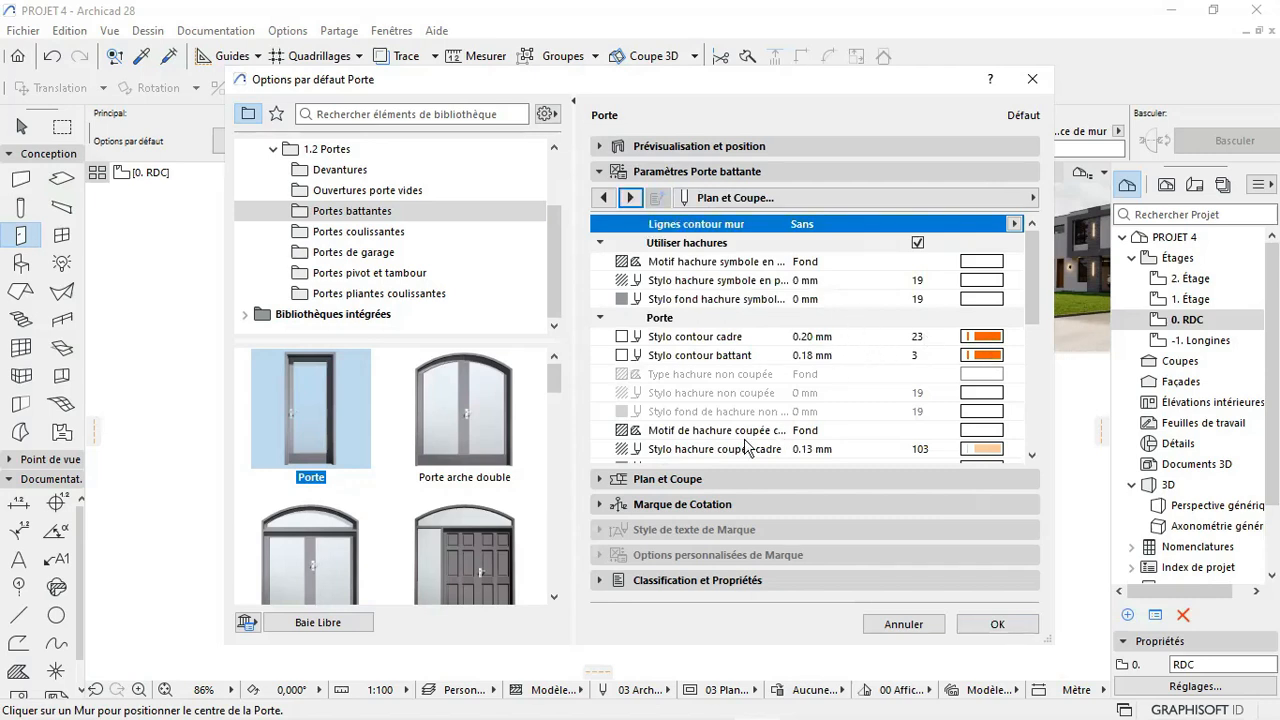
click(680, 480)
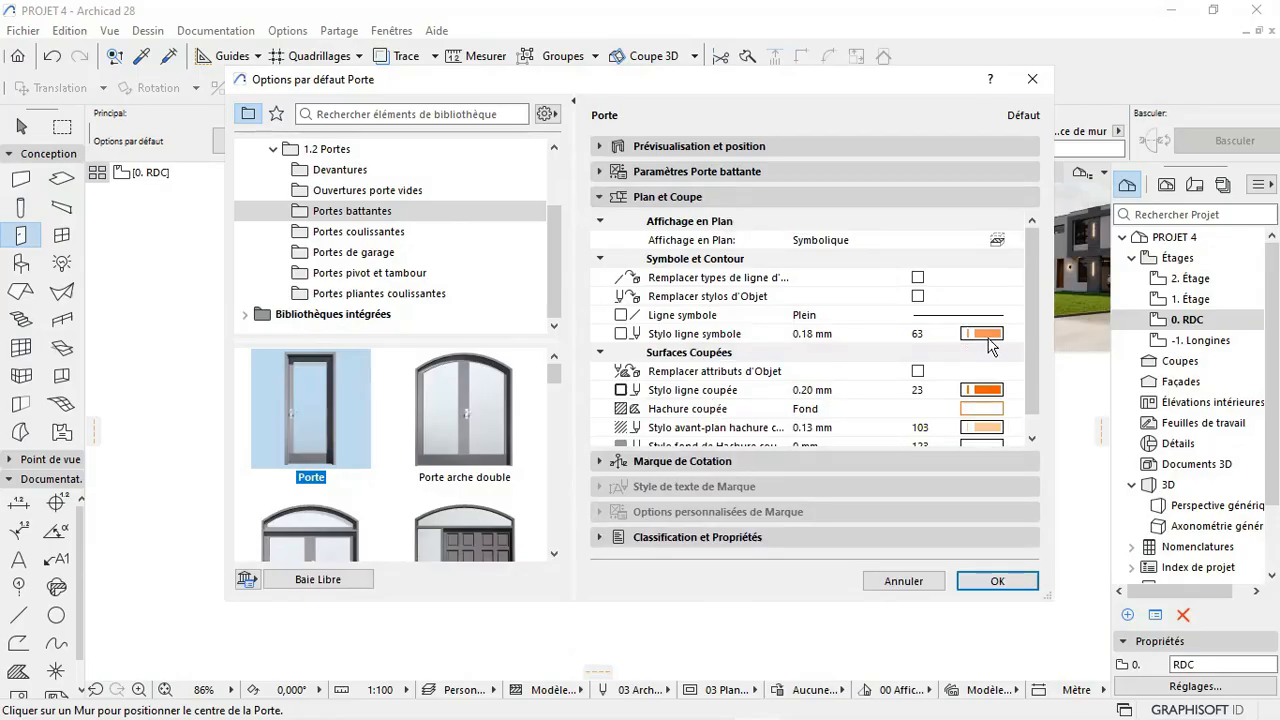
click(985, 391)
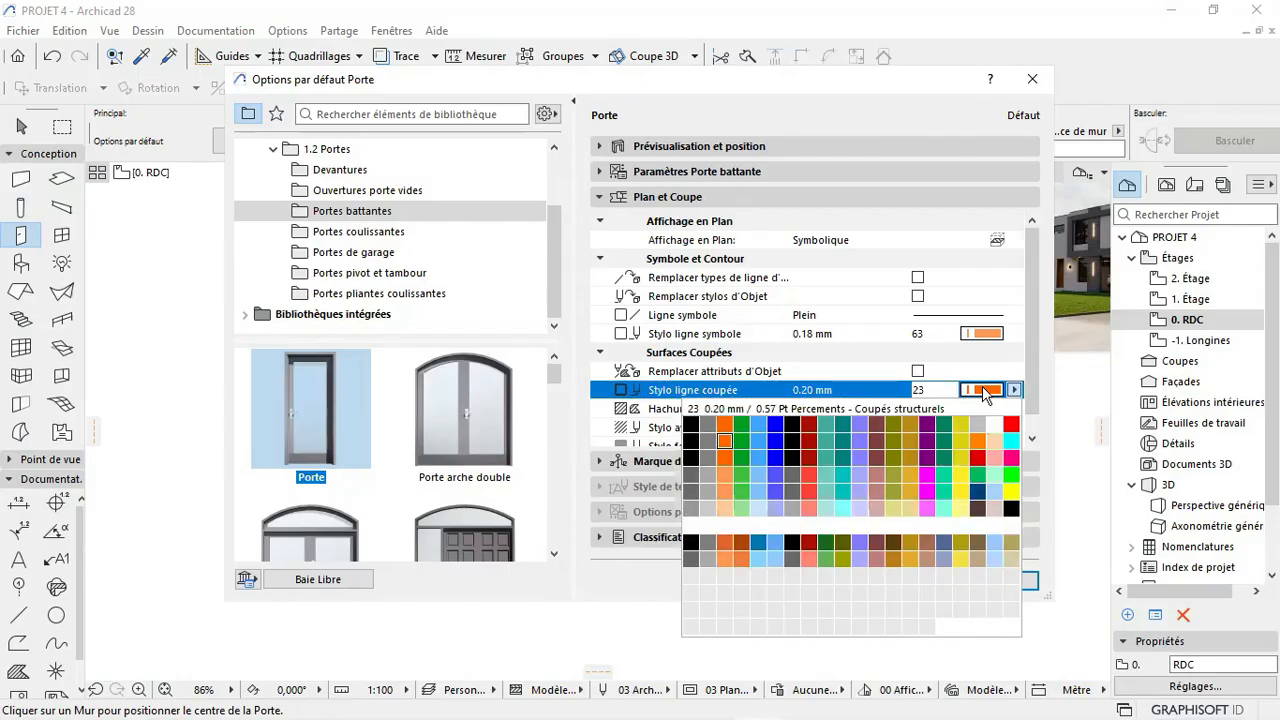
click(692, 446)
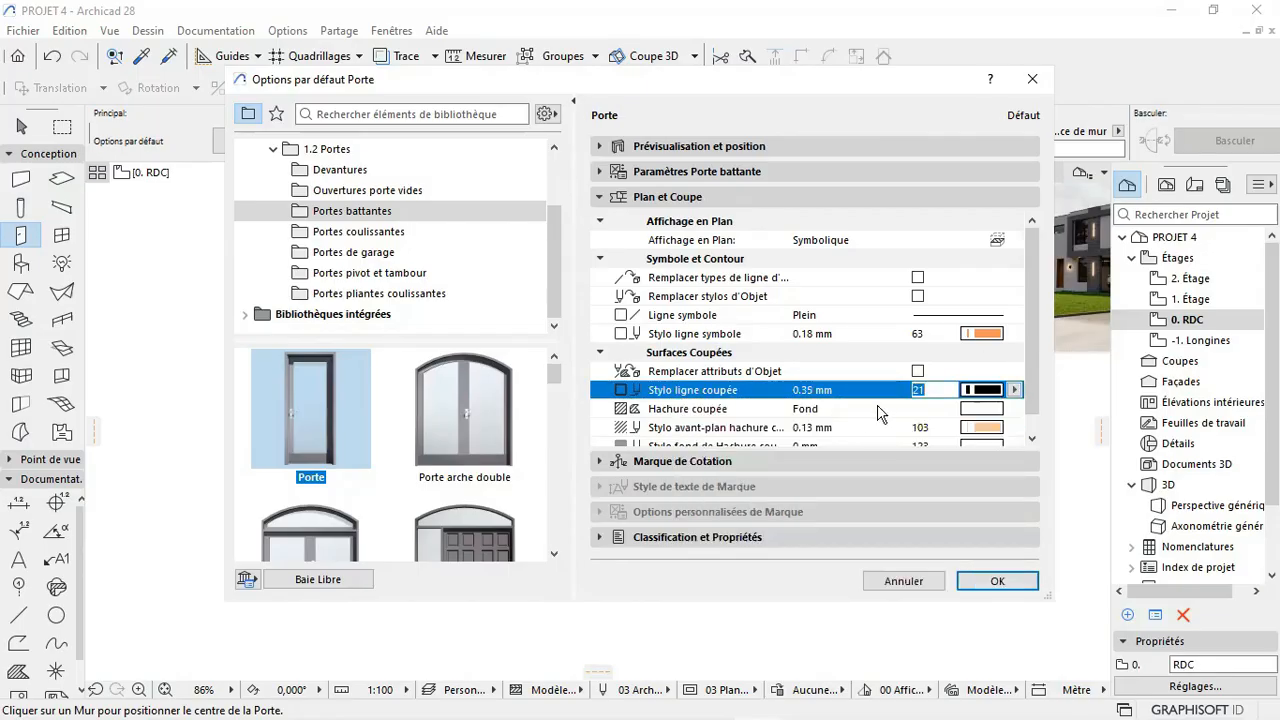
click(1013, 390)
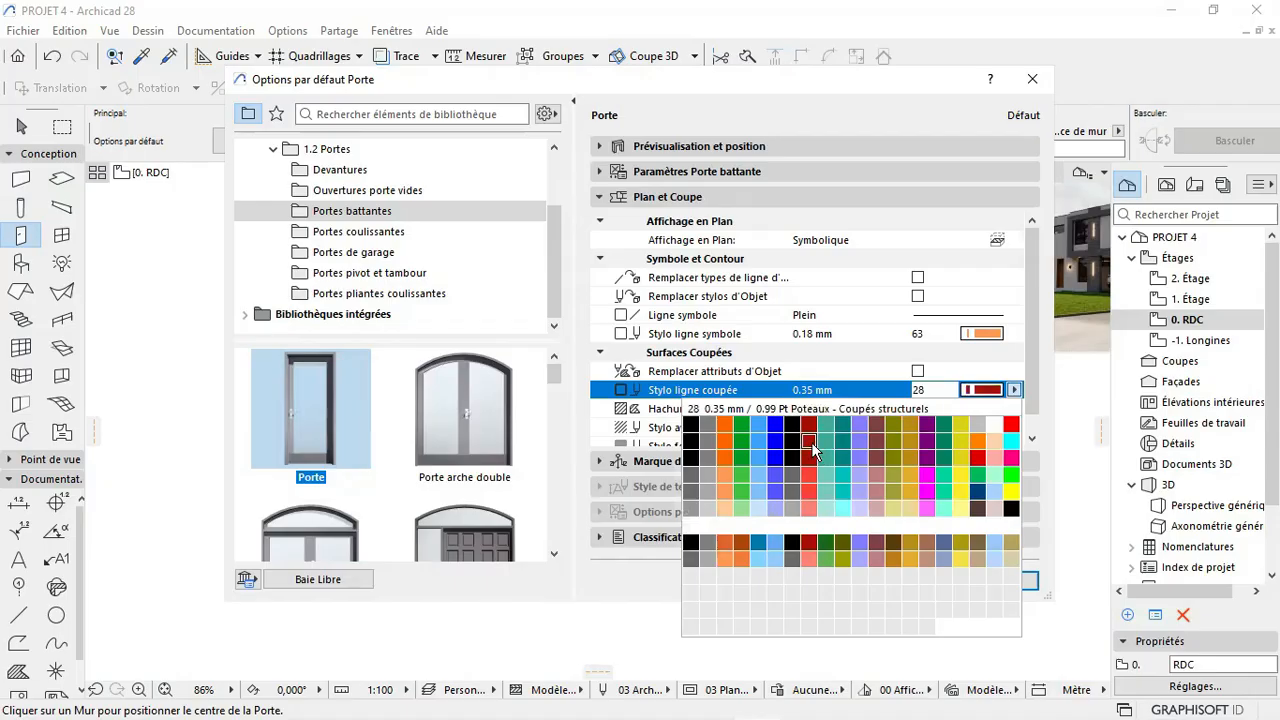
click(812, 446)
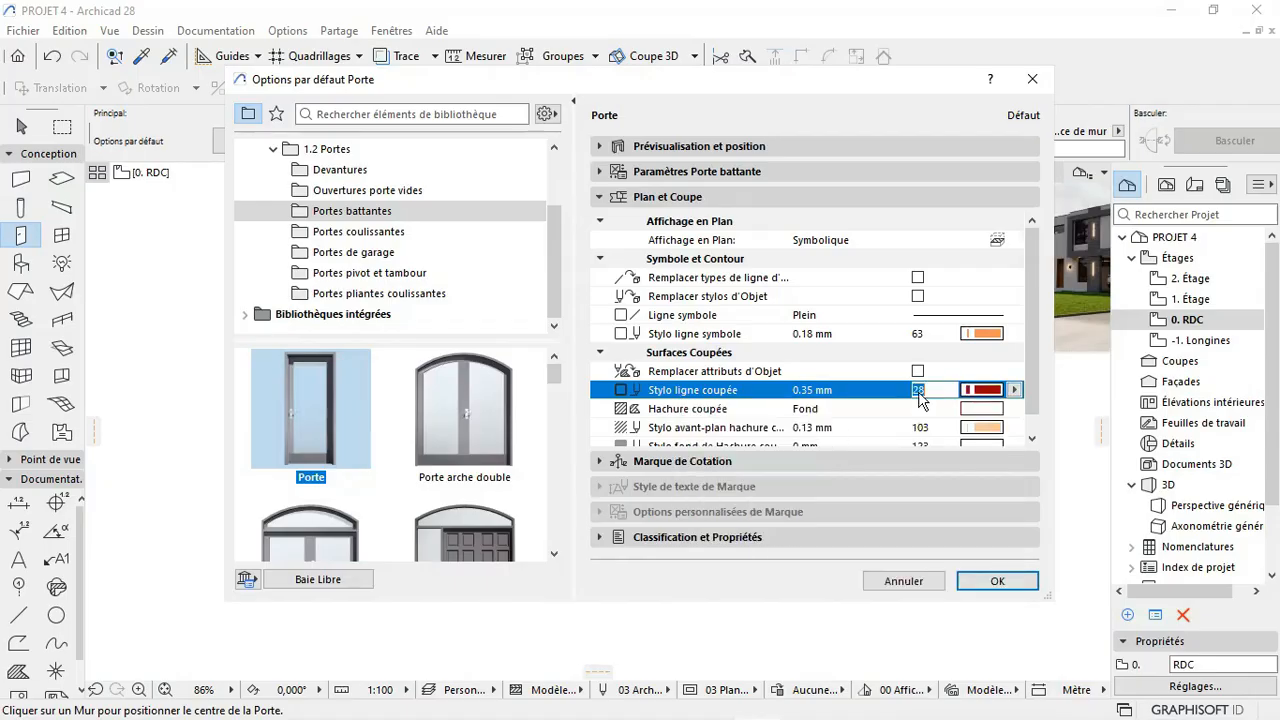
Step: Set both the symbol line pen and the cut fill foreground pen to pen 28 (0.35 mm)
click(985, 334)
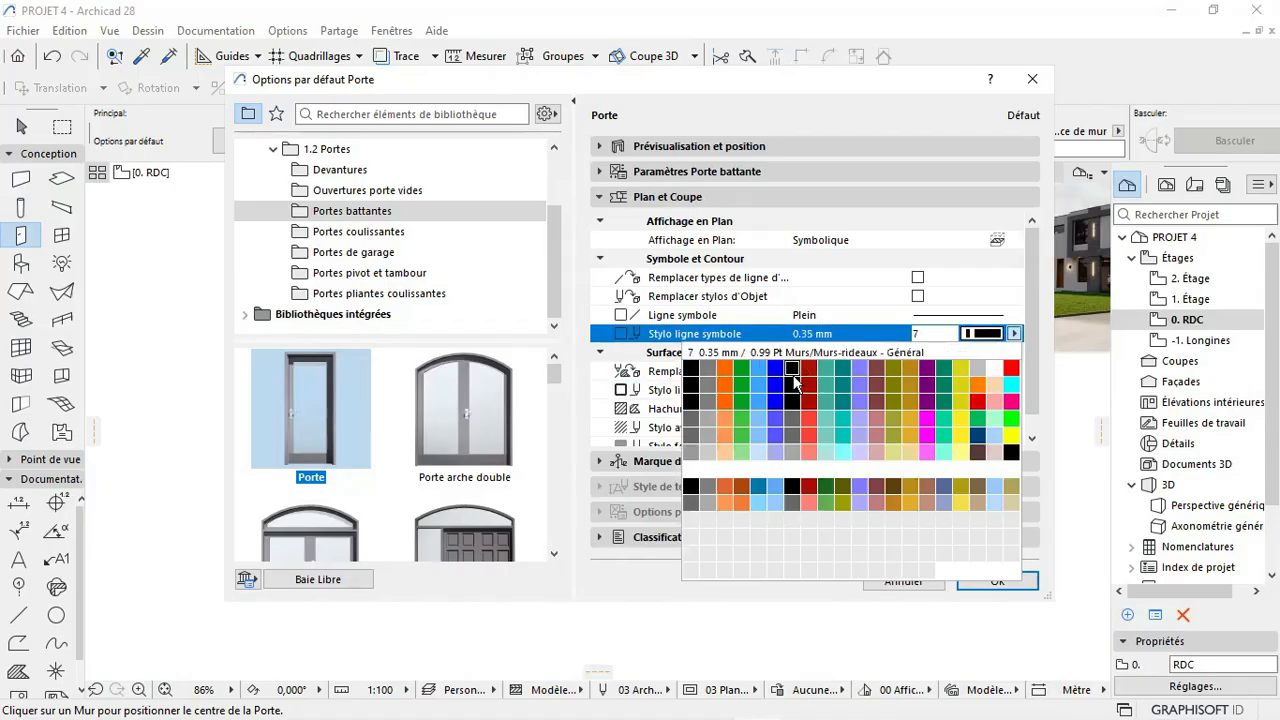
click(812, 387)
click(976, 428)
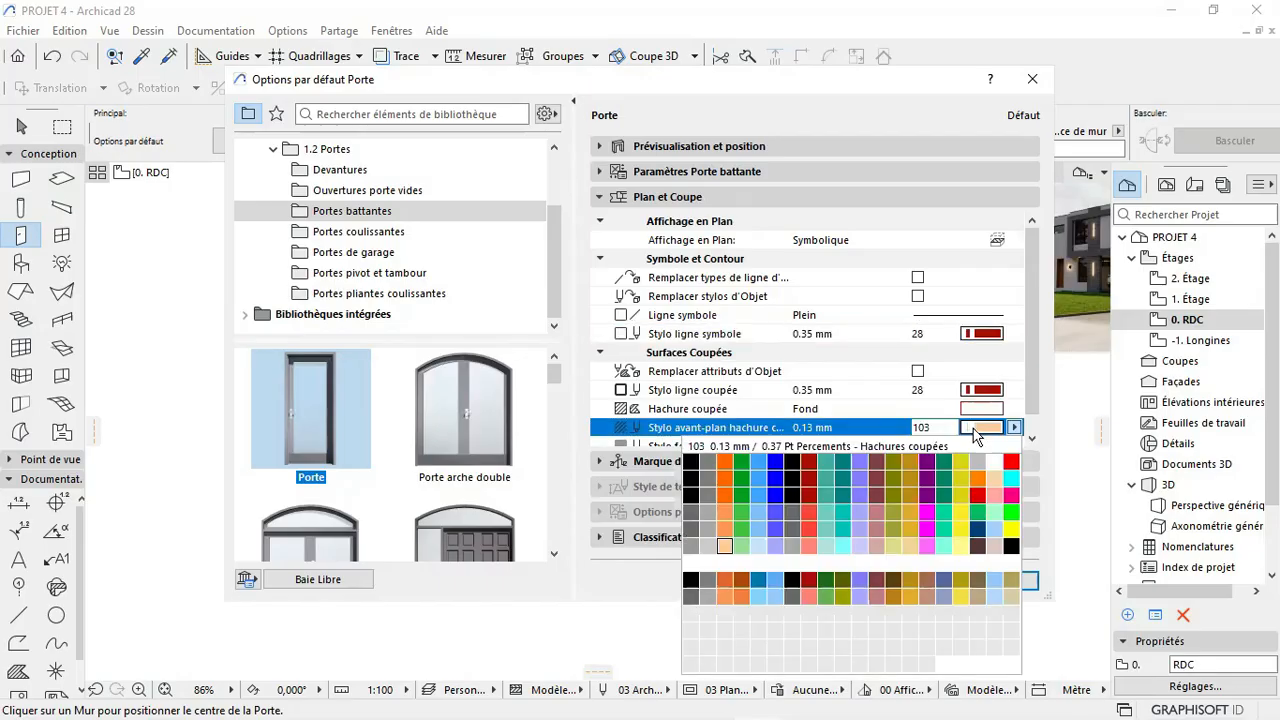
click(808, 485)
scroll(907, 395, down, 1)
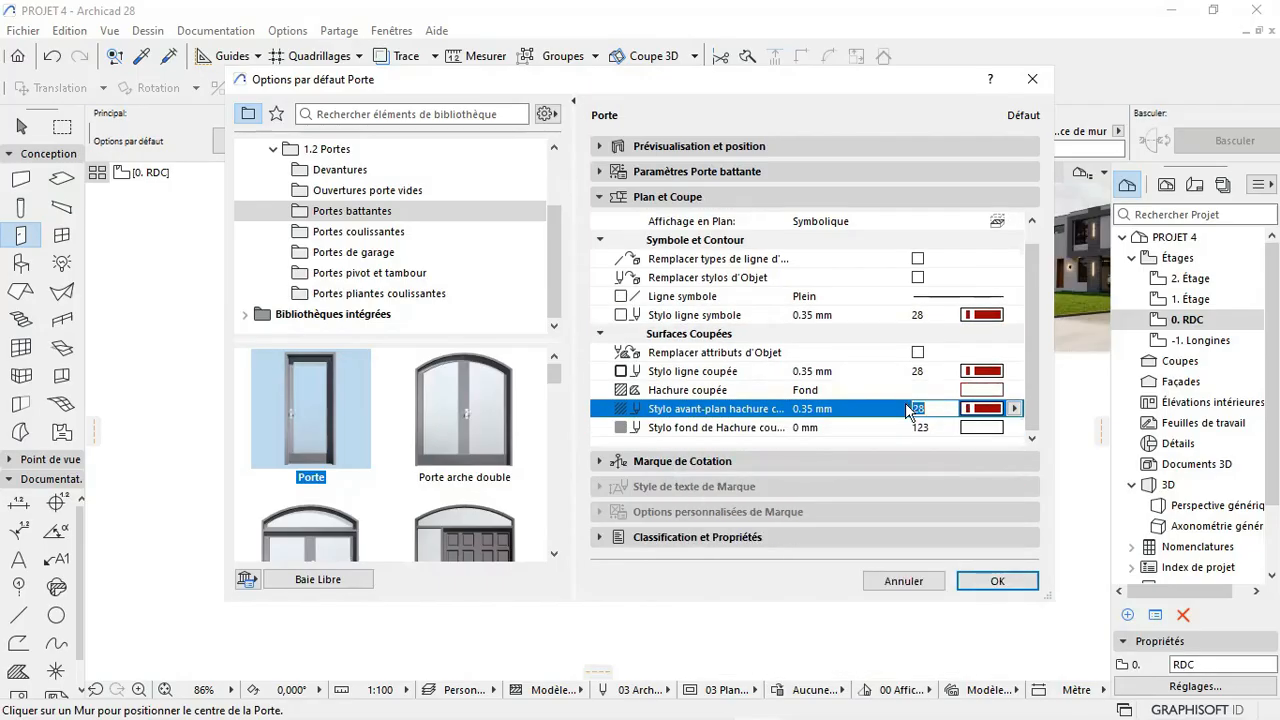
Step: Assign the Marque de porte dimension marker to the default door
click(740, 463)
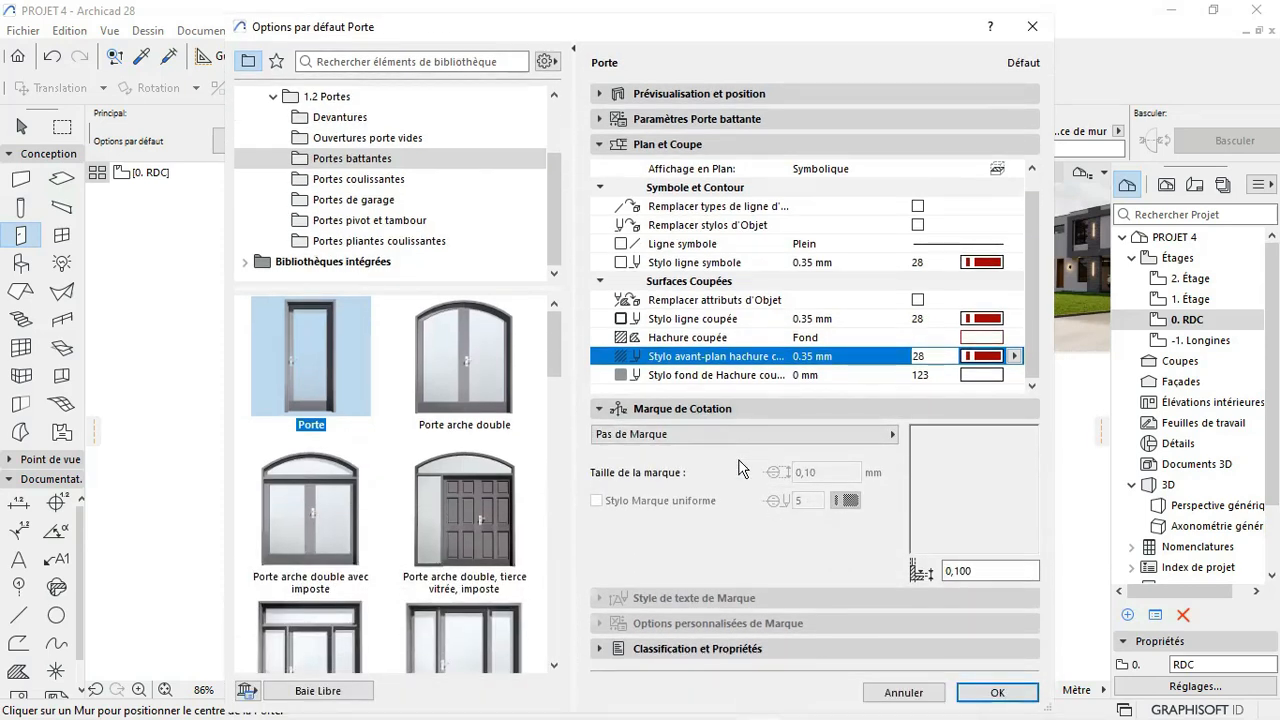
click(680, 434)
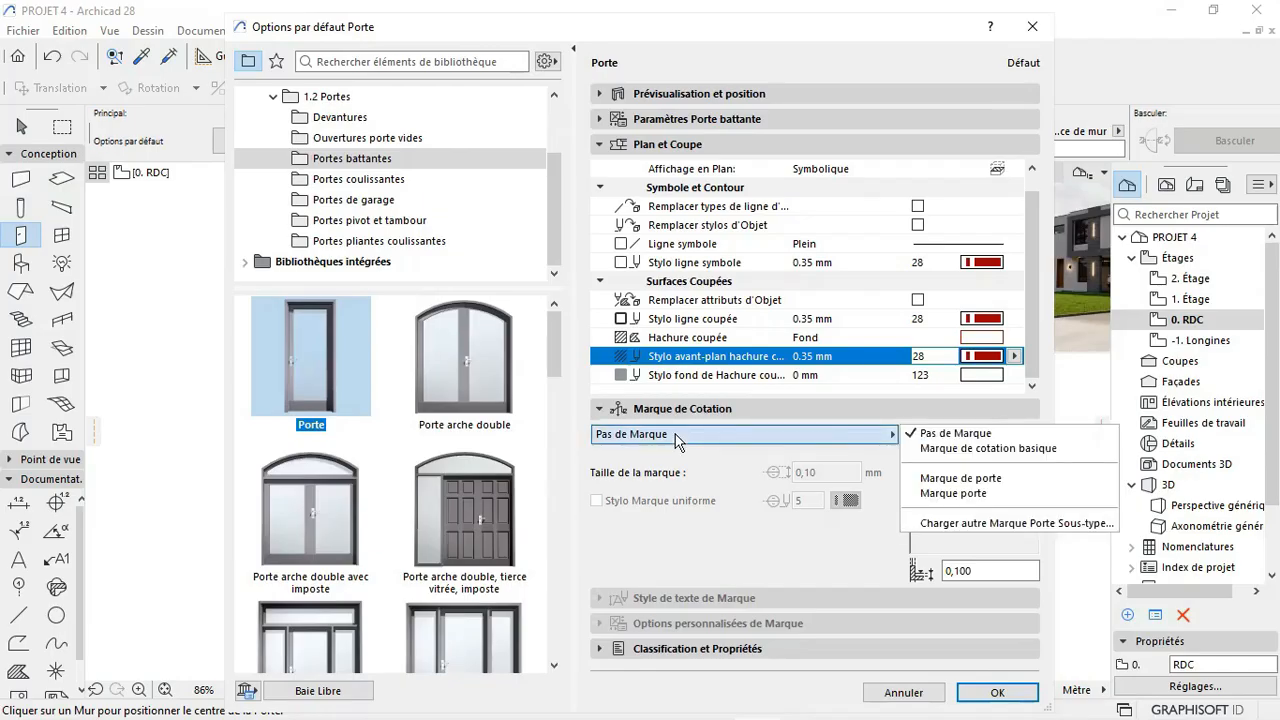
click(972, 484)
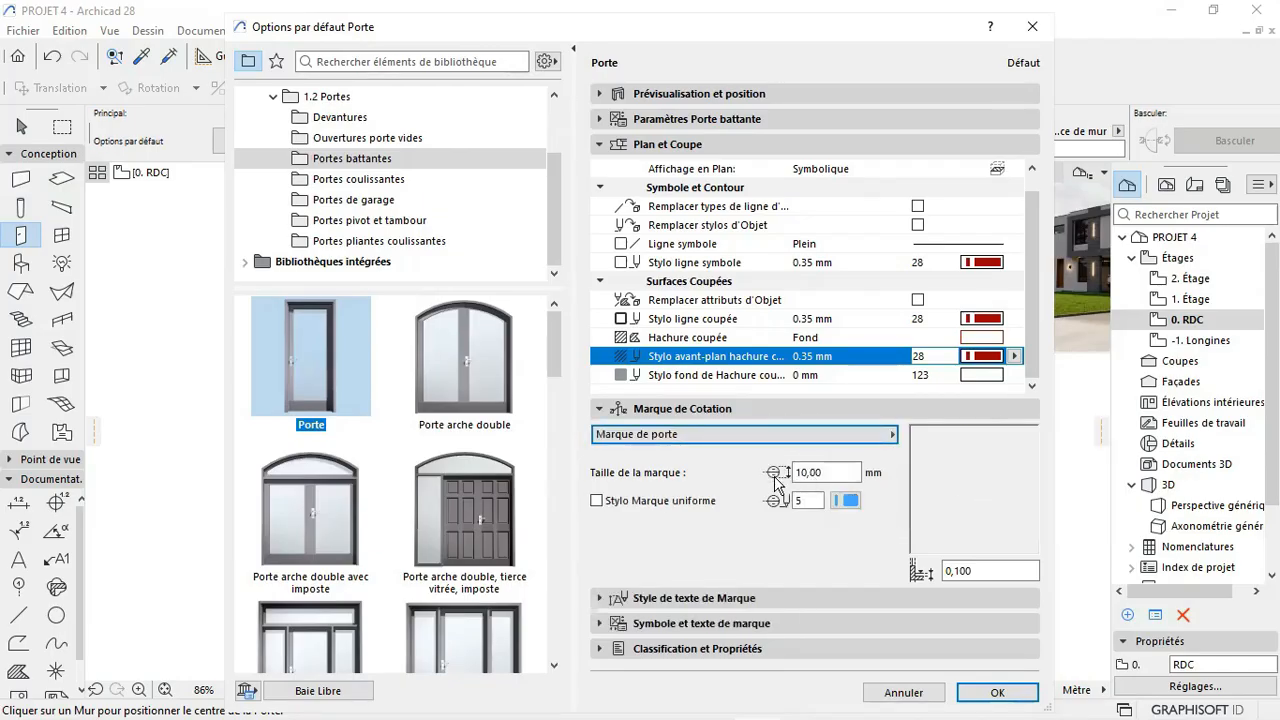
Step: In the door marker's geometry, disable the marker head and extension line and set the dimension position to 2 mm
click(718, 623)
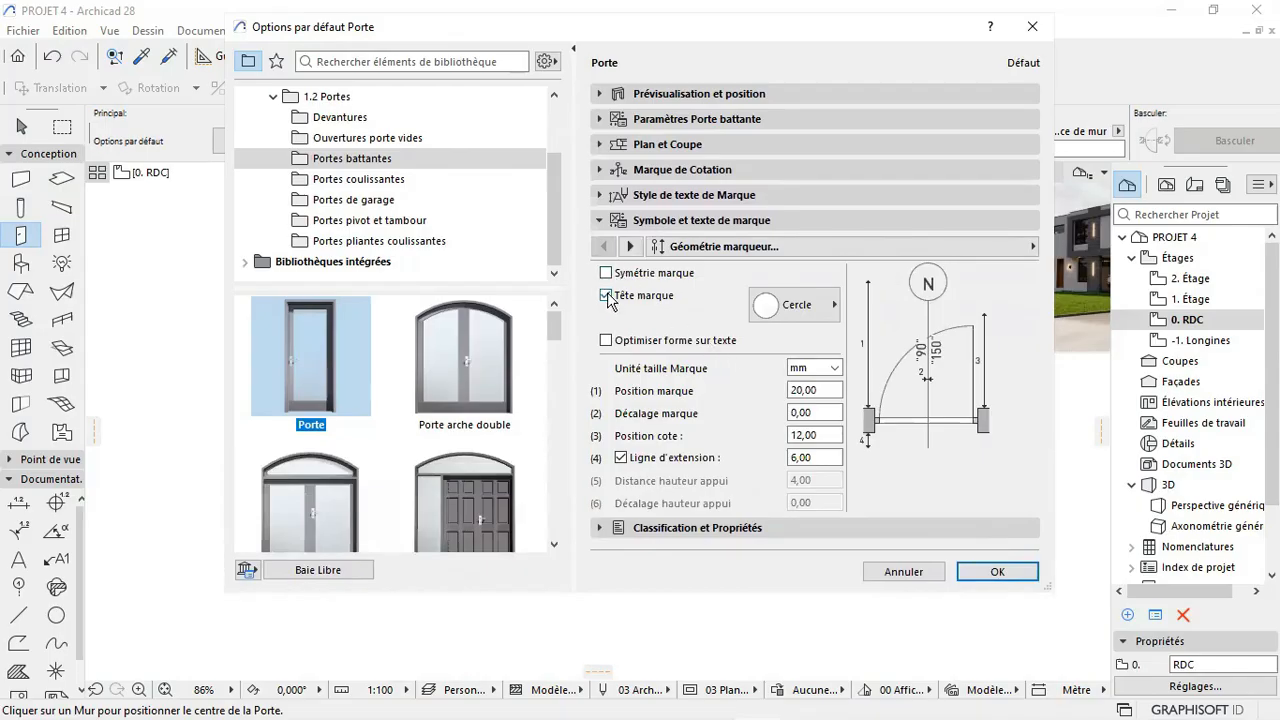
click(606, 296)
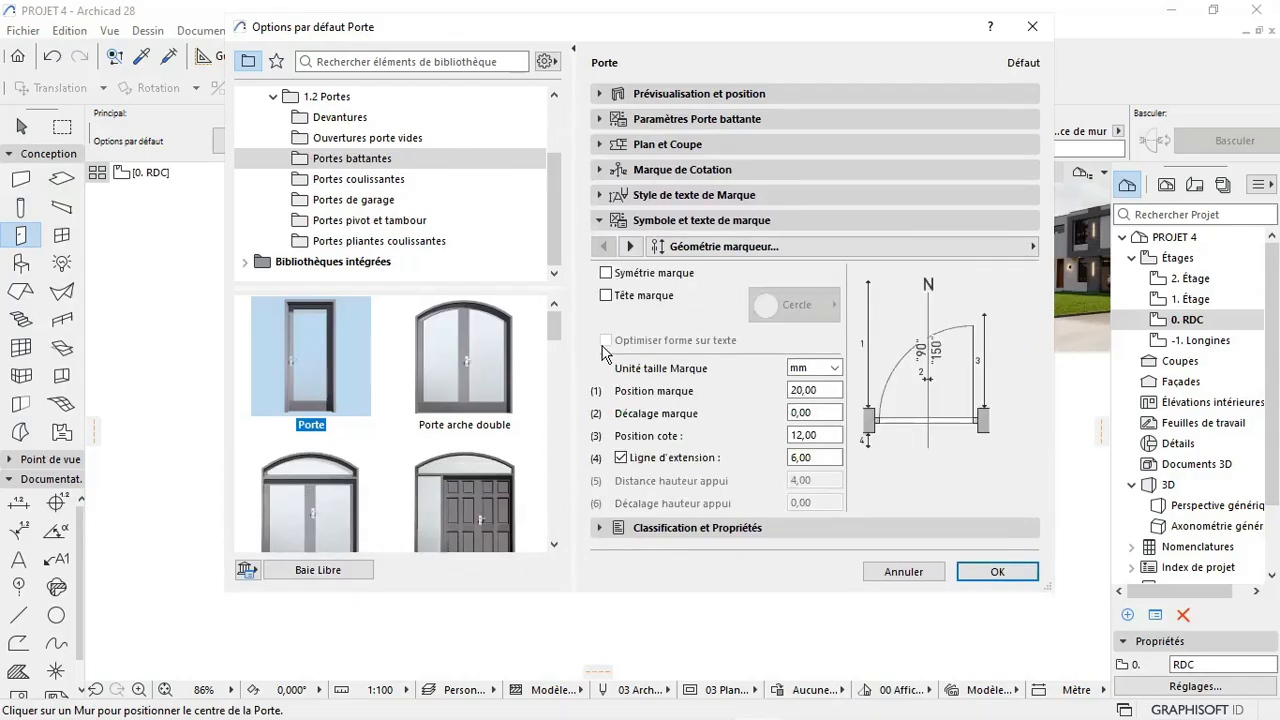
click(621, 458)
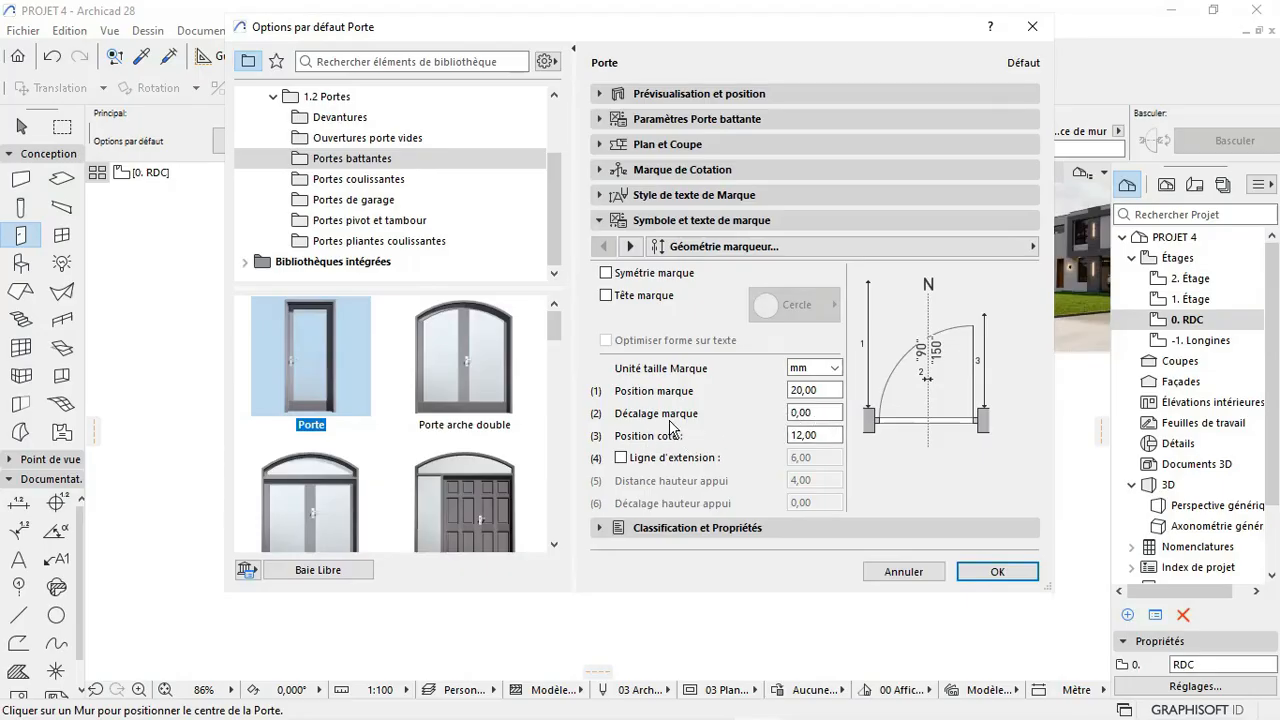
click(812, 437)
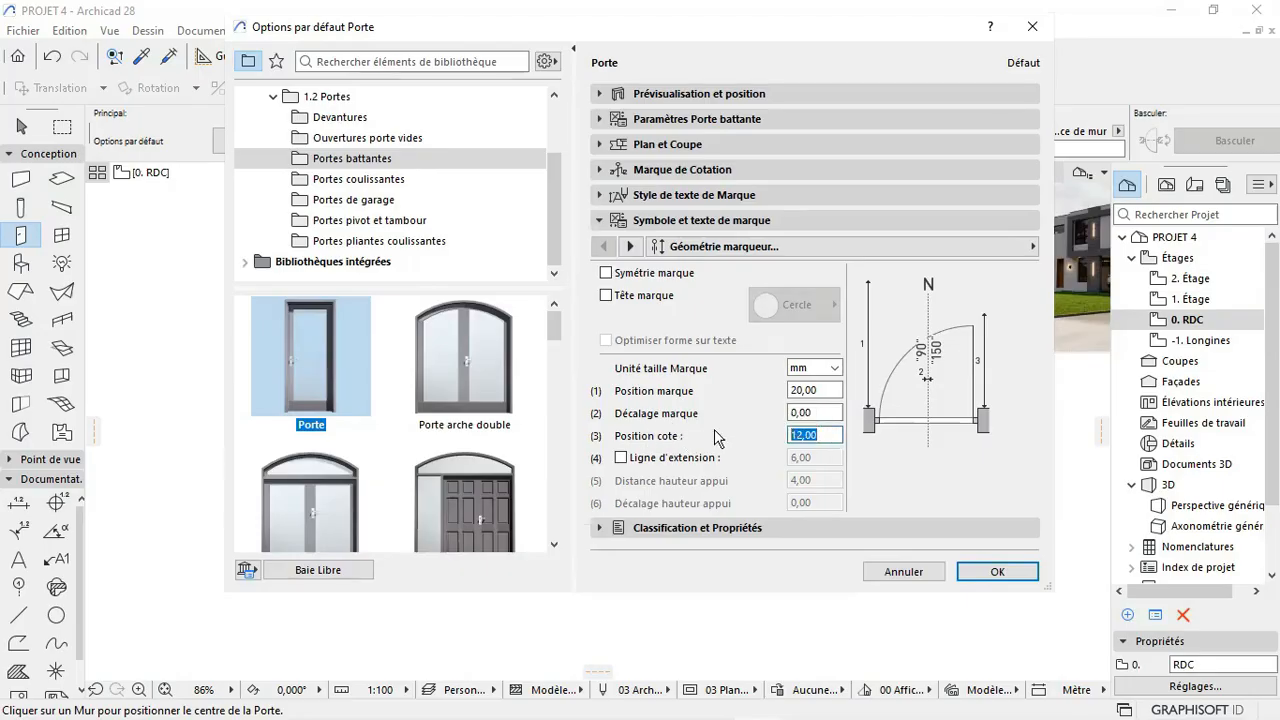
text(2)
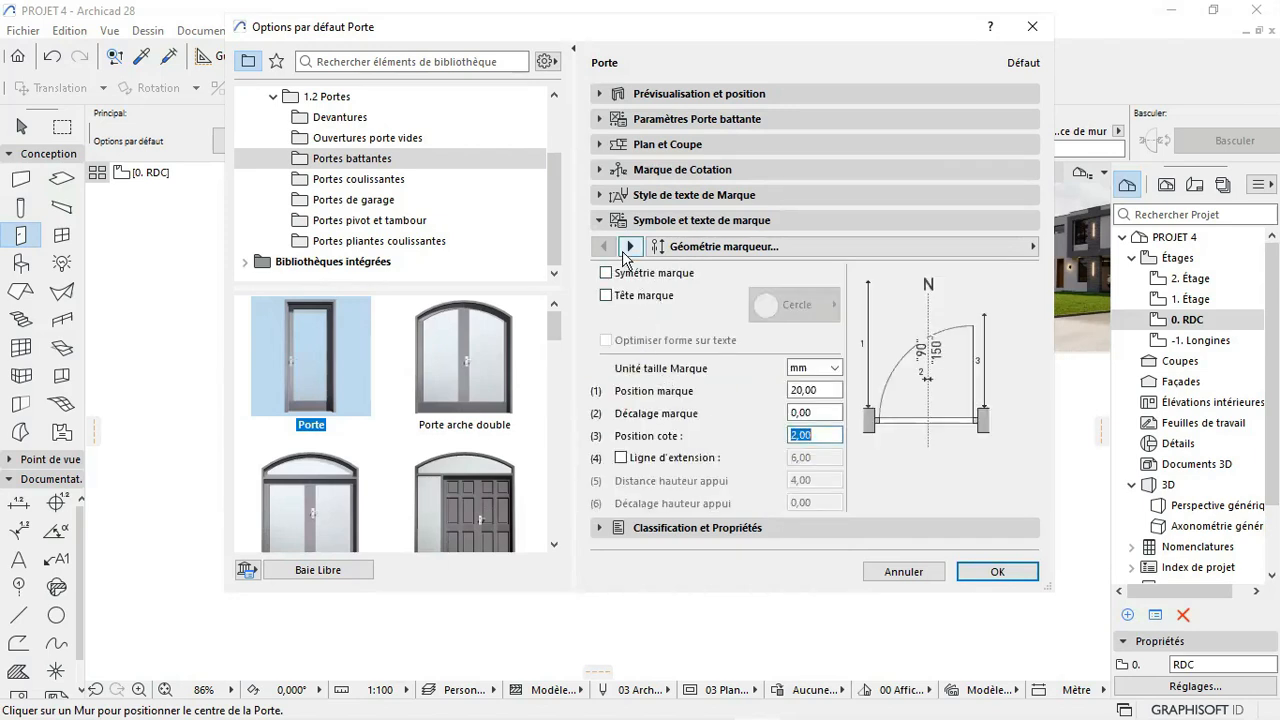
Step: Set the marker's ID orientation to Aligner sur axe de marque and turn off the ID display
click(630, 247)
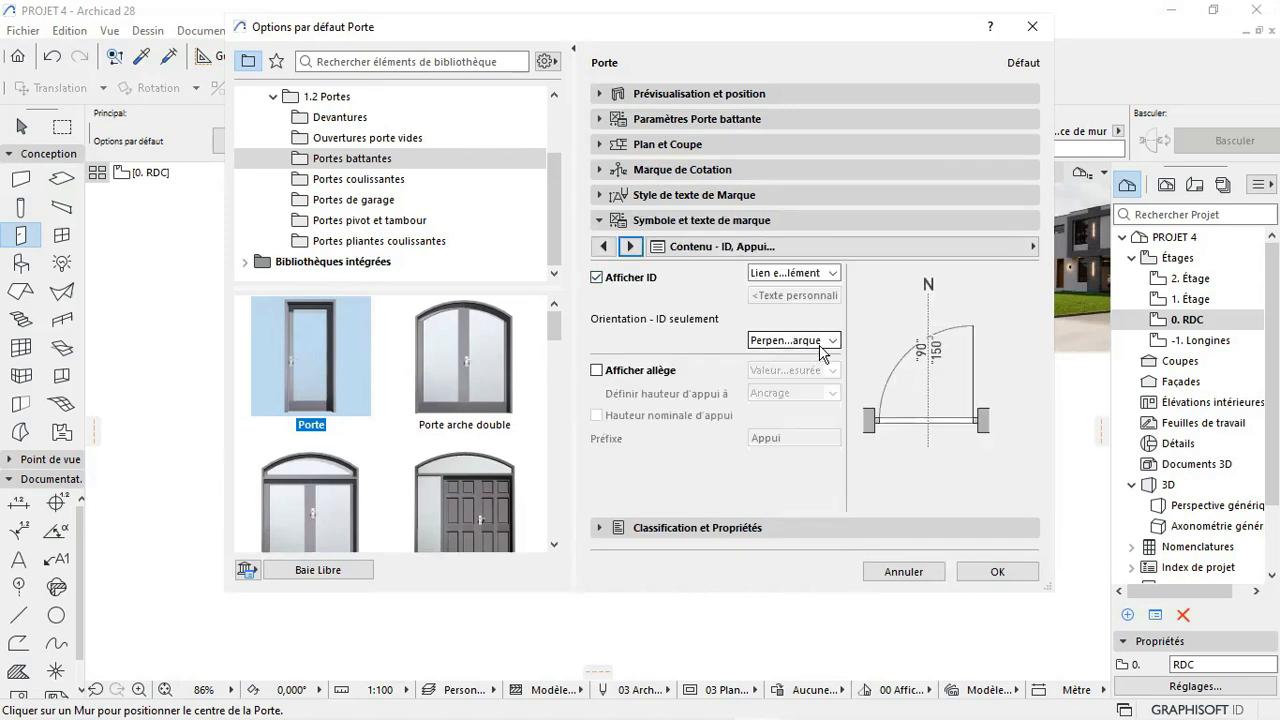
click(821, 341)
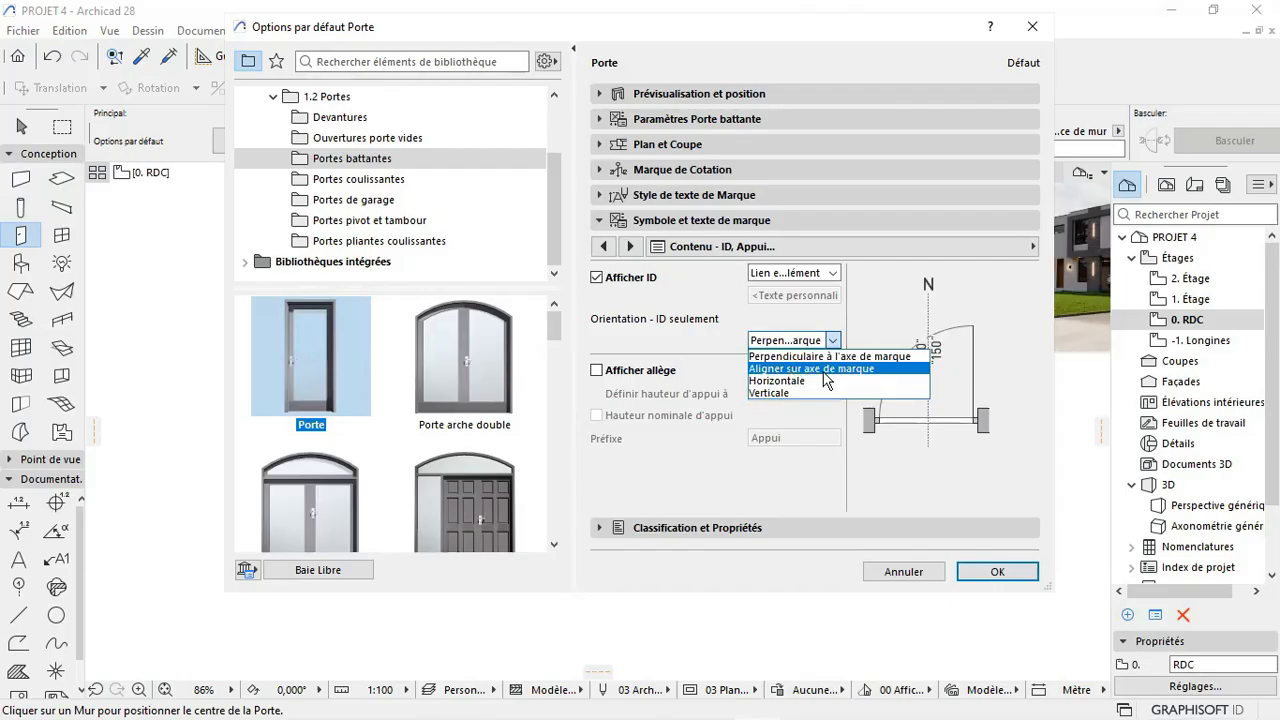
click(824, 369)
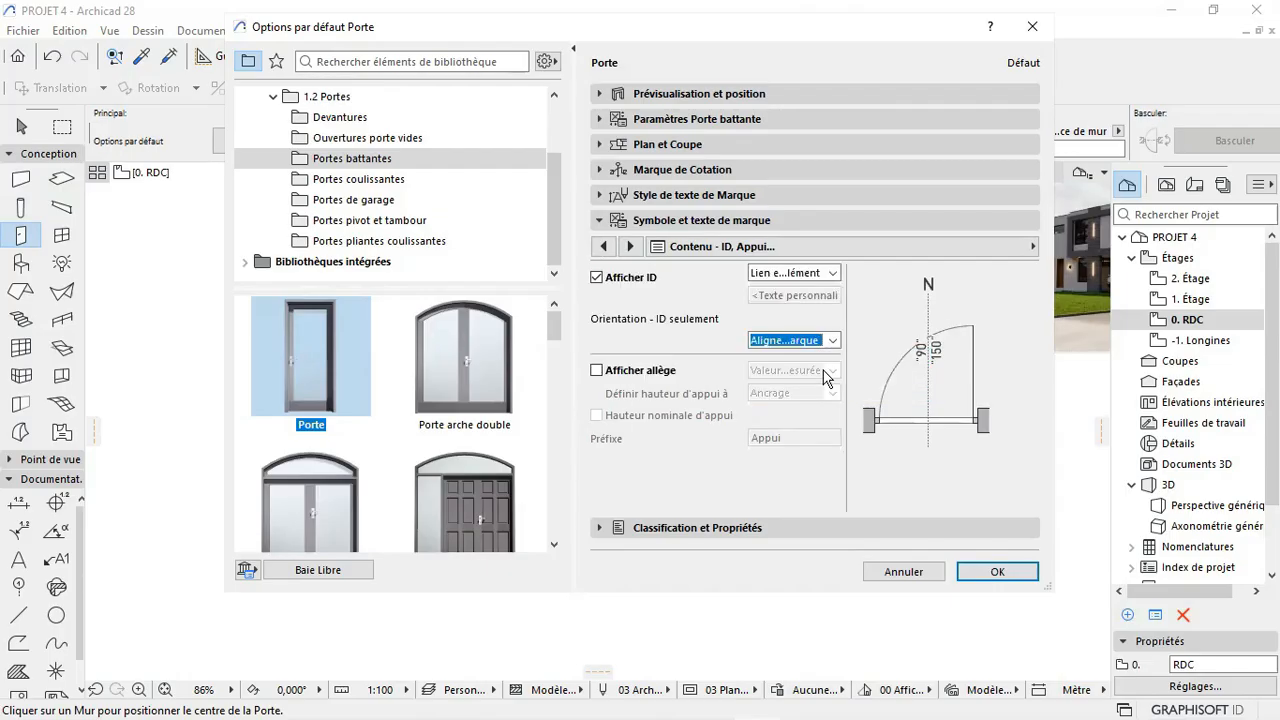
click(833, 340)
click(816, 364)
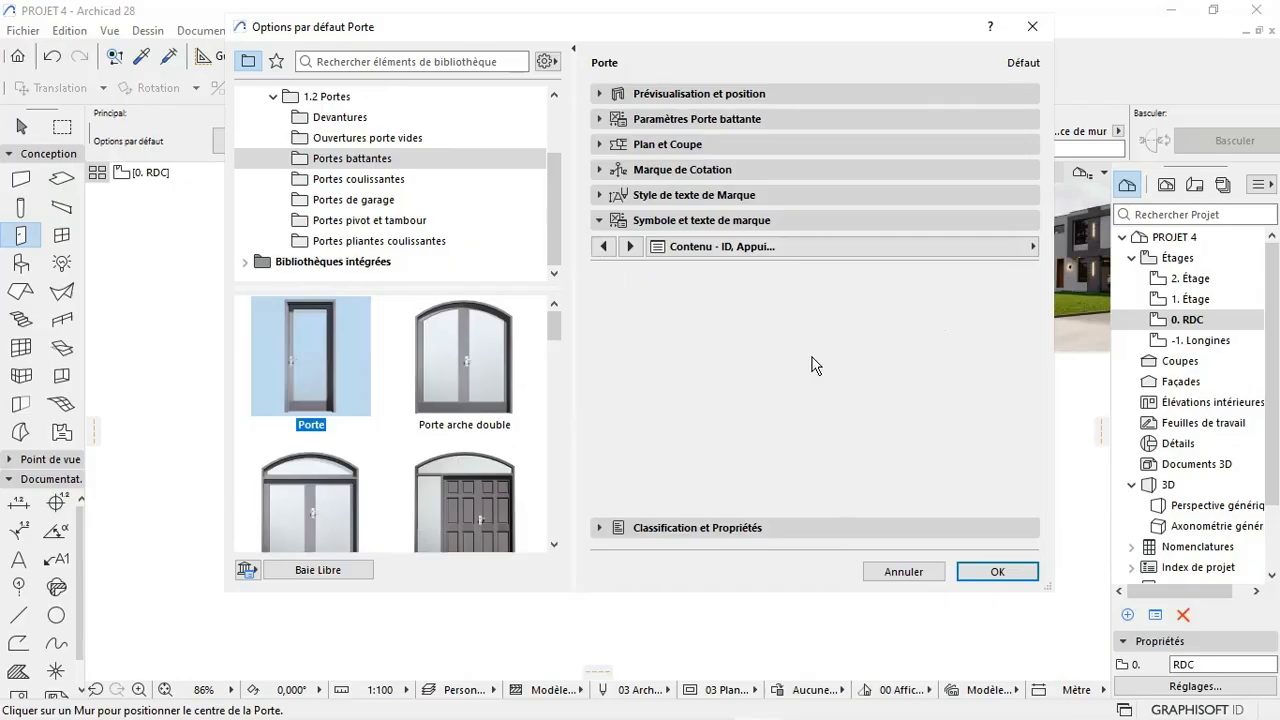
click(833, 341)
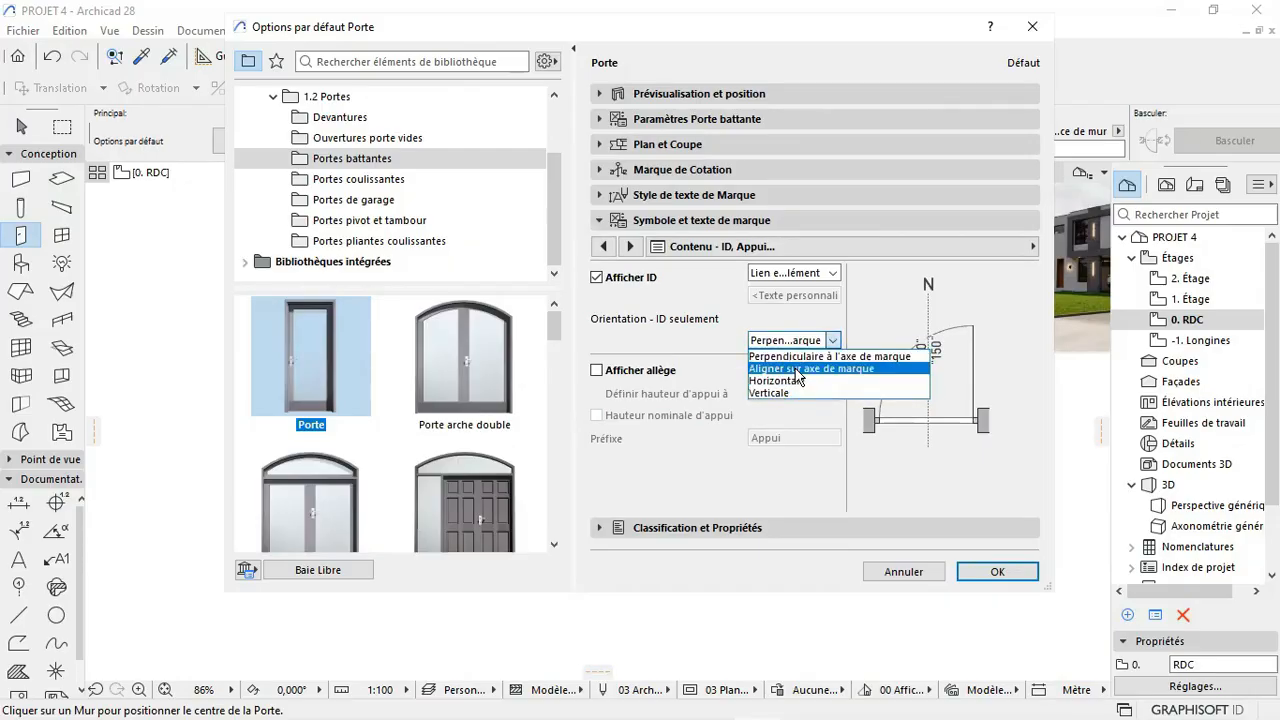
click(814, 369)
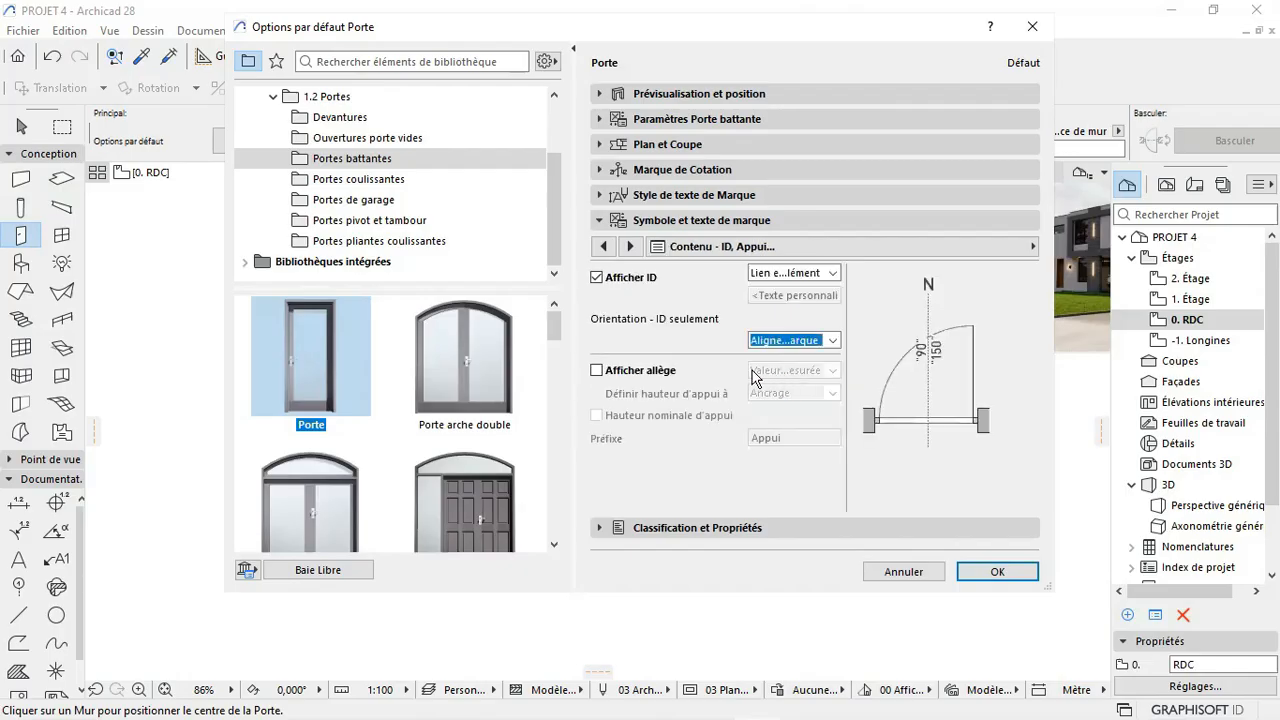
click(627, 284)
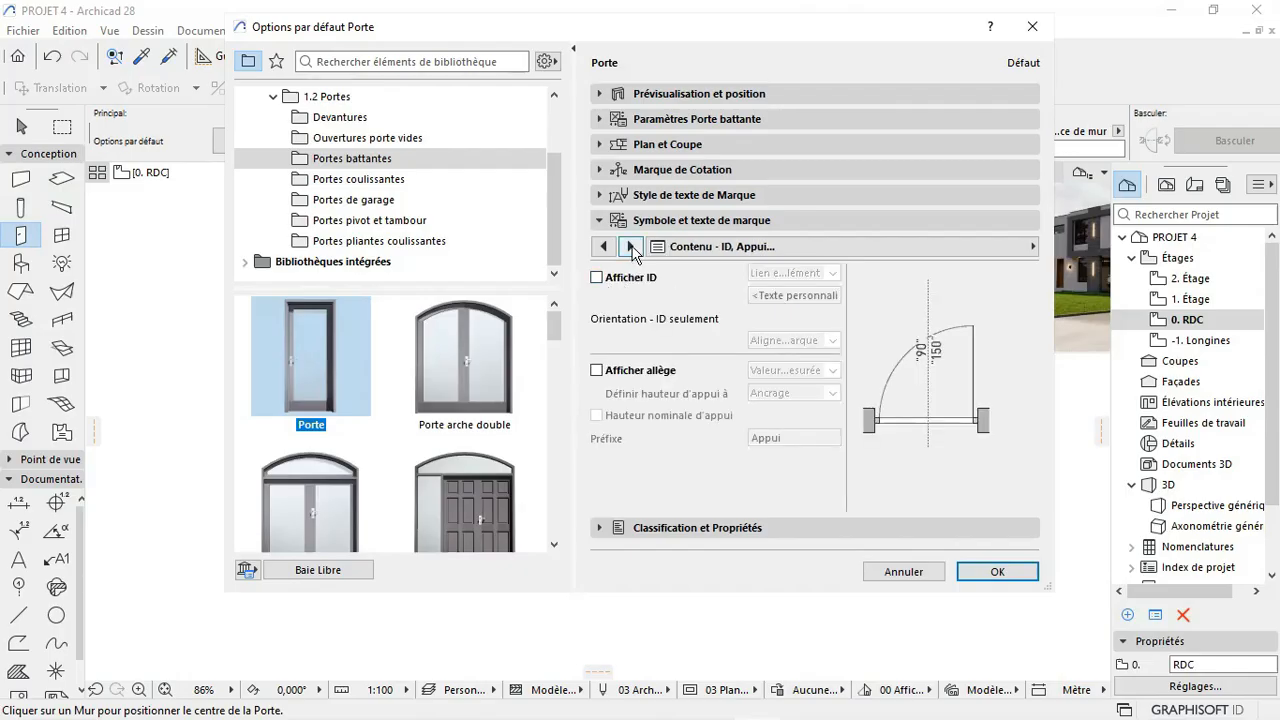
Step: Set the marker's dimensions to the Ligne simple style with the orientation Perpendiculaire à l'axe de marque
click(630, 246)
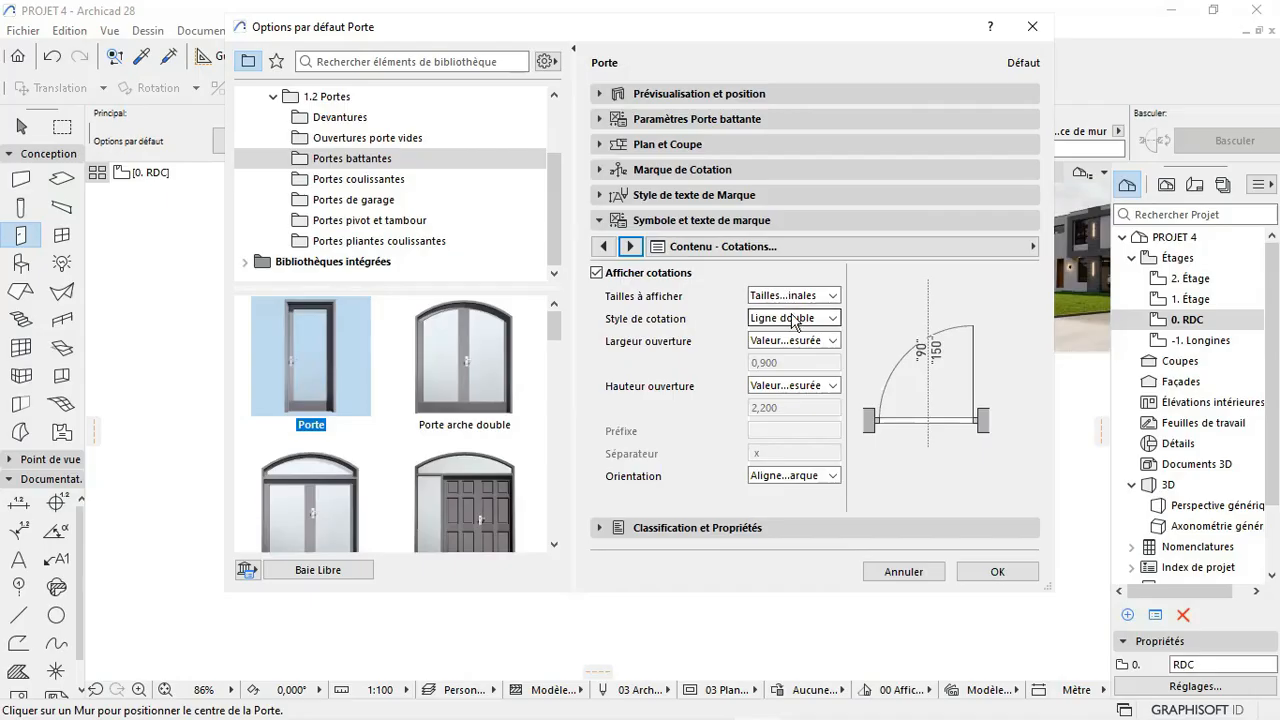
click(795, 318)
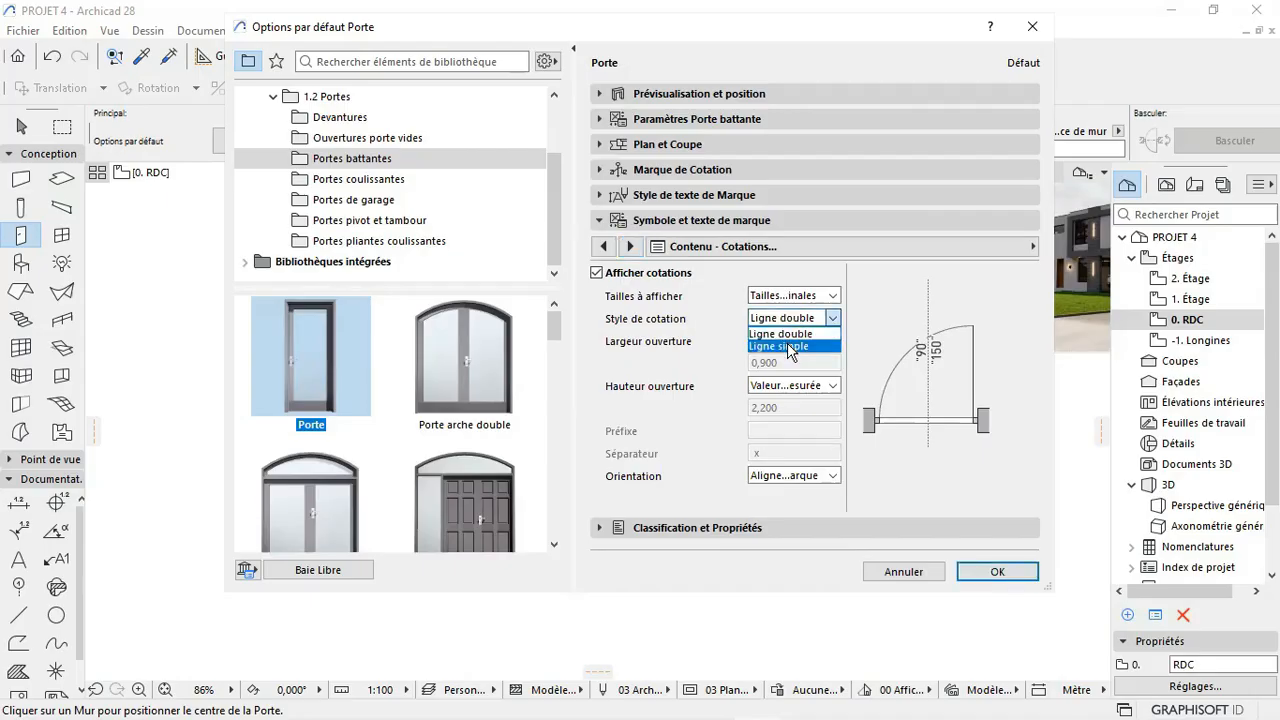
click(790, 346)
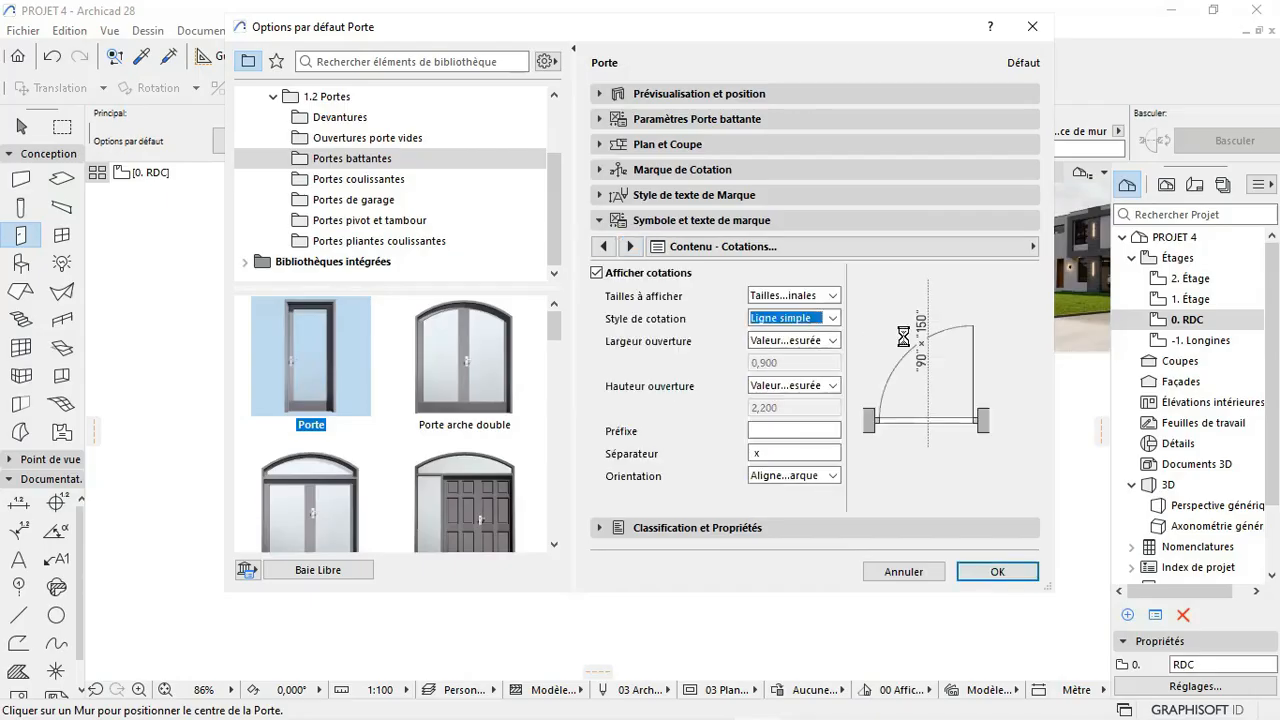
click(828, 341)
click(826, 356)
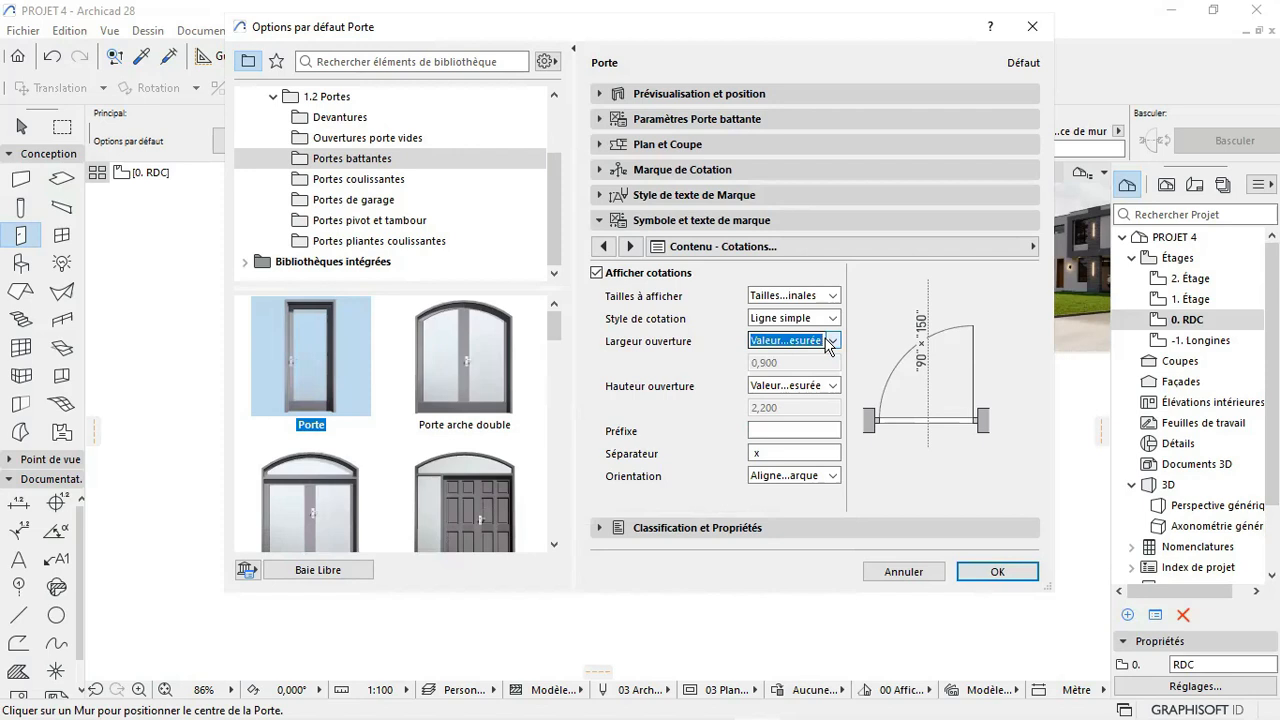
click(820, 388)
click(786, 401)
click(832, 476)
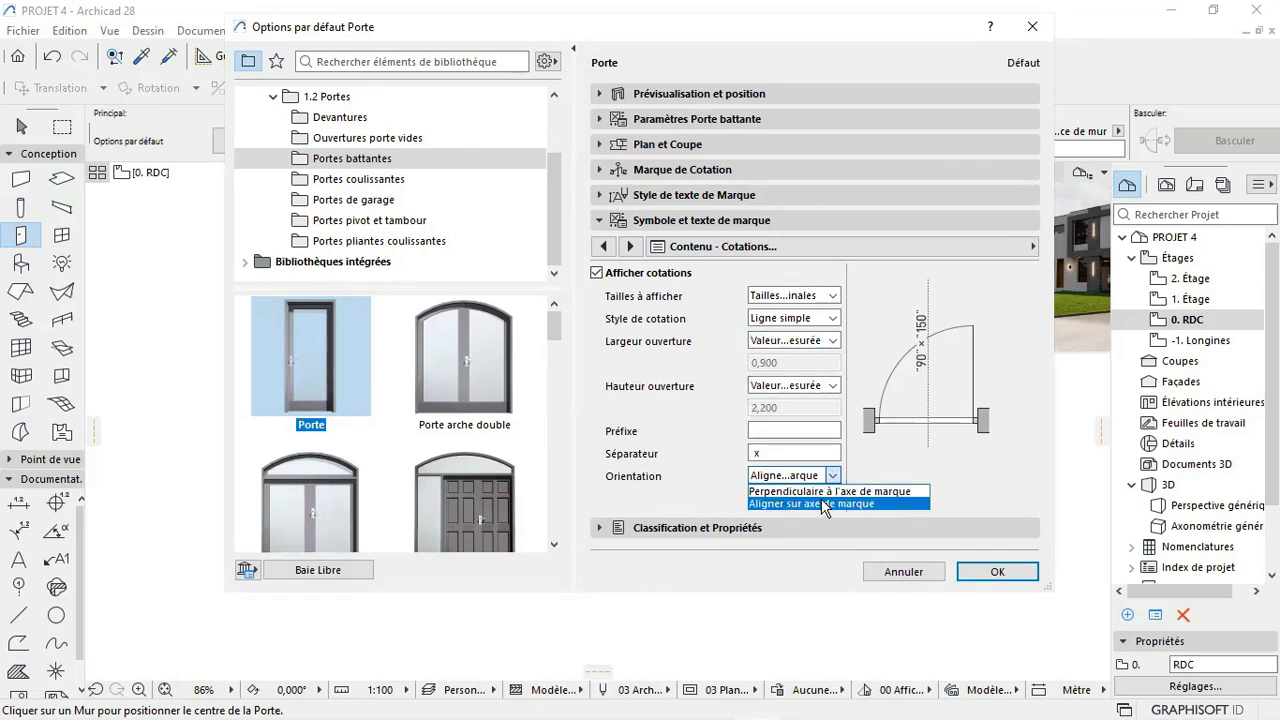
click(815, 491)
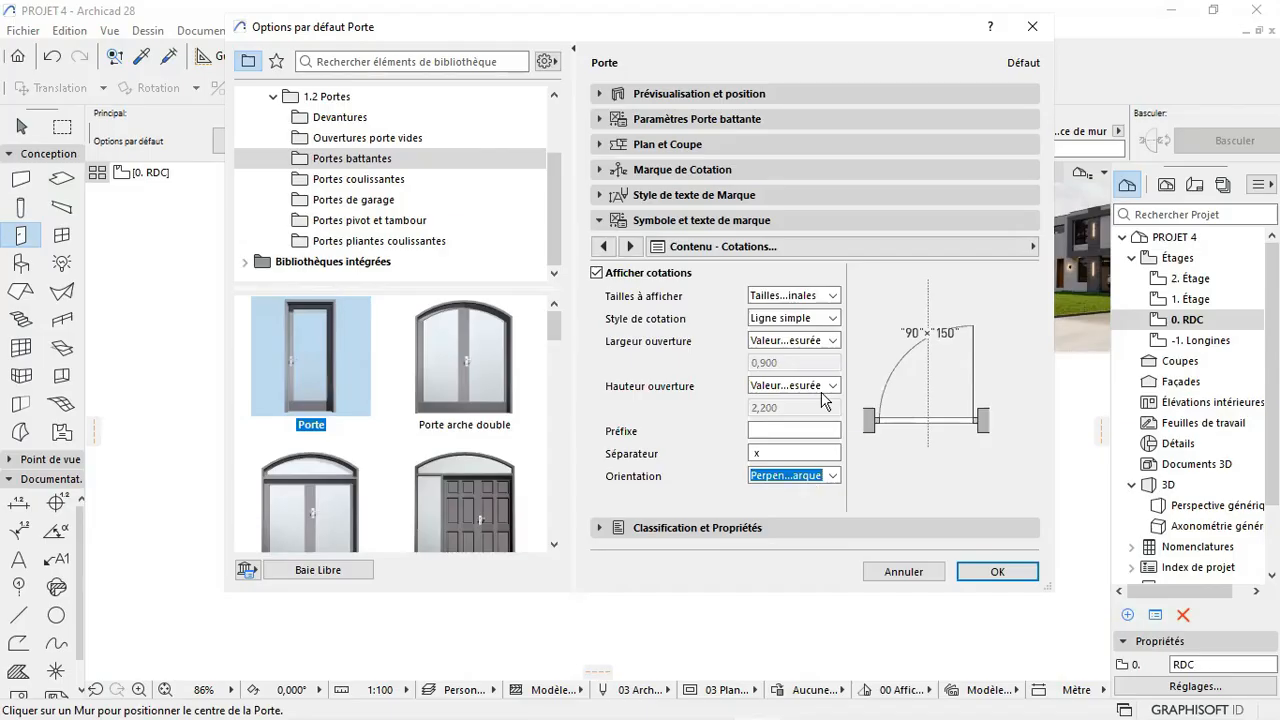
Step: Set the door marker's text to the Bahnschrift SemiBold SemiConden font with a height of 1.80 mm
click(630, 246)
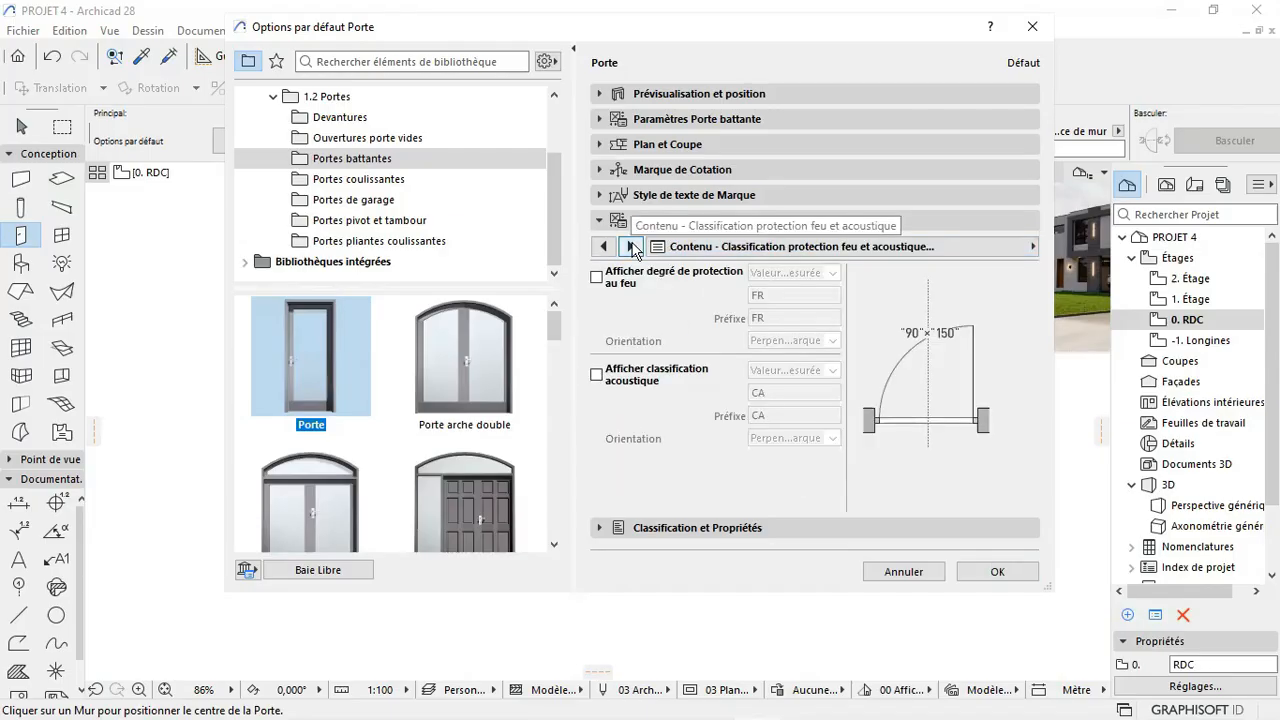
click(630, 246)
click(630, 246)
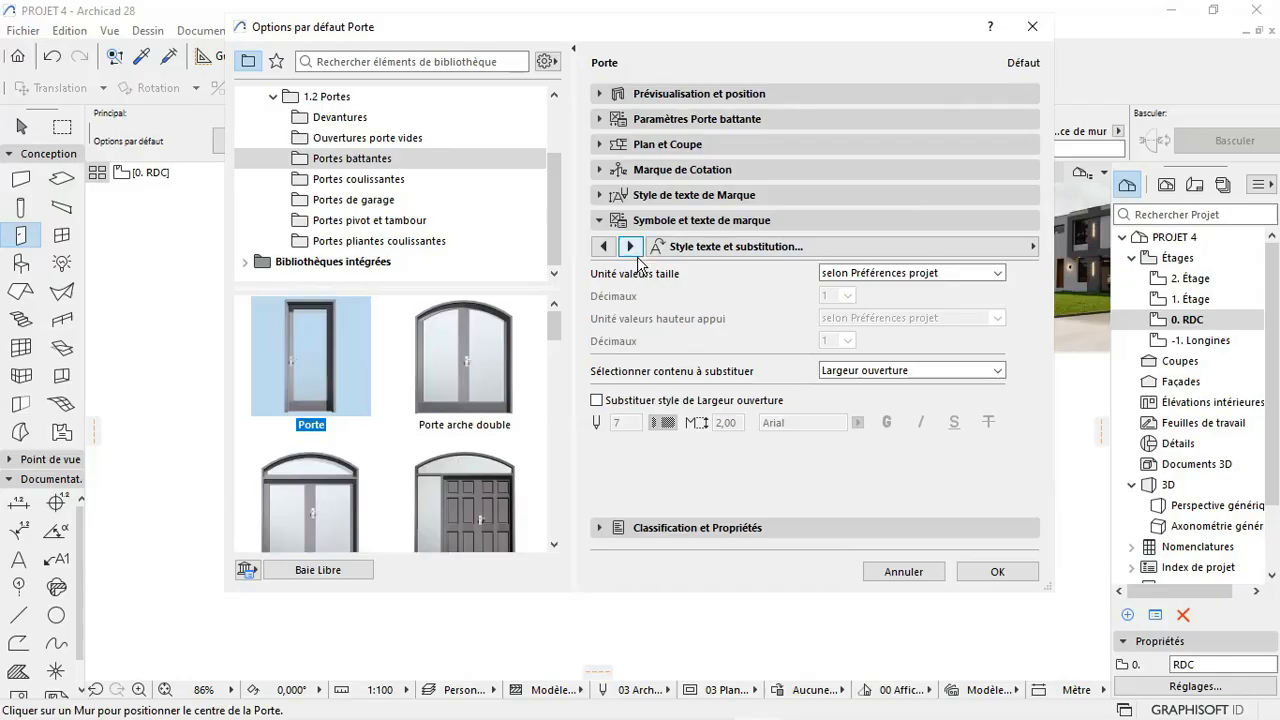
click(631, 247)
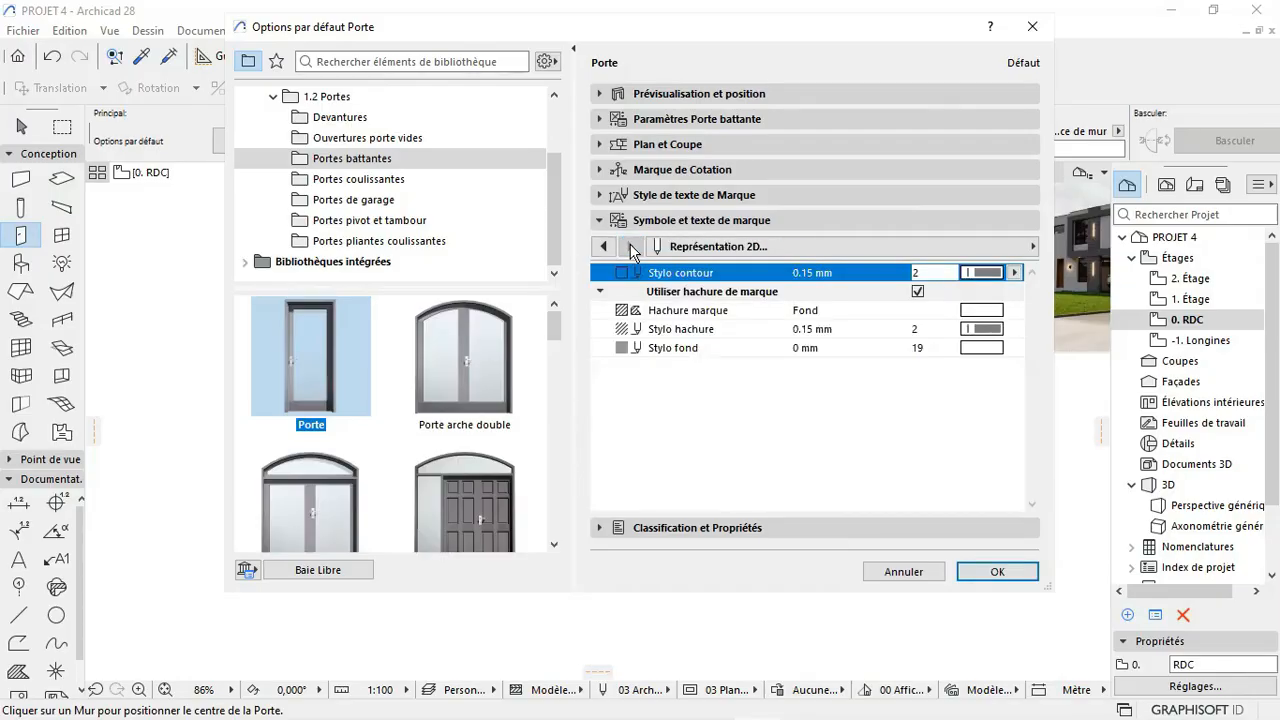
click(705, 197)
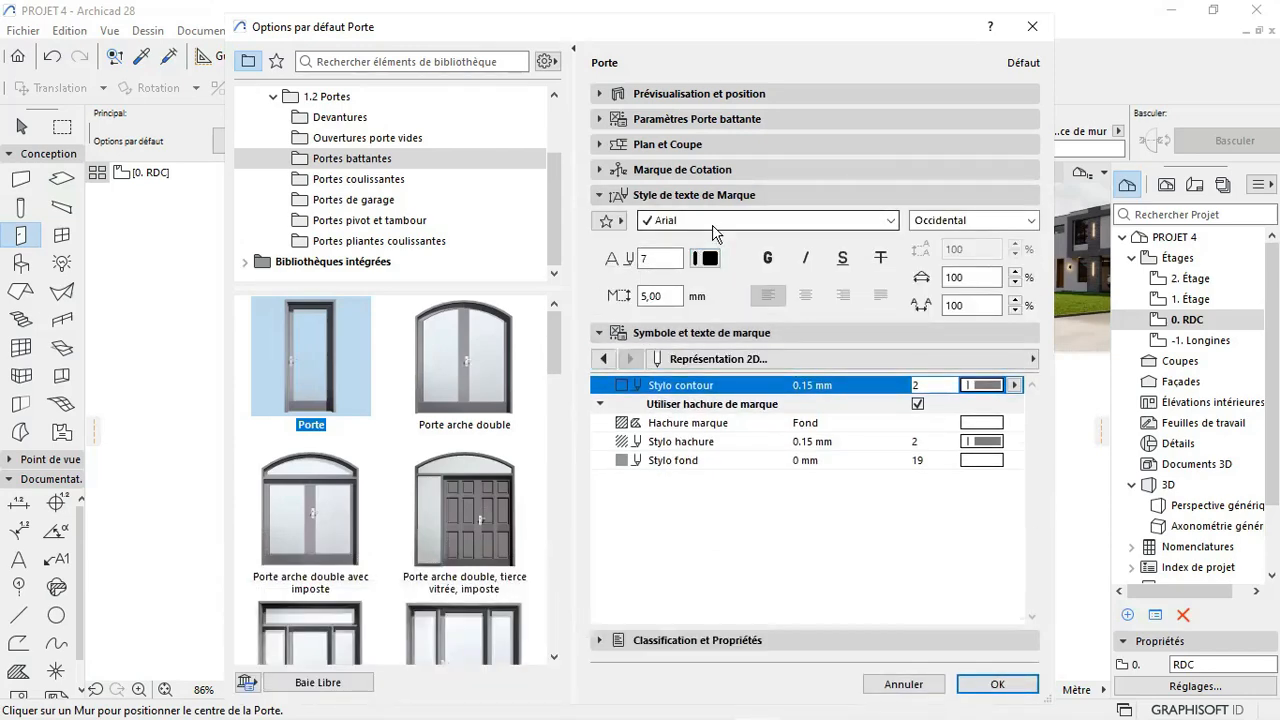
click(712, 221)
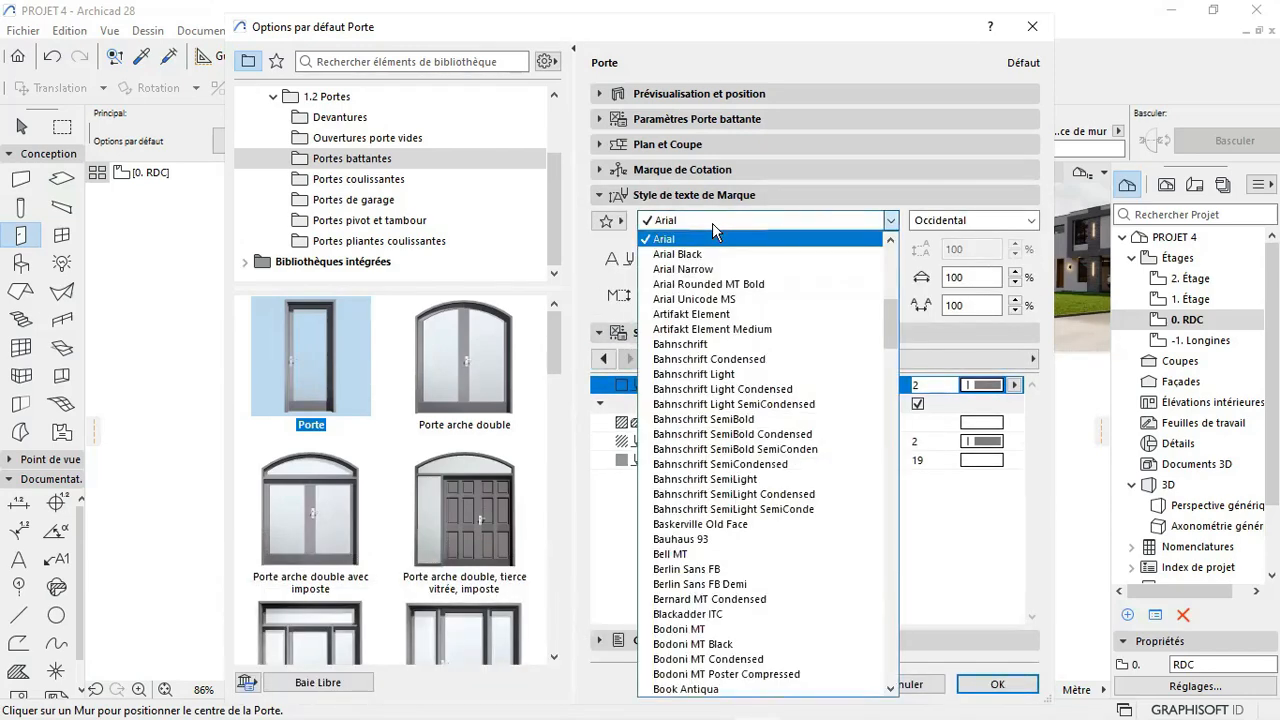
click(748, 455)
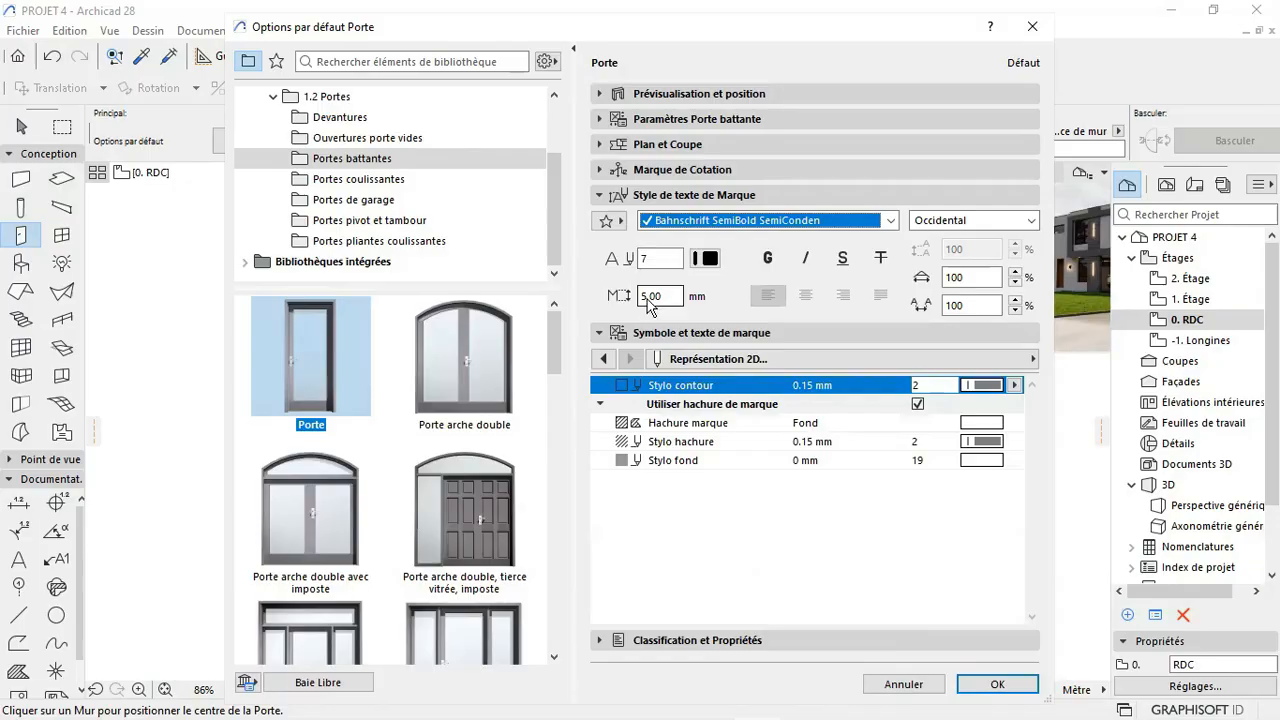
click(673, 300)
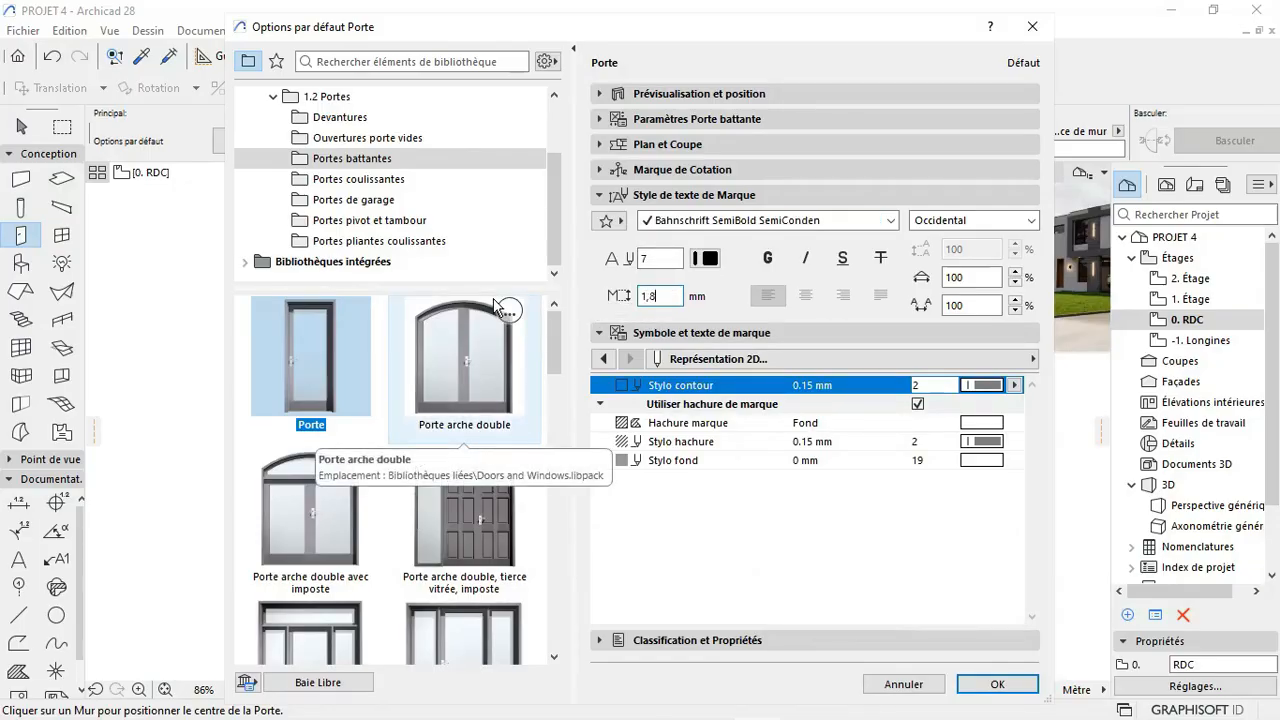
text(1,80)
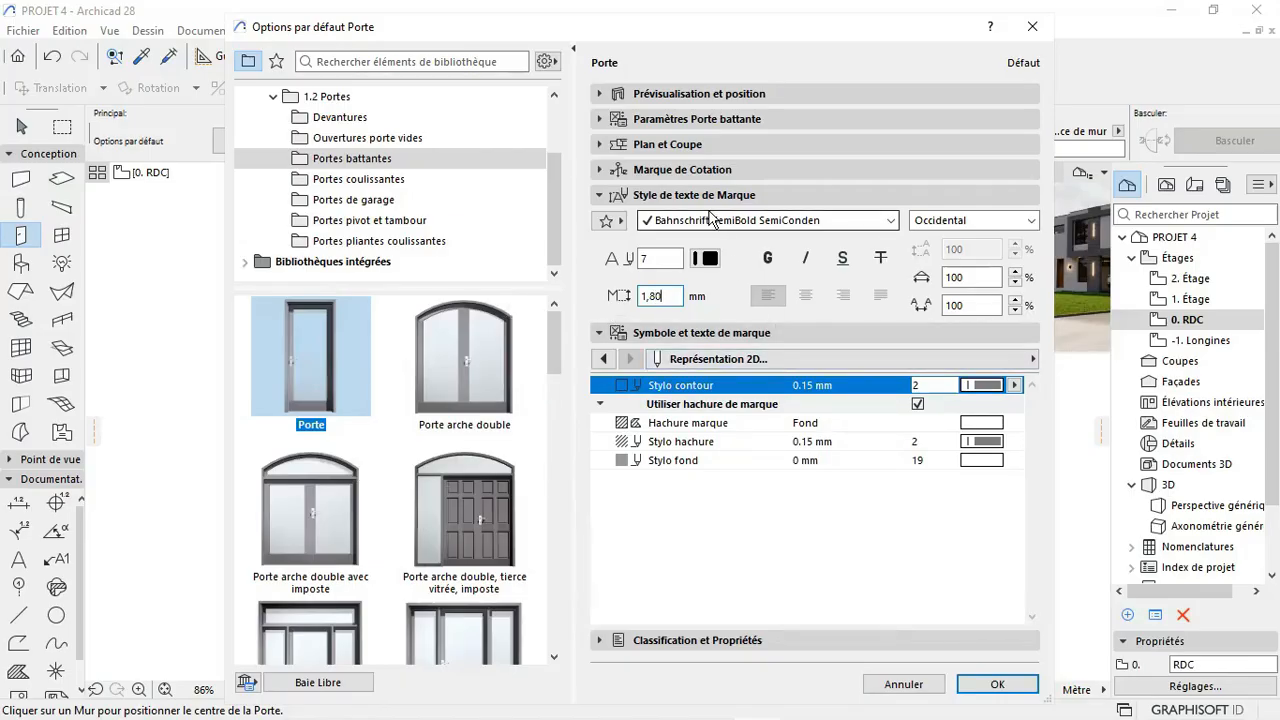
key(Return)
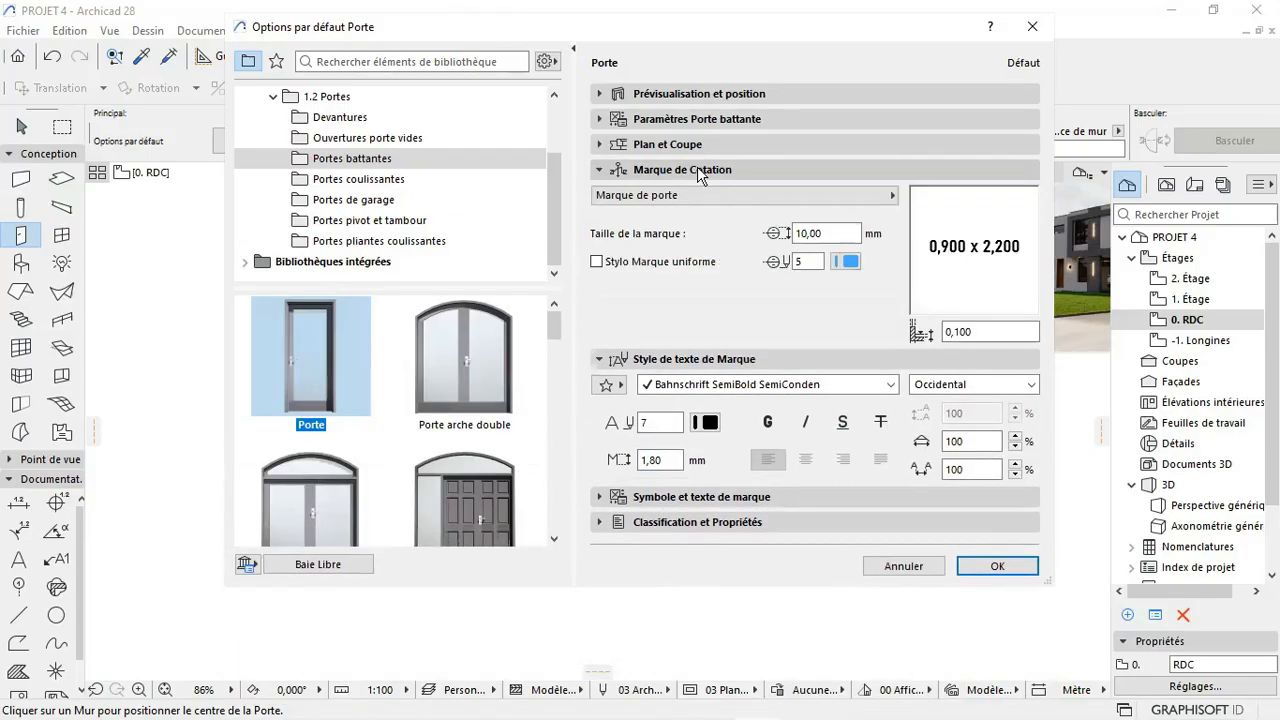
Step: Set the door marker's pen to black pen 21 and apply the default door settings
click(702, 172)
click(702, 172)
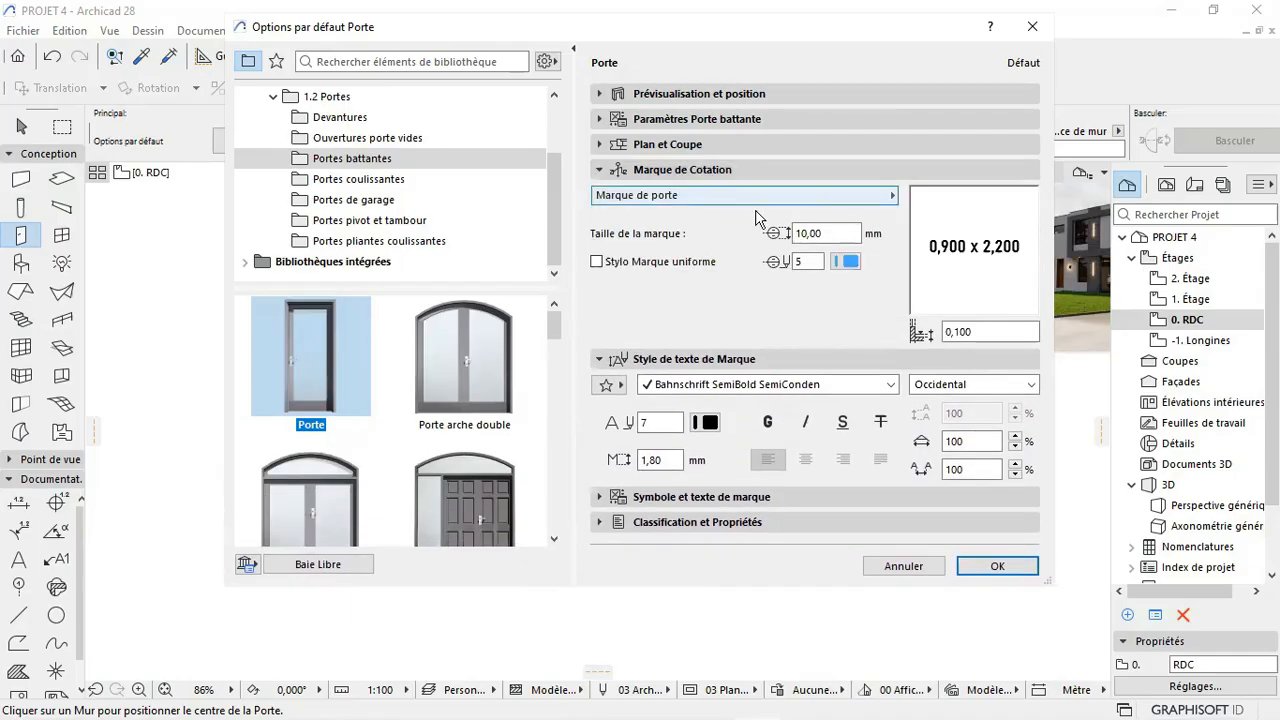
click(845, 263)
click(864, 277)
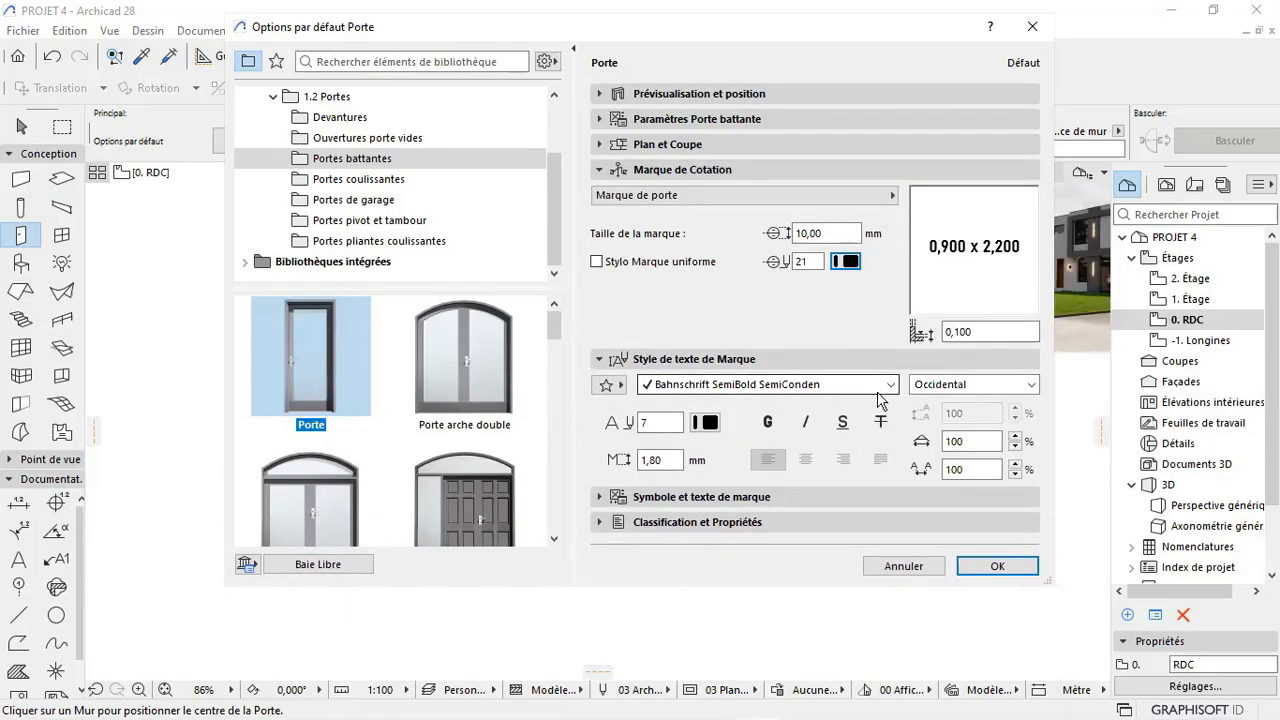
click(997, 566)
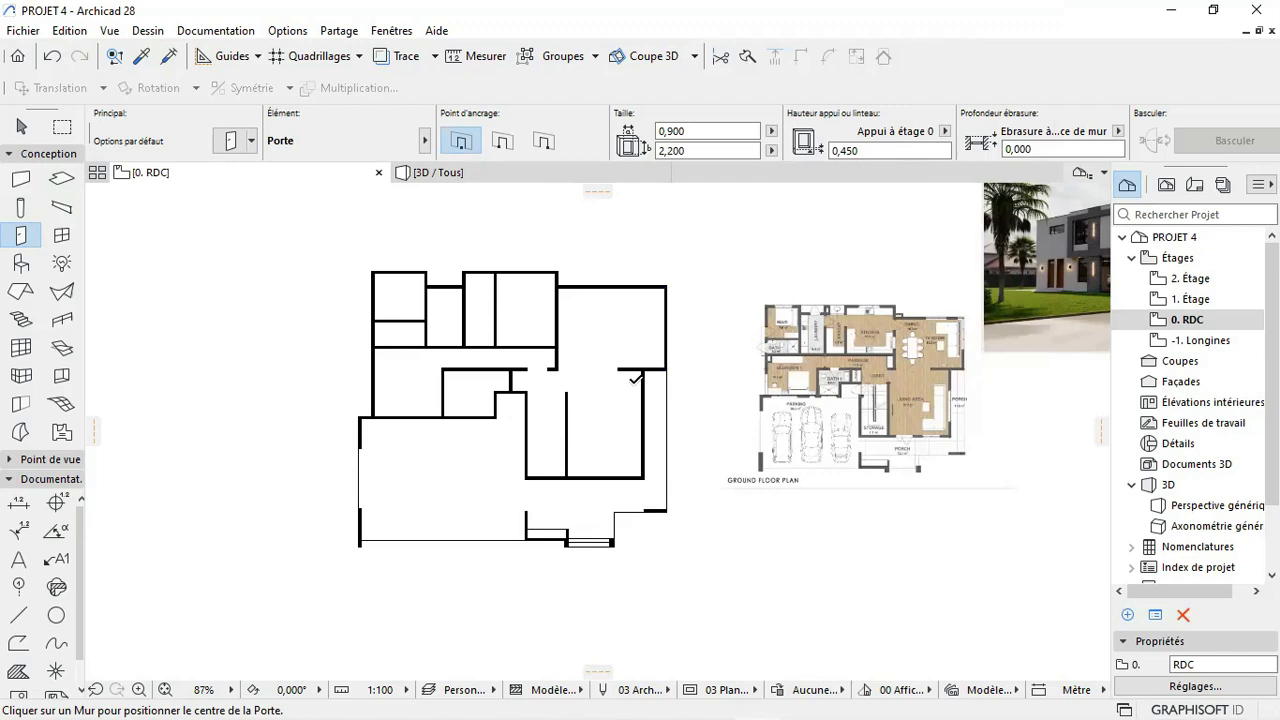
scroll(666, 377, down, 1)
scroll(670, 380, down, 1)
scroll(671, 381, up, 2)
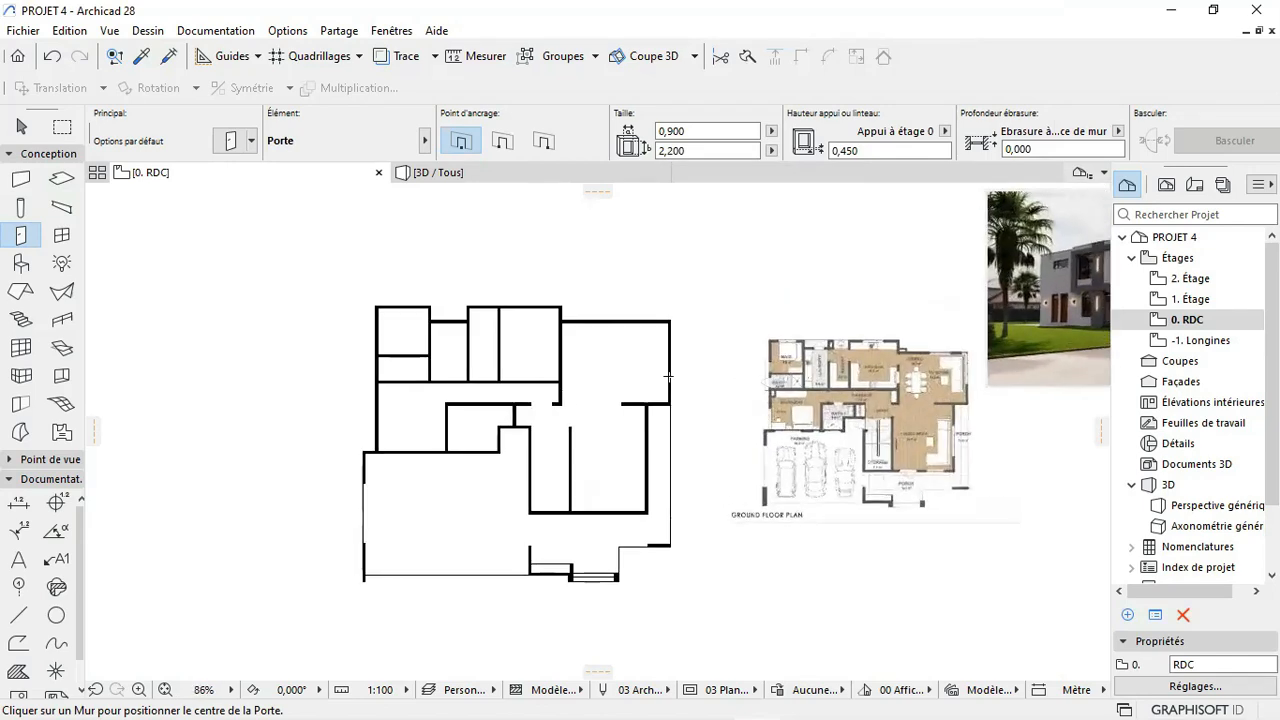
scroll(503, 331, up, 1)
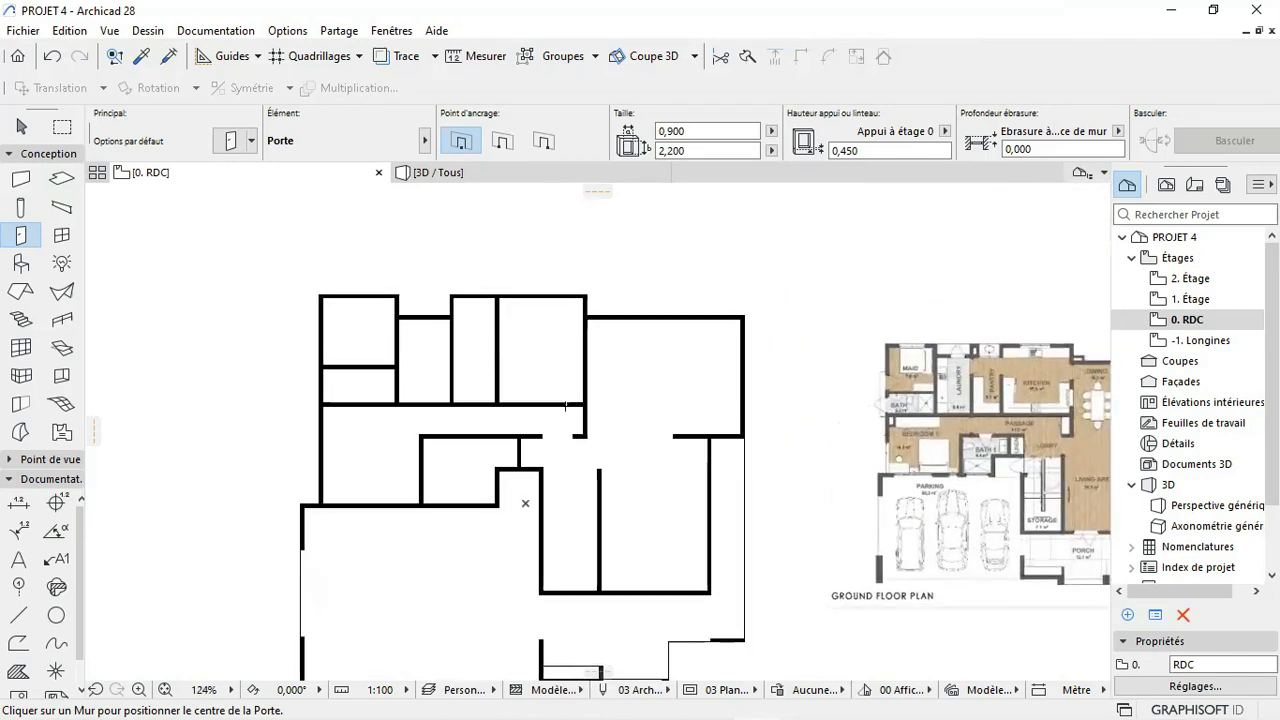
Step: Place a 0.900 x 2.200 door in the west exterior wall of the upper-left room, just above its lower partition, opening inward
scroll(309, 371, up, 5)
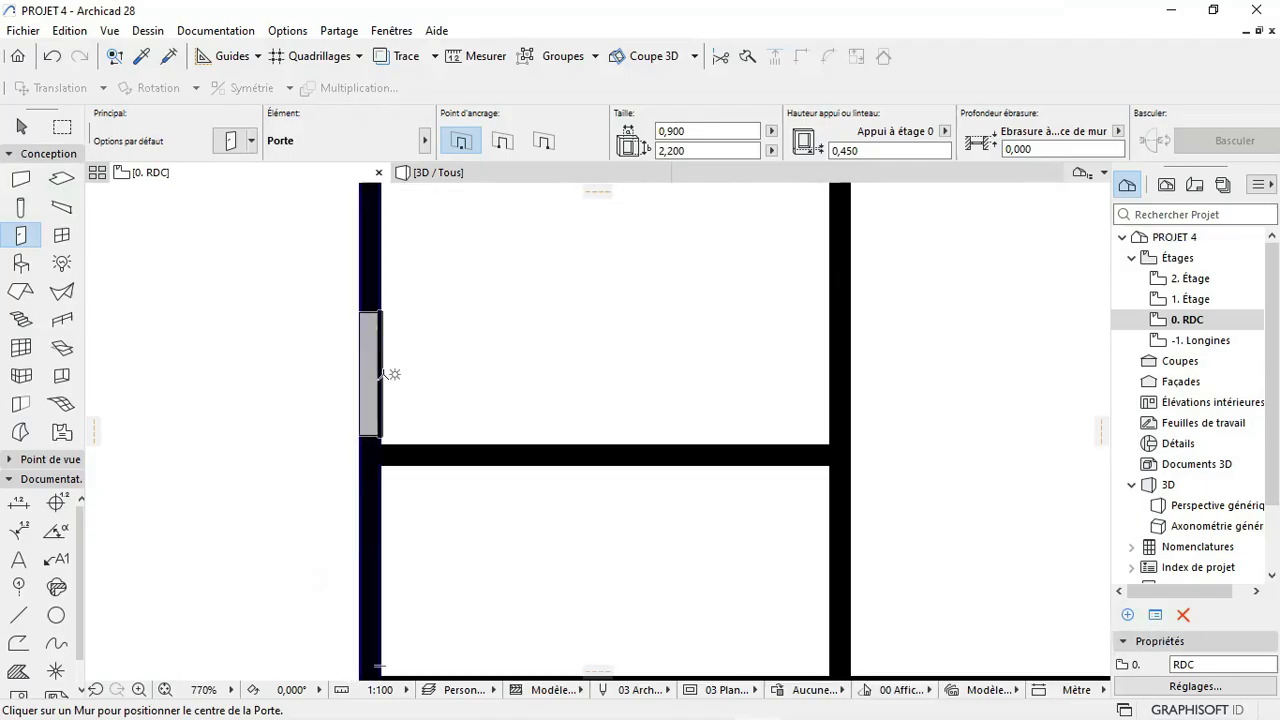
click(380, 374)
click(445, 416)
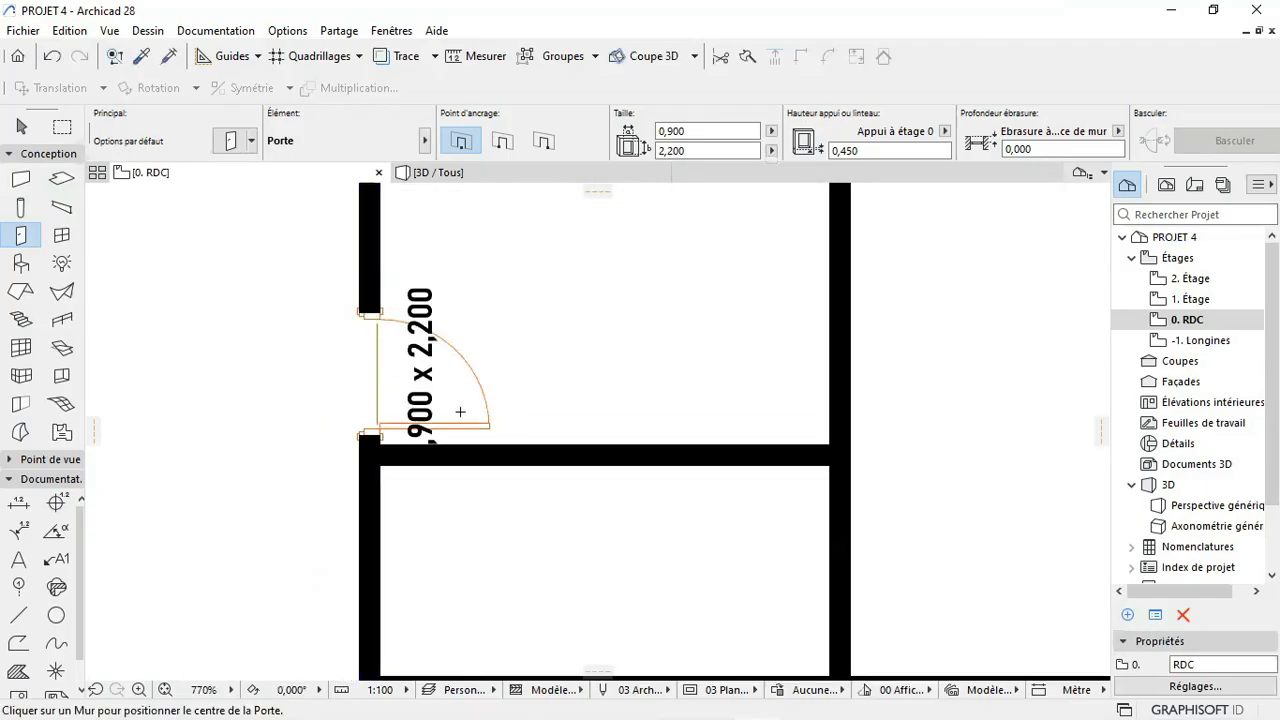
Step: Try flipping the new door to the outer side of the wall and undo the flip
scroll(460, 411, up, 2)
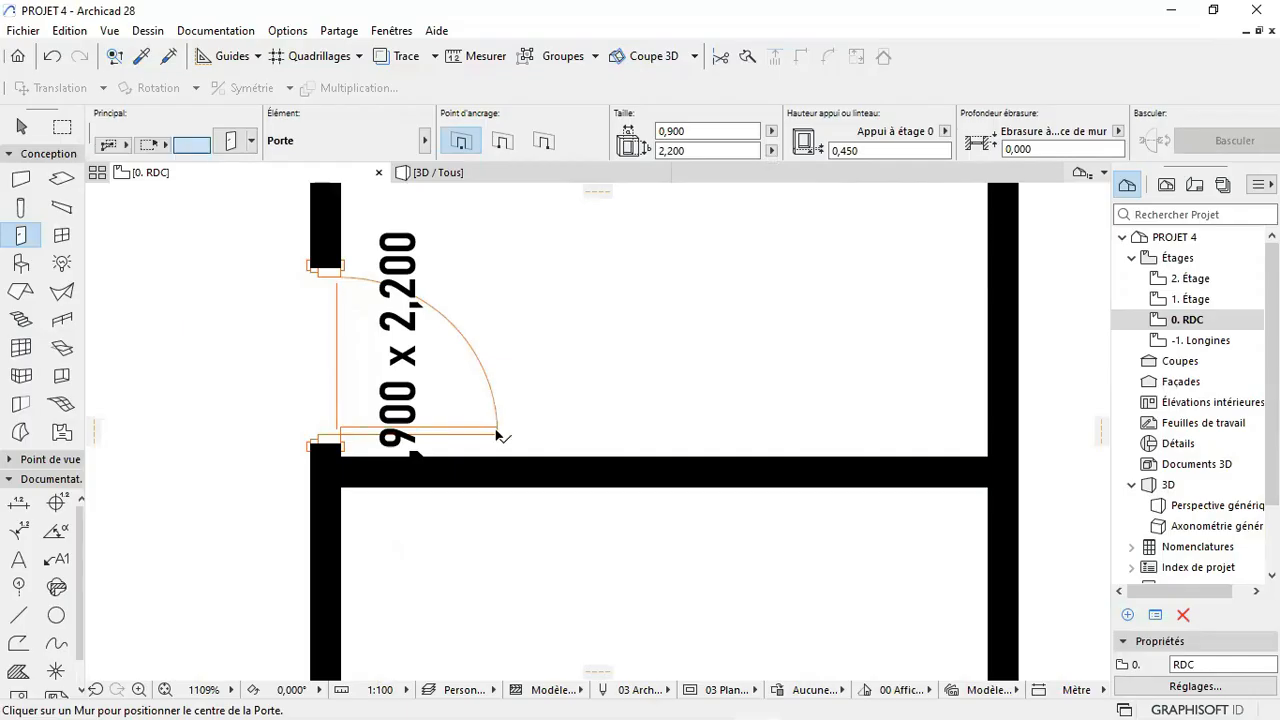
click(498, 428)
drag(498, 428, 391, 428)
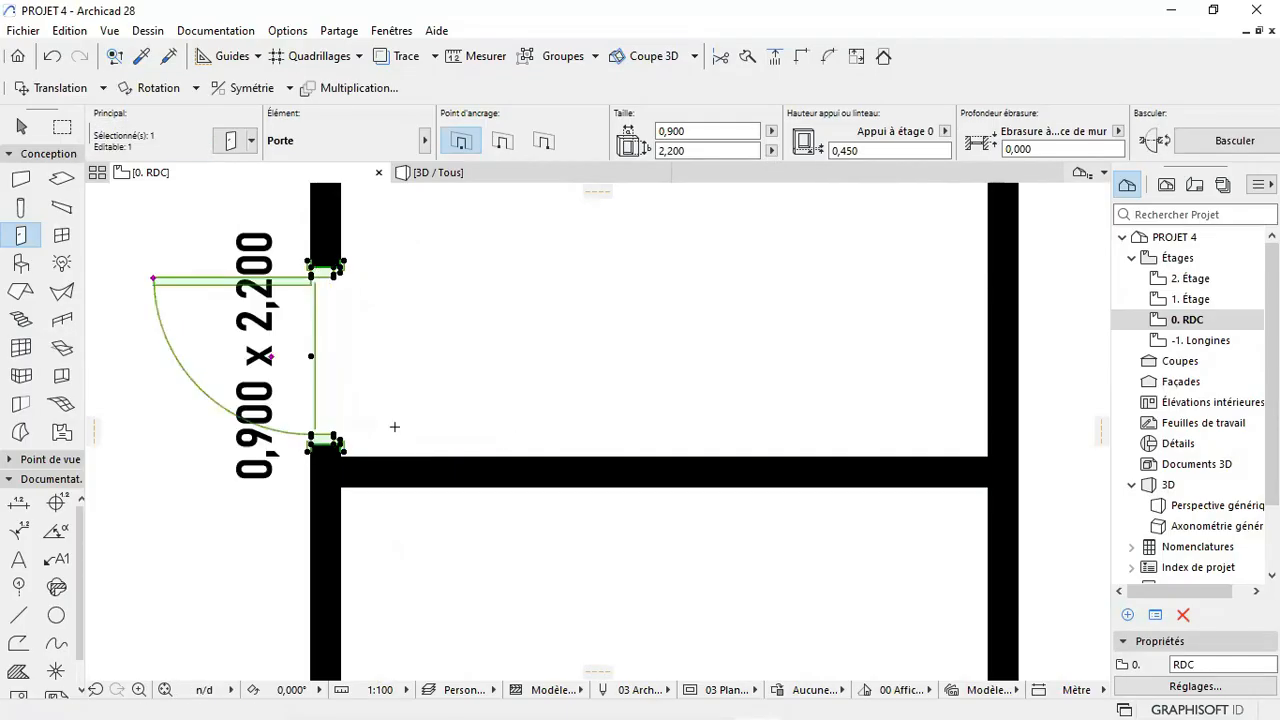
scroll(365, 432, up, 3)
key(ctrl+z)
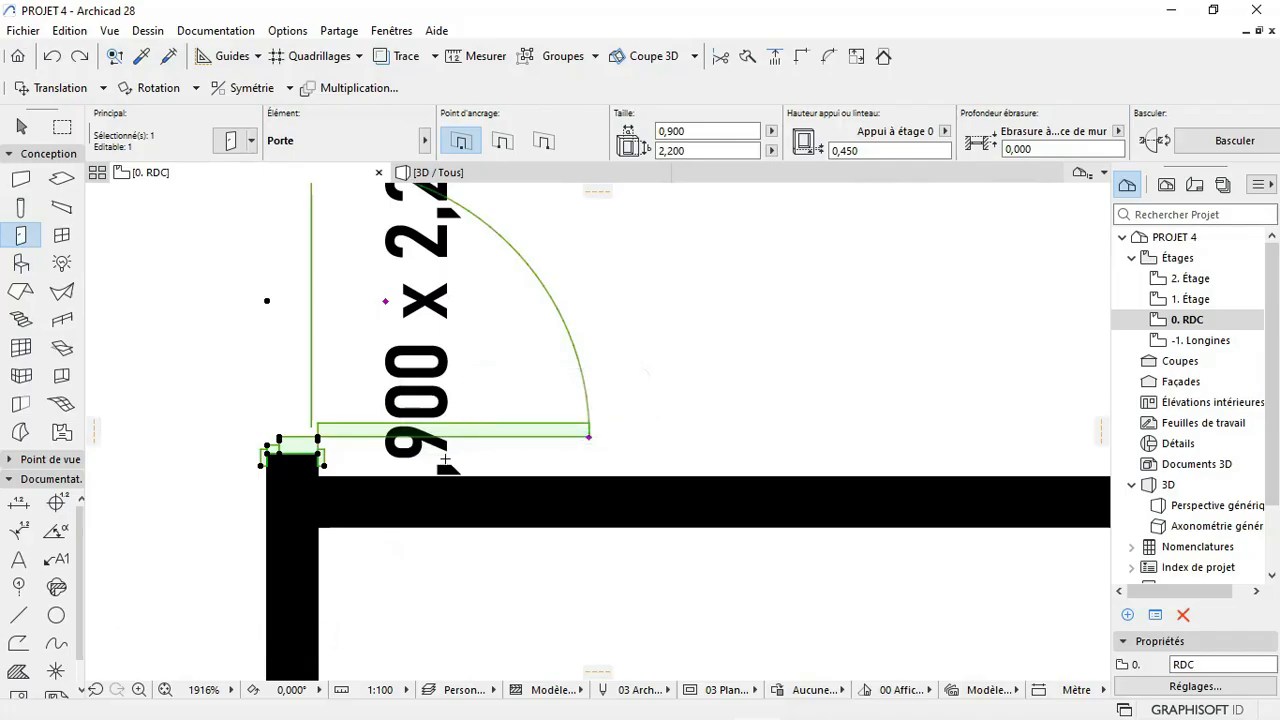
Step: Move the door down along the wall so its frame corner meets the face of the horizontal partition
key(ctrl+d)
scroll(310, 445, up, 2)
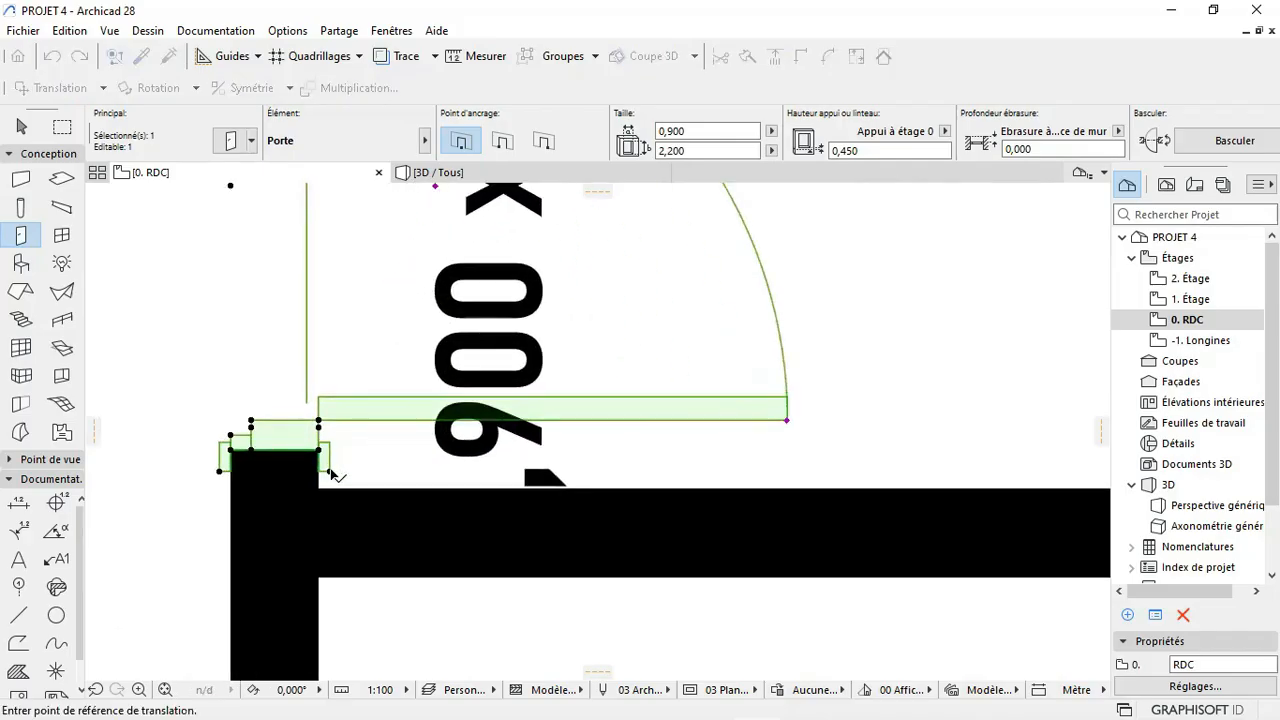
click(330, 470)
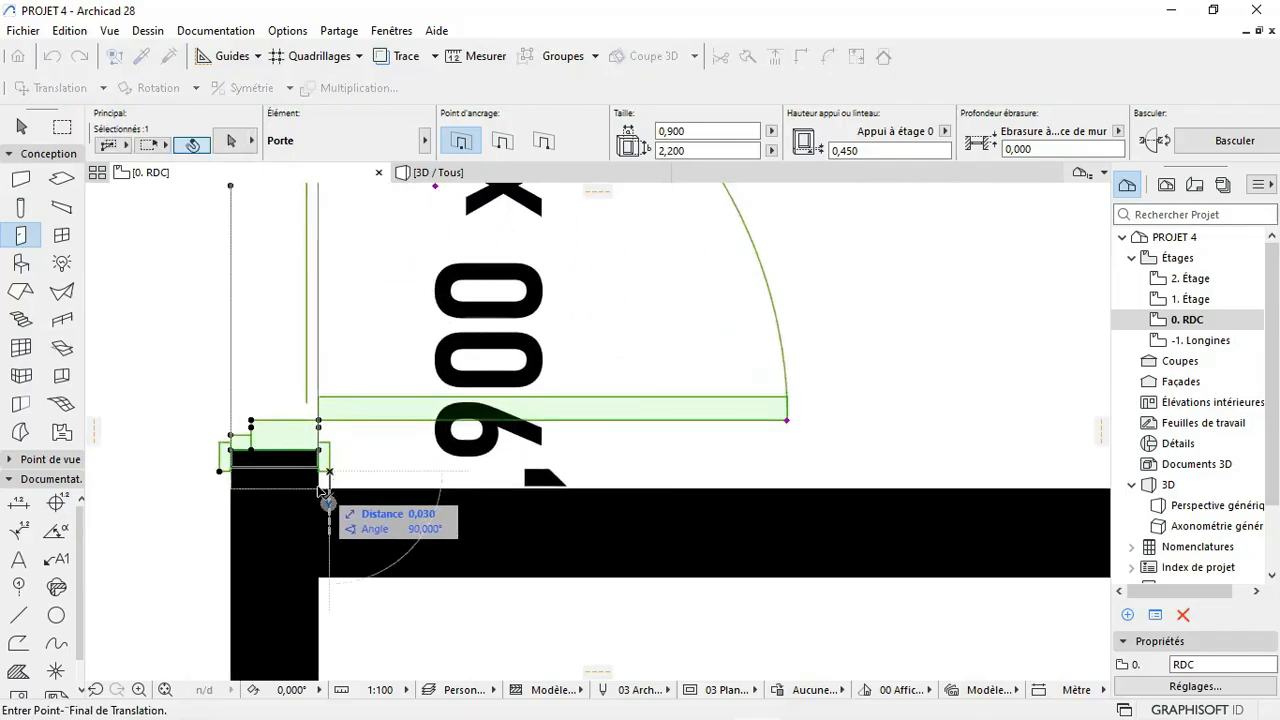
click(322, 489)
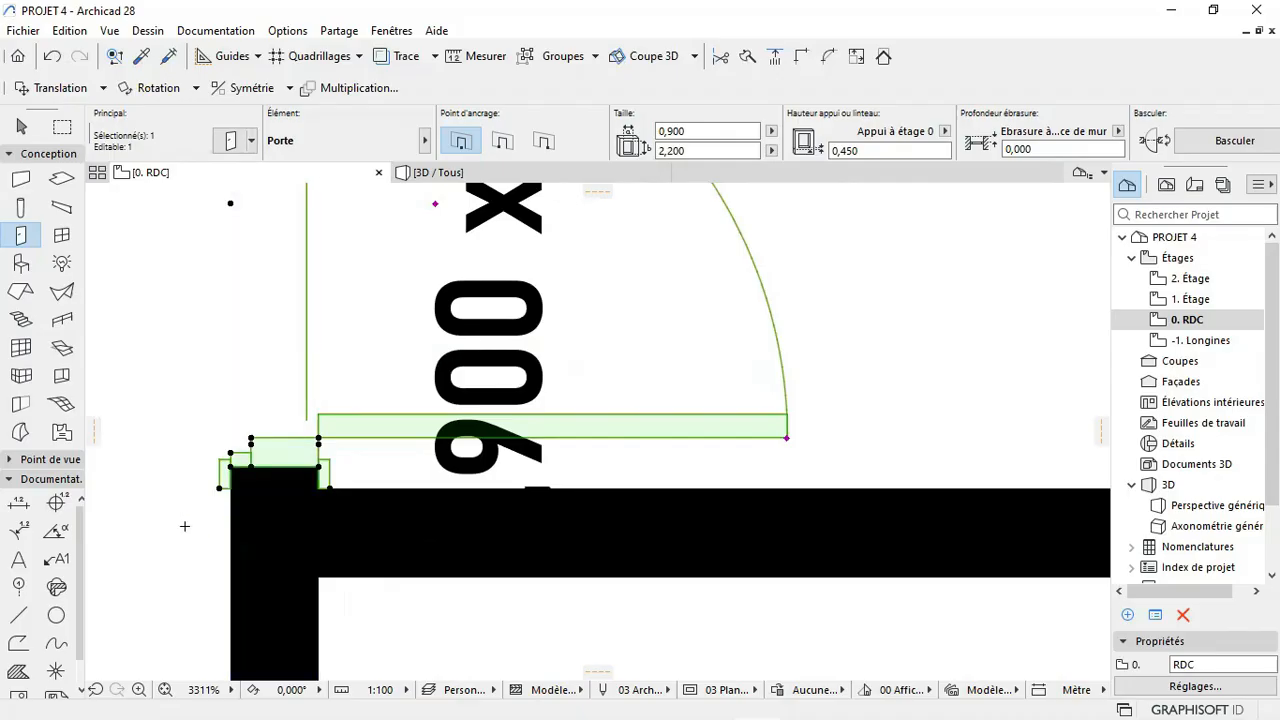
key(Escape)
scroll(400, 455, down, 3)
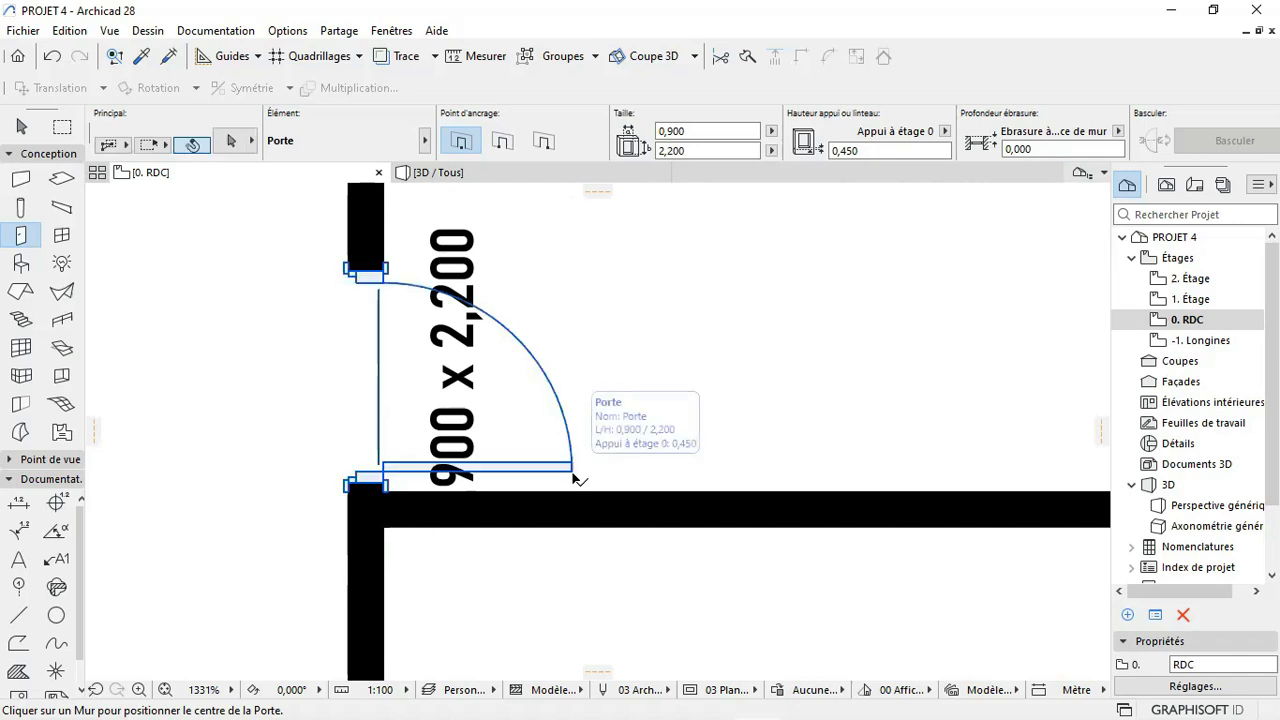
Step: Set the placed door's marker text height to 1.45 mm
click(540, 443)
scroll(520, 455, down, 5)
scroll(473, 466, up, 4)
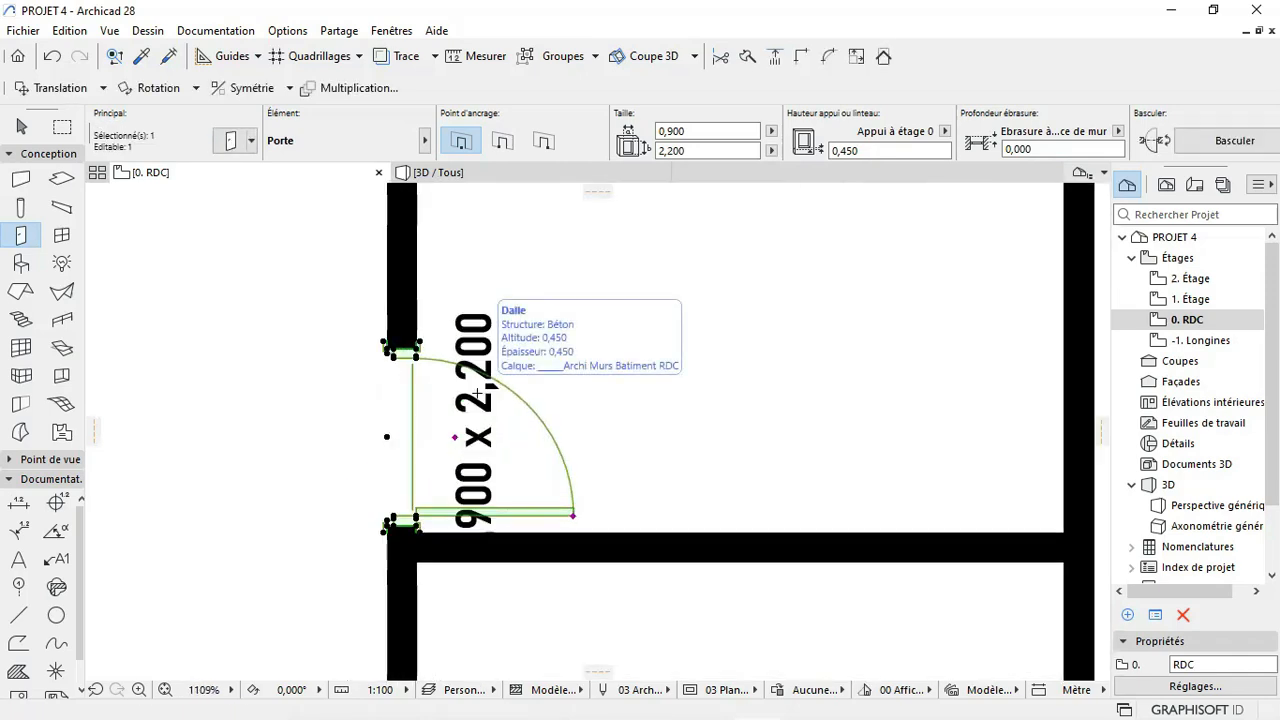
double_click(484, 379)
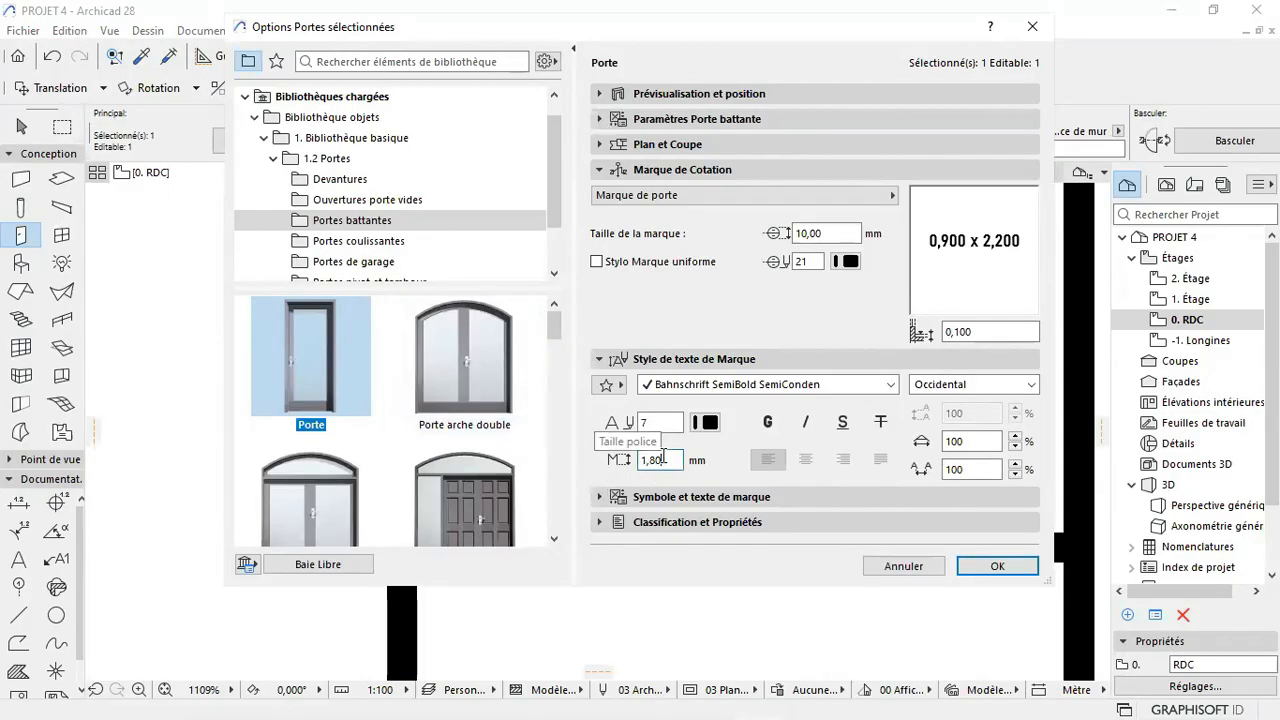
key(BackSpace)
key(BackSpace)
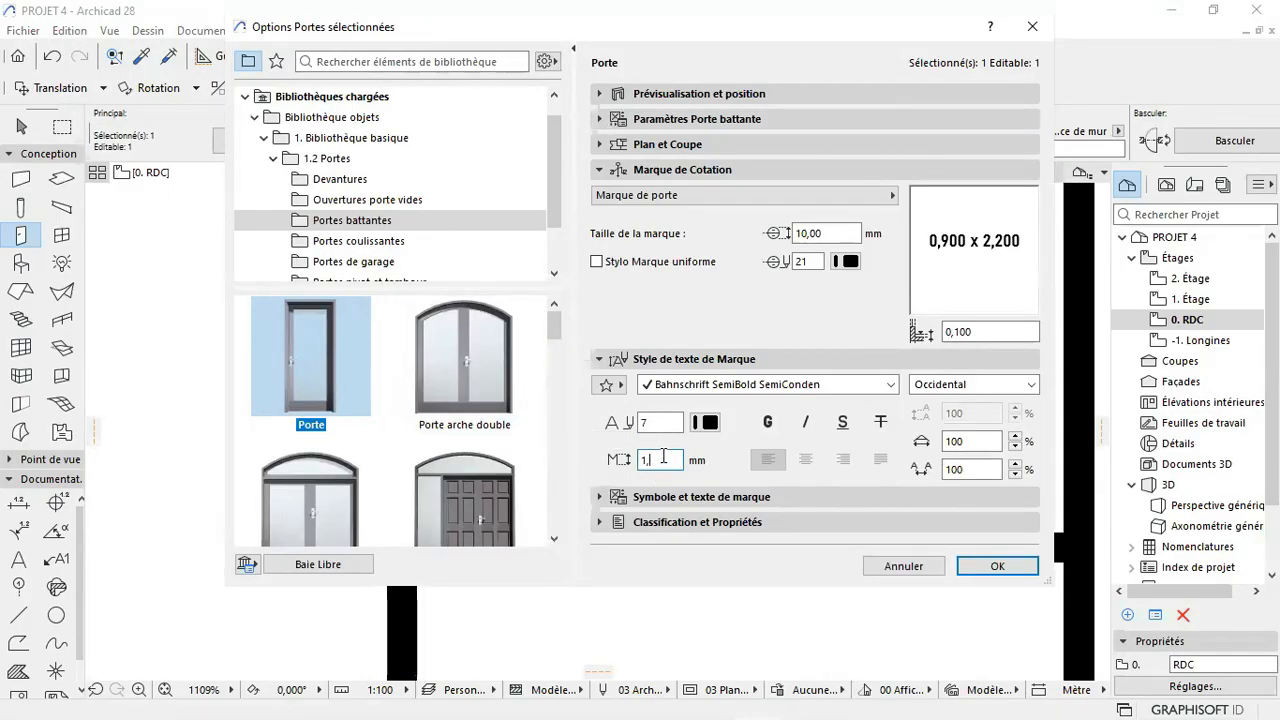
text(005)
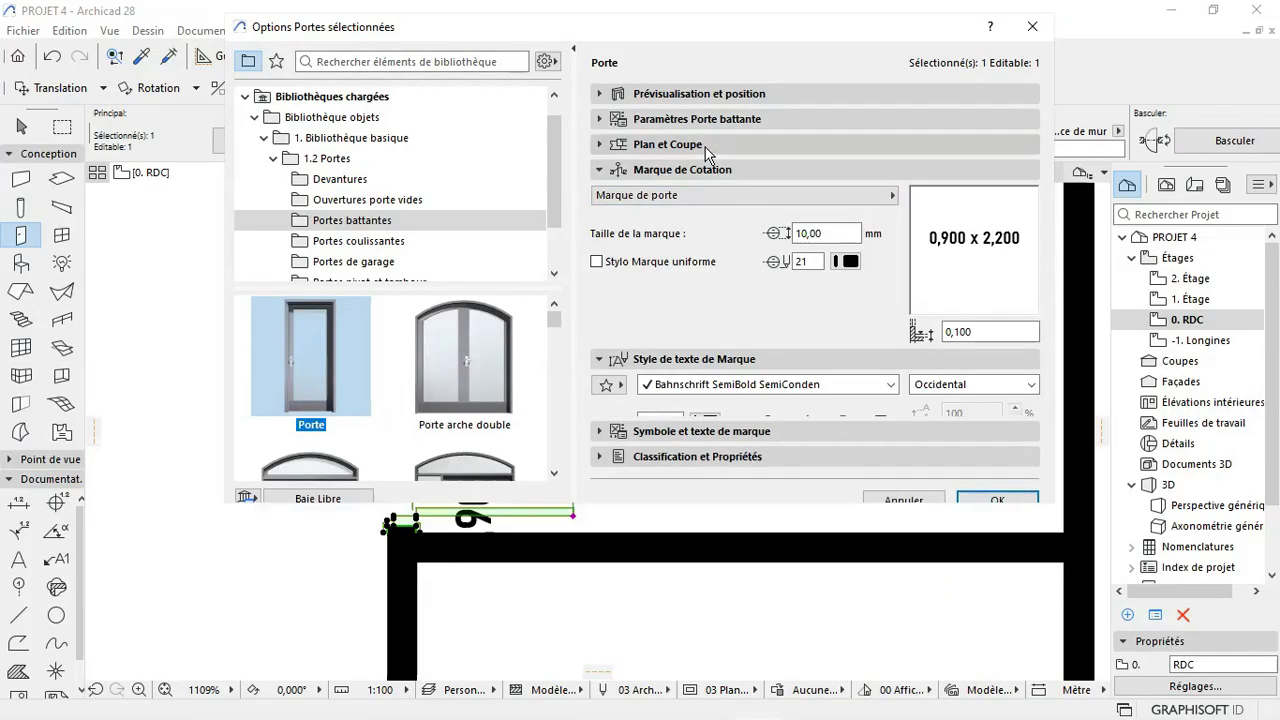
Step: Enable the overrides for the door's symbol line types, object pens and cut-surface attributes, and apply the settings
click(705, 147)
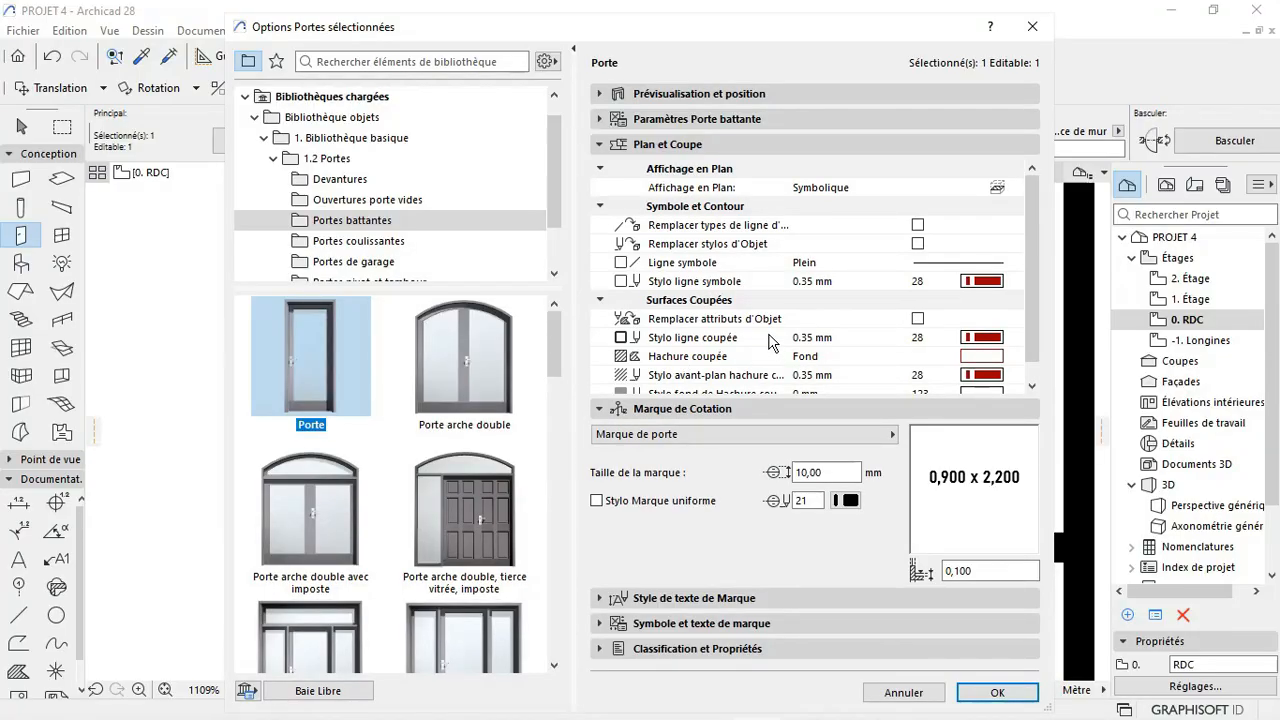
scroll(771, 343, down, 1)
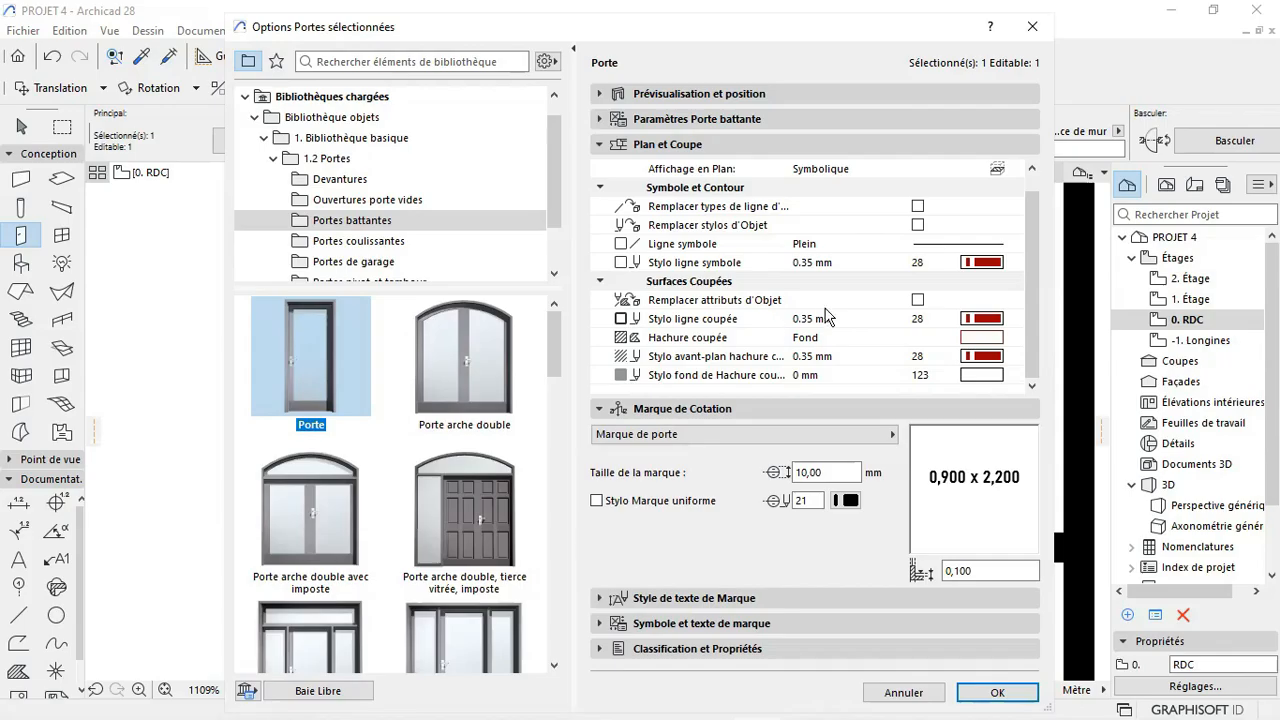
click(918, 300)
click(918, 303)
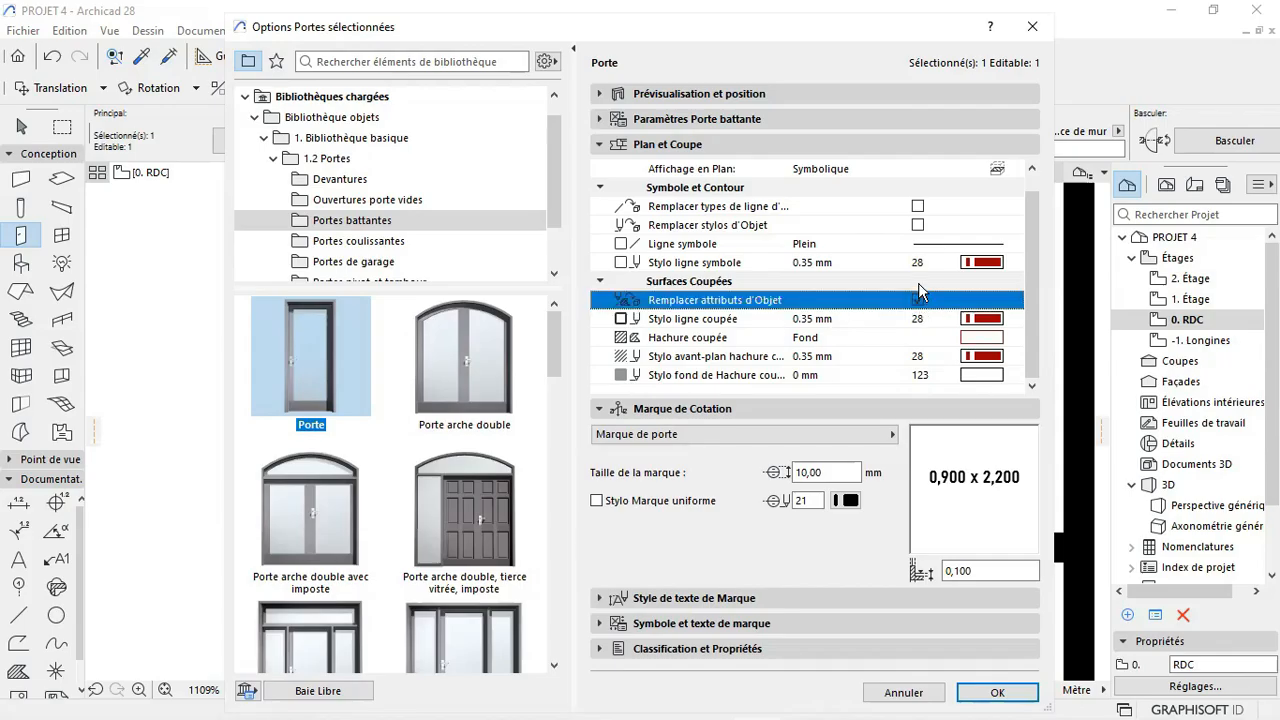
scroll(920, 255, up, 1)
click(918, 229)
click(918, 244)
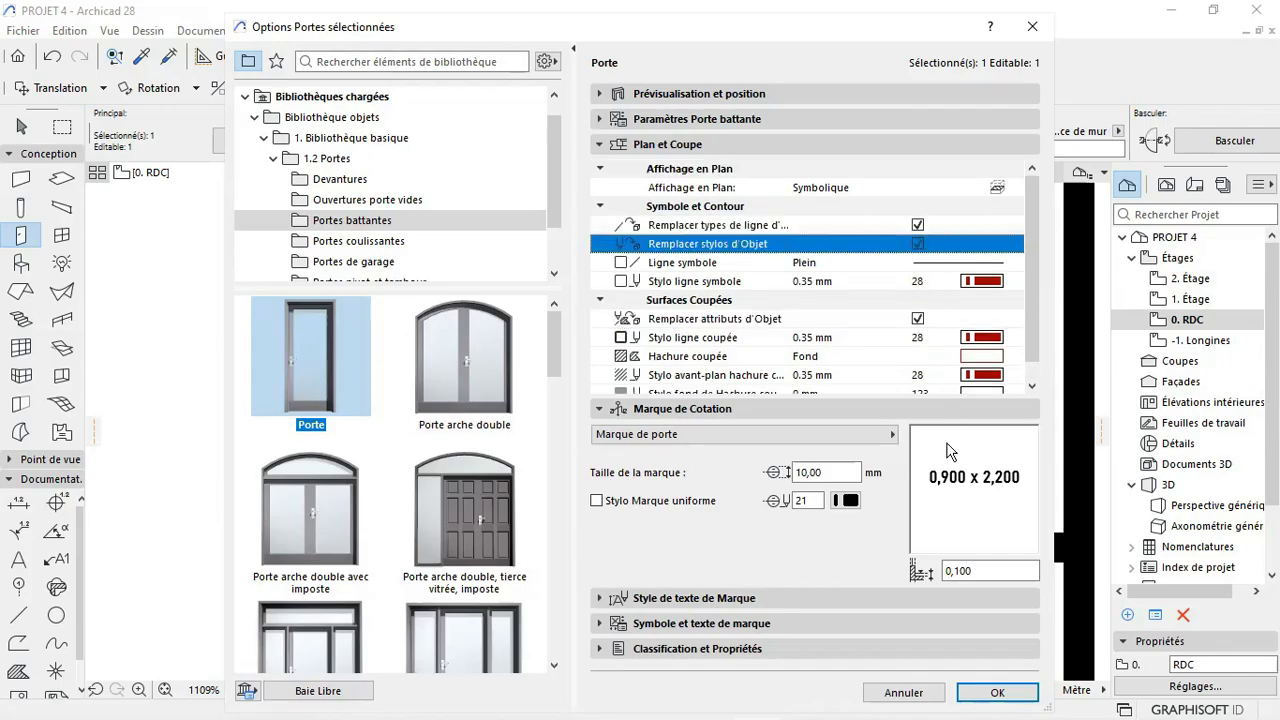
click(997, 692)
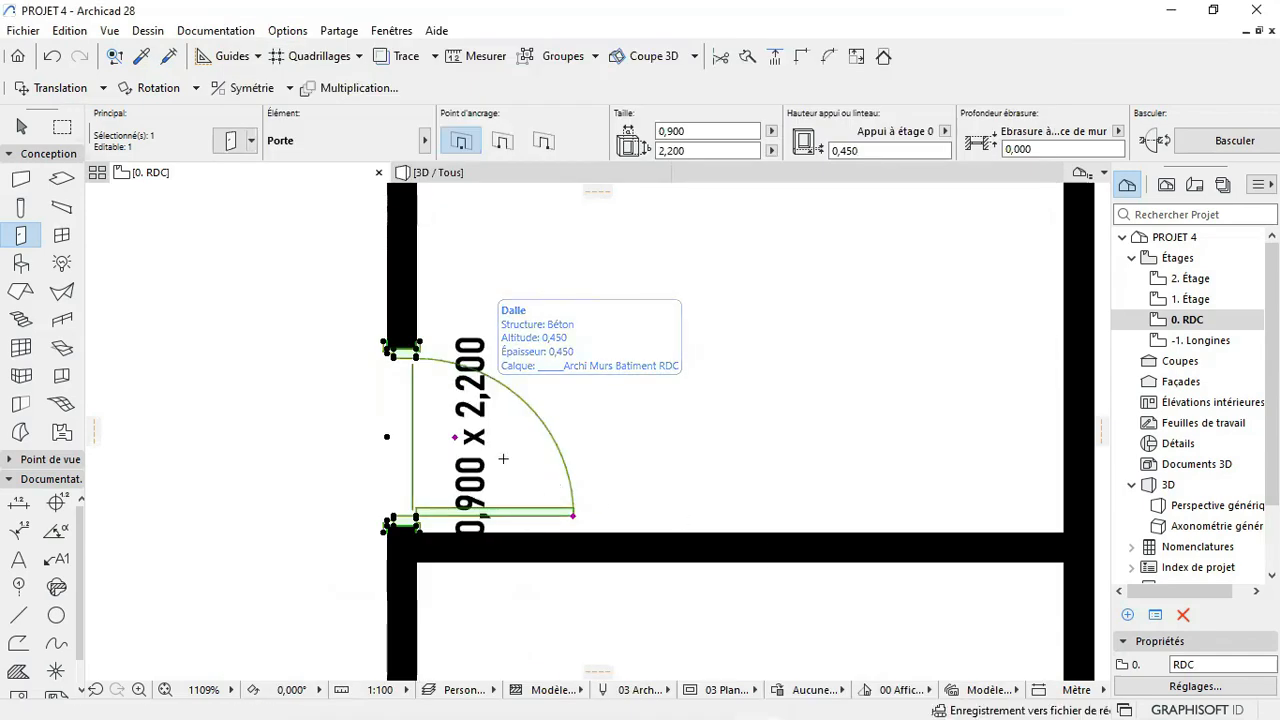
key(Escape)
Step: Try the Marque de cotation basique marker on the door and undo the change
scroll(436, 441, up, 3)
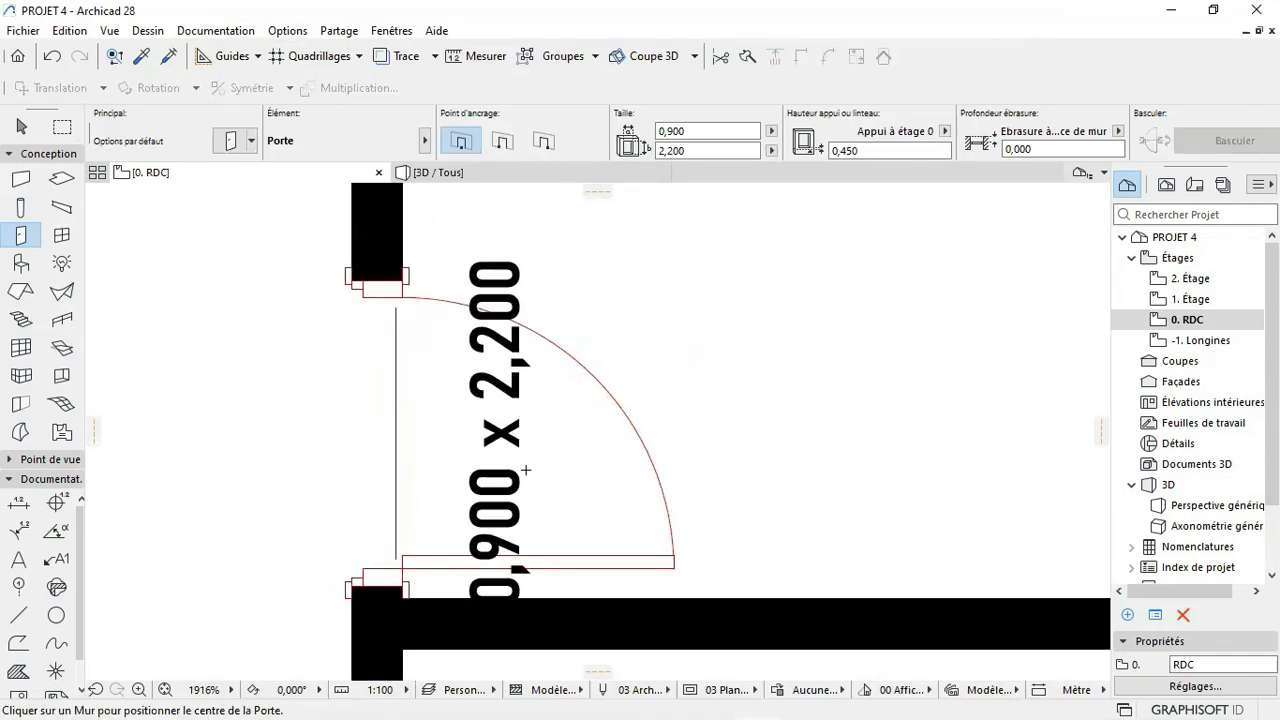
scroll(593, 511, down, 2)
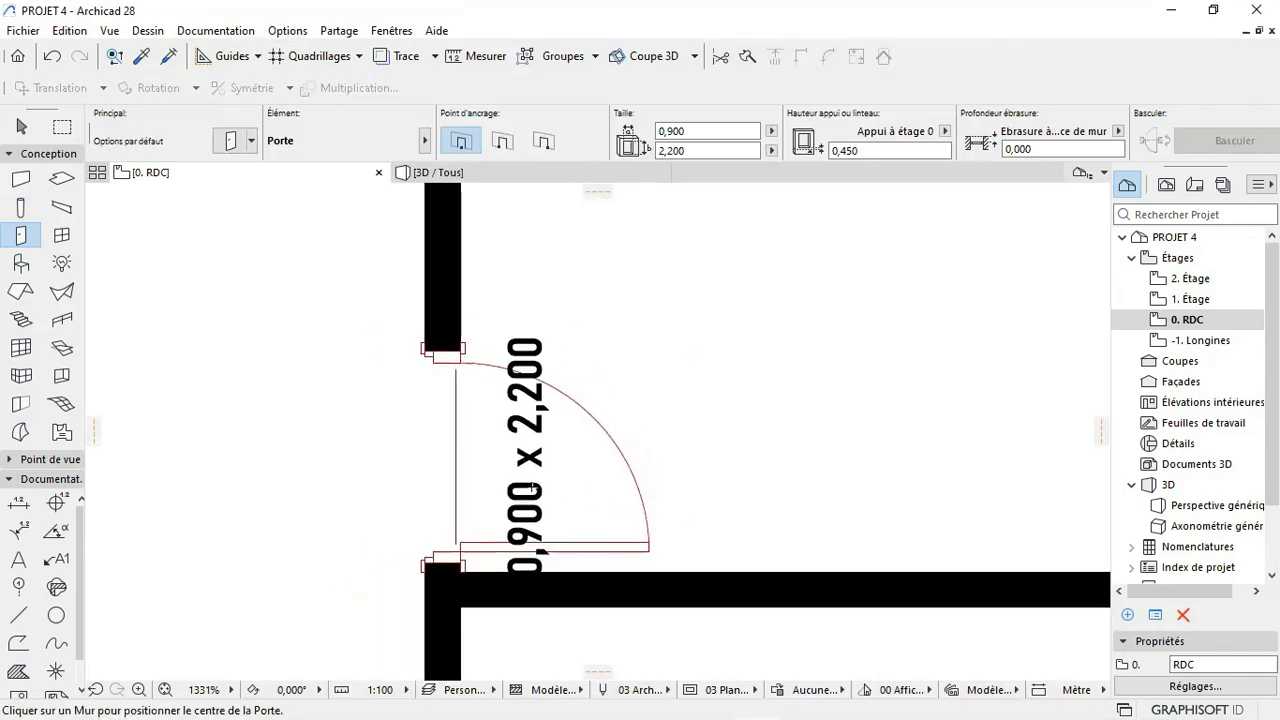
click(457, 459)
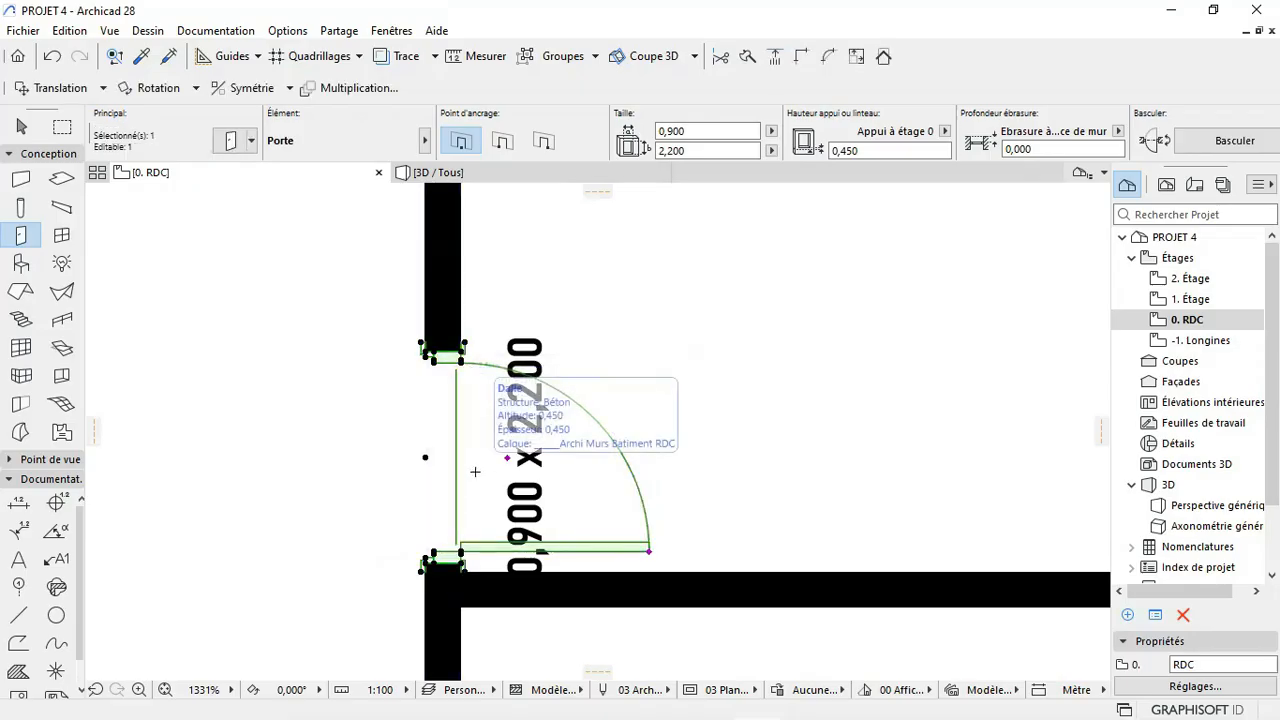
double_click(638, 441)
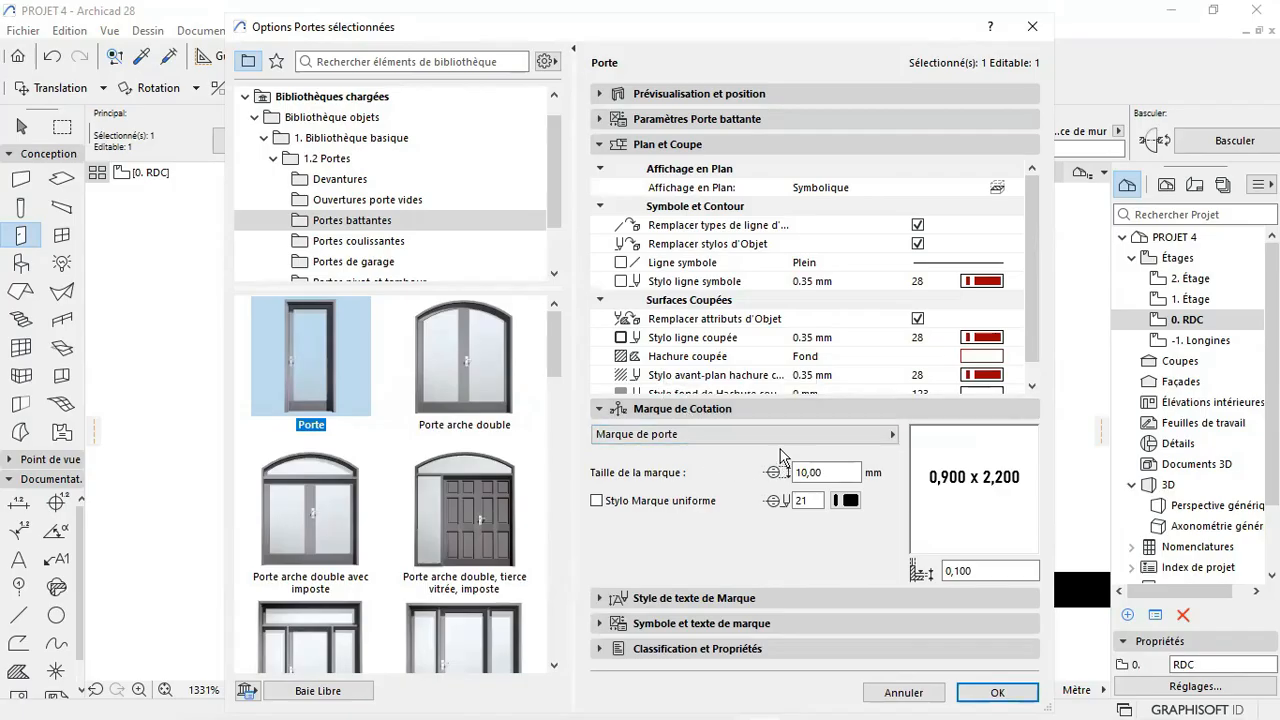
click(725, 438)
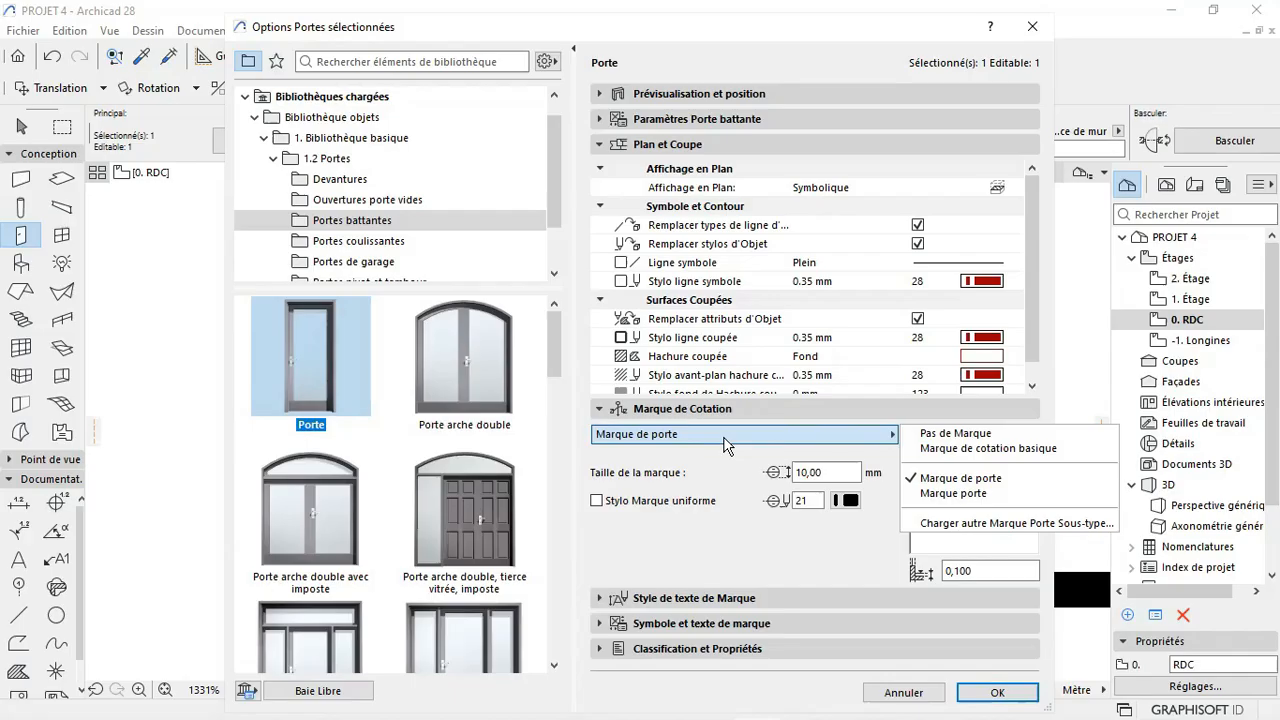
click(962, 448)
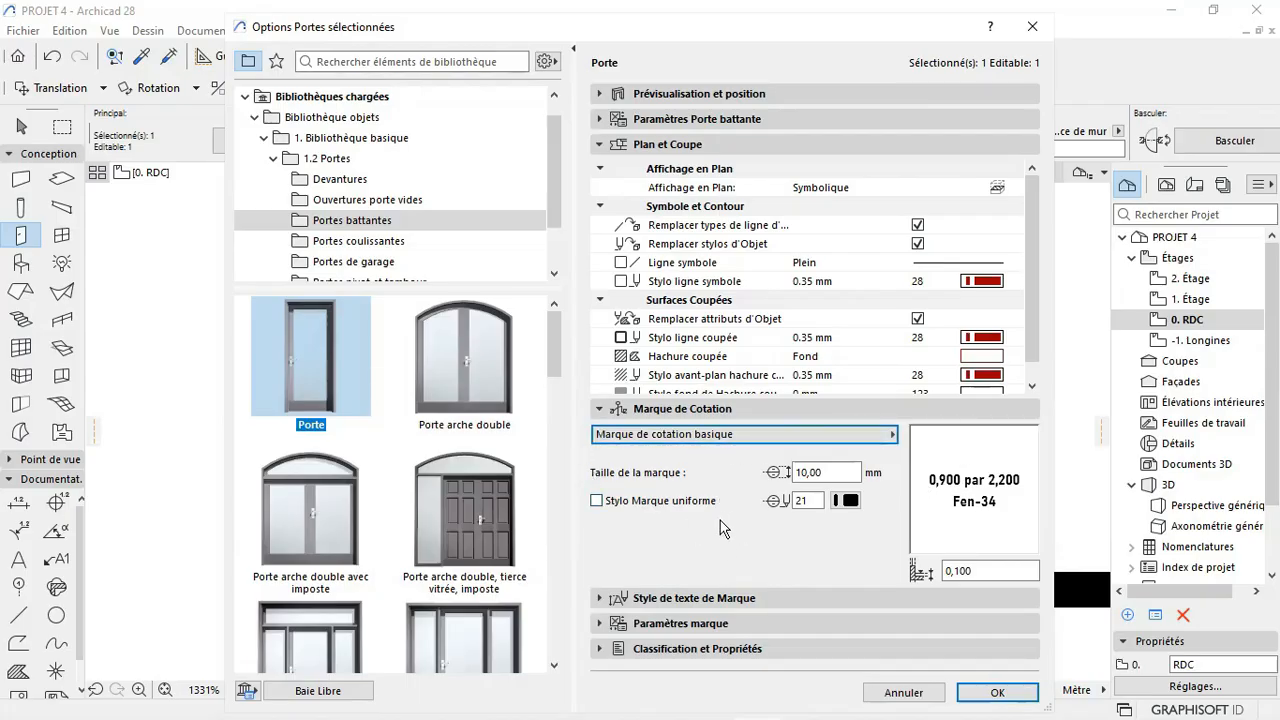
click(702, 623)
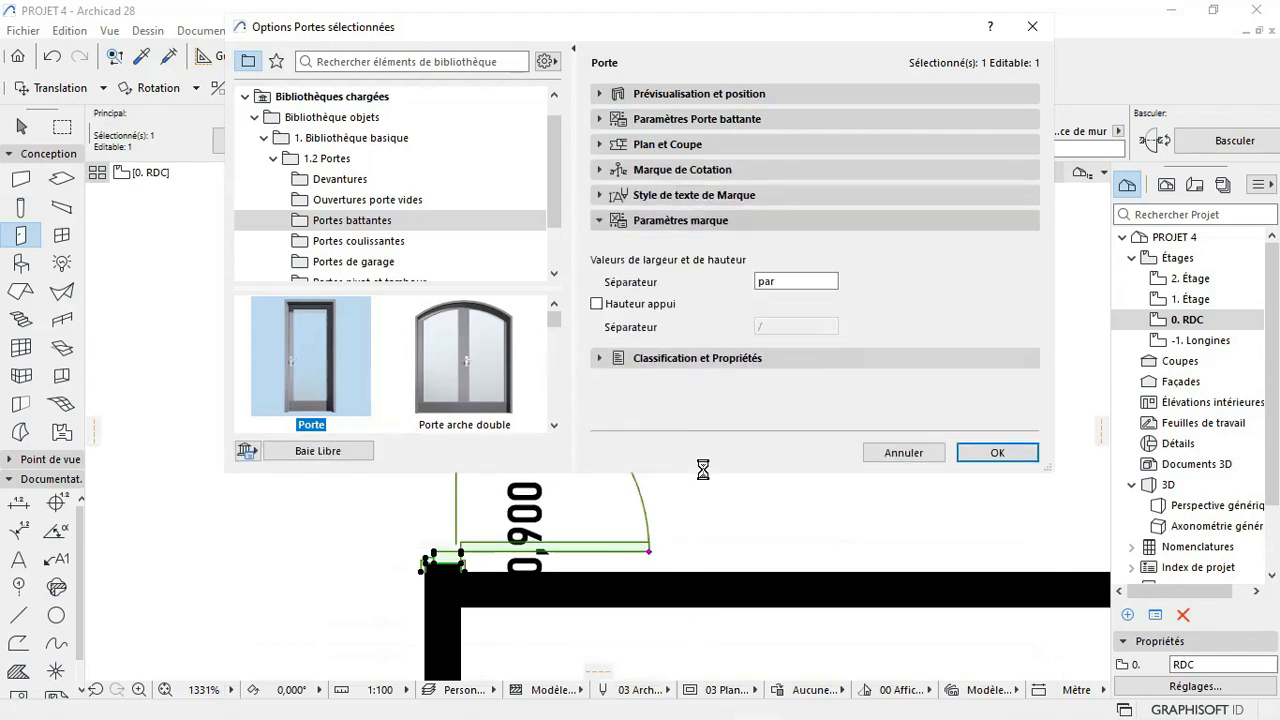
click(721, 197)
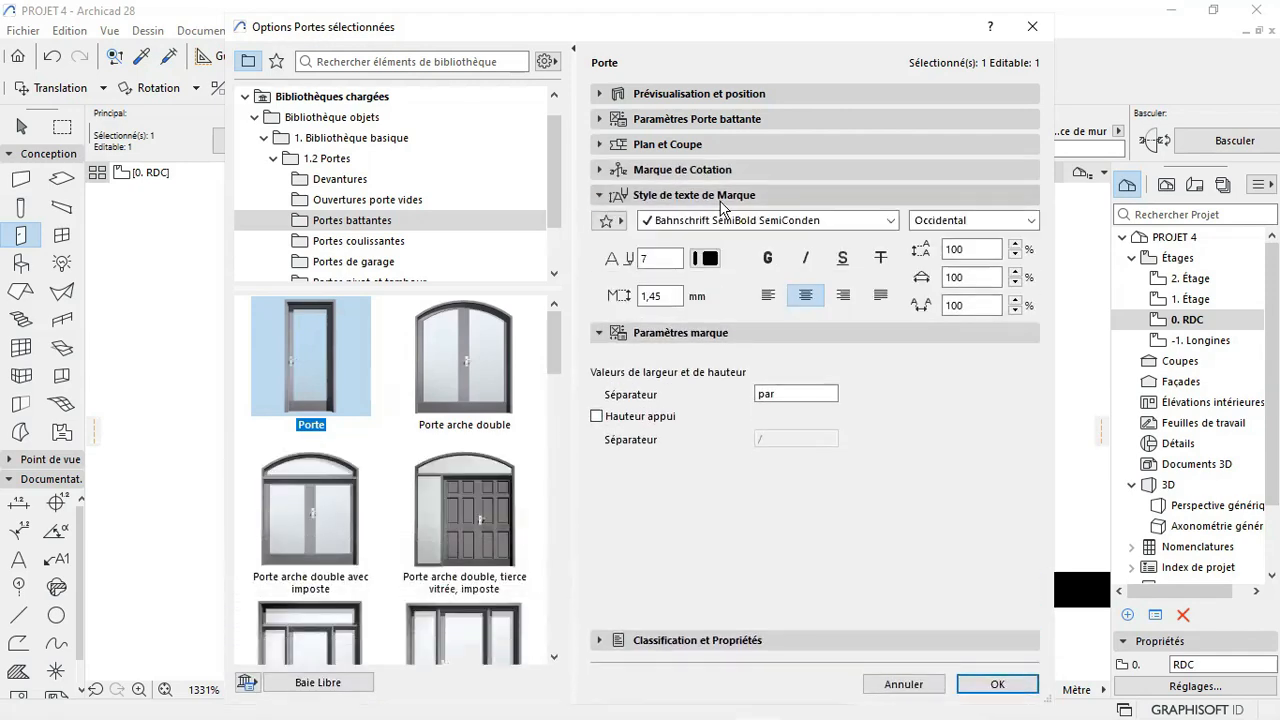
click(997, 684)
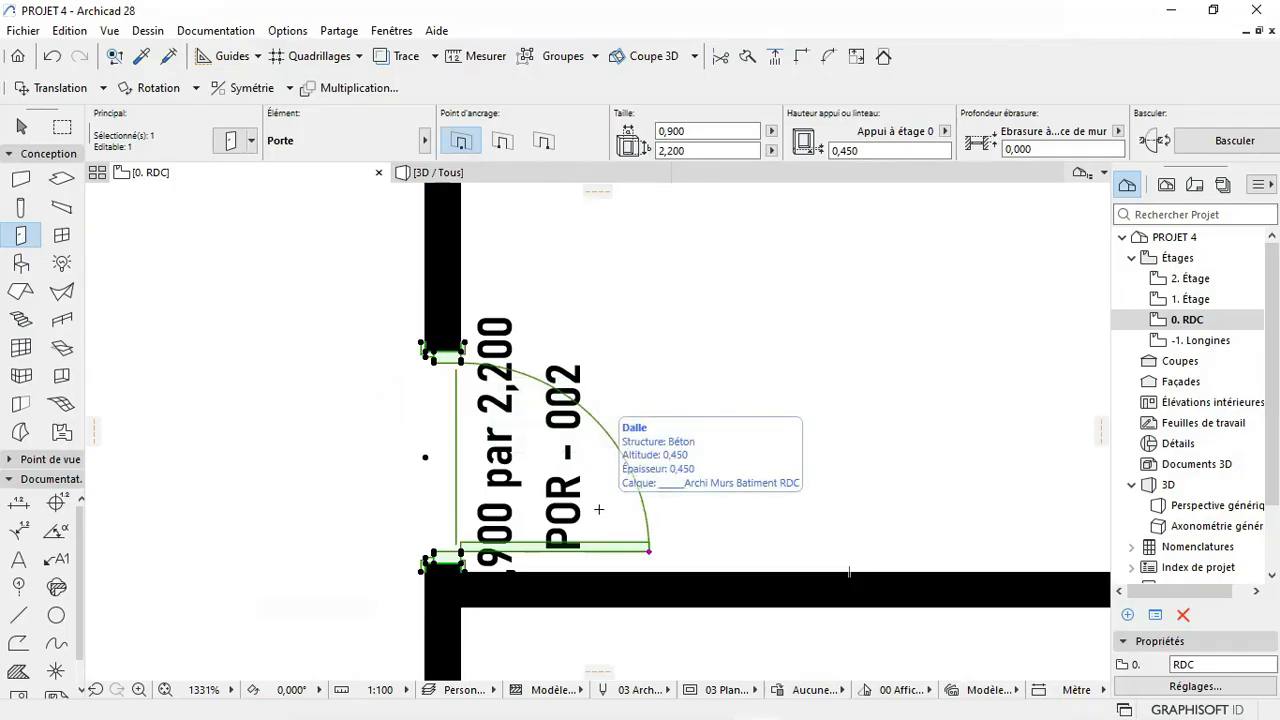
key(ctrl+z)
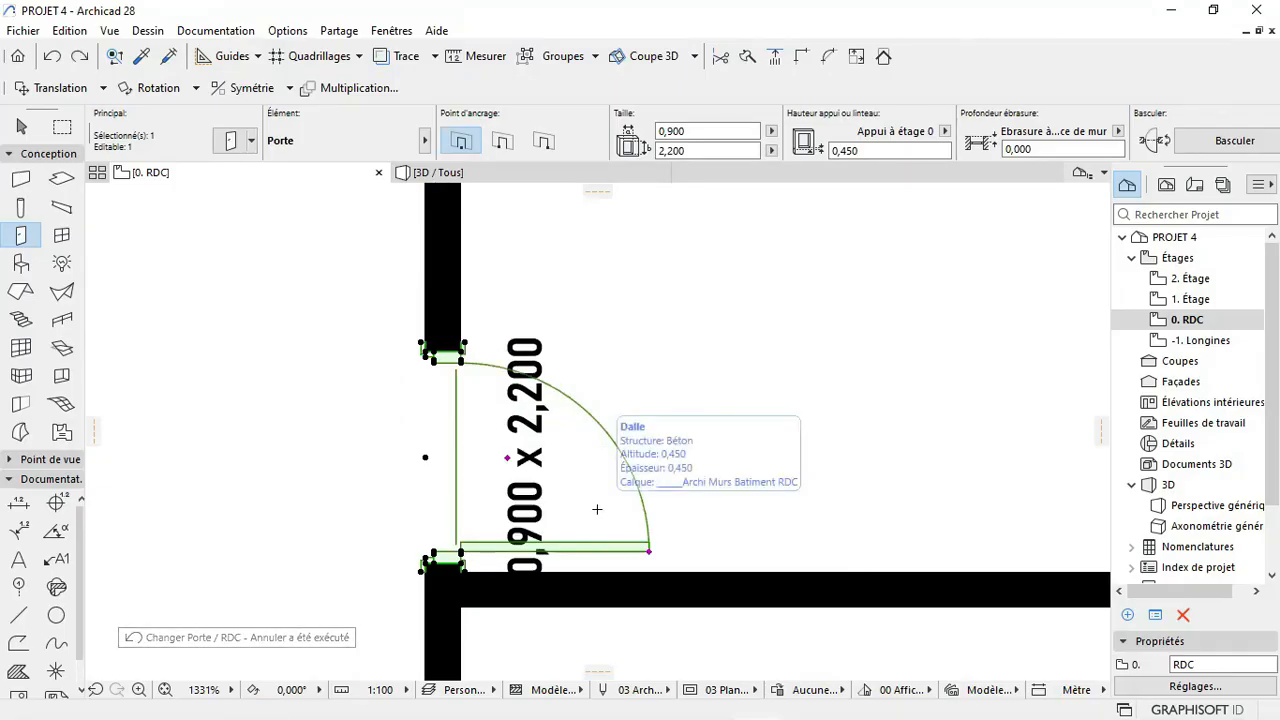
Step: Review the selected door's plan and section attributes and choose Plein as its symbol line type
key(ctrl+t)
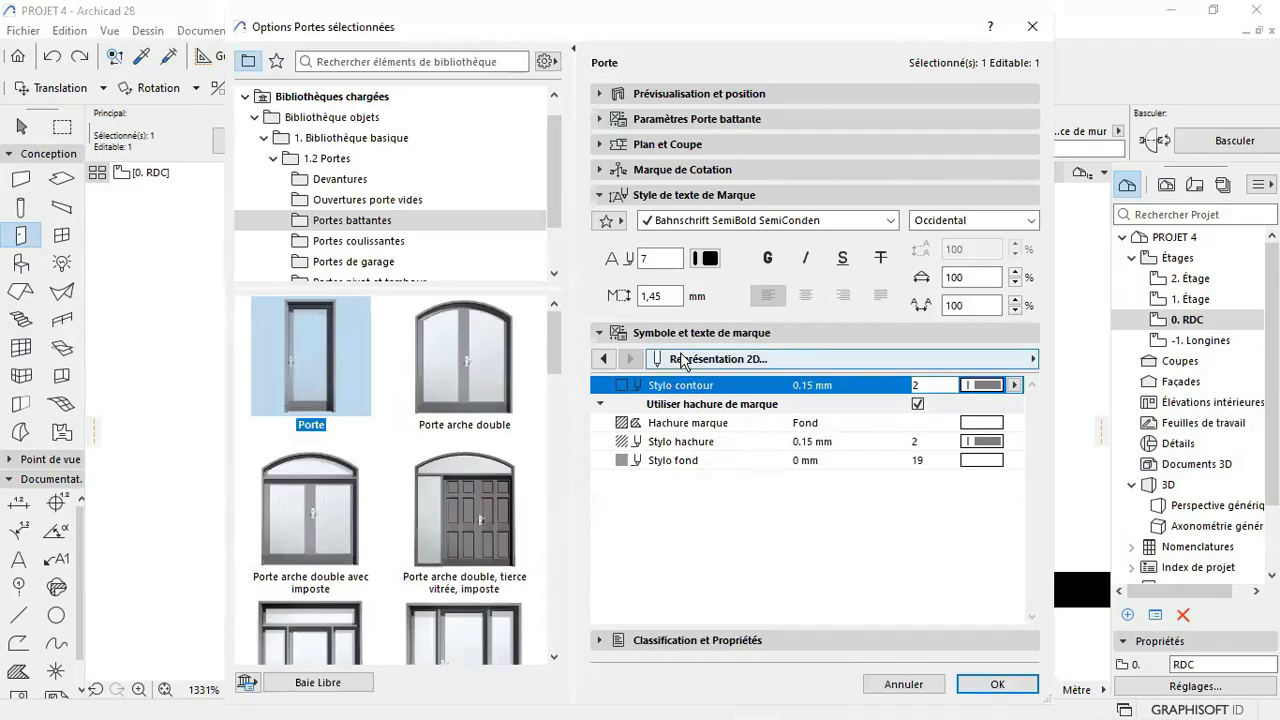
click(657, 145)
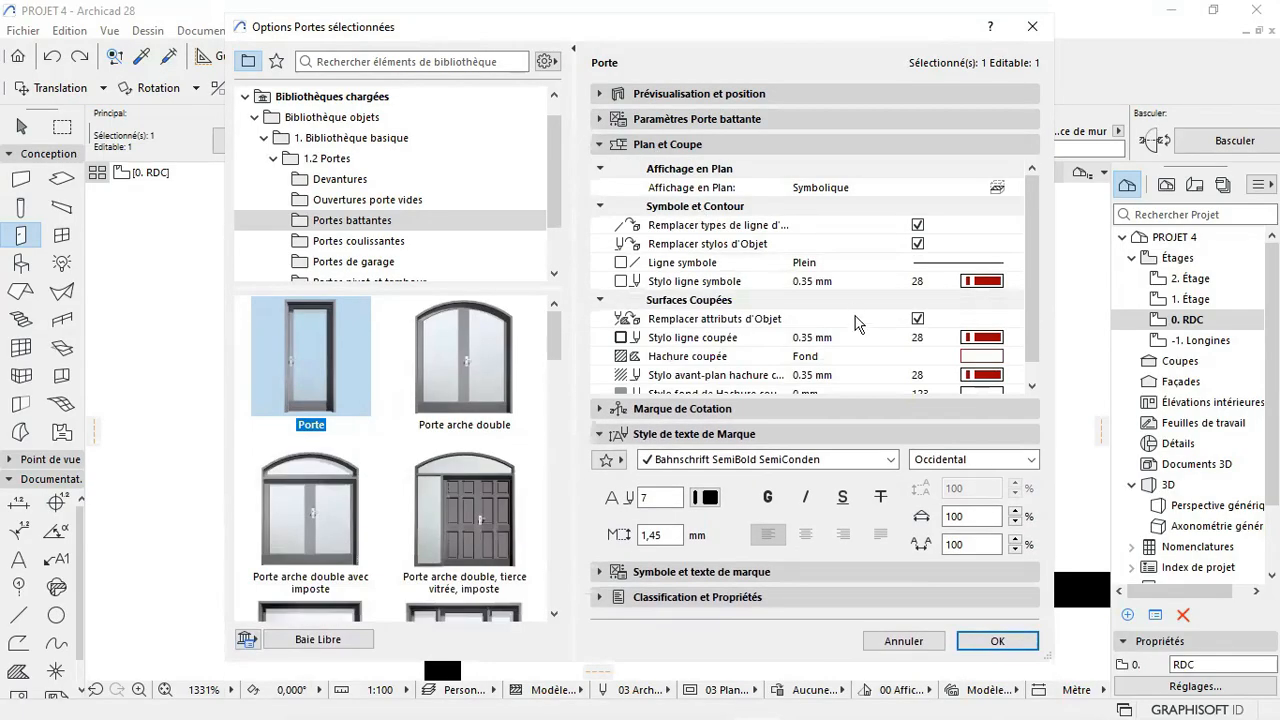
scroll(758, 292, down, 1)
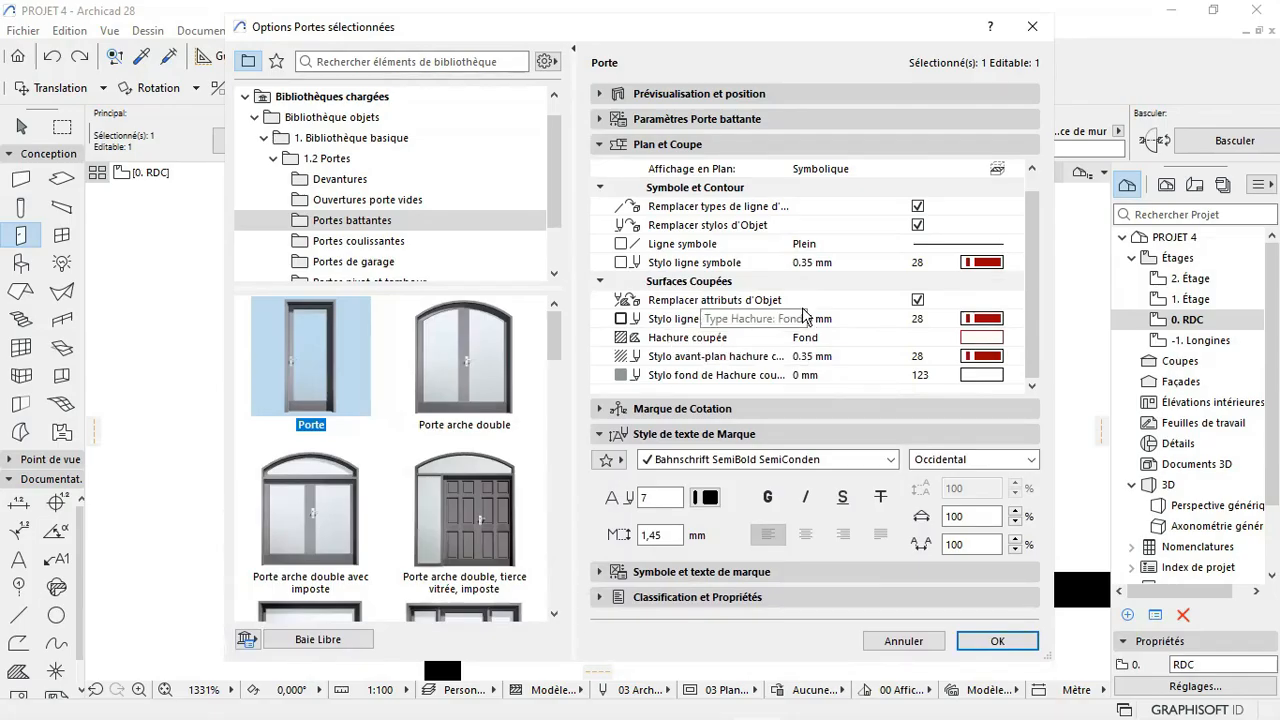
scroll(700, 280, up, 1)
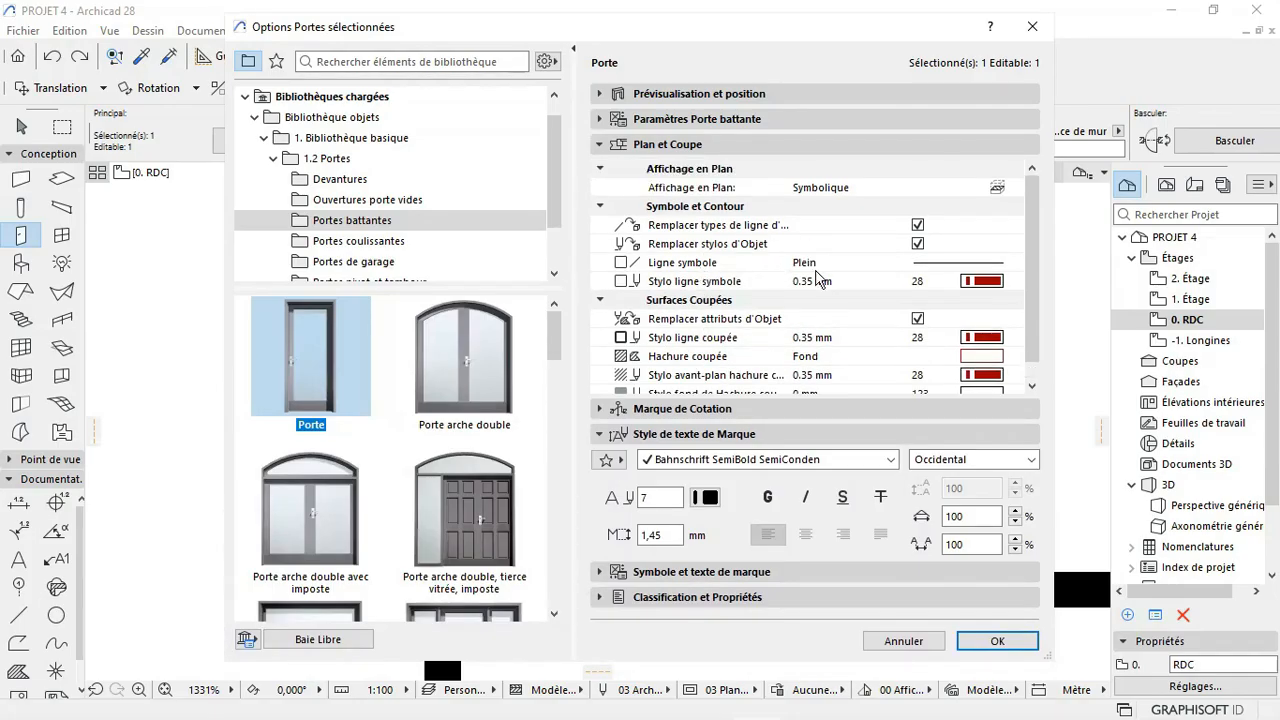
click(937, 260)
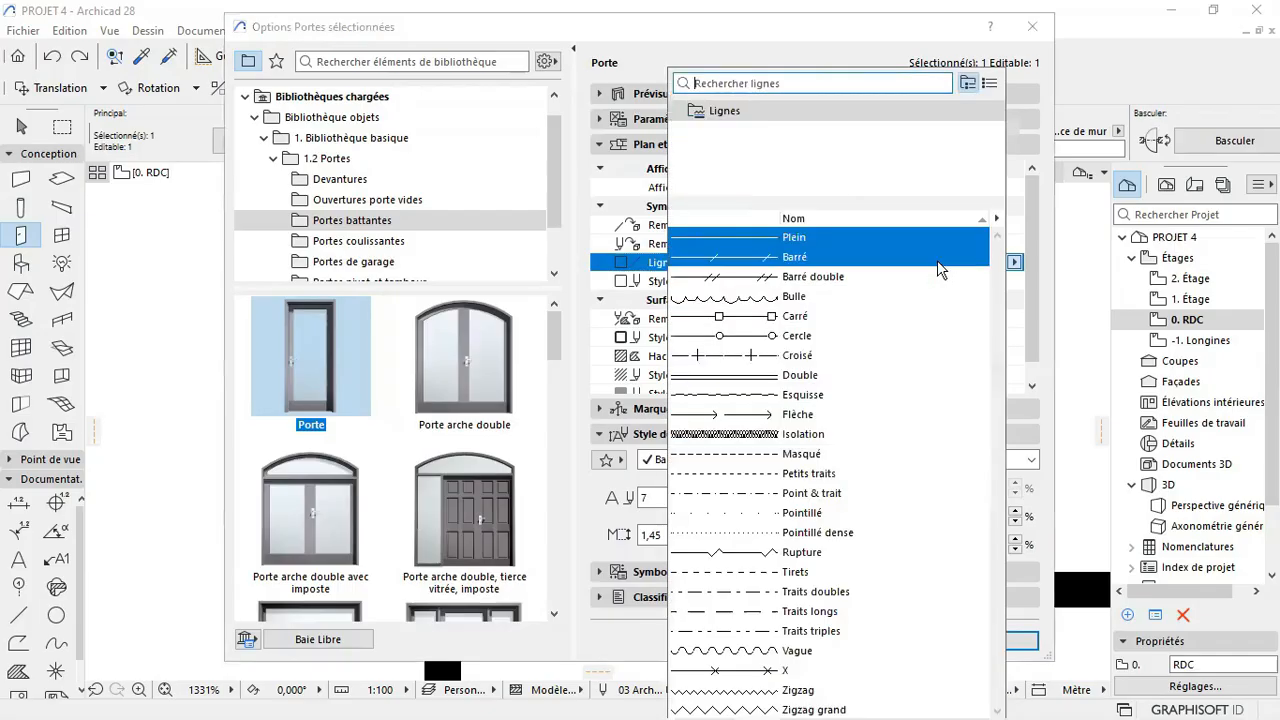
click(866, 237)
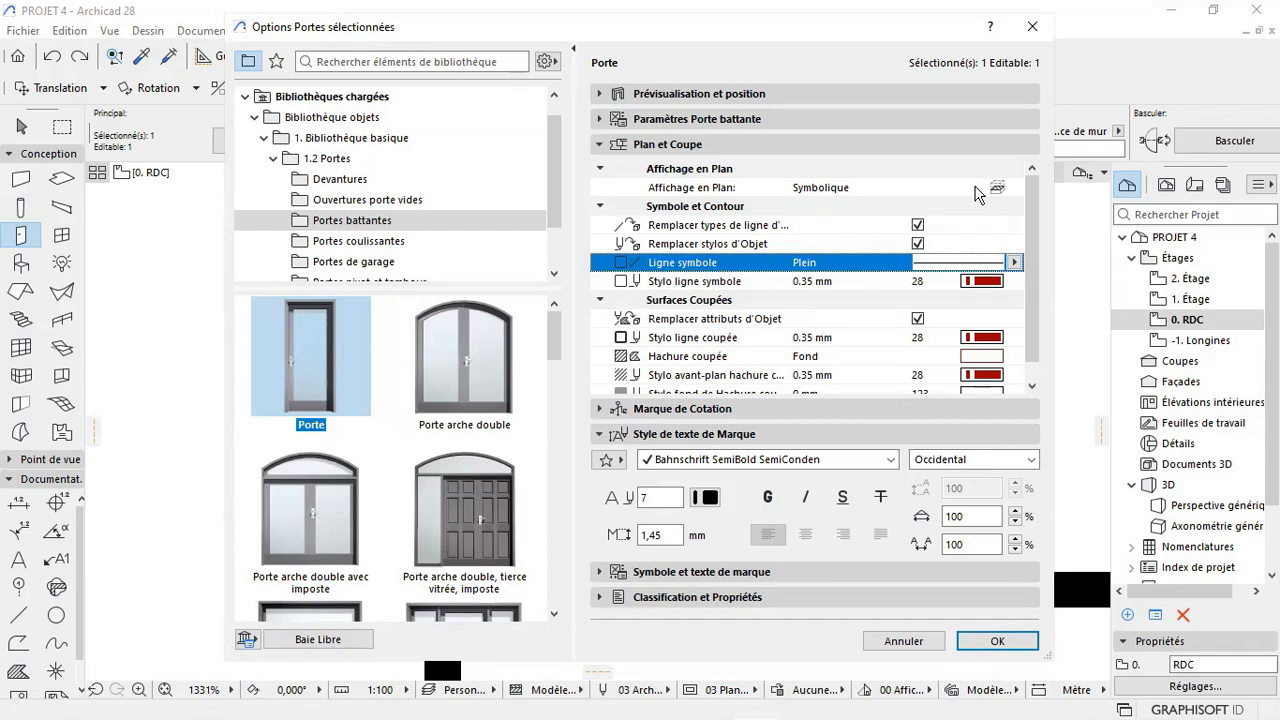
Step: Examine the door marker's geometry, content, text style and 2D representation settings, close the door settings and deselect the door
click(756, 574)
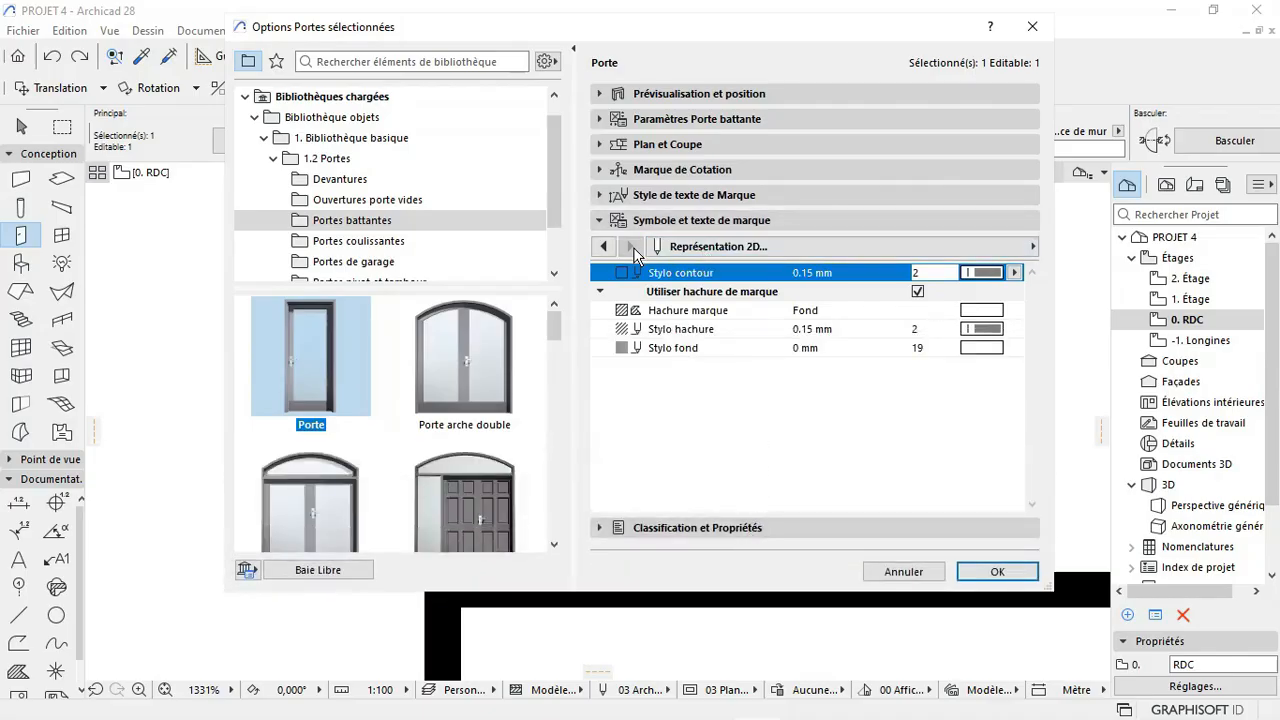
click(697, 247)
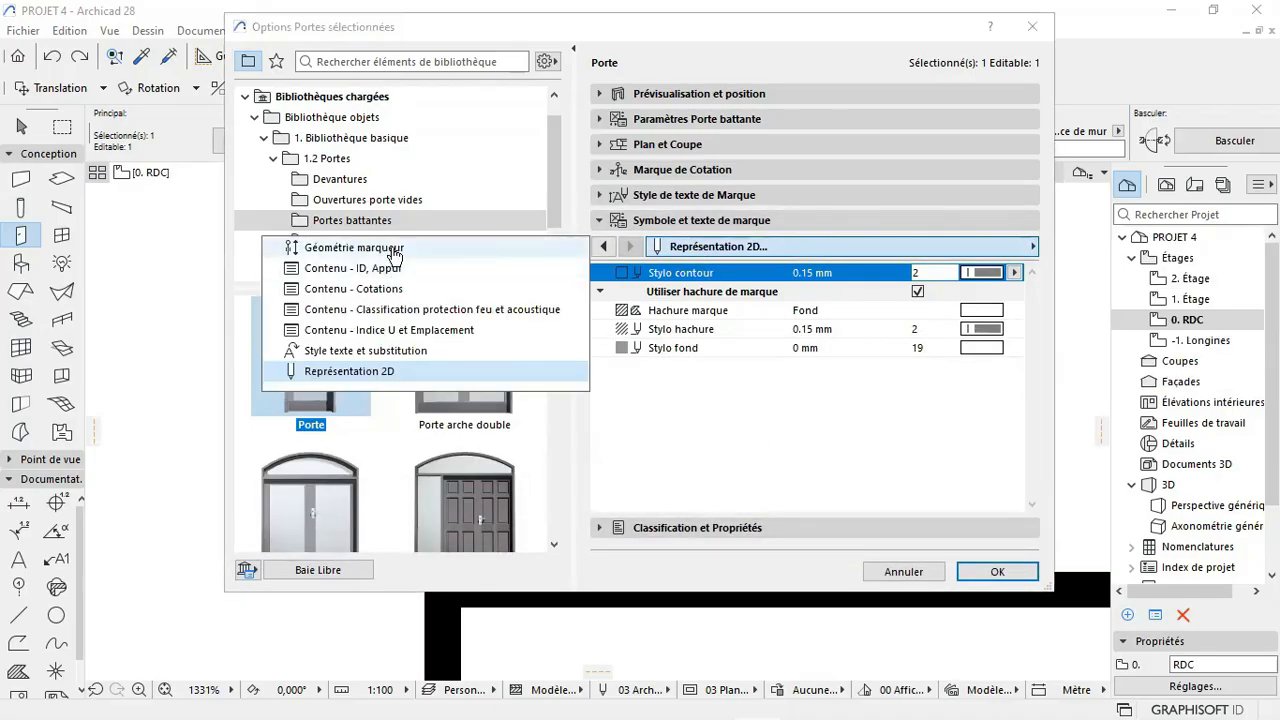
click(380, 247)
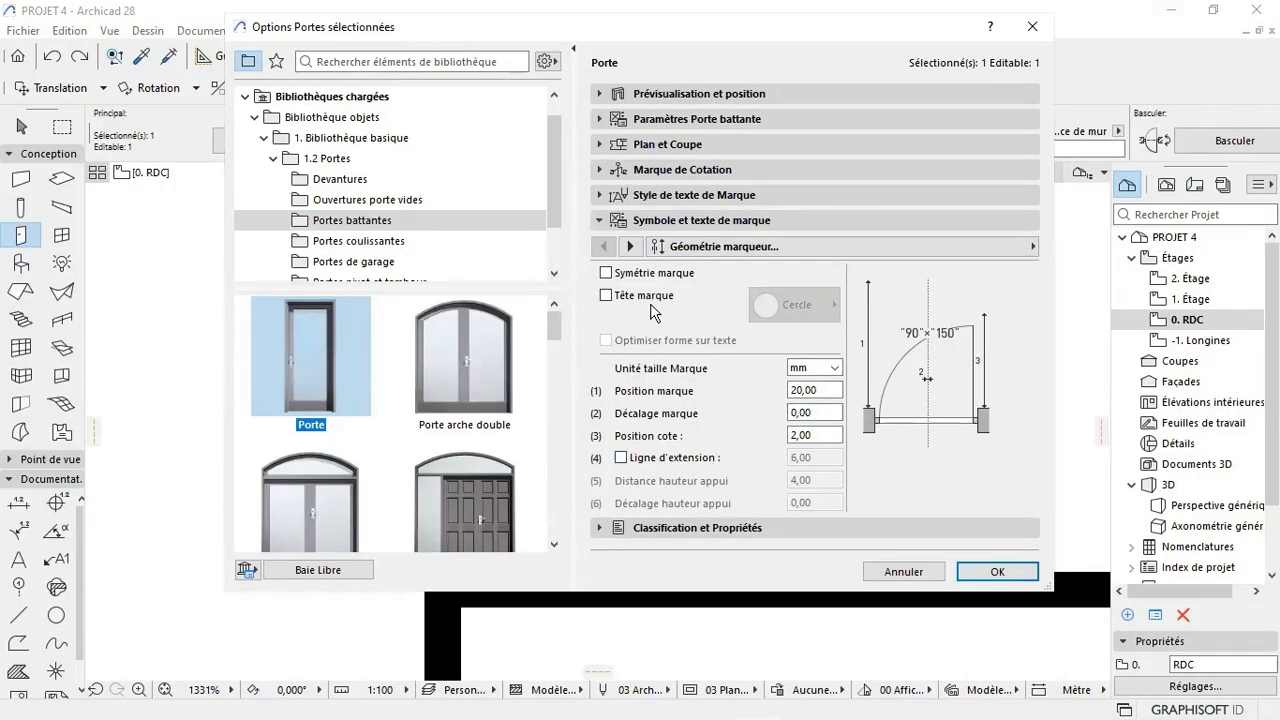
click(631, 247)
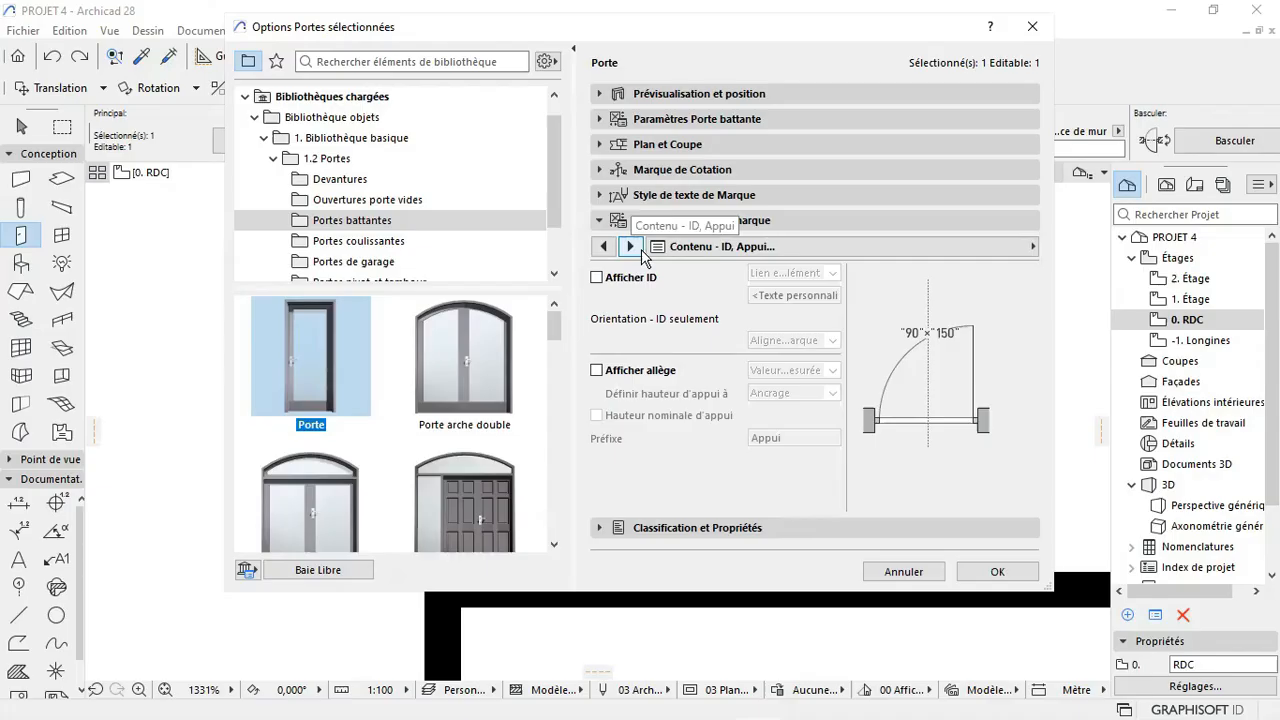
click(640, 250)
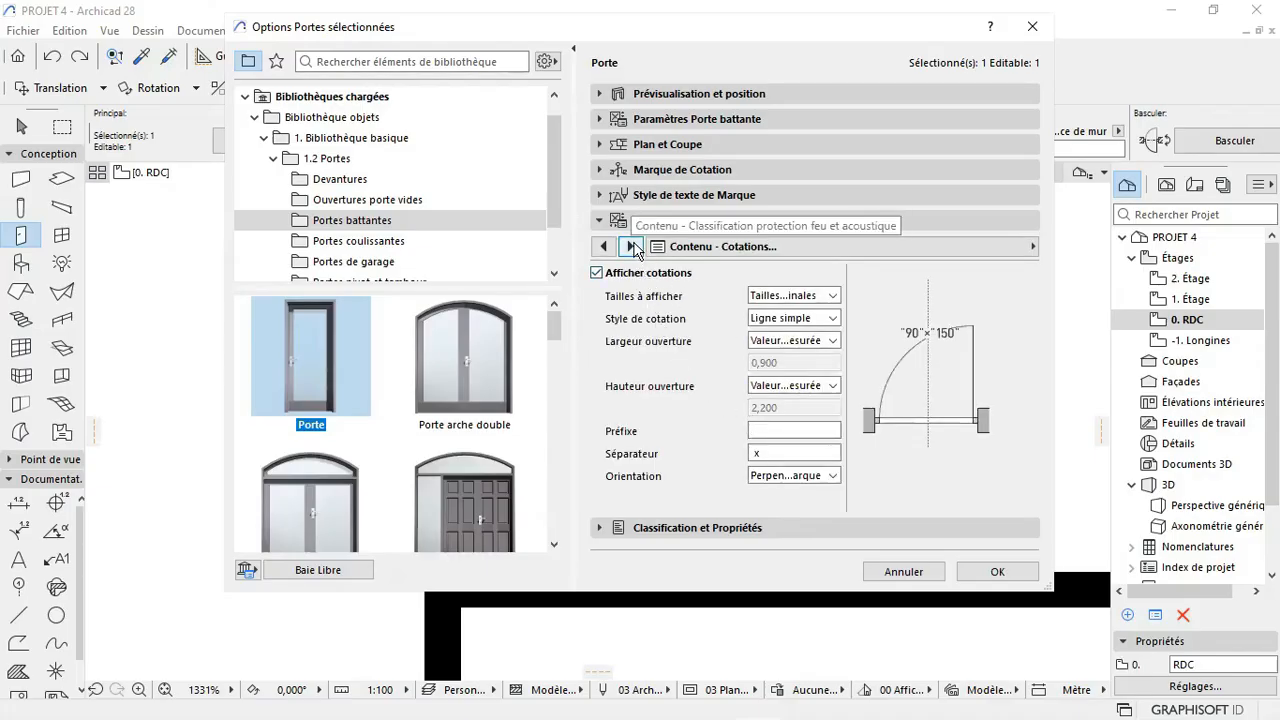
click(632, 247)
click(632, 247)
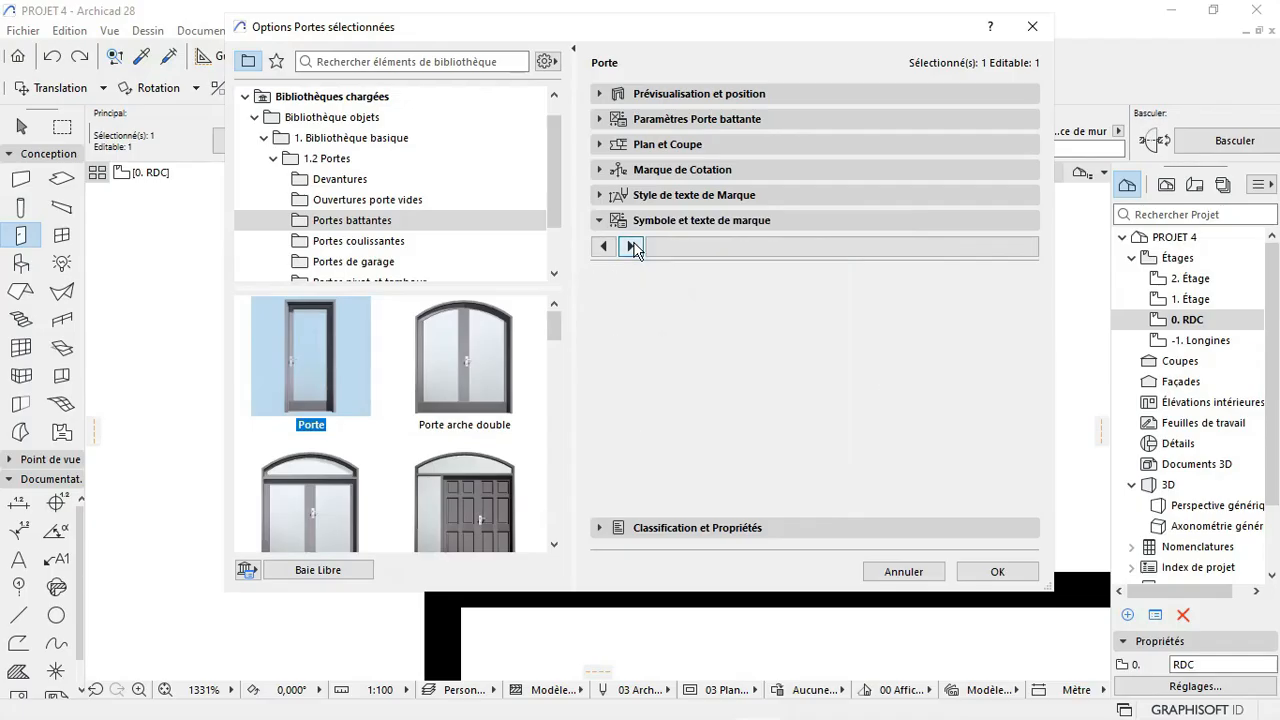
click(632, 247)
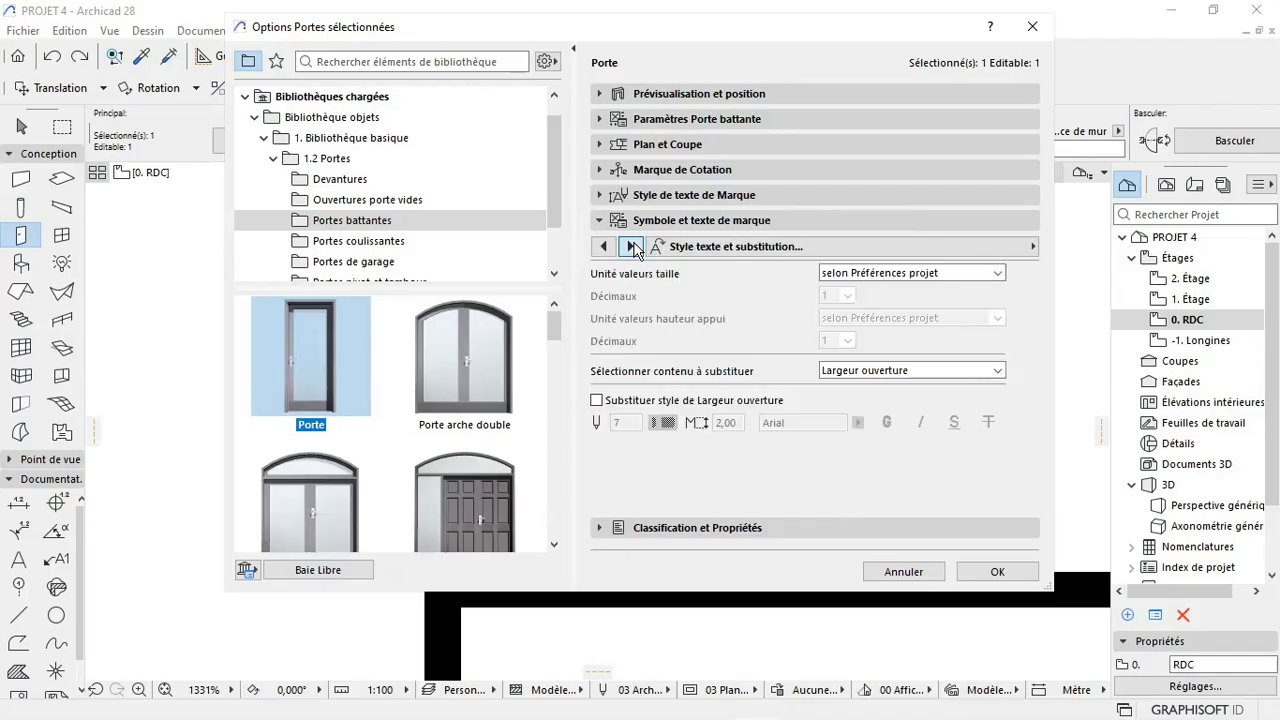
click(632, 247)
click(603, 246)
click(867, 372)
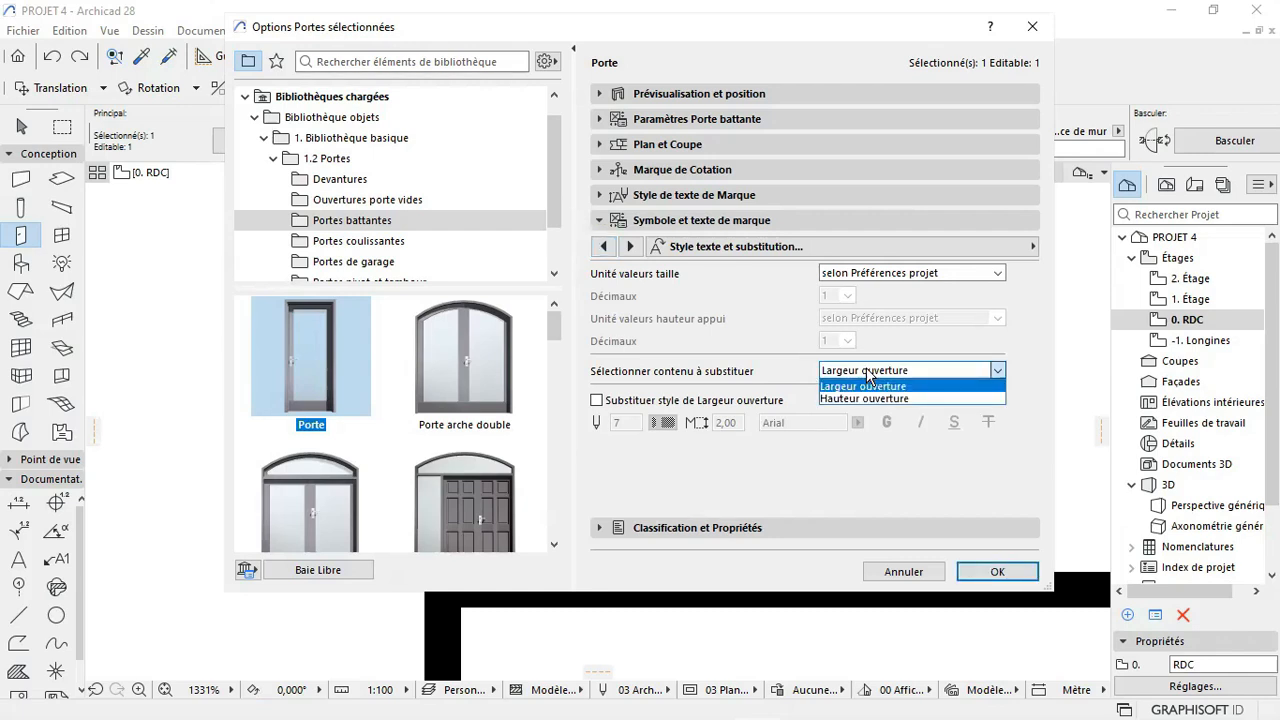
click(867, 373)
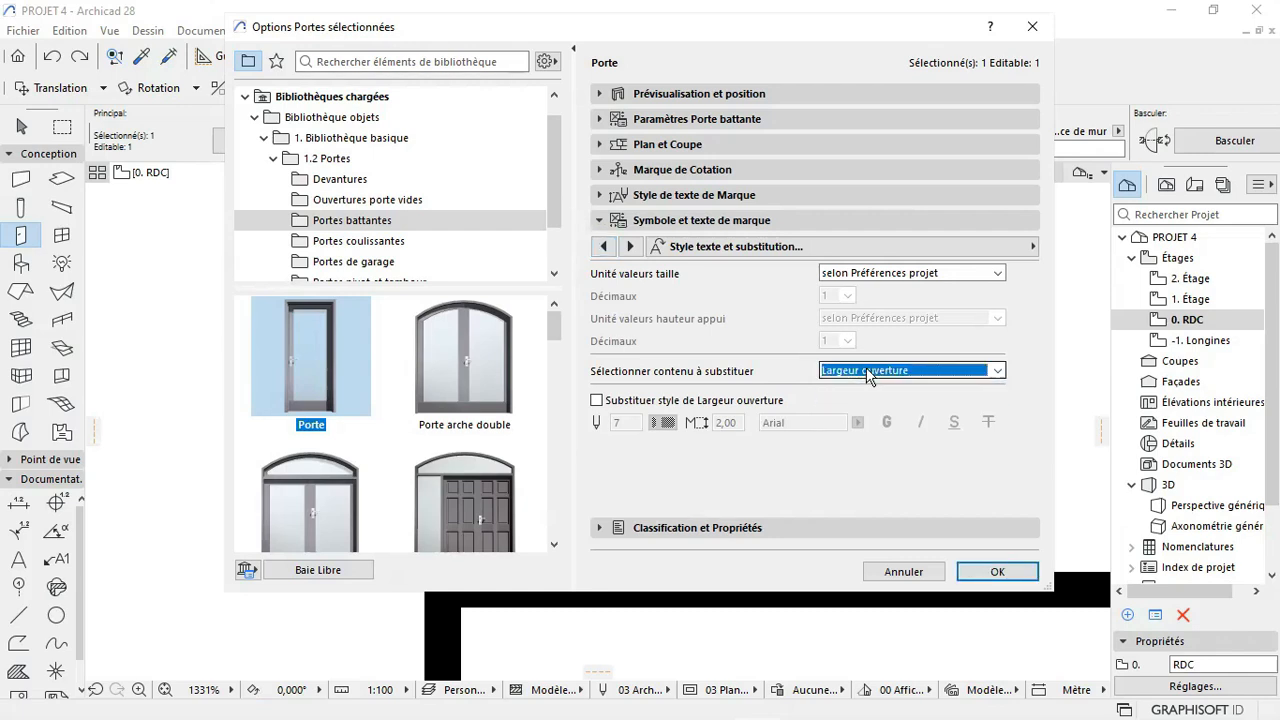
click(631, 247)
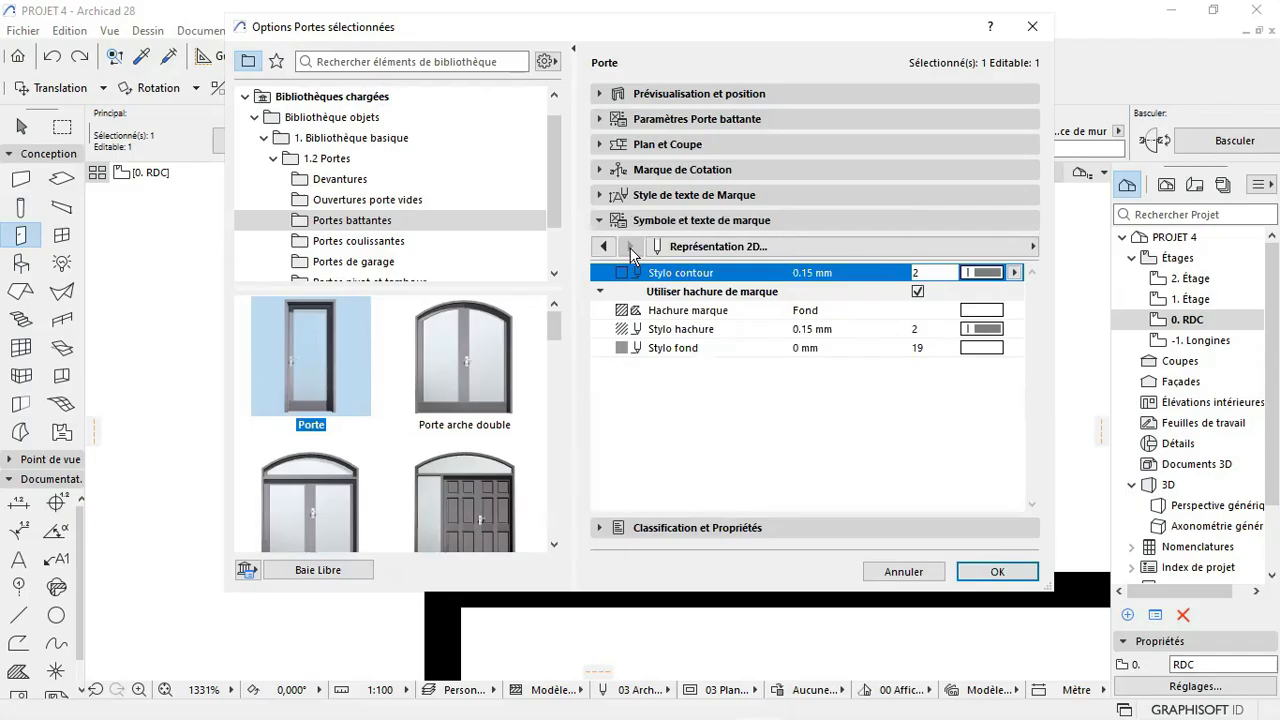
click(998, 571)
key(Escape)
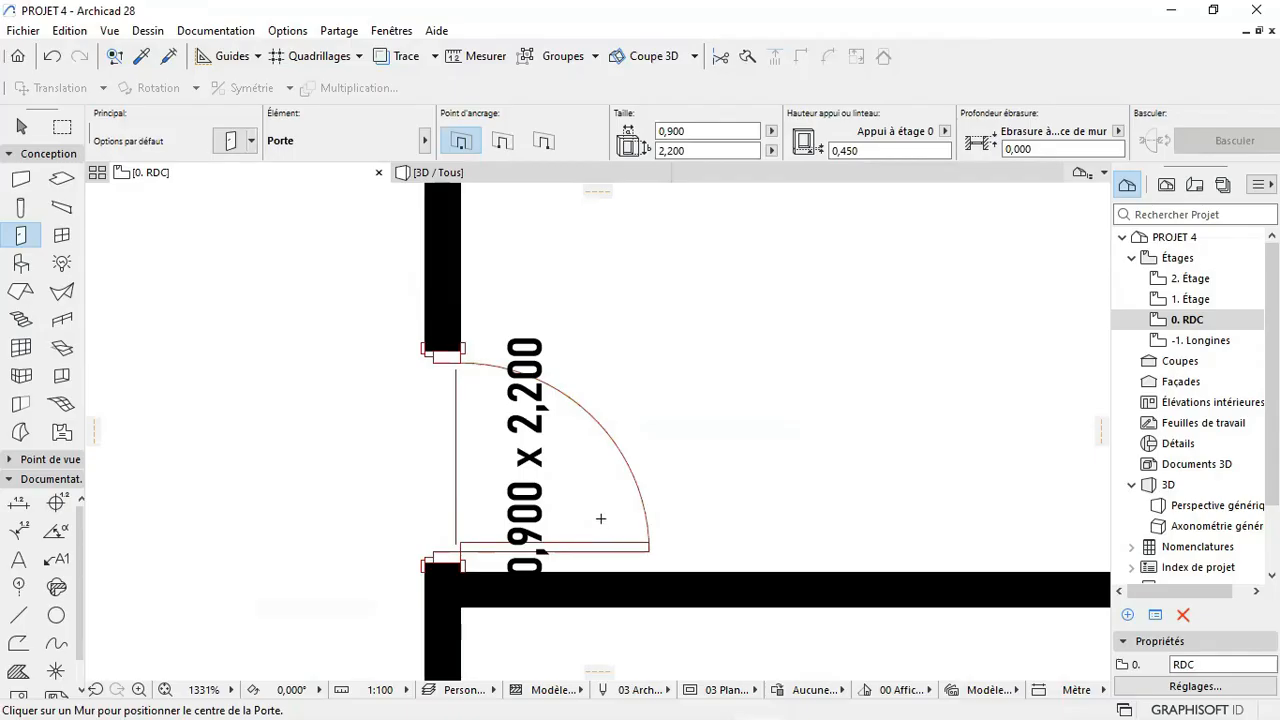
Step: Set the placed door's marker text height to 1.00 mm and apply the settings
scroll(603, 530, down, 1)
shift+click(641, 548)
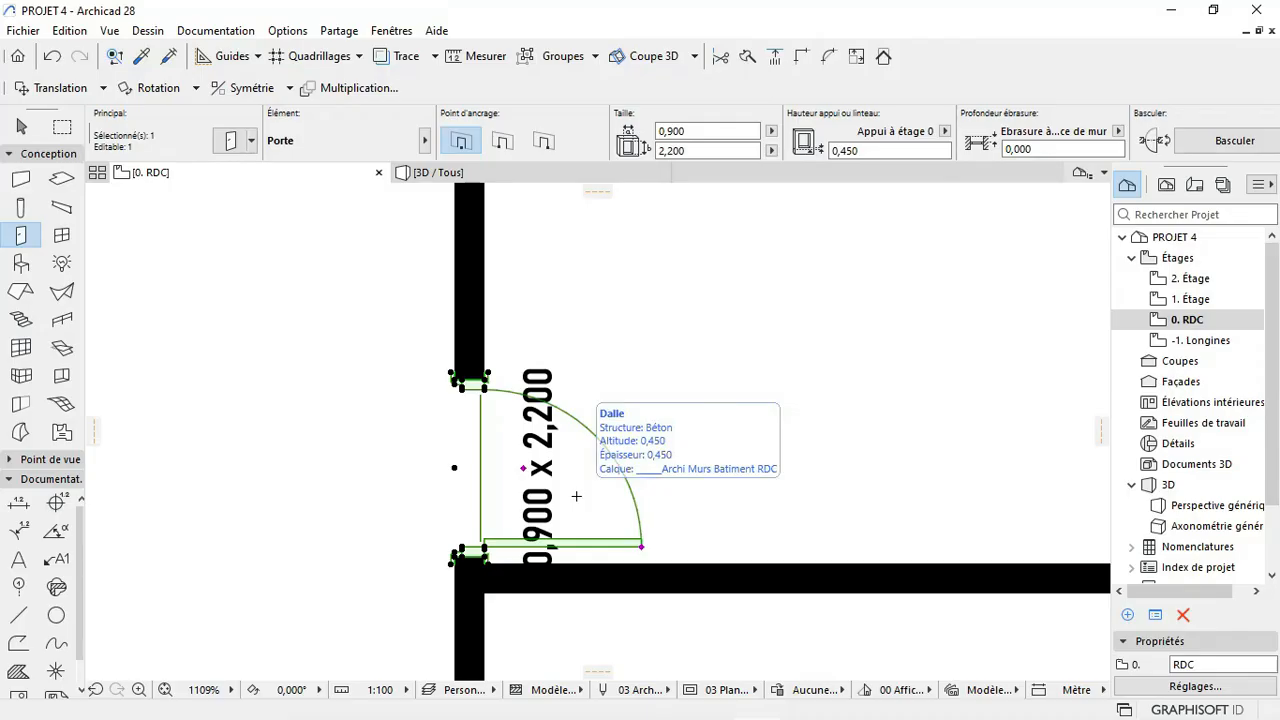
key(ctrl+t)
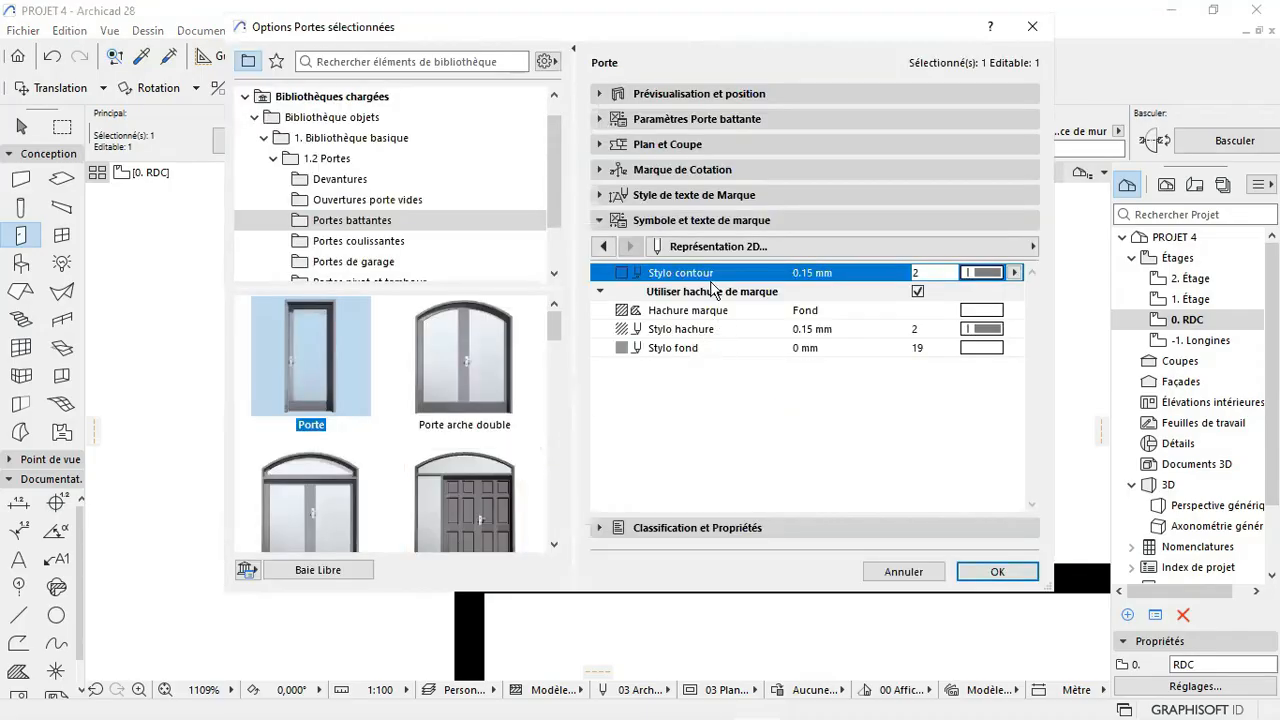
click(712, 194)
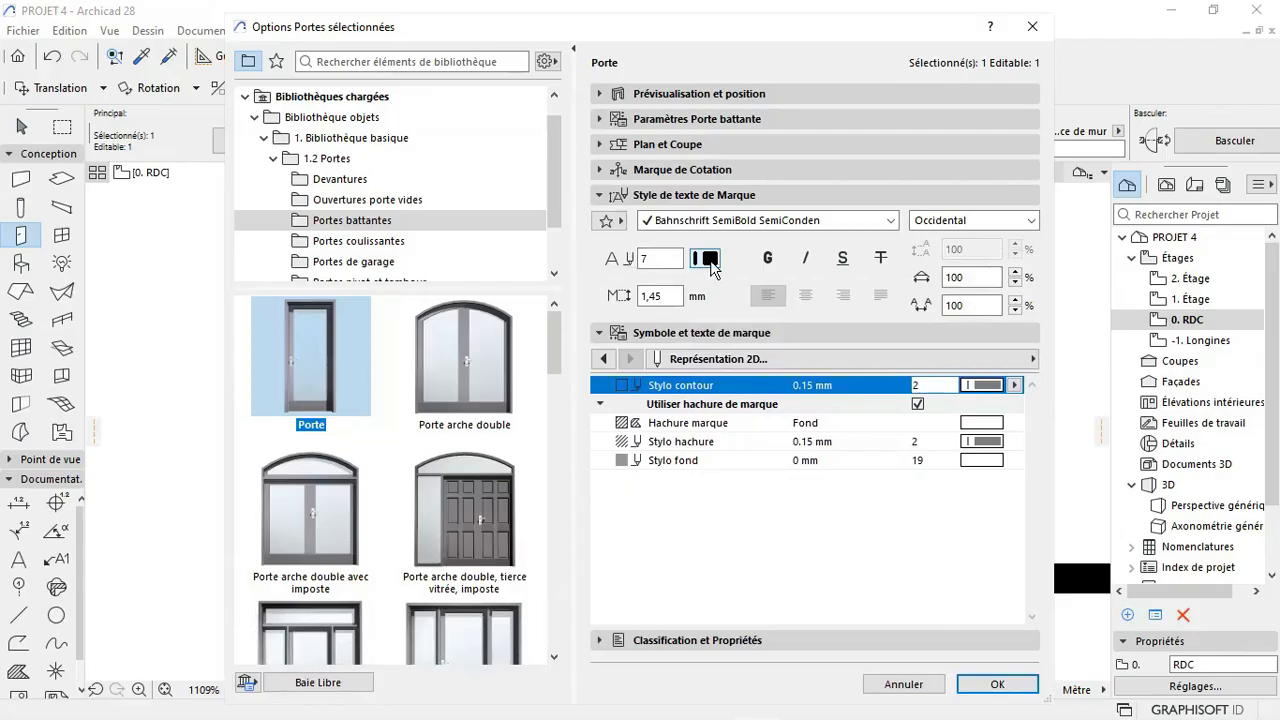
click(671, 295)
key(Return)
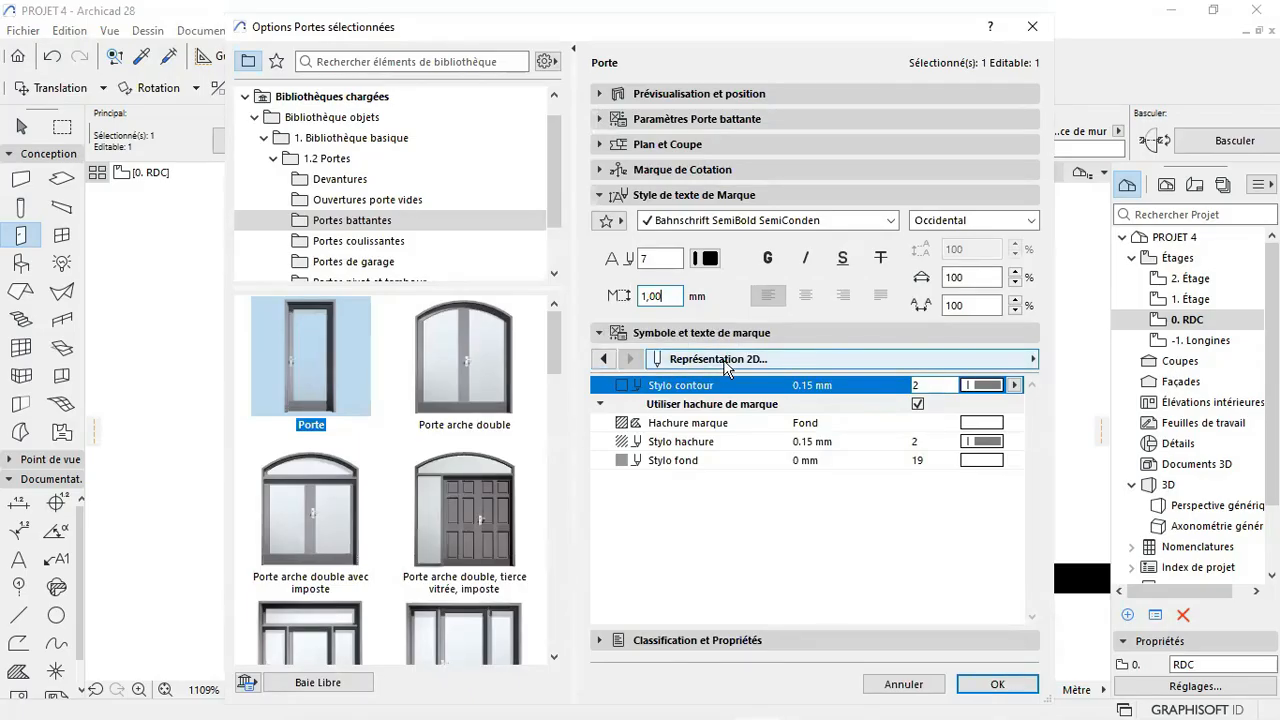
click(605, 360)
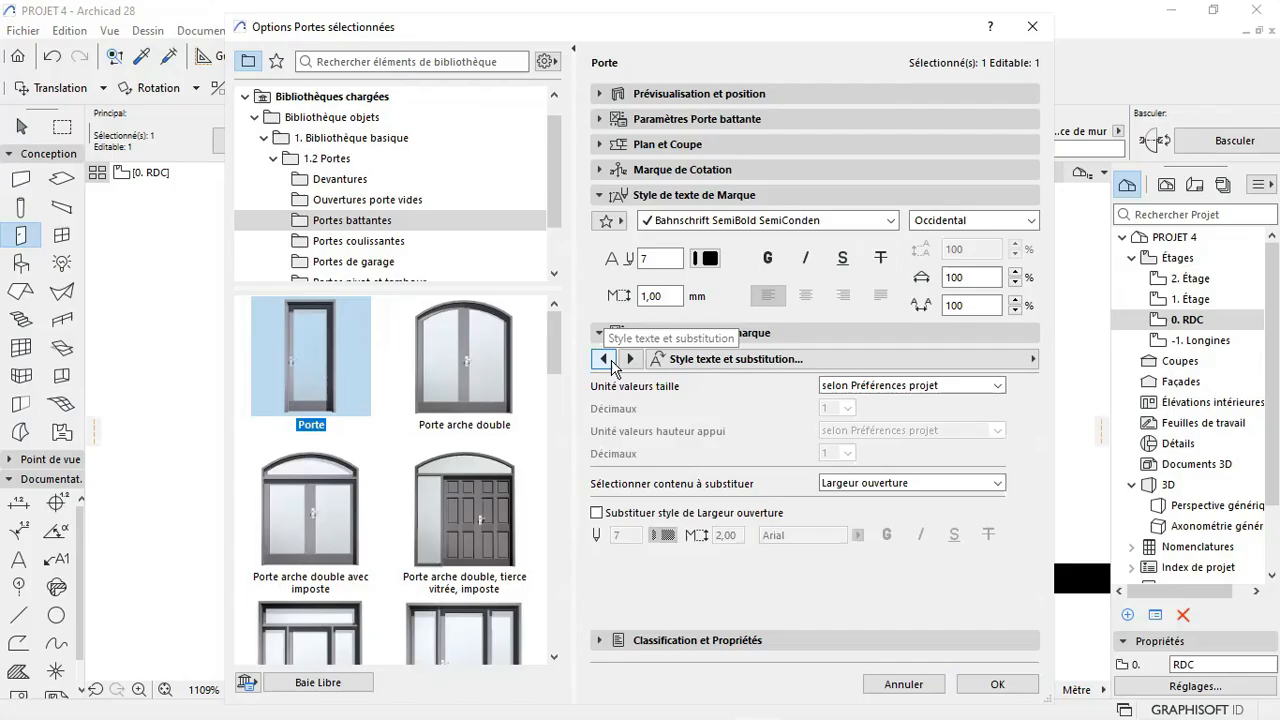
click(610, 364)
click(610, 364)
click(610, 364)
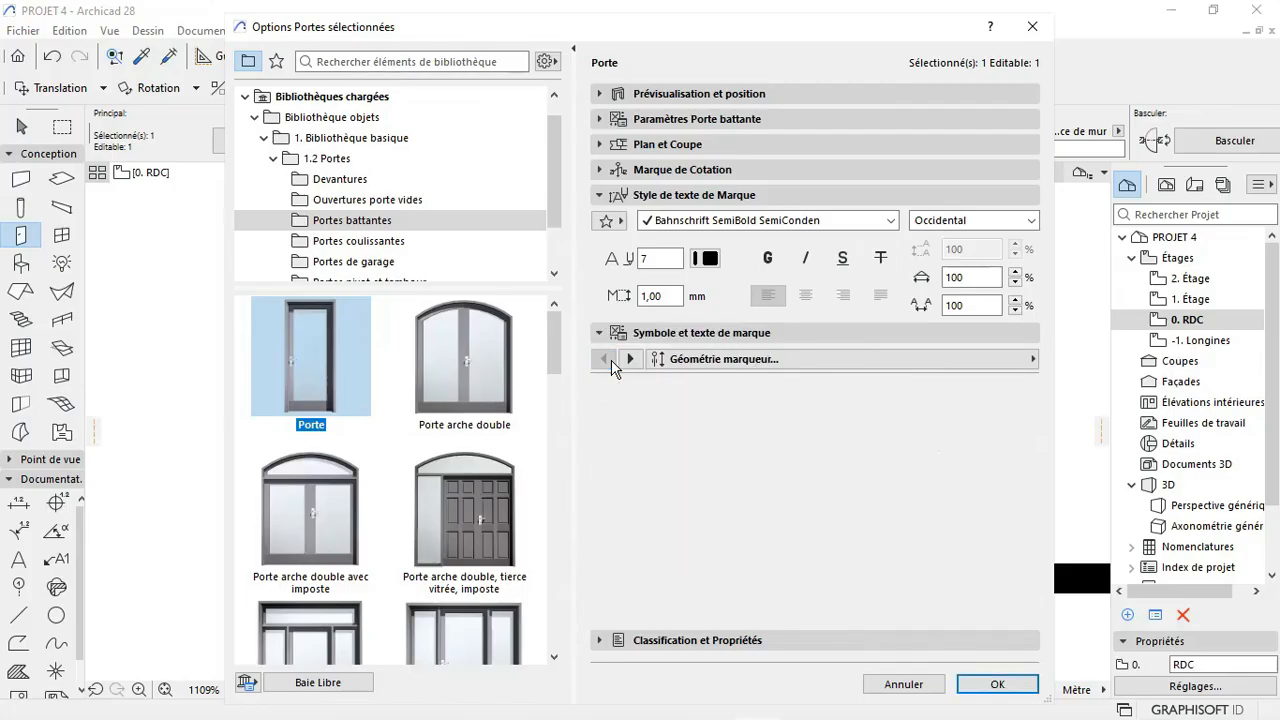
click(1003, 680)
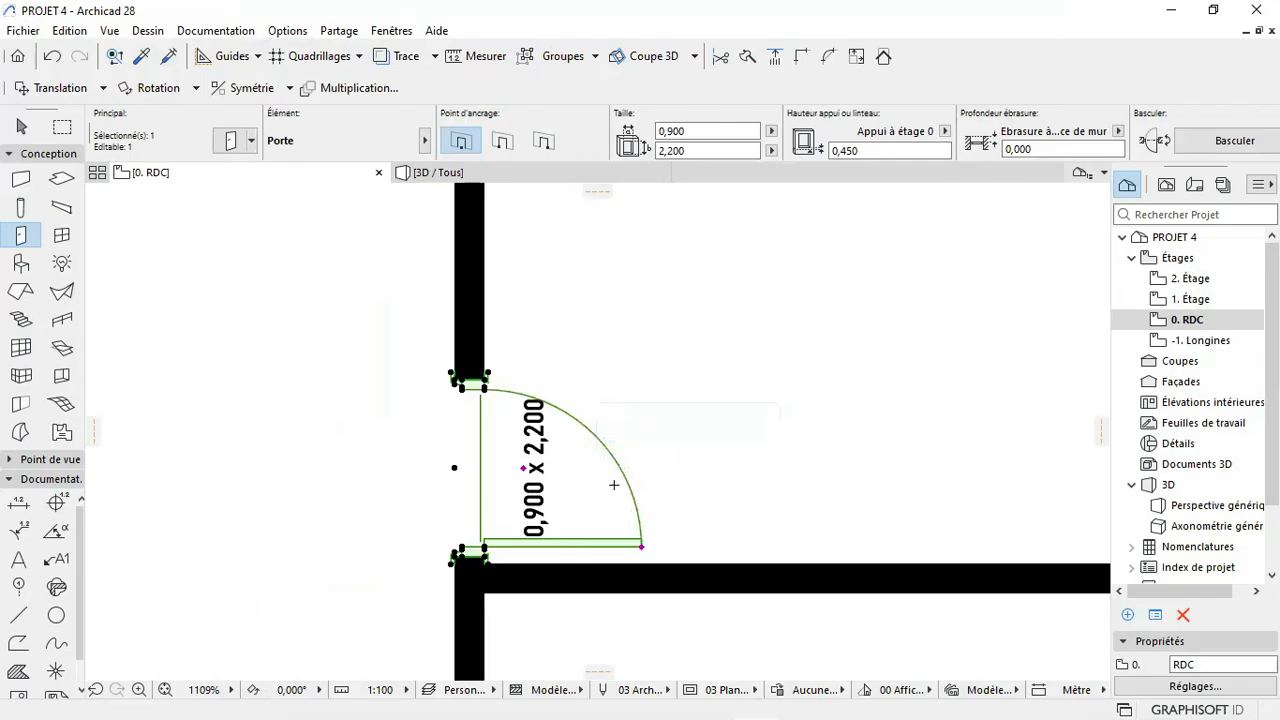
key(Escape)
scroll(698, 455, down, 3)
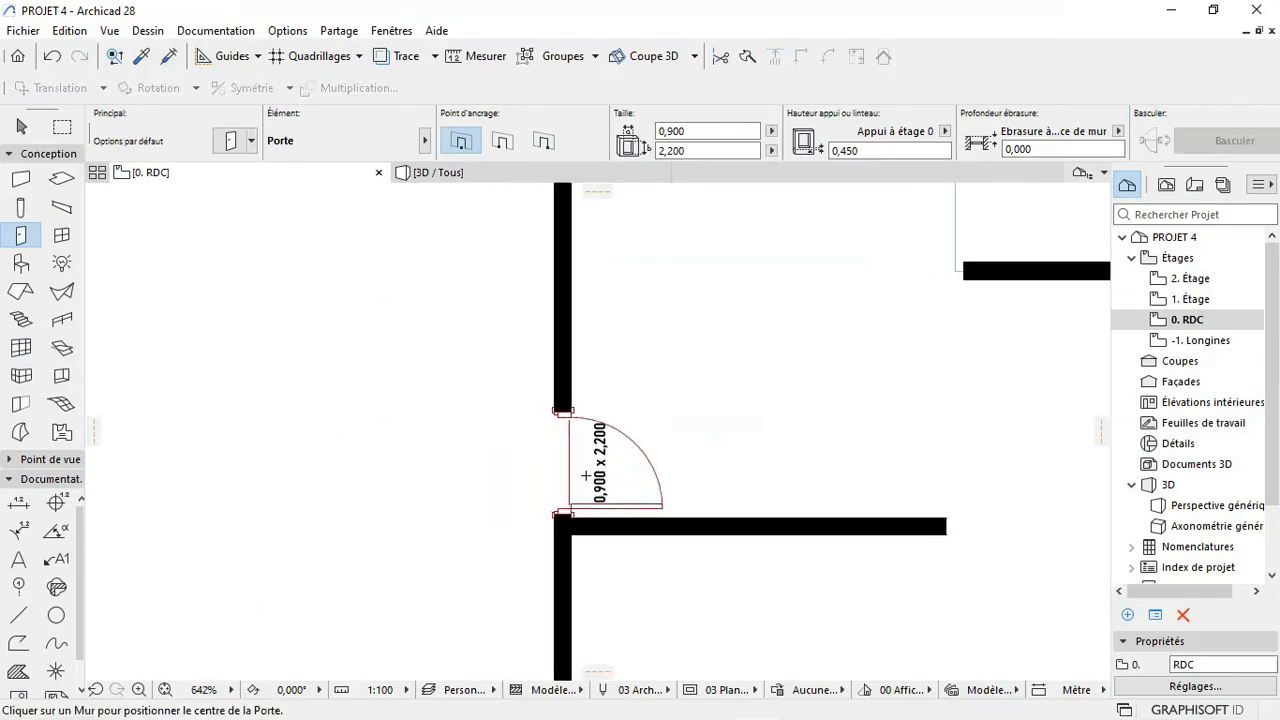
scroll(567, 471, up, 4)
scroll(570, 476, down, 5)
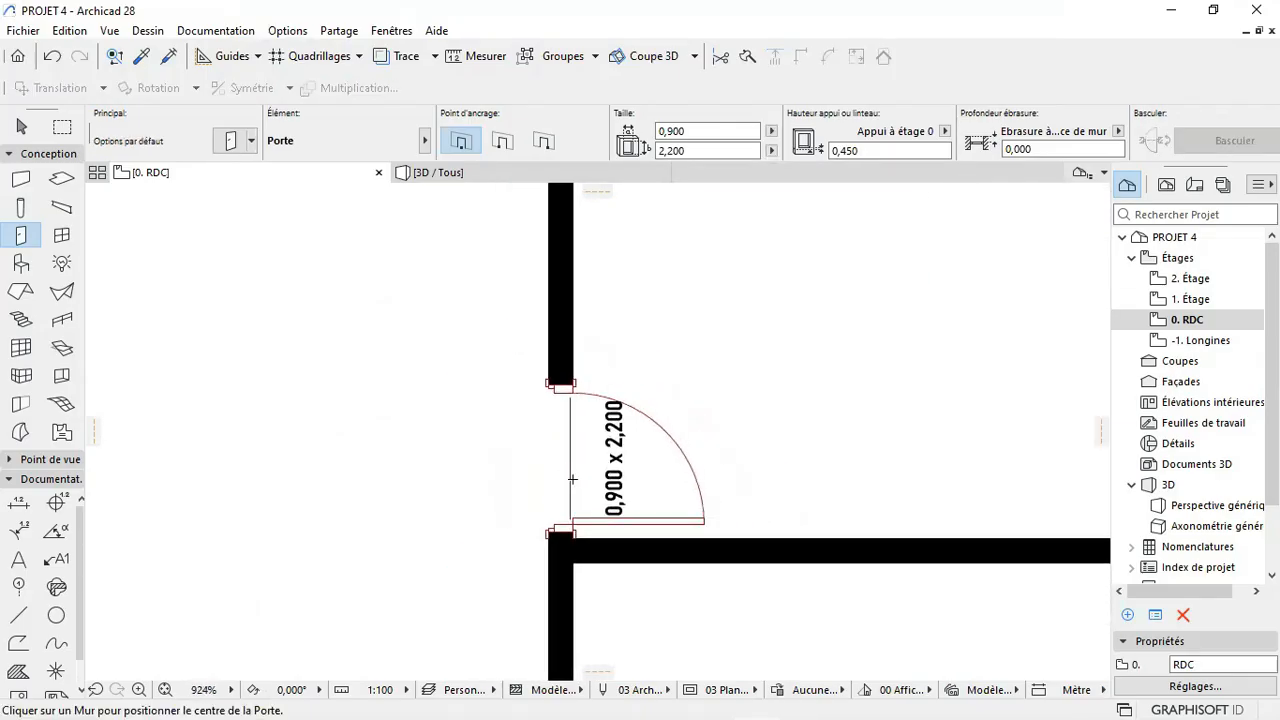
scroll(714, 540, up, 3)
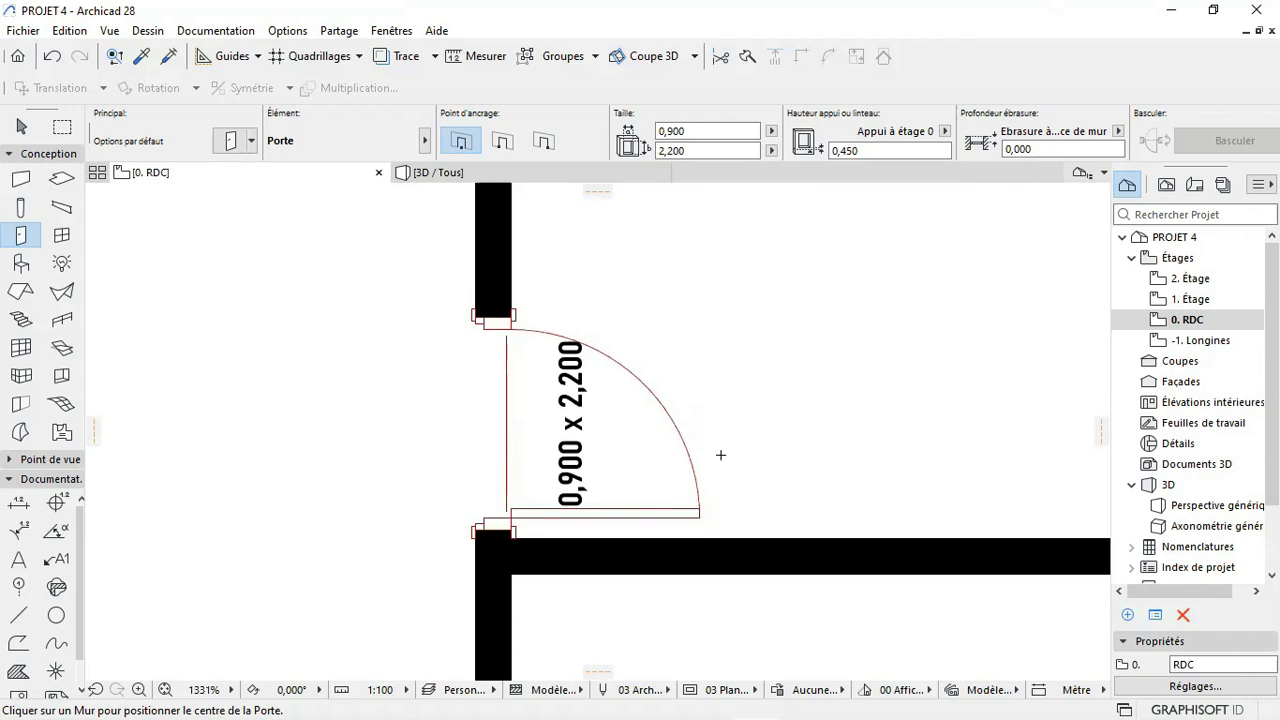
scroll(590, 389, up, 1)
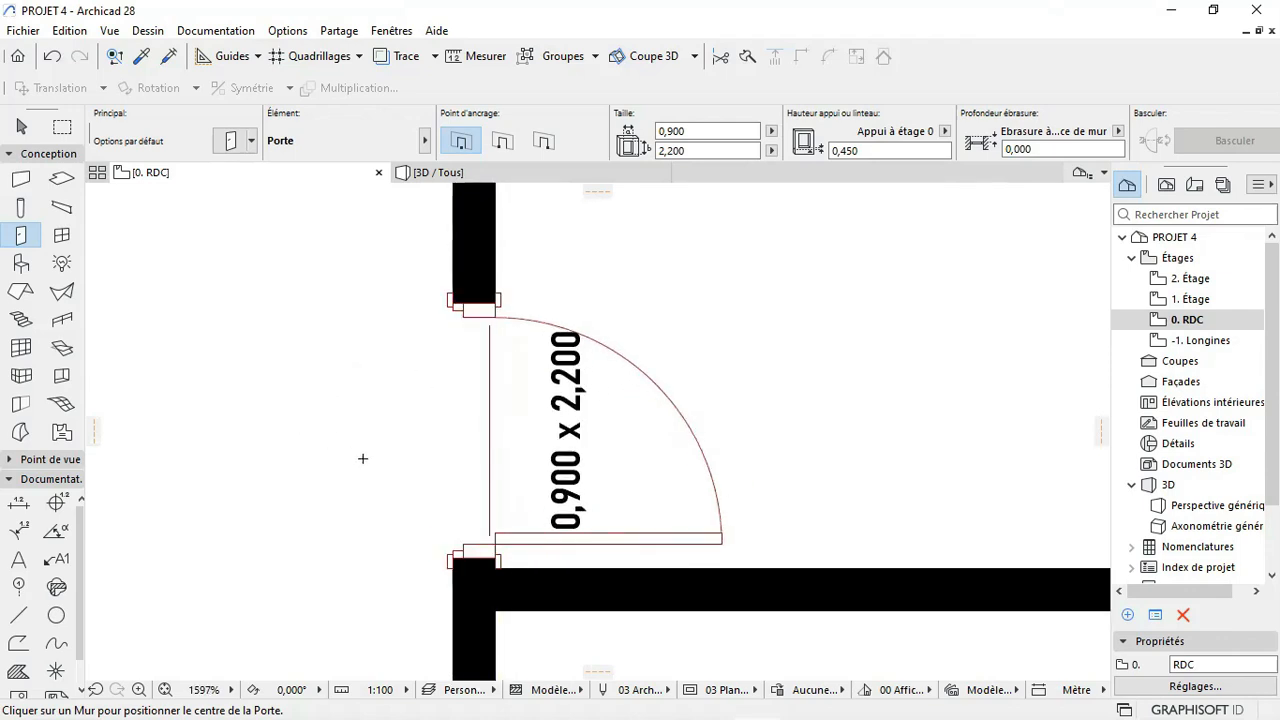
scroll(383, 475, up, 1)
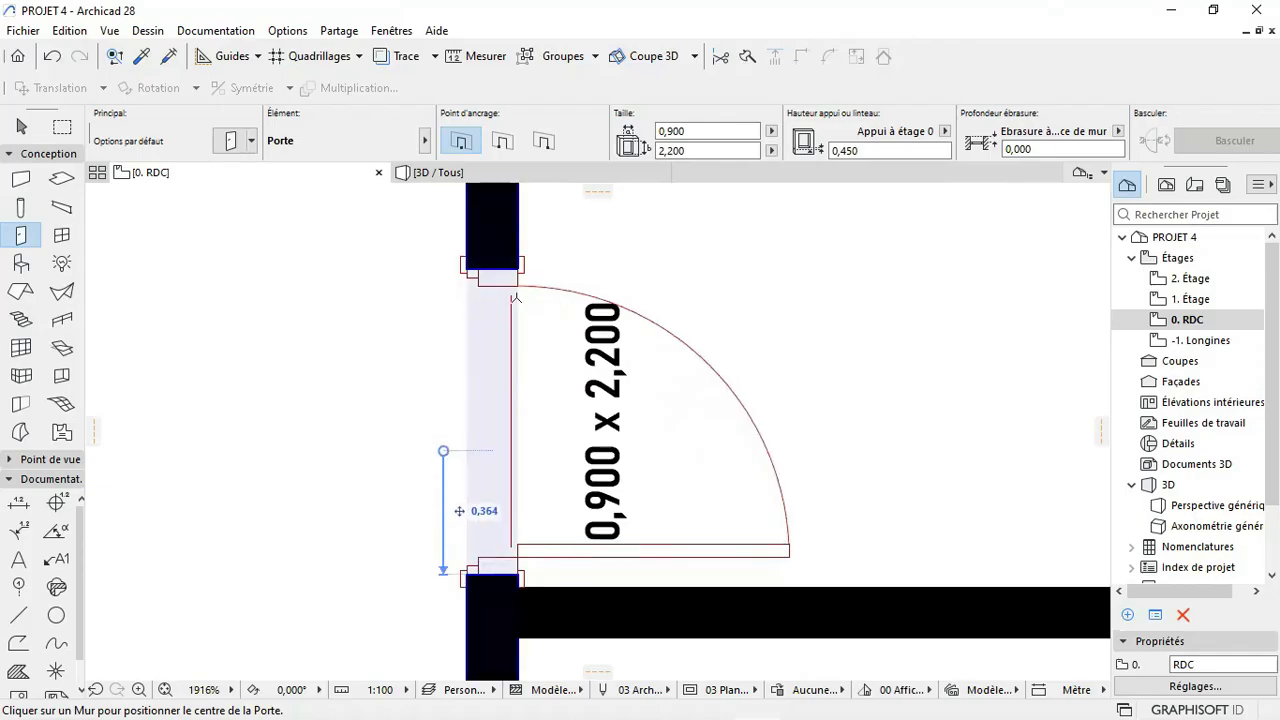
click(513, 297)
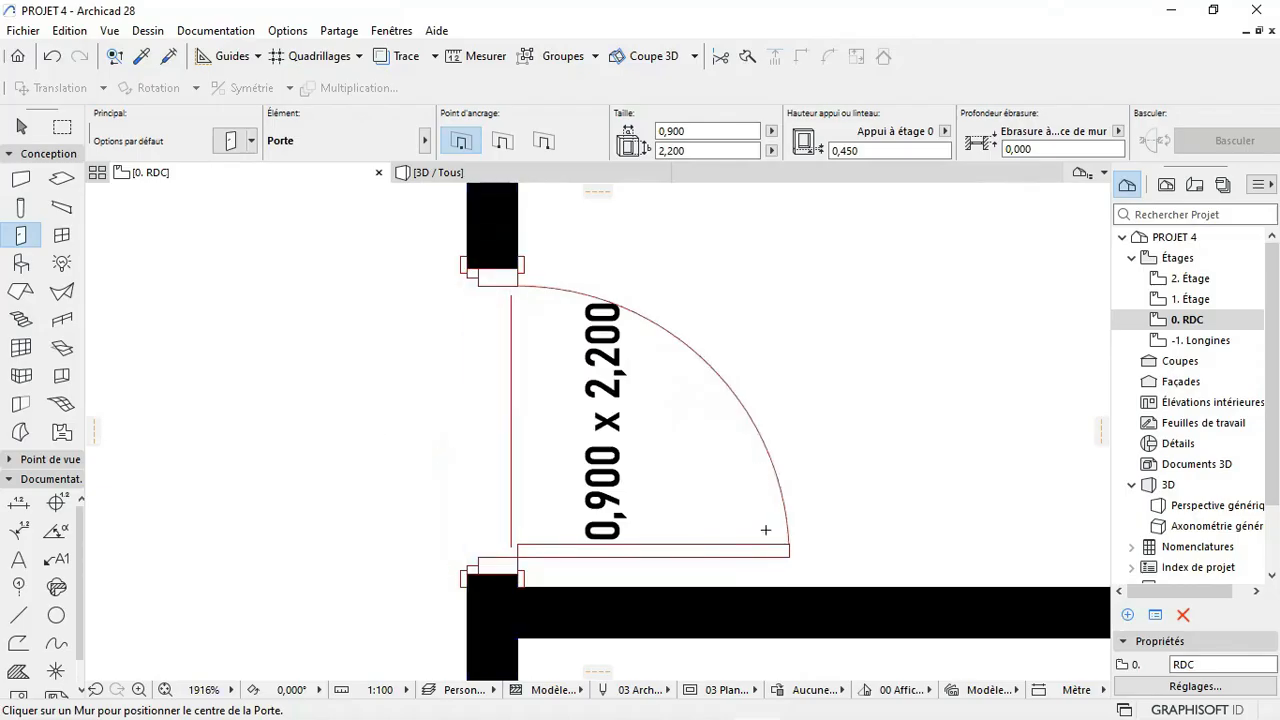
Step: Select the placed door and review its plan and section display, symbol line and cut surface attributes
shift+click(789, 557)
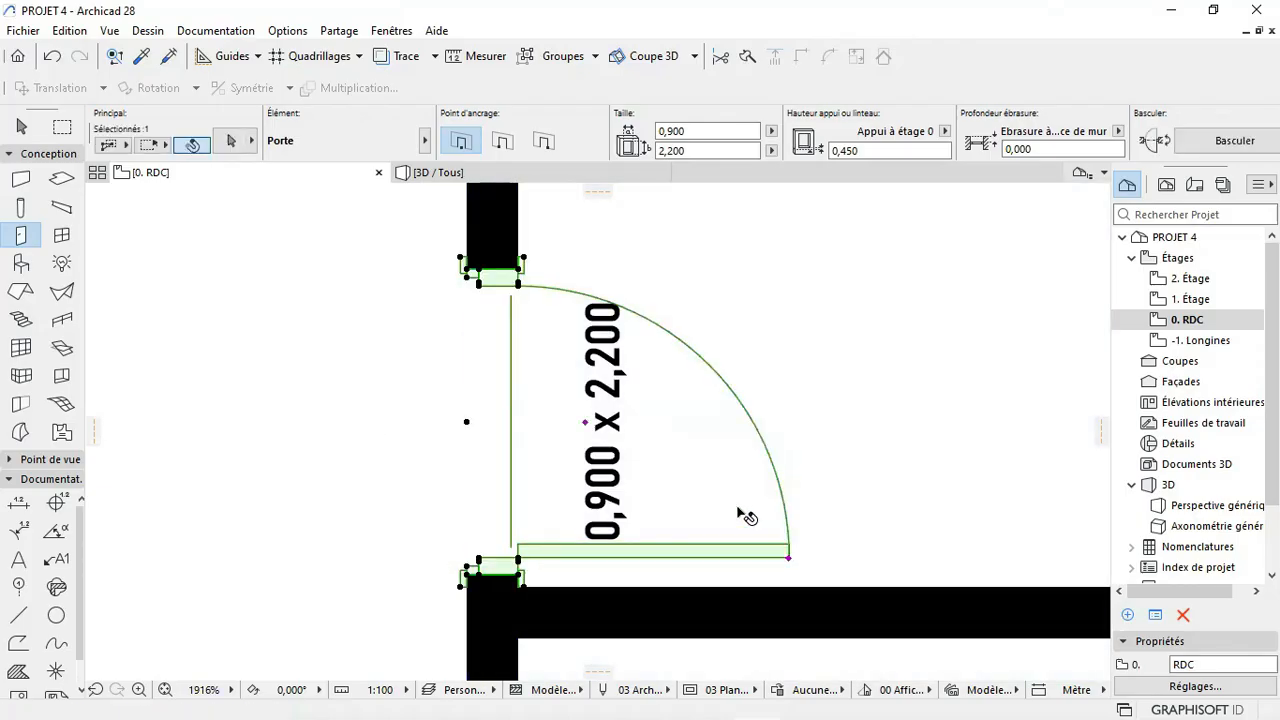
double_click(511, 441)
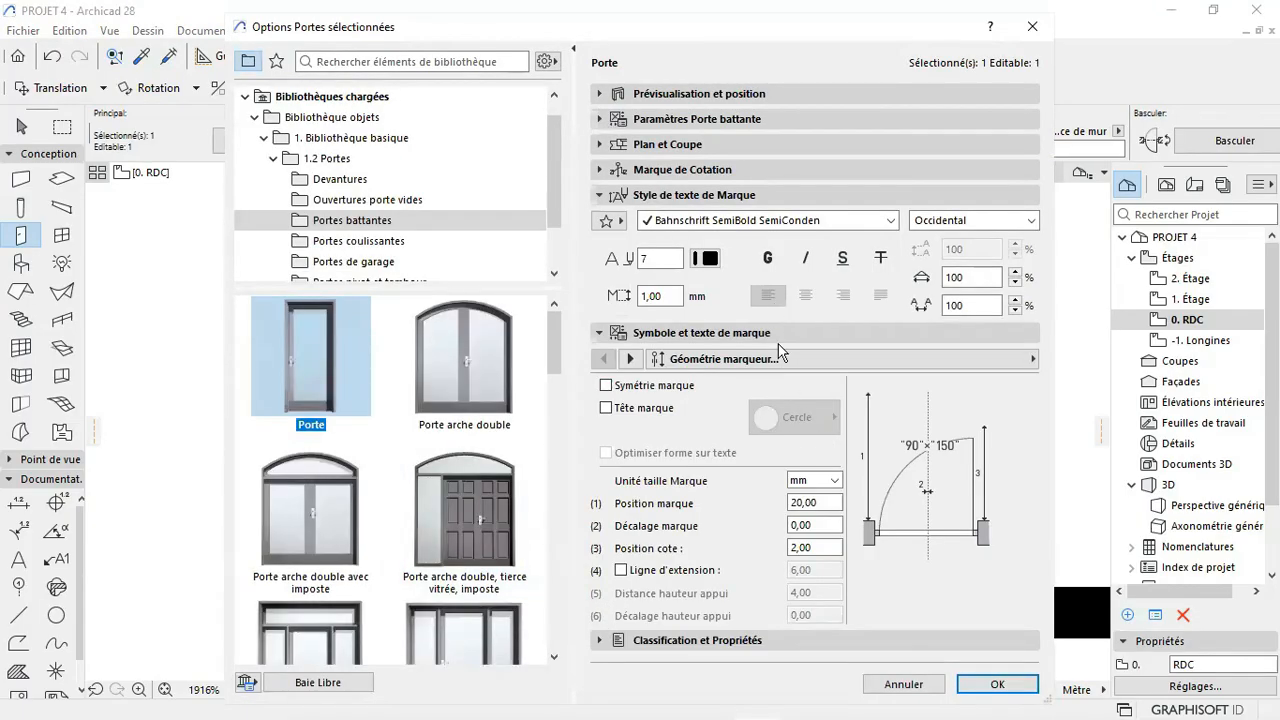
click(656, 146)
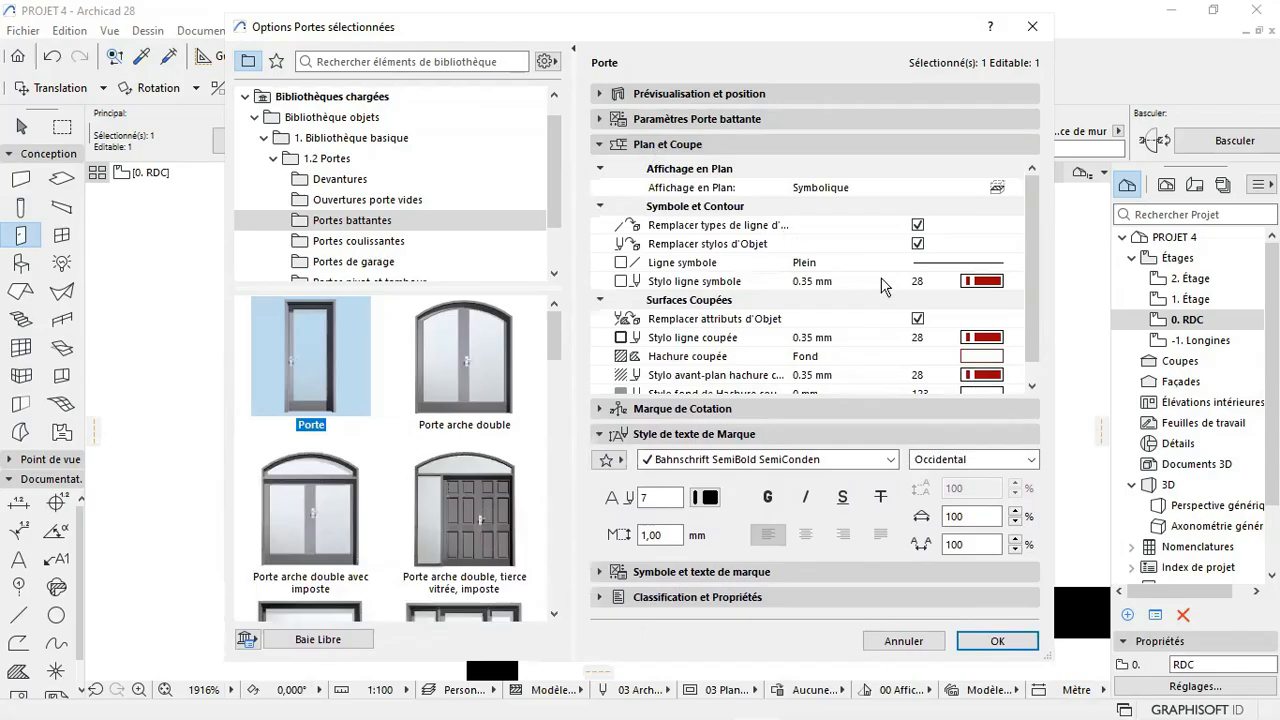
scroll(884, 284, down, 1)
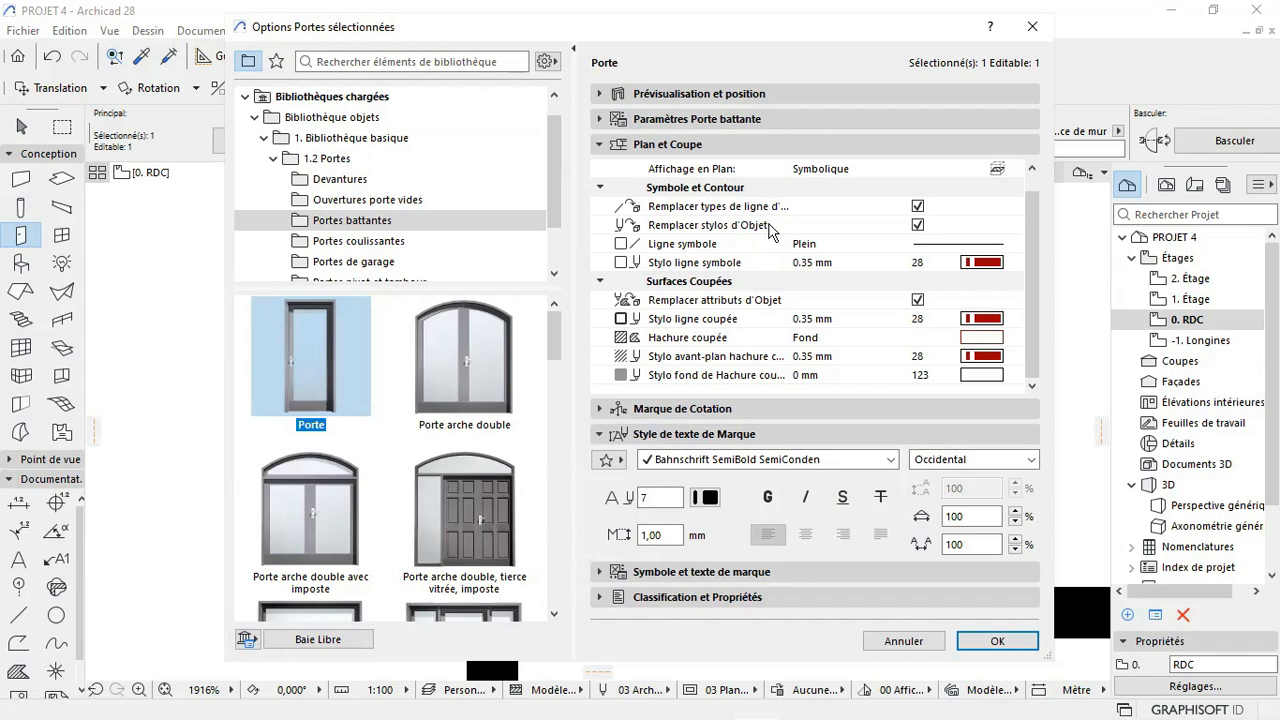
scroll(769, 225, up, 1)
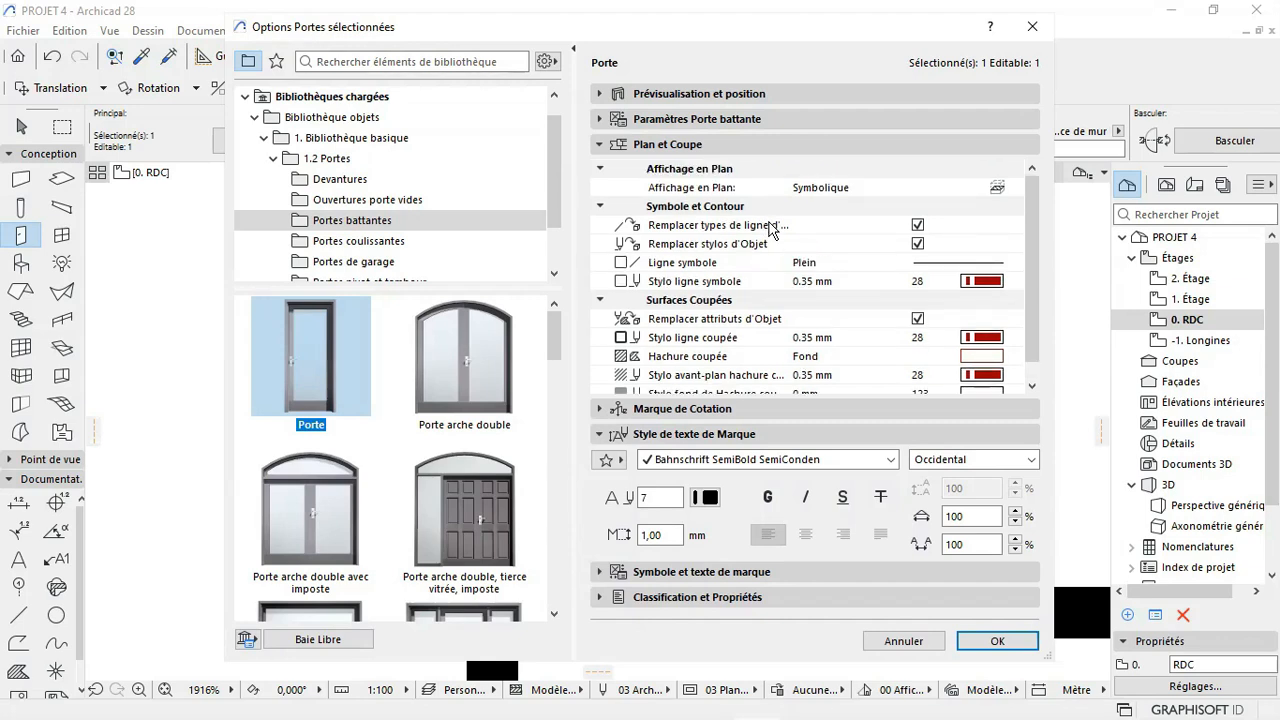
Step: Examine the swing door's plan and section parameters for frame, leaf, threshold, casing, sill and ventilation profile, and close the door settings
click(725, 121)
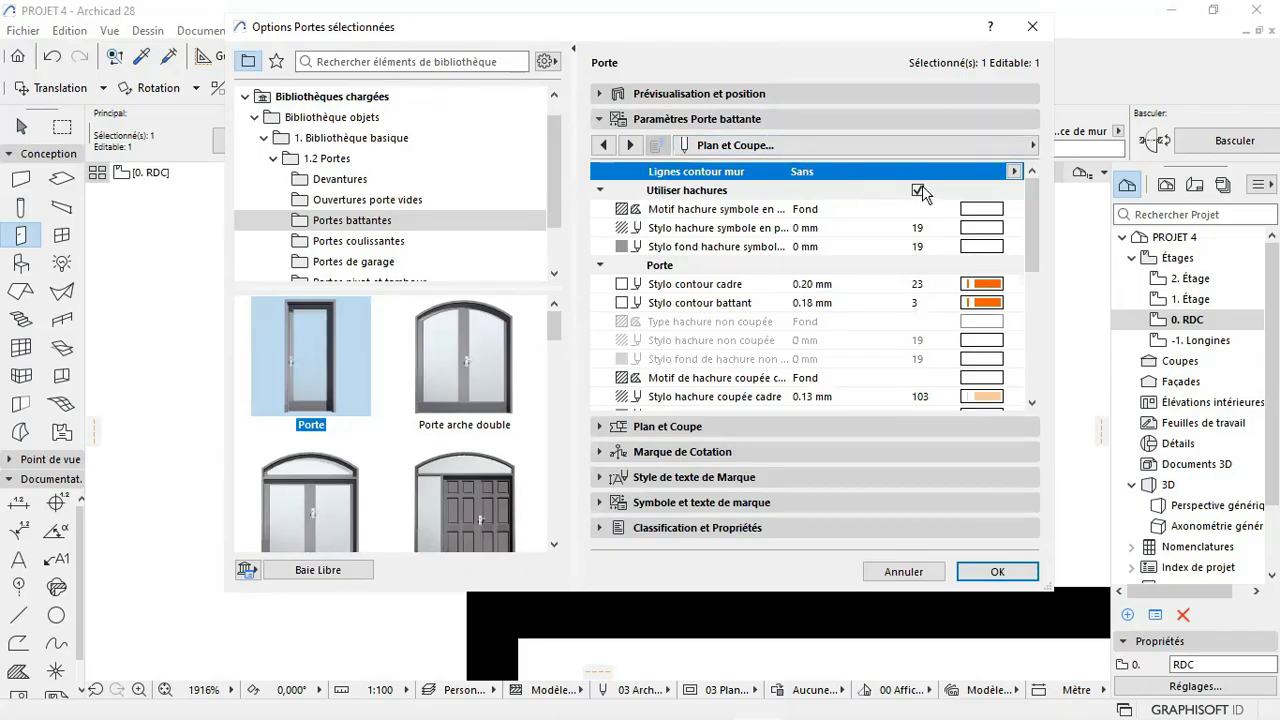
scroll(910, 298, down, 3)
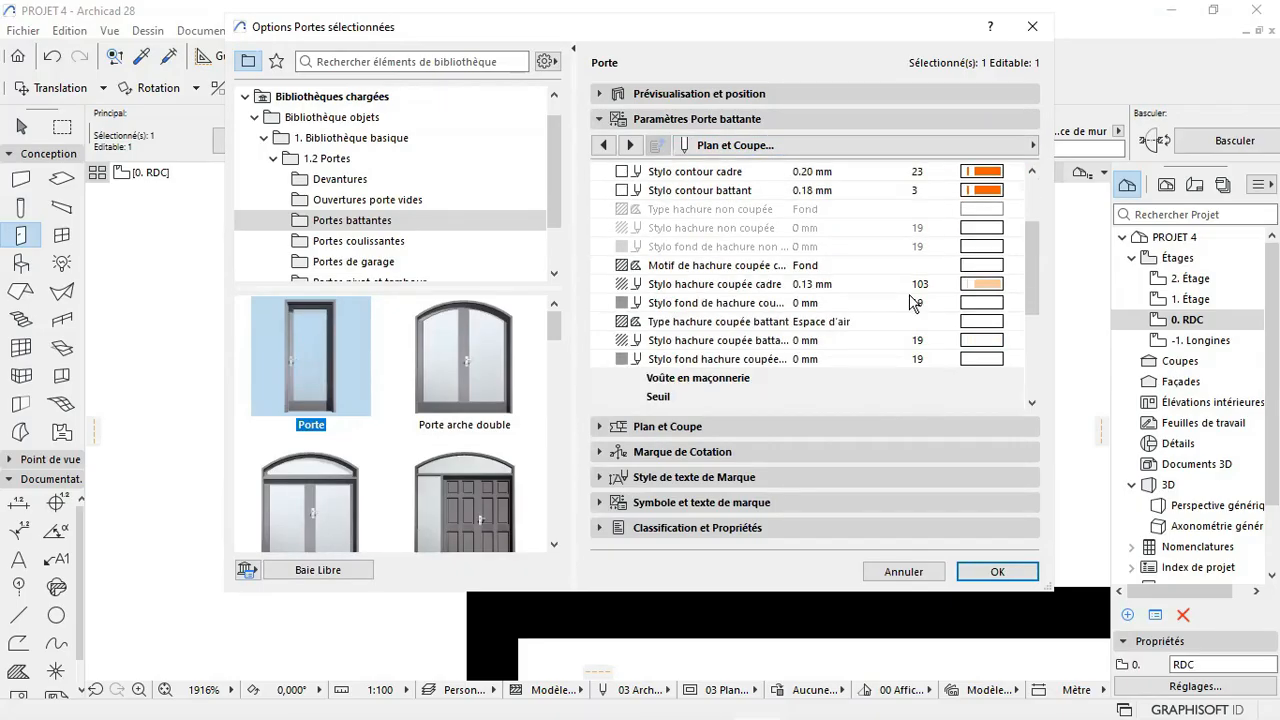
click(709, 396)
scroll(709, 380, down, 5)
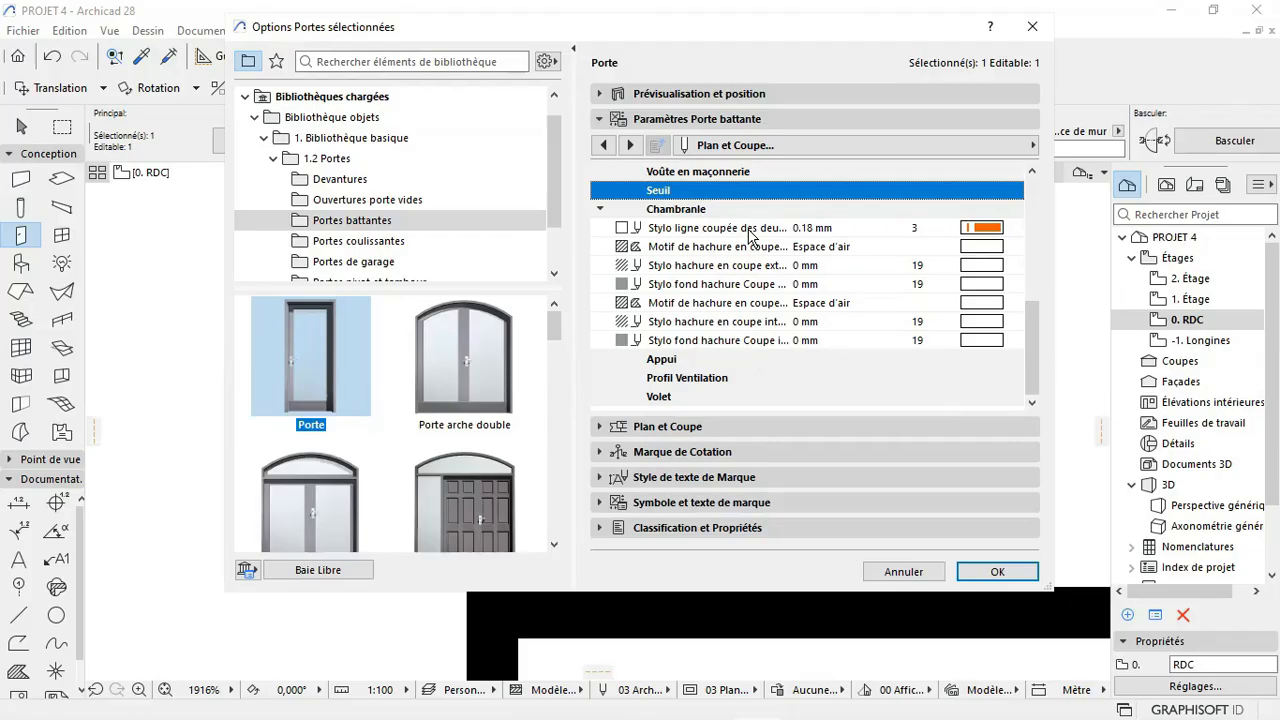
click(719, 363)
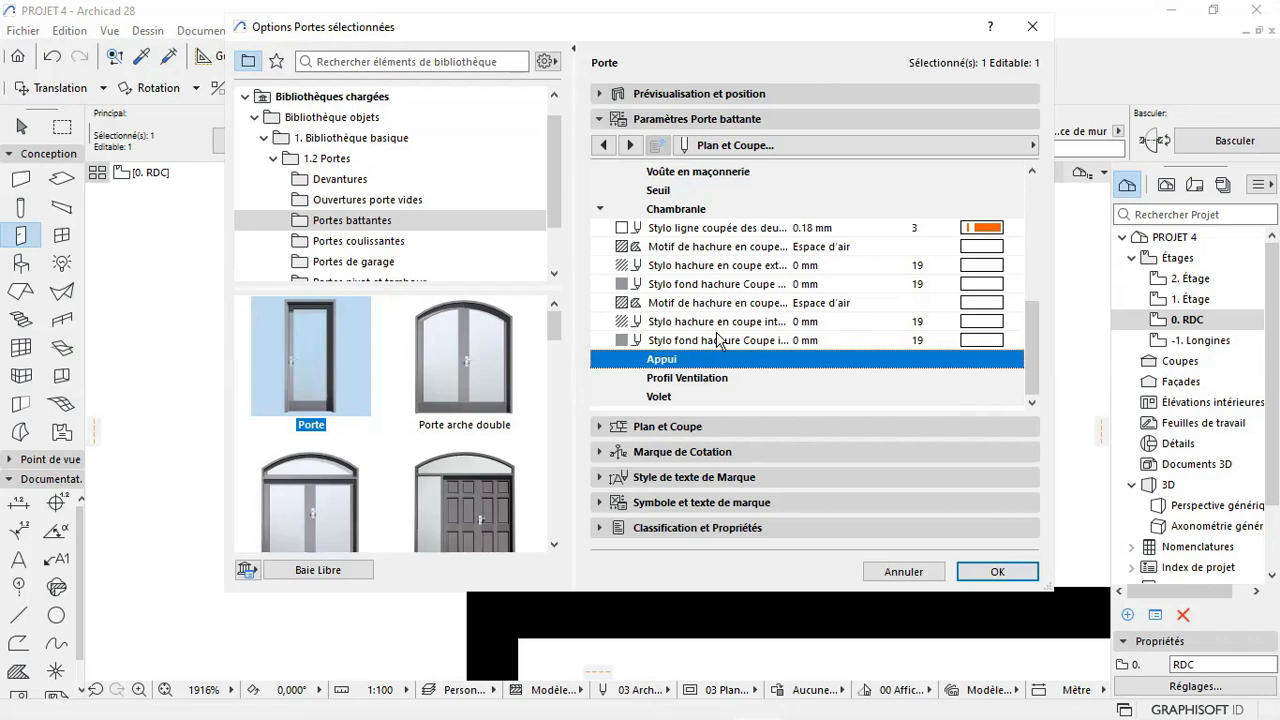
click(691, 380)
click(688, 361)
click(997, 576)
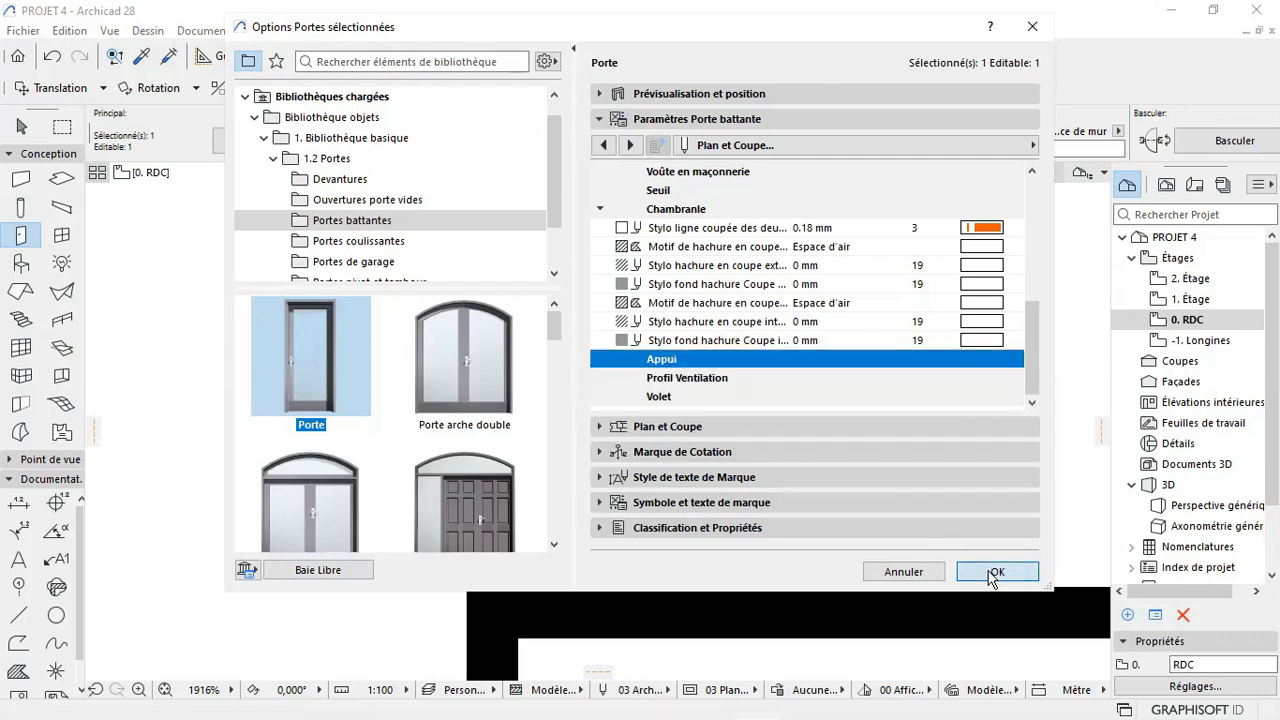
Step: Pick up the placed door's parameters as defaults for new doors and check the reference ground floor plan beside the model
click(141, 56)
click(796, 549)
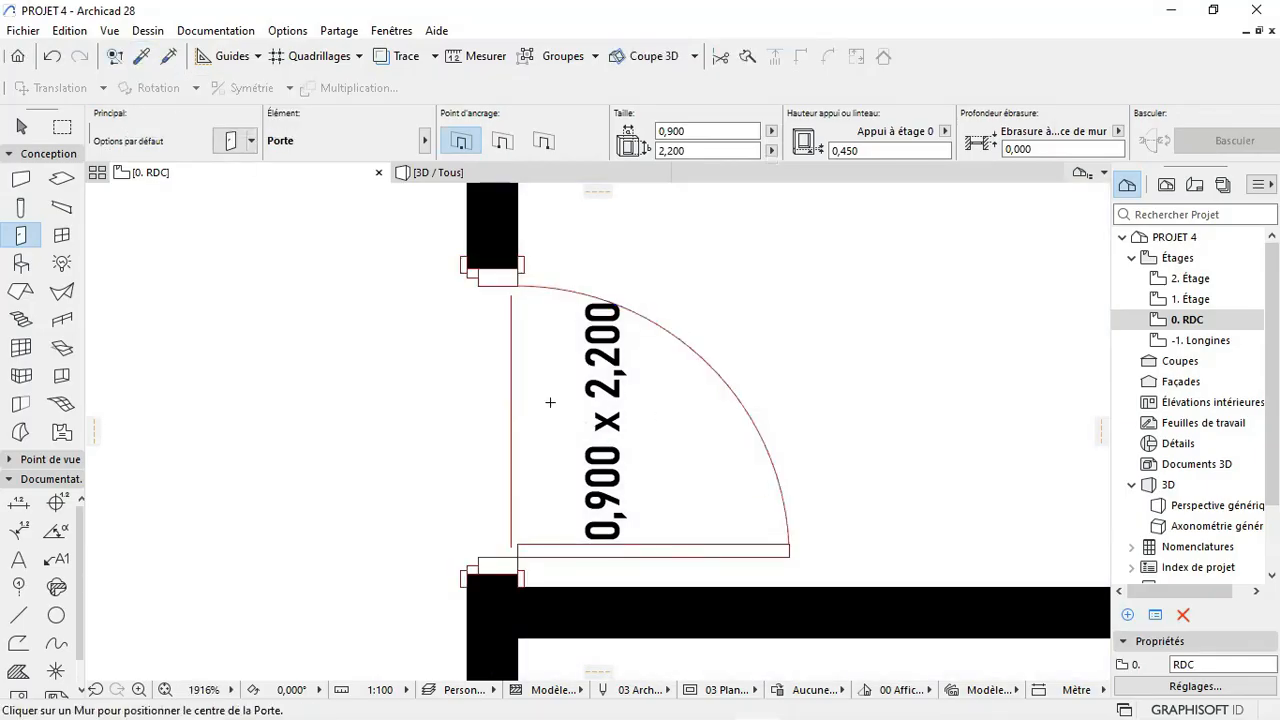
scroll(437, 400, down, 10)
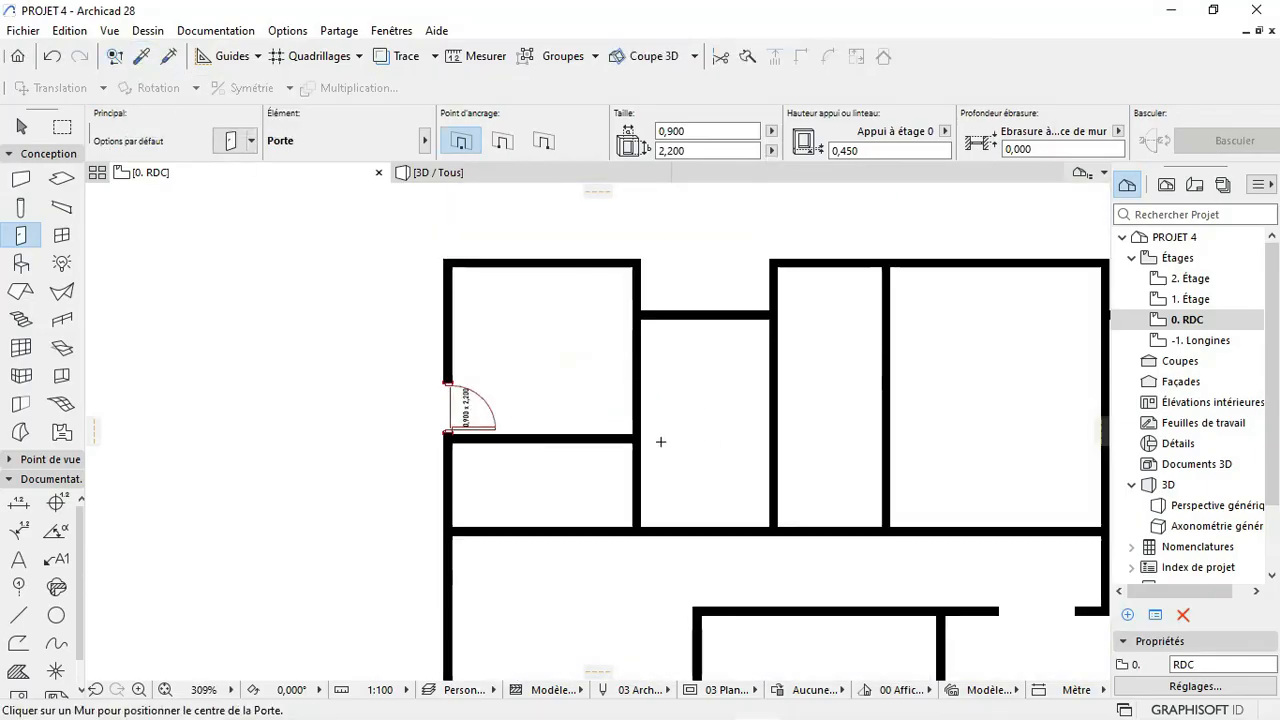
scroll(660, 441, down, 5)
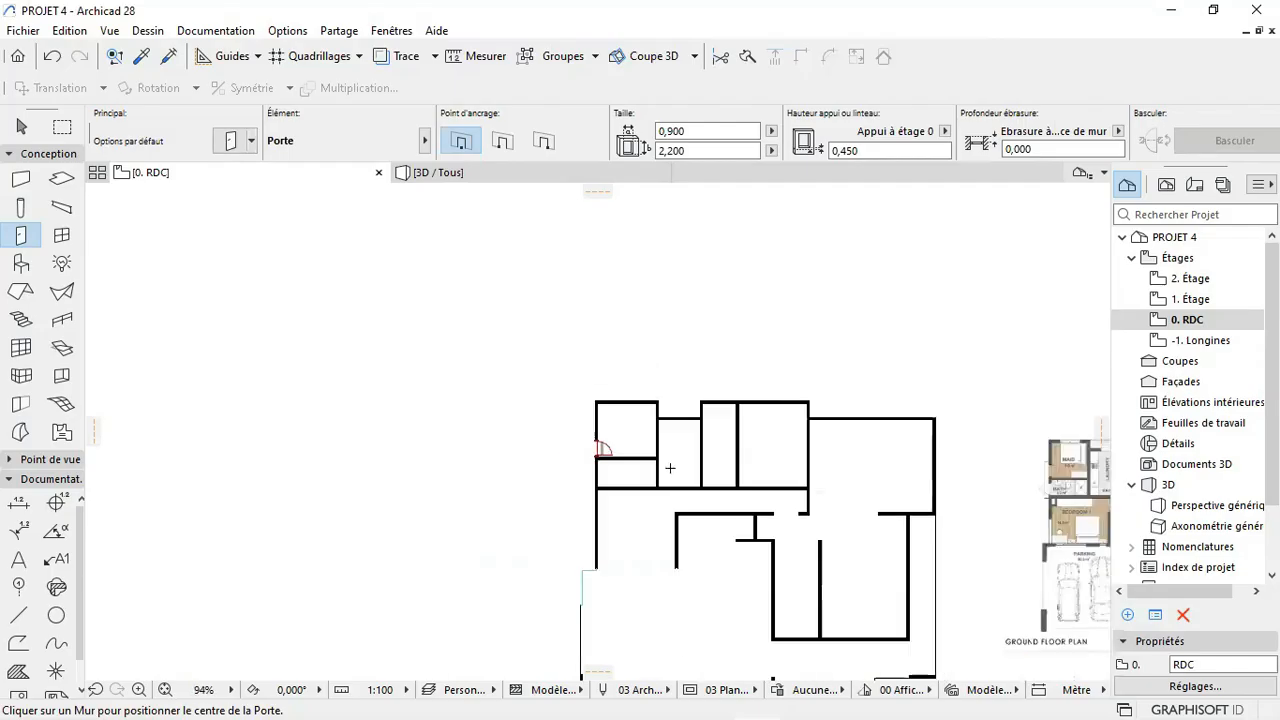
scroll(1010, 501, up, 5)
scroll(958, 504, down, 3)
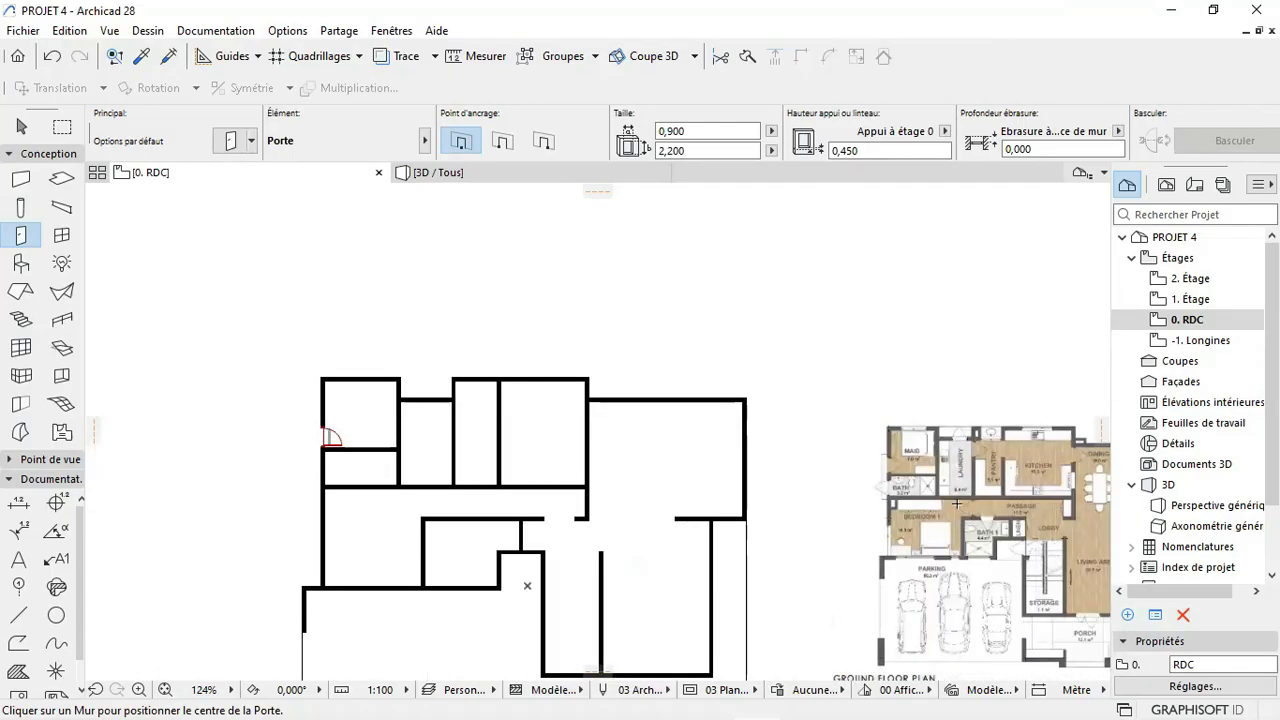
Step: Stretch the wall between the laundry and pantry down across the passage until it meets the Bath 1 wall
scroll(992, 503, up, 4)
scroll(992, 503, up, 2)
scroll(962, 518, down, 5)
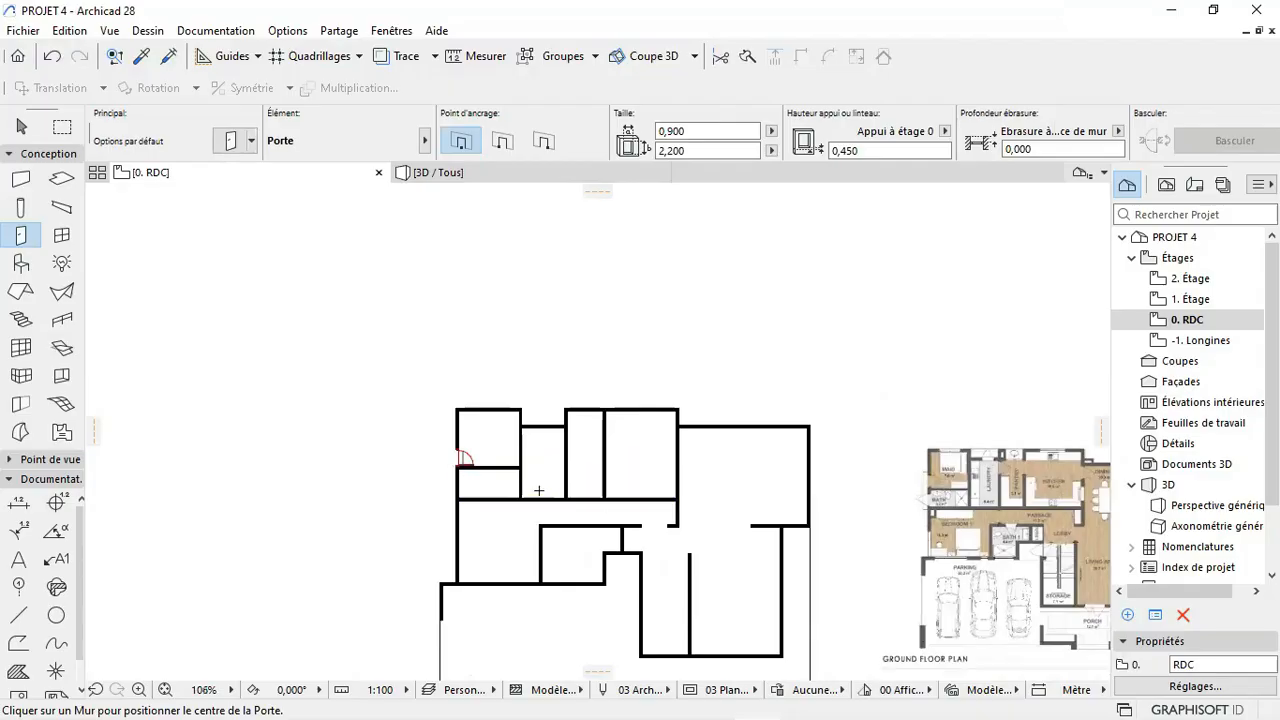
scroll(600, 487, up, 3)
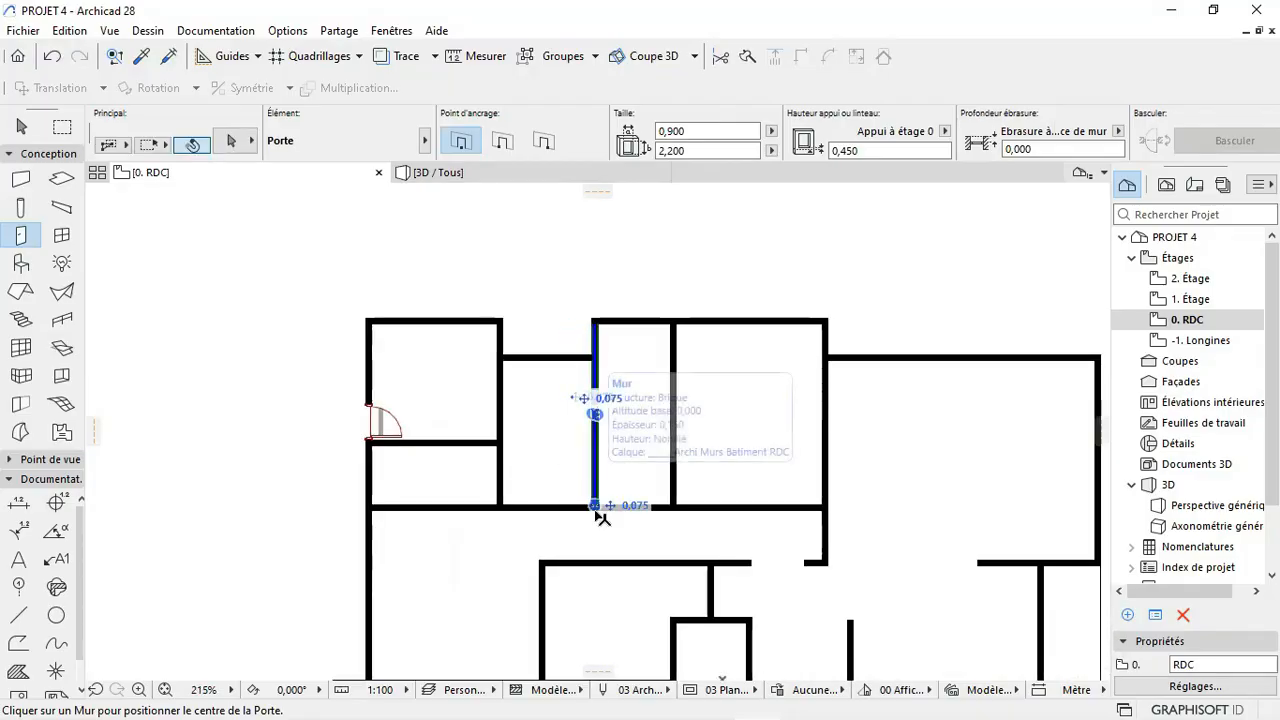
shift+click(597, 510)
scroll(598, 509, up, 3)
click(592, 505)
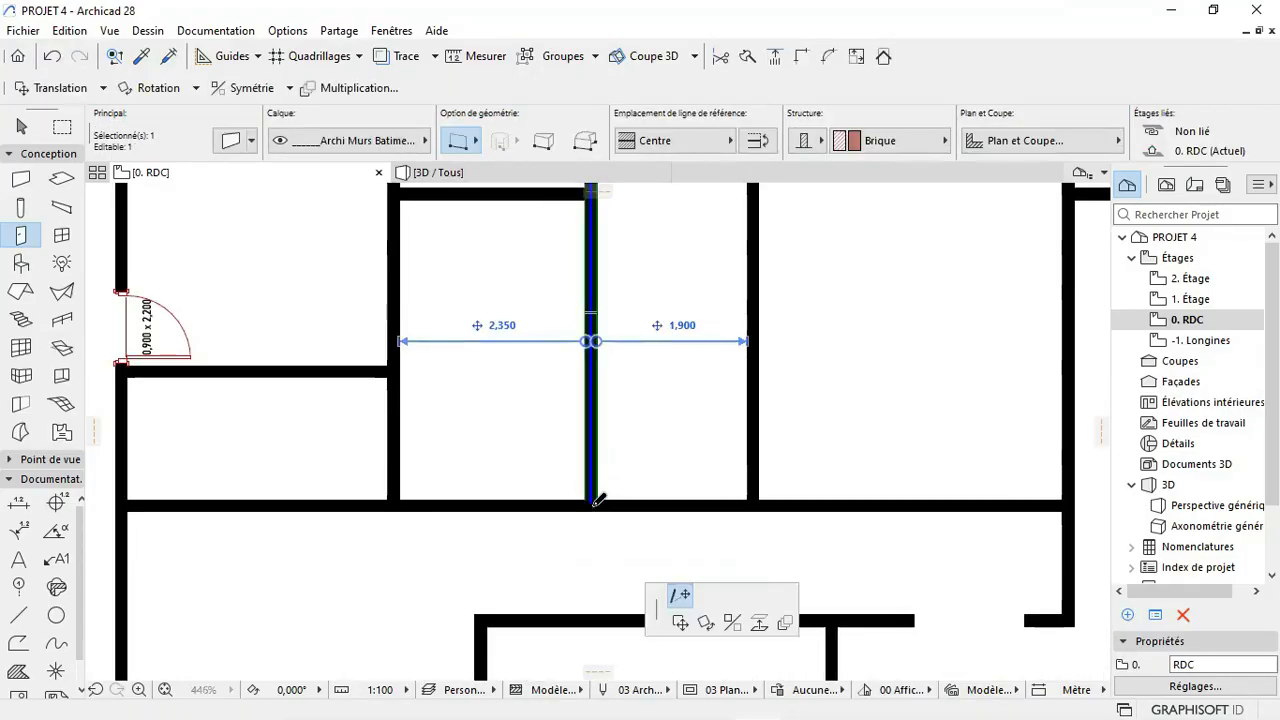
click(592, 622)
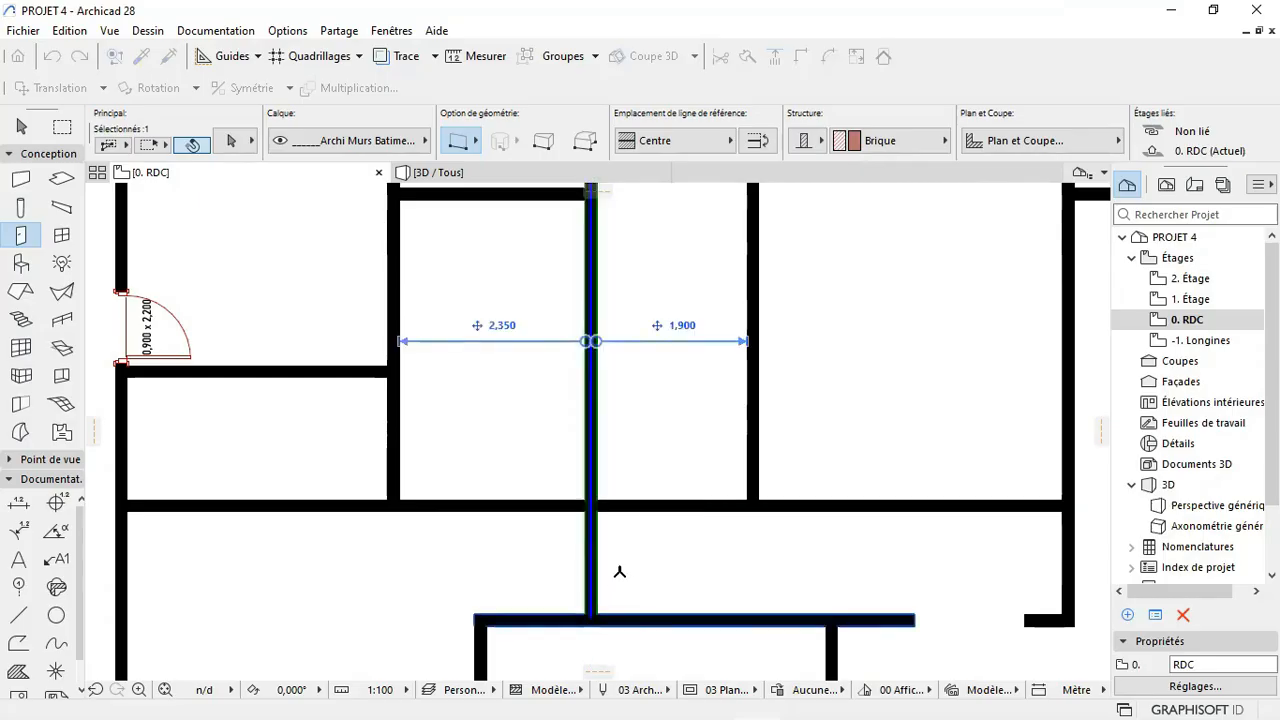
key(Escape)
Step: Place a 0,900 x 2,200 door in the extended wall section across the passage, hinged at its upper jamb and opening into Bedroom 1
scroll(586, 557, up, 2)
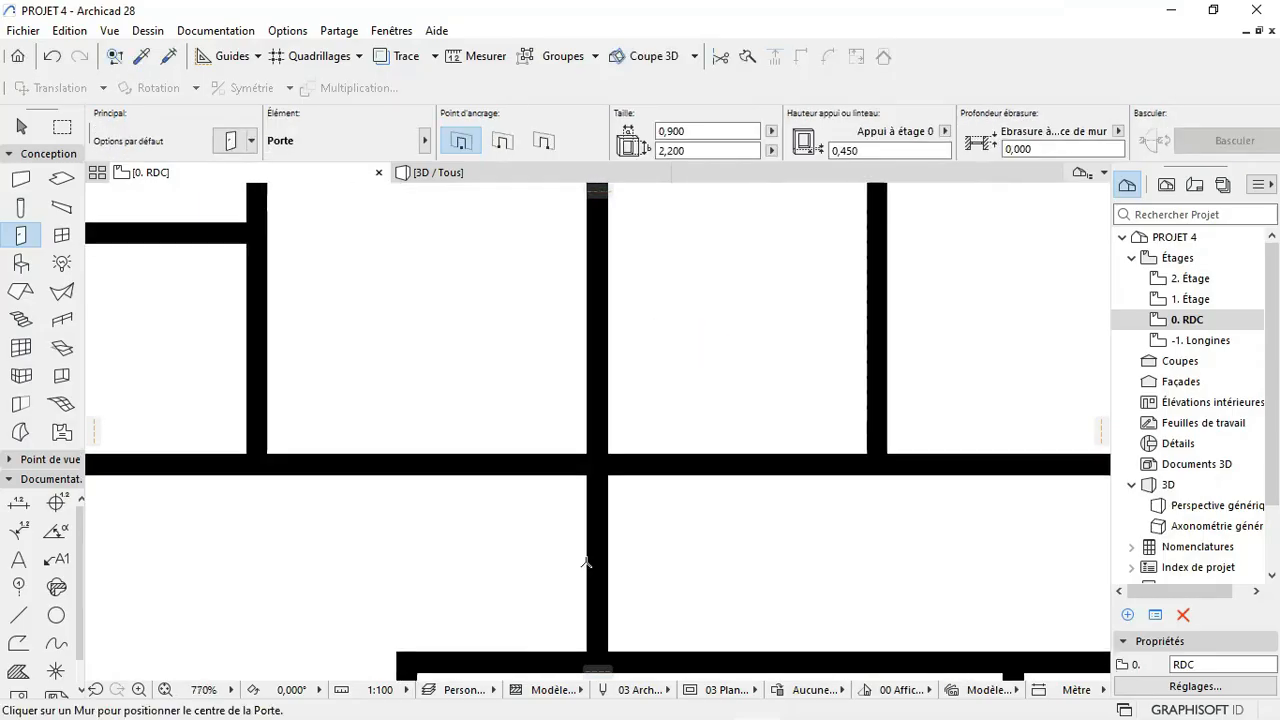
click(595, 561)
click(517, 505)
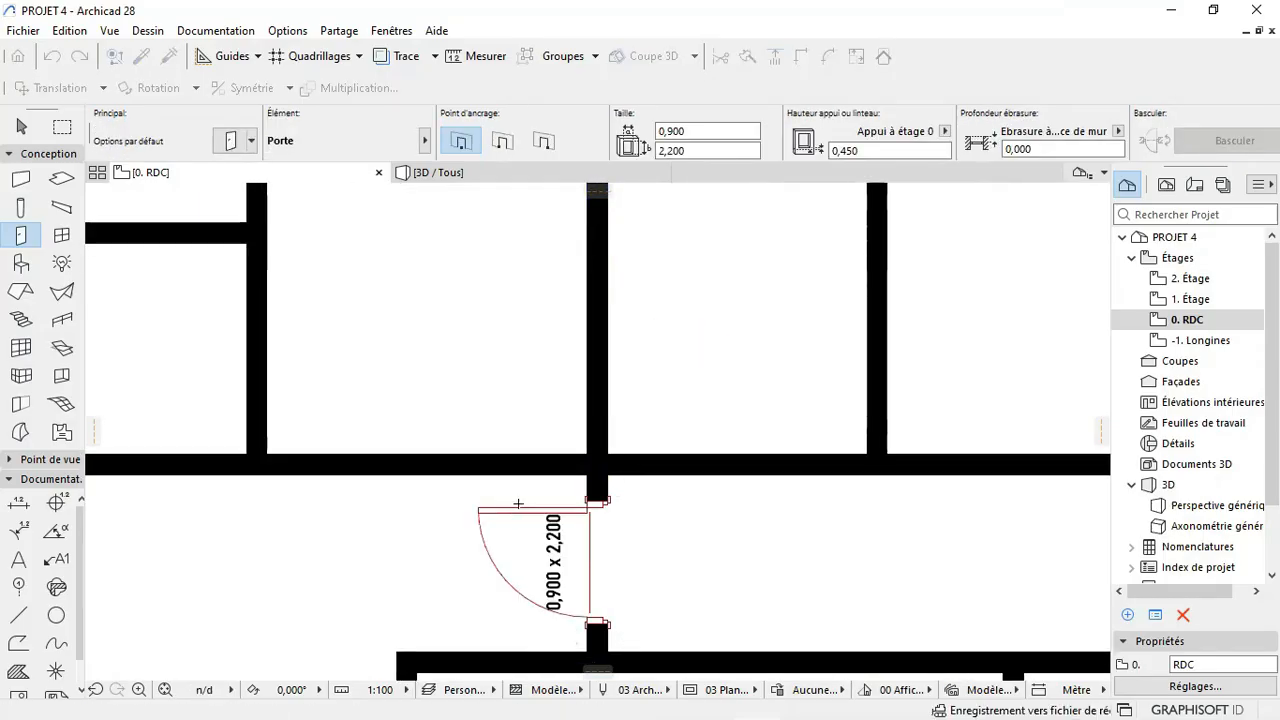
scroll(560, 540, down, 2)
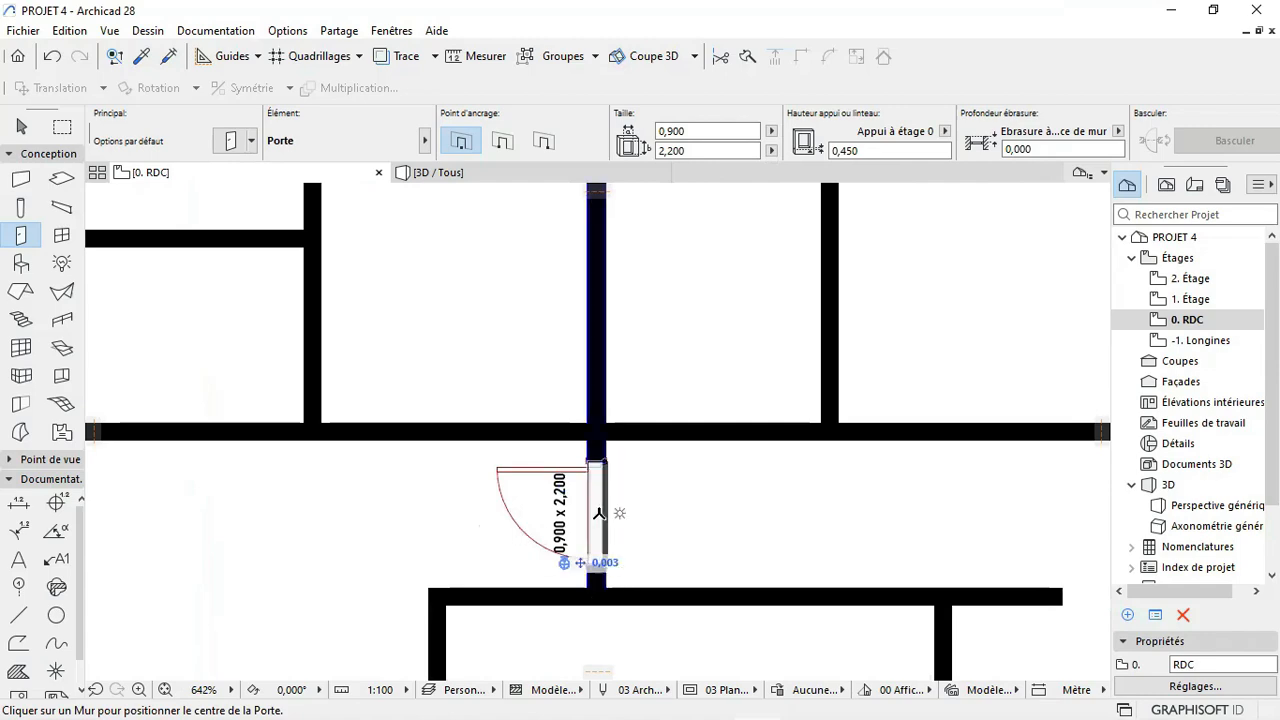
scroll(480, 512, down, 6)
scroll(966, 532, up, 1)
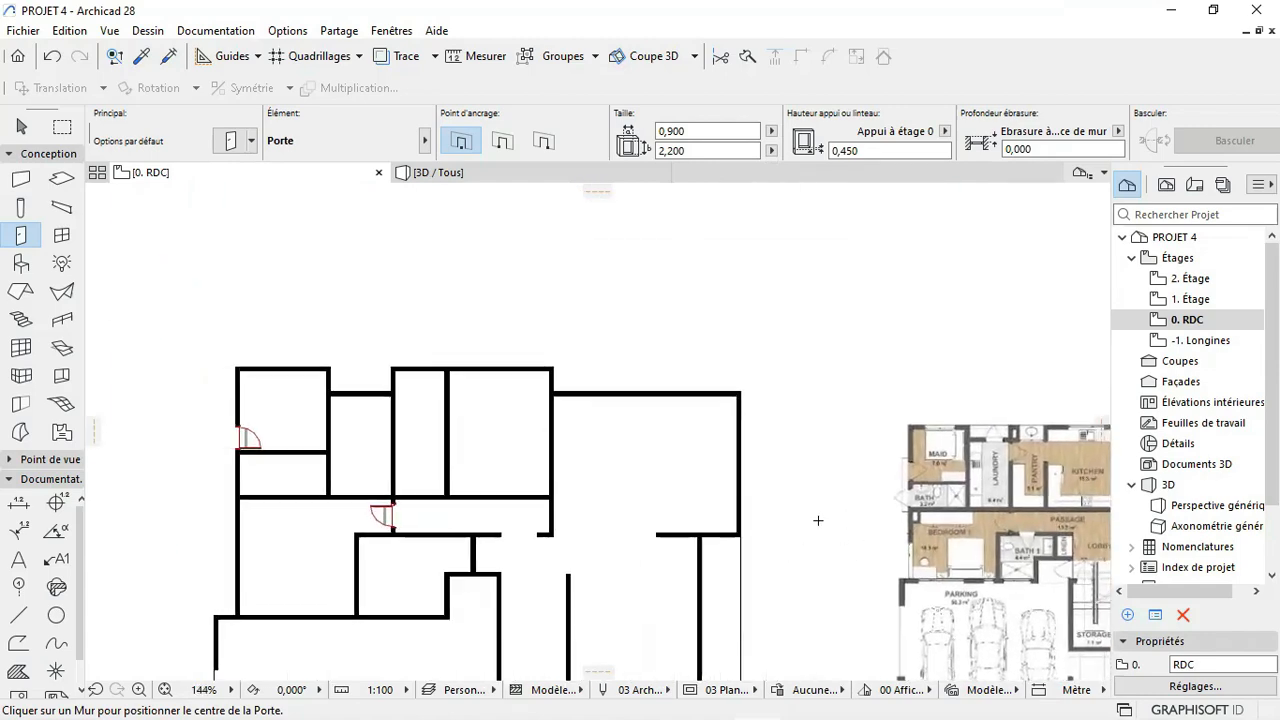
Step: Set the door width to 1 m and place a door at the upper end of the stair wall, opening toward the parking
scroll(817, 520, down, 3)
scroll(985, 545, up, 3)
scroll(936, 550, up, 1)
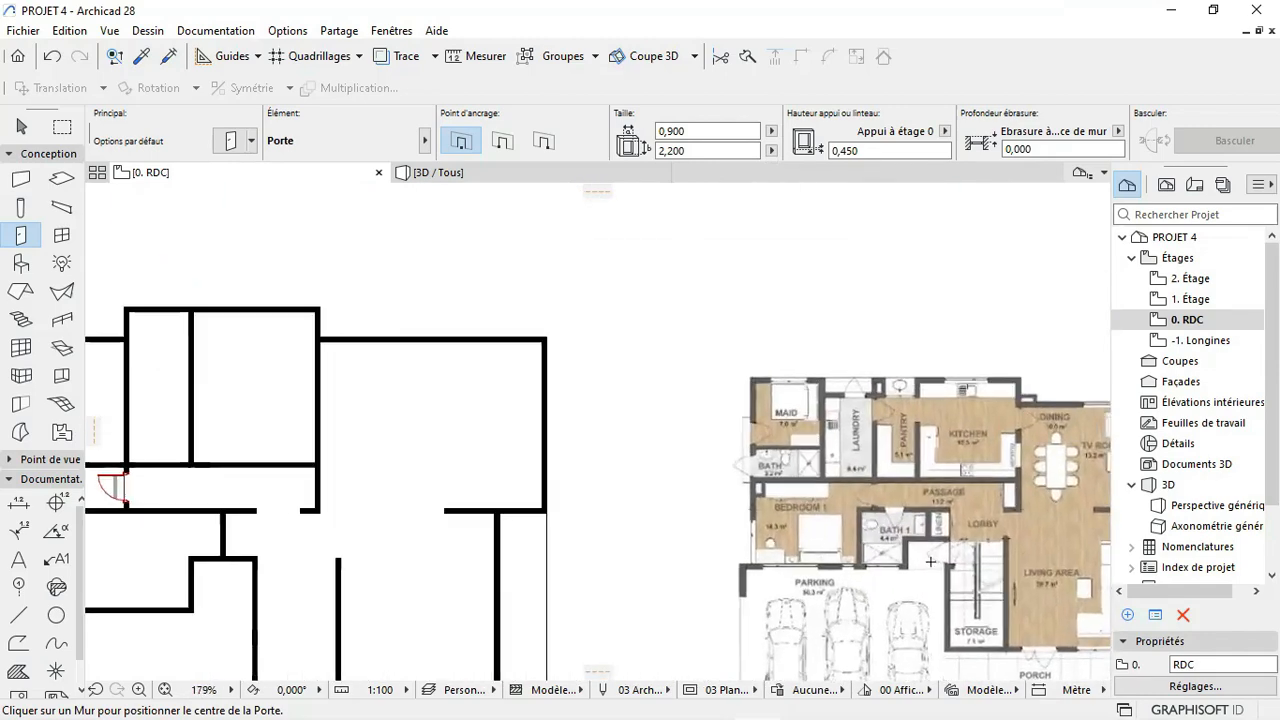
scroll(950, 541, down, 3)
scroll(560, 540, up, 3)
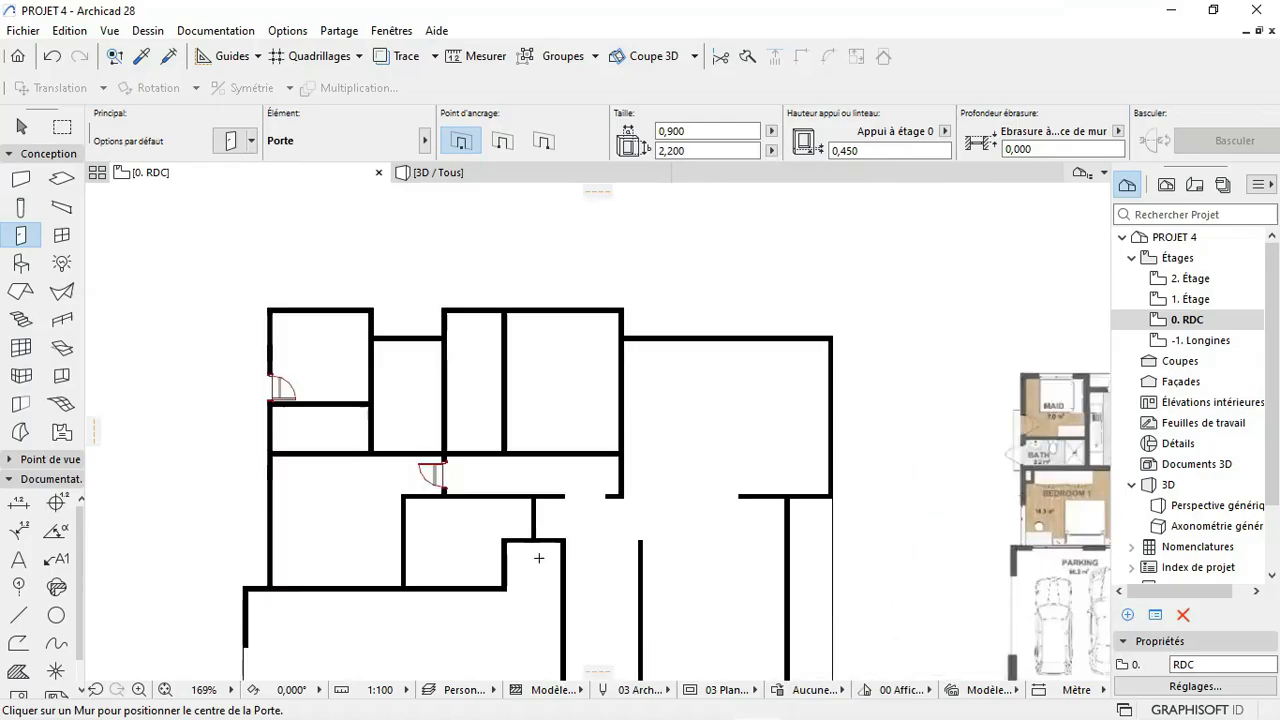
scroll(565, 531, down, 3)
scroll(470, 520, down, 2)
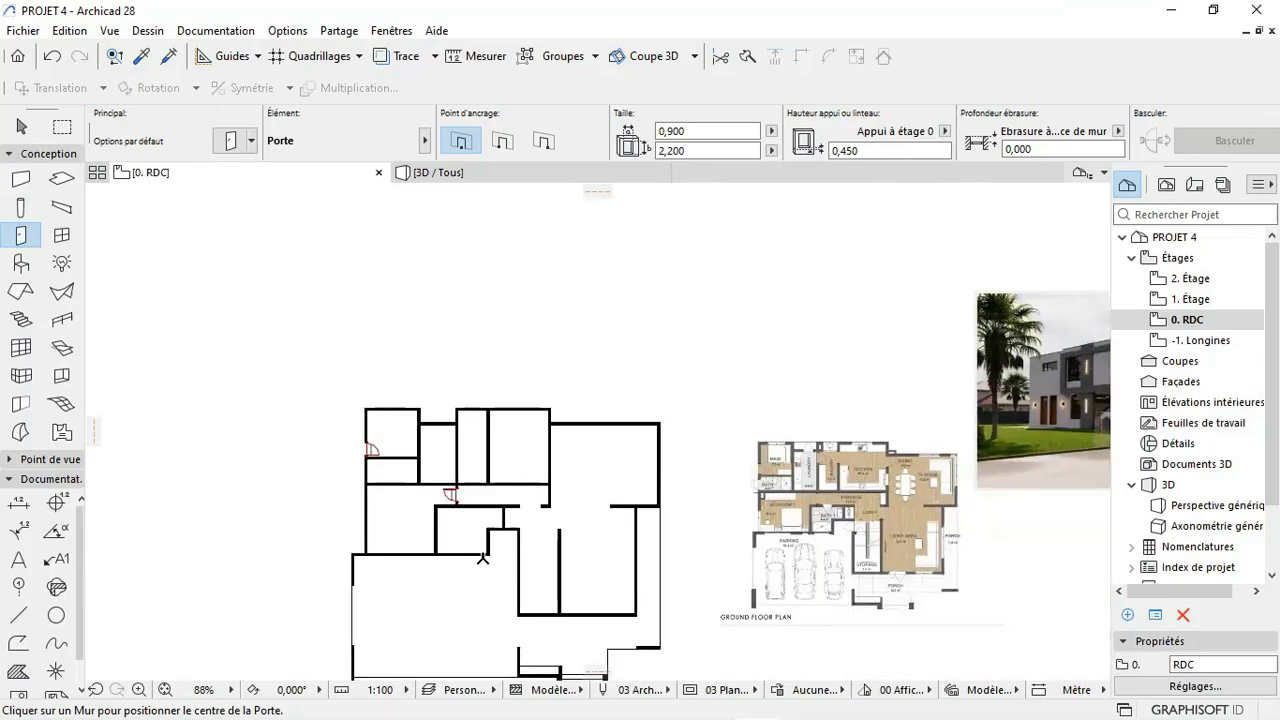
scroll(578, 556, up, 4)
scroll(544, 526, up, 4)
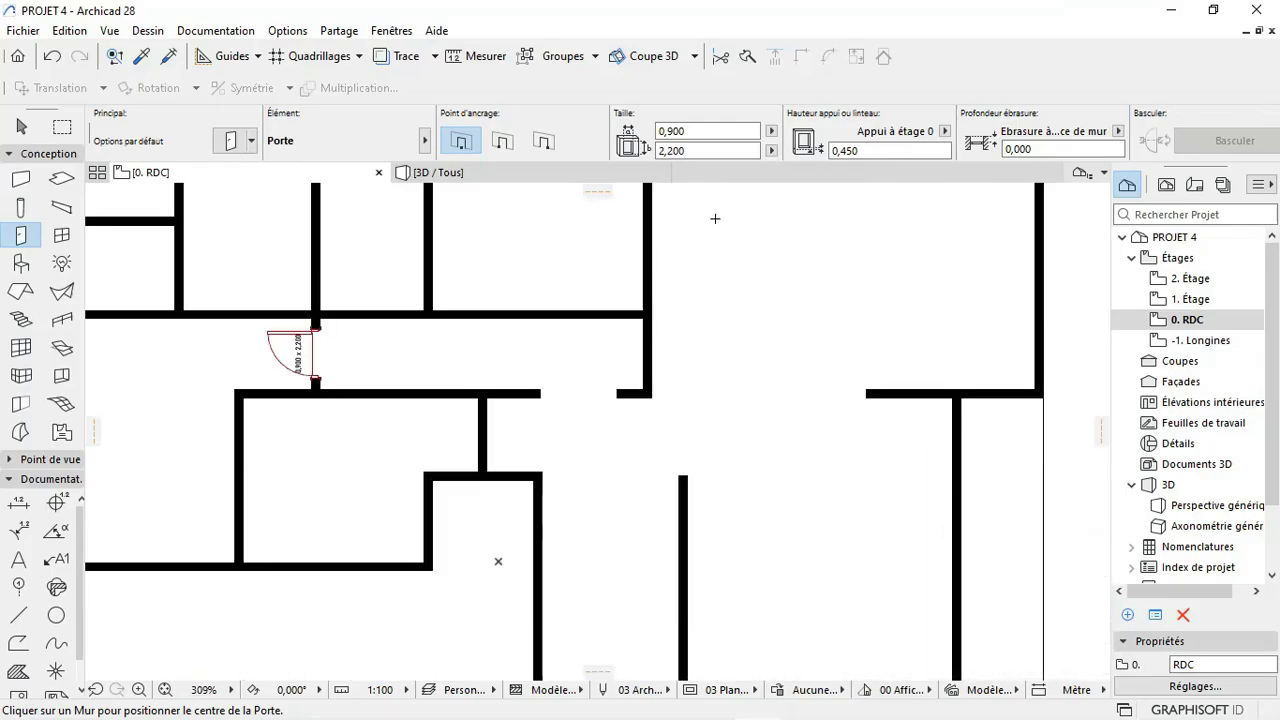
click(700, 131)
text(1)
key(Return)
scroll(534, 520, up, 2)
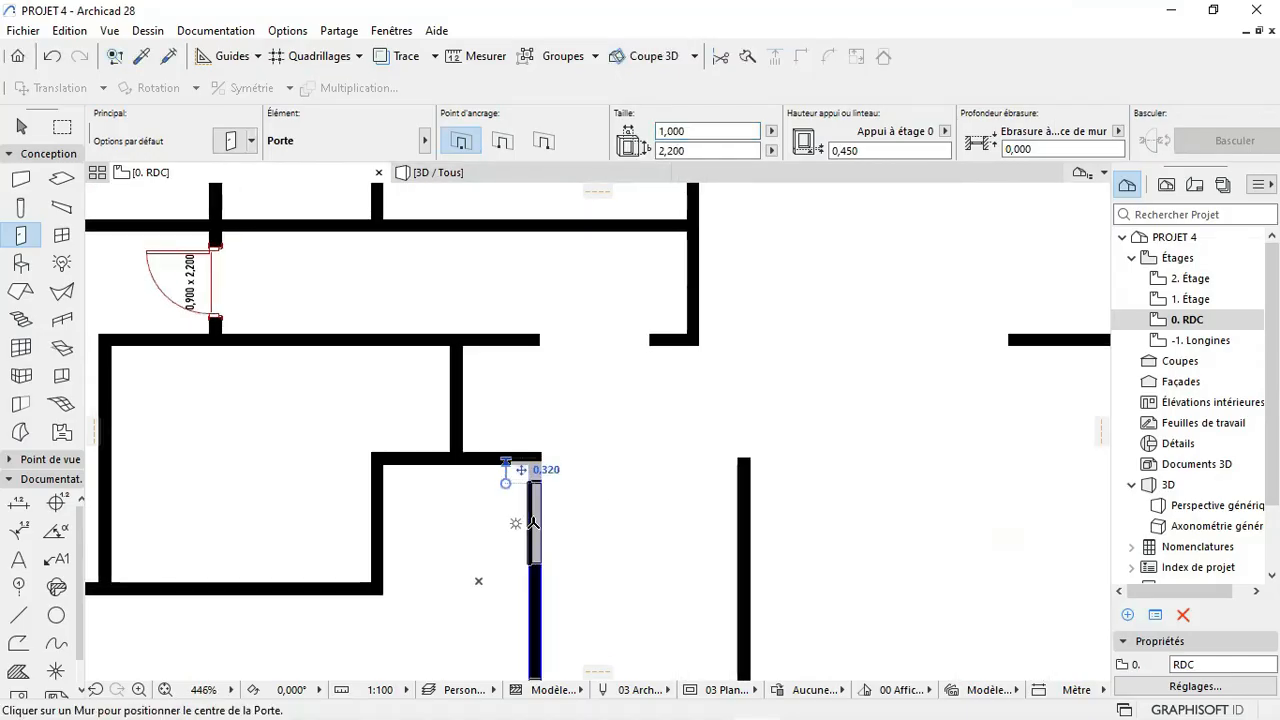
click(533, 512)
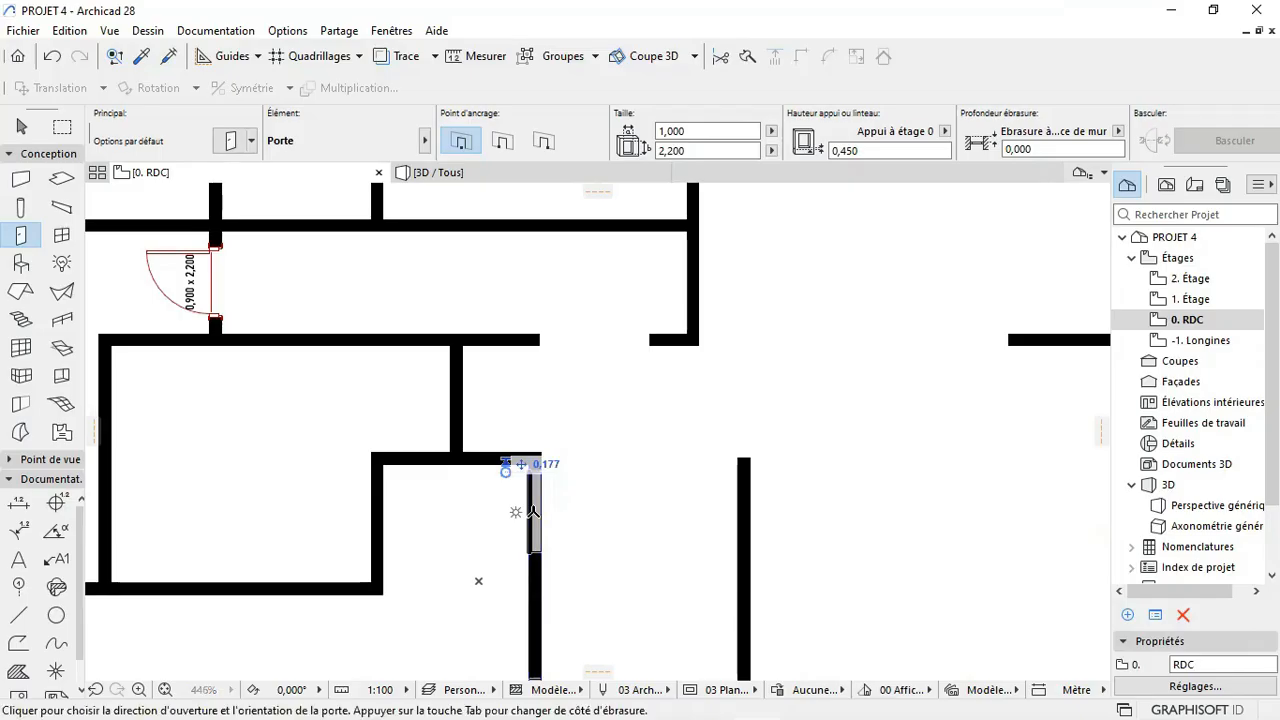
click(517, 490)
scroll(603, 526, down, 3)
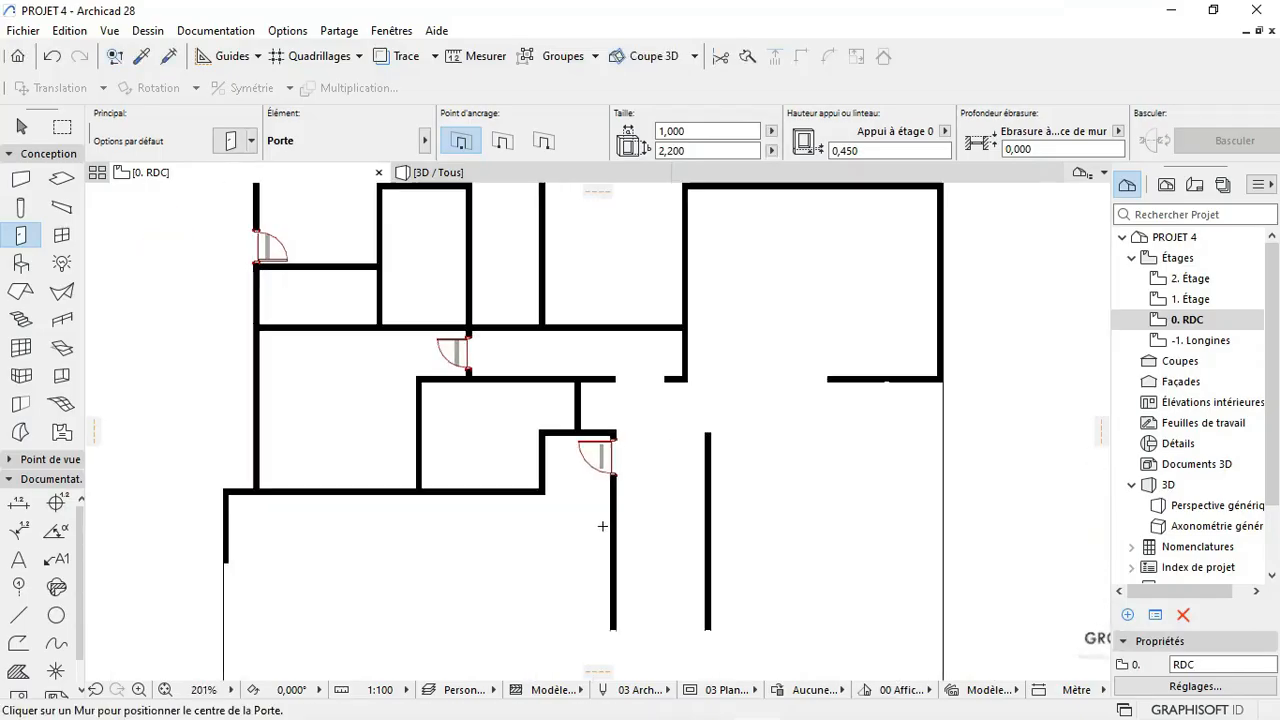
Step: Examine how the new parking door sits relative to the wall corner above it
scroll(588, 525, up, 3)
scroll(528, 474, down, 3)
scroll(590, 437, up, 5)
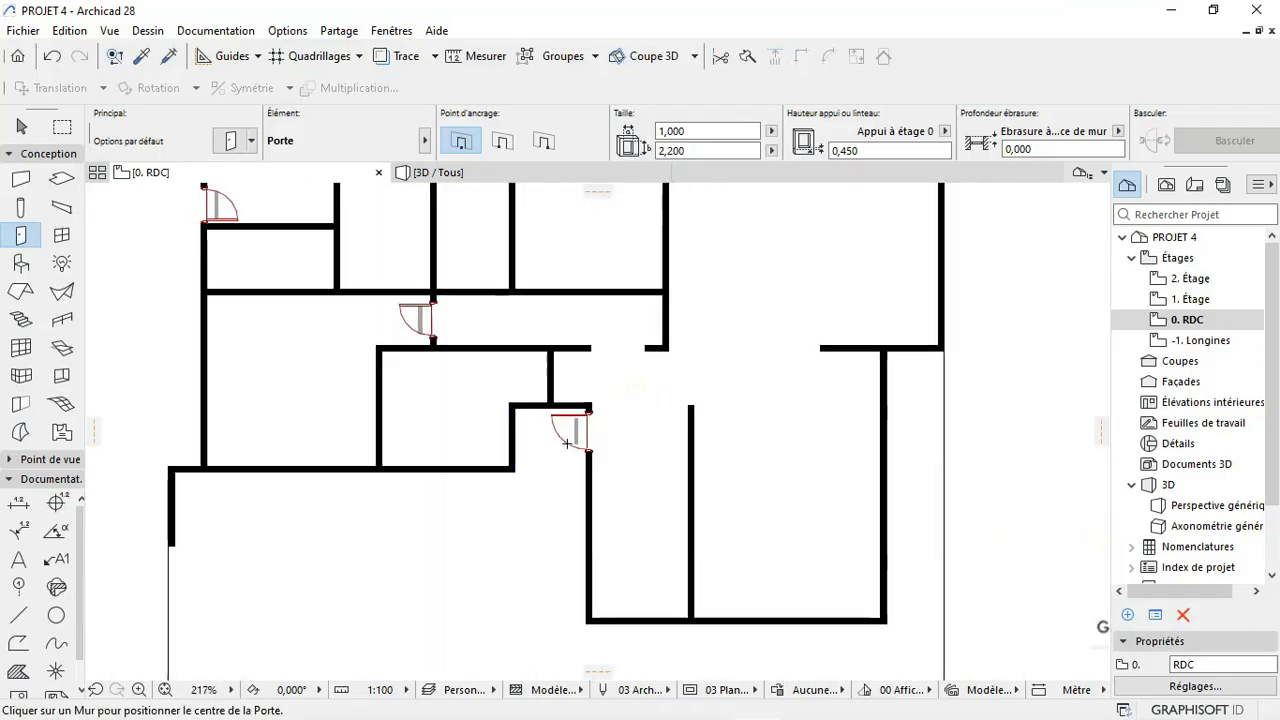
scroll(597, 340, up, 4)
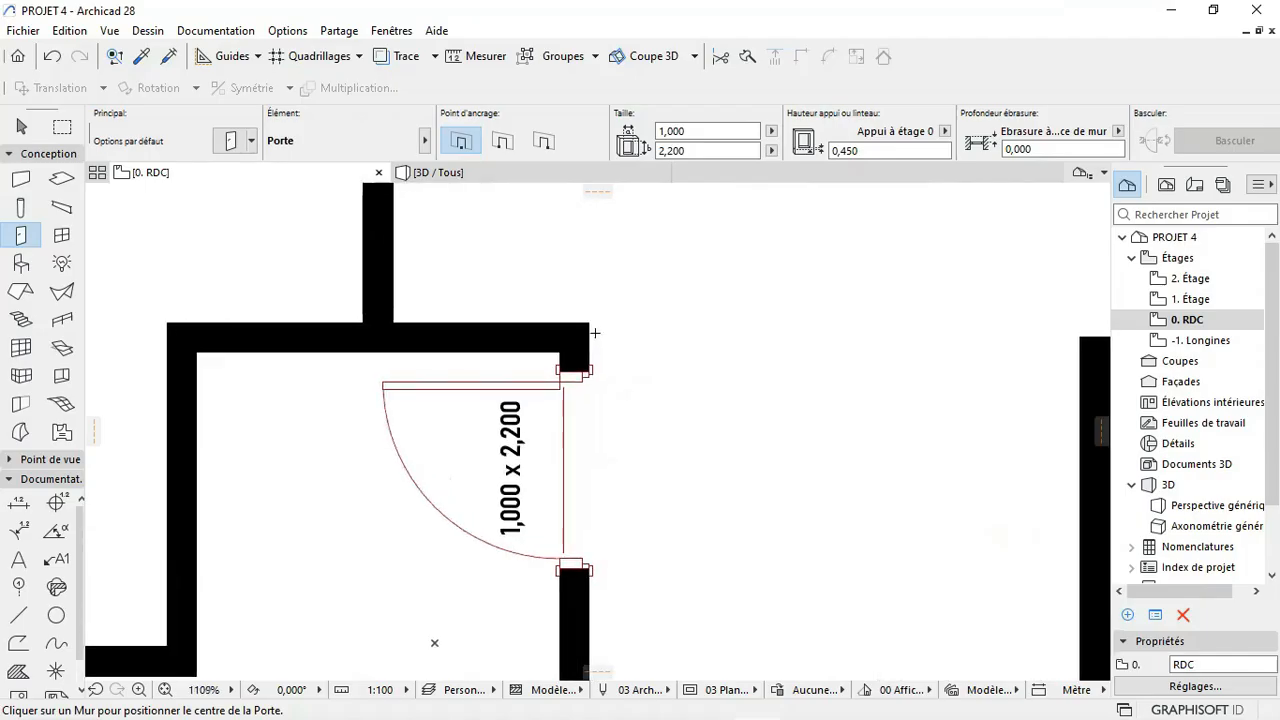
click(592, 371)
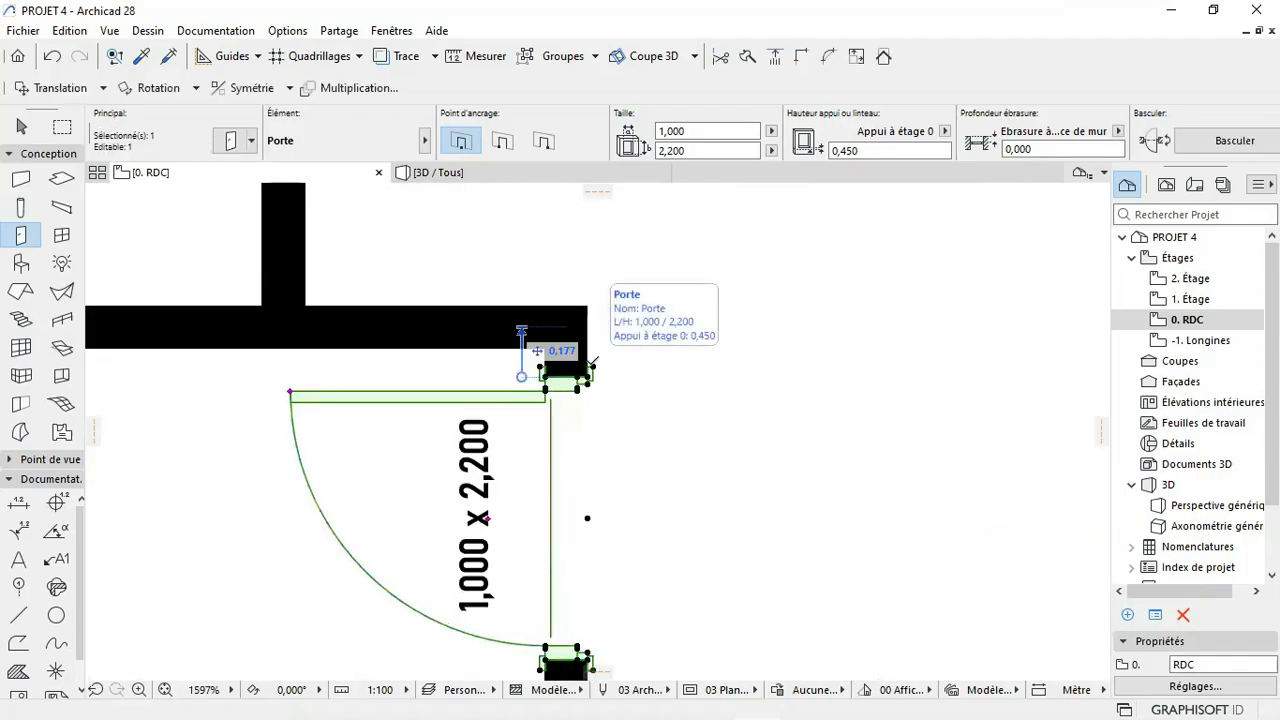
key(Escape)
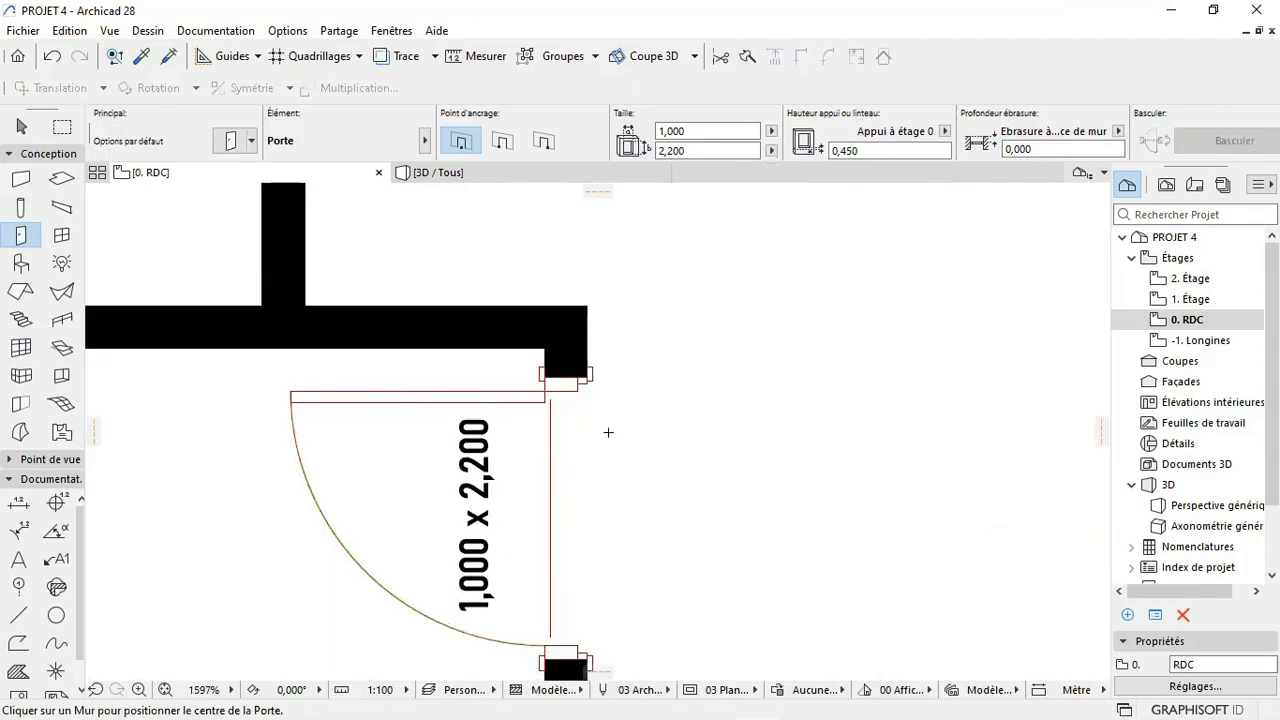
scroll(604, 432, down, 11)
scroll(858, 469, down, 3)
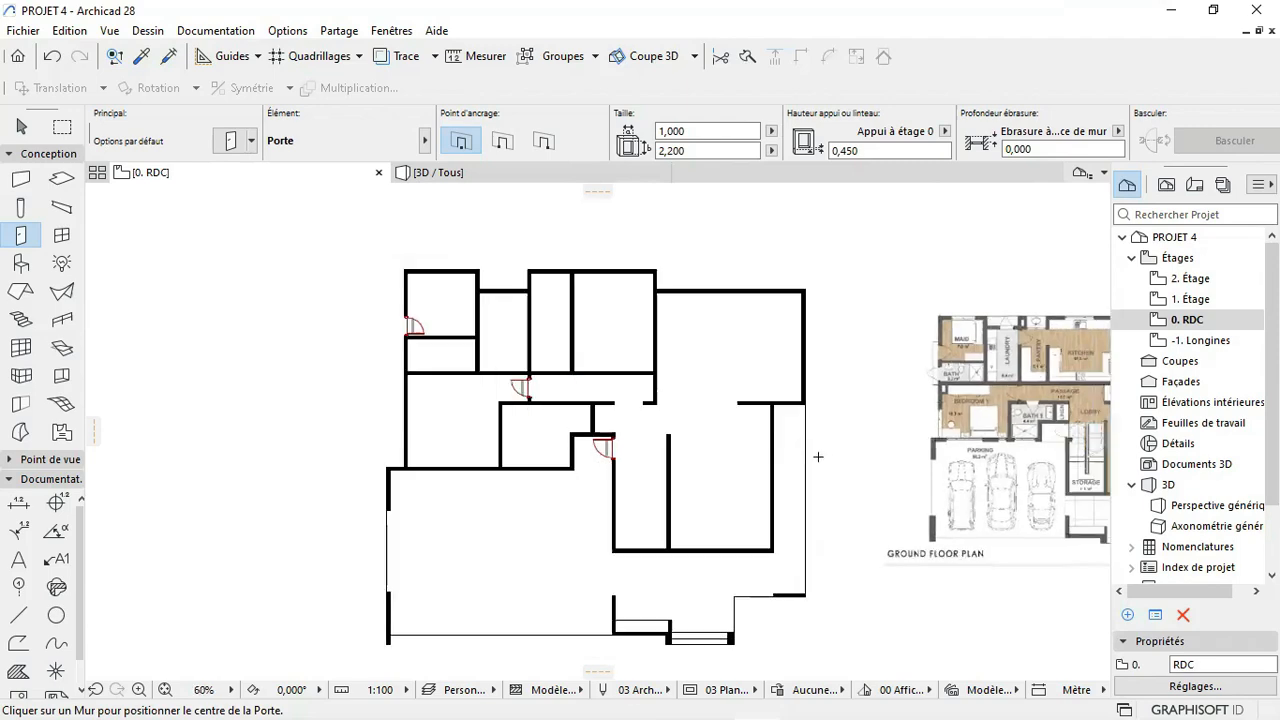
Step: Place a 1,000 x 2,200 door in the wall between laundry and pantry, just below the laundry's upper wall, opening into the laundry
scroll(934, 405, up, 4)
scroll(934, 405, up, 1)
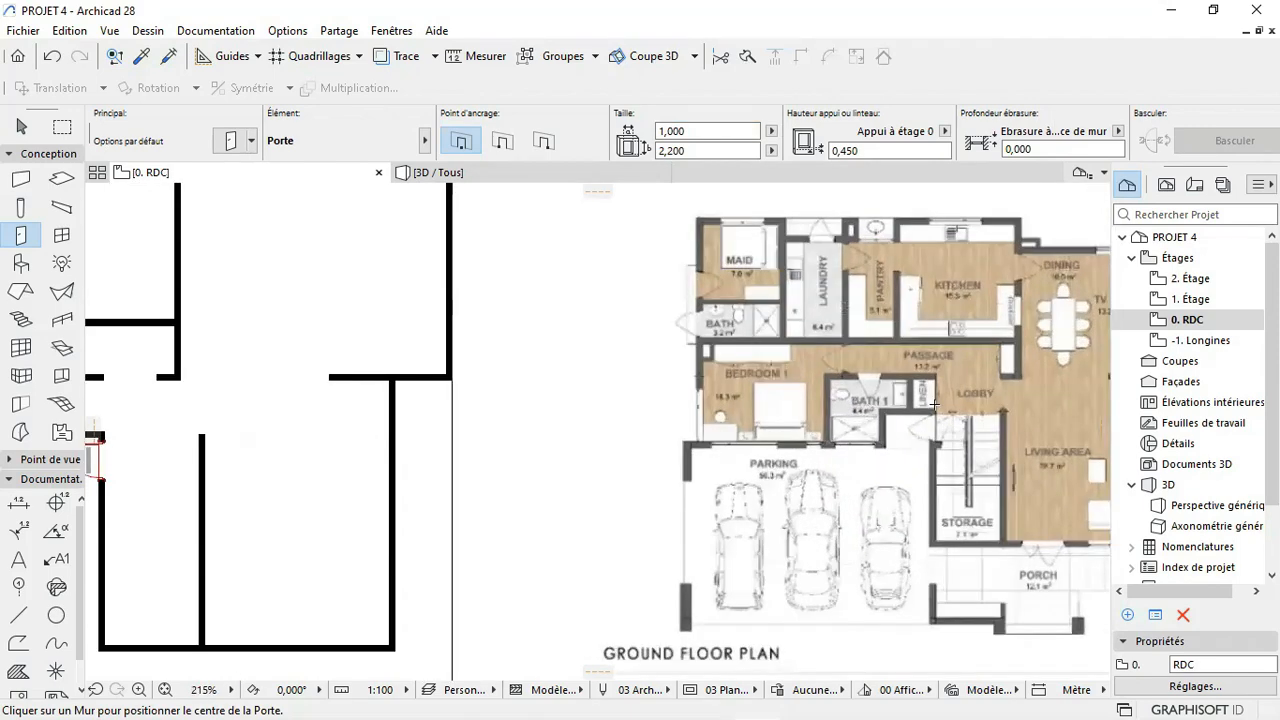
scroll(945, 429, down, 3)
scroll(471, 451, up, 3)
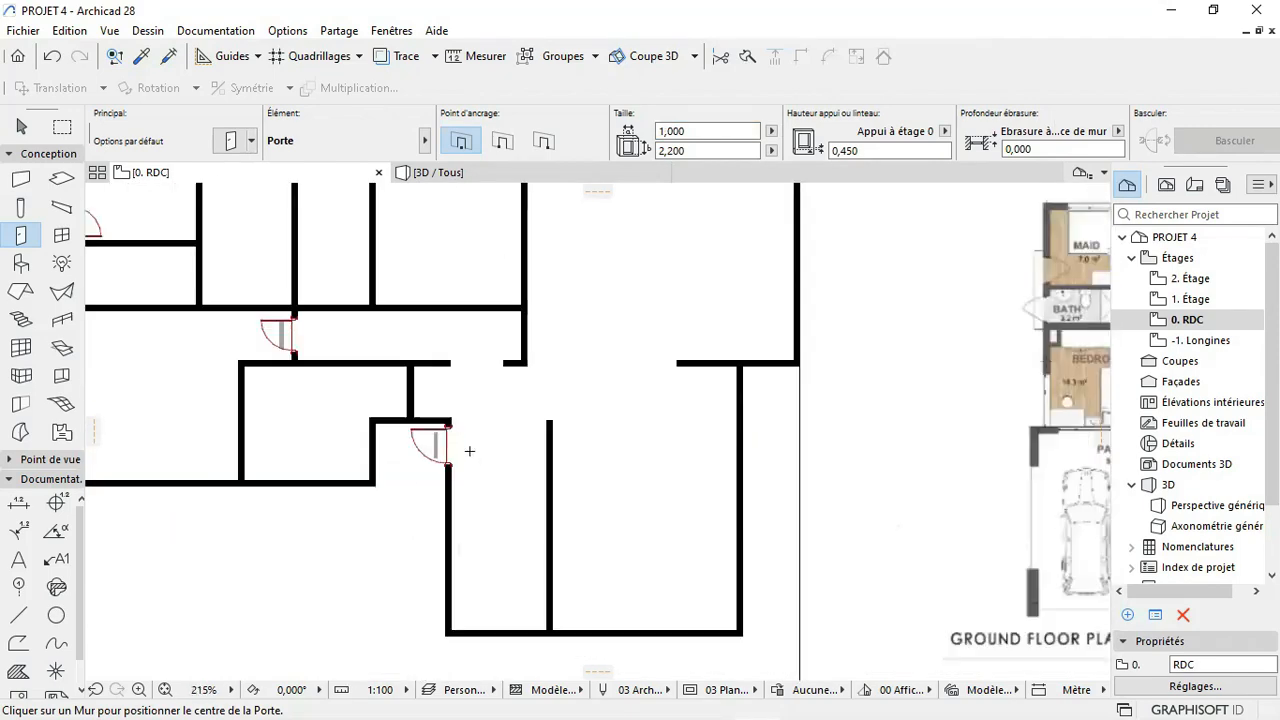
scroll(469, 451, down, 3)
scroll(789, 456, up, 2)
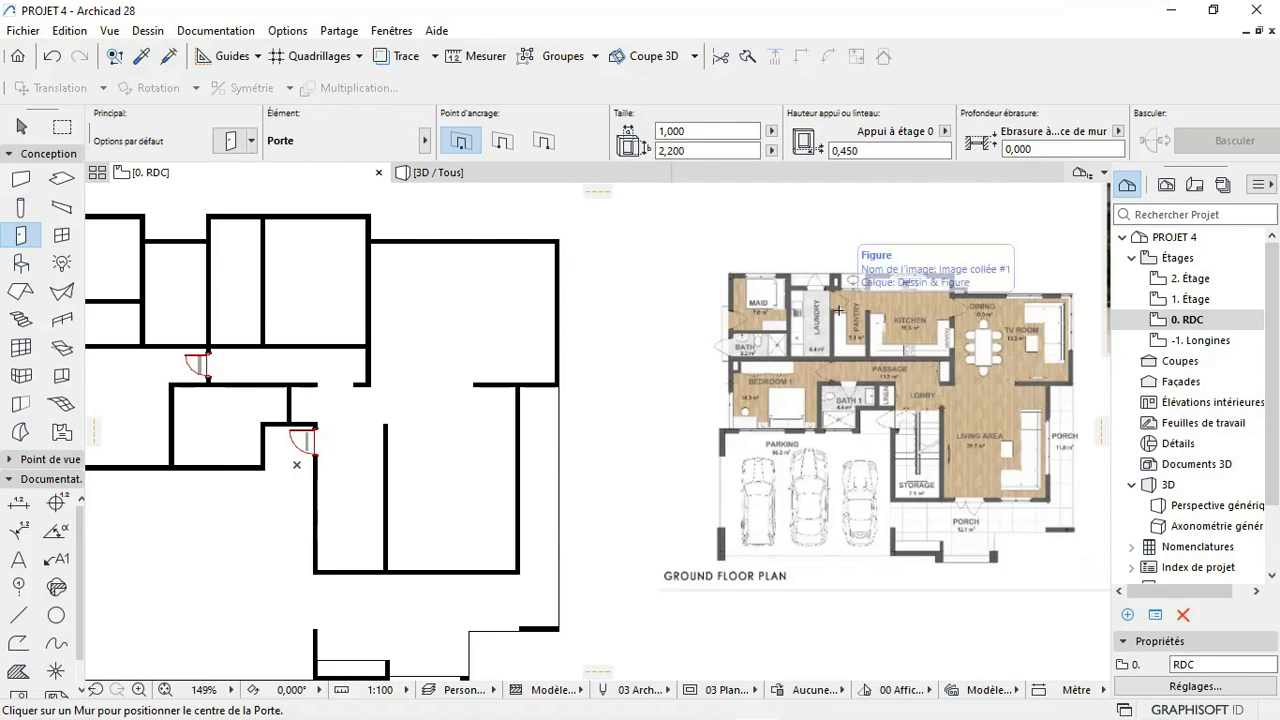
scroll(862, 415, down, 3)
scroll(545, 340, up, 3)
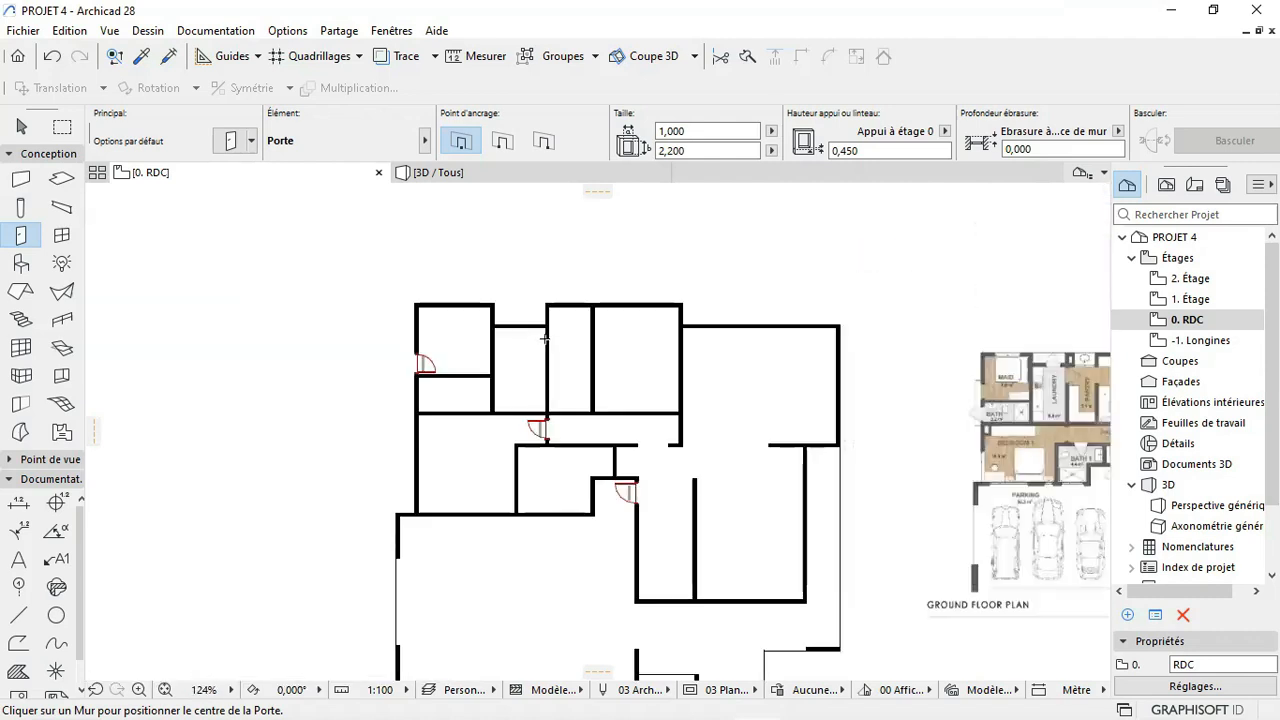
scroll(545, 328, up, 5)
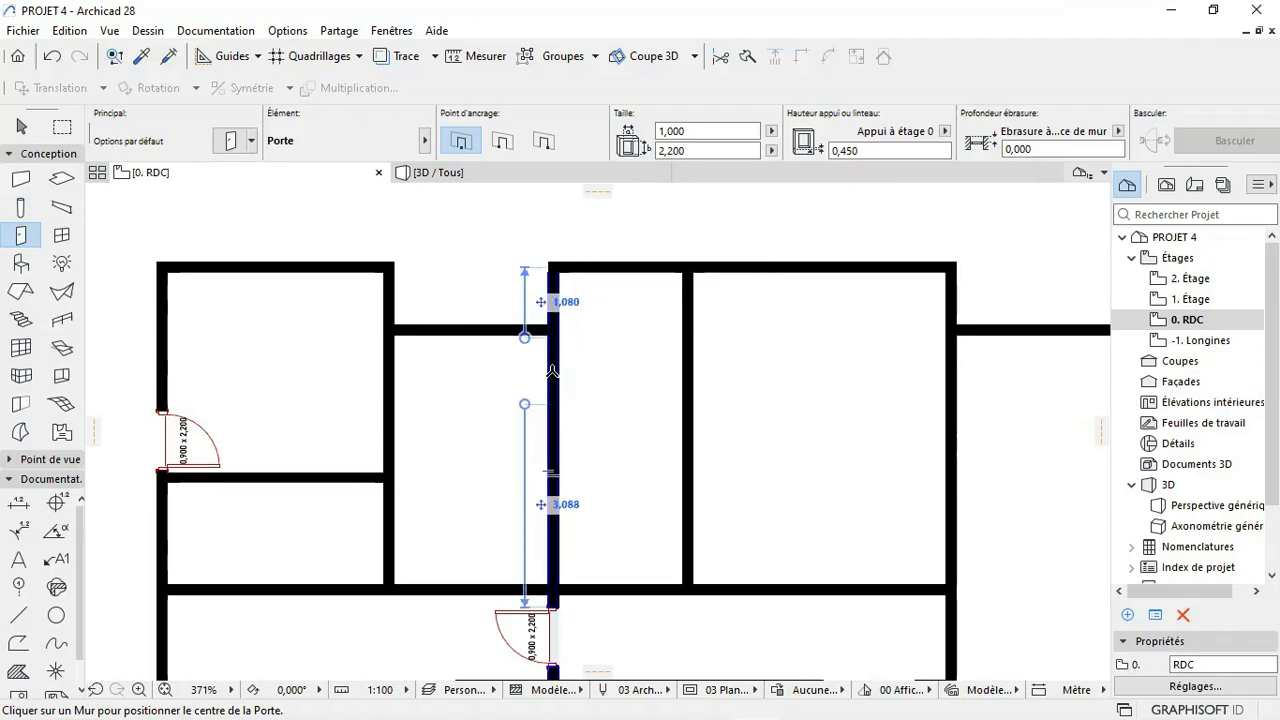
click(551, 372)
click(460, 342)
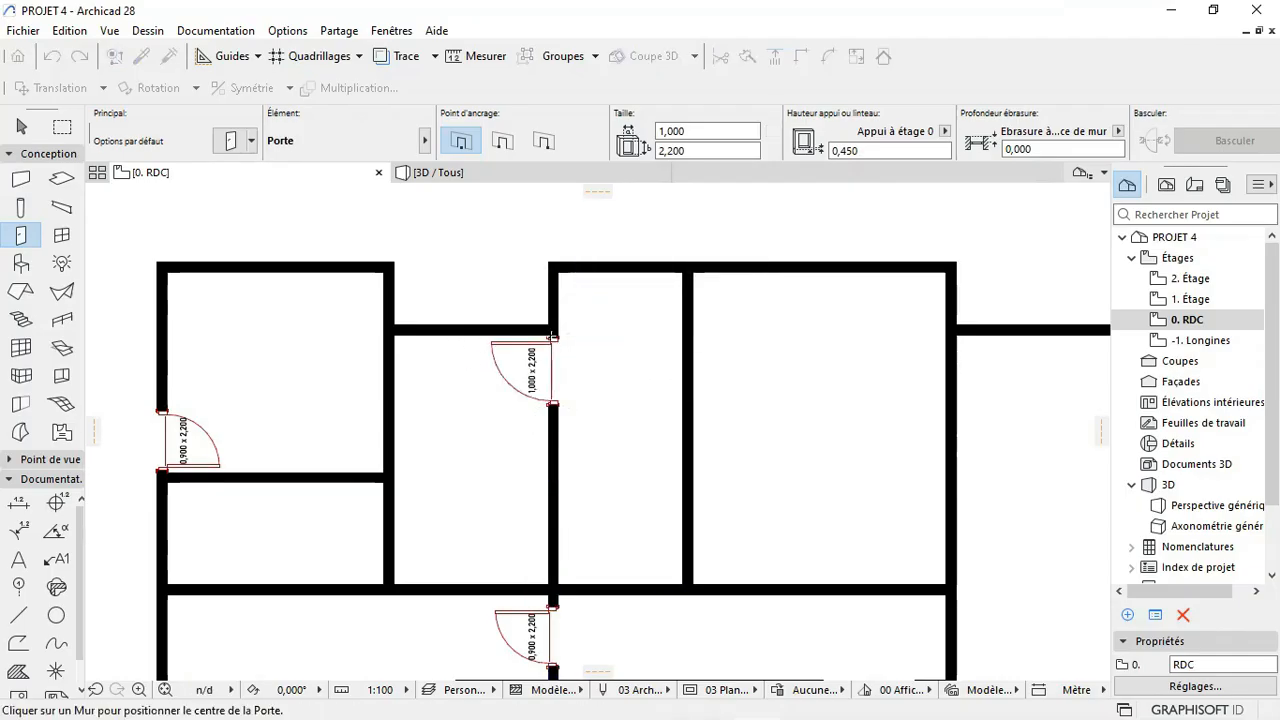
scroll(547, 330, up, 4)
scroll(490, 345, down, 6)
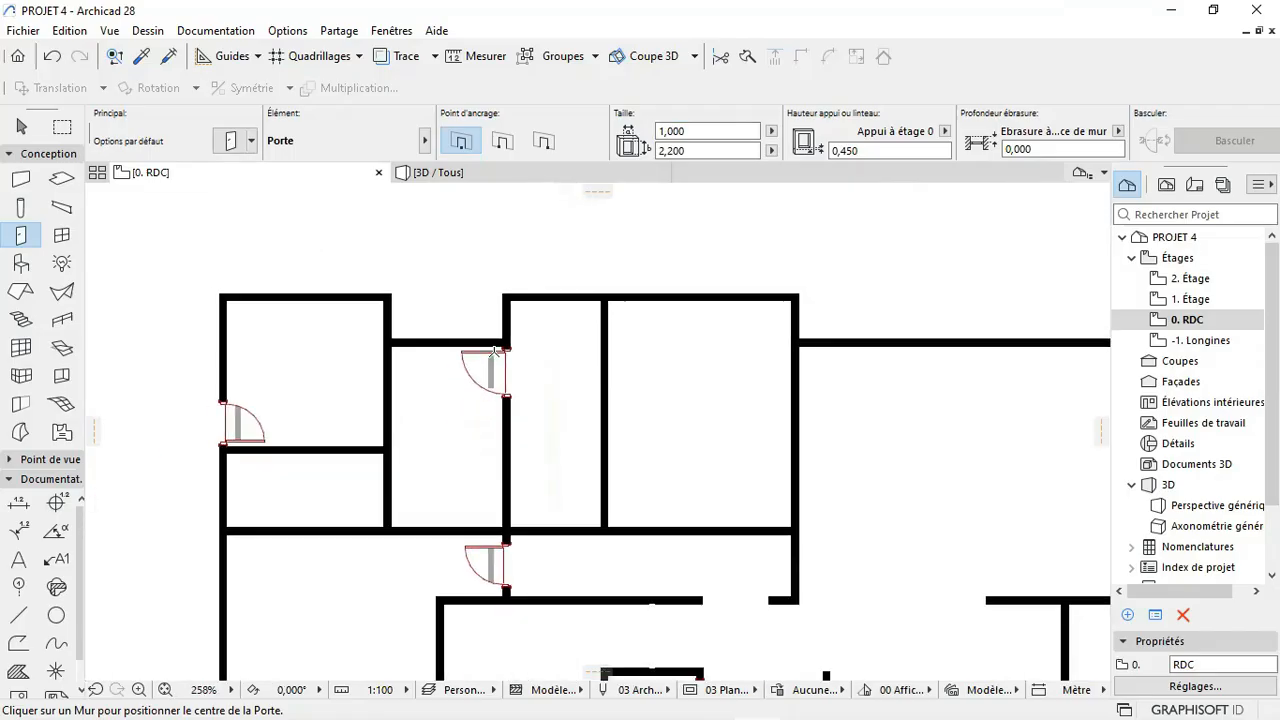
scroll(494, 352, up, 3)
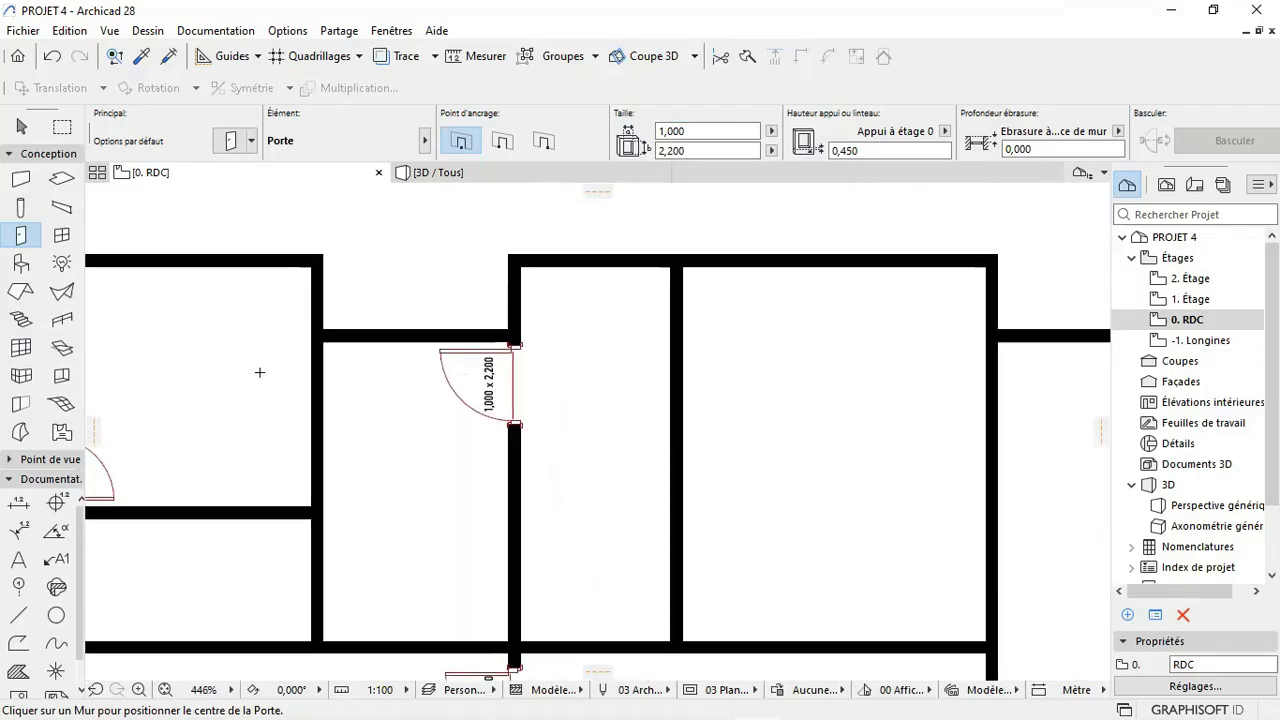
Step: Pick up the settings of the 0,900 m maid's room door and apply them to the laundry–pantry door
click(141, 56)
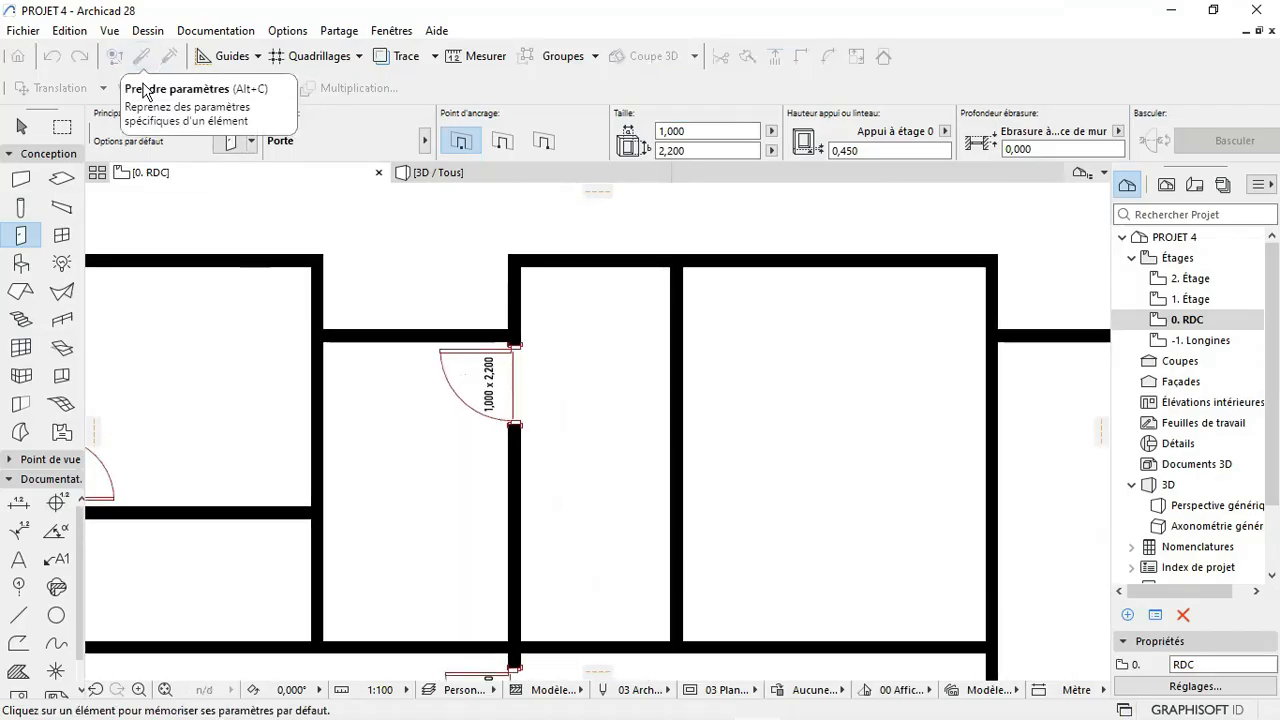
click(118, 491)
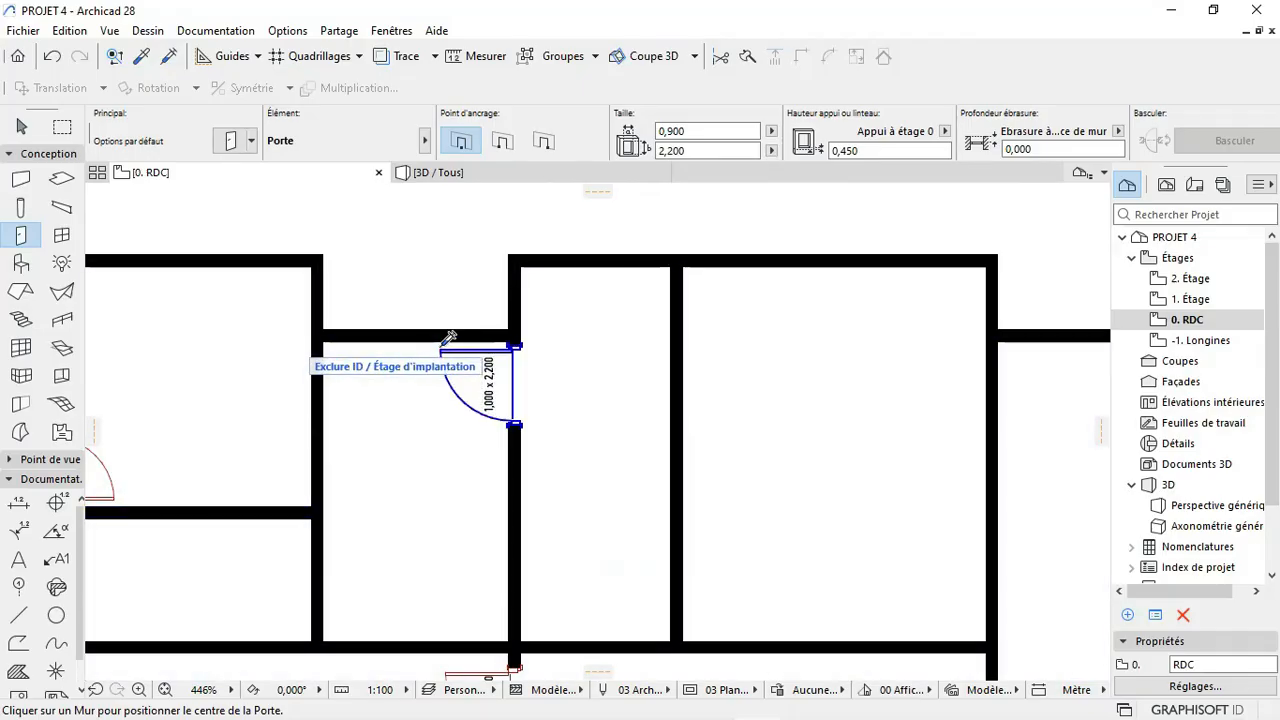
ctrl+alt+click(450, 337)
scroll(560, 305, down, 2)
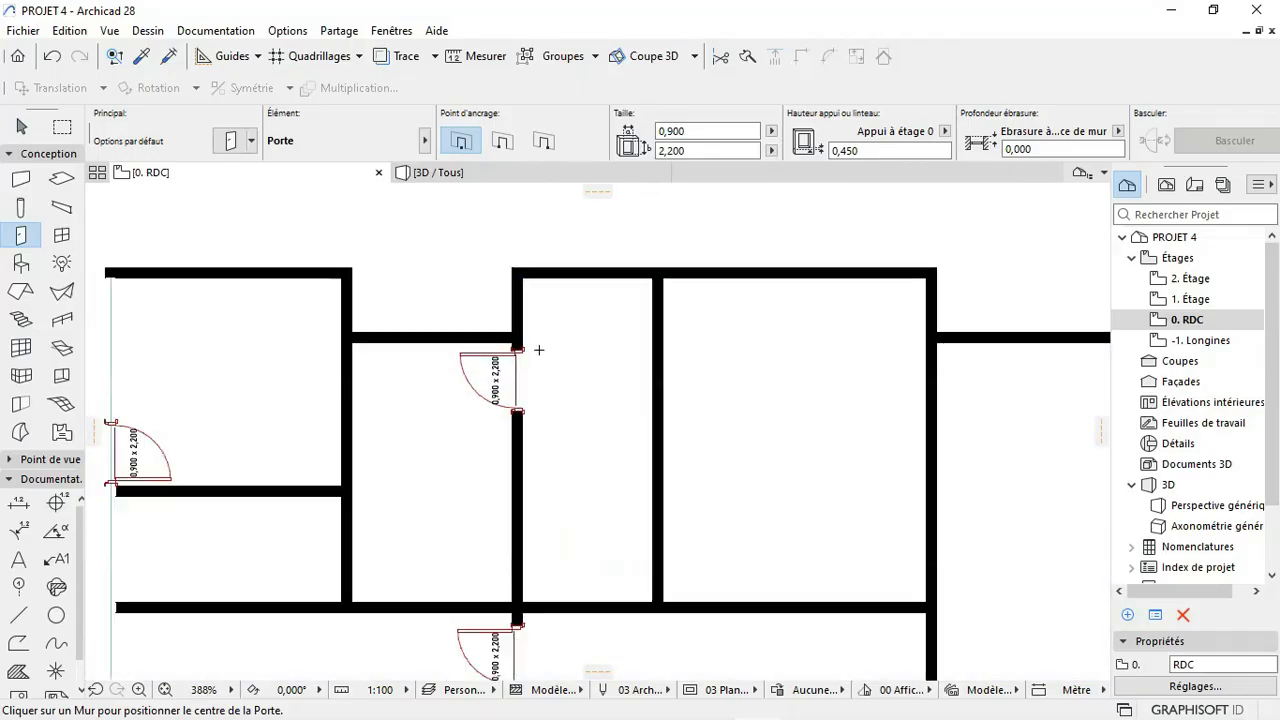
scroll(515, 393, up, 4)
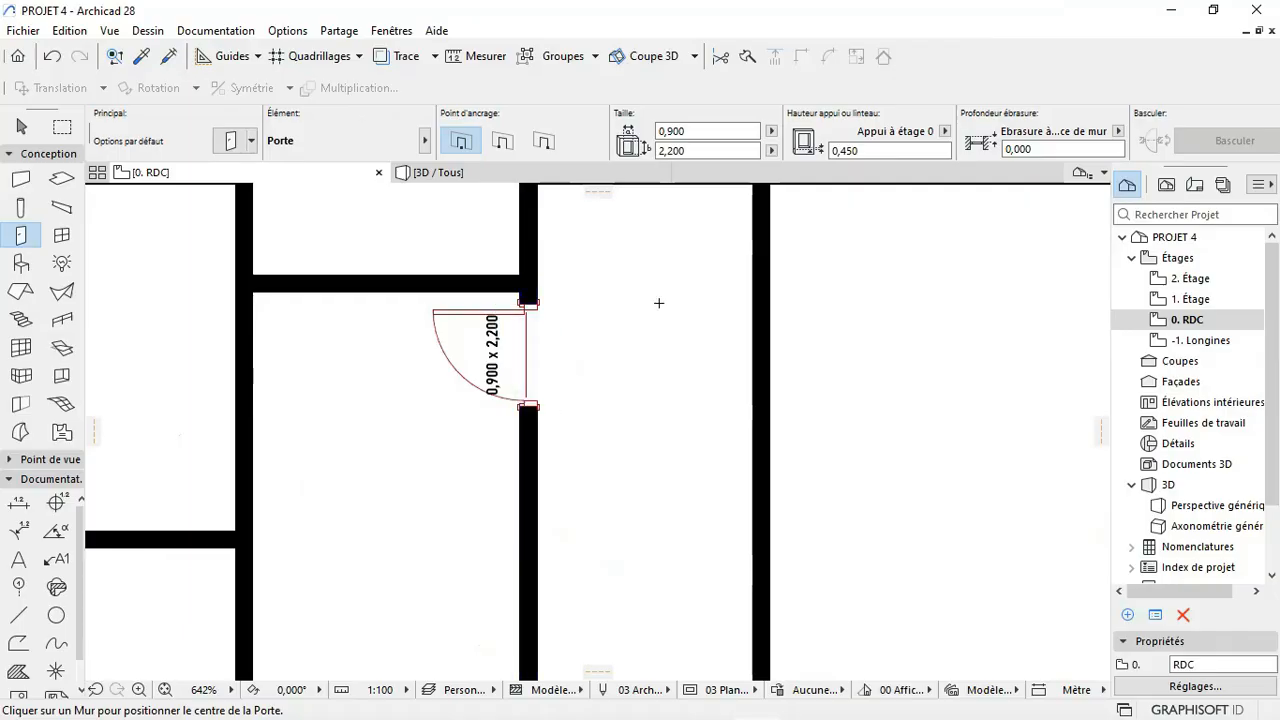
scroll(625, 325, down, 4)
scroll(228, 418, up, 4)
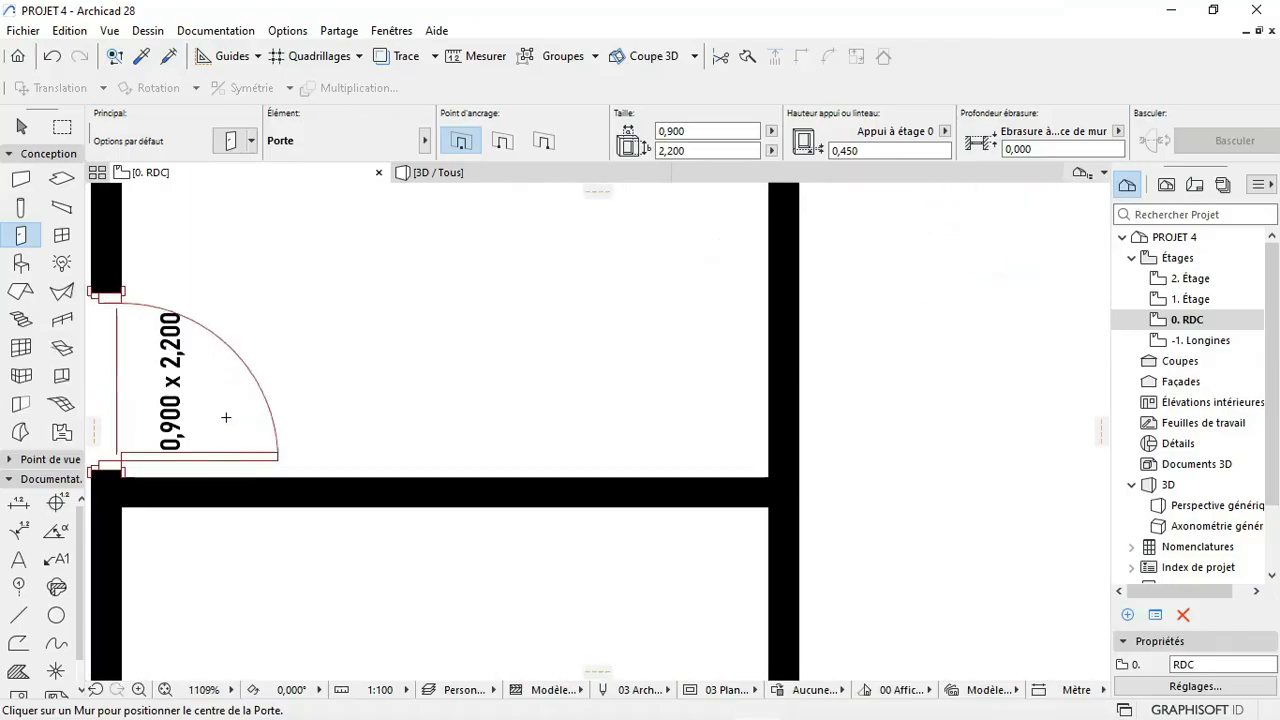
scroll(226, 417, down, 5)
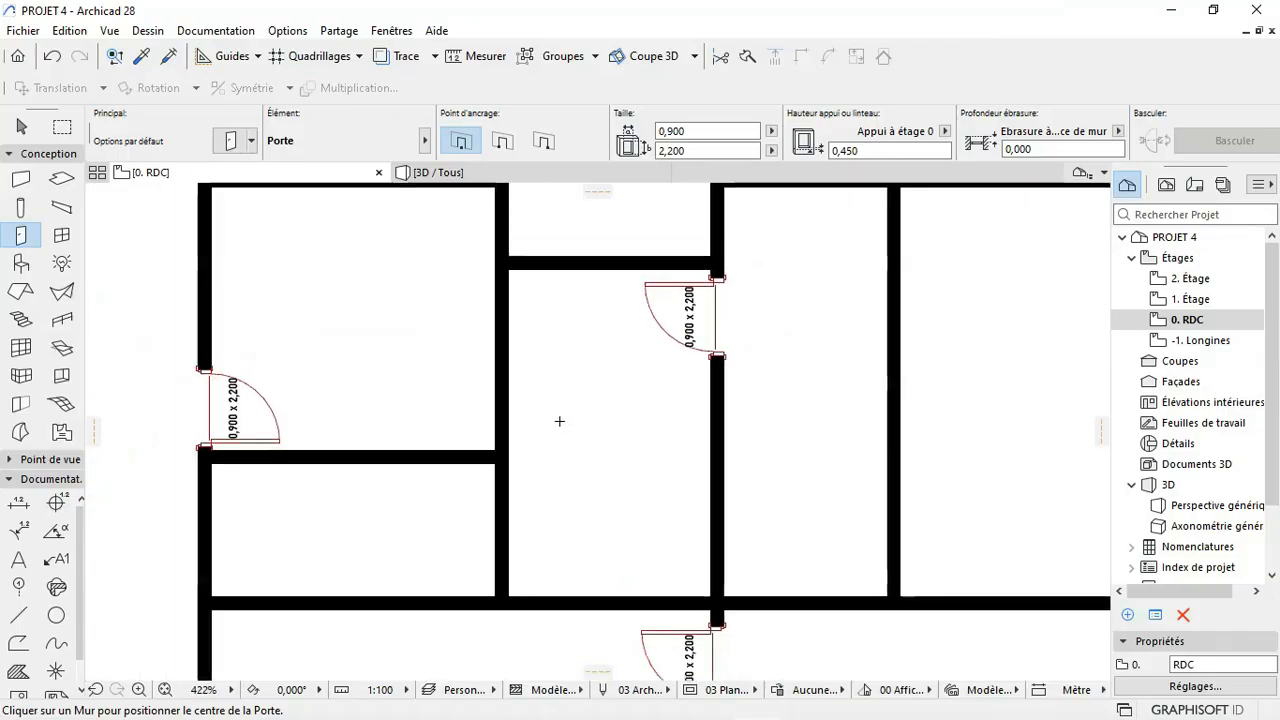
scroll(572, 406, down, 2)
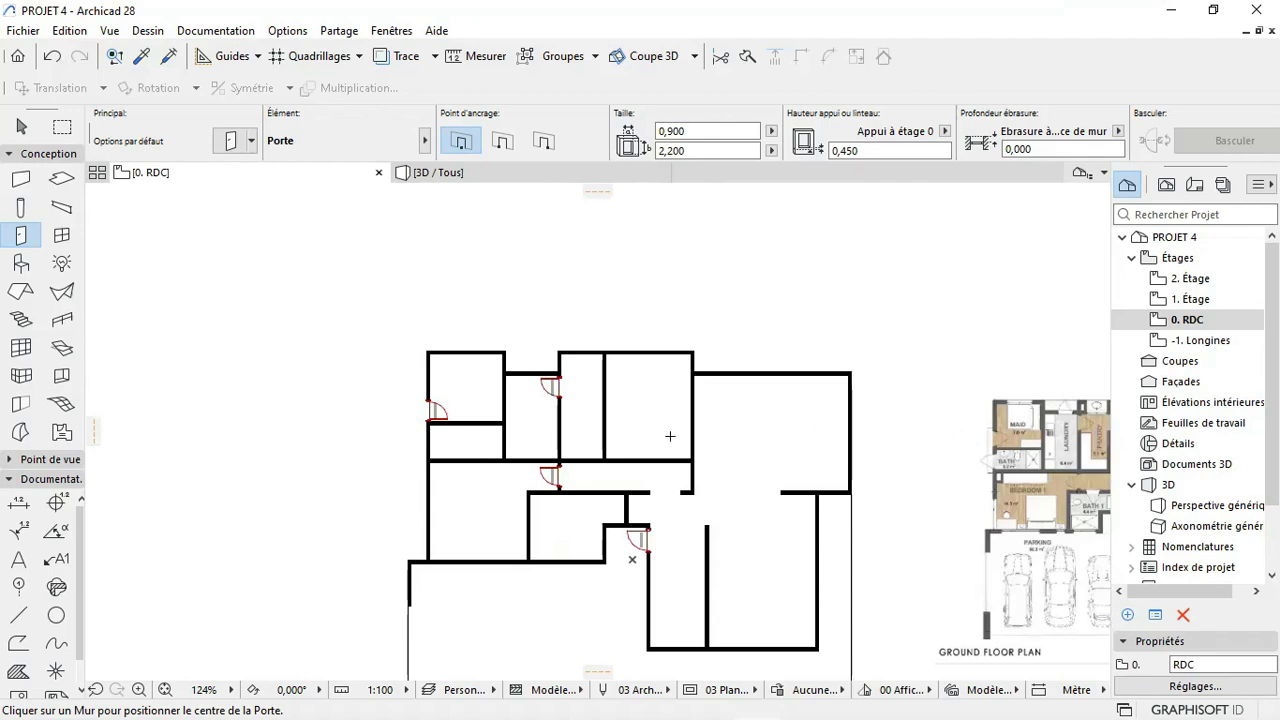
Step: Place a 0,900 x 2,200 door in the kitchen–dining wall, just below the dining room's upper wall, opening into the dining room
scroll(670, 436, down, 1)
scroll(744, 442, up, 2)
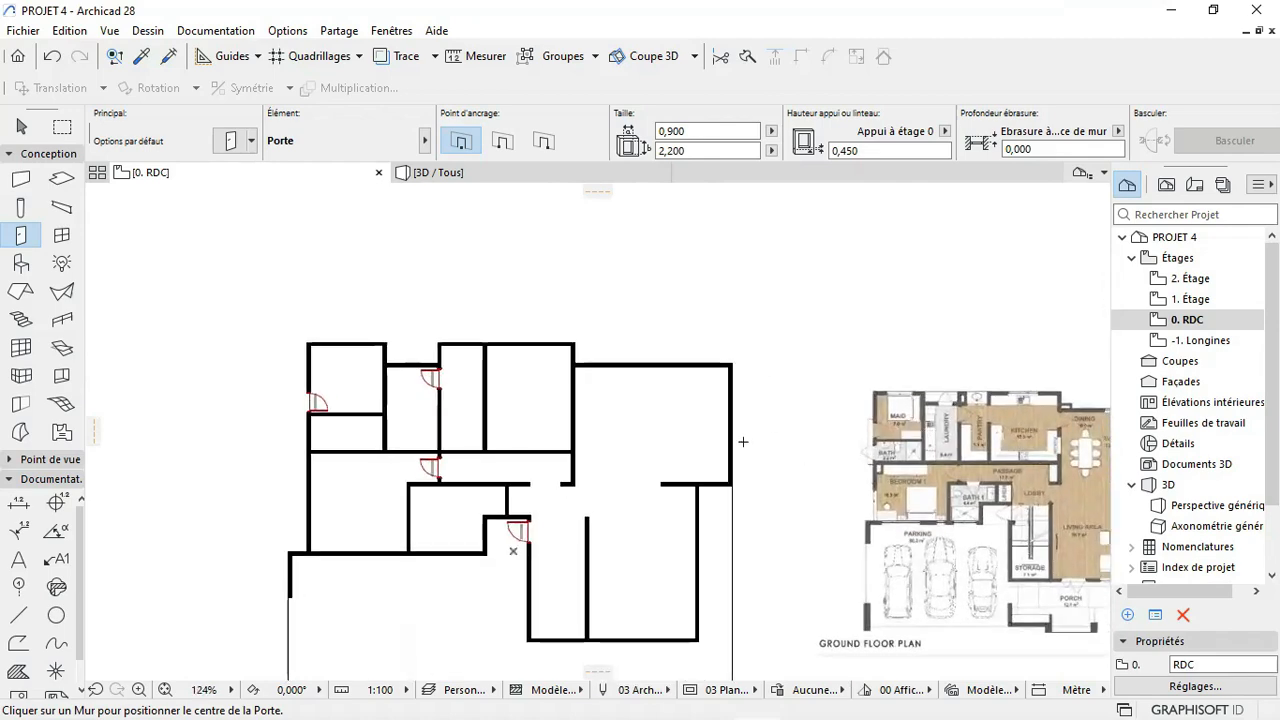
scroll(553, 353, up, 3)
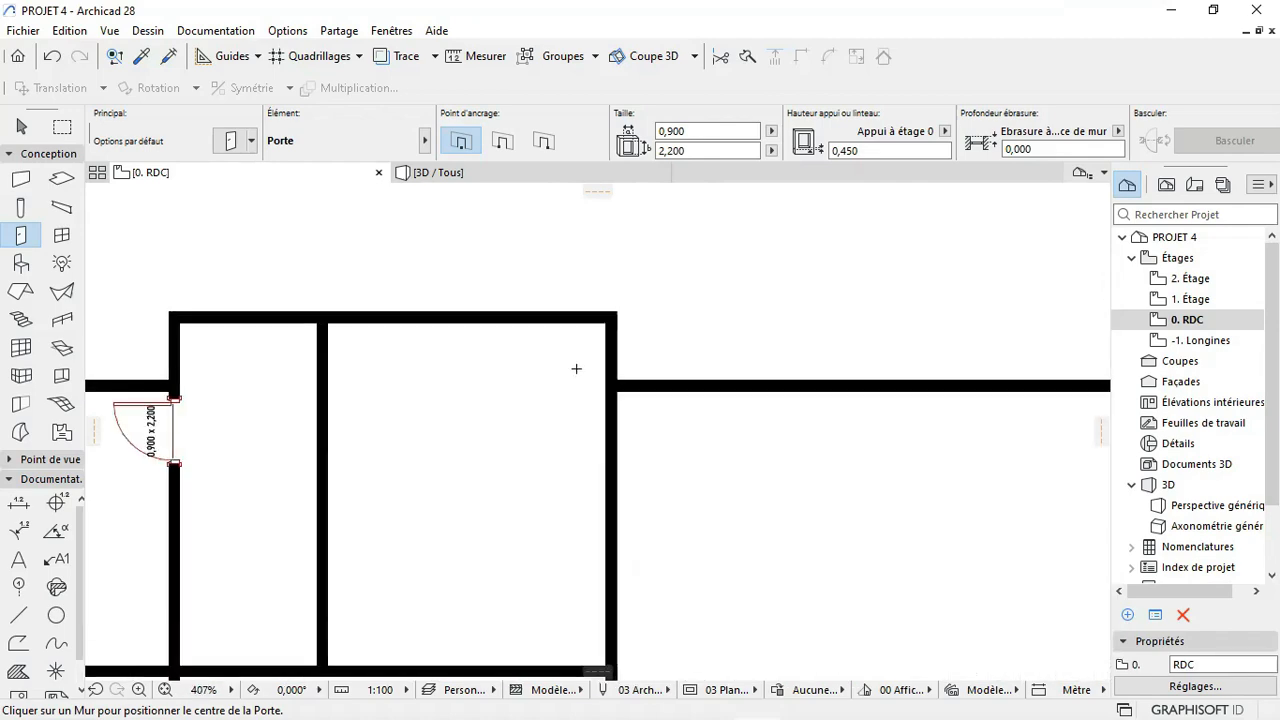
click(617, 438)
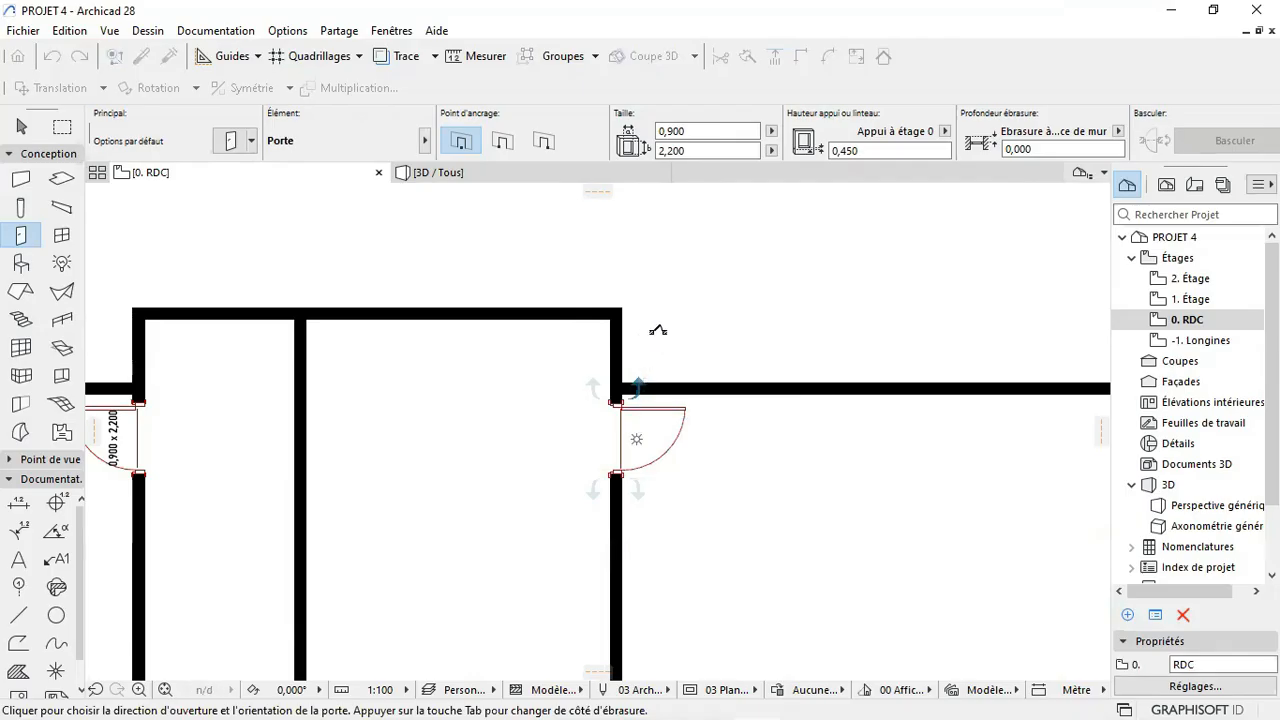
click(660, 334)
scroll(651, 396, down, 2)
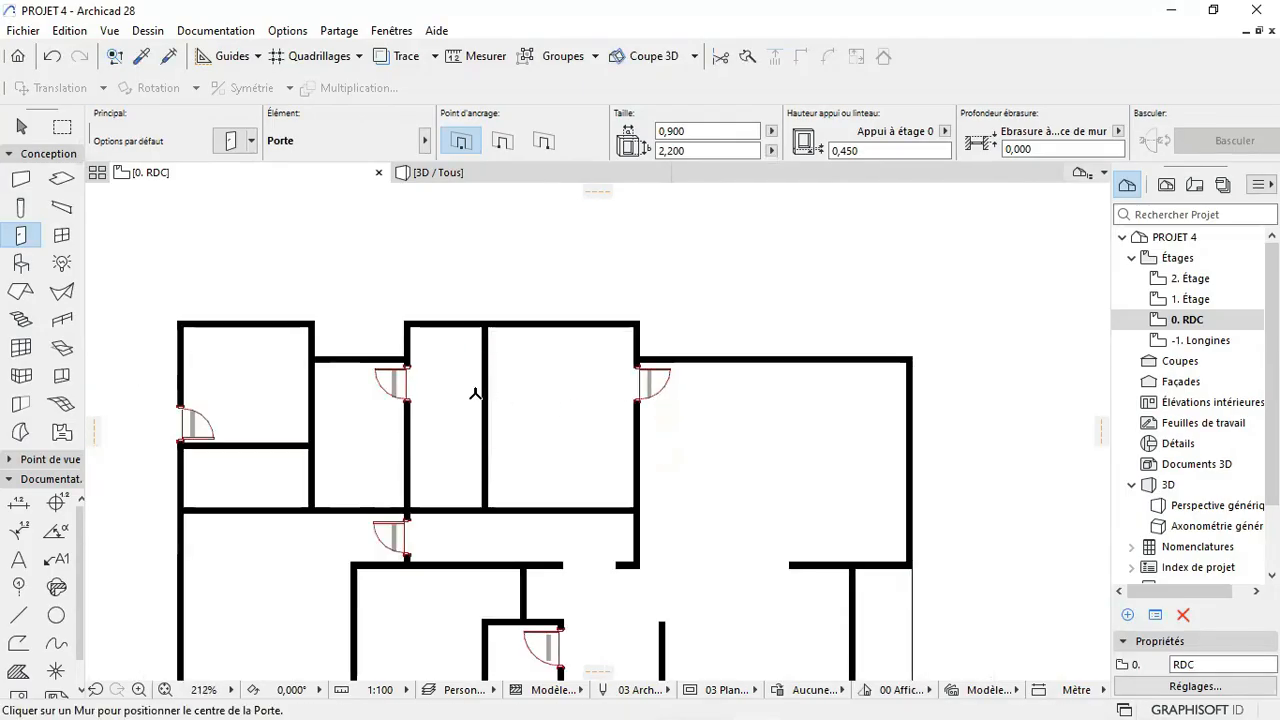
Step: Set the door width to 0,8 and place a door in the maid's bathroom outer wall, just below the partition, opening into the bathroom
scroll(475, 393, down, 3)
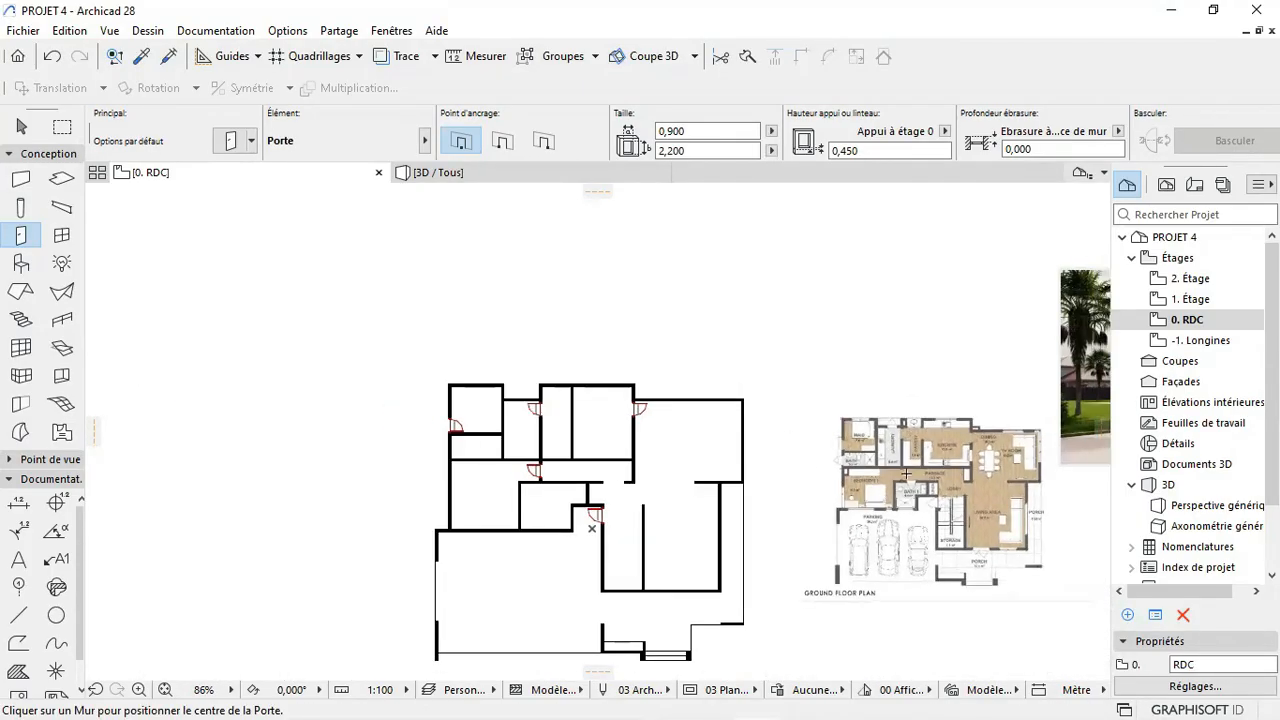
scroll(906, 473, up, 2)
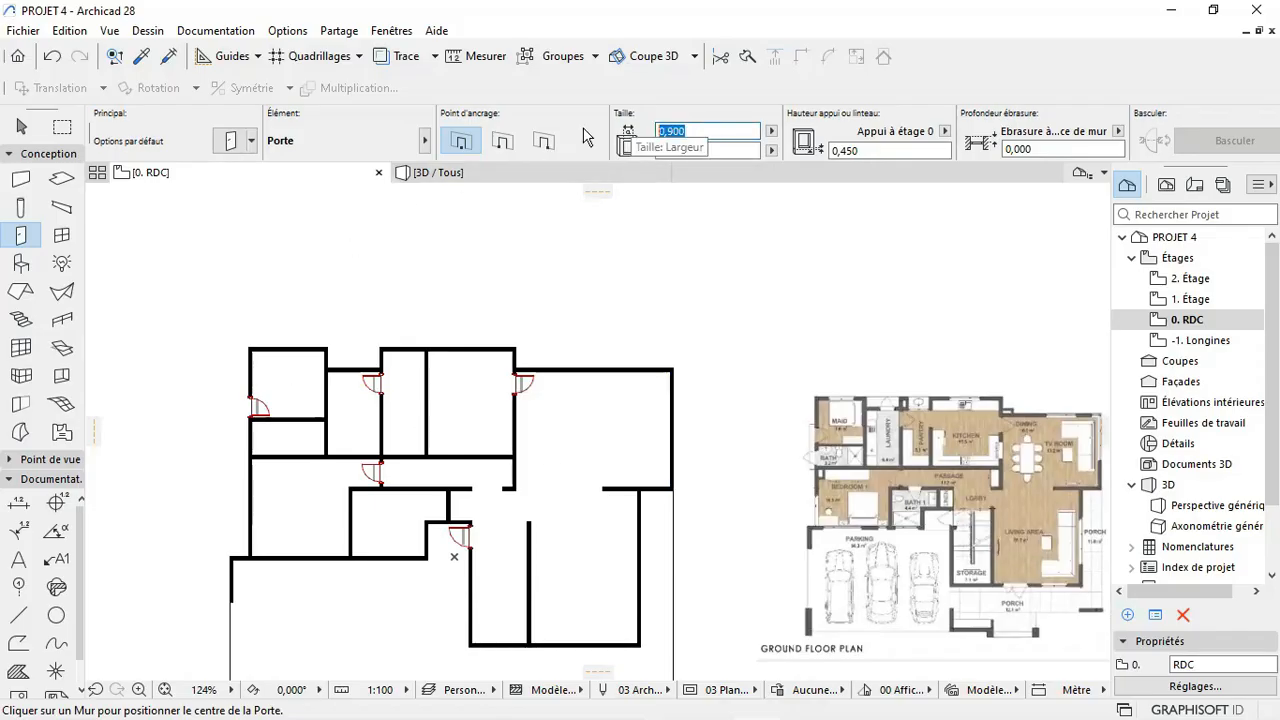
text(0,8)
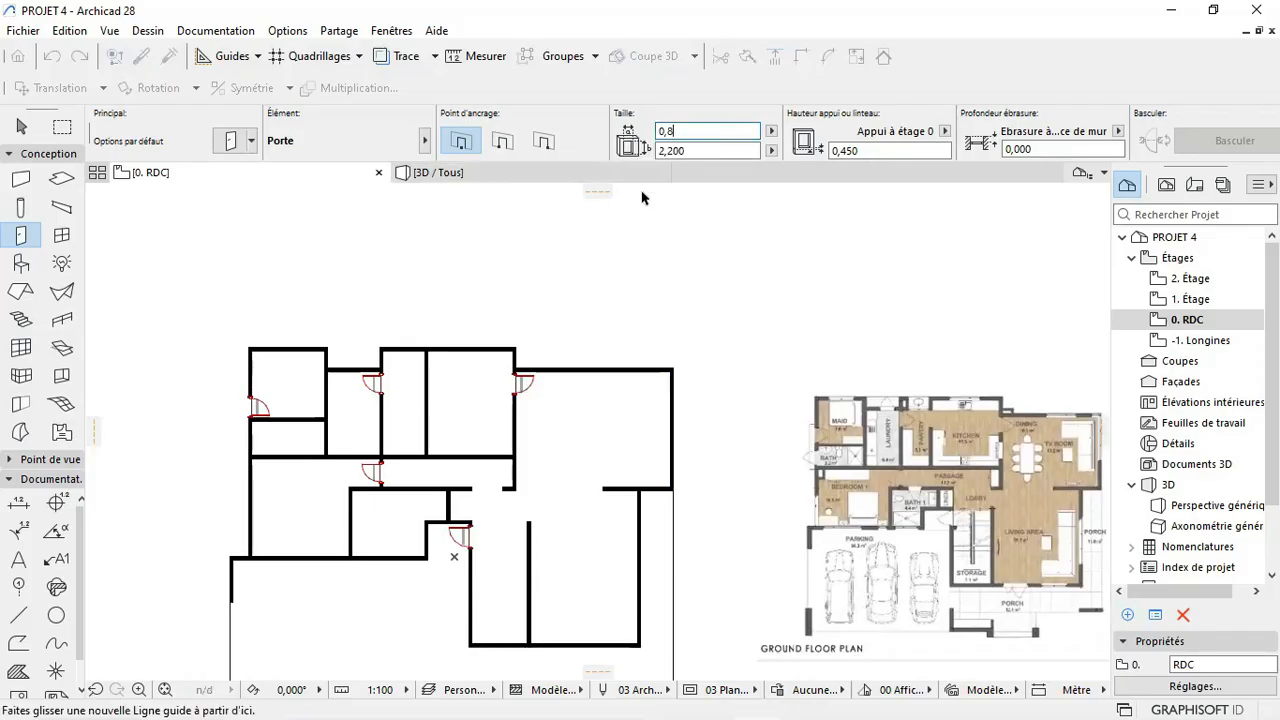
key(Return)
scroll(239, 437, up, 5)
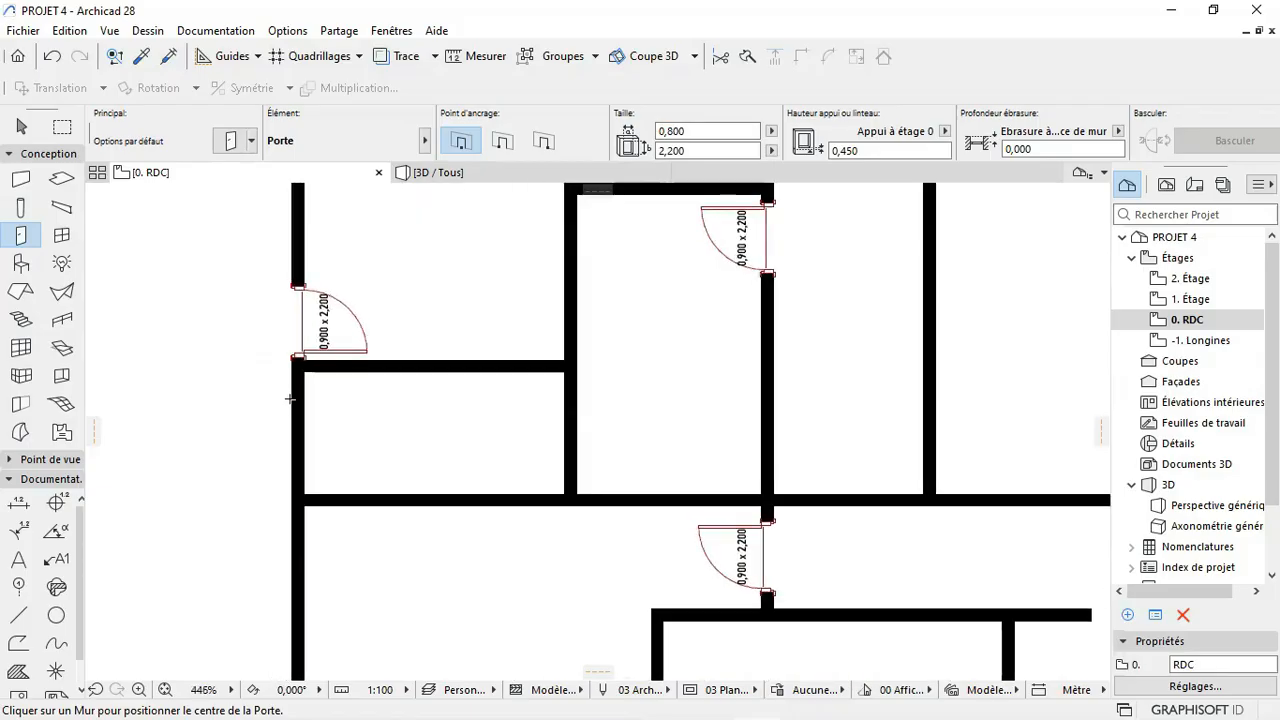
click(302, 398)
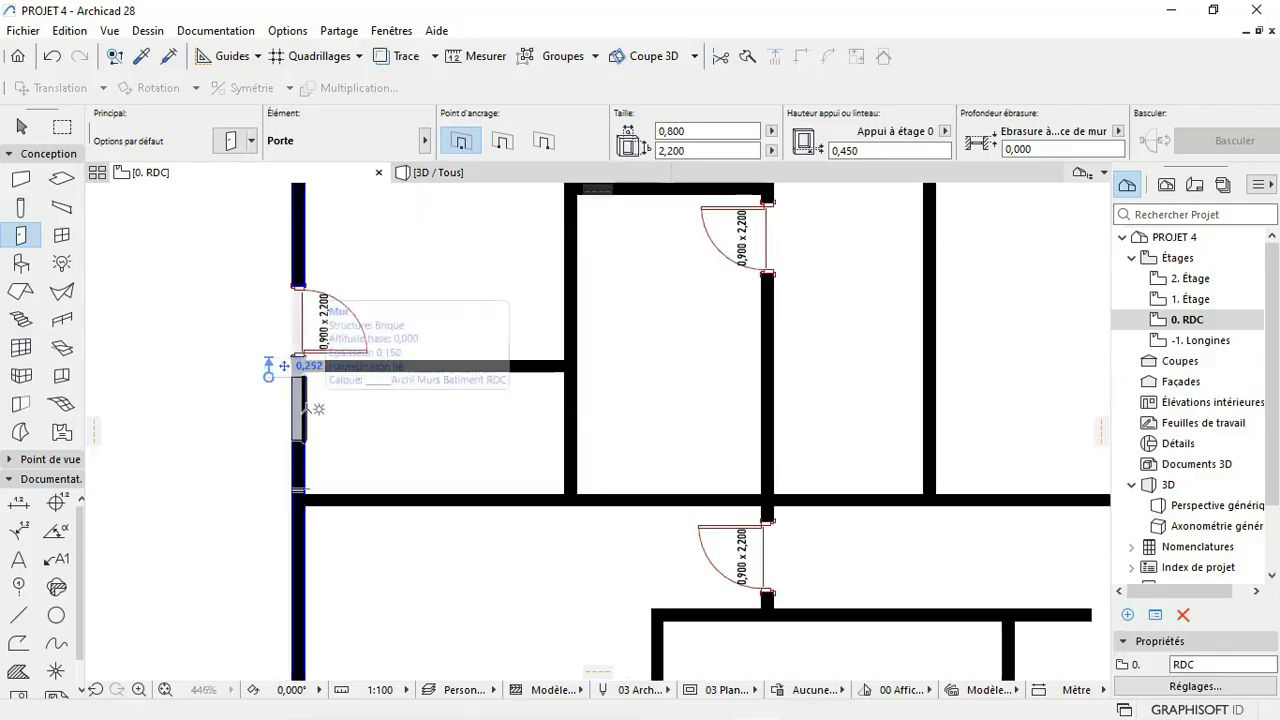
click(353, 291)
scroll(300, 330, down, 4)
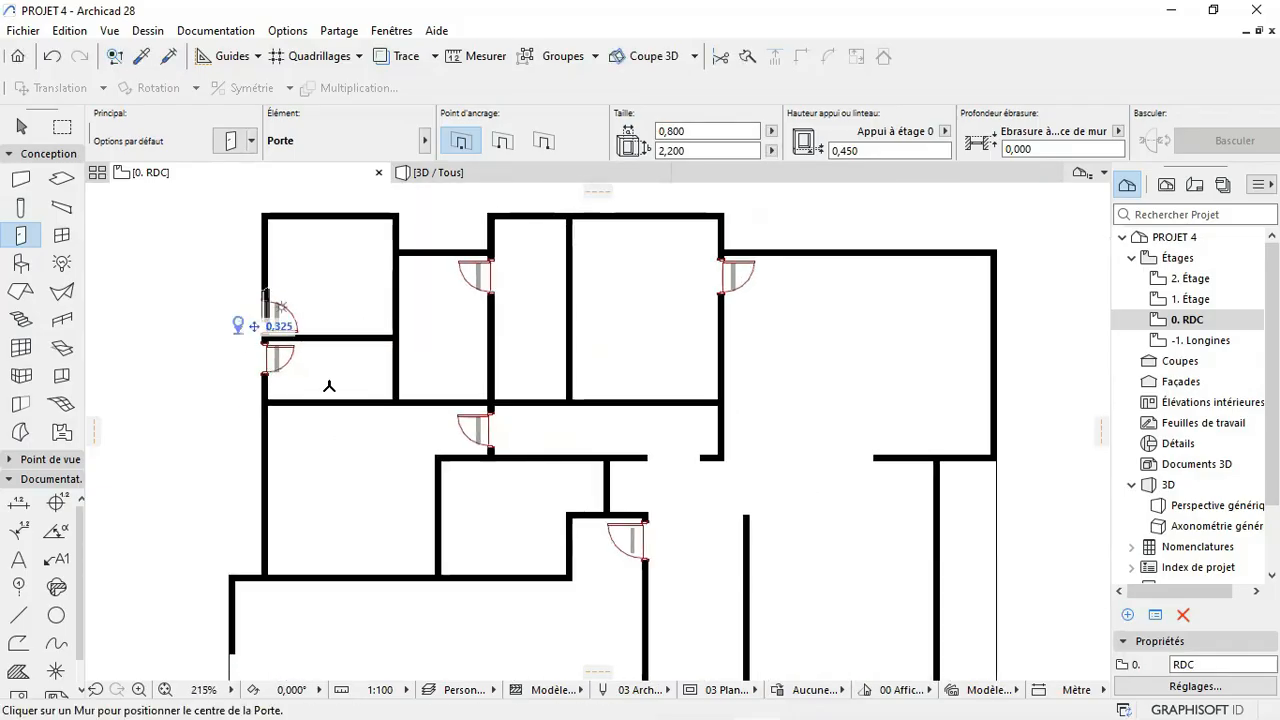
scroll(268, 343, up, 6)
scroll(268, 343, down, 5)
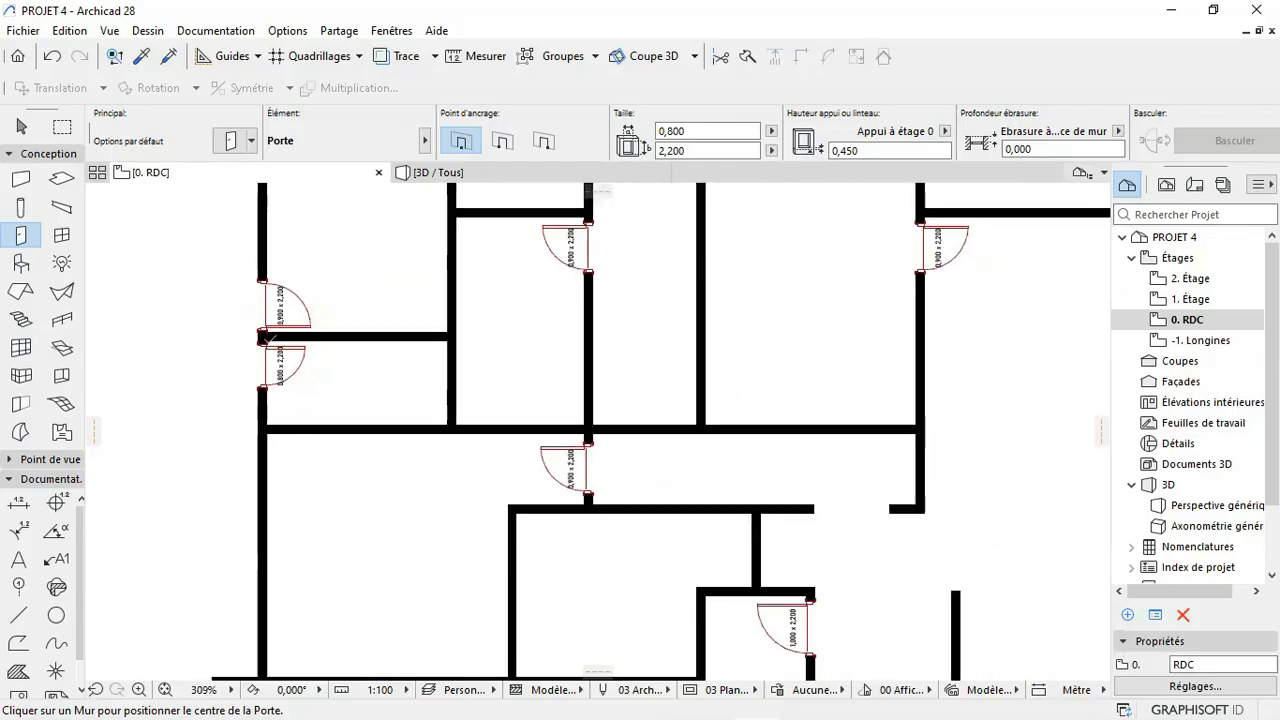
Step: Place a 0,800 x 2,200 door in the wall between the passage and Bath 1, opening into the bathroom
scroll(396, 481, down, 2)
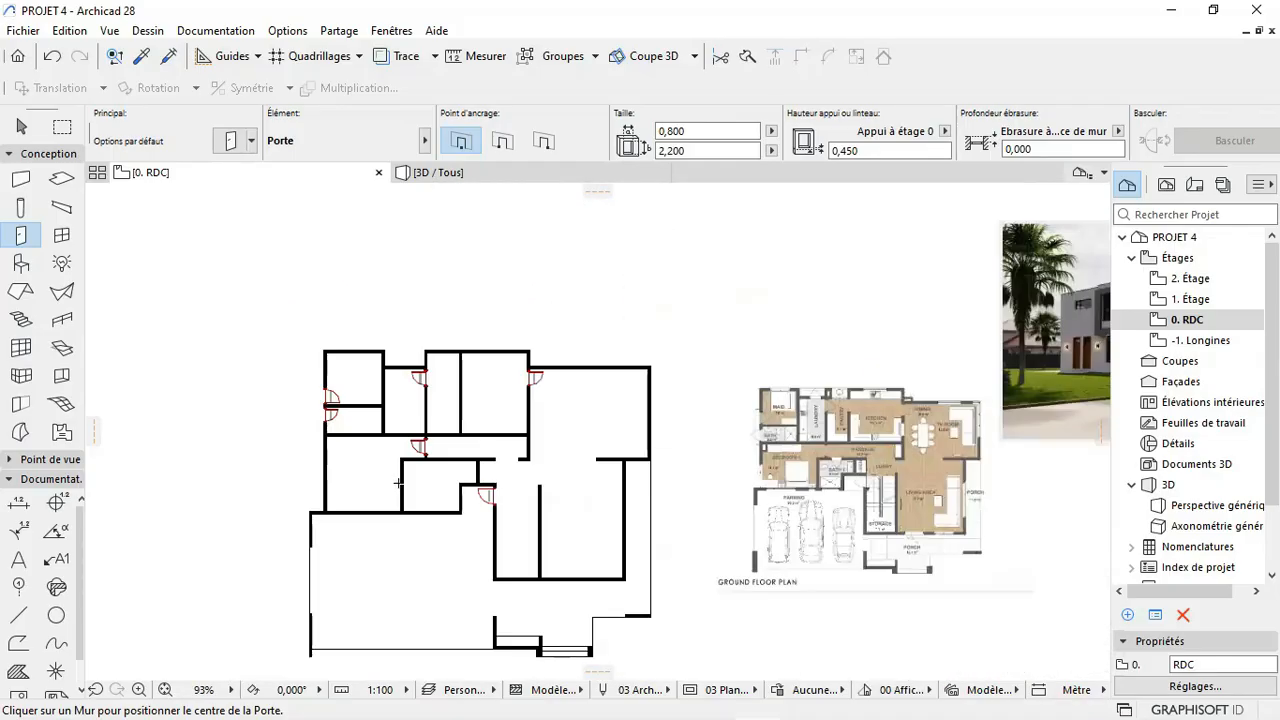
scroll(786, 453, up, 2)
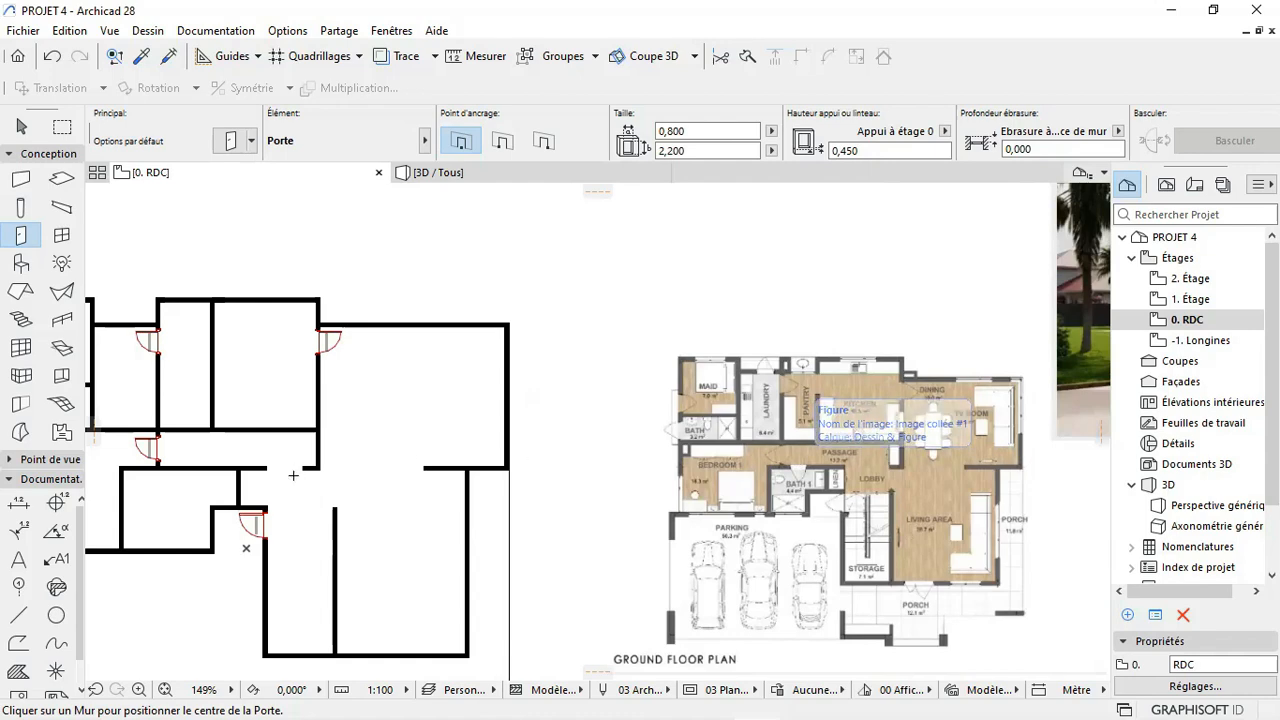
scroll(207, 457, up, 1)
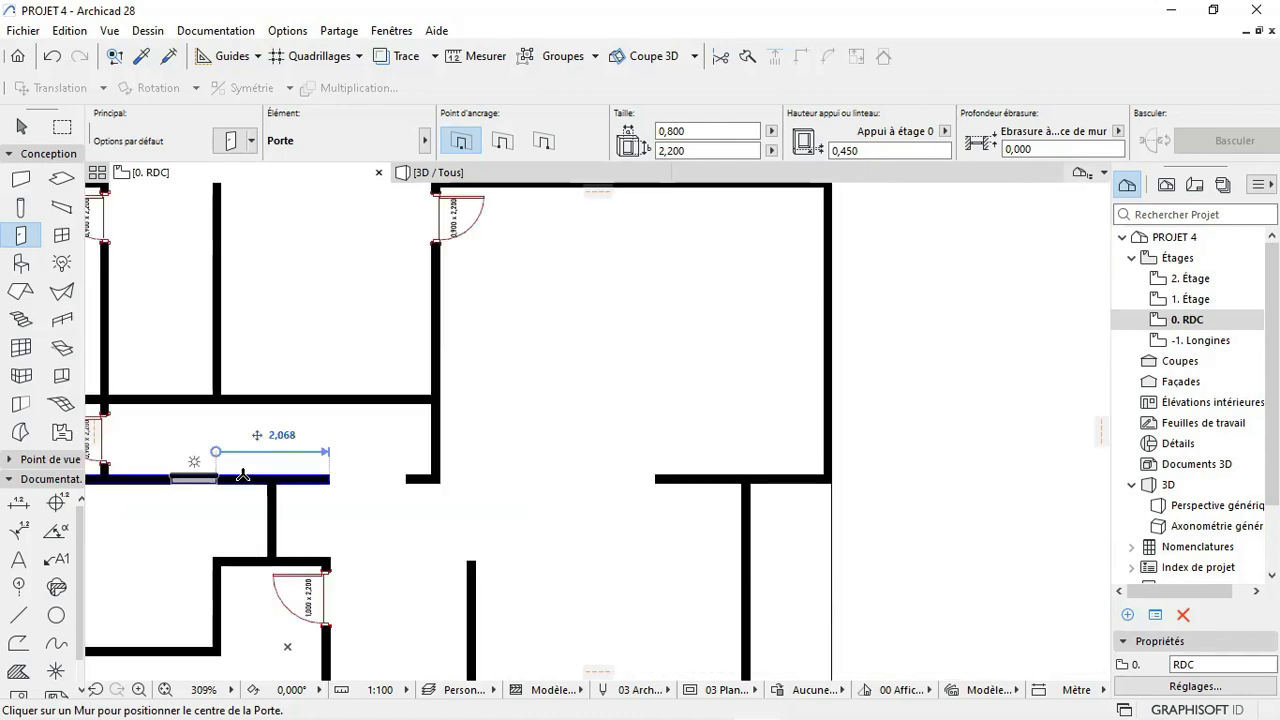
scroll(197, 474, up, 2)
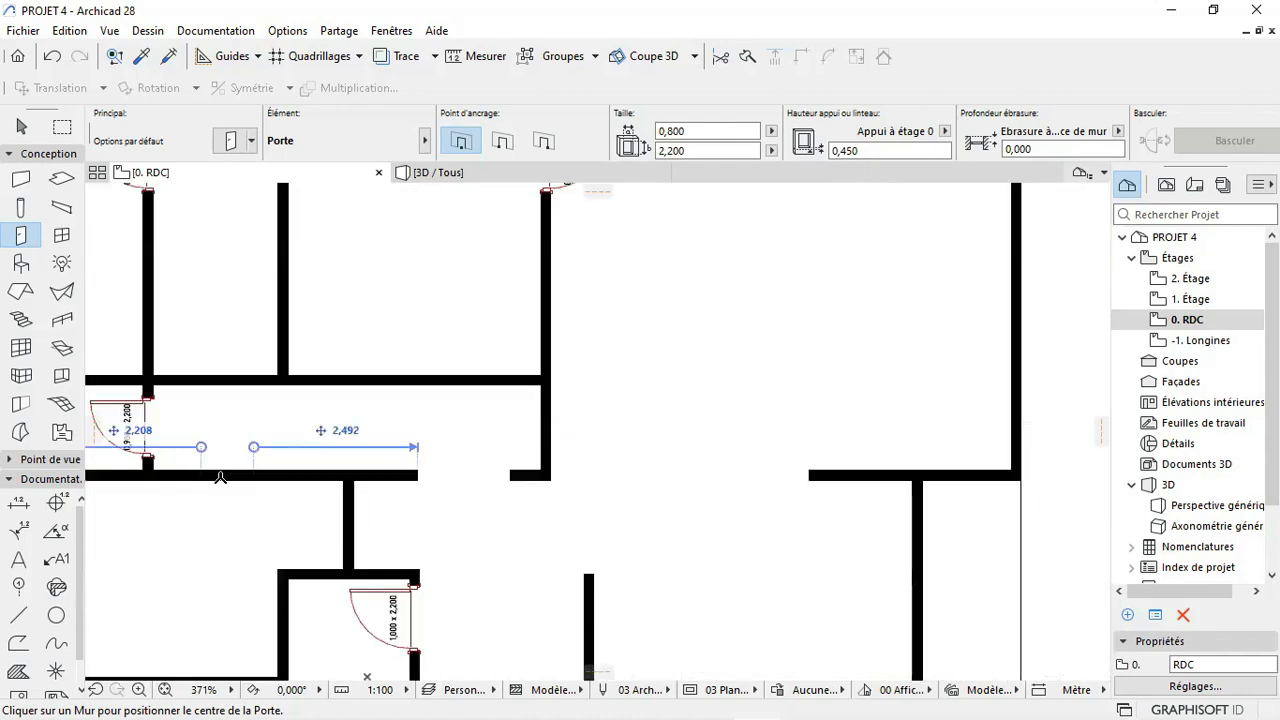
click(225, 476)
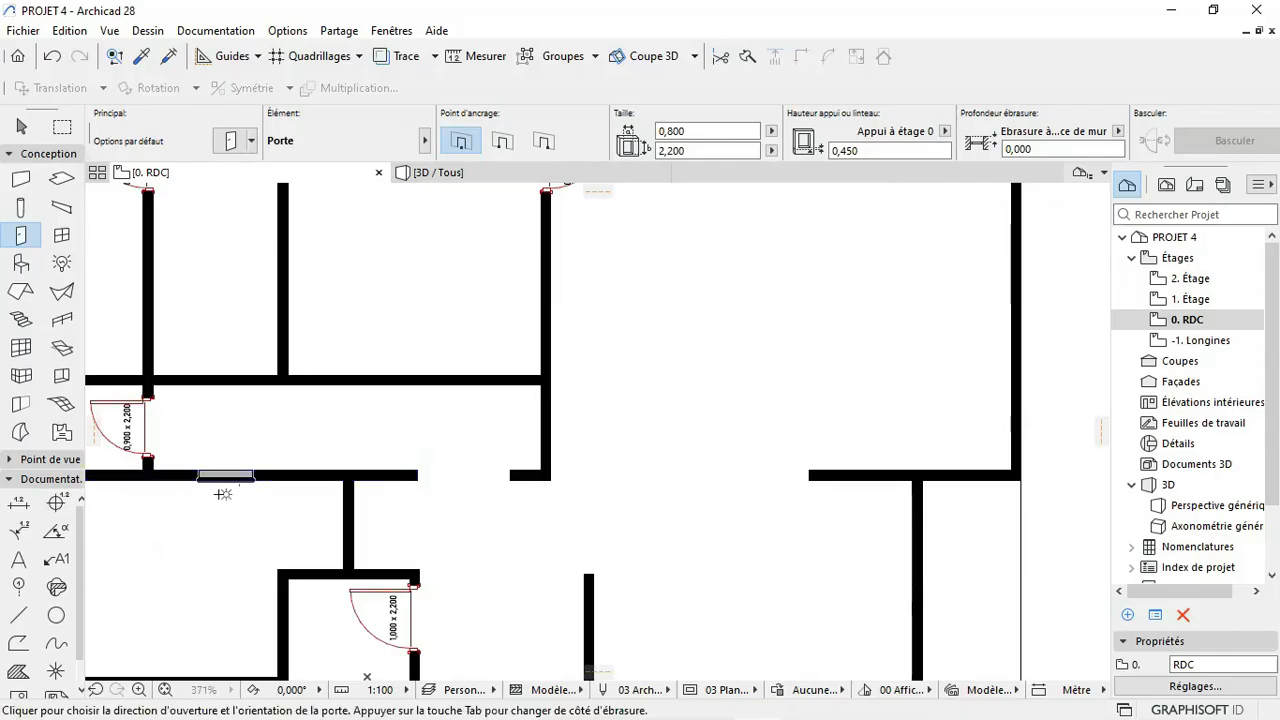
click(195, 497)
scroll(496, 489, down, 4)
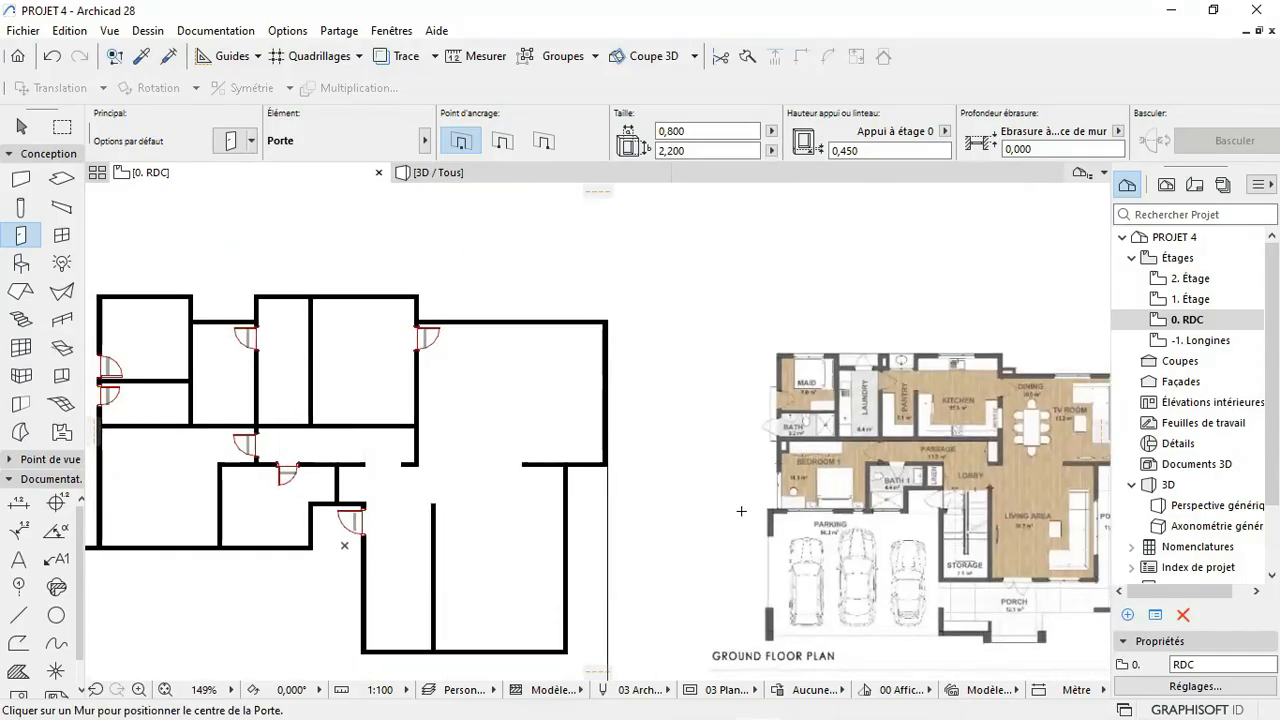
Step: Compare the upper walls and openings around the laundry and pantry with the reference ground floor plan
scroll(836, 462, up, 1)
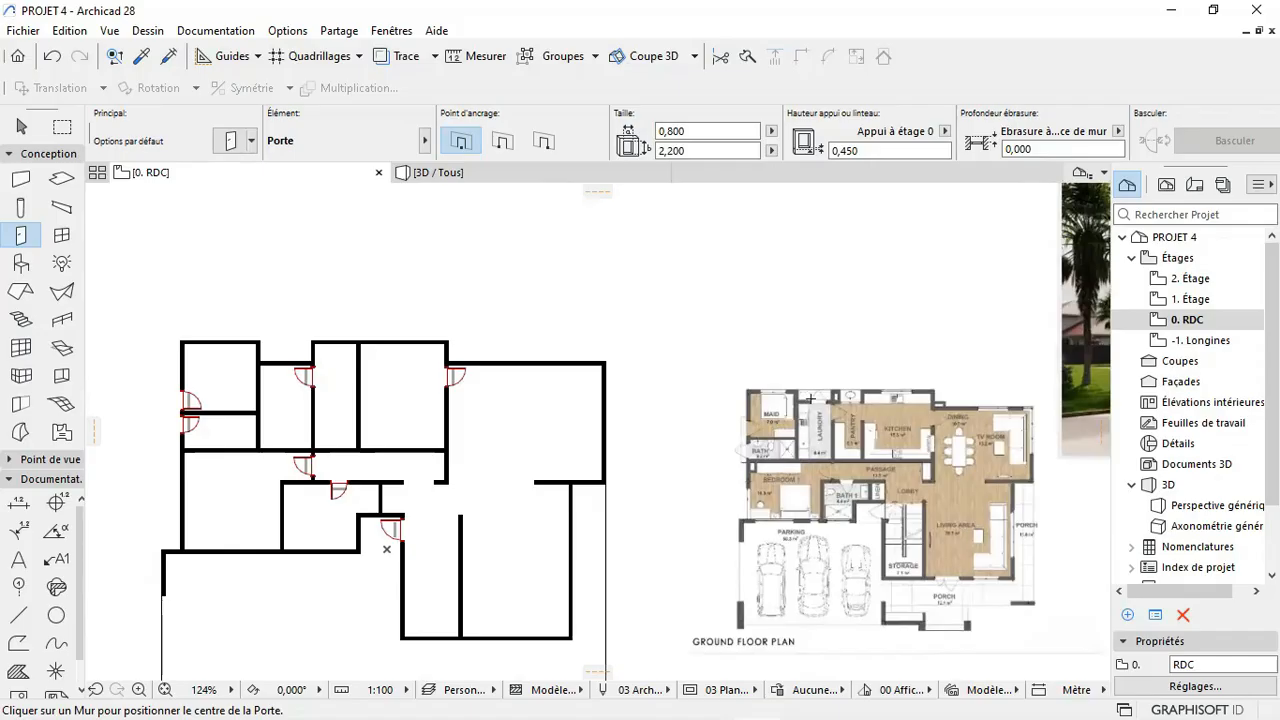
scroll(479, 397, up, 5)
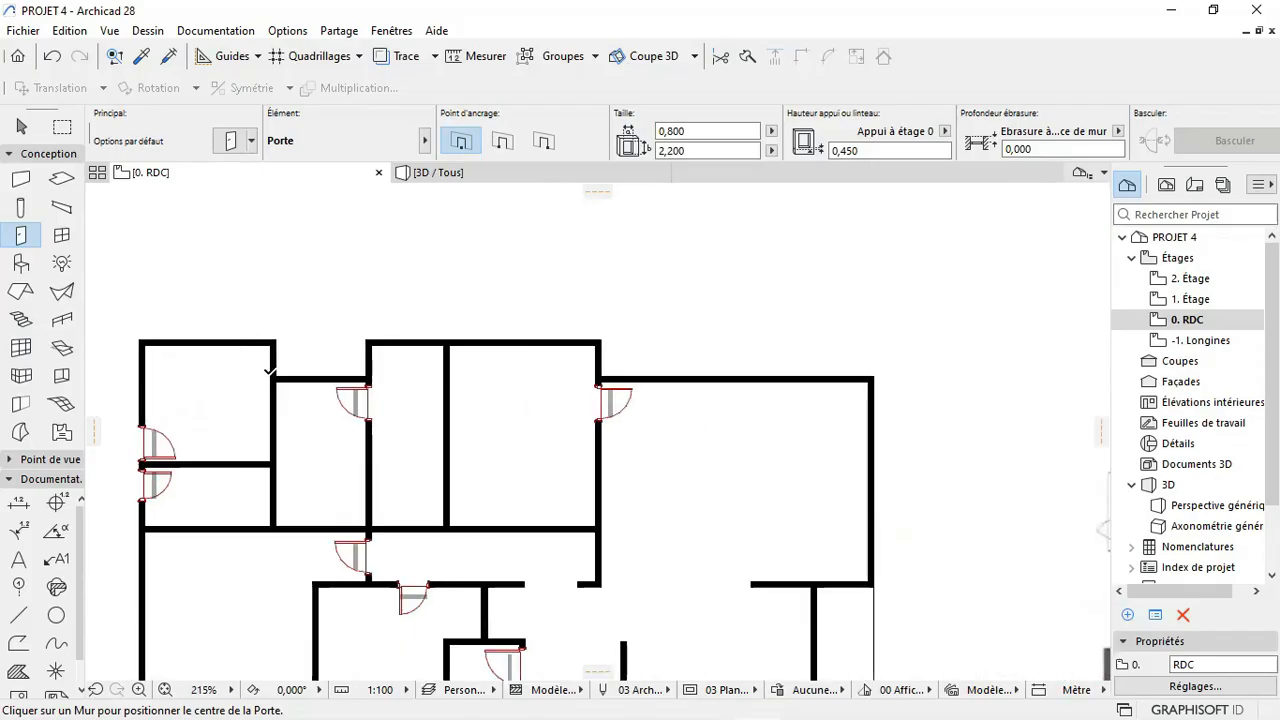
scroll(334, 411, down, 3)
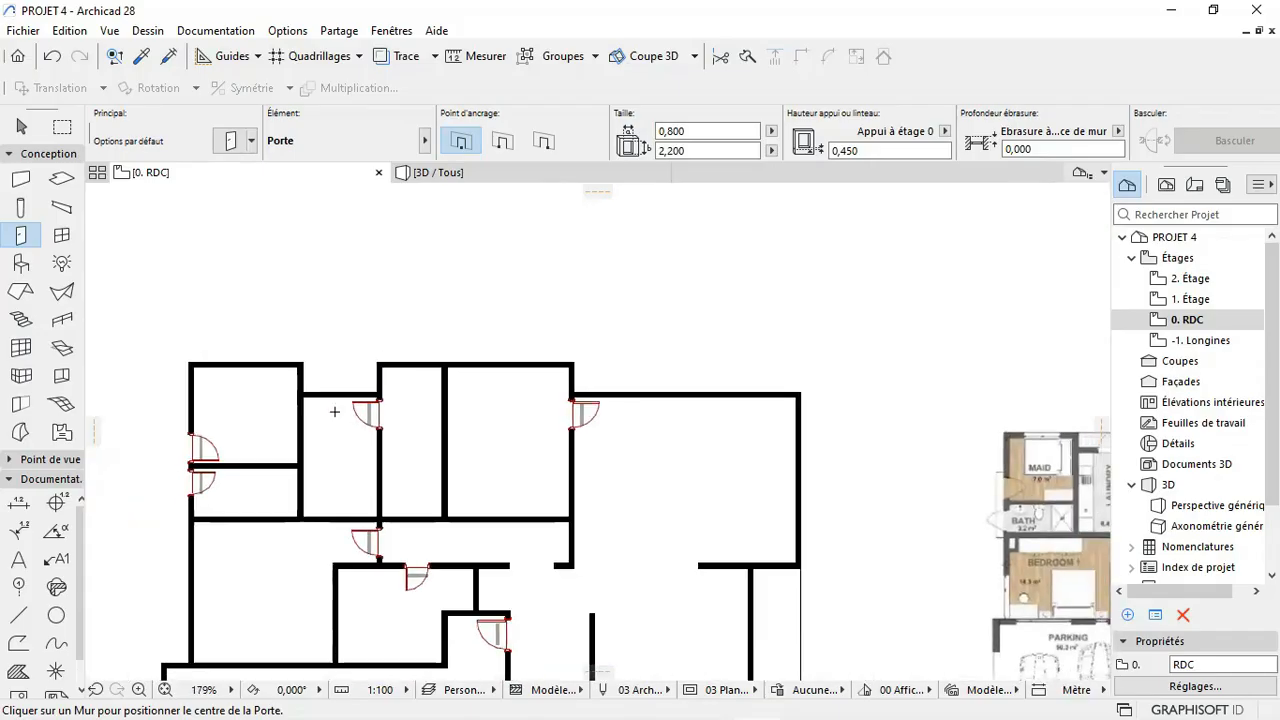
scroll(329, 427, down, 3)
scroll(684, 436, up, 2)
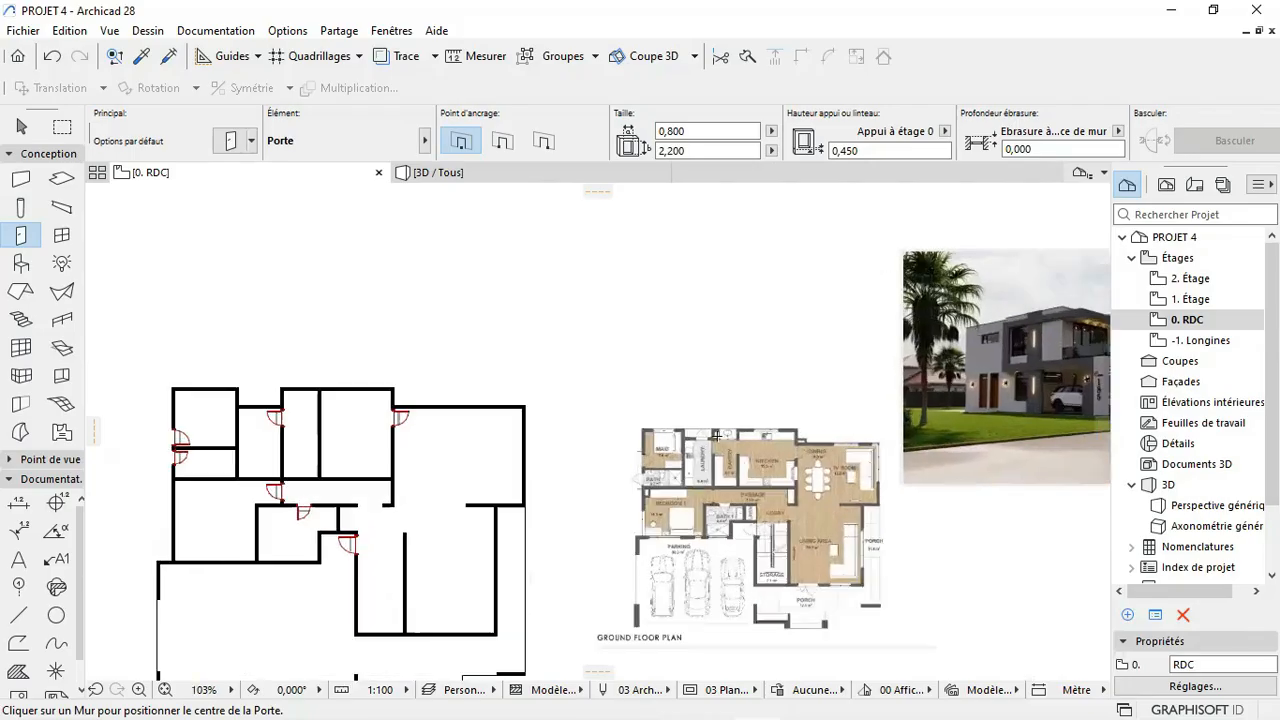
scroll(684, 436, up, 1)
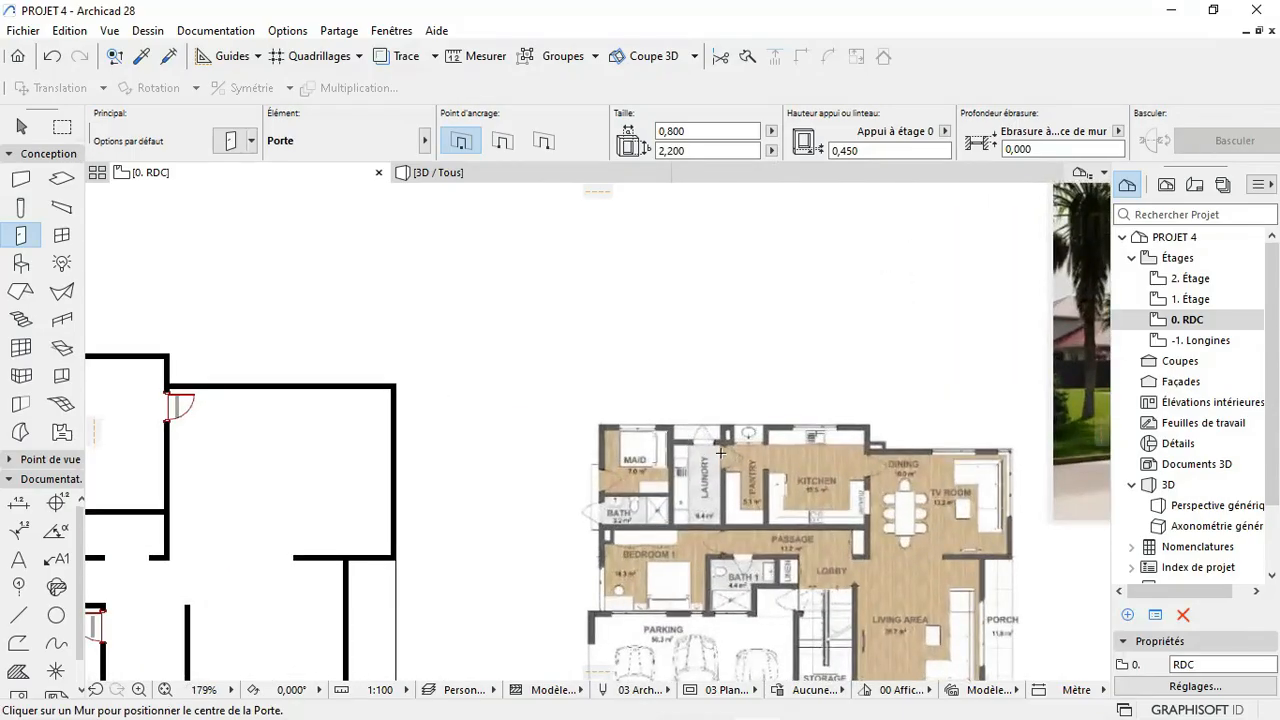
scroll(829, 451, down, 4)
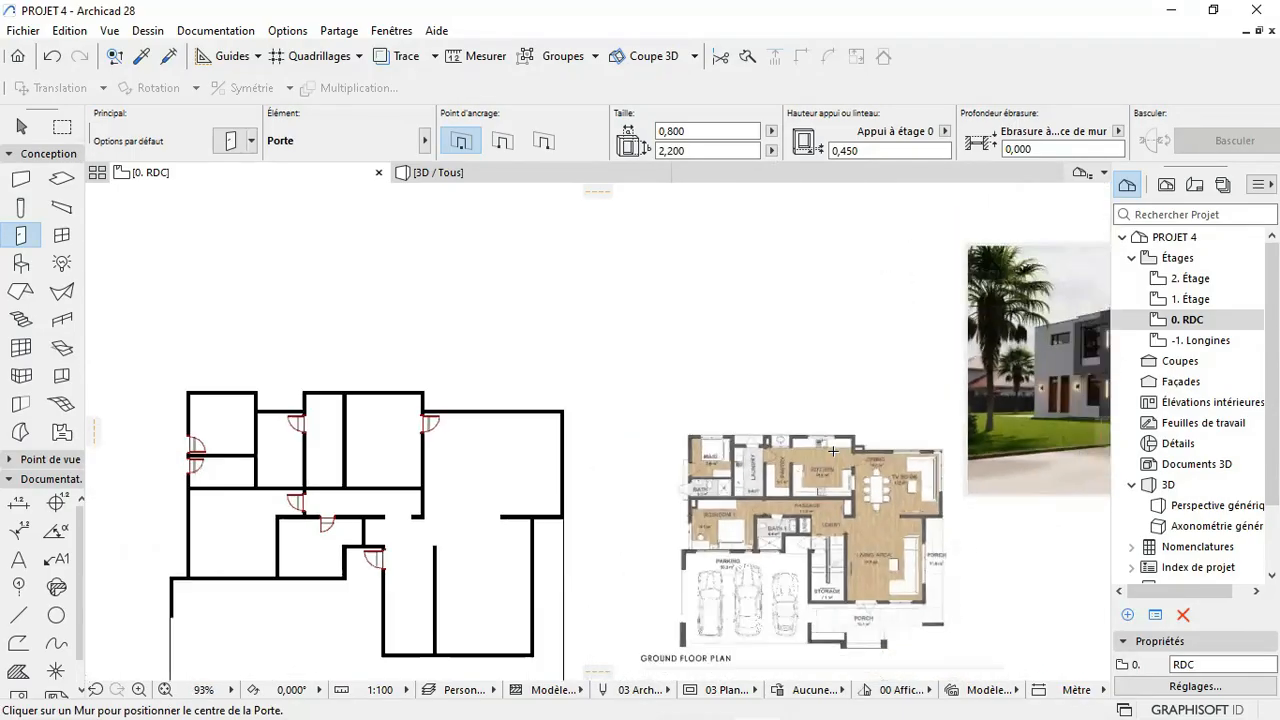
scroll(414, 409, up, 4)
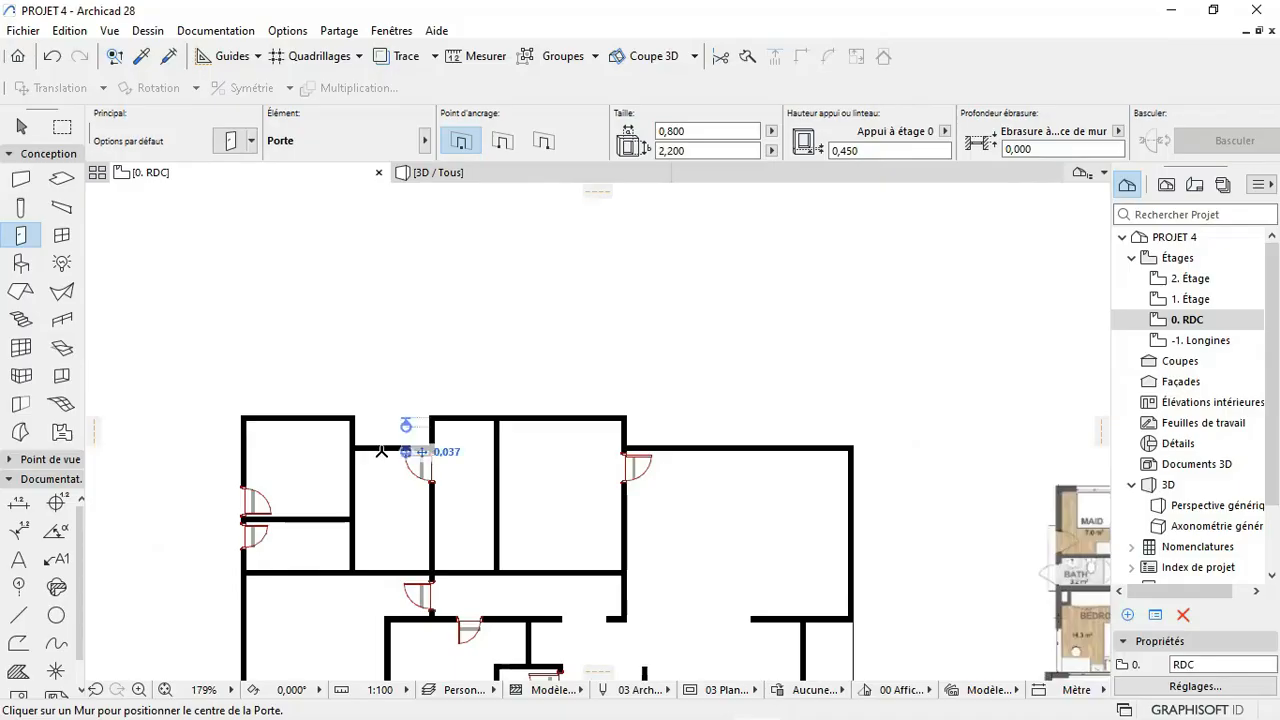
scroll(378, 447, down, 3)
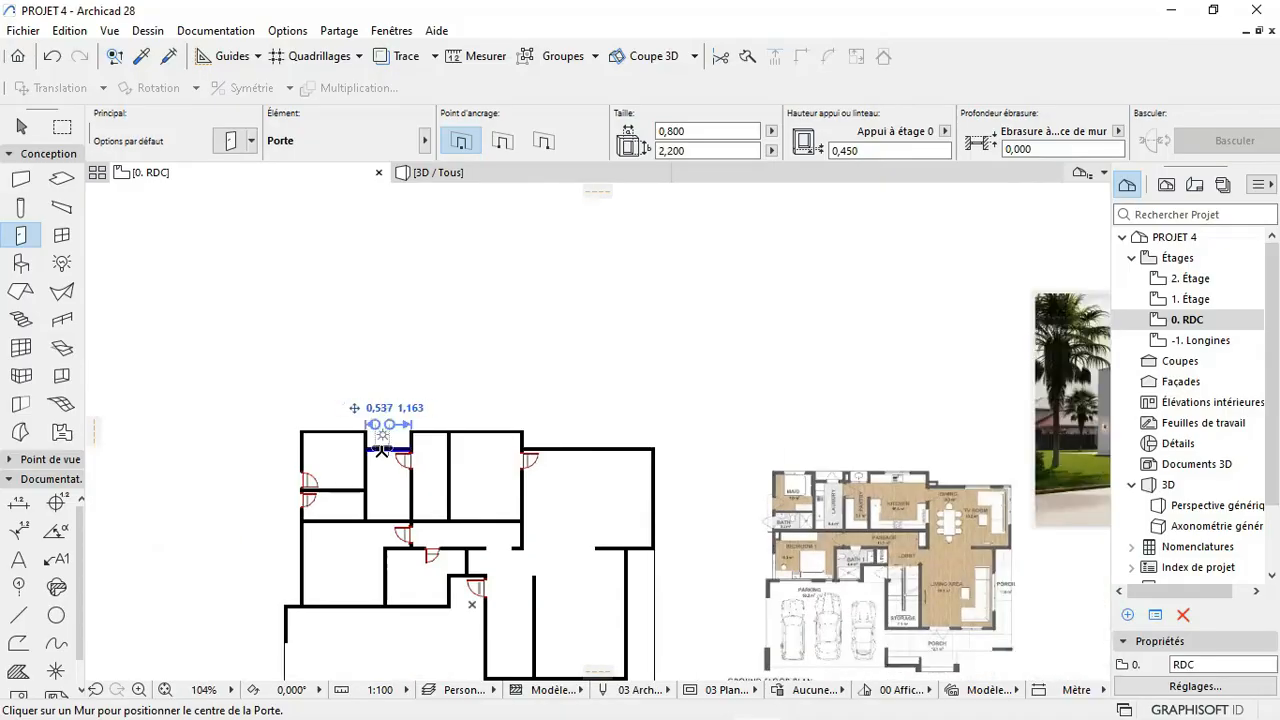
scroll(396, 481, up, 1)
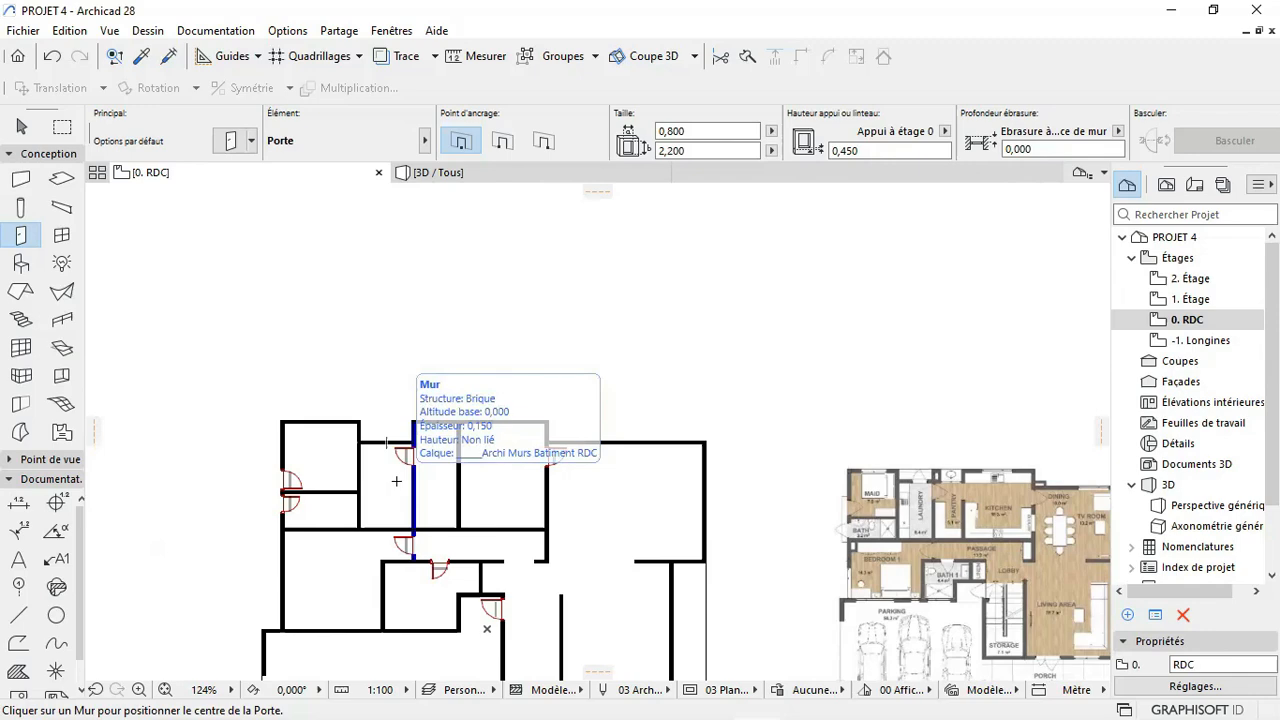
scroll(396, 481, down, 2)
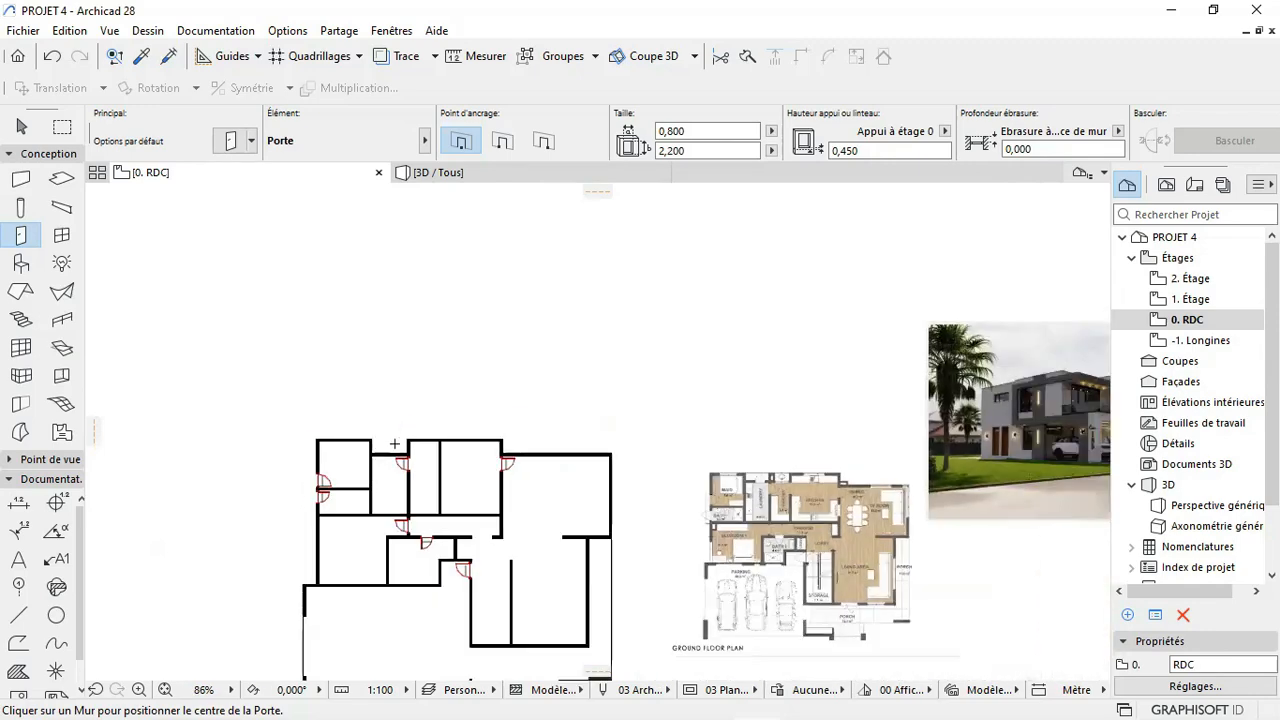
scroll(773, 497, up, 6)
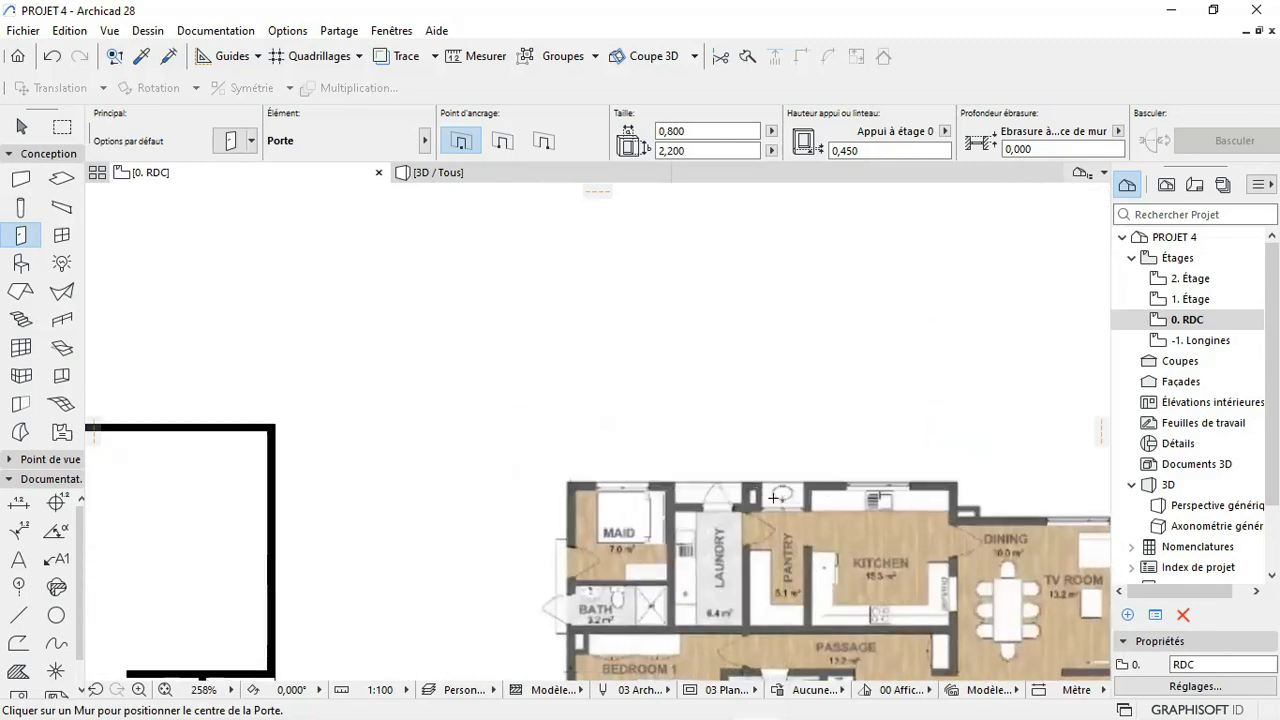
scroll(827, 518, down, 4)
scroll(769, 522, down, 1)
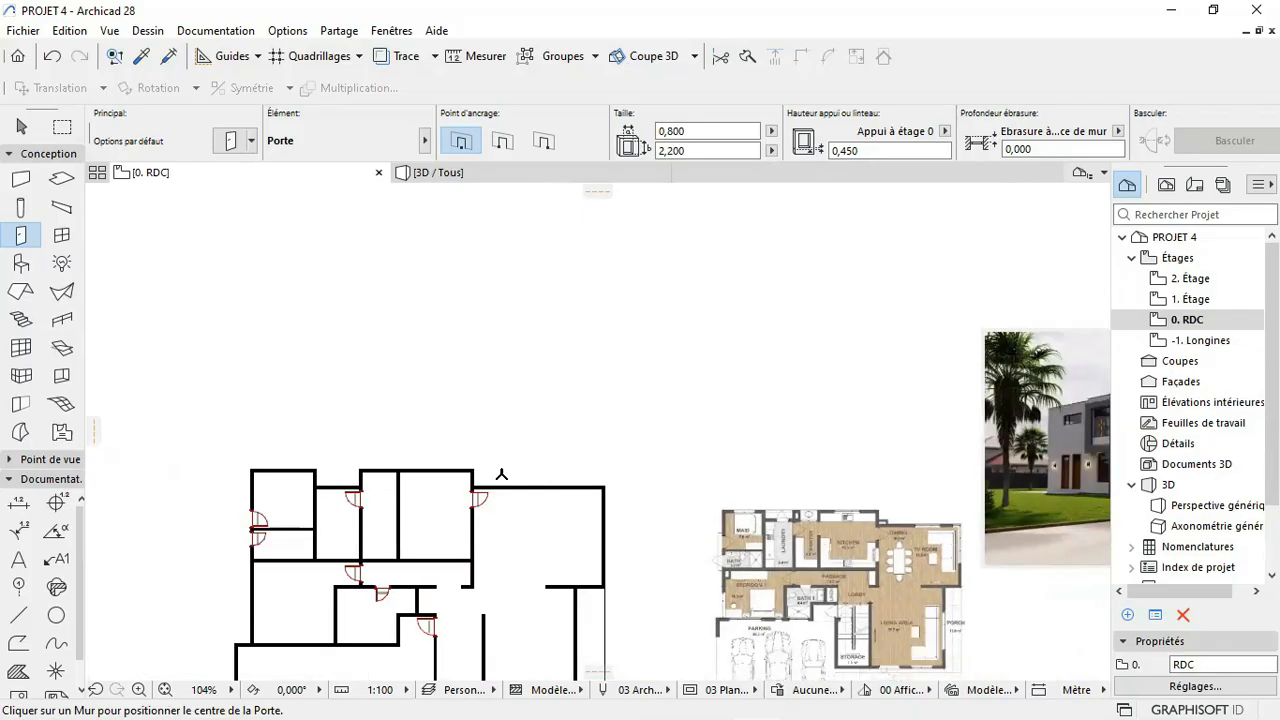
Step: Extend the laundry's upper wall across the pantry to the pantry–kitchen wall
scroll(350, 460, up, 4)
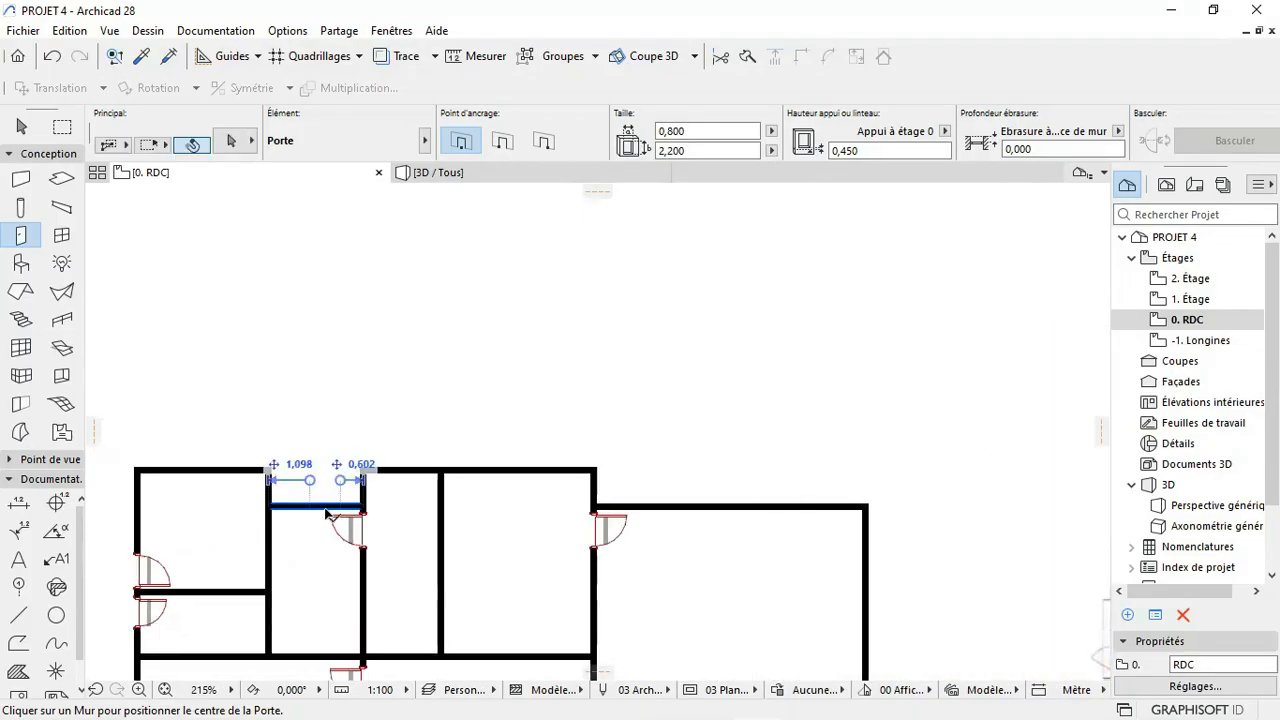
shift+click(327, 510)
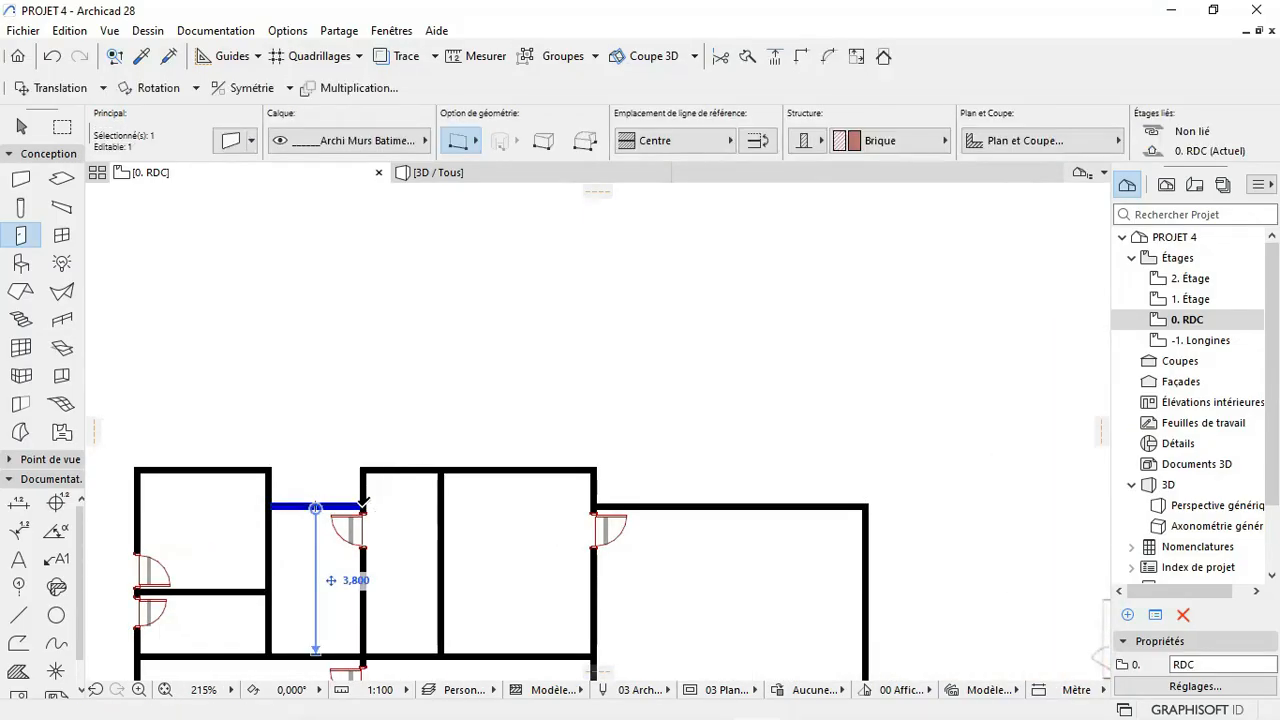
click(362, 506)
click(405, 486)
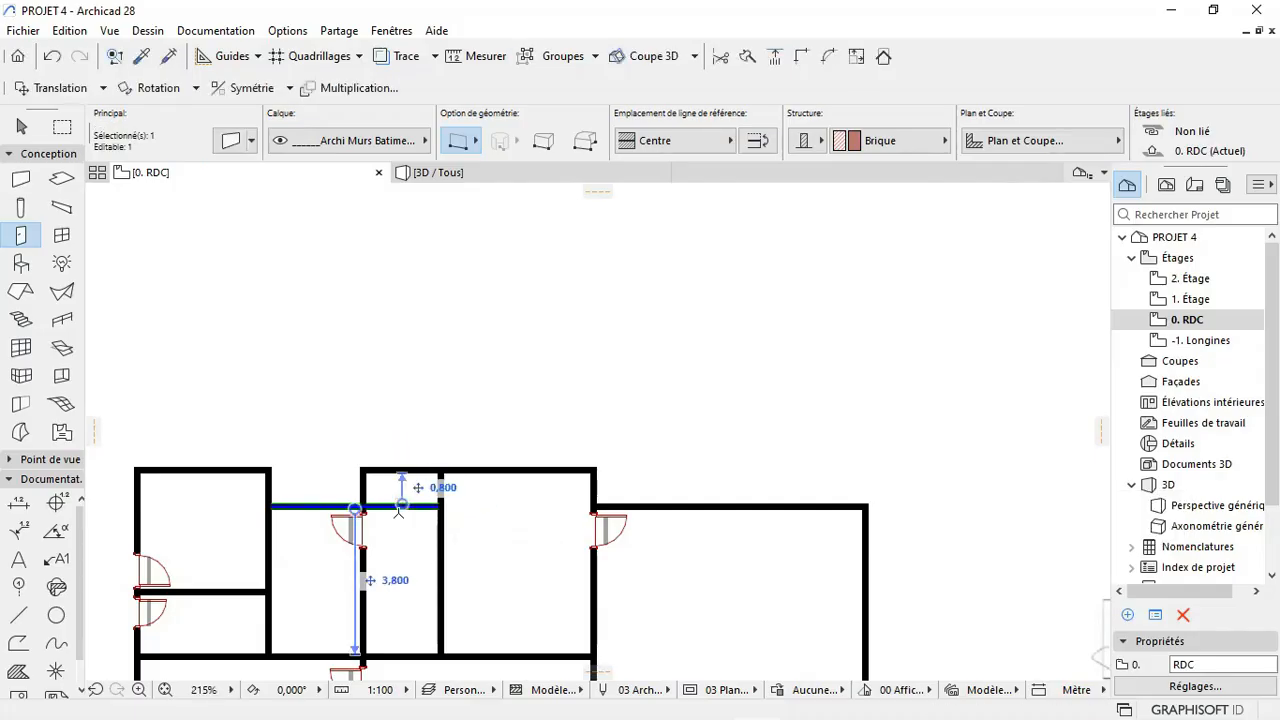
key(Escape)
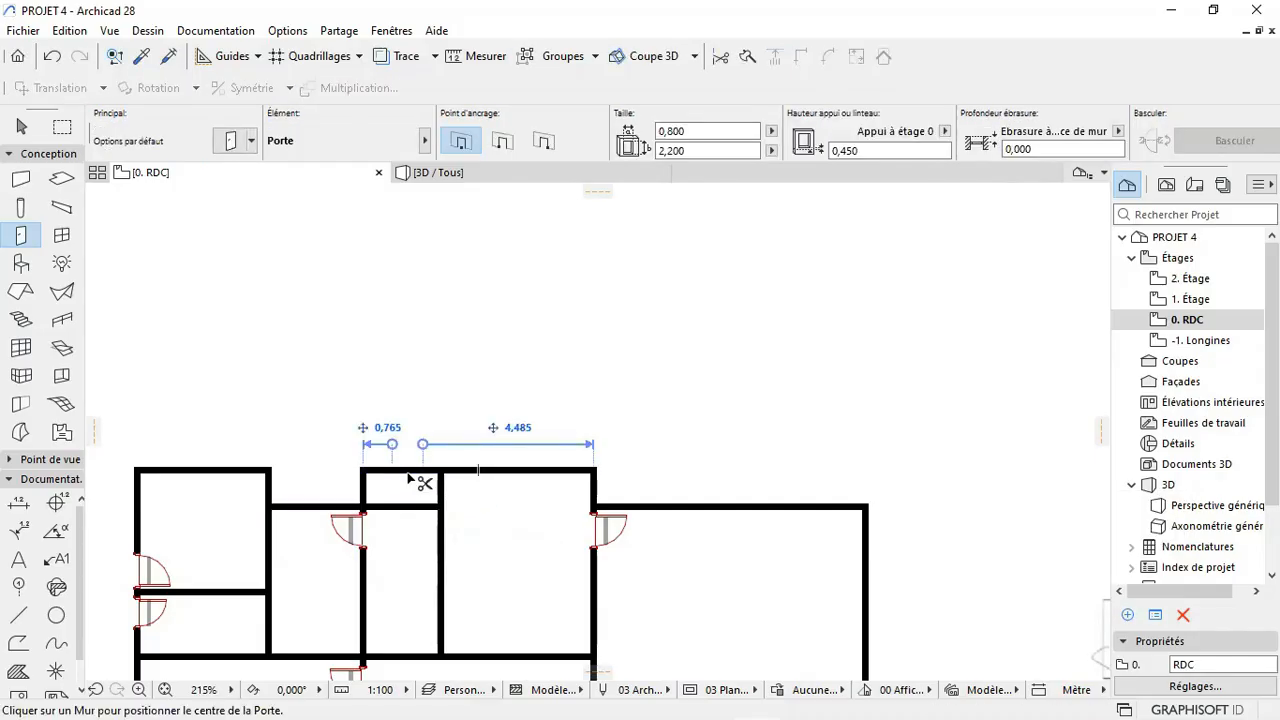
Step: Cut a rectangular area out of the floor slab above the pantry, from the protruding wall's end to the kitchen wall and outer wall
scroll(388, 508, up, 3)
key(space)
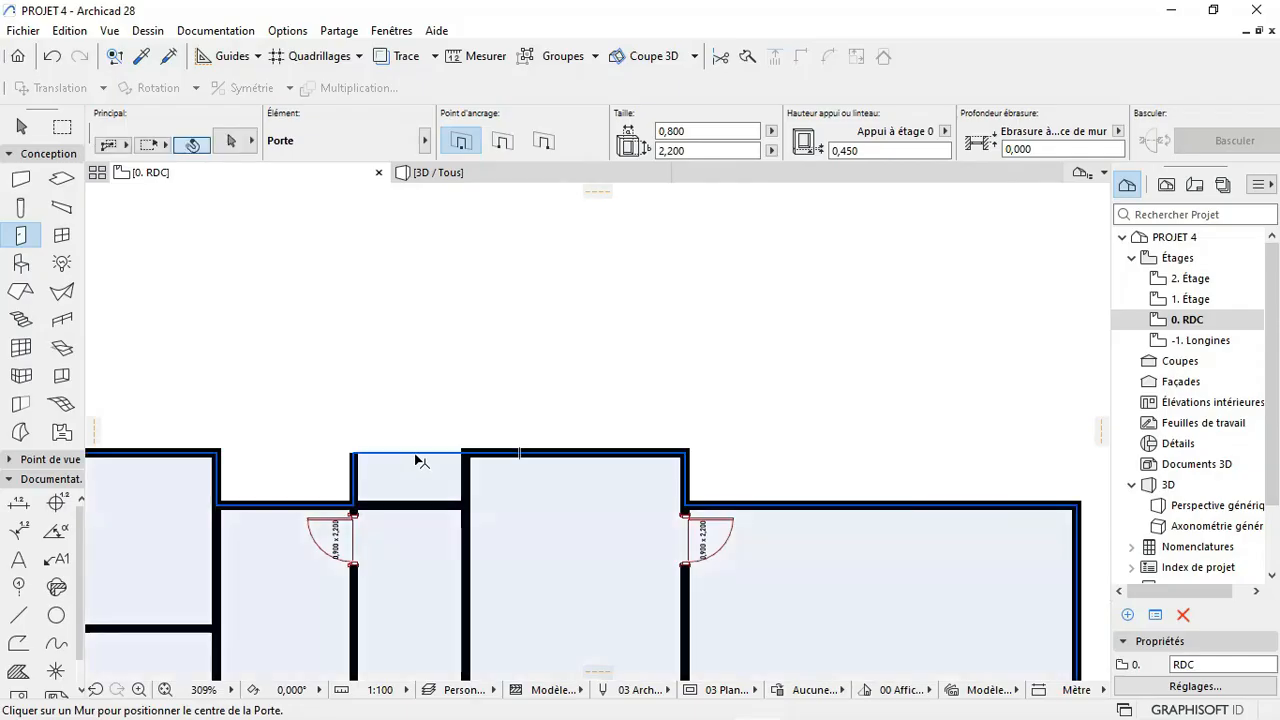
shift+click(420, 458)
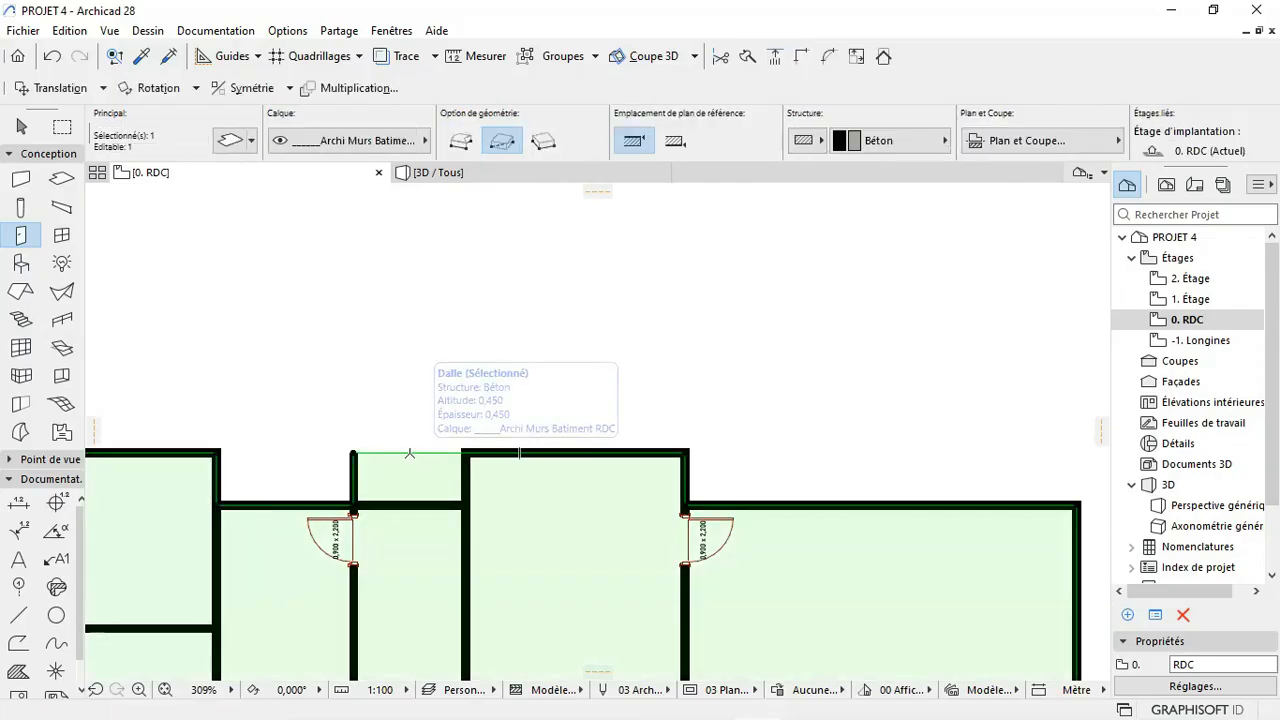
click(353, 451)
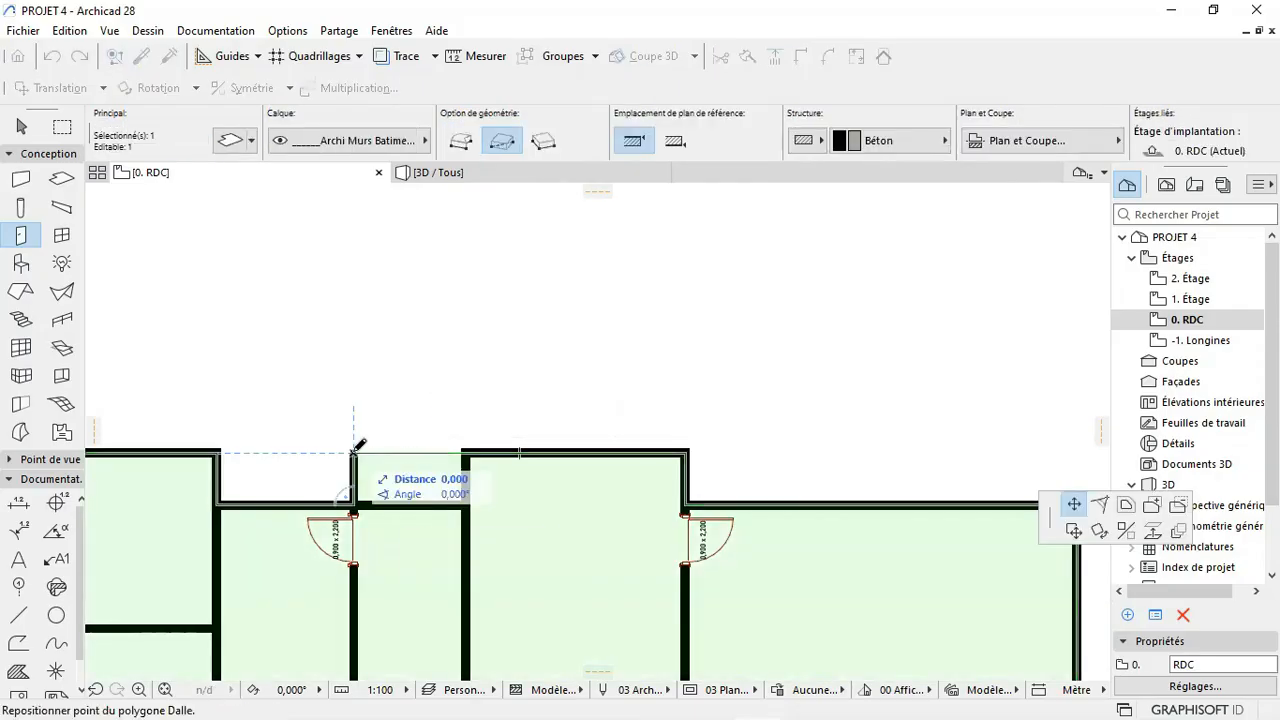
click(1178, 505)
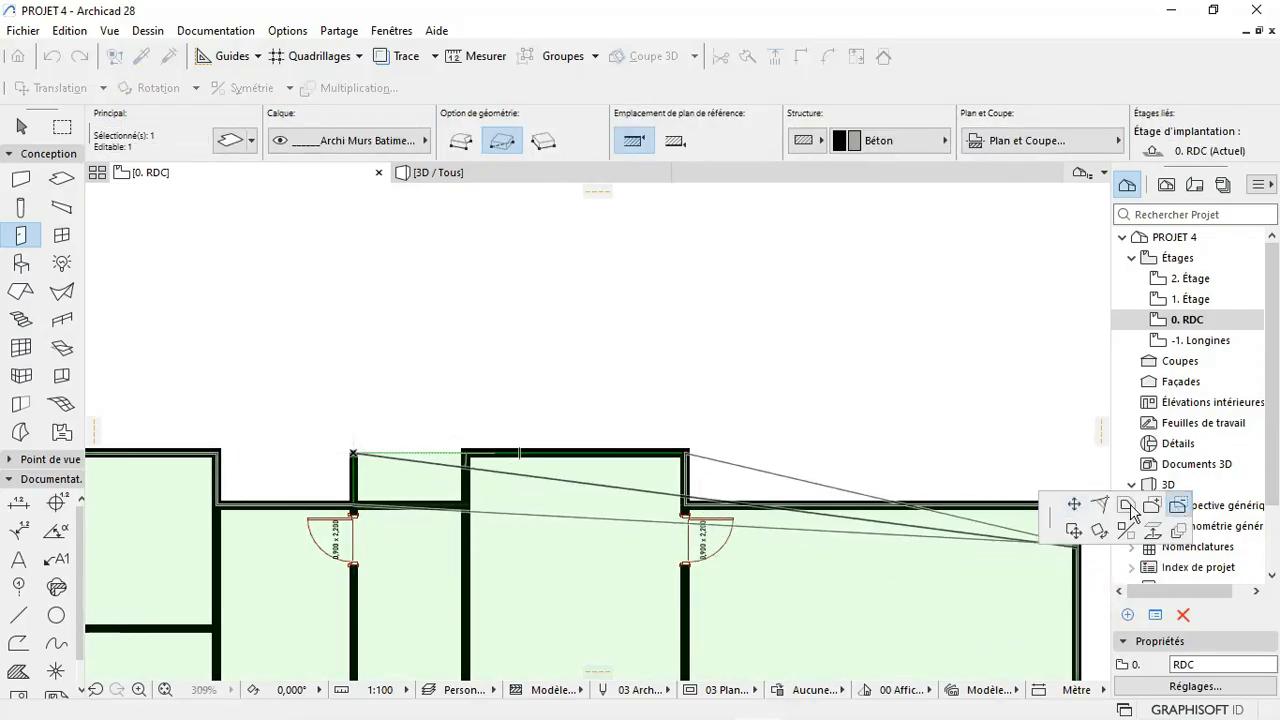
click(353, 451)
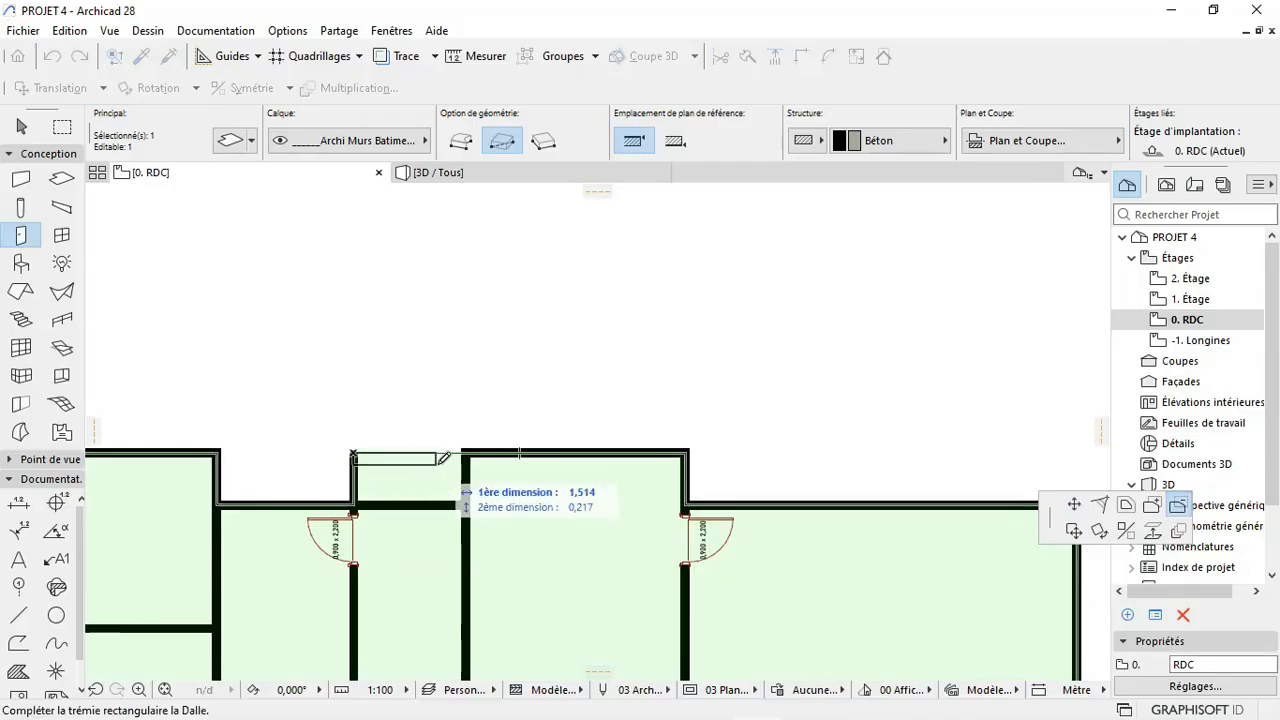
click(466, 499)
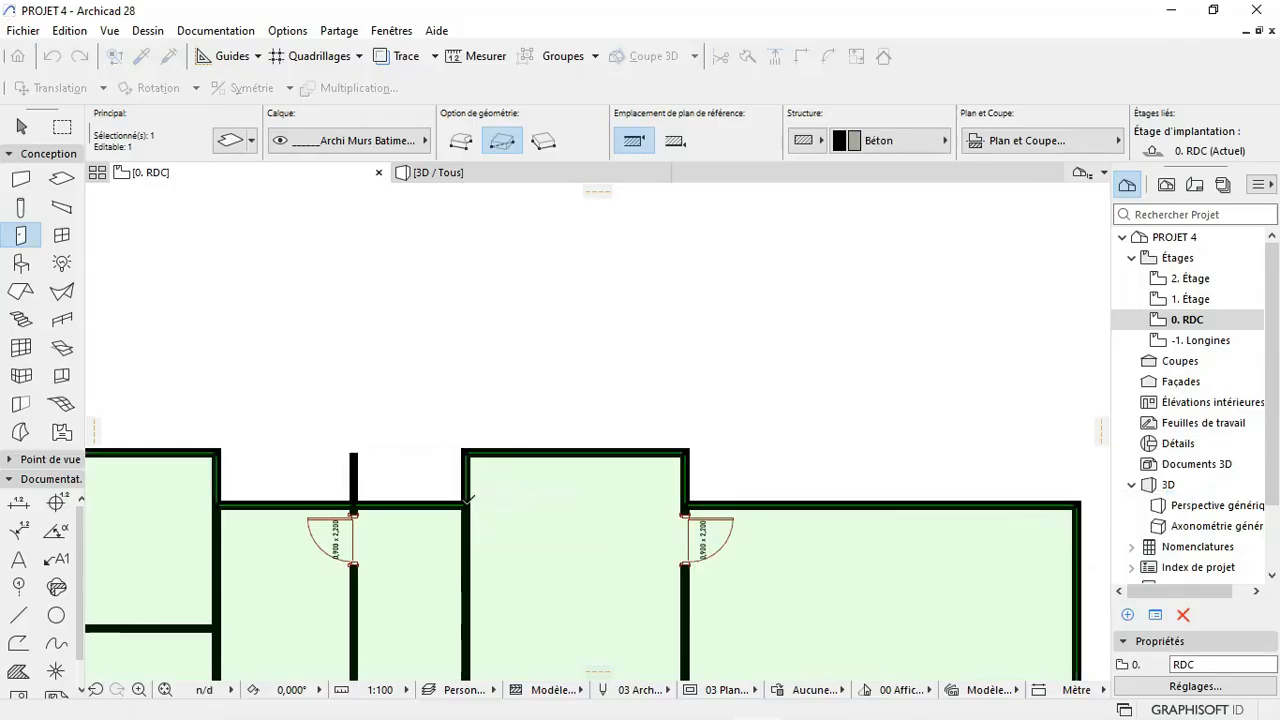
key(Escape)
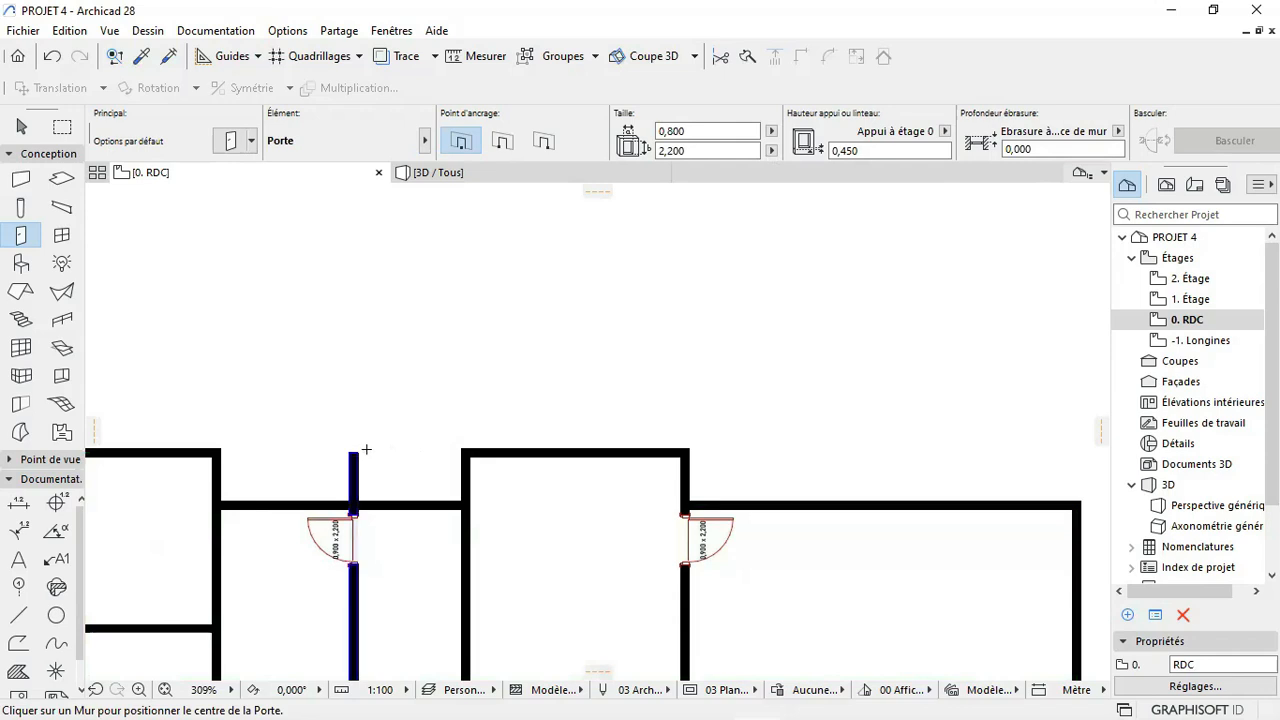
Step: Flip the 0,900 x 2,200 door between the laundry and the pantry so that it opens into the pantry
click(307, 521)
click(307, 521)
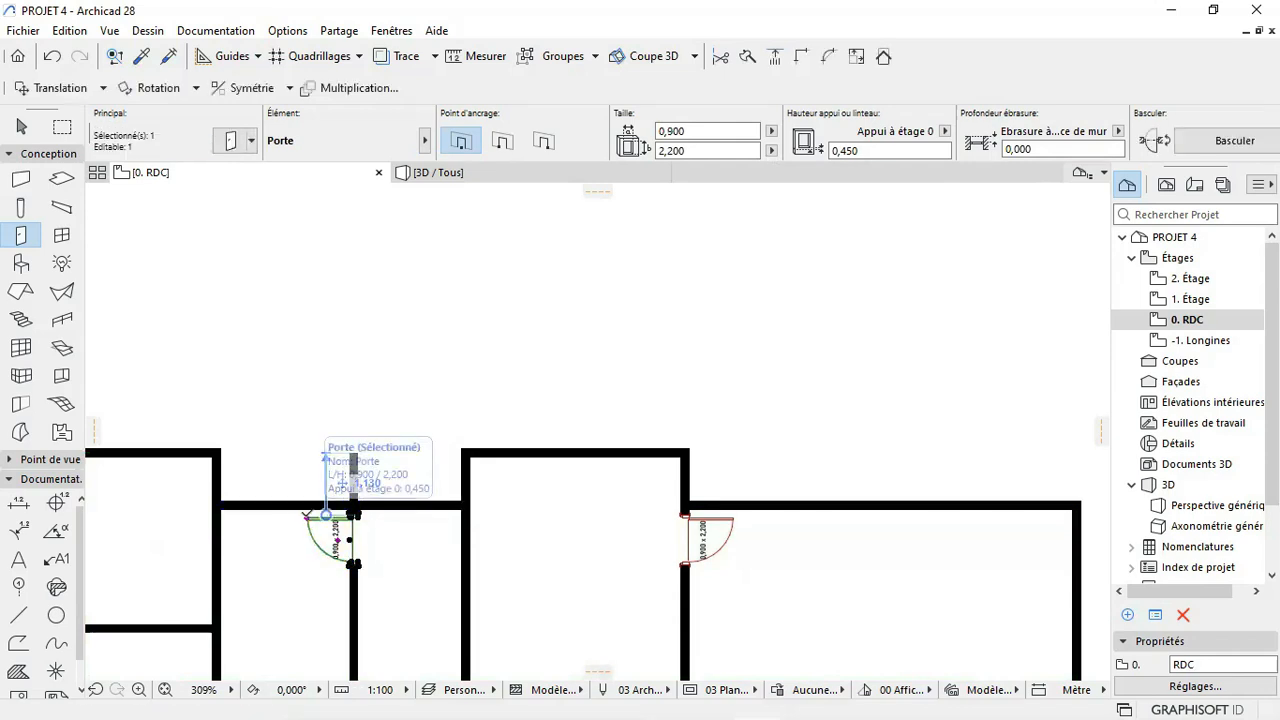
key(ctrl+m)
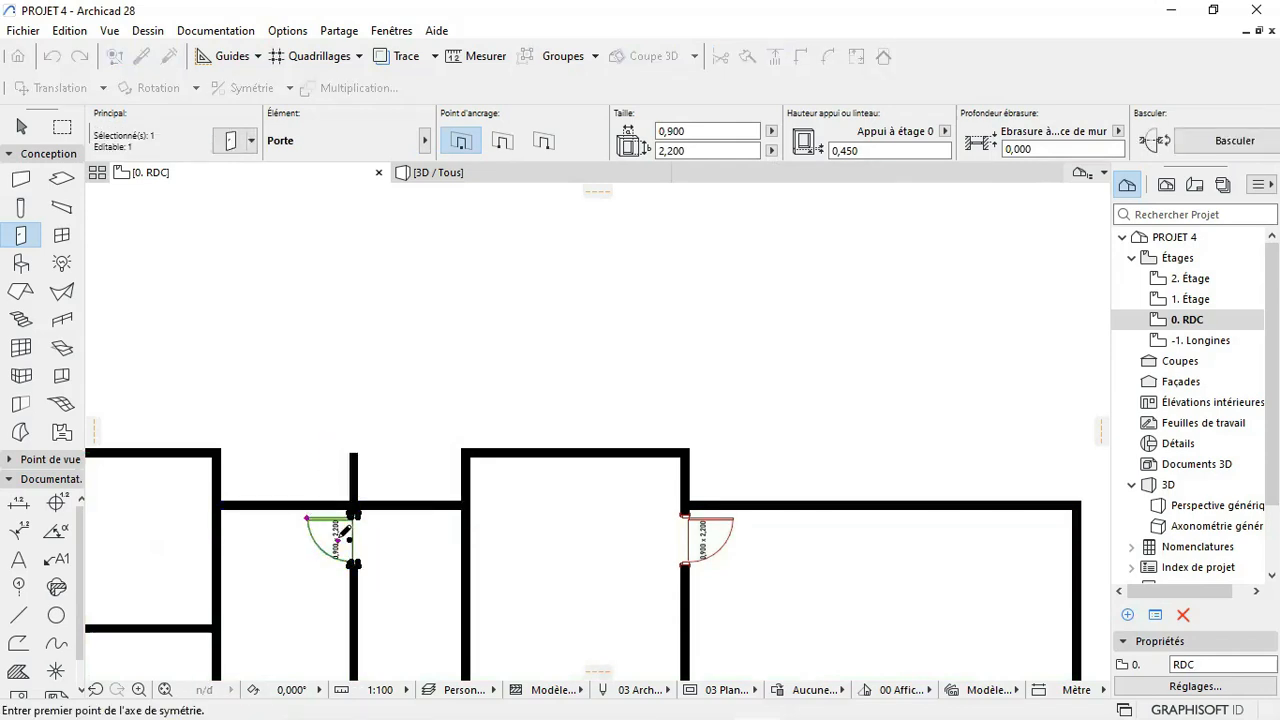
click(326, 515)
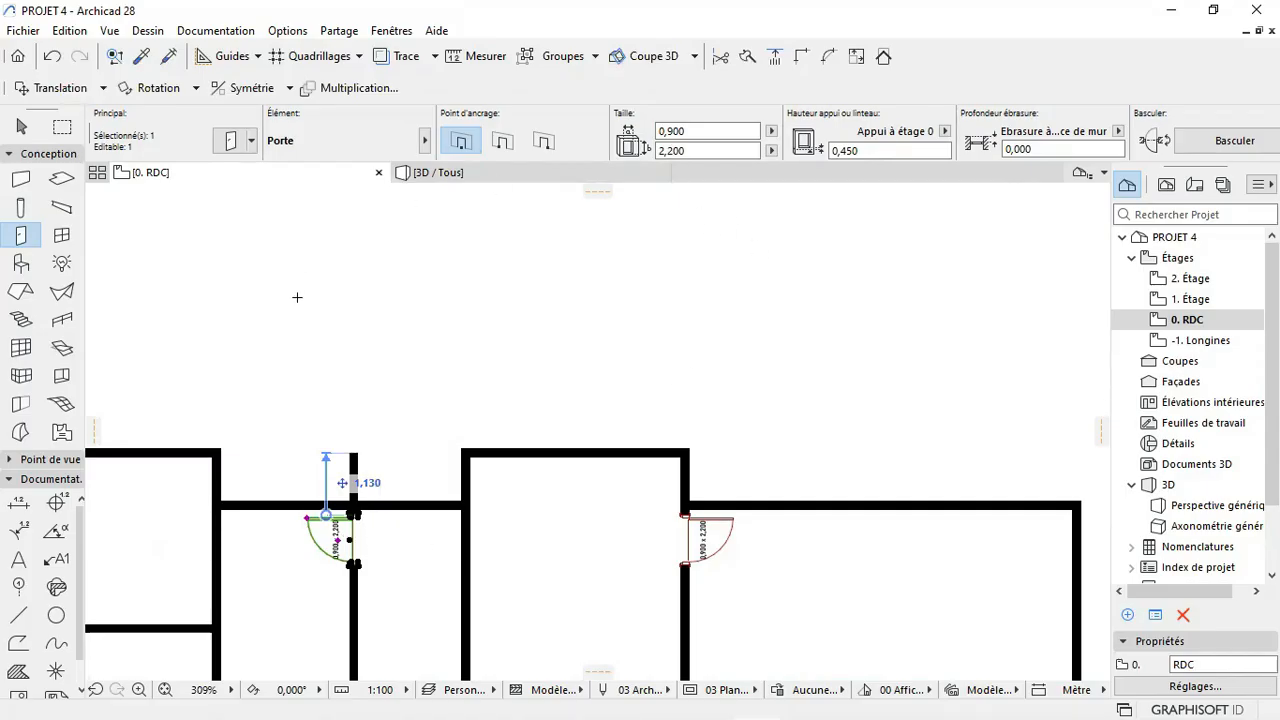
click(1226, 148)
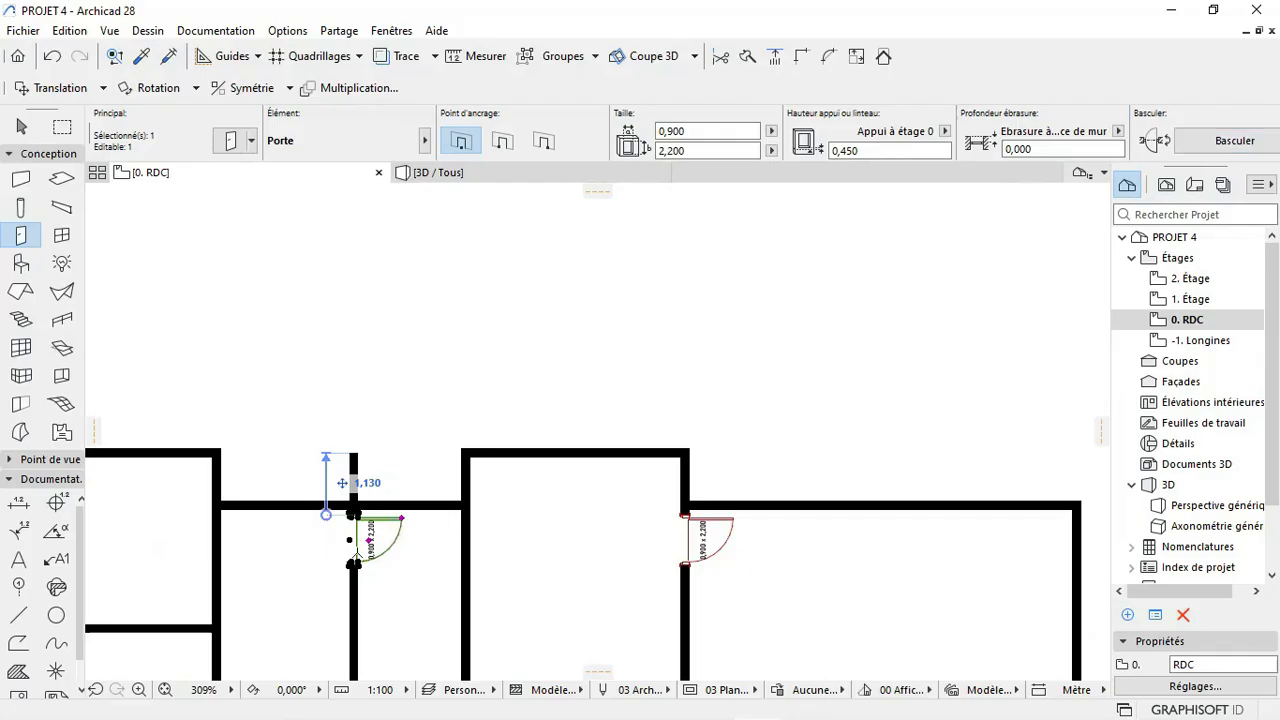
key(Escape)
key(Escape)
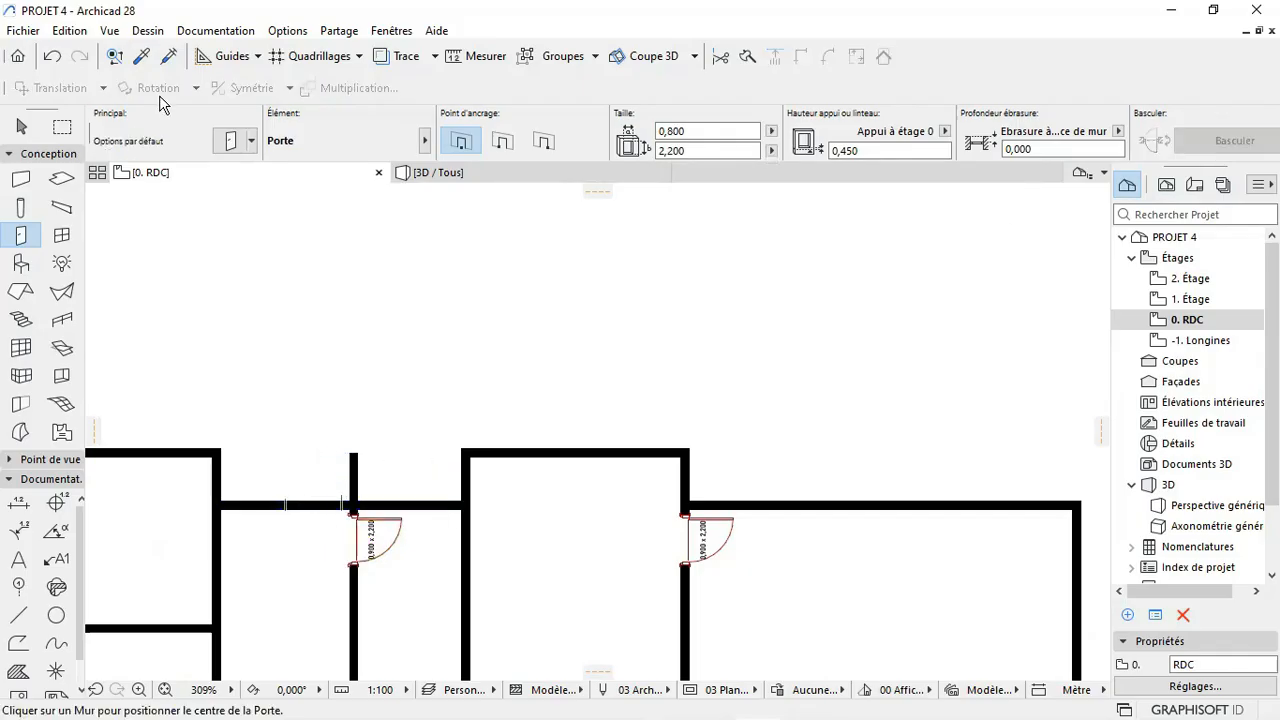
Step: Copy the pantry door's settings and place a 0,900 x 2,200 door in the laundry's upper wall beside the protruding wall, opening outward
key(alt)
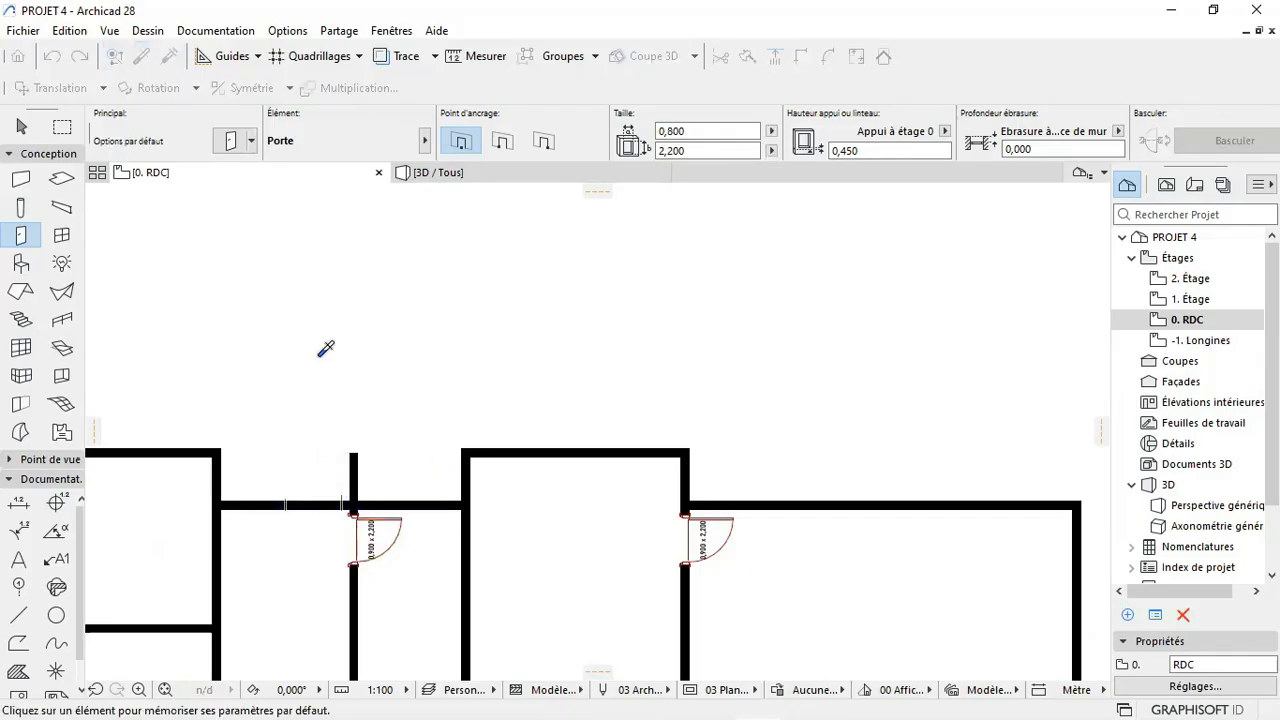
alt+click(408, 510)
scroll(306, 509, up, 3)
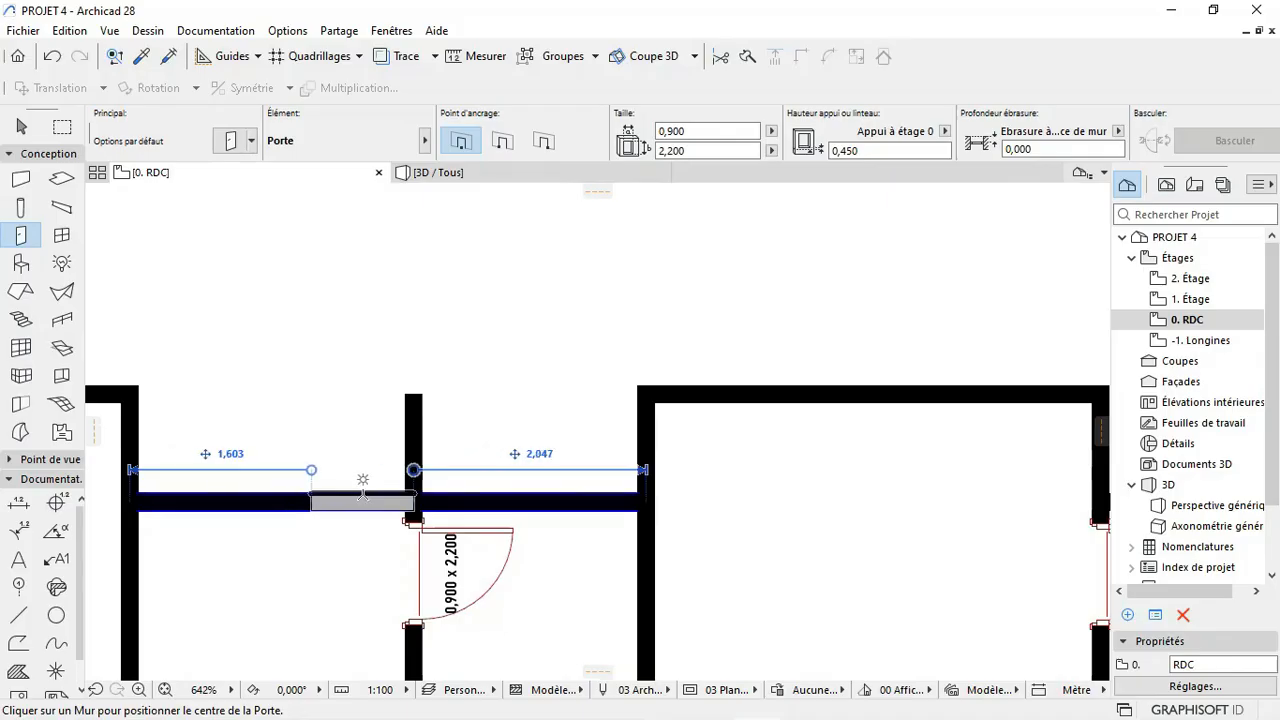
click(349, 493)
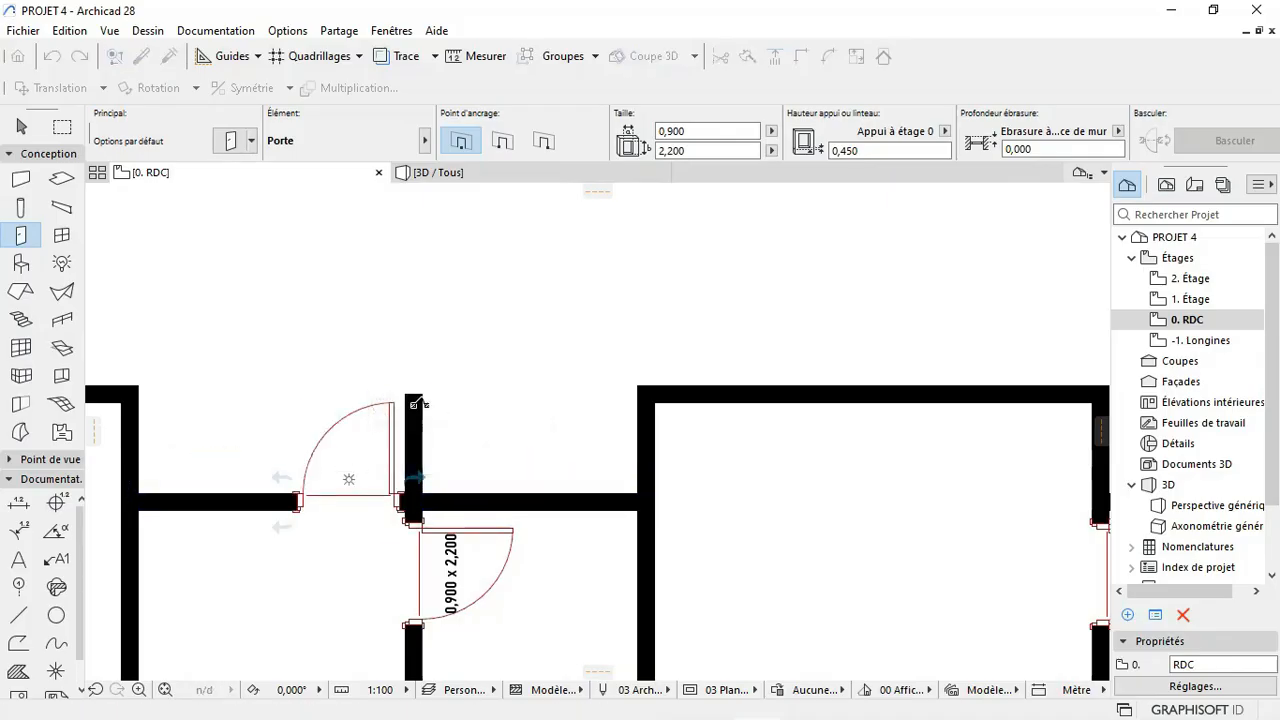
click(415, 403)
Step: Check the porch entrance on the reference plan and choose Porte double from Portes battantes as the default door type
scroll(443, 609, down, 5)
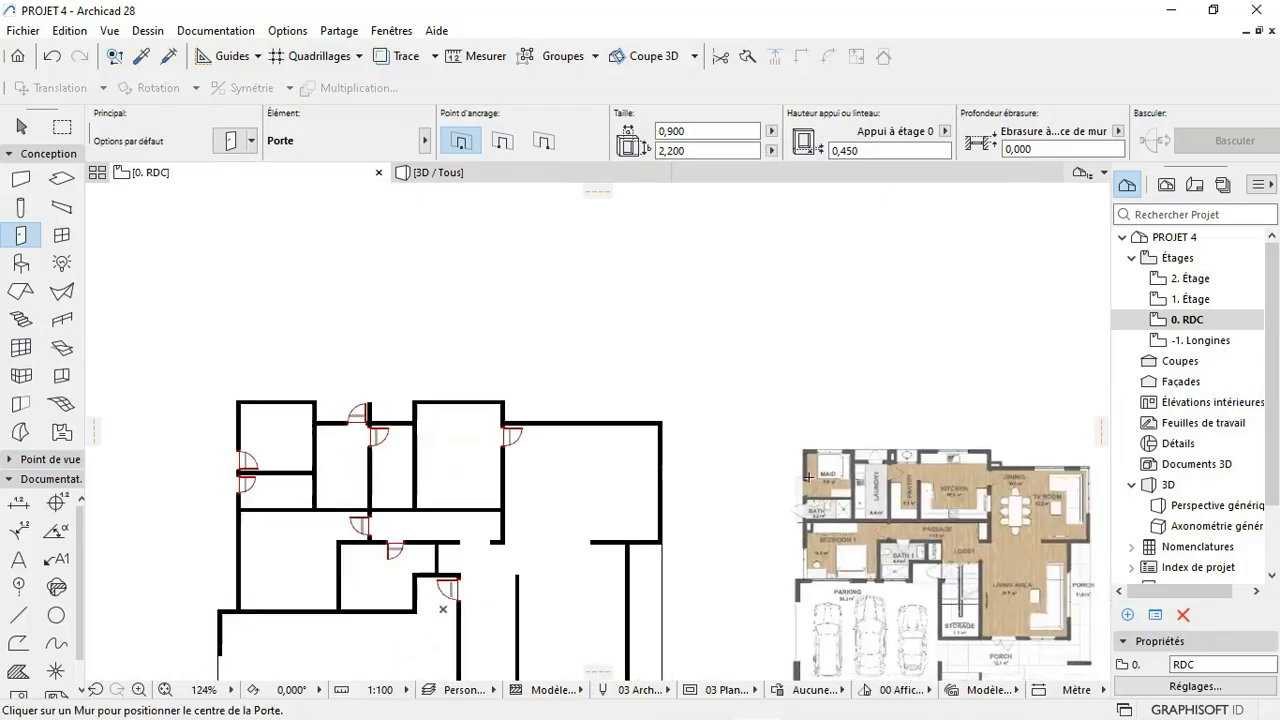
scroll(918, 478, up, 2)
scroll(556, 440, down, 3)
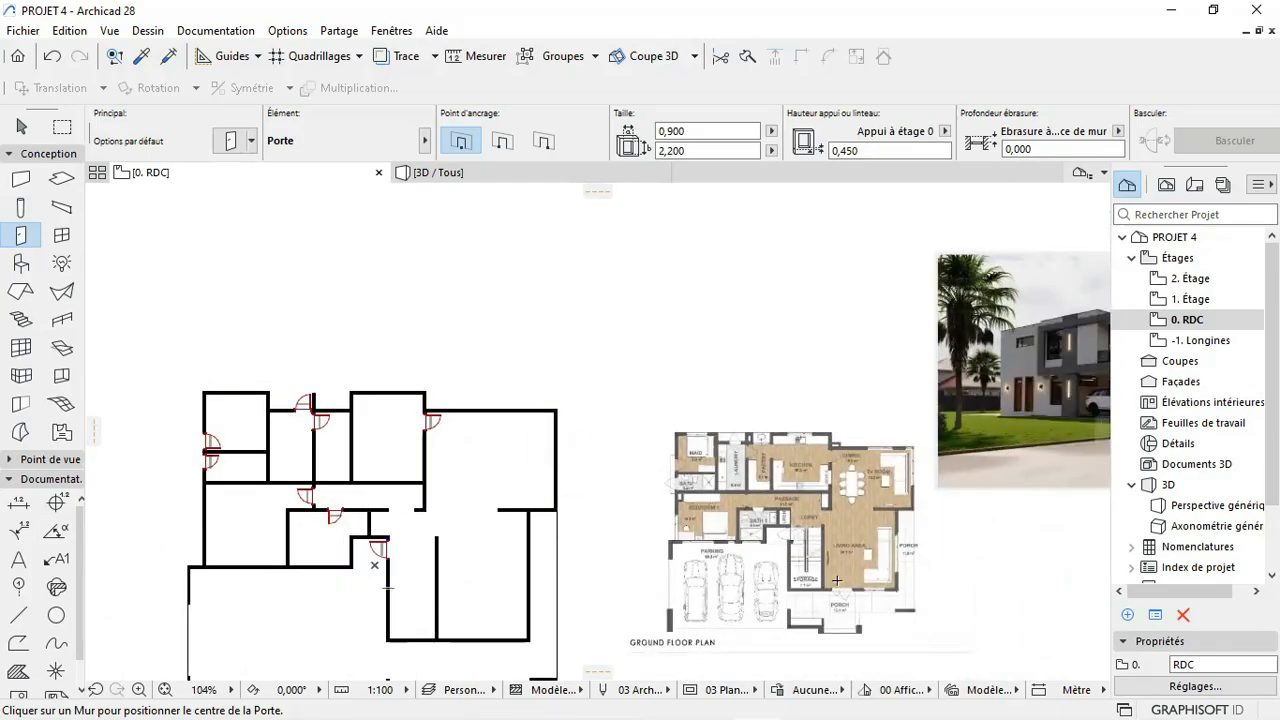
scroll(838, 598, up, 5)
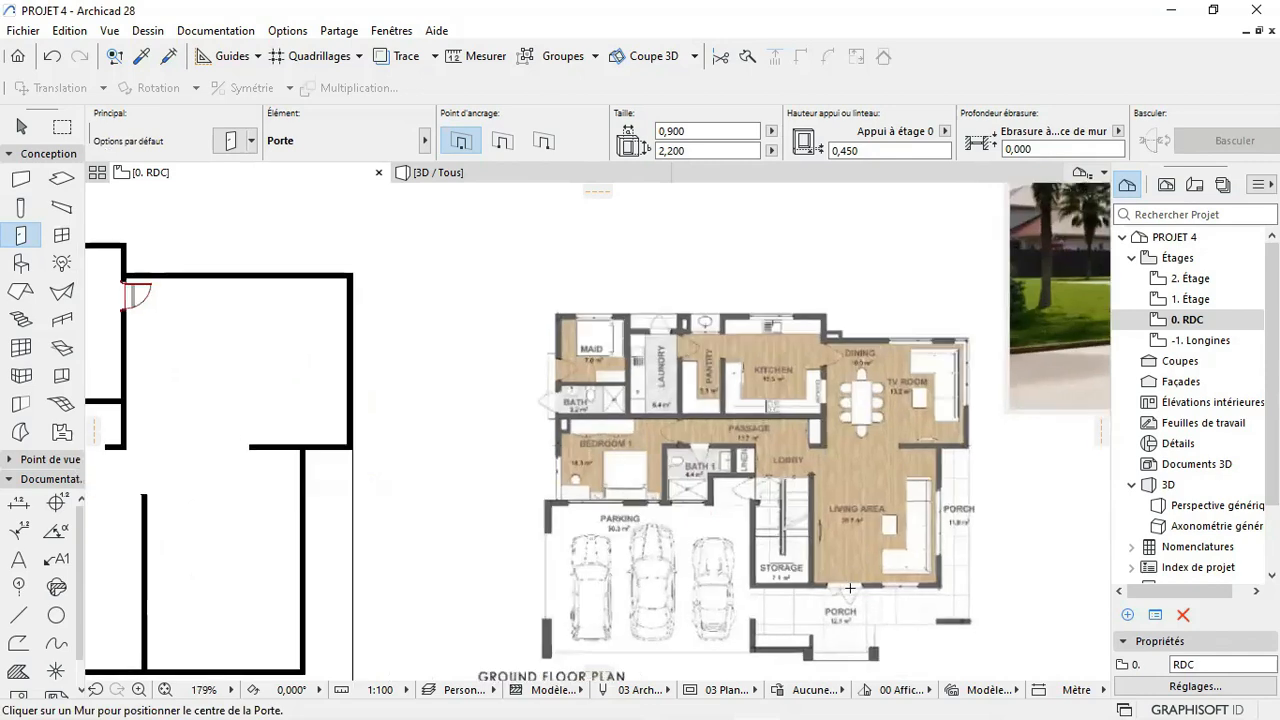
scroll(850, 588, down, 4)
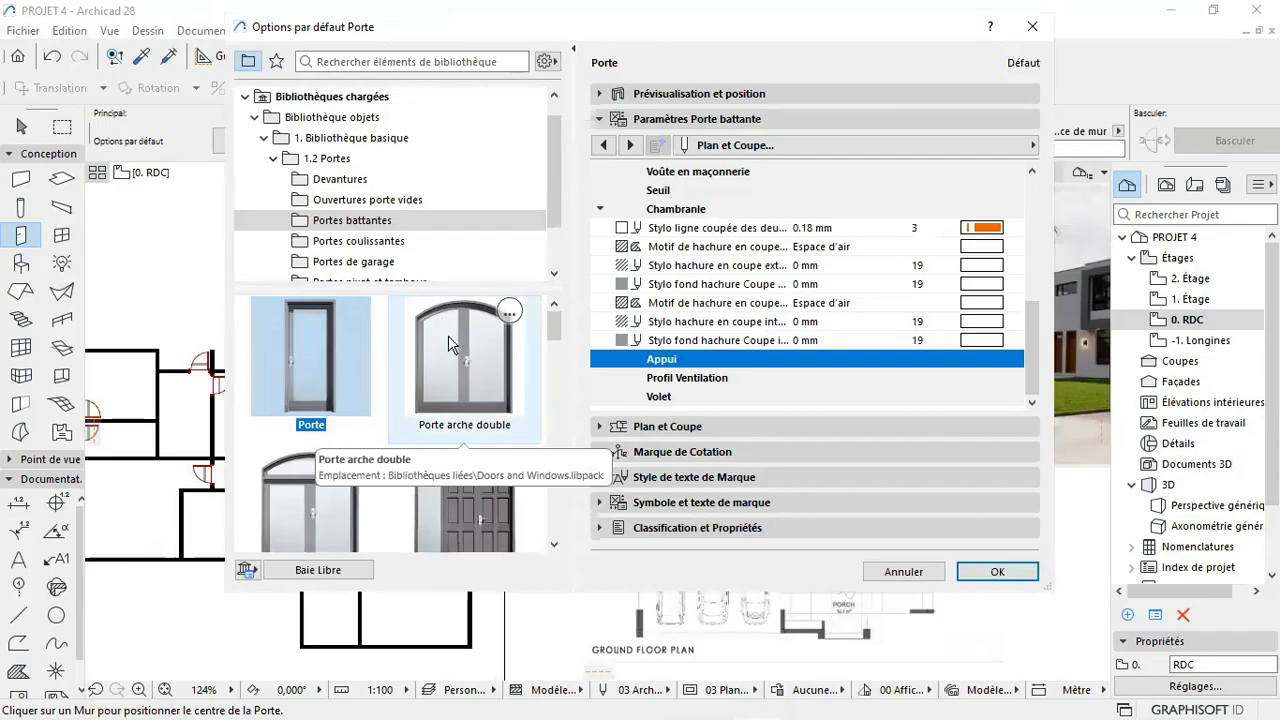
scroll(448, 340, down, 2)
scroll(446, 340, up, 2)
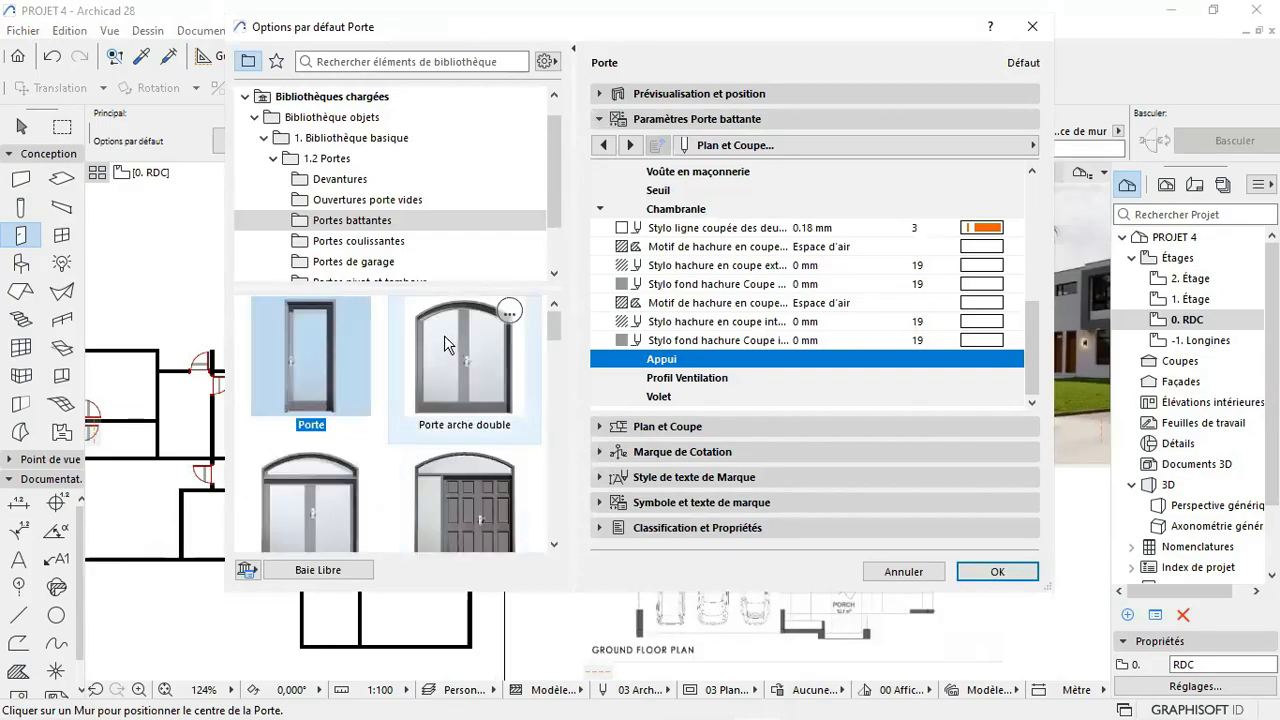
scroll(430, 372, down, 2)
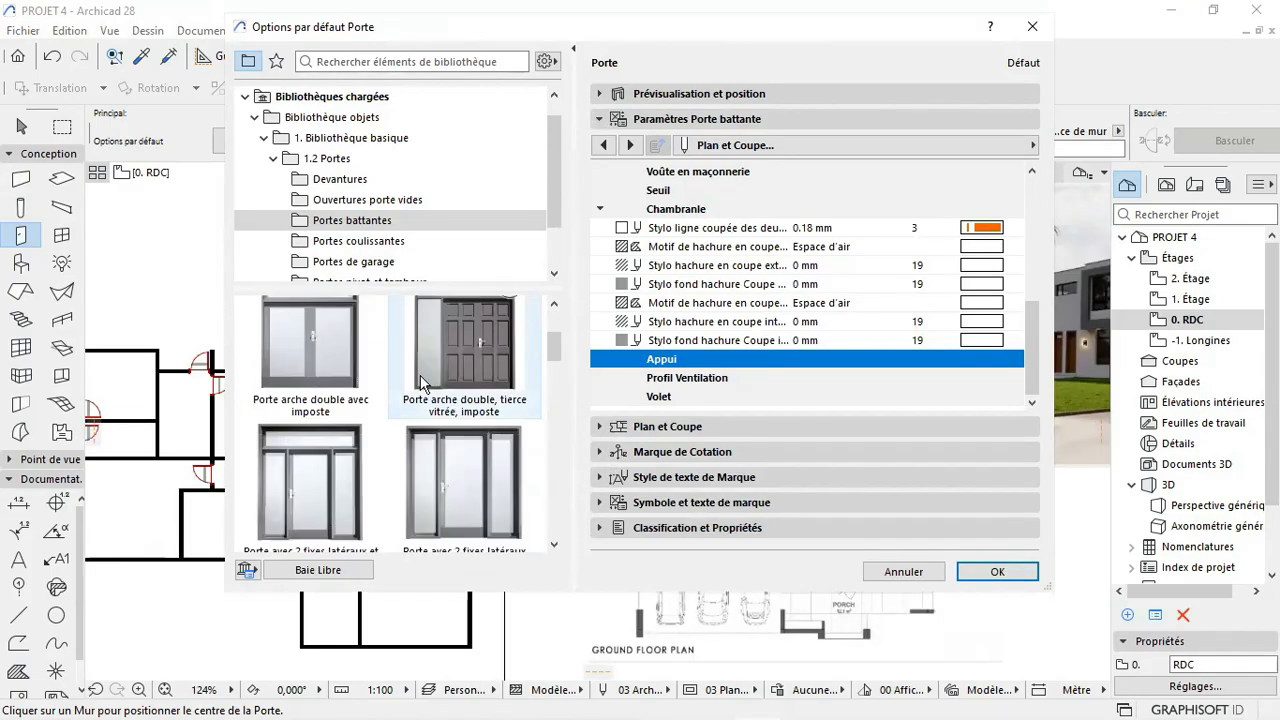
scroll(414, 367, down, 2)
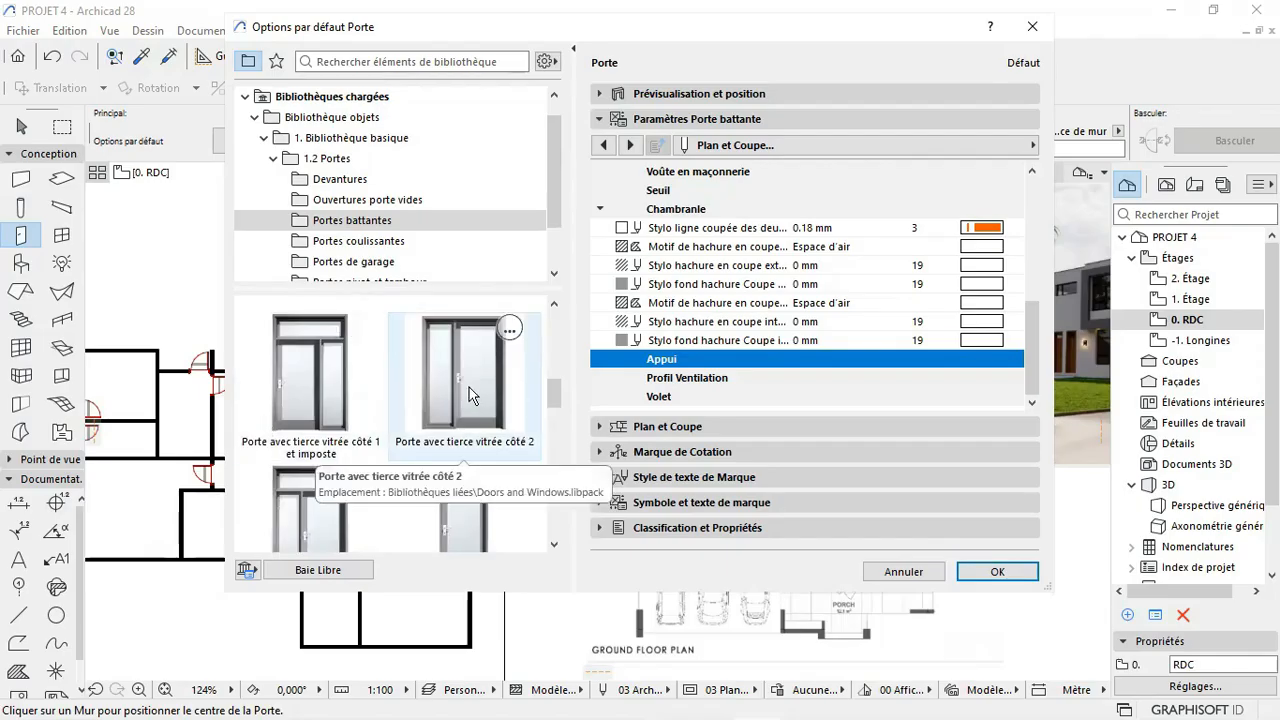
scroll(469, 387, down, 5)
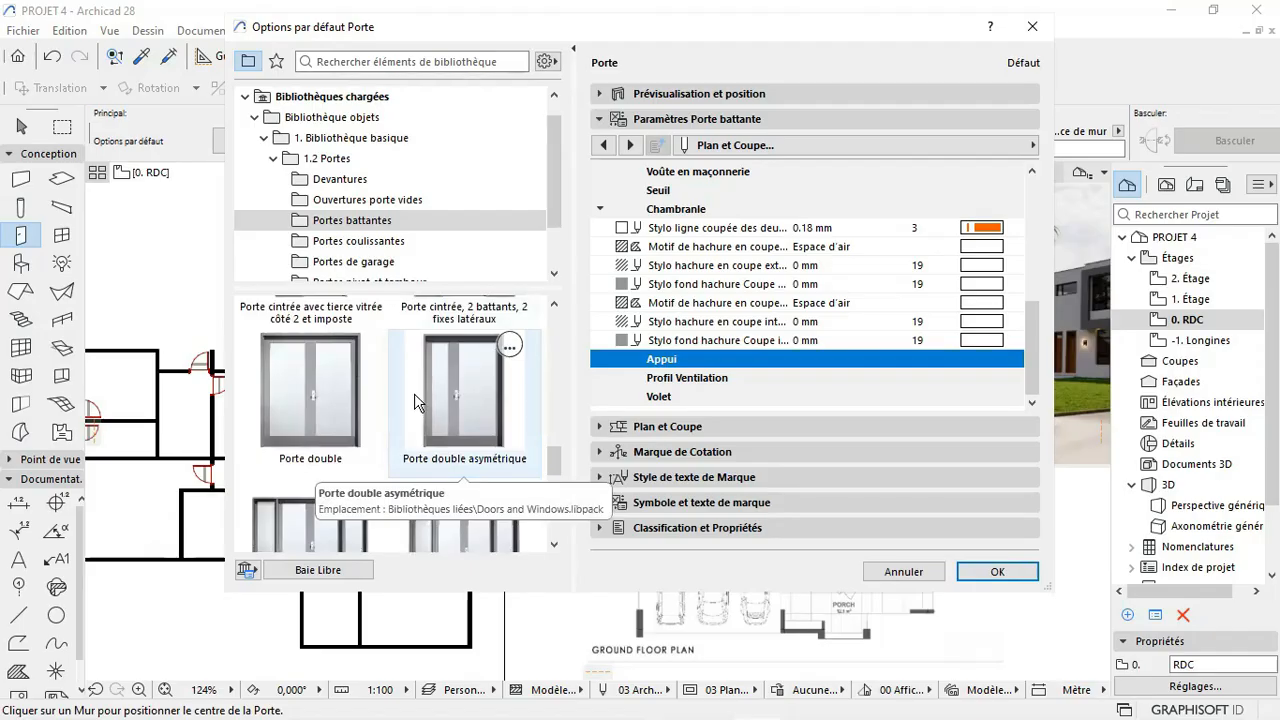
click(345, 392)
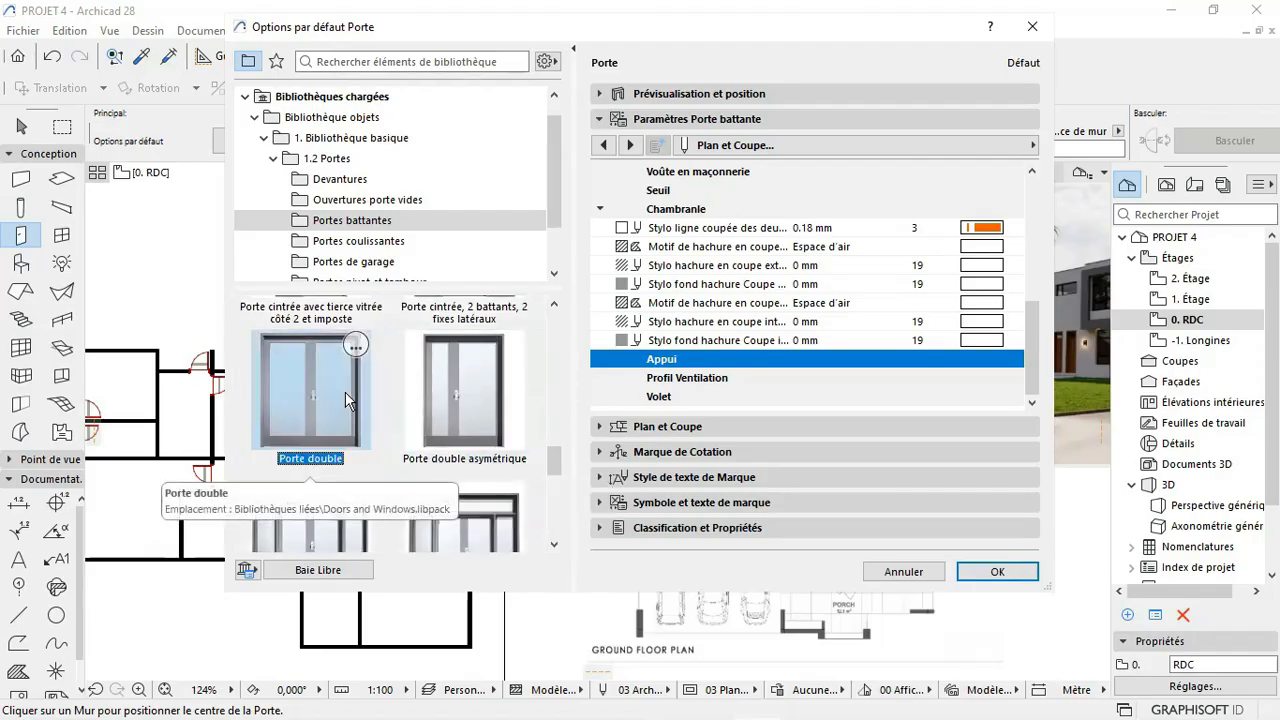
Step: Set the default double door's width to 1,6 and apply the settings
click(689, 95)
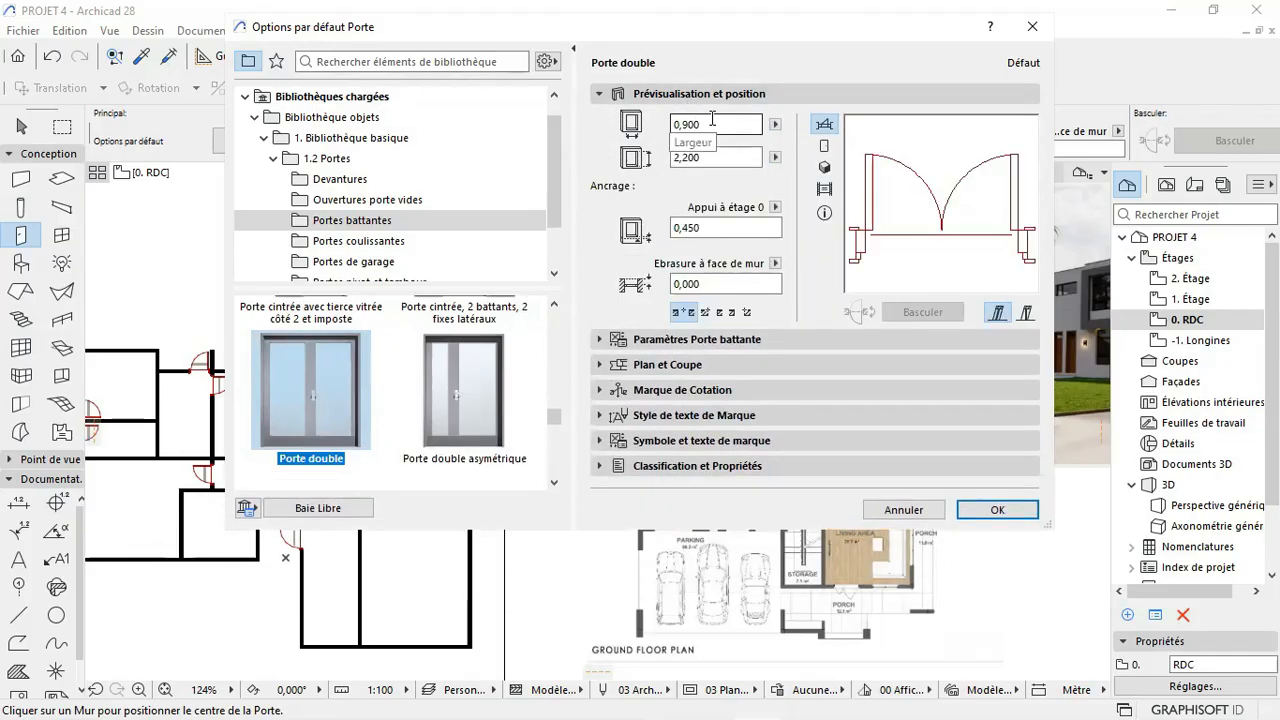
click(720, 125)
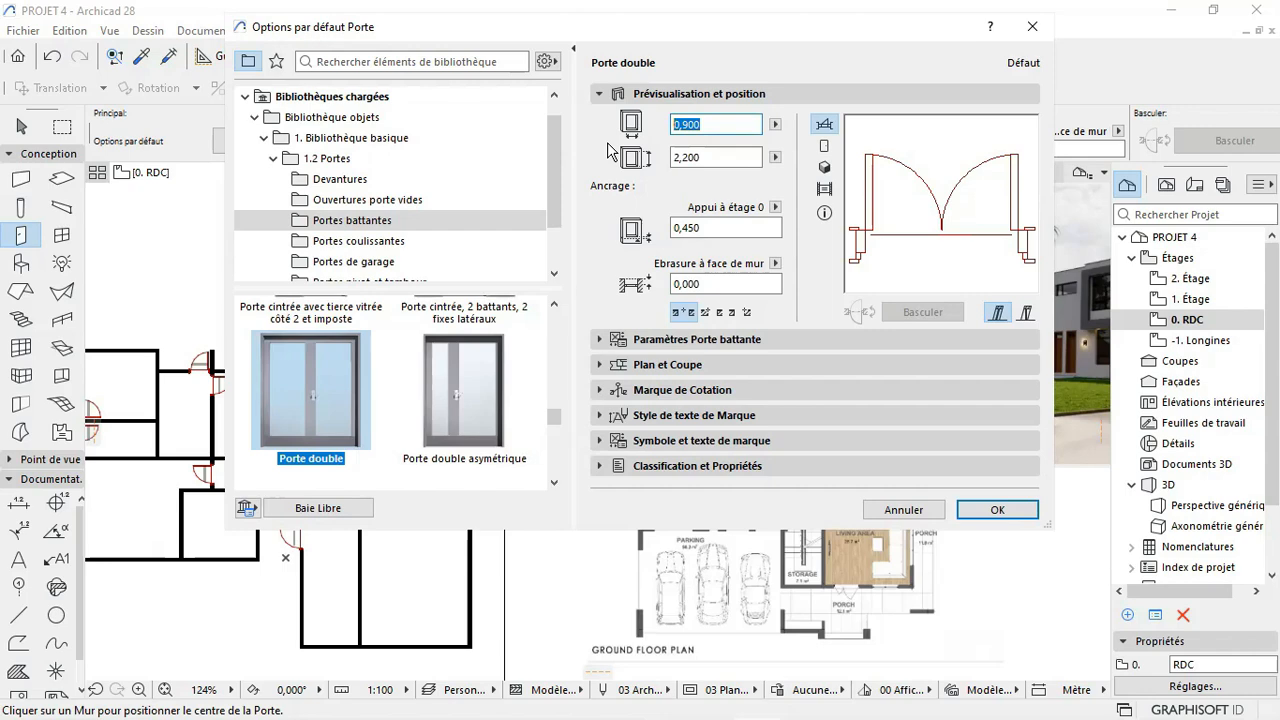
text(1,6)
click(997, 509)
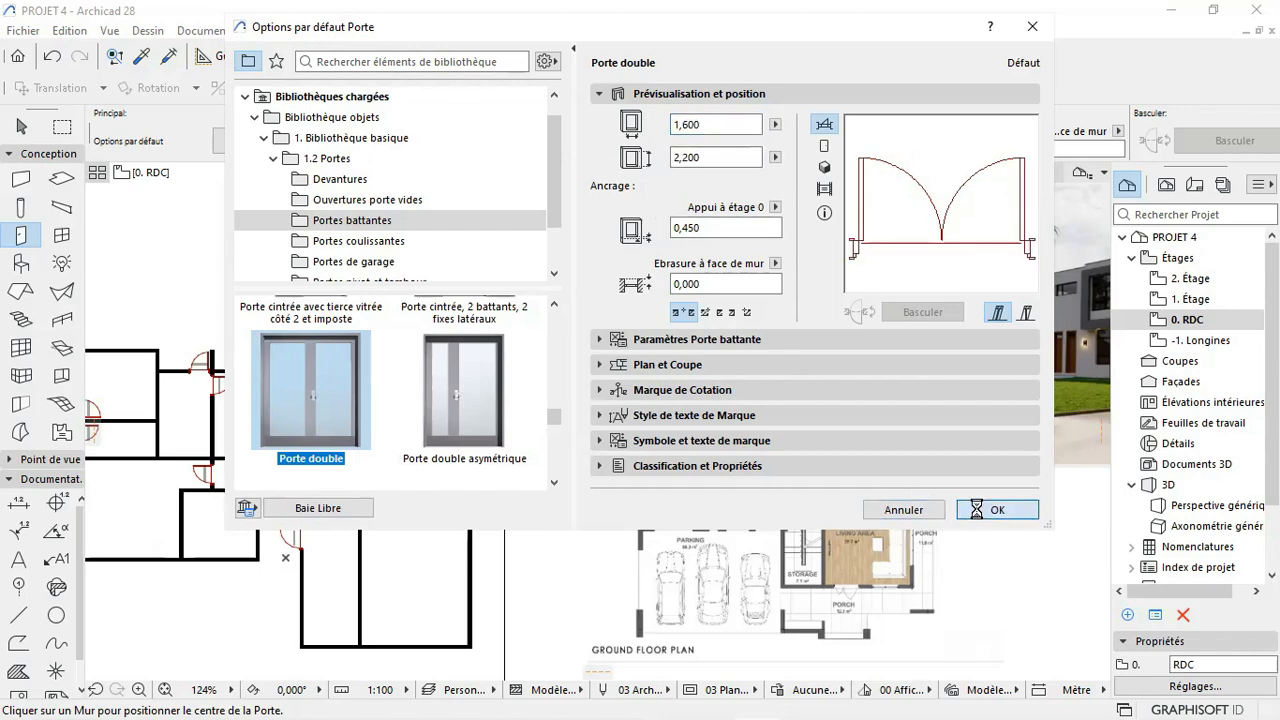
Step: Place the 1,600 x 2,200 double door in the living area's lower wall, opening outward onto the porch
scroll(532, 464, down, 3)
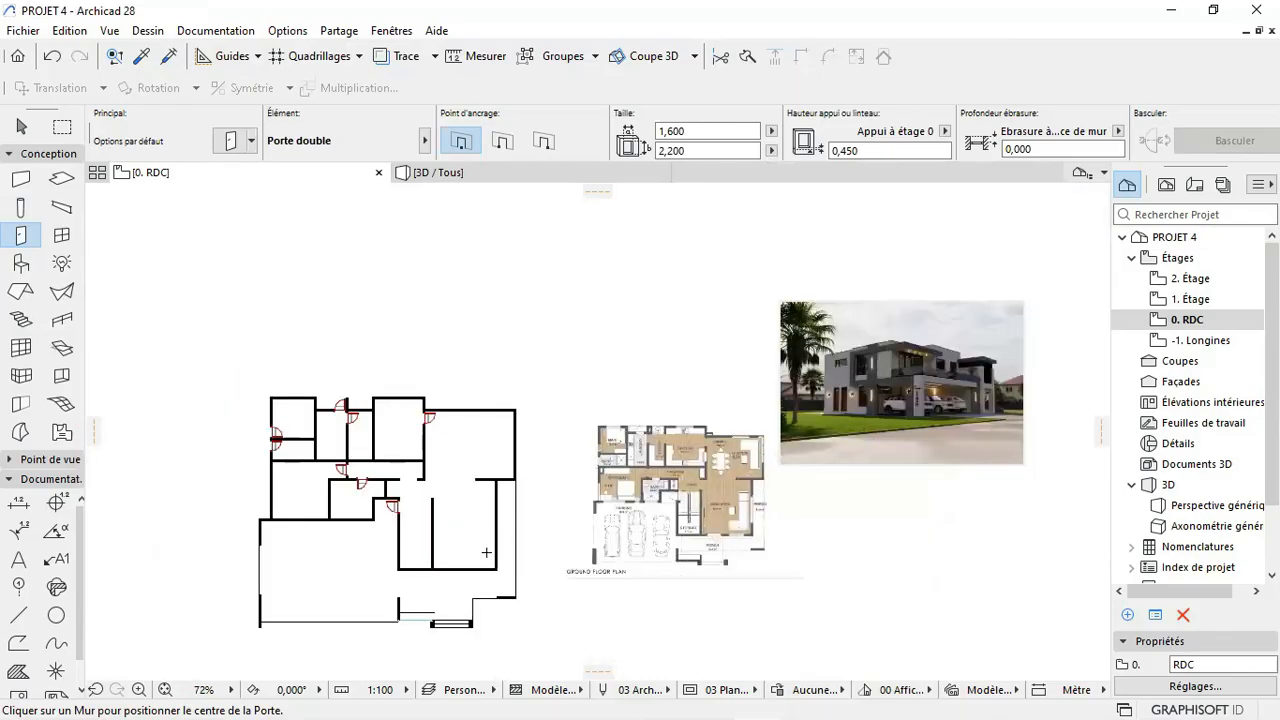
scroll(419, 599, up, 3)
scroll(450, 549, up, 2)
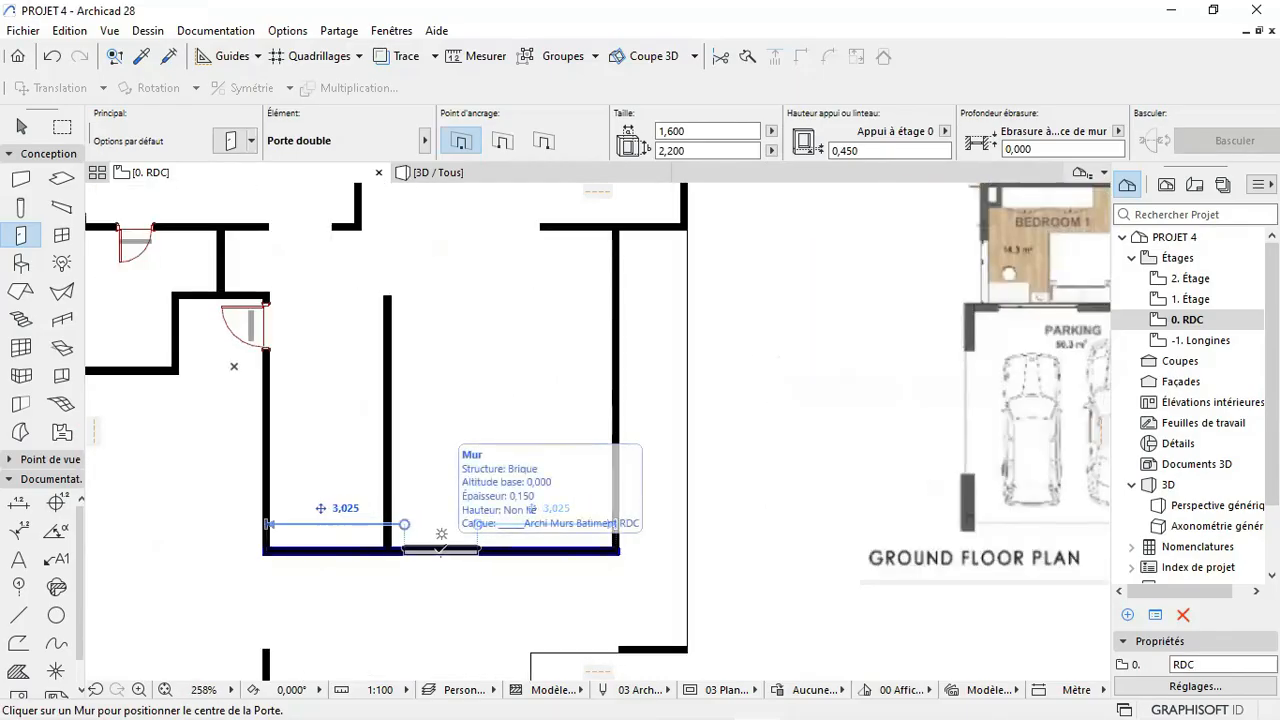
click(441, 549)
click(441, 578)
scroll(462, 596, up, 1)
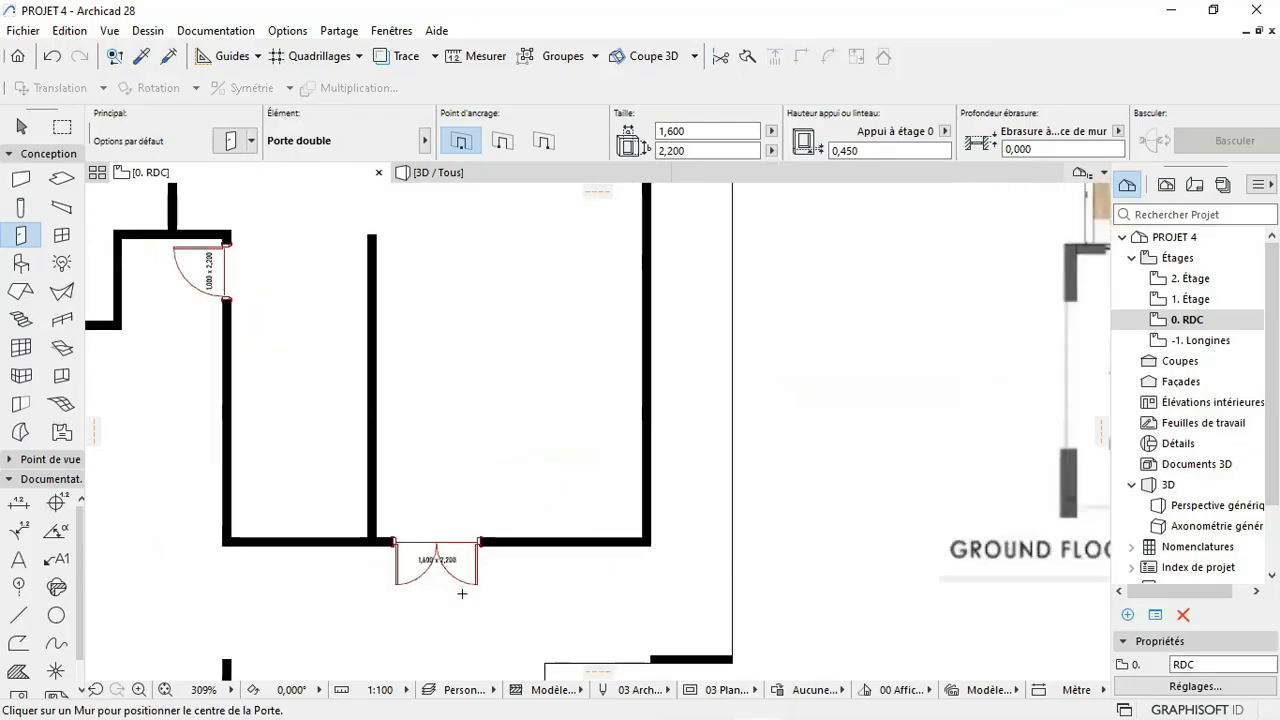
Step: Open the settings of the double entrance door and look through its swing-door parameters for the leaf configuration
shift+click(477, 585)
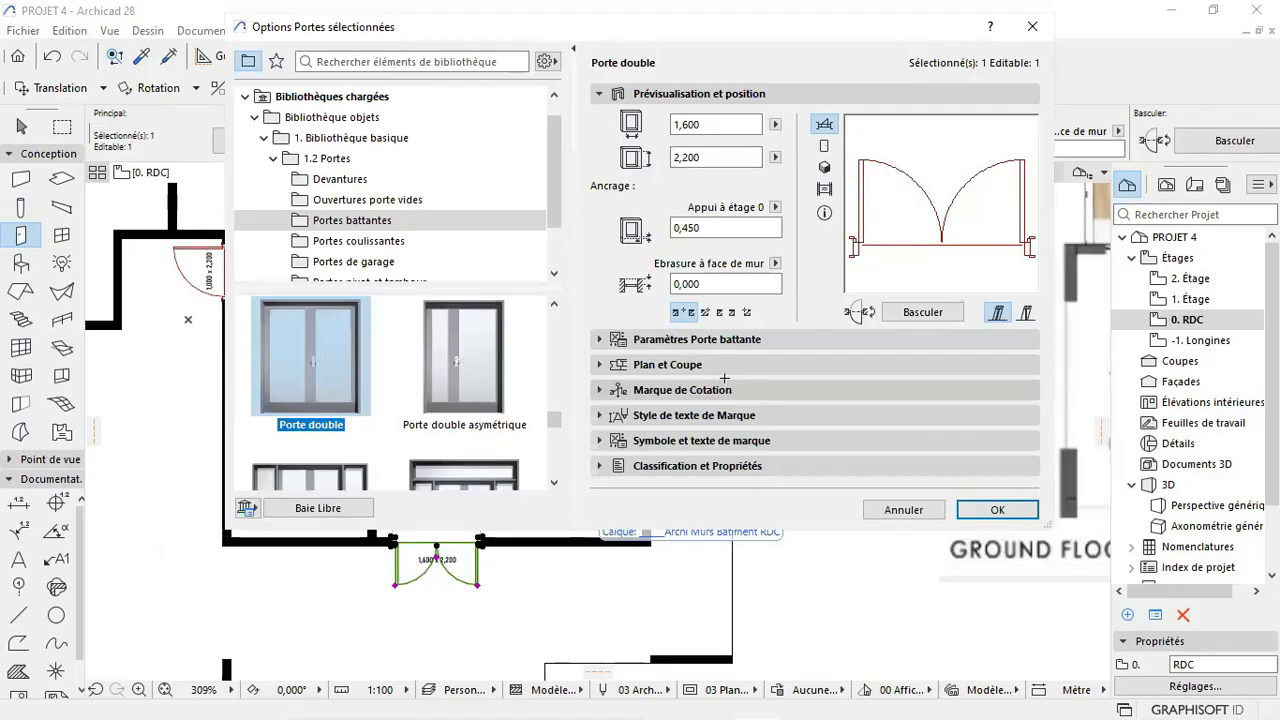
click(686, 339)
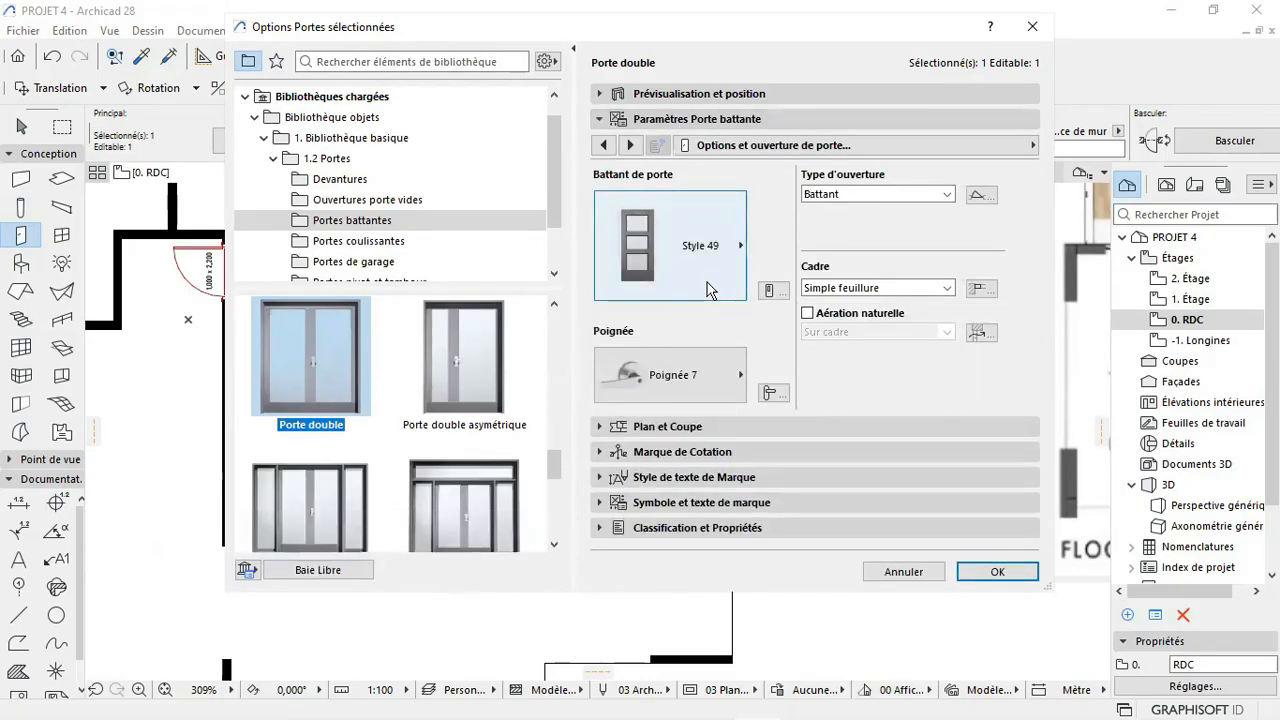
click(630, 145)
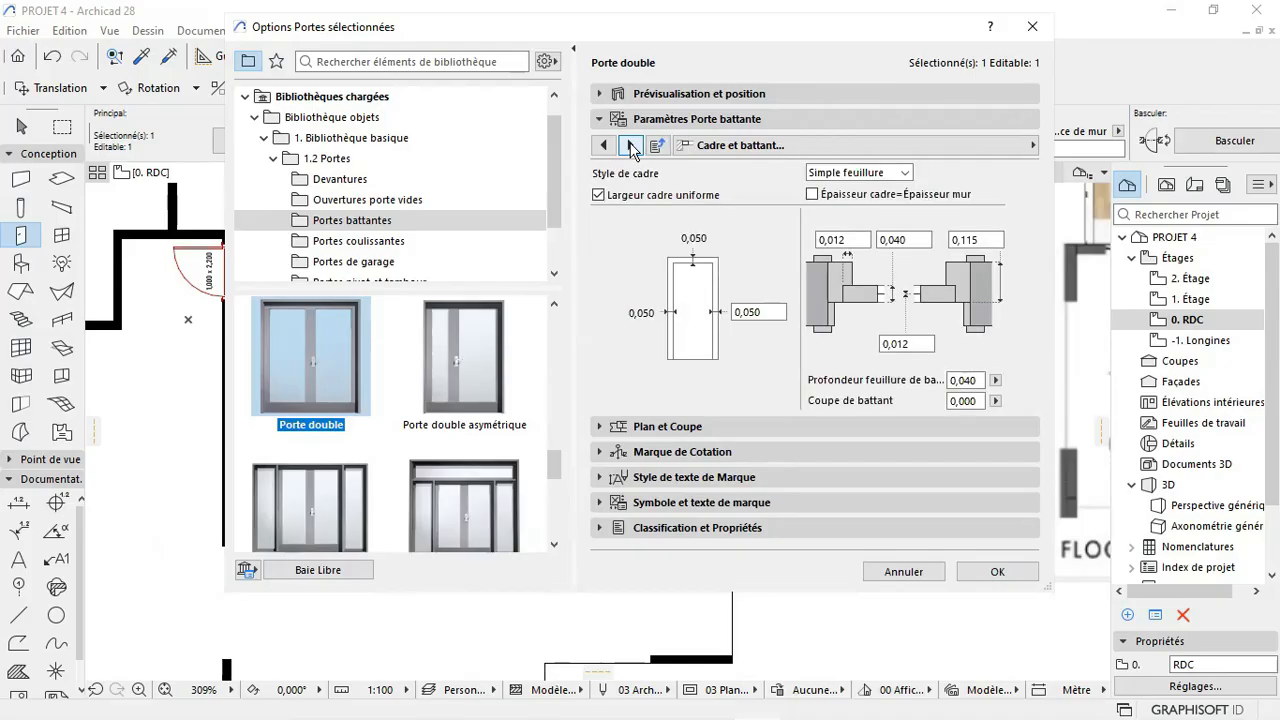
click(630, 145)
click(630, 145)
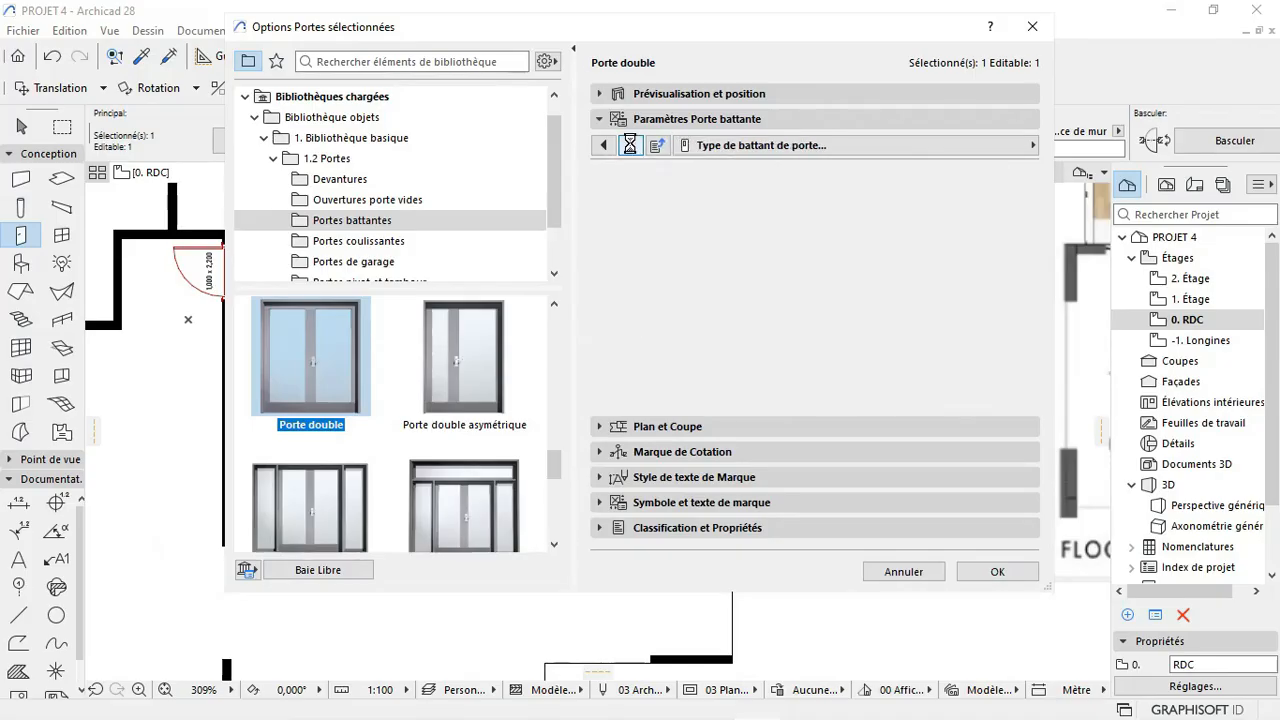
click(630, 145)
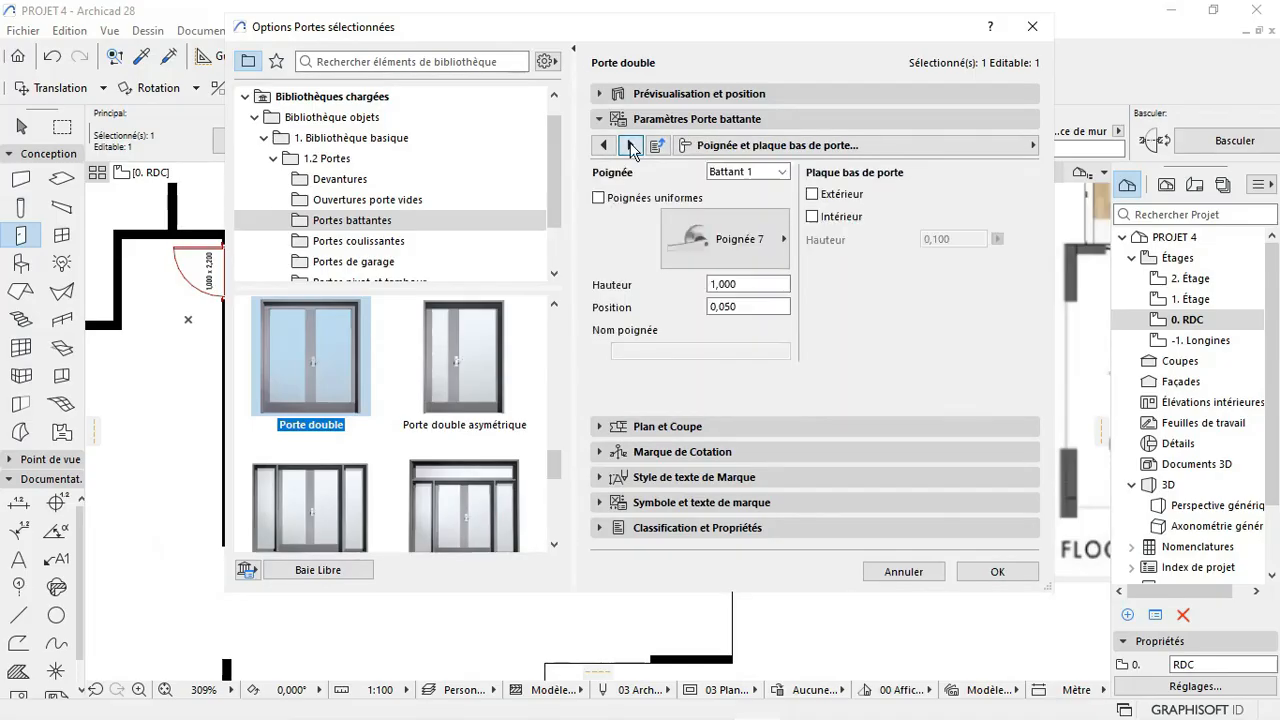
click(630, 145)
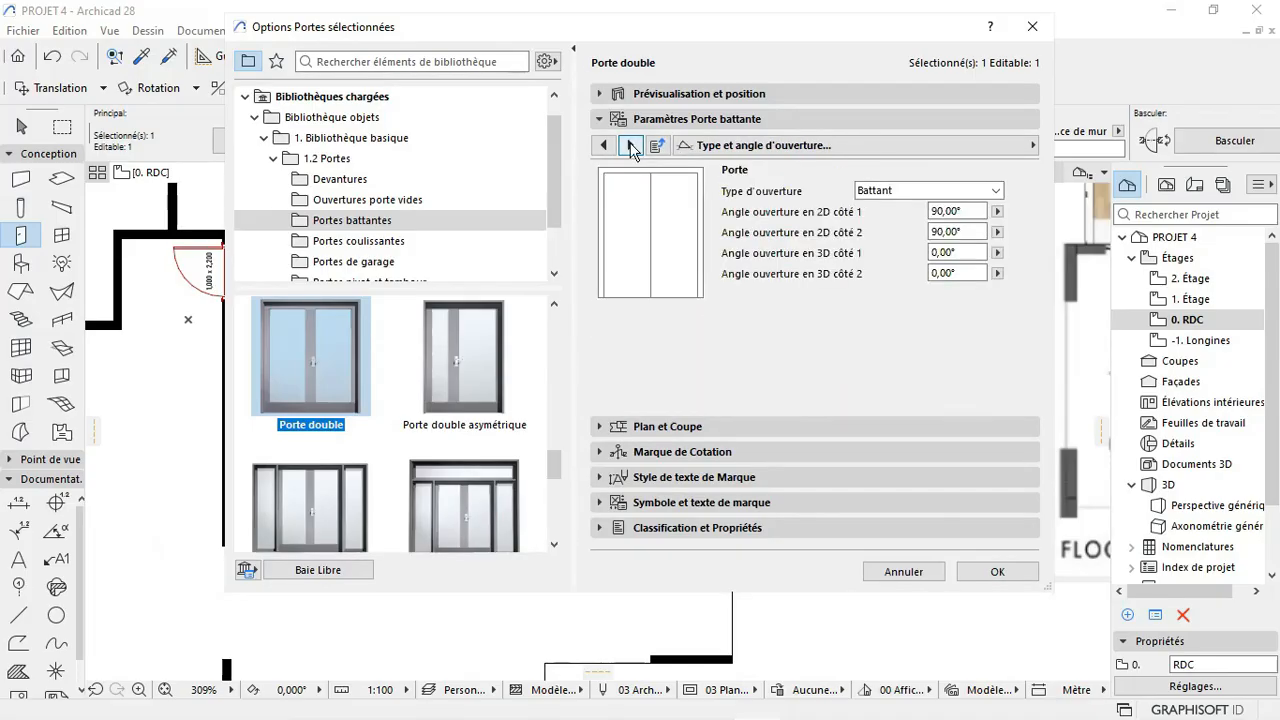
click(873, 190)
click(873, 190)
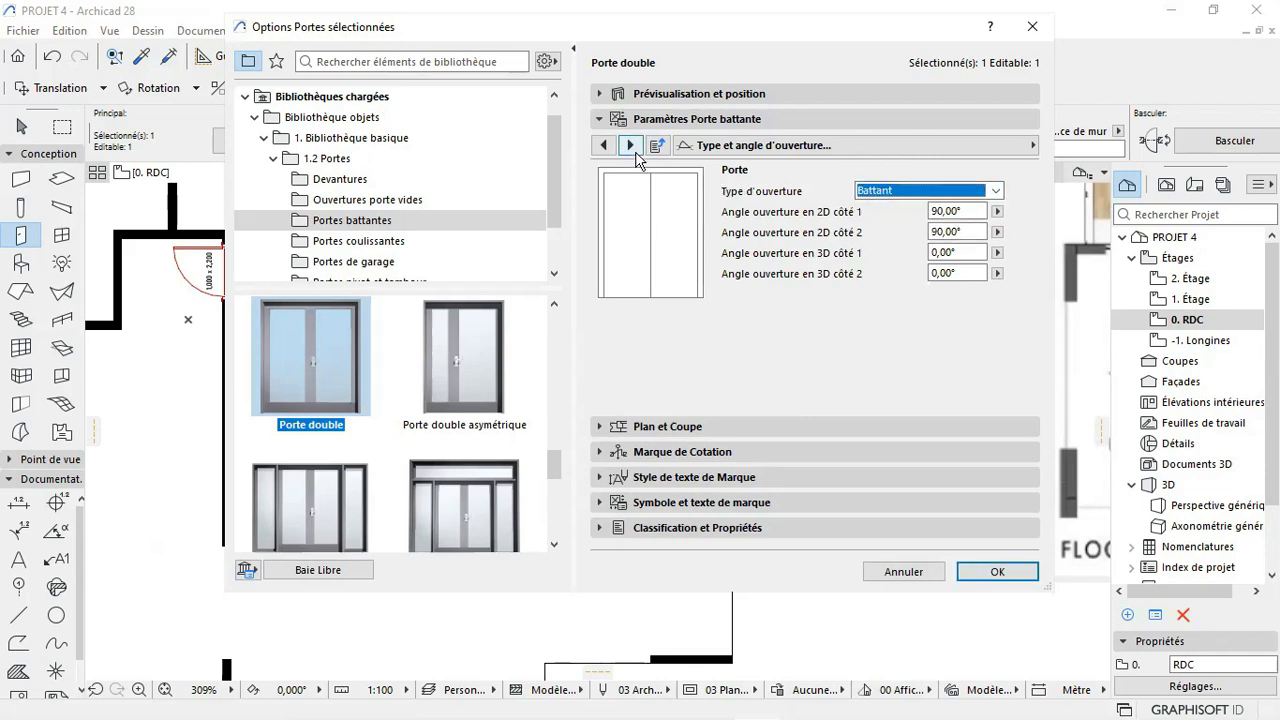
click(636, 149)
click(636, 149)
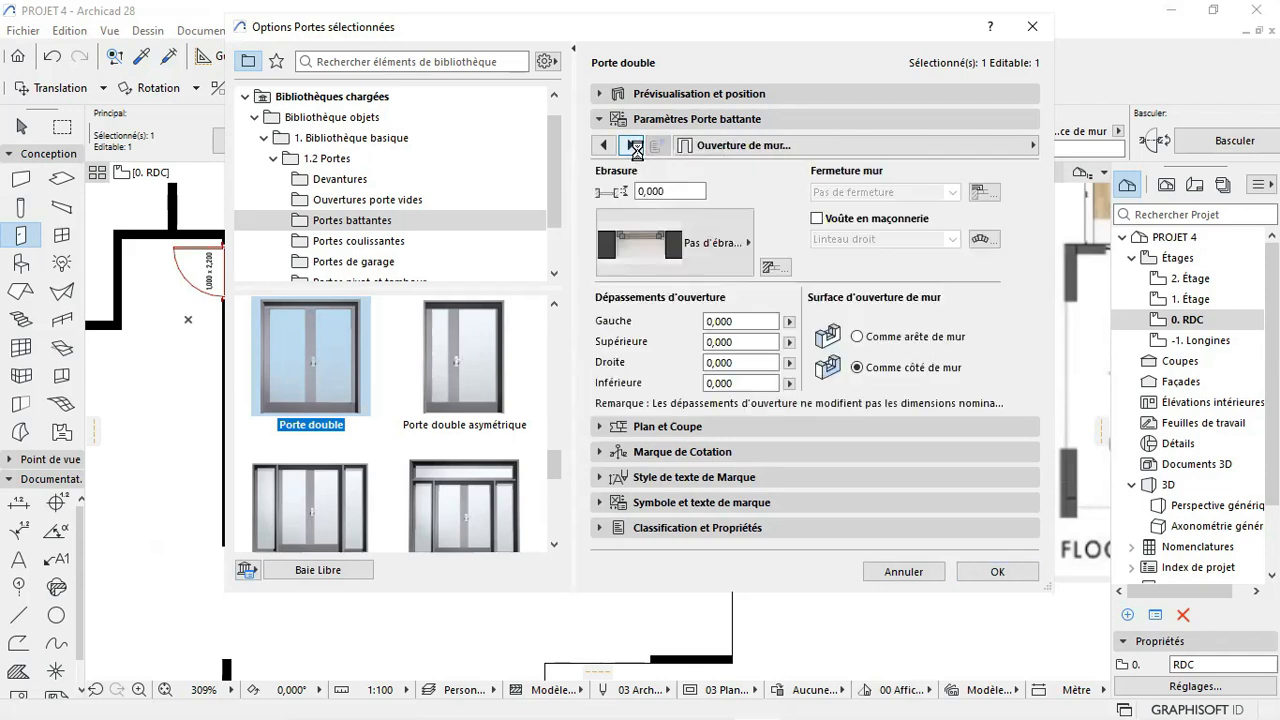
click(629, 146)
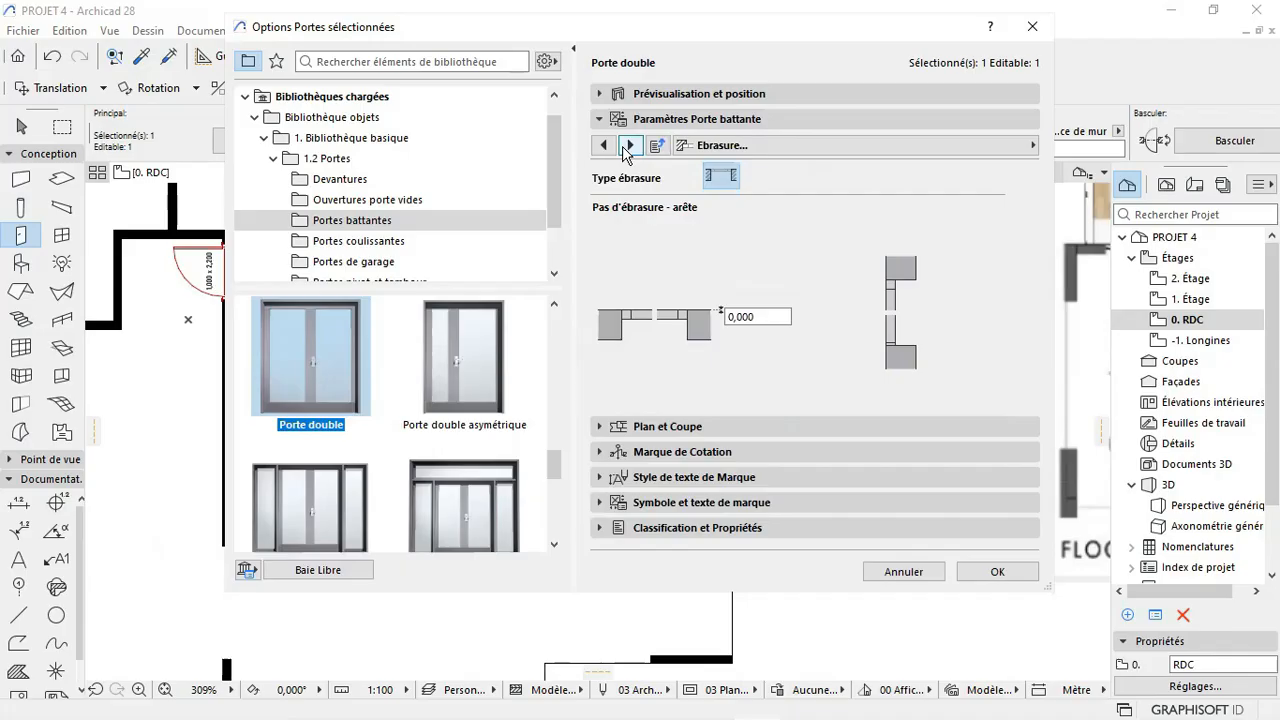
click(730, 146)
scroll(545, 170, up, 2)
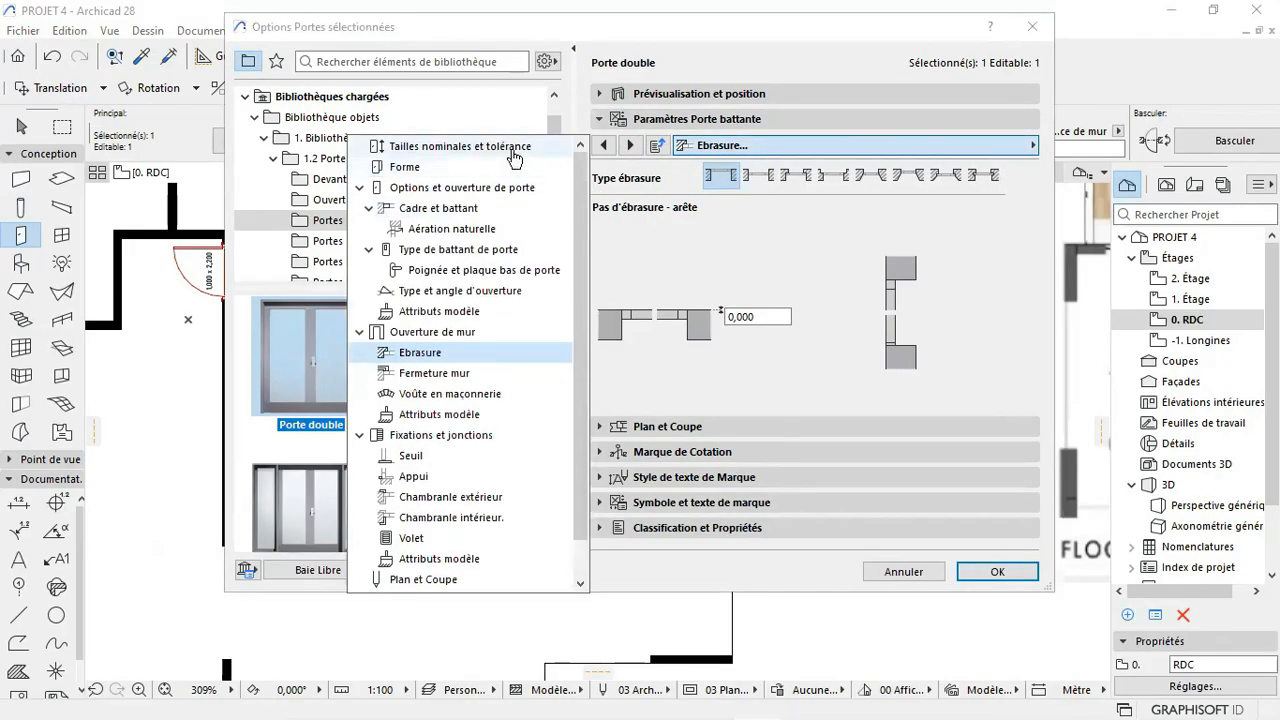
click(518, 152)
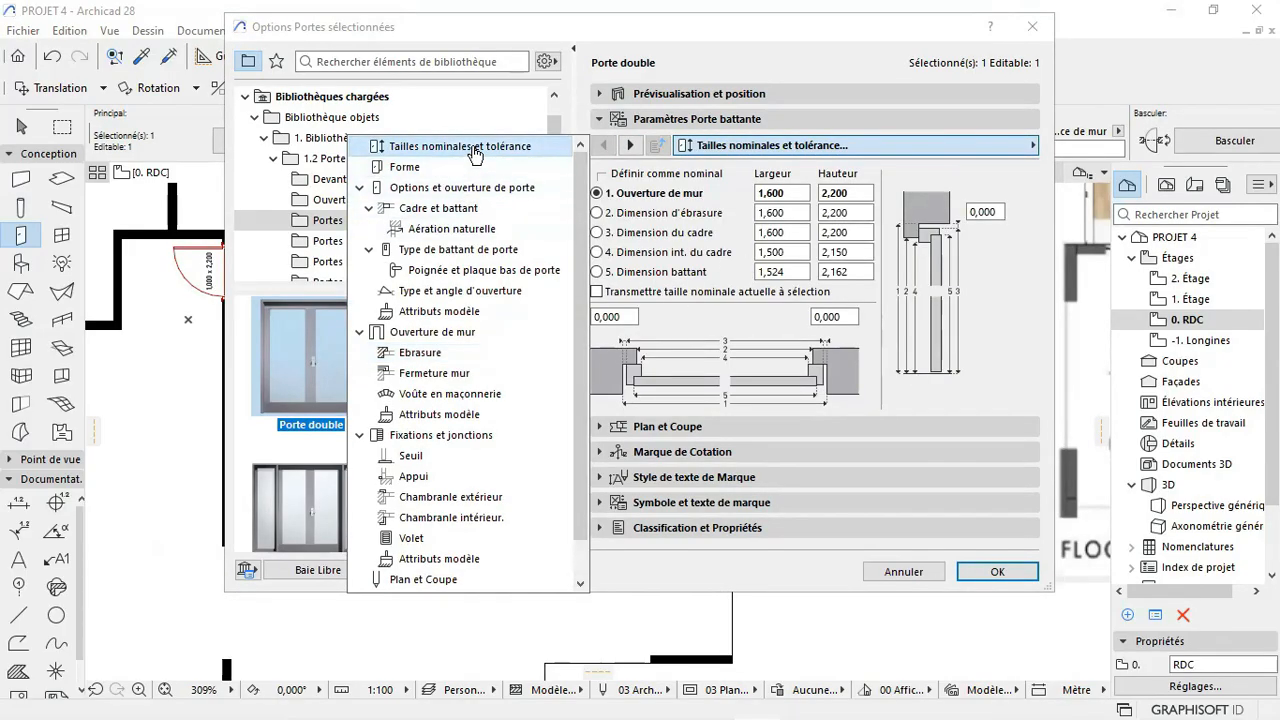
click(474, 150)
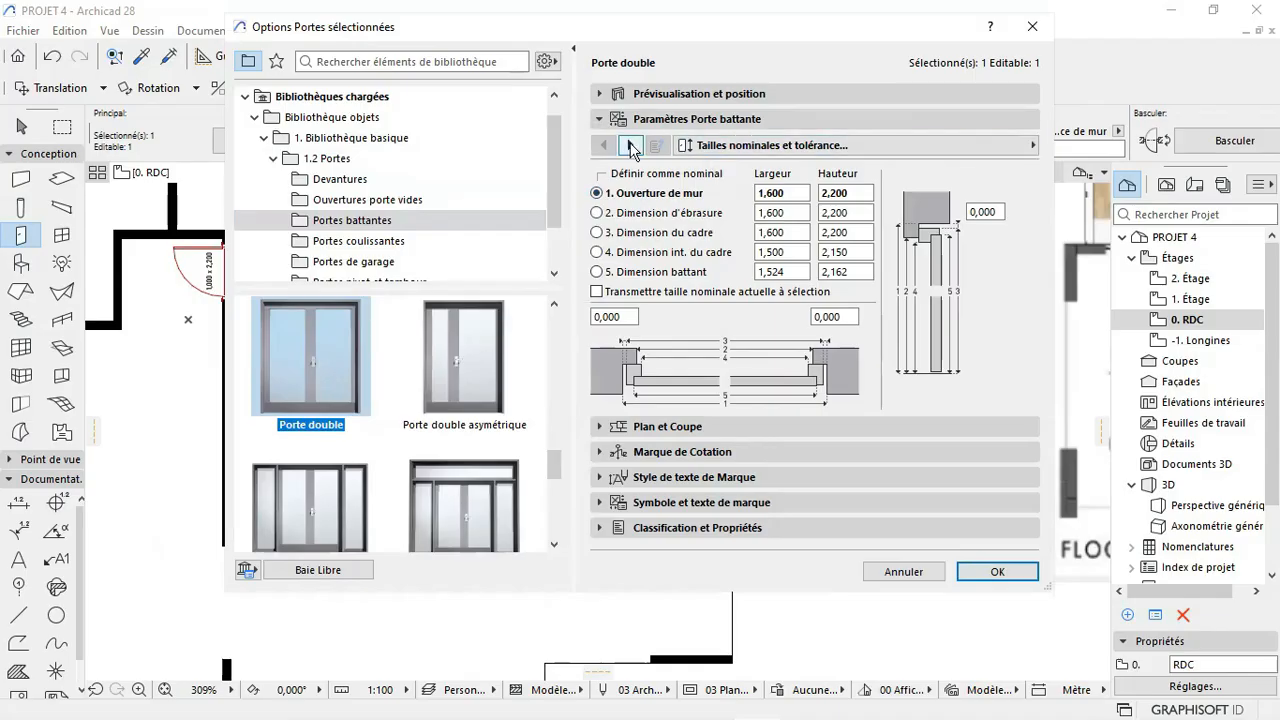
Step: Make the entrance door's leaves asymmetric (Asymétrique), set one leaf's width to 0,900, and apply the settings
click(631, 145)
click(740, 171)
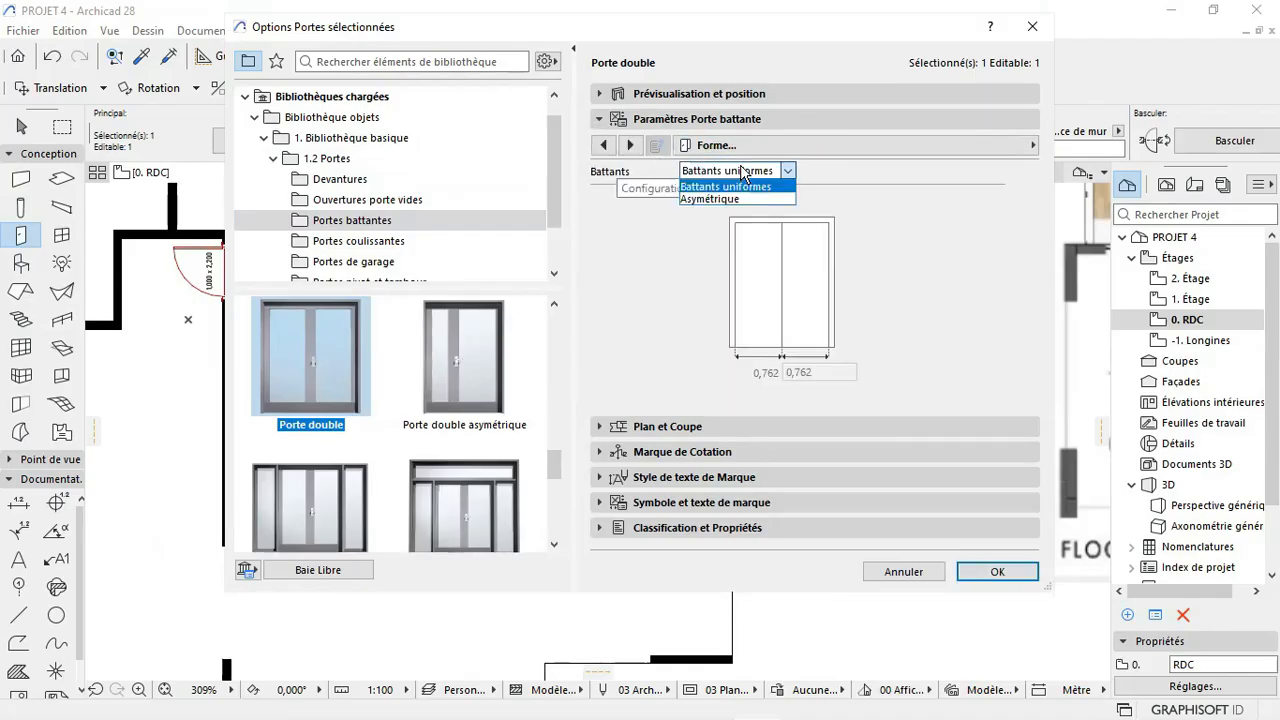
click(710, 198)
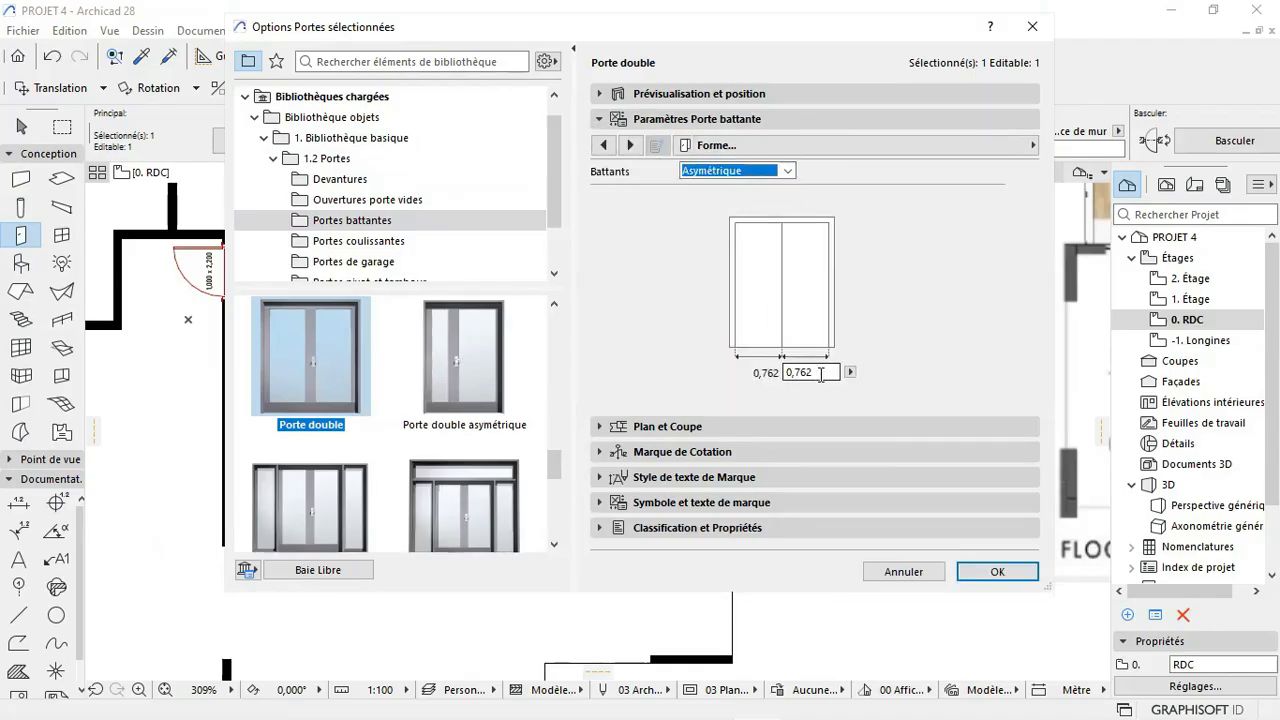
click(815, 372)
text(1)
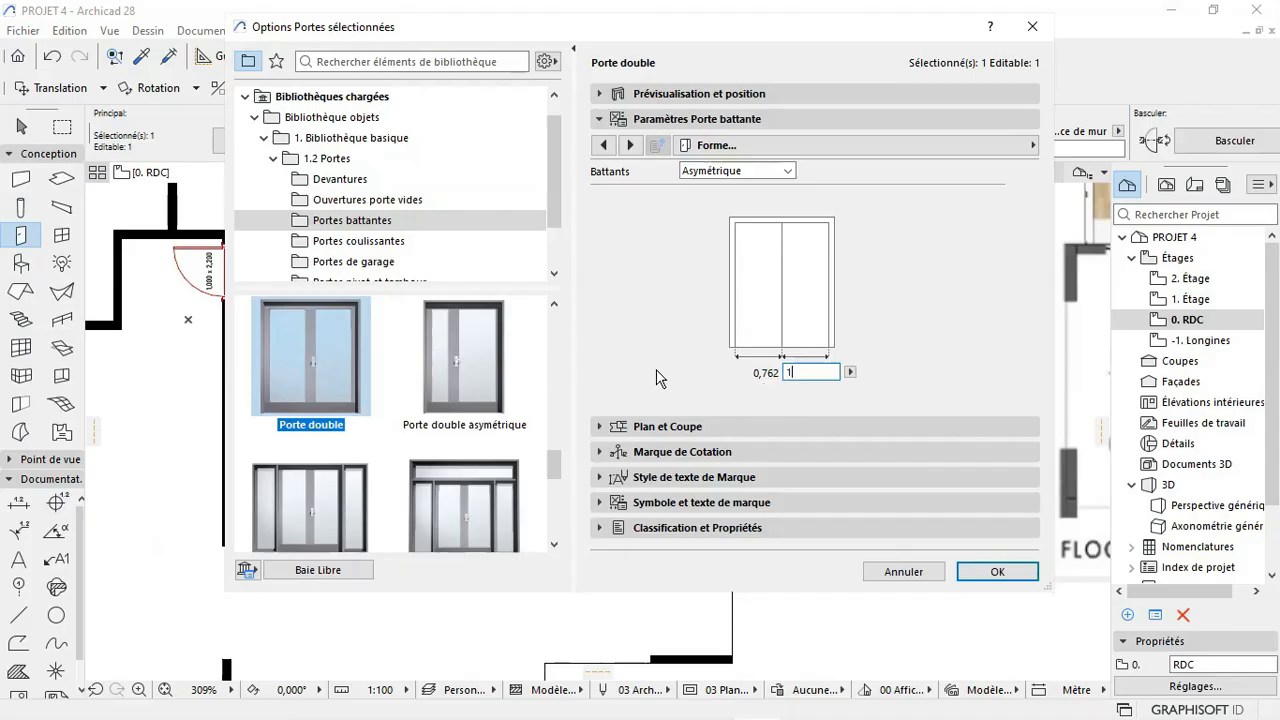
key(Return)
key(Return)
click(992, 577)
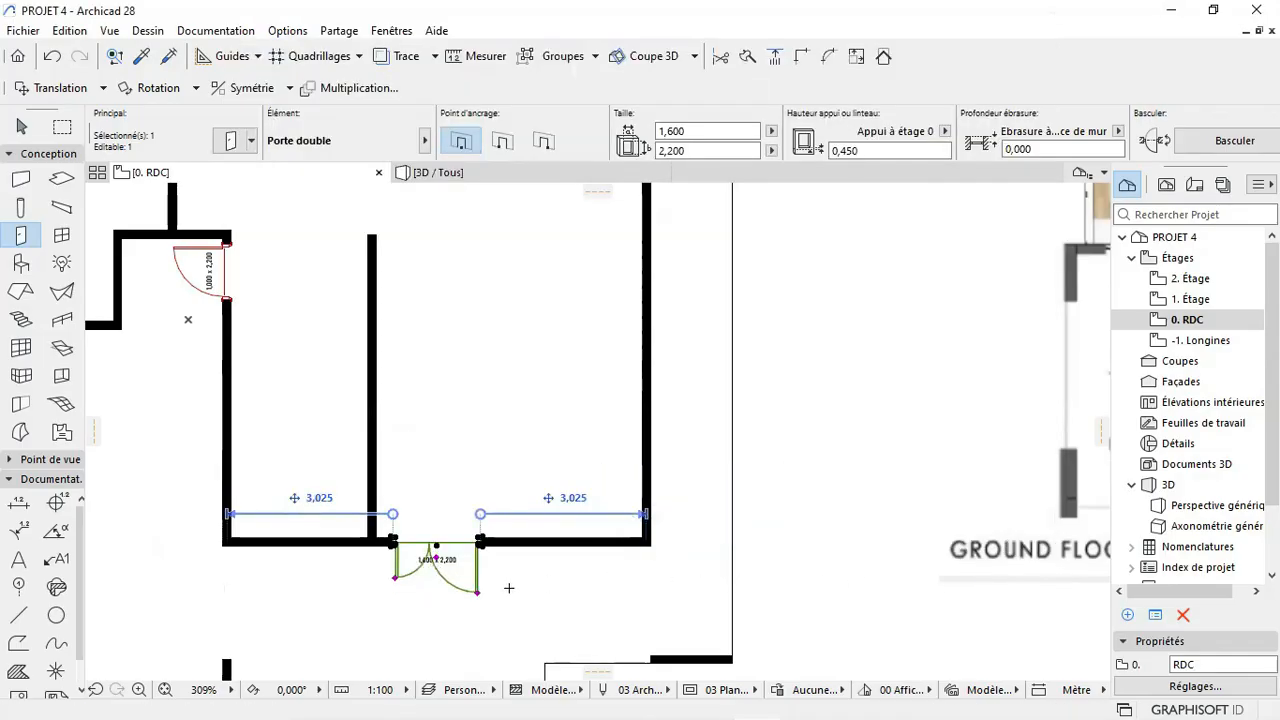
key(Escape)
Step: Inspect the asymmetric double entrance door in the 3D view, including its frame and glazed leaves up close
scroll(520, 556, down, 4)
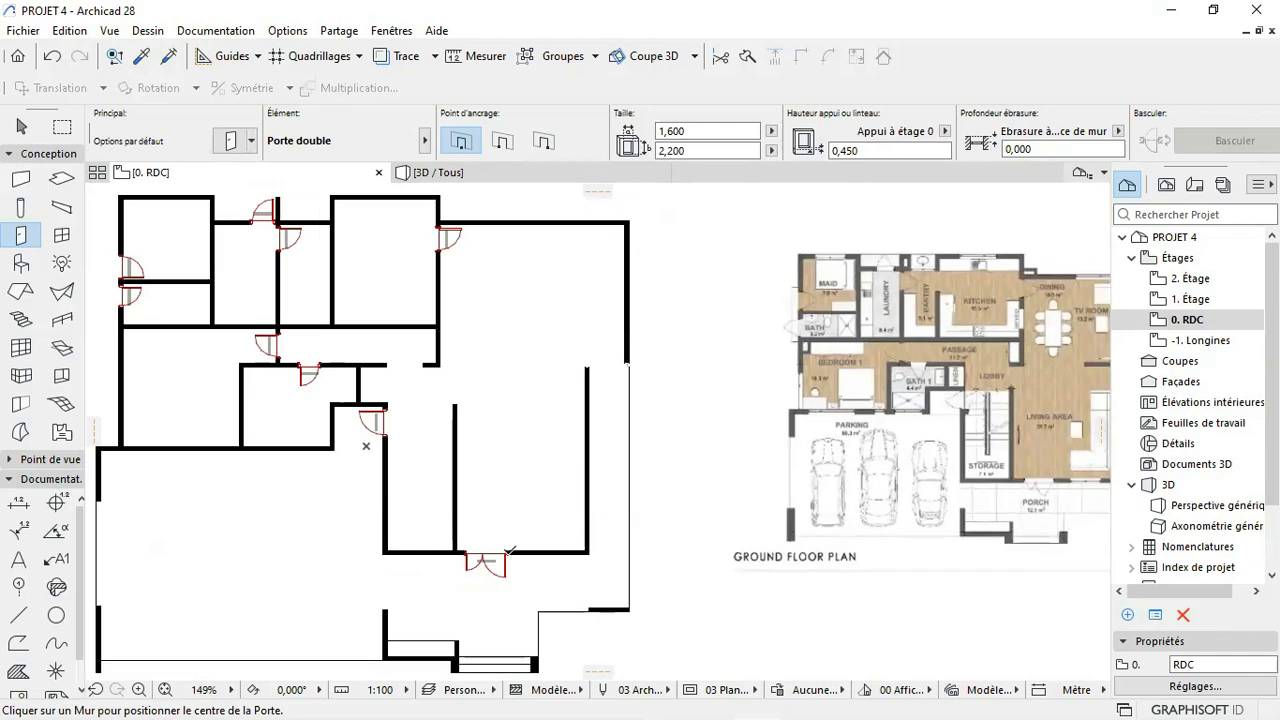
click(497, 178)
shift+middle_drag(577, 537, 696, 457)
scroll(696, 457, up, 6)
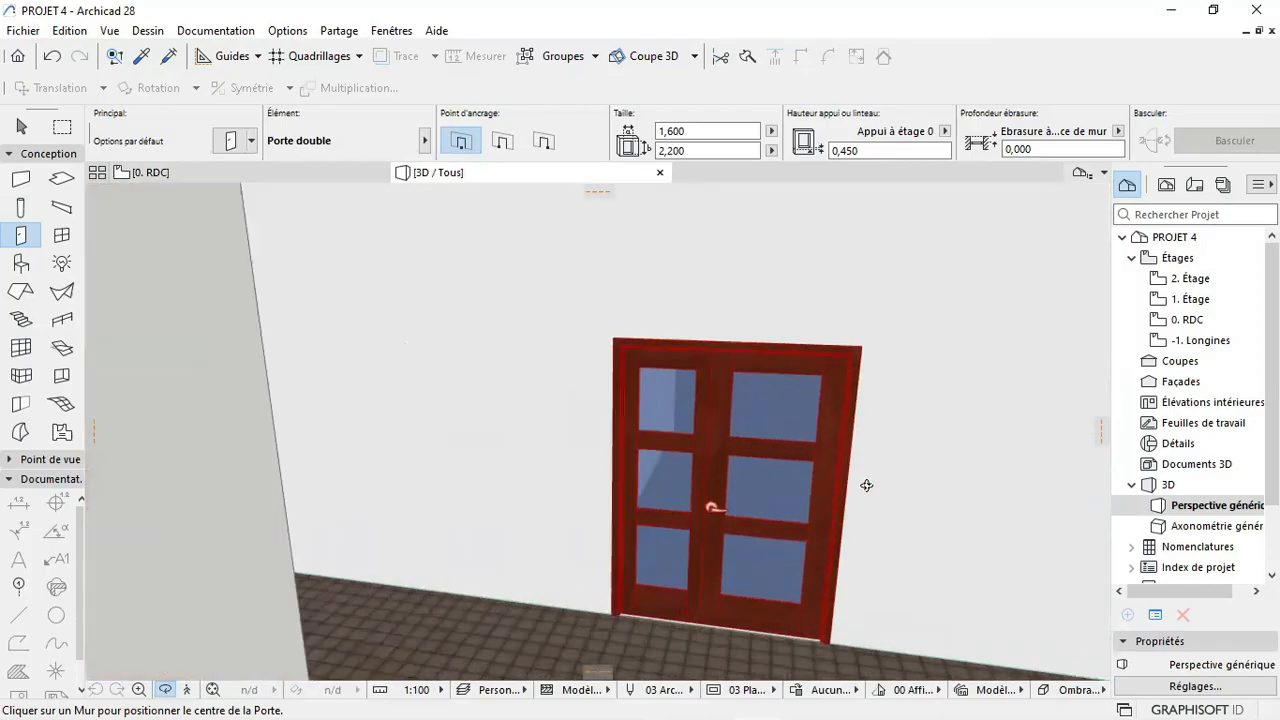
shift+middle_drag(866, 485, 744, 465)
scroll(707, 348, up, 5)
scroll(750, 465, down, 1)
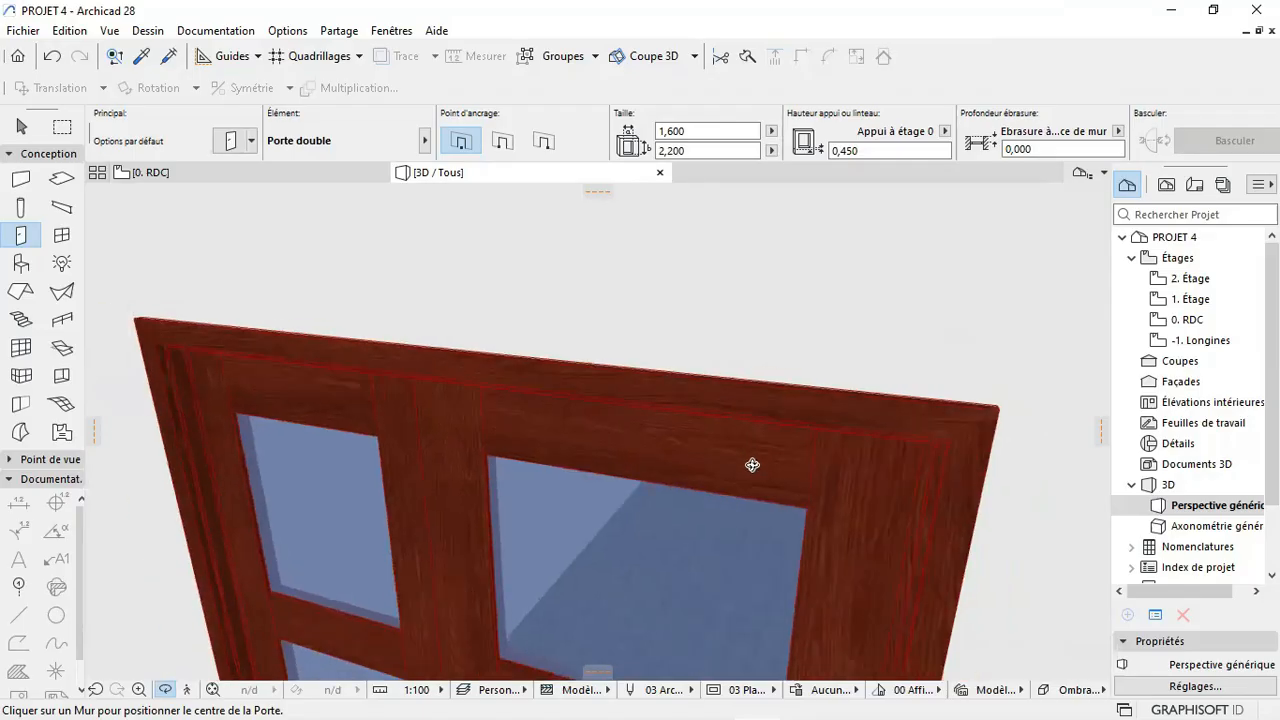
scroll(573, 489, down, 6)
Step: Inspect the other doors placed in the ground floor's exterior walls from around the 3D model
shift+middle_drag(548, 513, 300, 447)
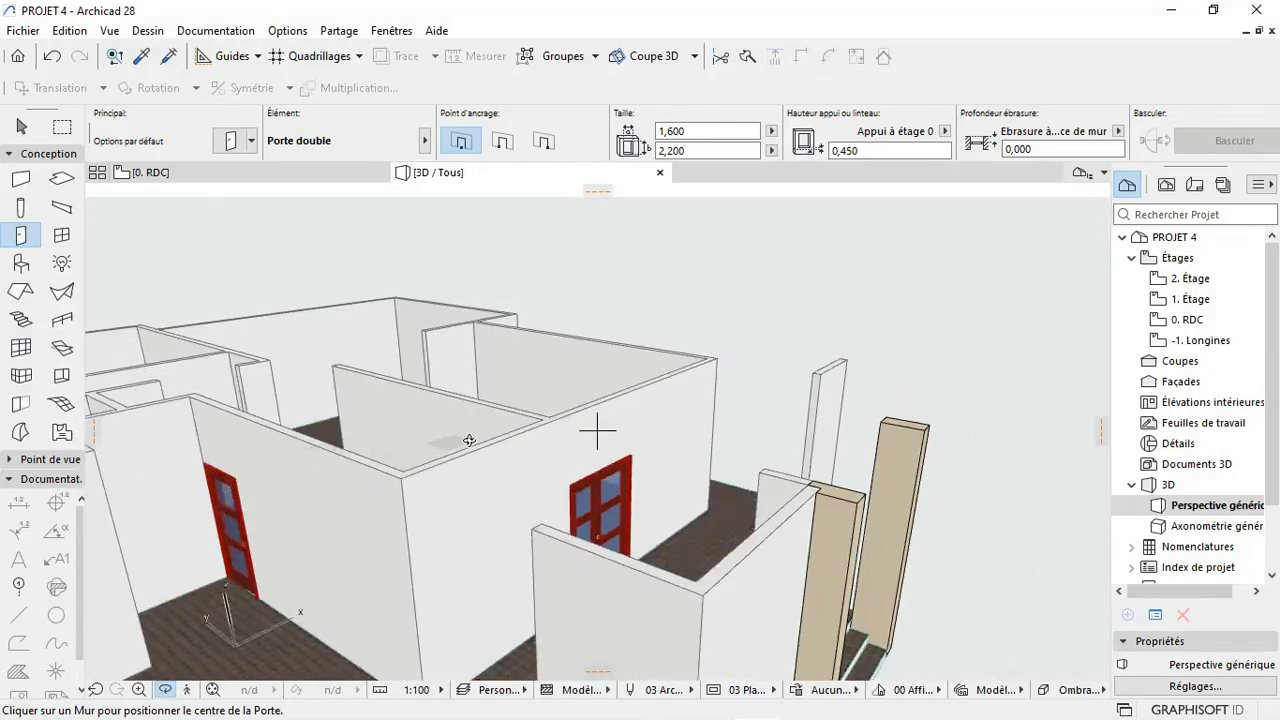
shift+middle_drag(469, 440, 426, 435)
scroll(302, 470, up, 5)
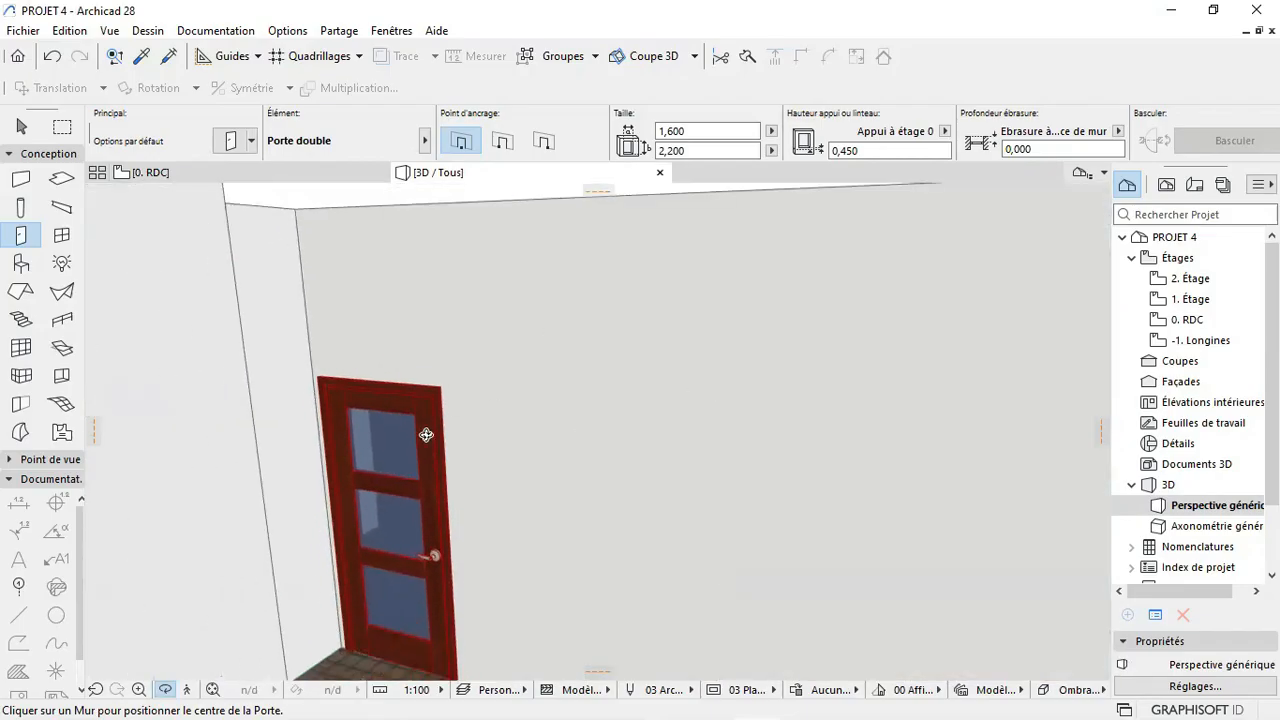
shift+middle_drag(400, 598, 330, 540)
scroll(338, 547, down, 8)
scroll(265, 587, up, 6)
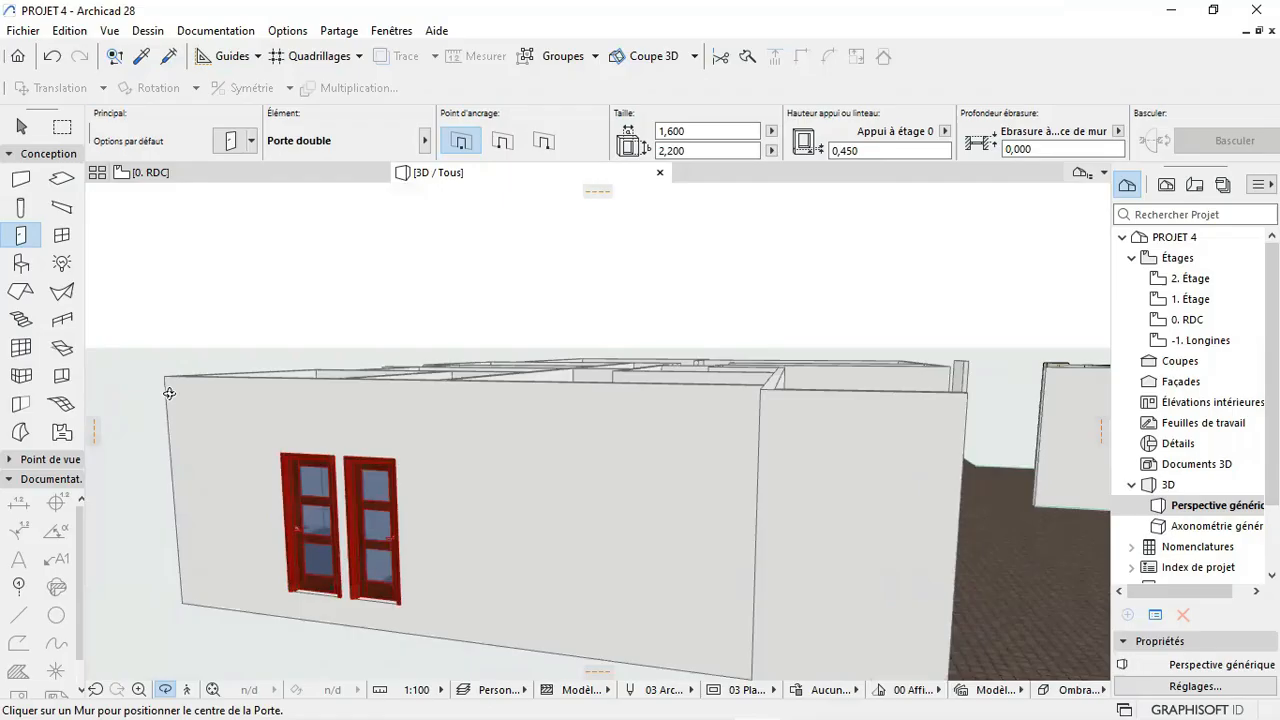
Step: Return to the RDC floor plan and examine the door symbols of the maid's room and adjoining bath up close
click(210, 174)
scroll(222, 355, down, 4)
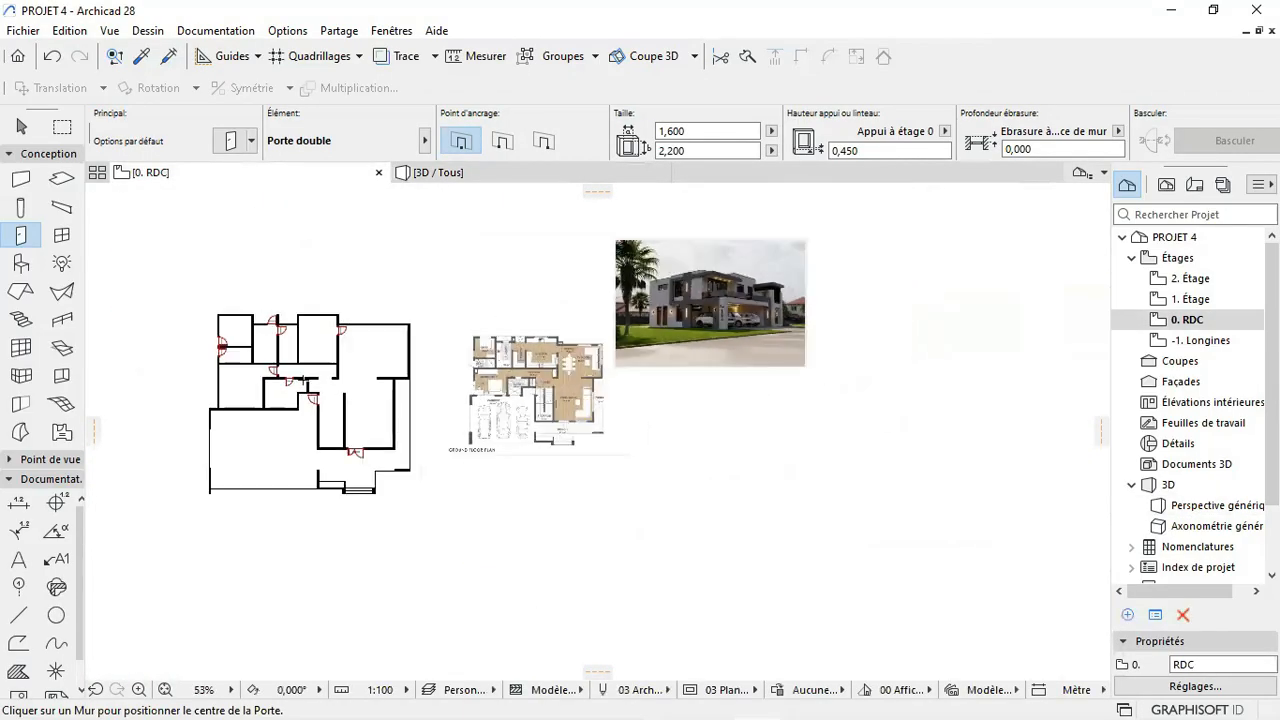
scroll(228, 363, up, 5)
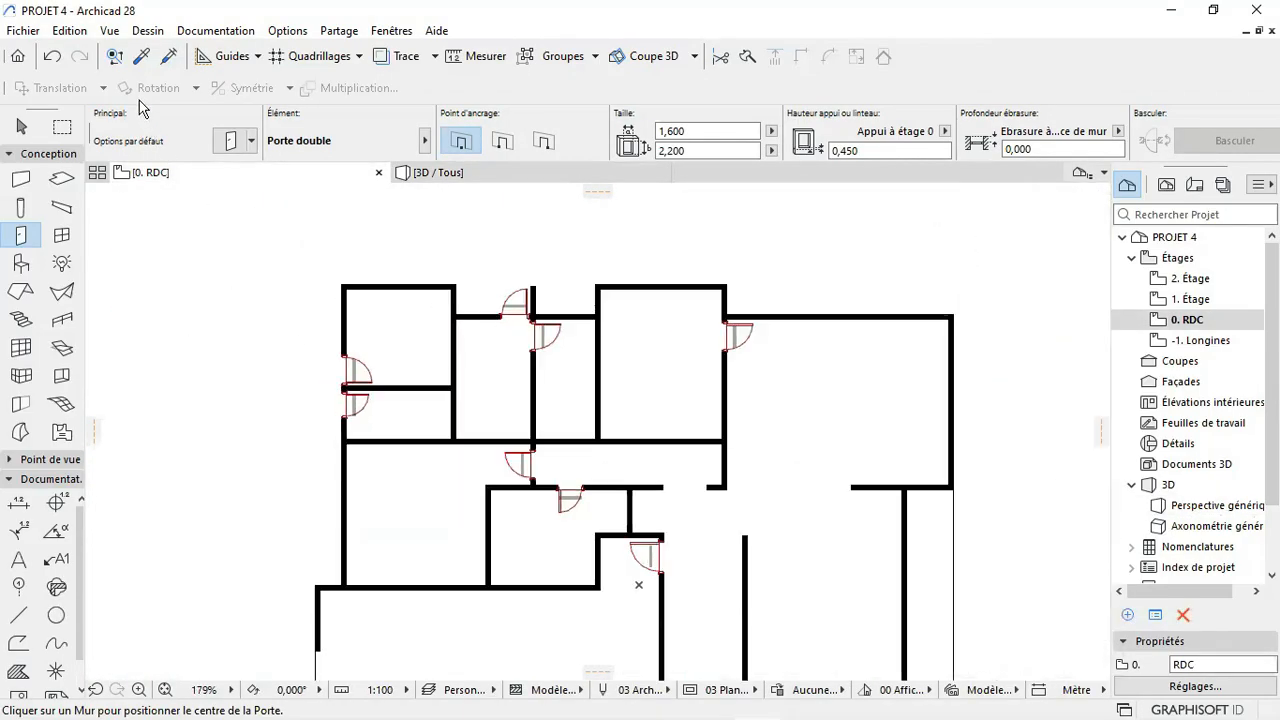
click(24, 614)
scroll(303, 329, up, 4)
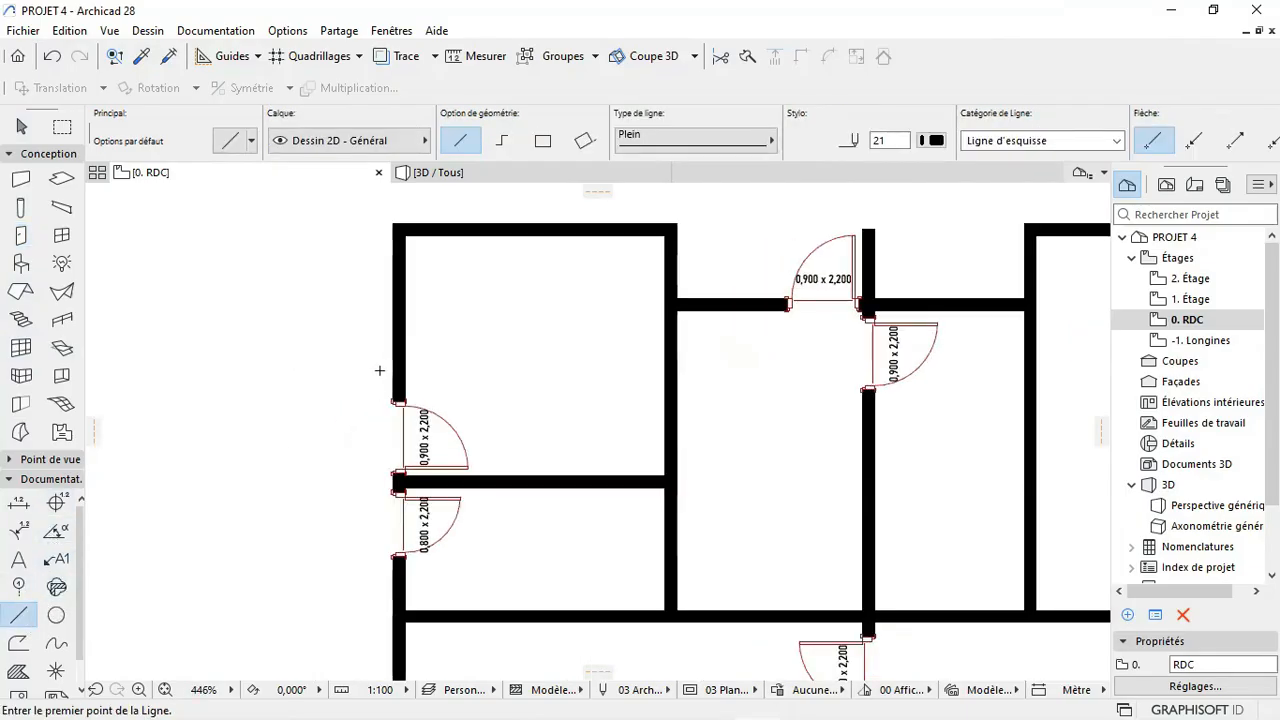
scroll(468, 468, up, 3)
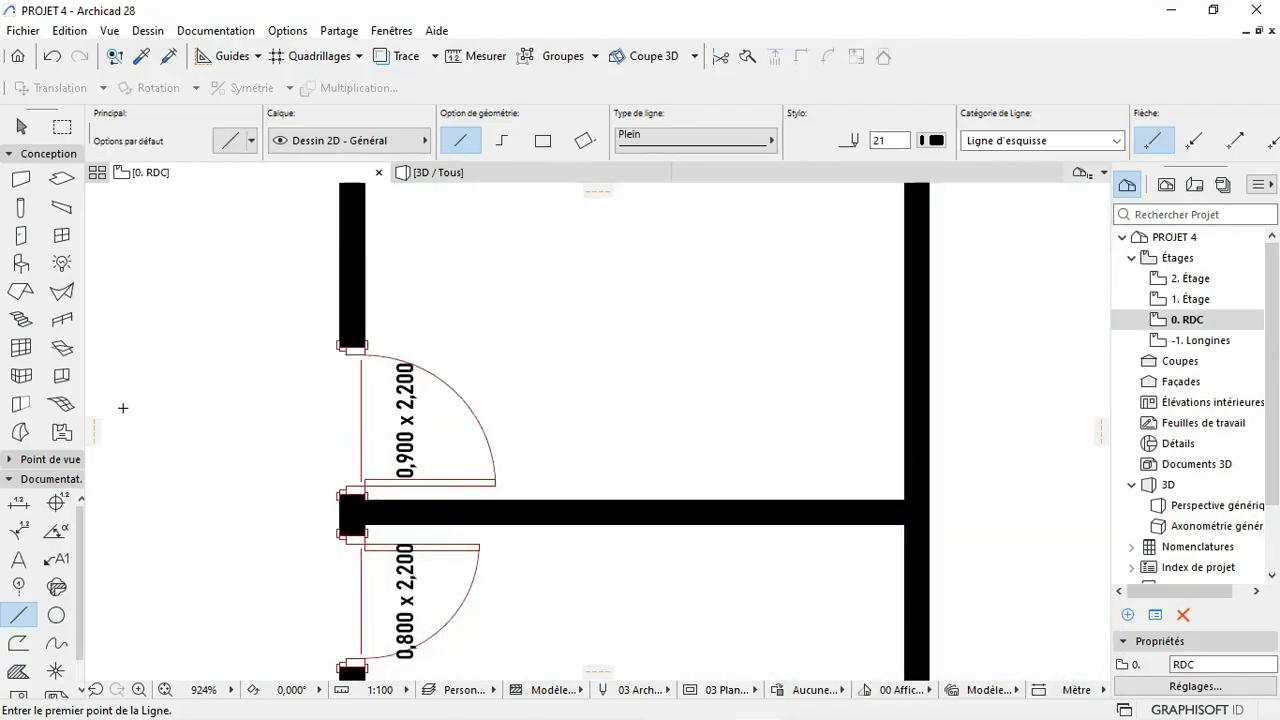
Step: Select all doors on the RDC plan and set their symbol line pen to 48 (0.25 mm)
click(30, 238)
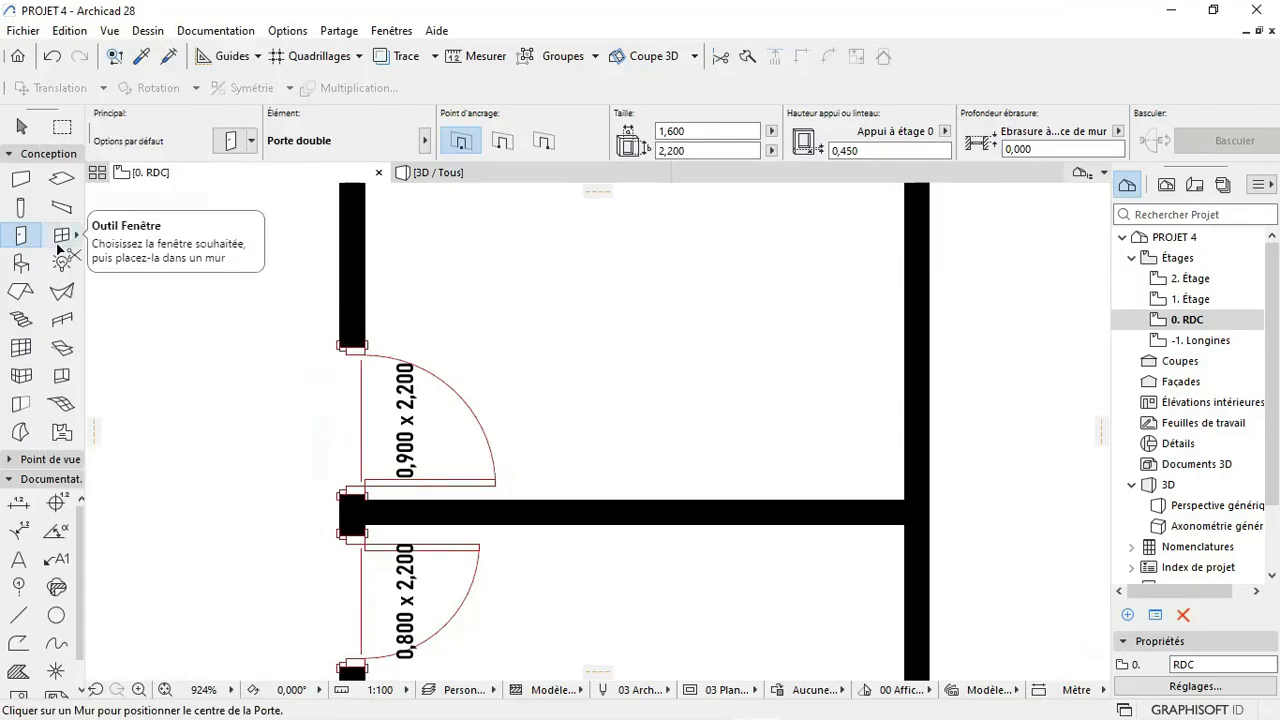
key(ctrl+a)
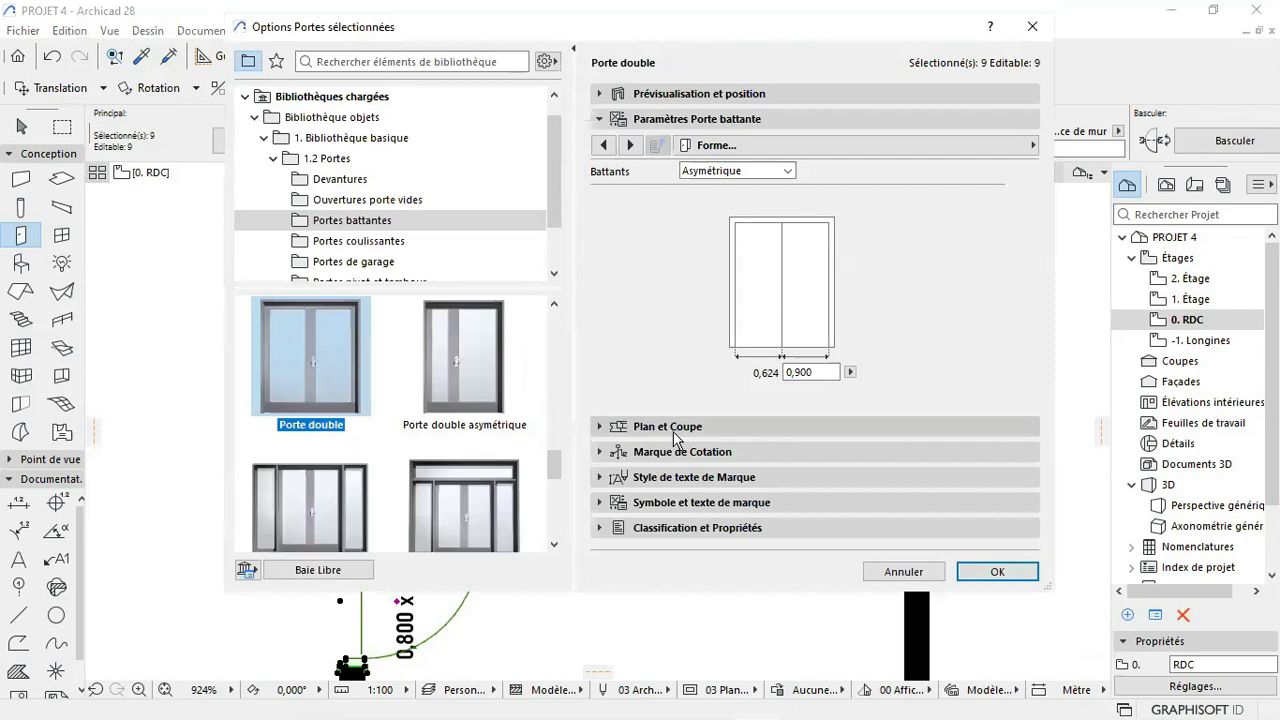
click(676, 428)
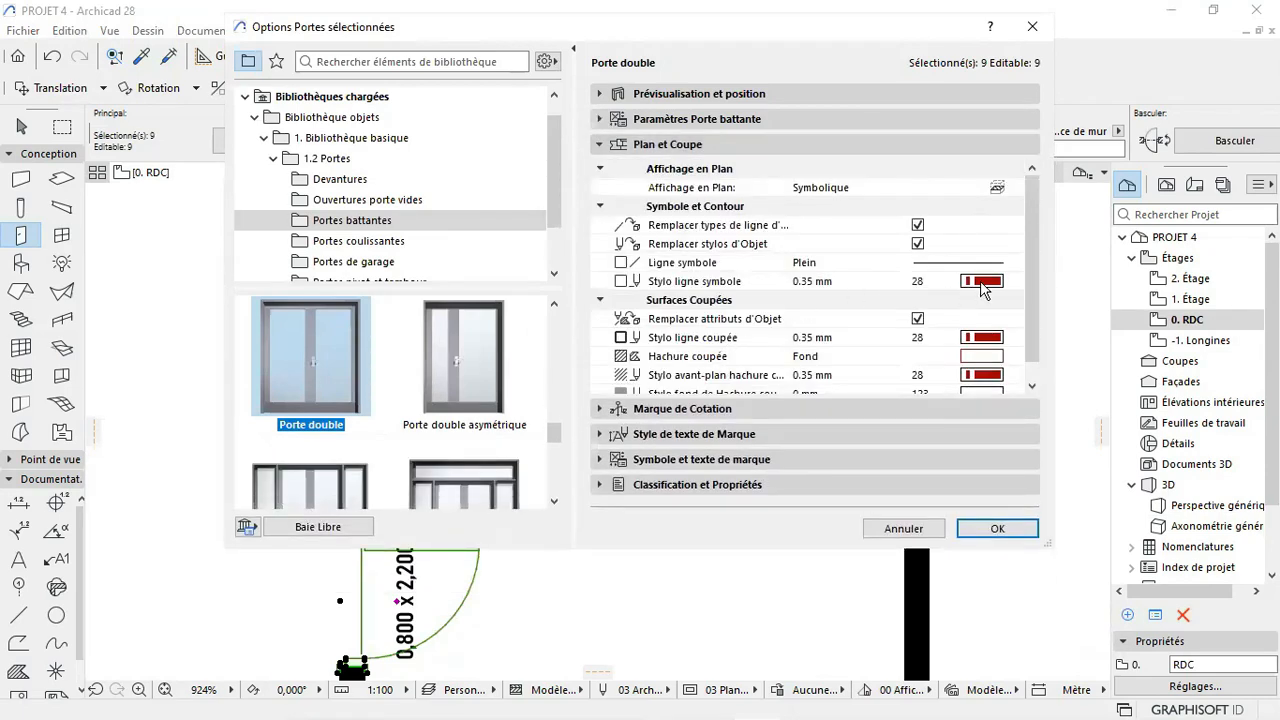
click(983, 282)
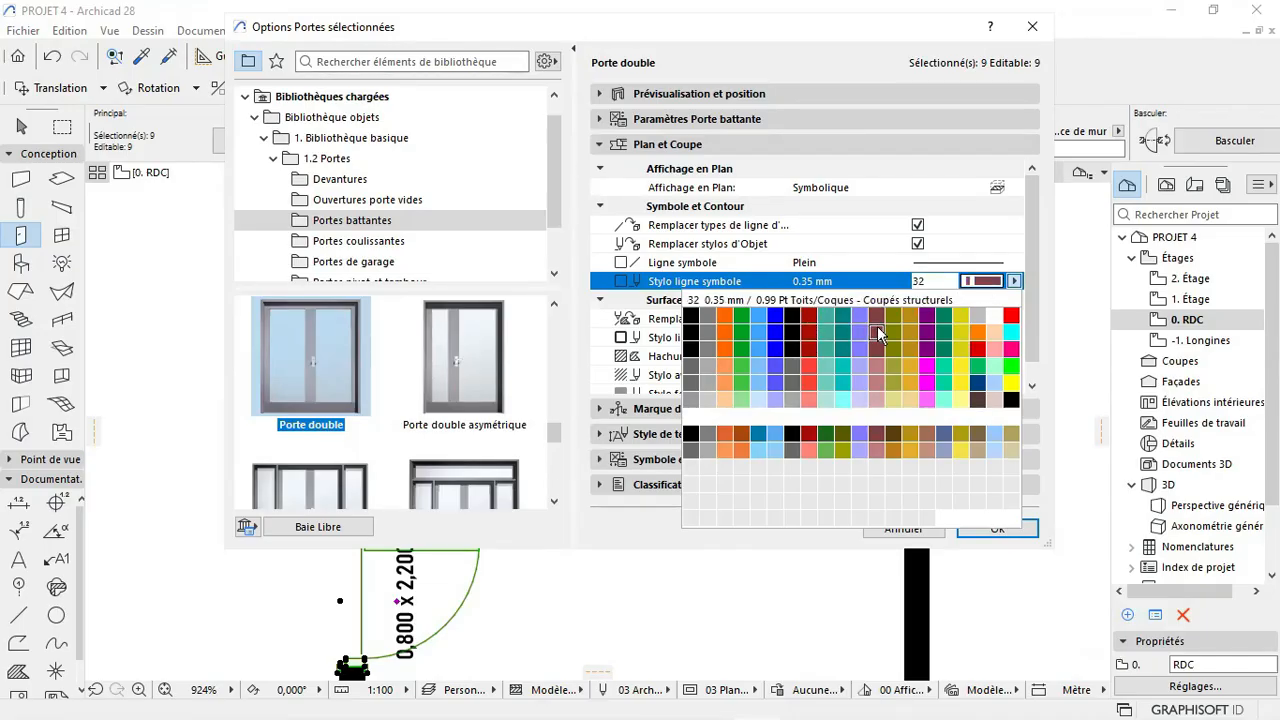
click(810, 352)
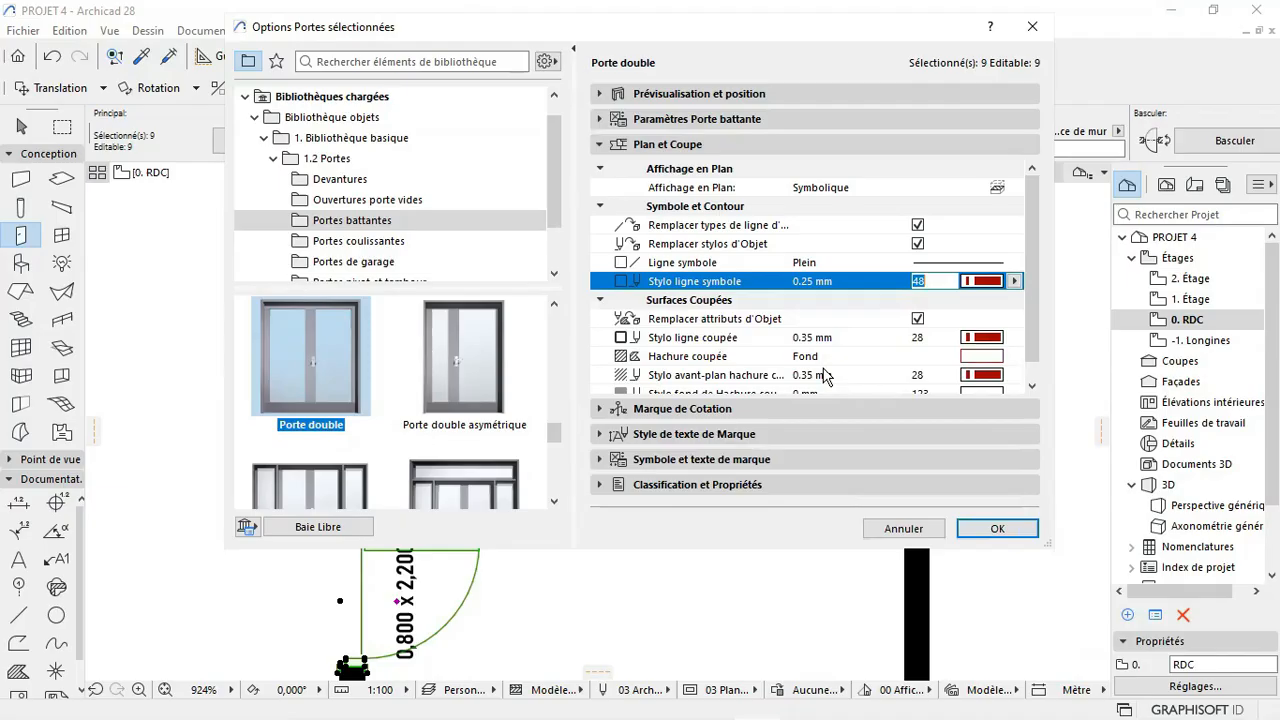
Step: Set the selected doors' cut line pen and cut hatch foreground pen to 48 (0.25 mm), apply, and clear the selection
click(990, 340)
click(813, 408)
click(988, 378)
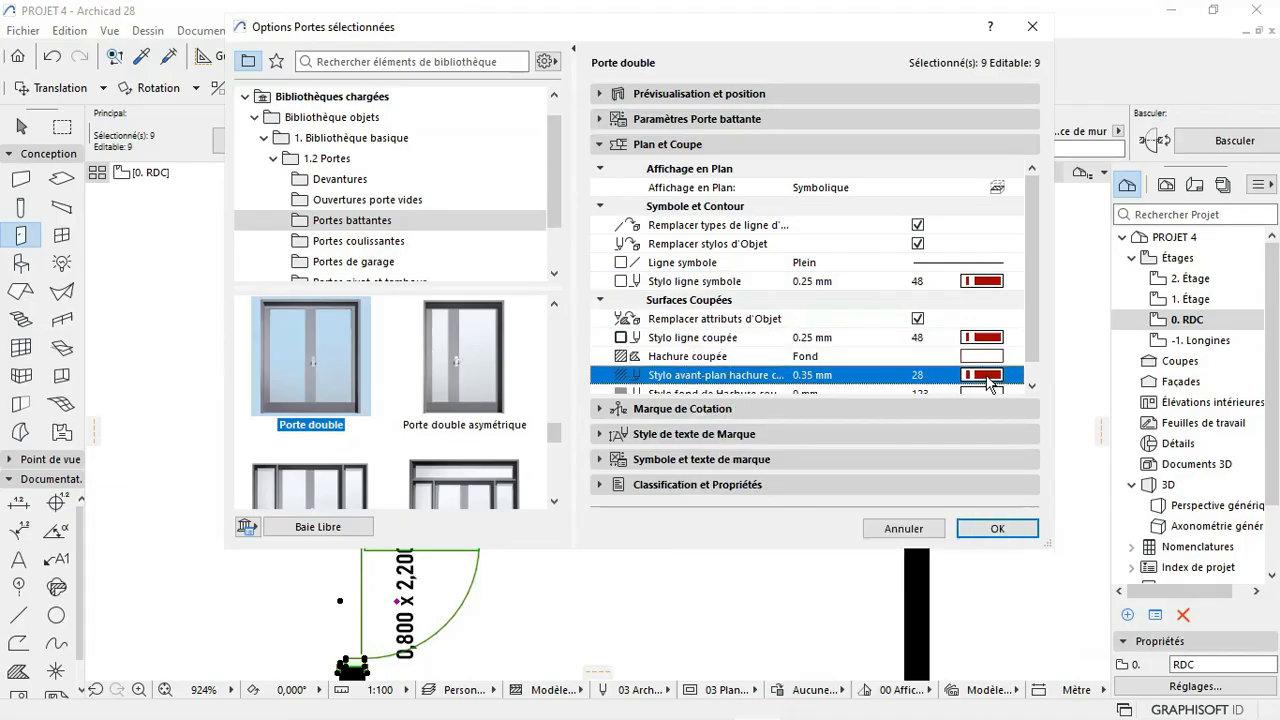
click(990, 382)
click(810, 440)
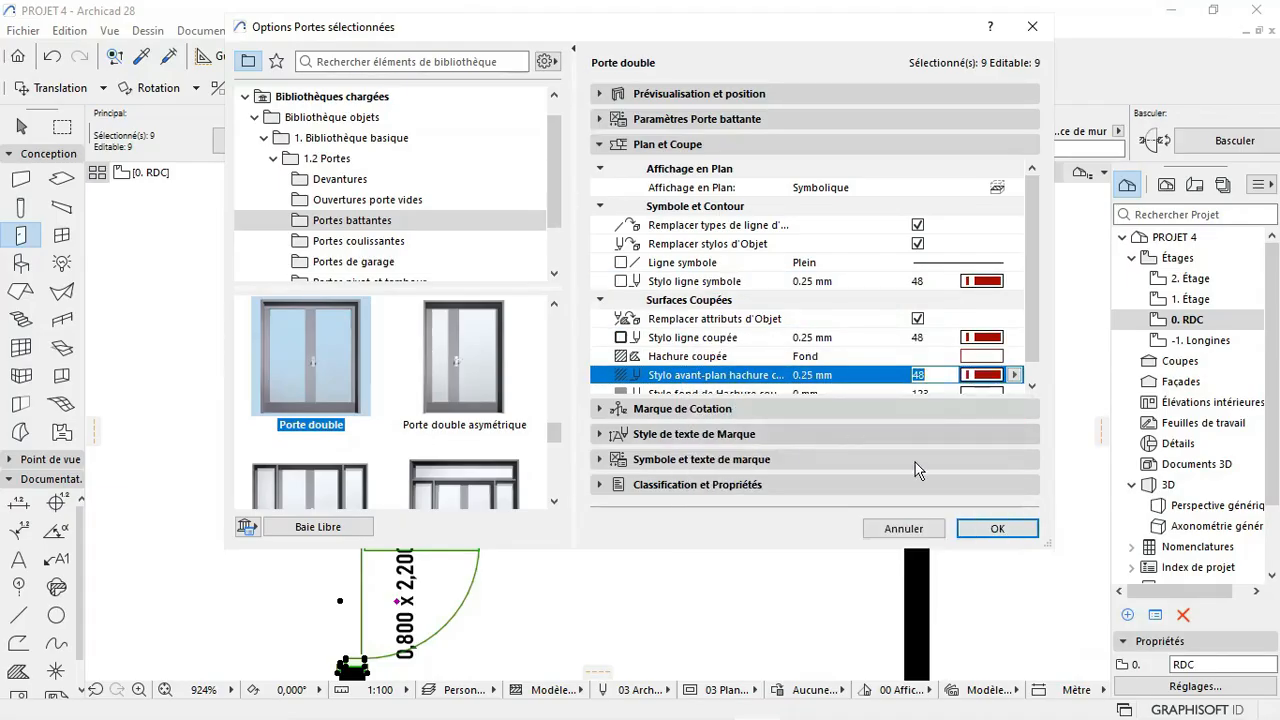
click(978, 534)
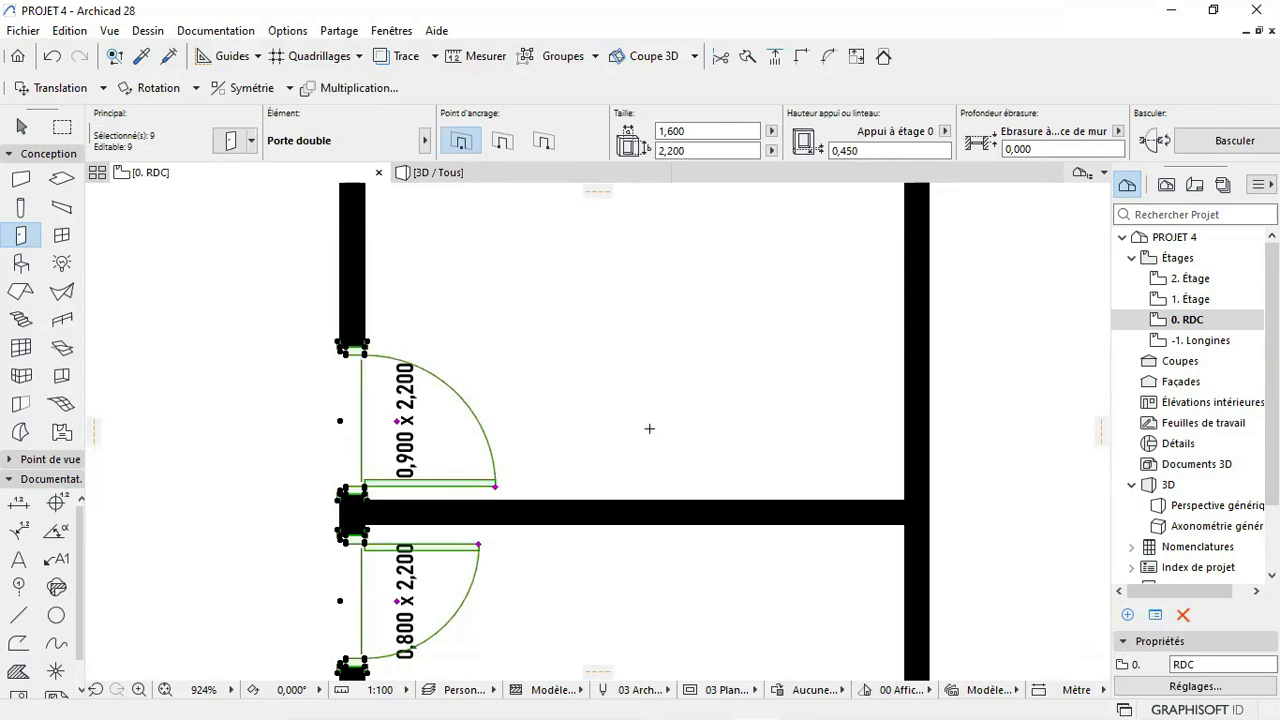
key(Escape)
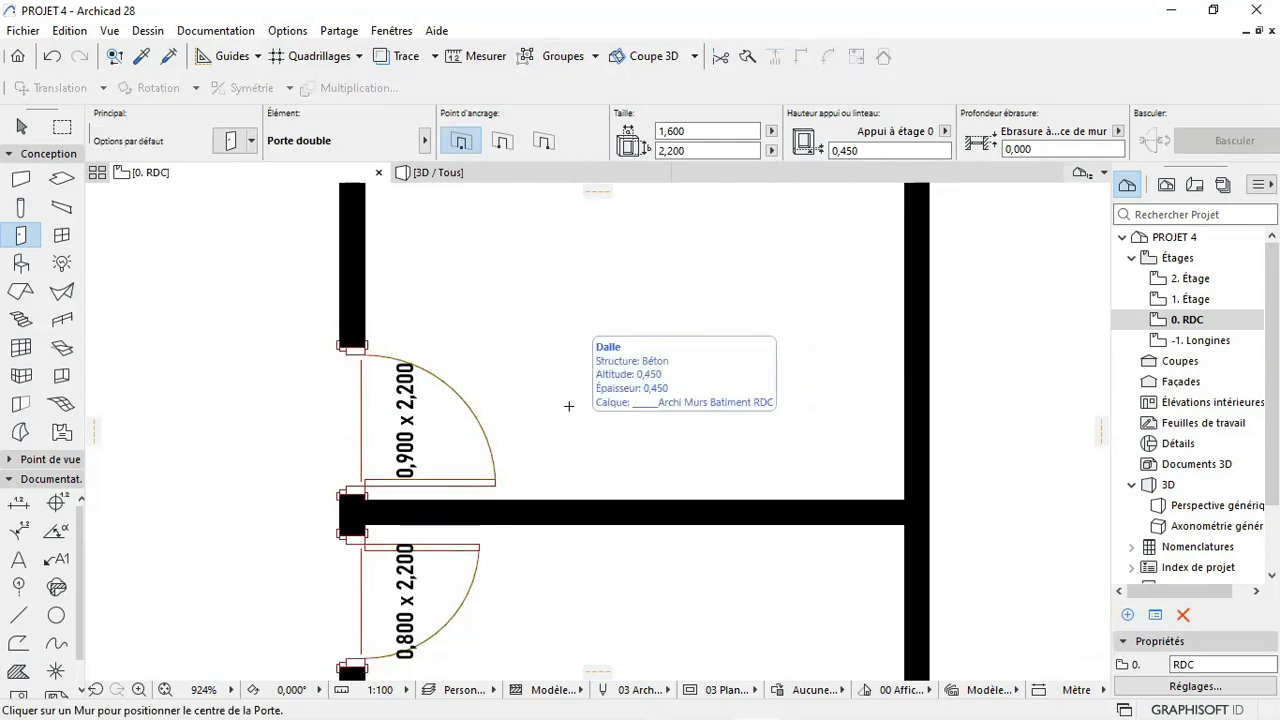
Step: Examine the redrawn door symbols of the maid's room and adjoining bath up close and in the surrounding plan
scroll(397, 517, up, 4)
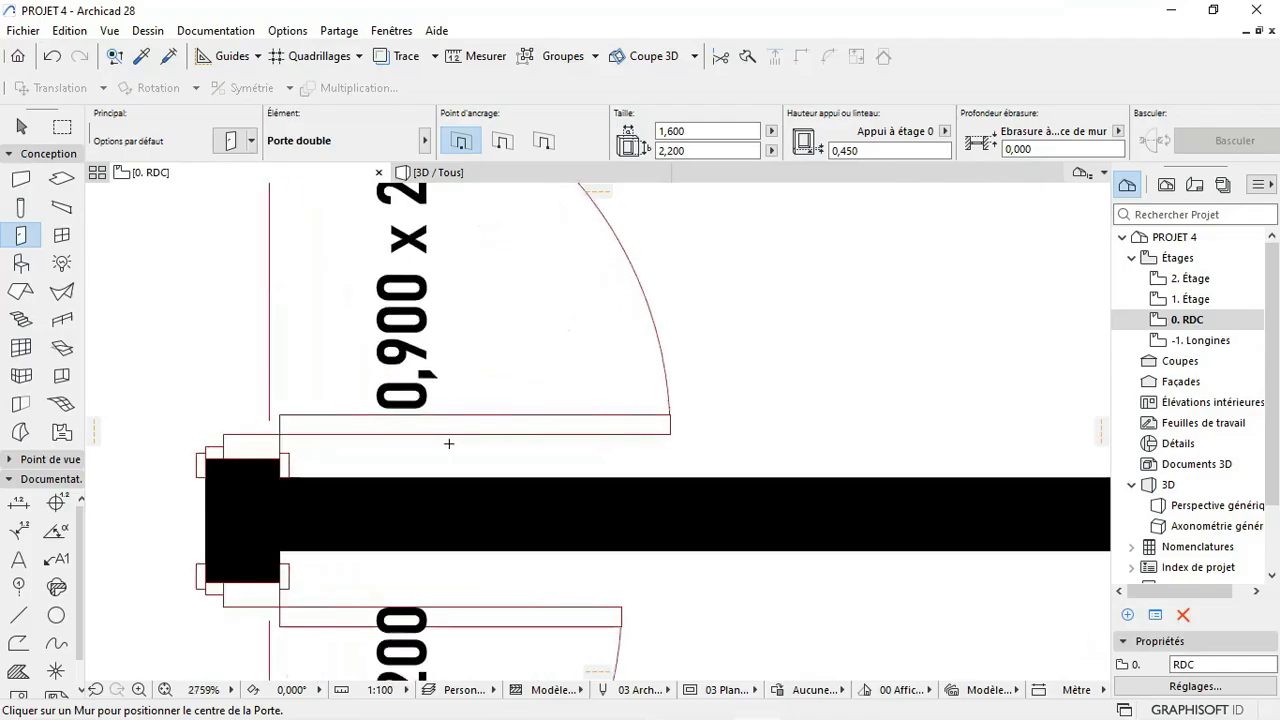
scroll(449, 443, down, 2)
scroll(497, 417, up, 3)
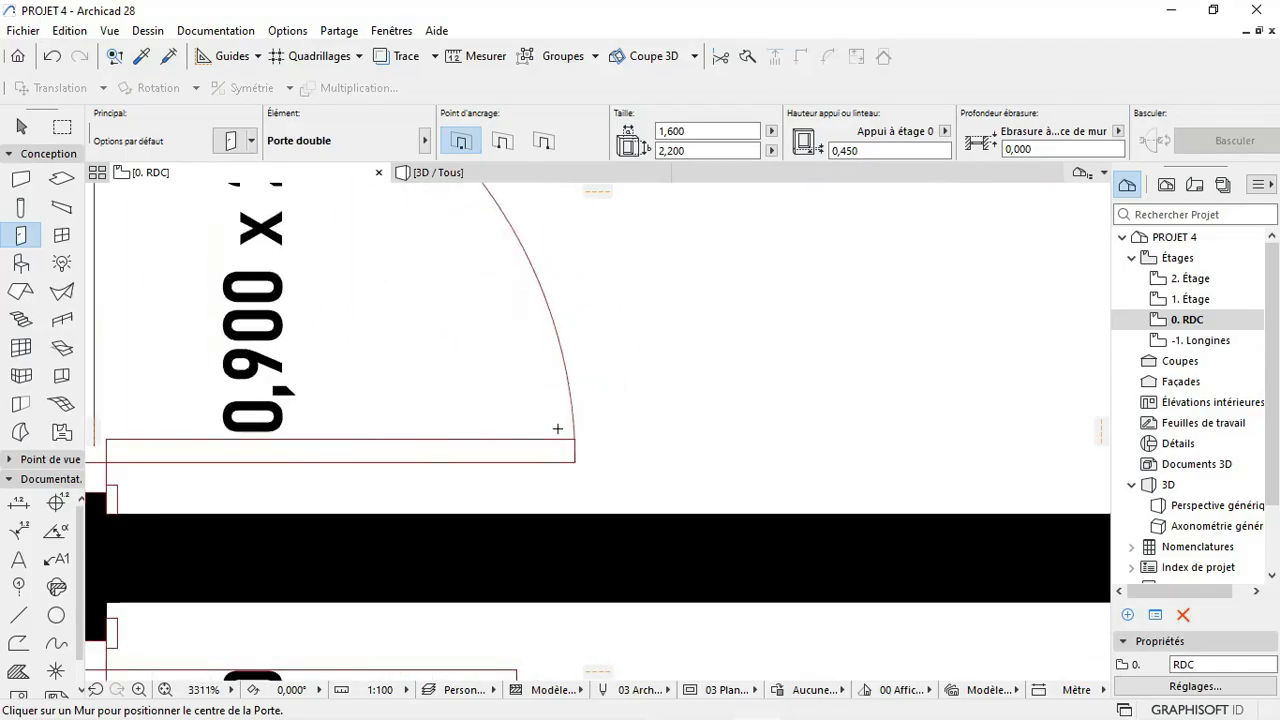
scroll(557, 426, down, 6)
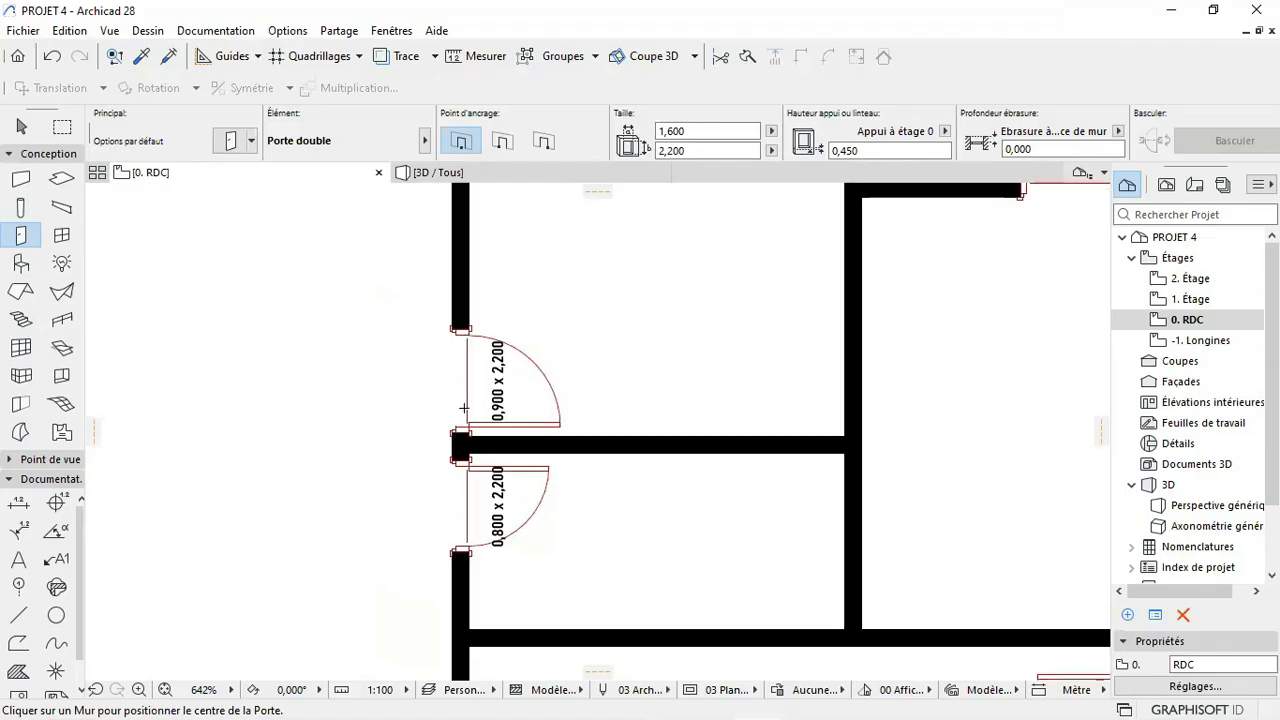
scroll(463, 407, down, 2)
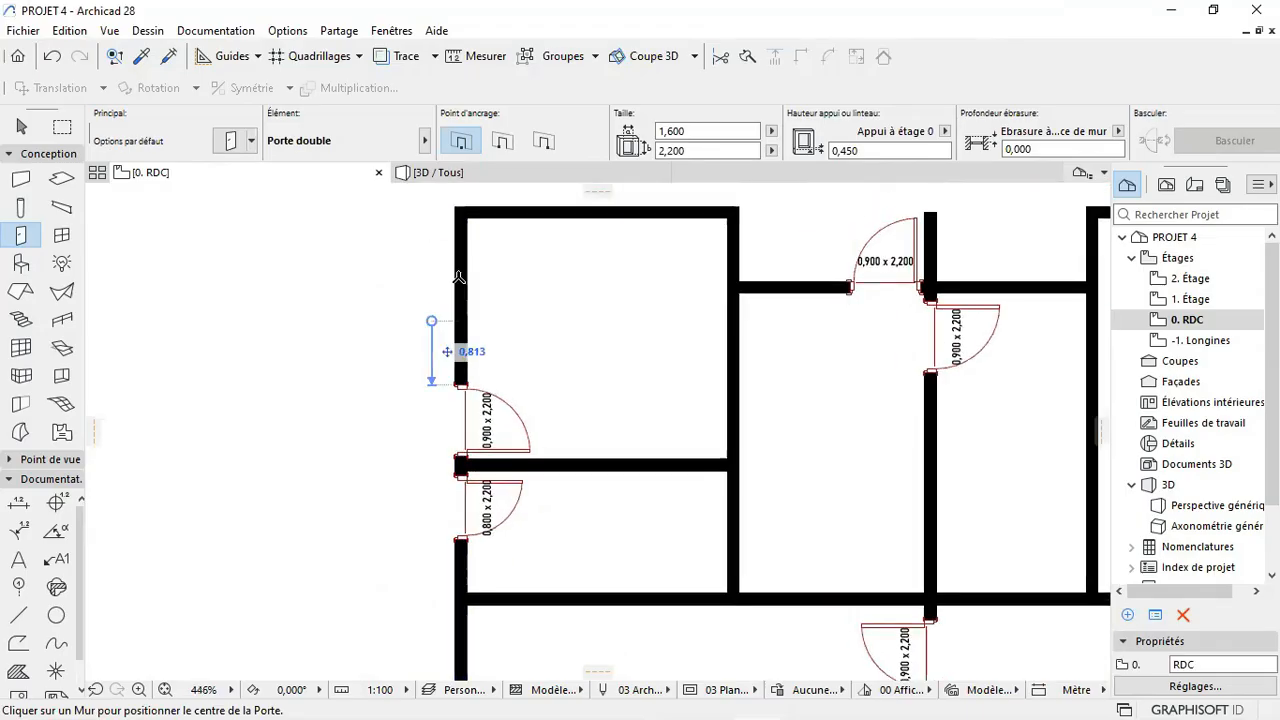
scroll(447, 354, up, 3)
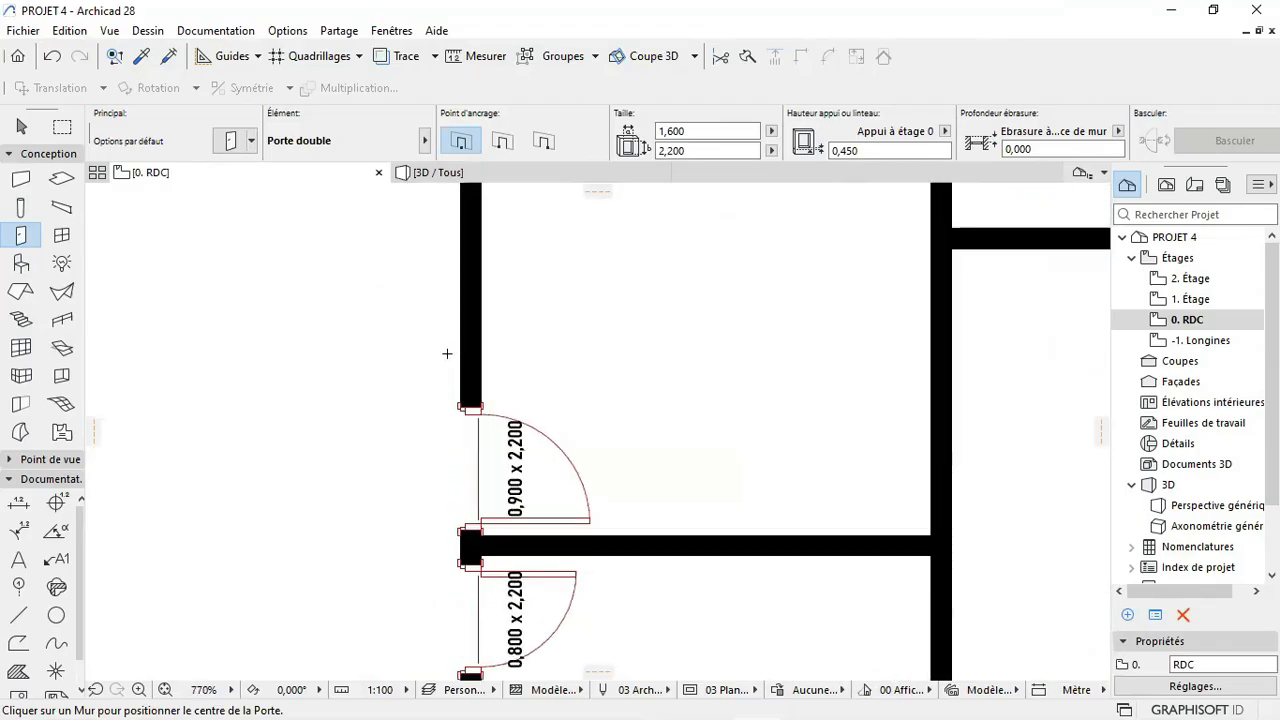
scroll(463, 383, down, 4)
scroll(457, 346, up, 3)
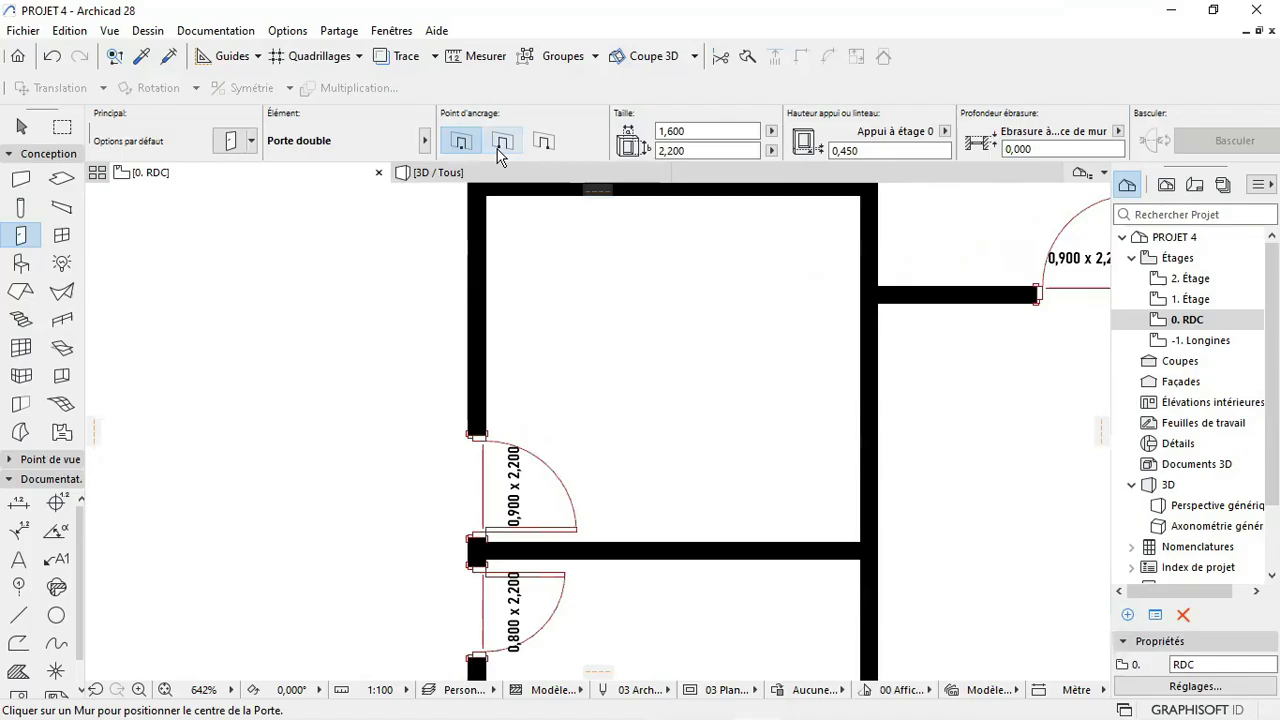
Step: Measure along the exterior wall's outer face from the upper jamb of the maid's room door
click(478, 56)
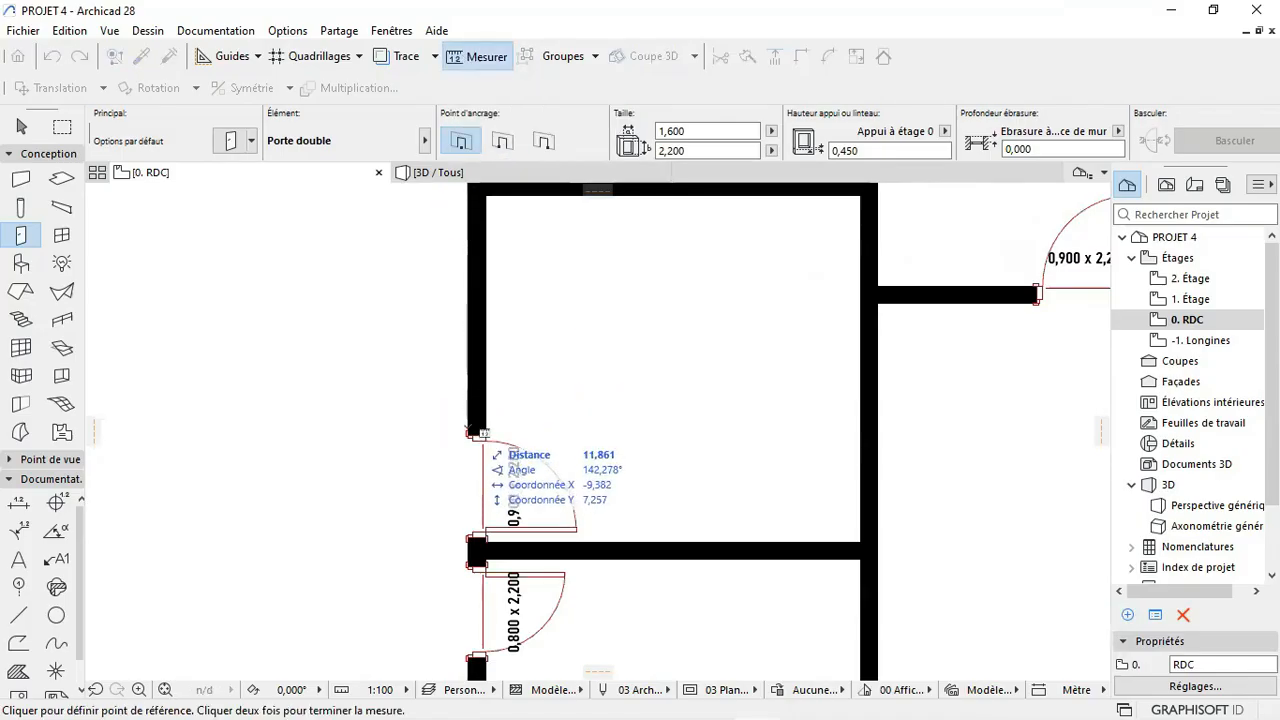
click(475, 435)
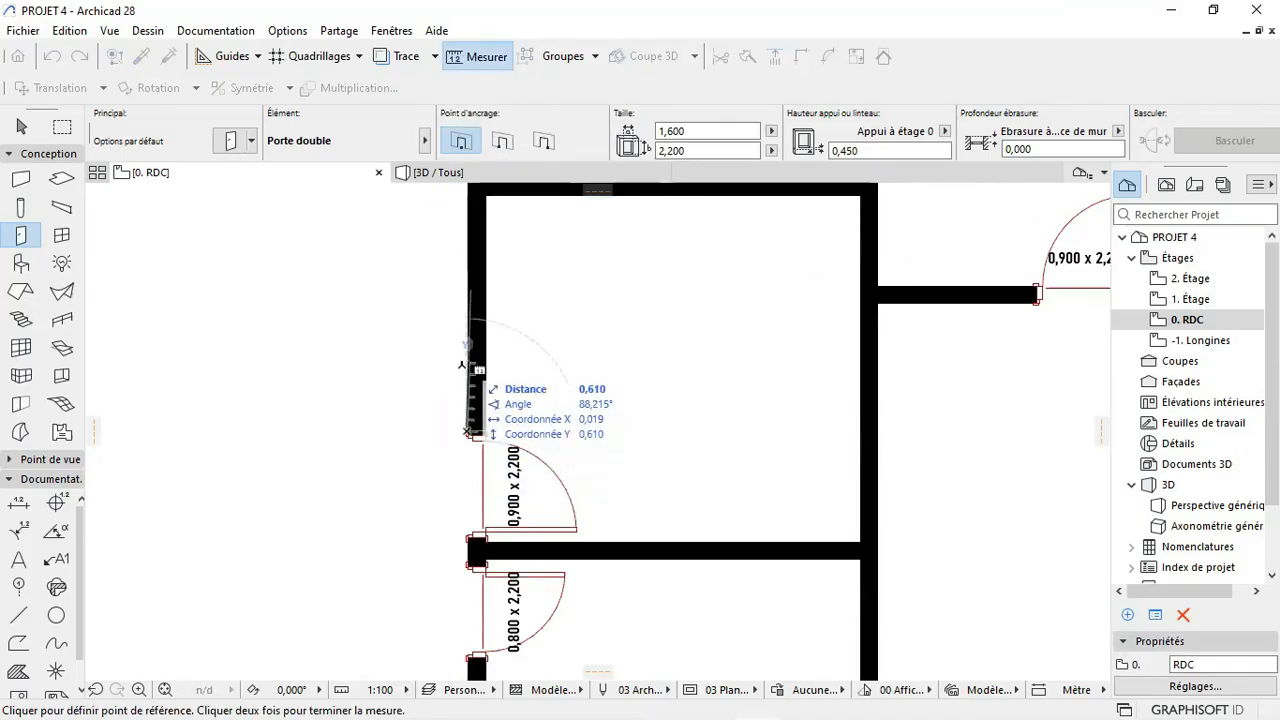
scroll(468, 398, up, 2)
key(Escape)
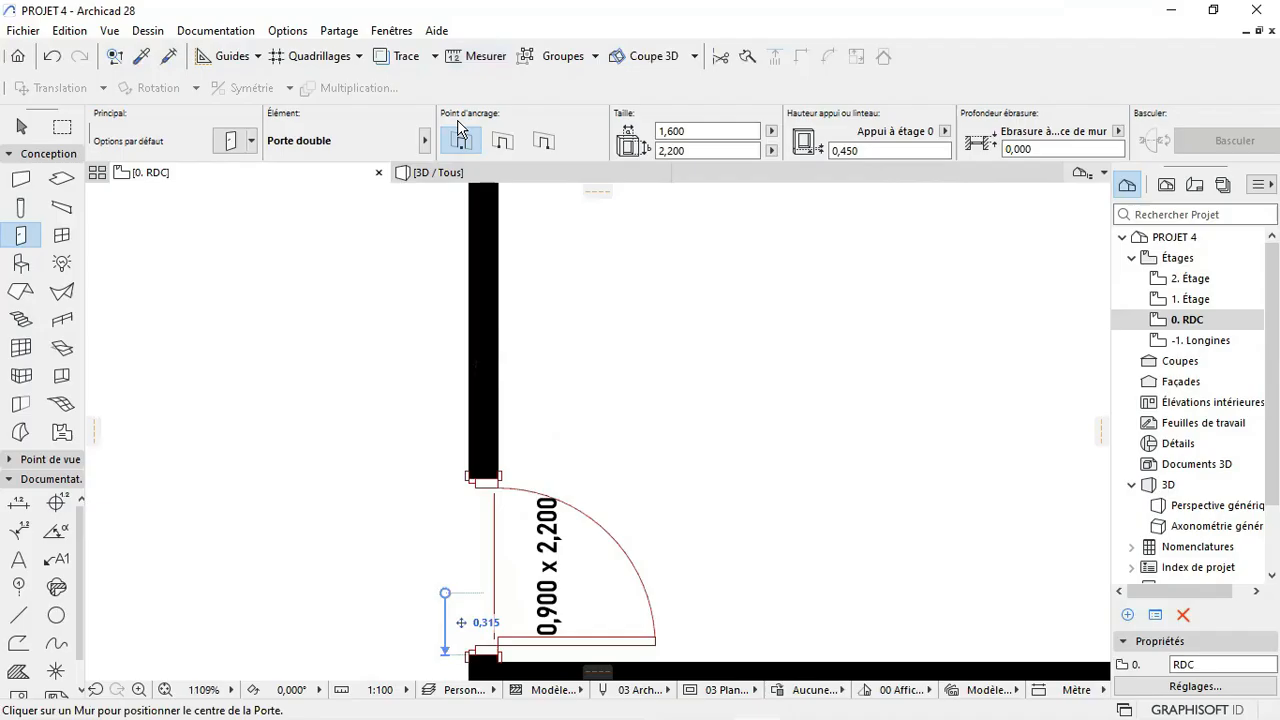
click(474, 56)
scroll(466, 462, up, 2)
scroll(465, 464, up, 1)
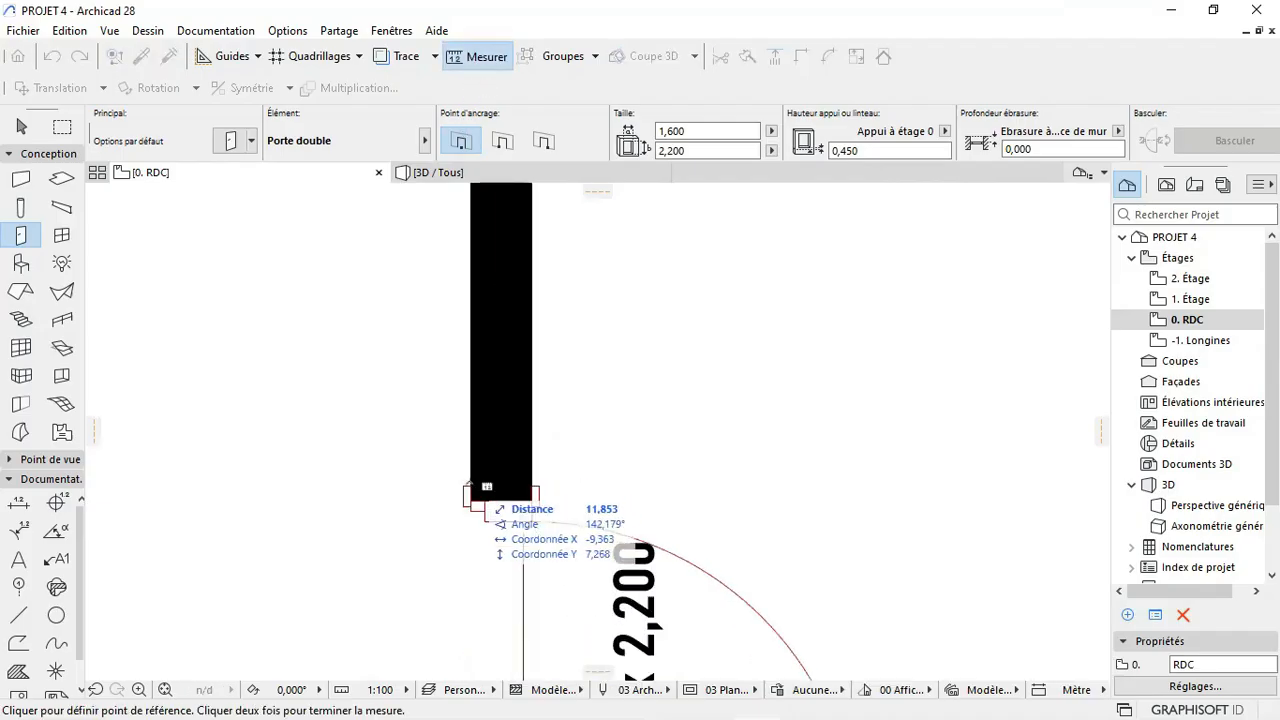
click(470, 484)
scroll(470, 484, down, 2)
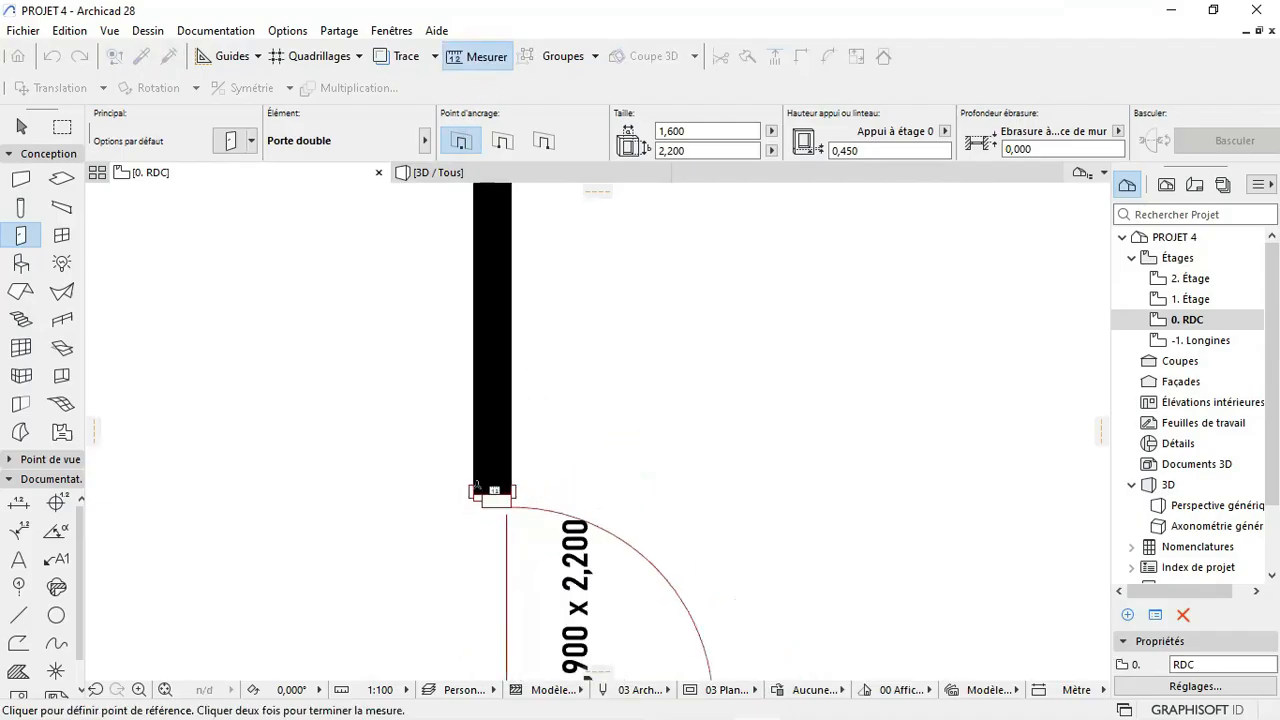
key(Return)
click(476, 287)
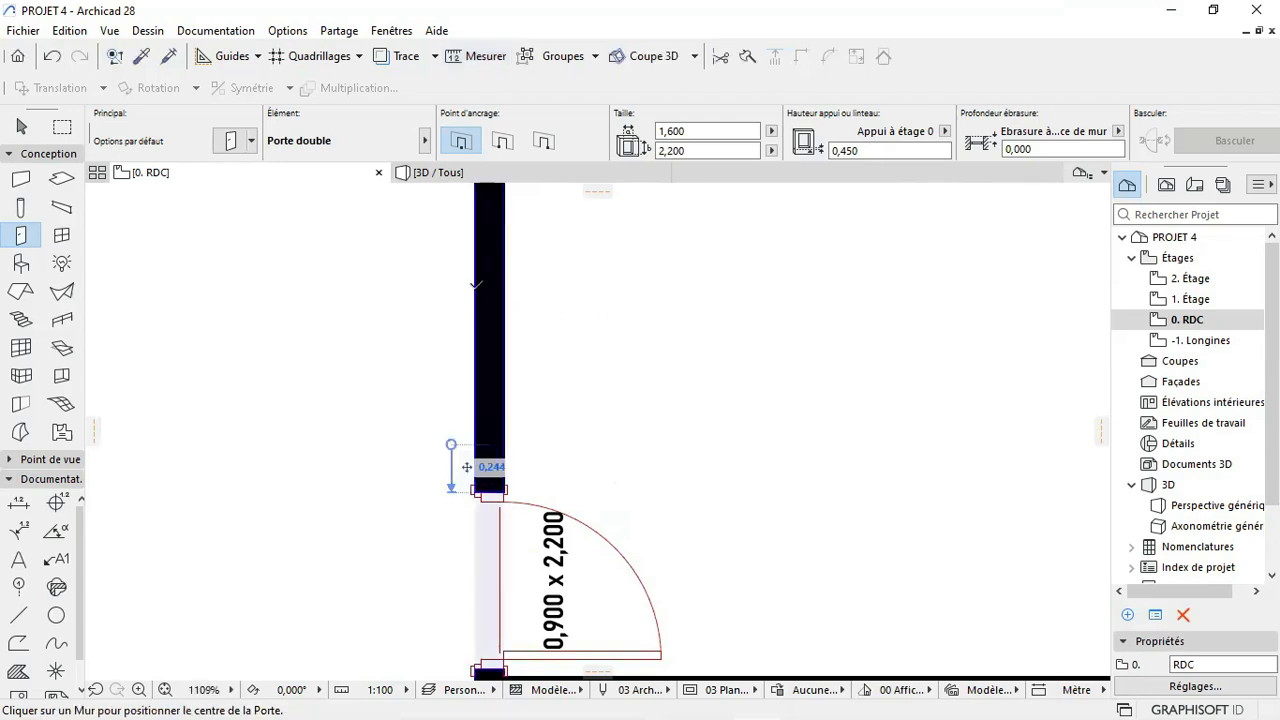
click(476, 286)
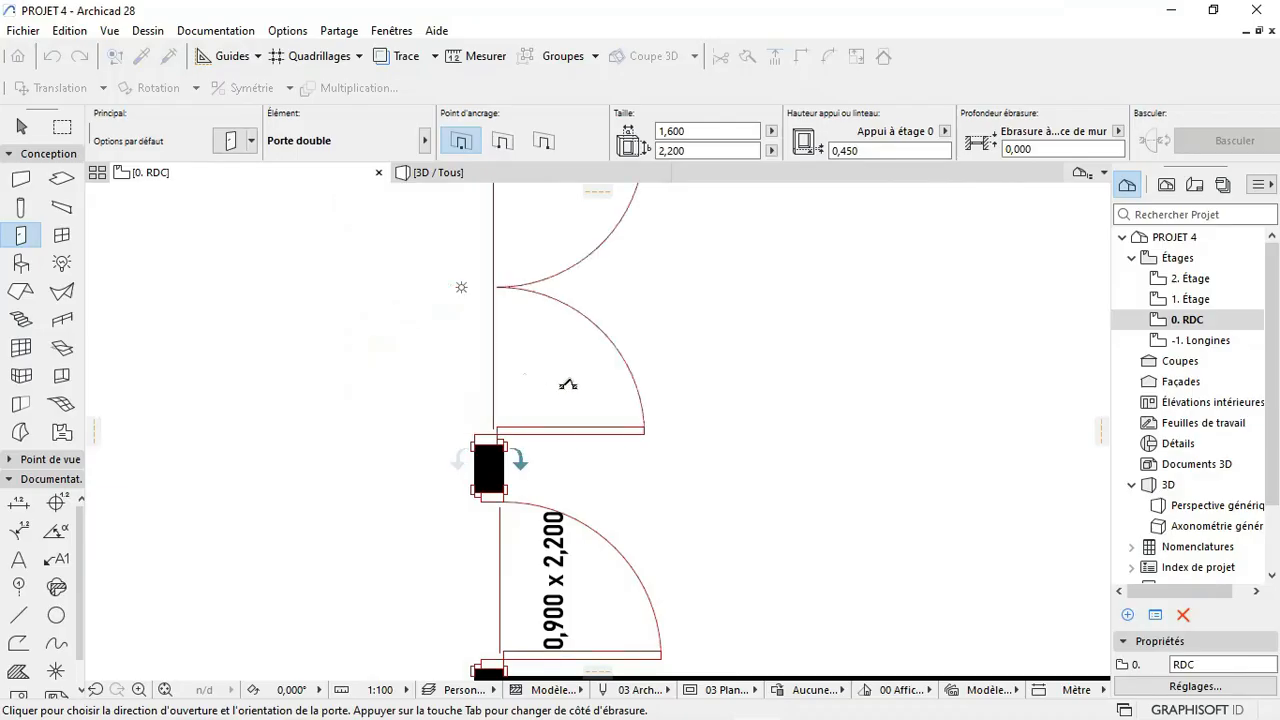
click(603, 375)
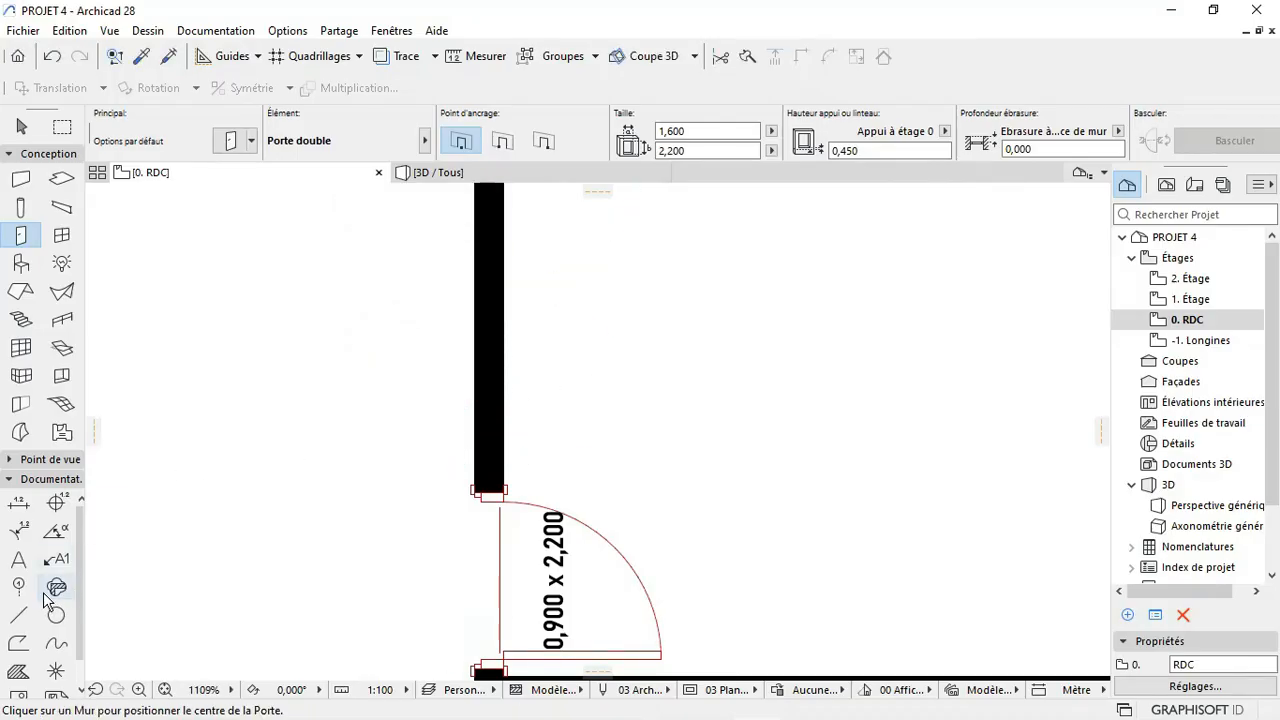
Step: Draw a vertical 2D line up the exterior wall's outer face from the upper jamb of the maid's room door
click(18, 616)
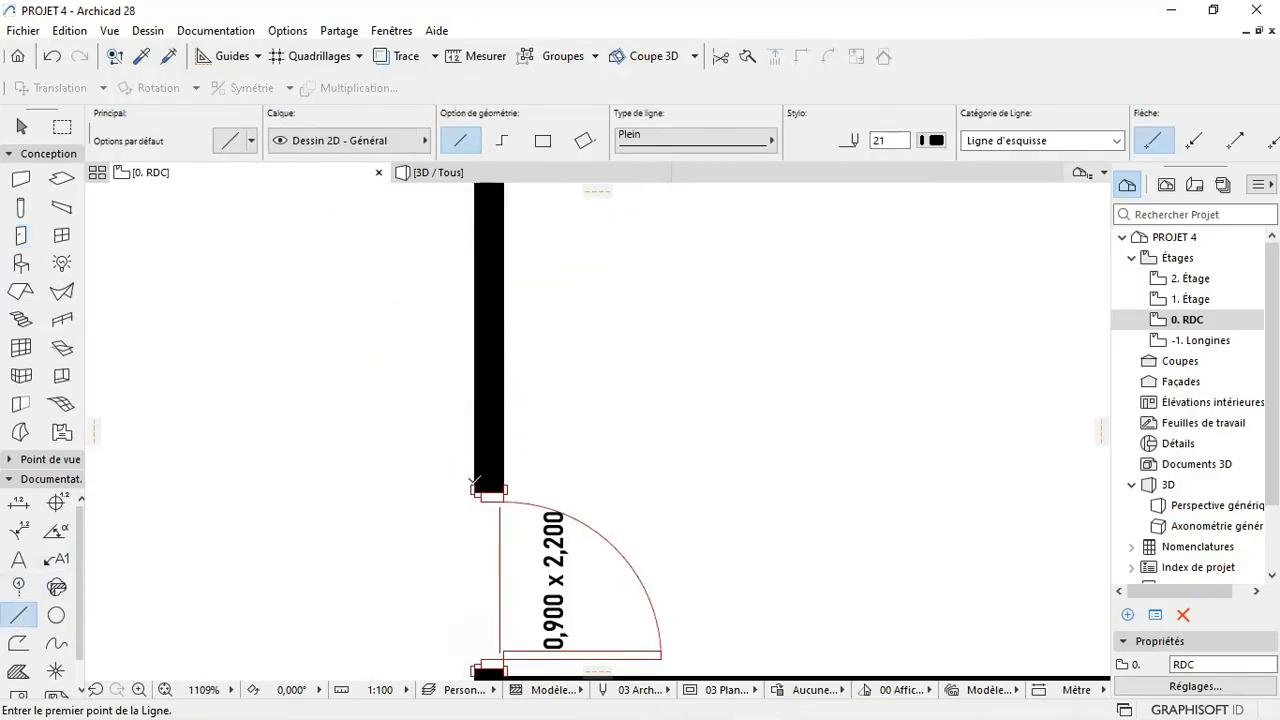
click(473, 486)
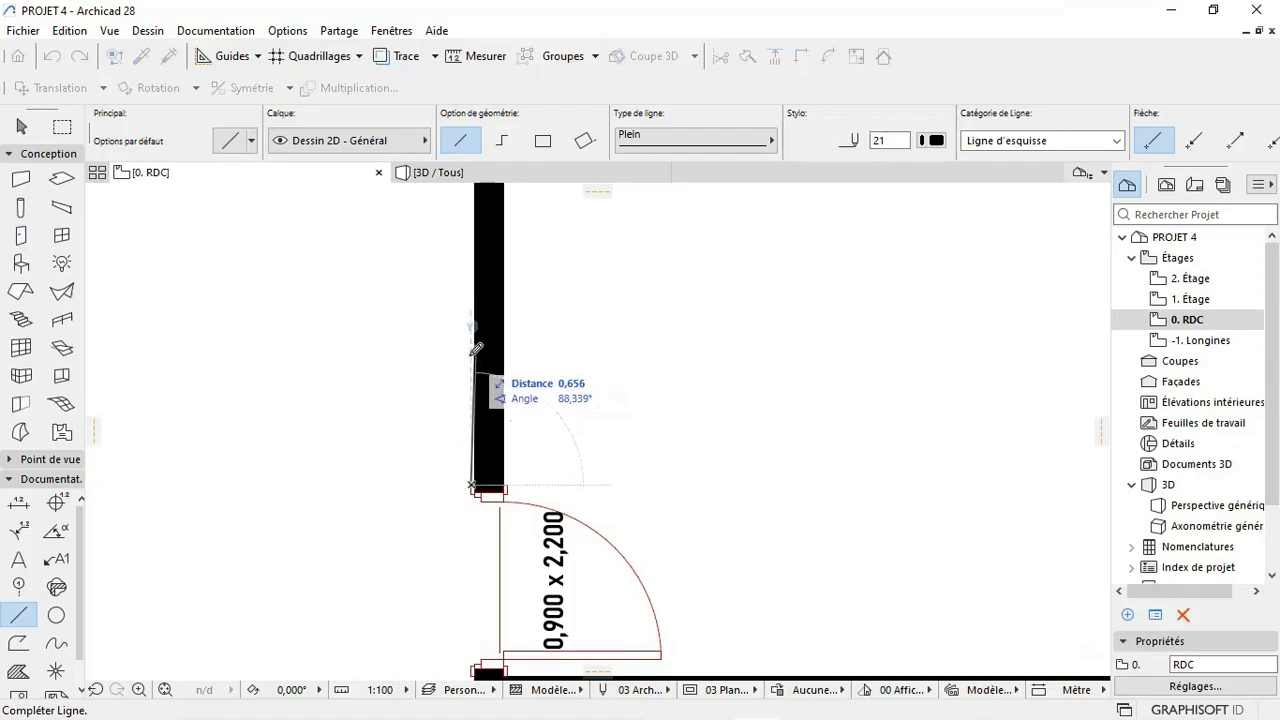
click(476, 348)
scroll(483, 466, up, 1)
click(472, 490)
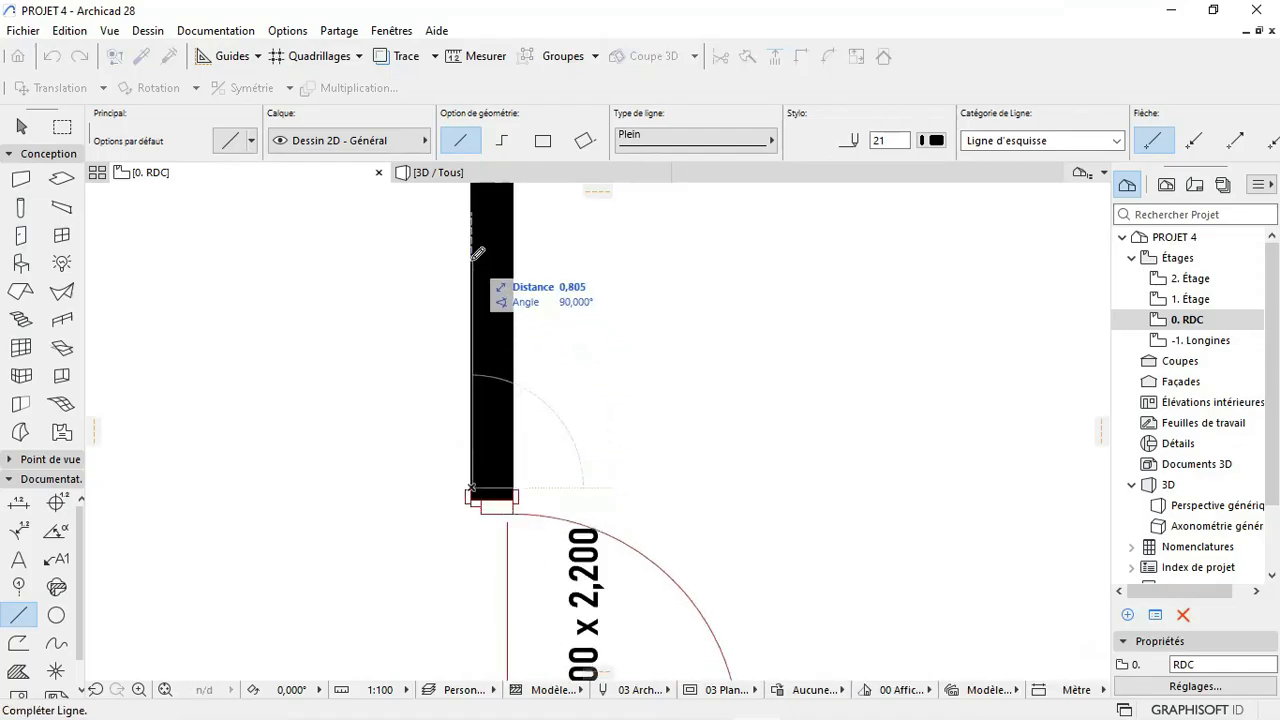
click(472, 201)
Step: Draw a 0.6 m line outward from the wall, and from its end a line parallel to the wall running past both doors
click(472, 201)
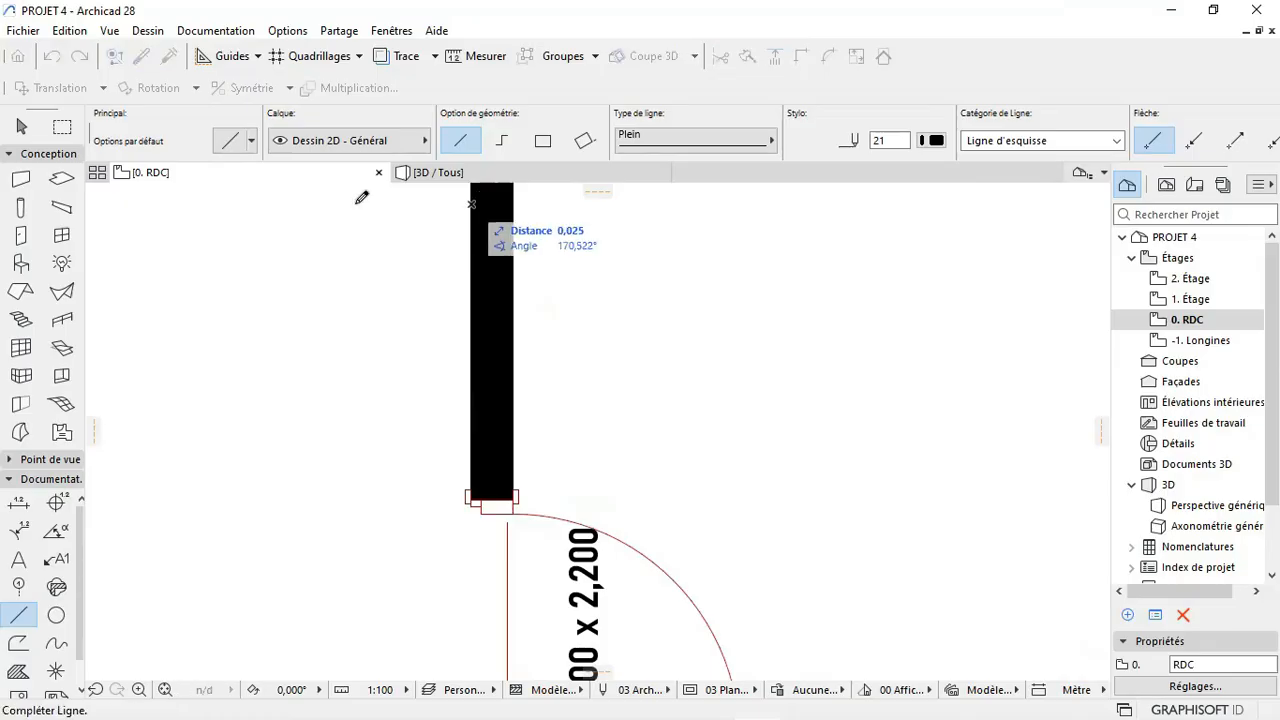
scroll(449, 223, down, 2)
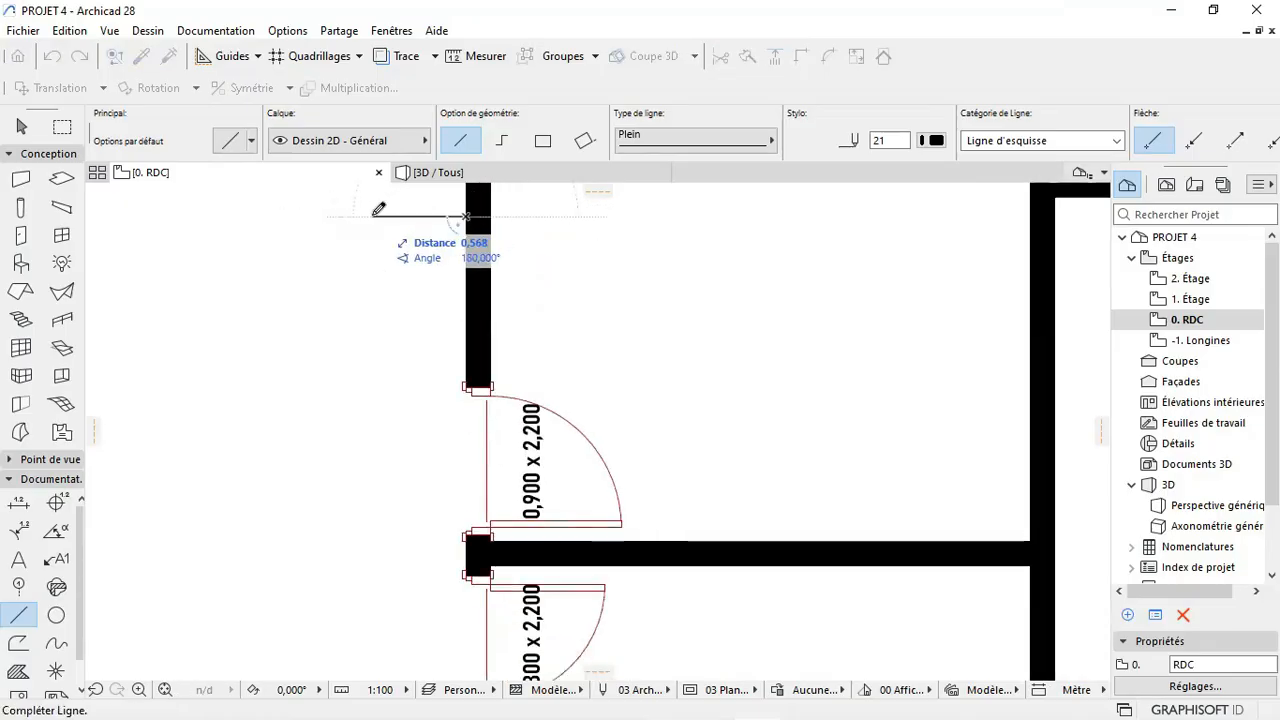
text(0,6)
key(Return)
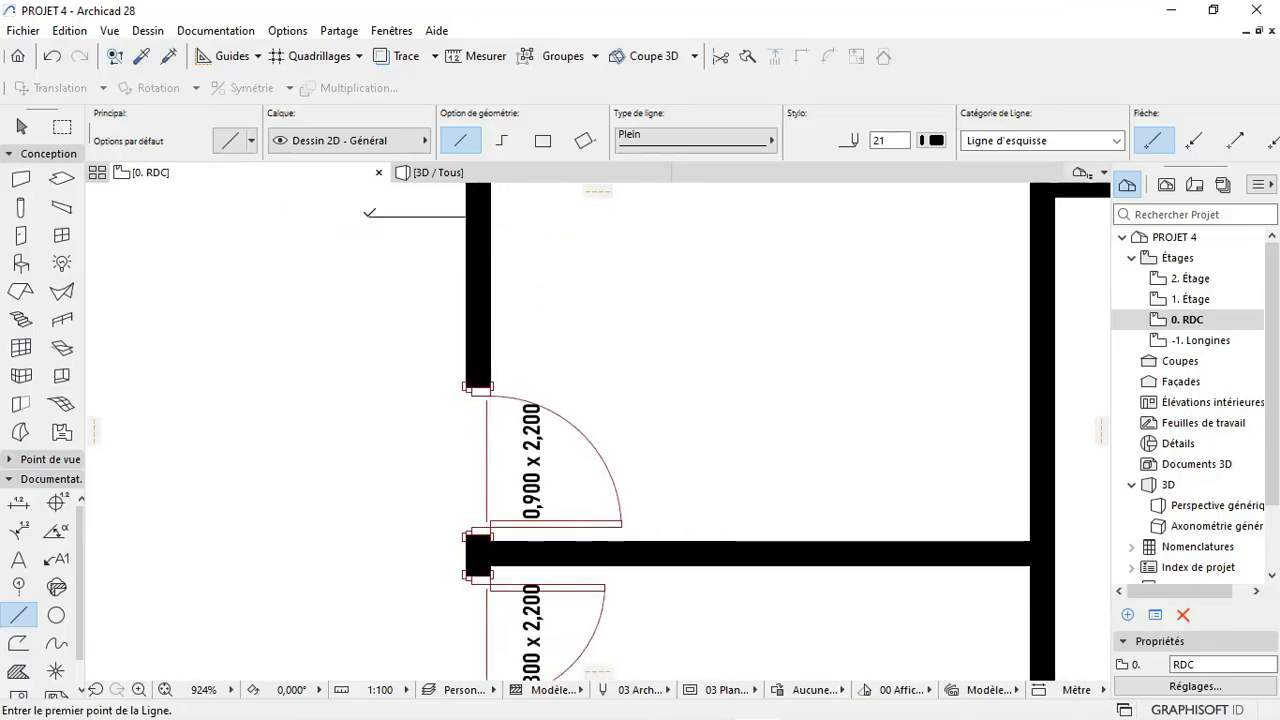
click(370, 213)
scroll(371, 266, down, 4)
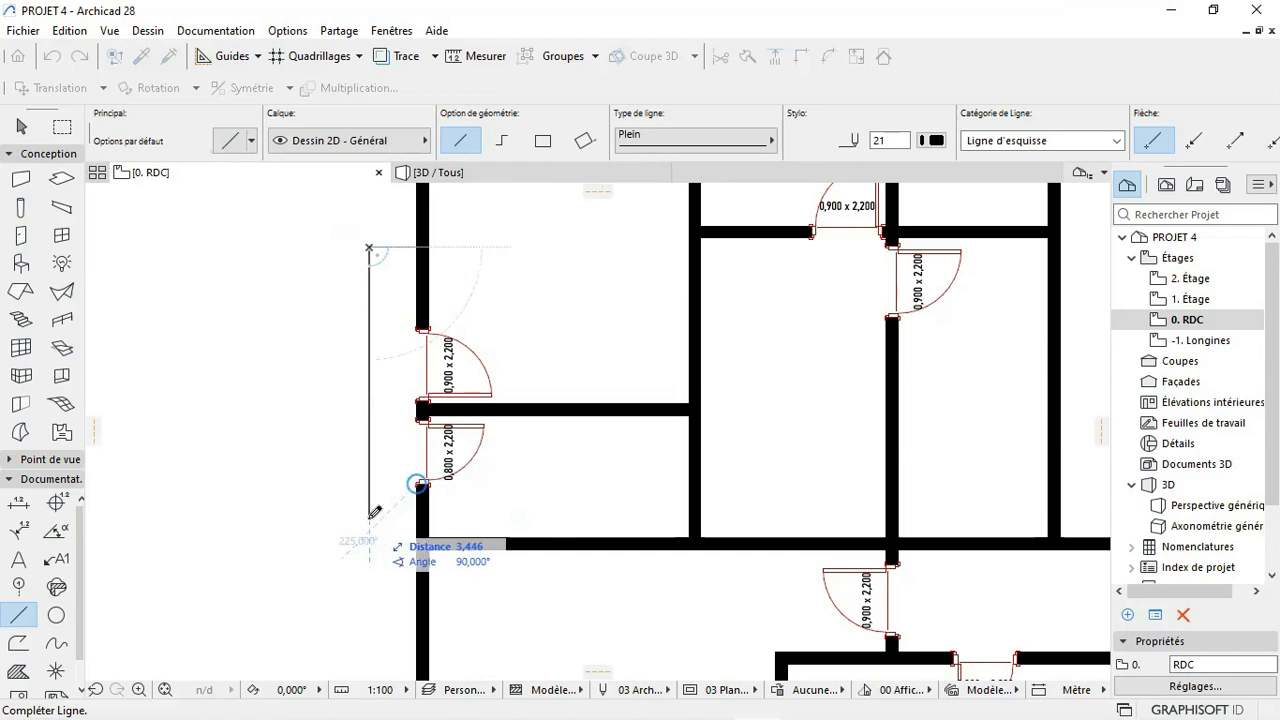
click(370, 562)
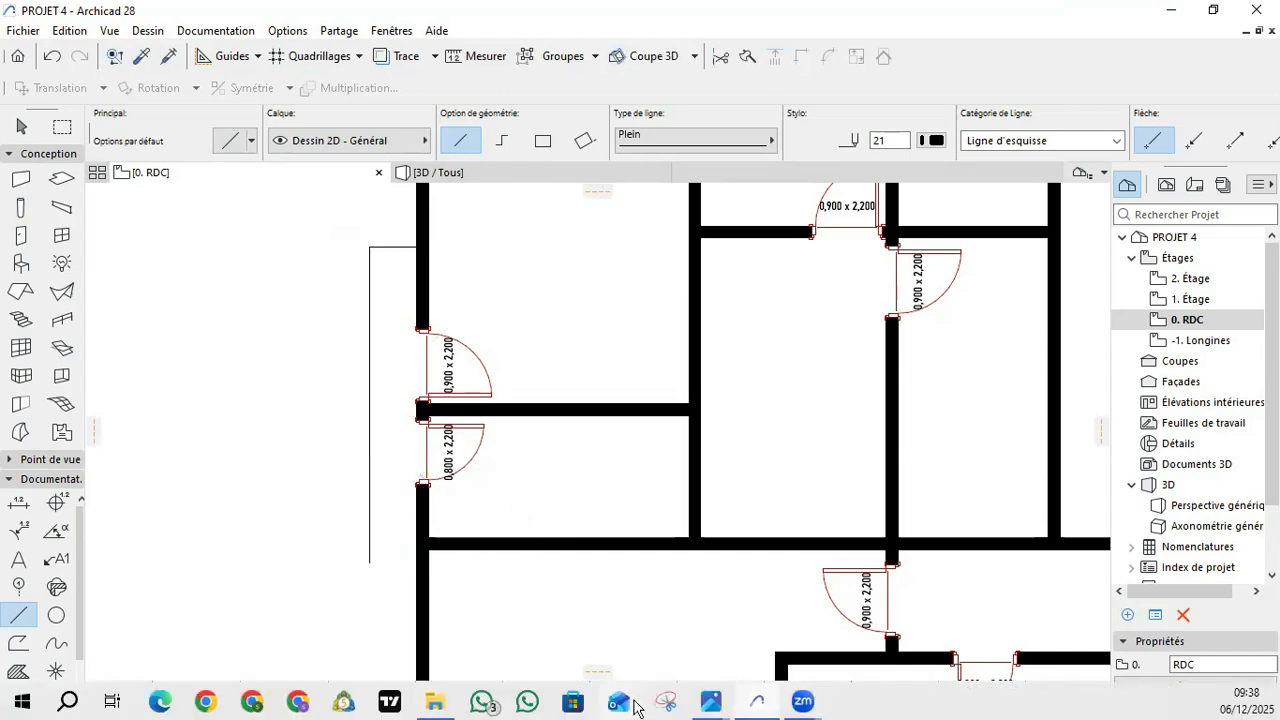
Step: Close the outline with a horizontal line from the wall junction below the bath and trim the parallel line's overrun
scroll(428, 525, up, 3)
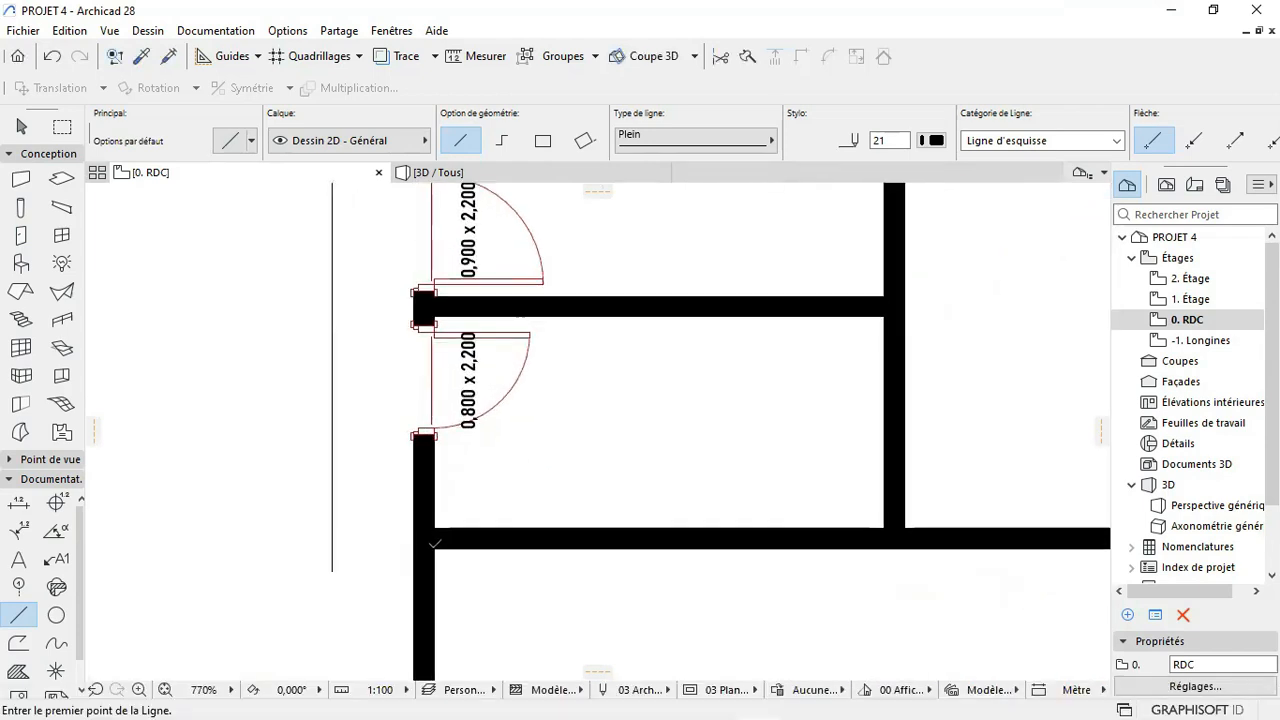
click(414, 547)
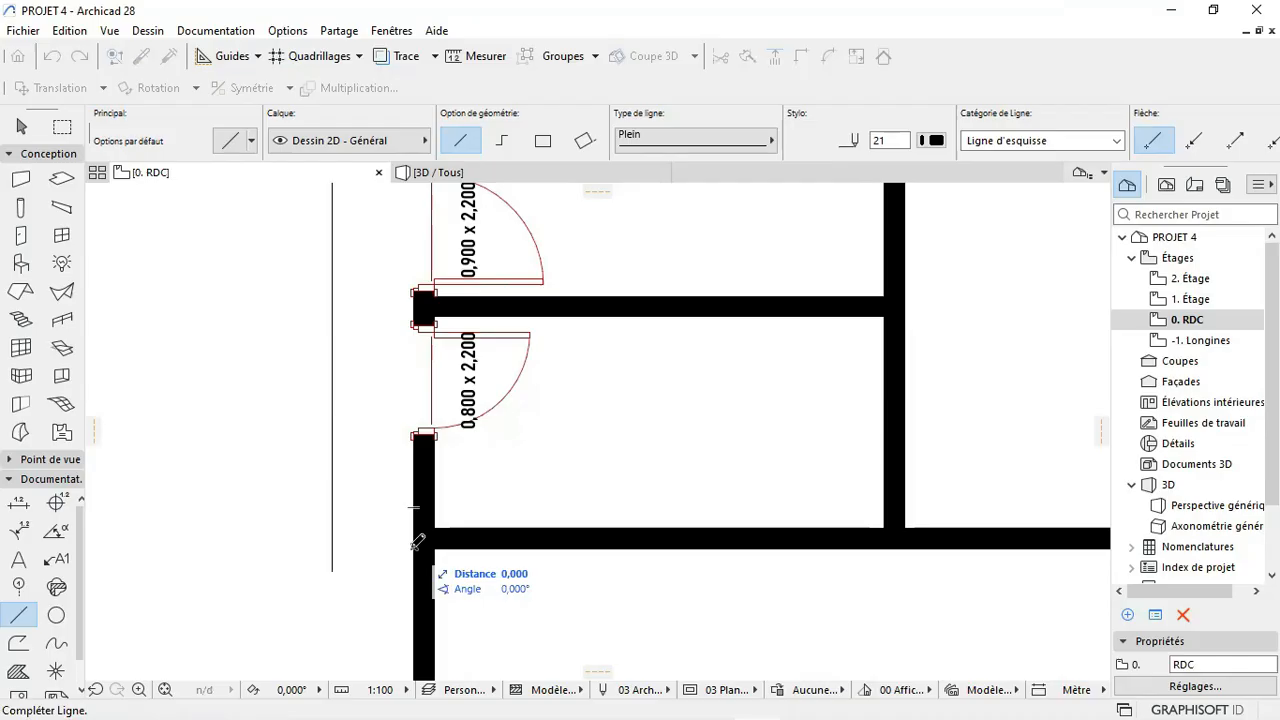
click(333, 547)
click(344, 563)
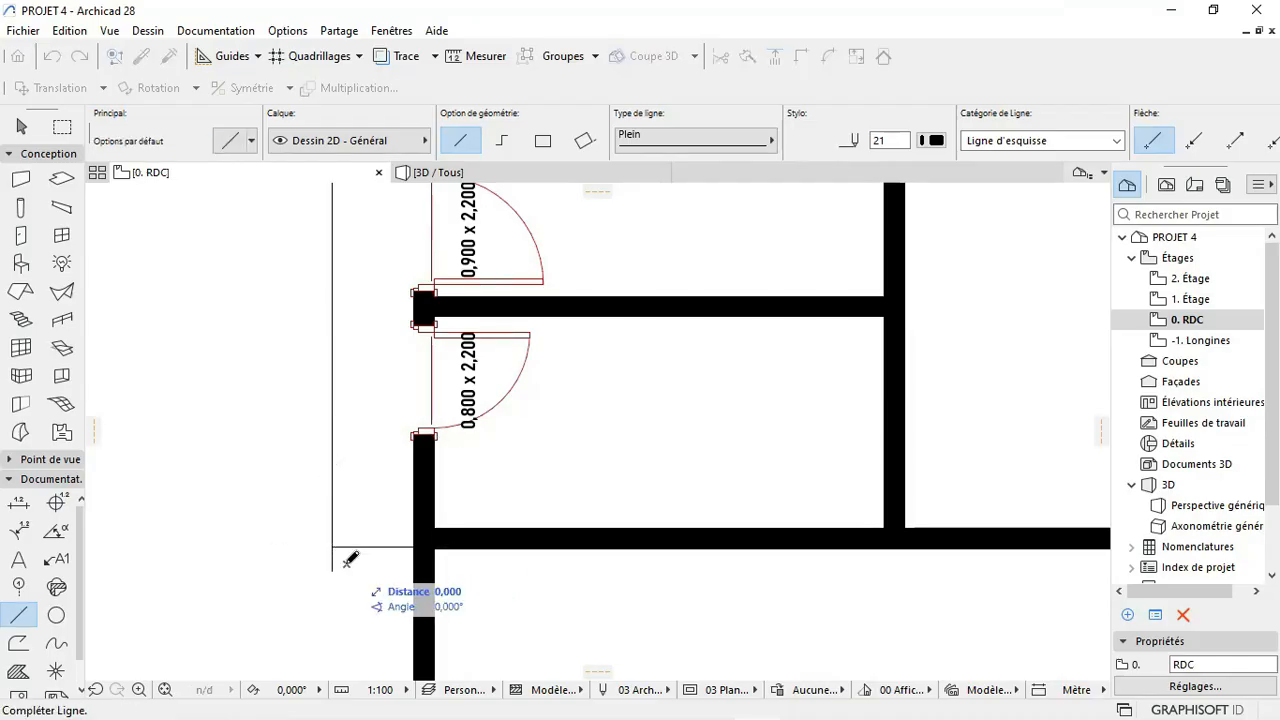
key(Escape)
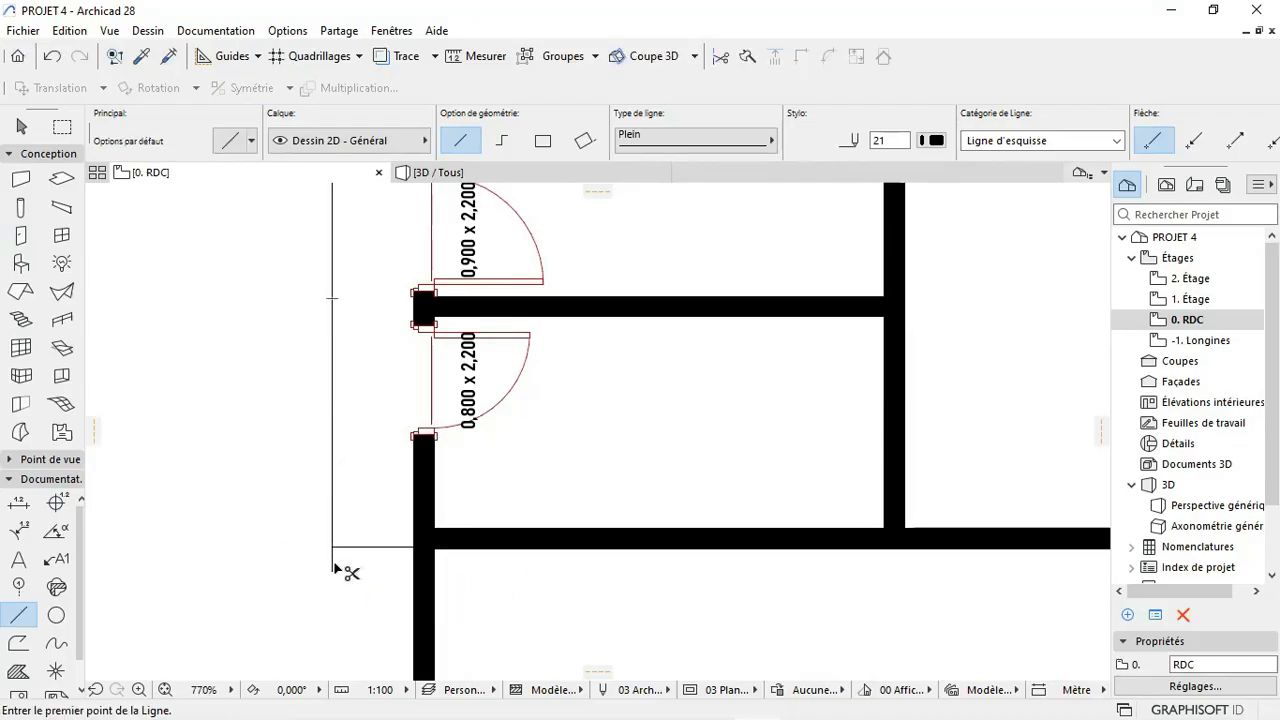
scroll(355, 548, down, 3)
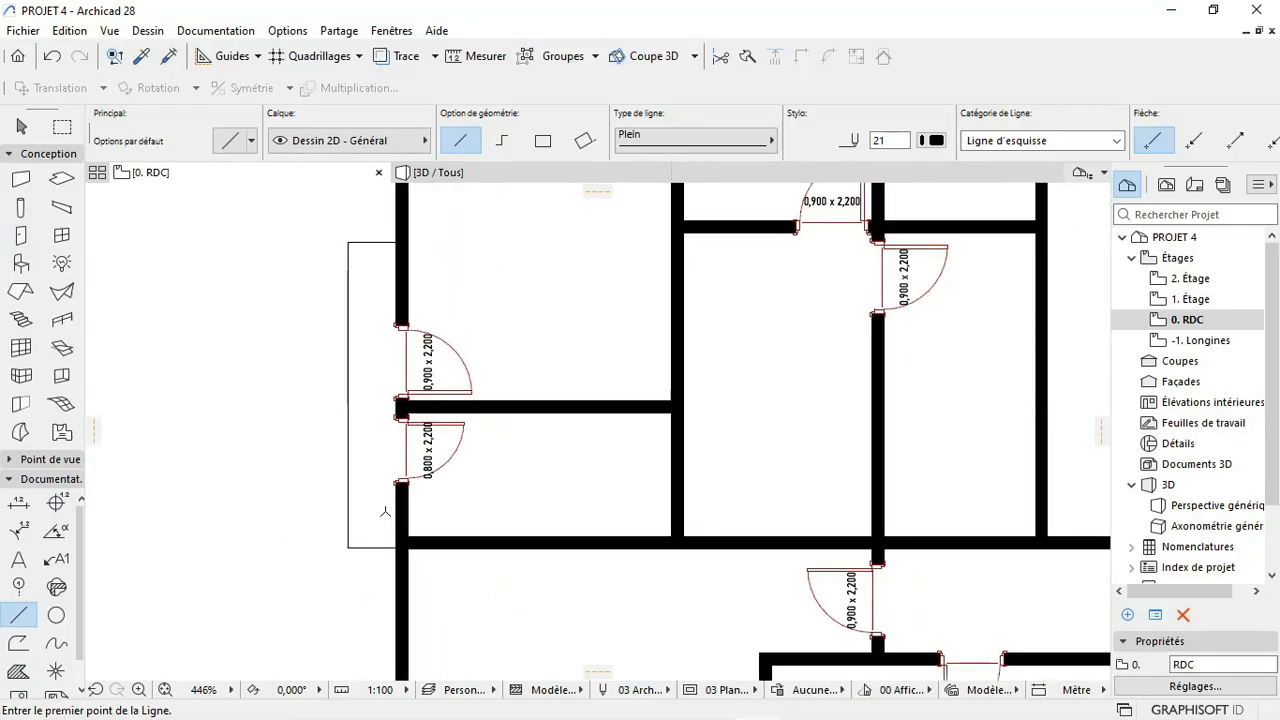
Step: Copy the outline's vertical outer line toward the building, halfway between it and the exterior wall
shift+click(348, 425)
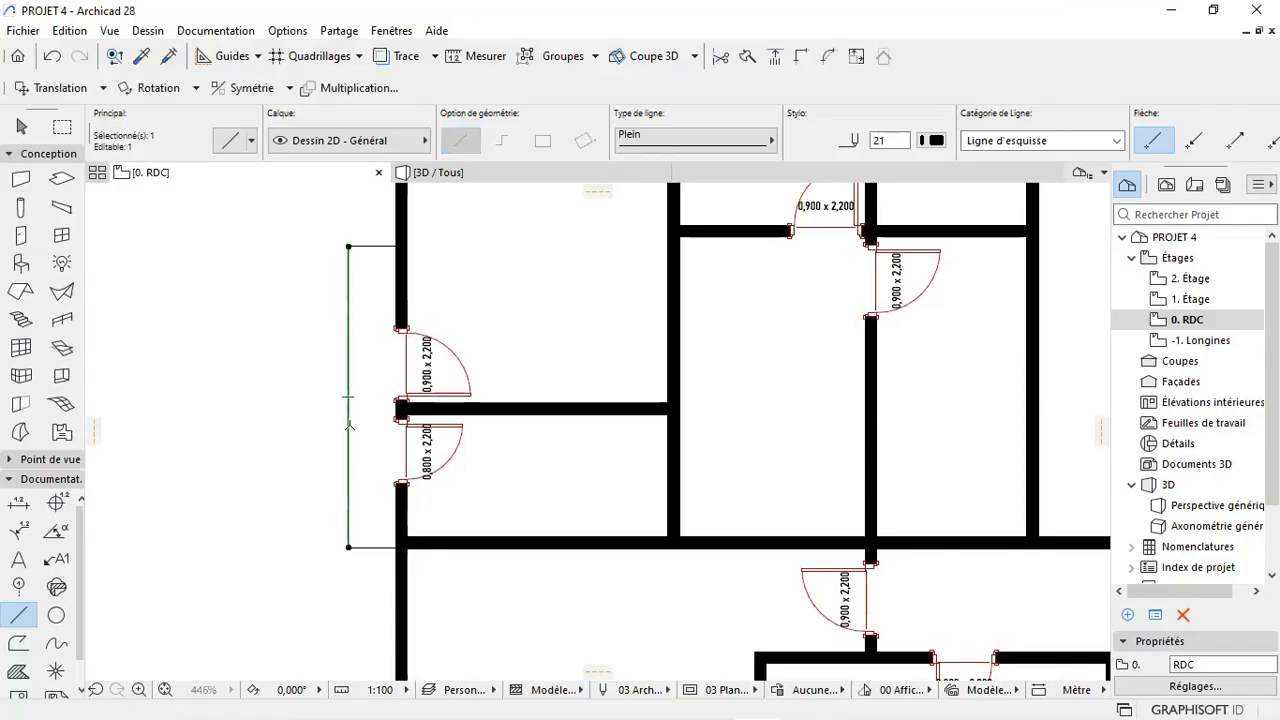
key(ctrl+shift+d)
click(349, 548)
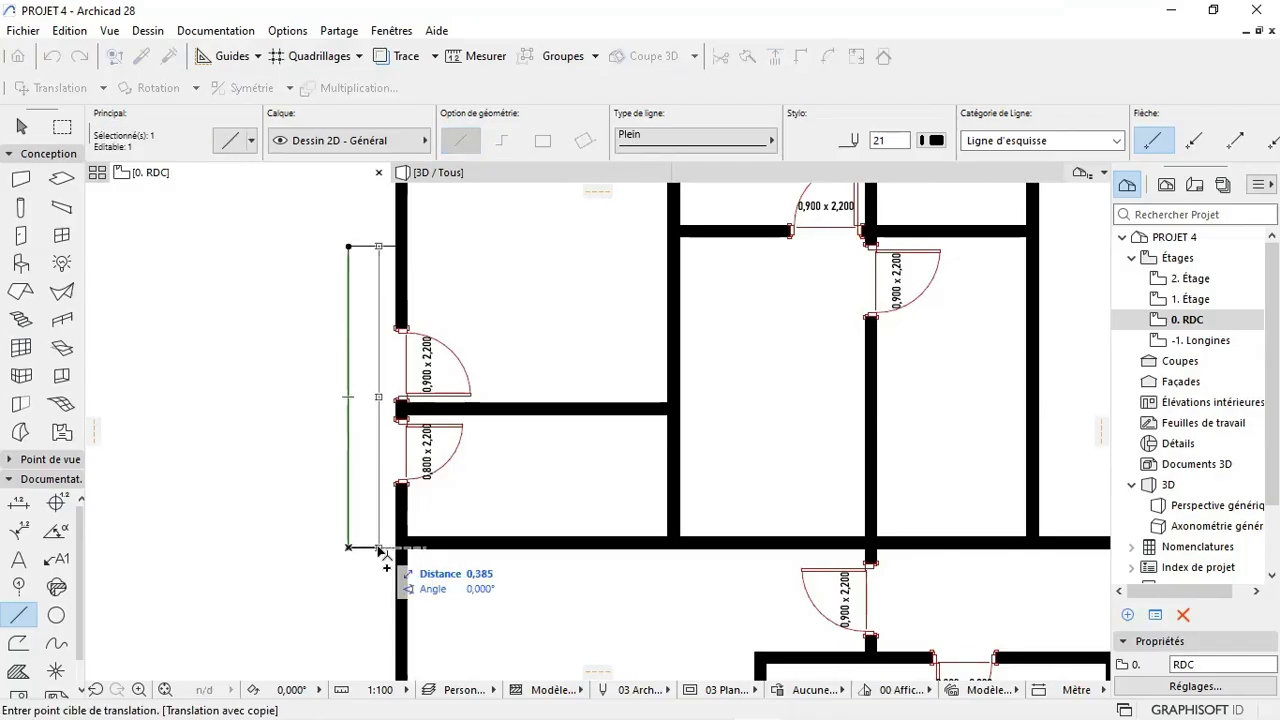
click(372, 548)
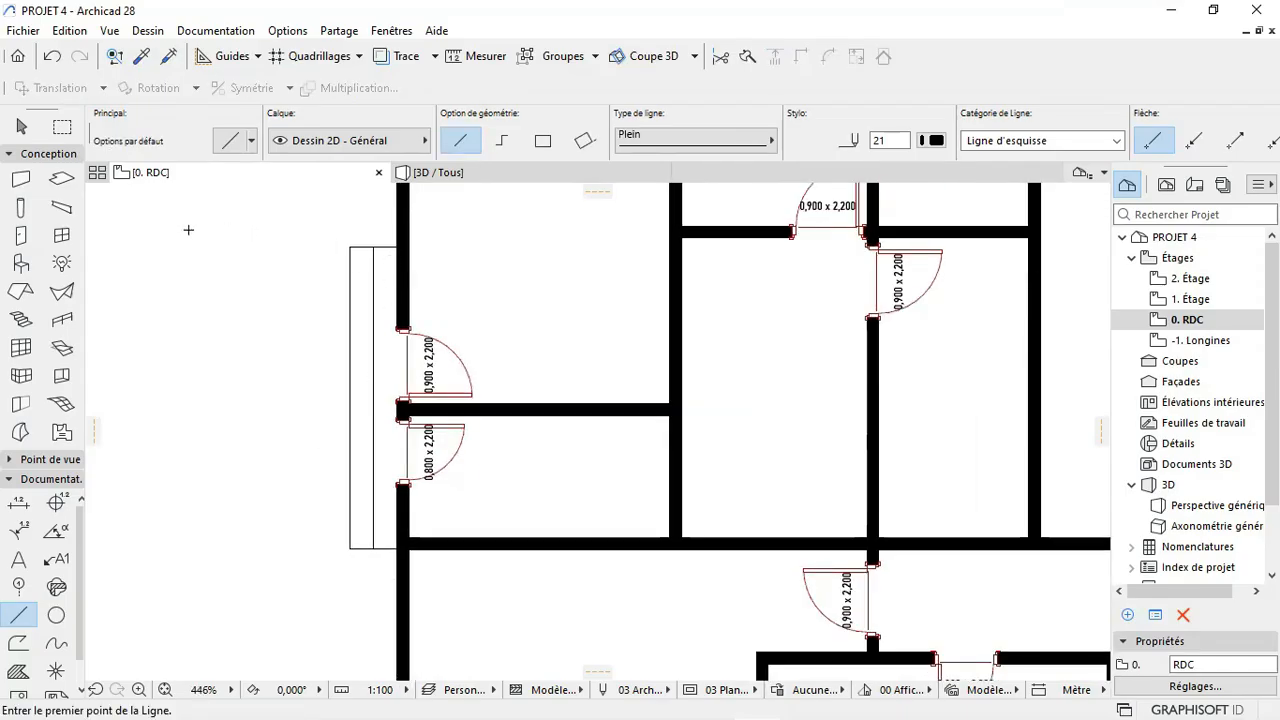
Step: Copy the step outline's vertical outer line 0.3 m outward, away from the building
click(142, 56)
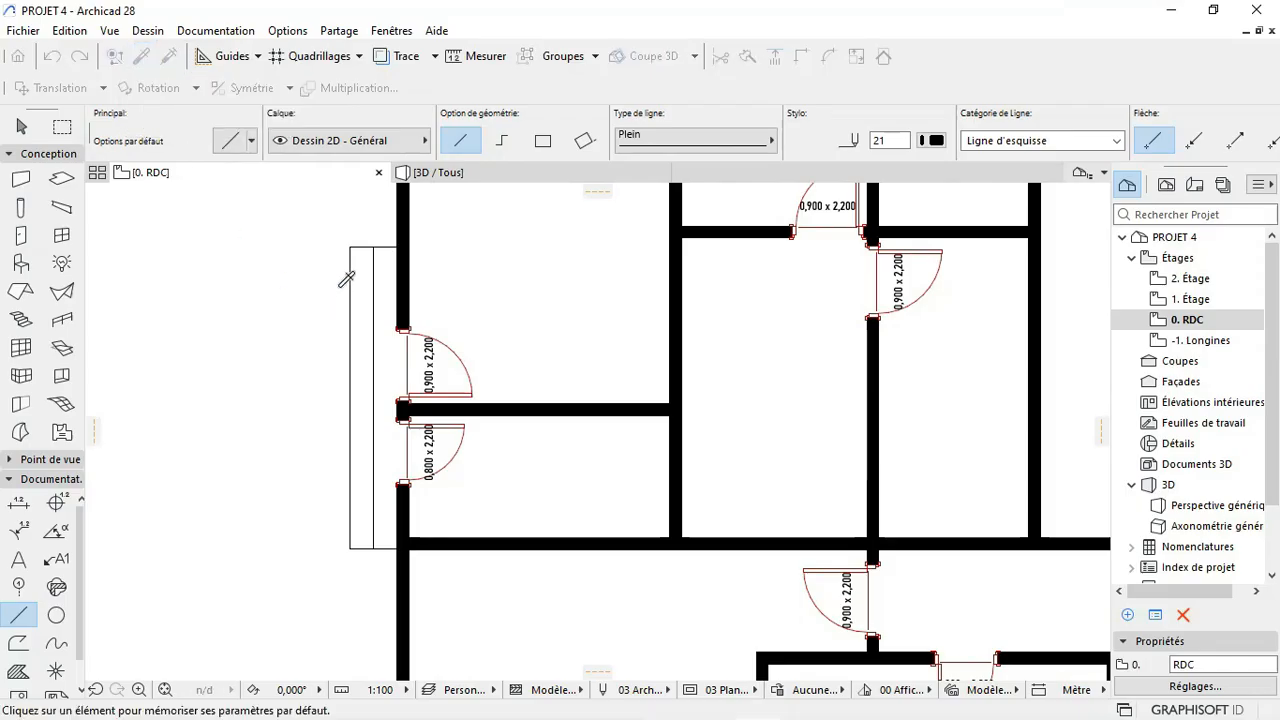
click(349, 300)
shift+click(351, 338)
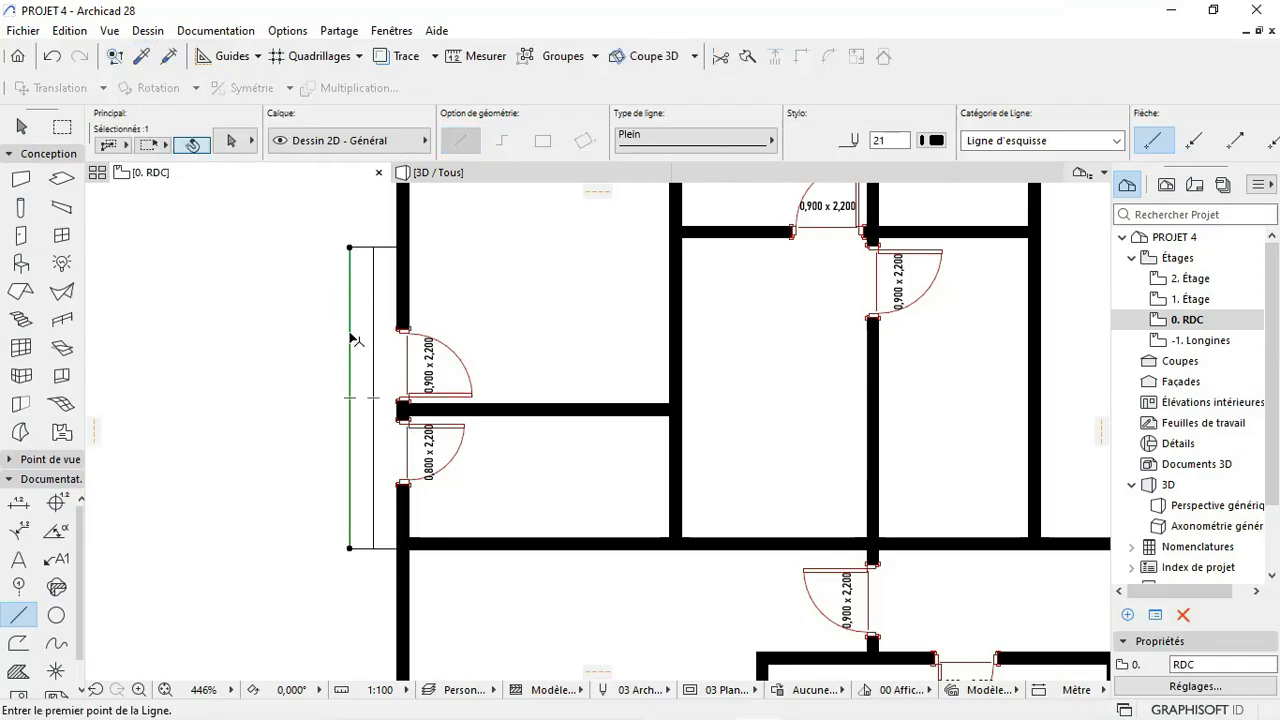
key(ctrl+d)
key(ctrl)
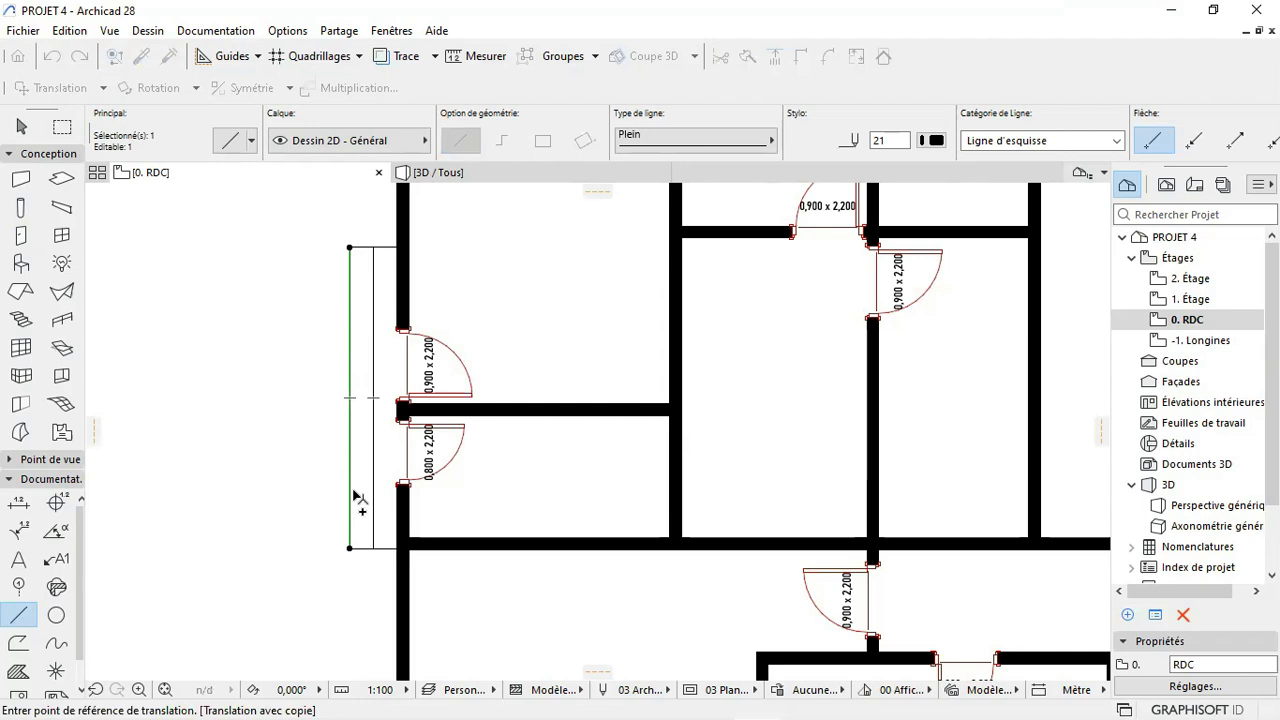
click(349, 549)
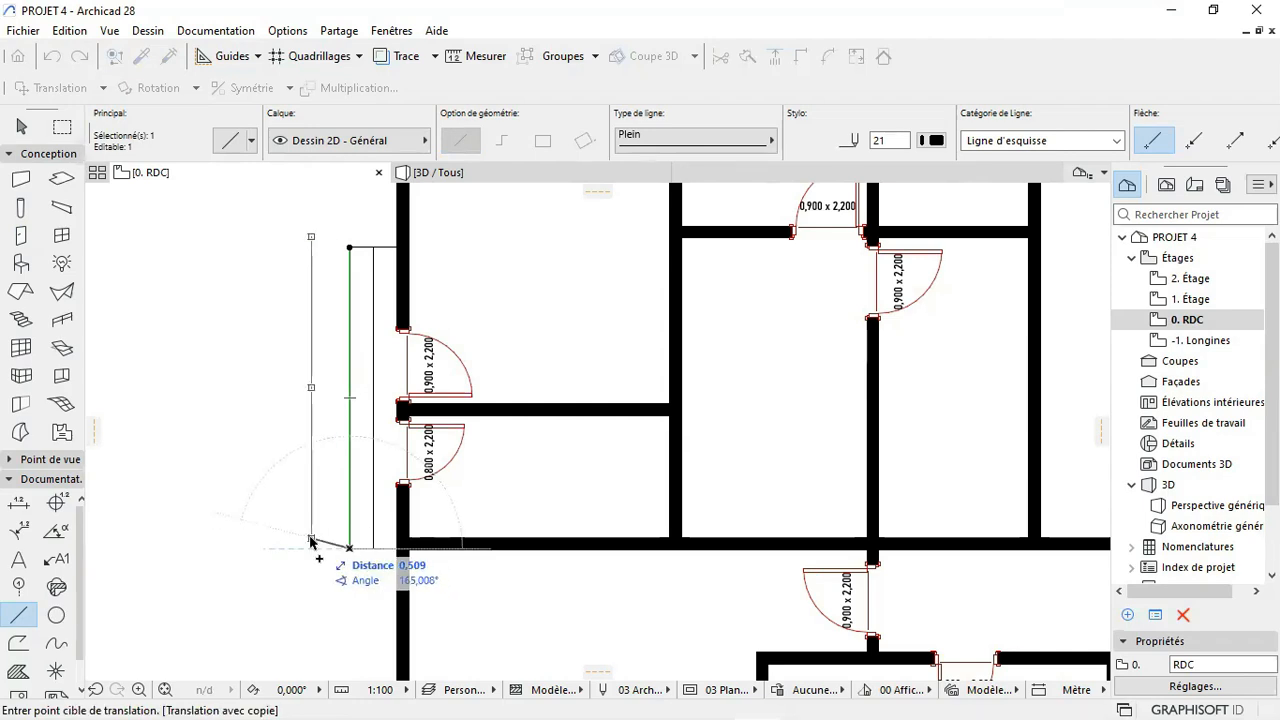
text(0,)
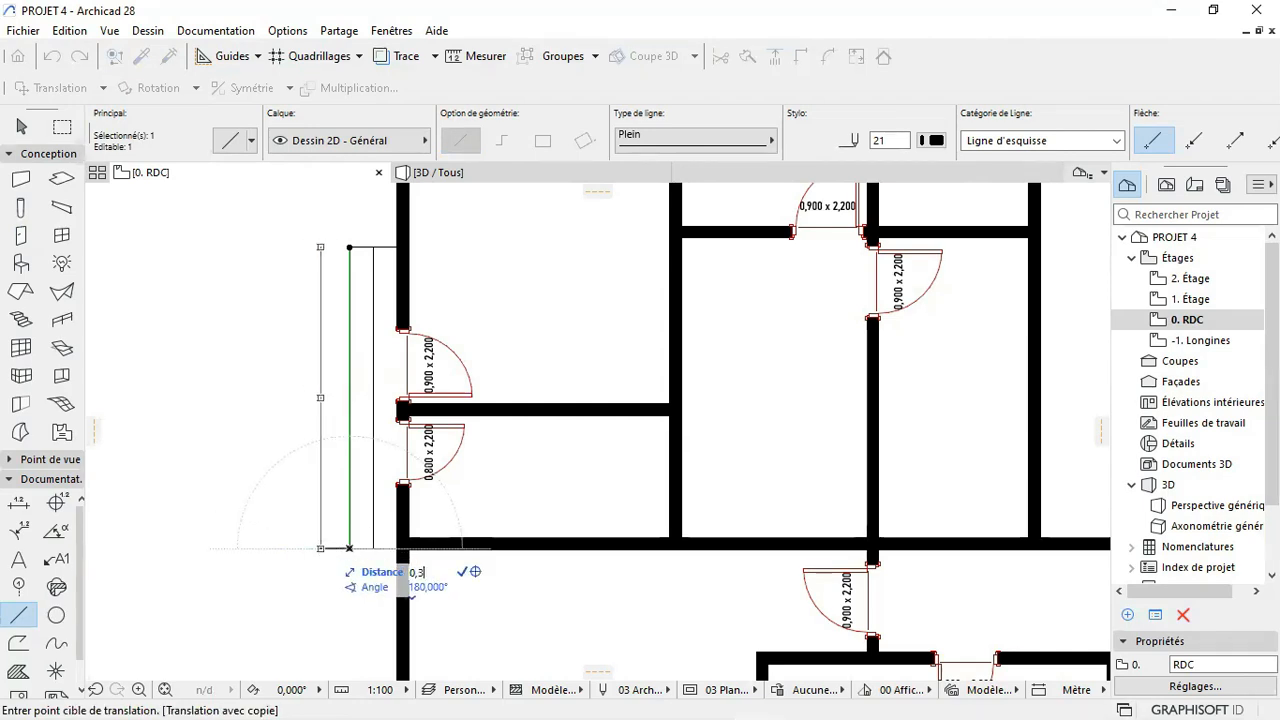
text(3)
key(Return)
Step: Extend the outline's two horizontal end lines to meet the outermost vertical line using Intersect
key(shift)
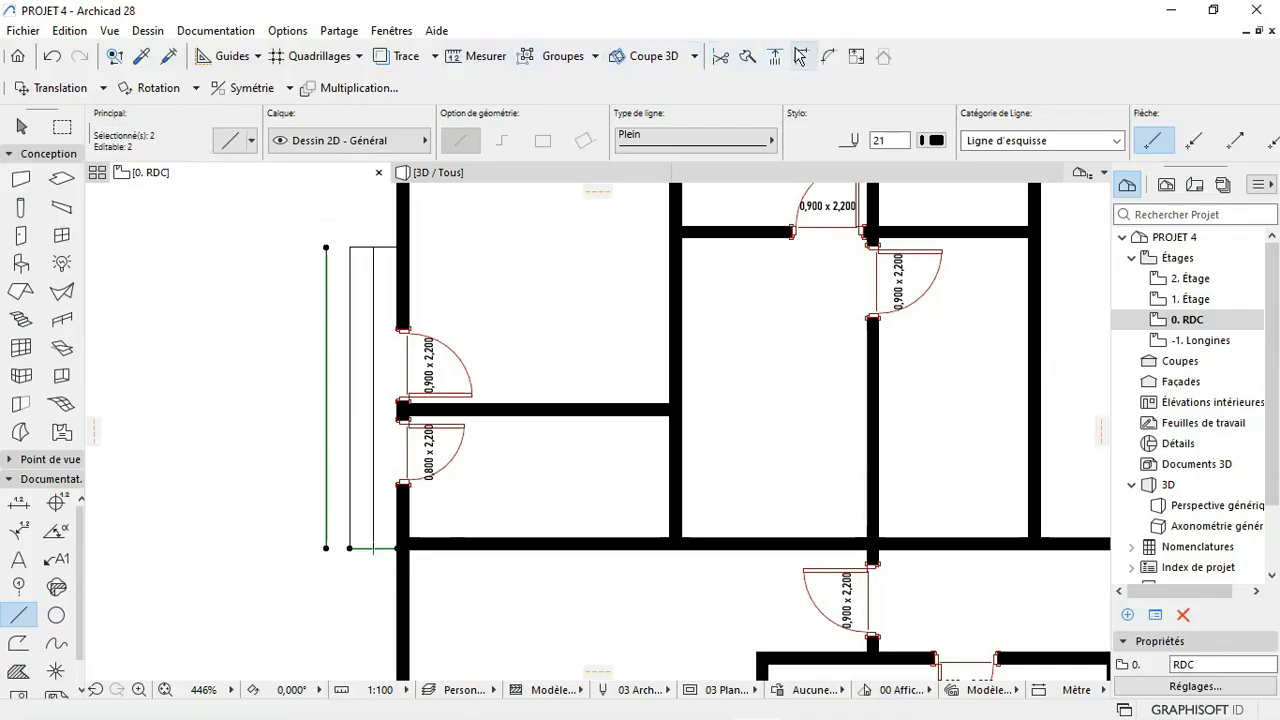
key(ctrl+e)
shift+click(371, 248)
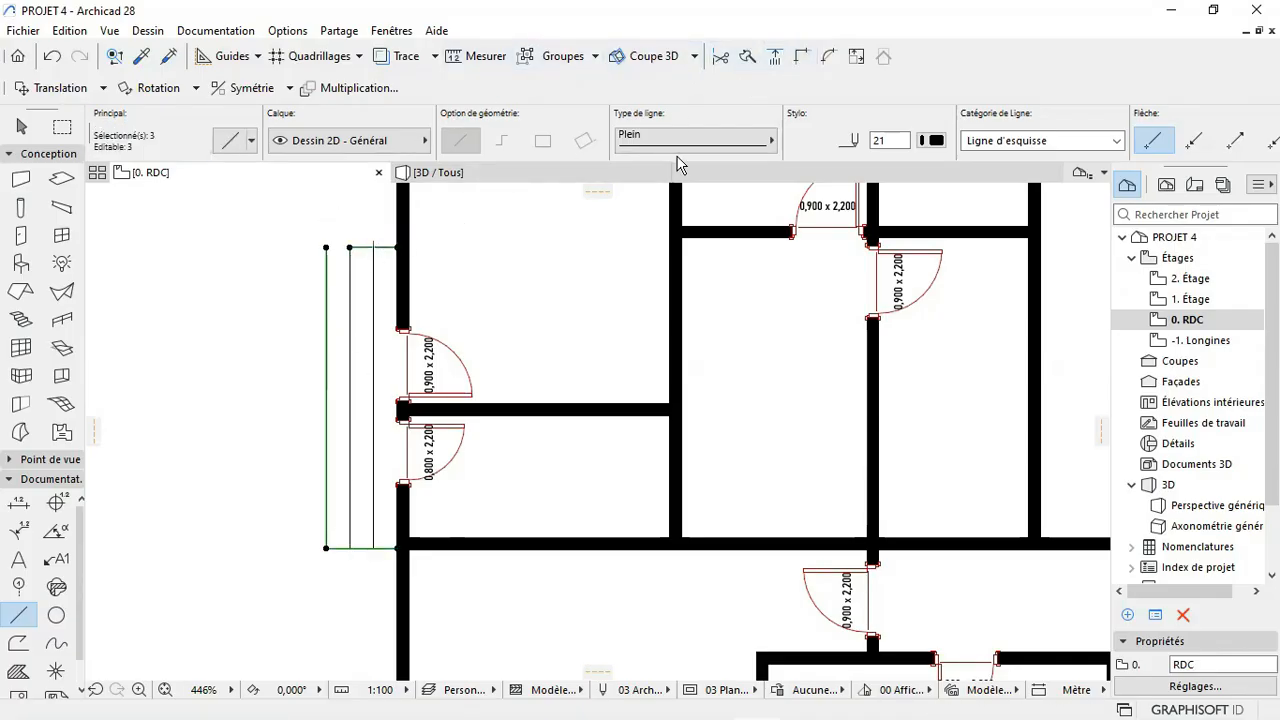
click(801, 61)
key(Escape)
Step: Pick up the slab settings from the front entrance porch to reuse at the doors of the maid's room and bath
scroll(306, 345, down, 6)
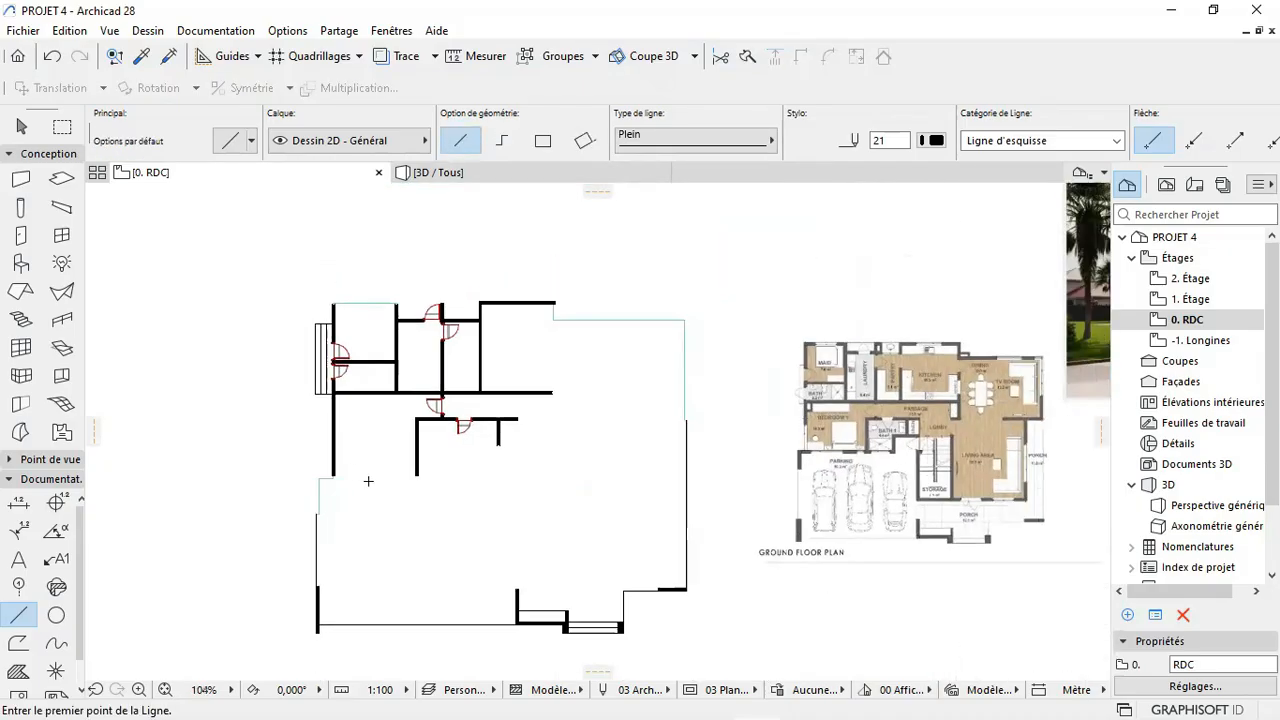
alt+scroll(575, 648, up, 1)
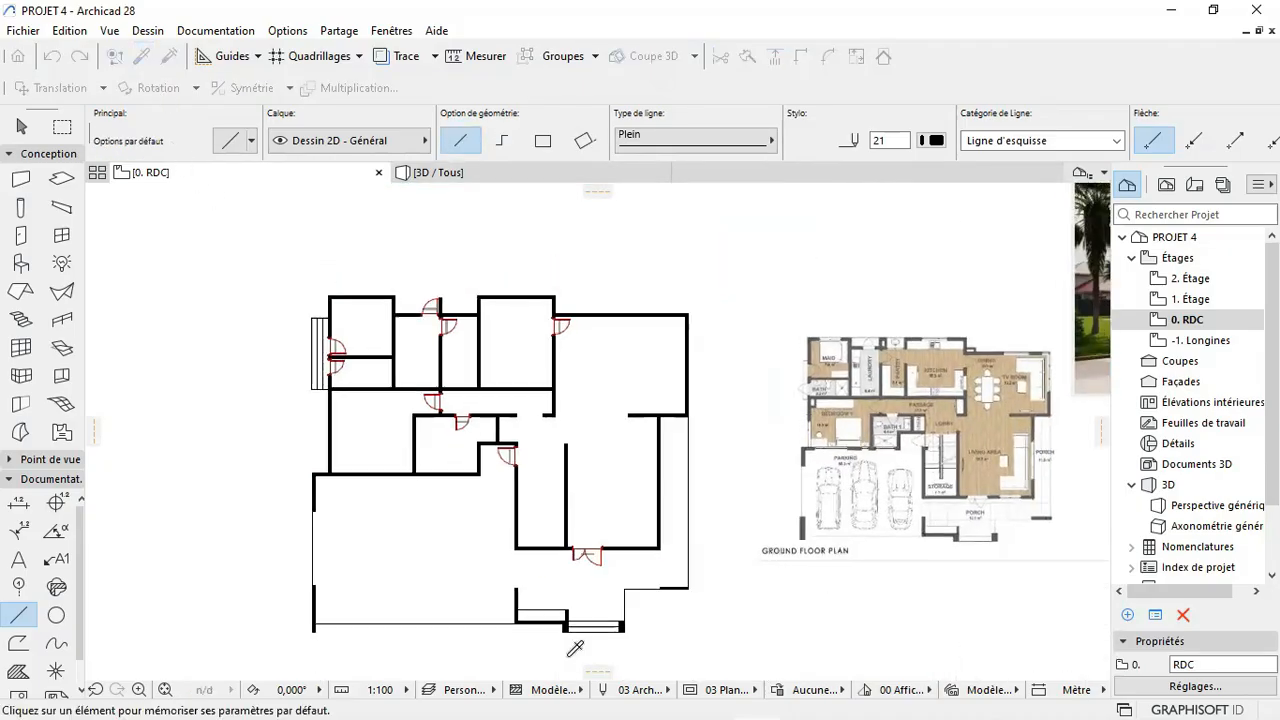
alt+scroll(575, 648, up, 3)
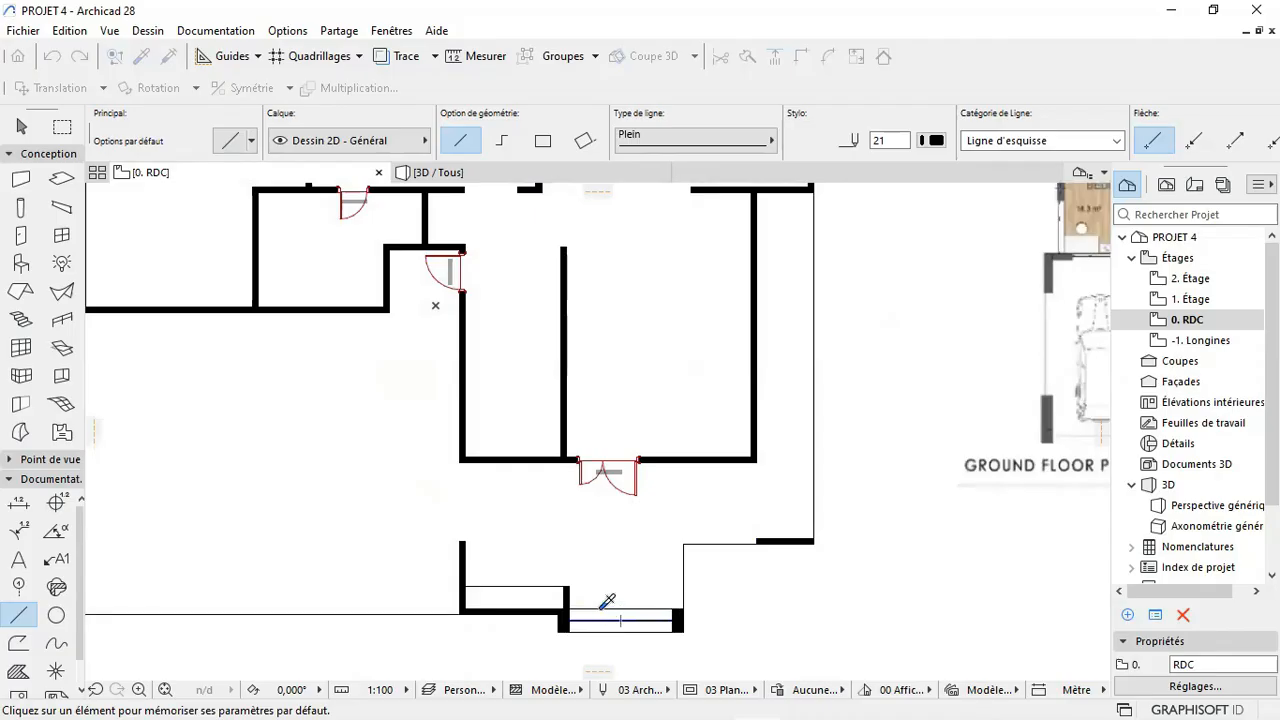
alt+scroll(607, 600, down, 3)
alt+scroll(602, 580, up, 4)
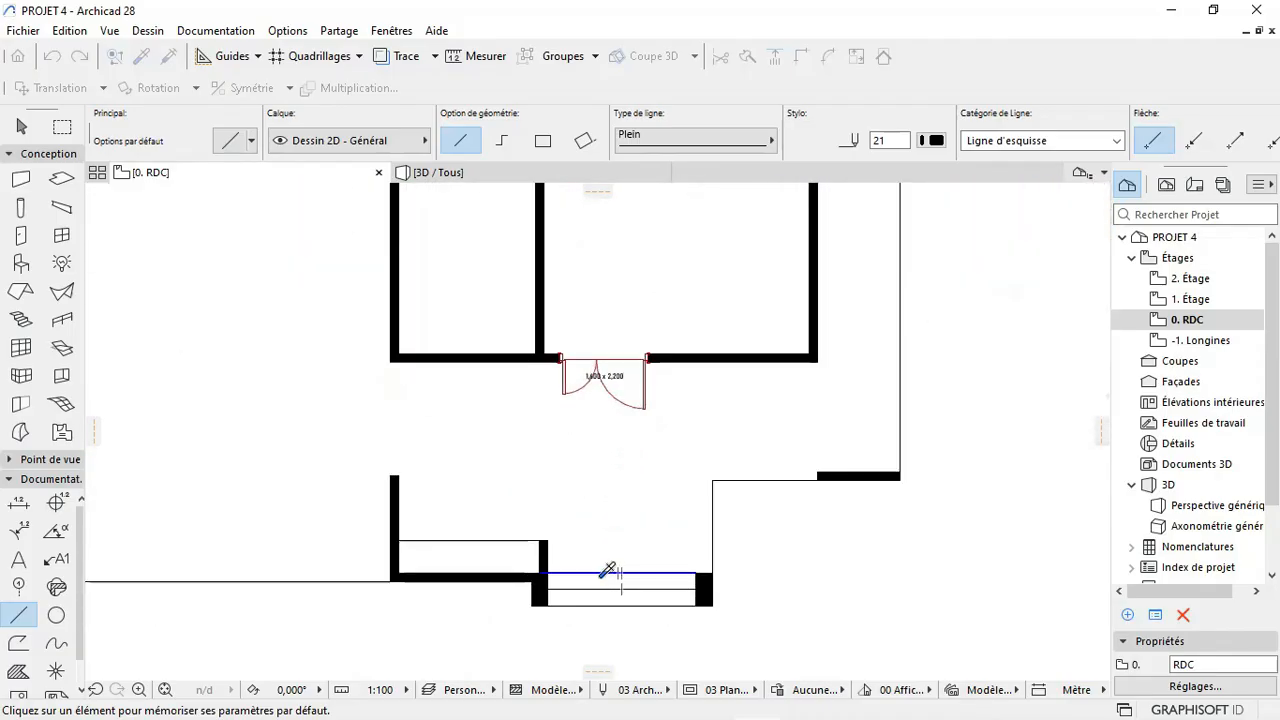
alt+click(610, 546)
scroll(610, 550, down, 4)
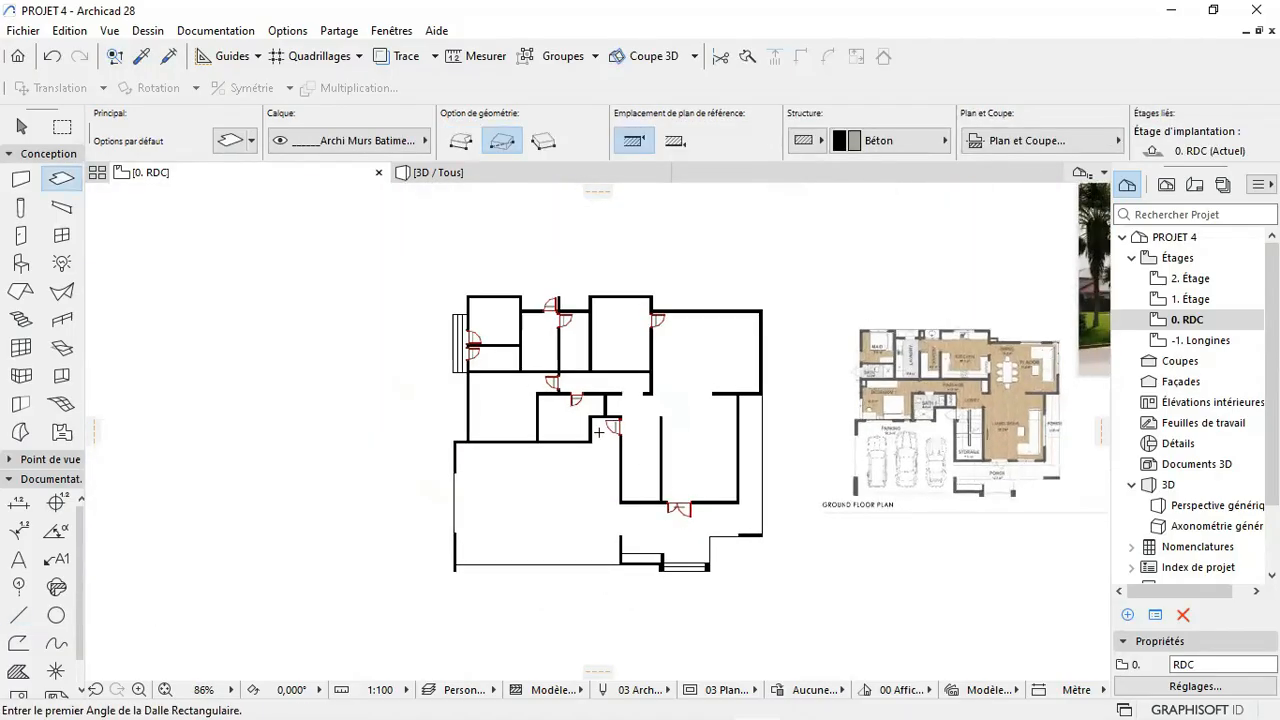
scroll(470, 330, up, 5)
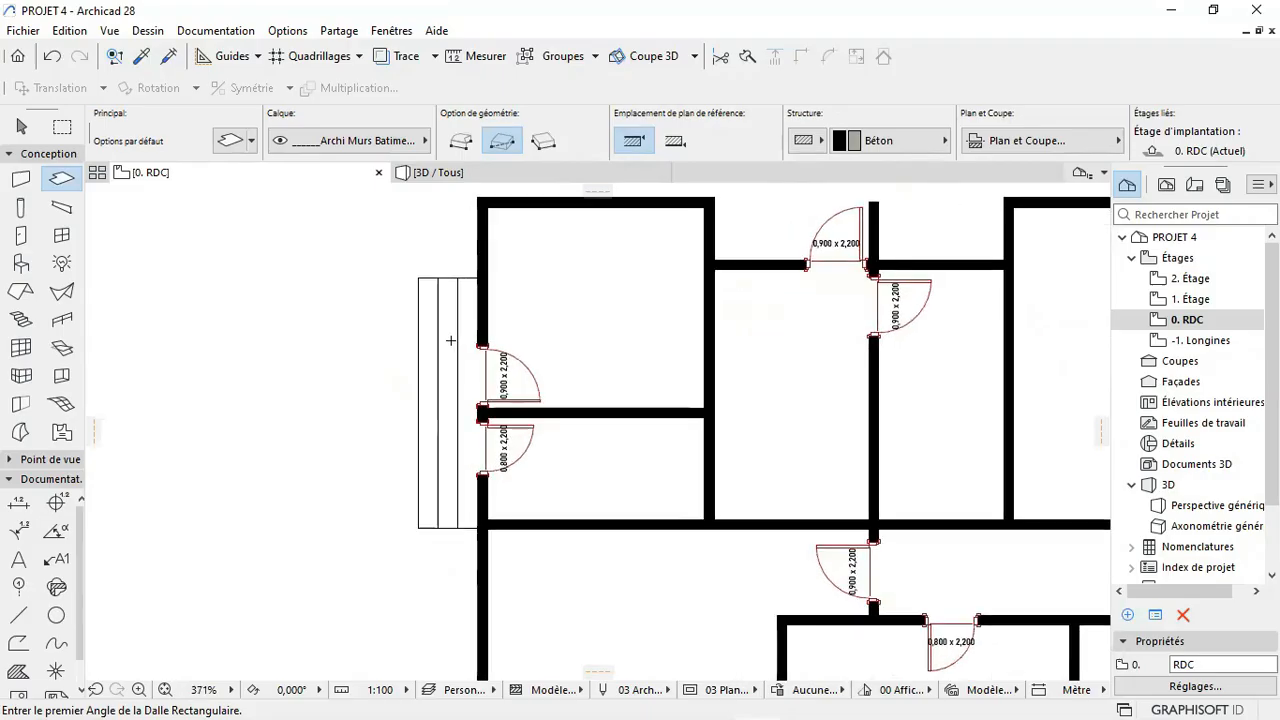
Step: Undo the line intersection and the outward copy of the outline's outer line
key(ctrl+z)
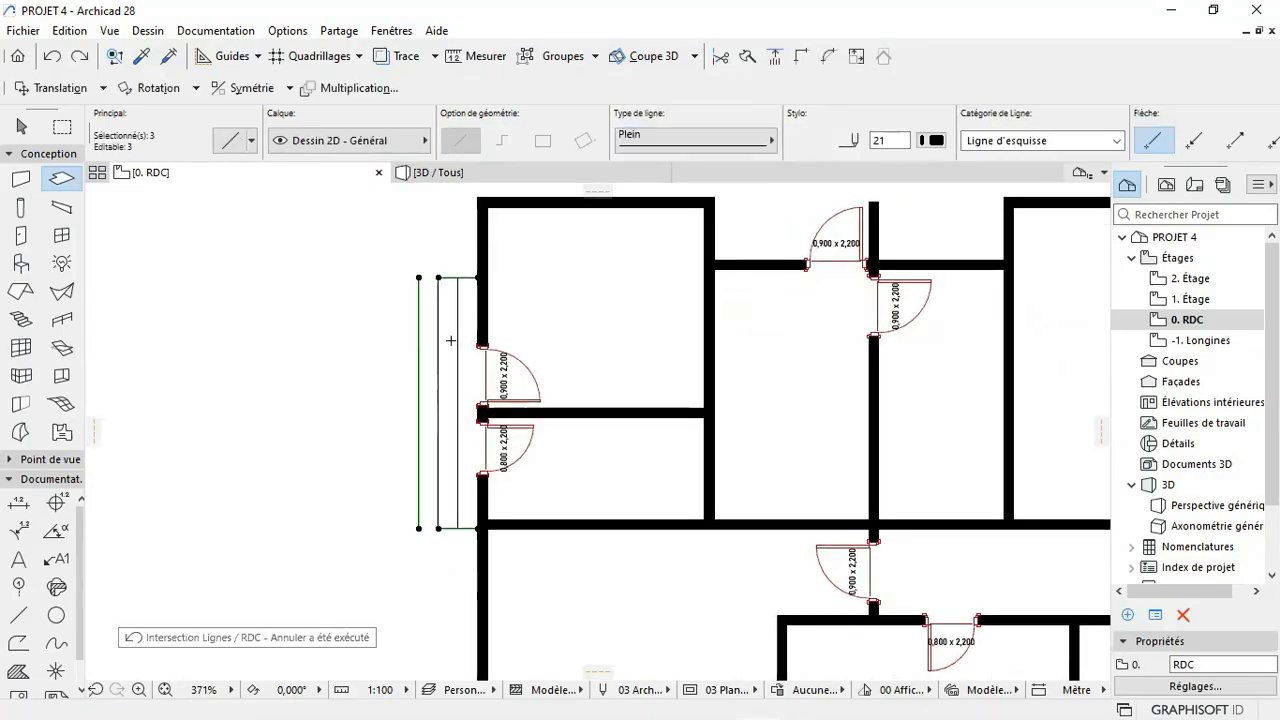
key(ctrl+z)
key(Escape)
scroll(400, 340, down, 4)
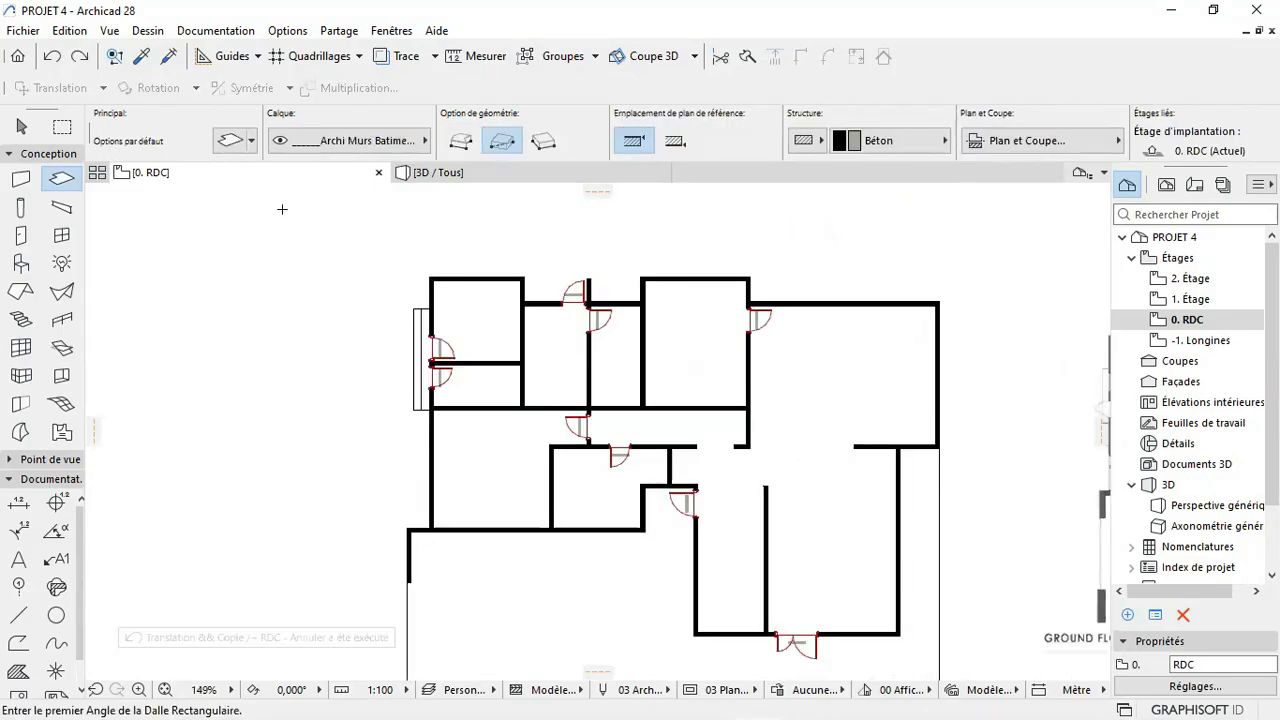
Step: Pick up the front entrance slab's settings and draw a rectangular slab between the outline's middle line and the exterior wall
click(114, 56)
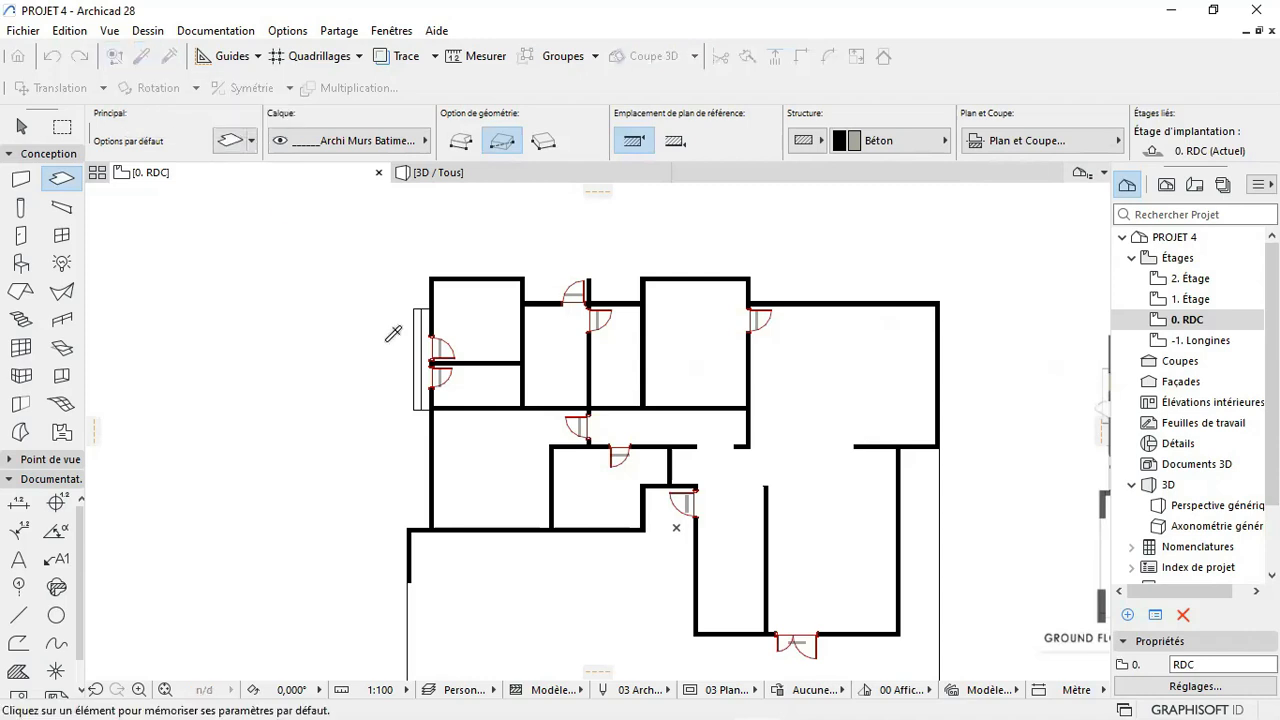
scroll(394, 337, down, 2)
scroll(685, 590, up, 6)
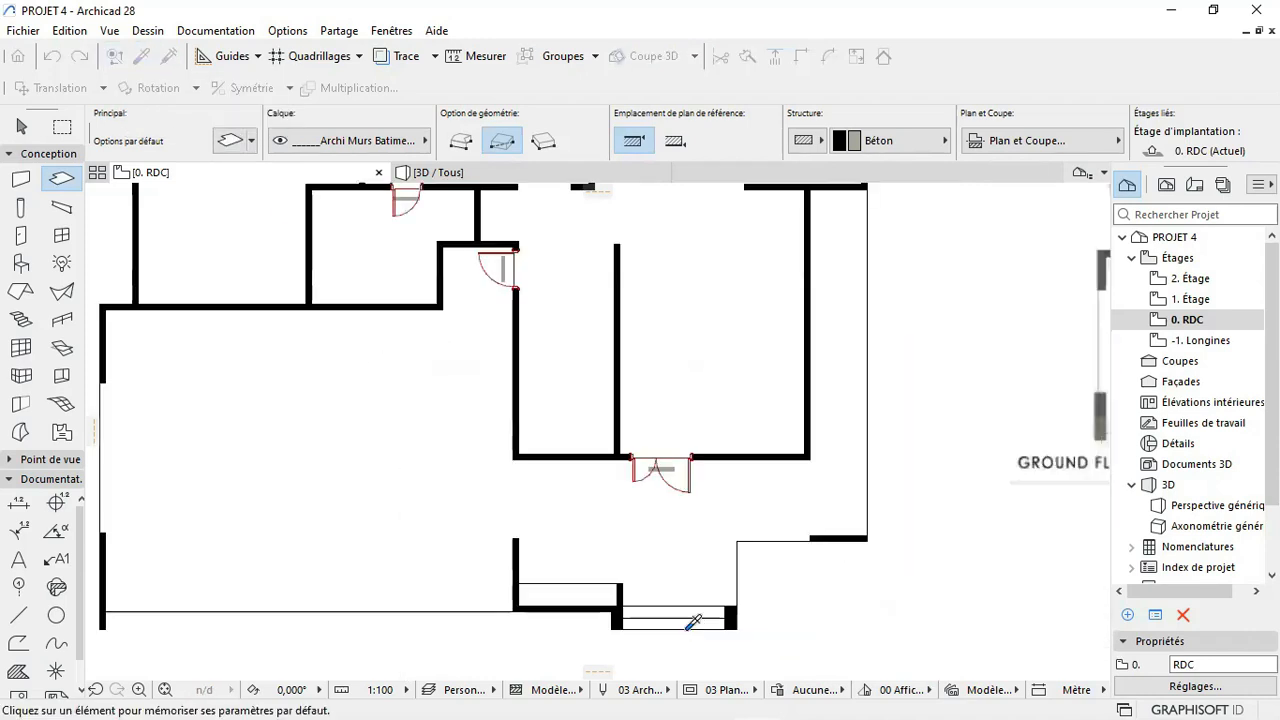
click(684, 591)
scroll(660, 514, down, 5)
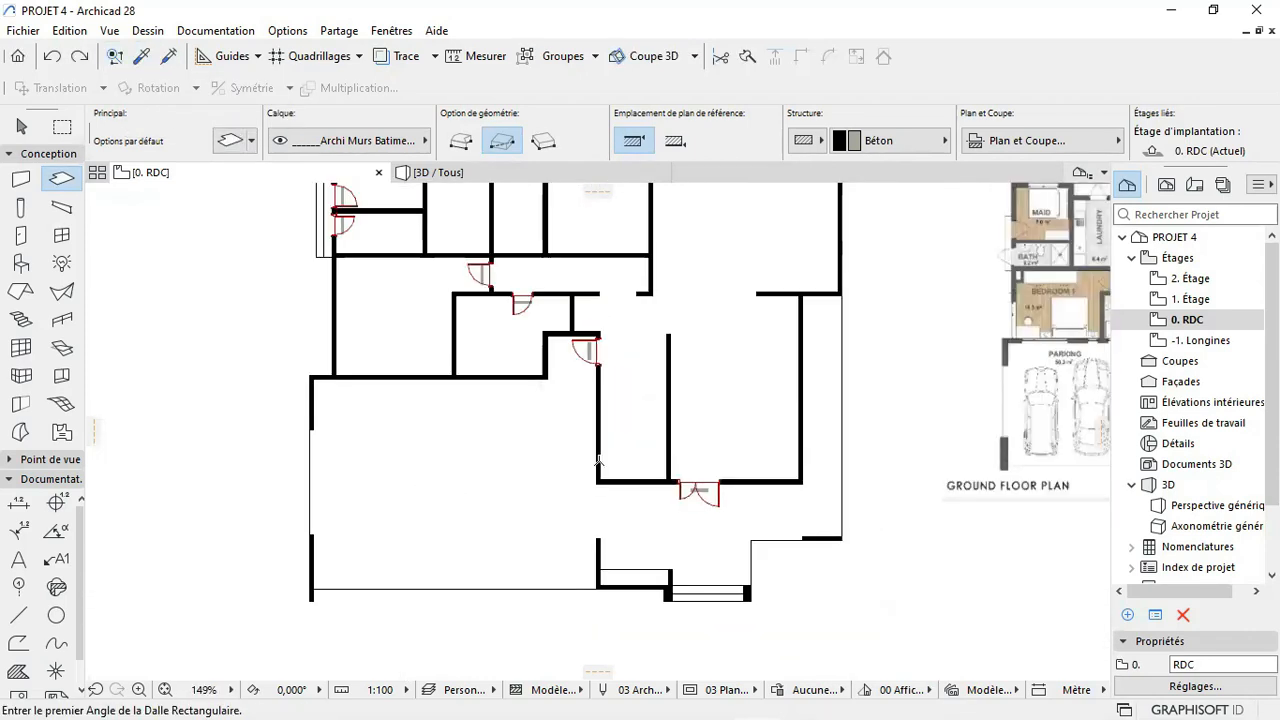
scroll(420, 249, up, 5)
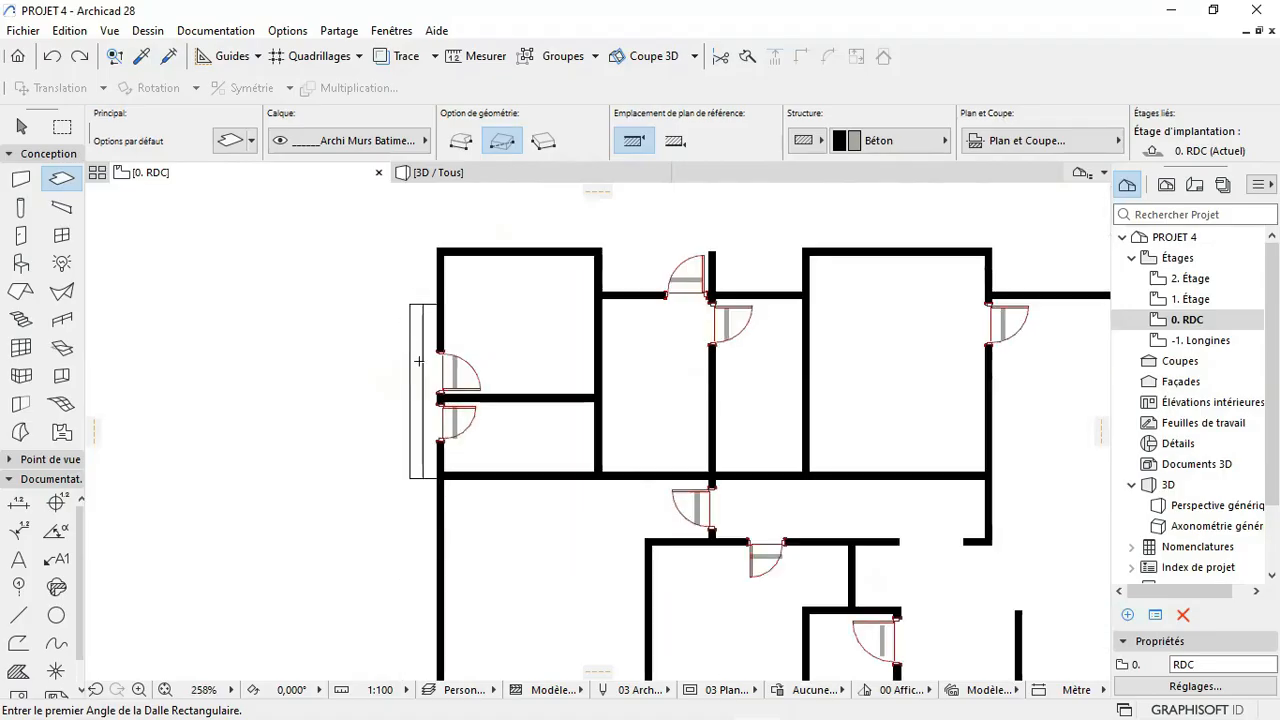
click(422, 551)
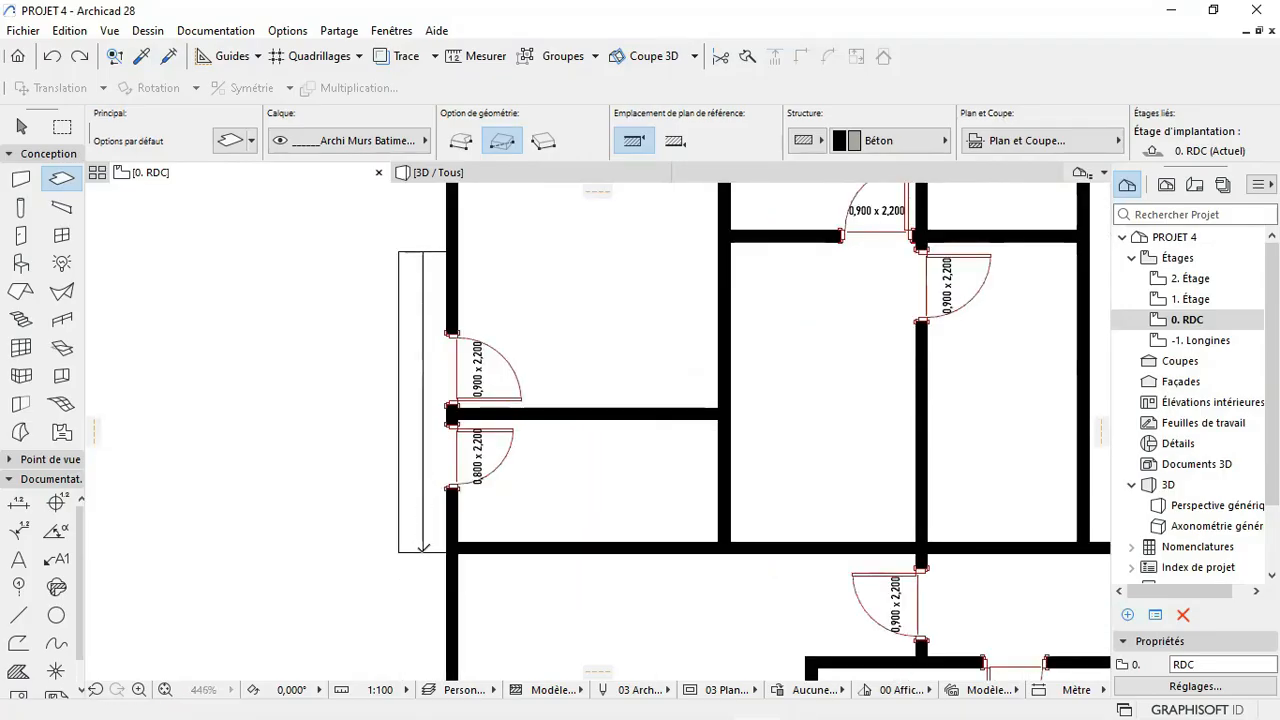
click(461, 247)
Step: Add a rectangle to the main floor slab so it reaches the wall's outer face across both exterior door openings
shift+click(523, 309)
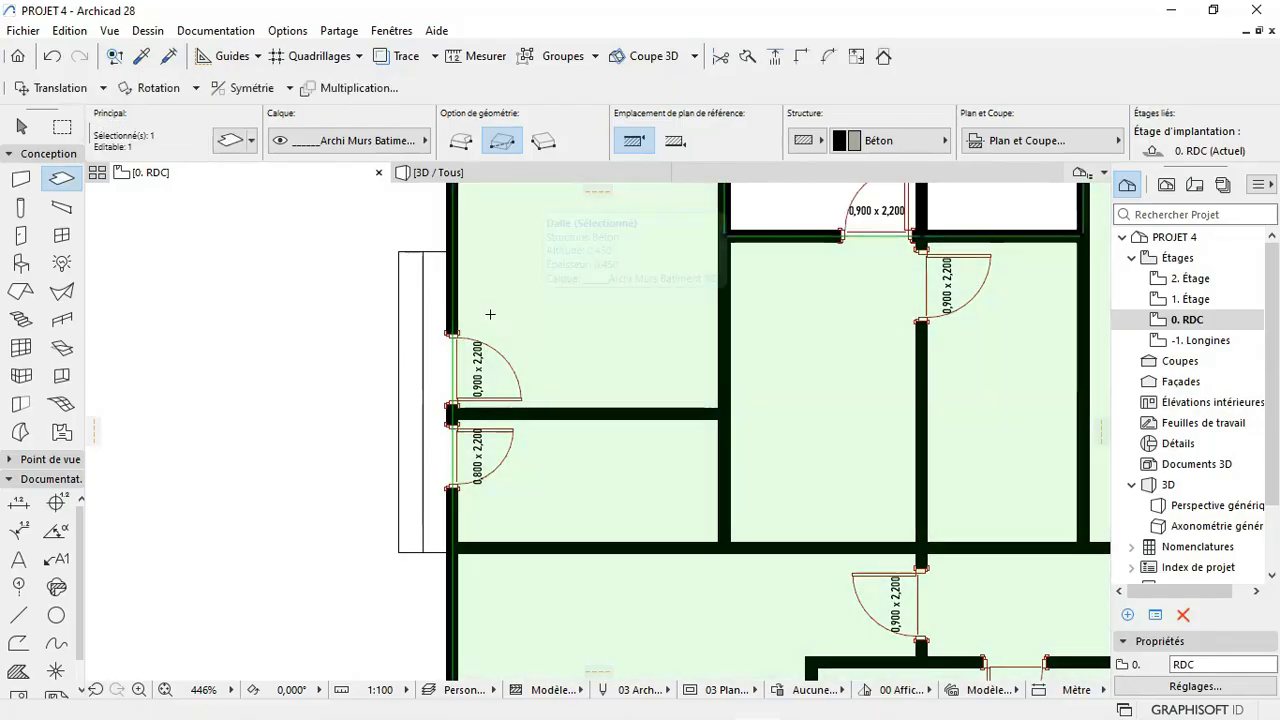
click(451, 351)
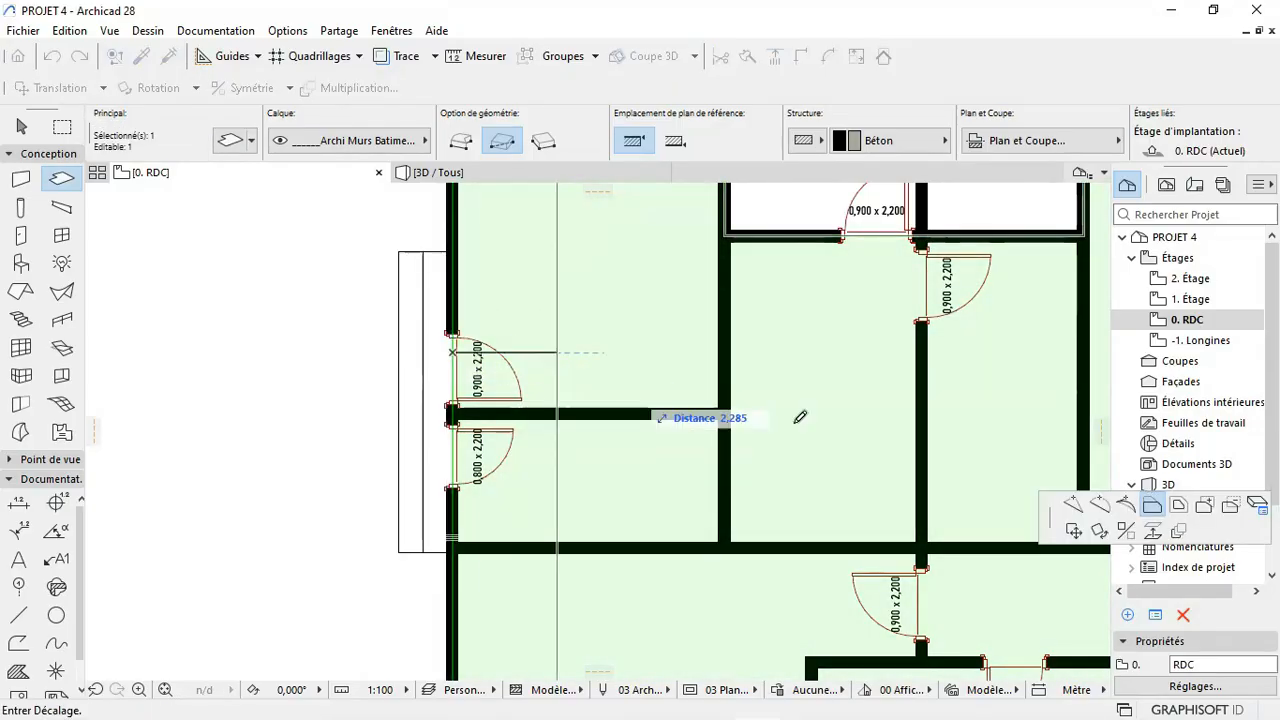
click(1207, 508)
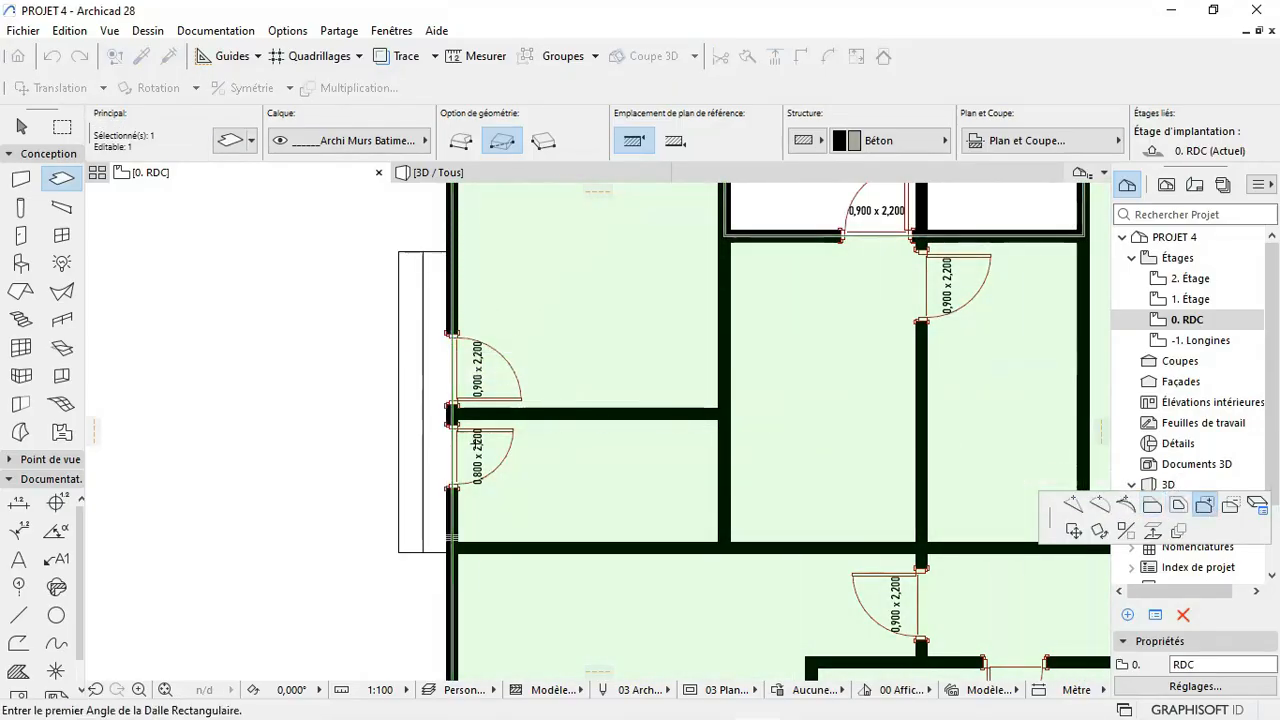
scroll(465, 464, up, 3)
click(431, 503)
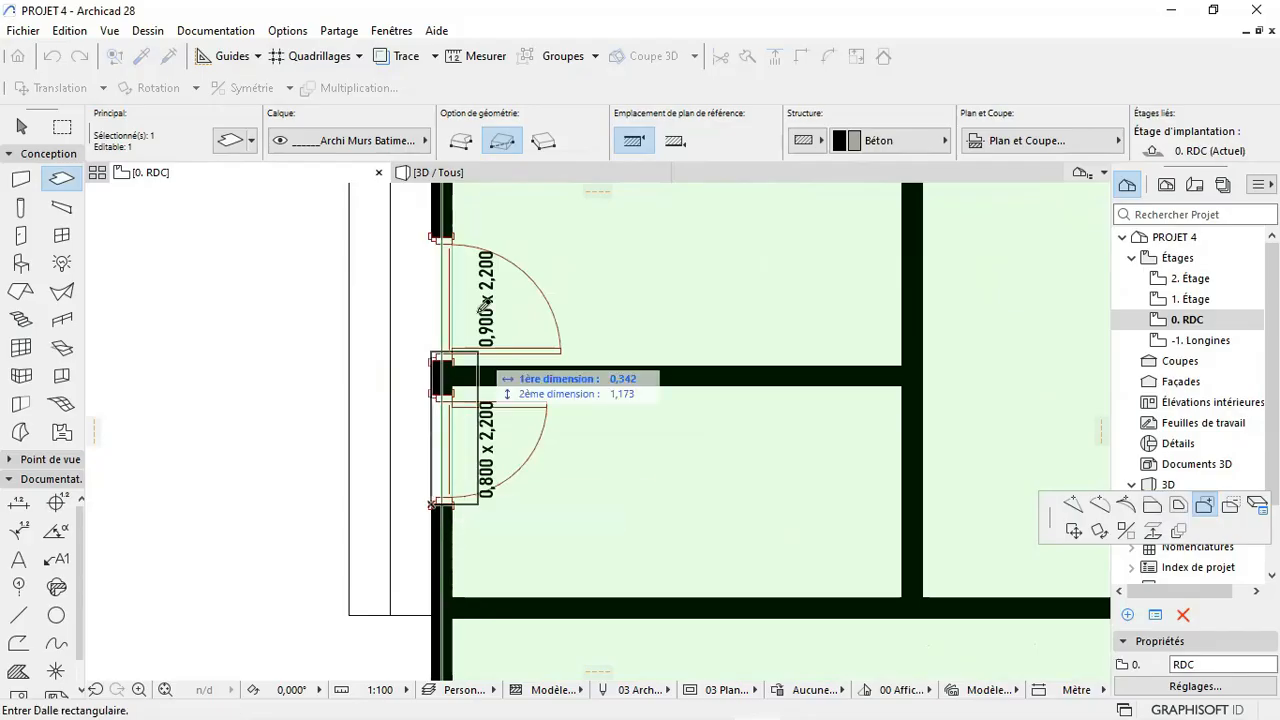
click(446, 236)
key(Escape)
Step: Pick up the lower front step slab's settings and draw a slab about 0.30 by 3.82 m between the outline's two outer lines
scroll(306, 397, down, 7)
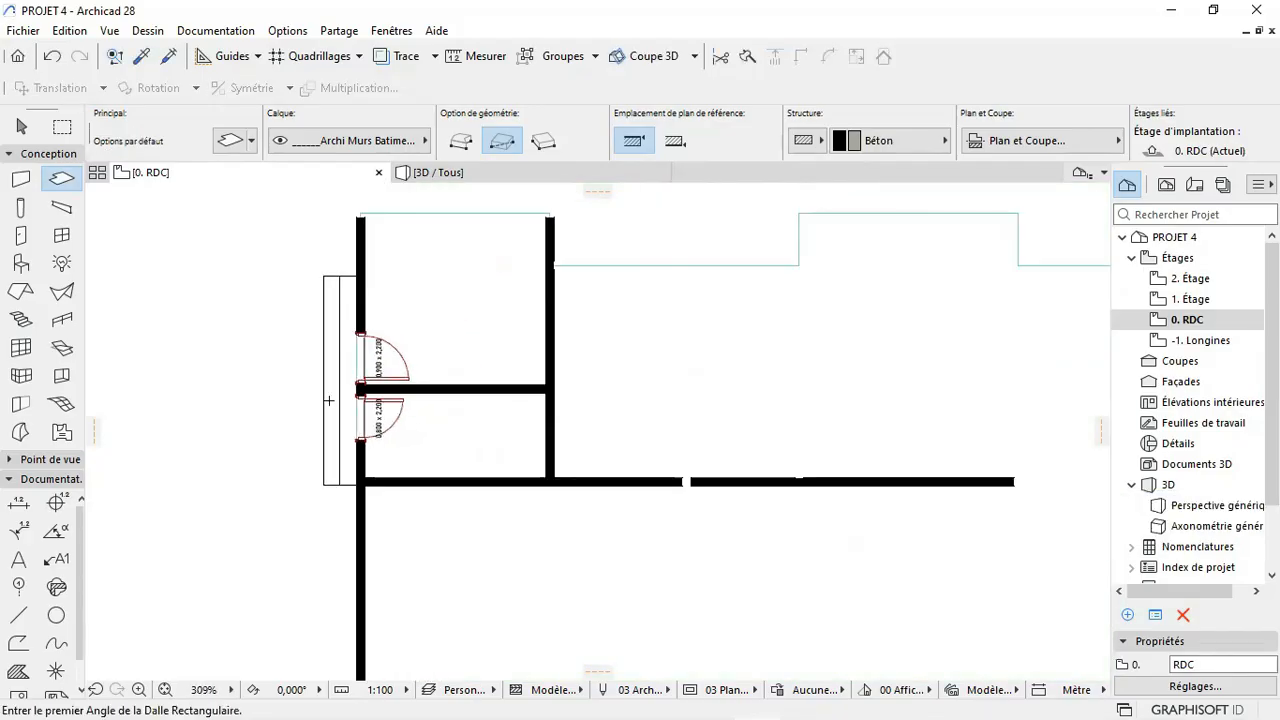
click(141, 56)
scroll(572, 445, down, 3)
scroll(645, 568, up, 9)
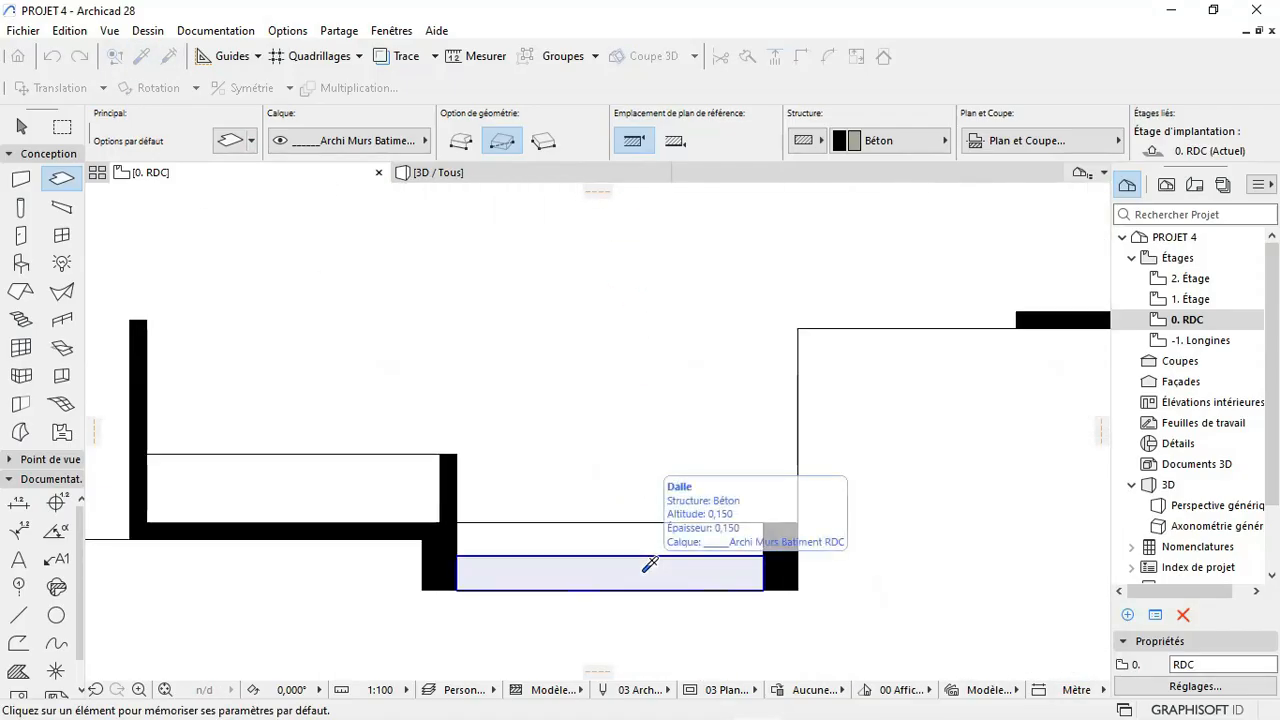
click(650, 565)
scroll(645, 563, down, 8)
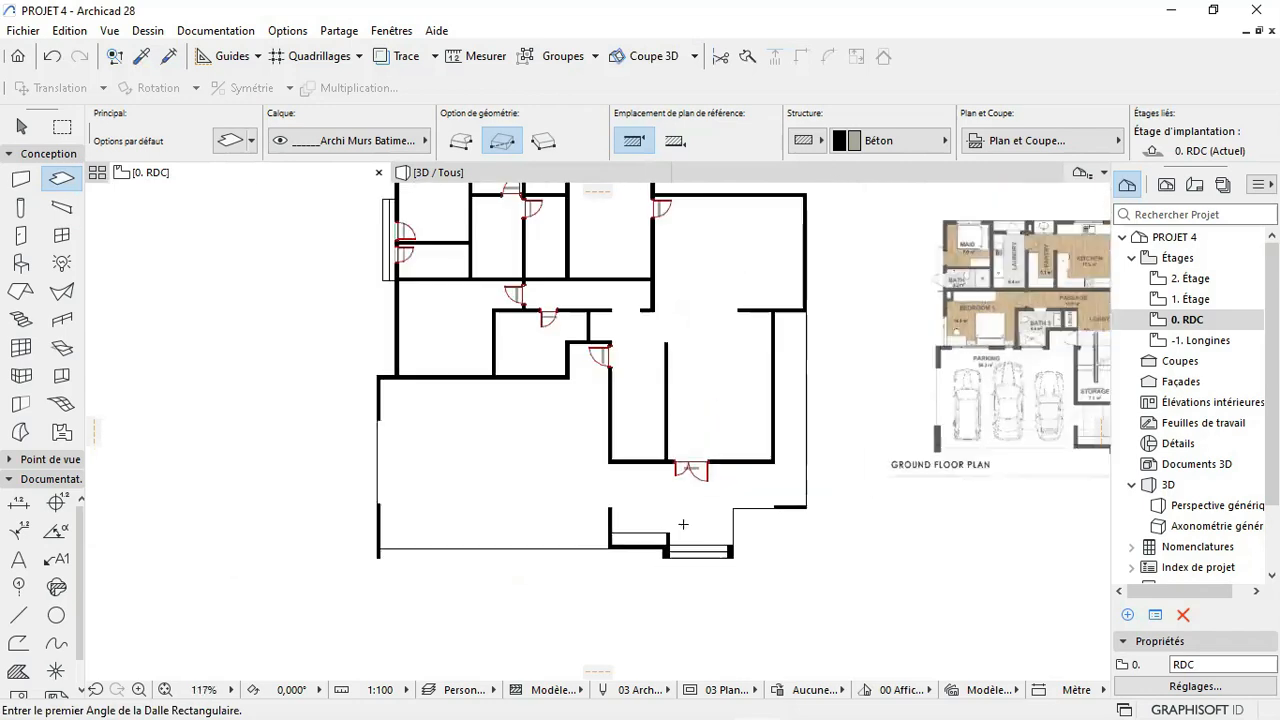
scroll(490, 300, up, 6)
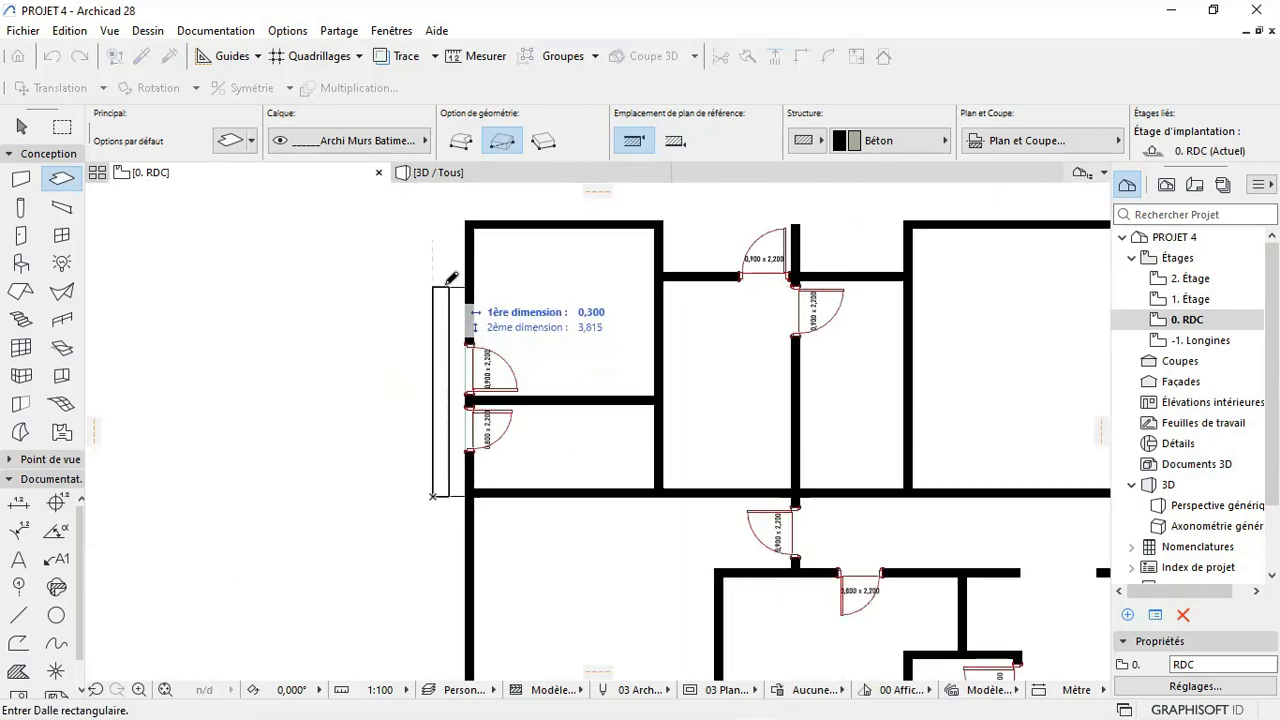
Step: Inspect the two steps below the maid's room and bath doors in the 3D view, and return to the RDC plan
scroll(358, 530, down, 3)
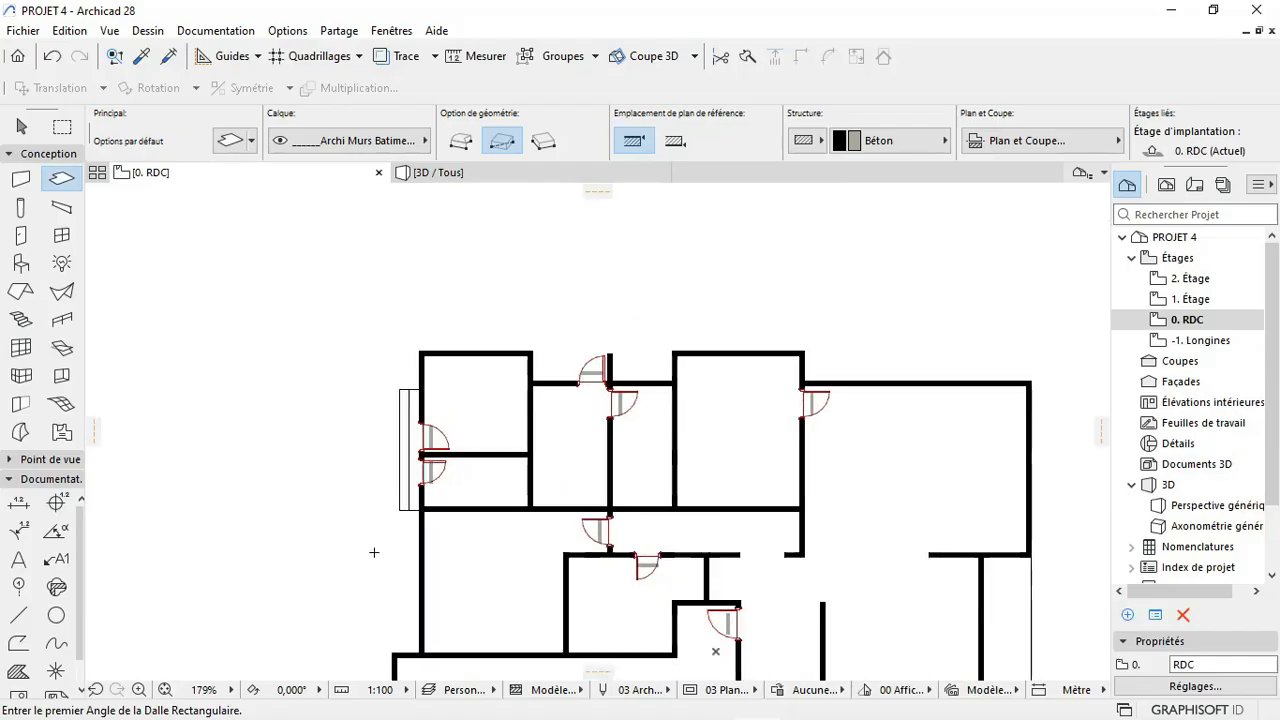
click(458, 178)
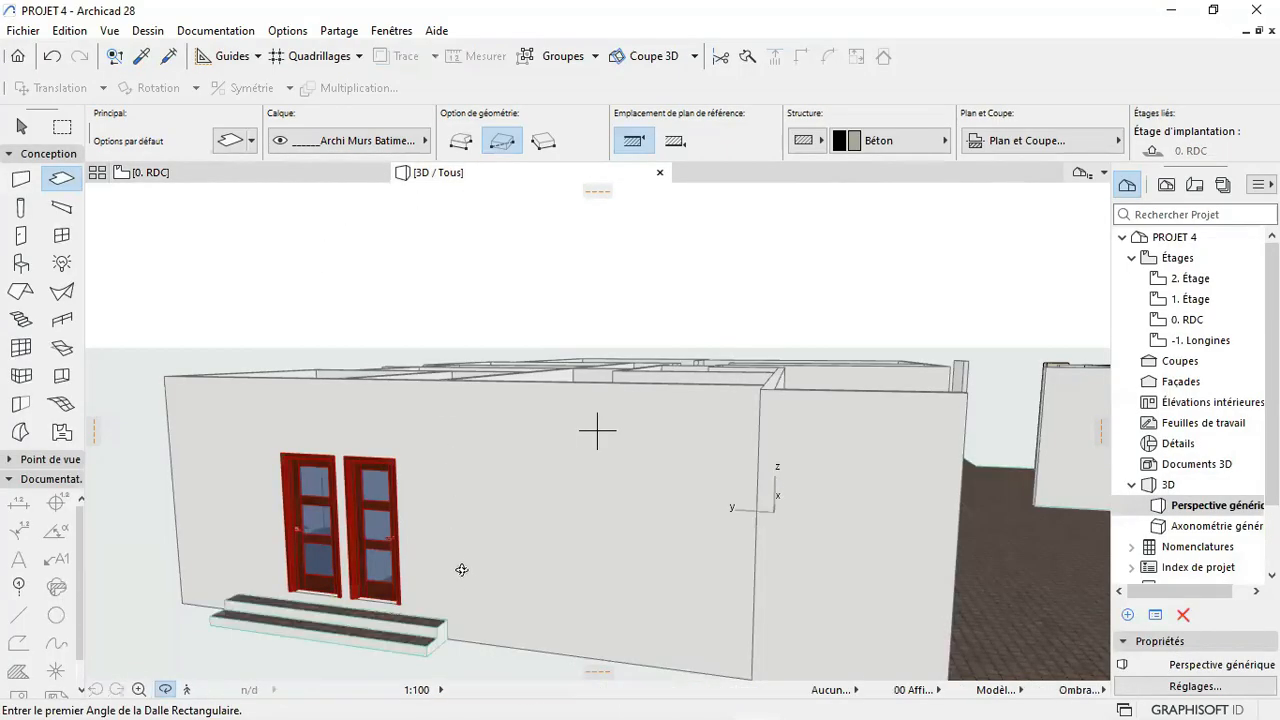
shift+middle_drag(362, 641, 597, 434)
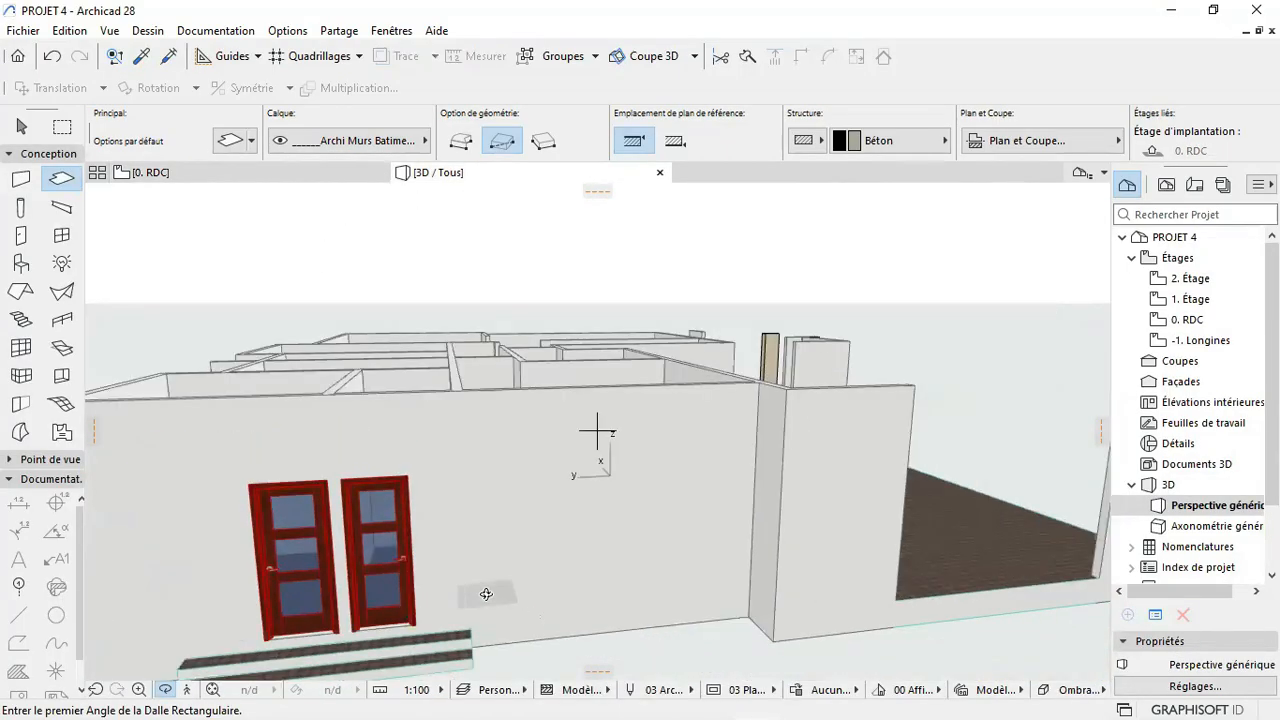
shift+middle_drag(439, 622, 361, 614)
scroll(448, 582, up, 1)
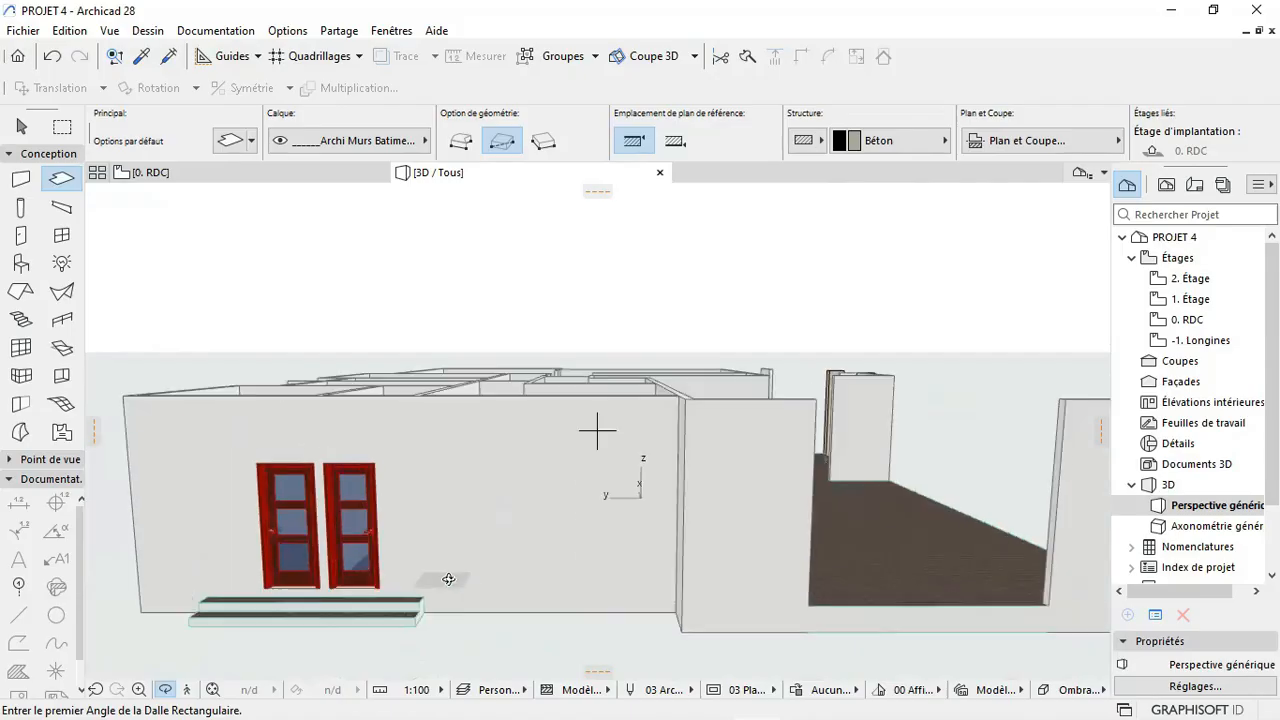
shift+middle_drag(448, 582, 300, 430)
click(296, 172)
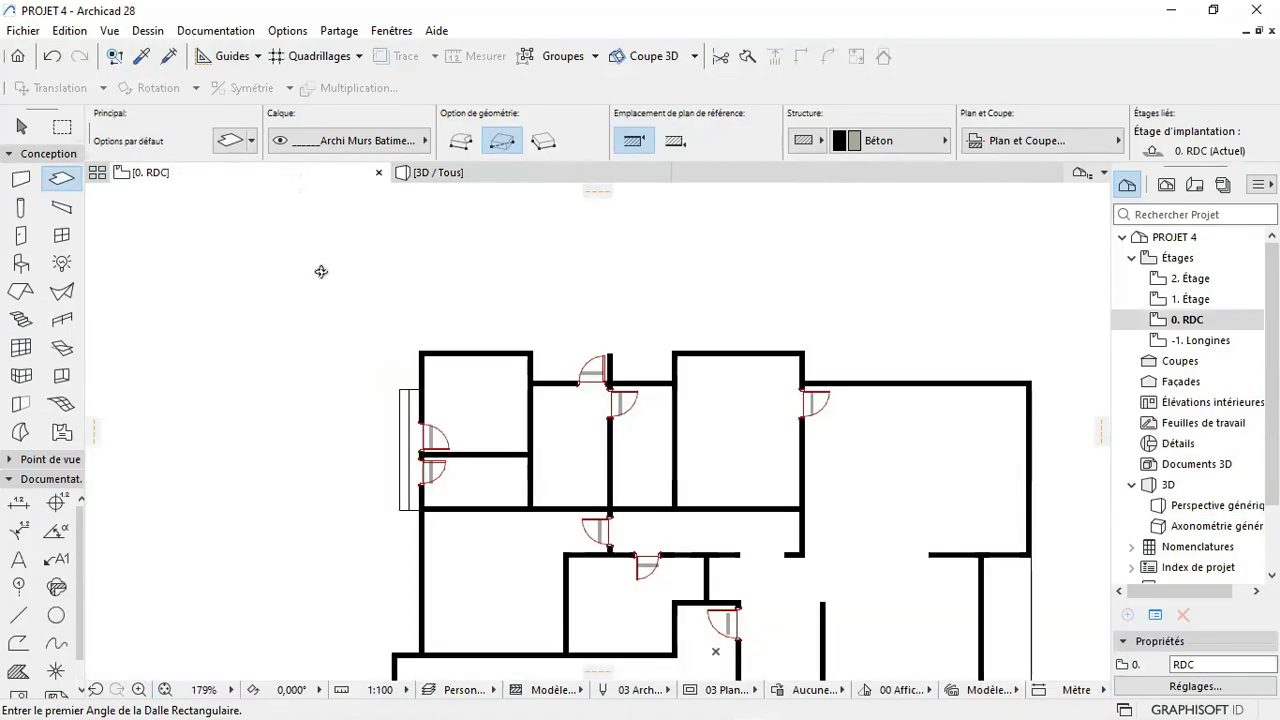
scroll(447, 441, up, 4)
scroll(385, 440, down, 3)
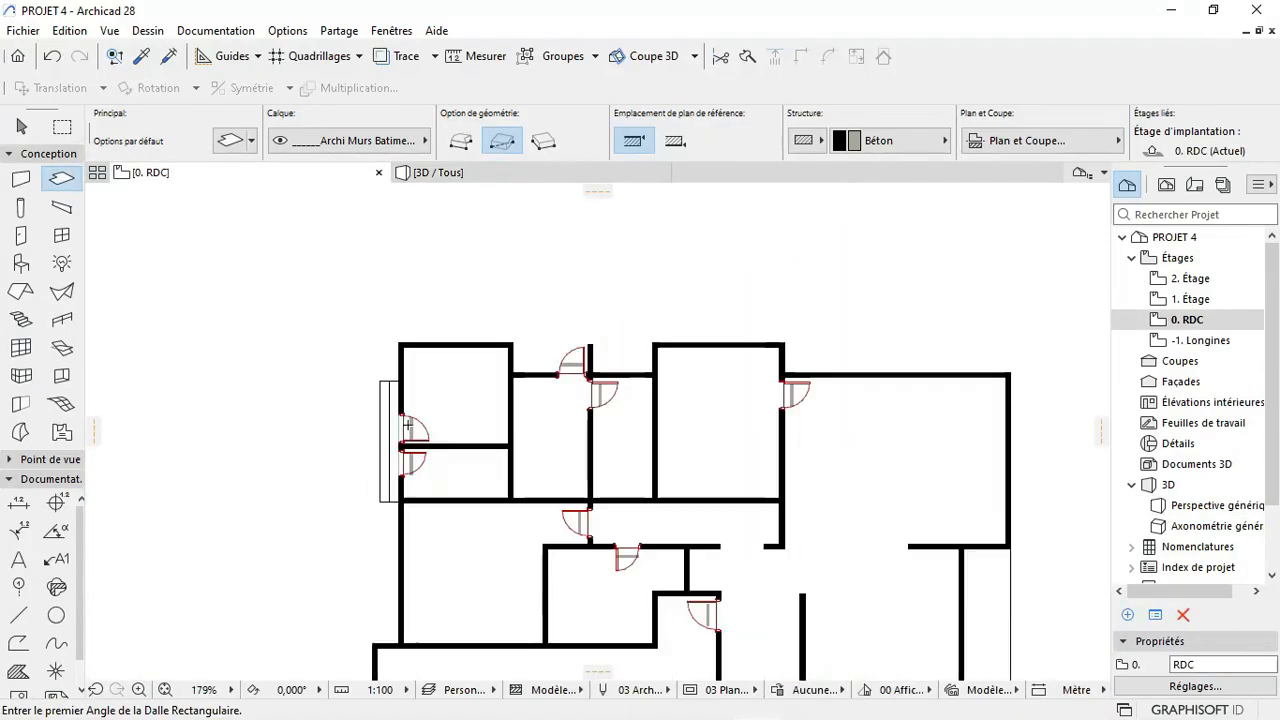
scroll(385, 440, down, 4)
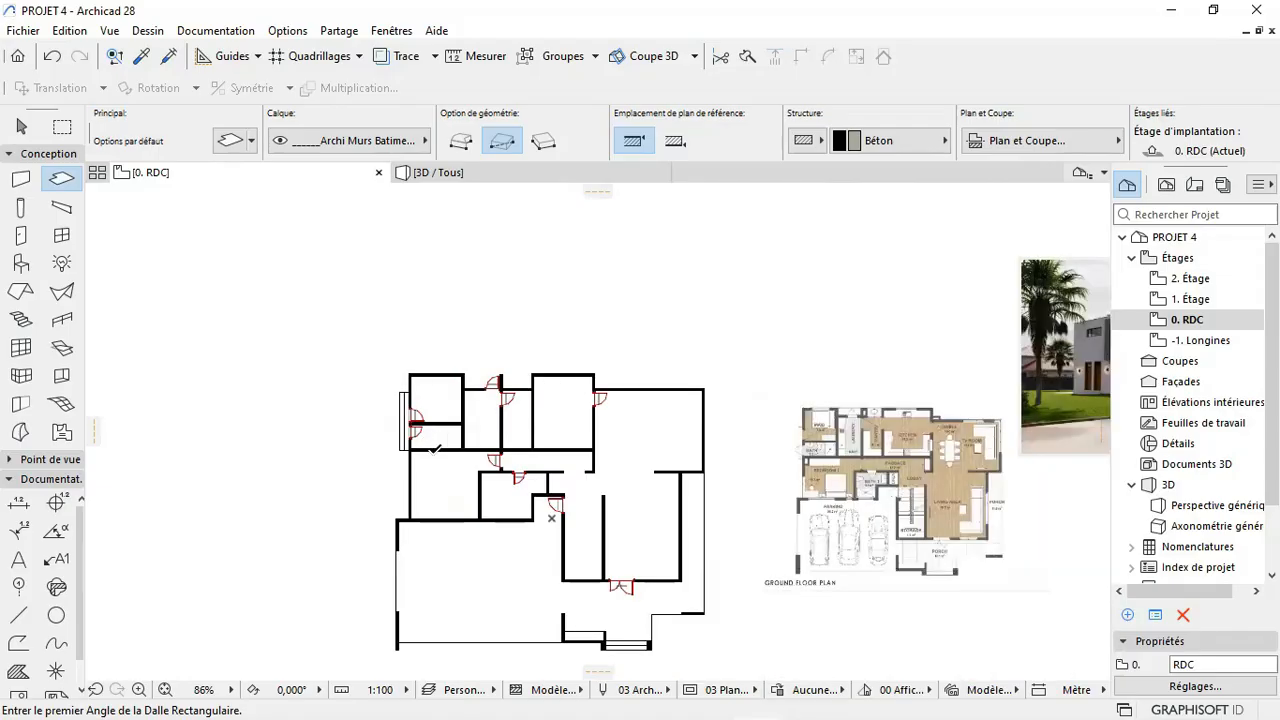
Step: Inspect the house from the opposite side in the 3D view, and return to the RDC plan
click(452, 174)
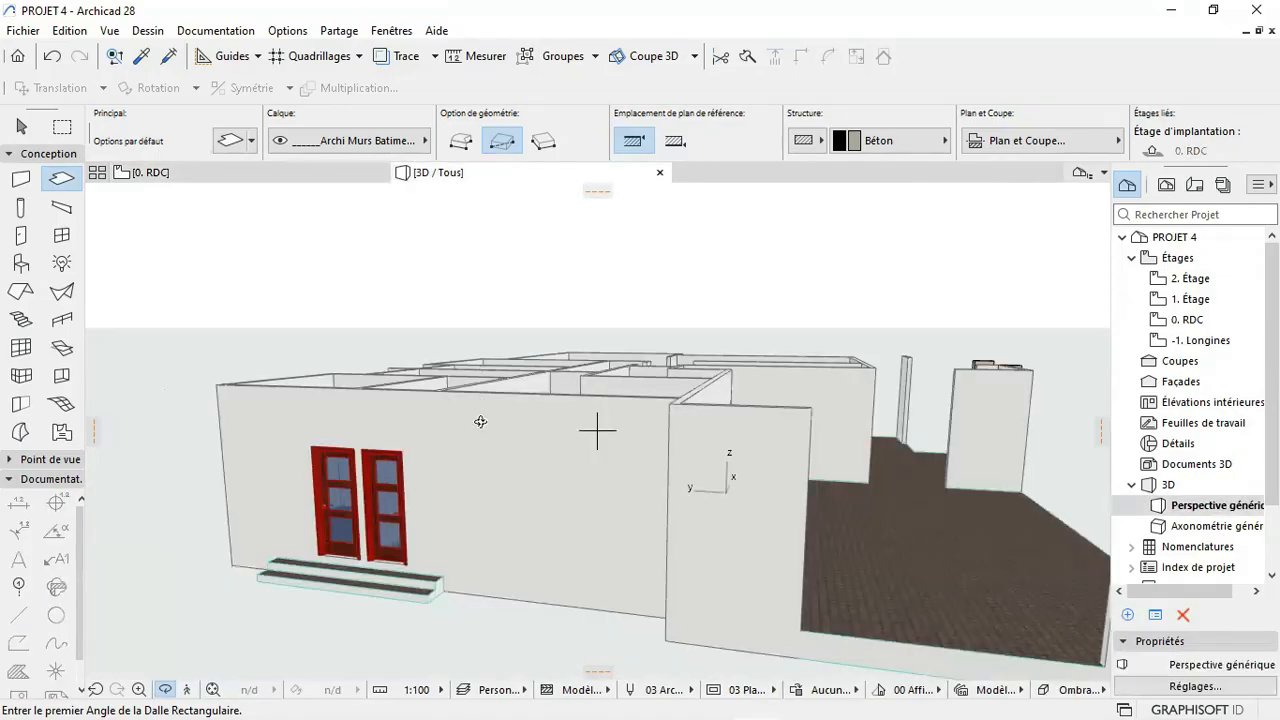
drag(480, 421, 600, 547)
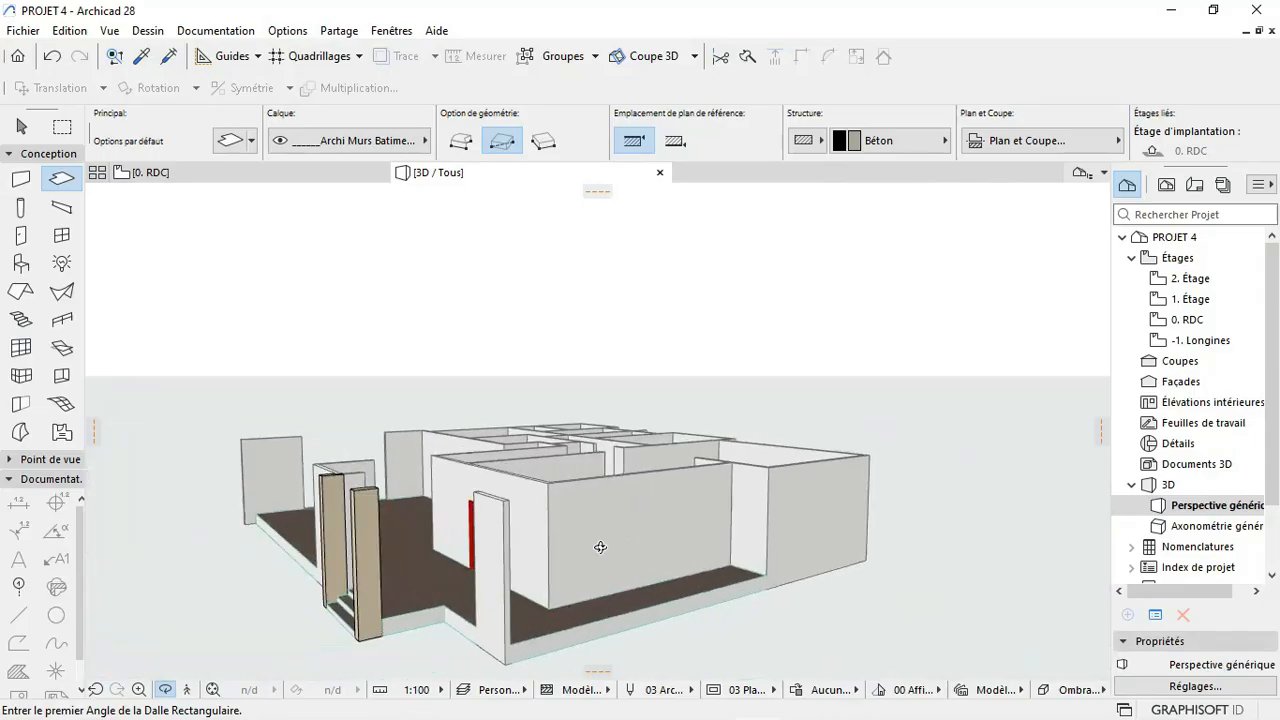
click(255, 174)
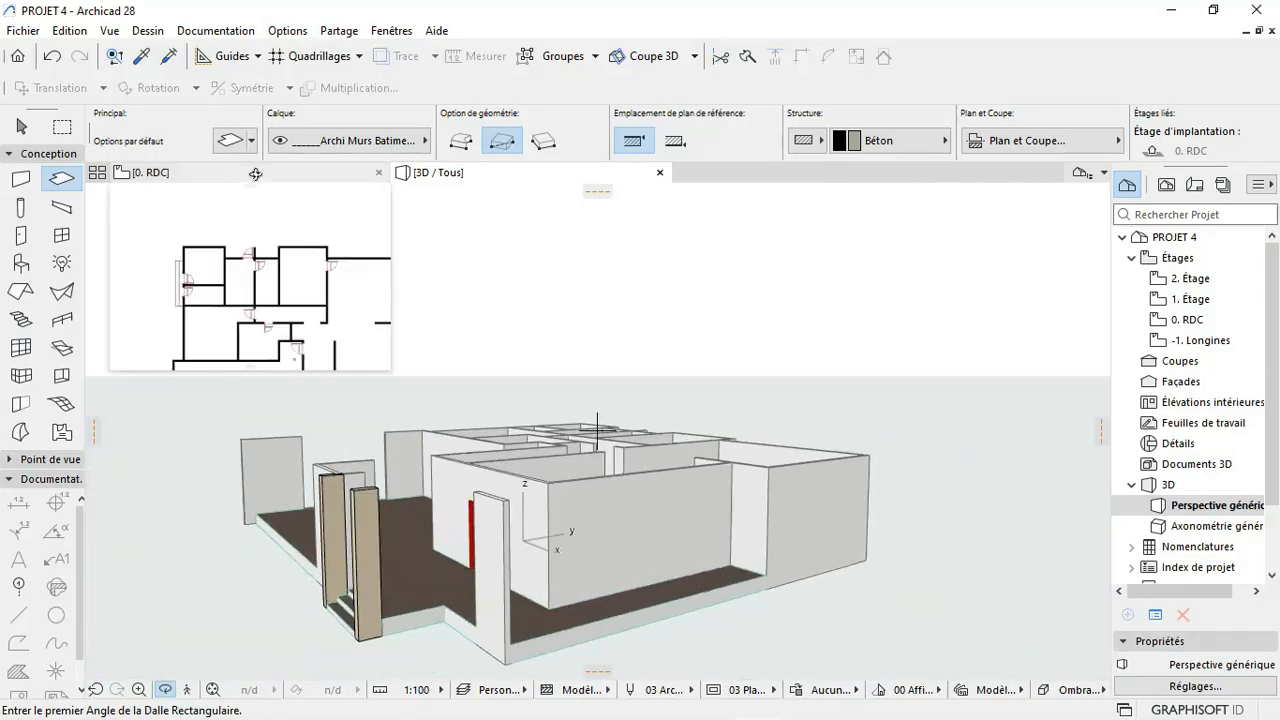
scroll(343, 291, down, 3)
scroll(443, 371, up, 2)
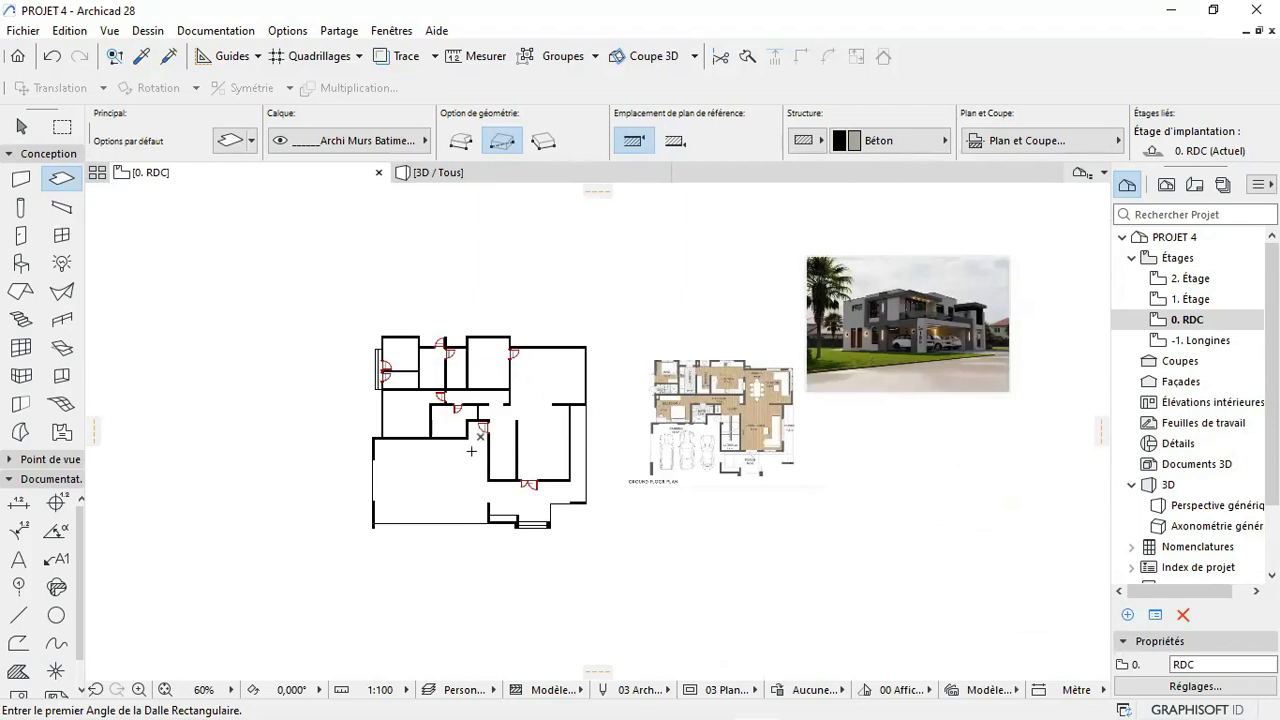
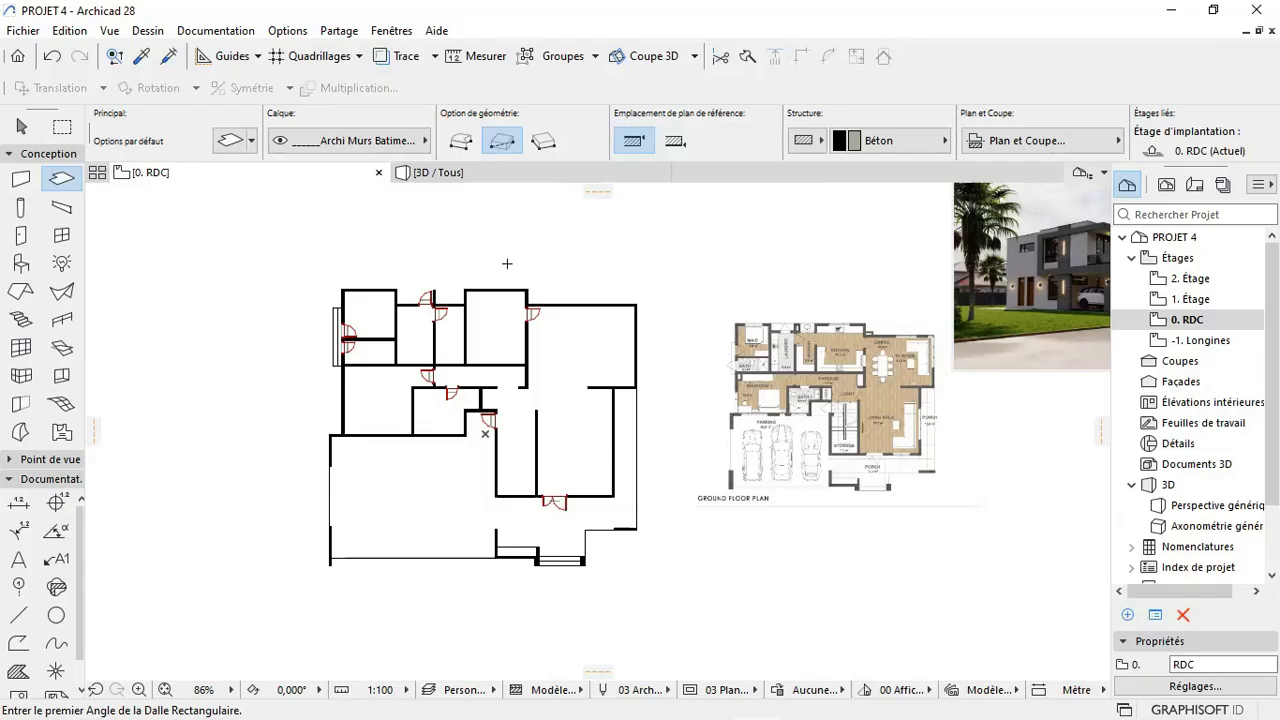
Step: Open the default window settings and choose the basic window Fenêtre châssis double
click(62, 237)
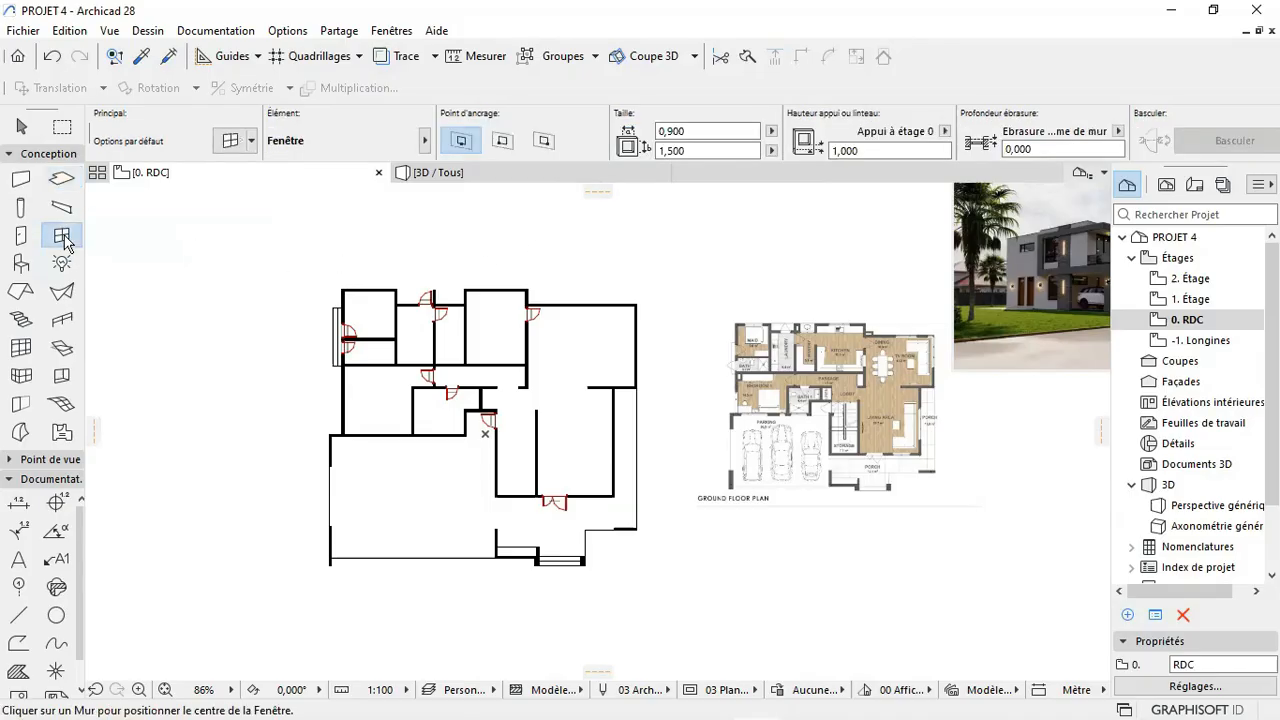
double_click(64, 240)
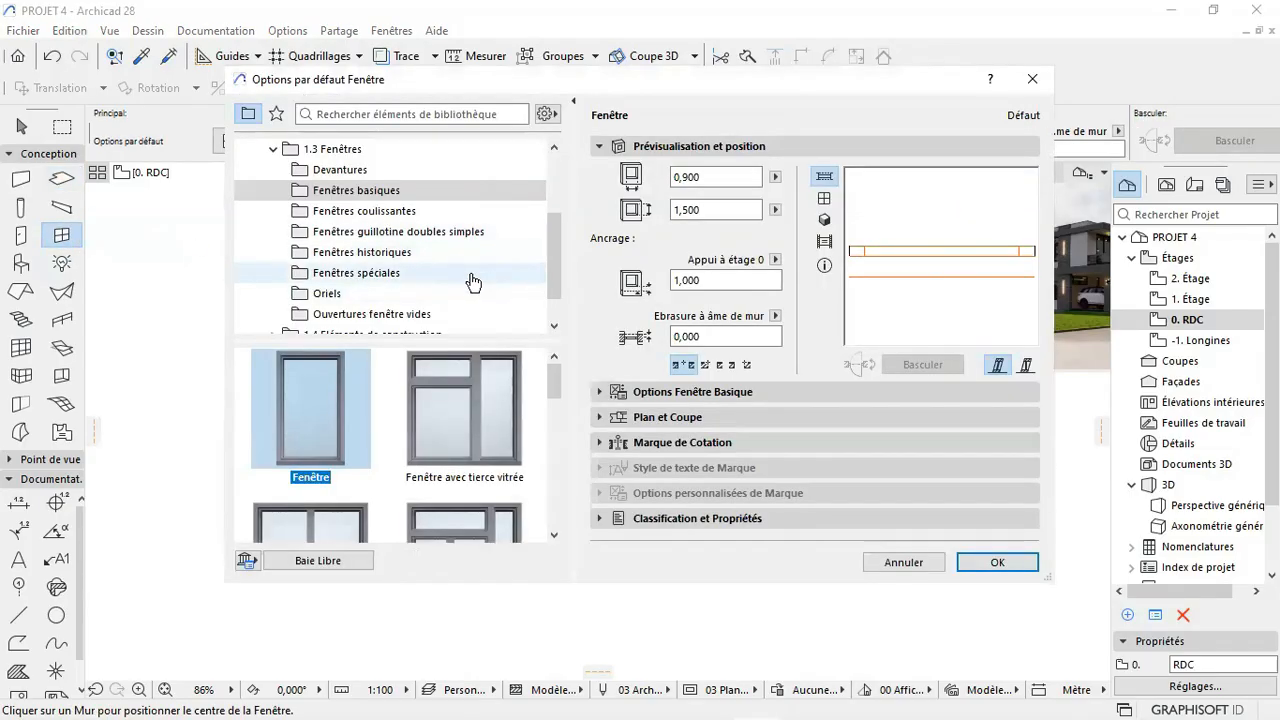
scroll(305, 420, down, 3)
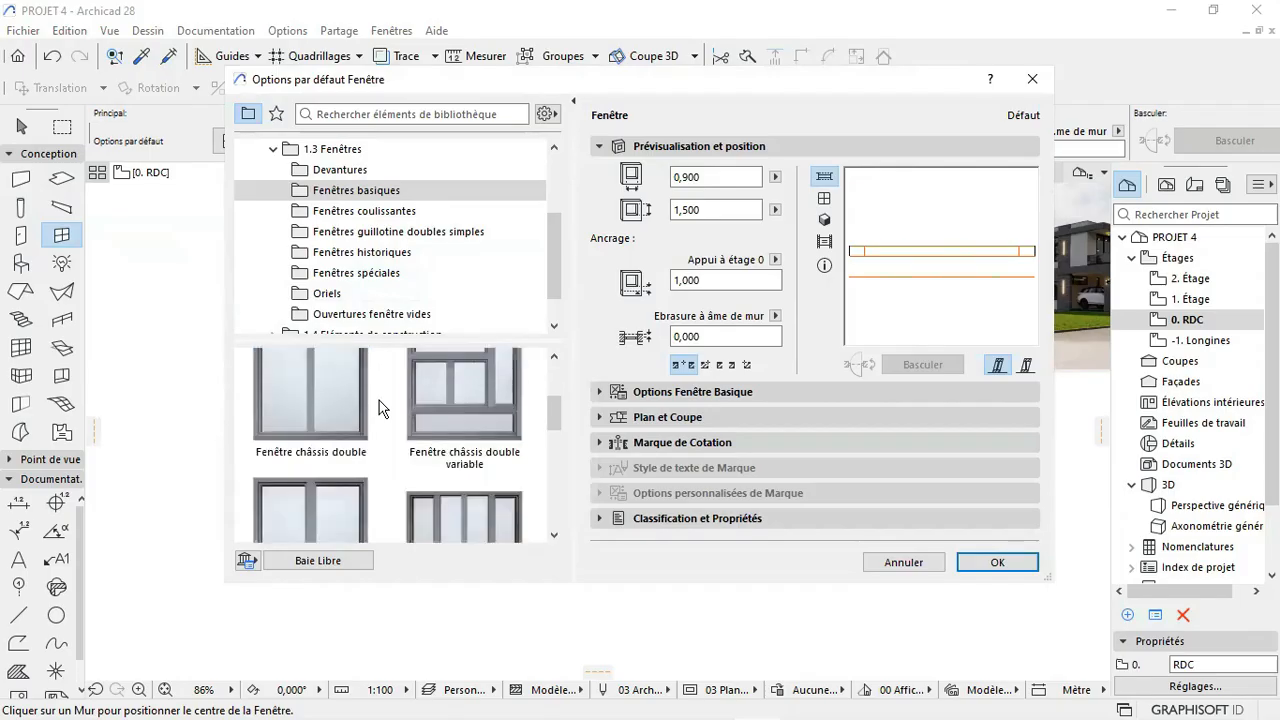
click(341, 401)
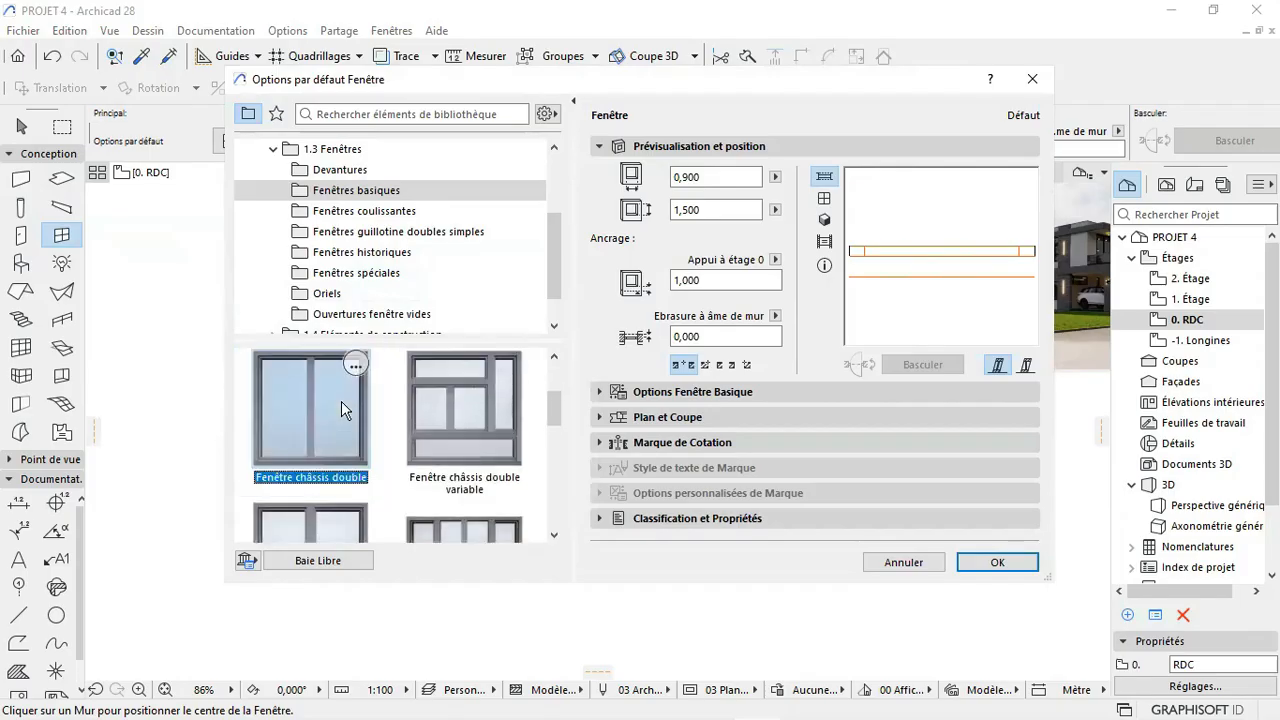
Step: Set the default window to 1.5 m wide and 1.3 m high, with a sill value of 1.3 m
click(718, 176)
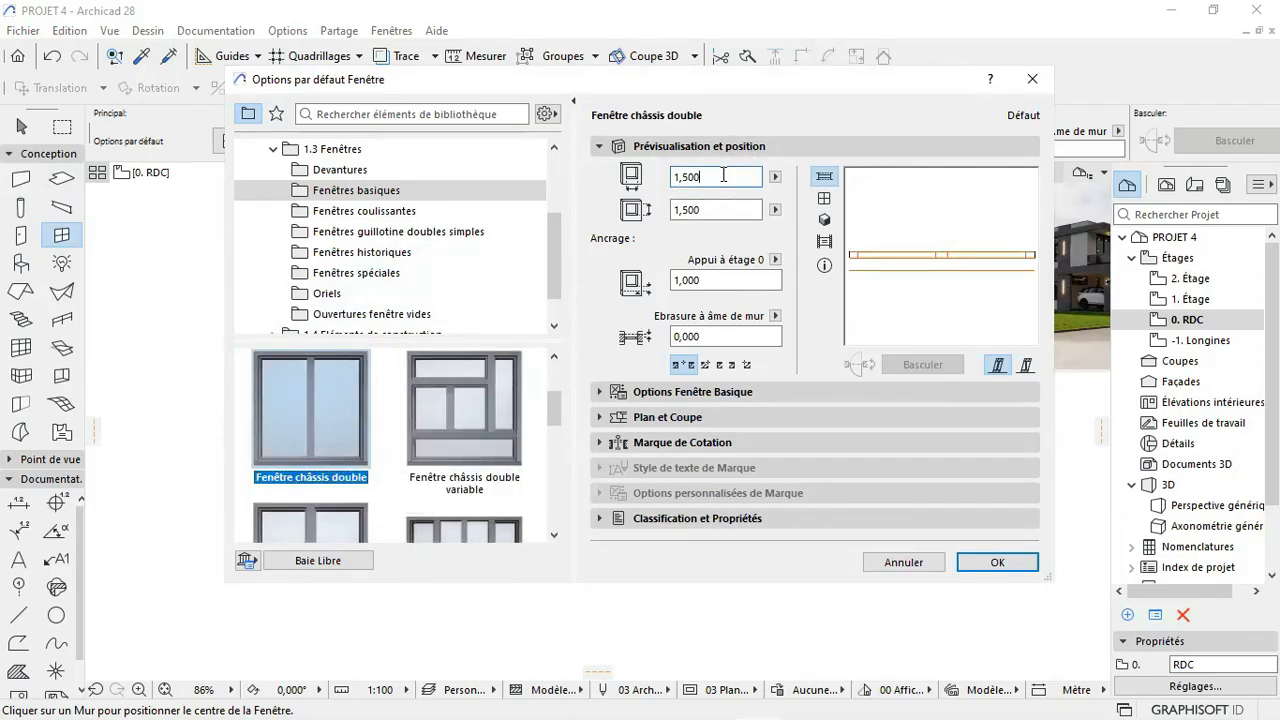
key(Tab)
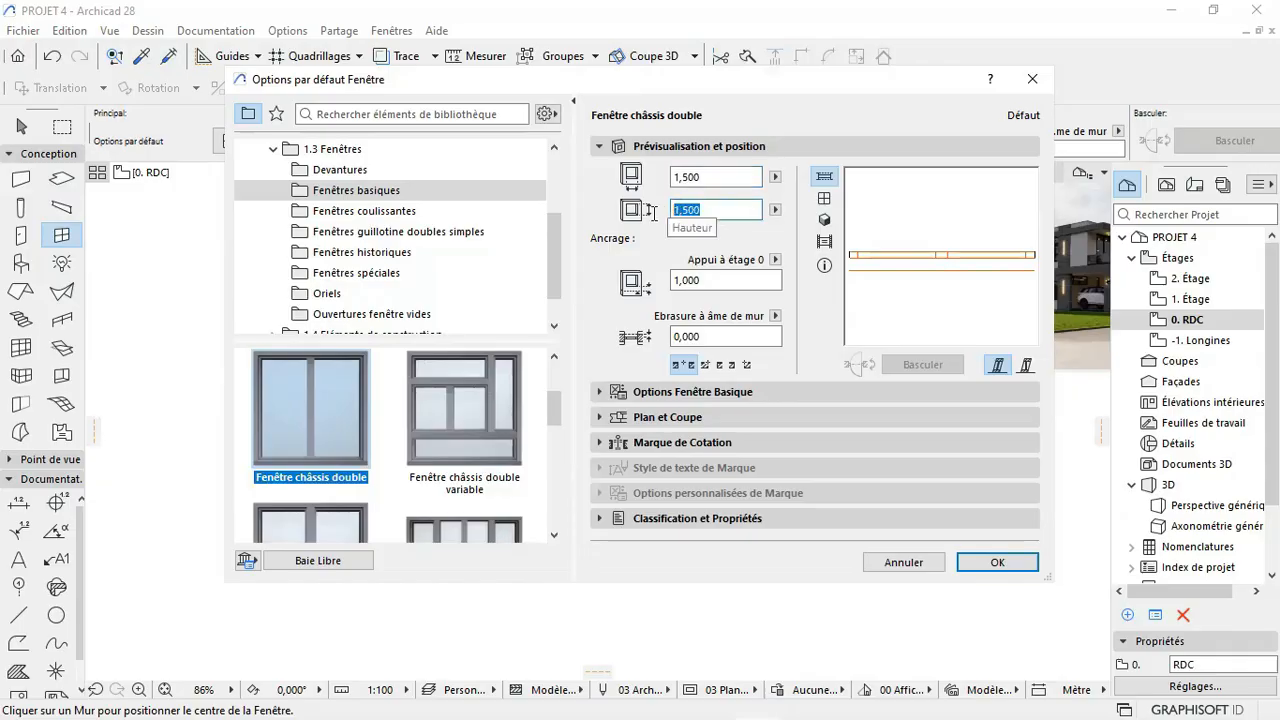
text(1)
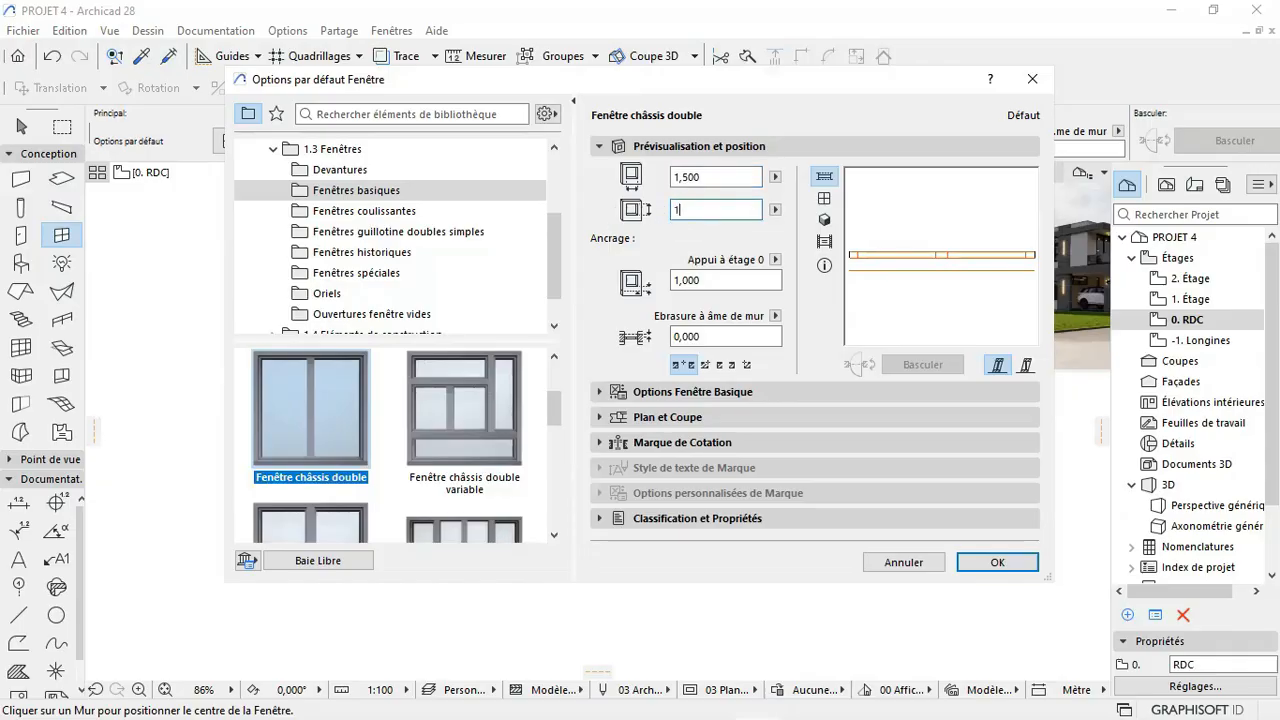
text(,300)
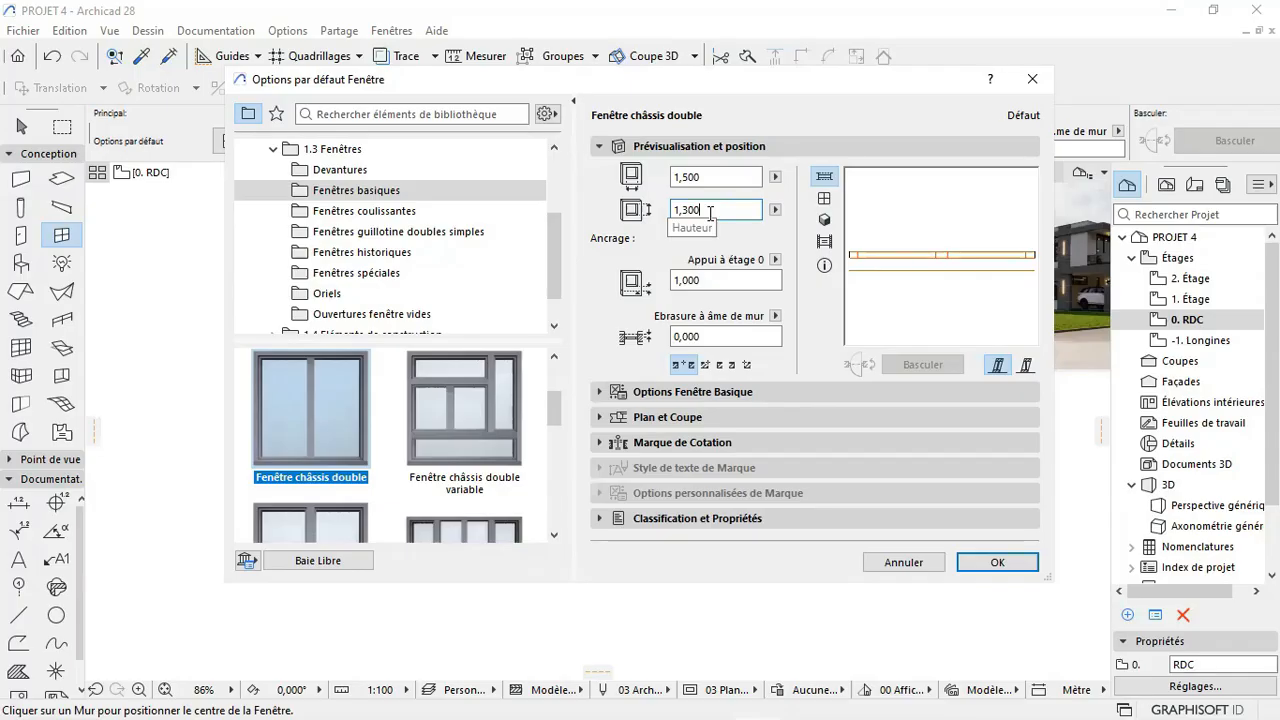
key(Tab)
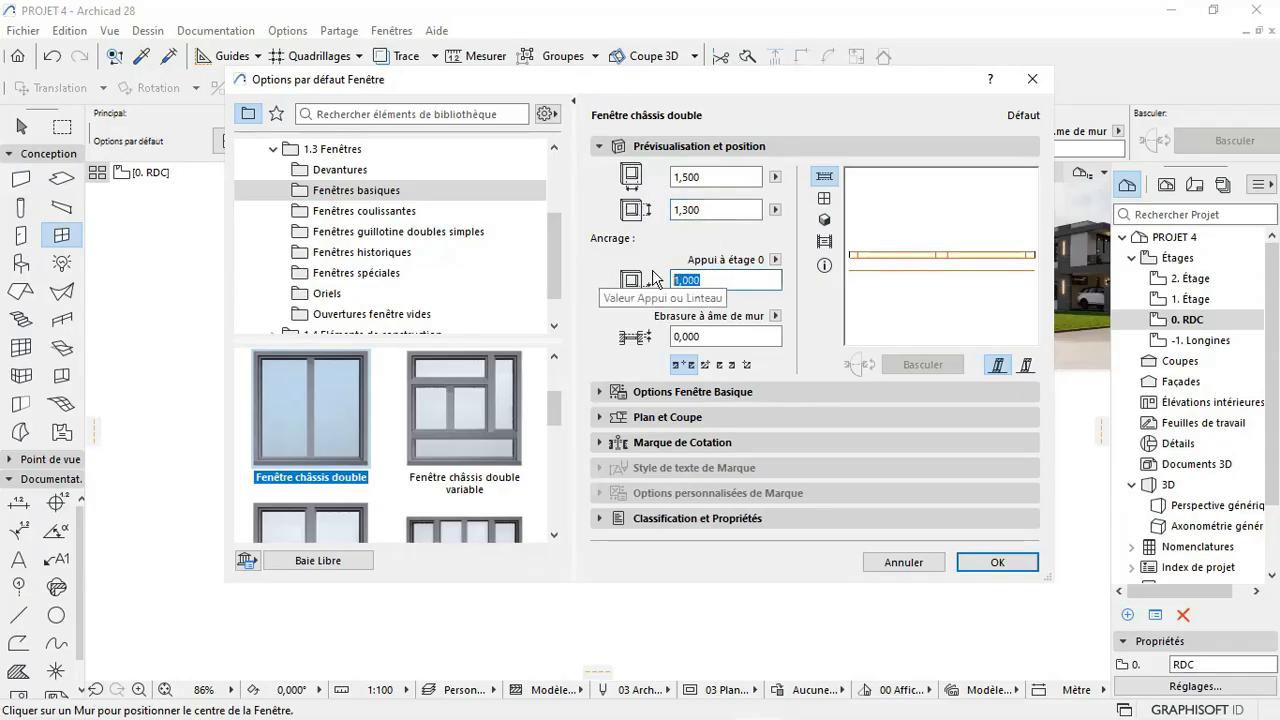
text(1,3)
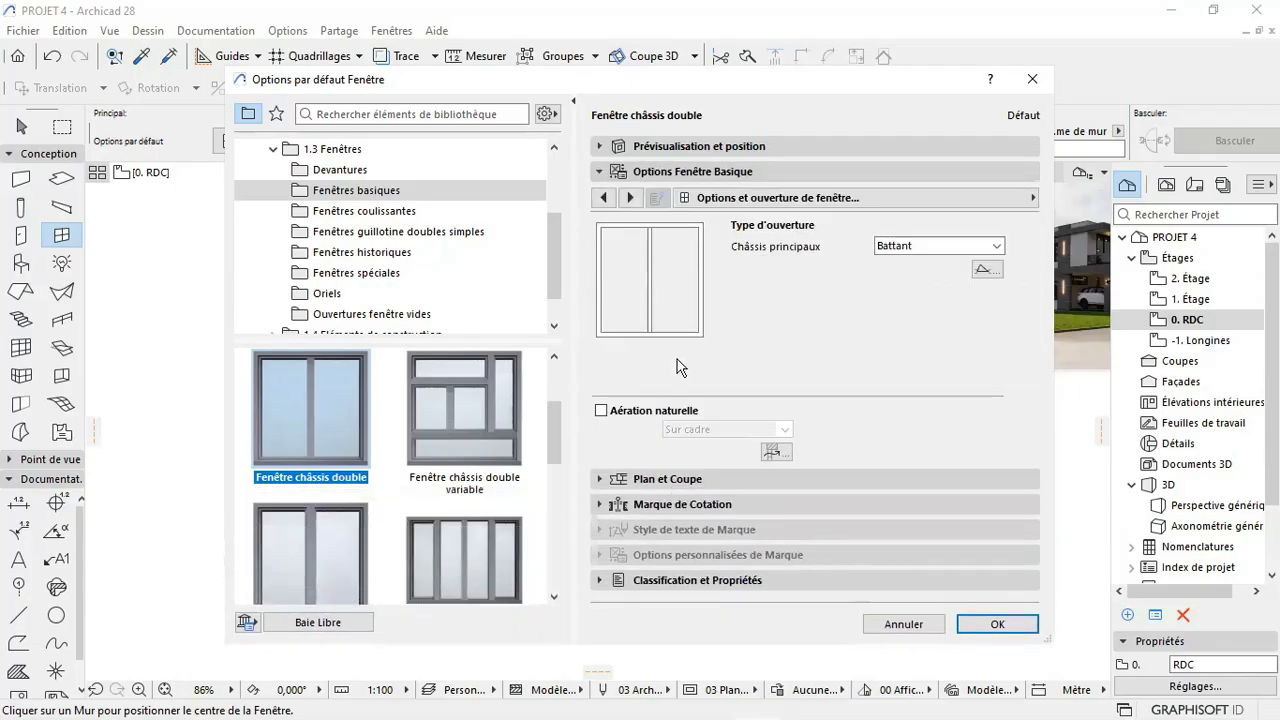
Step: Enable a uniform frame width for the double-sash window and check the sash grille choices without changing them
click(630, 198)
click(630, 198)
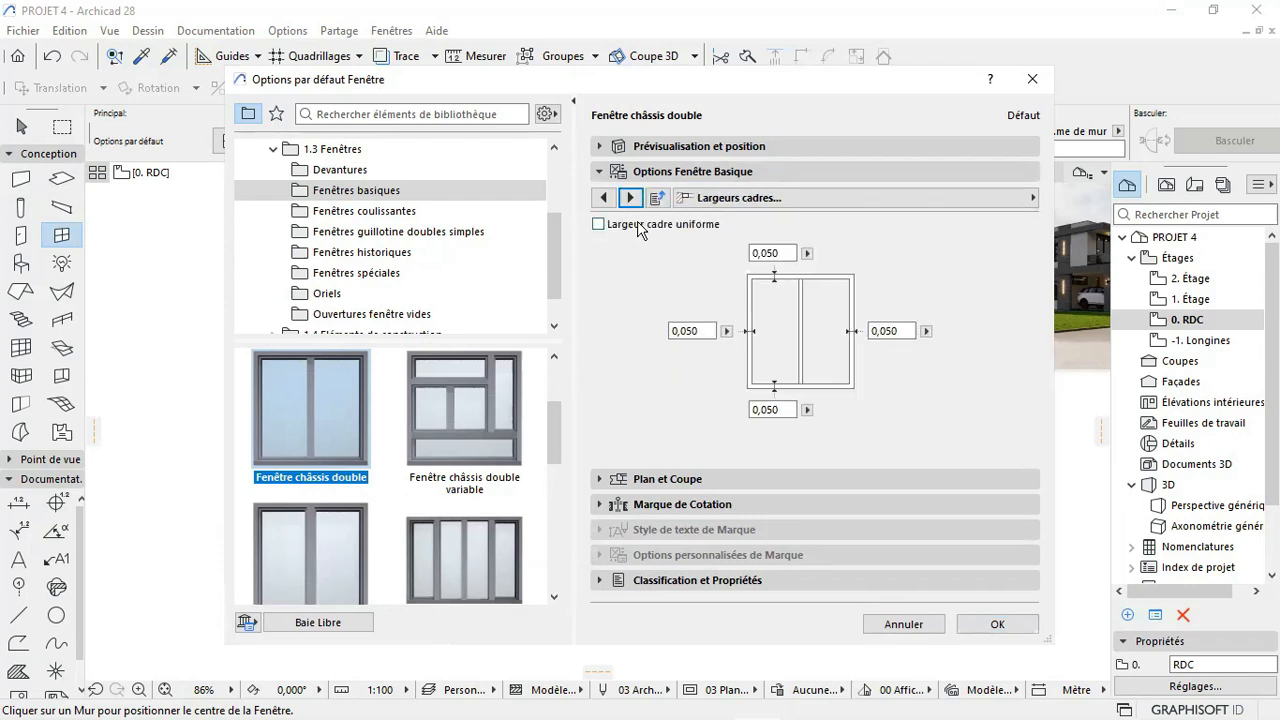
click(598, 224)
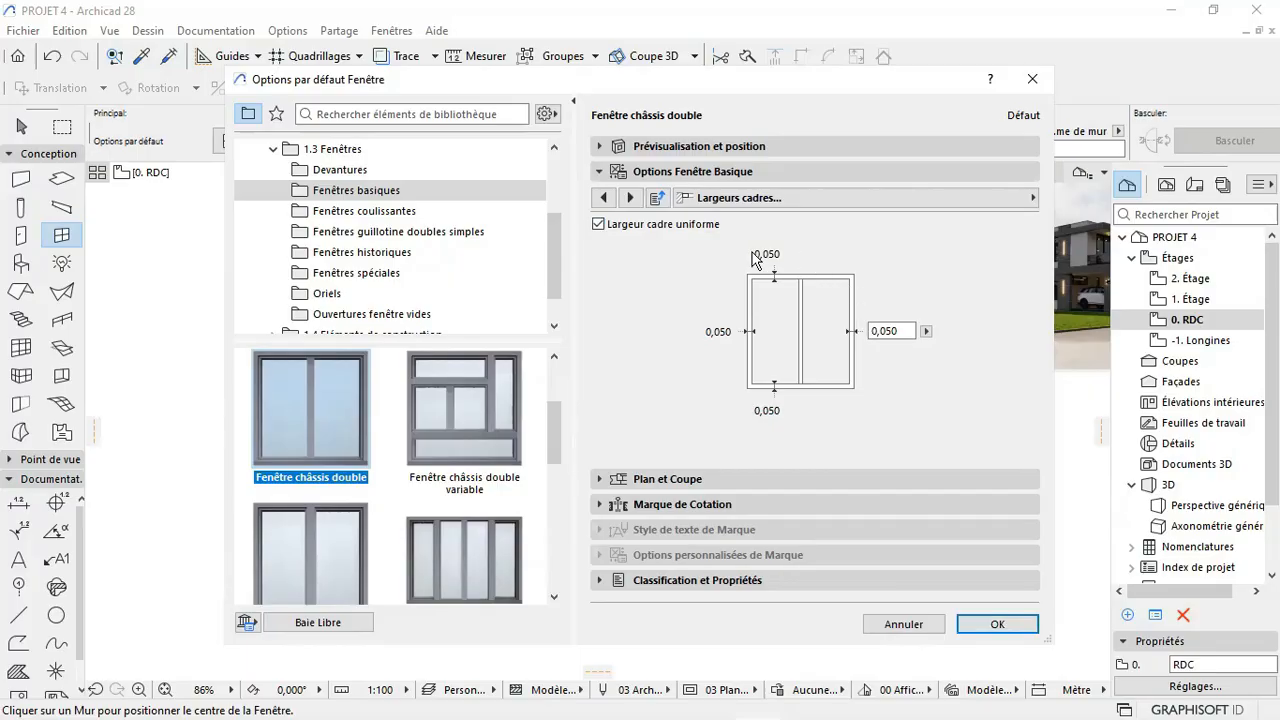
click(888, 329)
click(630, 198)
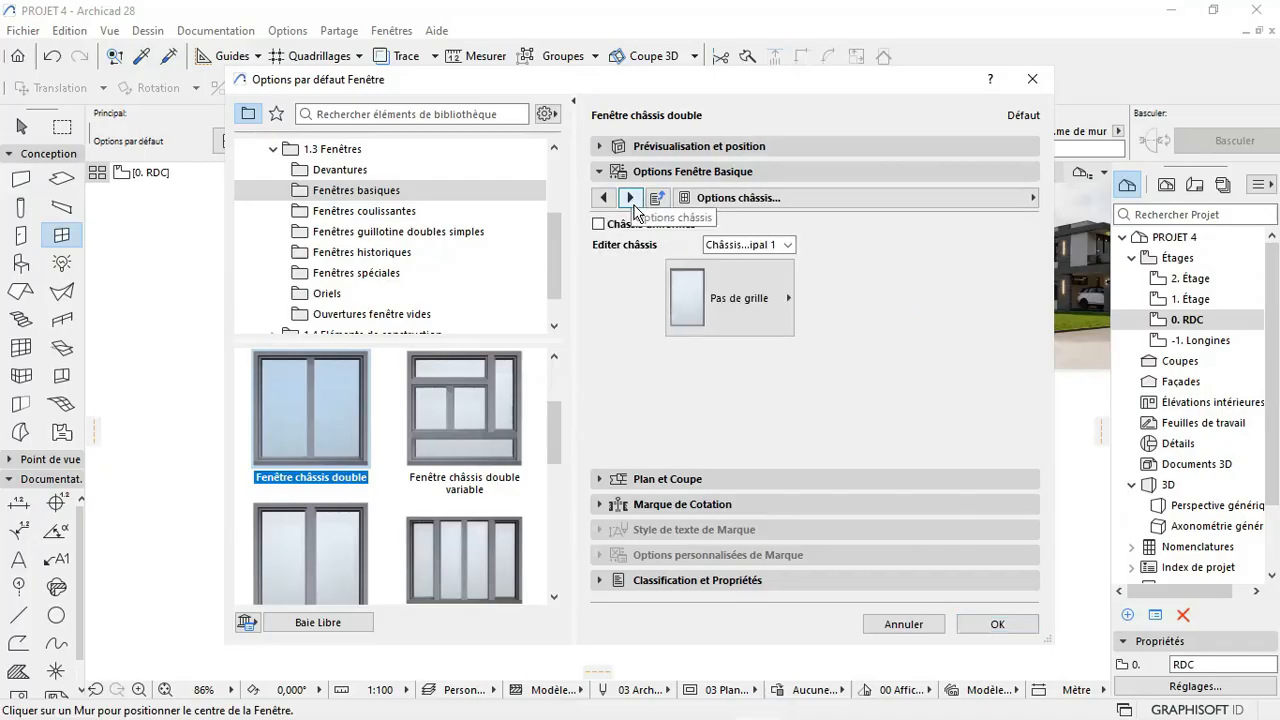
click(724, 287)
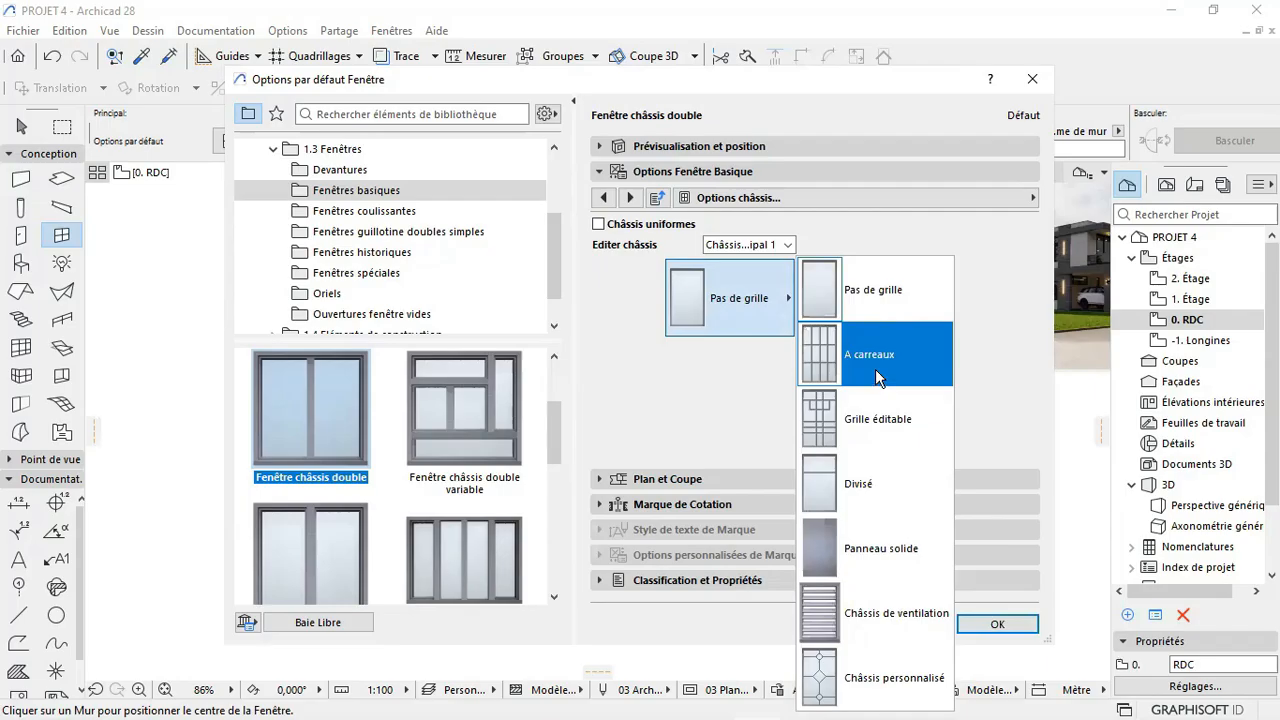
click(640, 262)
Step: Set the window's exterior frame surface to Métal - Fer and apply uniform surfaces to the whole frame and sashes
click(630, 198)
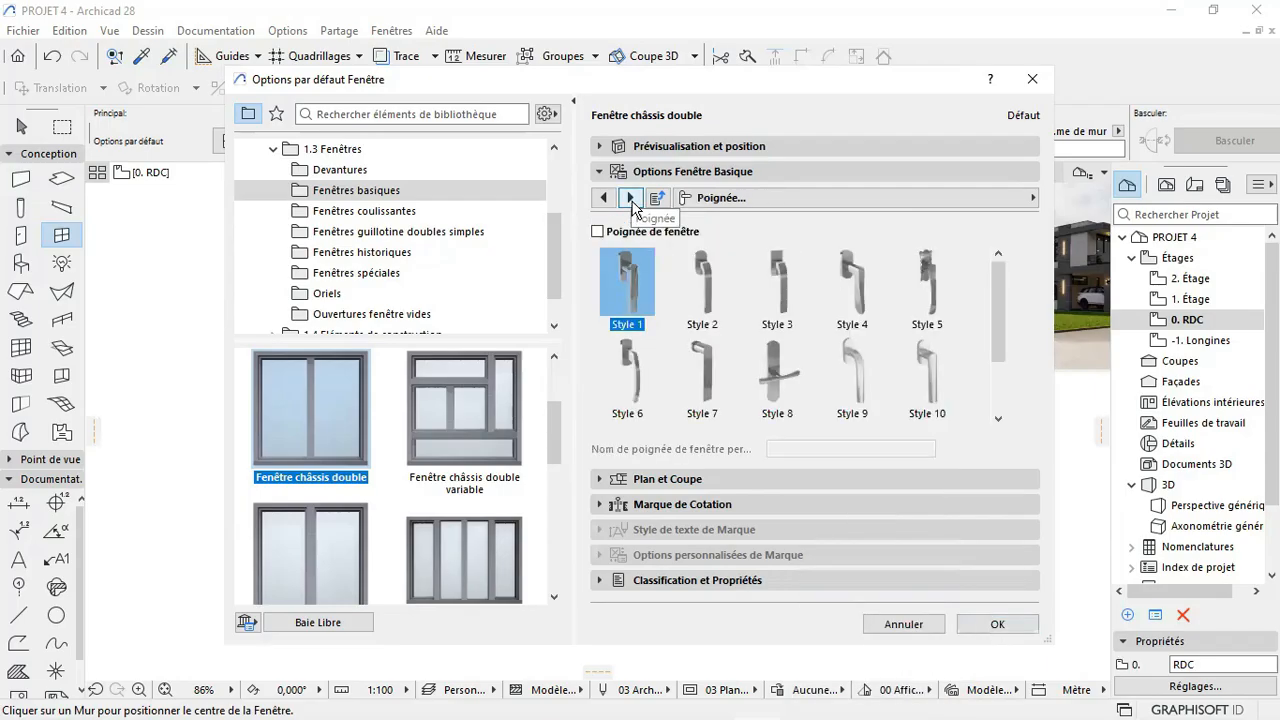
click(631, 198)
click(631, 198)
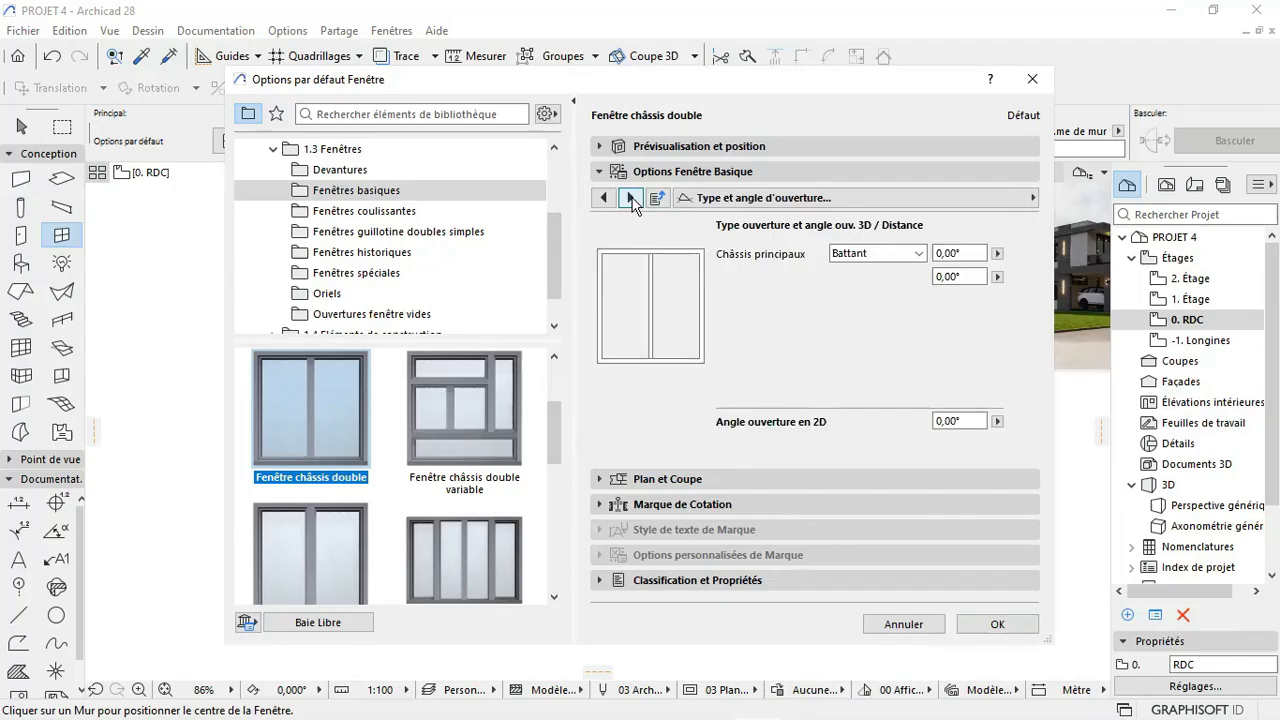
click(631, 198)
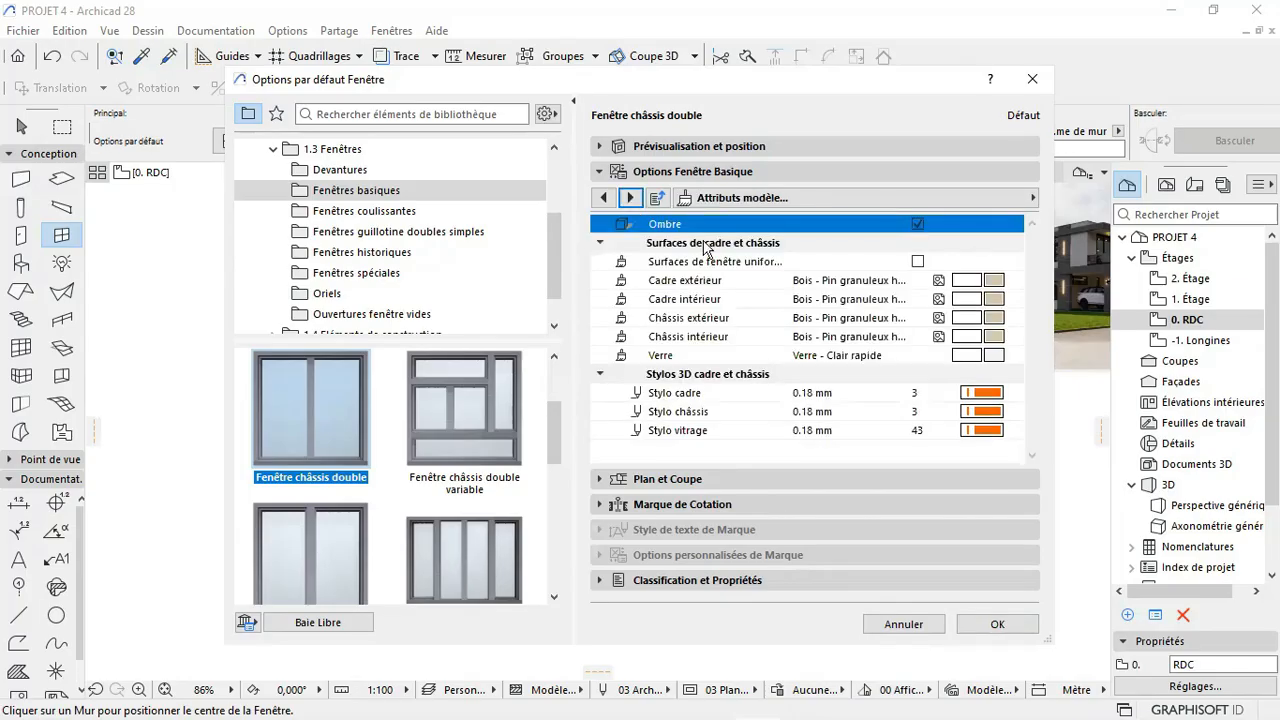
click(955, 282)
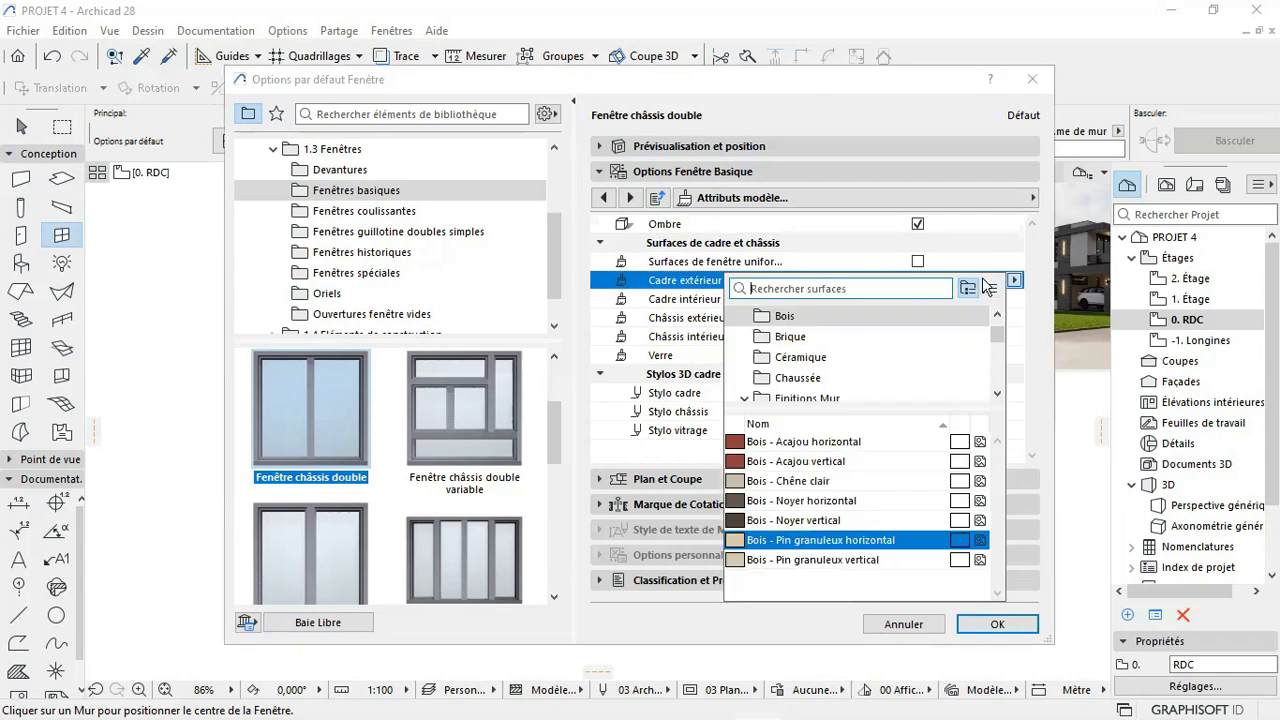
scroll(810, 340, down, 2)
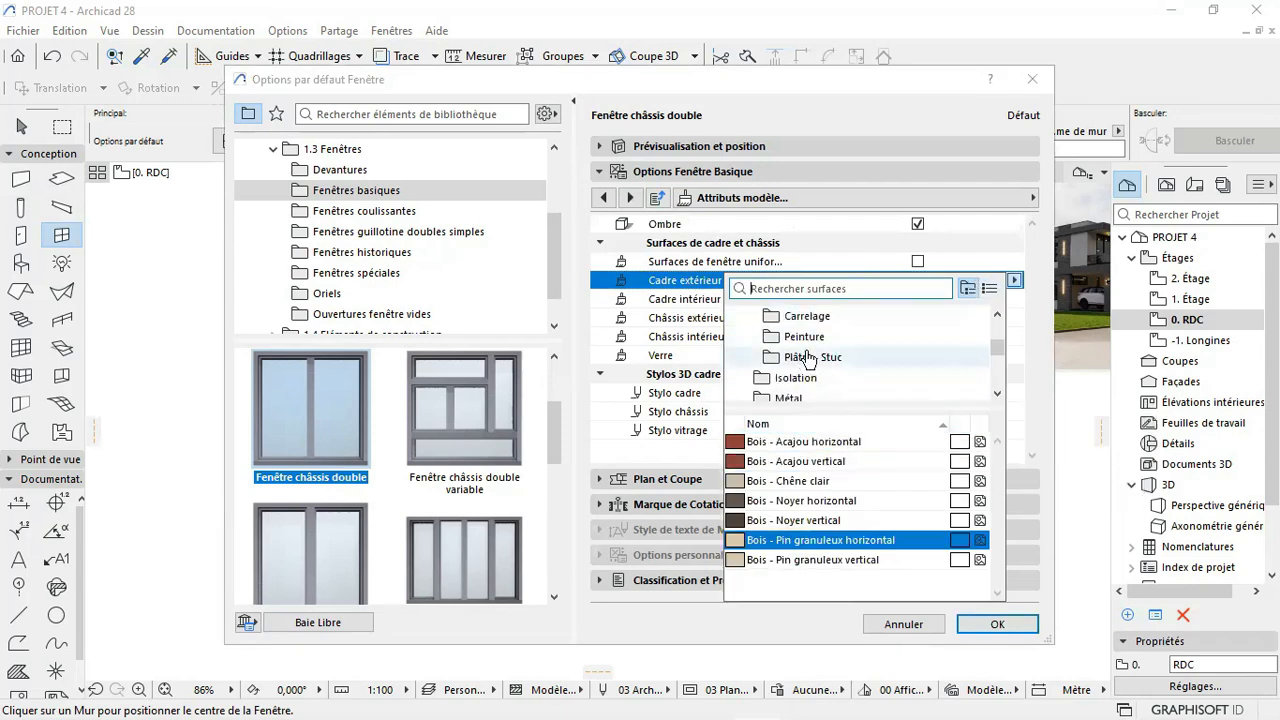
scroll(822, 320, down, 2)
click(800, 340)
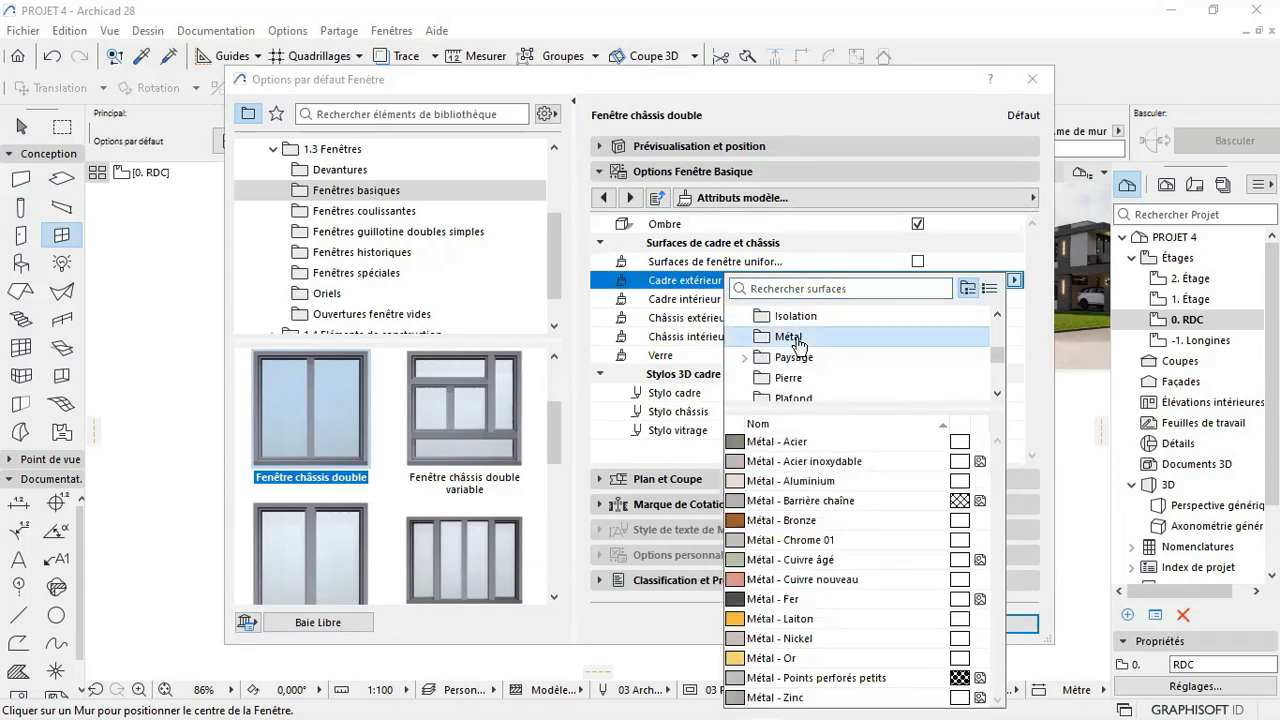
click(800, 599)
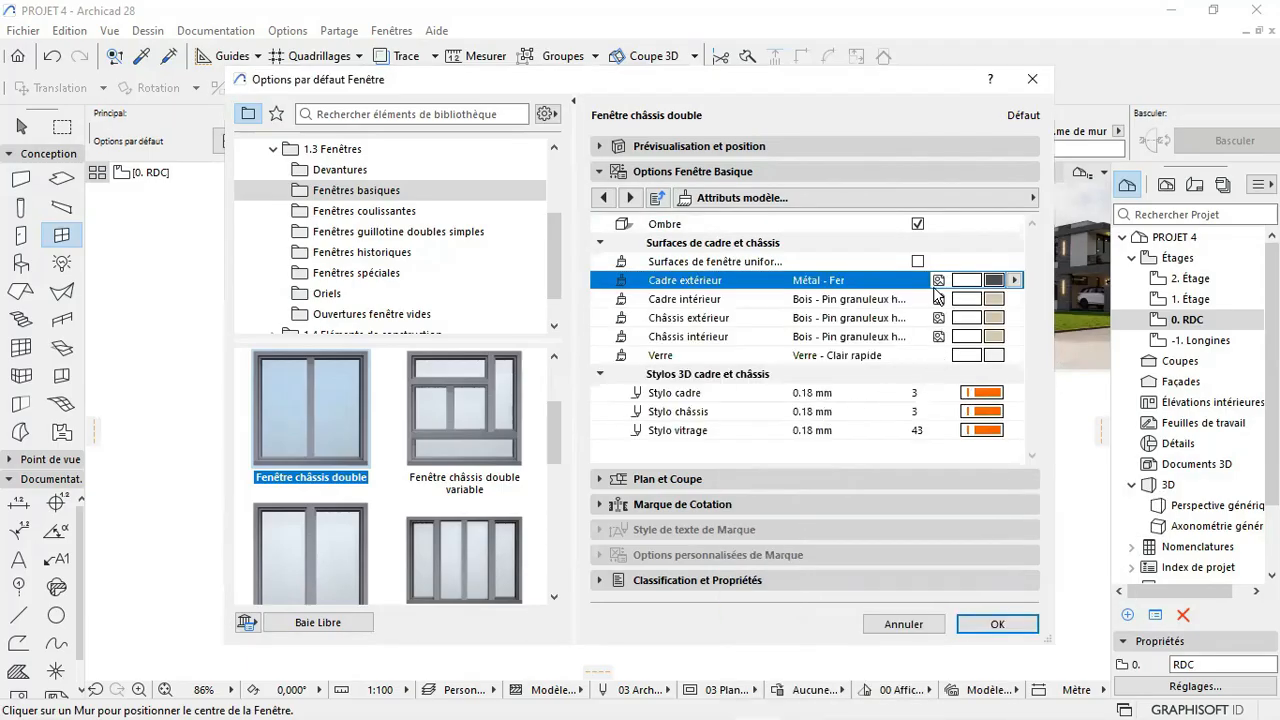
click(918, 262)
Step: Select Verre - Clair rapide as the window's glass surface and review the wall opening and closure options
click(993, 356)
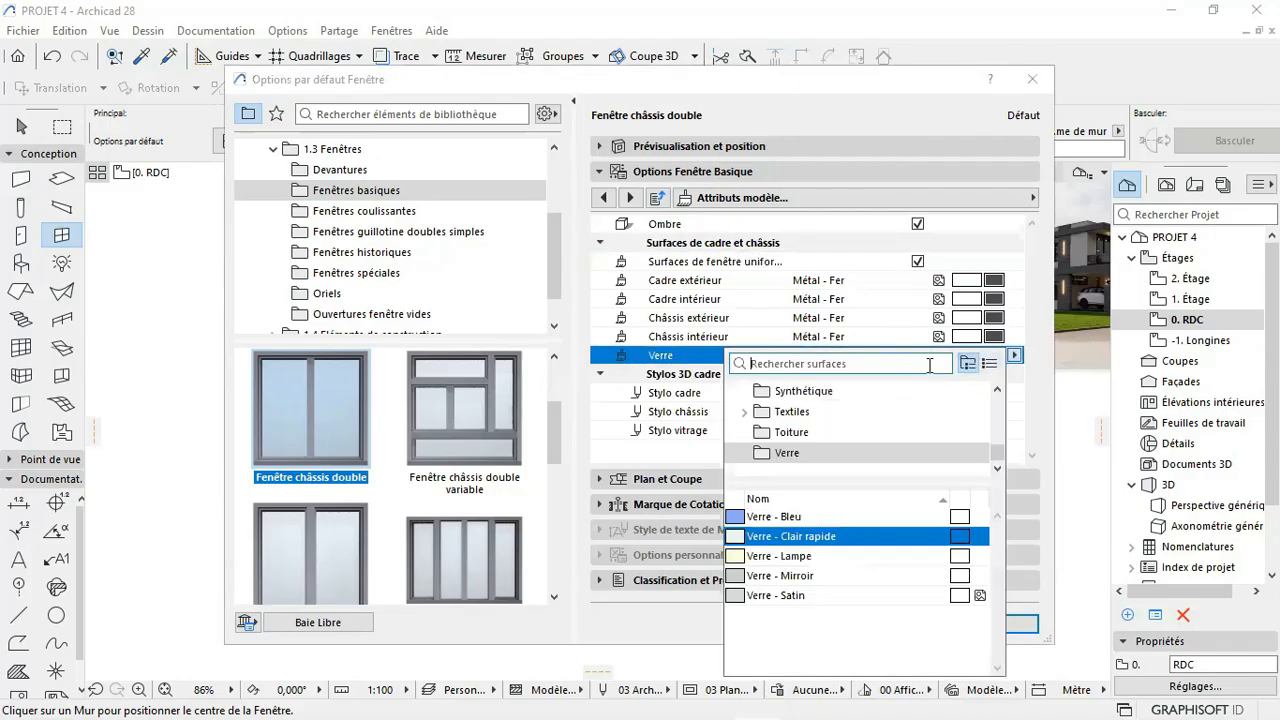
click(797, 538)
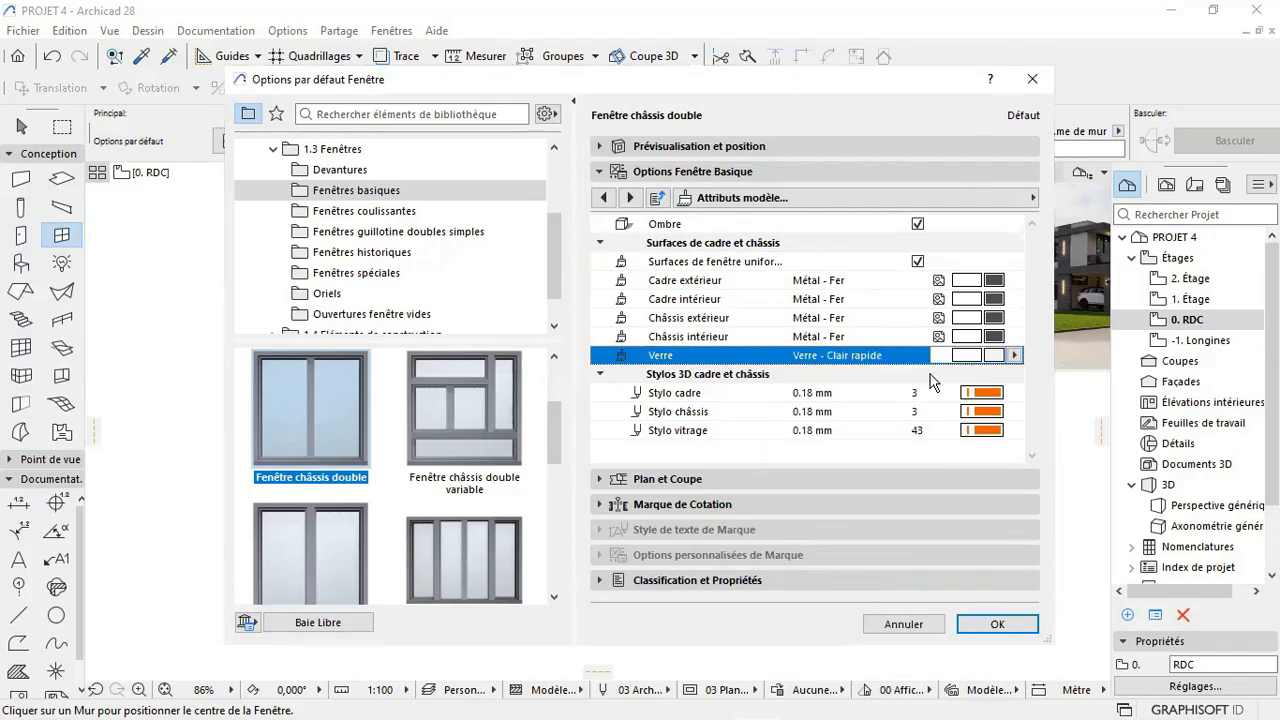
click(631, 198)
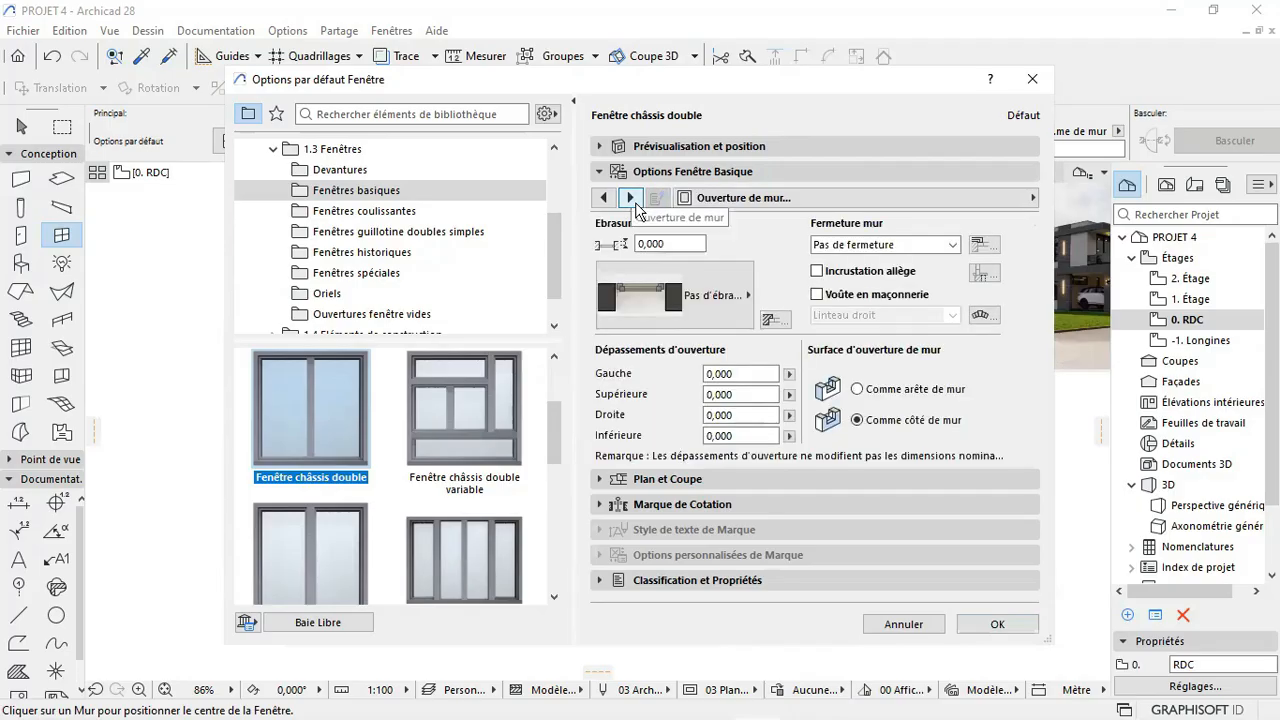
click(632, 199)
click(632, 198)
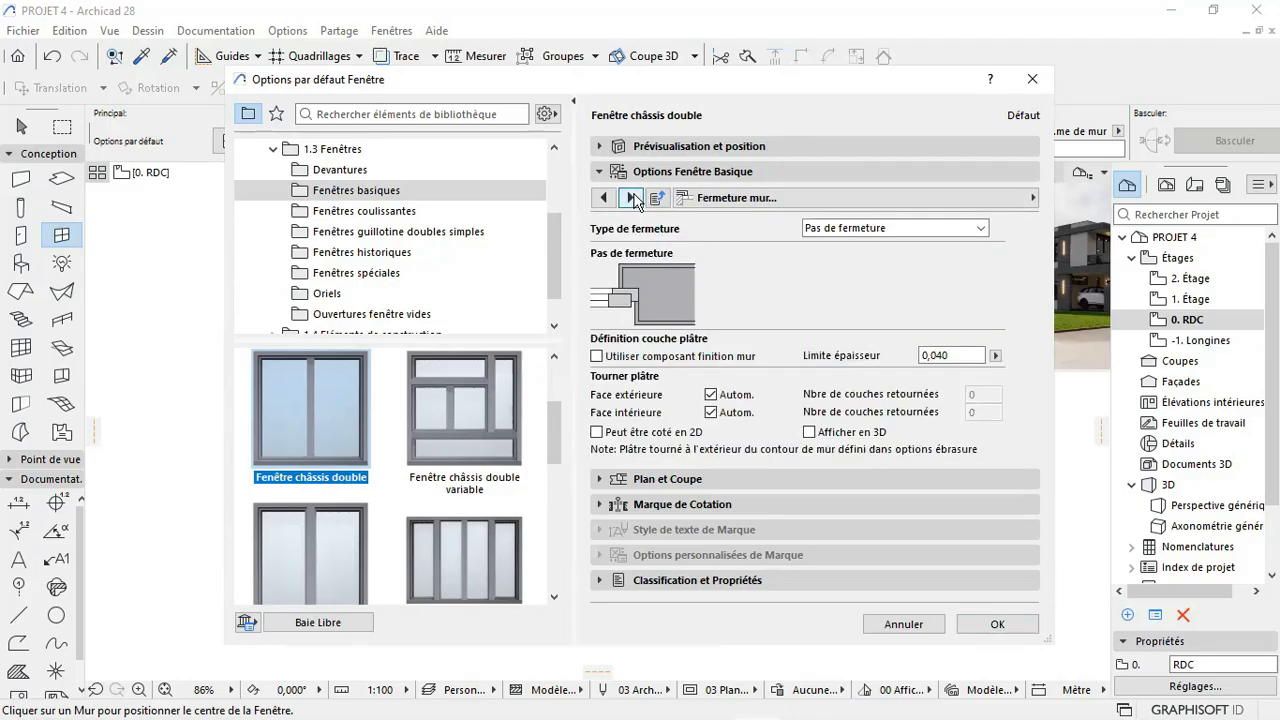
Step: Look at the house renderings 06.PNG and 07.PNG in the image viewer, and return to the window settings in Archicad
mouse_move(912, 704)
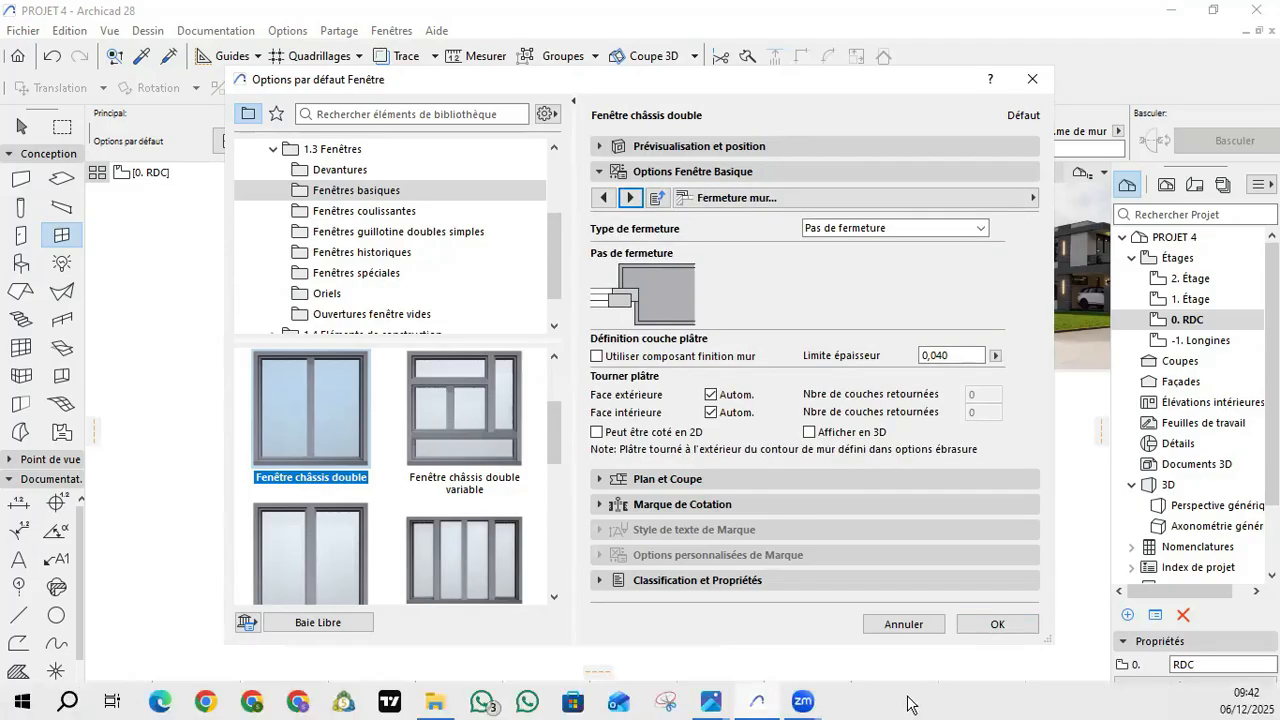
click(731, 705)
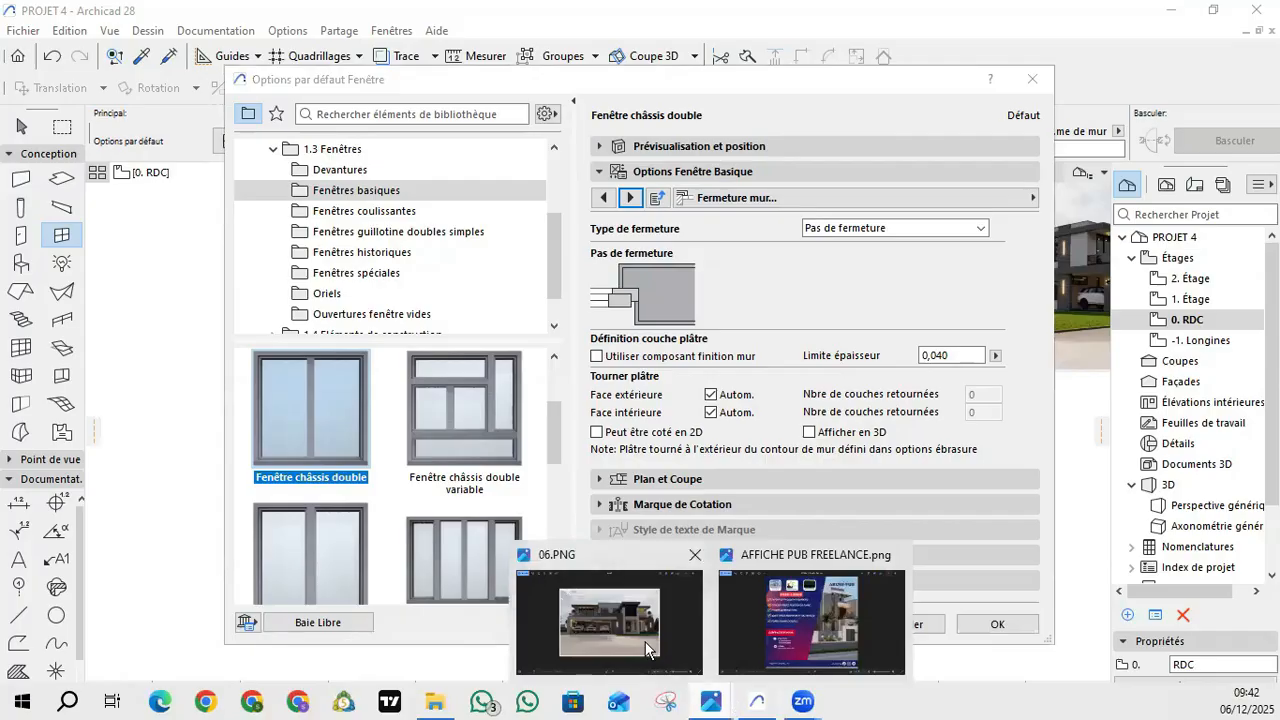
click(645, 650)
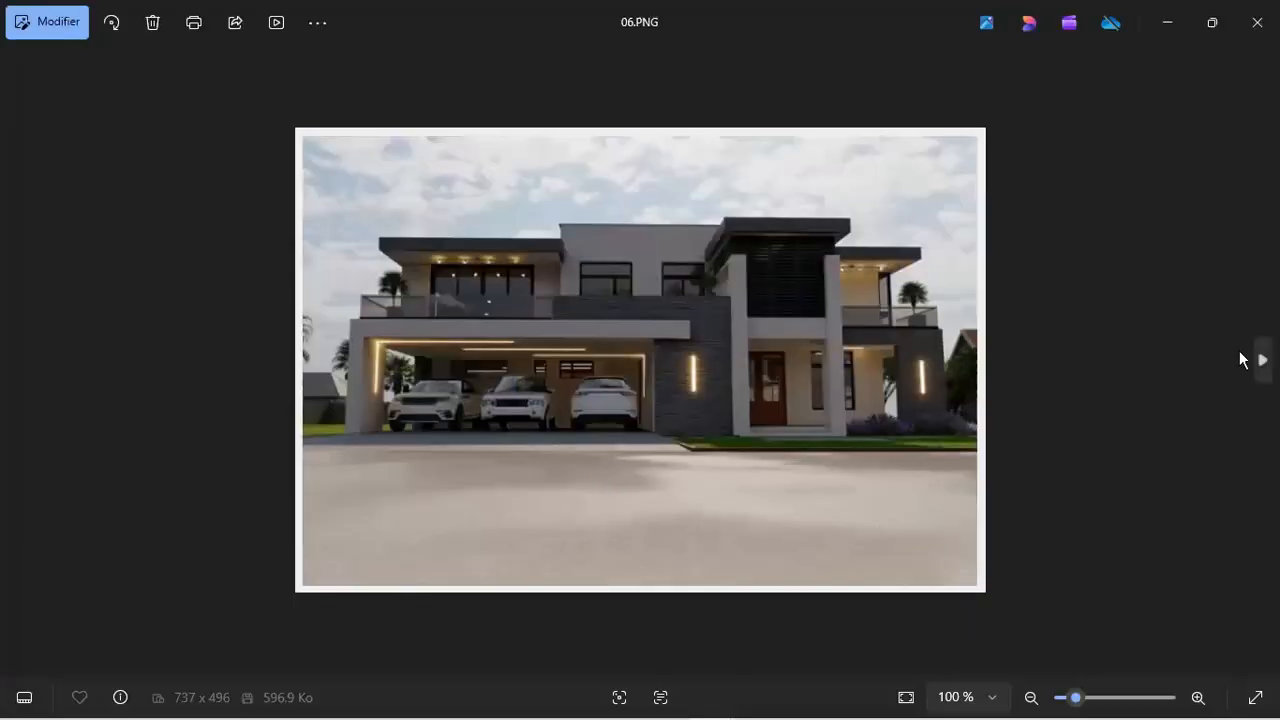
click(1261, 357)
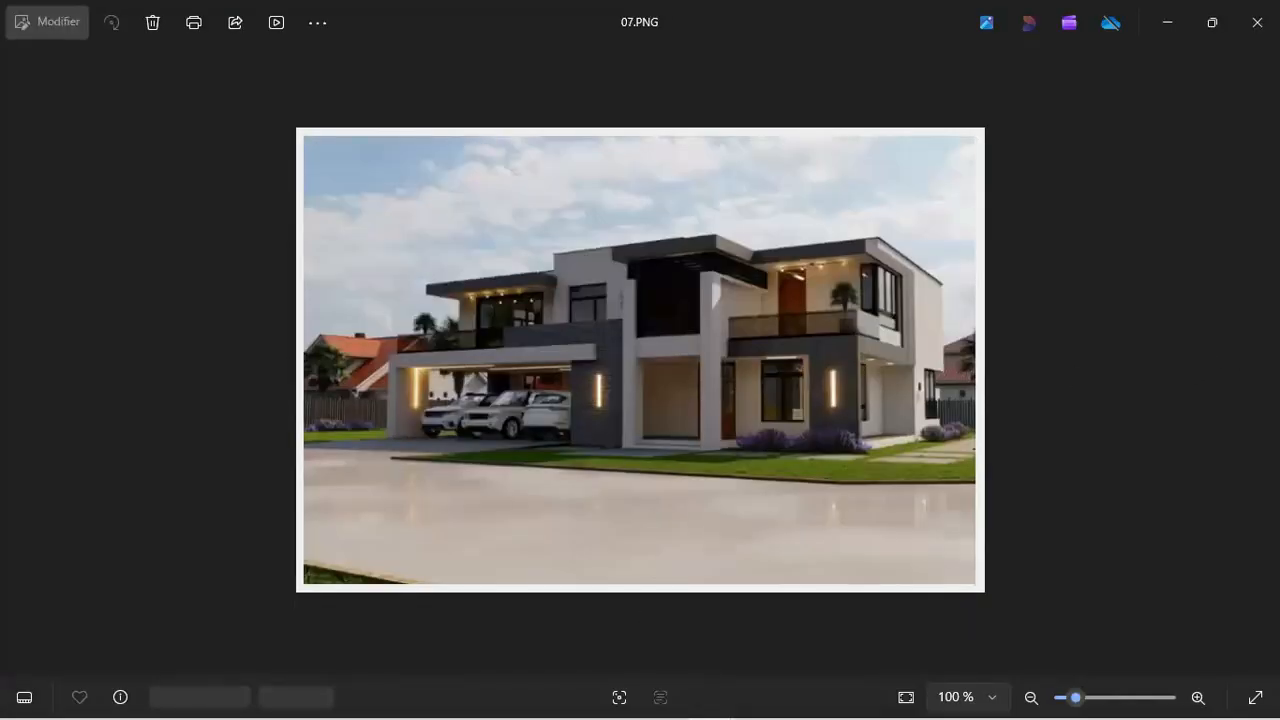
click(1167, 22)
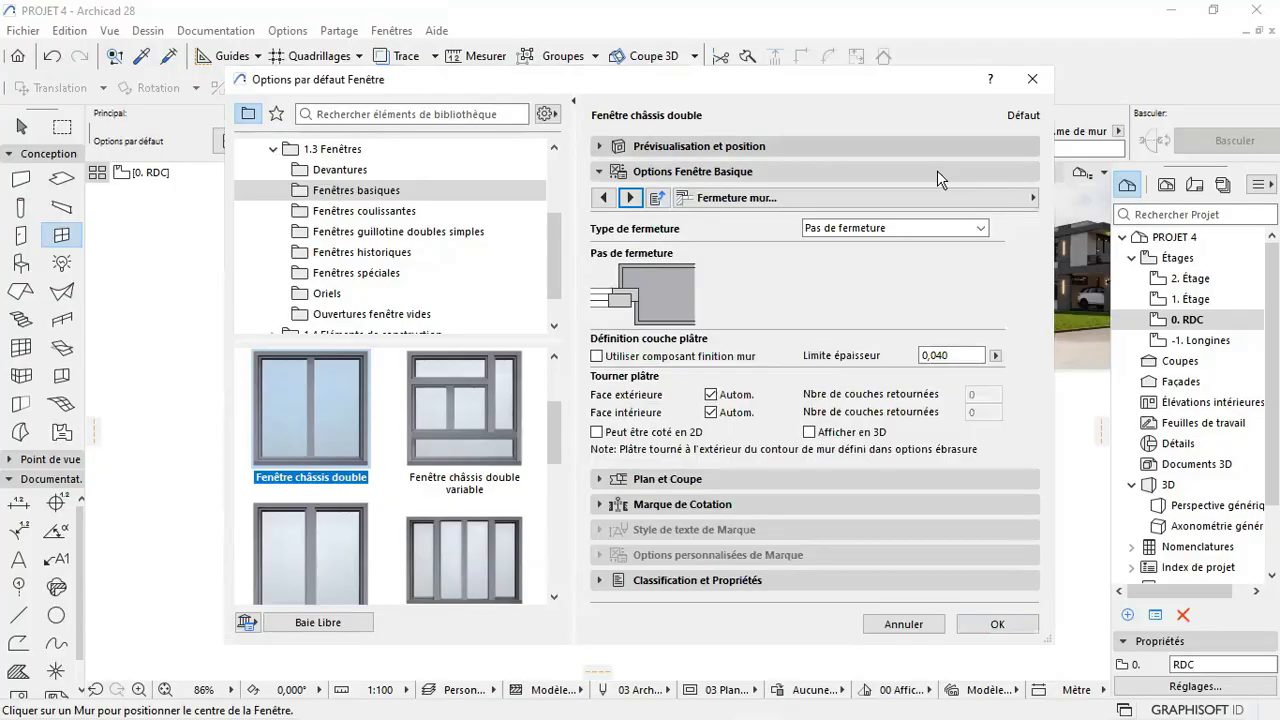
Step: Review the window's remaining basic option pages, from sill recess, fixings and casings to shutters and plan and section attributes
click(632, 197)
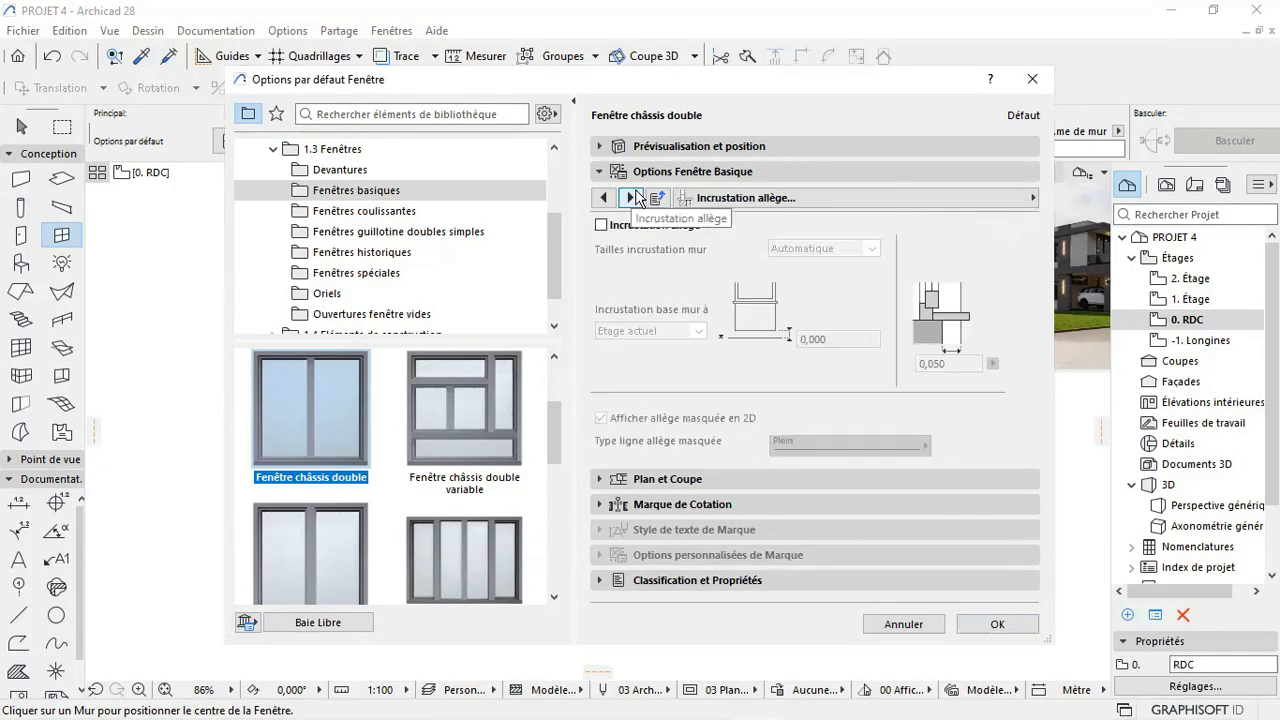
click(632, 197)
click(633, 197)
click(633, 197)
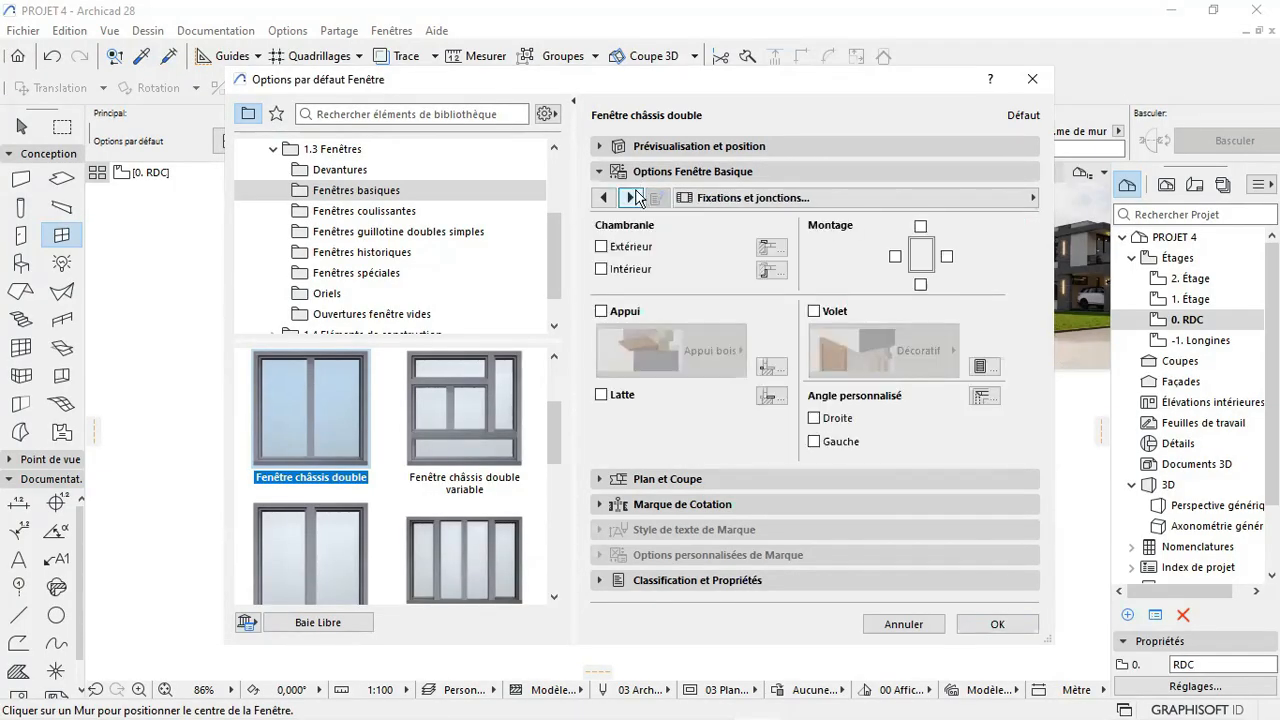
click(633, 197)
click(633, 197)
click(633, 197)
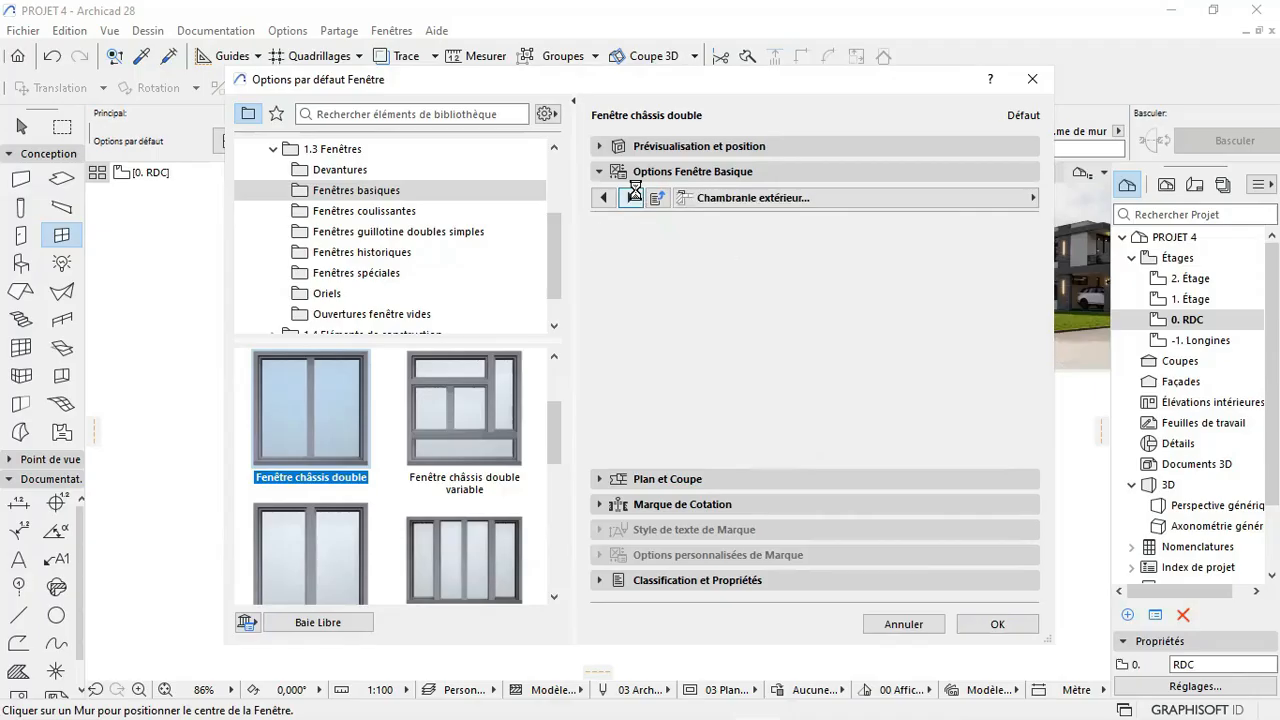
click(633, 197)
click(633, 197)
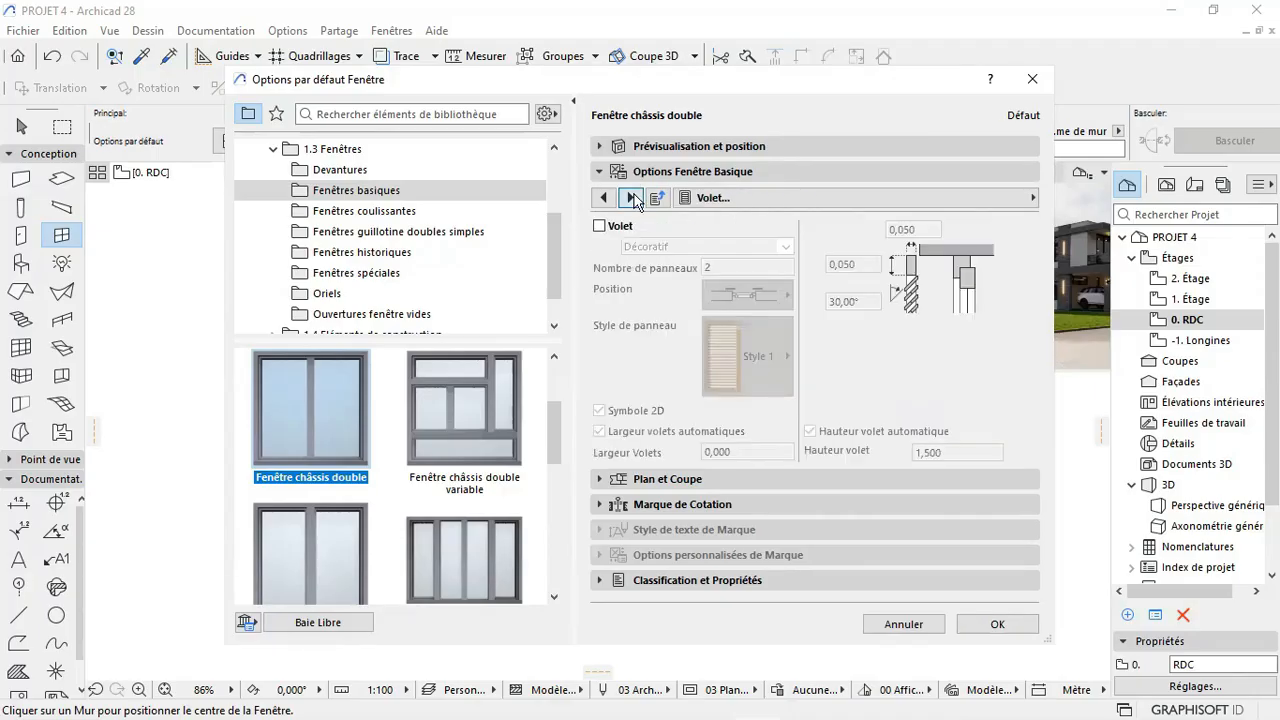
click(633, 197)
click(633, 197)
click(633, 197)
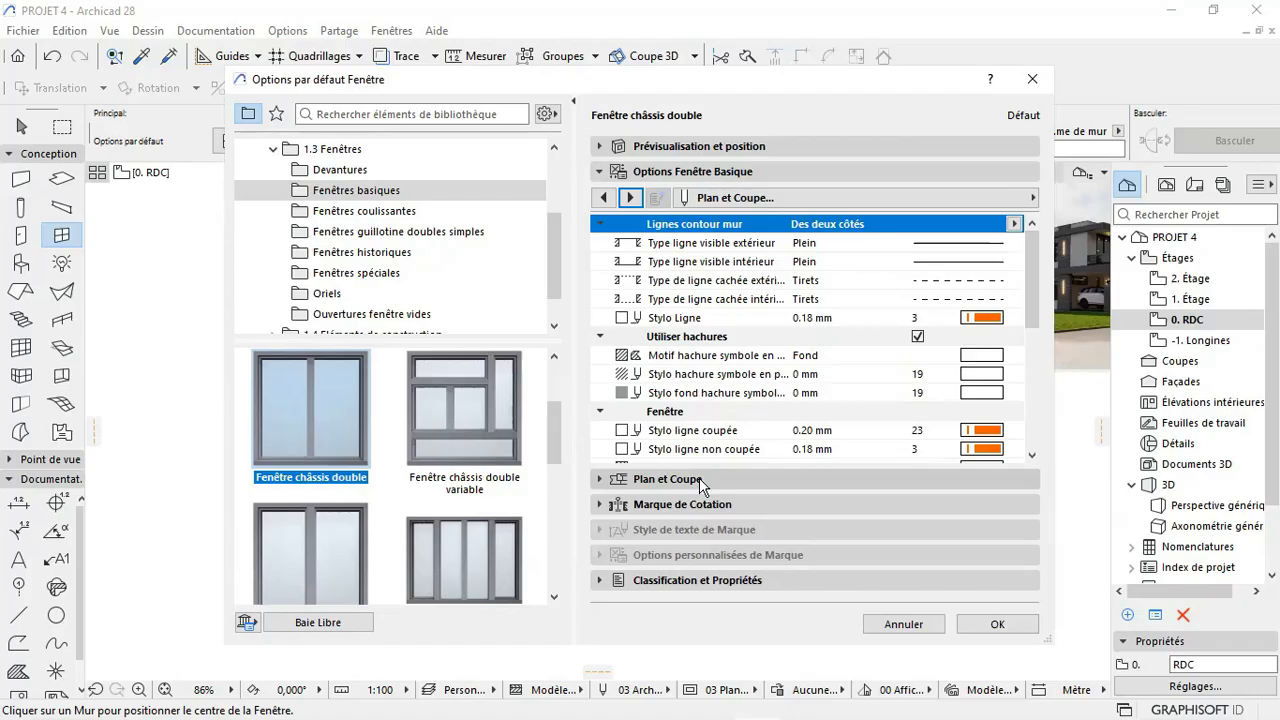
Step: Set the window's symbol line, cut line and cut fill foreground pens to red pen 48 in the plan and section attributes
click(668, 479)
click(979, 336)
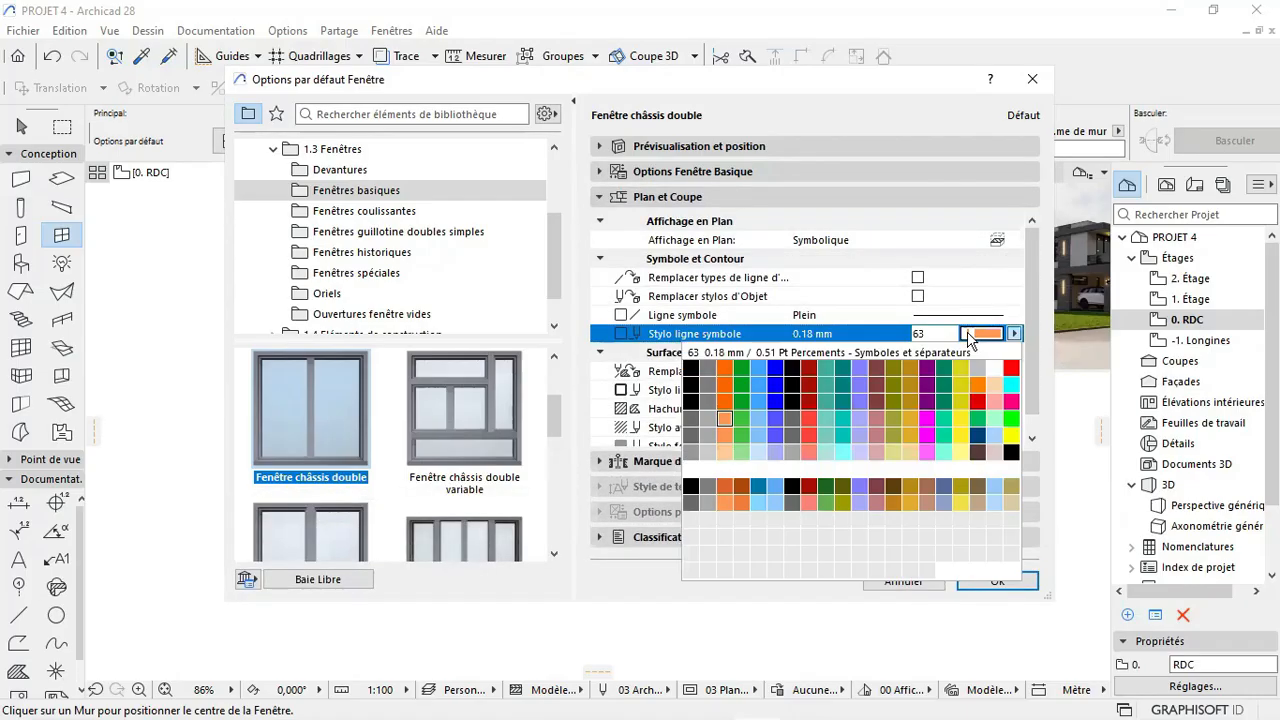
click(805, 398)
click(981, 390)
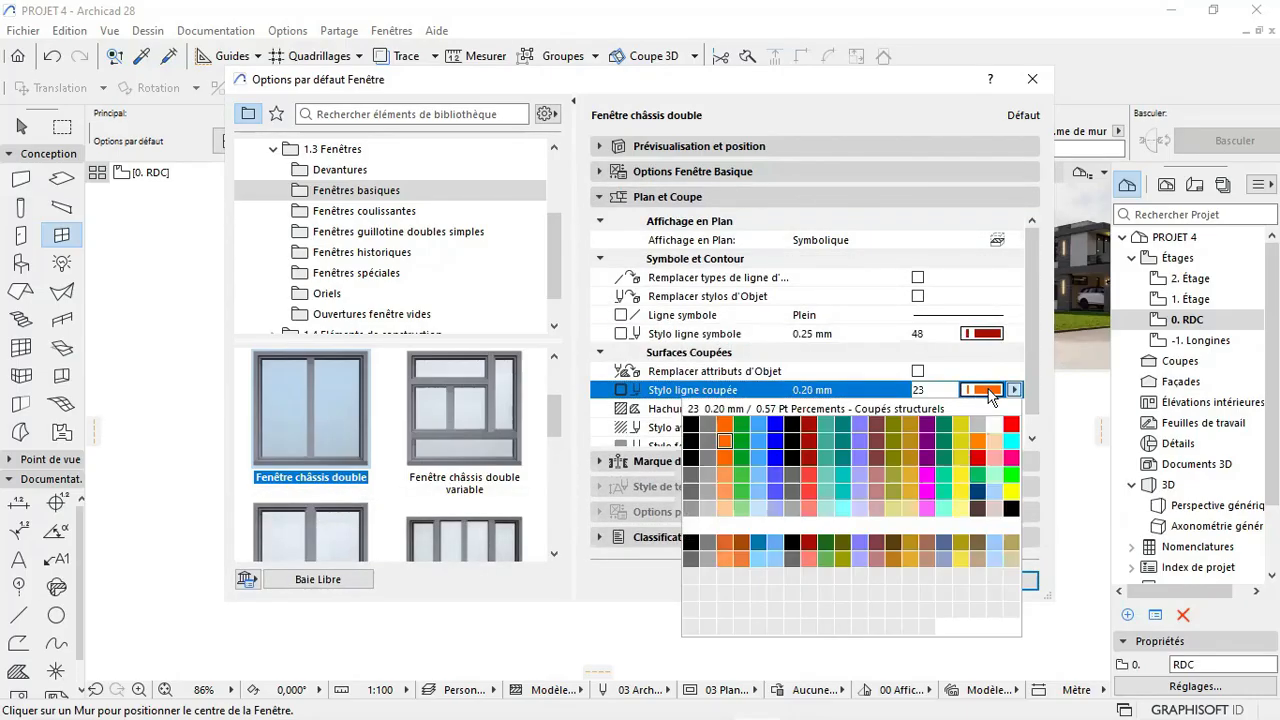
click(805, 455)
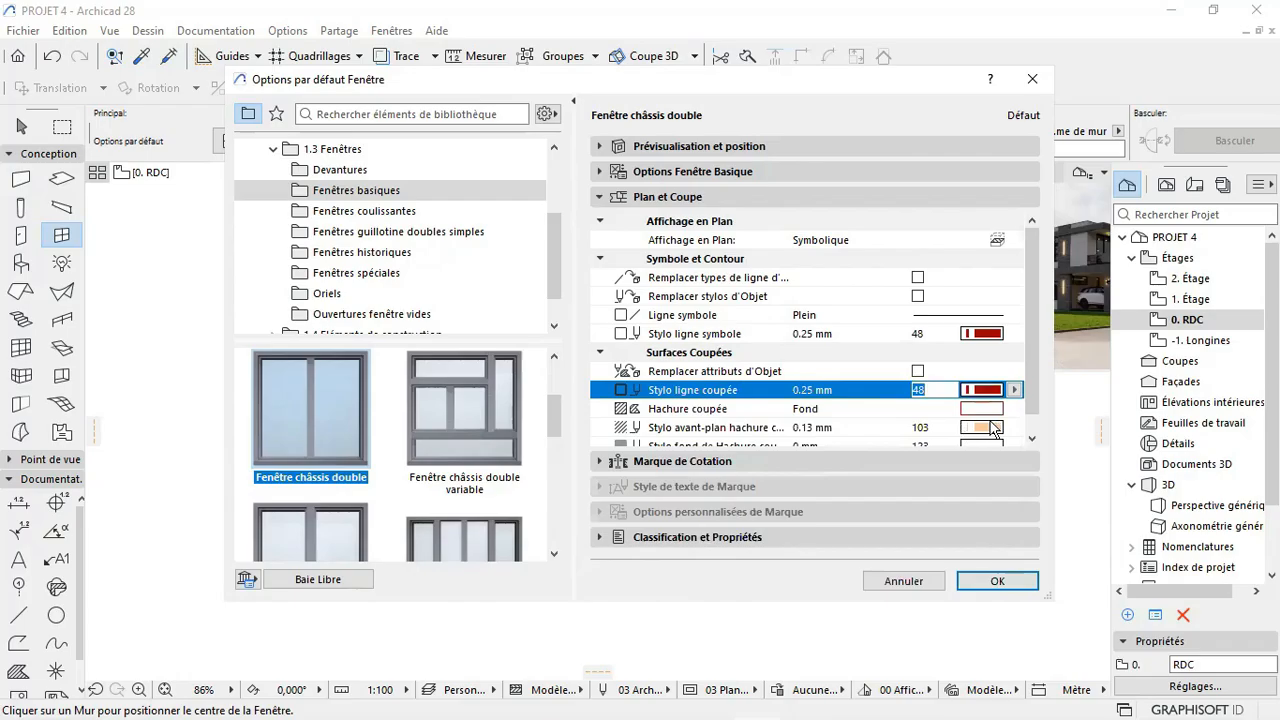
click(993, 428)
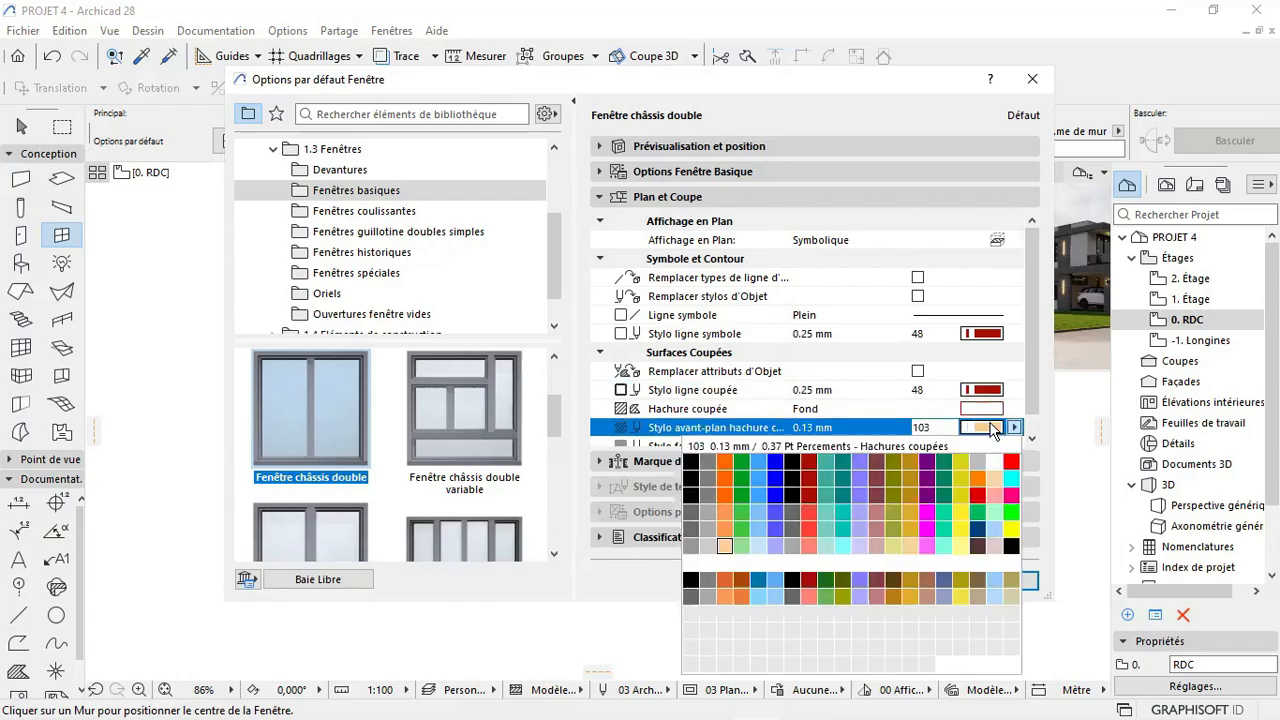
click(810, 496)
scroll(808, 302, down, 1)
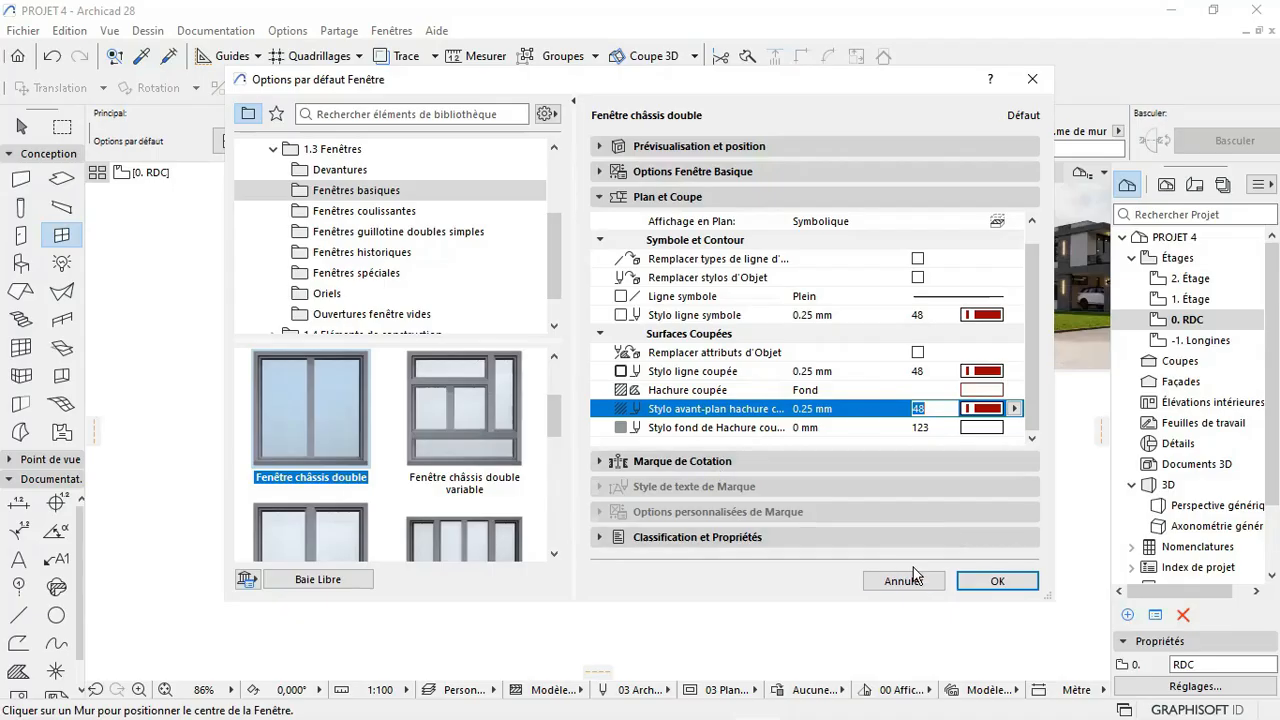
Step: Assign the Marque de fenêtre dimension marker to the window
click(740, 461)
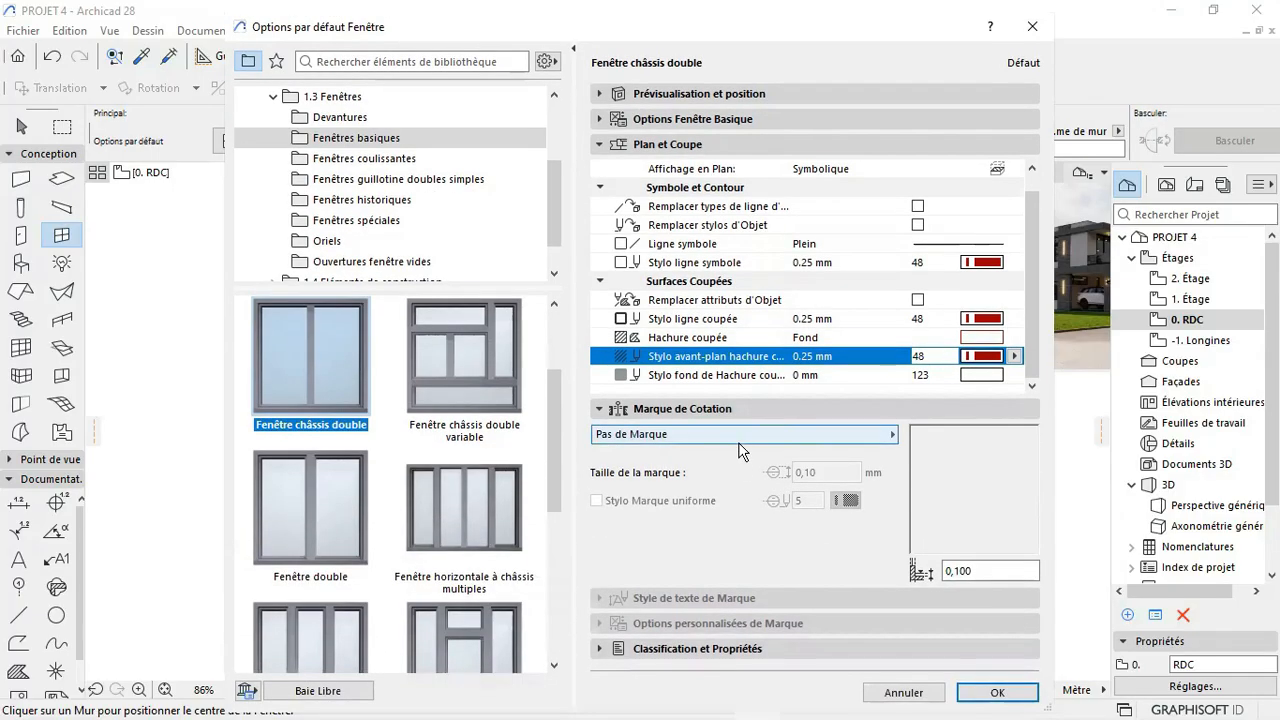
click(740, 438)
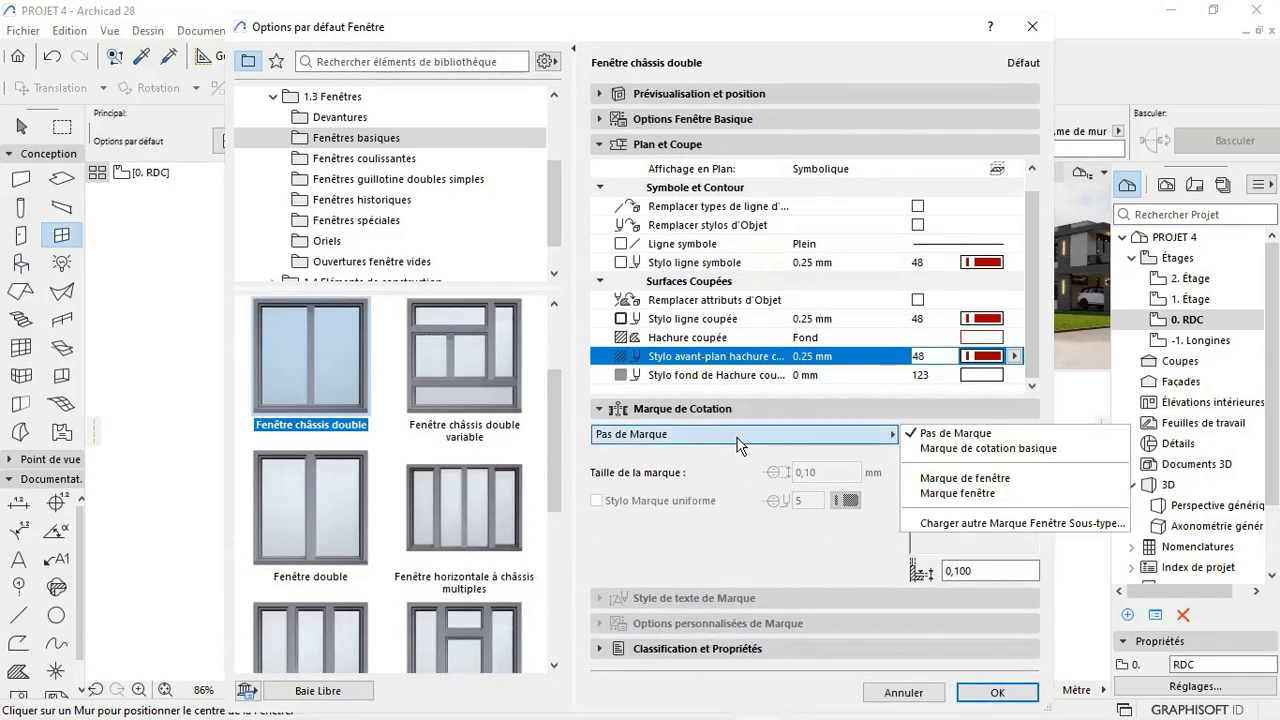
click(975, 480)
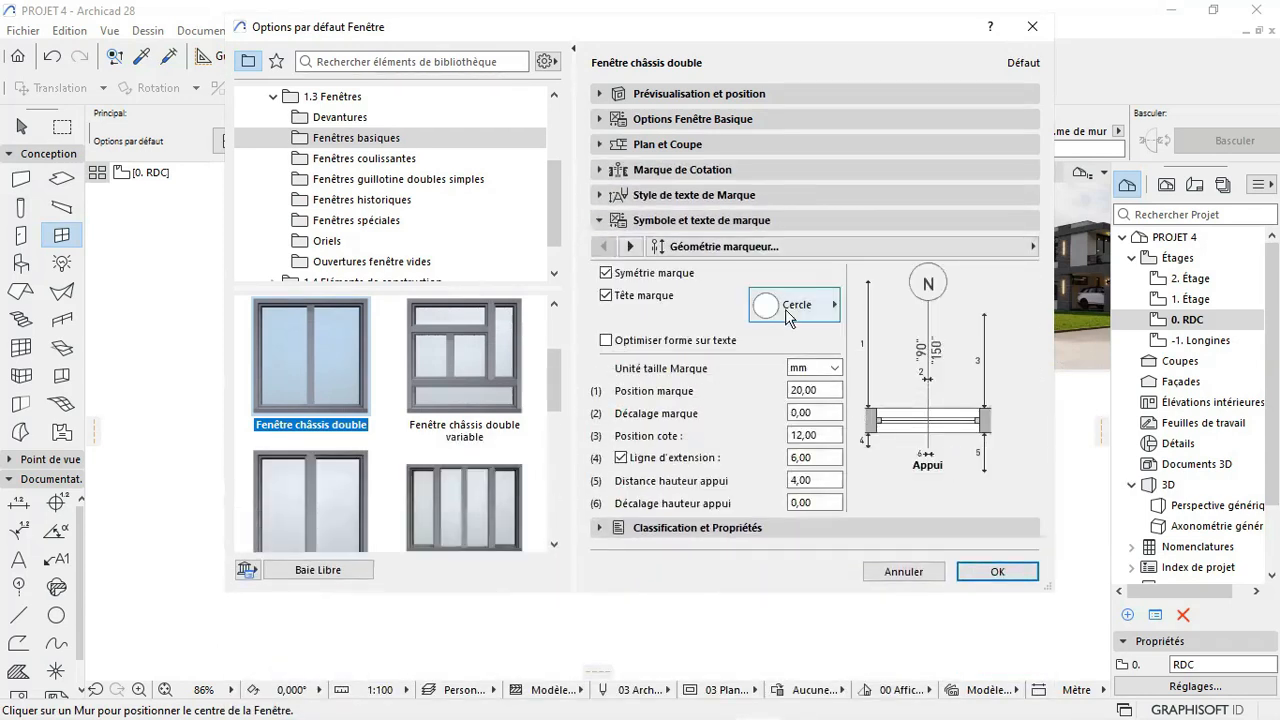
Step: Disable the marker's head, symmetry and extension line, and set its dimension position to 2 mm
click(606, 295)
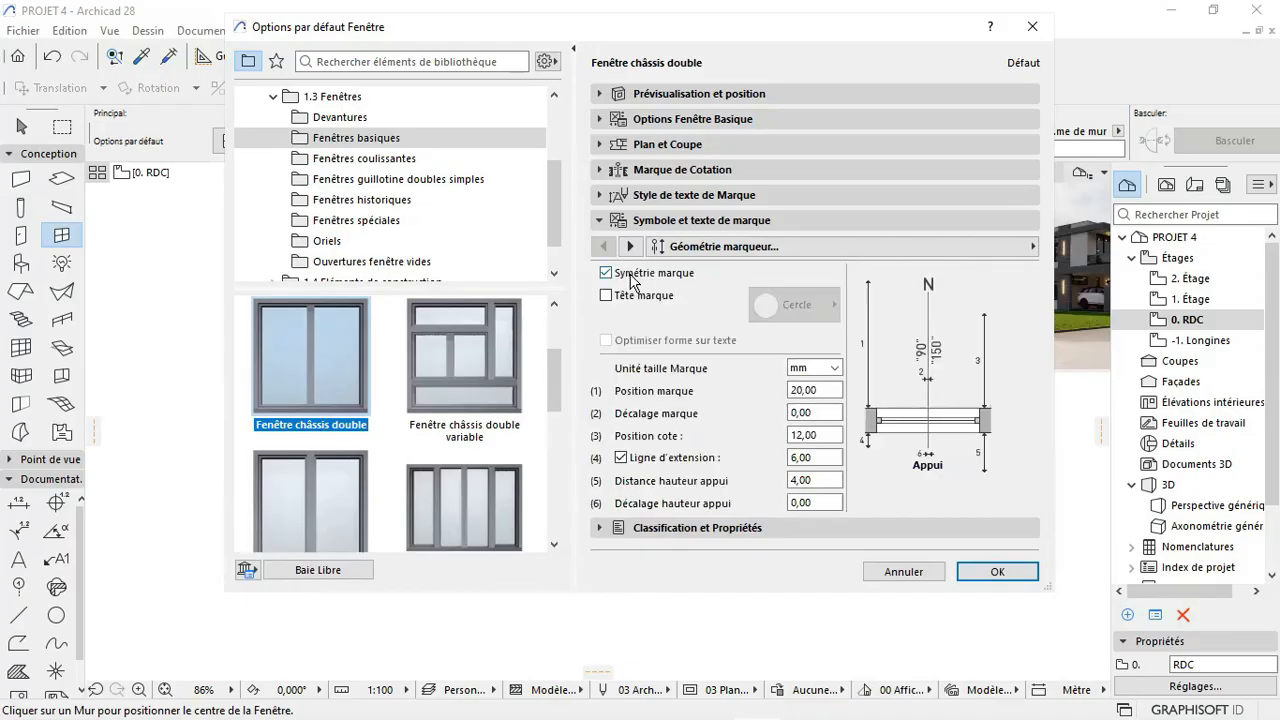
click(629, 272)
click(621, 457)
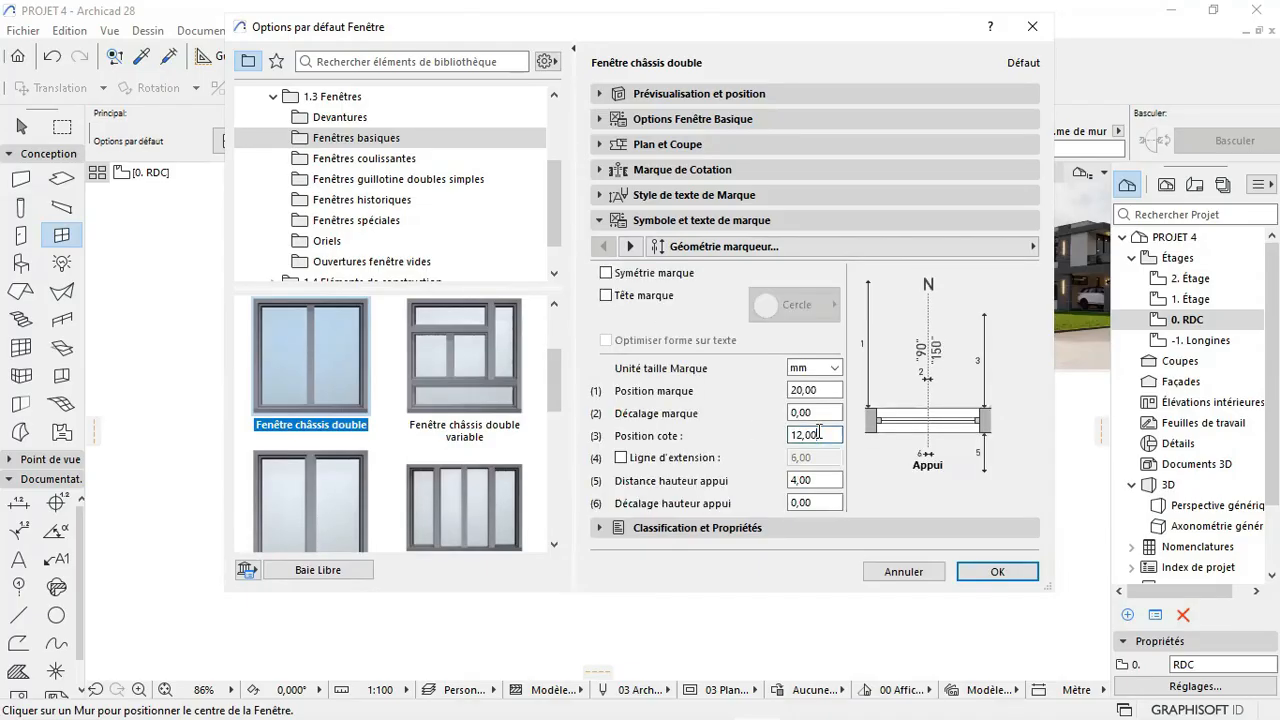
text(2)
key(Return)
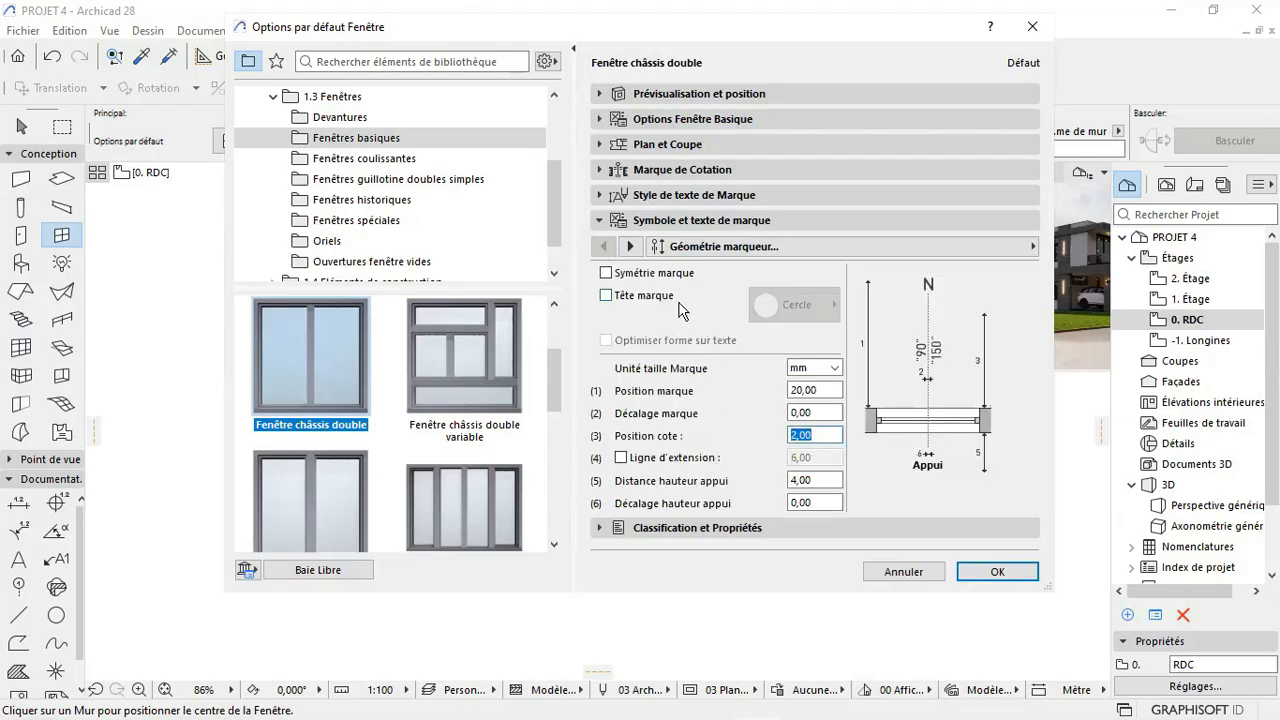
Step: Hide the ID and the sill height in the window marker's content
click(629, 246)
click(632, 280)
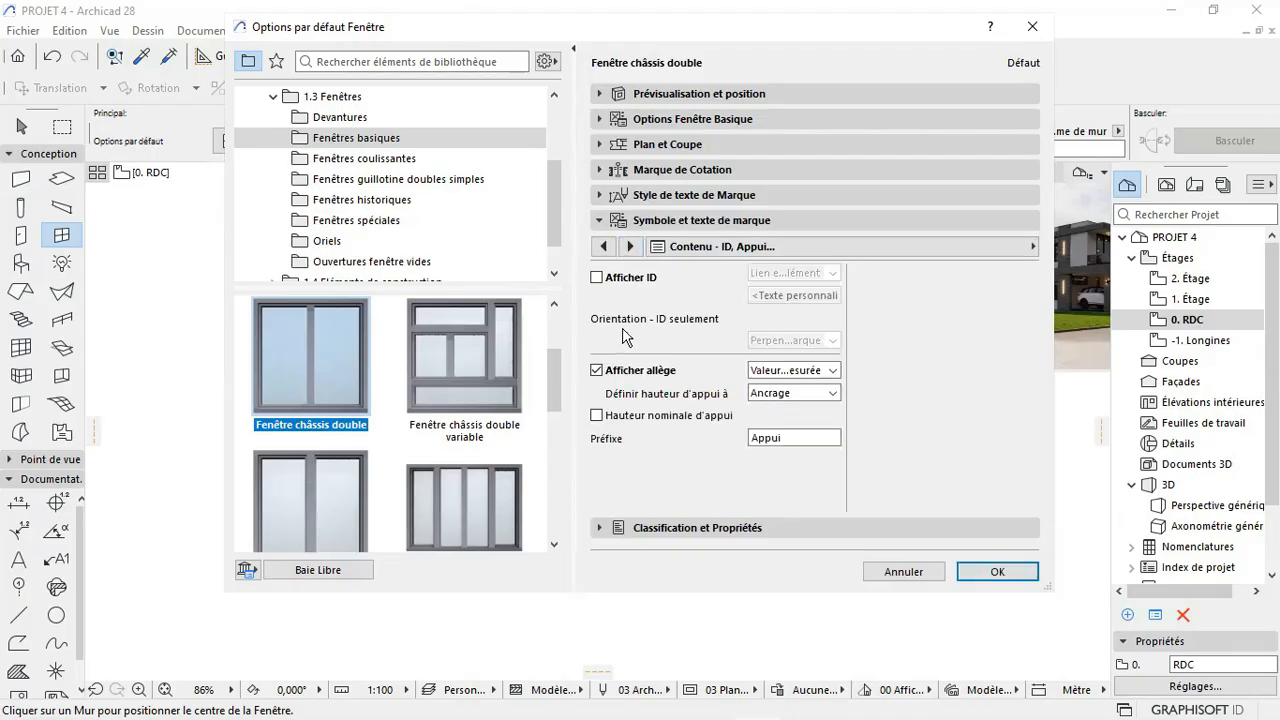
click(615, 370)
Step: Set the marker's dimension style to Ligne simple and its orientation to perpendicular to the marker axis
click(630, 246)
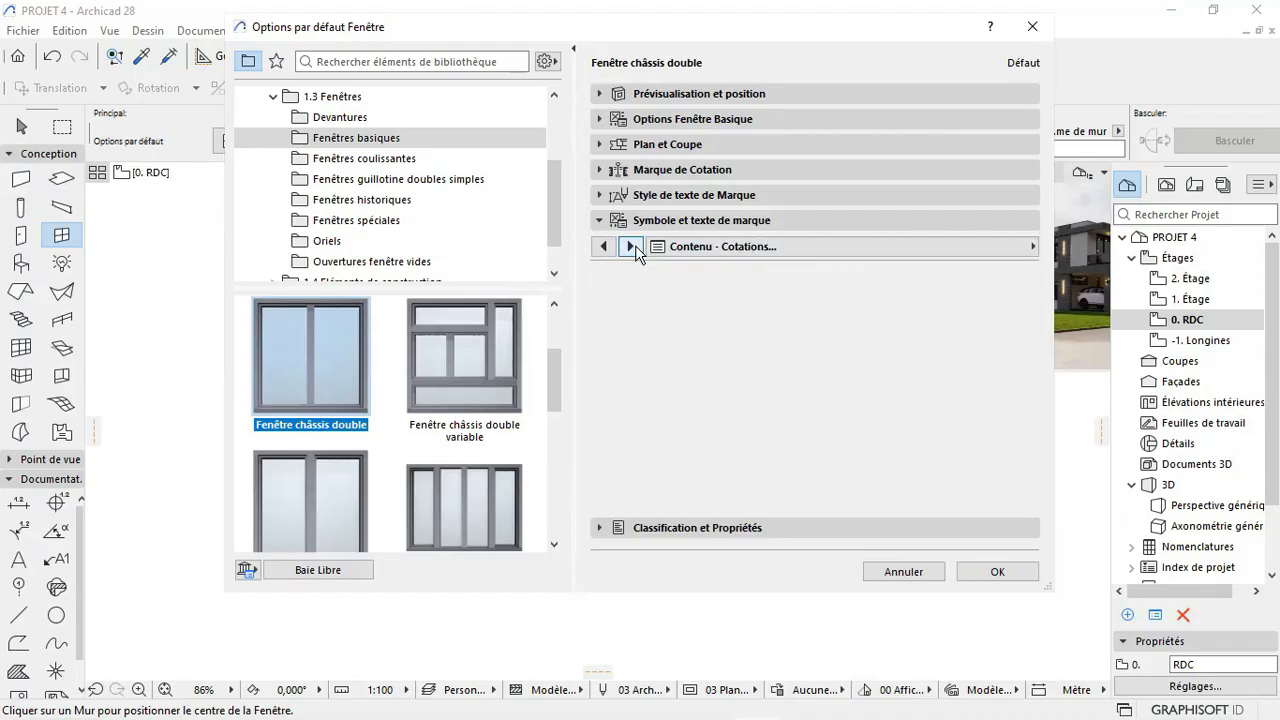
click(780, 318)
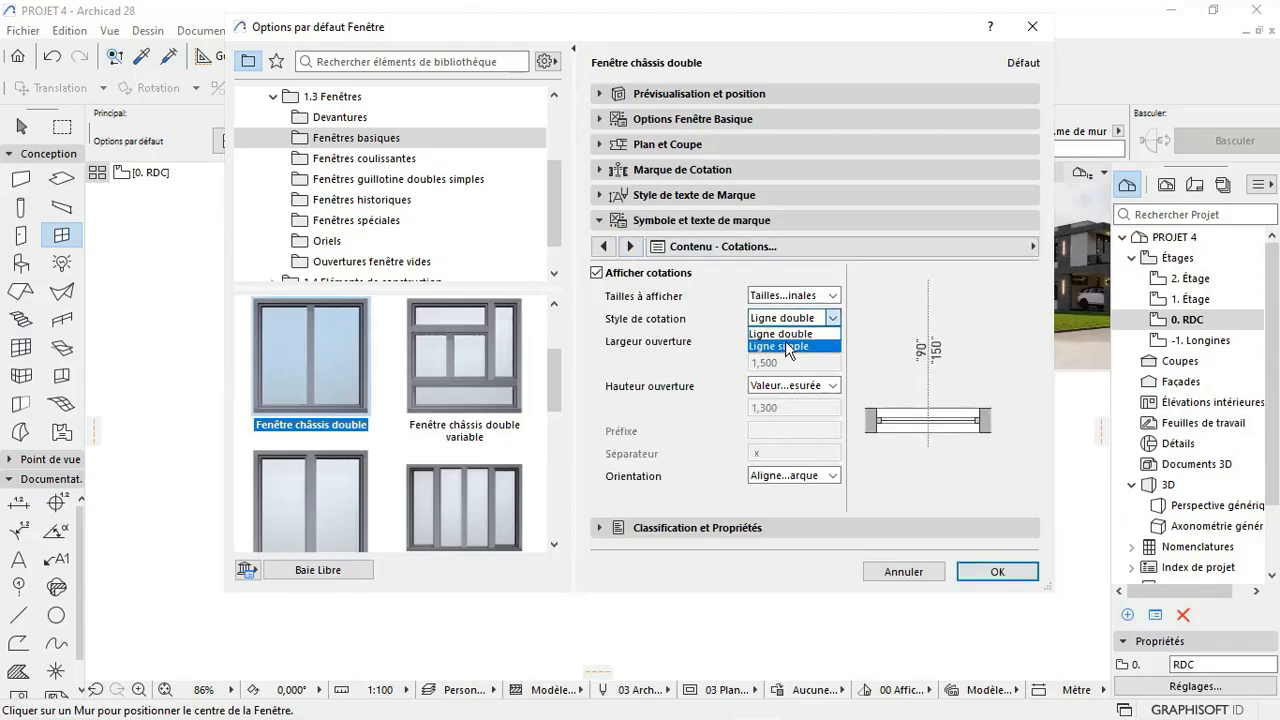
click(779, 346)
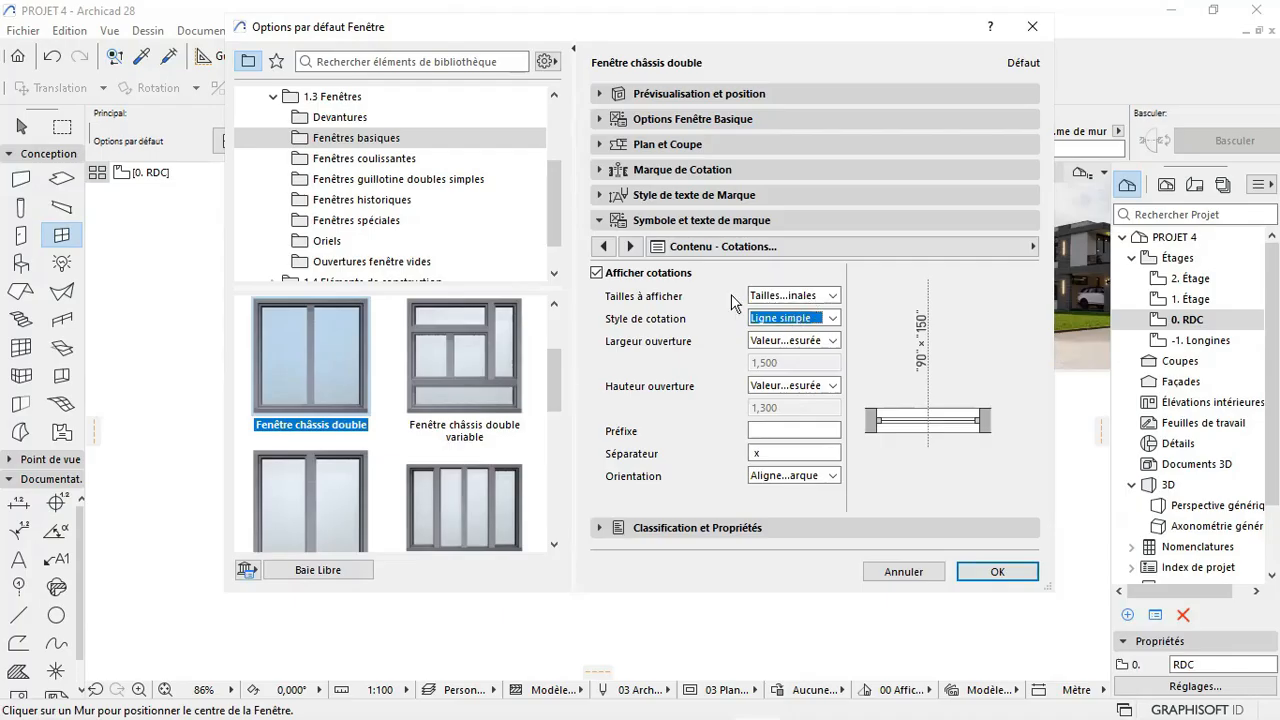
click(797, 482)
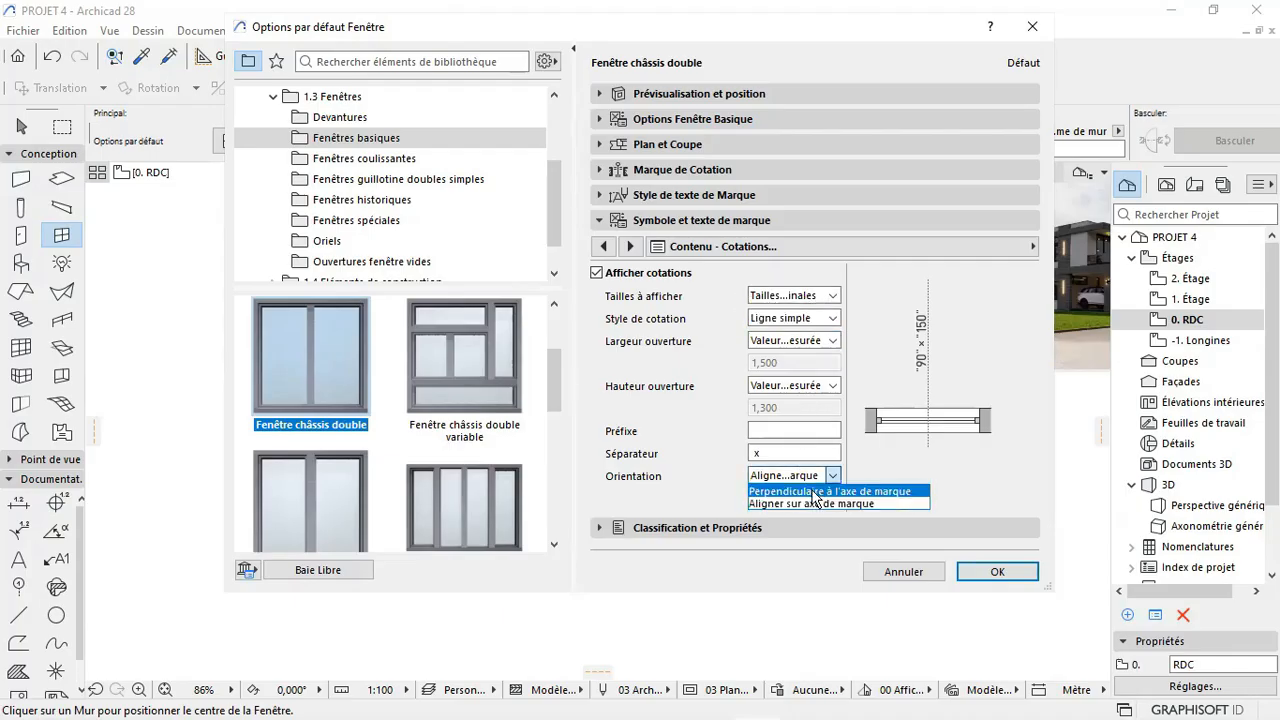
click(798, 492)
Step: Set the marker text font to Bahnschrift SemiBold SemiConden and its size to 1,00 mm
click(630, 246)
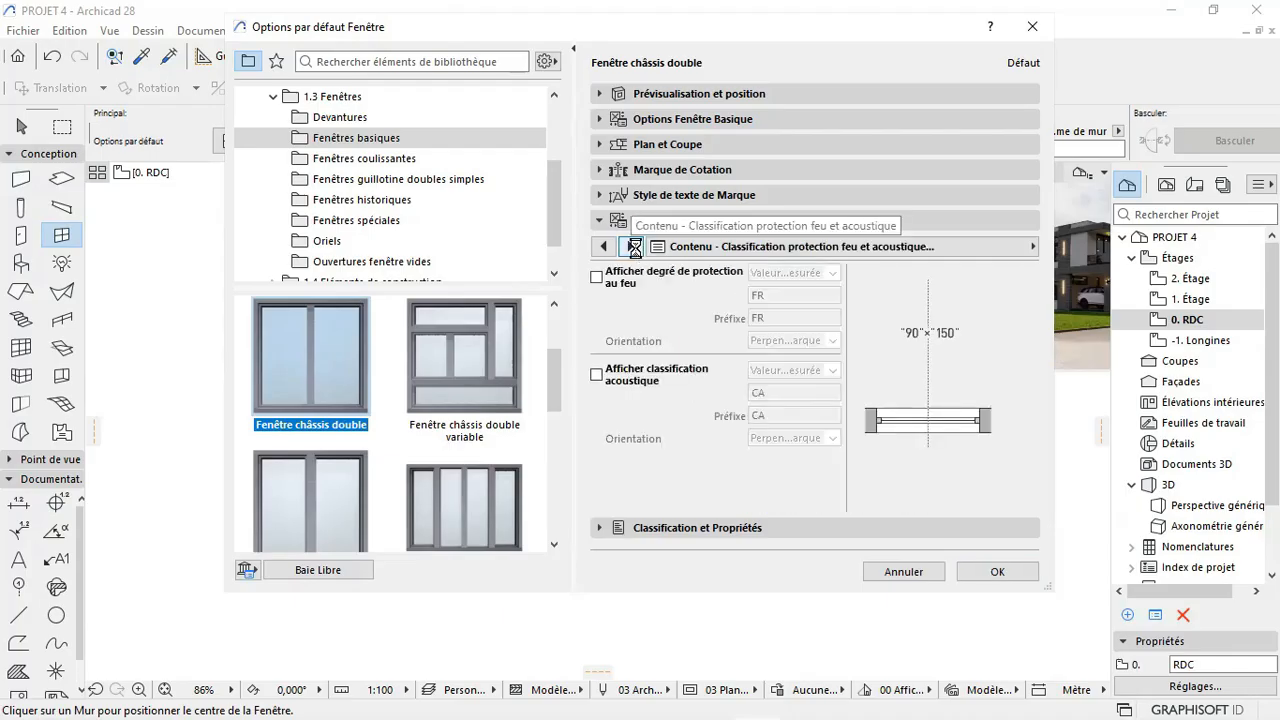
click(630, 246)
click(630, 246)
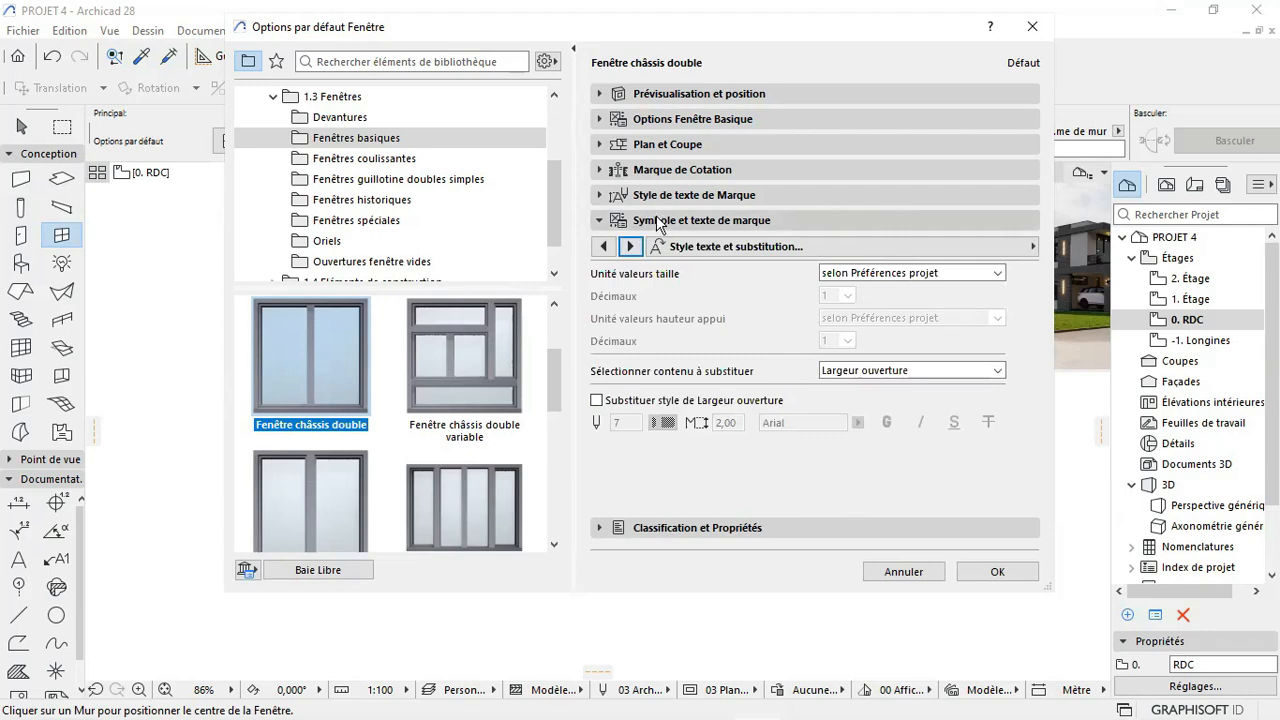
click(659, 196)
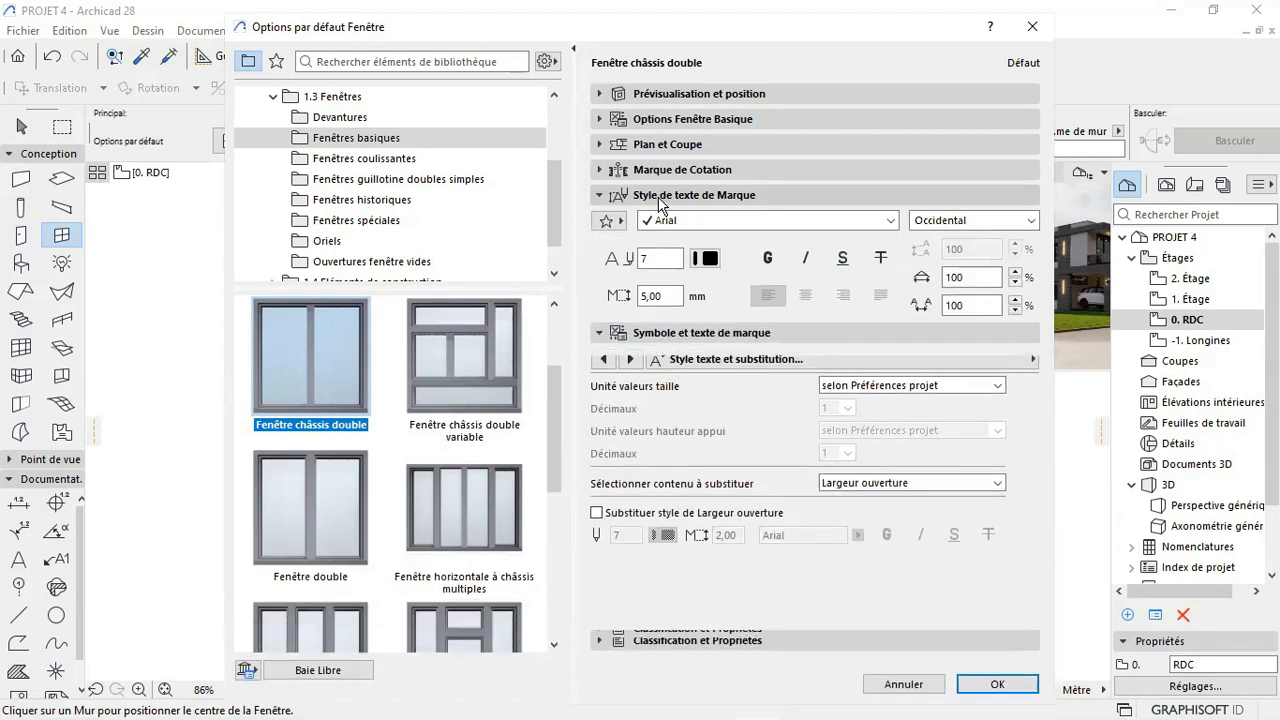
click(668, 220)
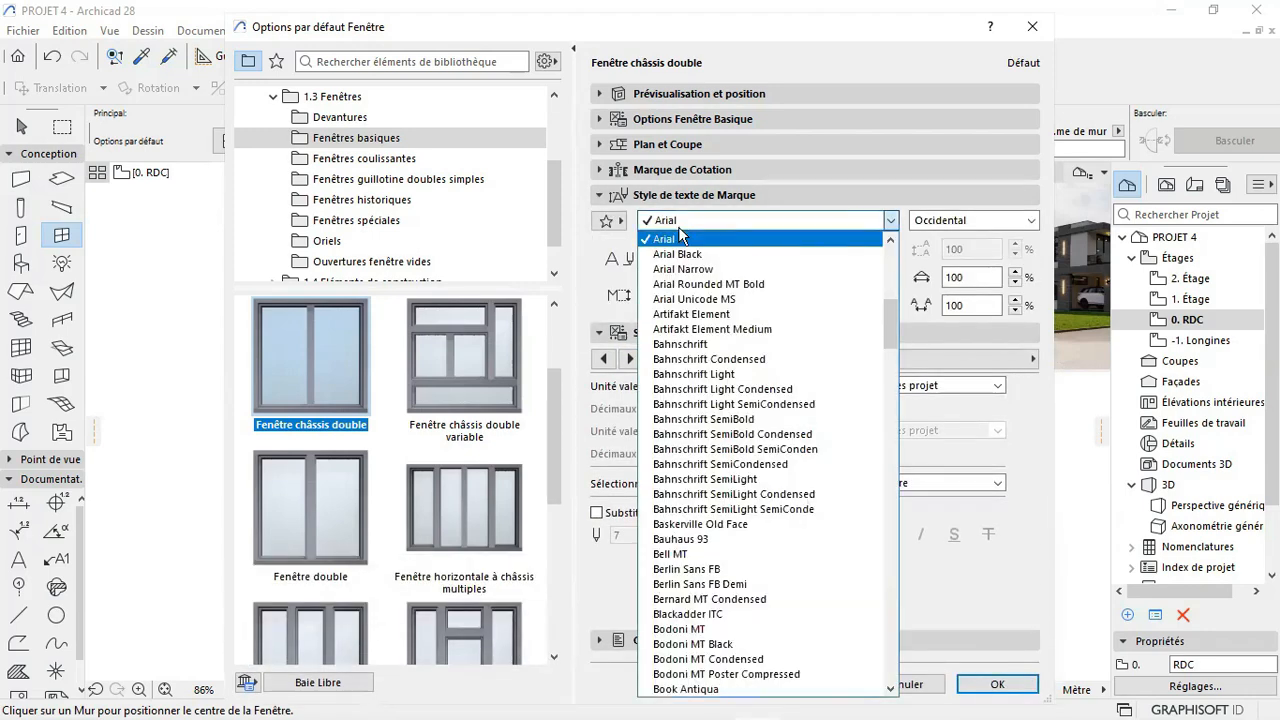
click(755, 452)
click(658, 296)
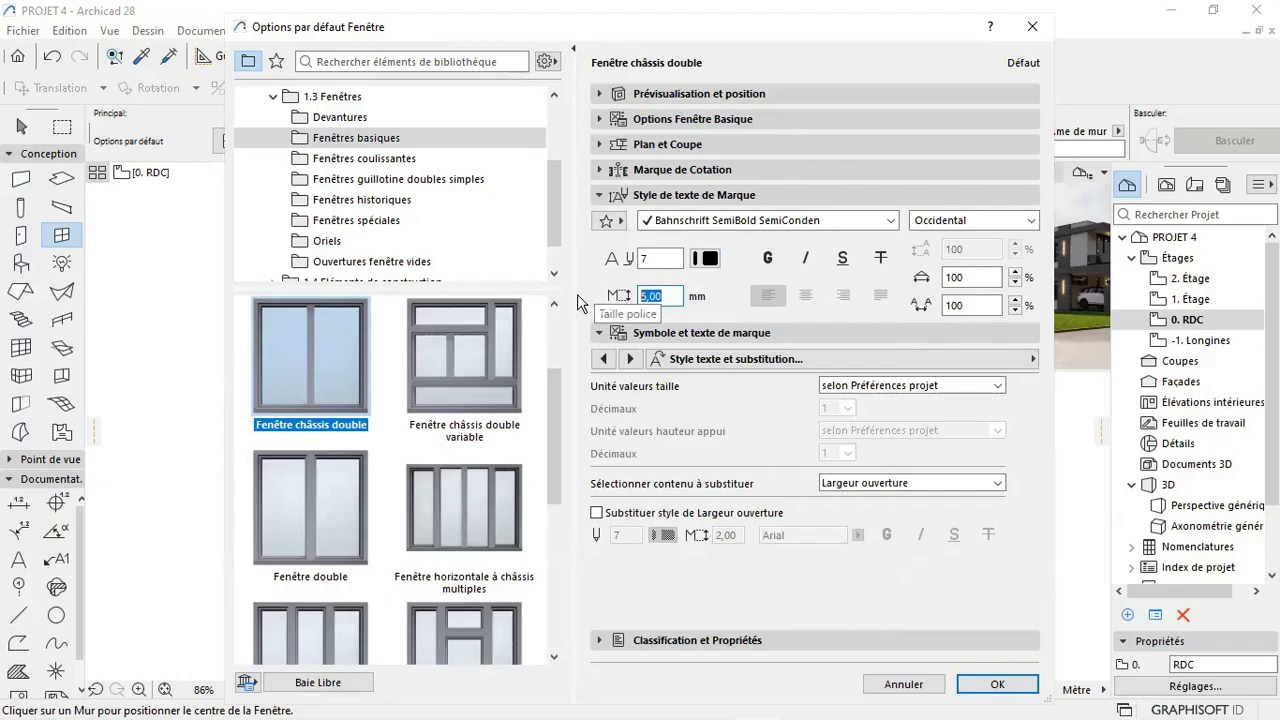
text(1,)
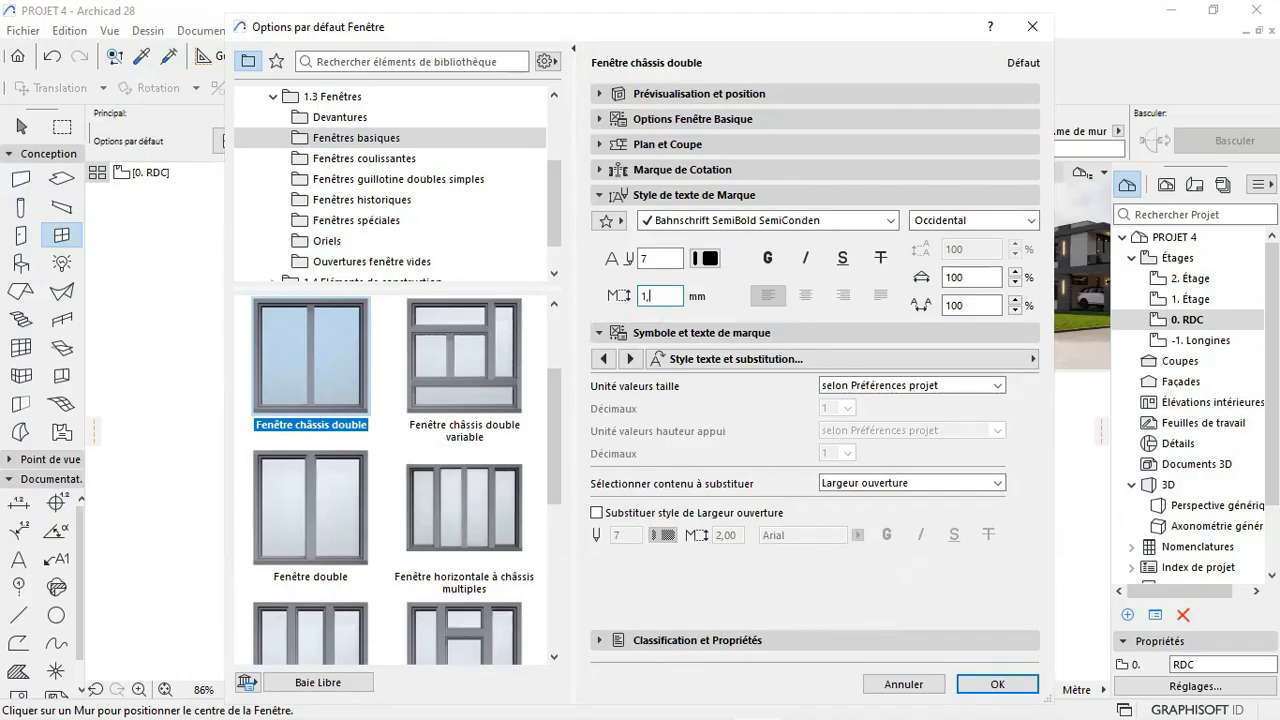
text(00)
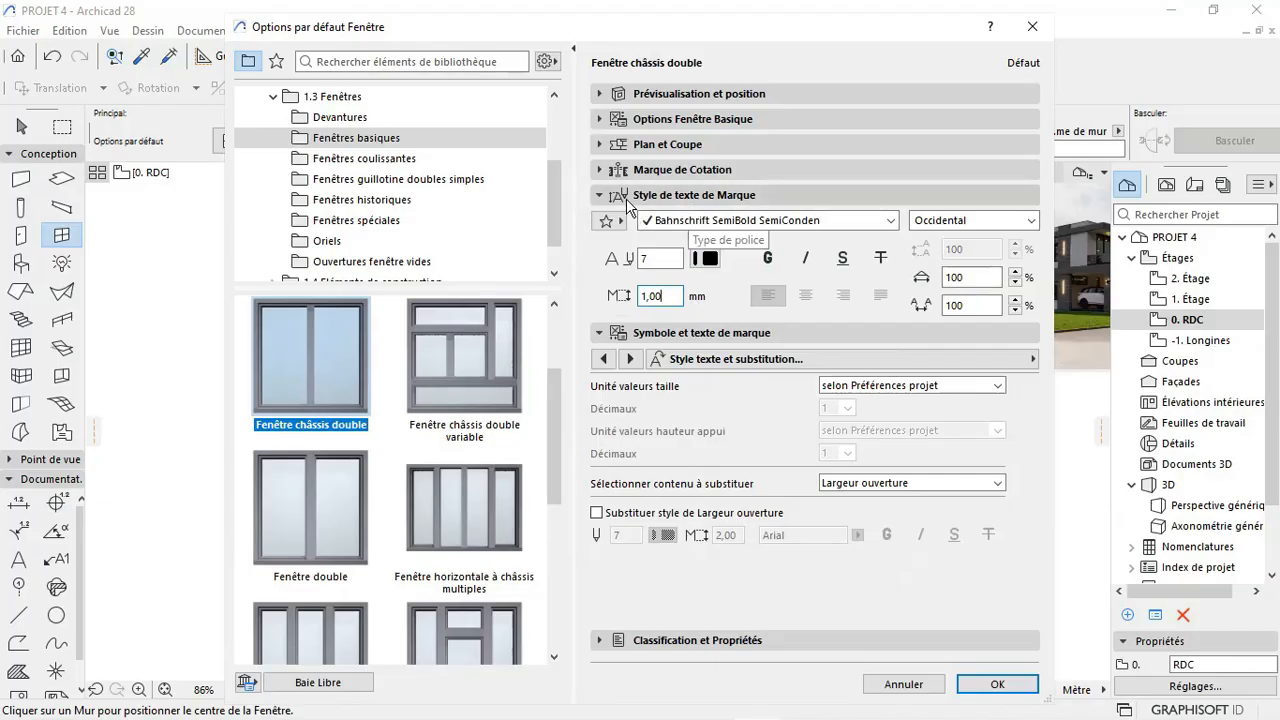
Step: Set the window marker's pen to black pen 21 and apply the default window settings
click(668, 169)
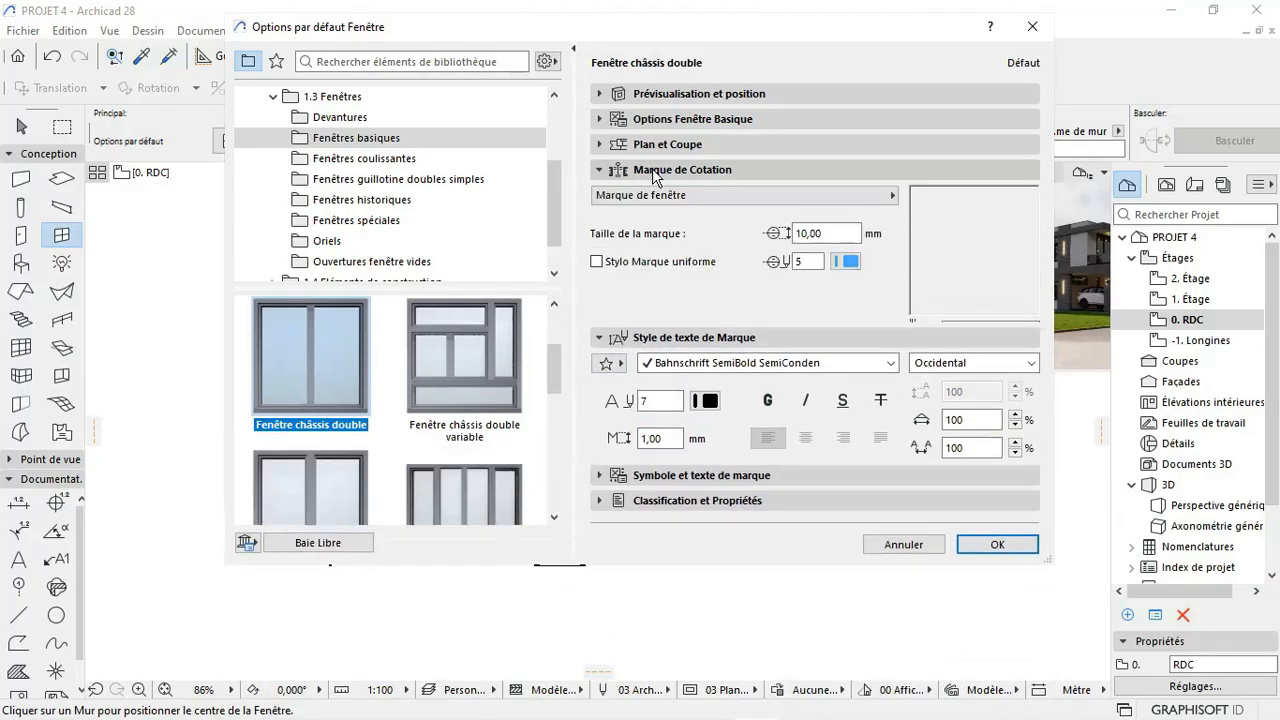
click(847, 262)
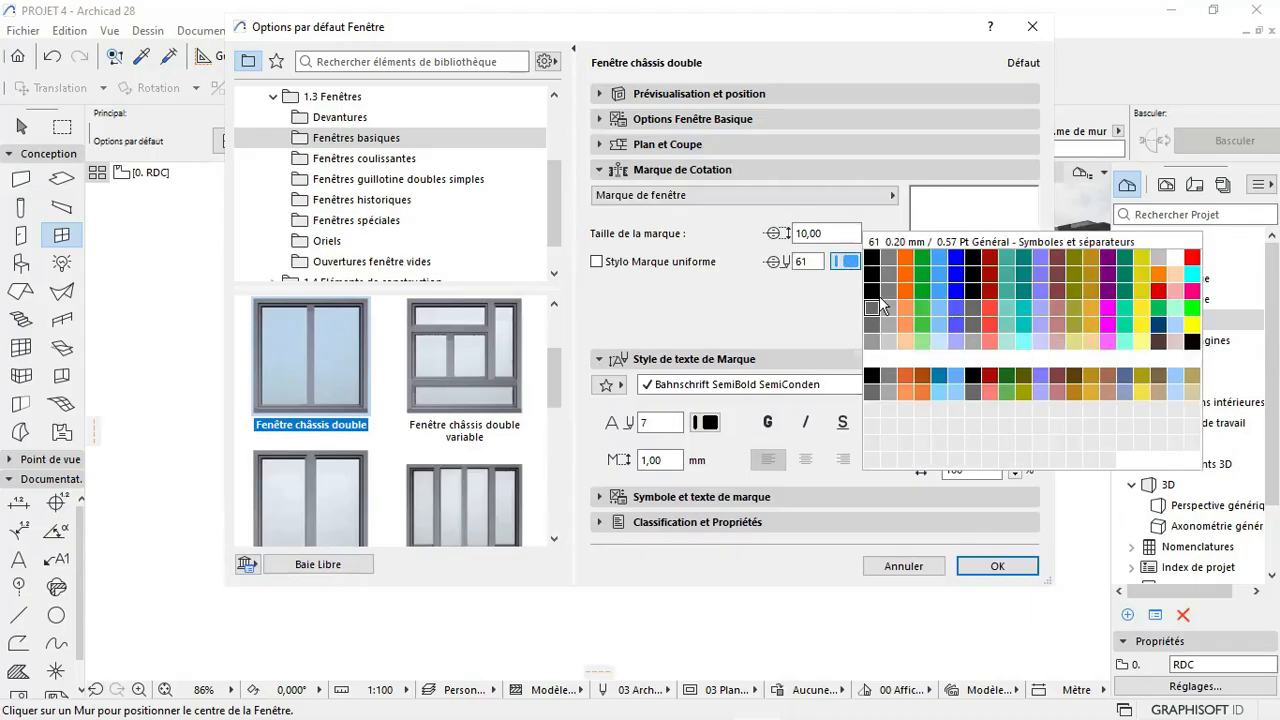
click(877, 289)
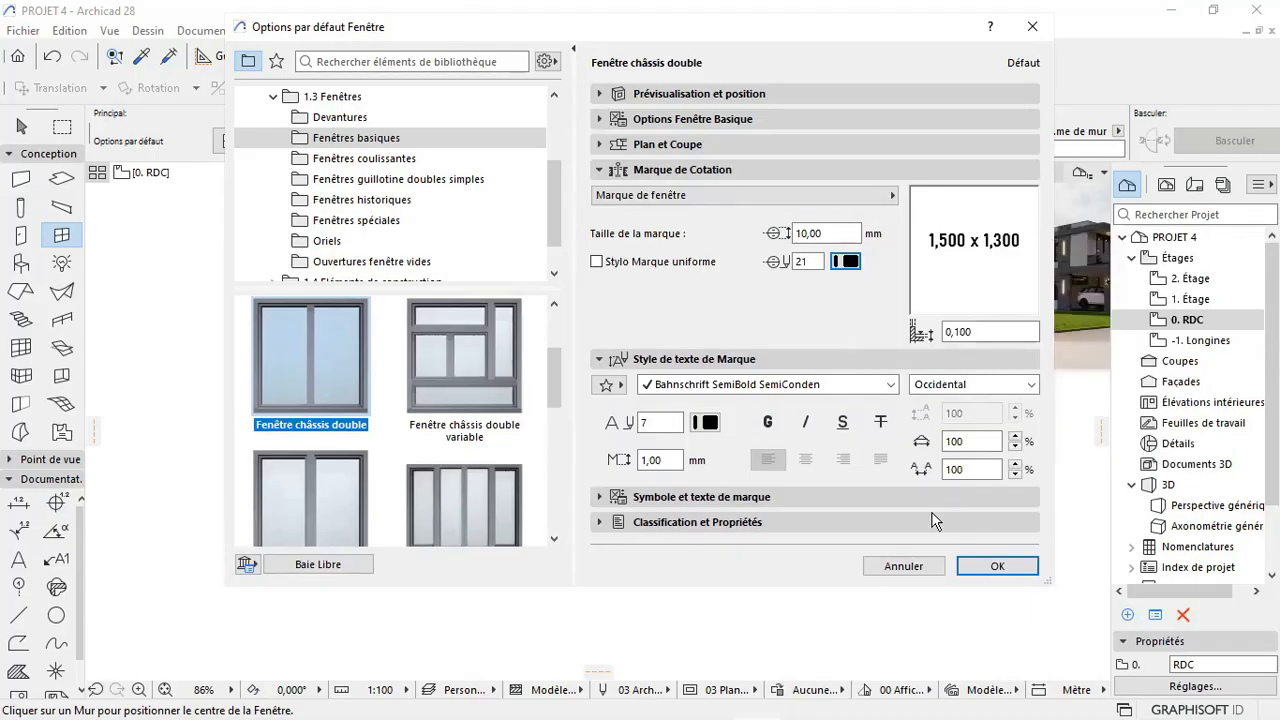
click(982, 567)
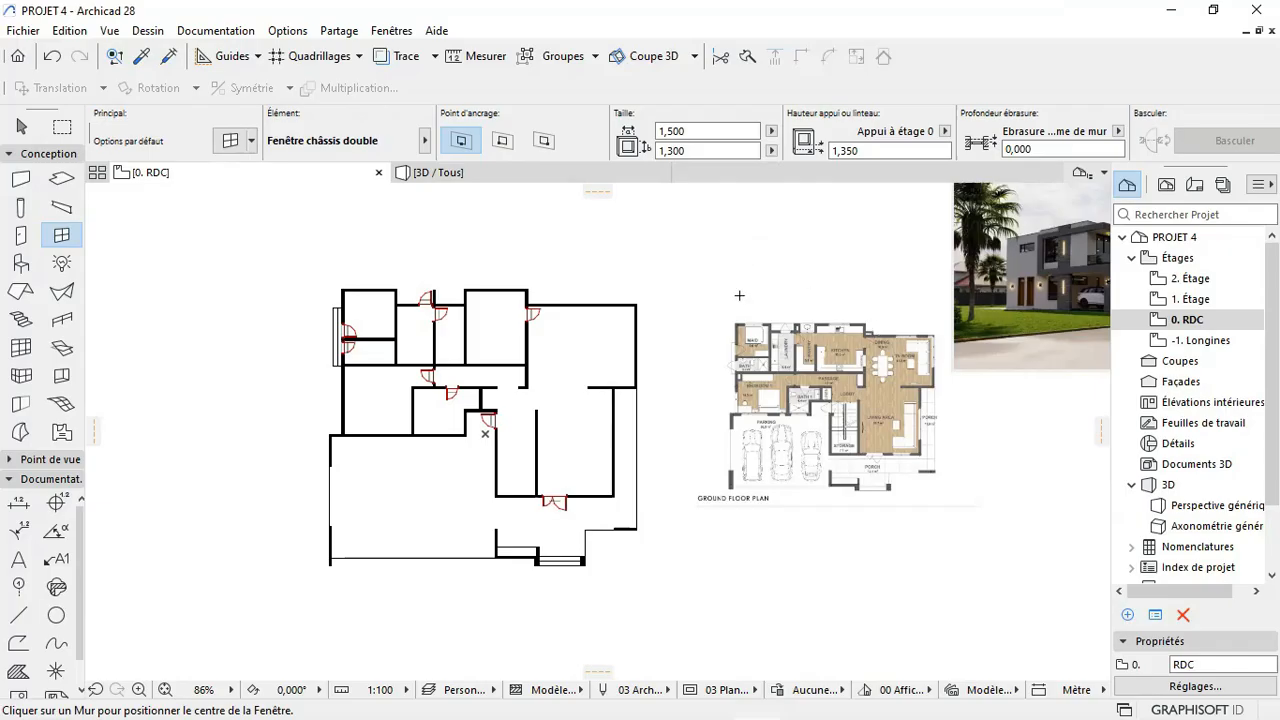
Step: Place a 1,500 x 1,300 double-sash window in the upper wall of the plan's top-left room, with its exterior side facing outward
scroll(742, 305, up, 4)
scroll(861, 416, down, 4)
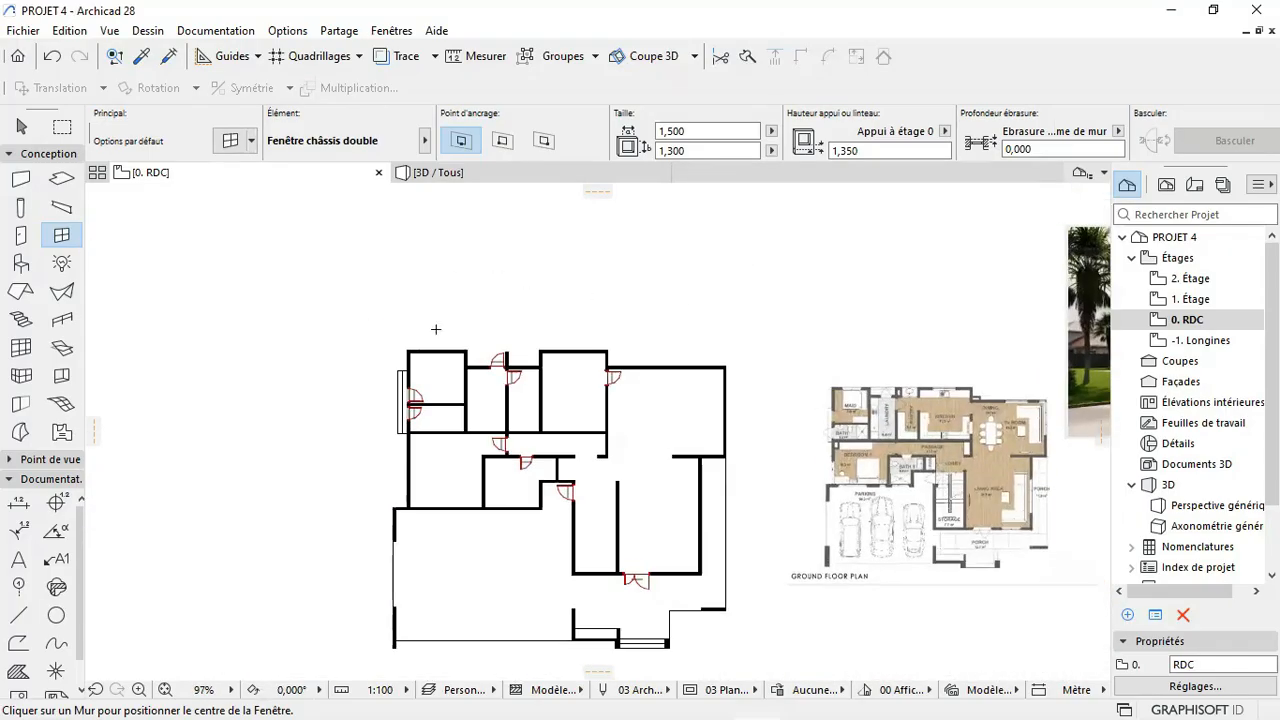
scroll(436, 329, up, 4)
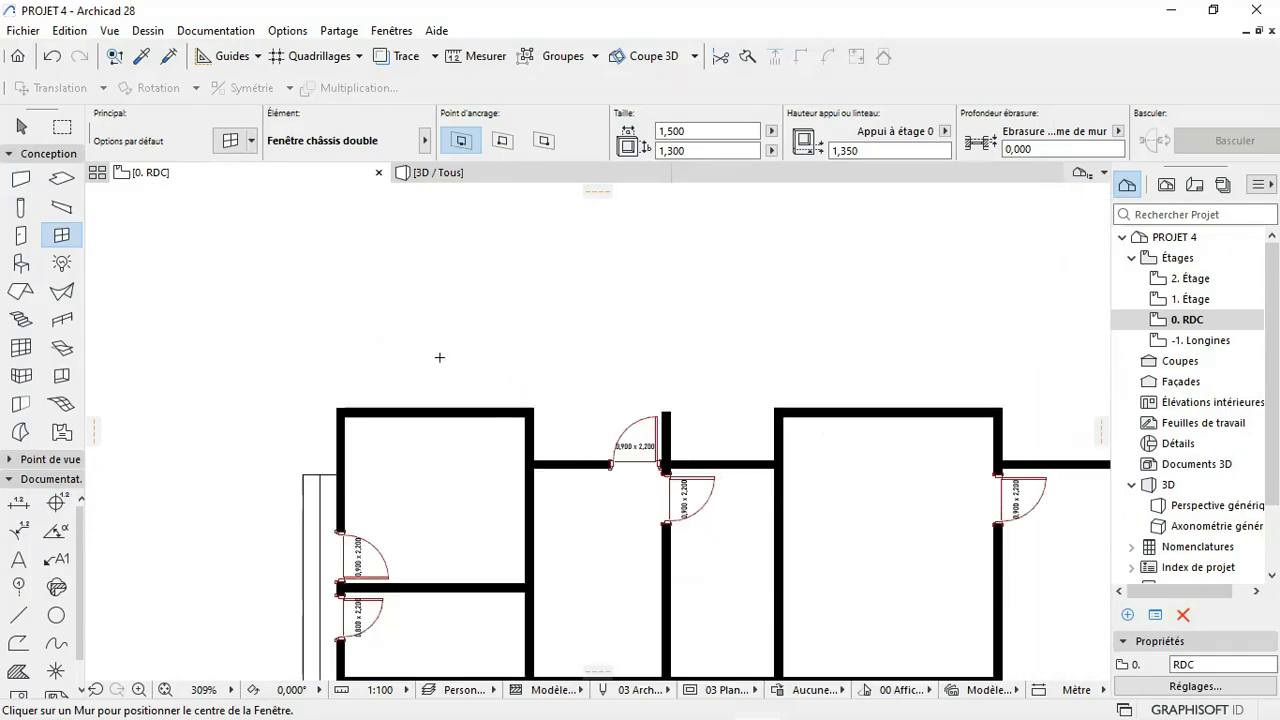
click(434, 410)
click(438, 367)
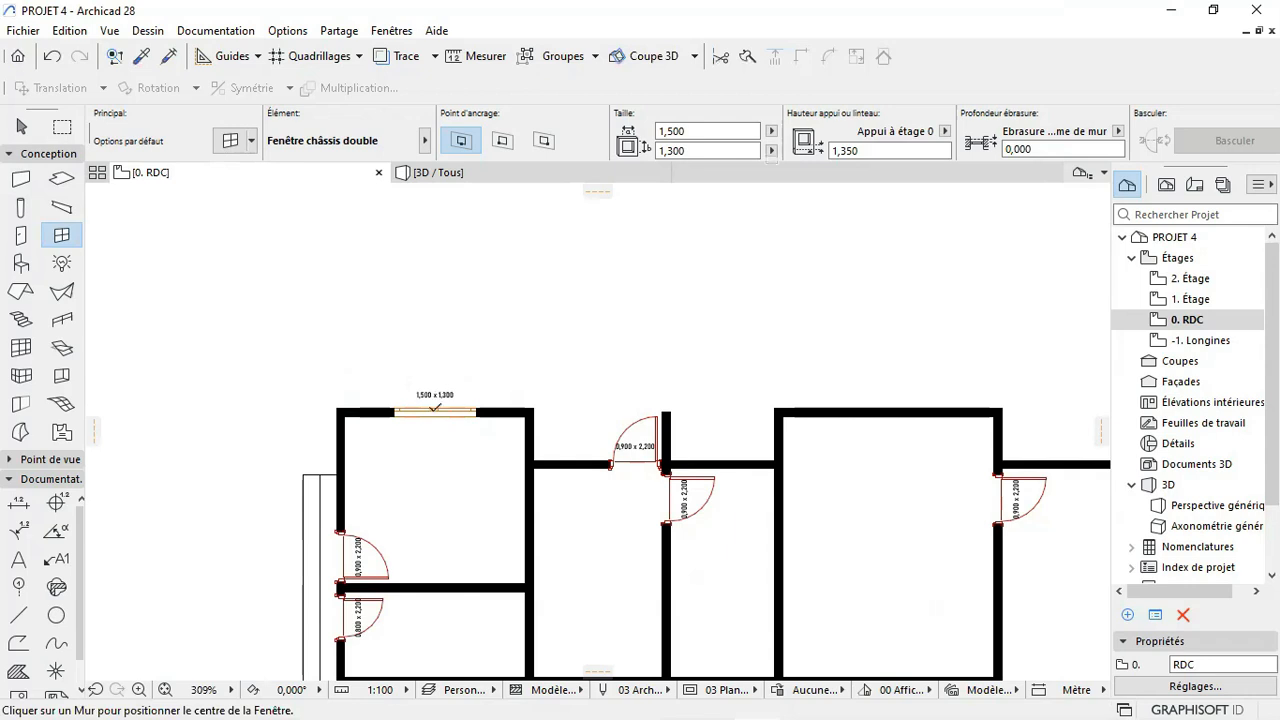
Step: Override the line types, object pens and cut-surface attributes of the newly placed window in its plan and section settings
scroll(434, 407, up, 5)
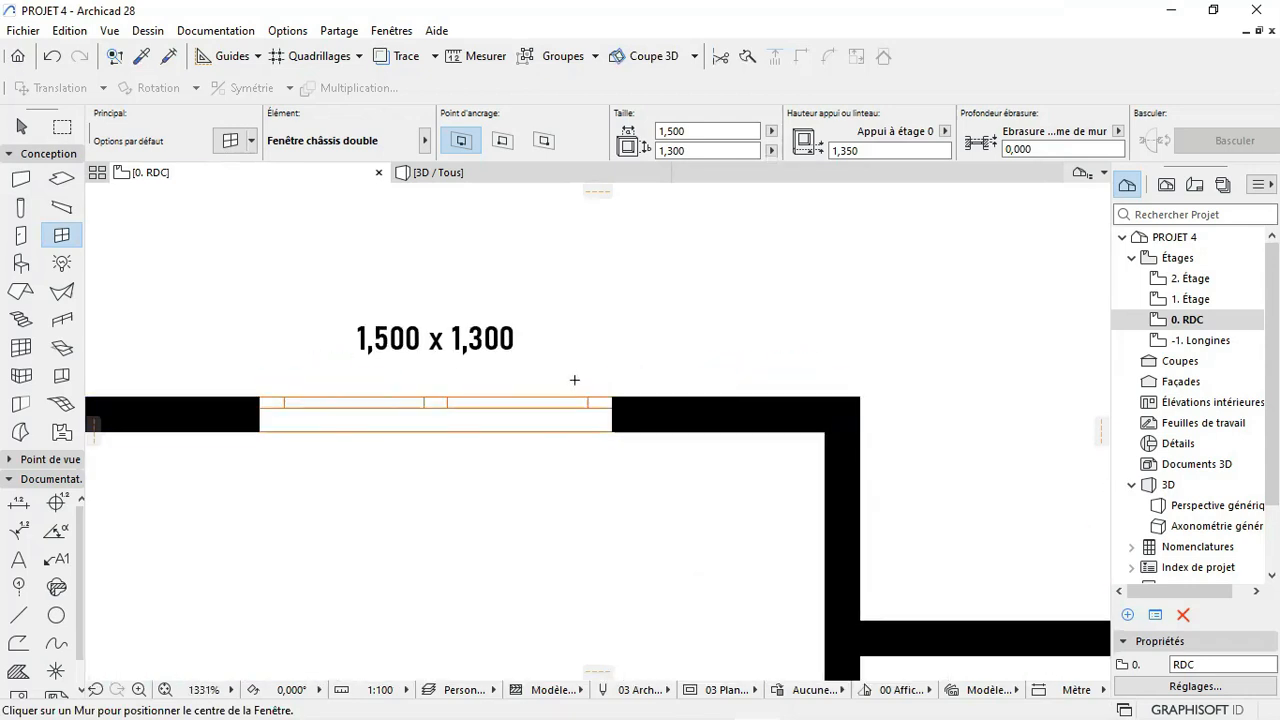
shift+click(608, 390)
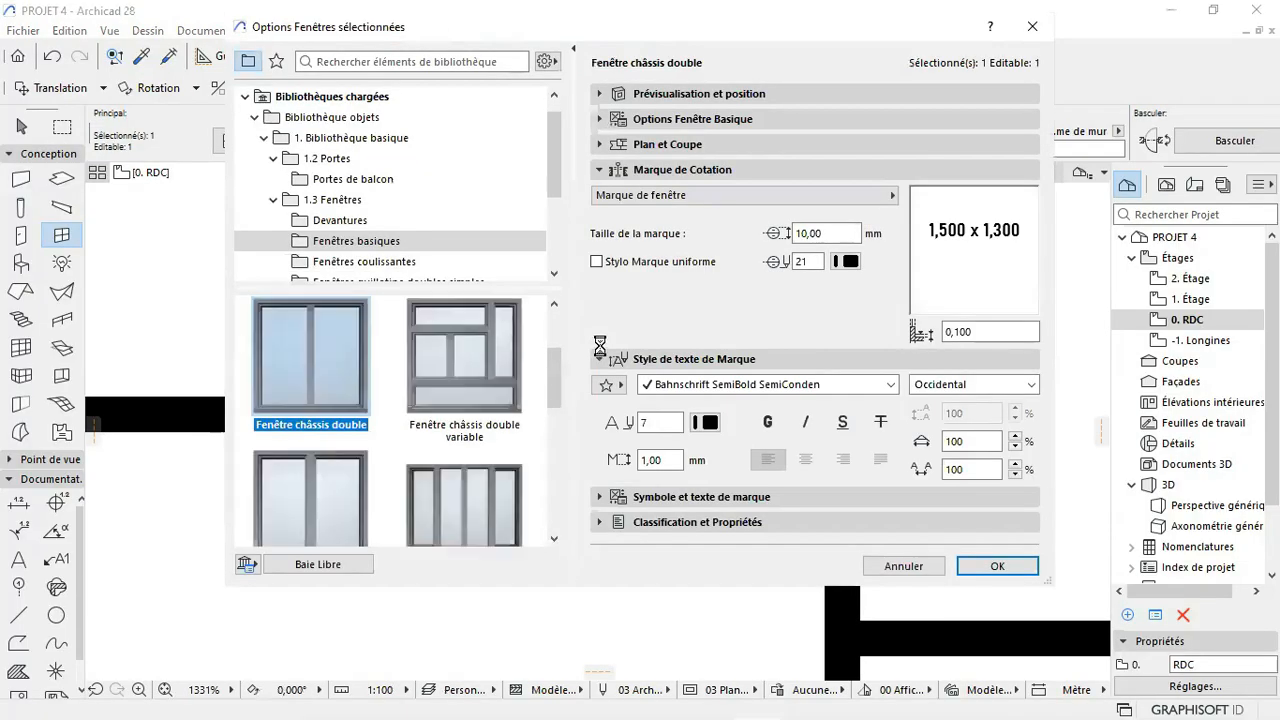
click(660, 146)
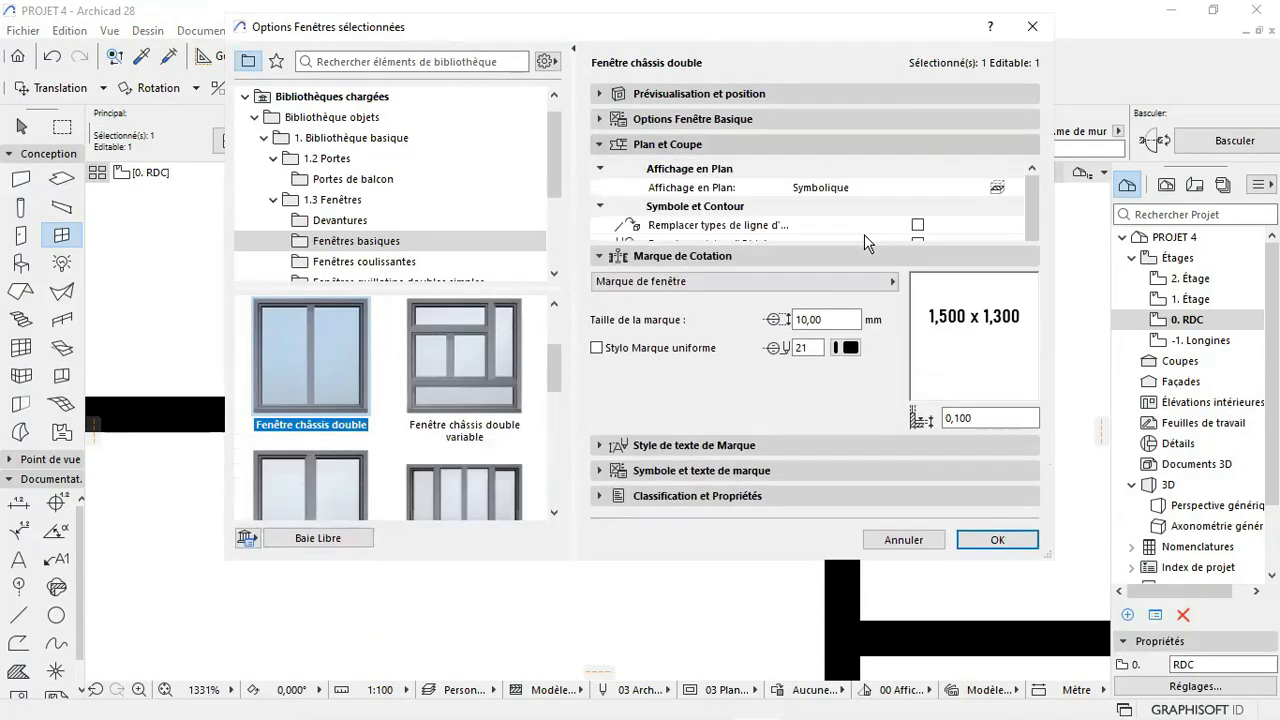
click(917, 225)
click(917, 243)
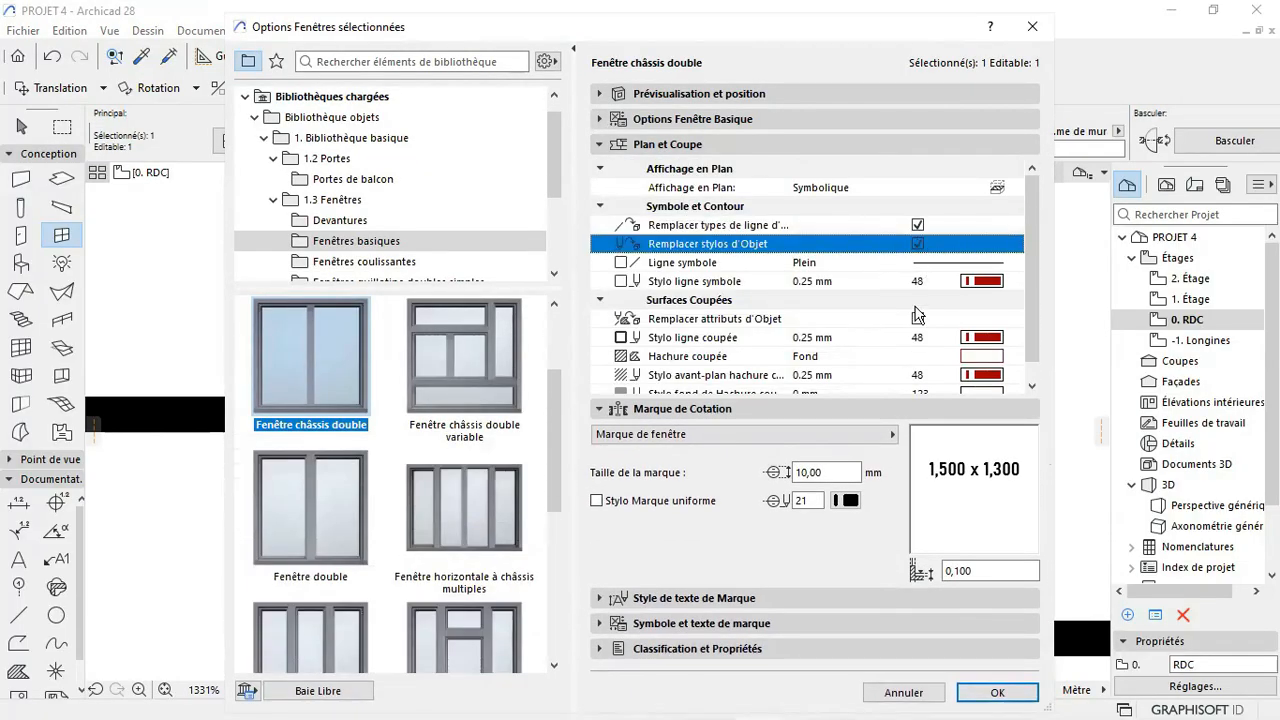
click(917, 318)
scroll(913, 313, down, 1)
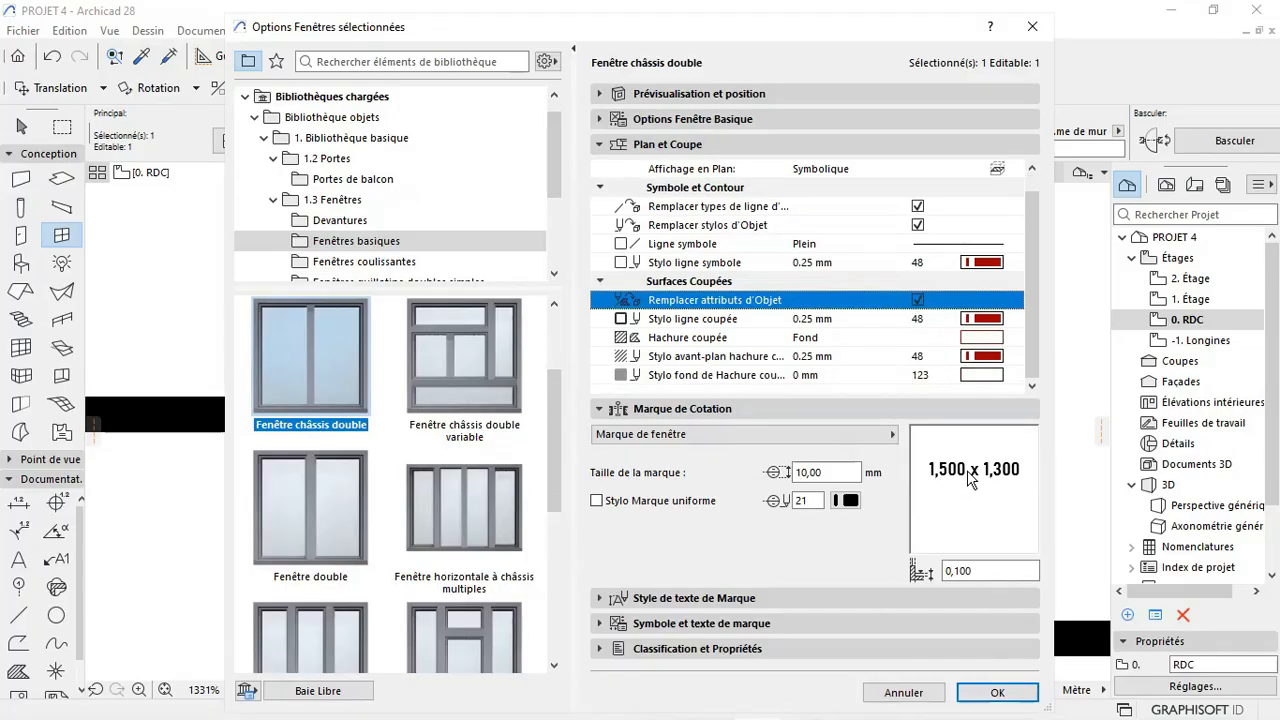
click(990, 690)
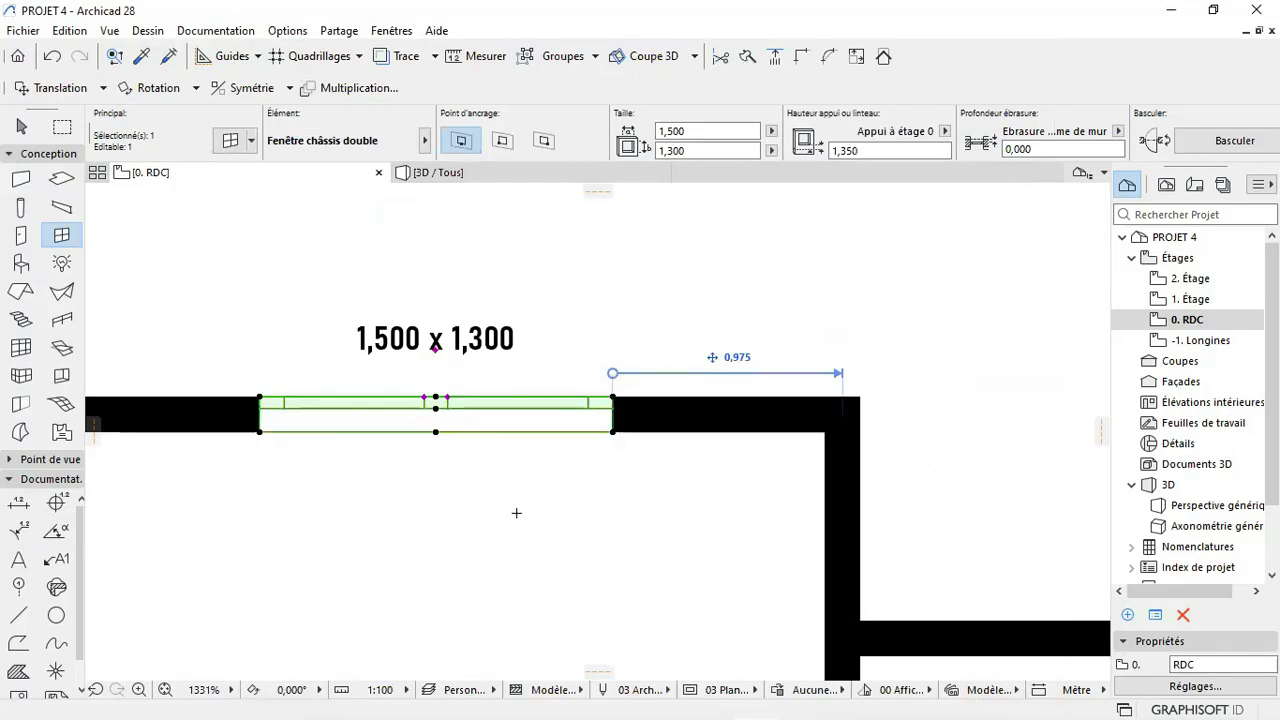
key(Escape)
scroll(450, 398, down, 3)
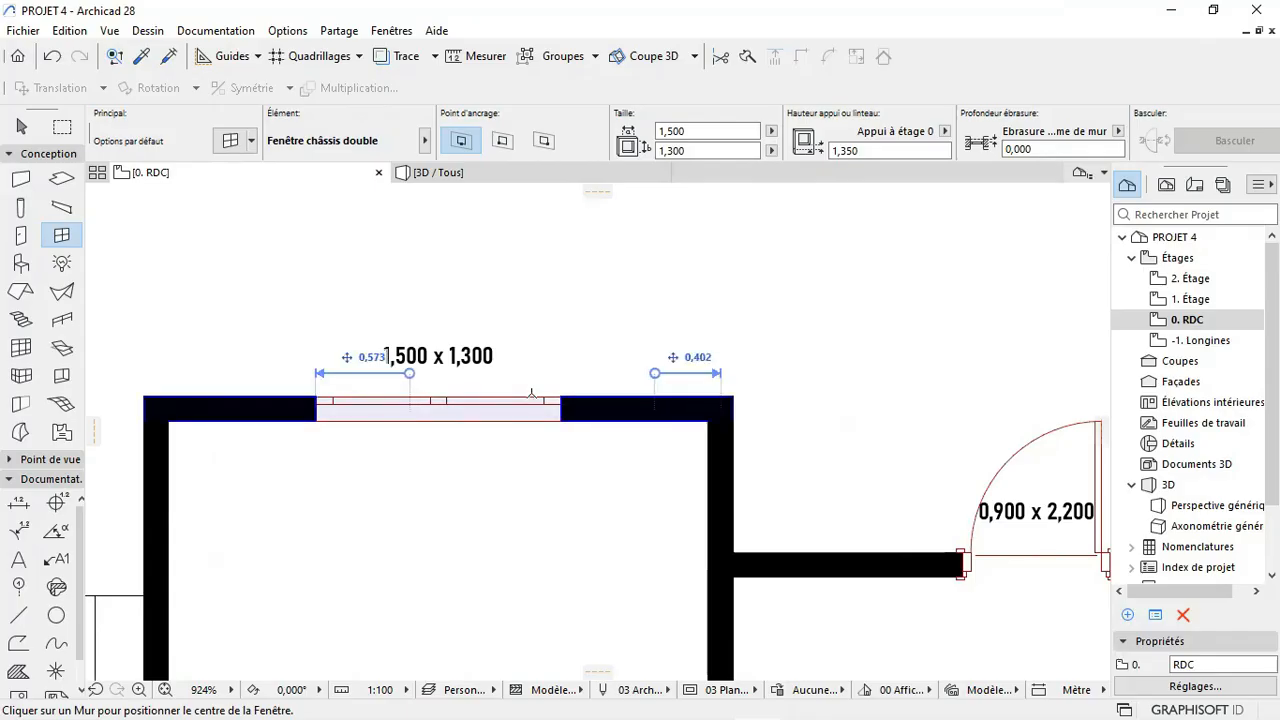
Step: Examine the new double-sash window from outside in the 3D view, and return to the RDC plan
click(473, 172)
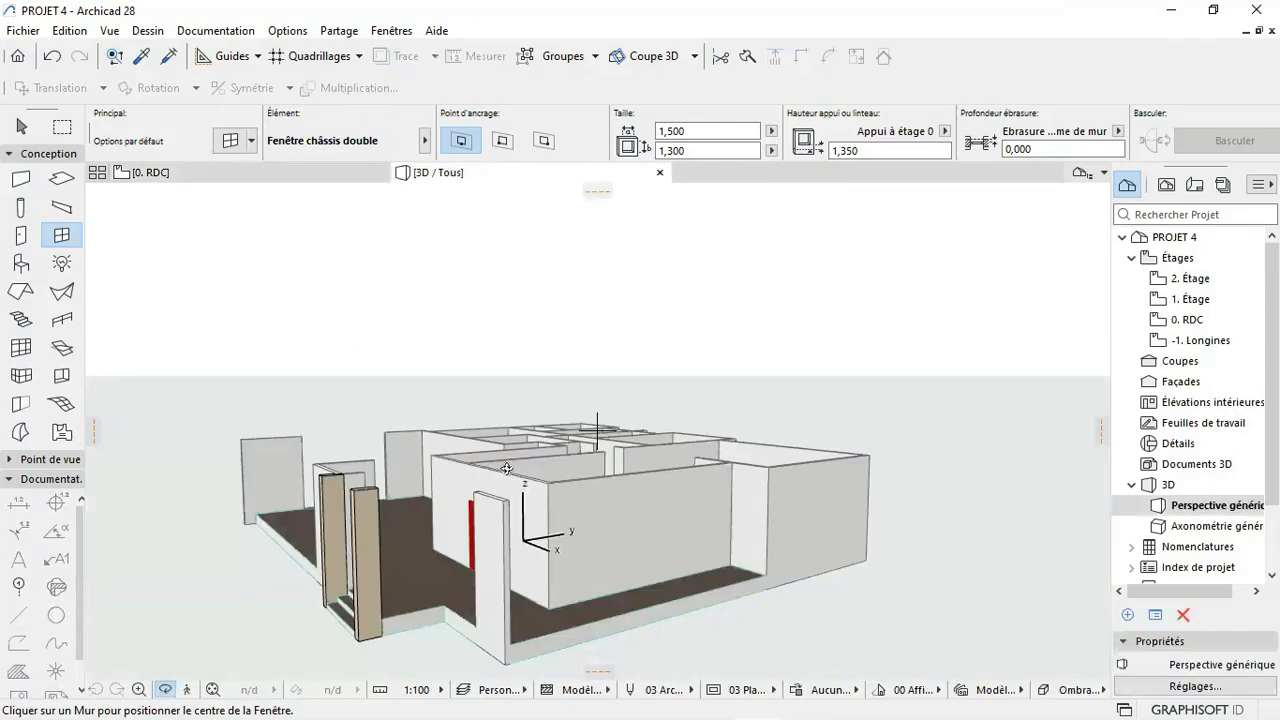
scroll(543, 534, down, 2)
shift+middle_drag(543, 534, 102, 596)
scroll(595, 515, up, 2)
scroll(595, 515, up, 5)
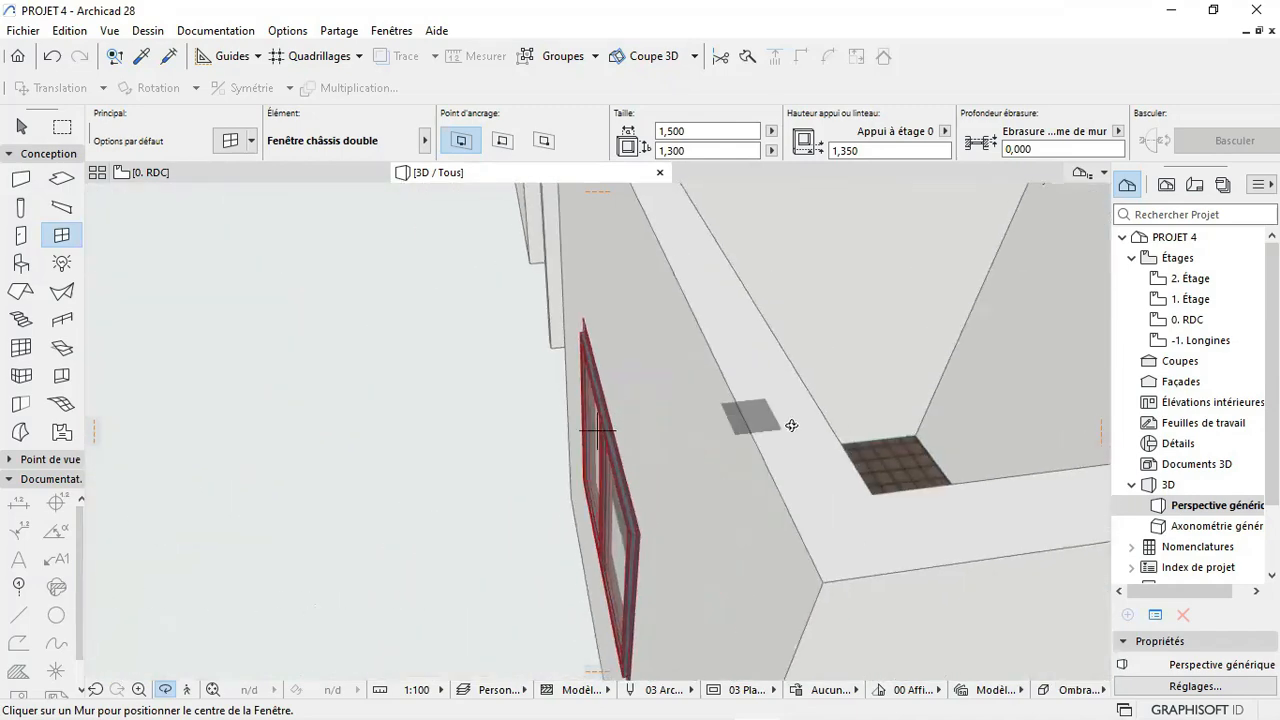
shift+middle_drag(634, 460, 498, 330)
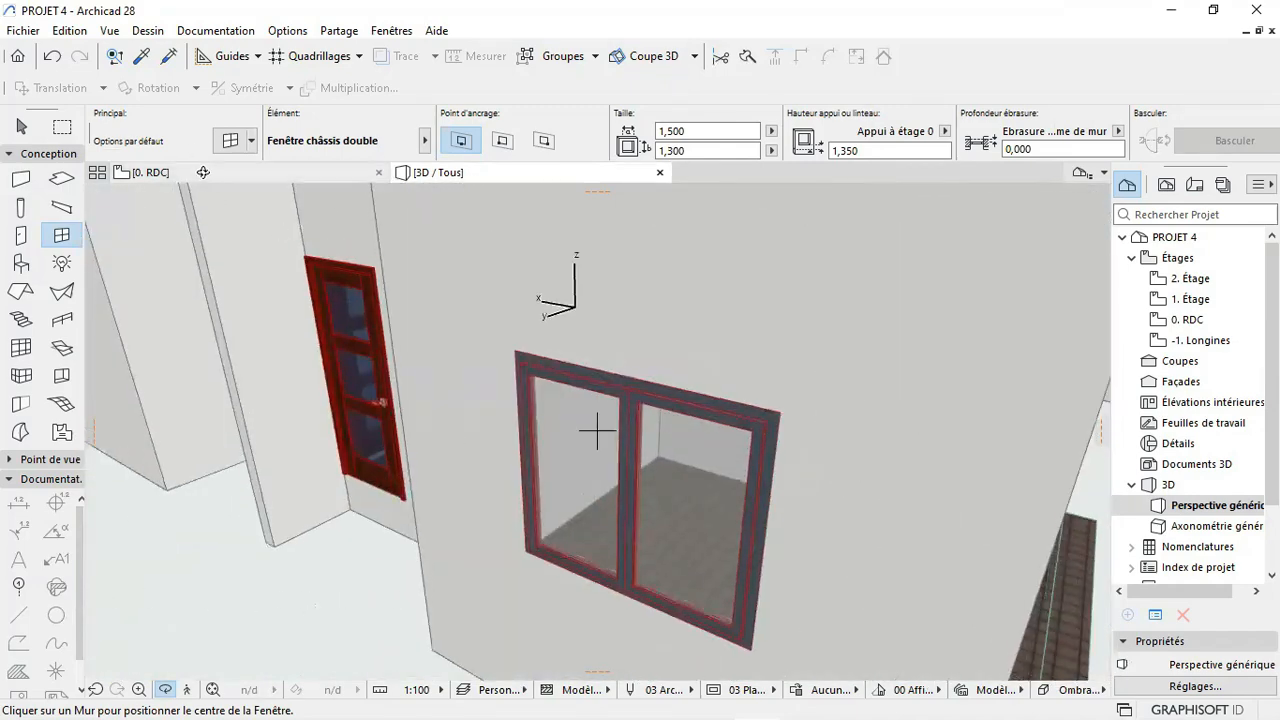
click(204, 177)
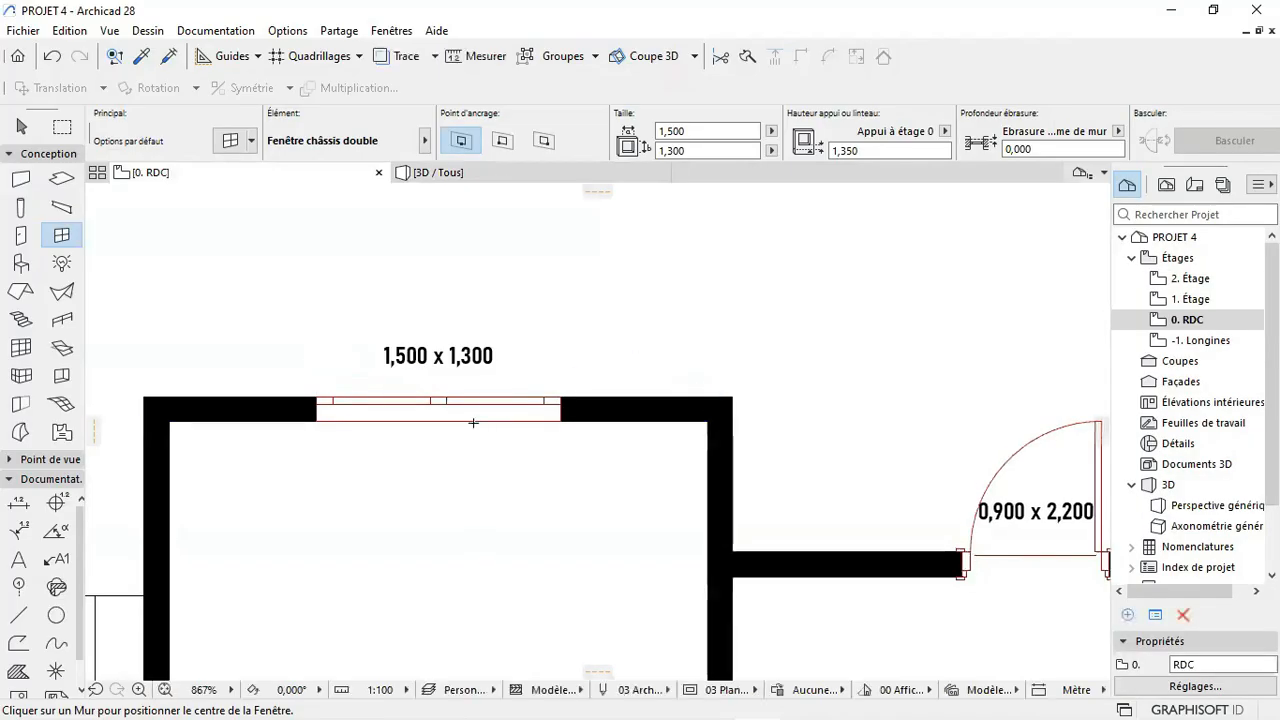
Step: Compare the upper walls of the RDC plan with the reference ground floor plan to locate the next window
scroll(470, 410, up, 1)
scroll(495, 425, up, 1)
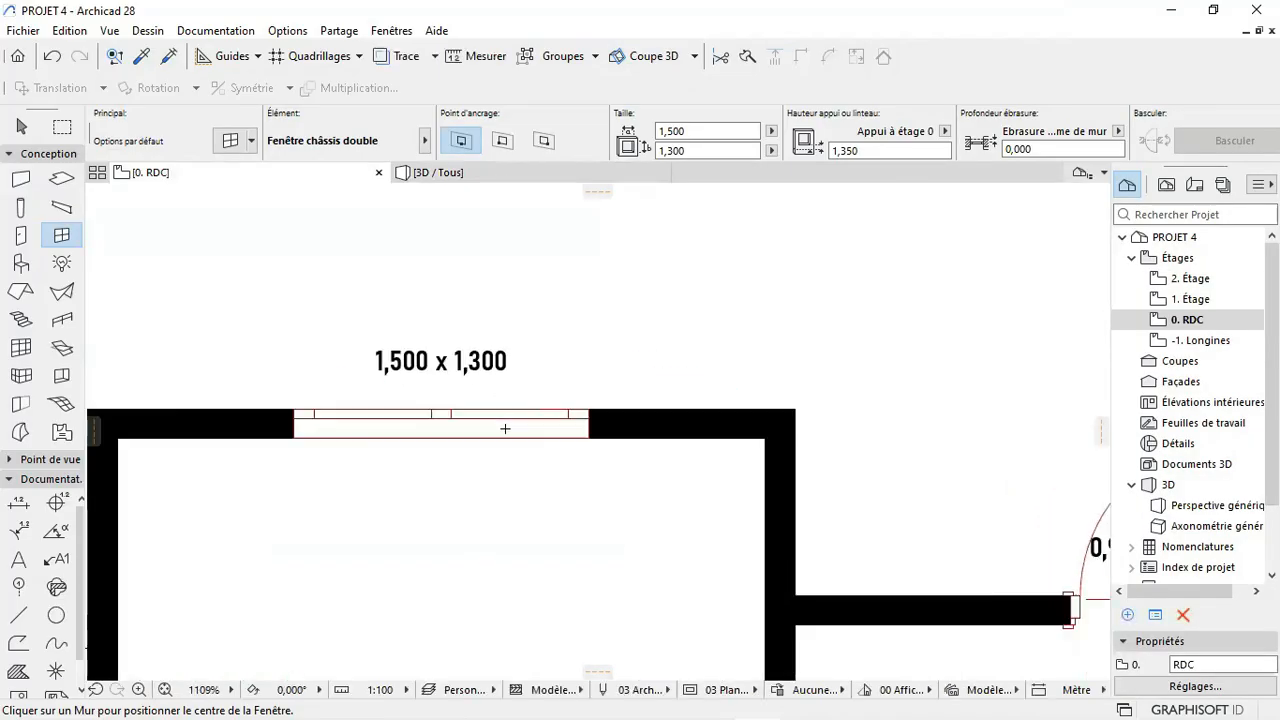
scroll(598, 410, down, 5)
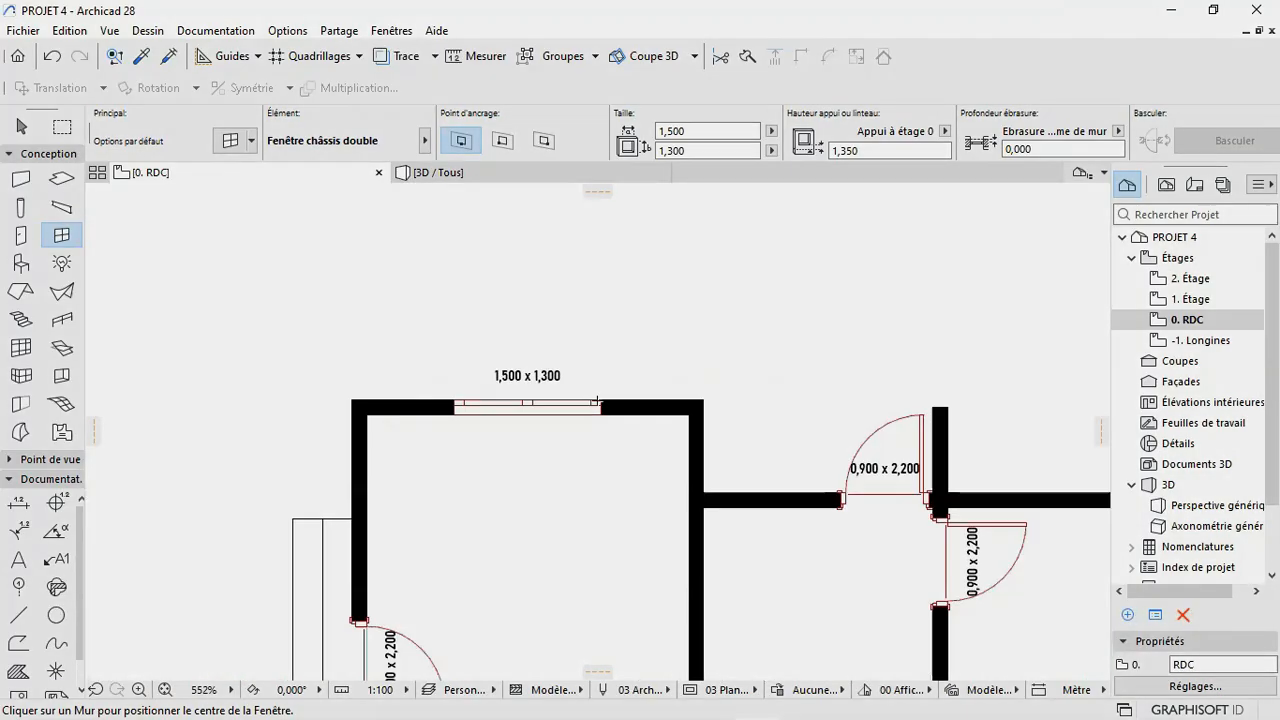
scroll(598, 408, up, 2)
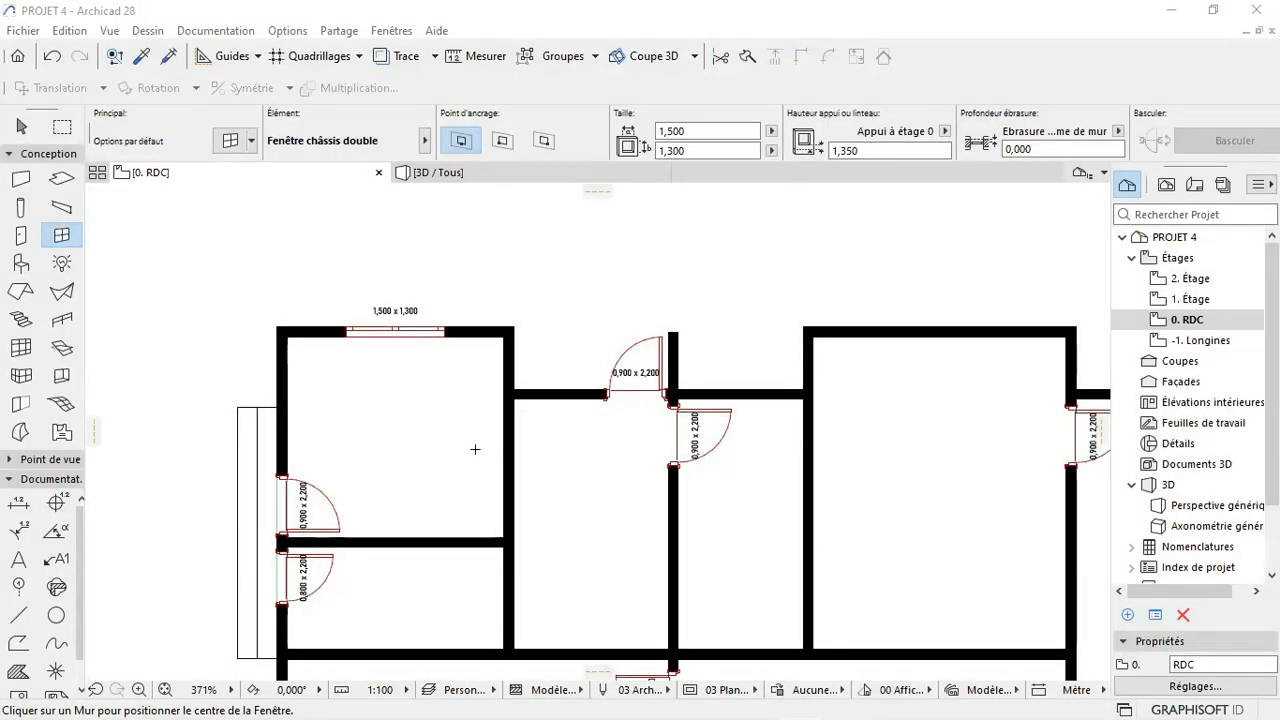
scroll(663, 489, down, 2)
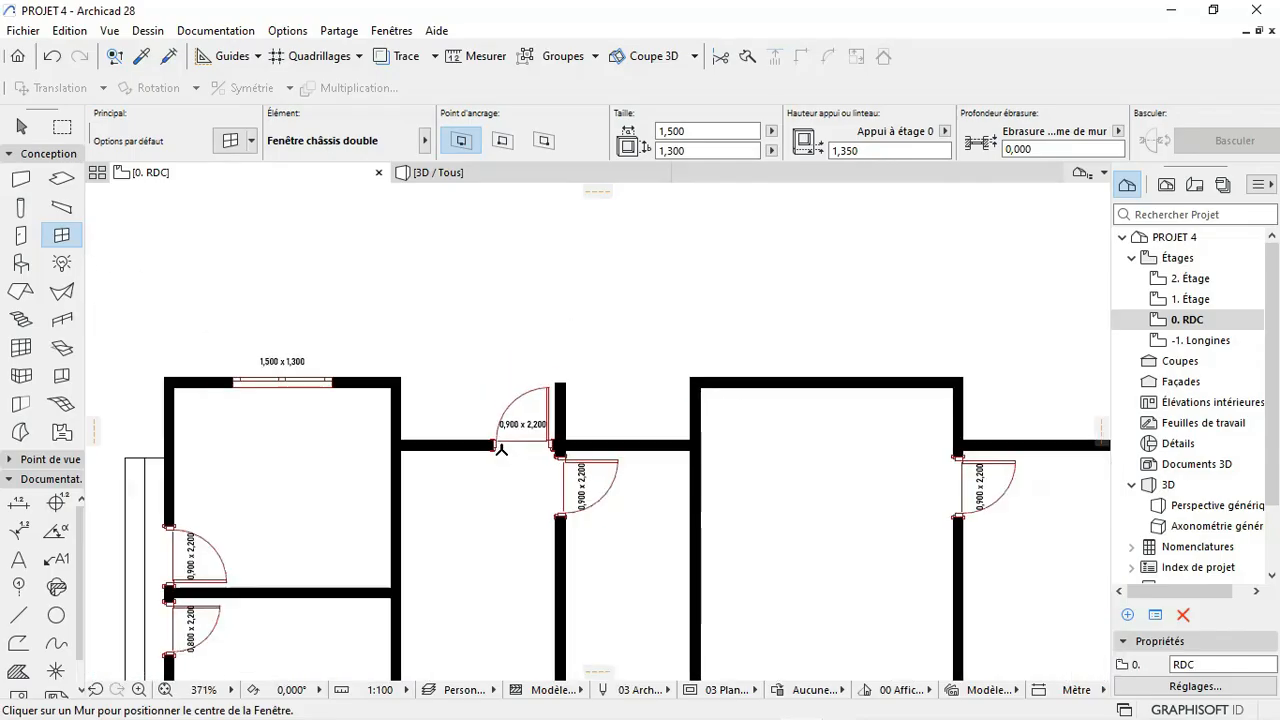
scroll(501, 450, down, 2)
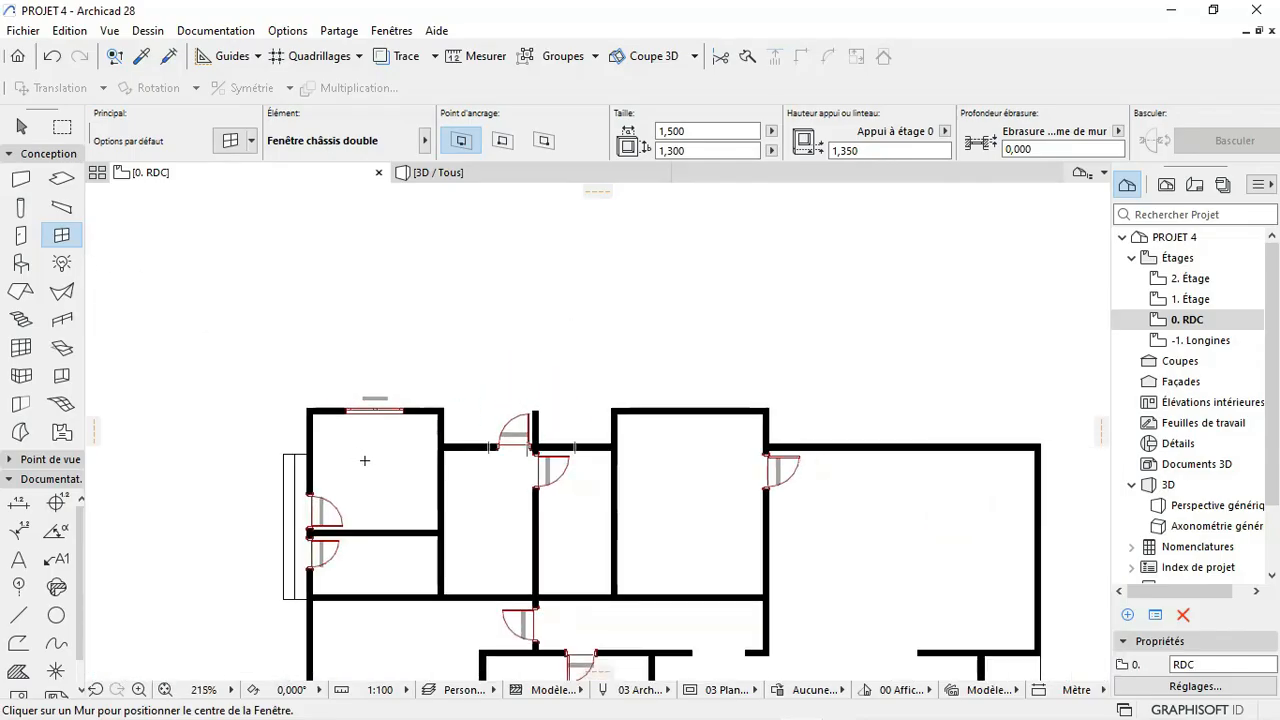
scroll(420, 450, down, 3)
scroll(470, 480, up, 1)
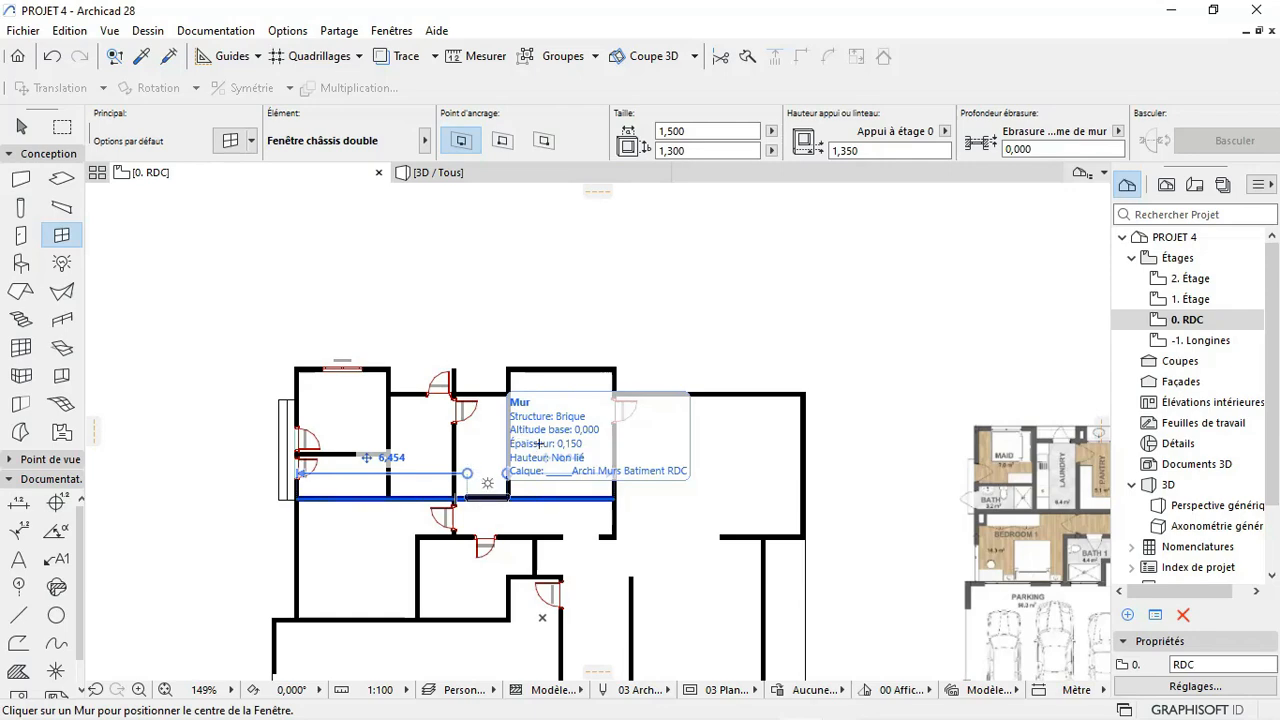
scroll(549, 456, up, 3)
scroll(560, 452, down, 2)
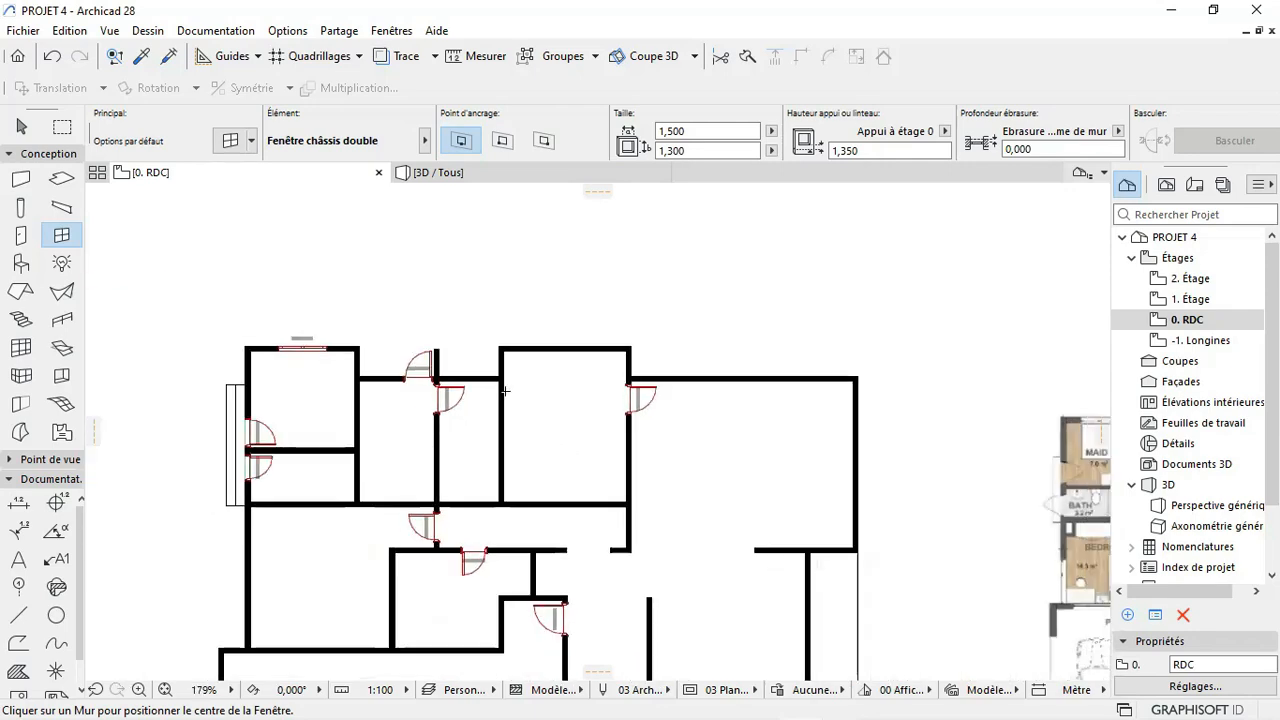
scroll(506, 391, up, 4)
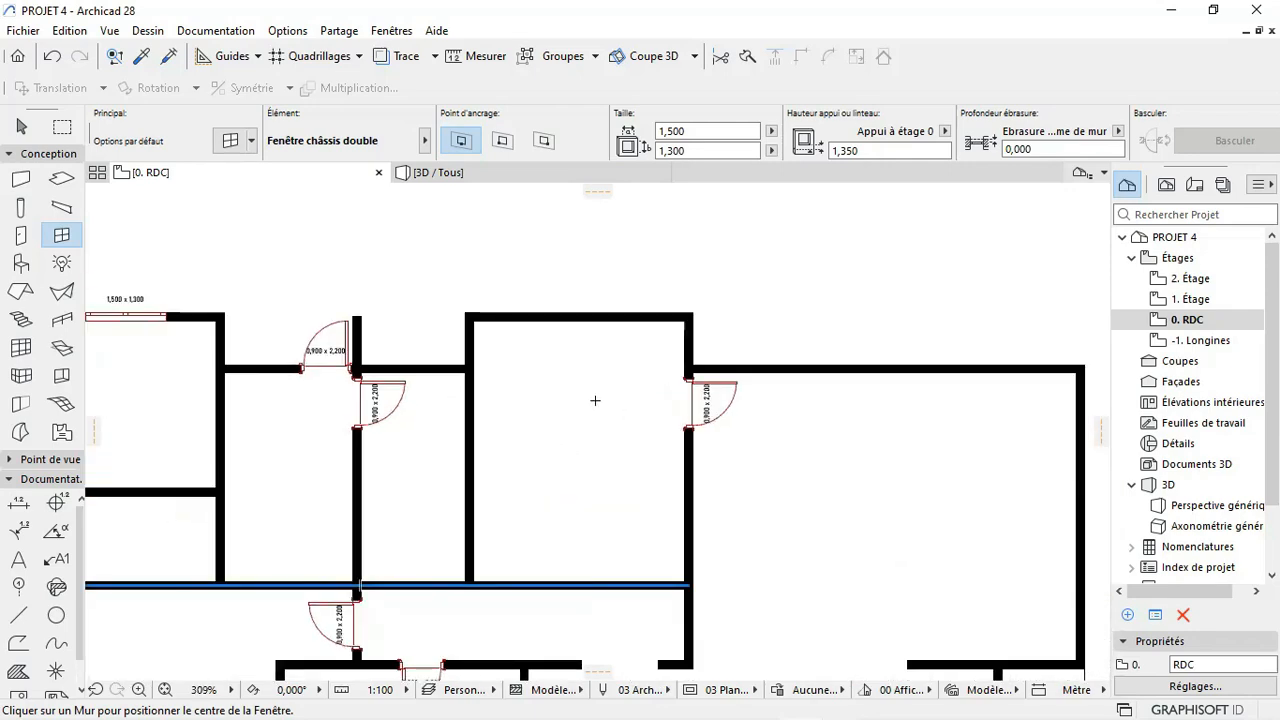
scroll(595, 400, down, 1)
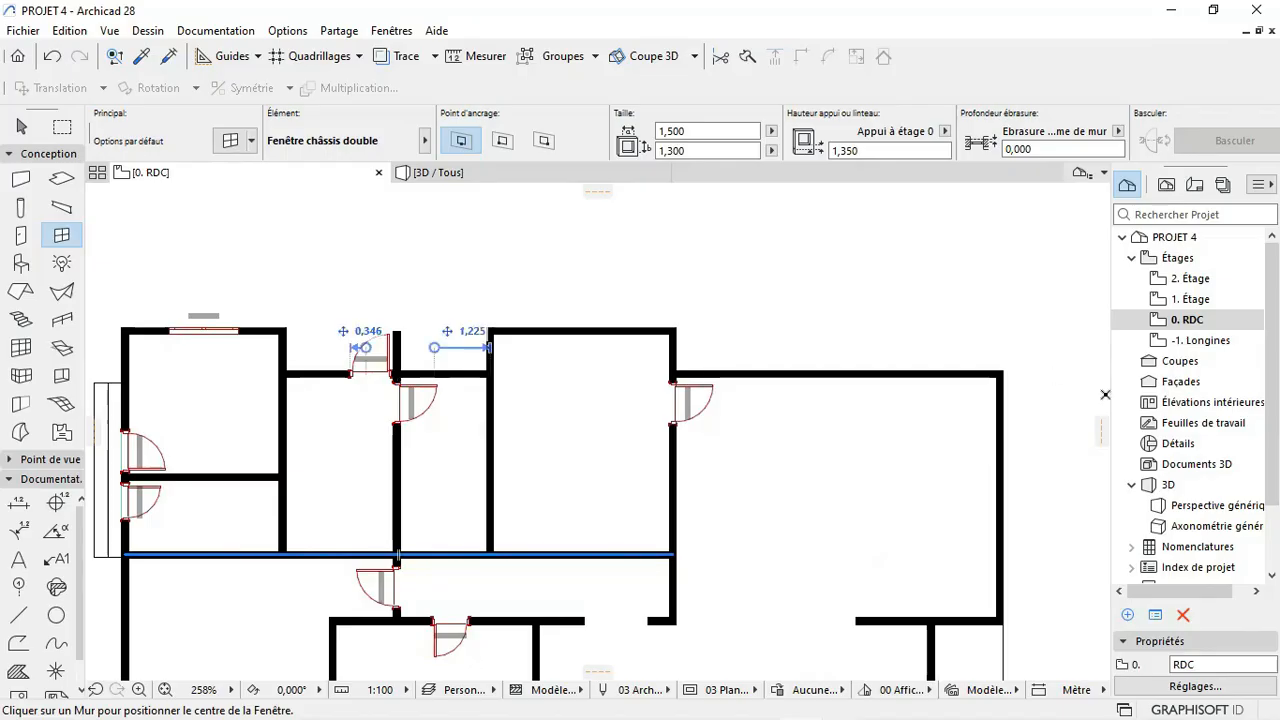
scroll(580, 440, down, 5)
scroll(880, 440, up, 4)
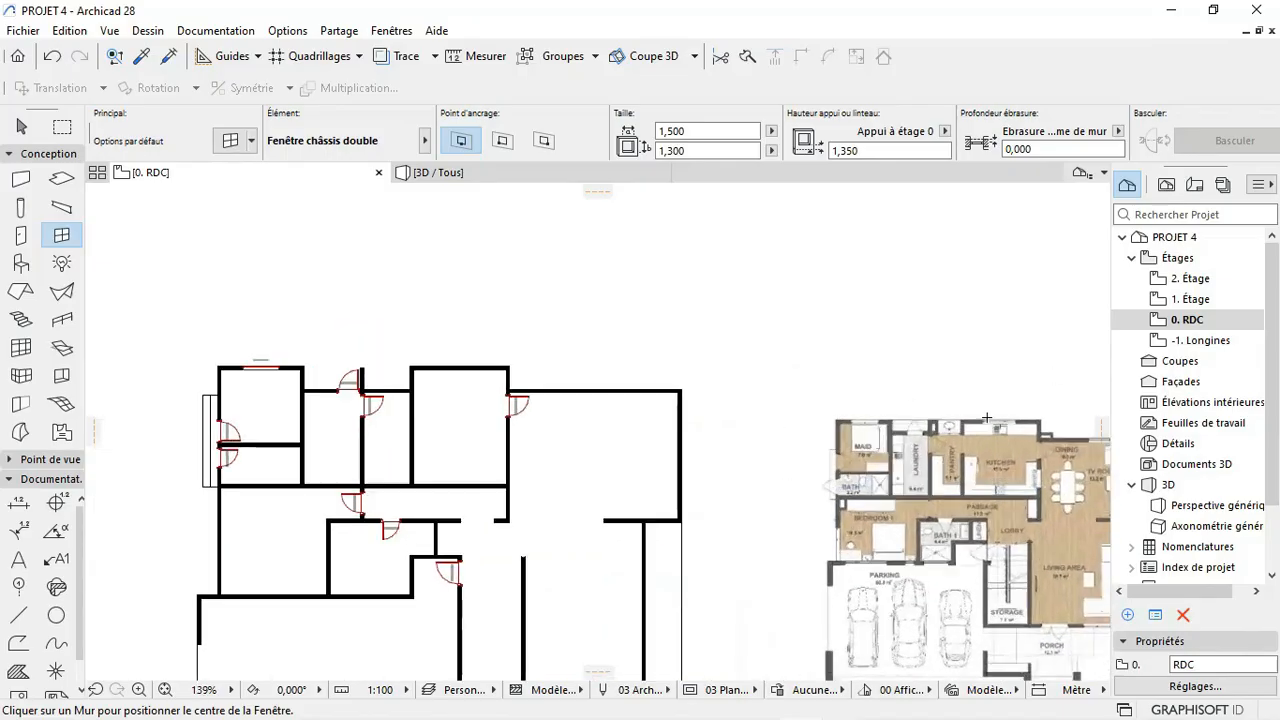
scroll(1003, 470, down, 3)
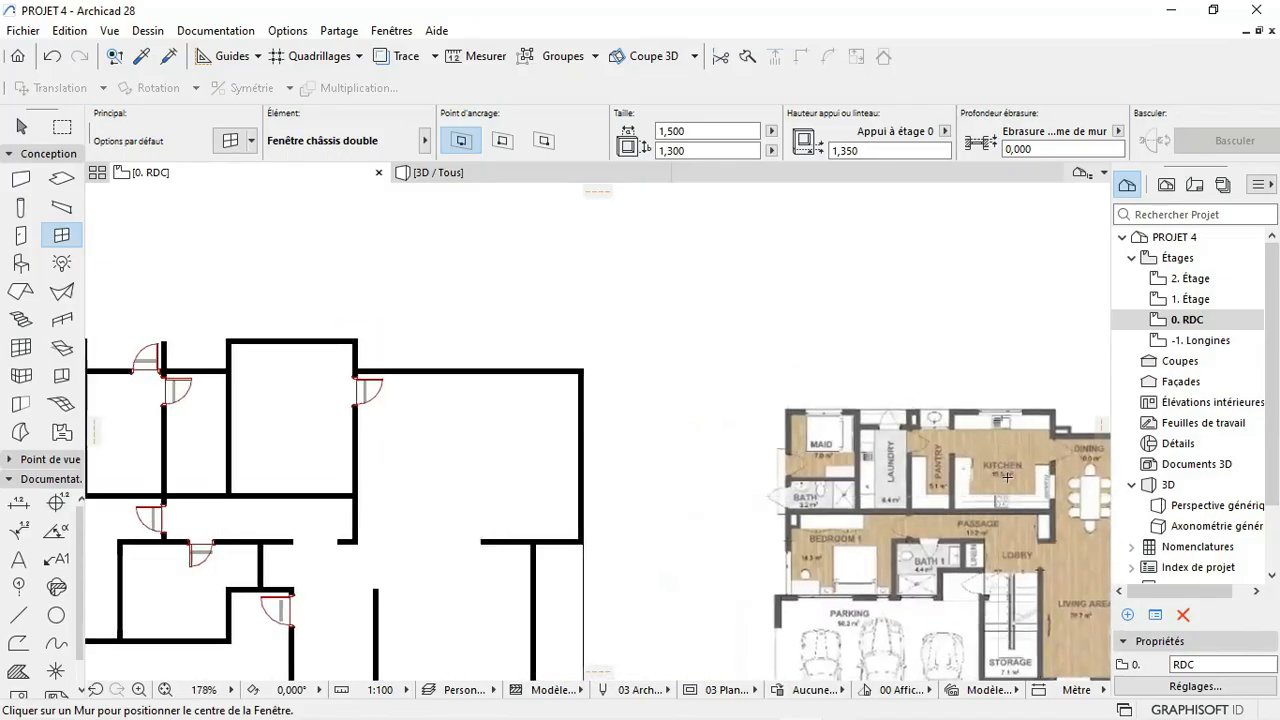
Step: Place a 1,500 x 1,300 double-sash window near the middle of the kitchen's upper wall, with its exterior side facing outward
scroll(589, 408, up, 6)
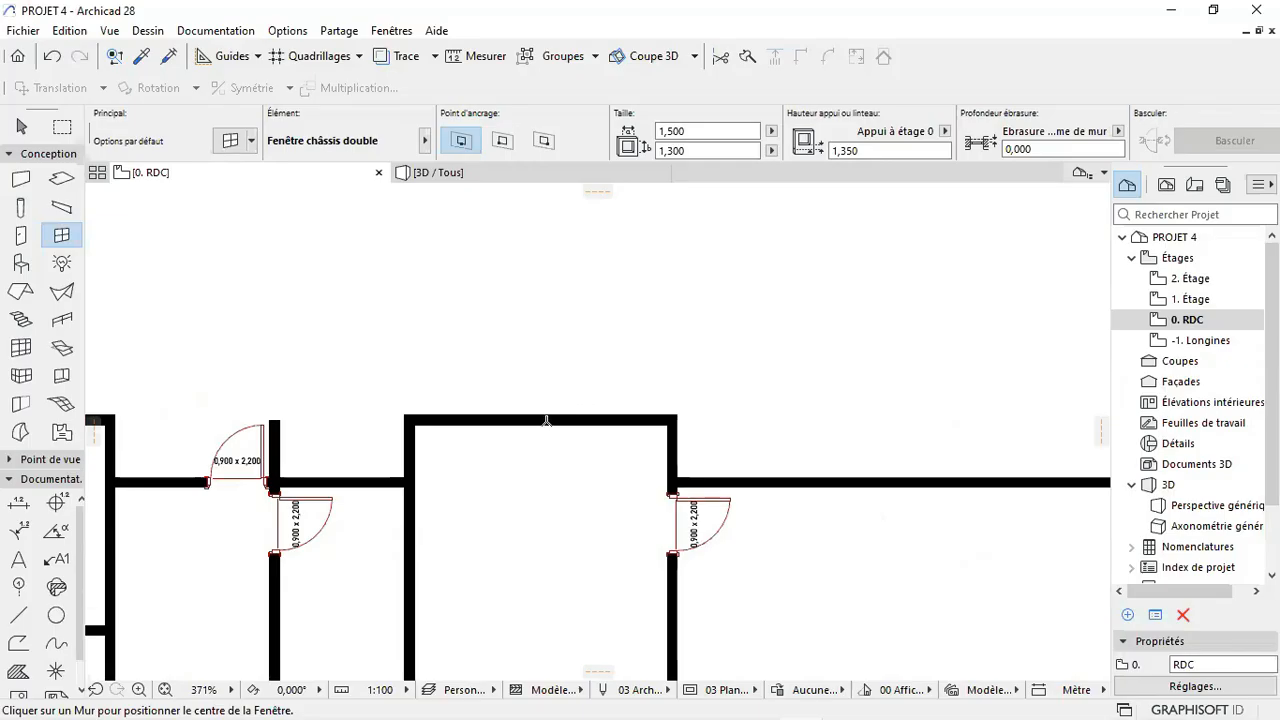
click(546, 420)
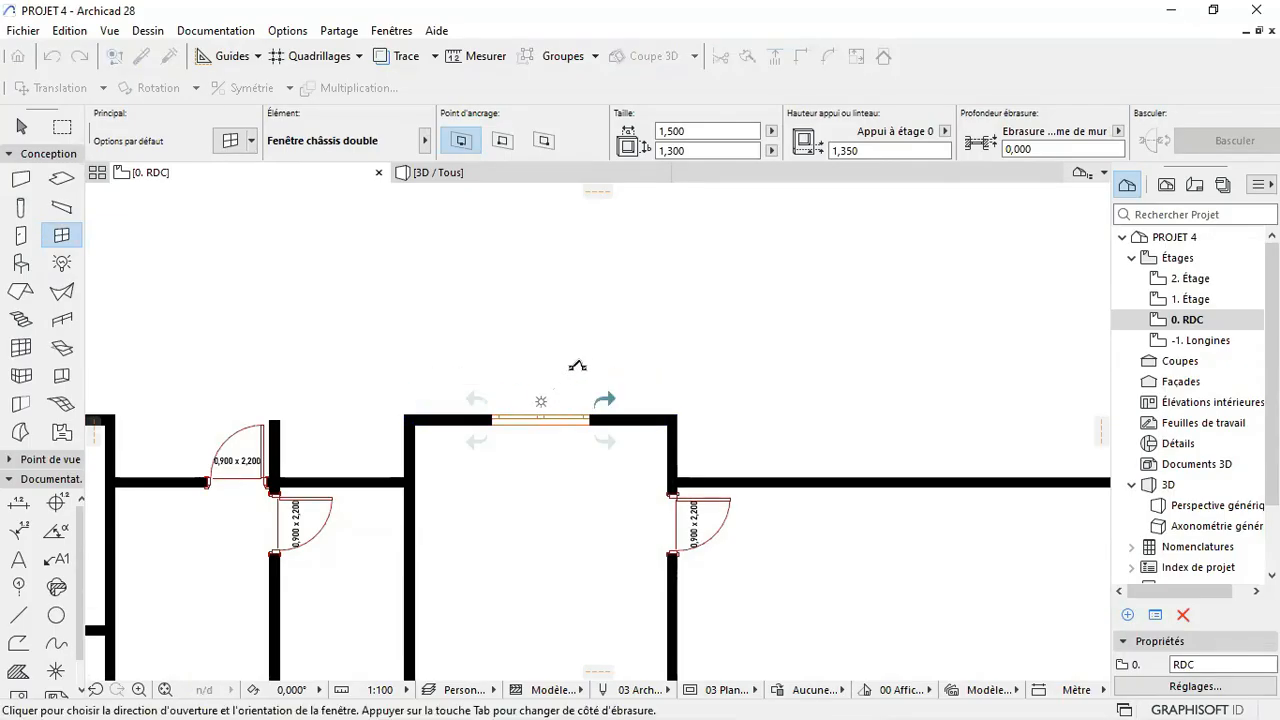
click(580, 360)
scroll(576, 401, up, 3)
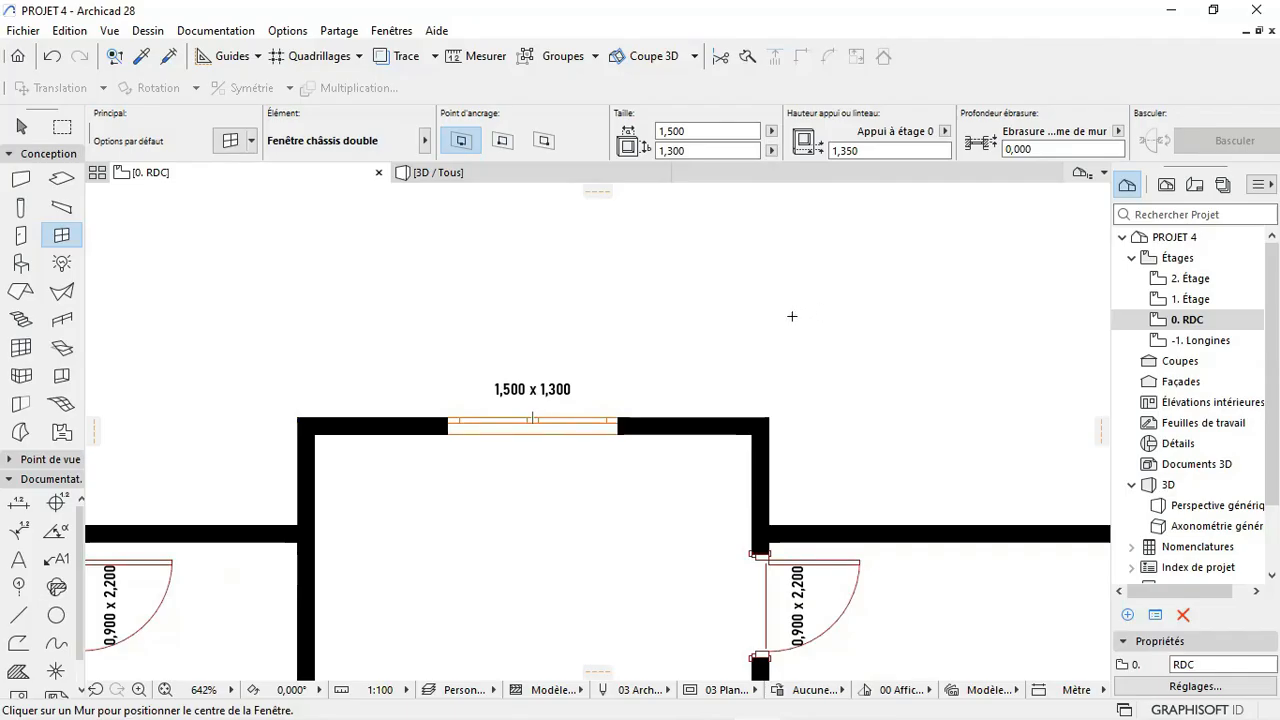
click(533, 403)
scroll(533, 403, down, 10)
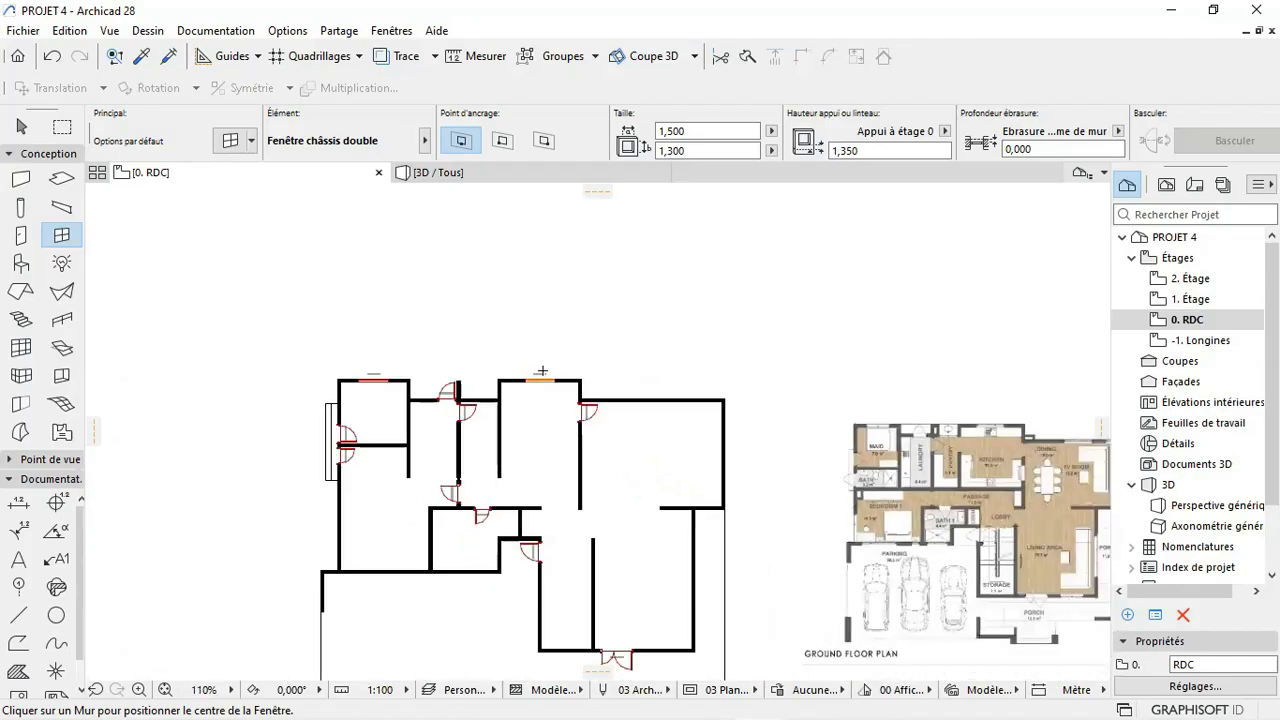
Step: Place a 1,500 x 1,300 double-sash window near the middle of the upper wall of the dining and TV room
scroll(681, 427, up, 2)
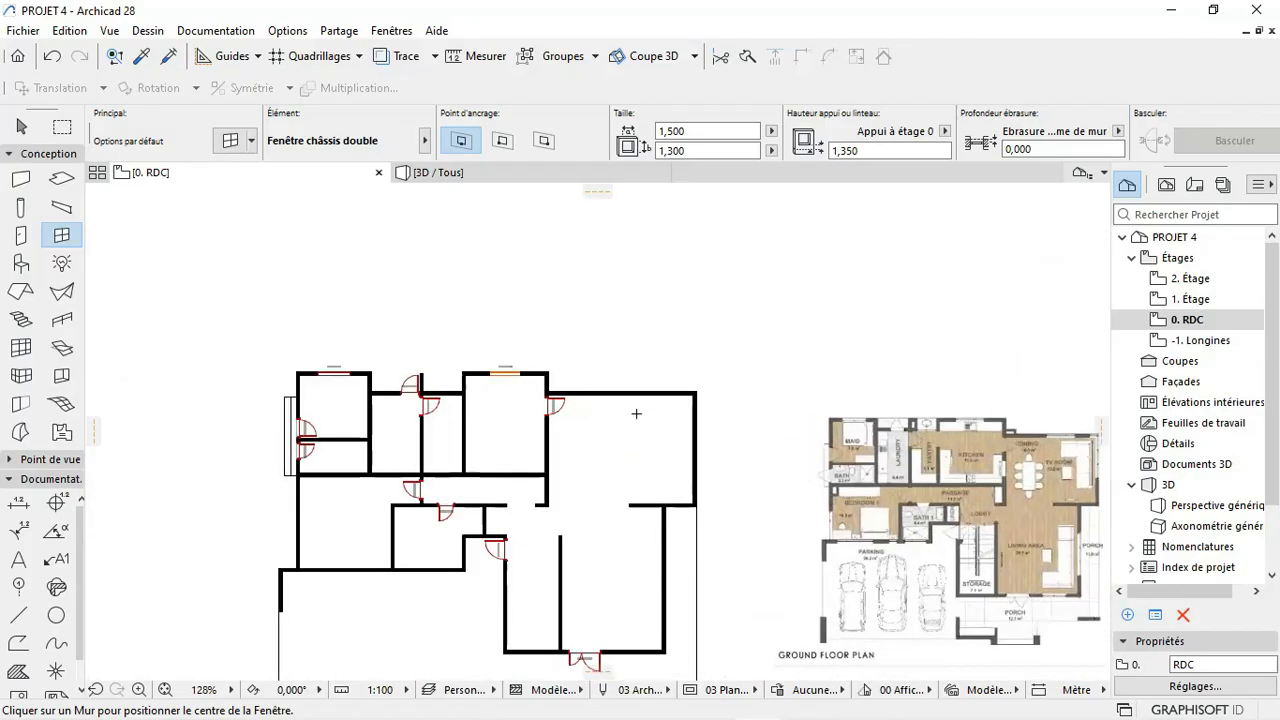
scroll(614, 402, up, 4)
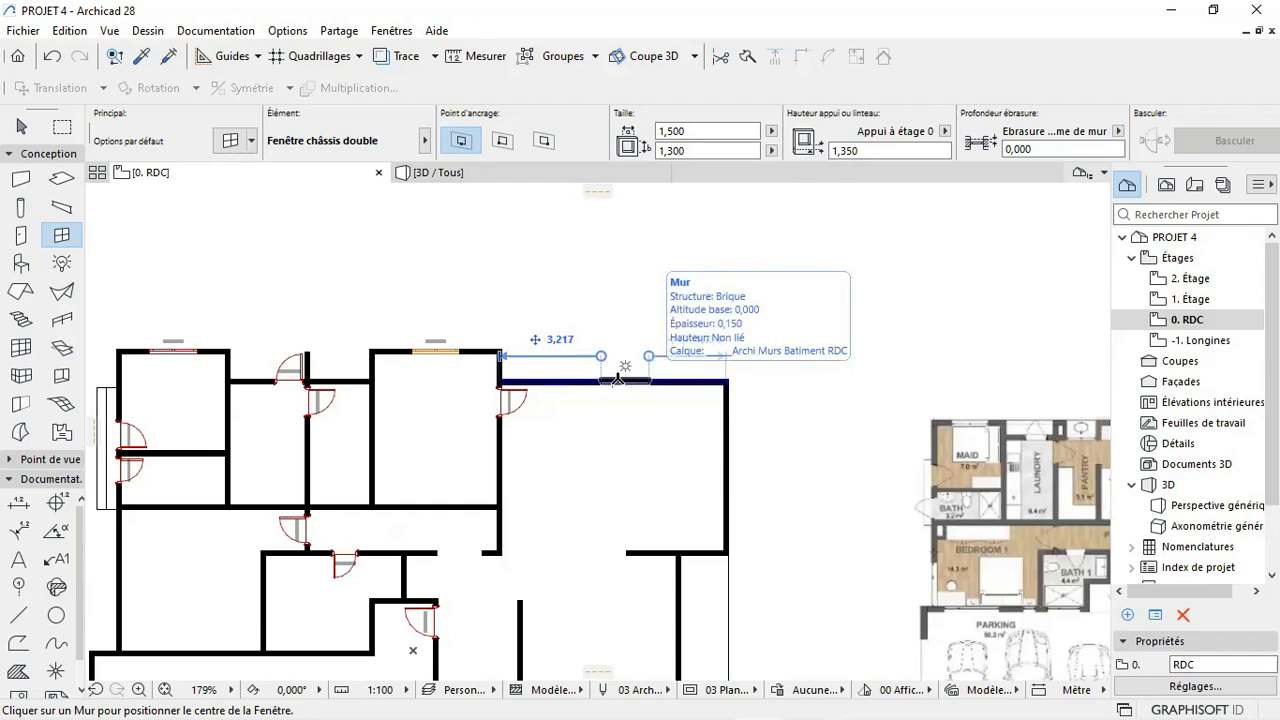
click(612, 378)
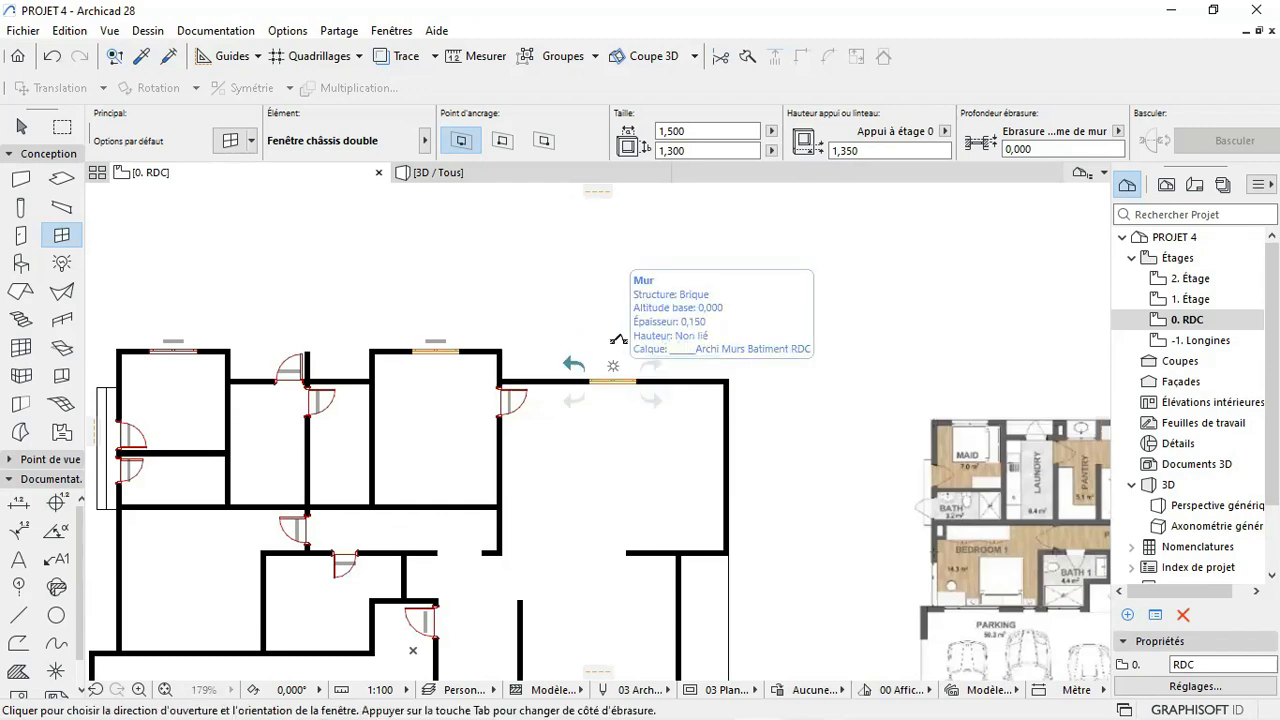
click(605, 392)
Step: Examine the window positions around the TV room on the reference ground floor plan and compare them with the drawn walls
scroll(586, 466, down, 10)
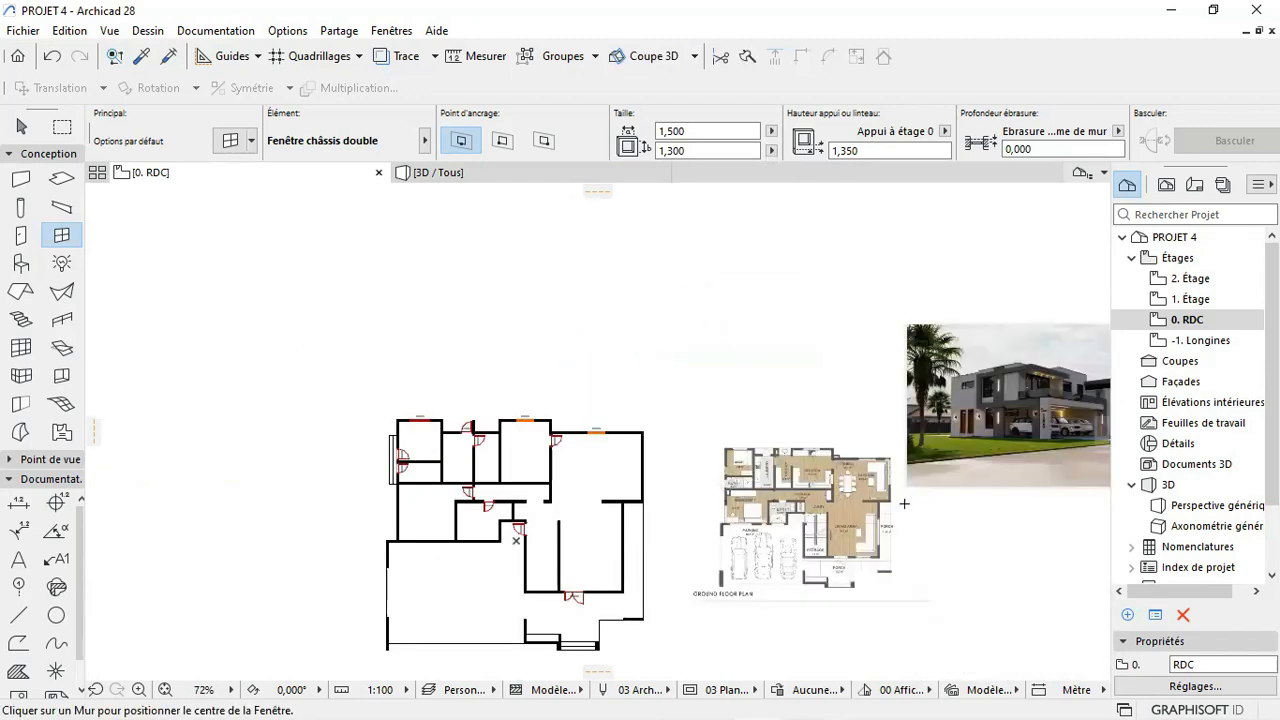
scroll(850, 465, up, 12)
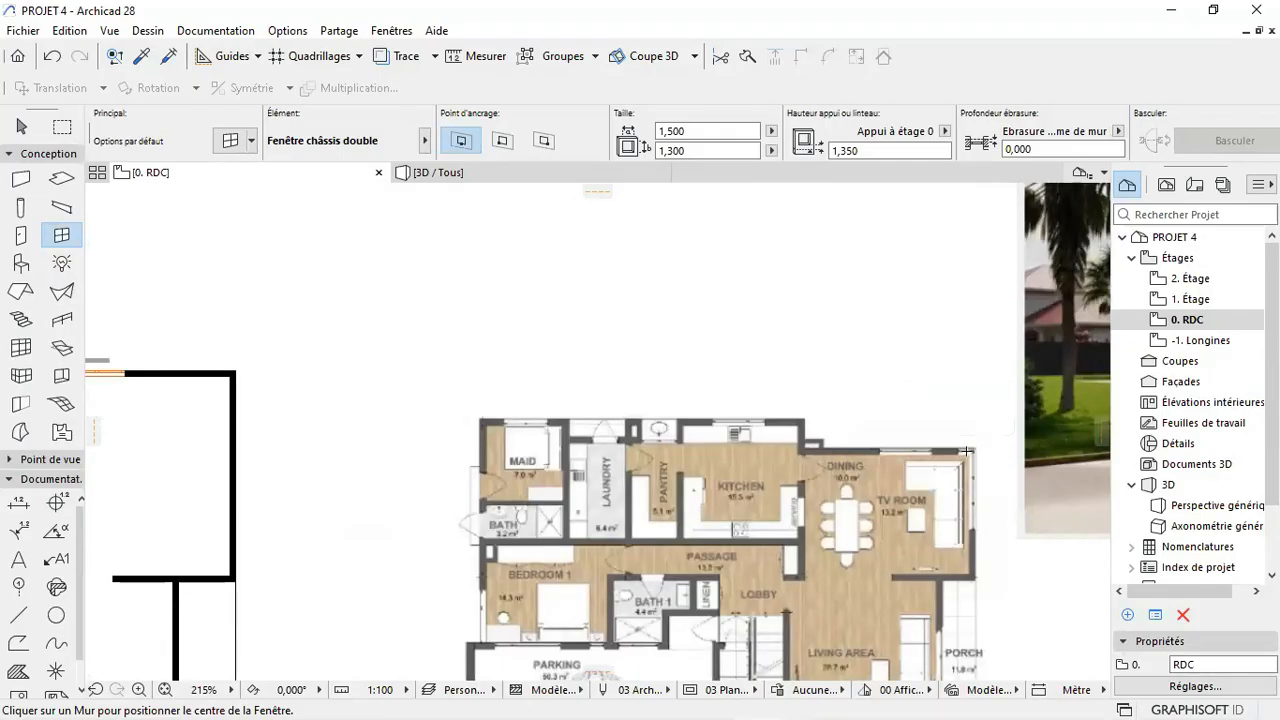
scroll(963, 457, down, 6)
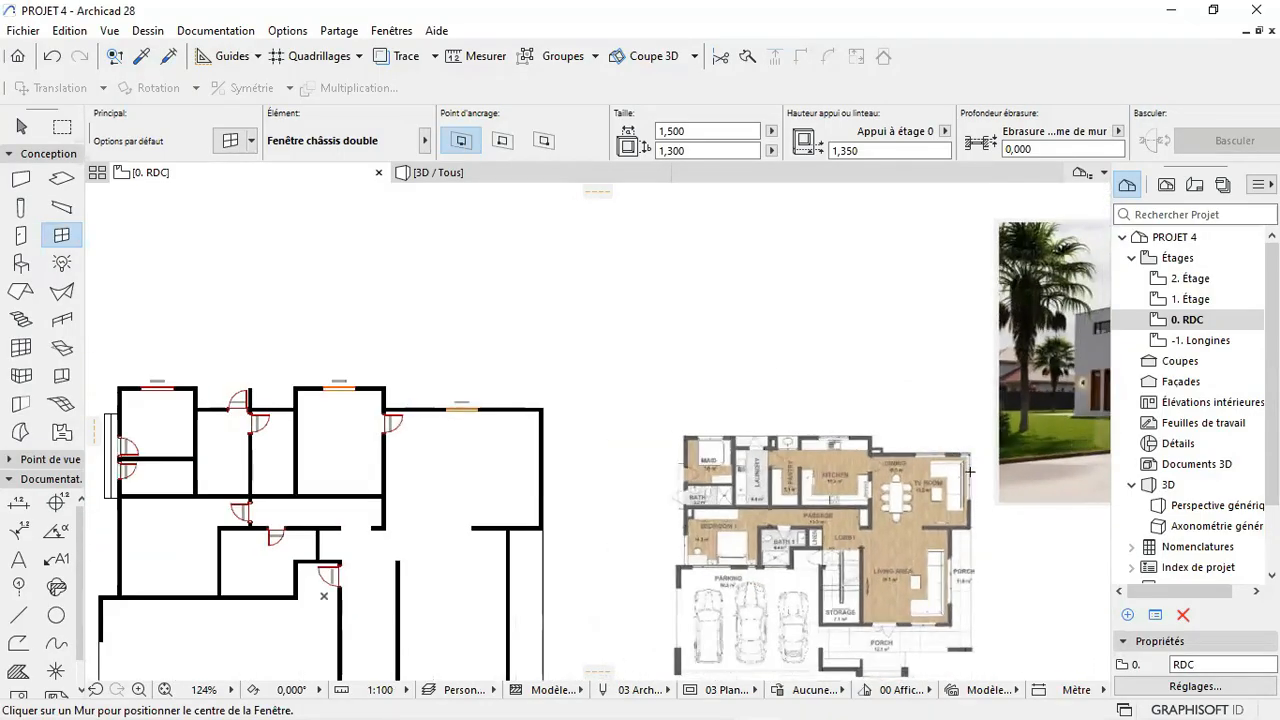
scroll(409, 446, up, 4)
scroll(566, 354, down, 6)
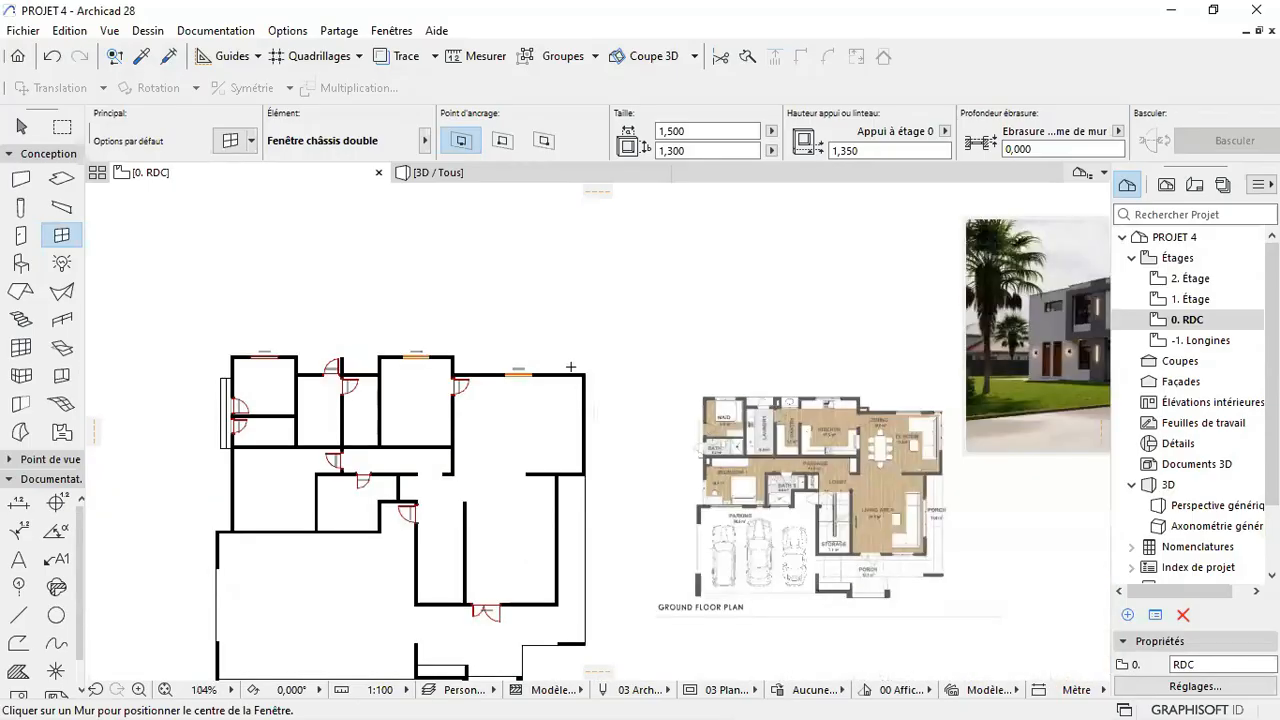
scroll(571, 389, up, 3)
scroll(570, 389, down, 3)
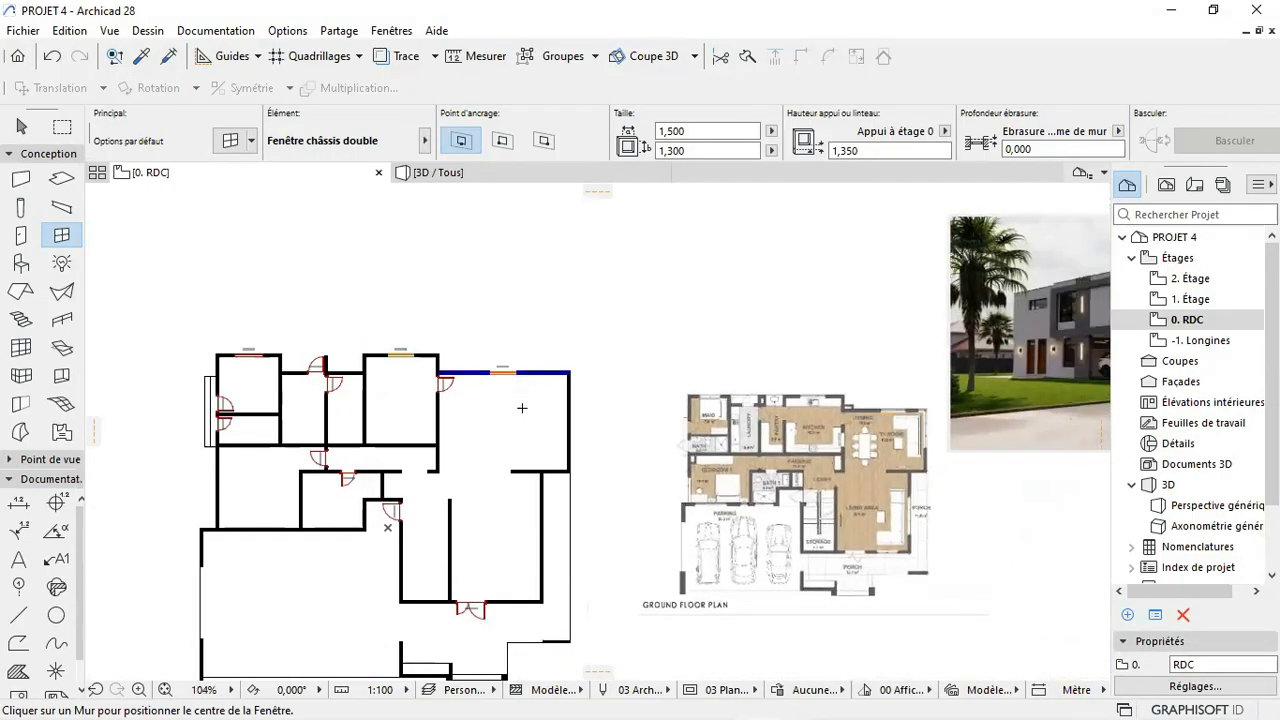
scroll(526, 530, up, 3)
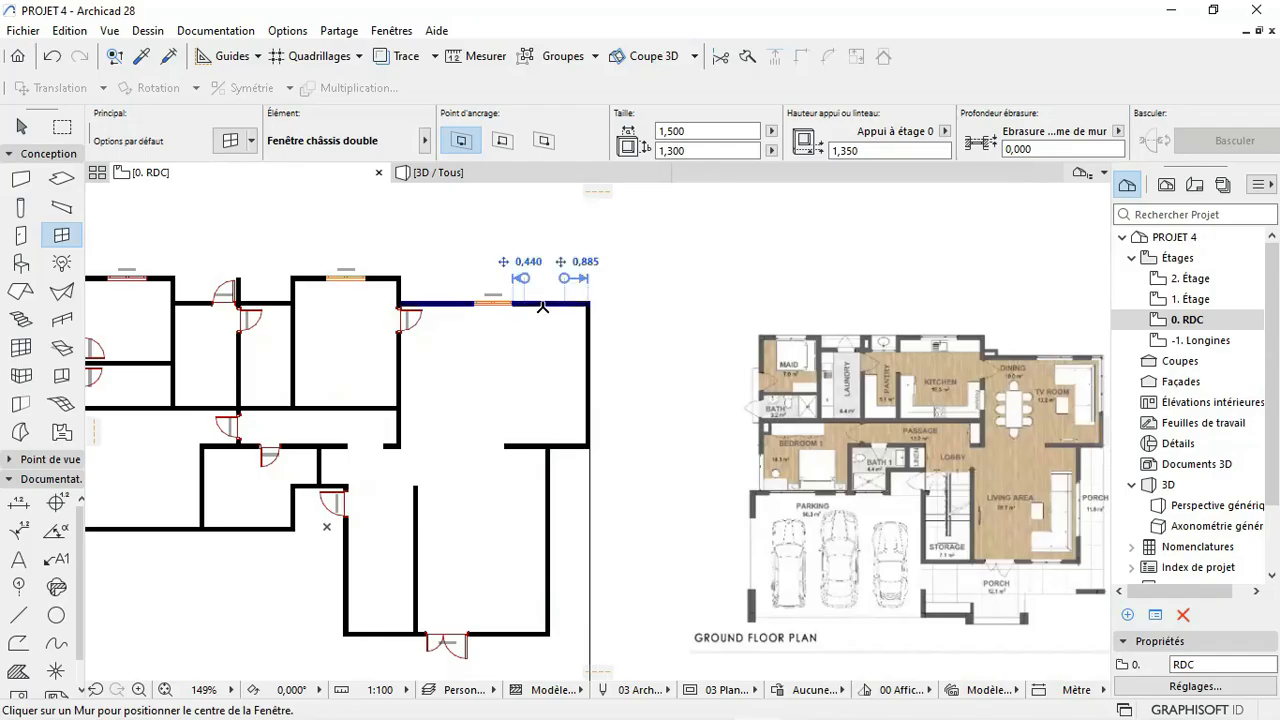
Step: Set the width of the window in the upper wall of the dining and TV room to 2,000
click(494, 303)
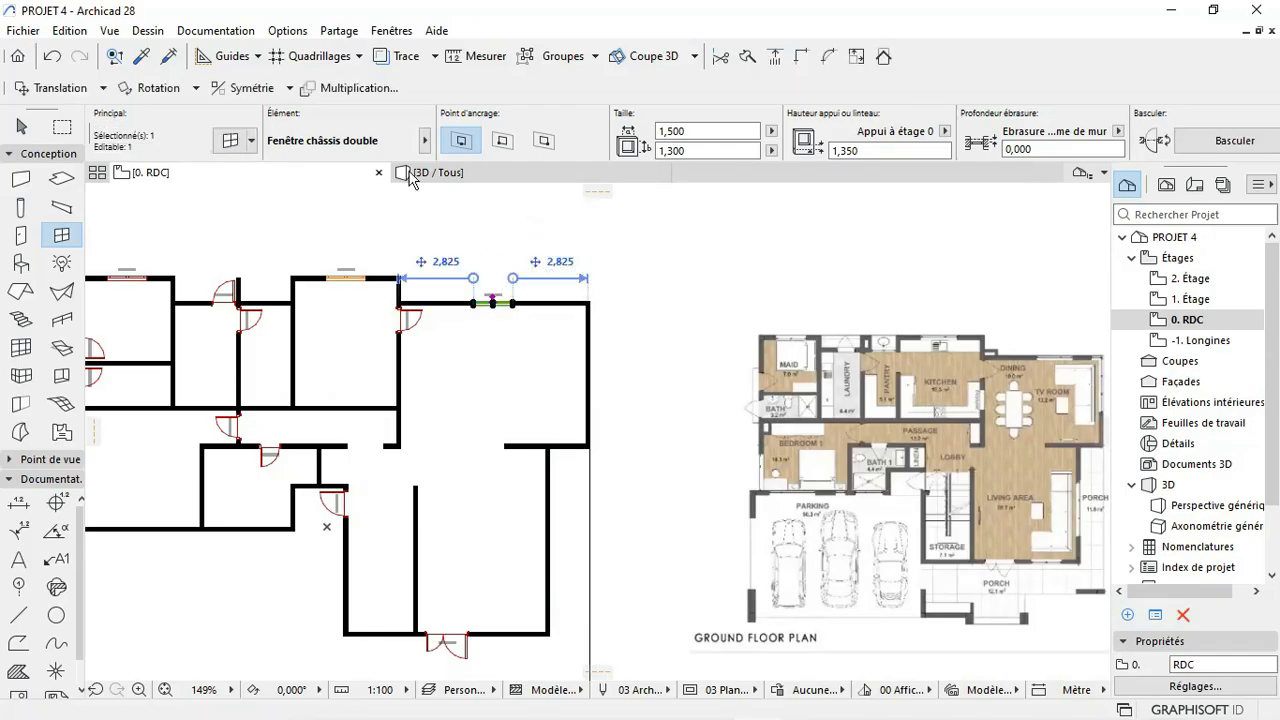
click(686, 131)
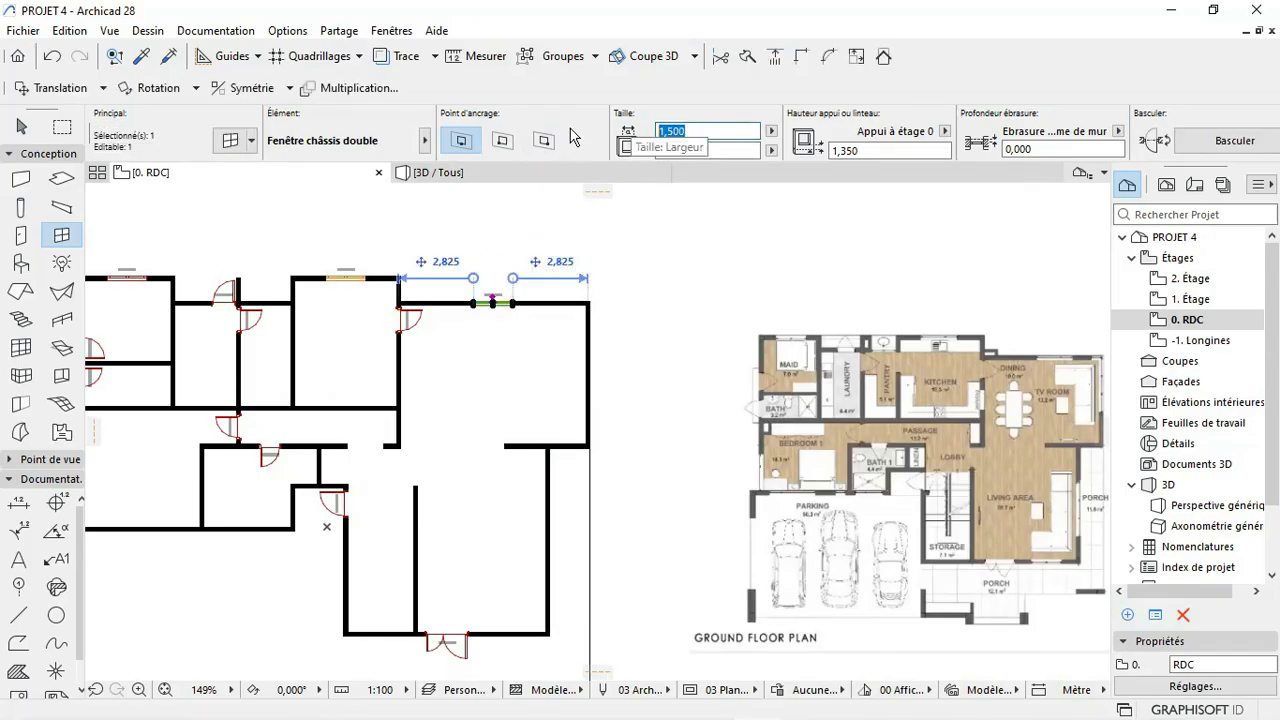
text(2)
key(Return)
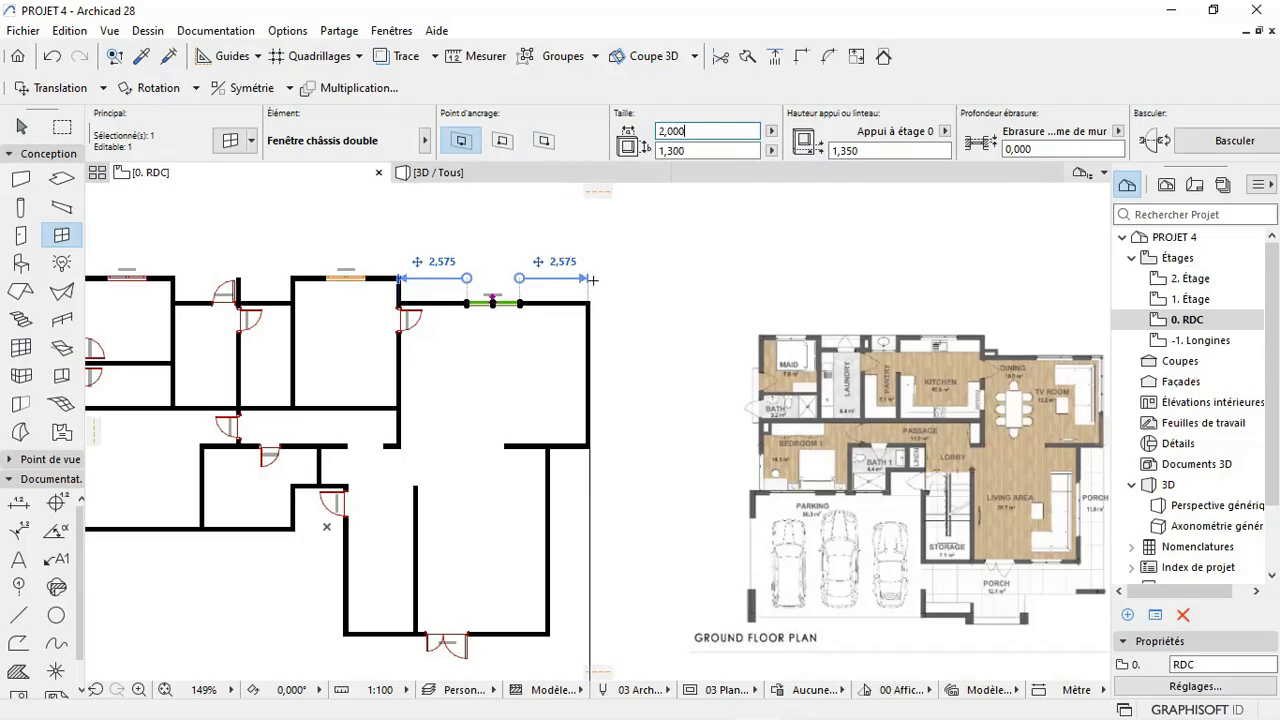
key(Escape)
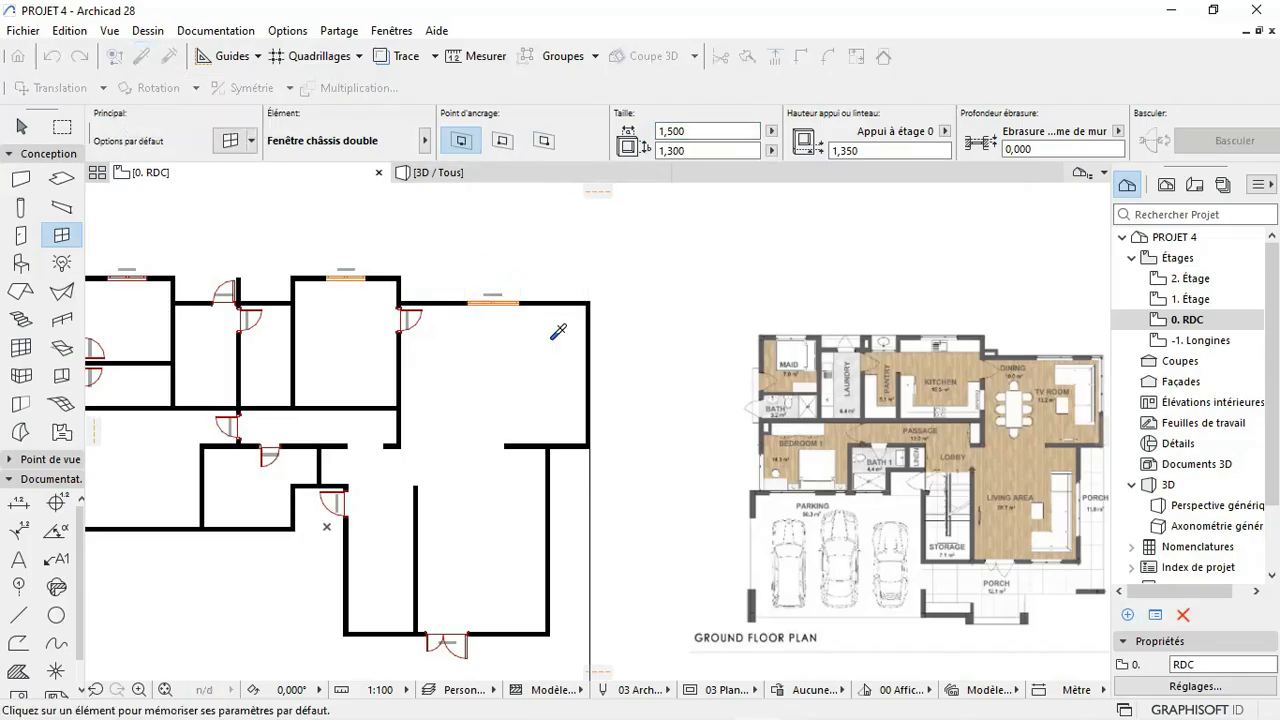
Step: Place two 2,000 x 1,300 double-sash windows on the living area's right wall, copying the dining room window's settings, with exterior sides facing outward
alt+click(524, 291)
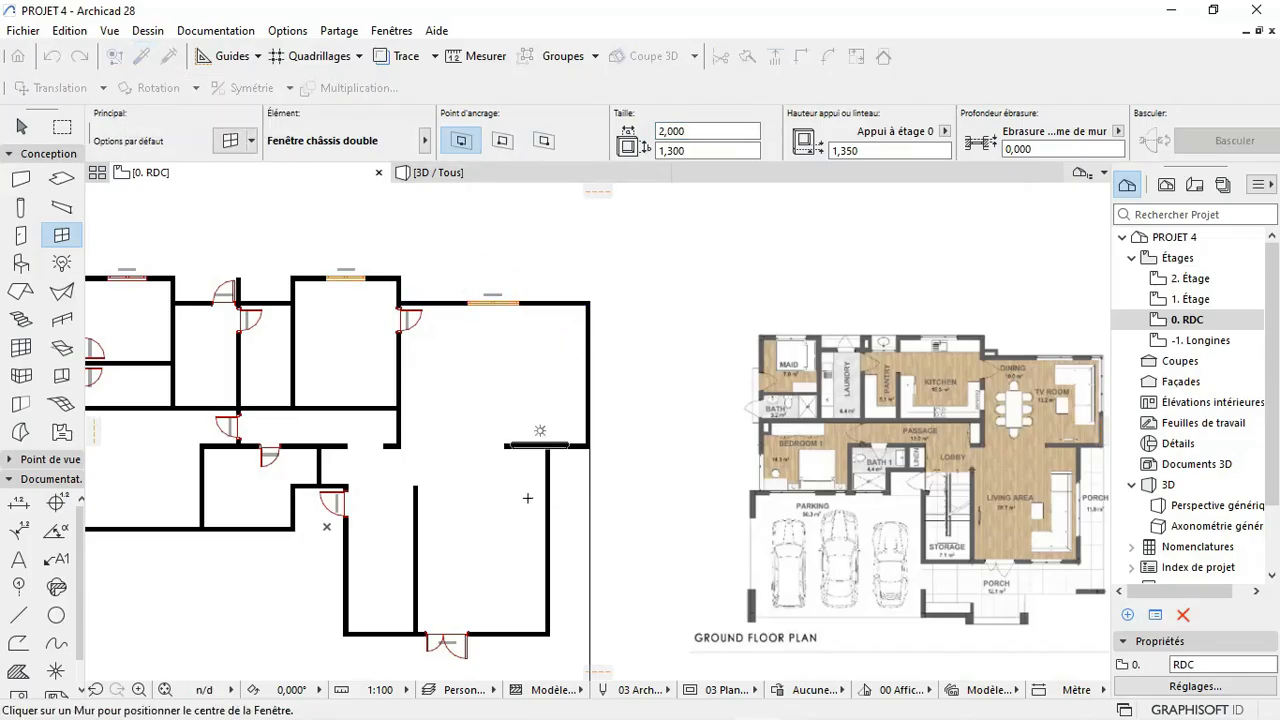
scroll(518, 545, up, 3)
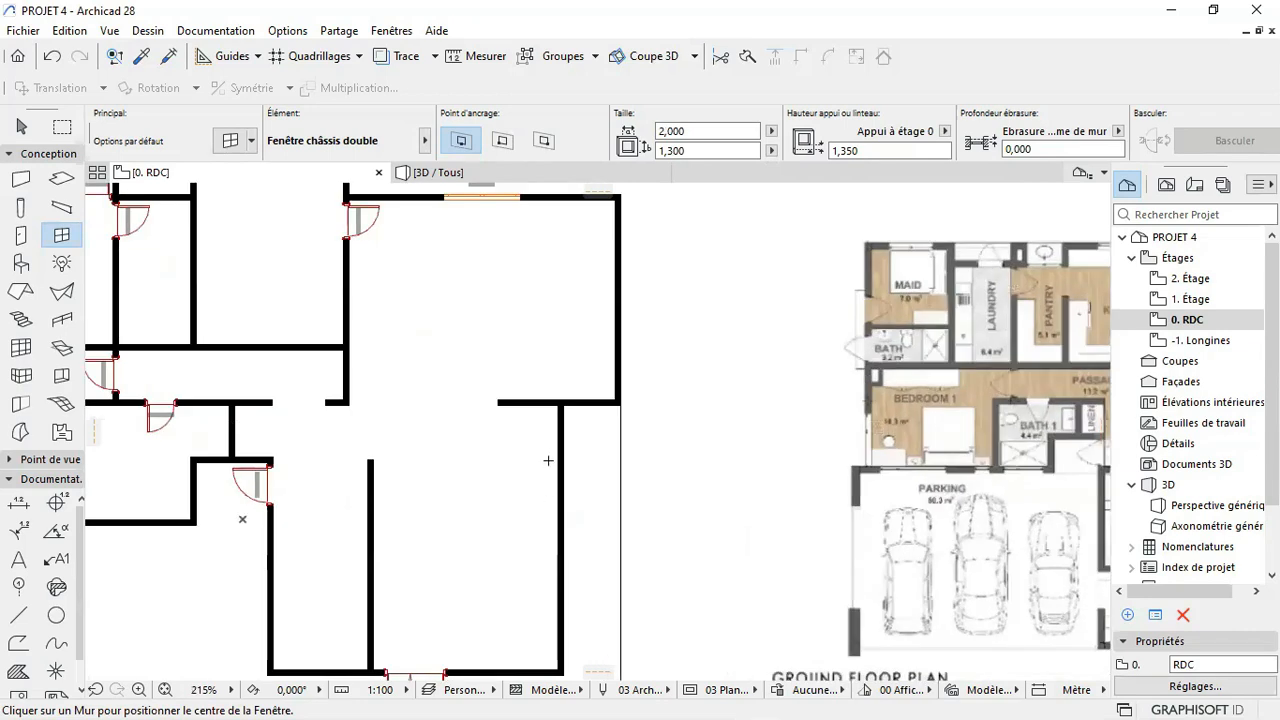
click(572, 463)
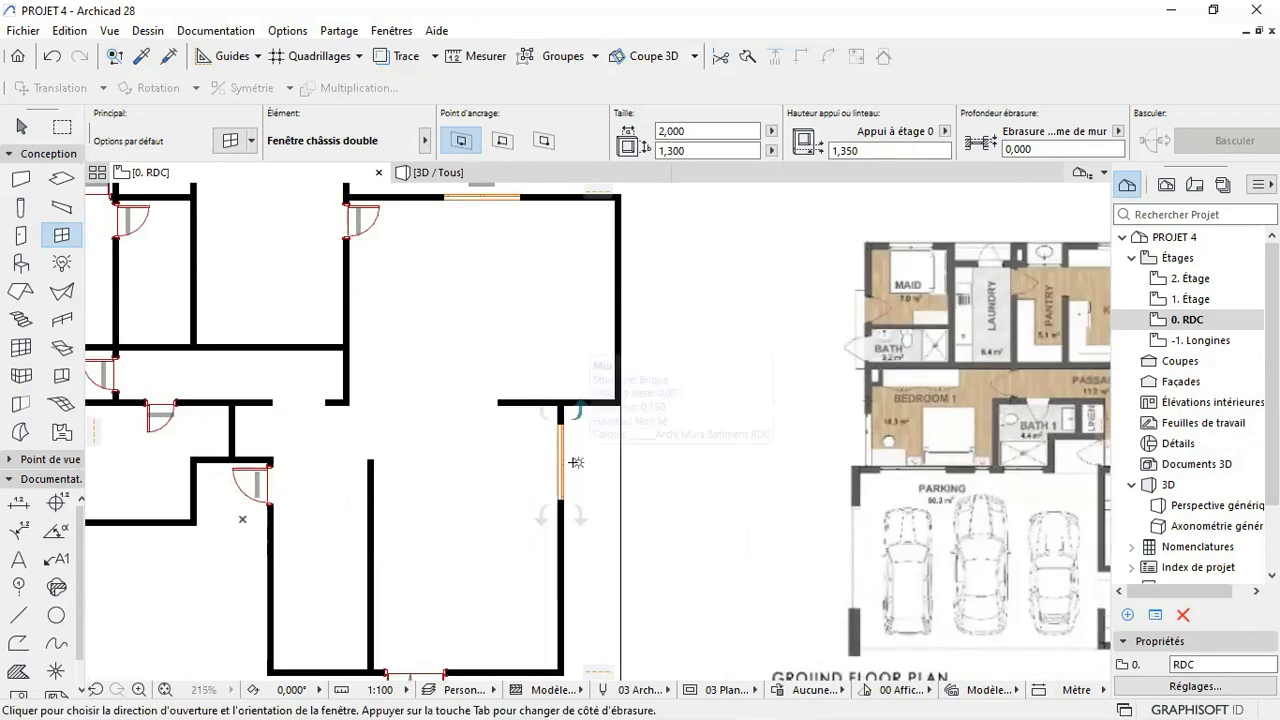
click(576, 450)
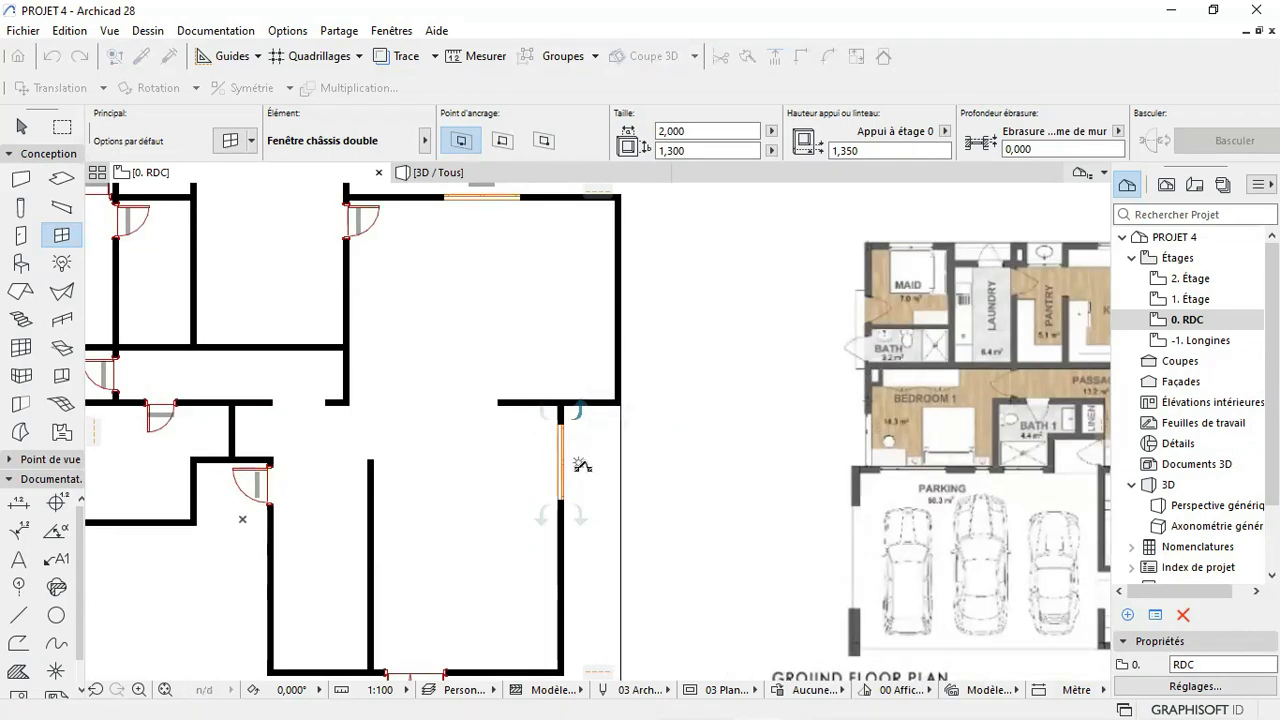
click(576, 613)
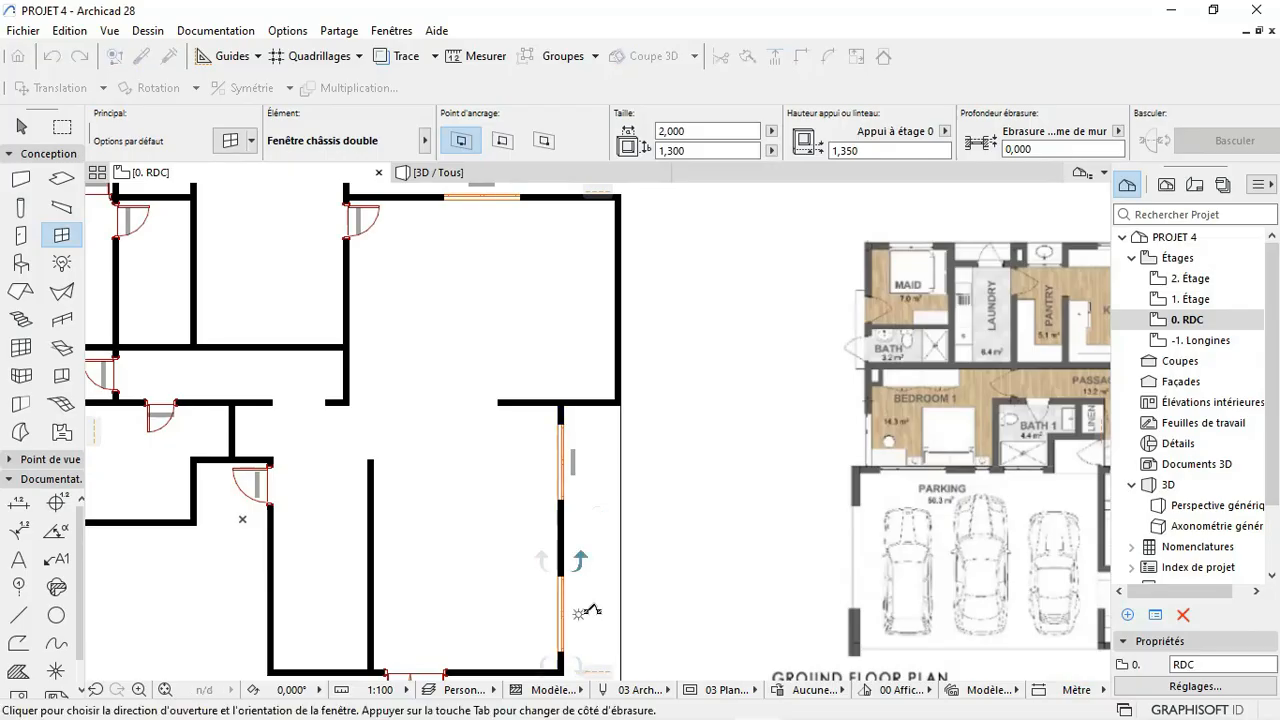
click(577, 612)
Step: Select all the windows and override their line types, object pens and cut surface attributes in the plan and section settings
scroll(558, 513, down, 4)
scroll(558, 513, up, 9)
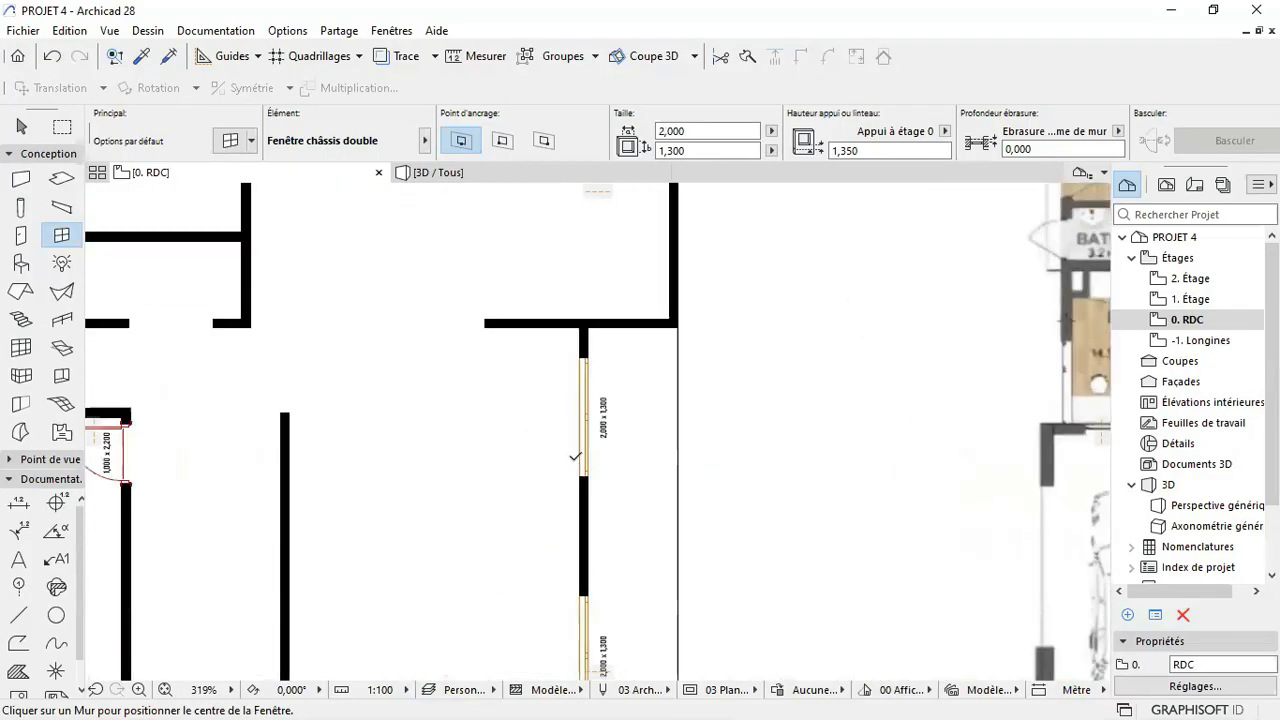
scroll(580, 476, down, 7)
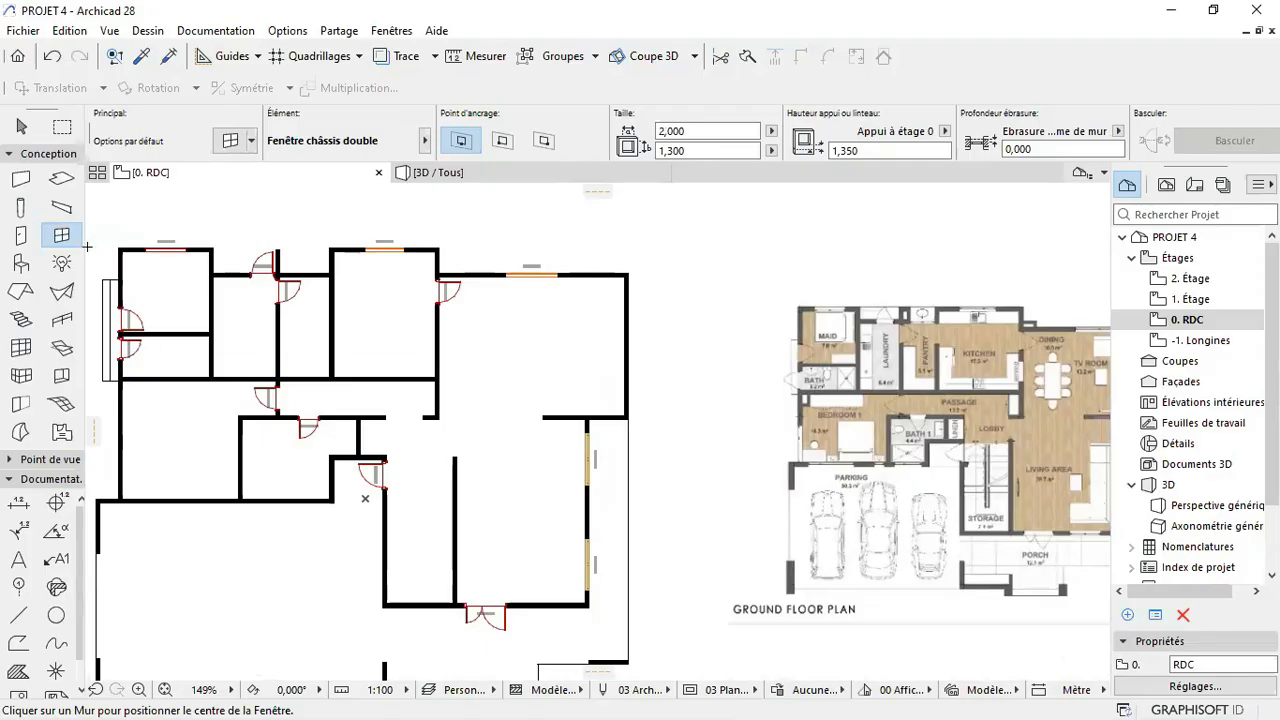
key(ctrl+a)
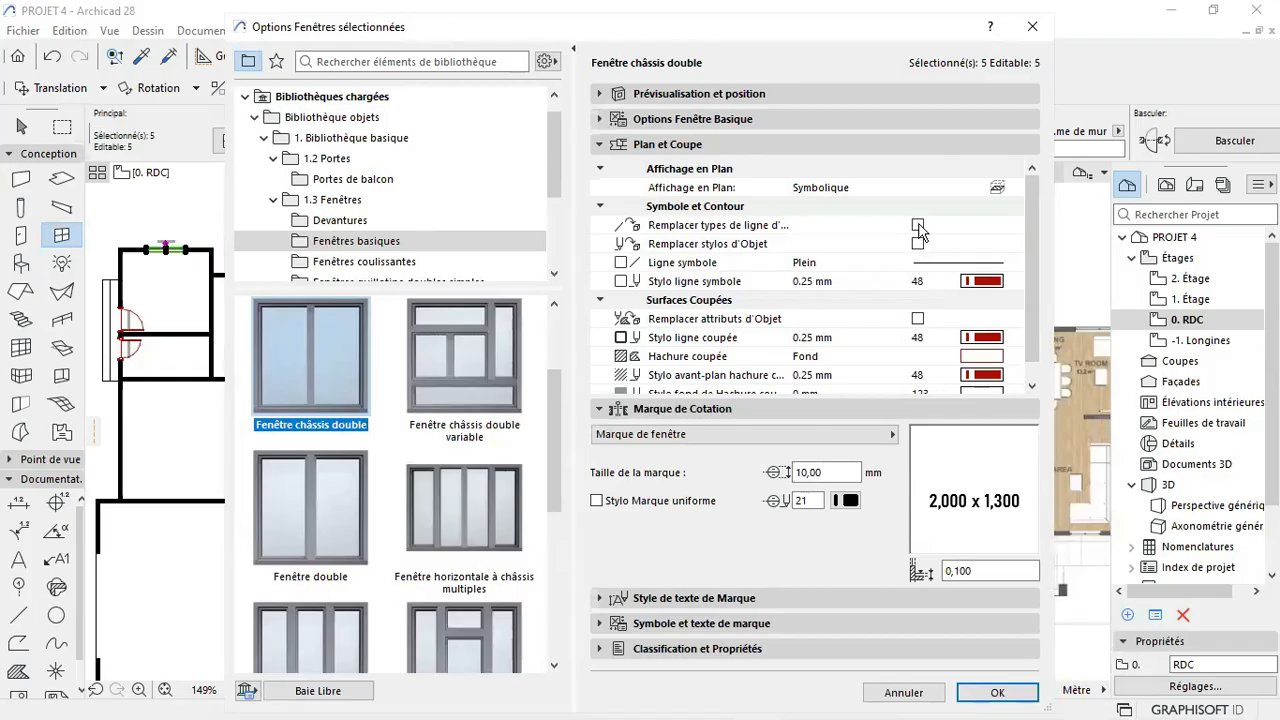
click(918, 225)
click(918, 243)
click(920, 319)
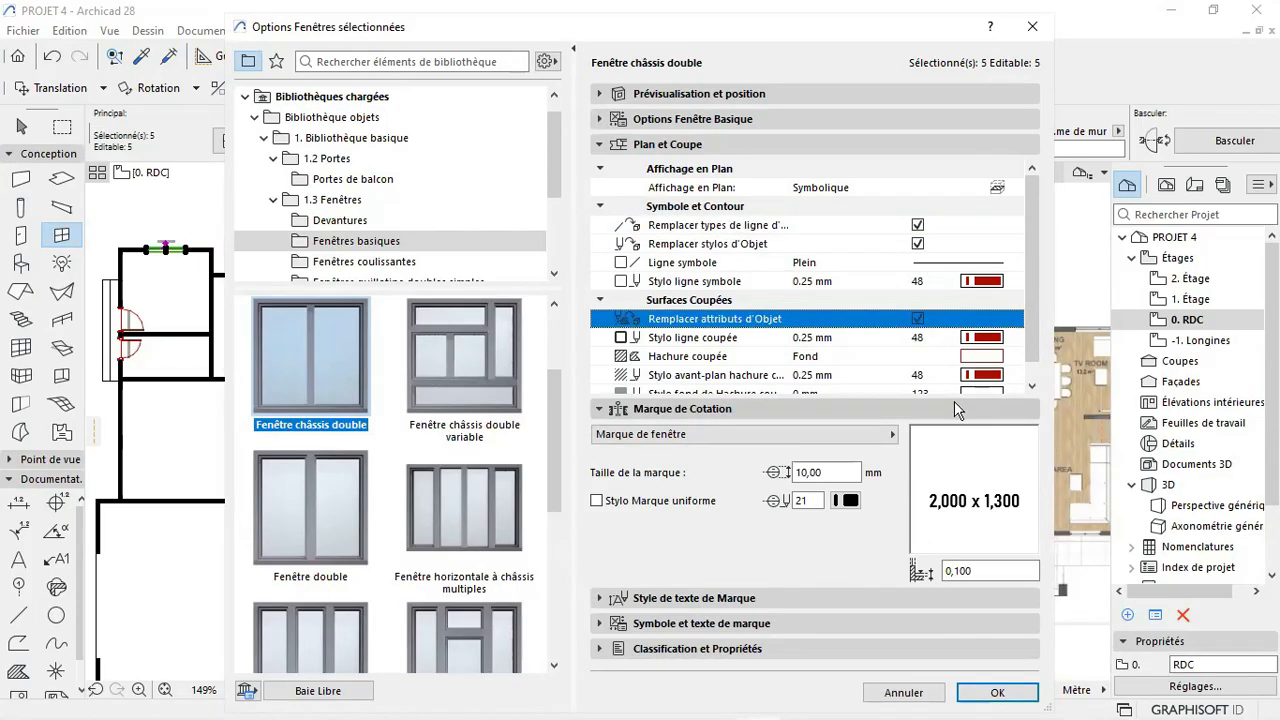
click(997, 692)
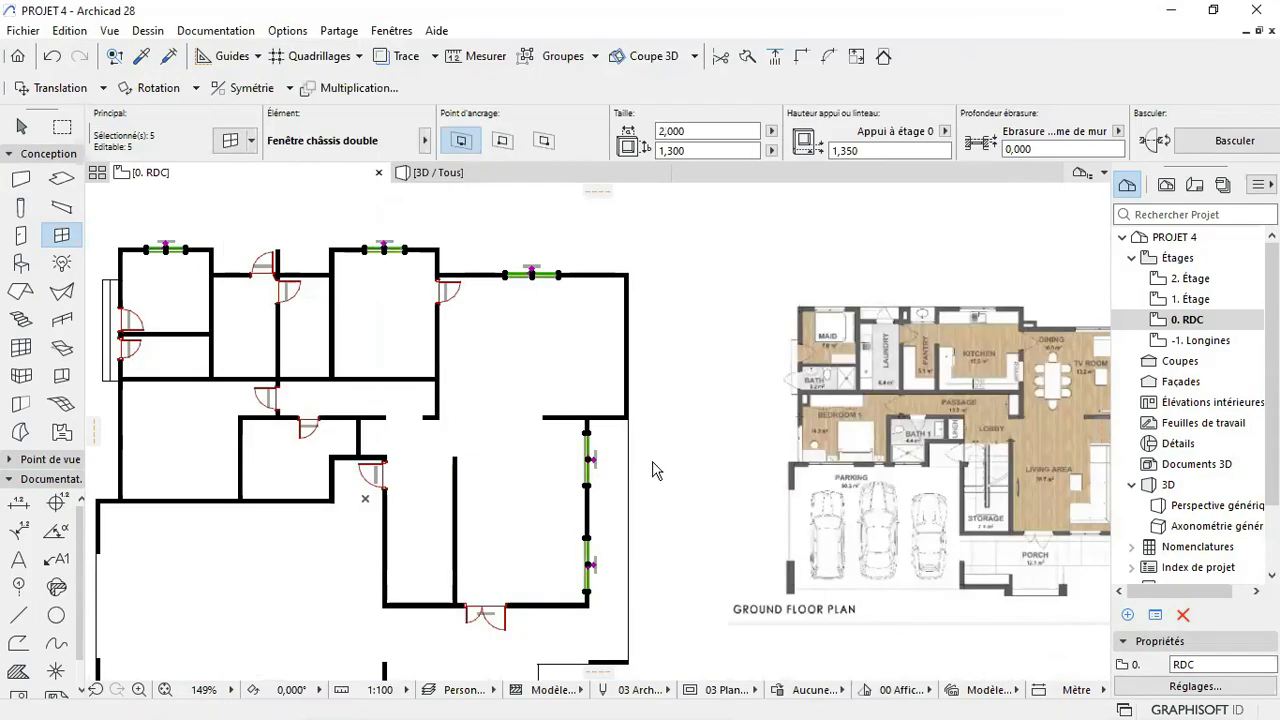
key(Escape)
scroll(577, 460, up, 6)
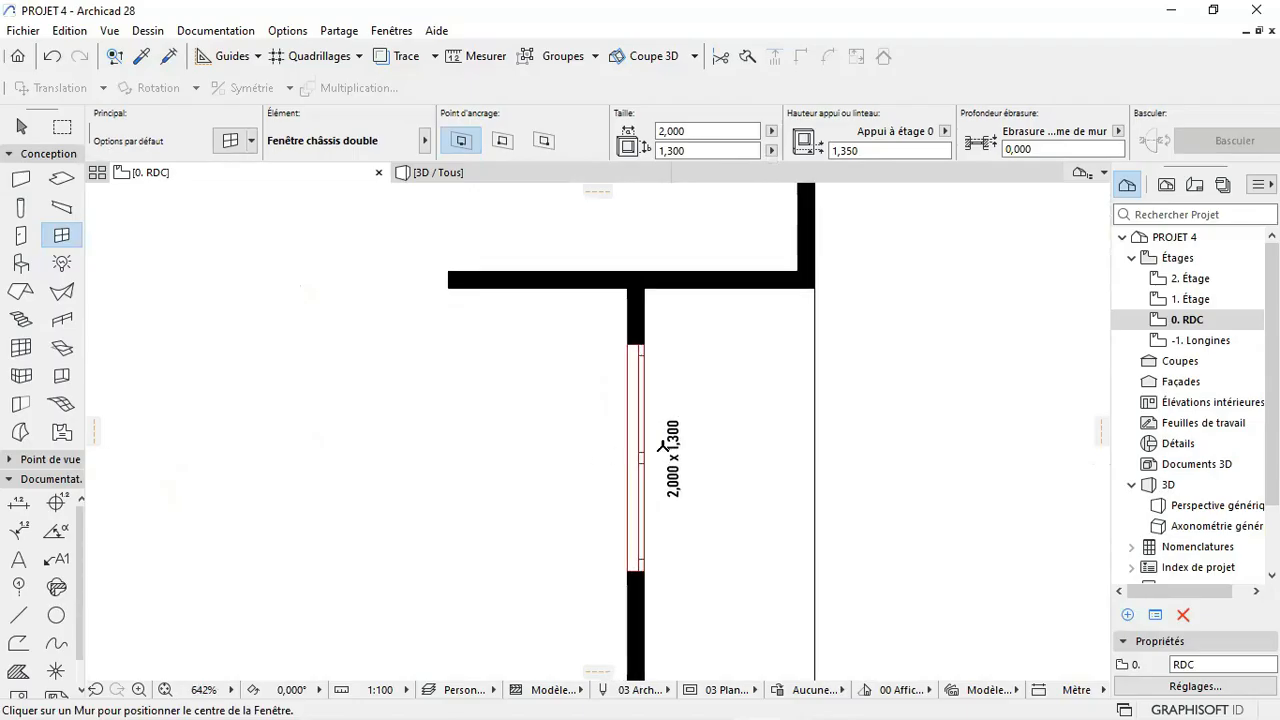
Step: Copy the kitchen window's settings and place a 1,500 x 1,300 double-sash window at the lower end of Bedroom 1's left wall, facing outward
scroll(662, 445, down, 7)
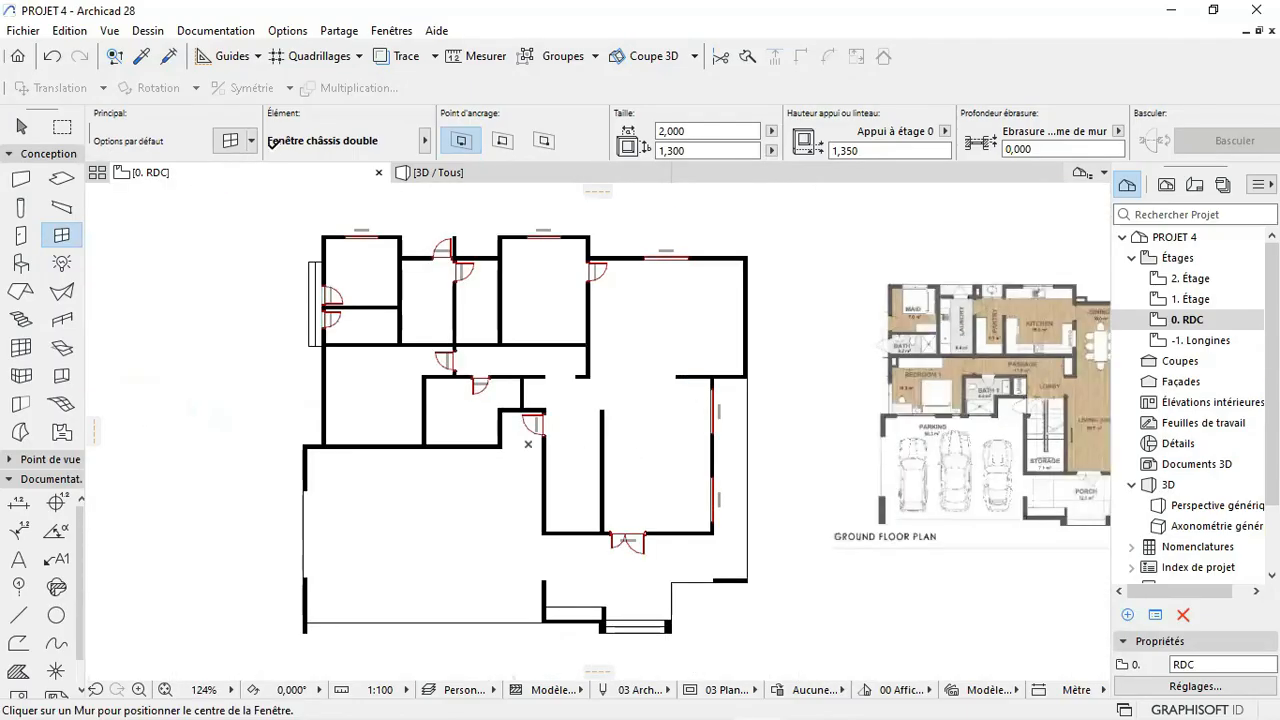
click(141, 56)
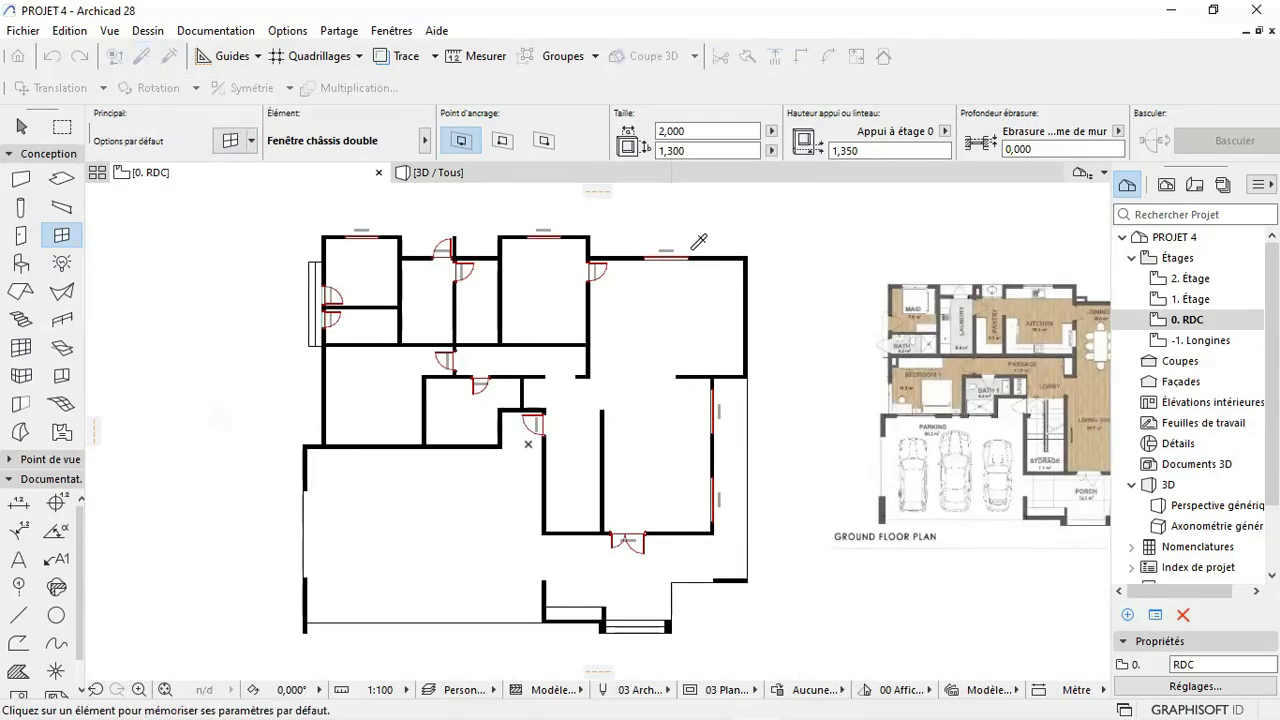
click(689, 255)
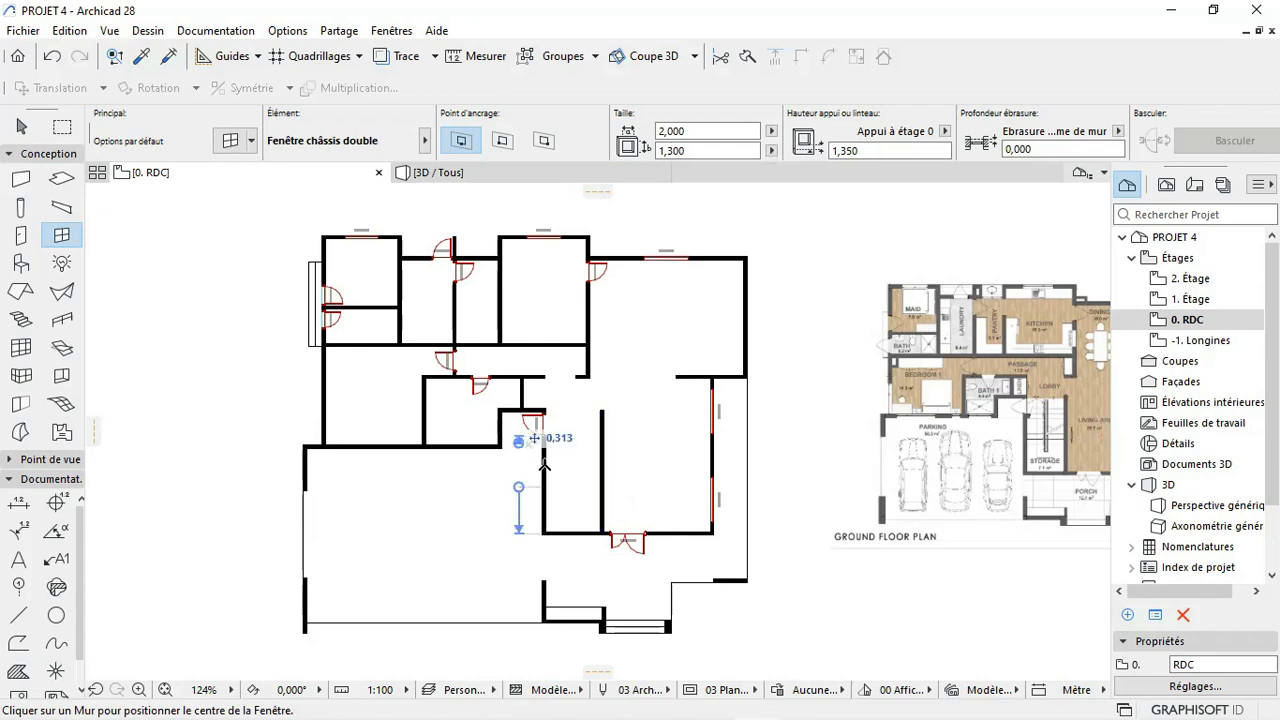
click(141, 56)
click(563, 234)
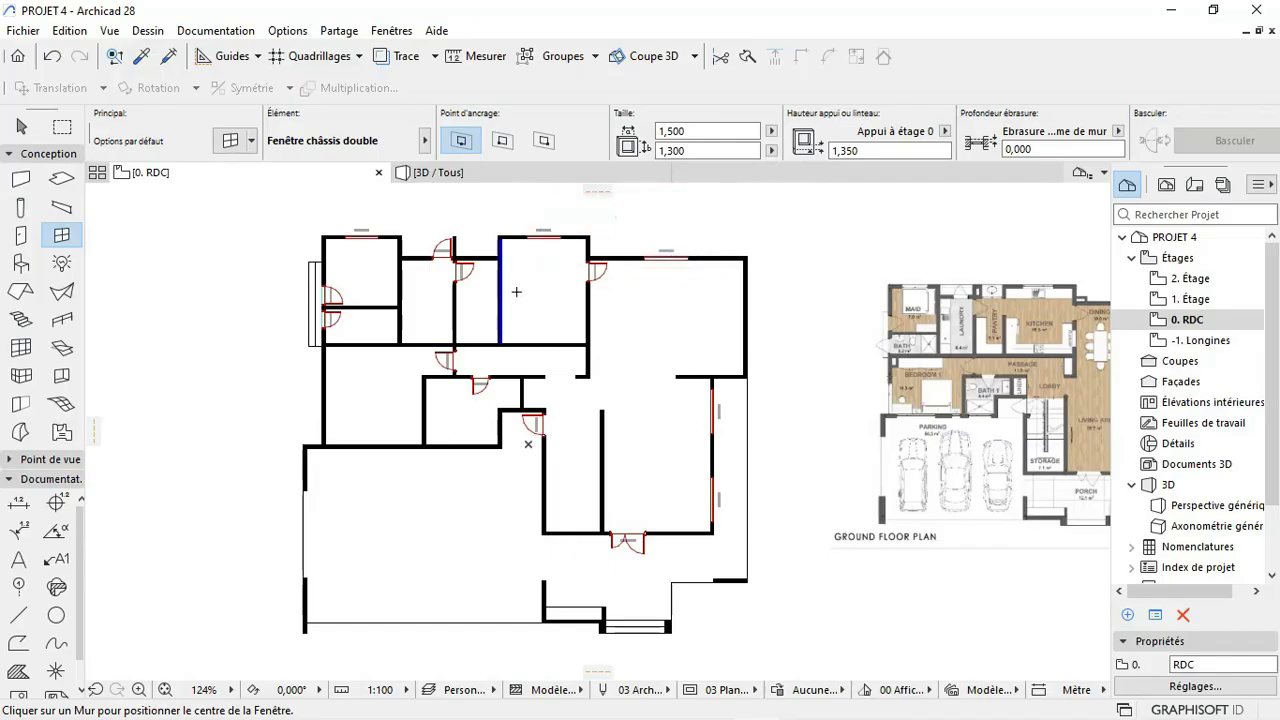
scroll(324, 414, up, 5)
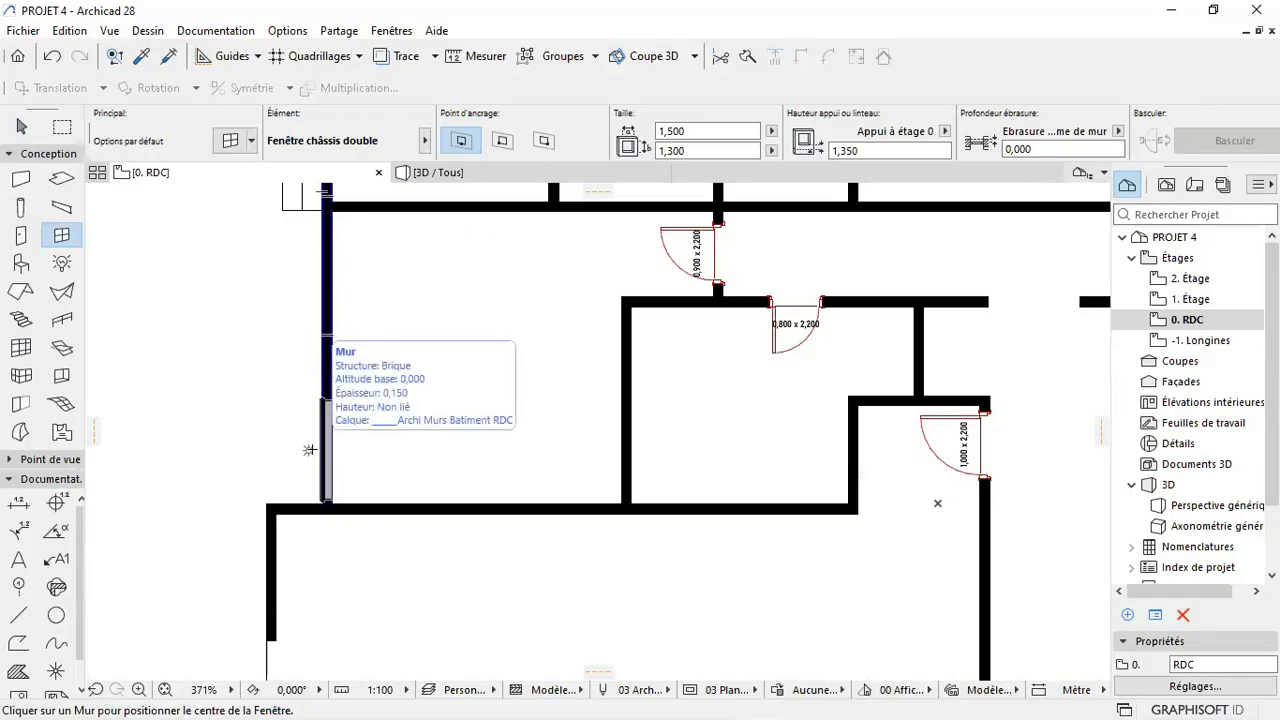
click(309, 448)
click(288, 443)
Step: Place a 1,500 x 1,300 double-sash window in Bedroom 1's lower wall, close to the left corner, with its exterior side toward the parking
scroll(288, 443, down, 3)
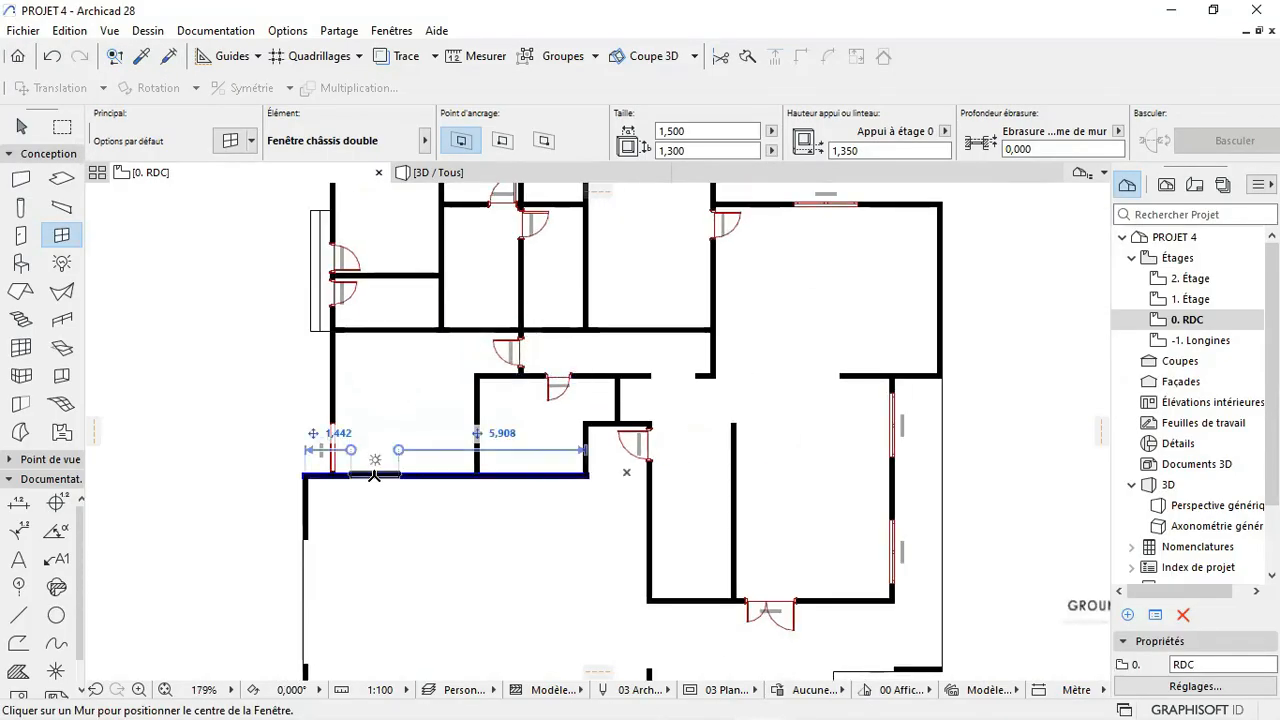
scroll(366, 464, down, 3)
scroll(715, 410, up, 3)
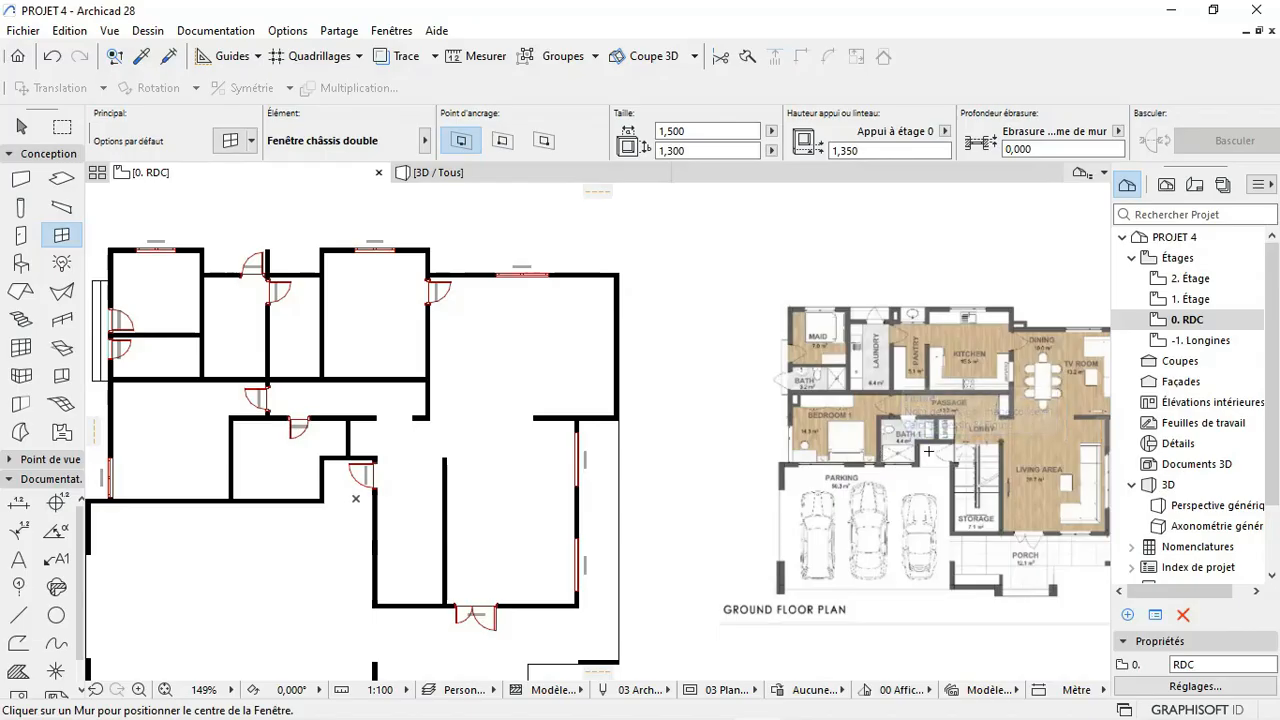
scroll(890, 462, down, 2)
scroll(257, 497, up, 11)
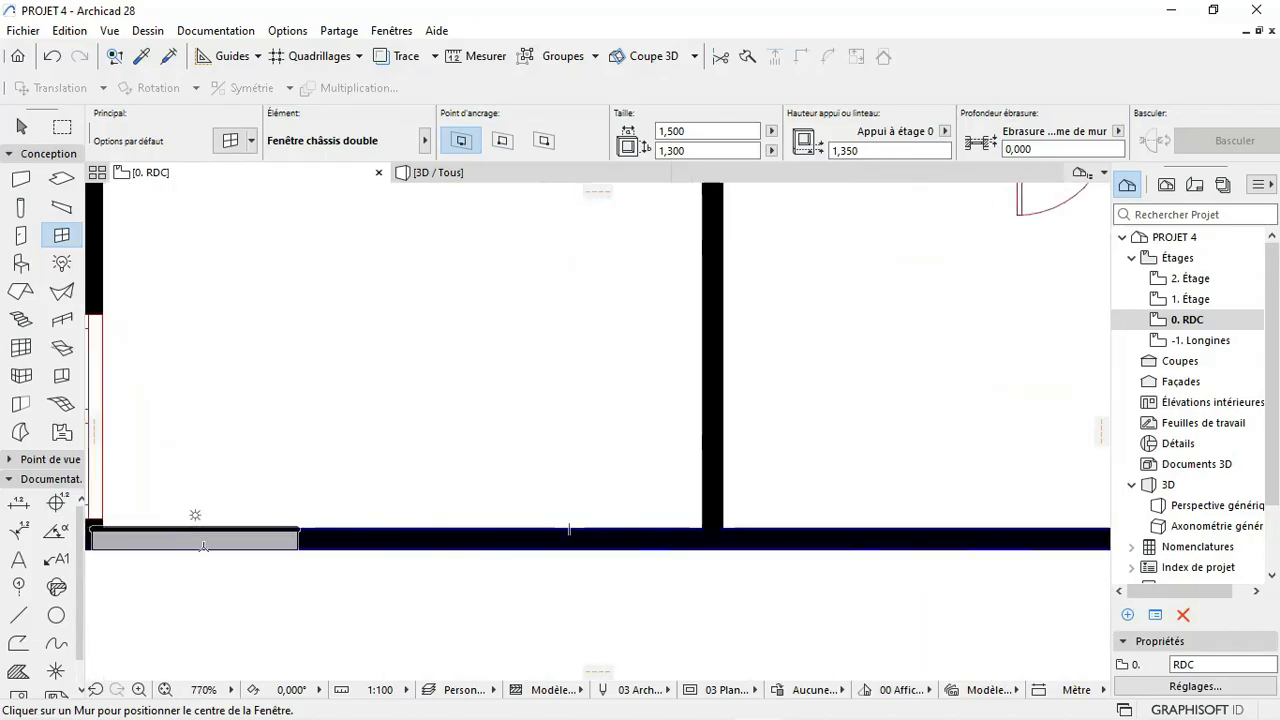
click(206, 548)
click(210, 562)
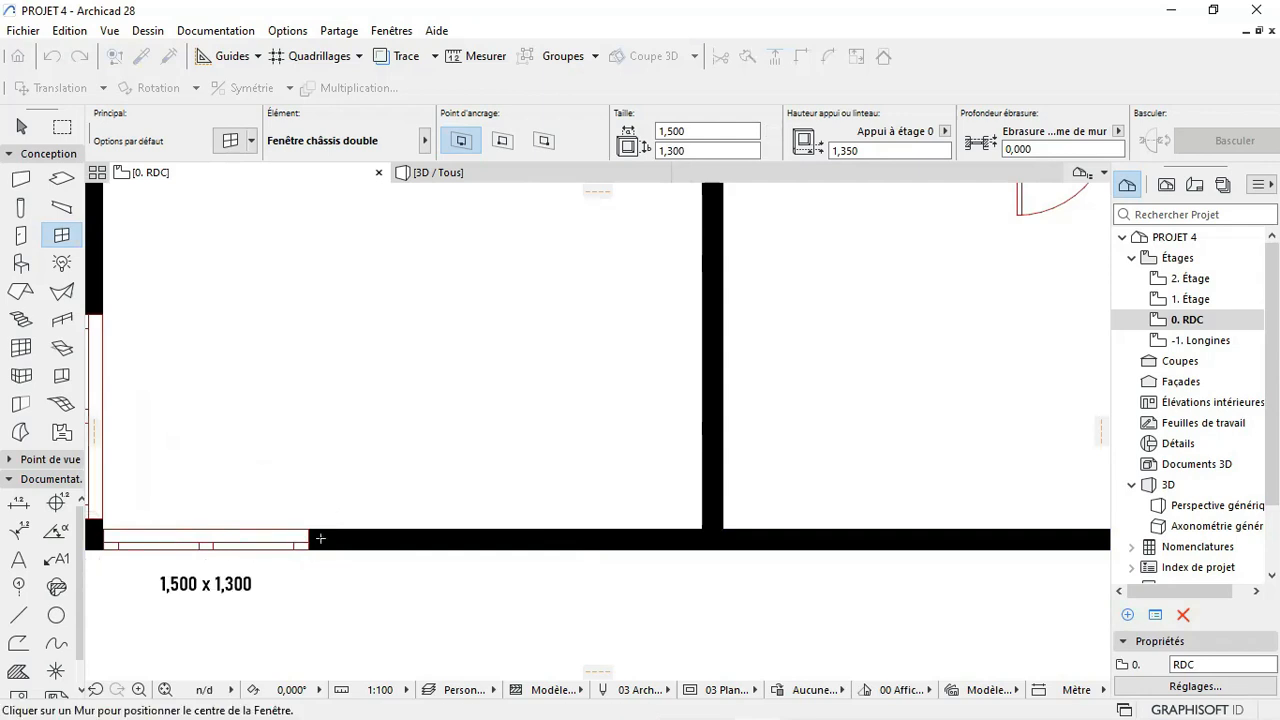
Step: Move the window in Bedroom 1's left wall down about 0,076 so its end meets the inner lower corner
scroll(233, 530, down, 3)
scroll(233, 530, up, 3)
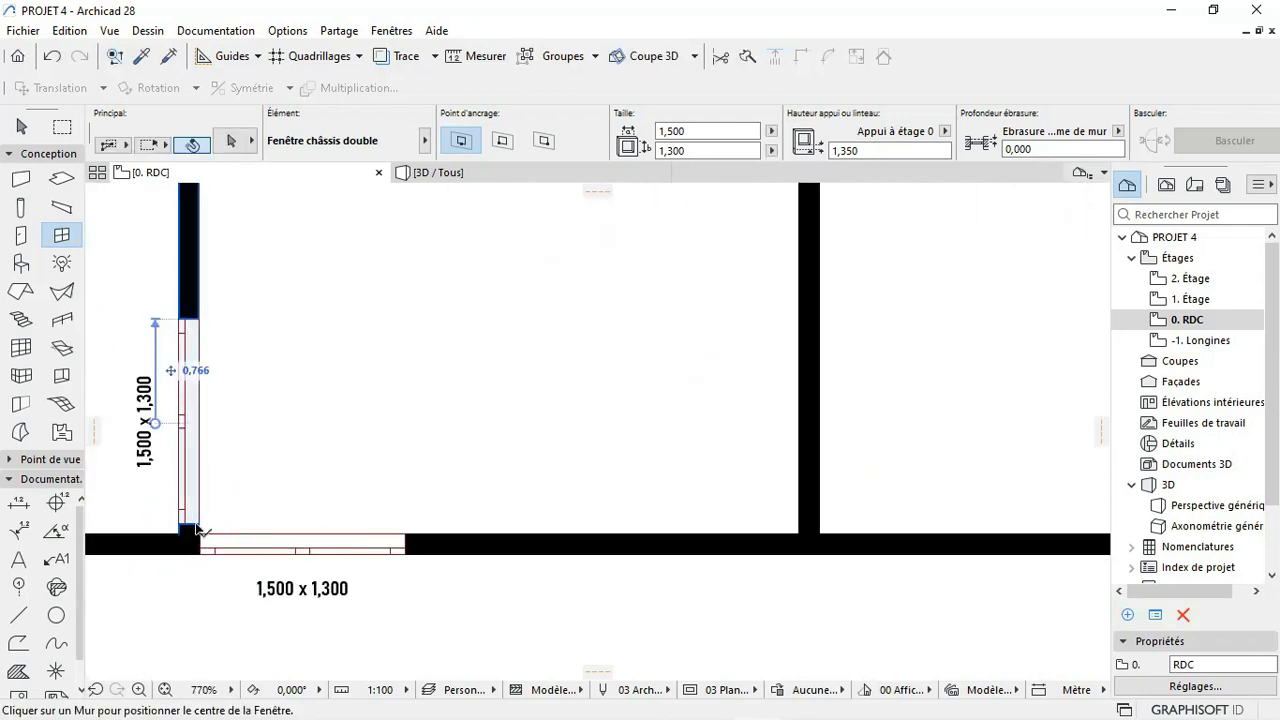
shift+click(199, 524)
key(ctrl+d)
scroll(199, 523, up, 4)
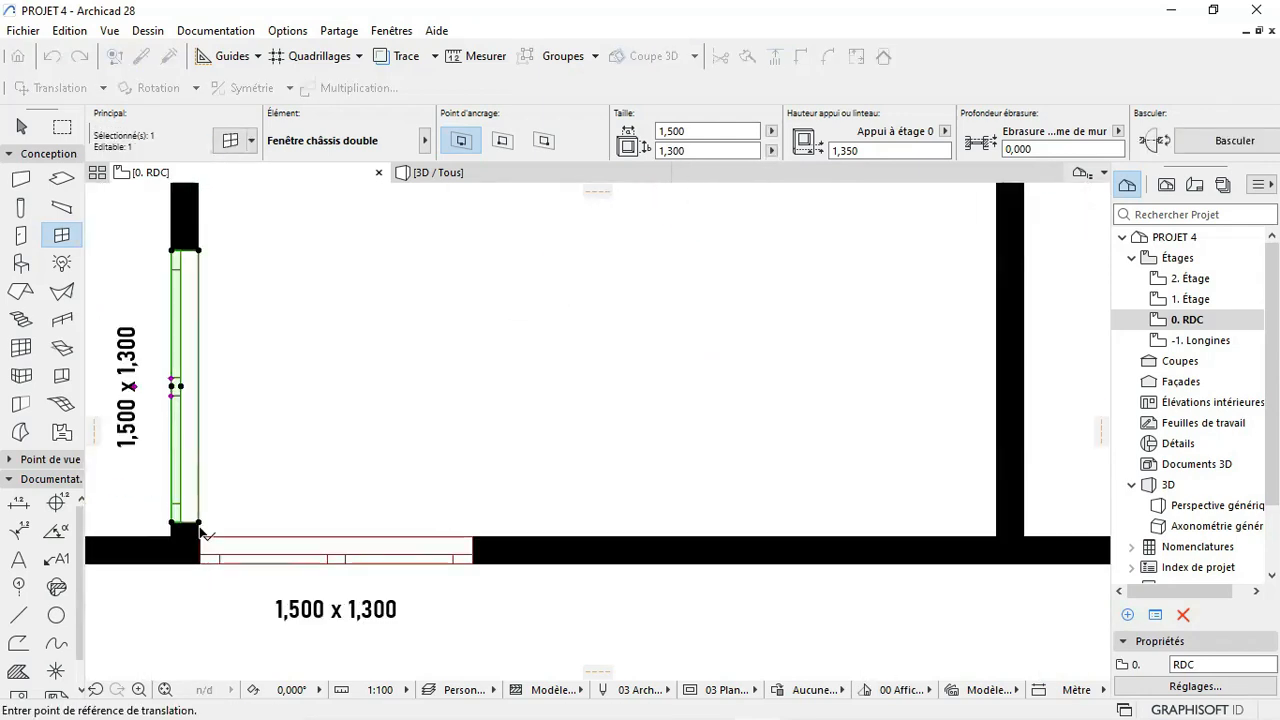
click(198, 521)
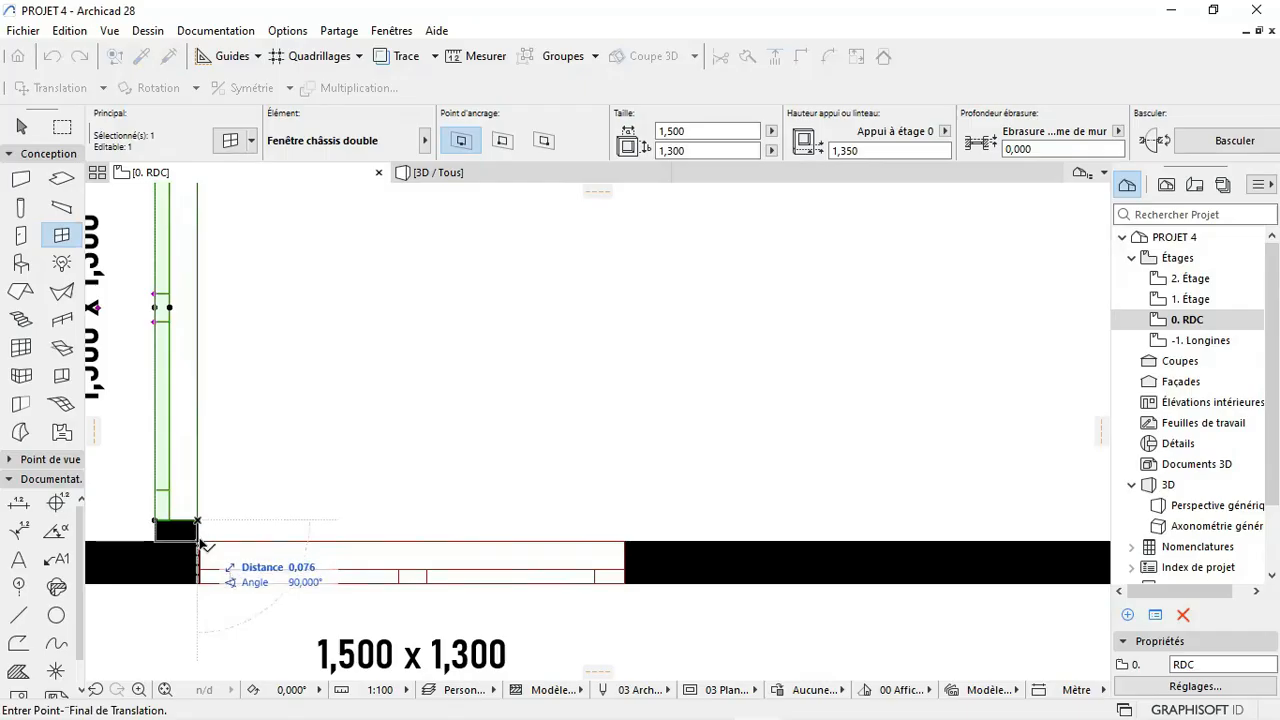
click(199, 541)
key(Escape)
Step: Move the window in Bedroom 1's lower wall left about 0,011 so its end meets the inner corner
shift+click(624, 540)
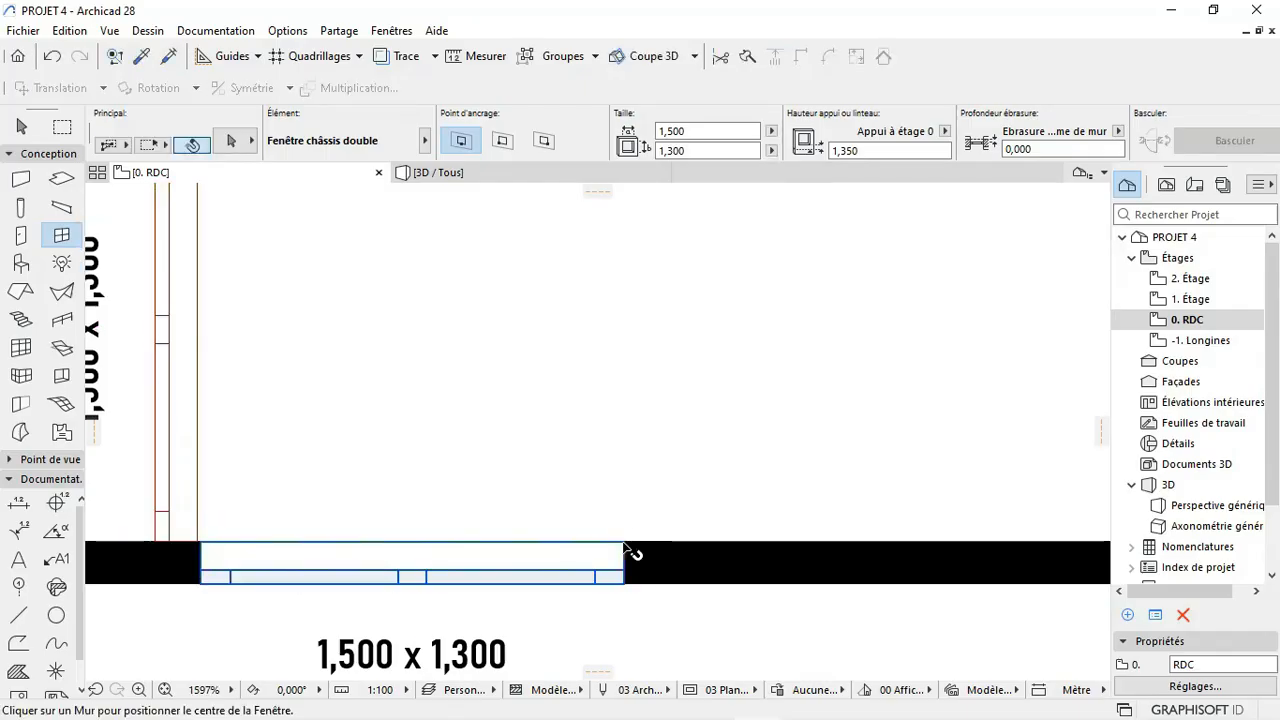
key(ctrl+d)
scroll(194, 530, up, 3)
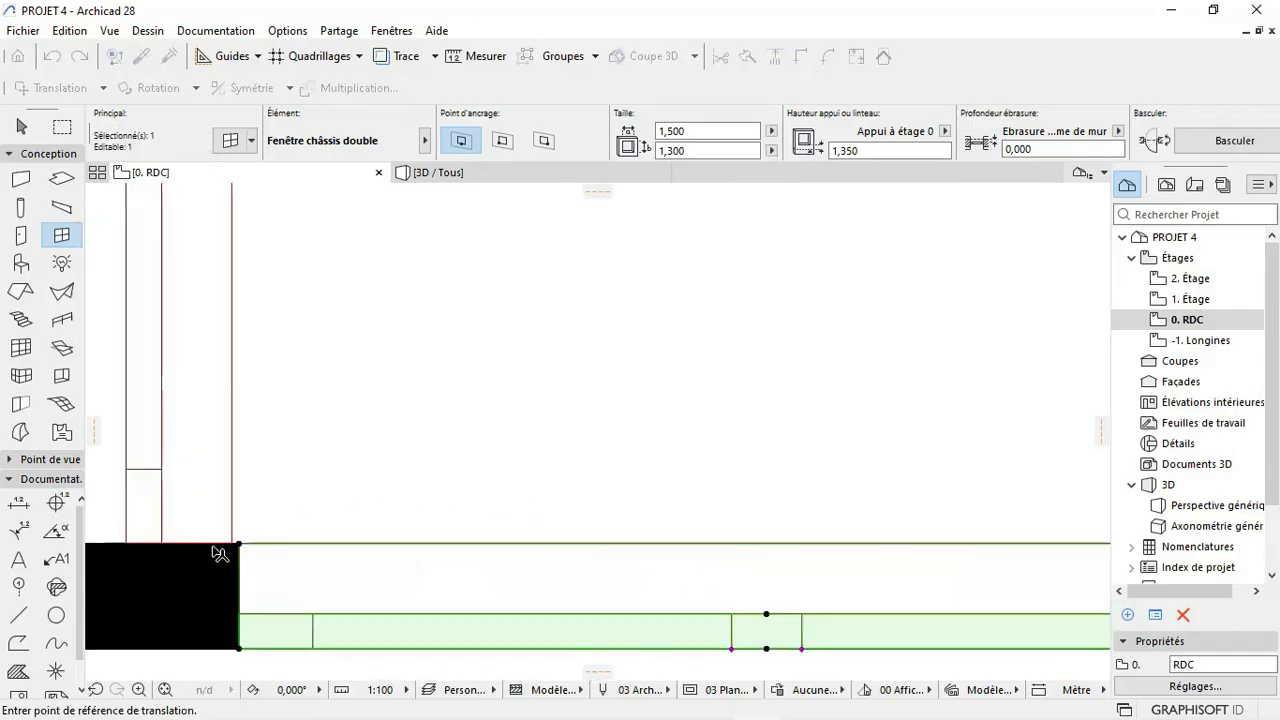
click(242, 543)
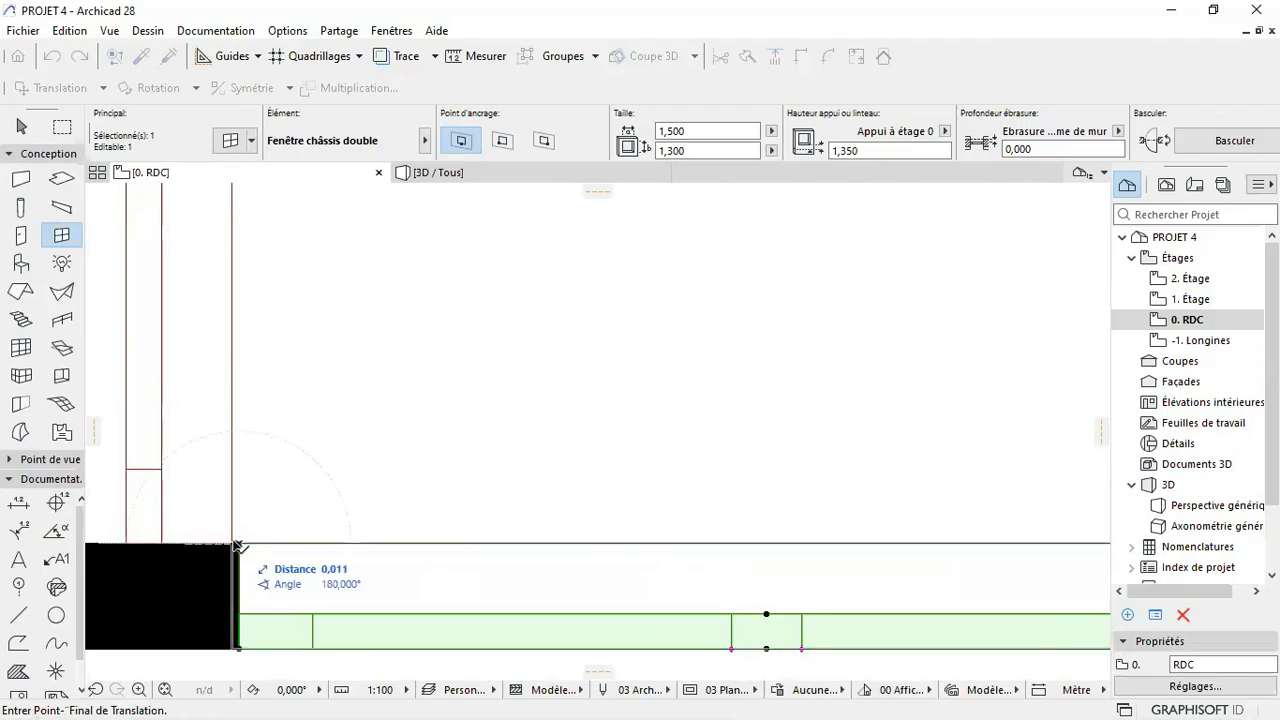
click(291, 460)
Step: Set the double-sash window defaults to a size of 1,000 x 1,000 and a sill height of 1,650
scroll(231, 468, down, 3)
scroll(231, 468, down, 8)
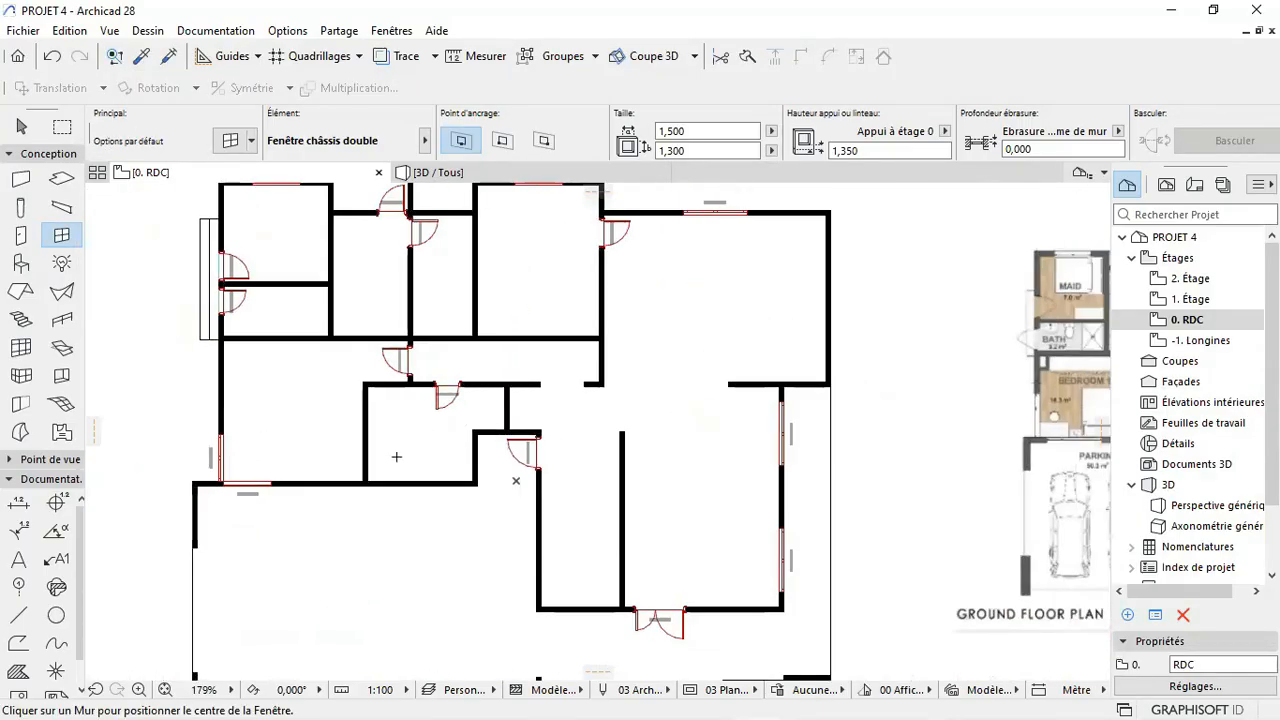
click(701, 128)
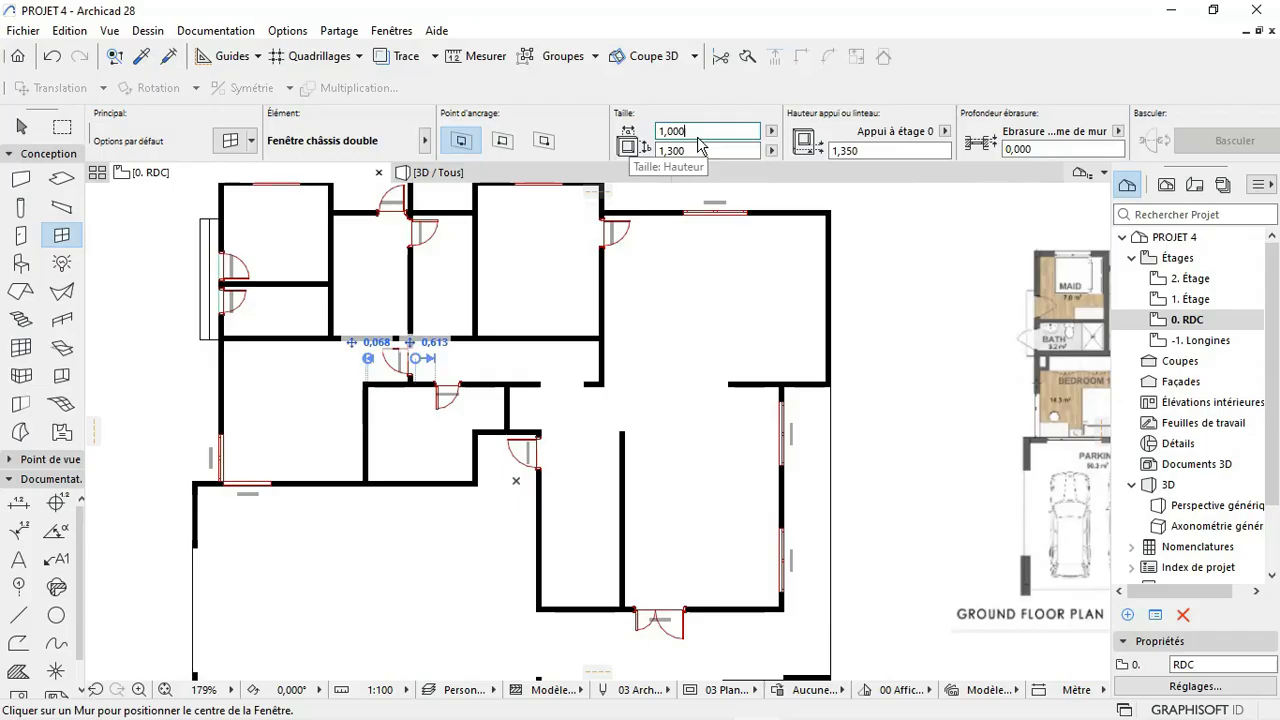
key(Tab)
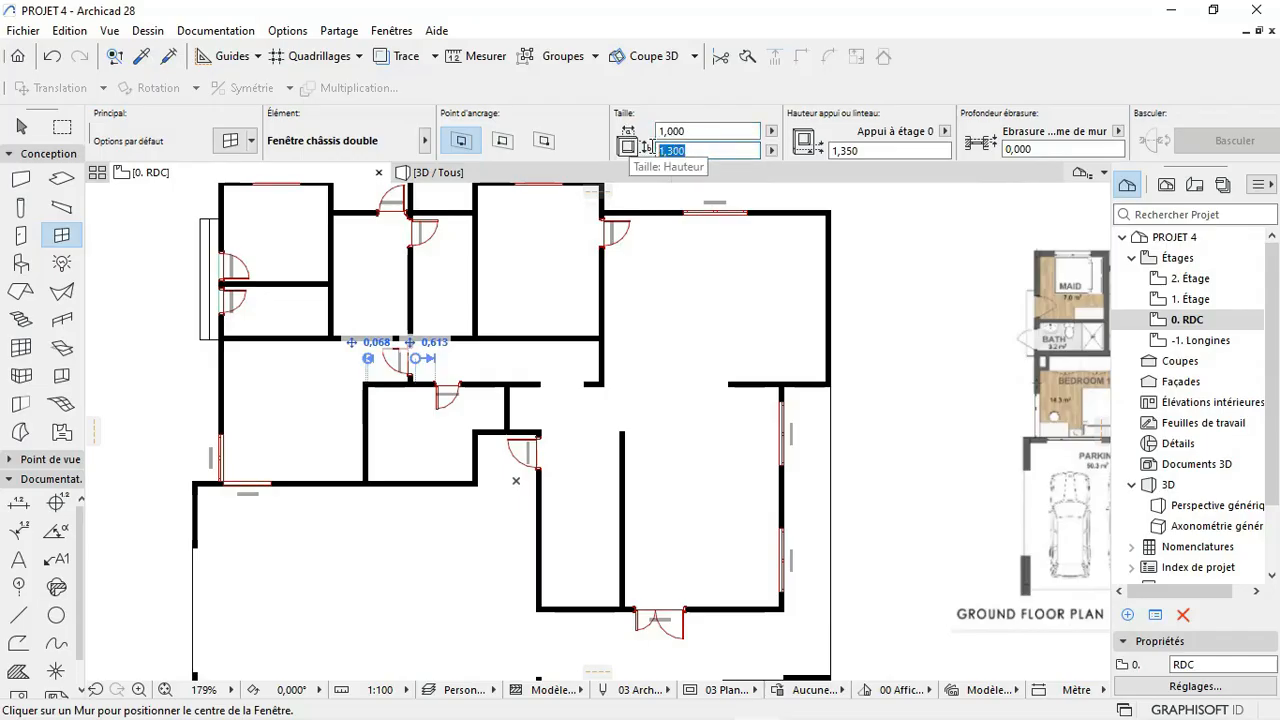
text(0)
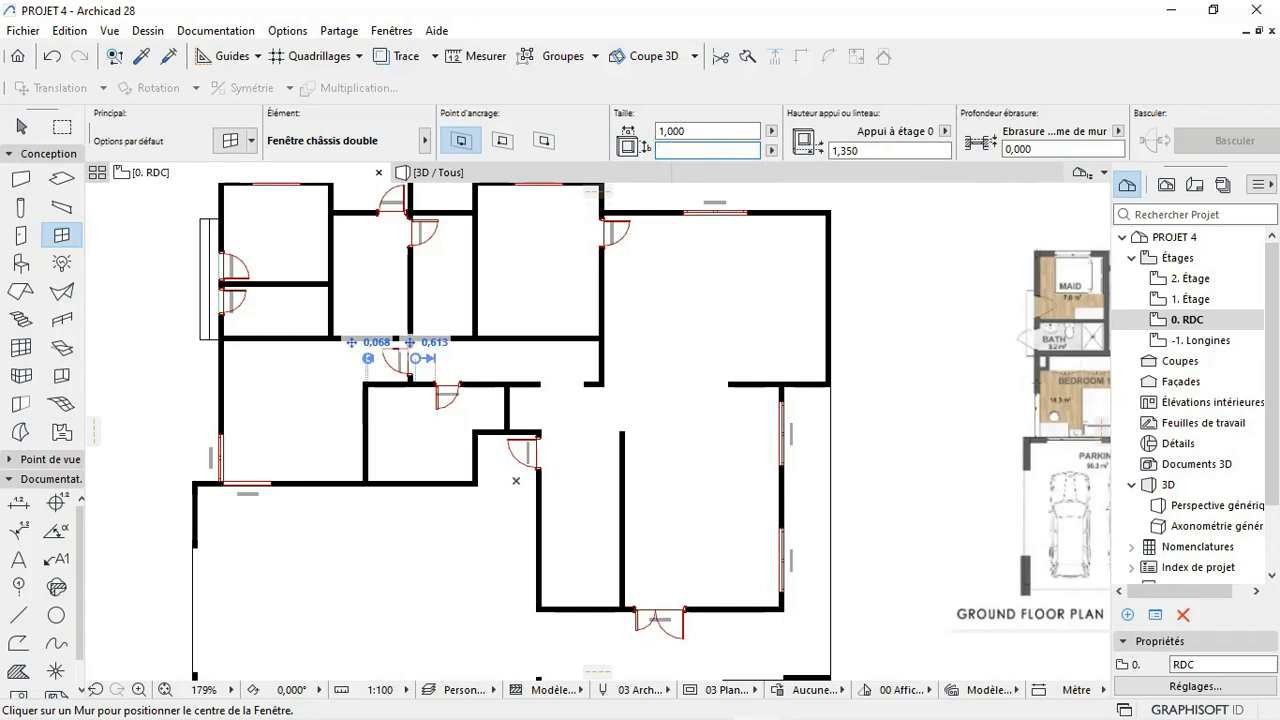
click(873, 151)
drag(868, 149, 846, 149)
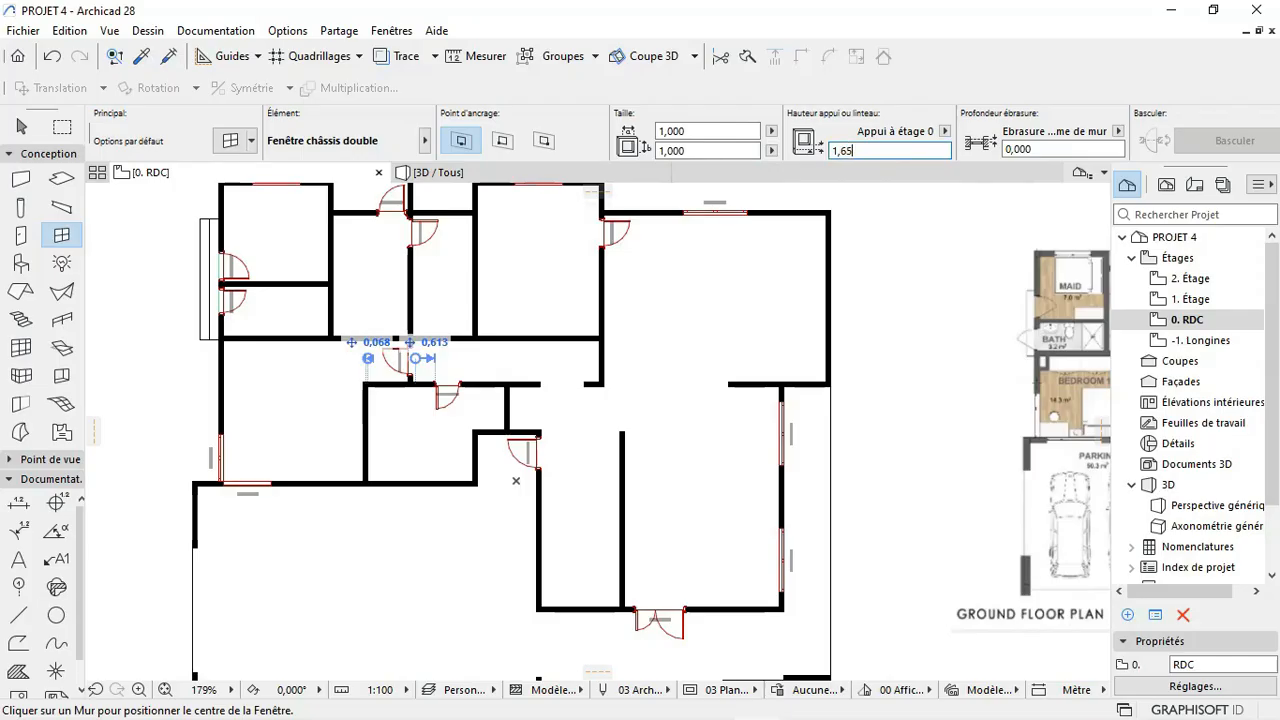
text(65)
key(Return)
Step: Place a 1,000 x 1,000 double-sash window in Bath 1's lower wall, with its exterior side toward the parking
scroll(405, 455, down, 4)
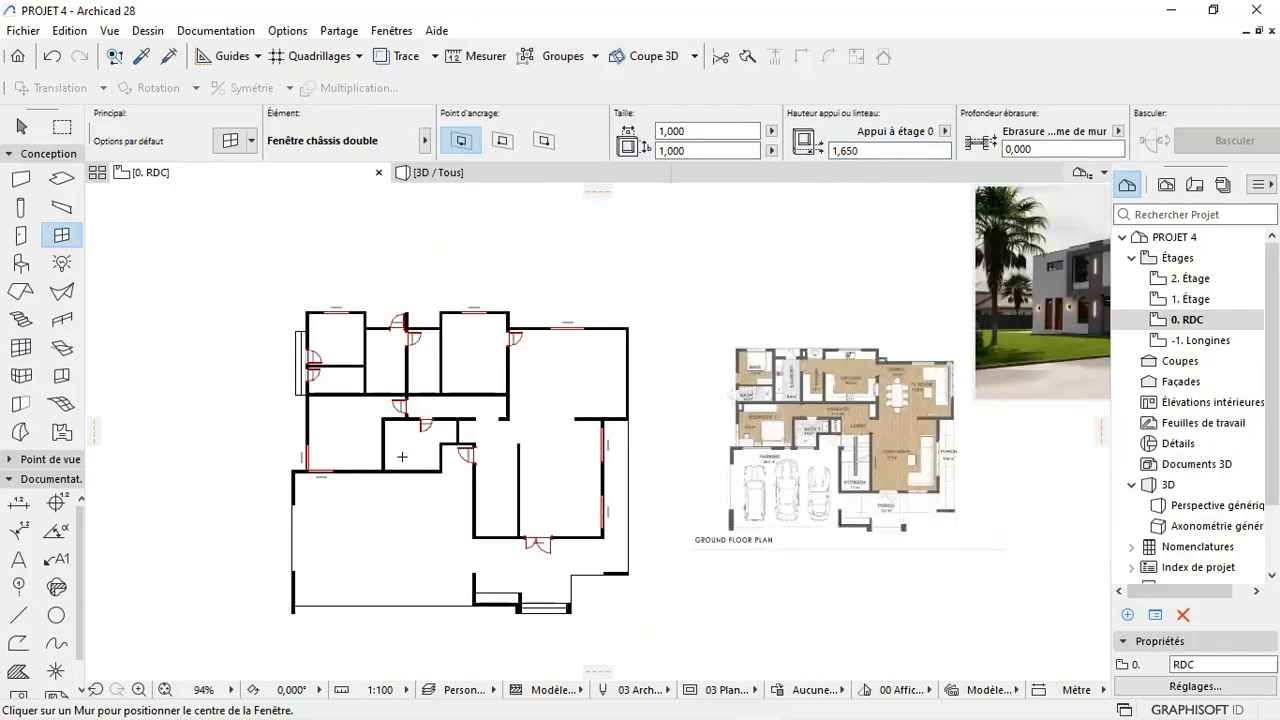
scroll(400, 457, up, 2)
scroll(424, 468, up, 2)
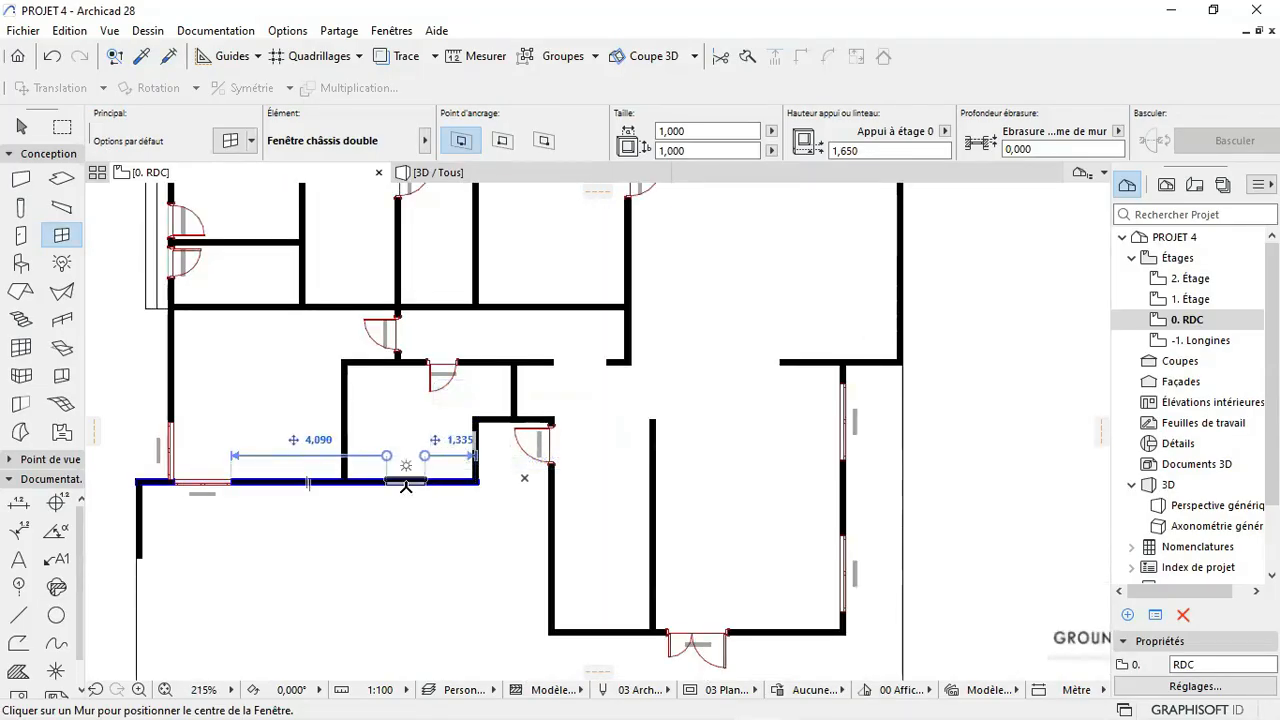
click(409, 487)
click(419, 517)
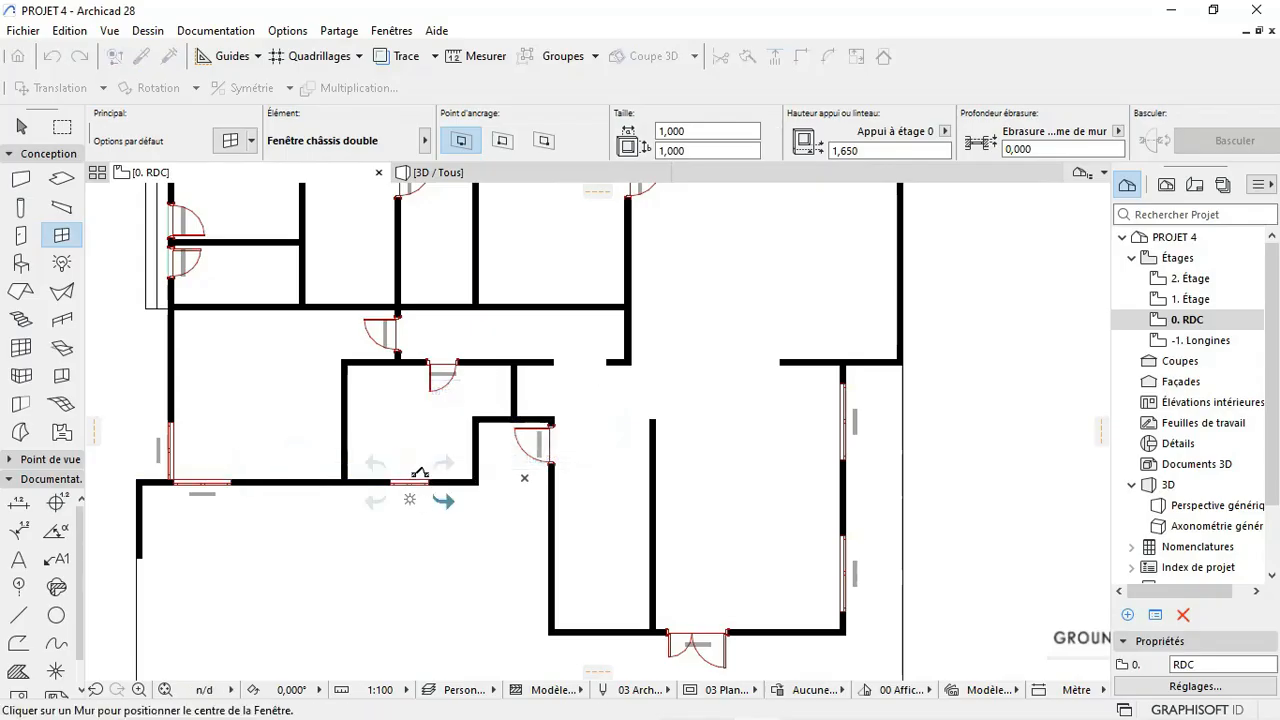
Step: Place a 1,000 x 1,000 double-sash window centrally in the pantry's upper wall, with its exterior side facing outward
scroll(447, 499, down, 2)
scroll(447, 499, down, 1)
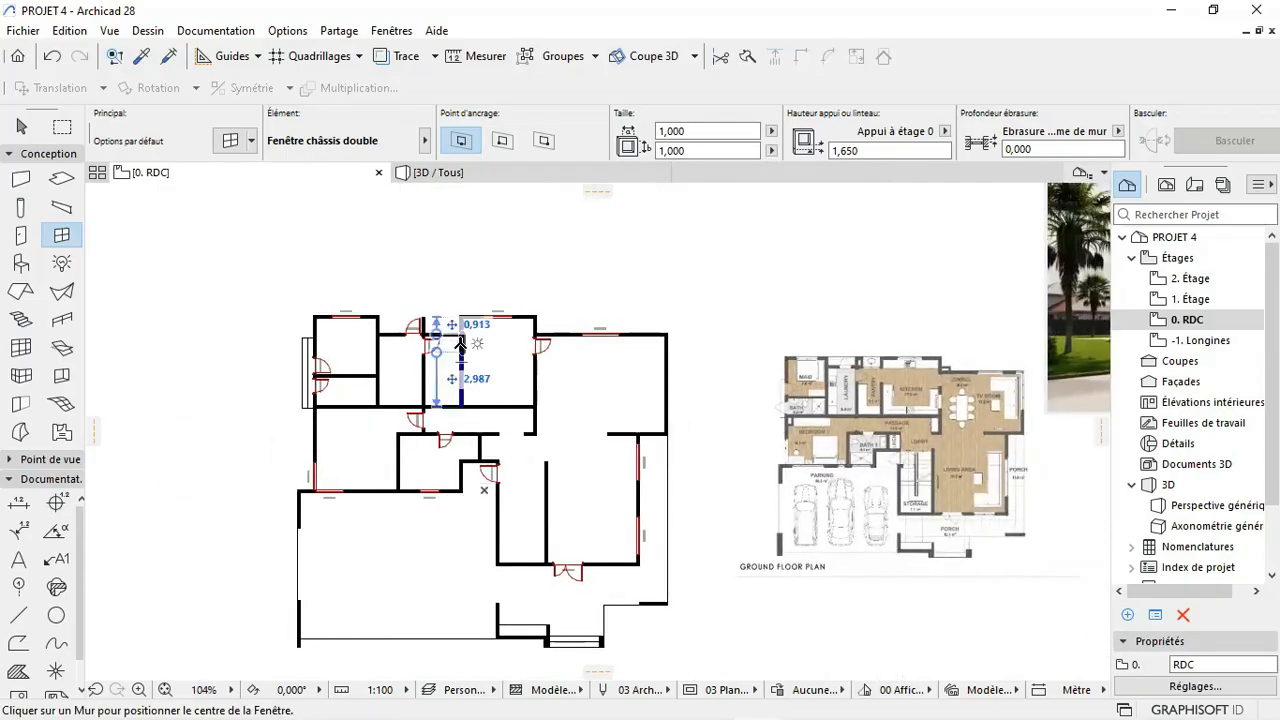
scroll(459, 343, up, 2)
scroll(433, 321, up, 4)
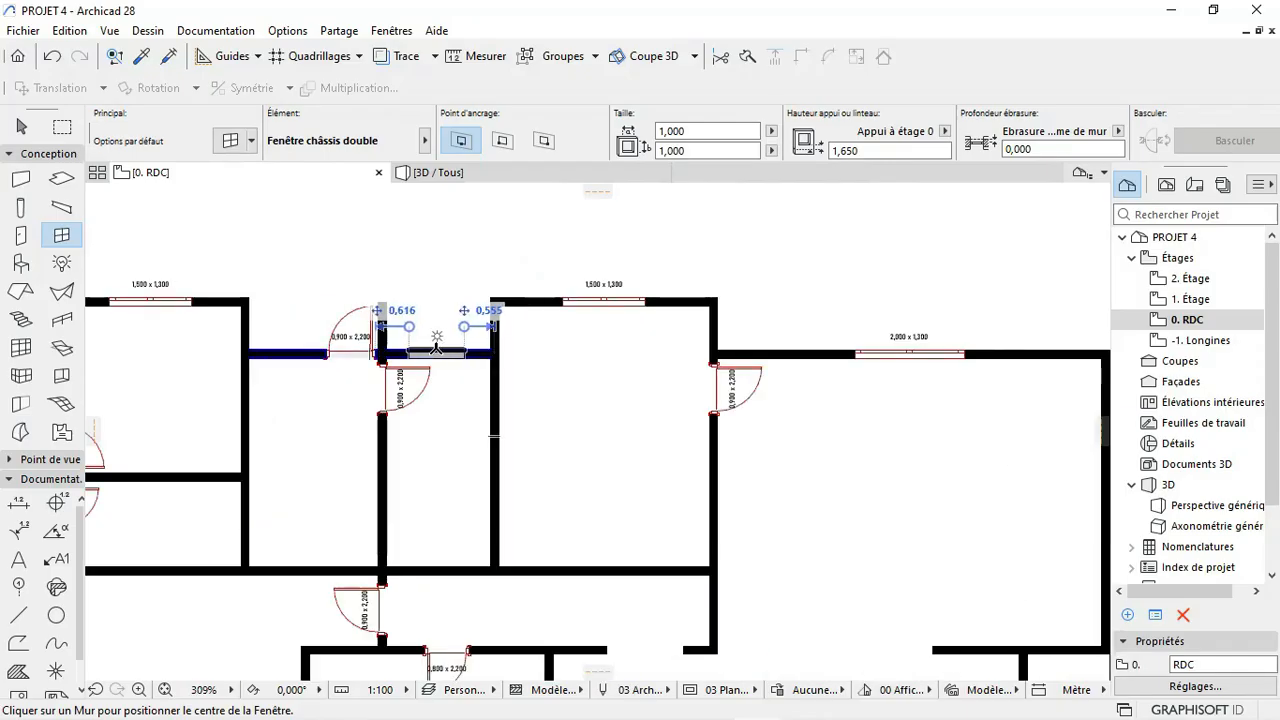
click(434, 346)
click(436, 336)
scroll(436, 340, down, 4)
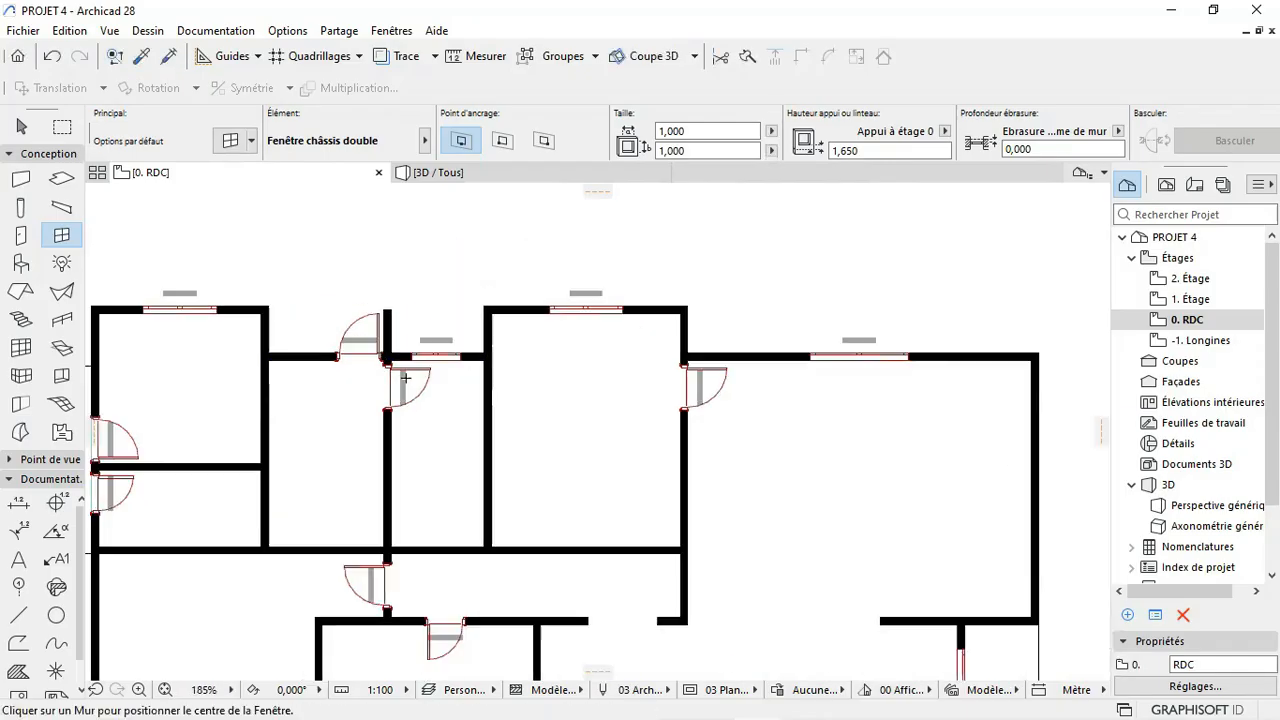
Step: Split the wall between the pantry and kitchen along the inner face of the pantry's upper wall
scroll(484, 400, up, 5)
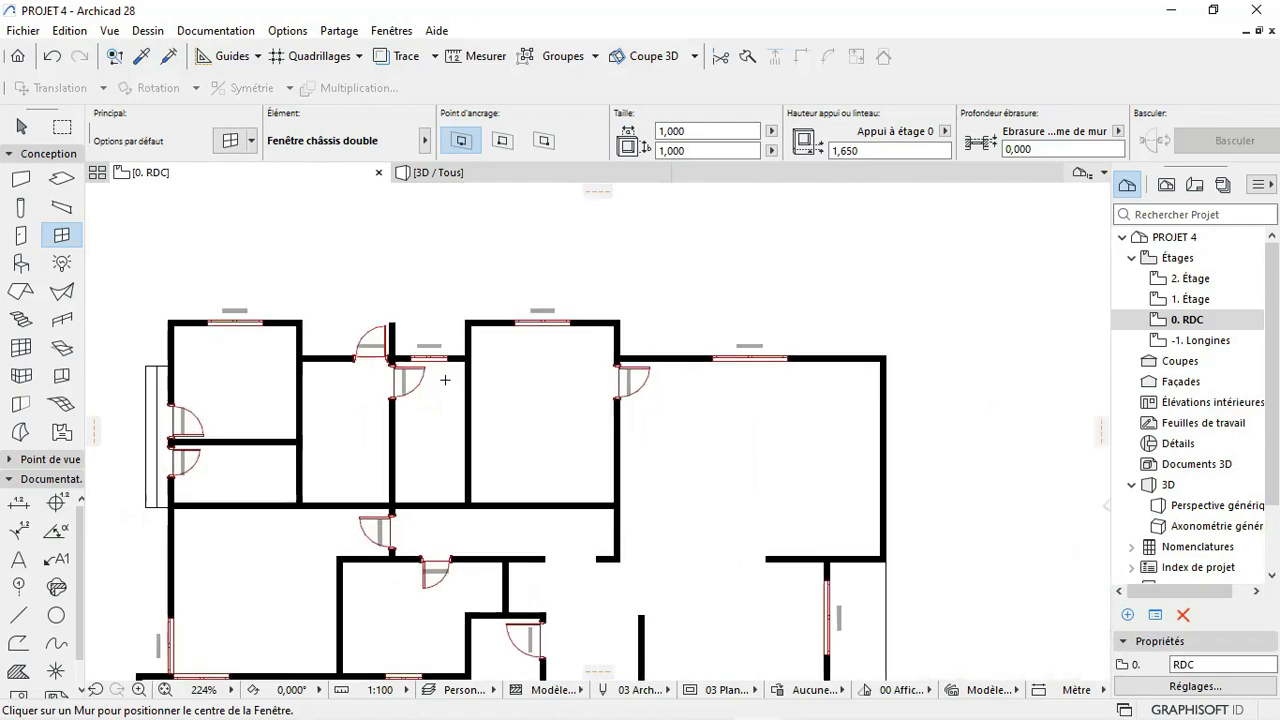
shift+click(479, 386)
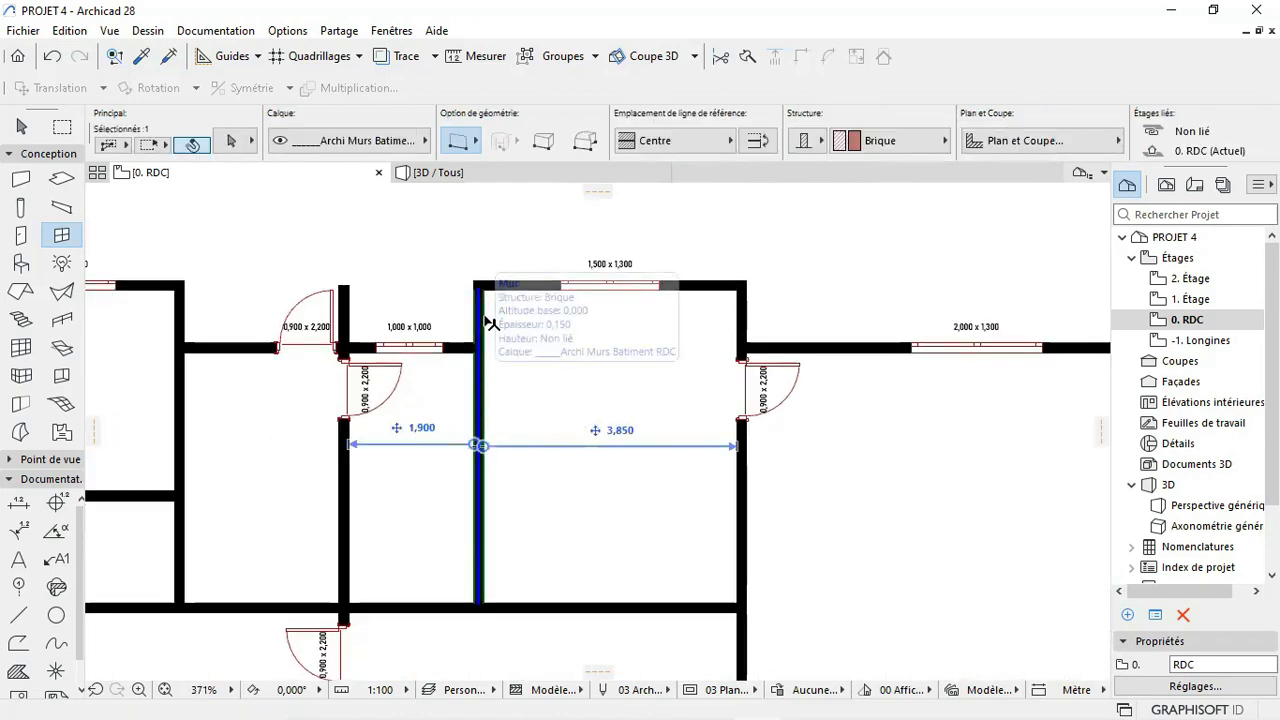
click(747, 56)
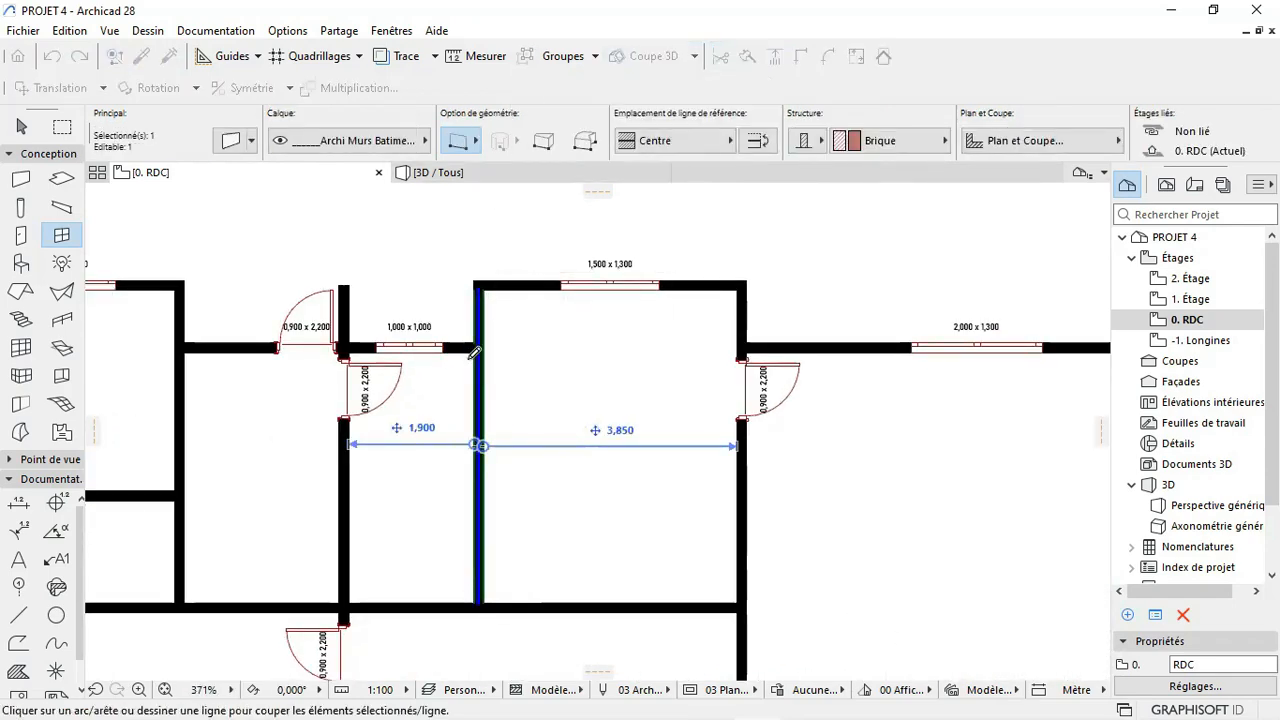
scroll(468, 360, up, 3)
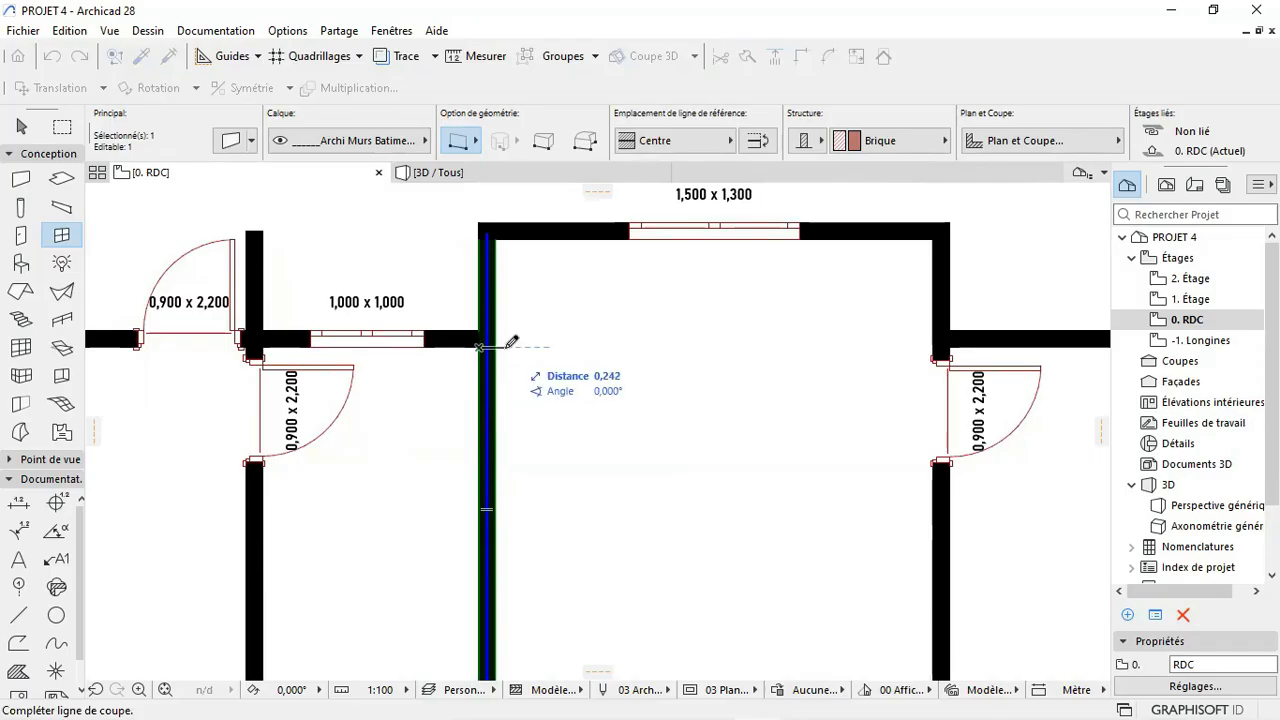
click(497, 345)
click(499, 353)
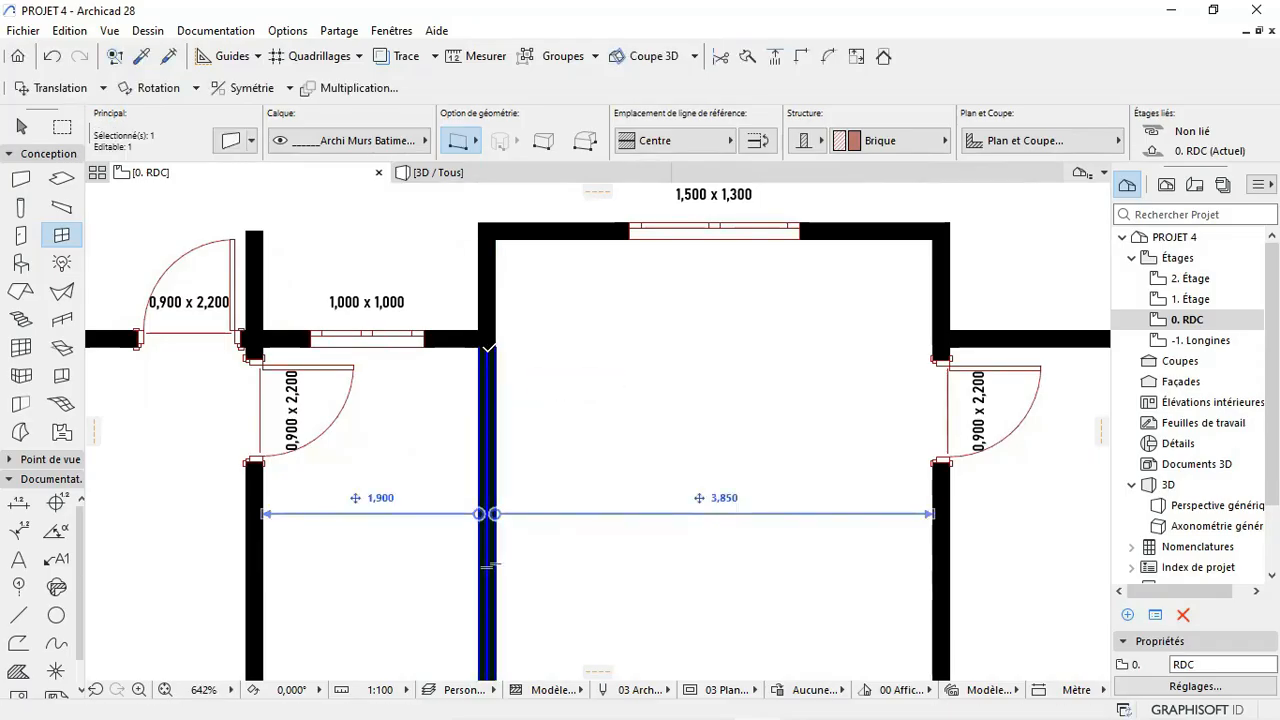
Step: Shorten the lower segment of the pantry-kitchen wall from its upper end to a length of 2,9
click(490, 348)
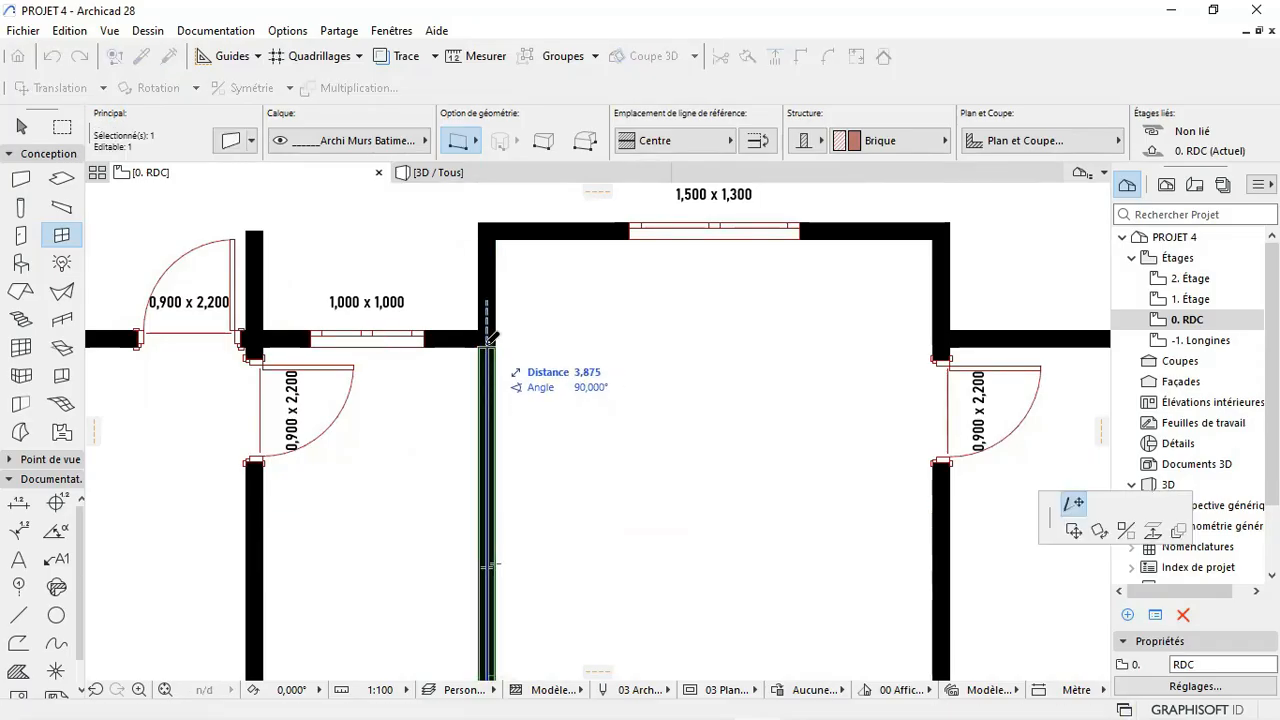
text(2,9)
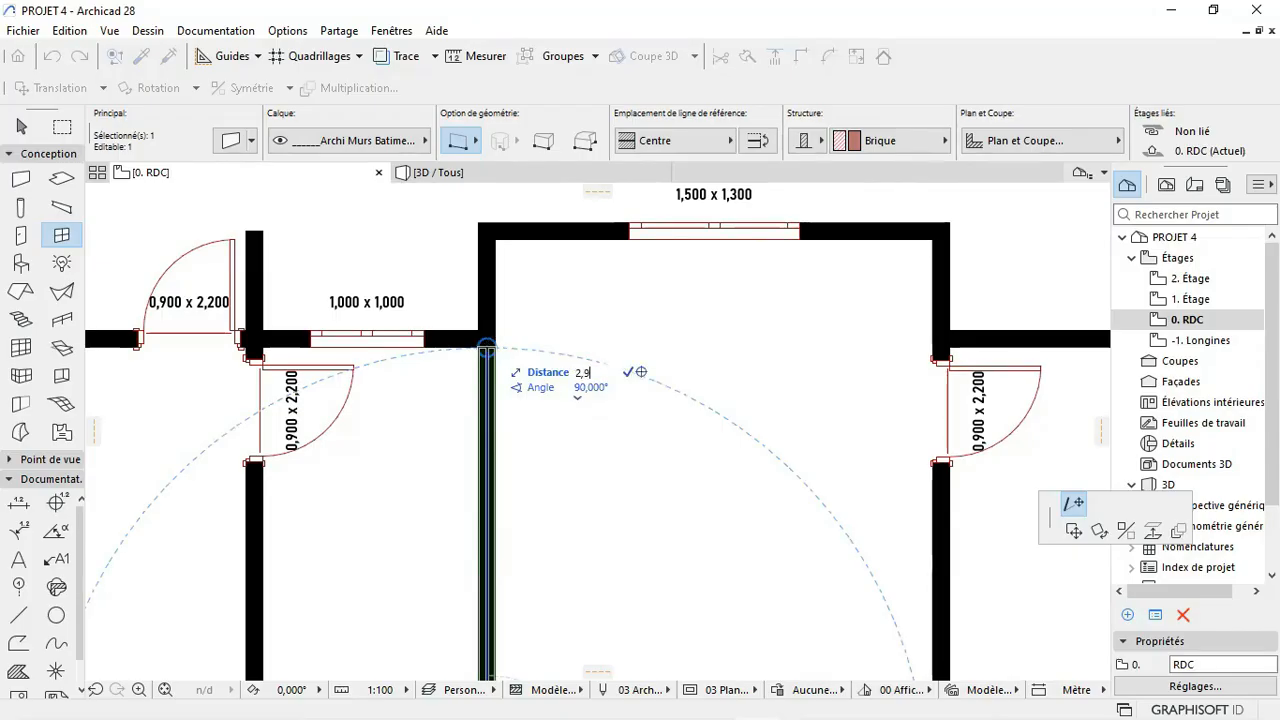
key(Return)
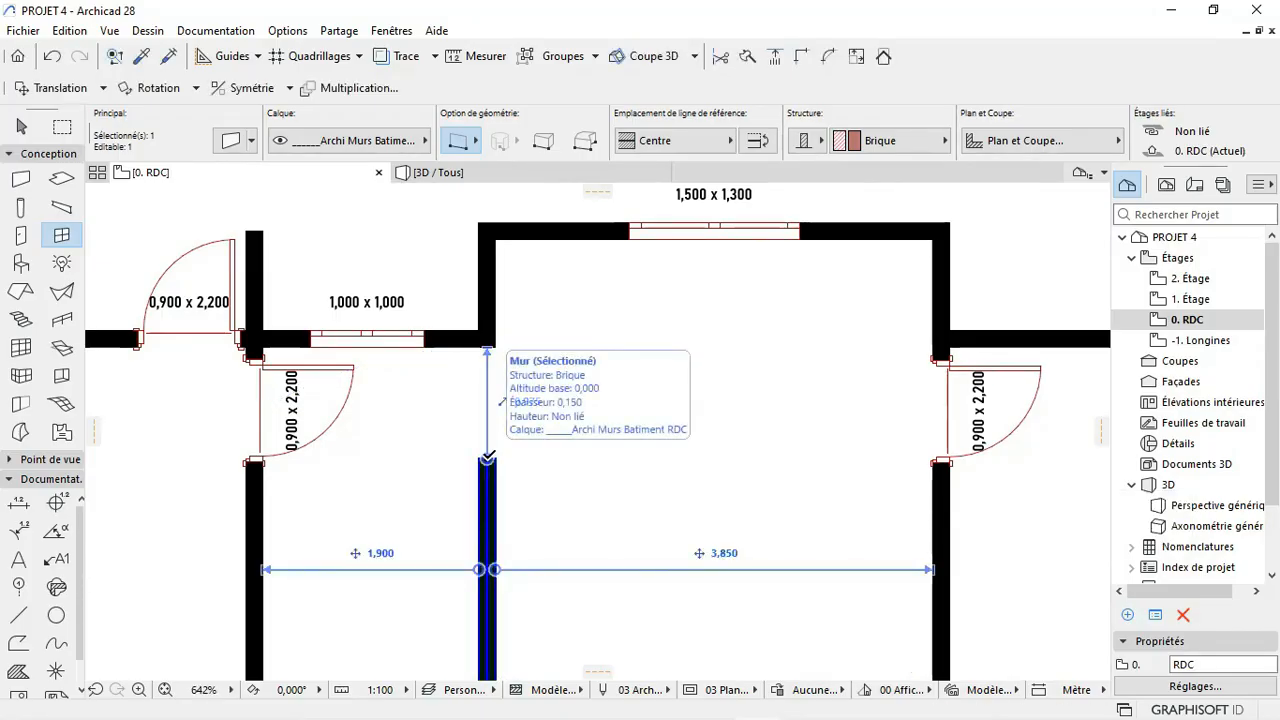
Step: Shorten the pantry-kitchen partition from its upper end, leaving a 1,375 opening below the pantry's upper wall
click(487, 458)
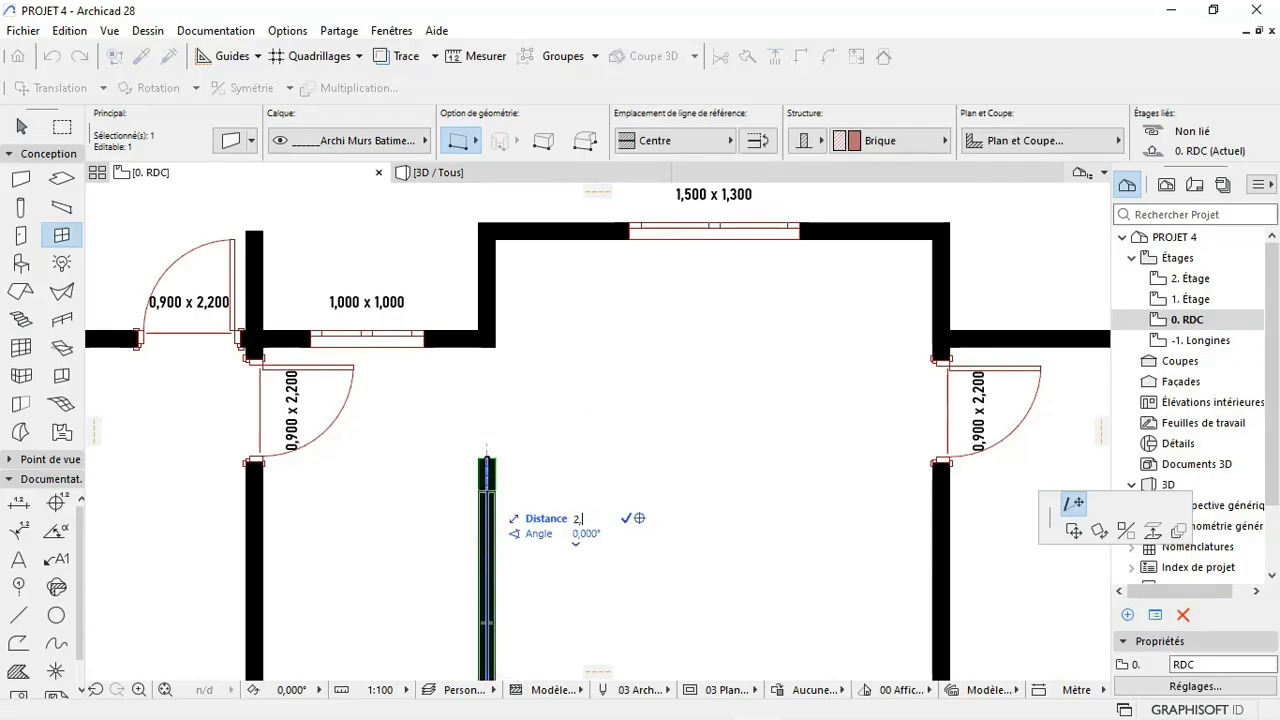
key(Return)
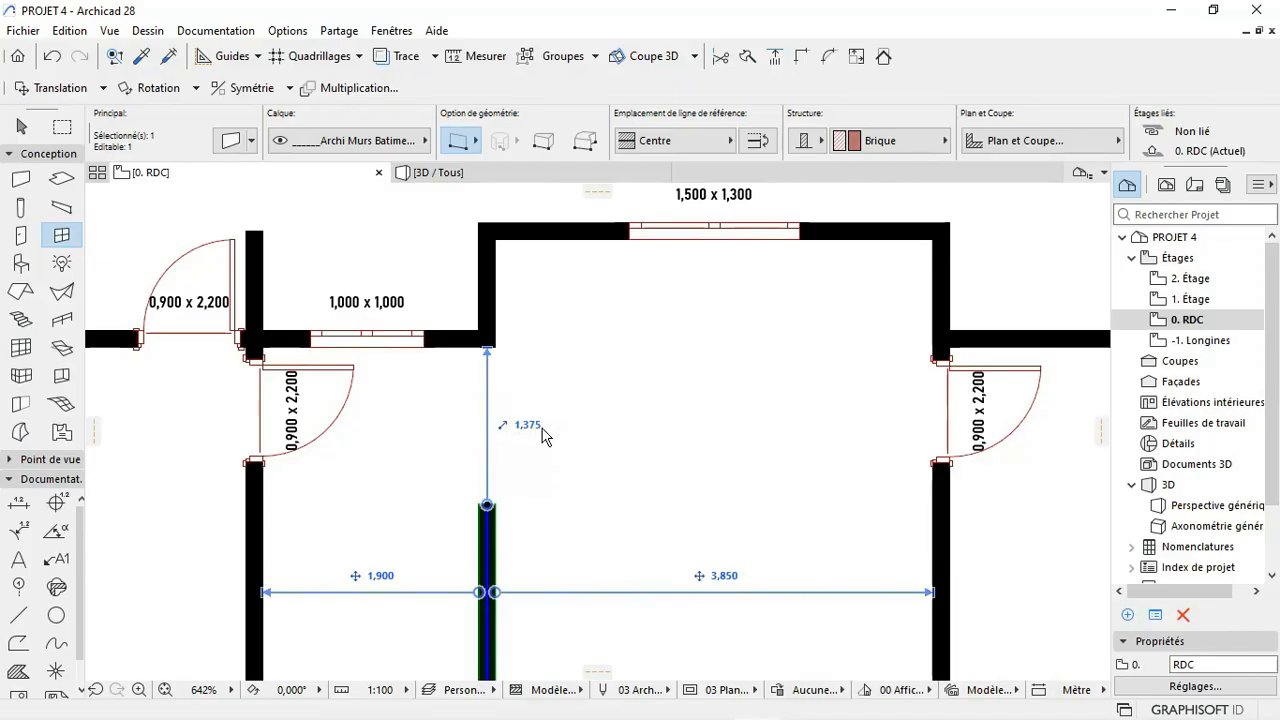
scroll(612, 460, down, 5)
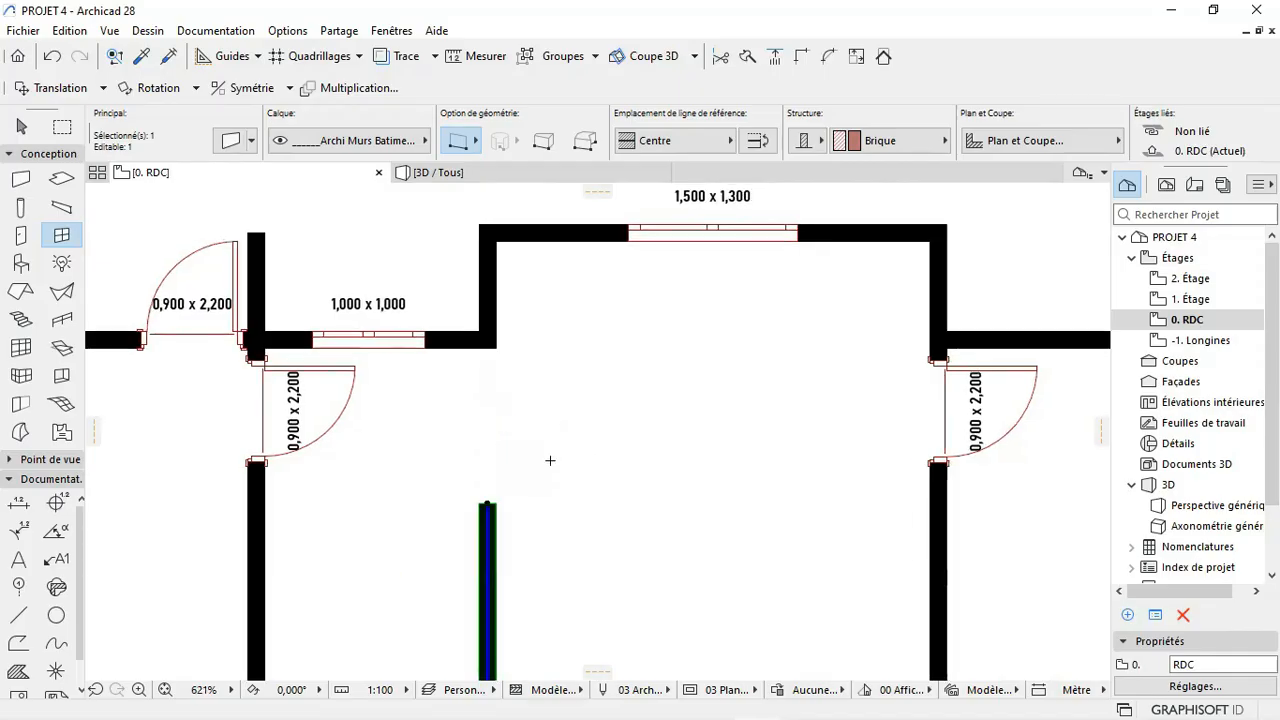
key(Escape)
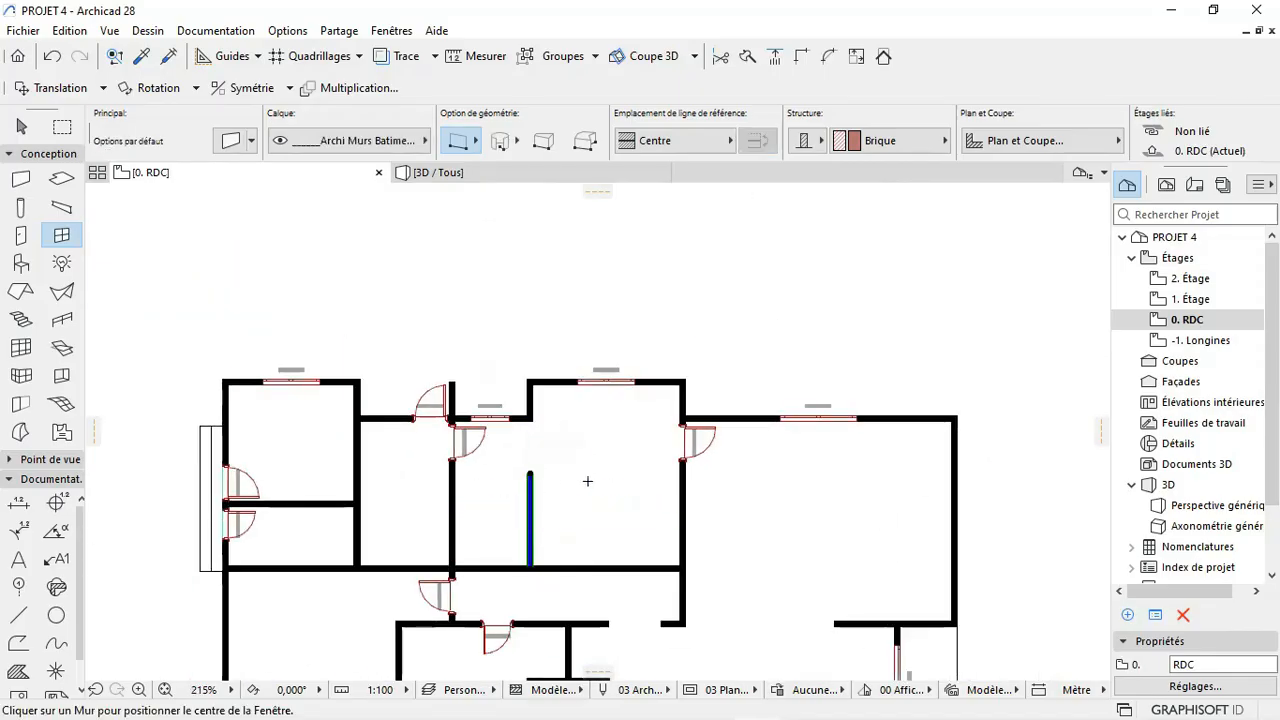
scroll(543, 520, up, 3)
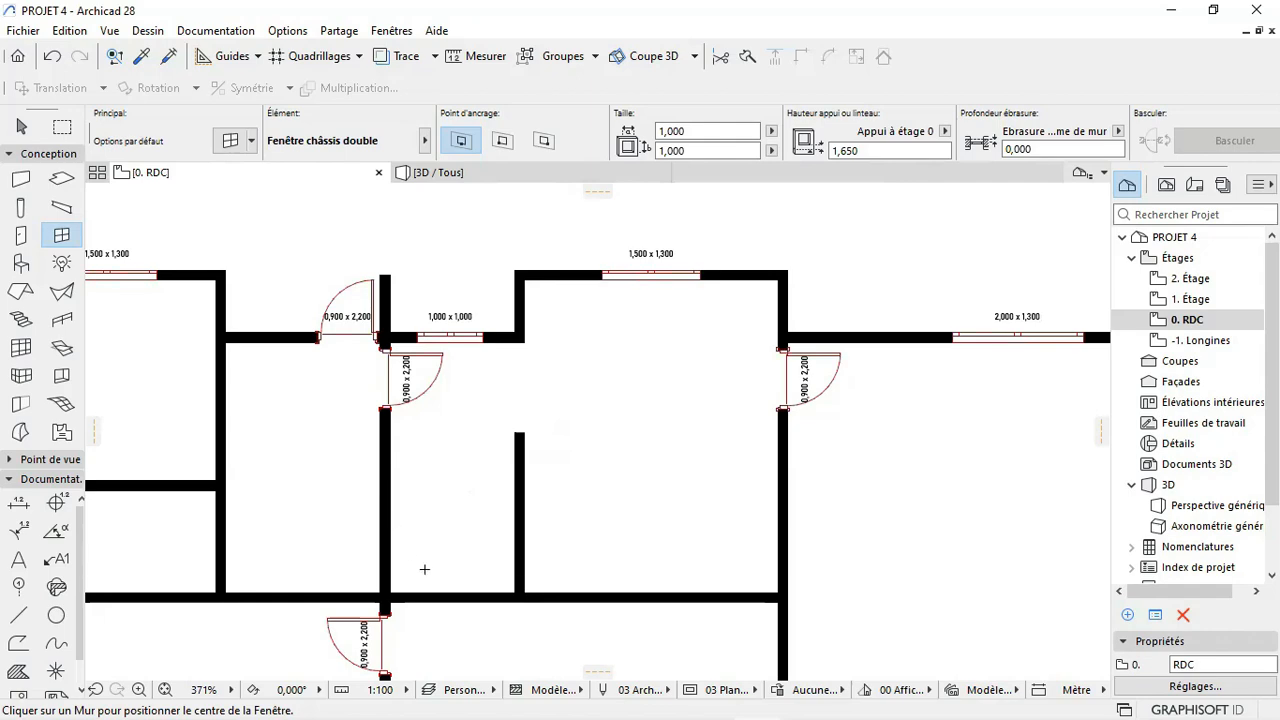
scroll(552, 425, down, 4)
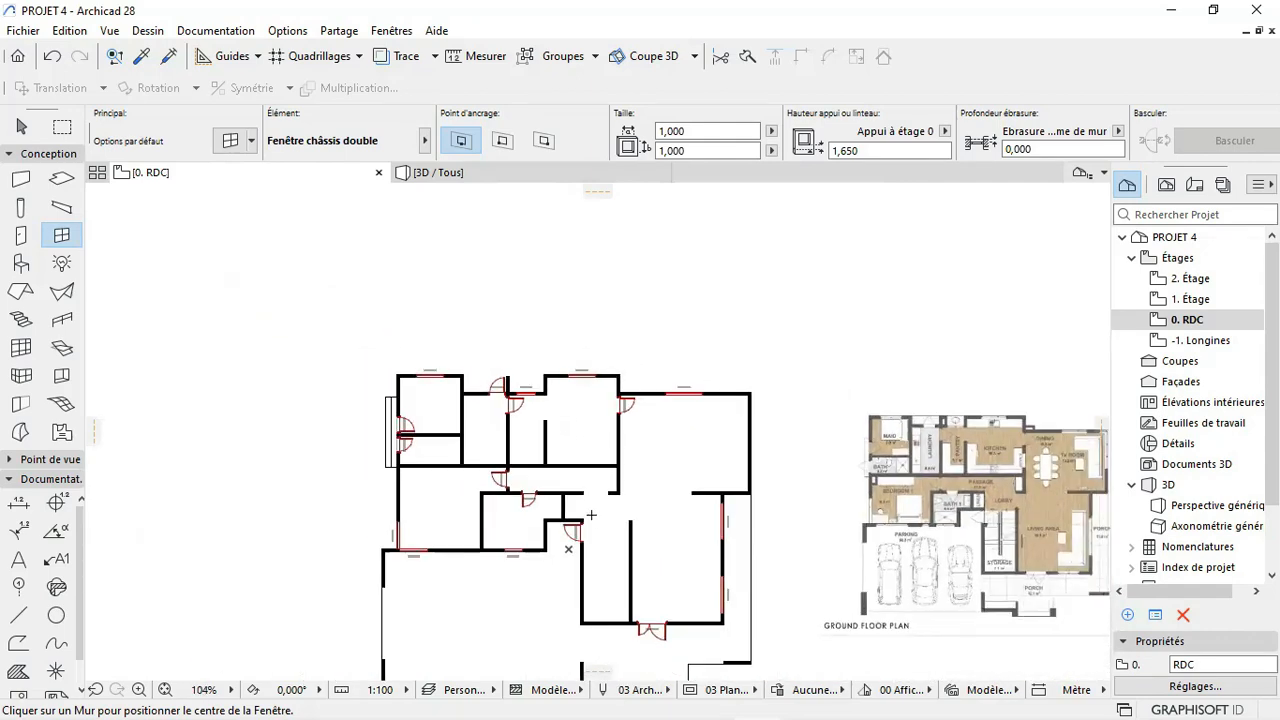
scroll(437, 489, up, 3)
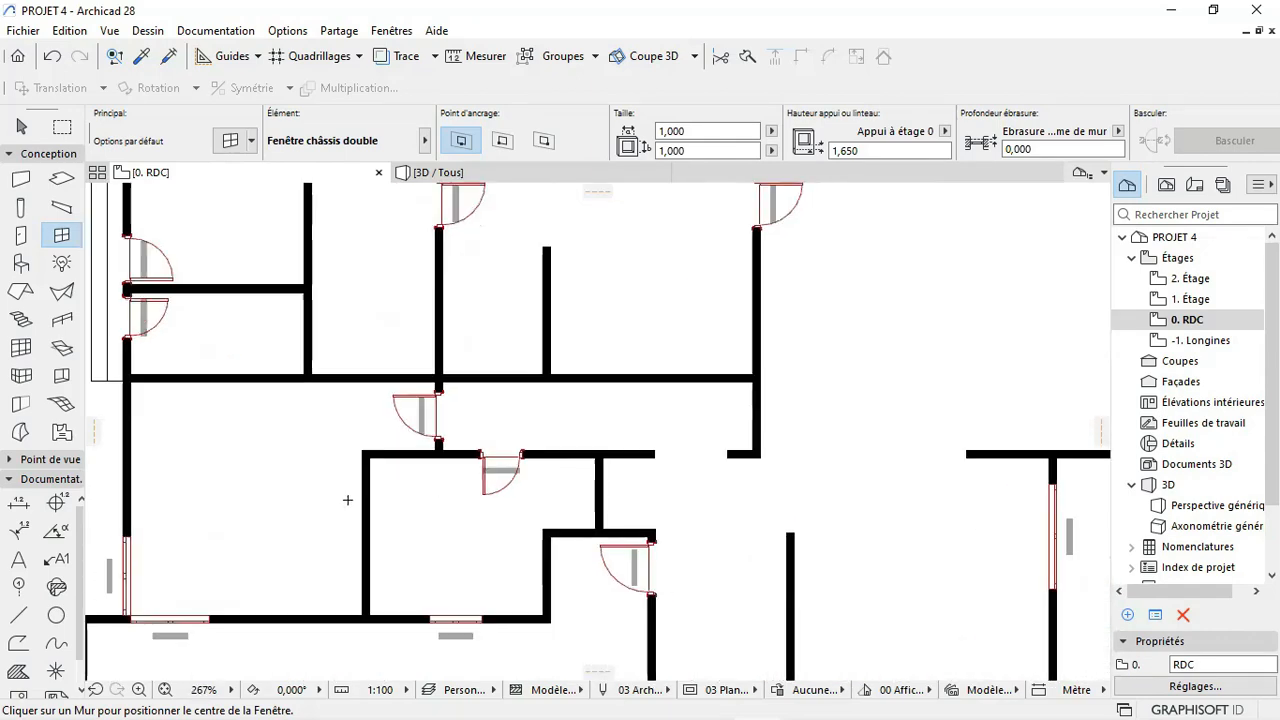
scroll(349, 500, down, 2)
scroll(494, 484, down, 2)
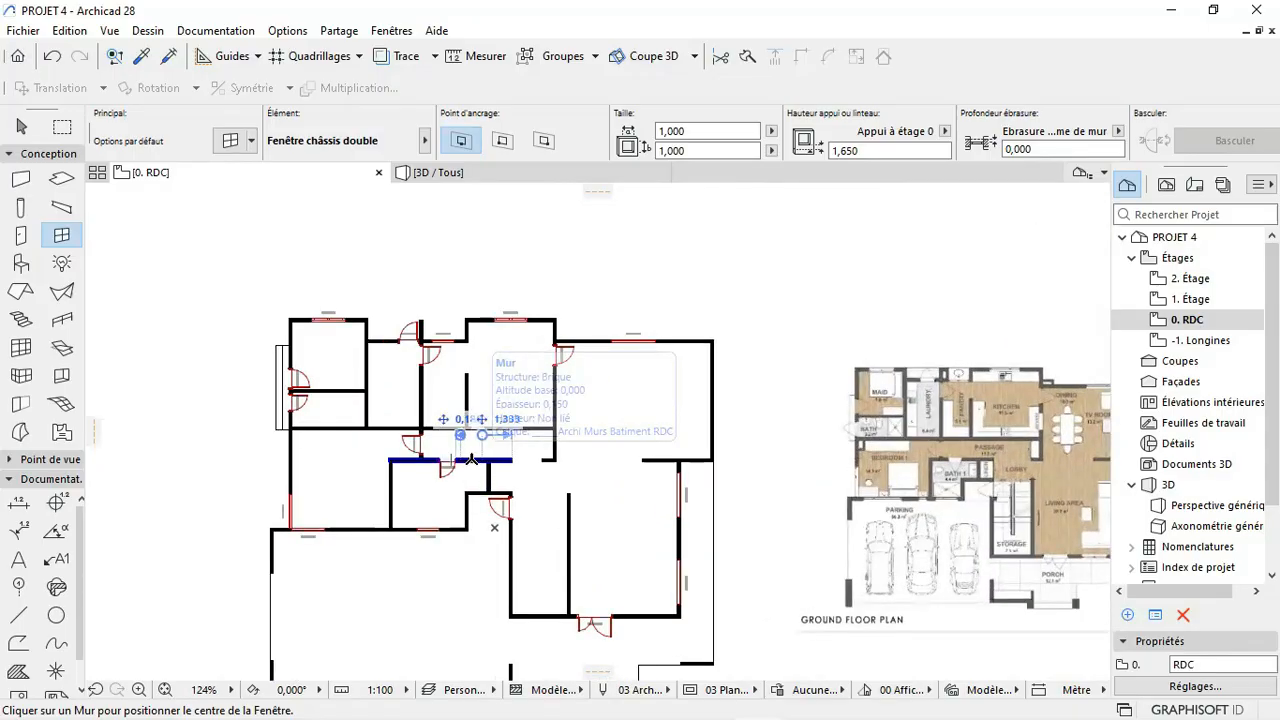
scroll(409, 451, down, 2)
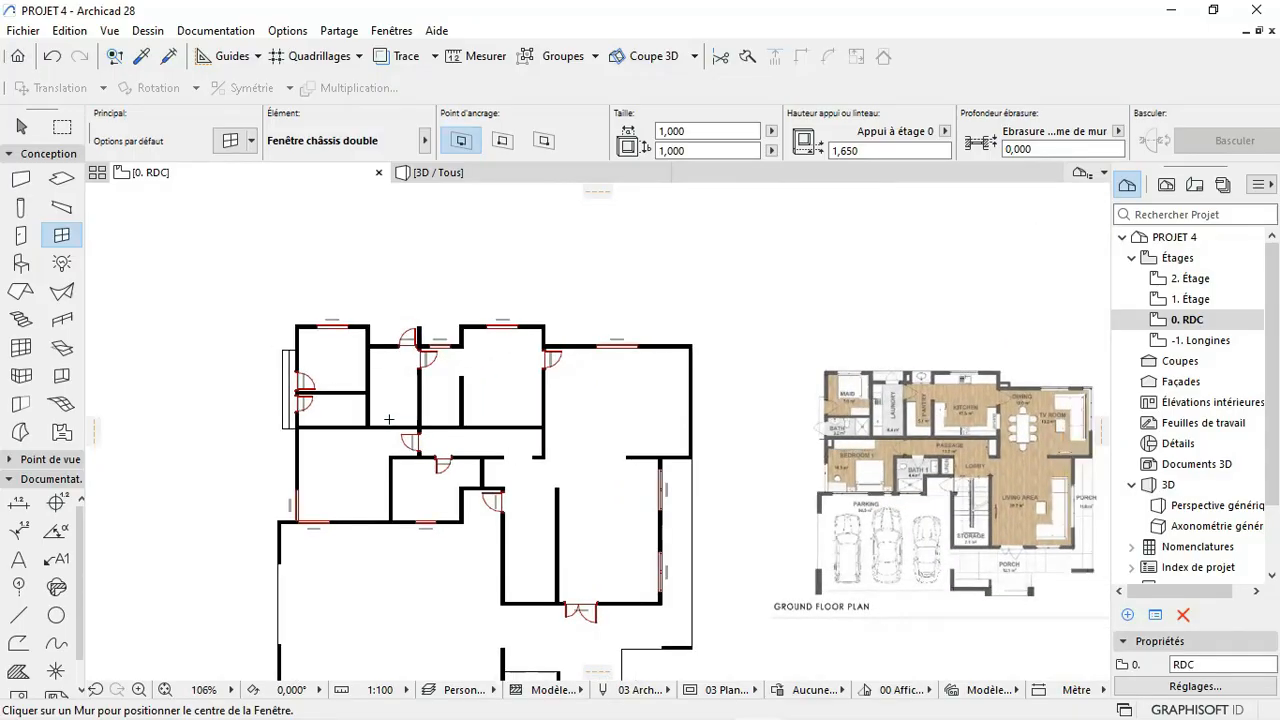